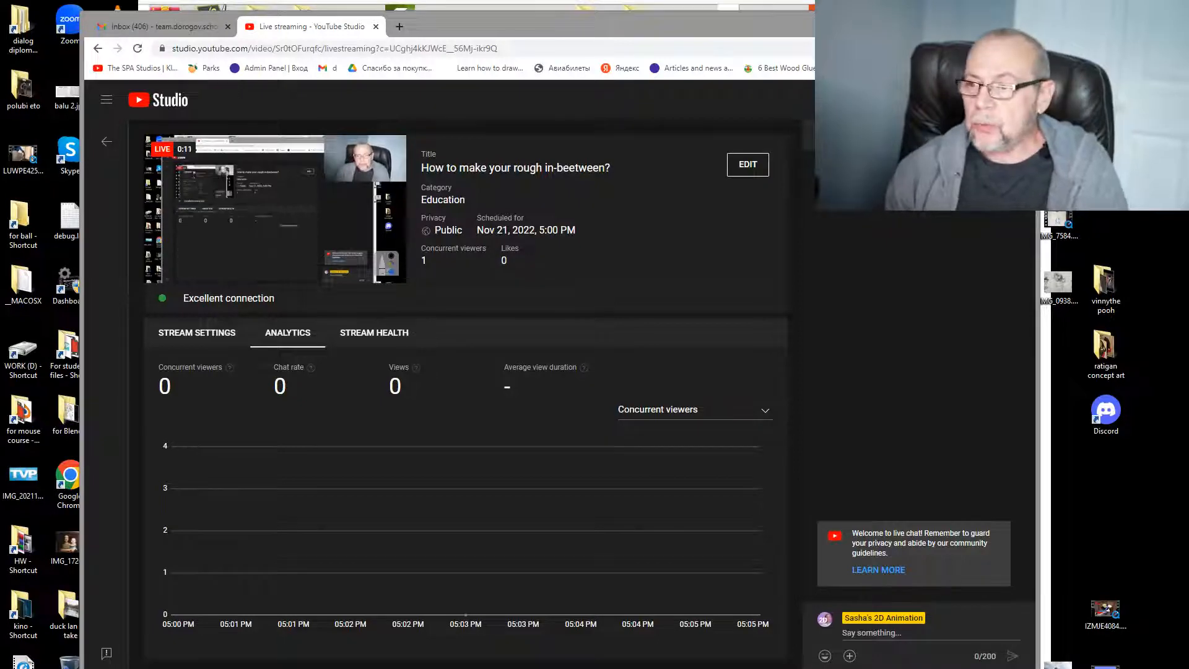
Switch to the Blender inbetween file and play back the rough animation, then return to frame 1
drag(849, 27, 887, 668)
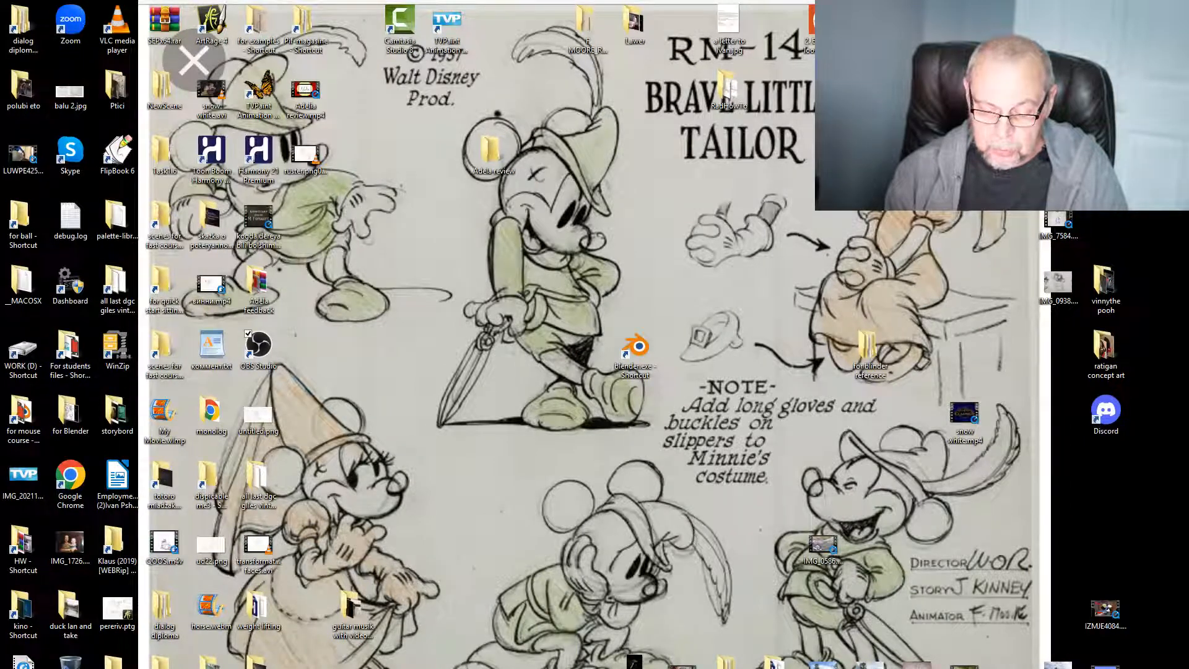
key(alt+Tab)
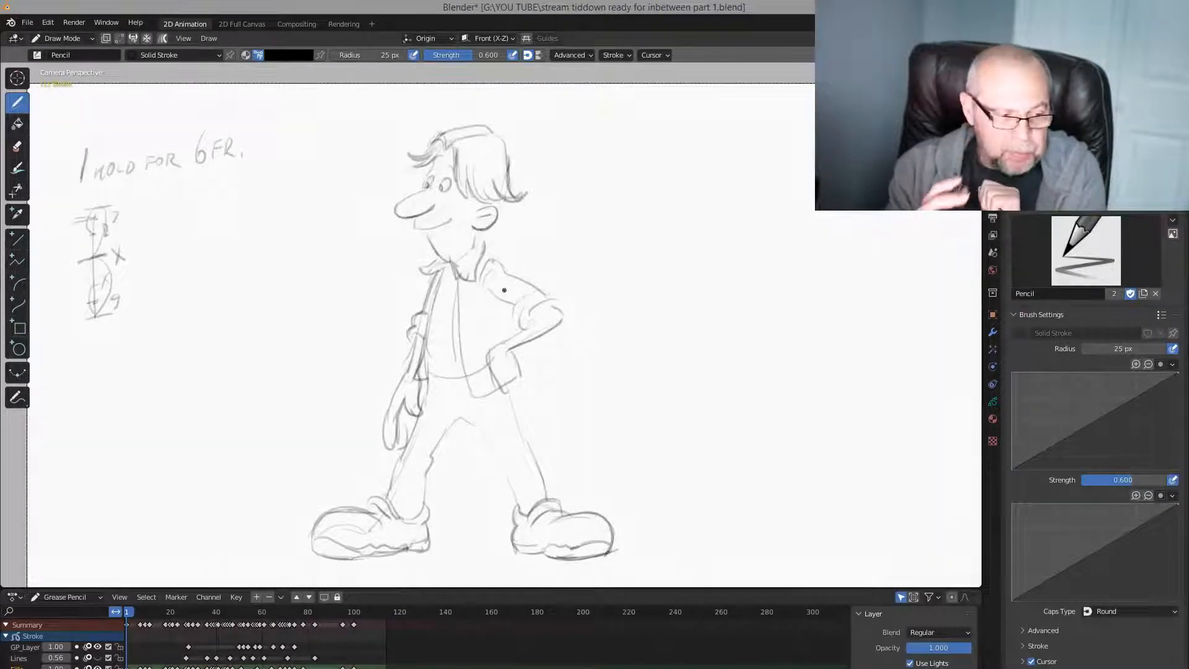
key(space)
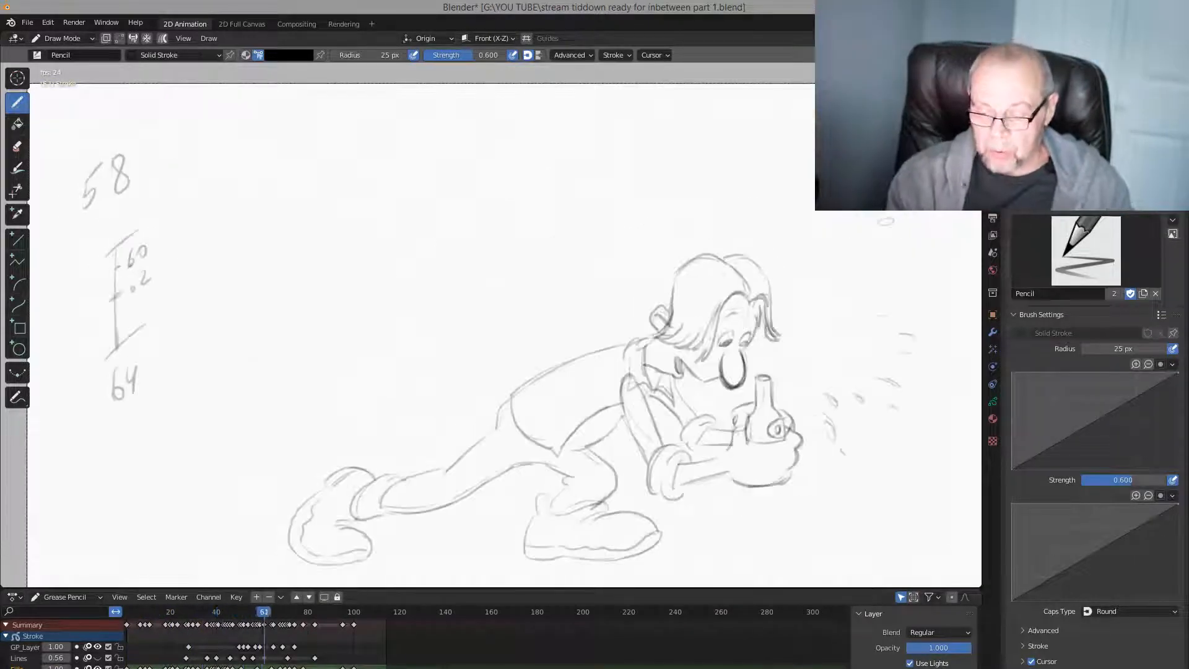
key(space)
drag(300, 615, 131, 611)
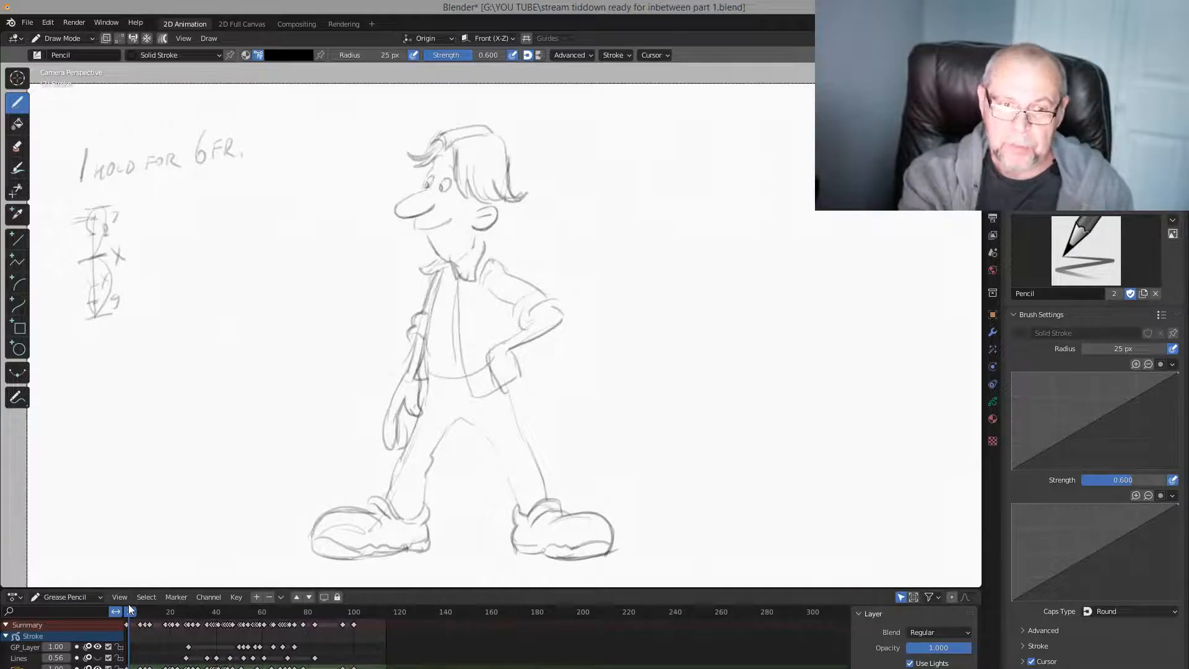
key(Left)
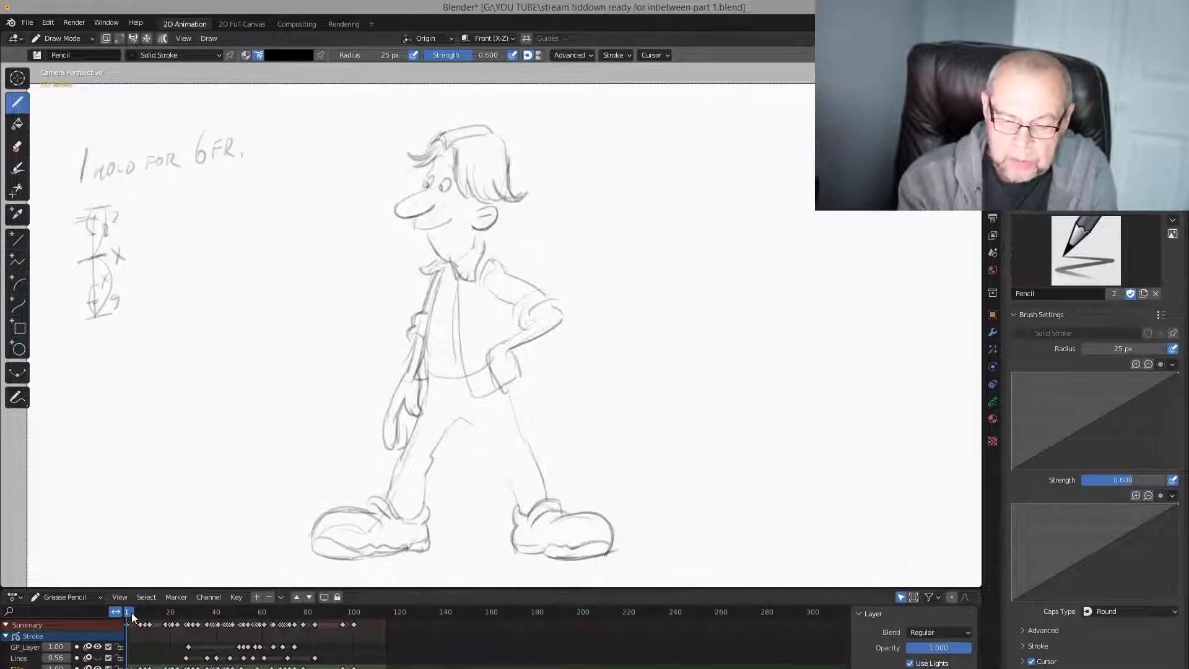
Compare the full-figure key pose on frame 1 with the head-only breakdown drawing on frame 7
mouse_move(133, 618)
mouse_down()
mouse_move(170, 618)
mouse_move(129, 619)
mouse_move(147, 617)
mouse_up()
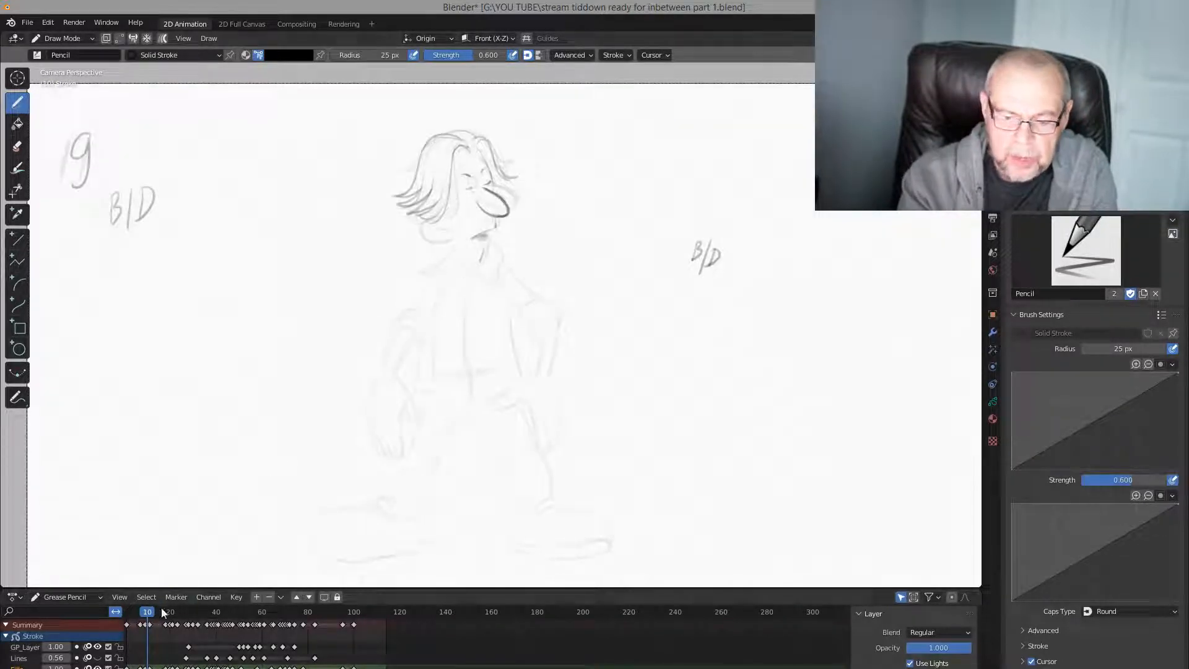
drag(149, 614, 142, 609)
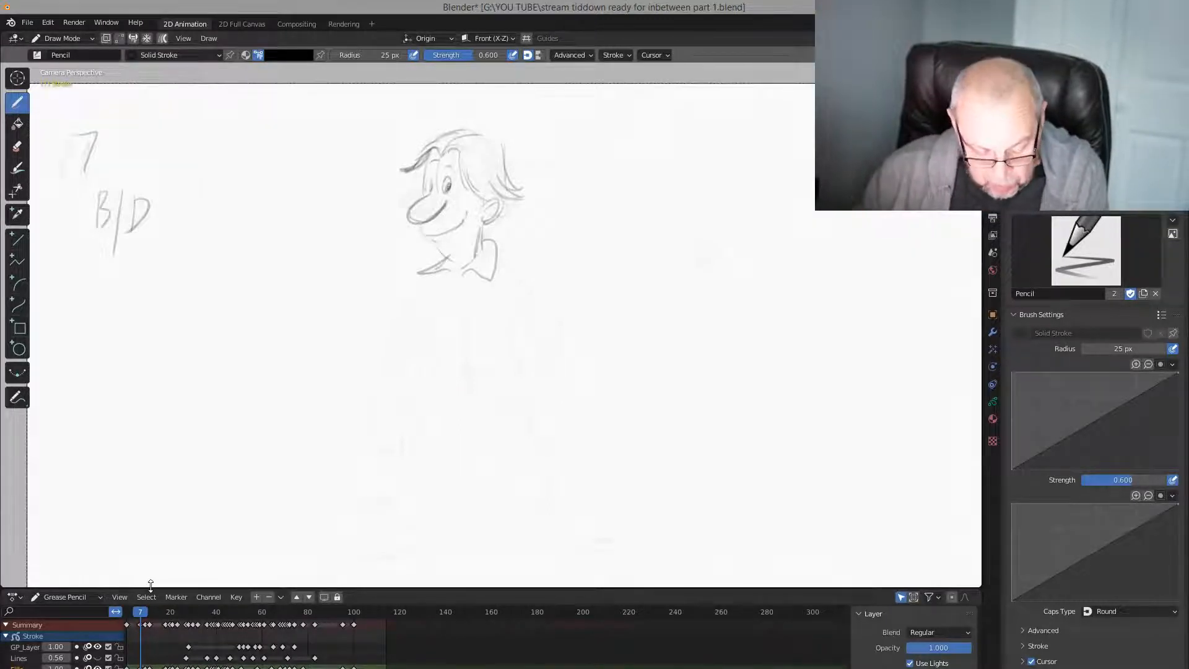
key(Down)
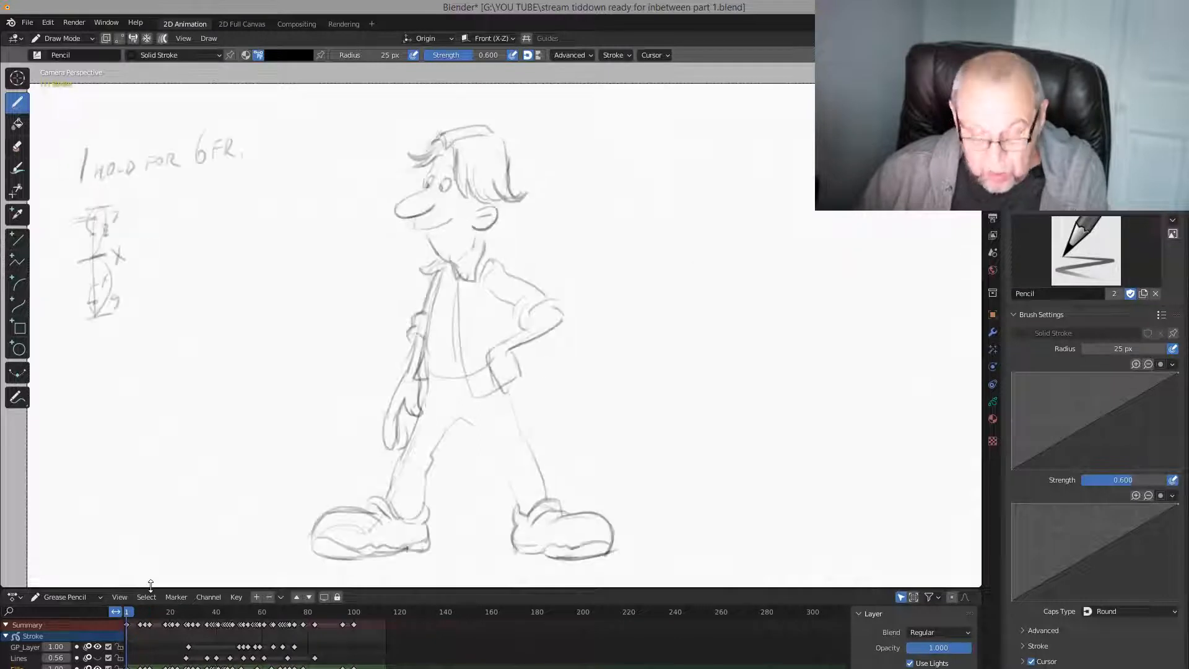
key(Up)
key(Down)
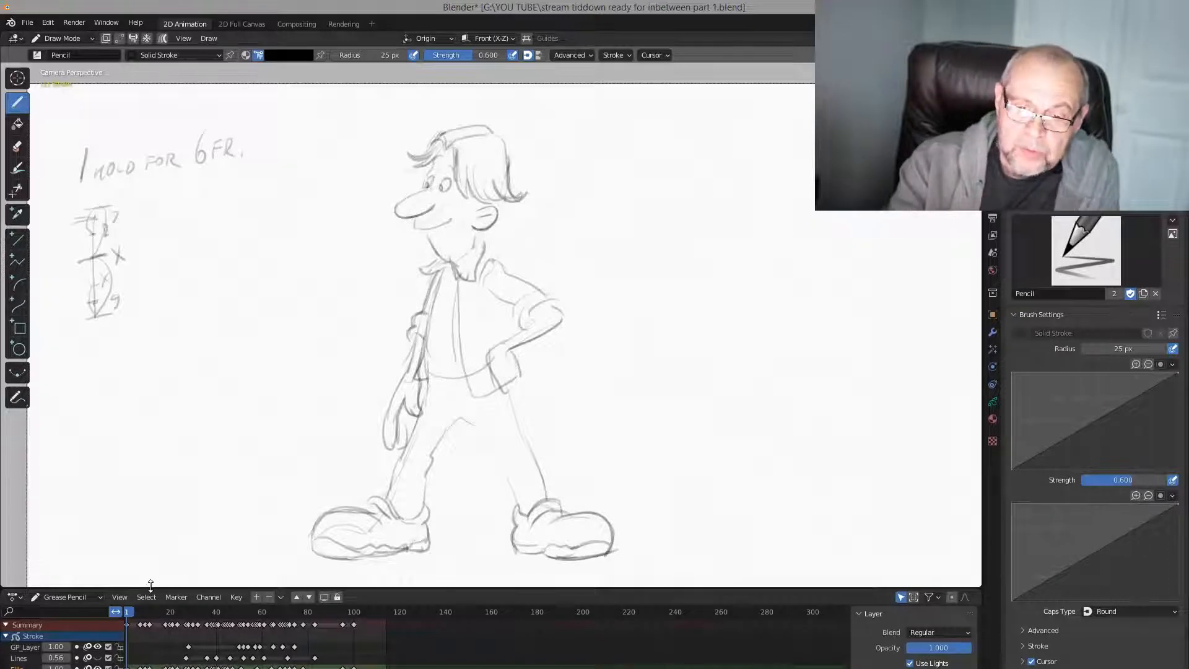
key(Up)
key(Down)
key(Up)
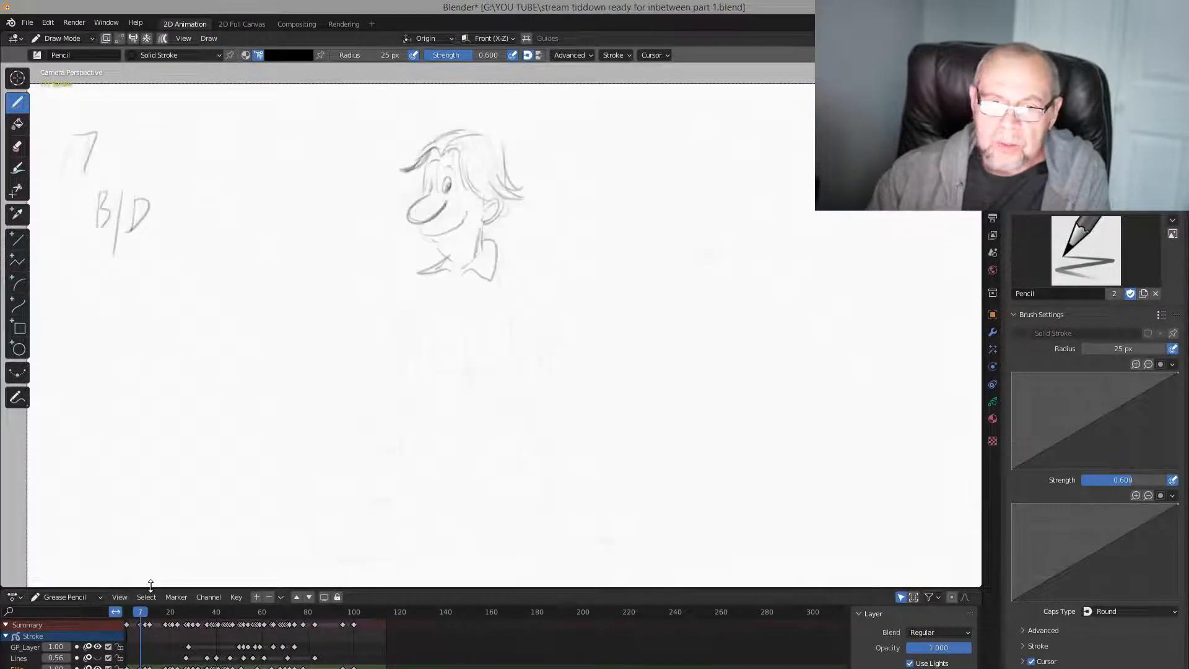
key(Down)
key(Up)
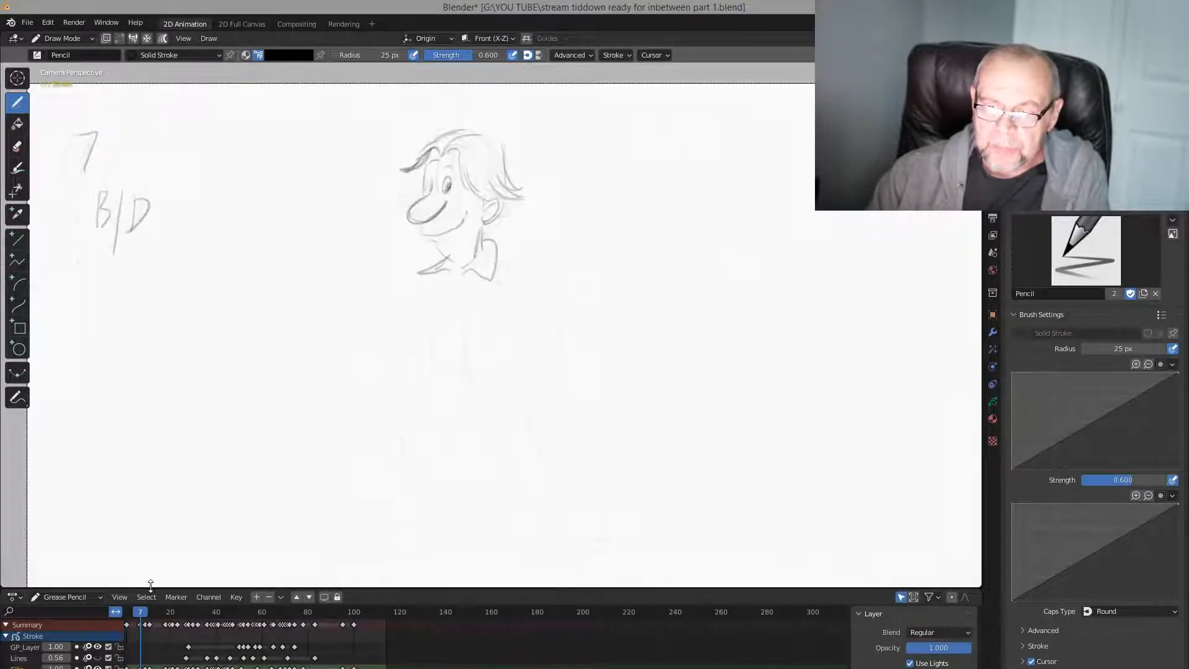
key(Down)
key(Up)
key(Down)
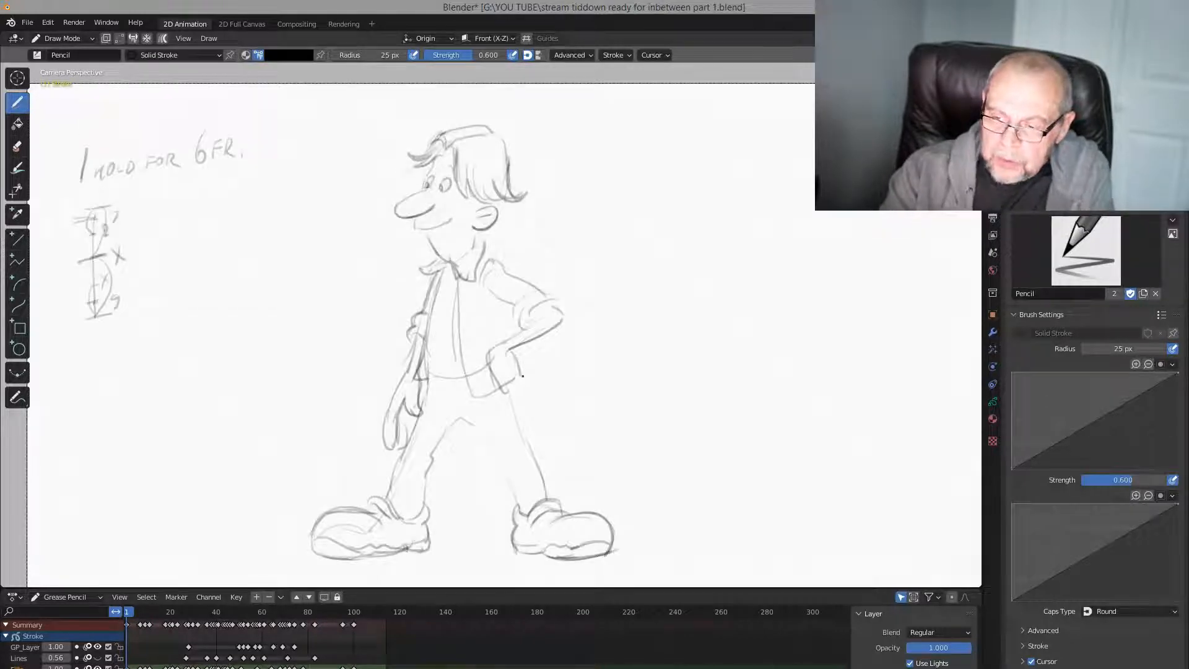
Draw the hand on the hip and firm up the bent arm's lines in the frame 1 drawing
mouse_move(549, 370)
mouse_down()
mouse_move(520, 396)
mouse_move(531, 395)
mouse_up()
drag(491, 354, 530, 328)
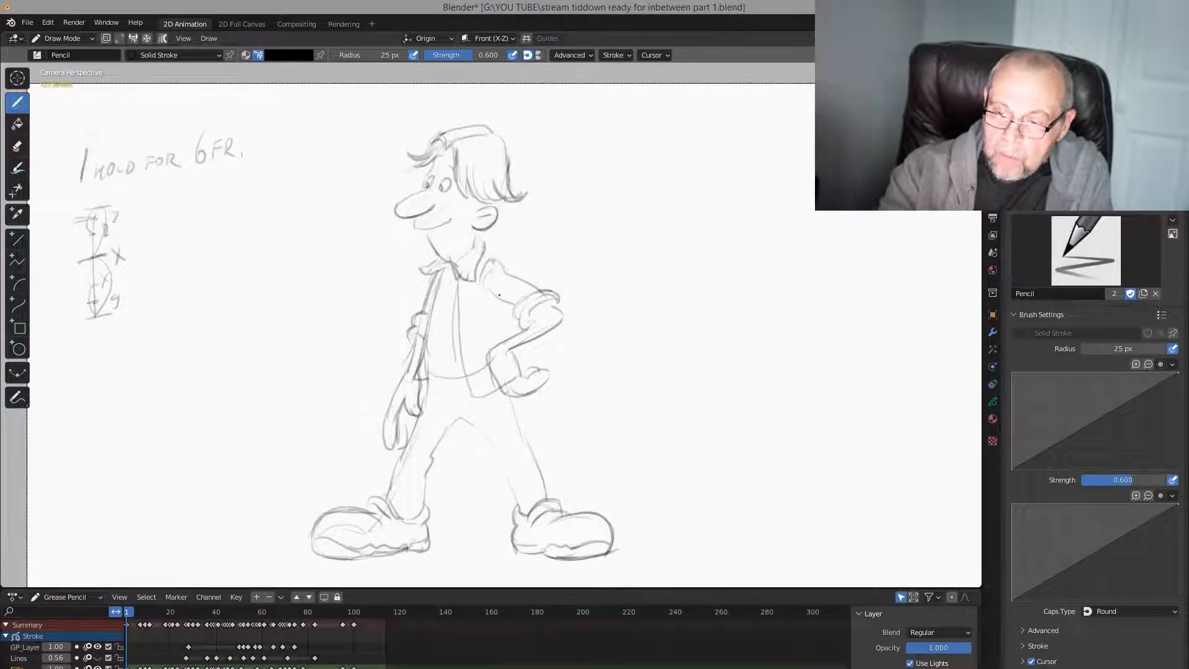
Flip repeatedly between the drawings on frames 1, 7 and 9 to examine the character's movement between the poses
key(Up)
key(Down)
key(Up)
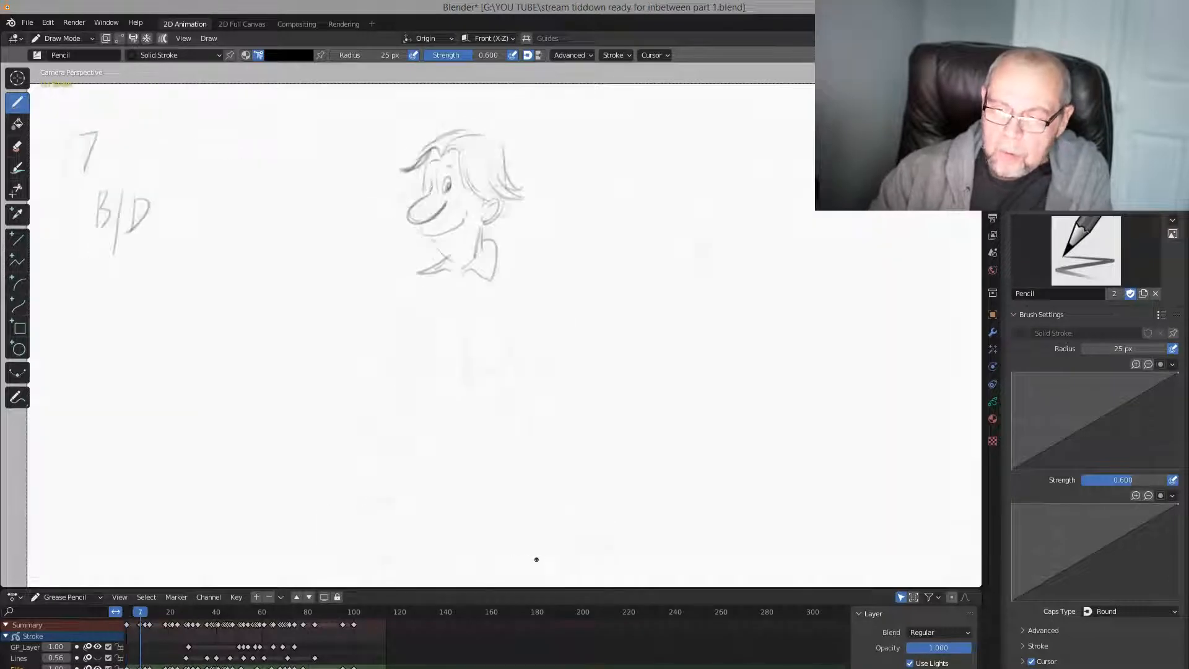
key(Down)
key(Up)
key(Down)
key(Up)
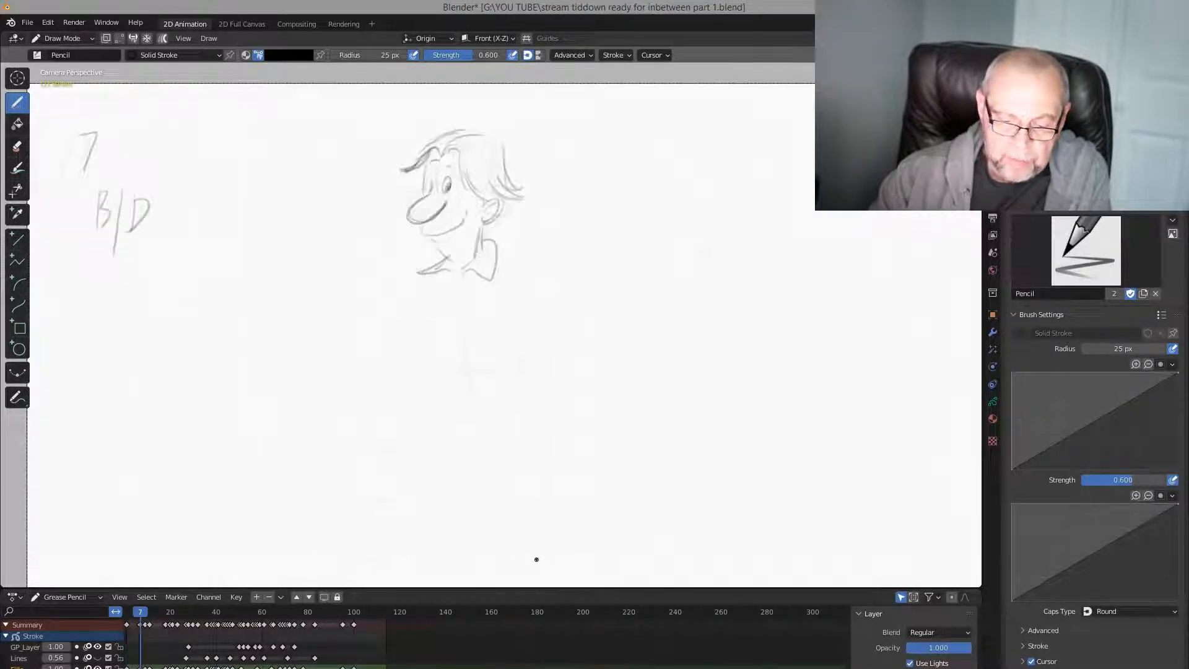
key(Up)
key(Down)
key(Down)
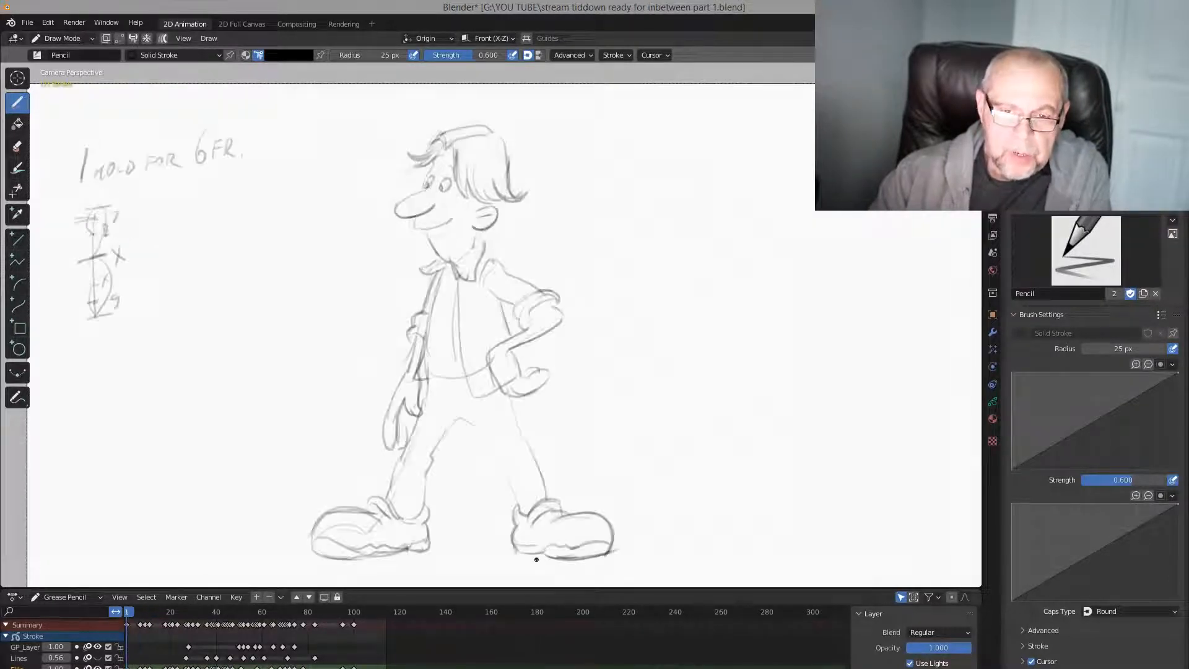
key(Up)
key(Down)
key(Up)
key(Down)
key(Up)
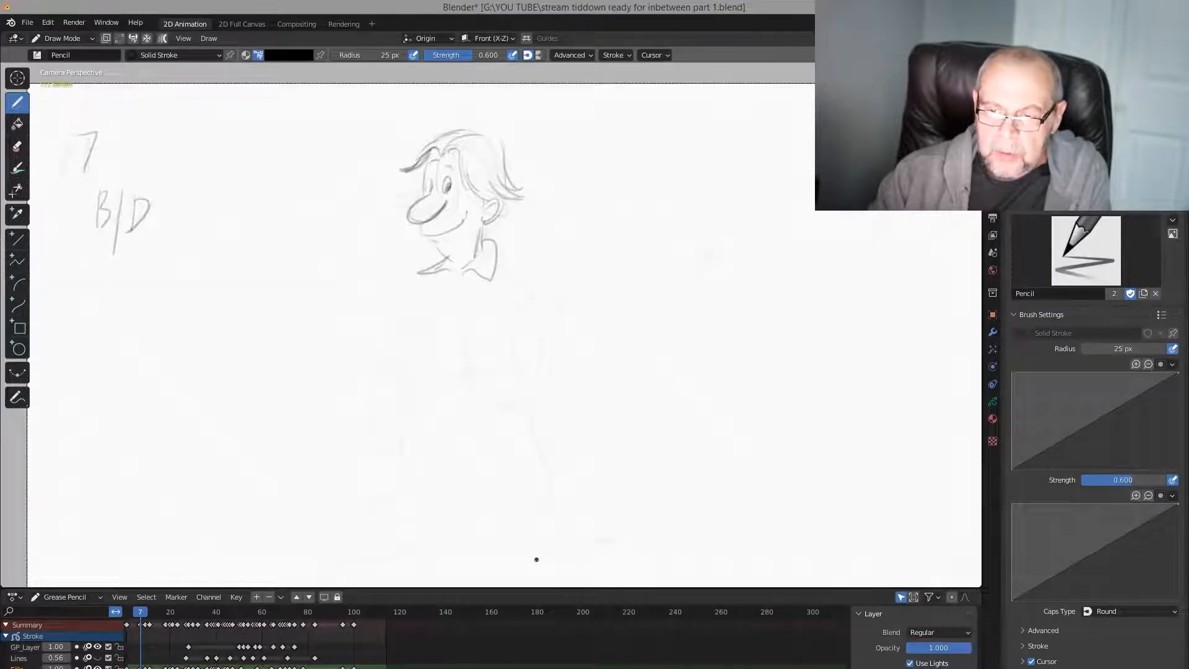
key(Down)
key(Up)
key(Down)
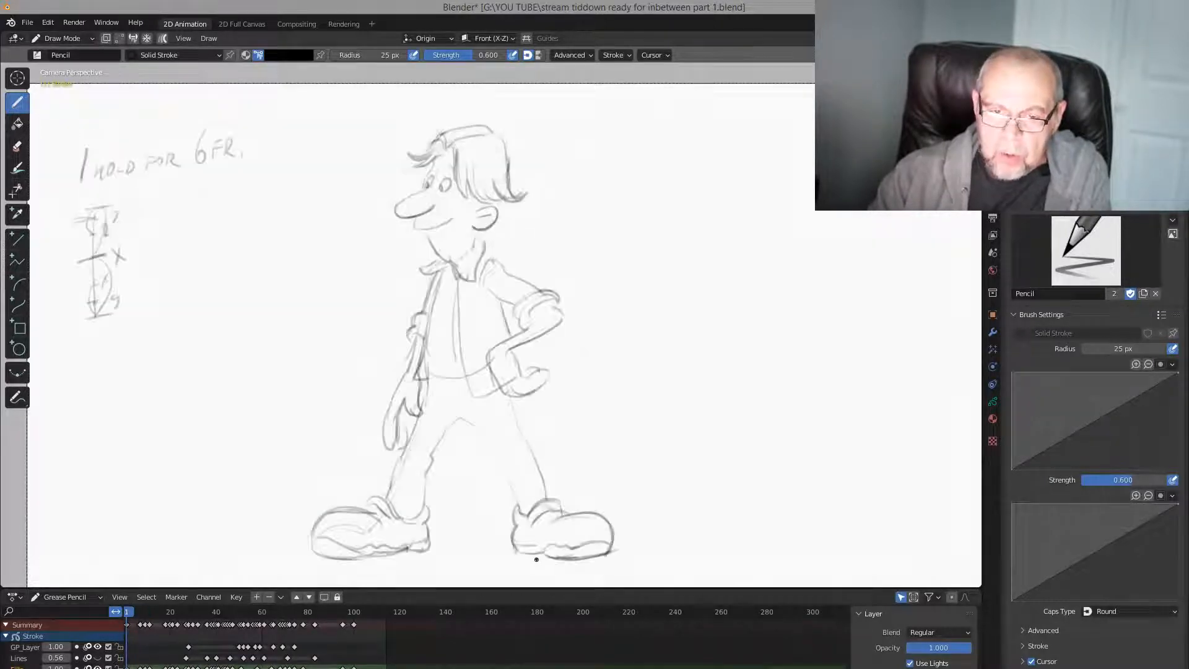
key(Up)
key(Down)
key(Up)
key(Up)
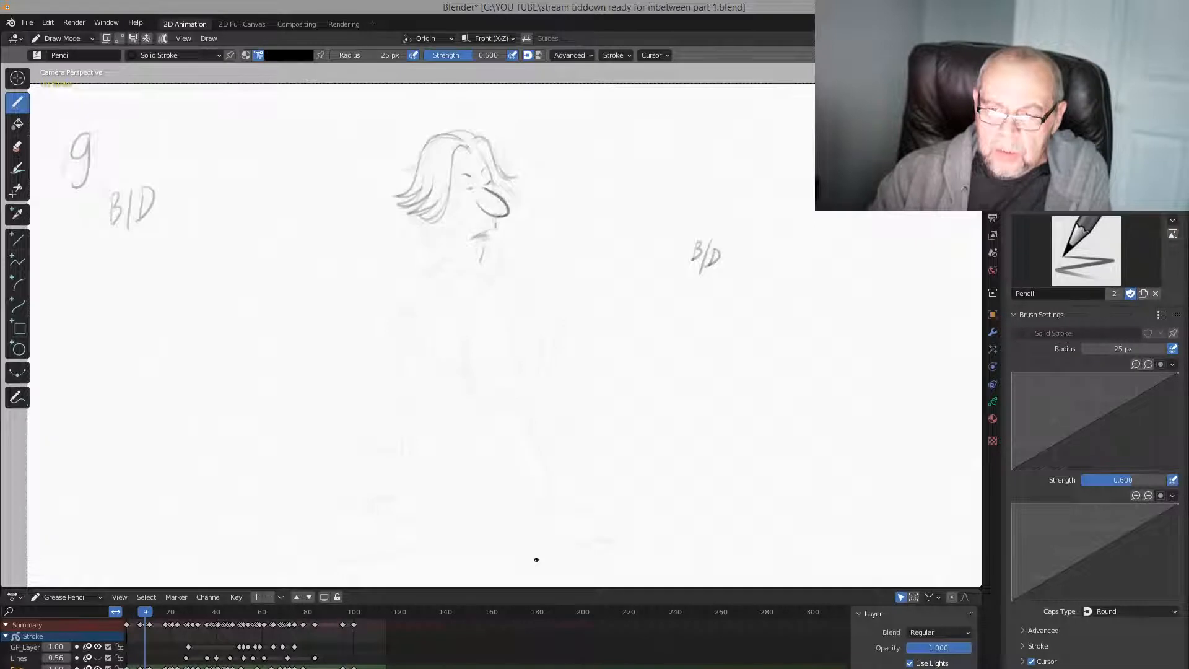
key(Down)
key(Down)
key(Up)
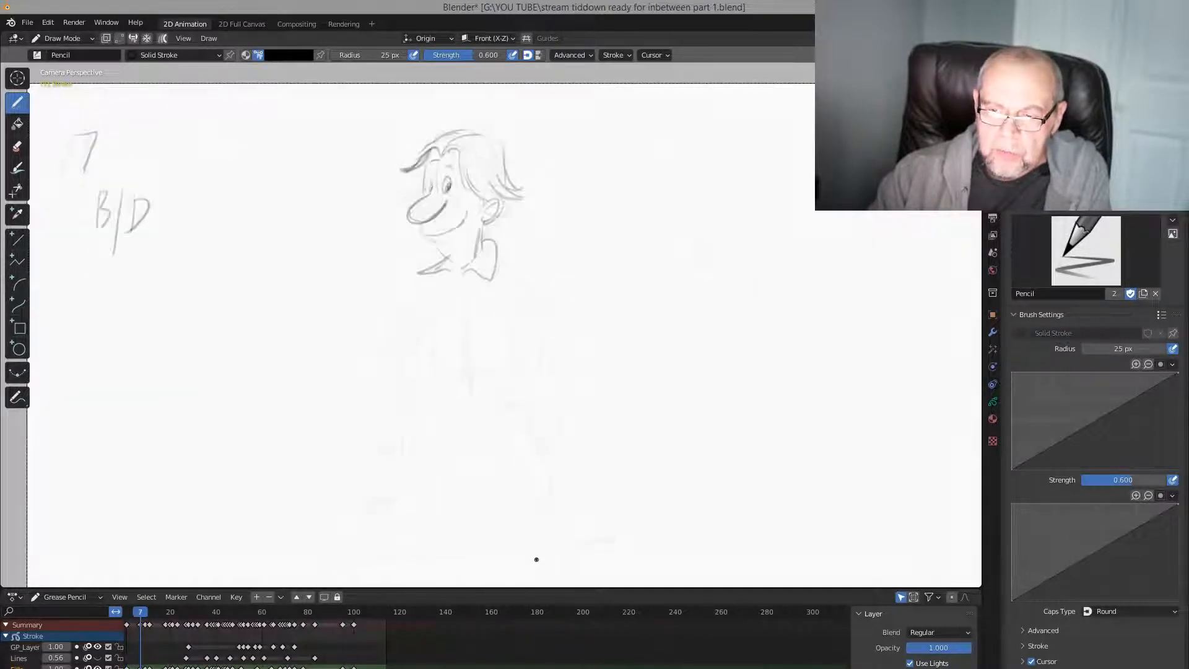
key(Down)
key(Up)
key(Up)
key(Down)
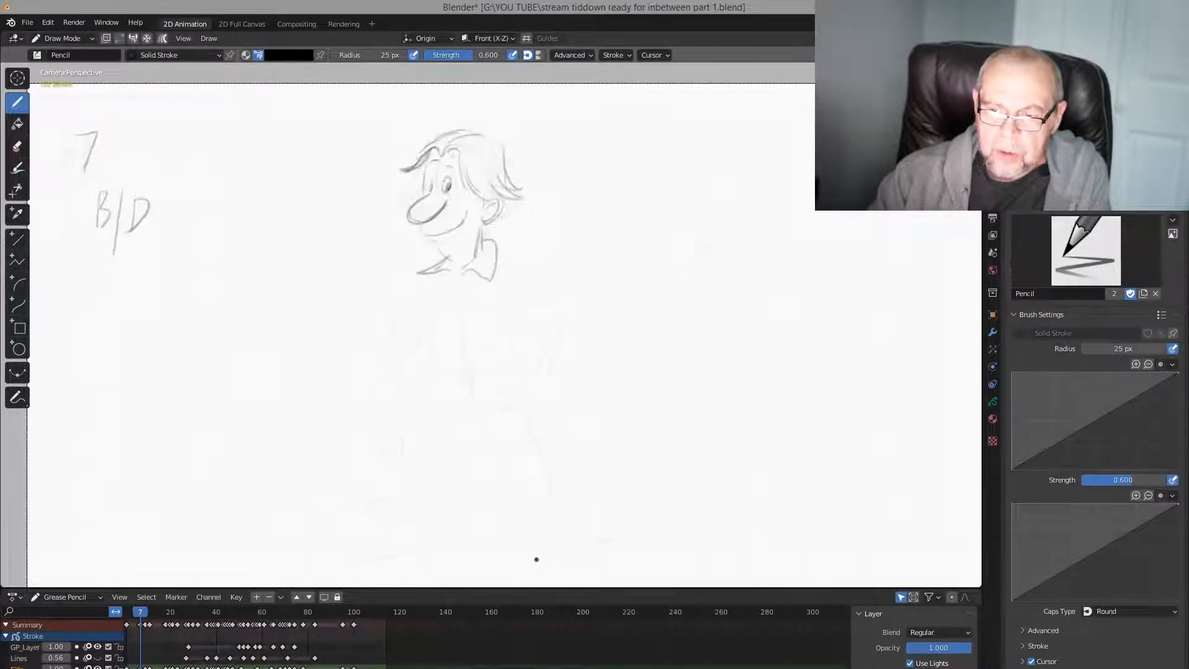
key(Up)
key(Down)
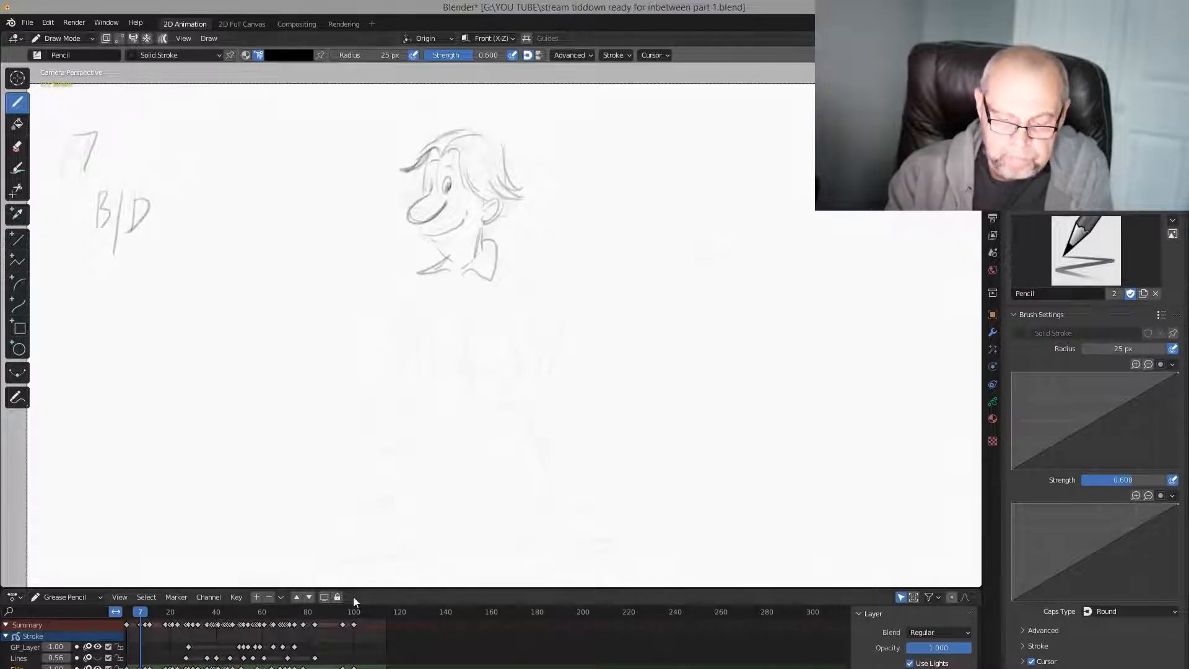
Set the grease pencil's onion skinning opacity to 0.609
click(22, 152)
click(24, 104)
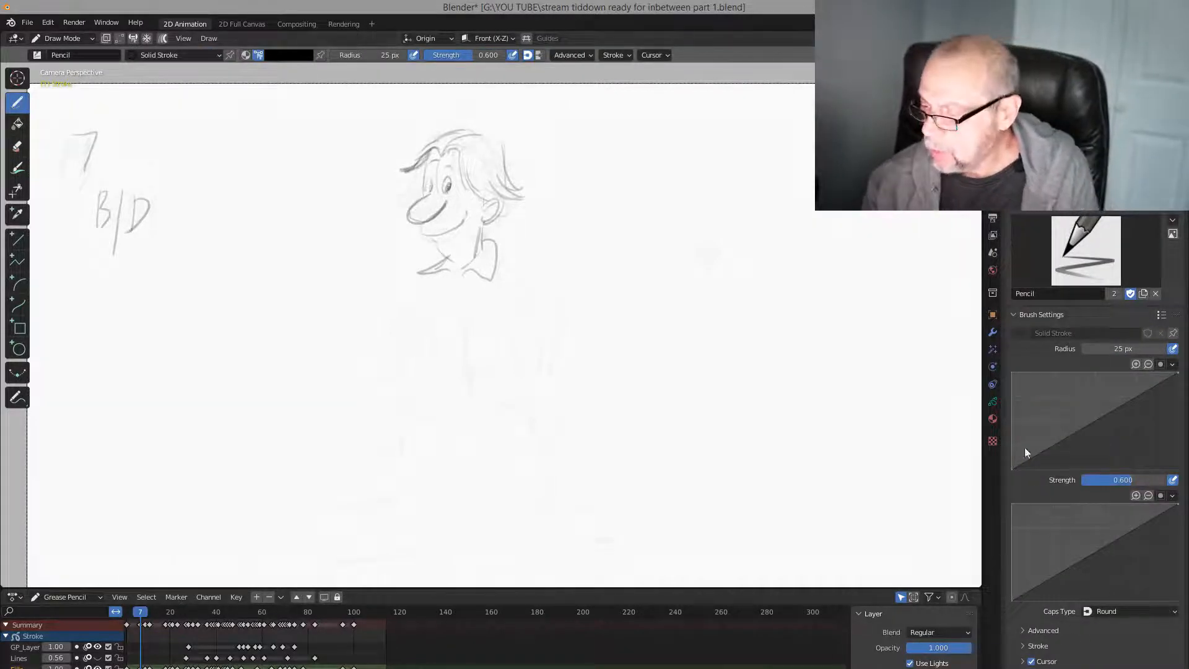
click(992, 401)
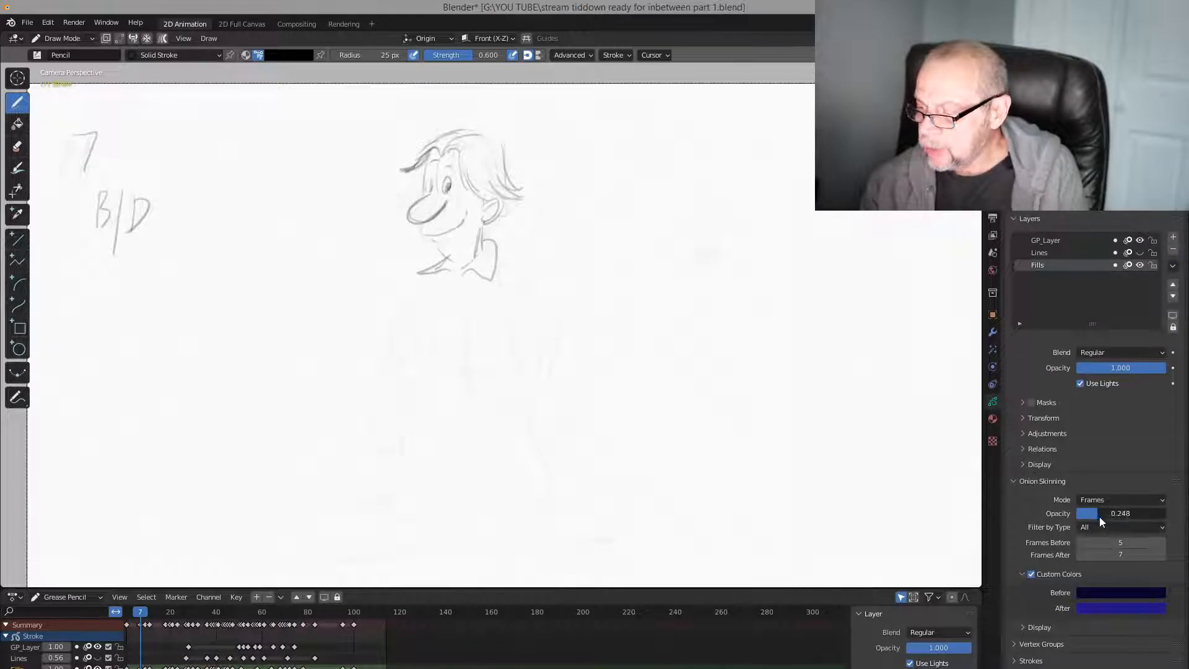
drag(1100, 520, 1124, 519)
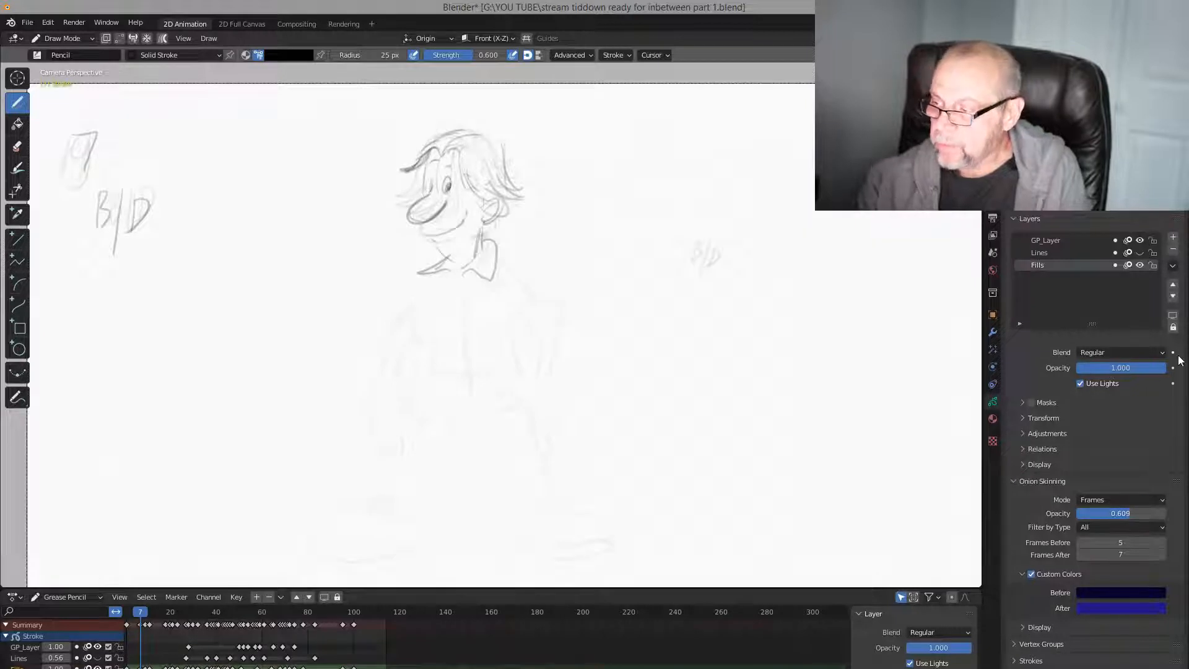
Draw the shirt's front opening line and short hem on frame 7, flipping to frame 1 for reference
key(Right)
key(Right)
key(Left)
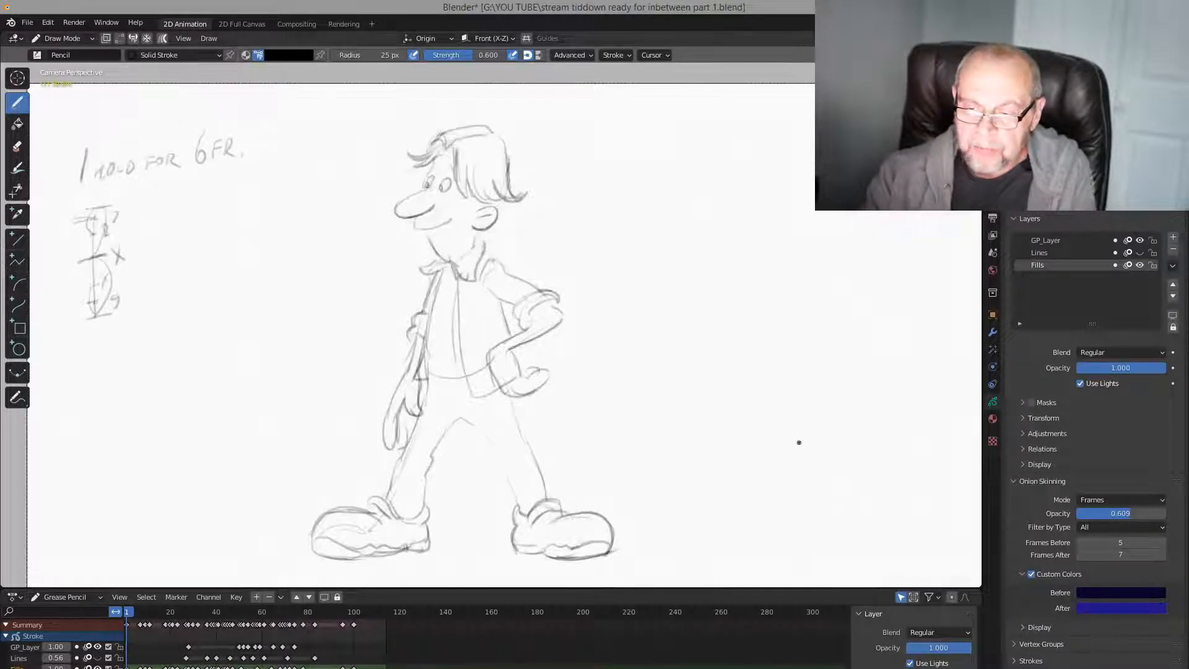
key(Right)
key(Down)
key(Down)
key(Up)
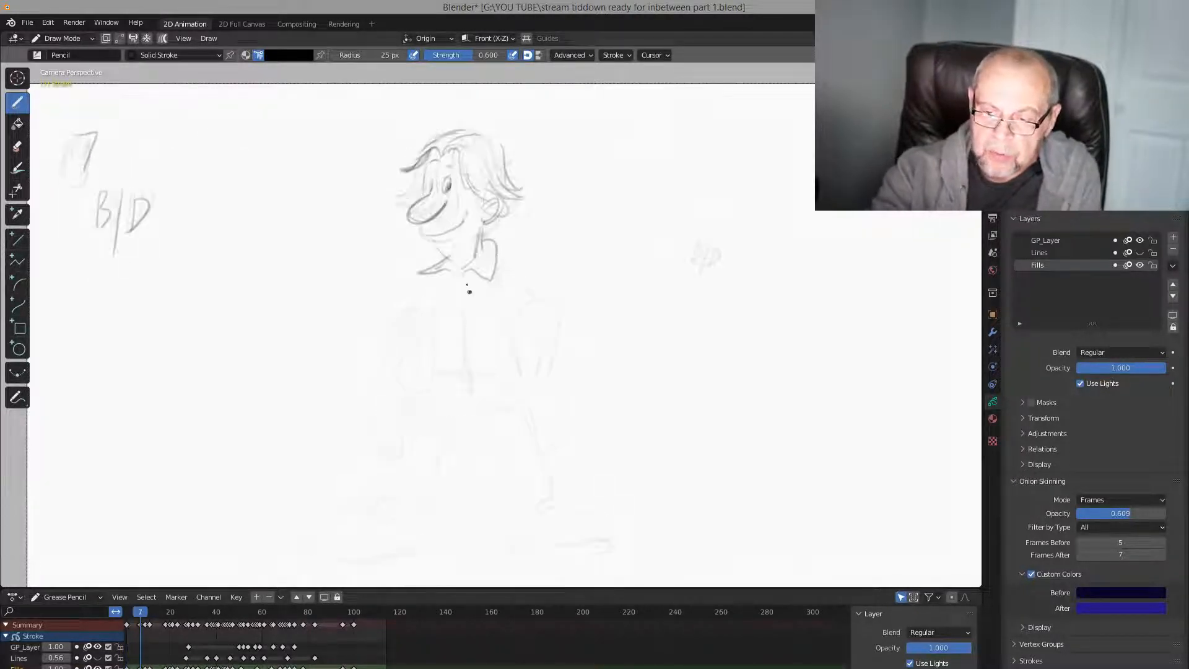
key(Down)
key(Up)
key(Down)
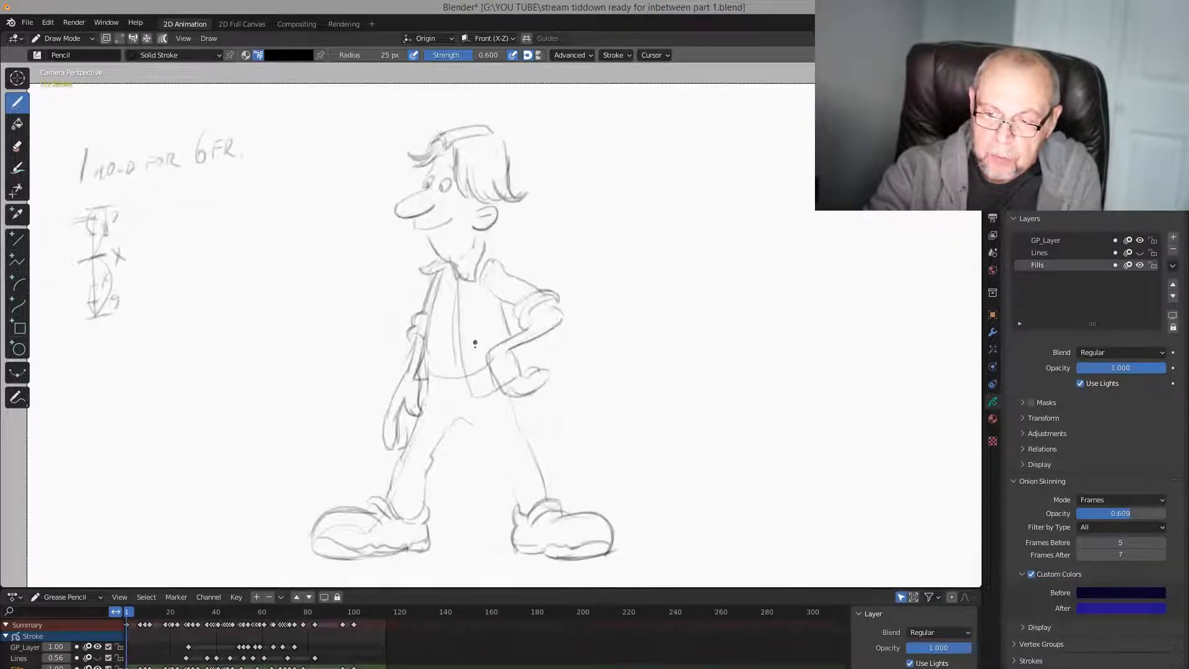
key(Up)
key(Down)
key(Up)
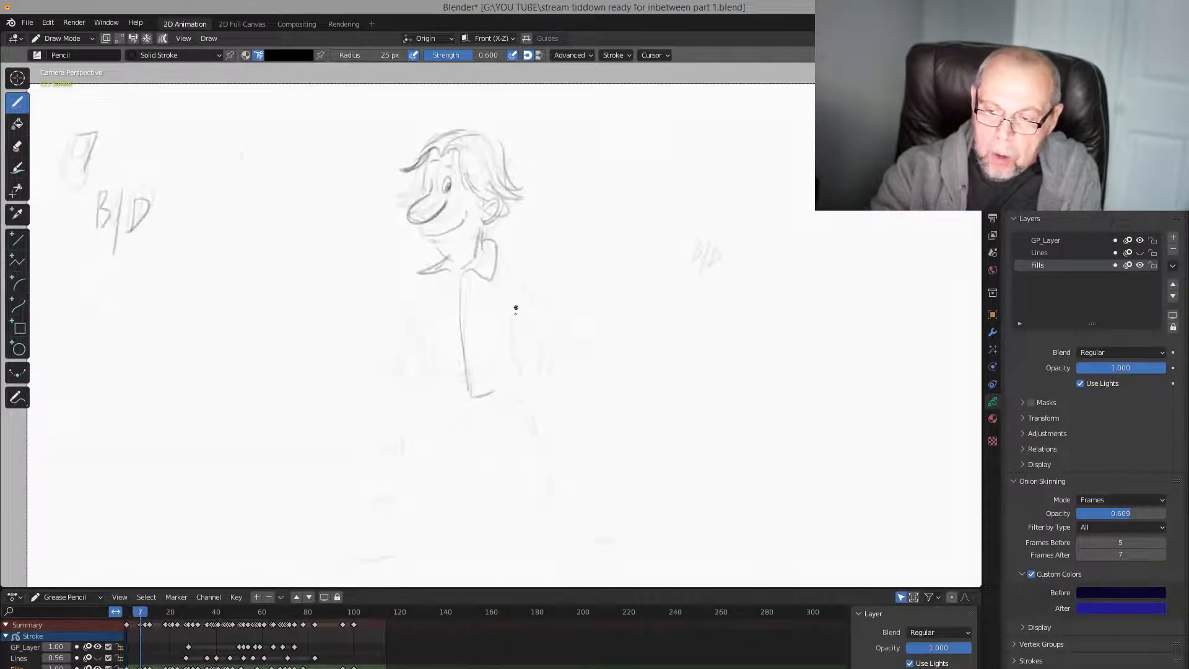
Draw the torso's side line on the bent-arm side in the frame 7 drawing, checking it against frame 1
key(Down)
key(Up)
key(Down)
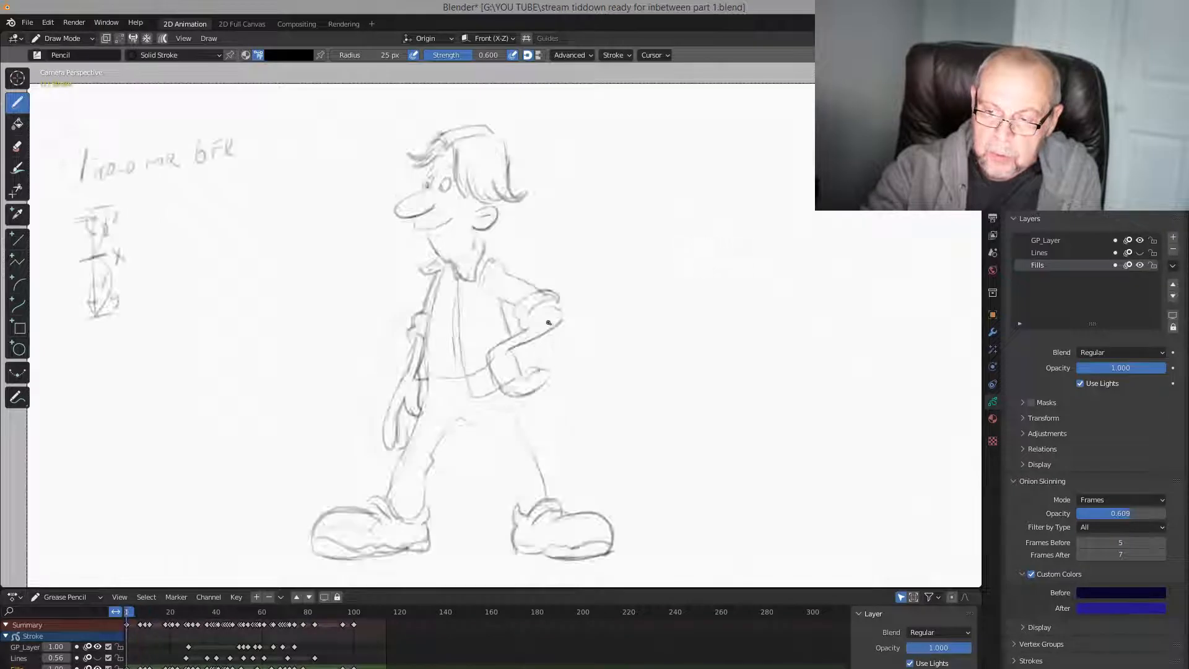
key(Up)
key(Down)
key(Up)
key(Down)
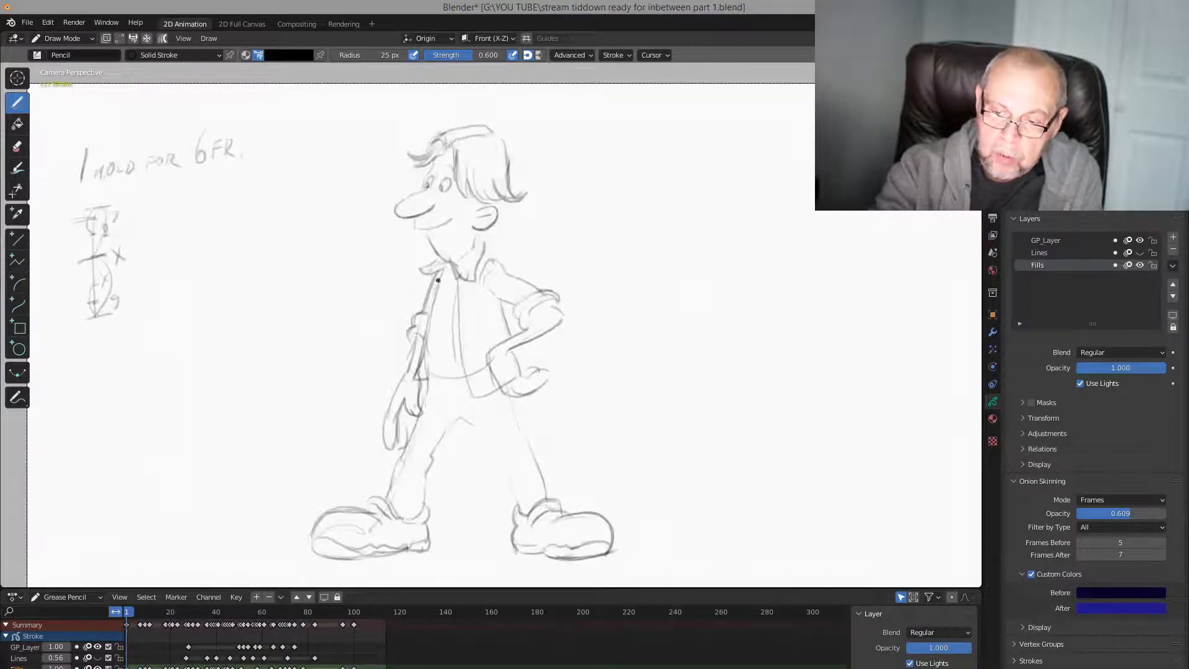
Draw the shoulder line and rolled sleeve cuff of the hanging arm on frame 7, matching the frame 1 pose
key(Up)
key(Down)
mouse_move(434, 286)
mouse_down()
mouse_move(416, 317)
mouse_move(420, 342)
mouse_up()
key(Up)
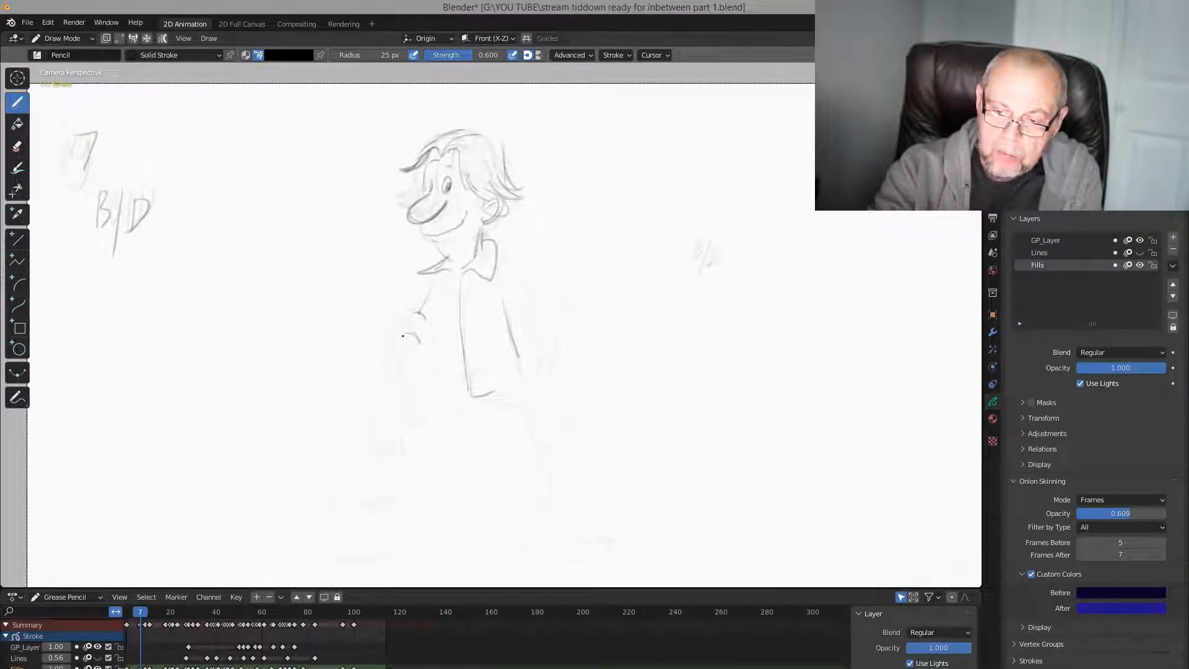
key(Down)
key(Up)
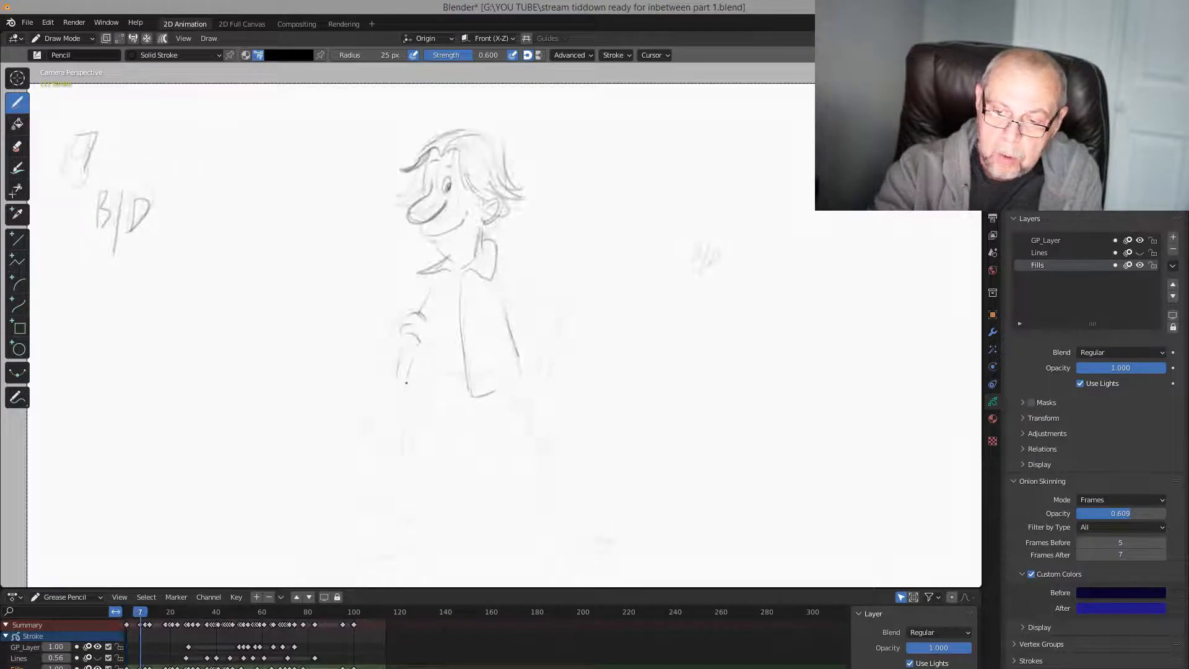
Draw the hanging arm's forearm down to the thumb on frame 7, flipping to frame 1 for reference
key(Down)
key(Up)
key(Down)
key(Up)
key(Down)
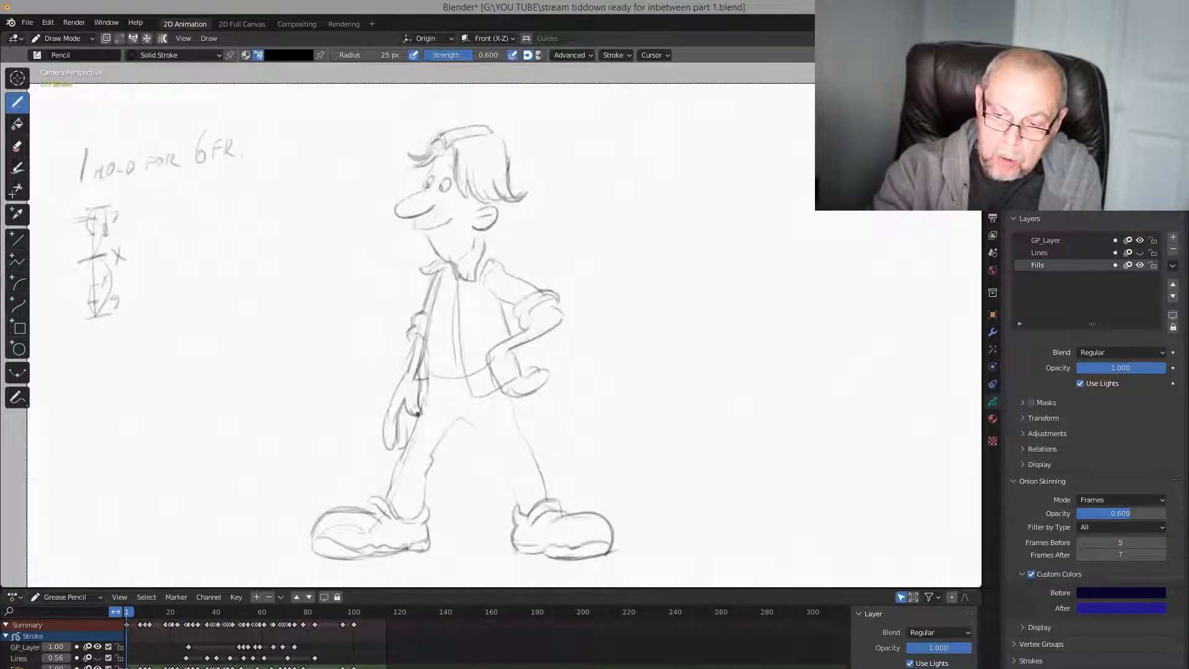
key(Up)
key(Down)
key(Up)
drag(412, 379, 422, 418)
Draw the outer contour and fingers of the hanging hand on frame 7, comparing with the frame 1 pose
key(Down)
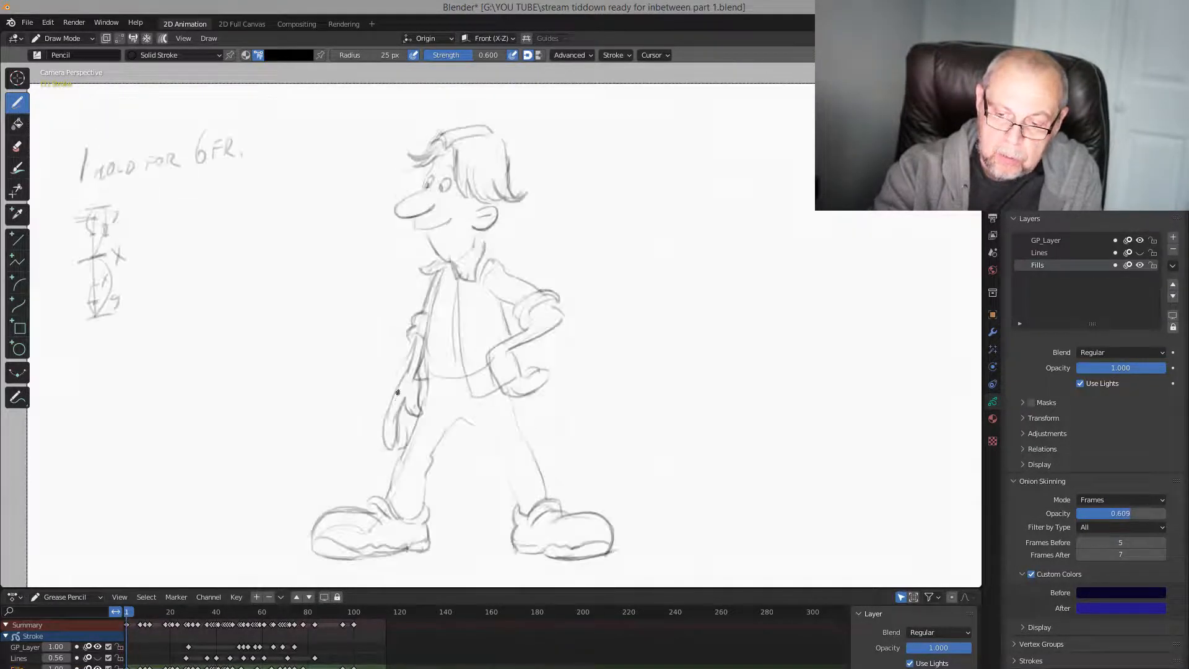
key(Up)
key(Down)
key(Up)
key(Up)
key(Down)
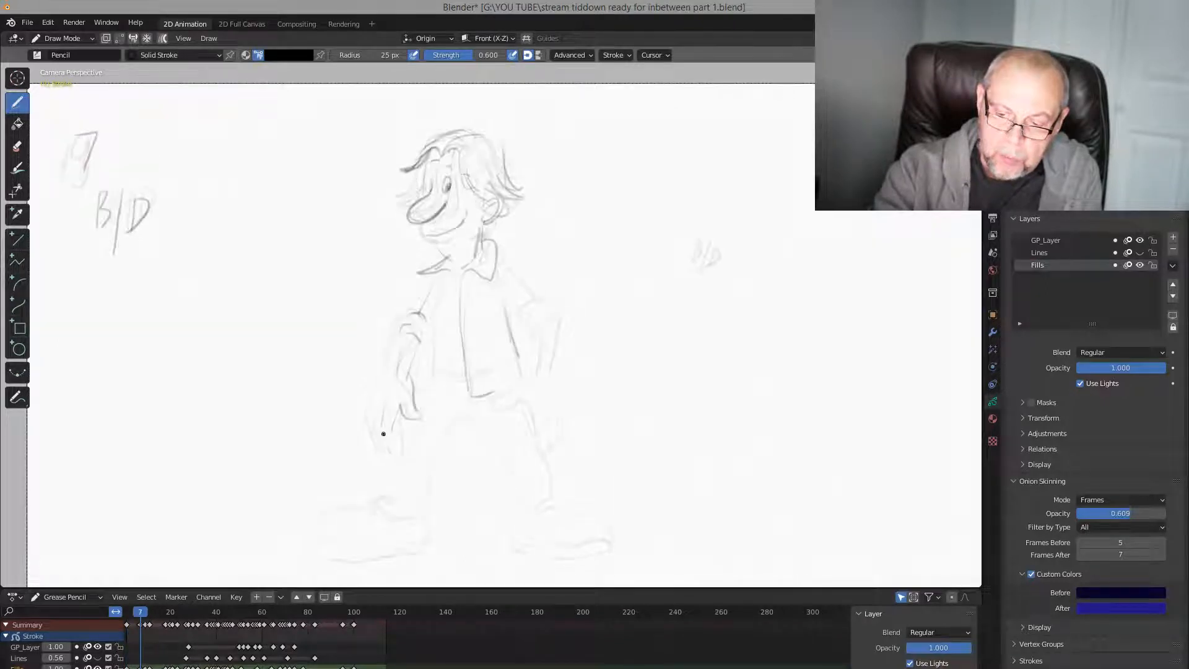
key(Down)
key(Up)
key(Down)
key(Up)
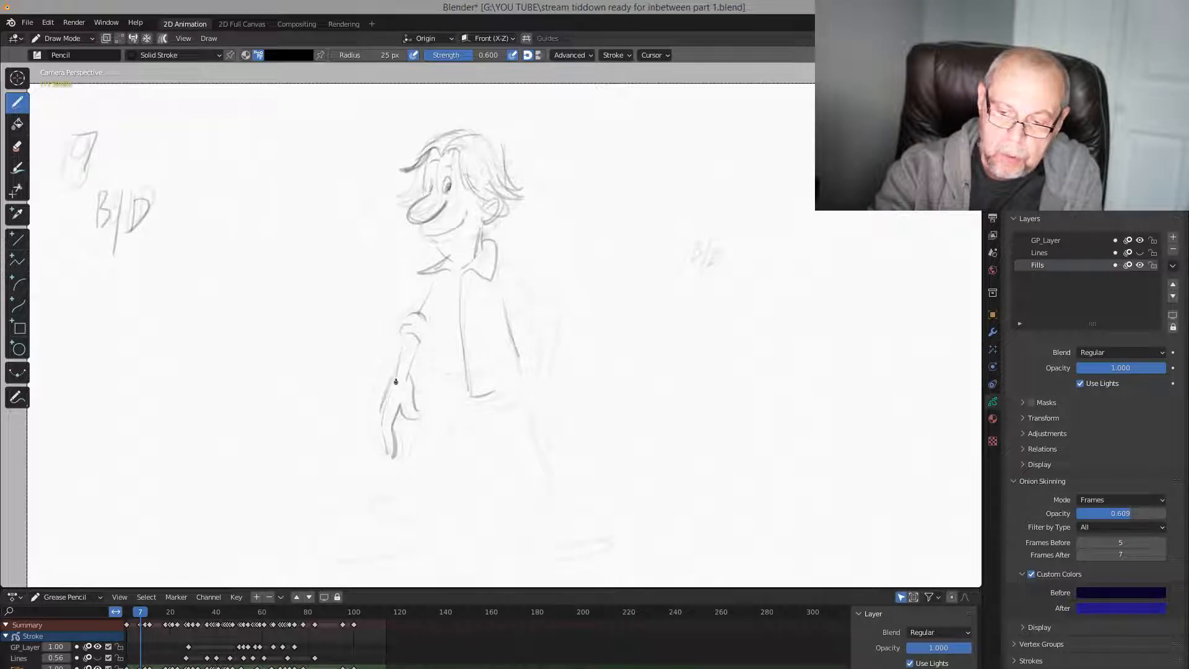
drag(381, 454, 388, 457)
key(Down)
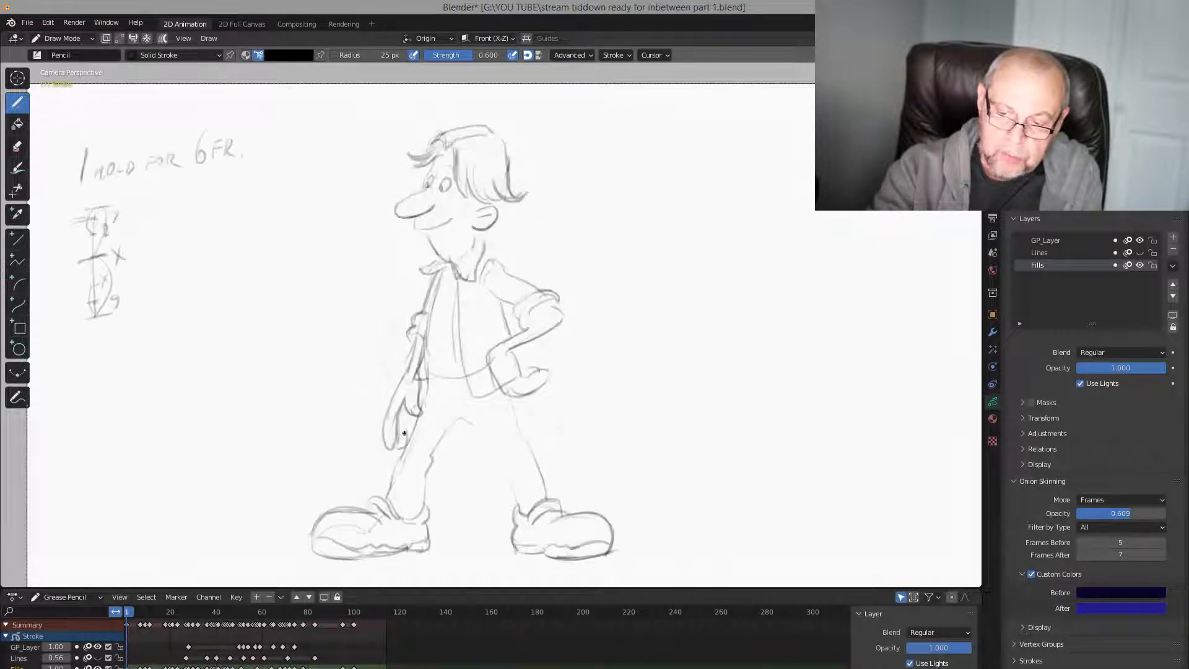
key(Up)
key(Up)
key(Down)
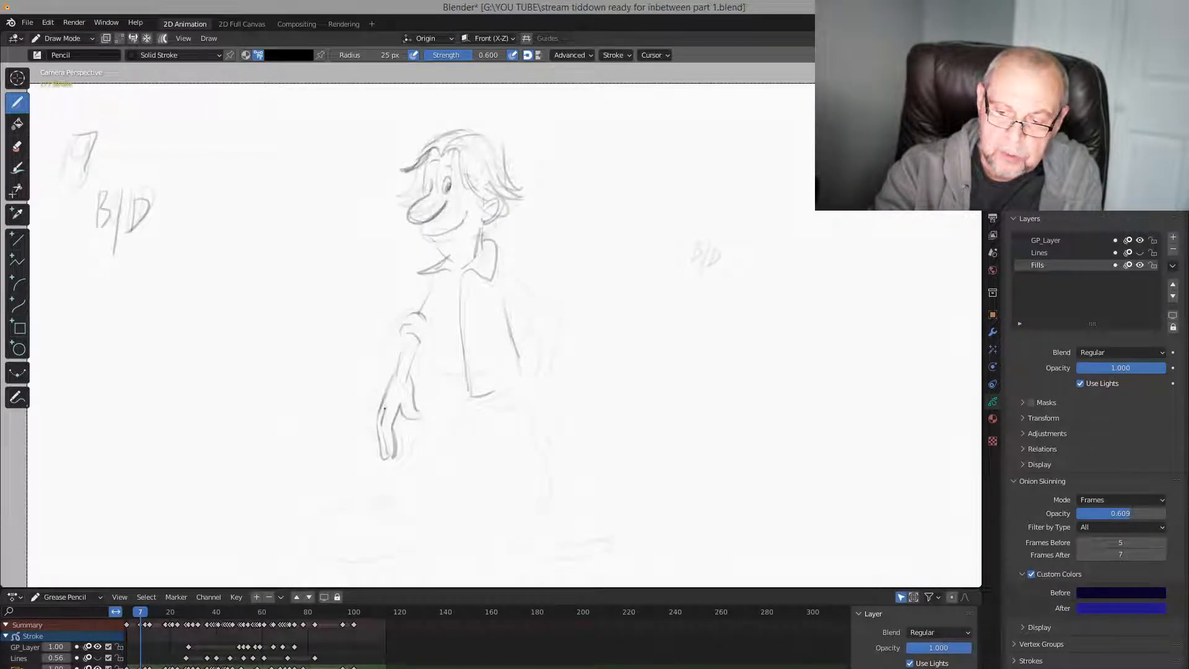
Flip between the frame 1, 7 and 9 drawings to examine how the pose moves through the breakdown
key(Down)
key(Up)
key(Up)
key(Down)
key(Down)
key(Up)
key(Up)
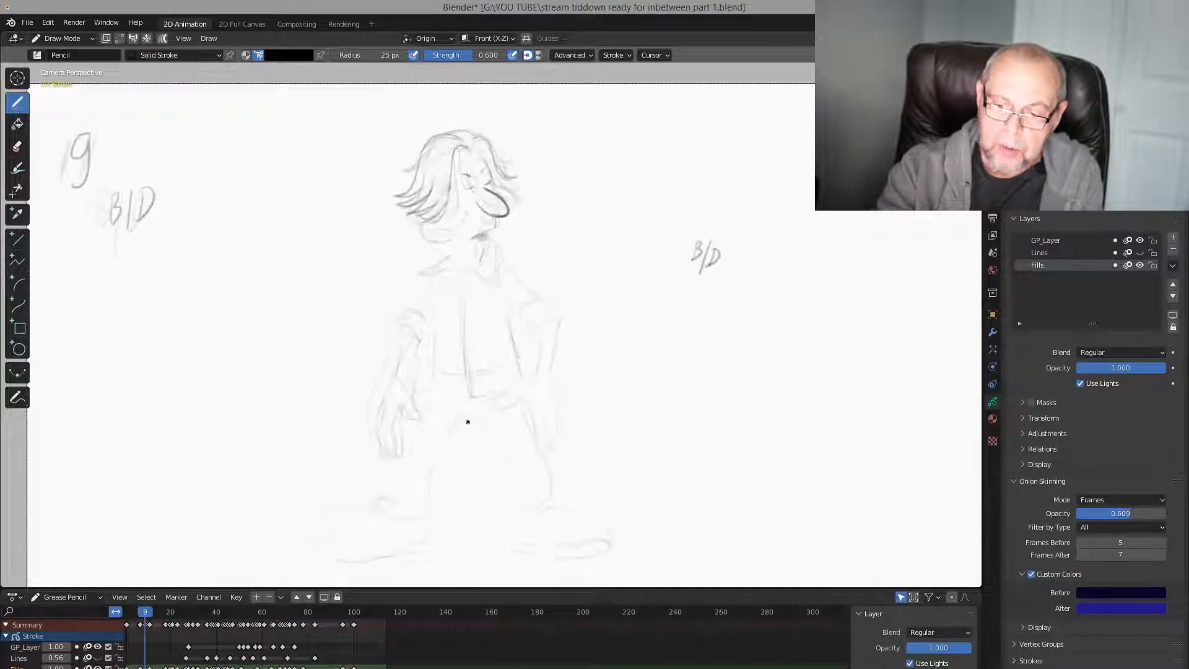
key(Down)
key(Down)
key(Up)
key(Down)
key(Up)
key(Up)
key(Down)
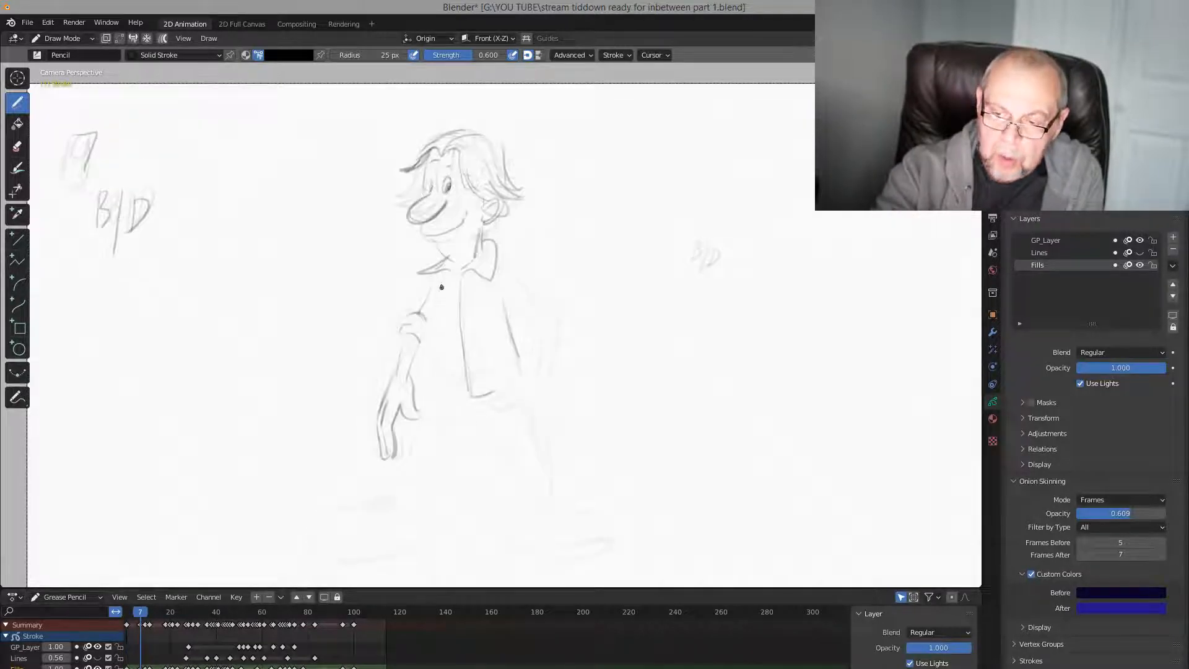
Draw the torso's side line beside the hanging arm on frame 7, checking it against frame 1
key(Down)
key(Up)
key(Up)
key(Down)
key(Down)
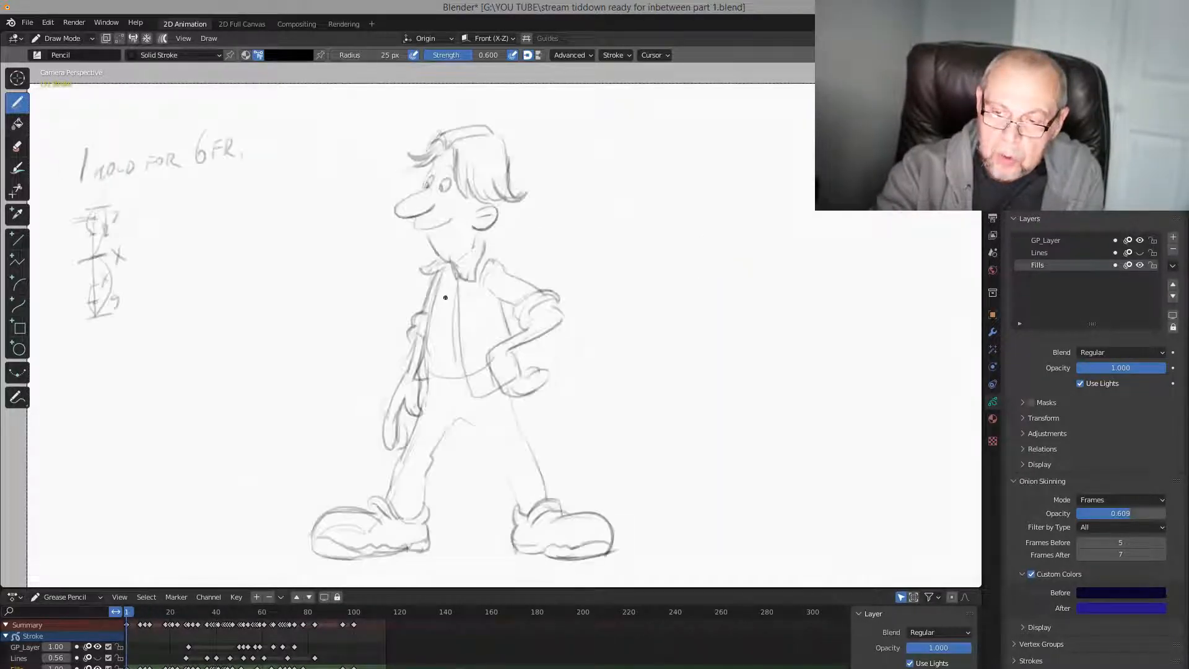
key(Up)
key(Down)
key(Up)
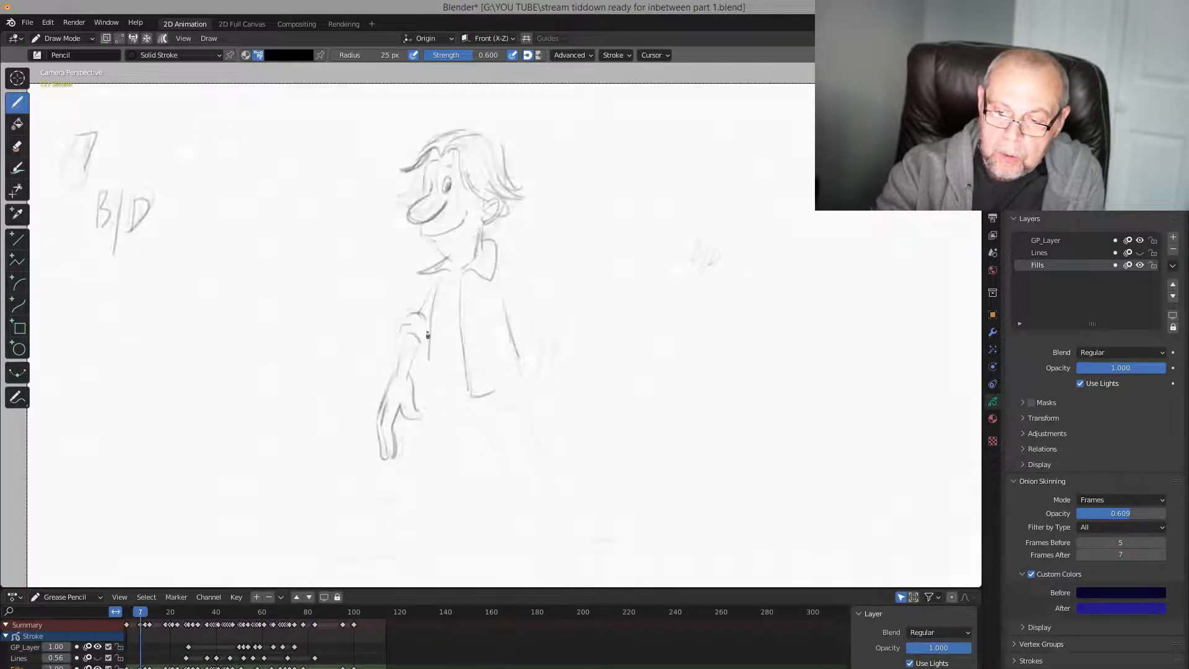
key(Down)
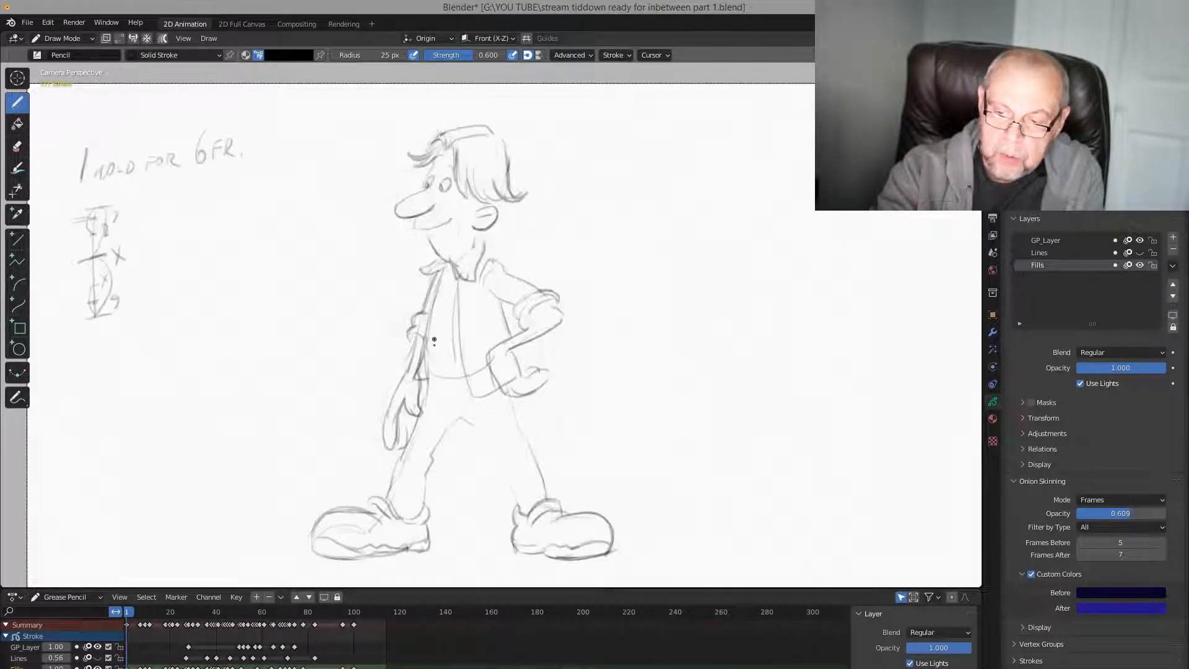
key(Up)
key(Up)
key(Down)
key(Down)
key(Up)
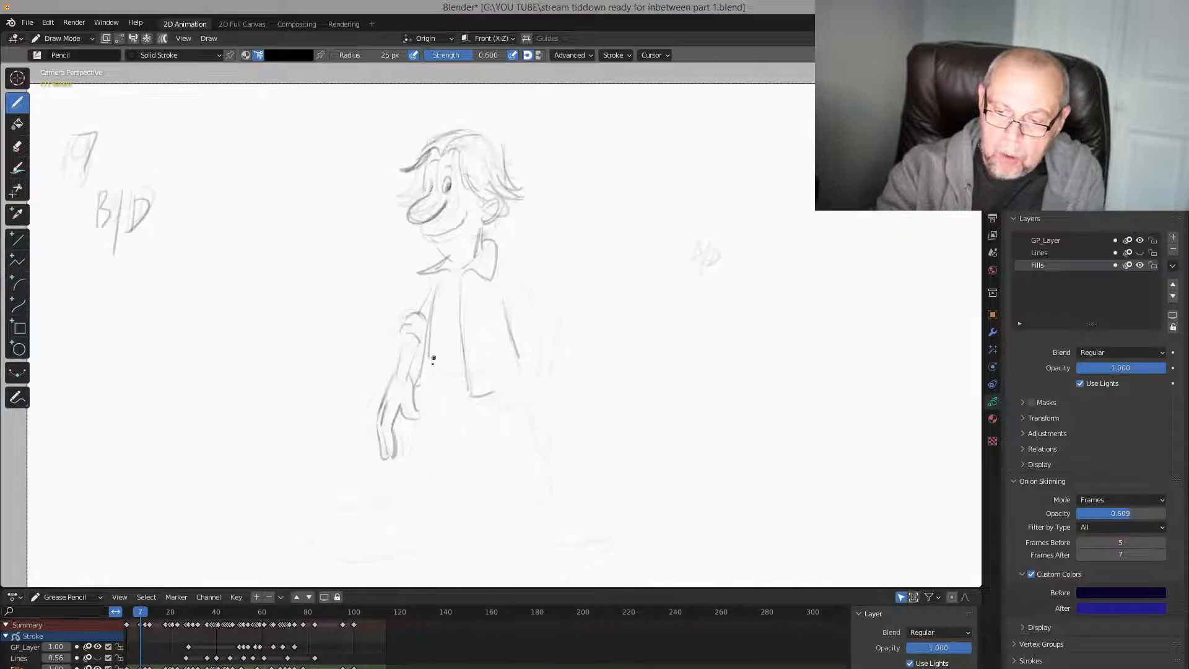
Draw the outer trouser line of the leg below the hanging arm on frame 7, referring to frame 1
key(Down)
key(Up)
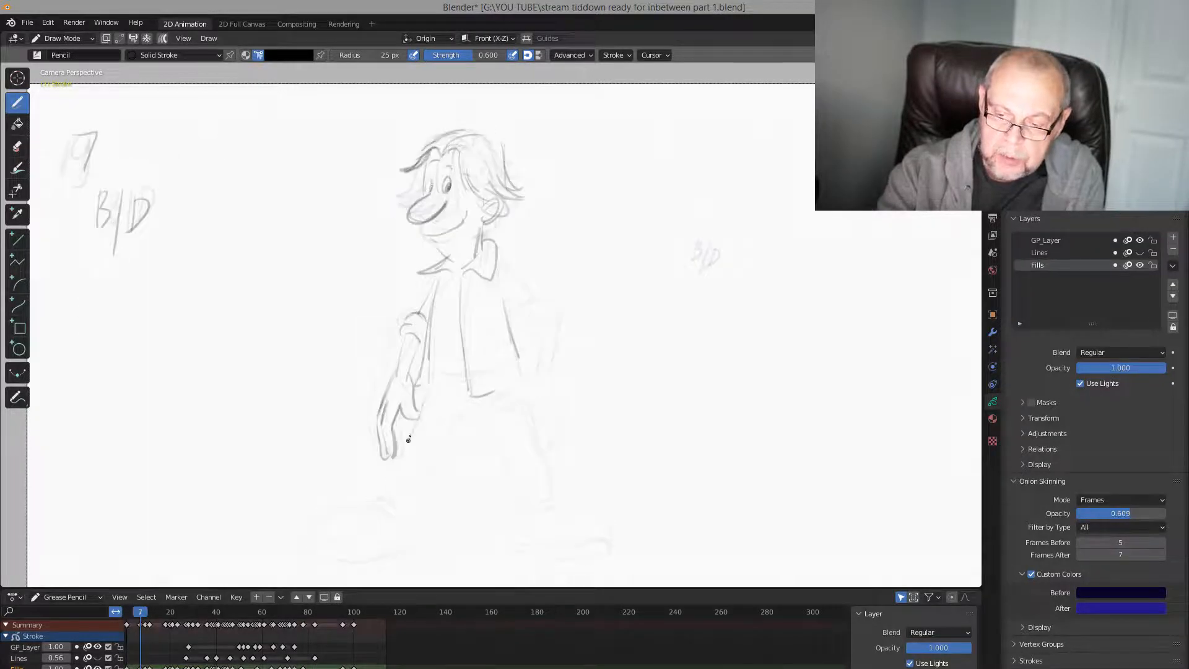
key(Down)
key(Up)
key(Down)
key(Up)
key(Down)
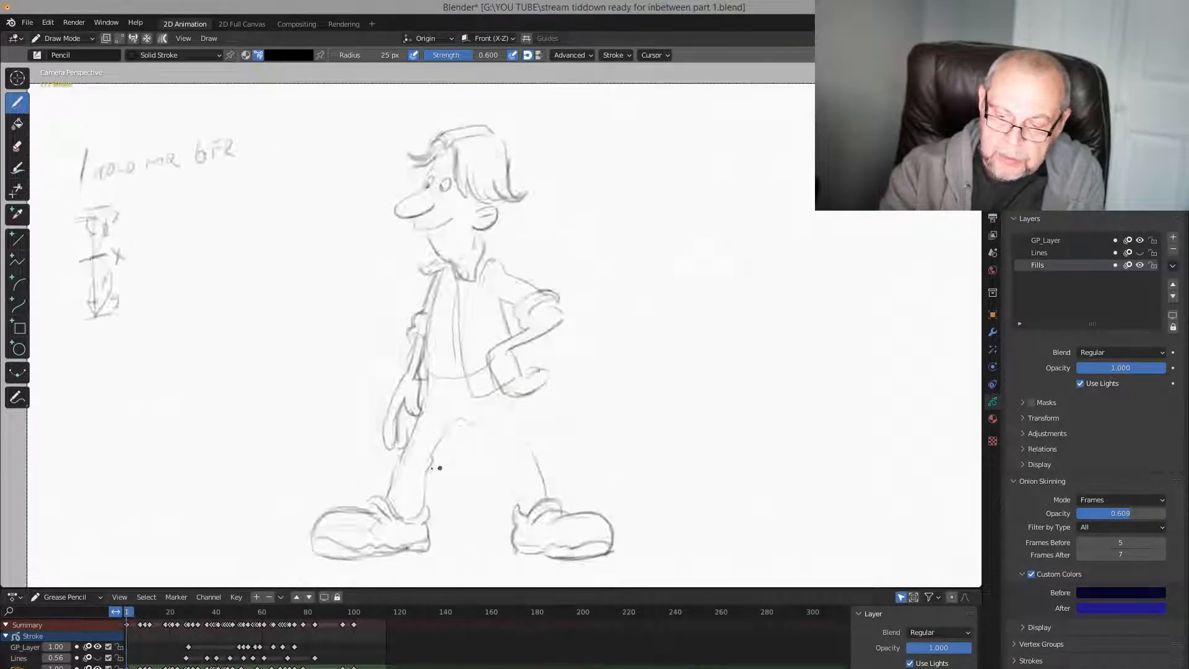
key(Up)
Draw the same leg's inner line with the knee fold on frame 7, following the frame 1 pose
key(Down)
key(Up)
key(Down)
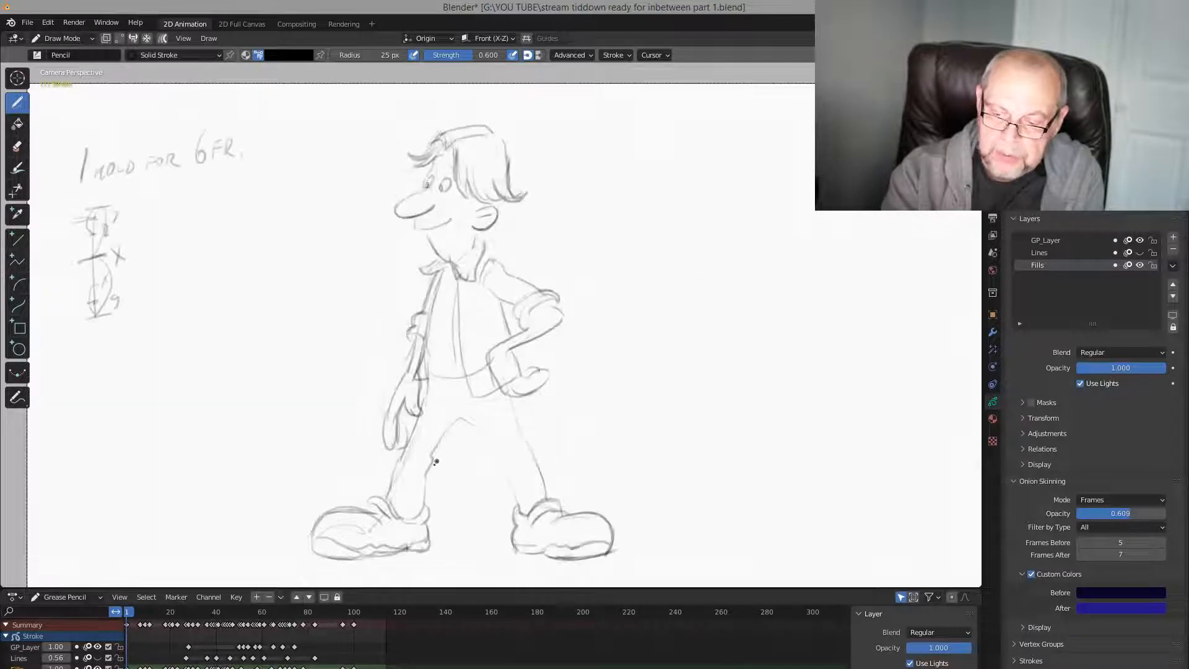
key(Up)
key(Down)
key(Up)
mouse_move(428, 474)
mouse_down()
mouse_move(425, 513)
mouse_move(455, 417)
mouse_up()
Draw the shirt's hem from the hanging-arm side to the front opening on frame 7
key(Down)
key(Up)
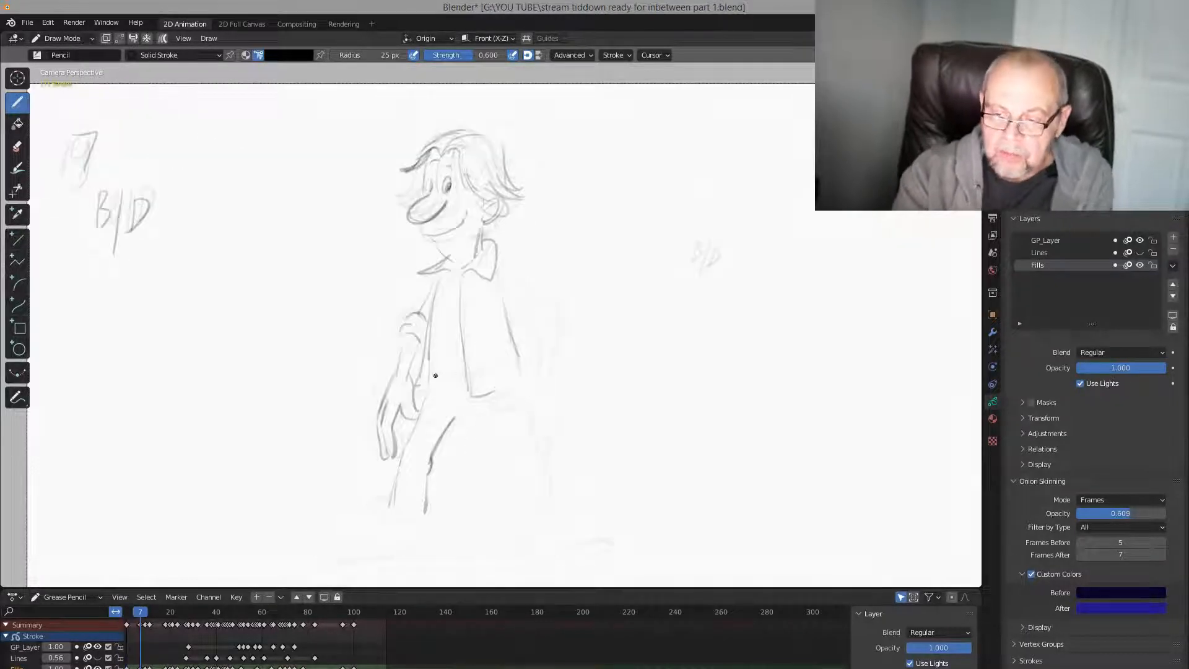
key(Down)
key(Up)
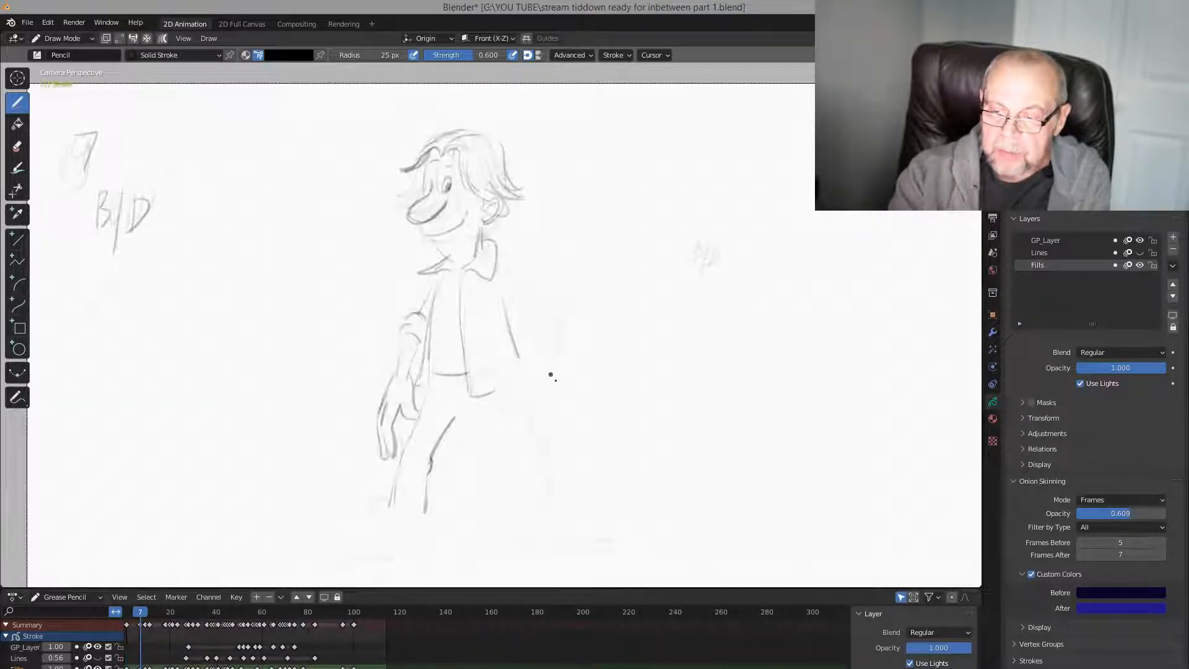
Clean up the extra line beside the shirt's front opening on frame 1 with the soft eraser, then restore the Pencil brush
key(Down)
key(Up)
key(Down)
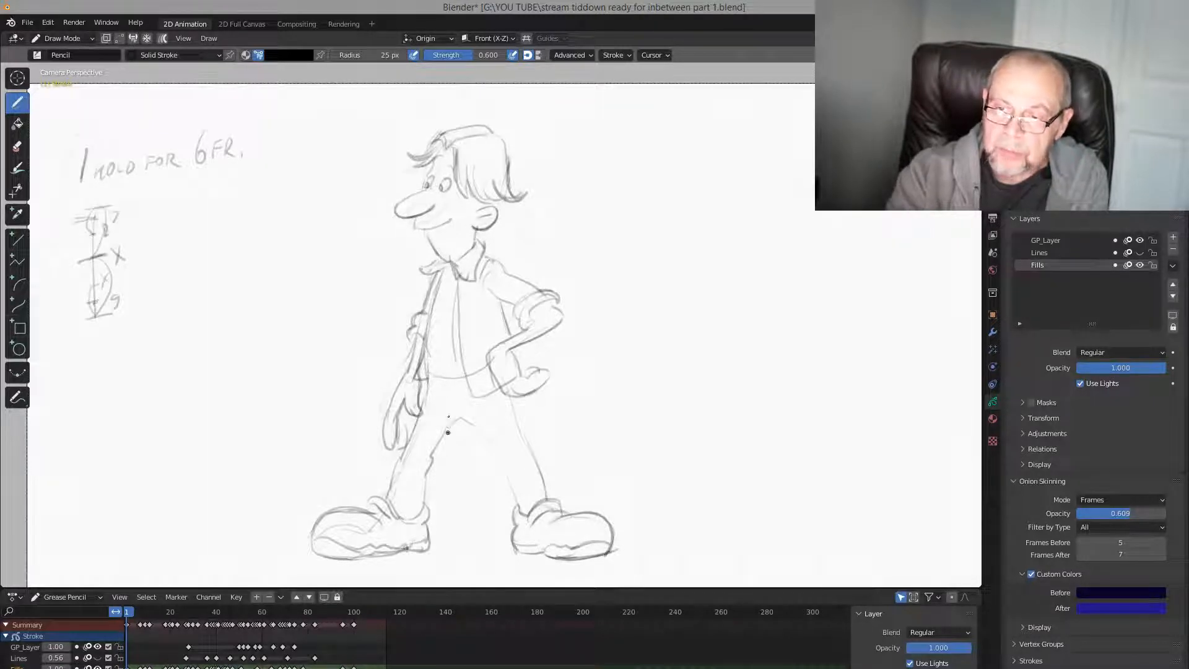
key(Up)
key(Down)
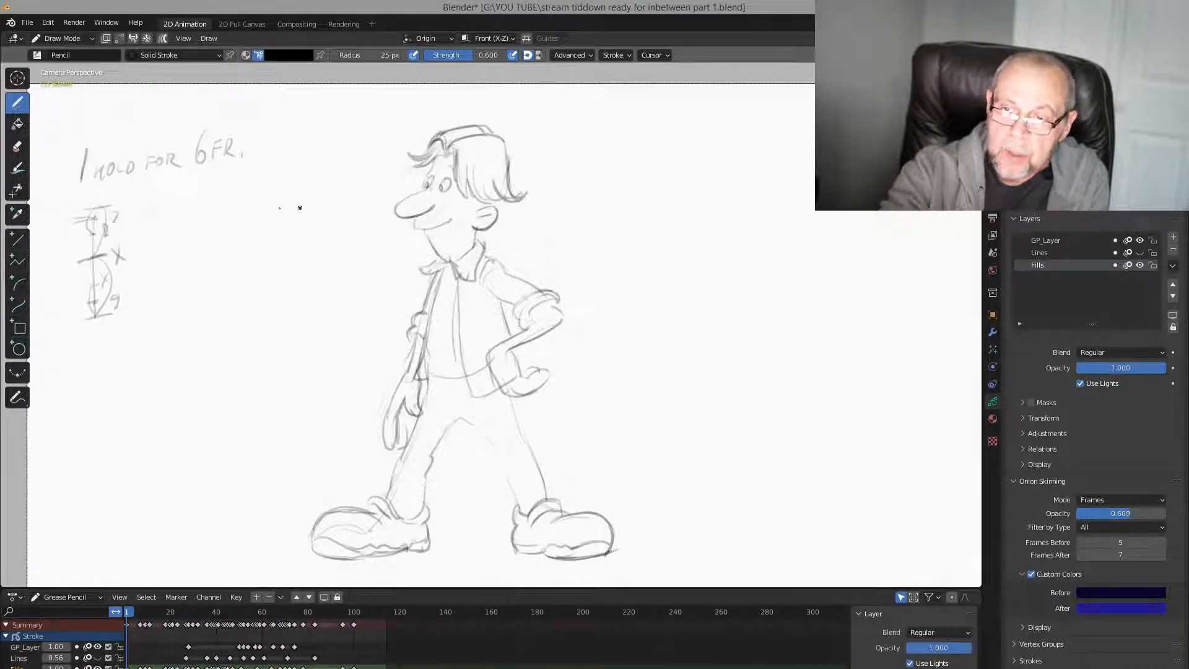
click(18, 147)
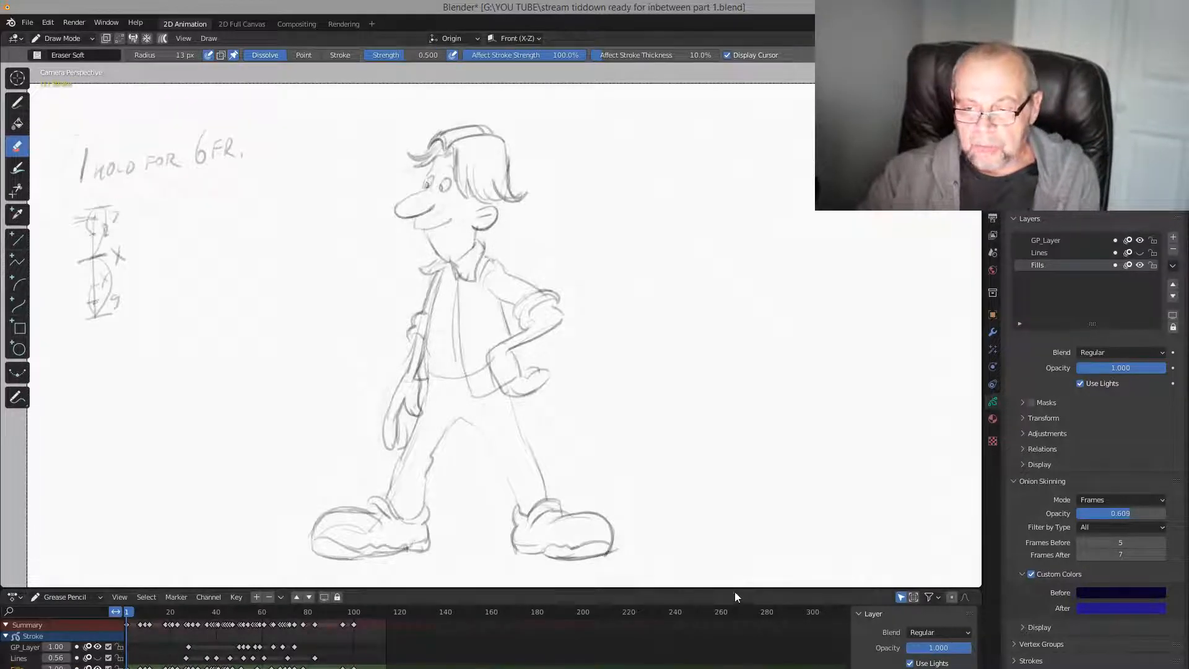
key(Up)
key(Down)
key(Up)
key(Down)
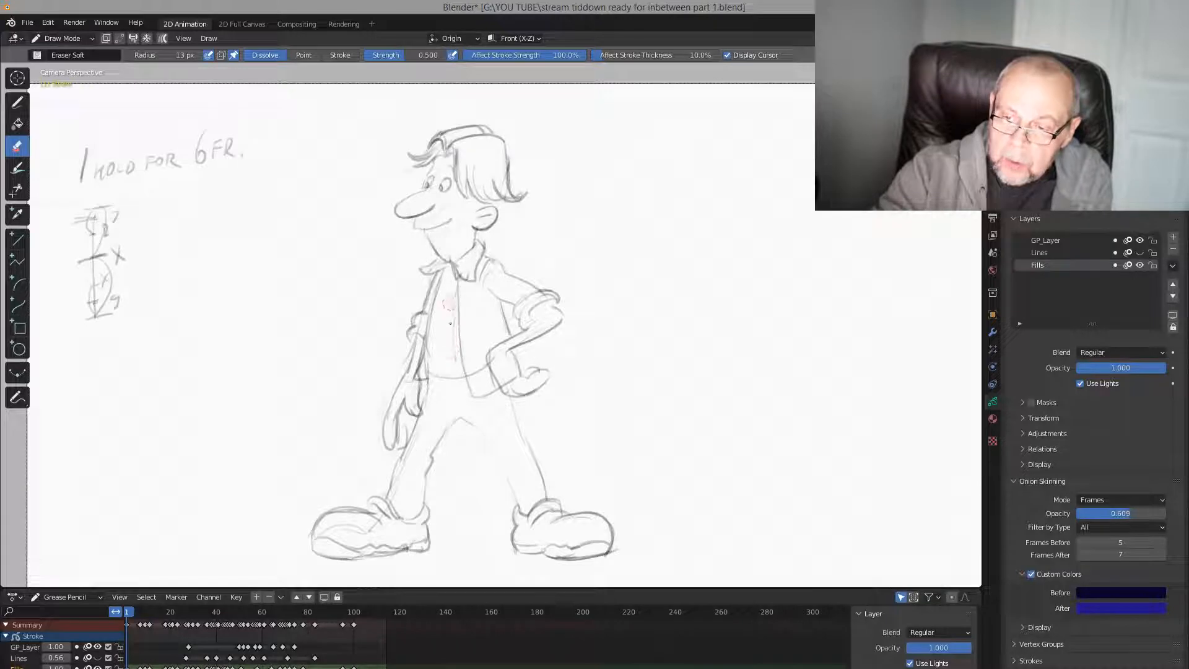
click(17, 102)
key(Up)
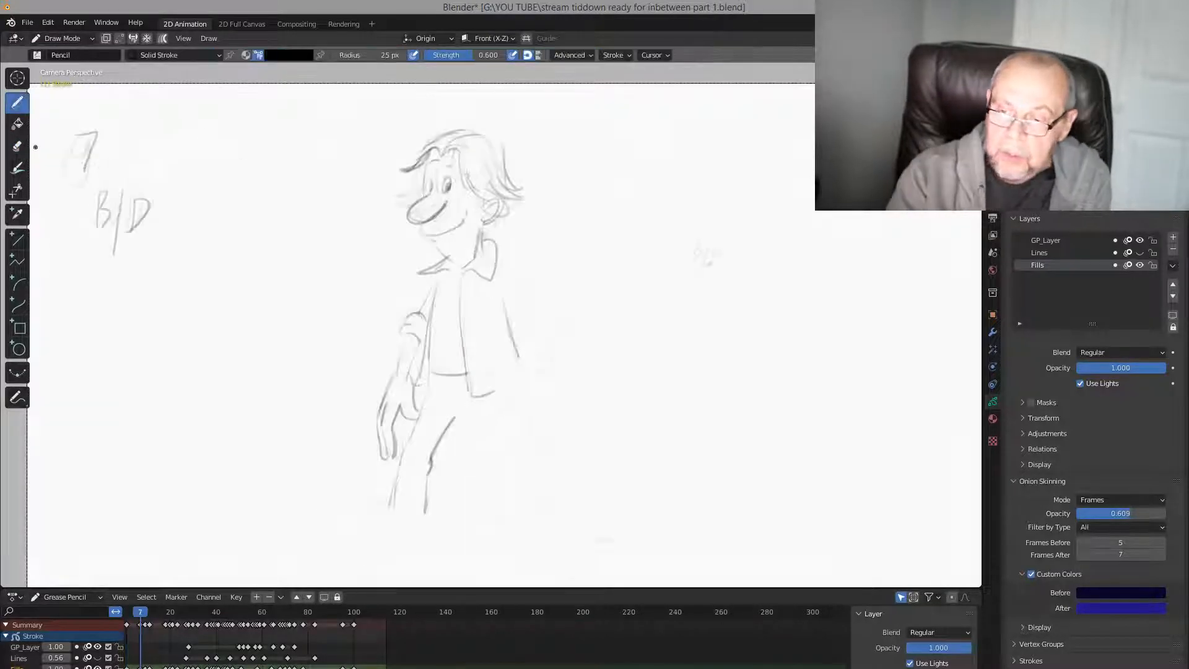
Draw the bent arm's rolled sleeve cuff on frame 7, flipping to frame 1 for its placement
key(Up)
key(Down)
key(Down)
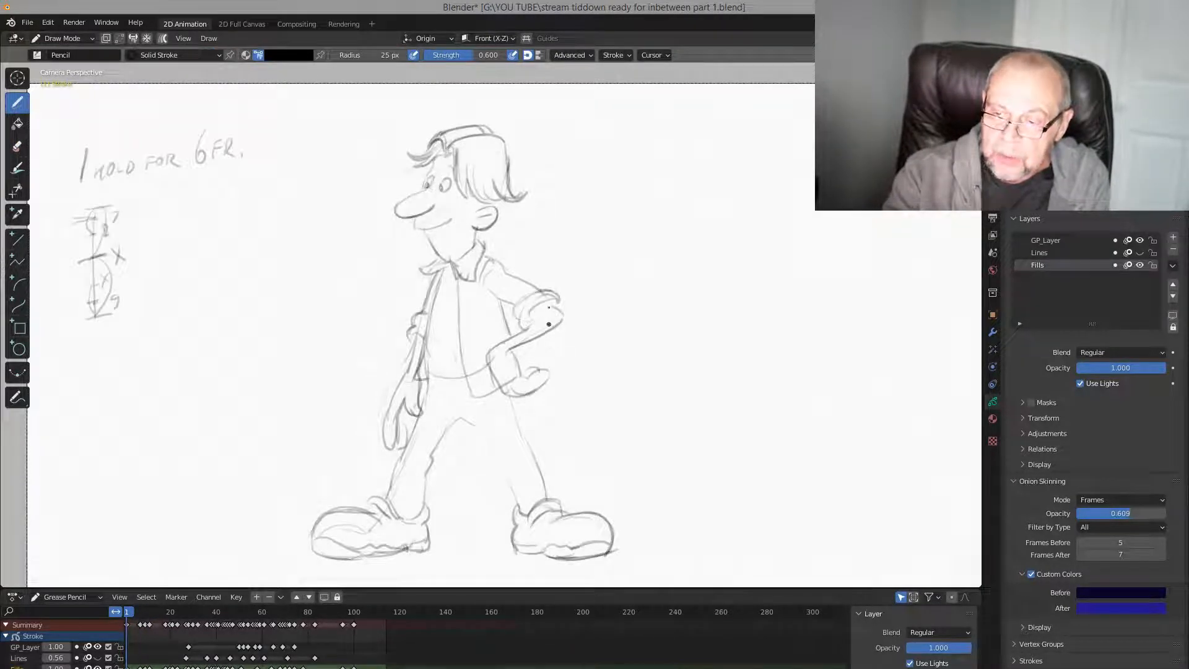
key(Up)
key(Up)
key(Down)
key(Up)
key(Down)
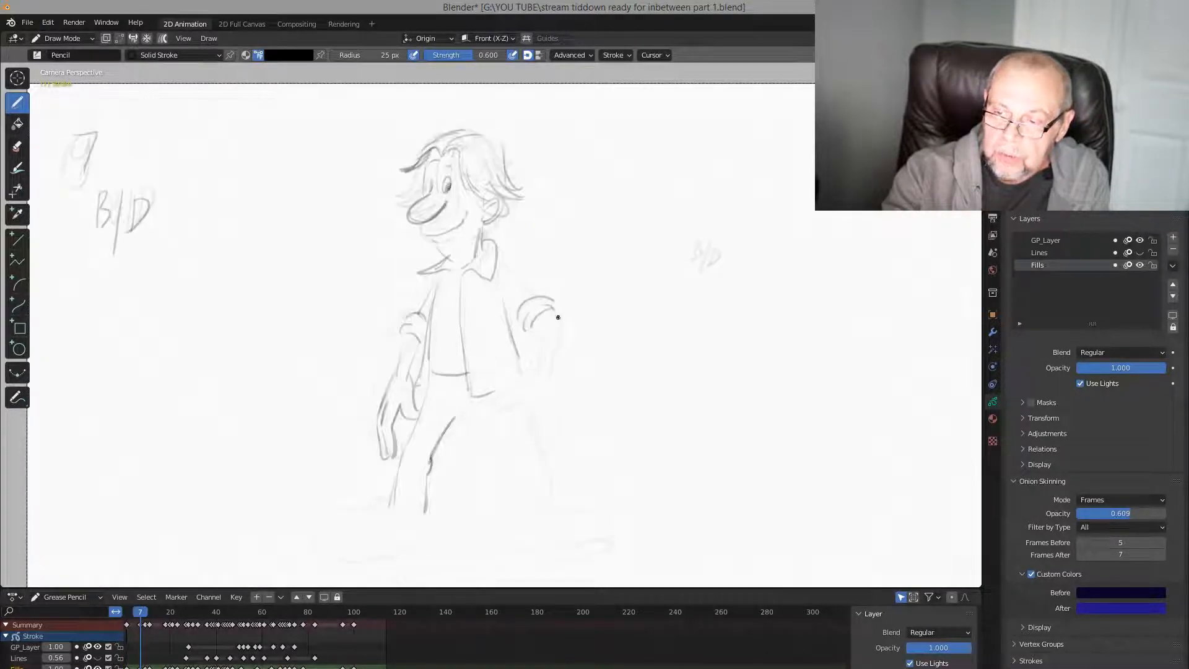
Draw the bent arm's elbow, forearm and hand resting on the hip on frame 7, using frame 1 as reference
key(Up)
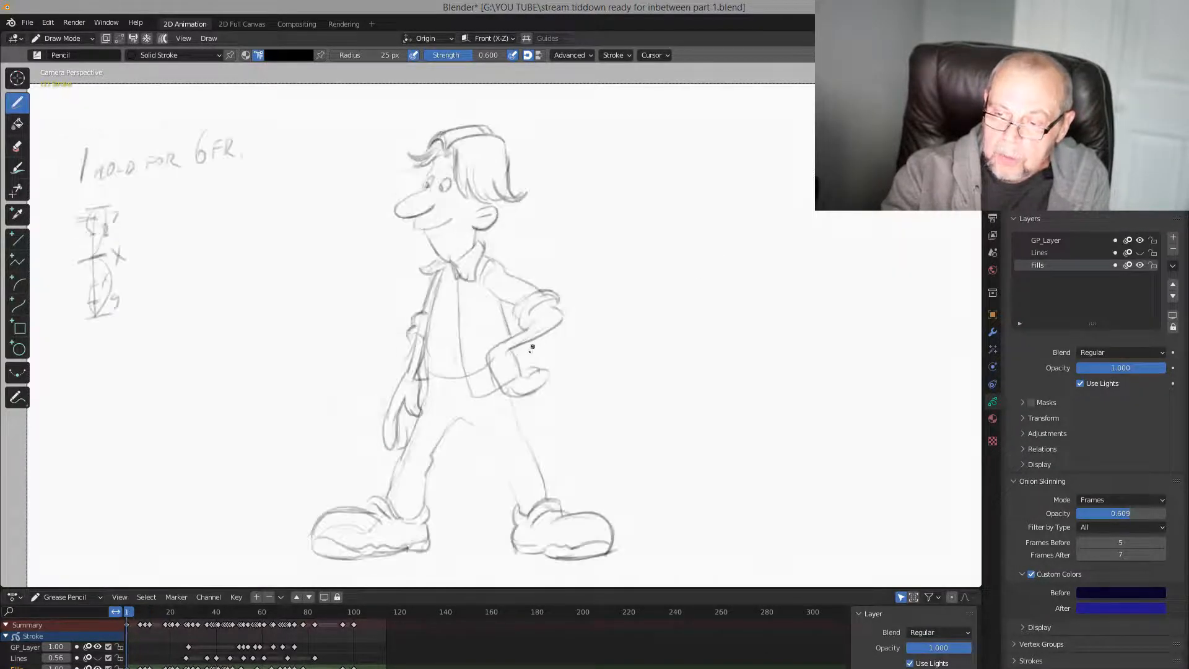
key(Down)
key(Up)
key(Down)
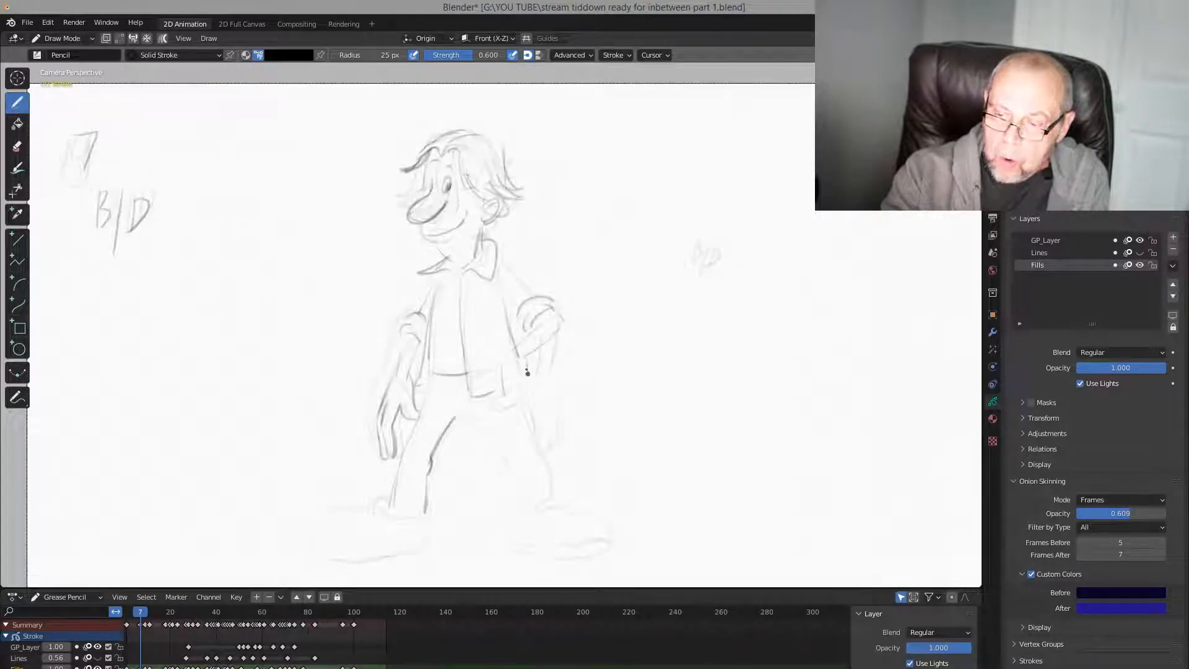
mouse_move(539, 393)
mouse_down()
mouse_move(548, 401)
mouse_move(534, 406)
mouse_up()
key(Up)
key(Down)
drag(506, 361, 545, 325)
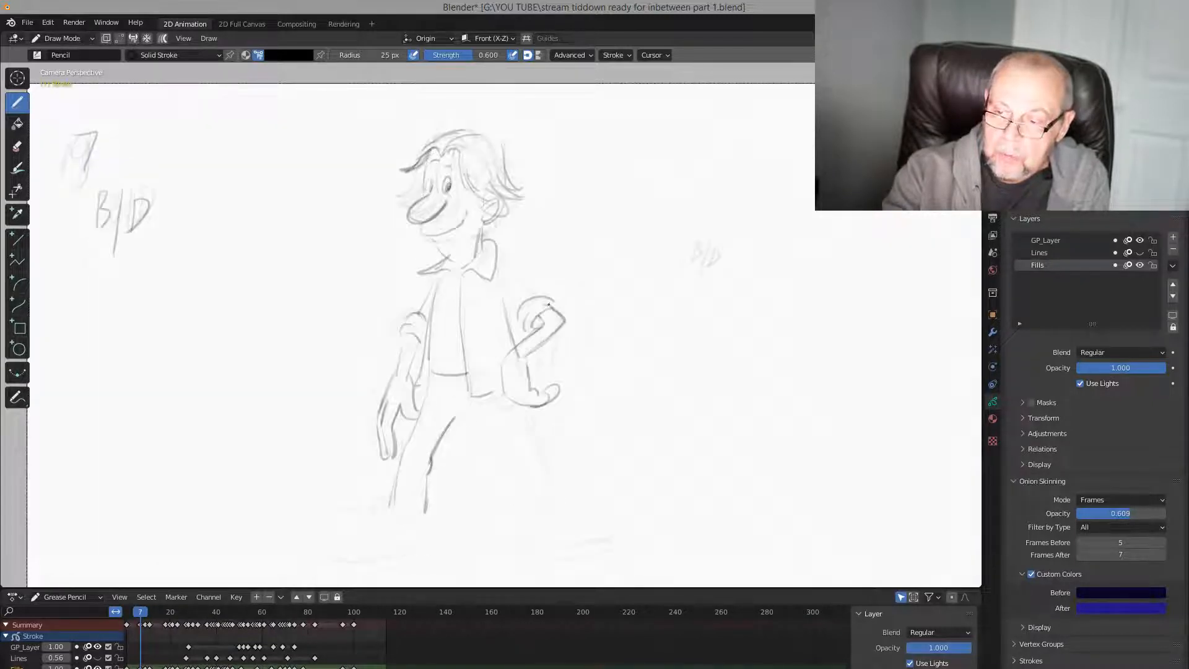
Draw the bent arm's upper-arm lines to the cuff and add another shirt line on the hanging-arm side of frame 7
key(Up)
key(Down)
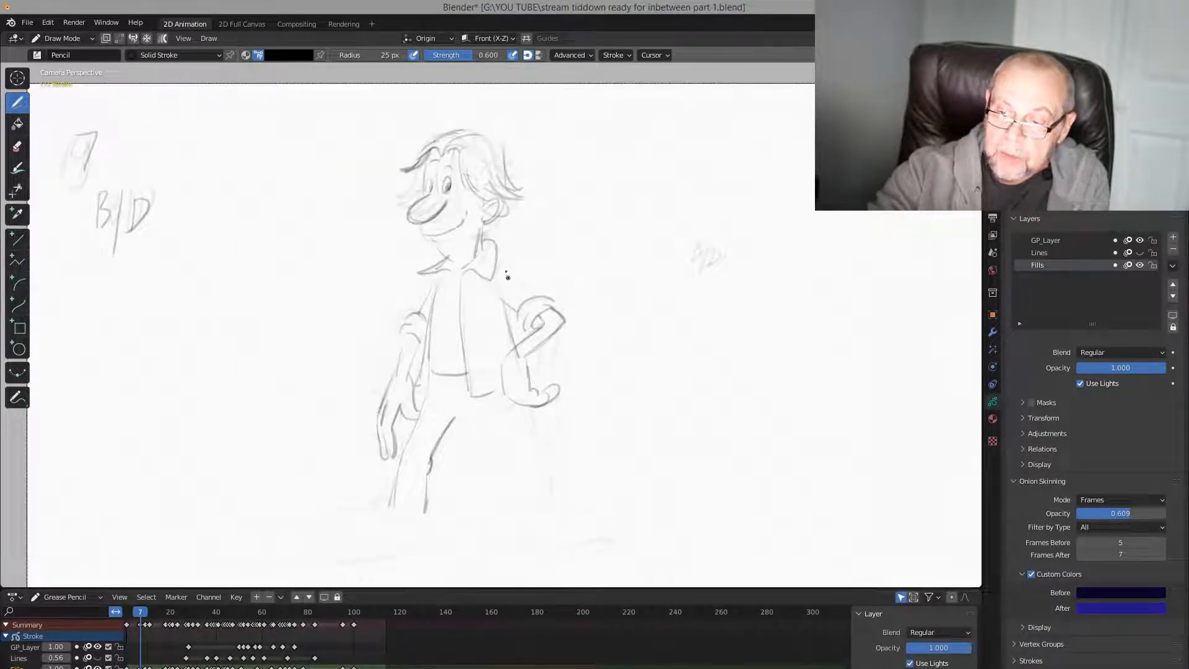
key(Up)
key(Down)
key(Up)
key(Down)
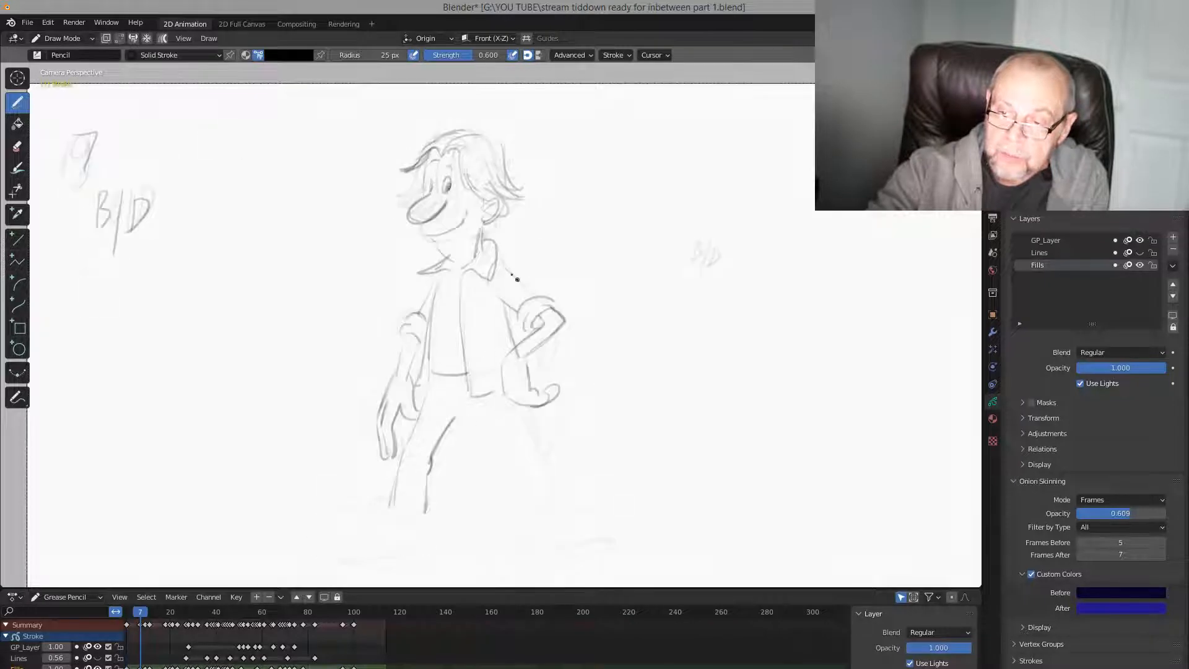
key(Up)
key(Down)
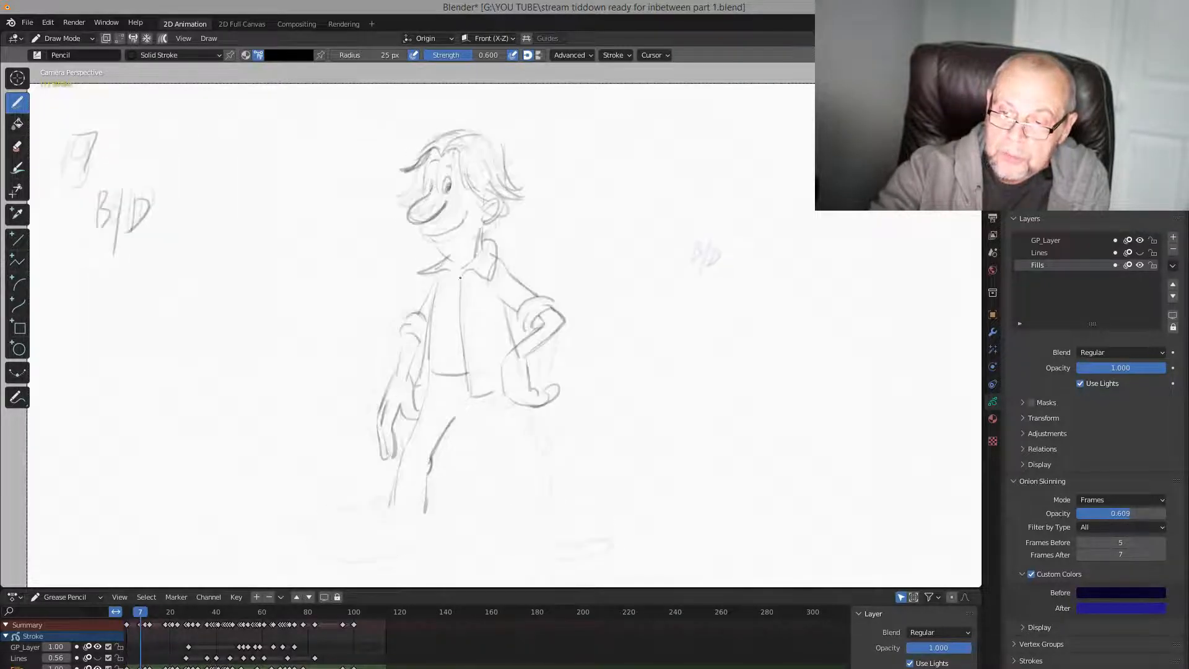
key(Up)
key(Down)
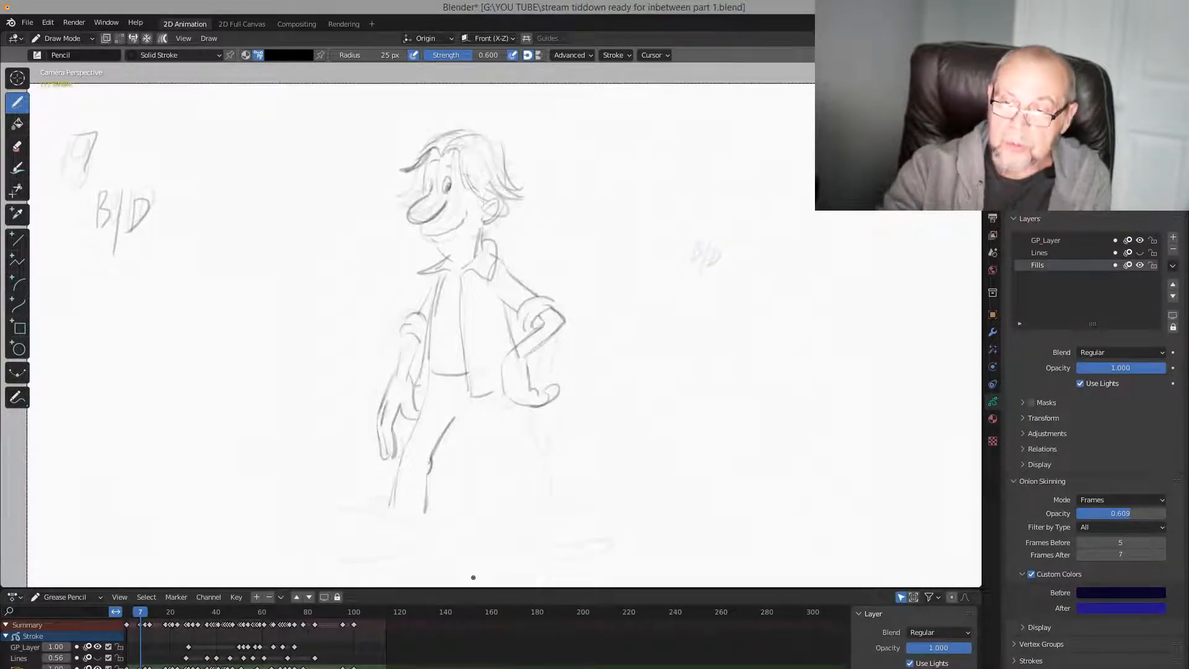
Draw the crotch curve joining the leg's inner line on frame 7, comparing with the frame 1 drawing
key(Down)
key(Up)
key(Down)
key(Up)
key(Down)
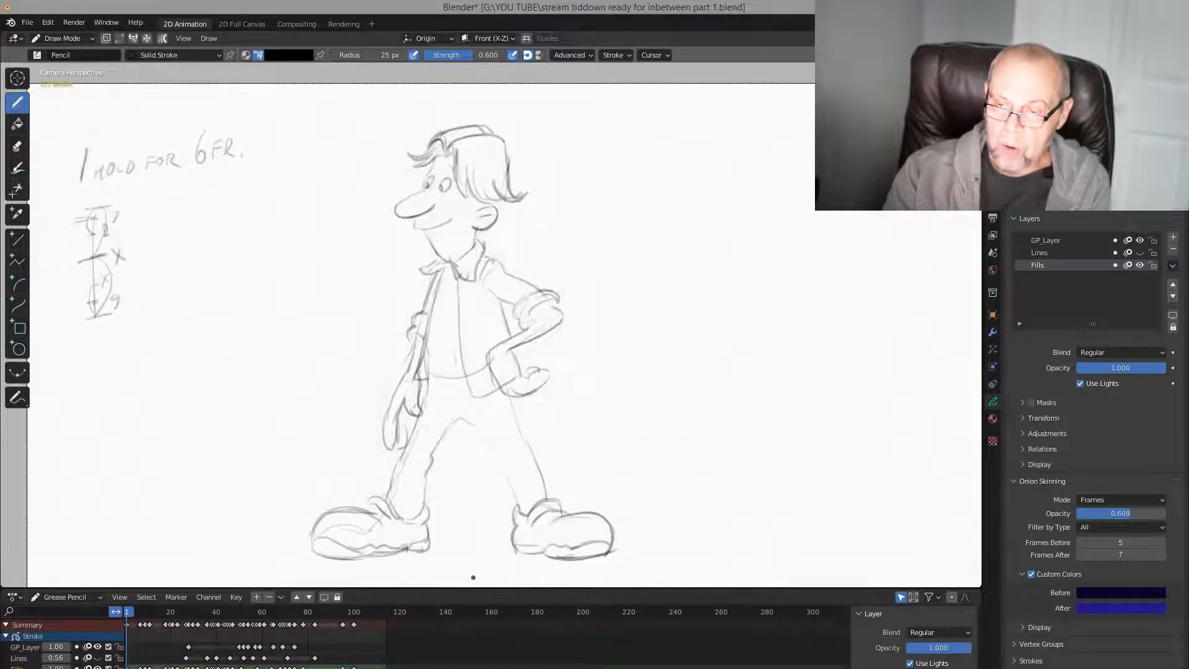
key(Up)
key(Down)
key(Up)
drag(455, 418, 473, 420)
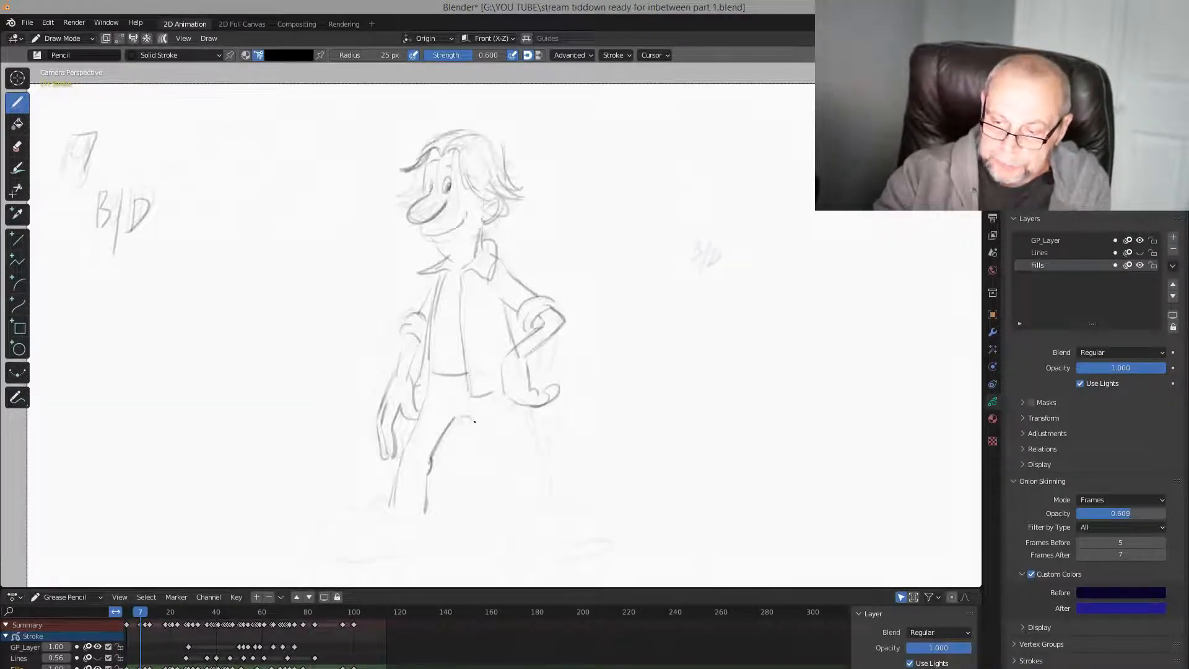
Draw the inner line of the bent-arm-side leg from crotch to ankle on frame 7, comparing with frame 1
key(Down)
key(Up)
key(Down)
key(Up)
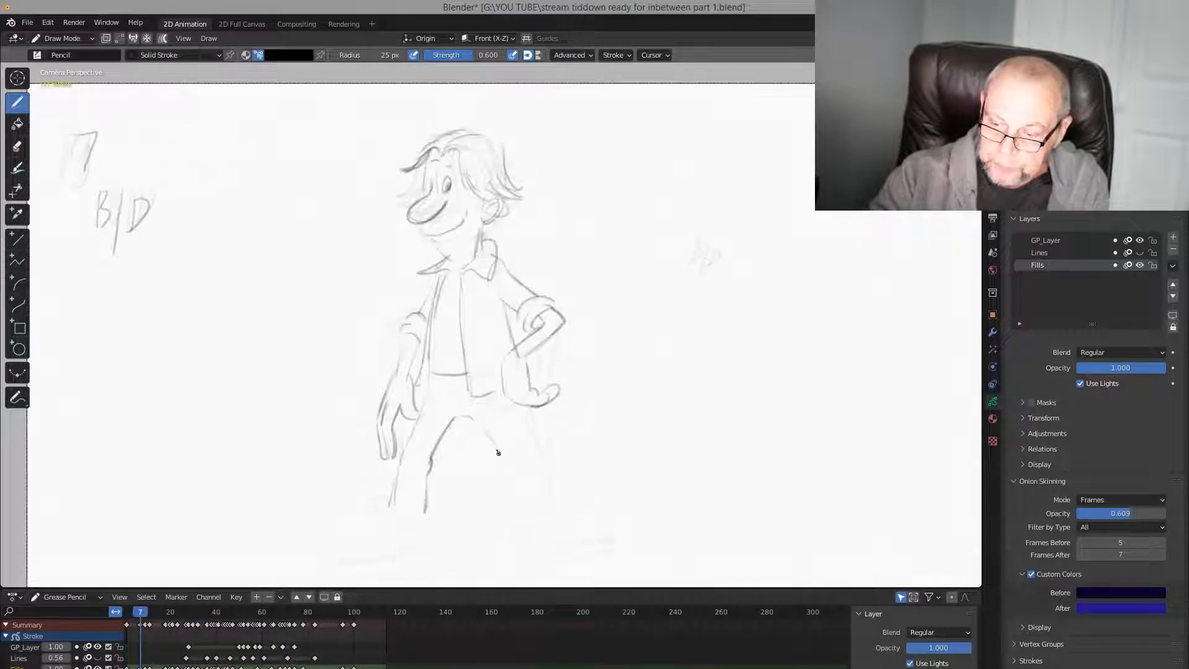
key(Down)
key(Up)
key(Down)
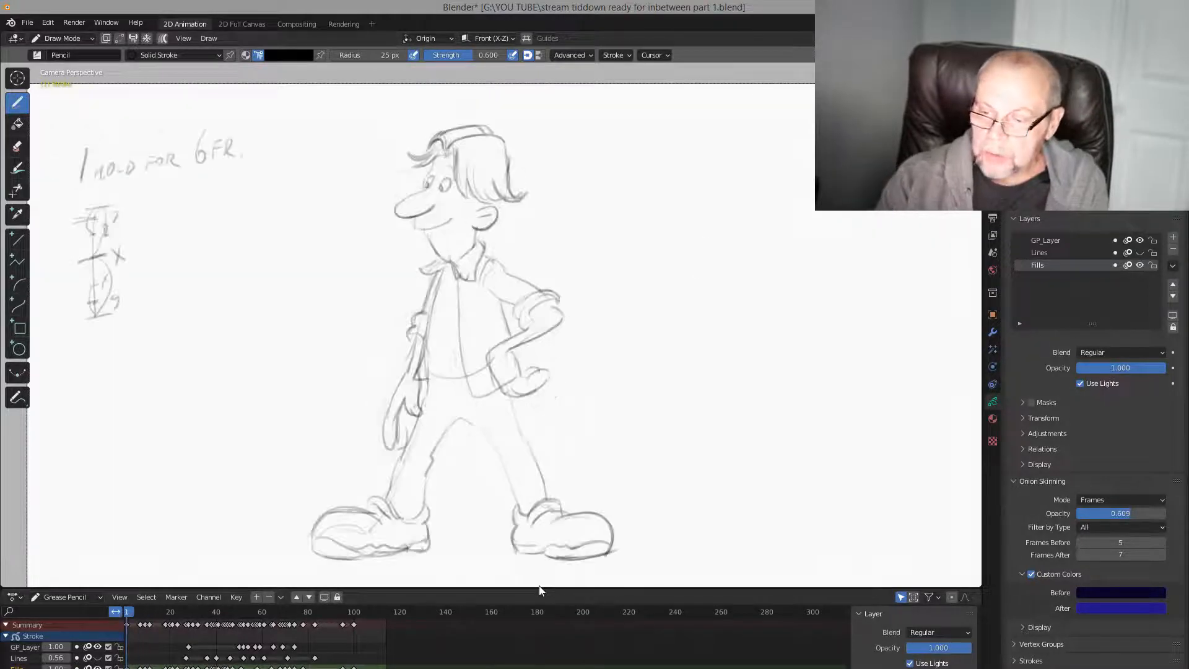
key(Up)
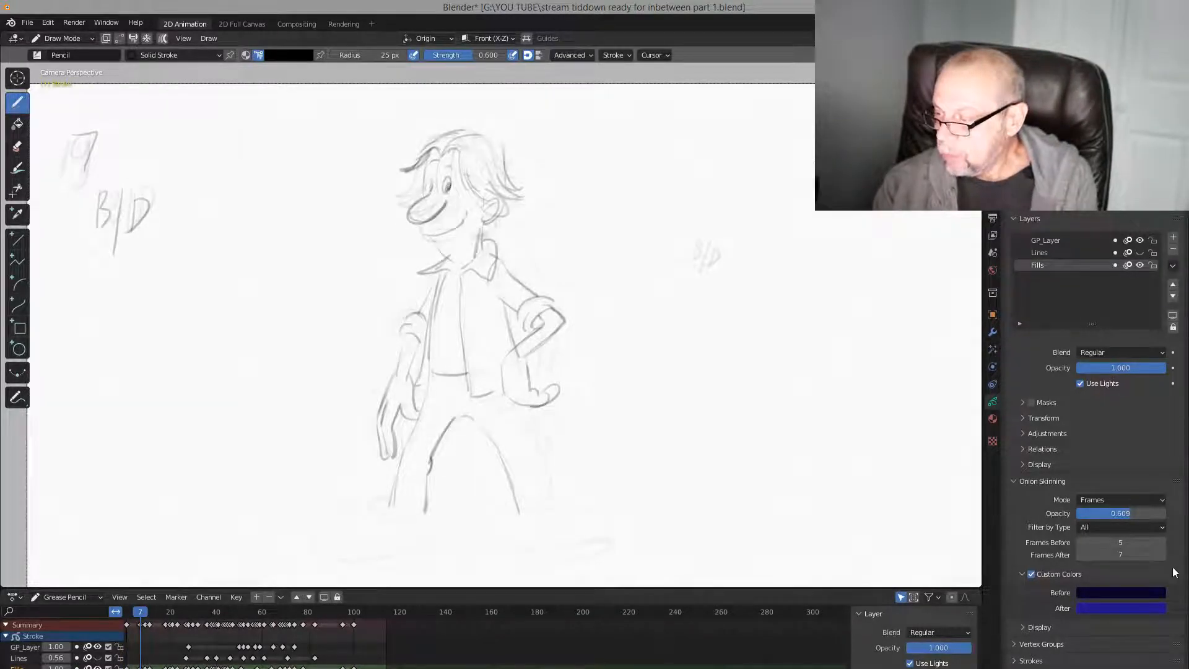
Raise the onion skinning opacity to 1.000
click(1155, 372)
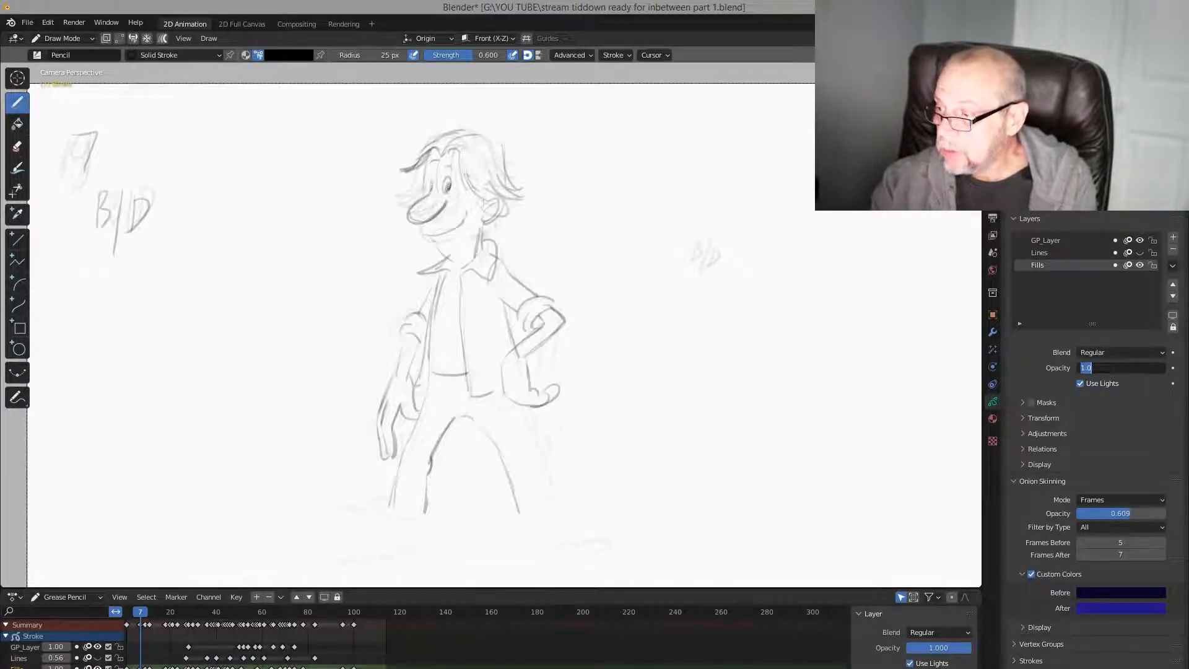
key(Return)
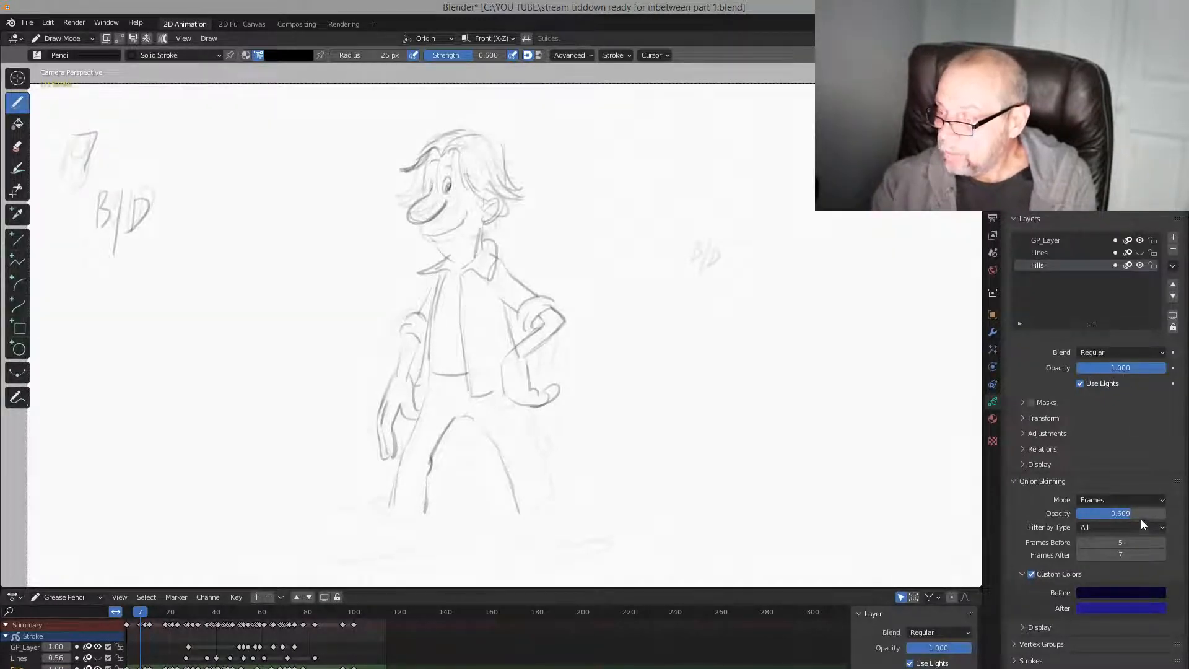
drag(1141, 519, 1176, 523)
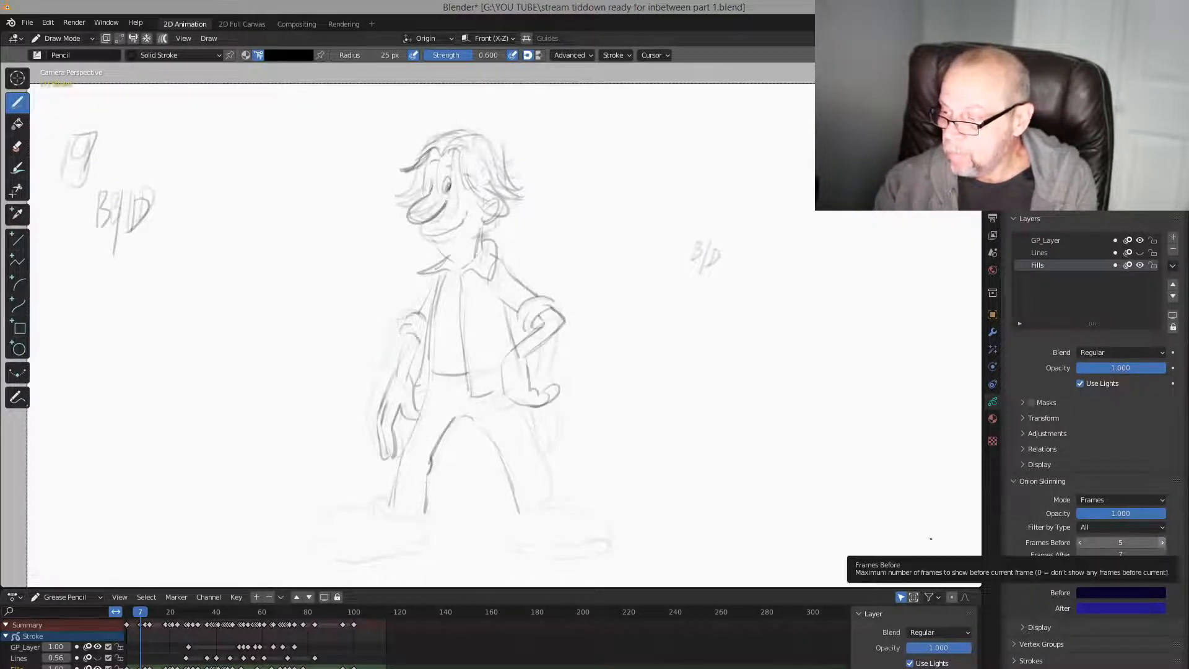
Draw the outer line of the bent-arm-side leg from hip to ankle on frame 7, flipping to frame 1 for reference
key(shift+Left)
key(Up)
key(Down)
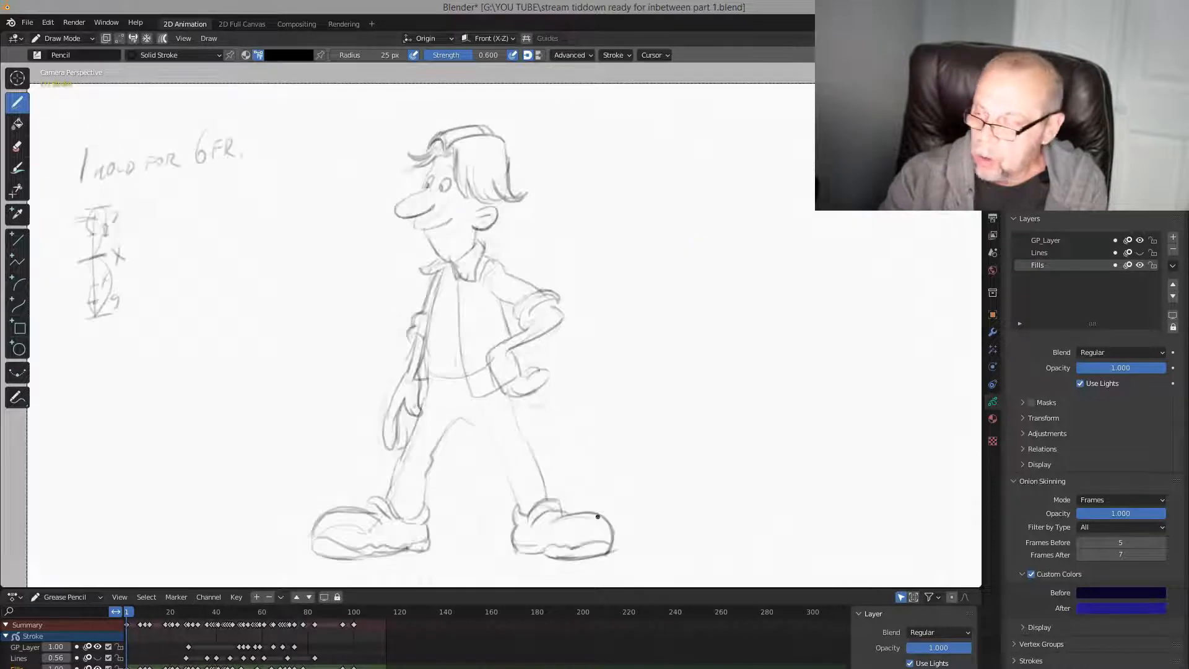
key(Up)
key(Down)
key(Up)
key(Down)
key(Up)
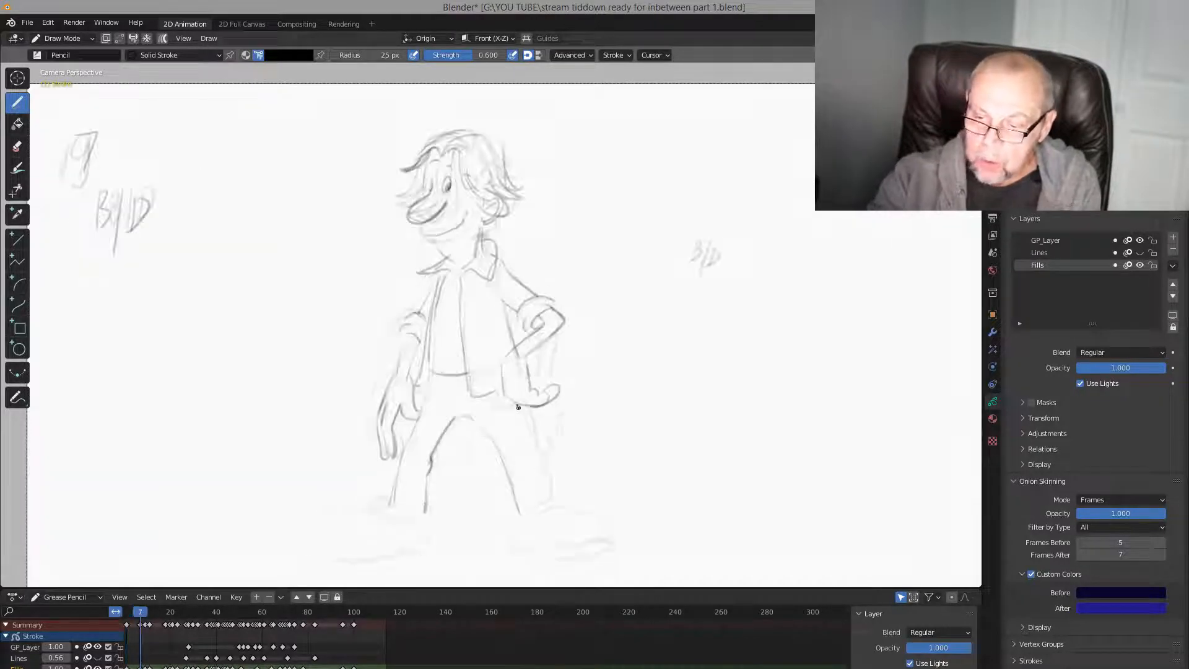
key(Down)
key(Up)
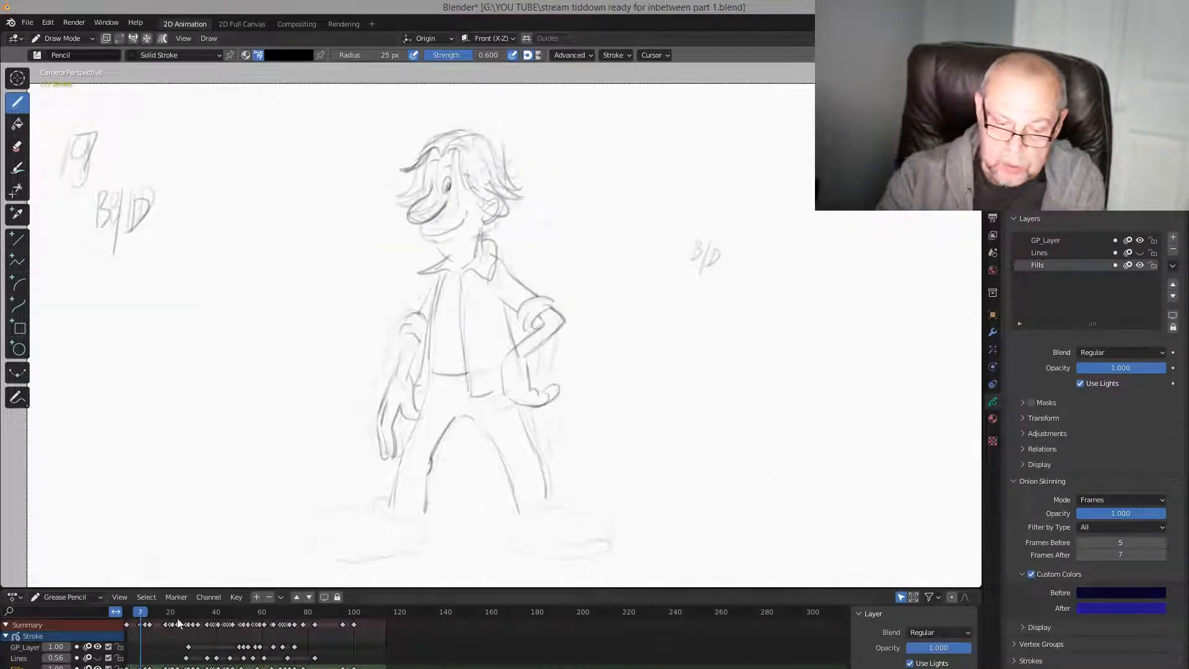
Draw the trouser hem and start the shoe's ankle curve on the bent-arm-side leg of frame 7
key(Down)
key(Up)
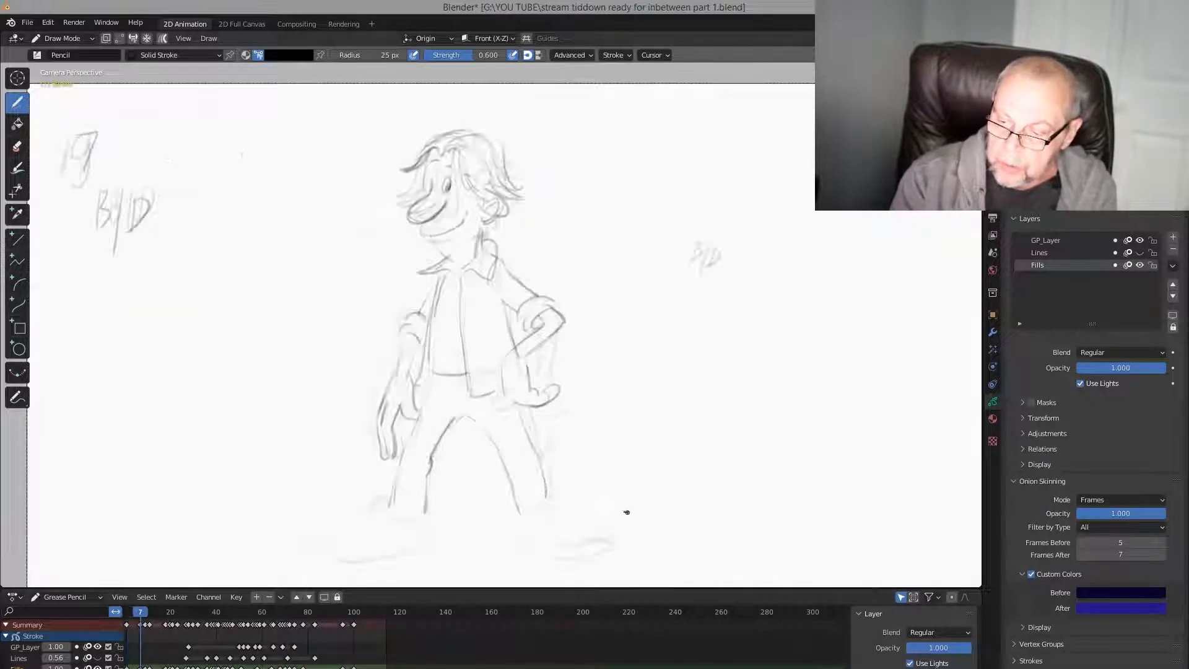
key(Down)
key(Up)
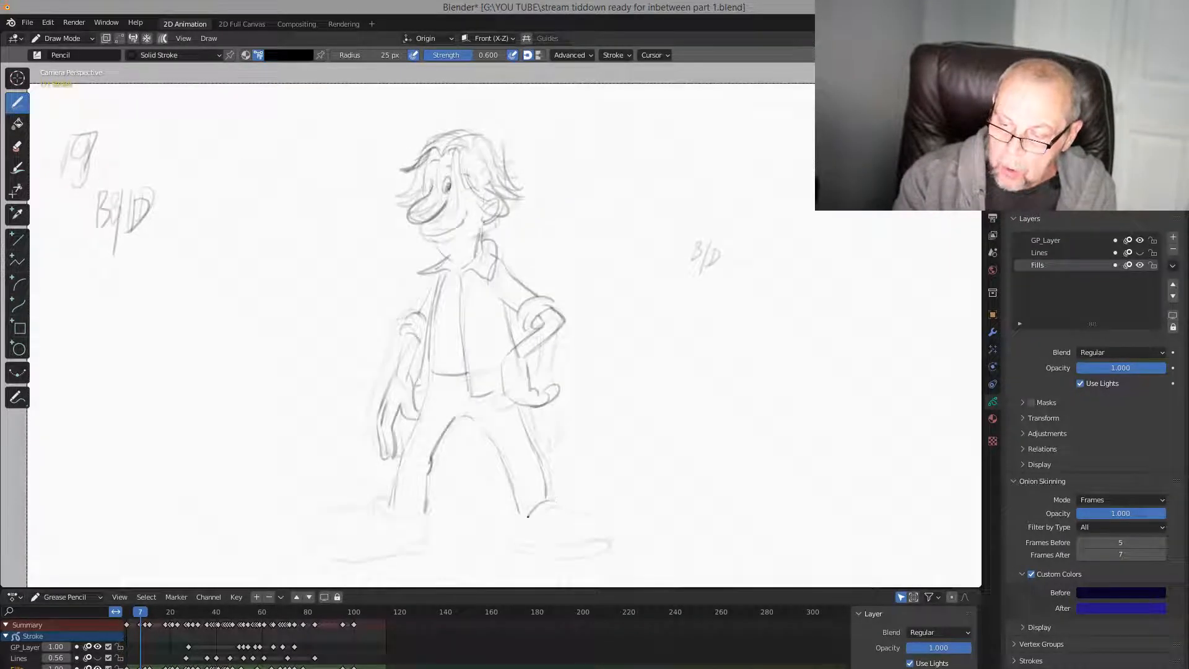
drag(514, 508, 523, 516)
key(Down)
key(Up)
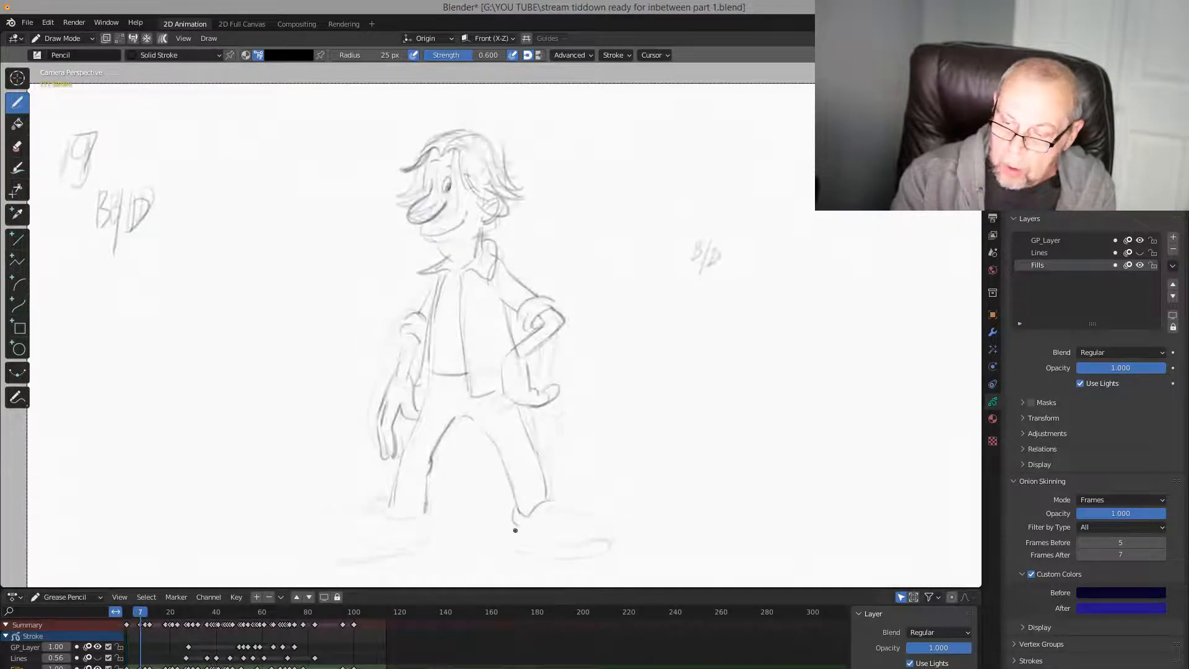
Draw that shoe's heel and collar and strengthen the leg's outer line on frame 7, checking against frame 1
key(Down)
key(Up)
key(Down)
key(Up)
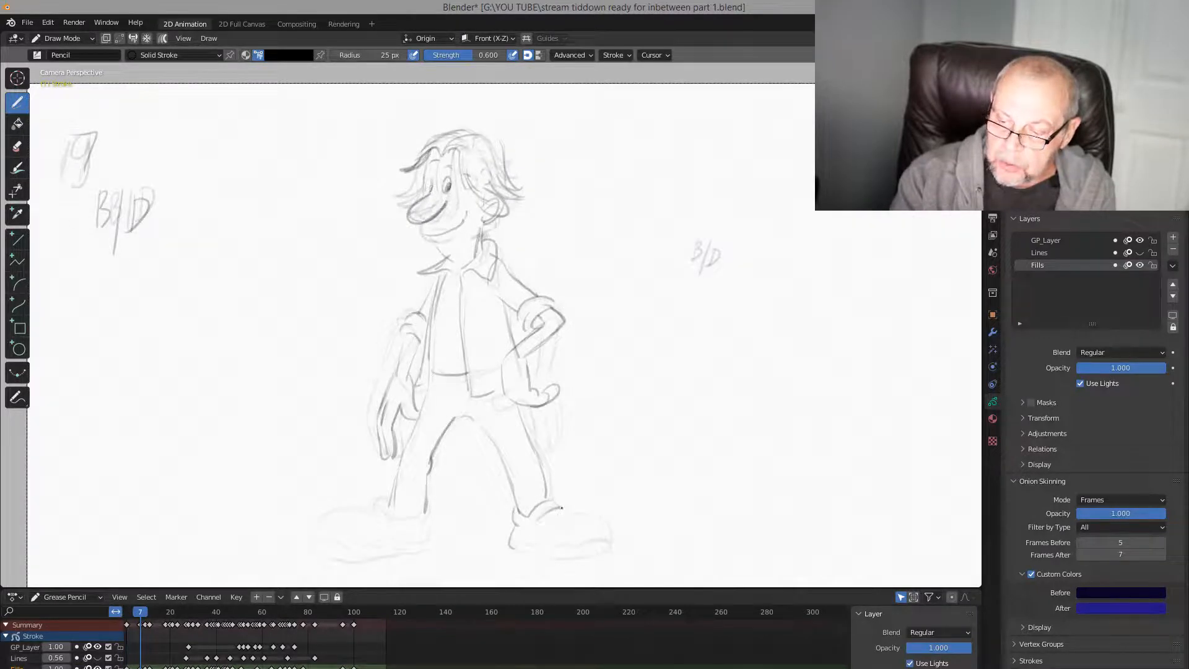
key(Down)
key(Up)
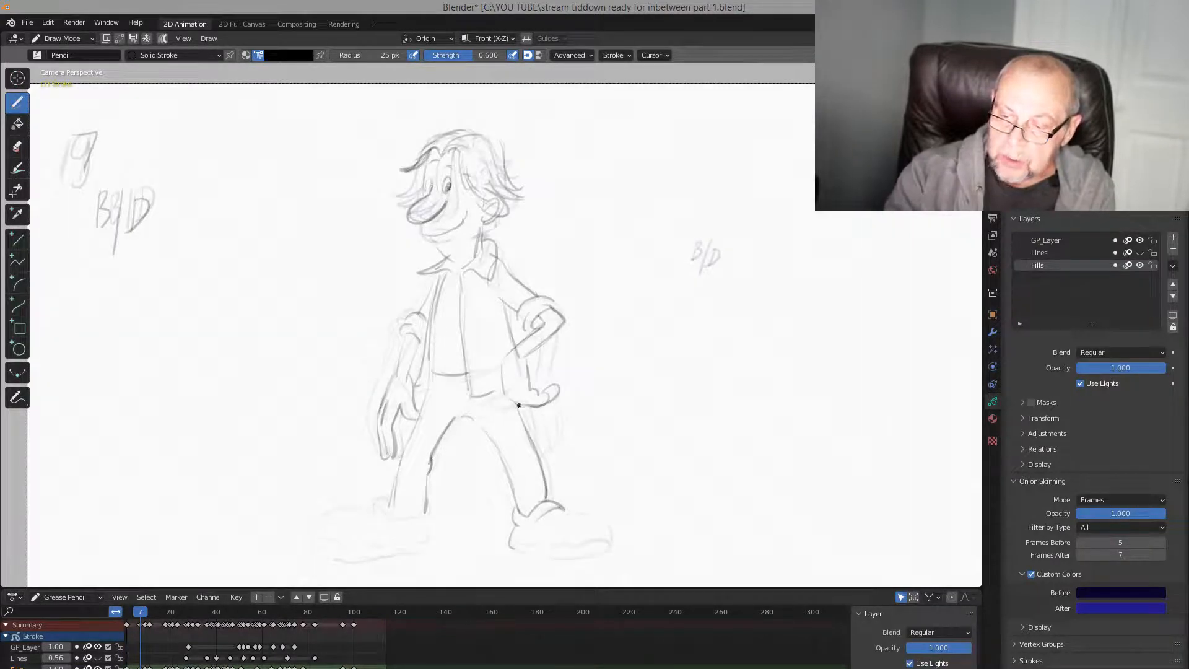
key(Down)
key(Up)
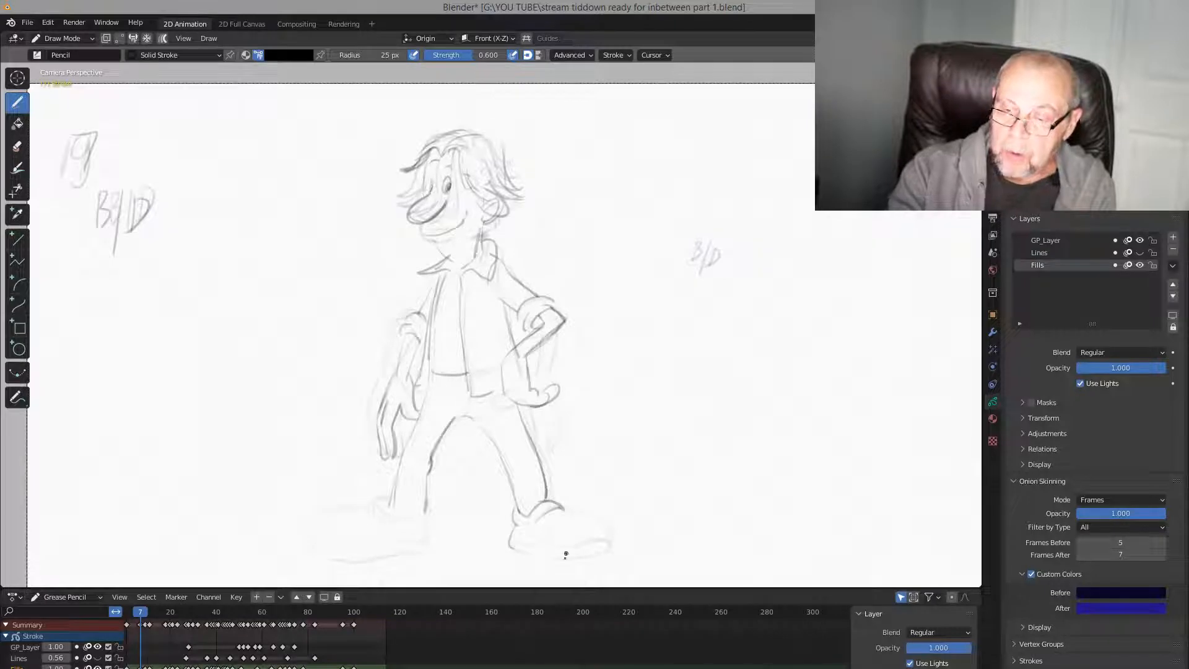
Draw the trouser hem and shoe collar on the hanging-arm-side leg of frame 7, using frame 1 for placement
key(Down)
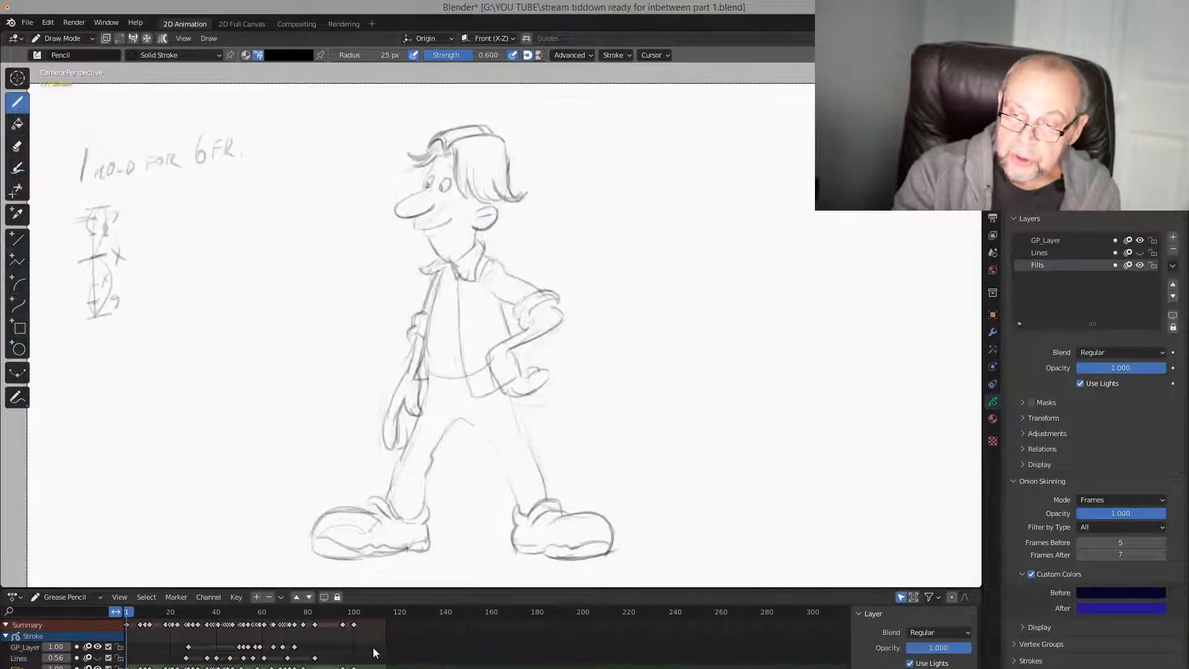
key(Up)
key(Down)
key(Up)
key(Down)
mouse_move(385, 498)
mouse_down()
mouse_move(367, 510)
mouse_move(405, 524)
mouse_up()
key(Up)
key(Down)
key(Up)
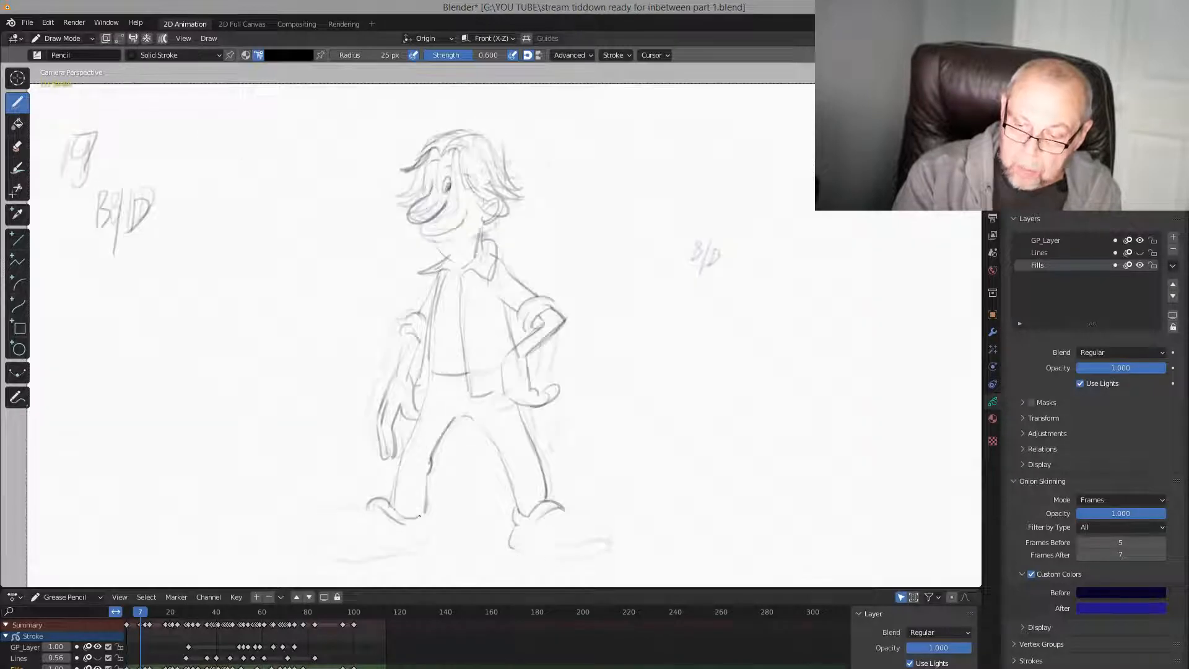
Draw the heel, bottom edge and toe of the hanging-arm-side shoe on frame 7, following the frame 1 drawing
key(Down)
key(Up)
key(Down)
mouse_move(423, 524)
mouse_down()
mouse_move(430, 549)
mouse_move(399, 556)
mouse_up()
key(Up)
key(Down)
key(Up)
key(Down)
key(Up)
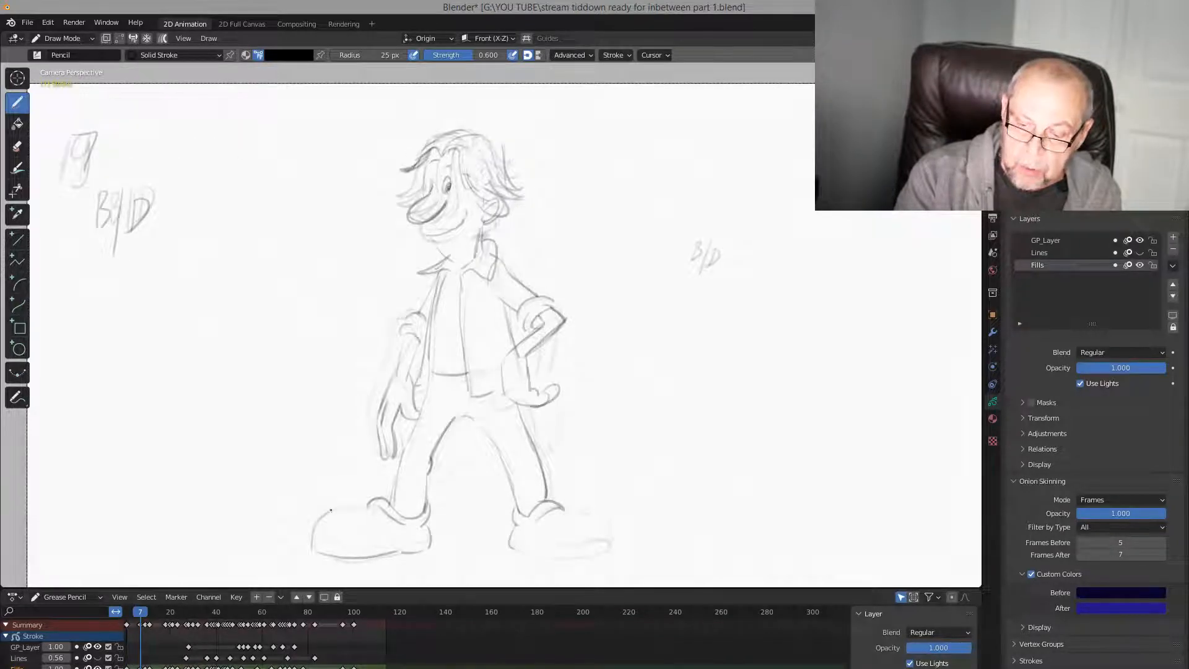
Complete the hanging-arm-side shoe on frame 7 with its upper contour and wavy sole line
drag(330, 510, 370, 505)
key(Down)
key(Up)
key(Down)
key(Up)
mouse_move(316, 541)
mouse_down()
mouse_move(357, 548)
mouse_move(430, 537)
mouse_up()
key(Down)
key(Up)
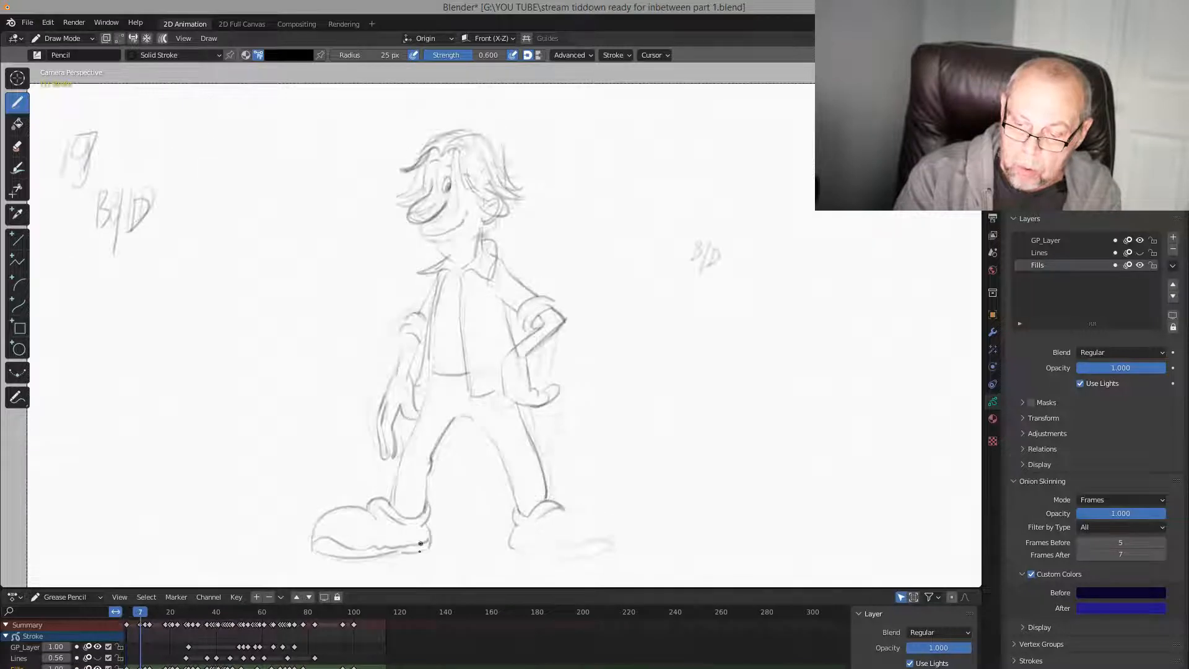
key(Down)
key(Up)
key(Down)
key(Up)
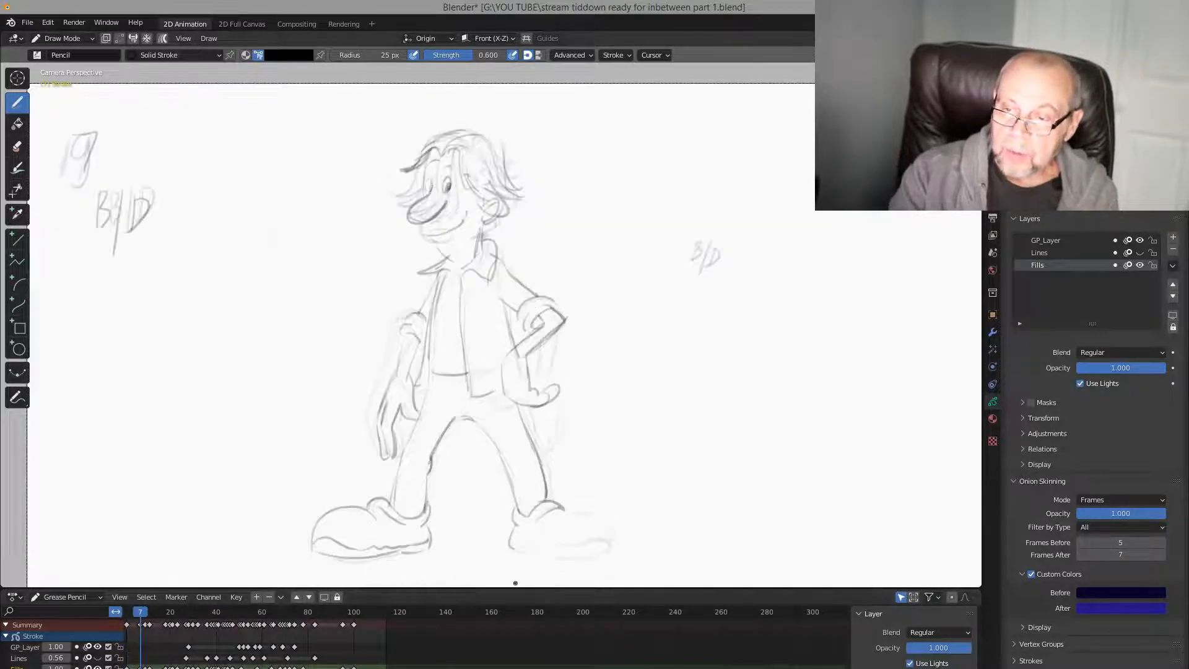
Add a line below the rolled sleeve cuff of the hanging arm on frame 7
key(Down)
key(Up)
drag(406, 332, 419, 351)
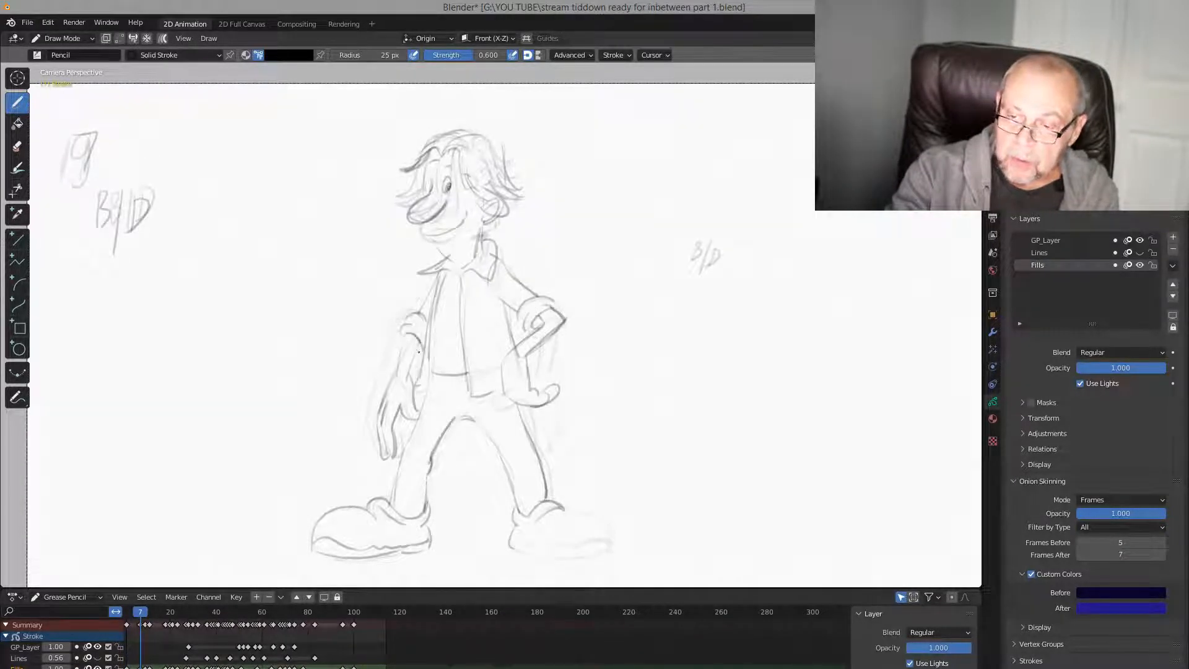
key(Down)
key(Up)
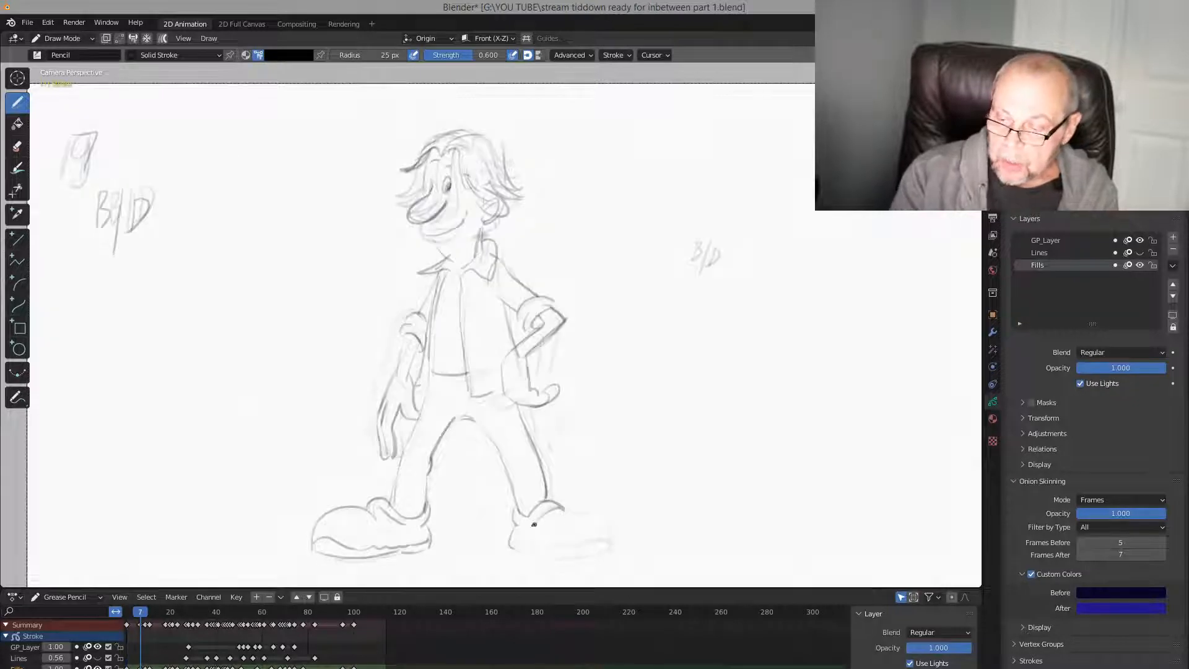
Draw the upper contour, sole line and bottom edge of the bent-arm-side shoe on frame 7, comparing with frame 1
key(Down)
key(Up)
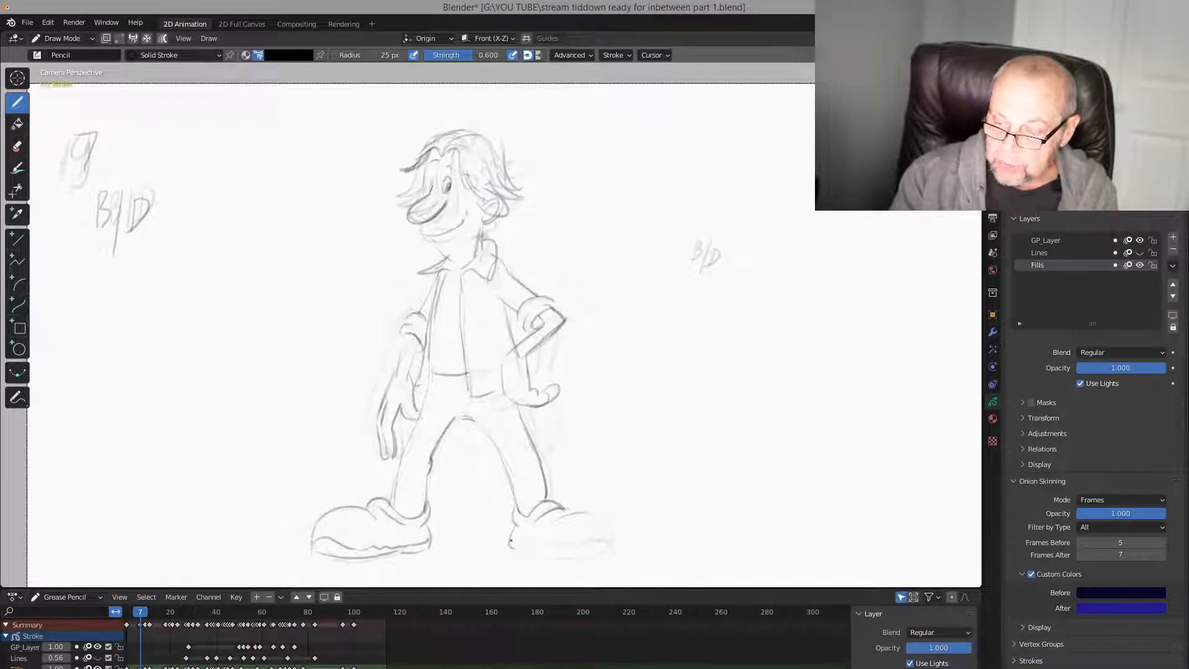
key(Down)
key(Up)
key(Down)
key(Up)
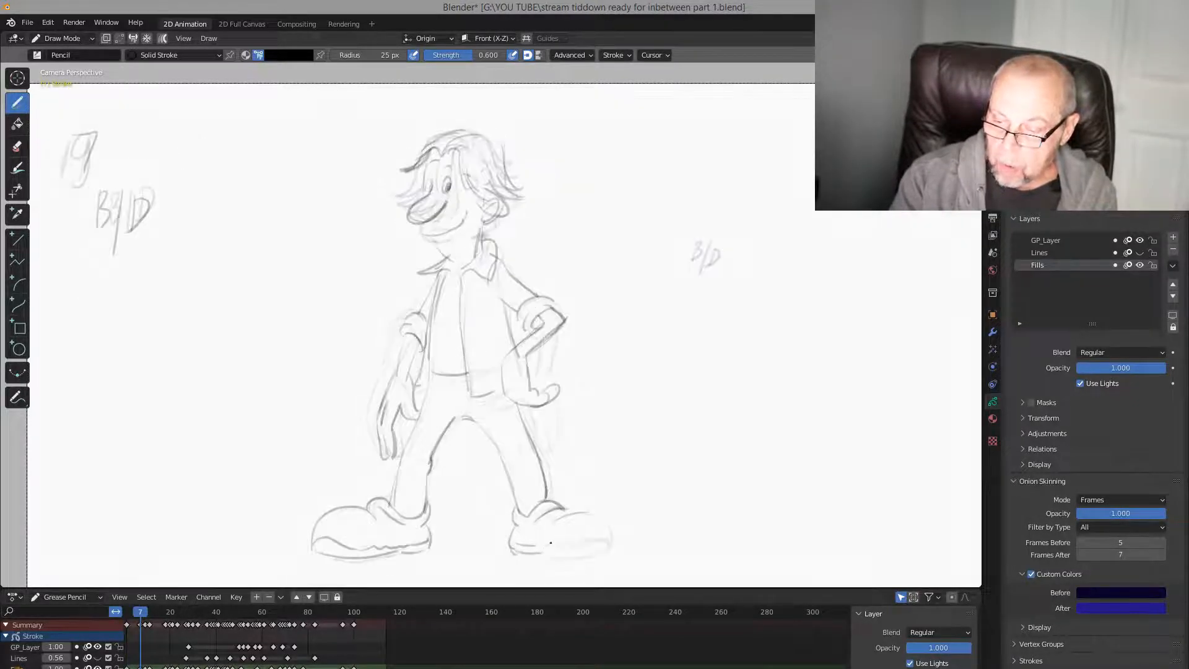
key(Down)
key(Up)
drag(578, 546, 611, 545)
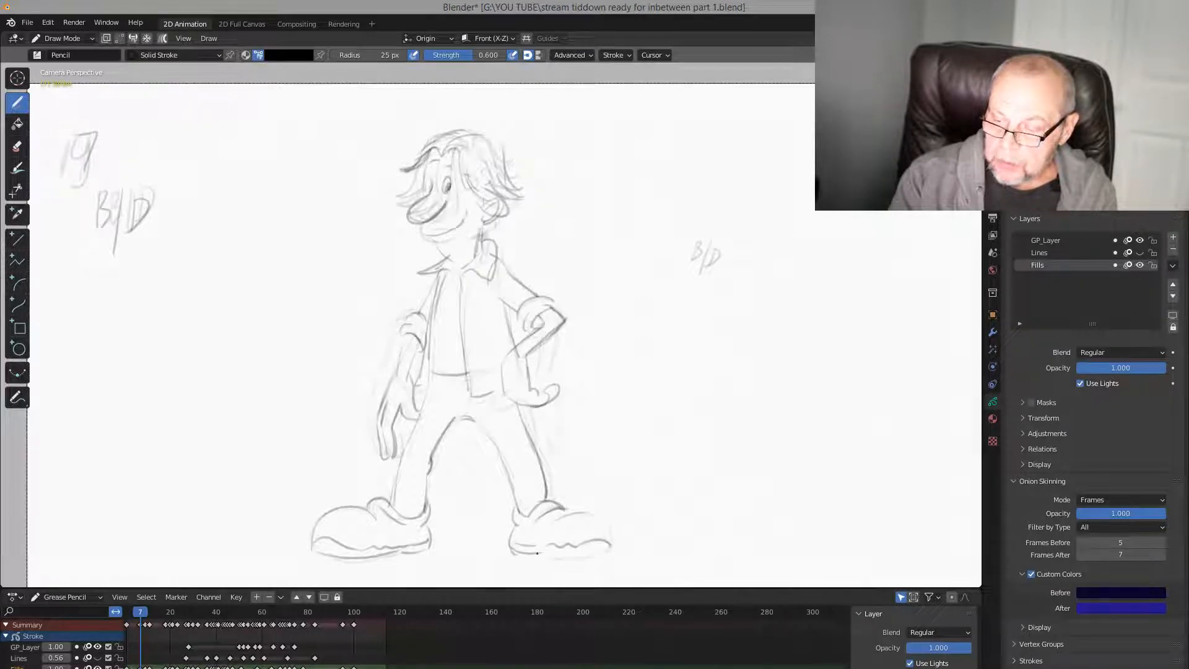
mouse_move(537, 553)
mouse_down()
mouse_move(588, 560)
mouse_move(614, 534)
mouse_up()
key(Down)
key(Up)
Flip between the neighbouring drawings to check how the frame 7 breakdown moves, stopping on frame 9
key(Up)
key(Down)
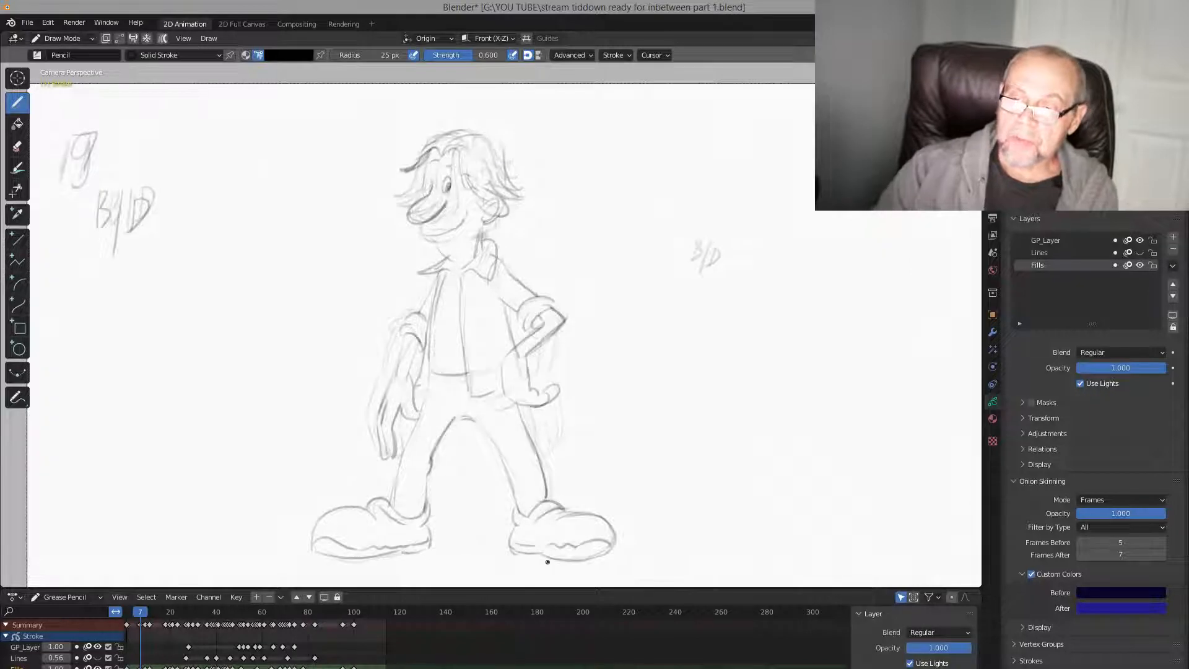
key(Down)
key(Up)
key(Up)
key(Down)
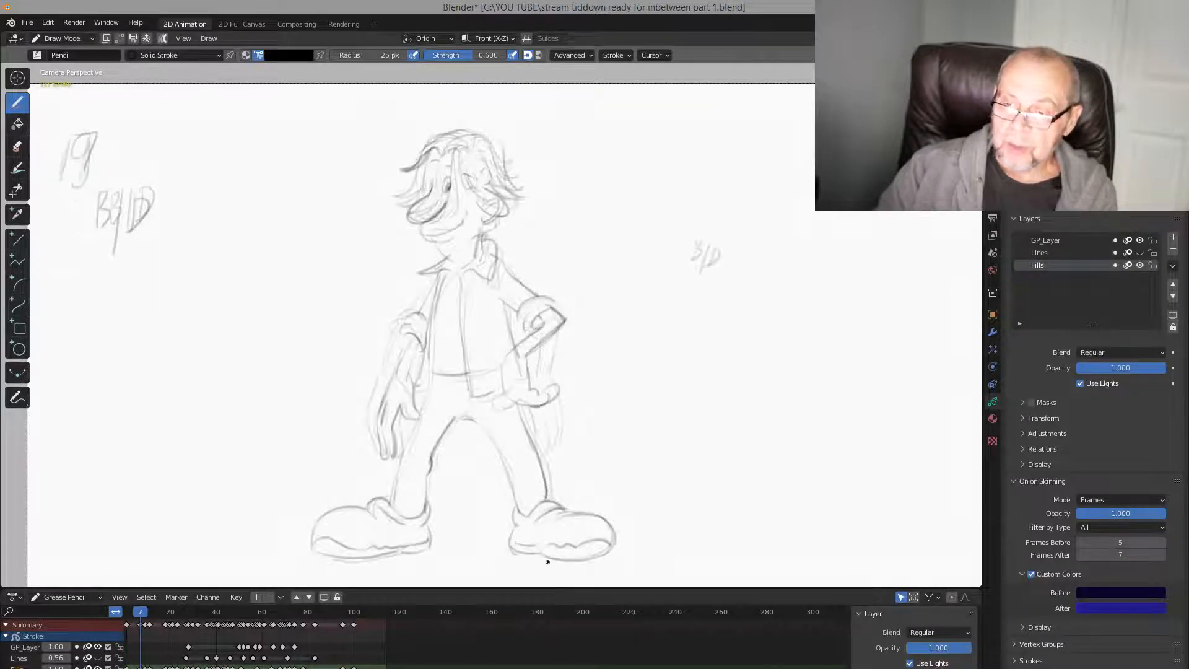
key(Up)
key(Down)
key(Up)
key(Down)
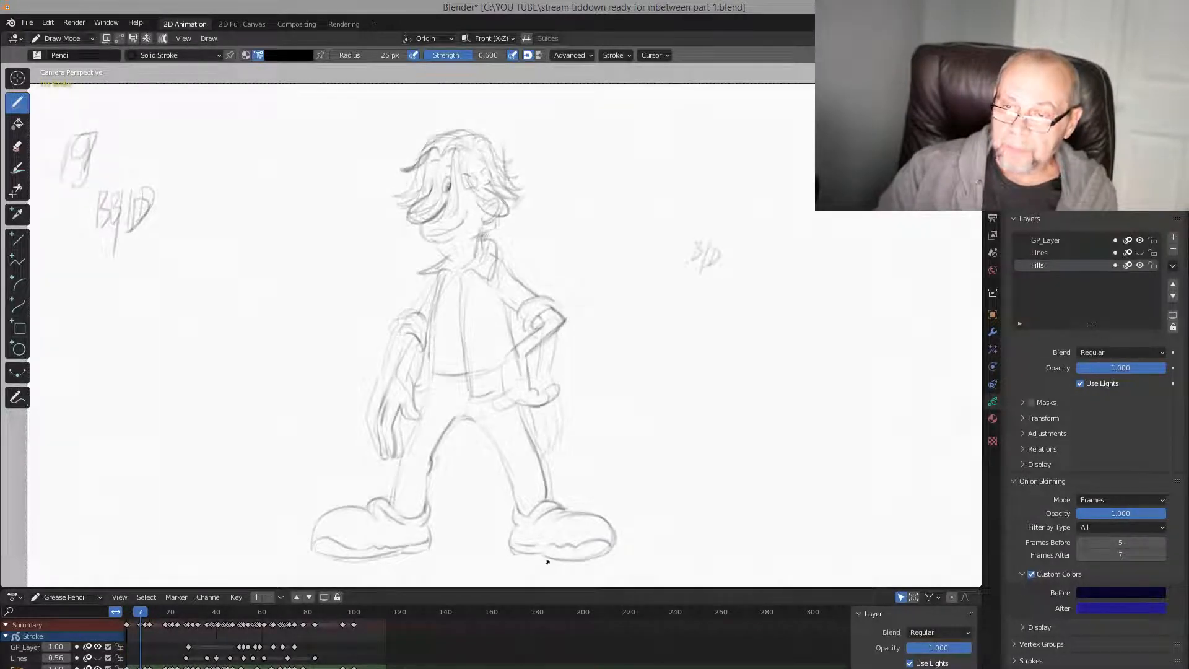
key(Up)
key(Down)
key(Up)
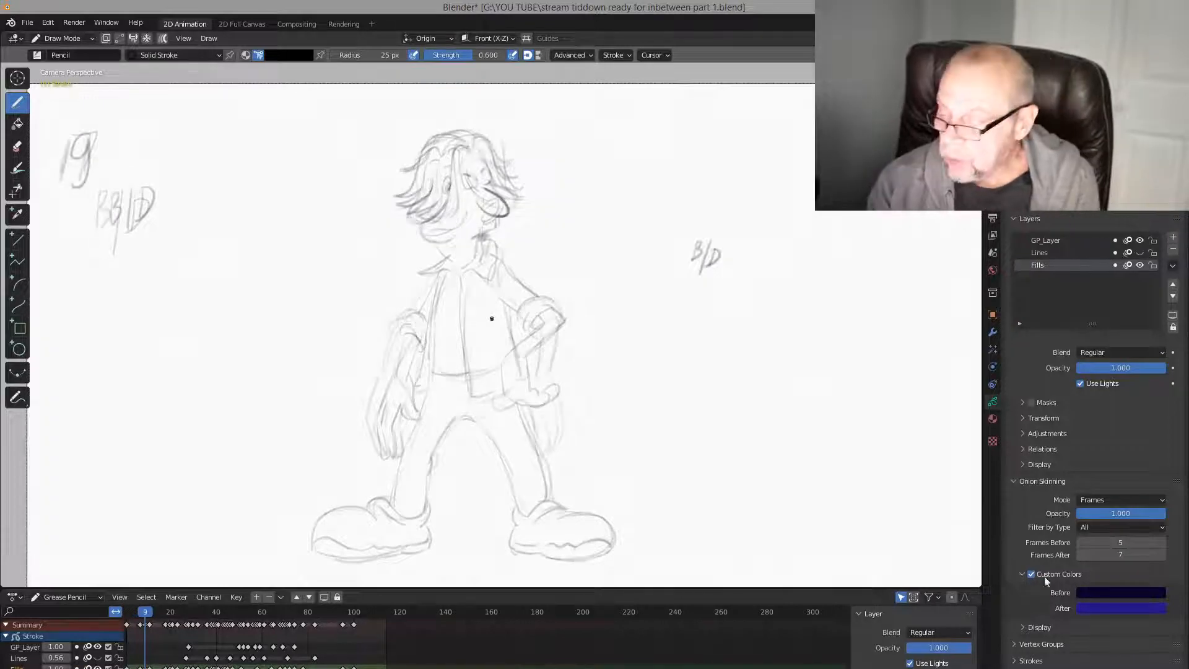
Lower the onion skinning opacity to 0.558 and compare the frame 7 and frame 9 drawings
drag(1119, 514, 1079, 517)
key(Down)
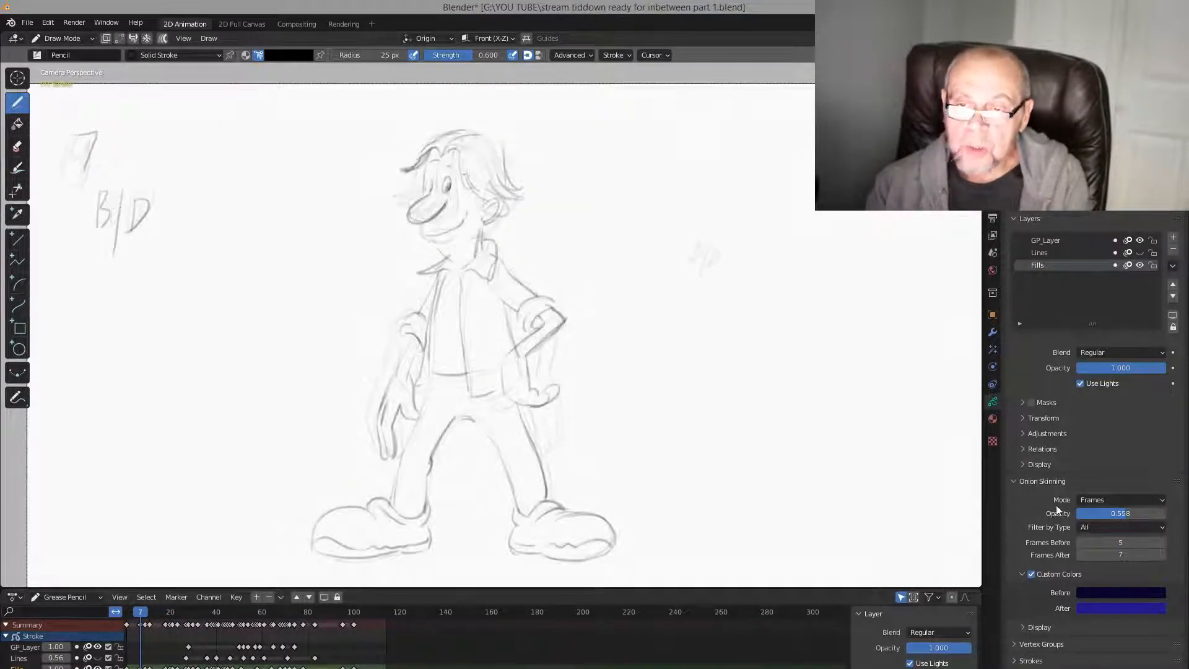
key(Up)
key(Down)
key(Up)
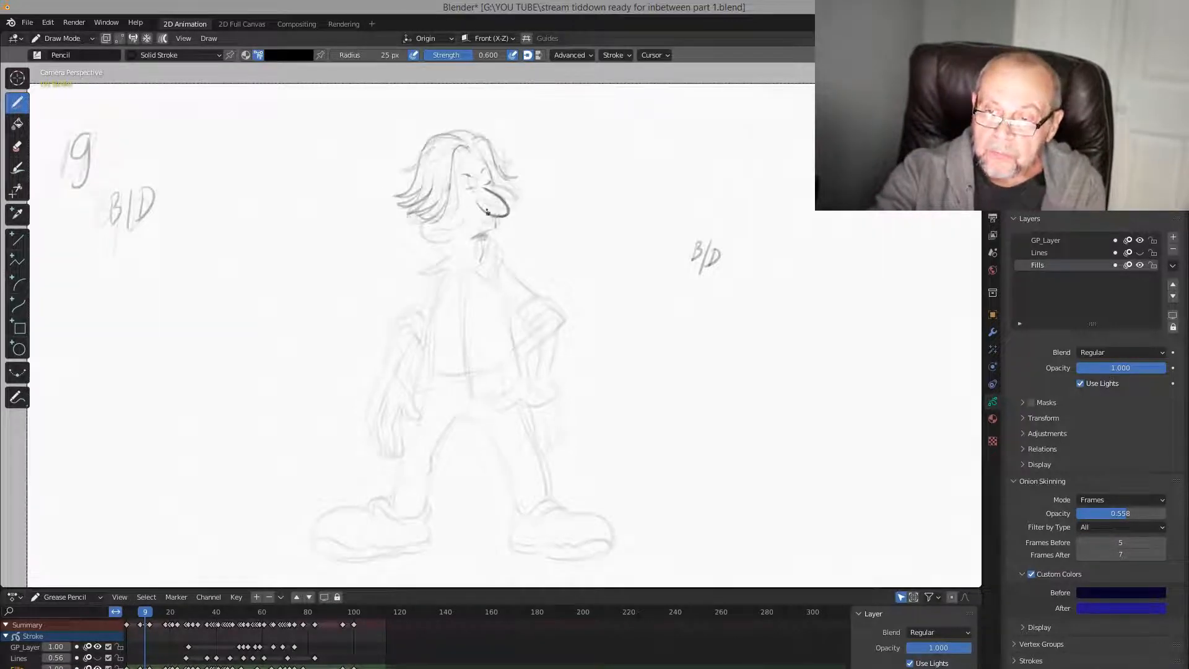
key(Down)
key(Up)
key(Down)
key(Up)
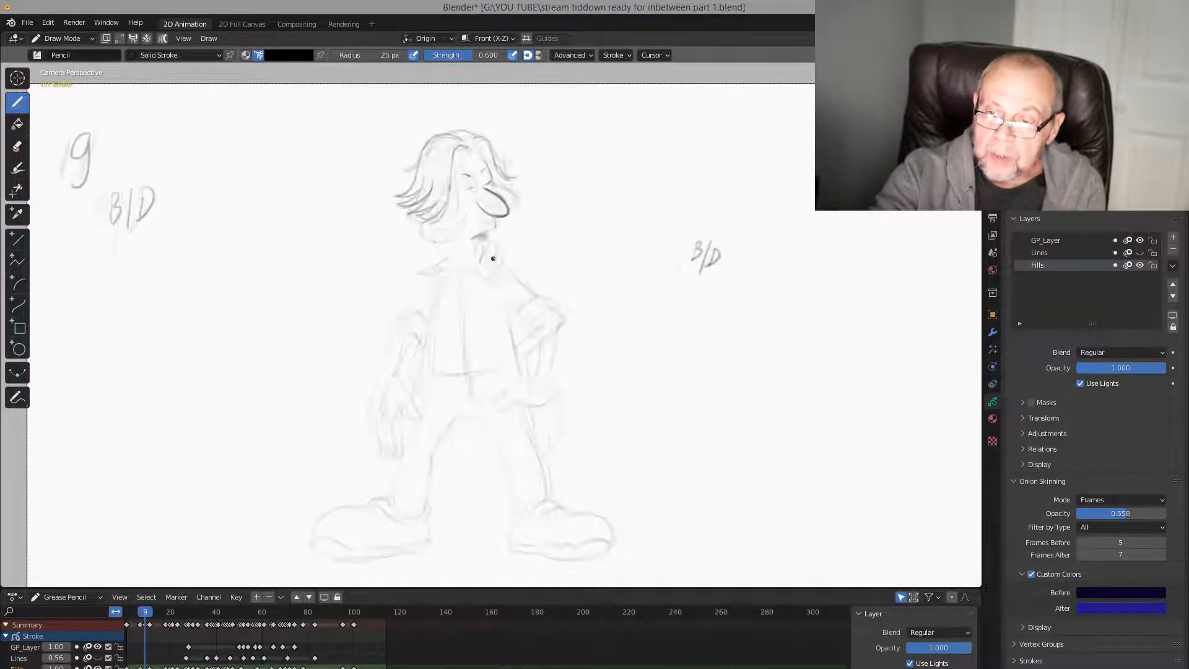
Draw the collar line below the chin on frame 9, flipping to frame 7 for its placement
key(Down)
key(Up)
key(Down)
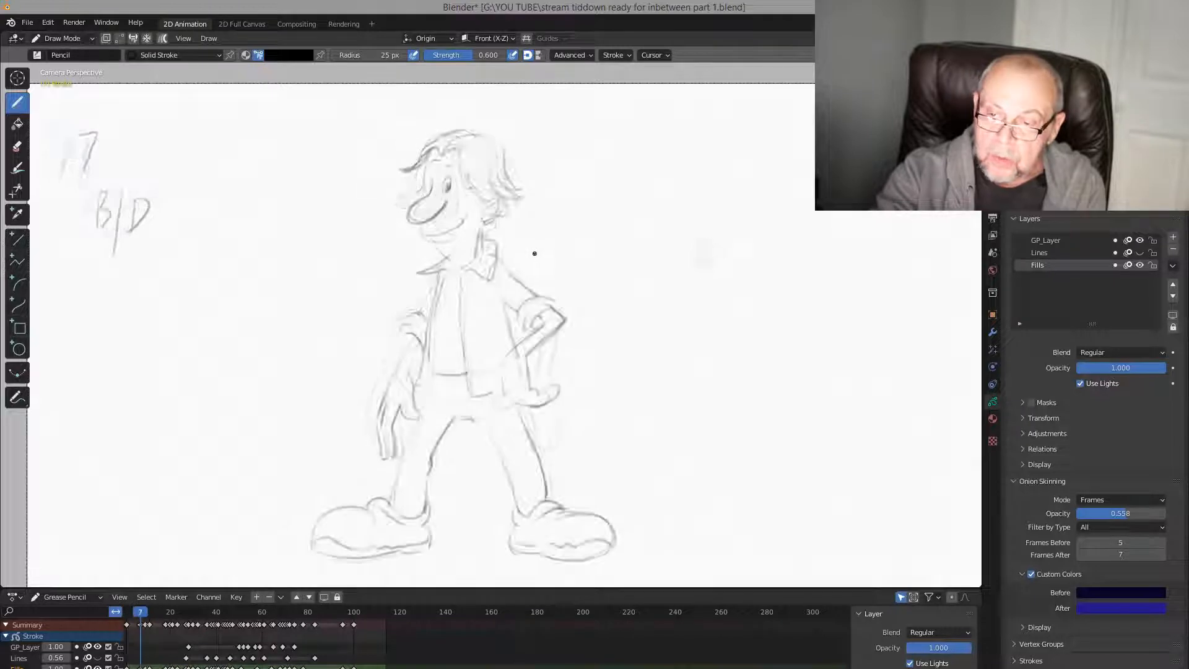
key(Up)
key(Down)
key(Up)
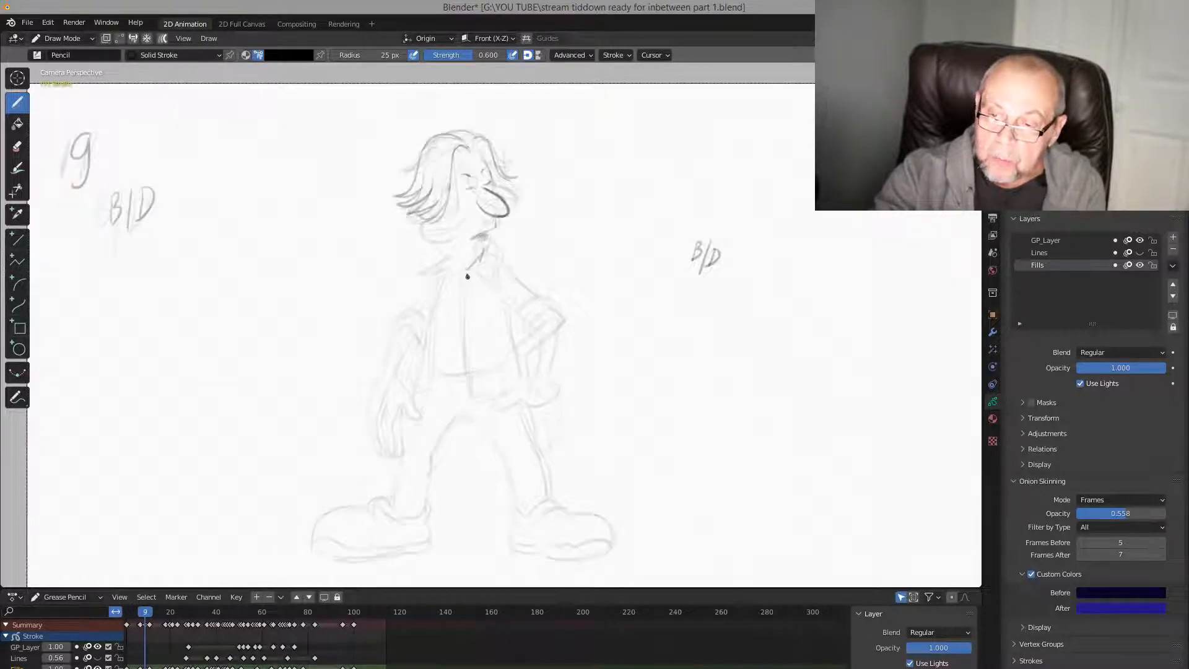
Draw the shirt's front edge down to the hem and along its bottom edge on frame 9, checking against frame 7
mouse_move(467, 267)
mouse_down()
mouse_move(471, 394)
mouse_move(510, 386)
mouse_up()
key(Down)
key(Up)
key(Down)
key(Up)
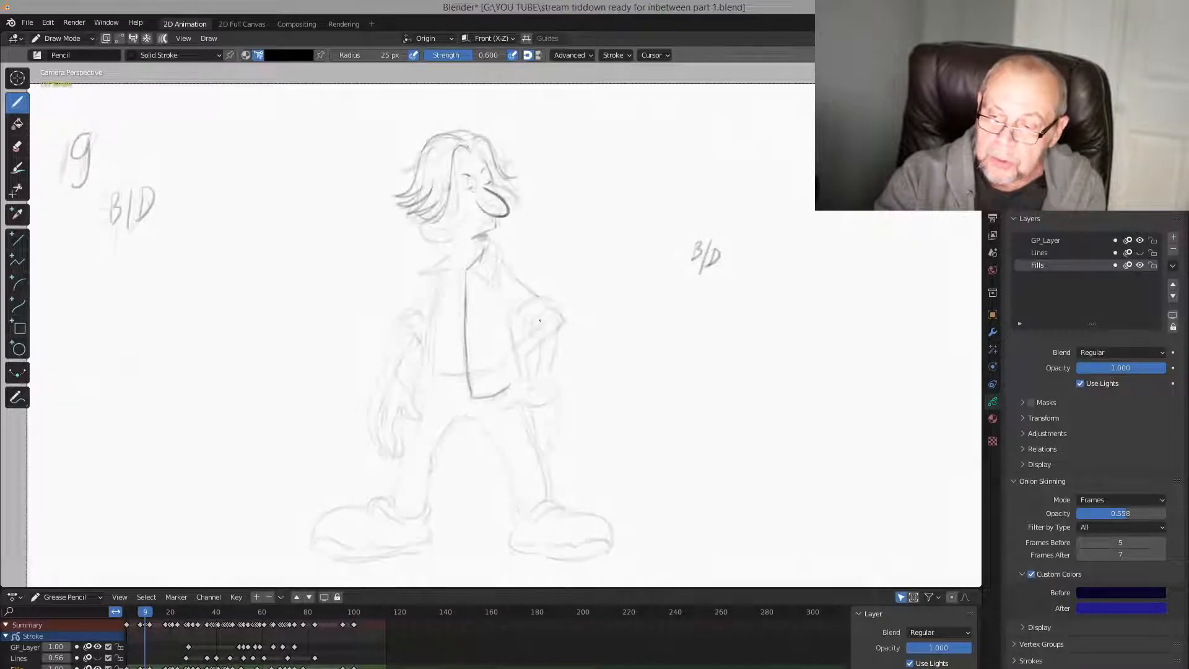
Draw both edges of the right-side forearm from elbow to wrist on frame 9, comparing with the neighbouring drawing
drag(540, 322, 525, 375)
drag(550, 325, 533, 376)
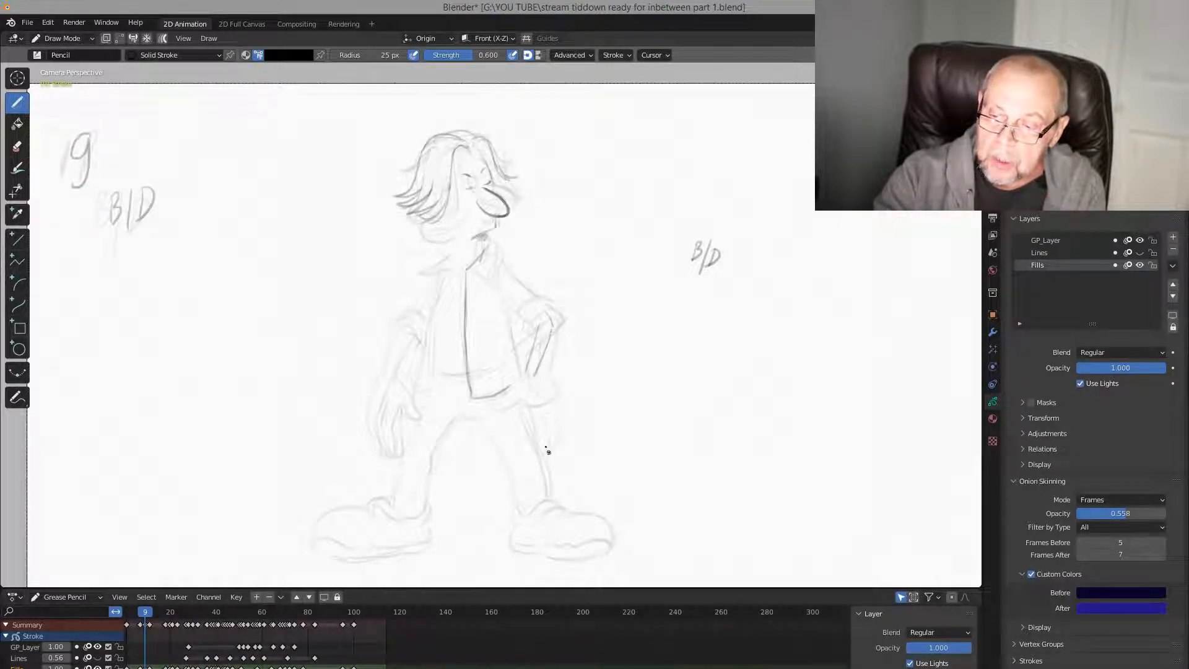
key(Down)
key(Up)
key(Down)
key(Up)
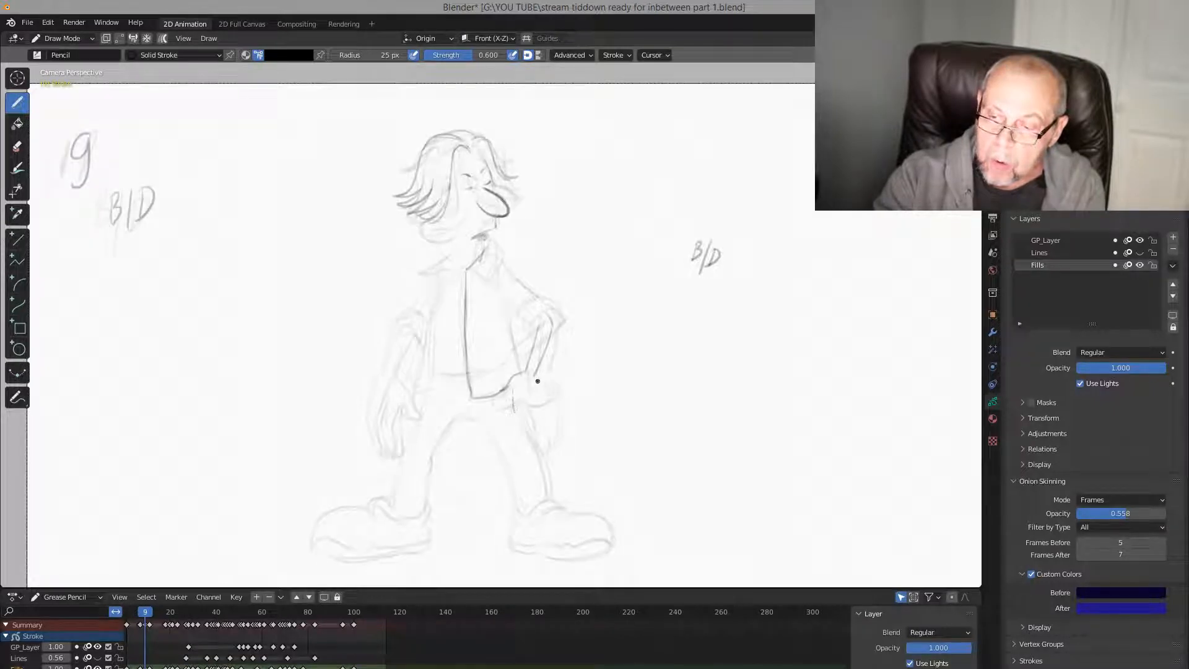
Sketch the open hand with its fingers and thumb below the forearm on frame 9, flipping to frame 7 for reference
key(Down)
key(Up)
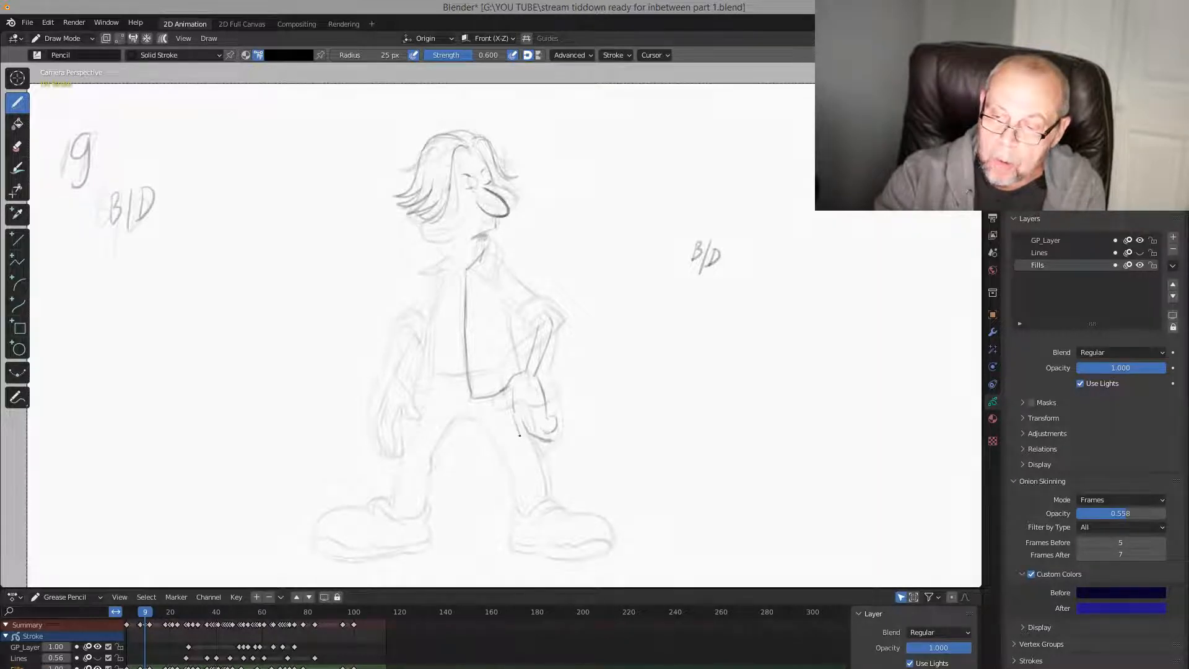
drag(519, 435, 548, 457)
key(Down)
key(Up)
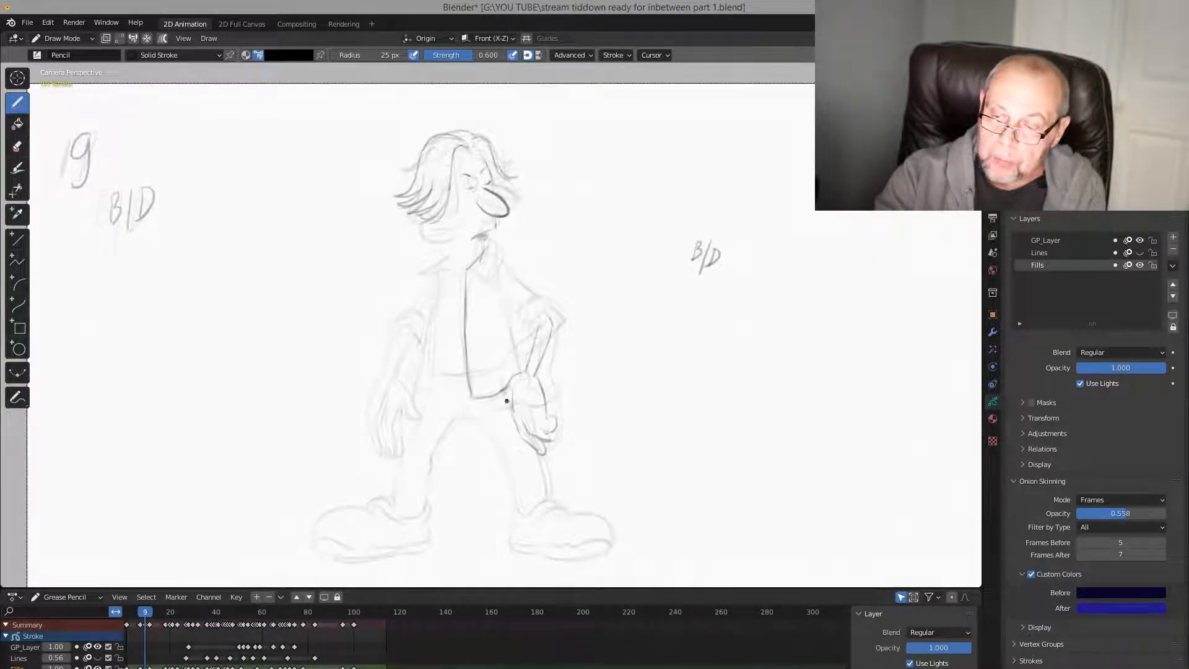
drag(542, 386, 546, 431)
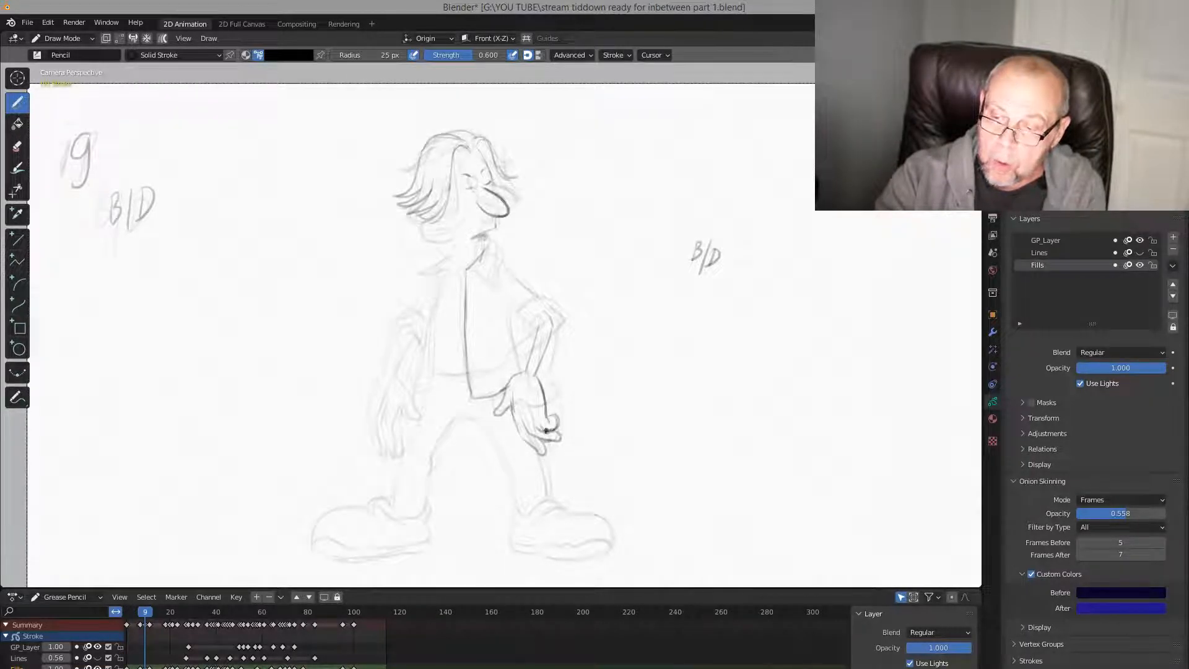
Flip between frames 7, 9 and 11 to check the movement of the newly drawn hand
key(Down)
key(Up)
key(Up)
key(Down)
key(Down)
key(Up)
key(Up)
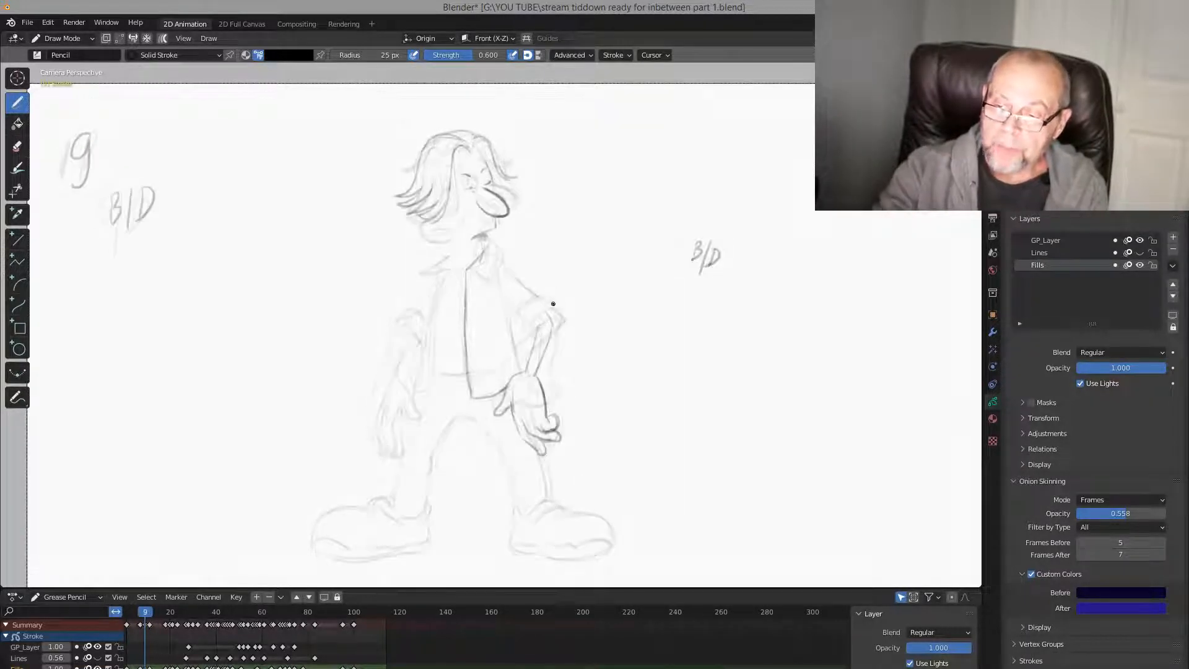
Draw the rolled sleeve cuff around the right-side elbow on frame 9 and compare it with frames 7 and 11
key(Down)
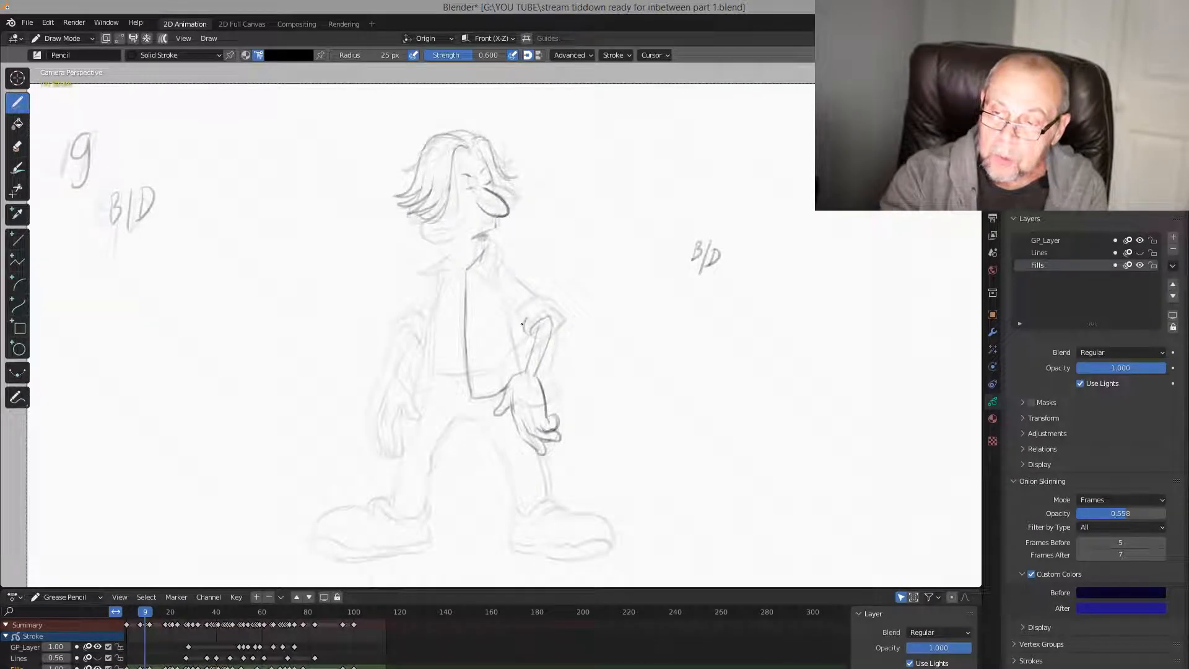
drag(550, 298, 555, 321)
key(Down)
key(Up)
key(Up)
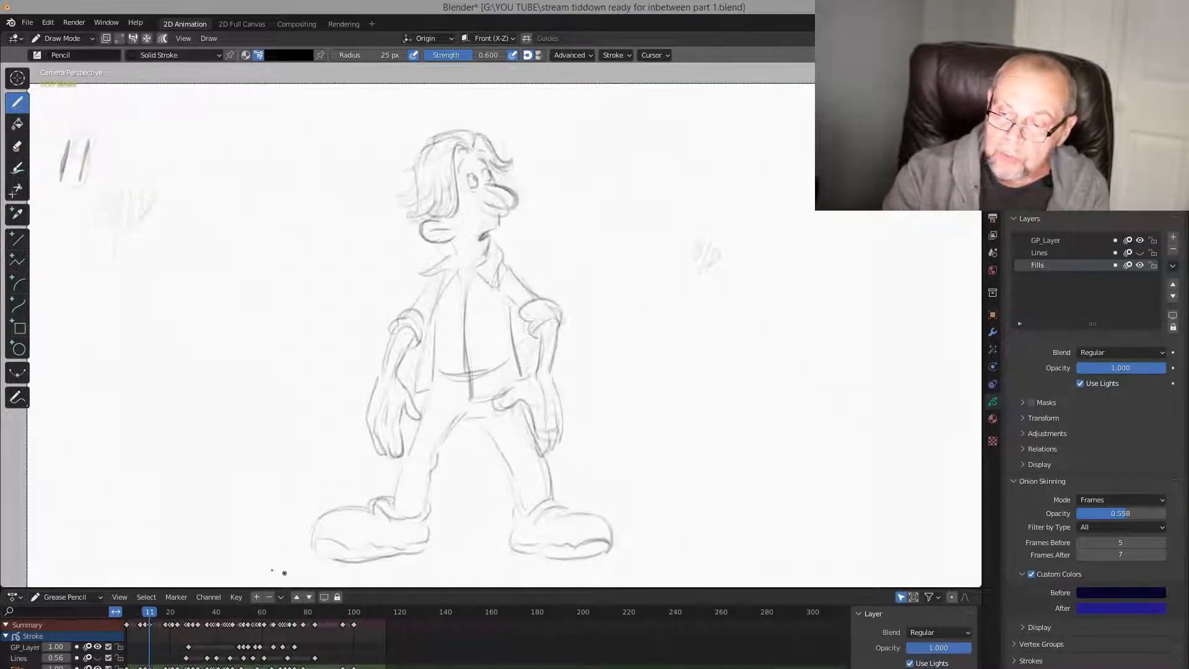
key(Down)
Erase the palm and inner finger lines of the right-side hand on frame 9 with the soft eraser
click(19, 149)
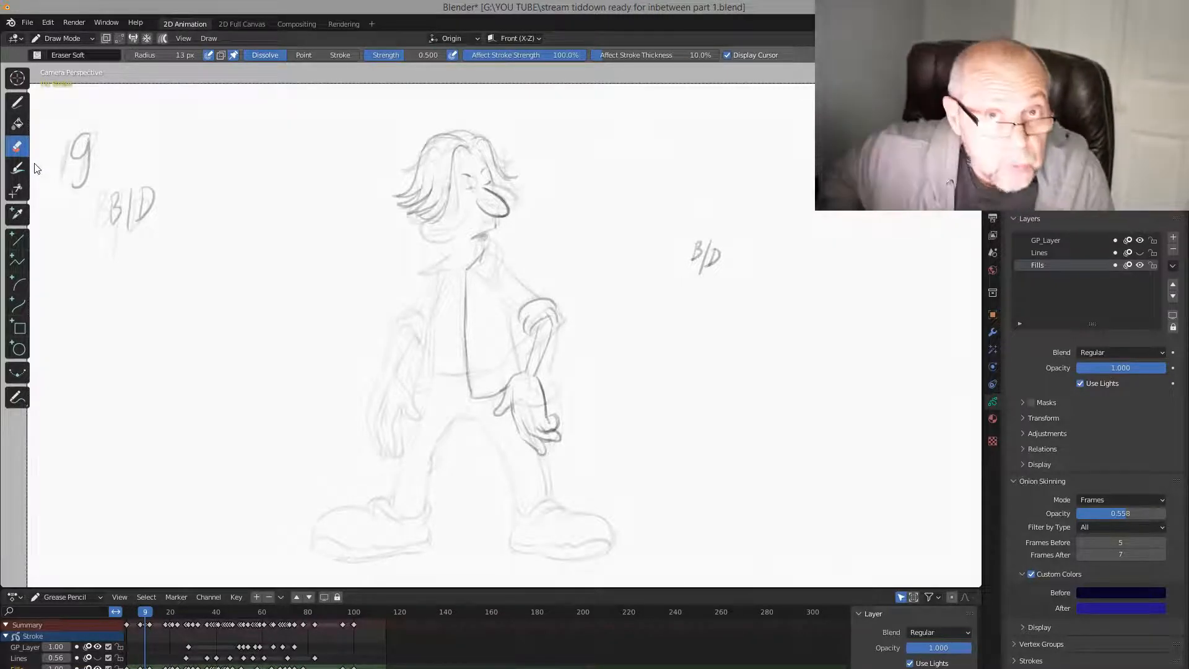
key(Down)
key(Up)
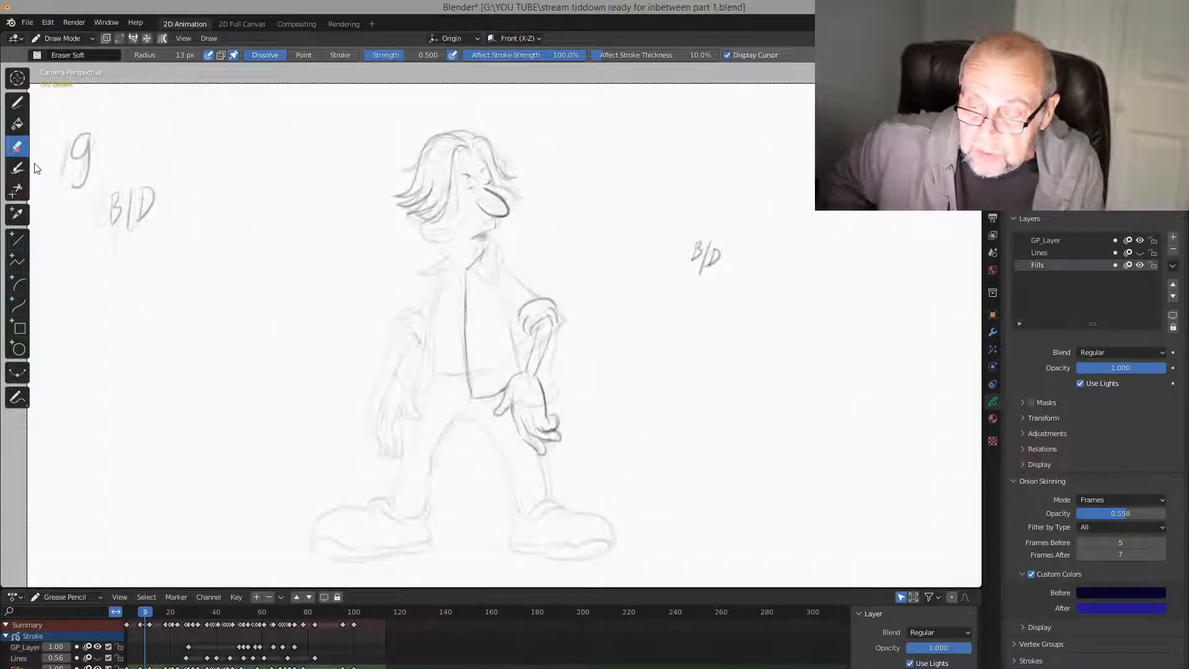
key(Down)
key(Up)
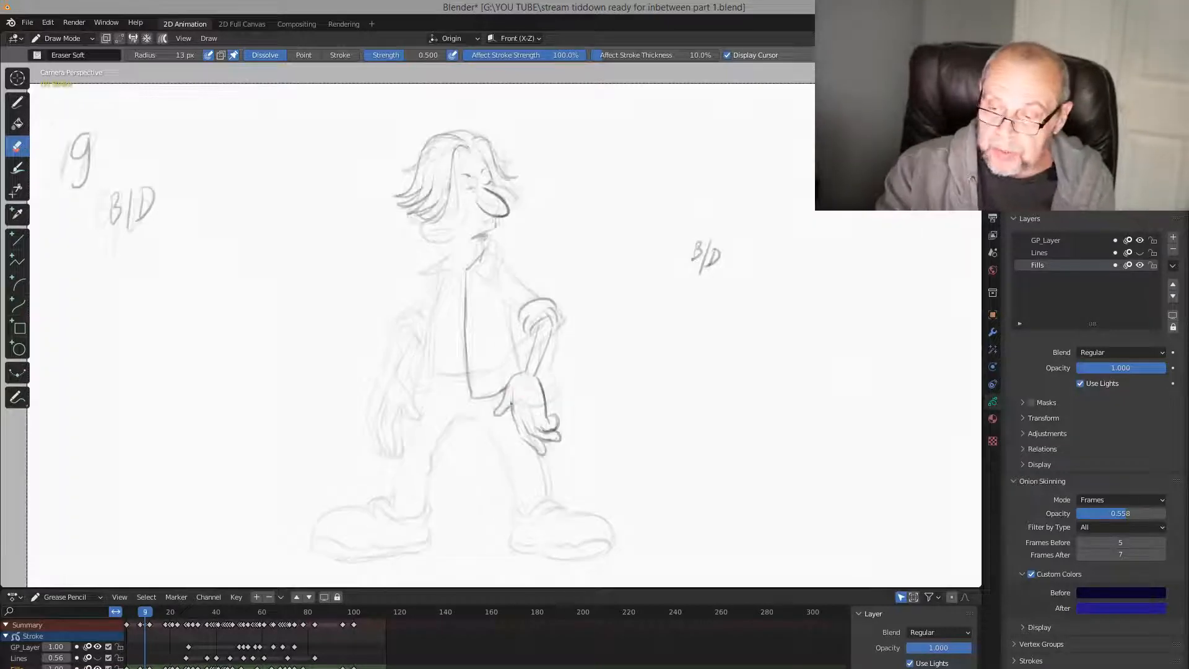
mouse_move(521, 430)
mouse_down()
mouse_move(541, 398)
mouse_move(549, 427)
mouse_move(533, 382)
mouse_move(504, 394)
mouse_up()
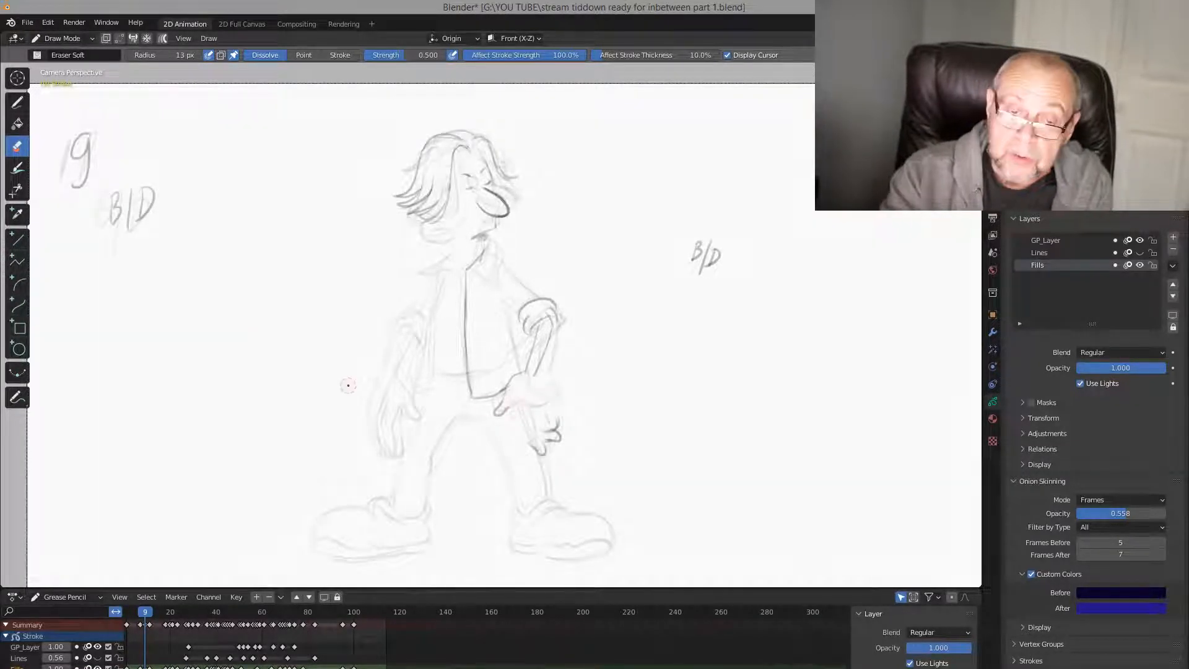
Redraw the thumb and the inner edge of the palm with the Pencil on frame 9, checking against frames 7 and 11
click(20, 108)
key(Down)
key(Up)
key(Up)
key(Down)
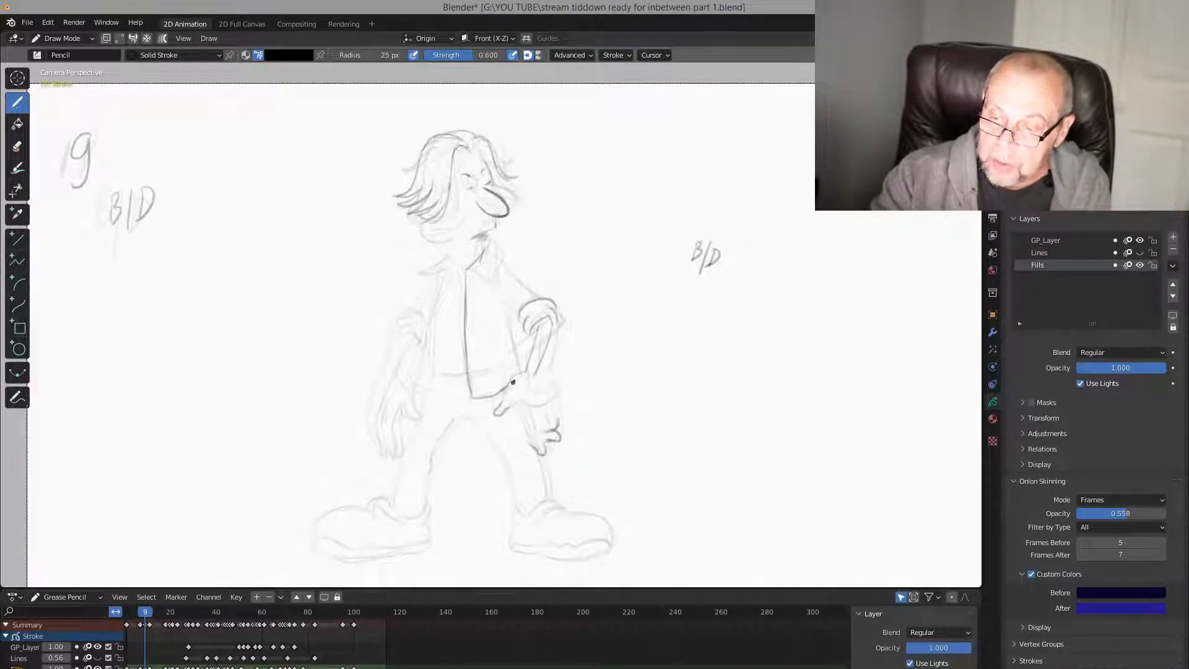
mouse_move(509, 380)
mouse_down()
mouse_move(495, 407)
mouse_move(529, 421)
mouse_up()
key(Up)
key(Down)
key(Down)
key(Up)
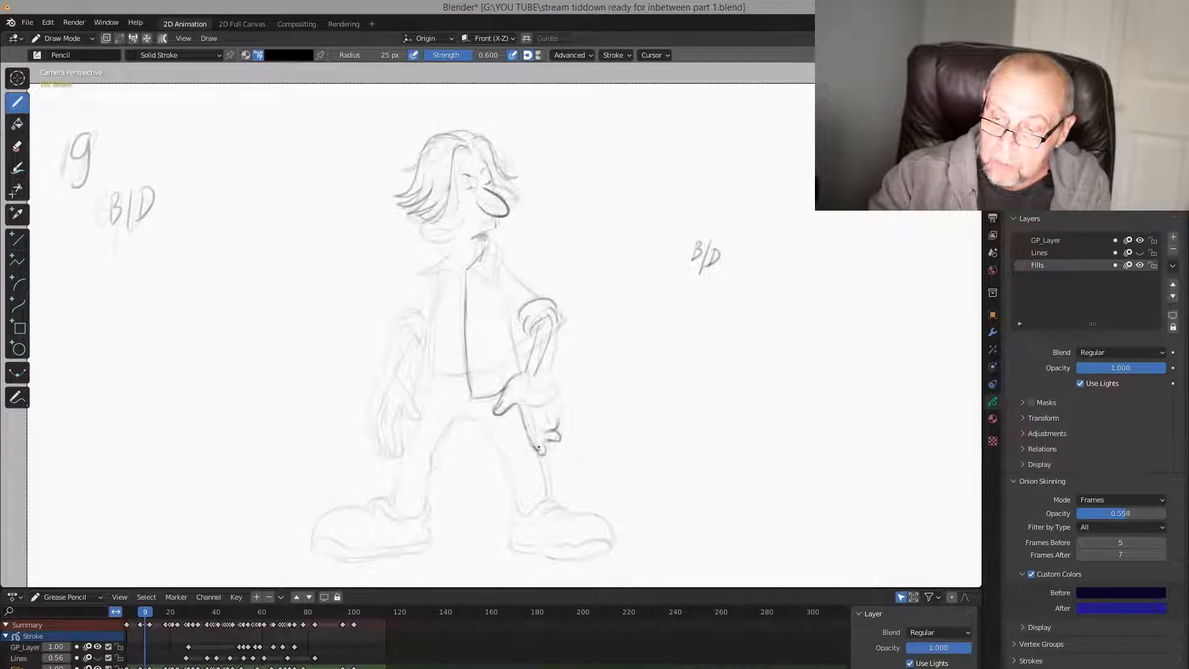
Redraw the outer edge of the hand from the wrist towards the fingers on frame 9, flipping between neighbouring drawings
key(Up)
key(Down)
key(Down)
key(Up)
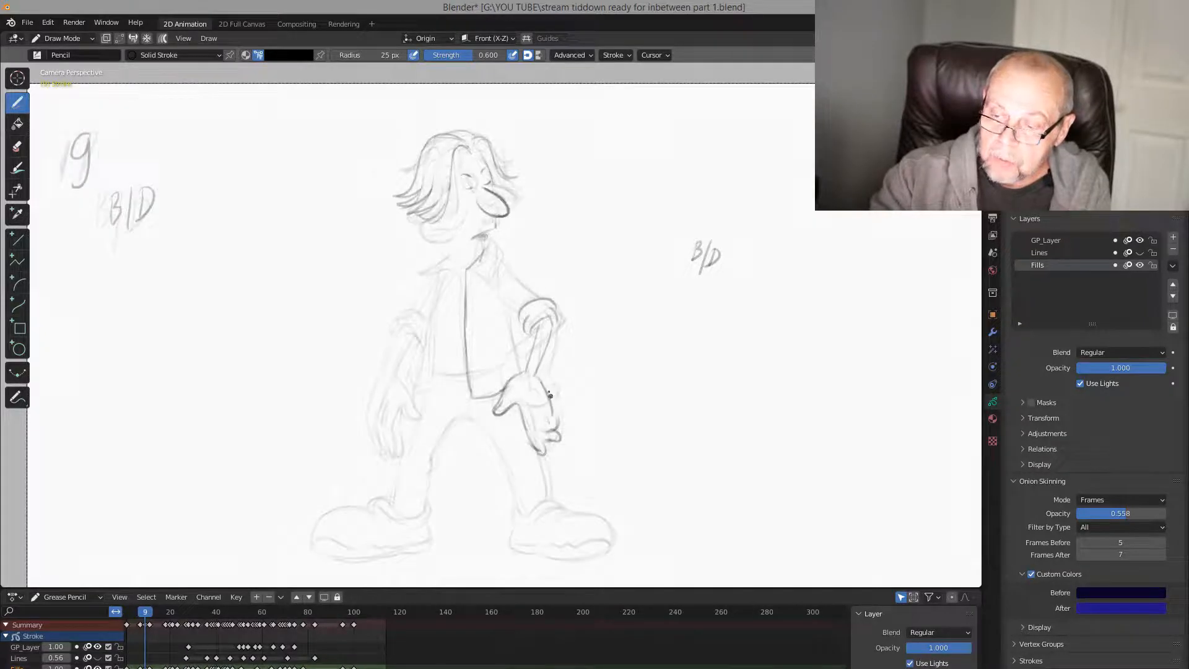
Erase the old fingertips, redraw the fingers pointing down, and strengthen the outer line of the hand and forearm
click(17, 146)
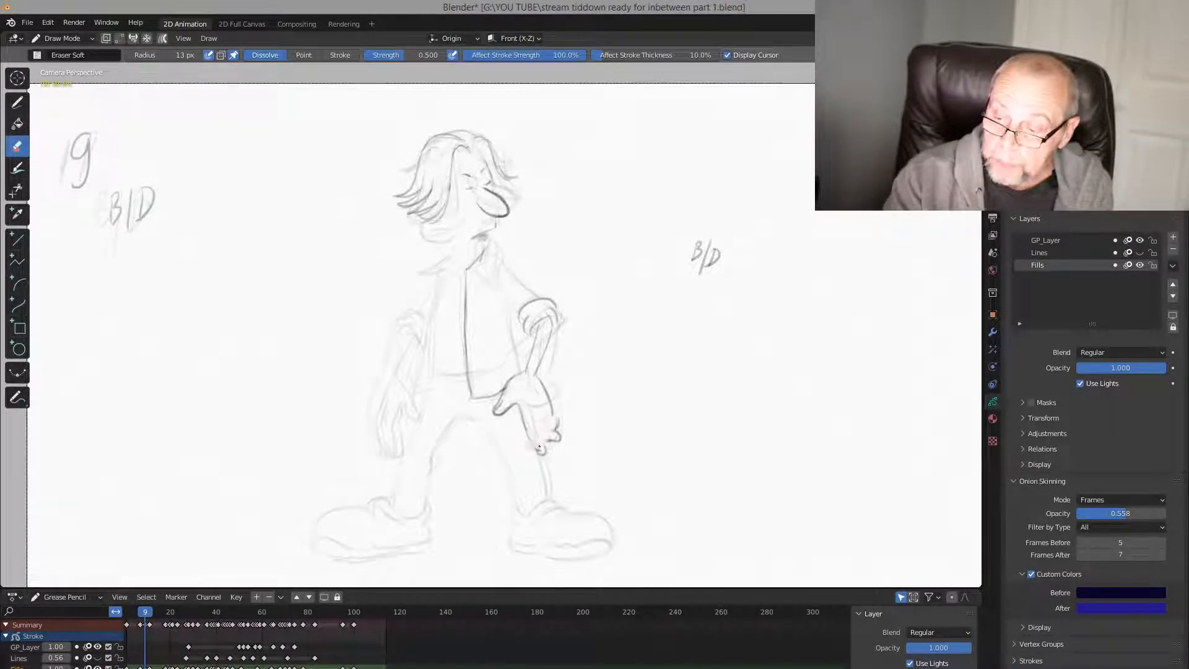
click(17, 102)
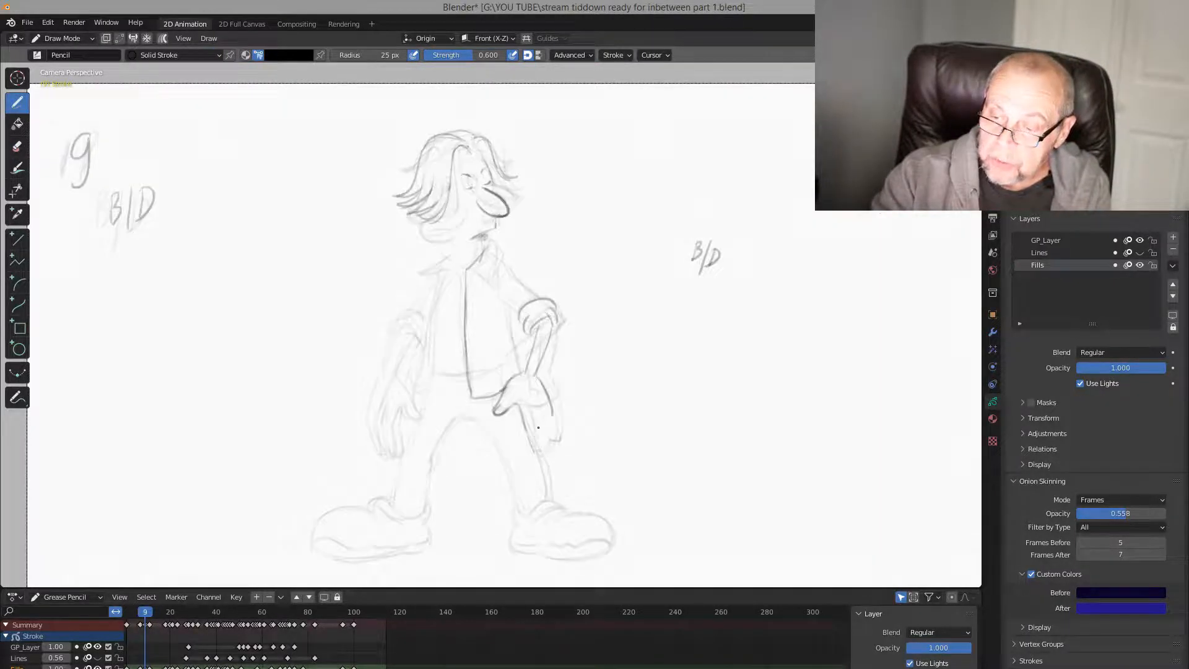
drag(538, 427, 538, 454)
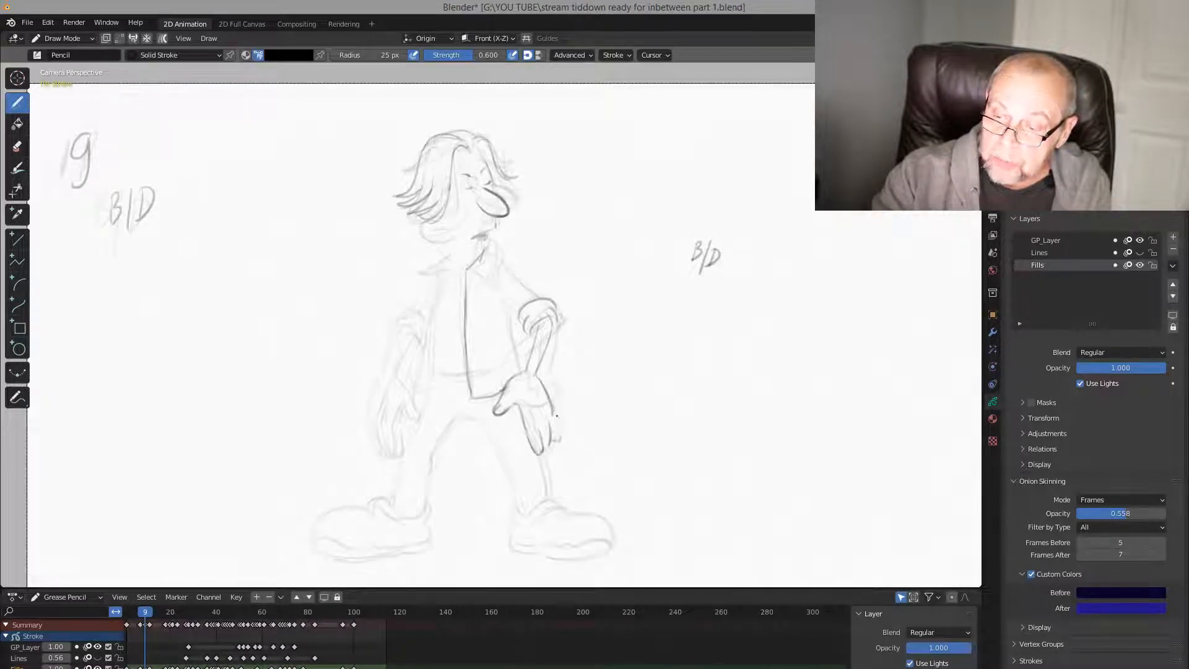
drag(551, 394, 550, 335)
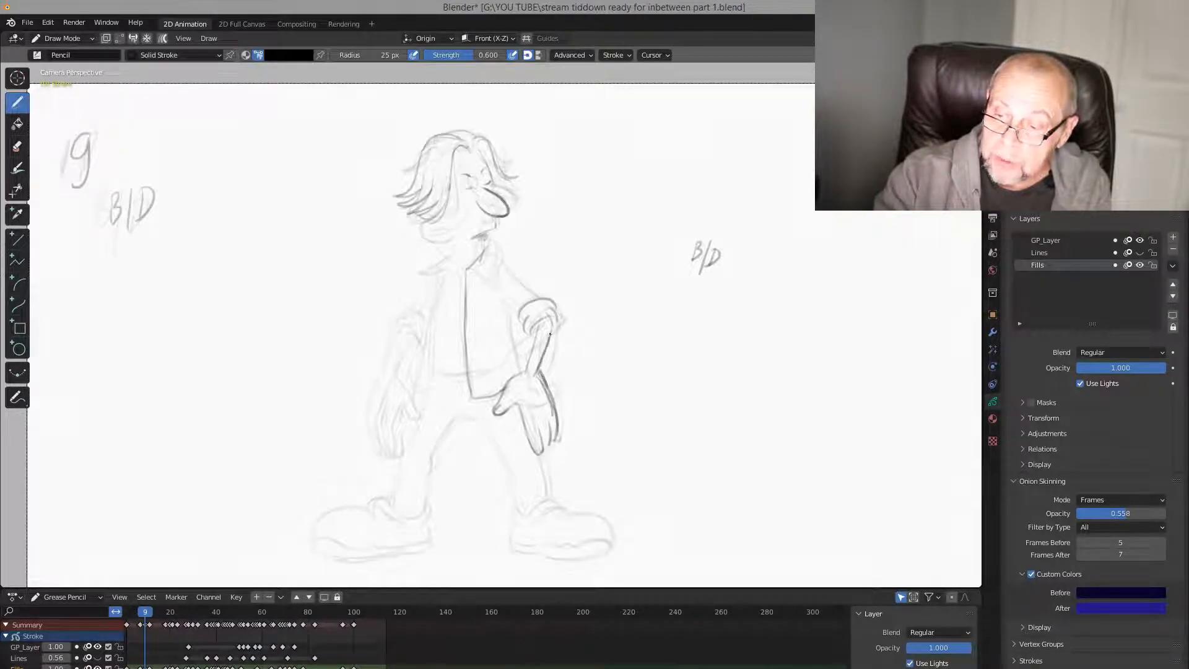
Flip repeatedly between frames 7, 9 and 11 to examine how the arm and hand swing down
key(Down)
key(Up)
key(Up)
key(Down)
key(Down)
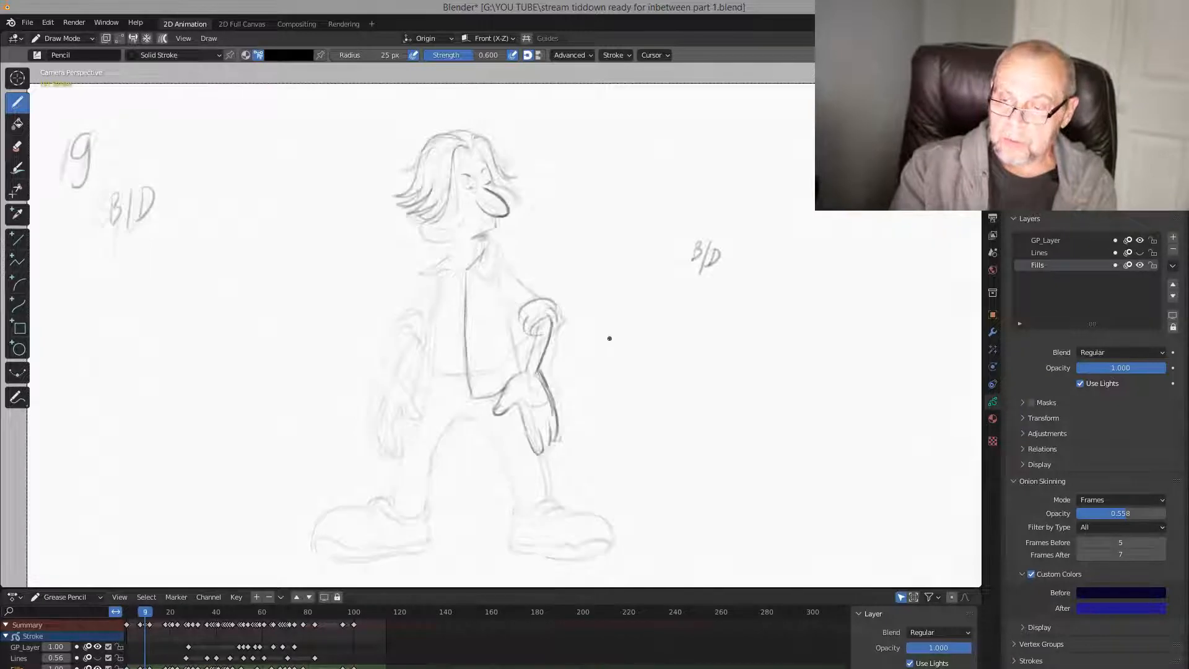
key(Up)
key(Down)
key(Up)
key(Up)
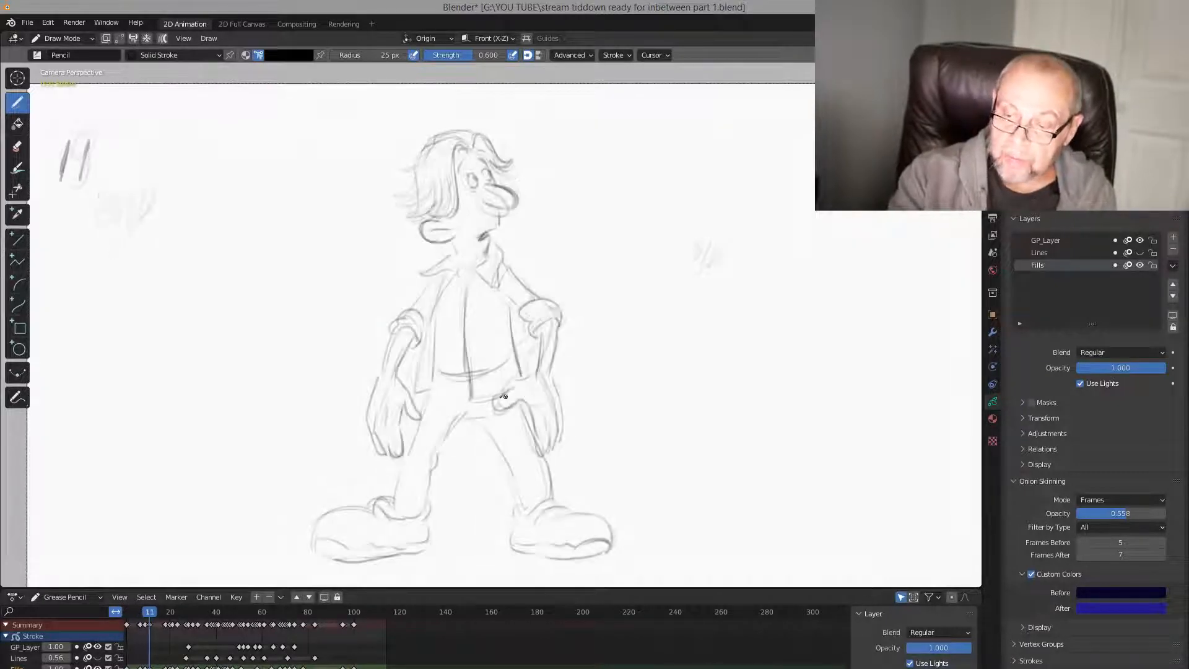
key(Down)
Draw the outer and inner edges of the left-side trouser leg down to the shoe on frame 9, checking neighbouring frames
drag(431, 385, 414, 431)
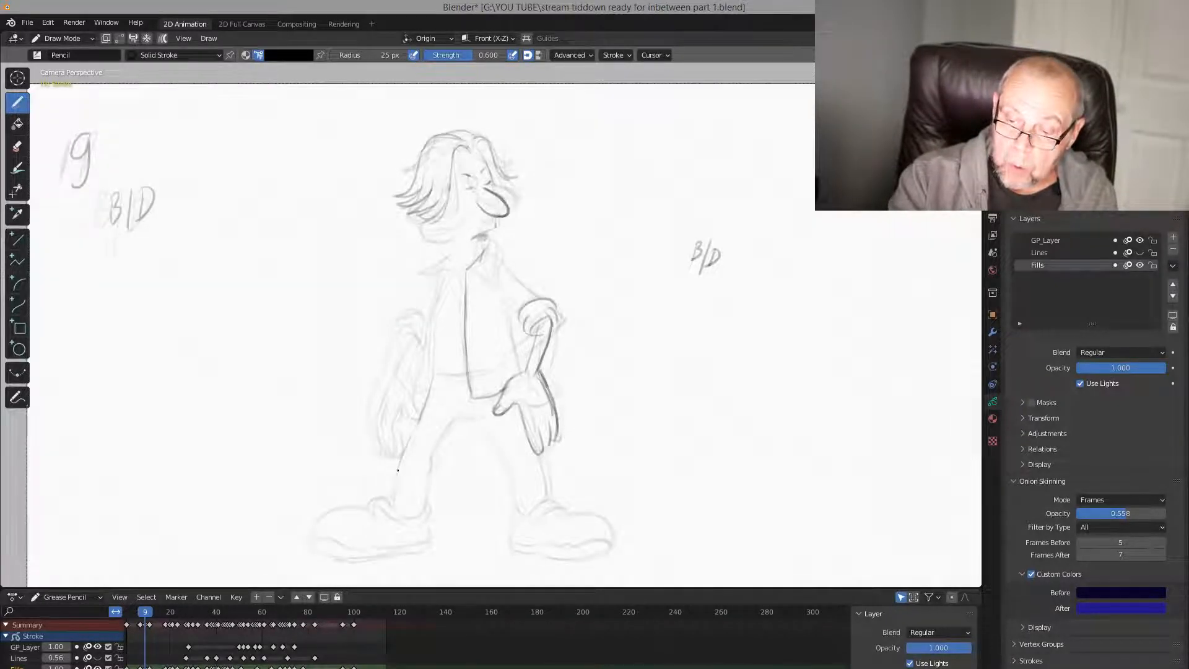
key(Down)
key(Up)
key(Up)
key(Down)
drag(454, 419, 426, 513)
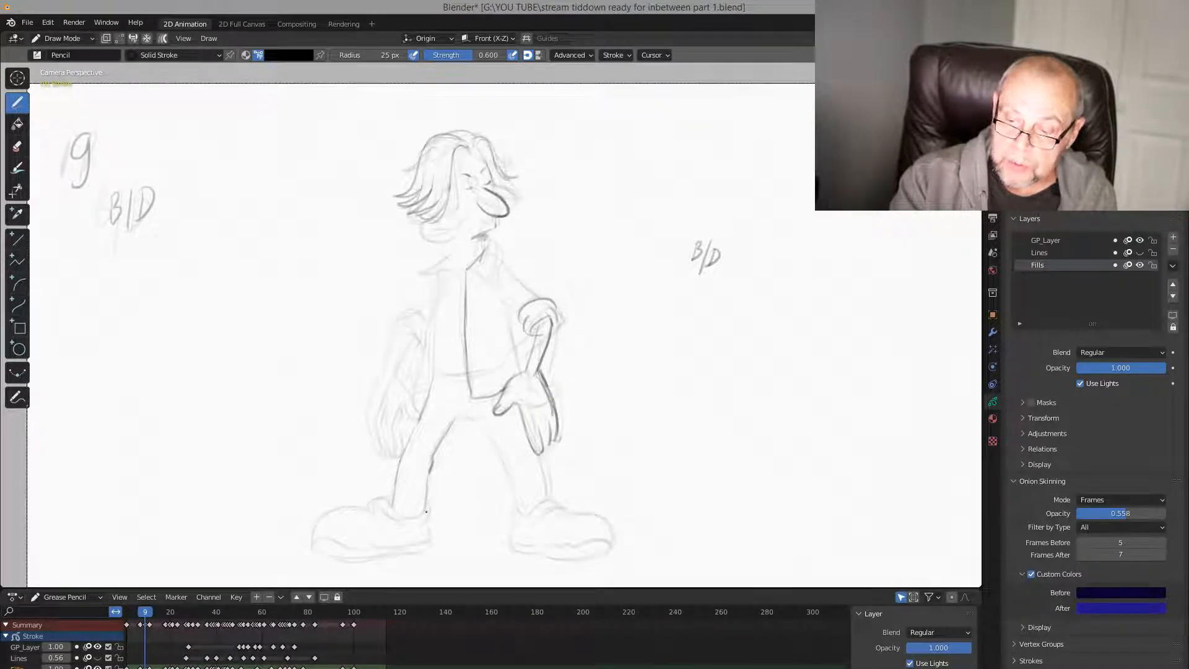
key(Down)
key(Up)
Draw the short crotch curve at the top of the inner leg on frame 9 and compare it with frame 7
drag(455, 422, 473, 421)
key(Down)
key(Up)
key(Down)
key(Up)
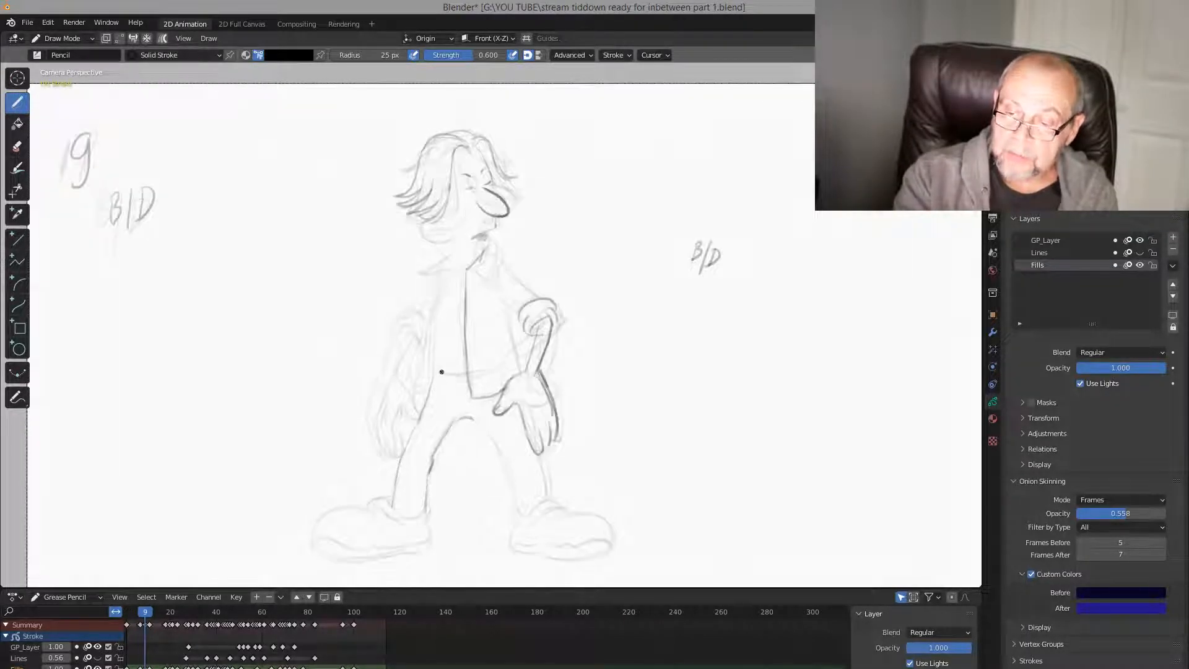
Draw the waistline across the belly up to the shirt's front edge on frame 9, checking it against frames 7 and 11
drag(437, 373, 467, 374)
key(Down)
key(Up)
key(Up)
key(Down)
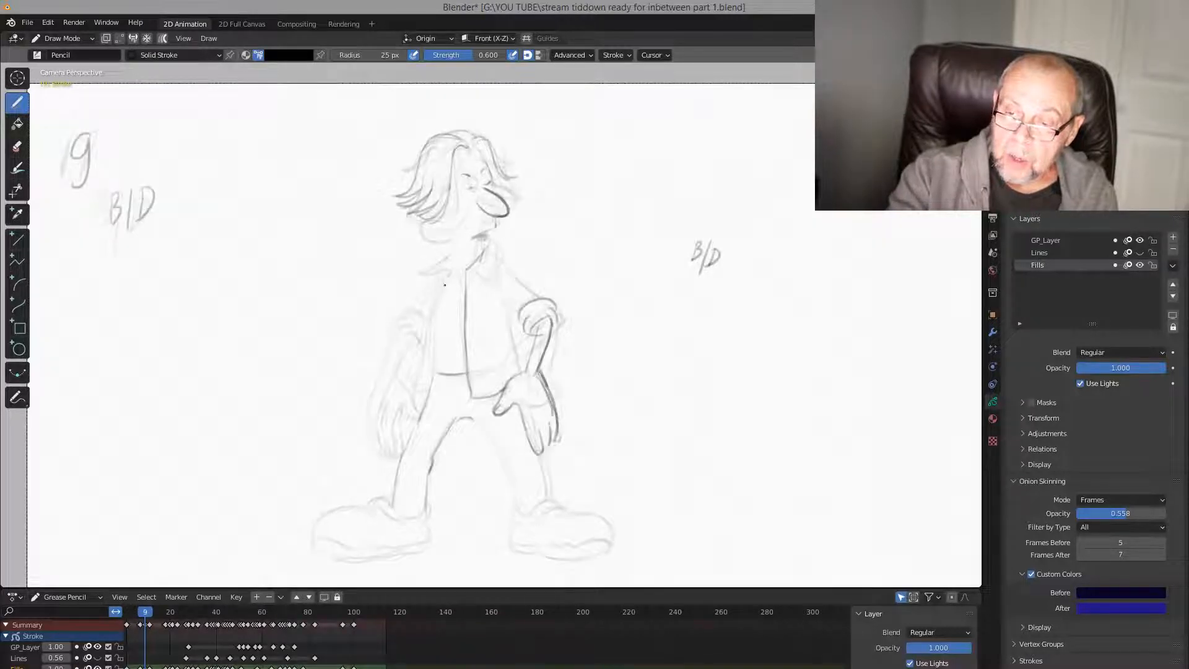
Draw the open shirt's left-side edge from the collar down to its hem corner on frame 9, comparing with frame 7
key(Down)
key(Up)
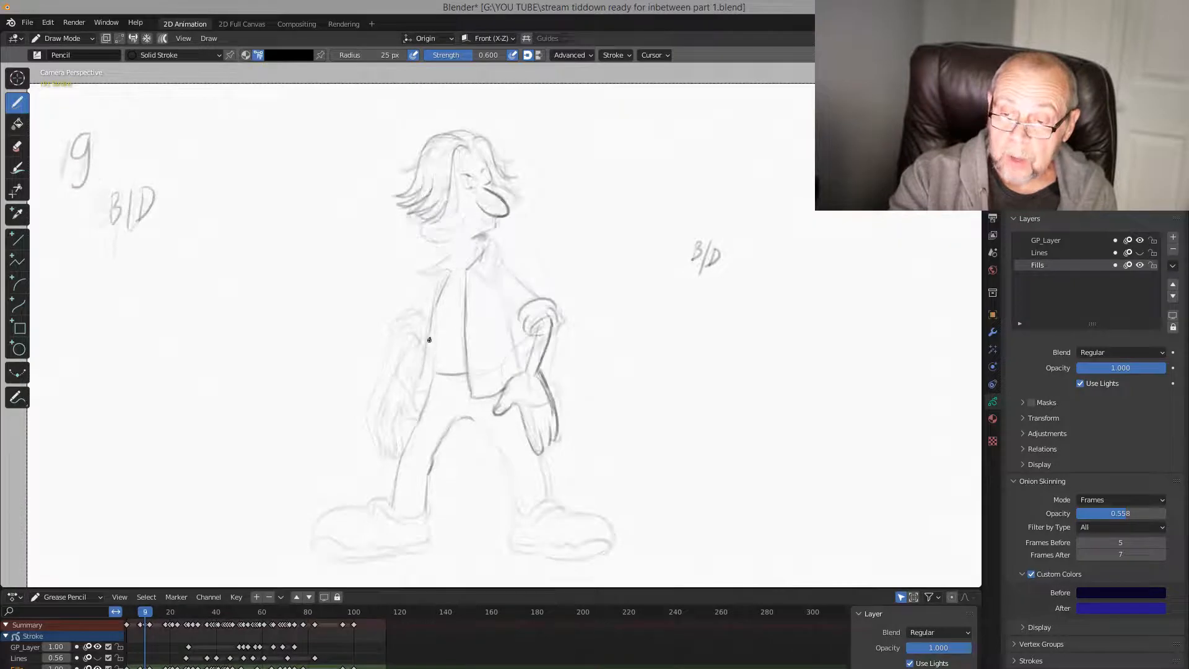
key(Down)
key(Up)
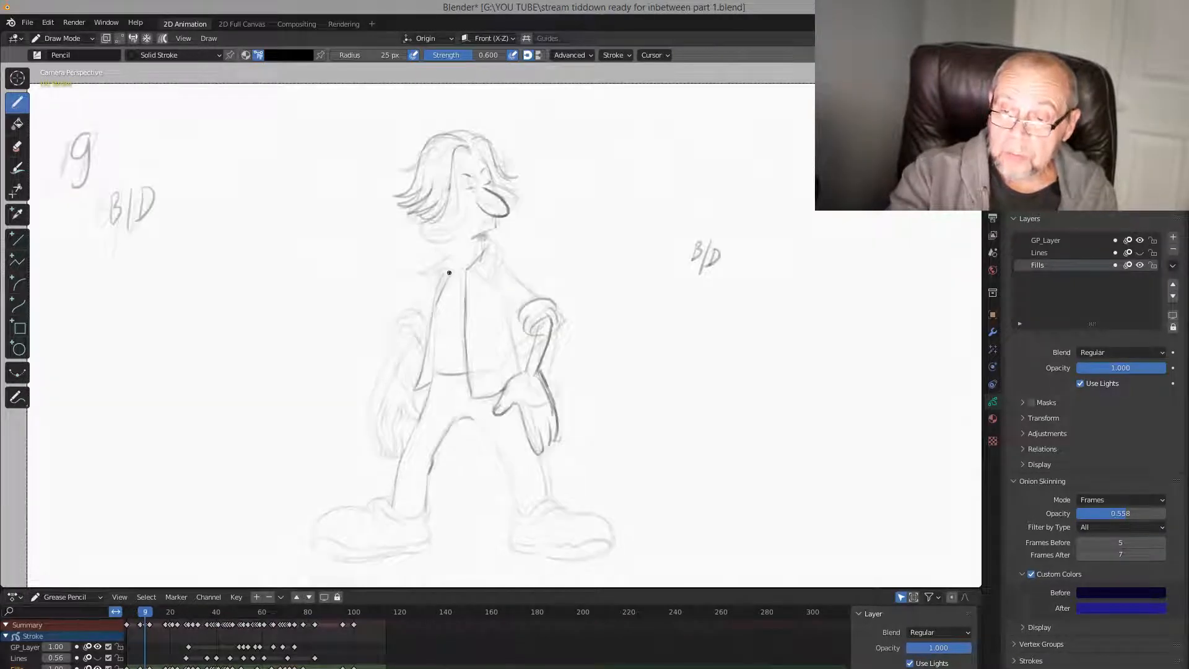
Draw both collar points and the shoulder line leading from the collar on frame 9, using frame 7 for placement
key(Down)
key(Up)
mouse_move(428, 274)
mouse_down()
mouse_move(451, 254)
mouse_move(492, 276)
mouse_up()
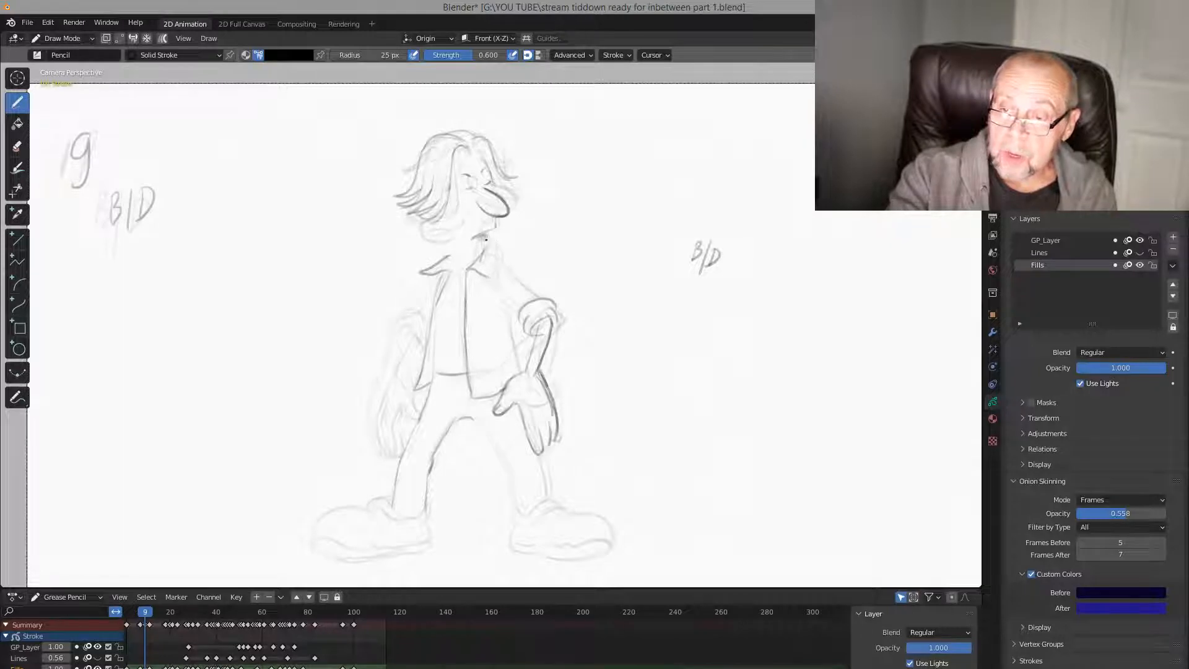
key(Down)
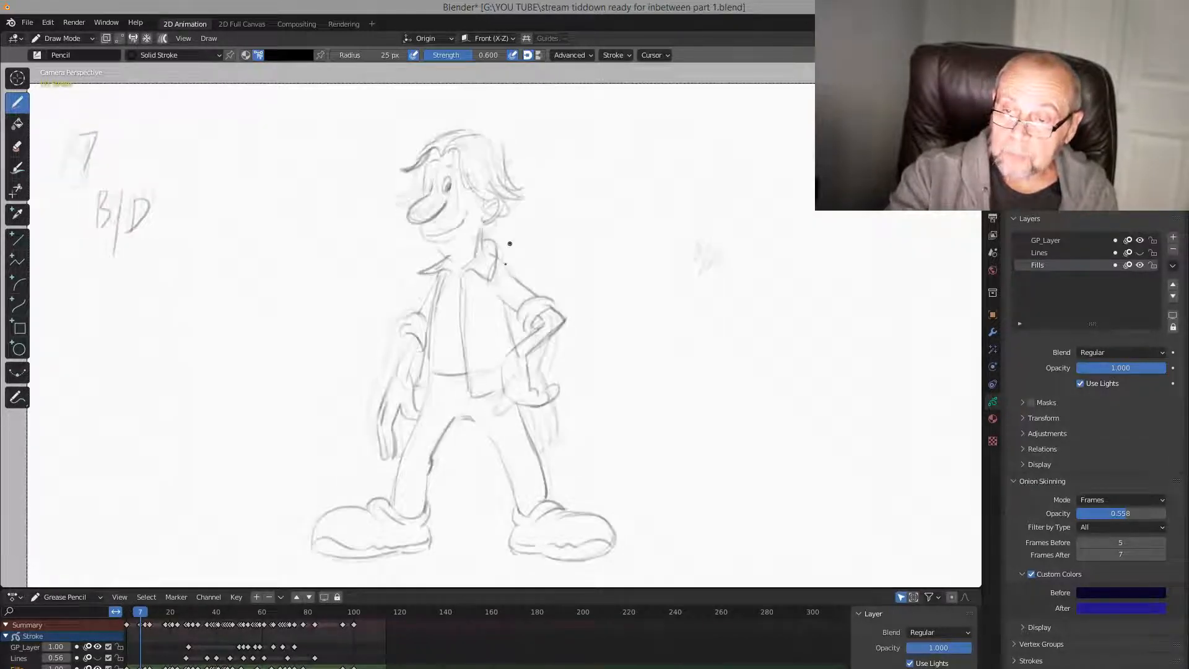
key(Up)
key(Down)
key(Up)
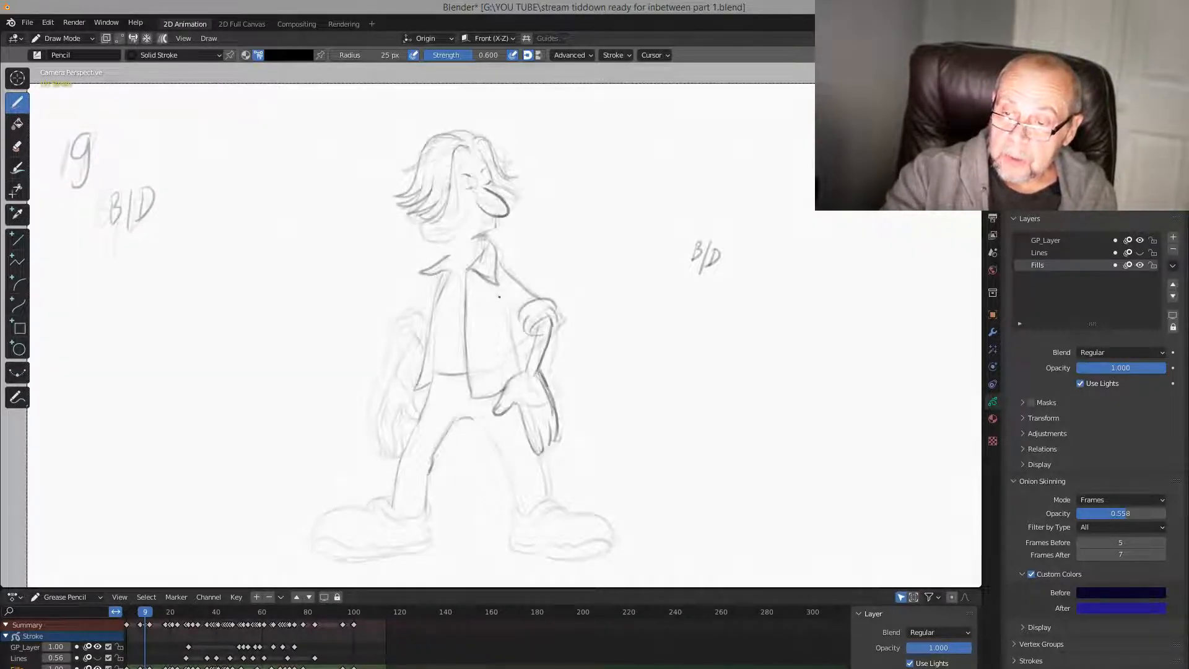
Draw the underside of the right-side sleeve and the shirt's side seam down to the hand on frame 9, checking frame 7
key(Down)
key(Up)
key(Down)
key(Up)
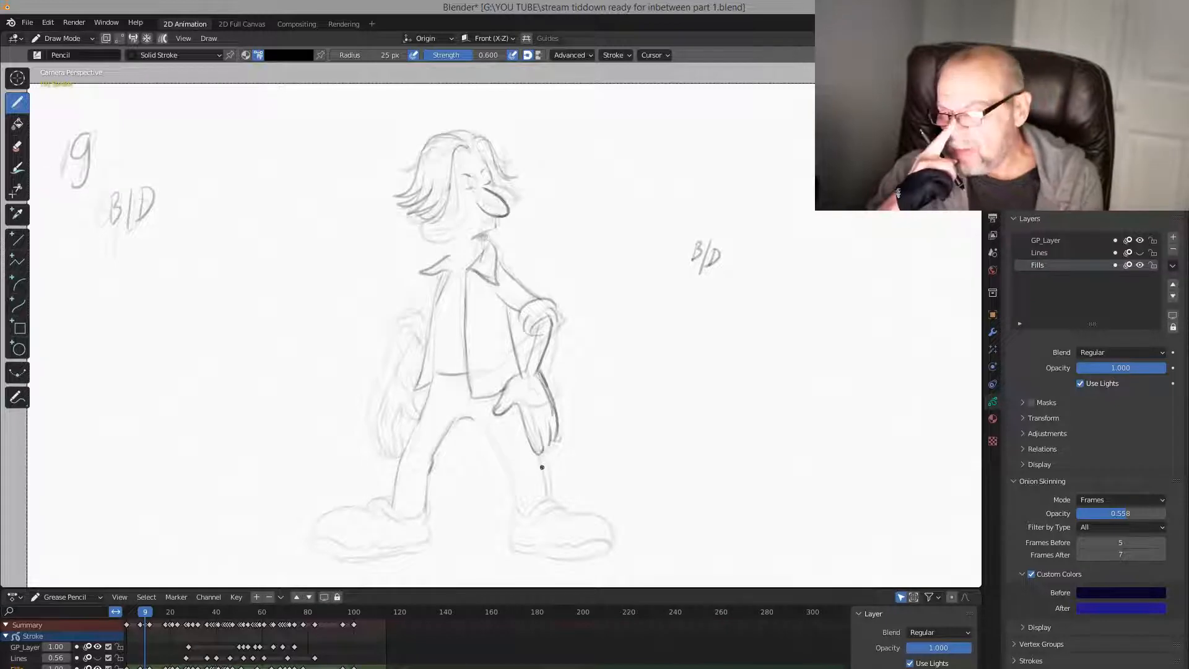
key(Down)
key(Up)
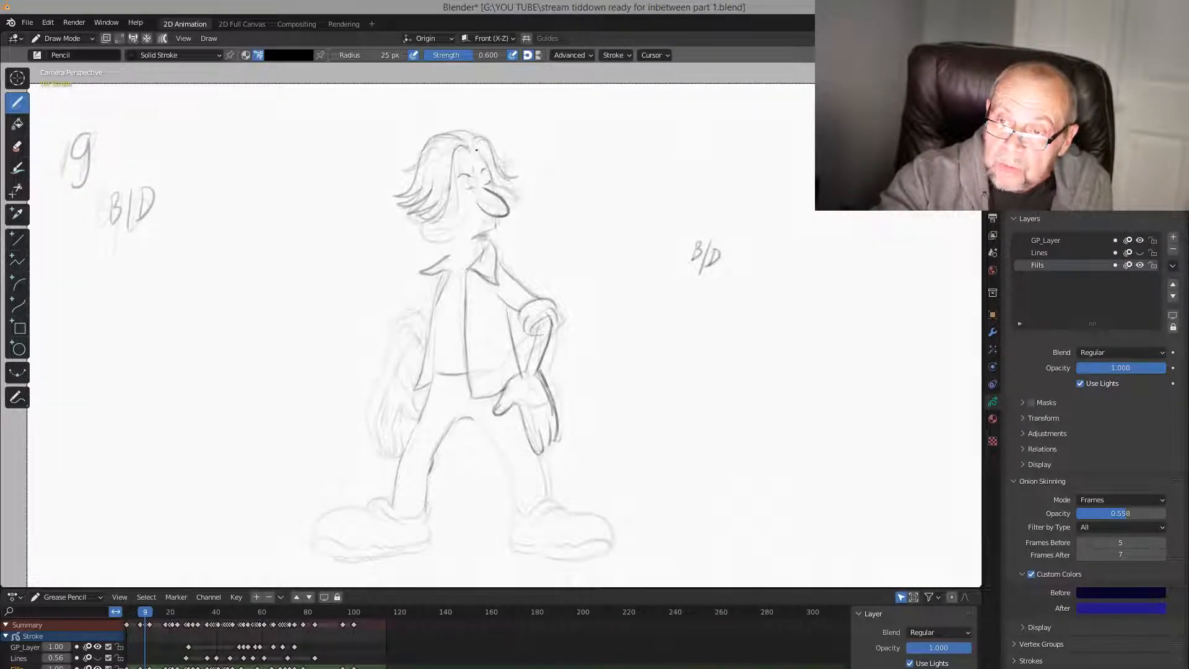
Strengthen the front hair lock and the strands beside the face on frame 9, flipping between neighbouring drawings
drag(476, 137, 508, 179)
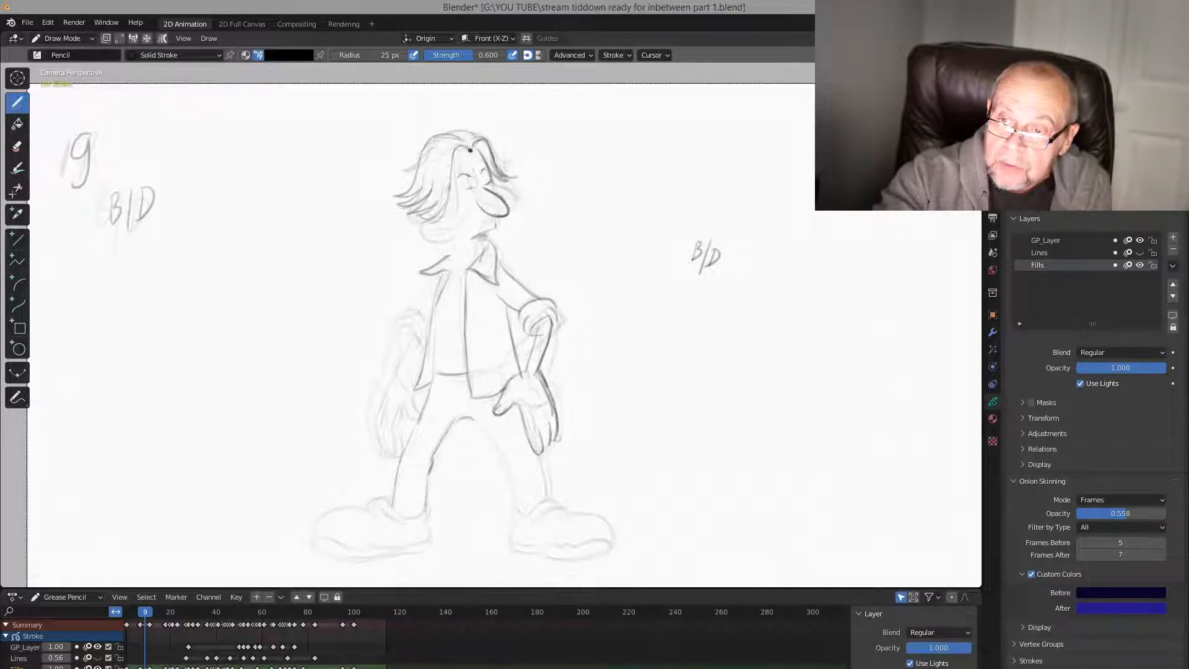
mouse_move(466, 142)
mouse_down()
mouse_move(424, 143)
mouse_move(416, 163)
mouse_move(445, 211)
mouse_move(432, 222)
mouse_up()
key(Left)
key(Right)
key(Down)
key(Up)
key(Up)
key(Down)
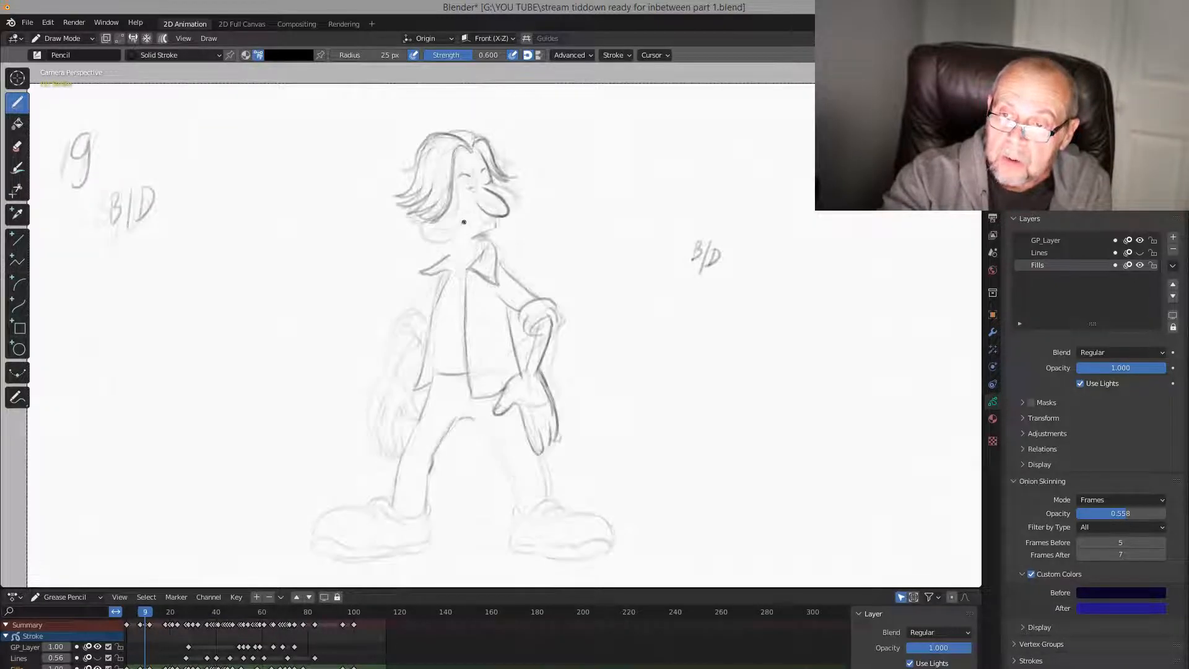
key(Down)
key(Up)
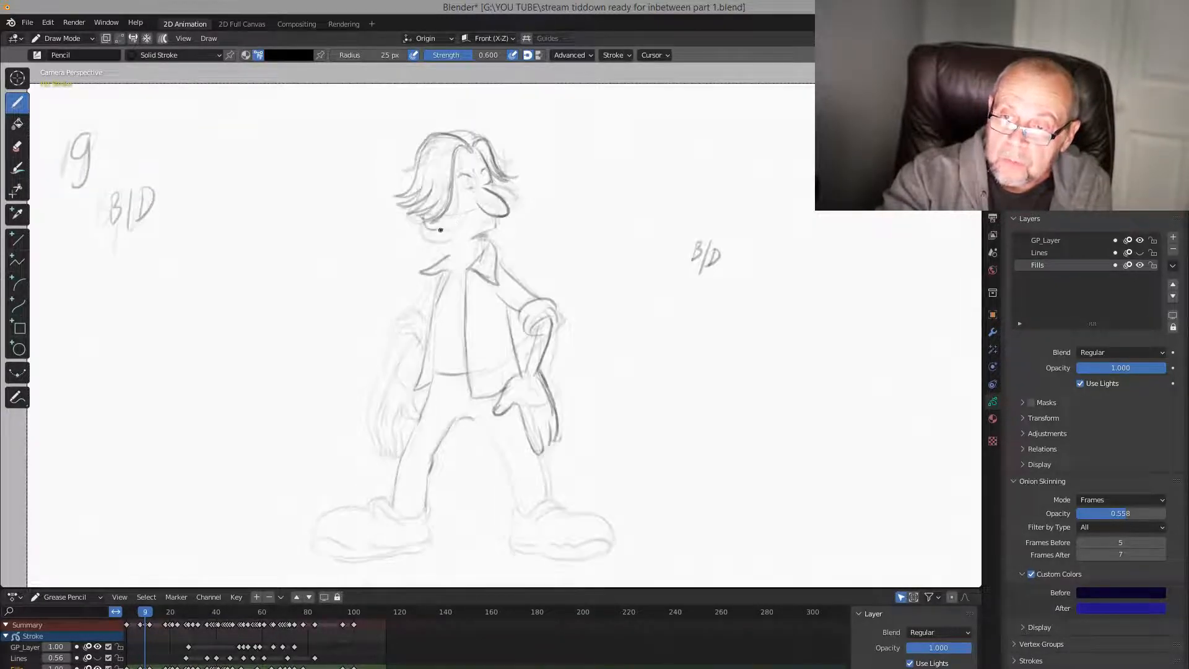
Draw the back-of-neck line from beneath the ear to the collar on frame 9, flipping between neighbouring drawings
key(Up)
key(Down)
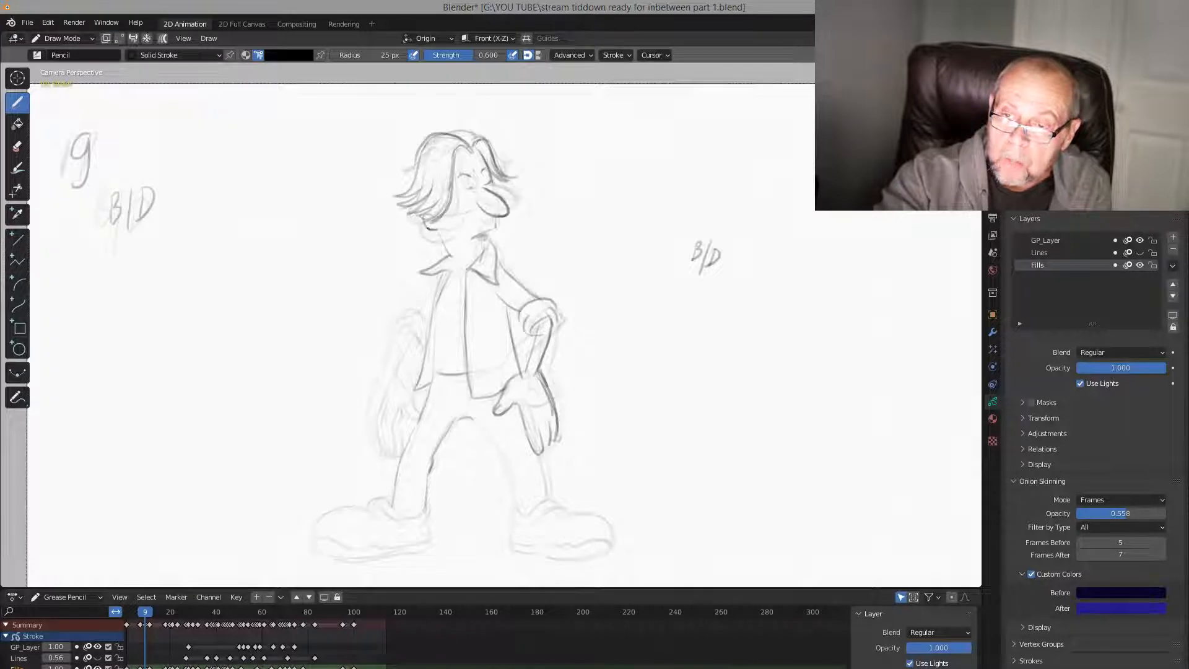
key(Up)
key(Down)
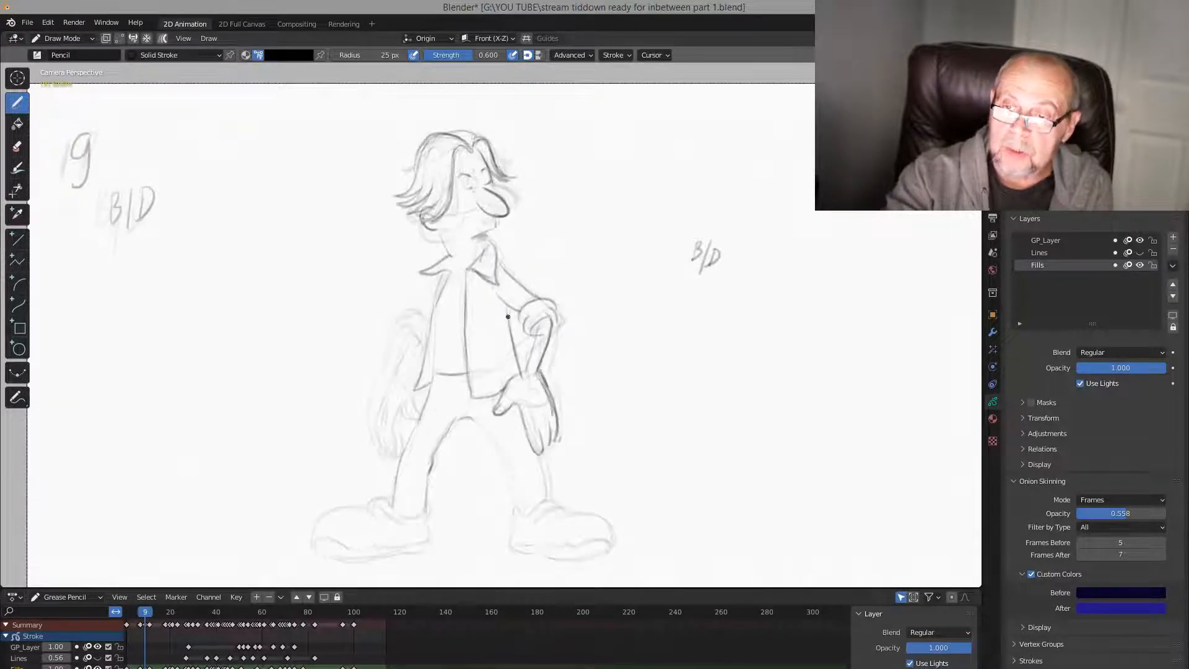
key(Up)
key(Down)
drag(441, 233, 454, 256)
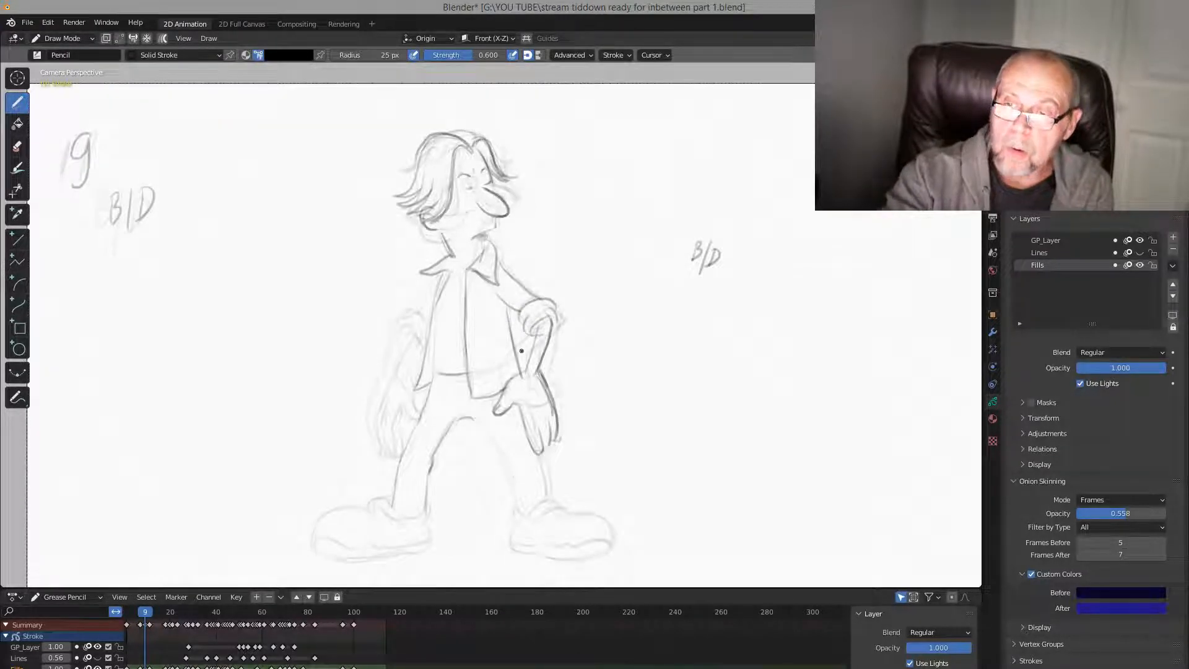
Flip between frame 9 and its neighbouring drawings, including frame 11, to compare the pose before drawing the left-side arm
key(Up)
key(Down)
key(Up)
key(Down)
key(Up)
key(Down)
key(Up)
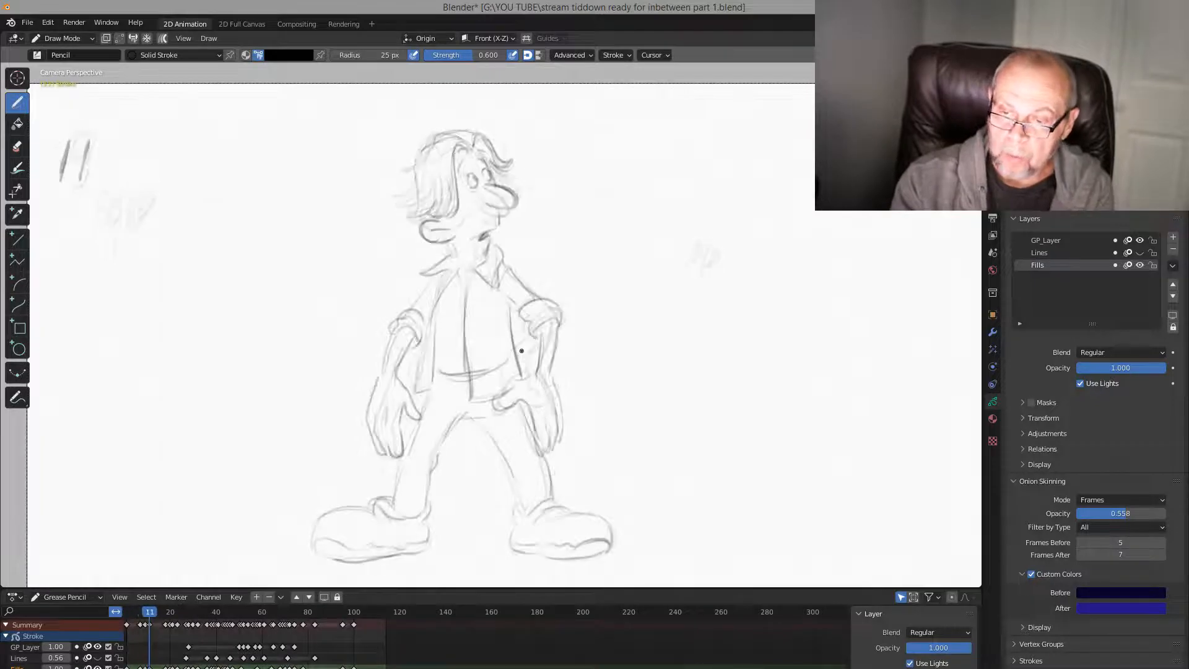
key(Down)
key(Down)
key(Up)
key(Up)
Draw the left-side sleeve from the shoulder to its rolled cuff on frame 9, using frame 11 for placement
key(Down)
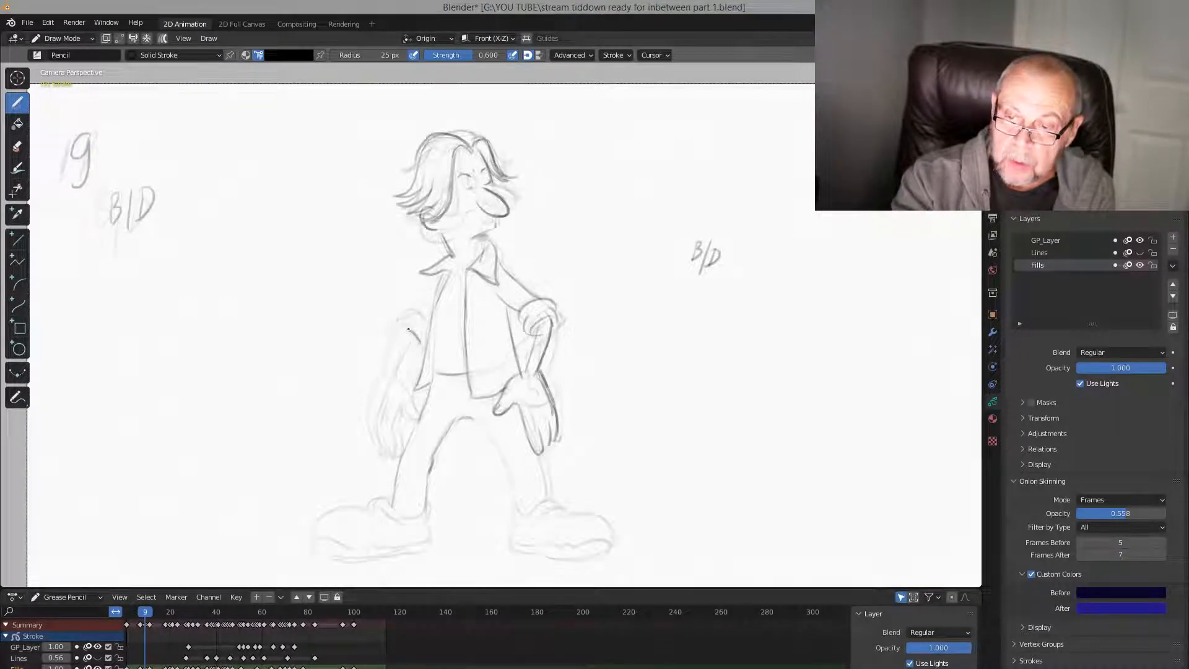
key(Down)
key(Up)
key(Up)
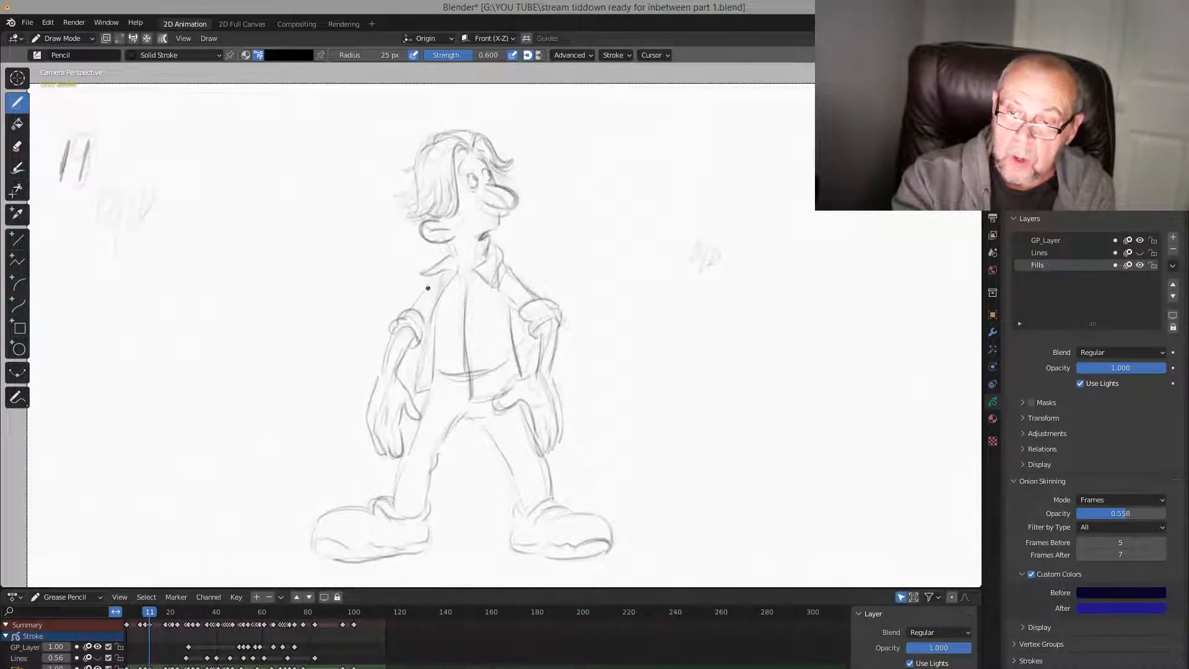
key(Down)
key(Up)
key(Down)
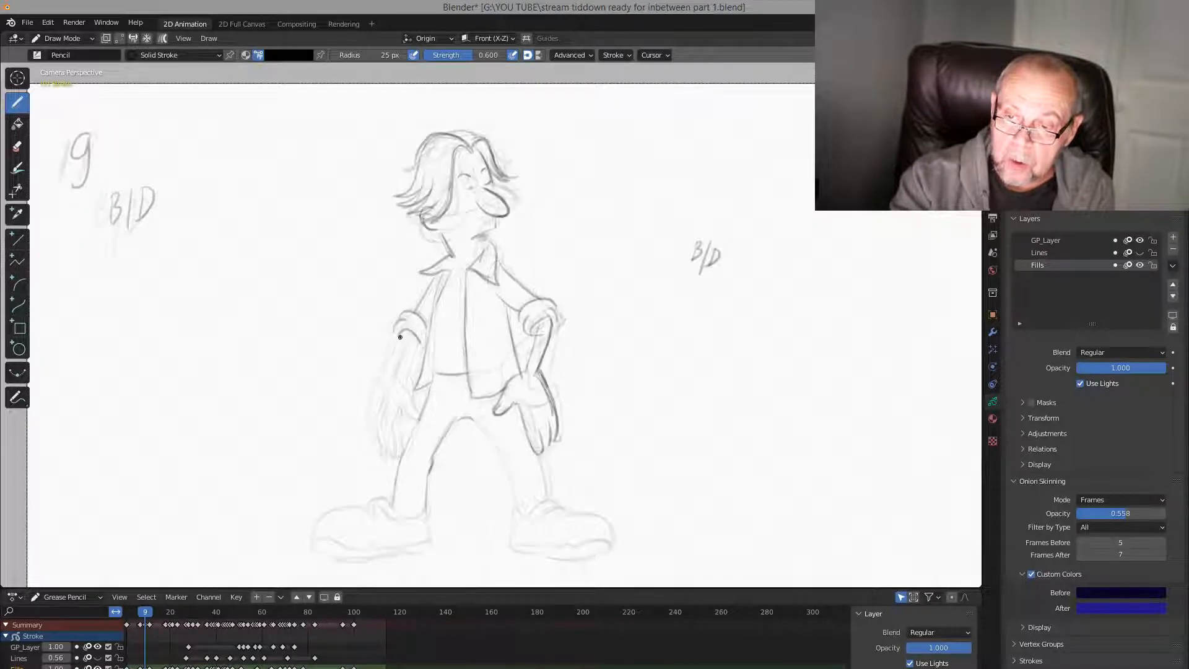
Complete the left-side cuff and draw the forearm and thumb below it on frame 9
key(Down)
key(Up)
key(Up)
key(Down)
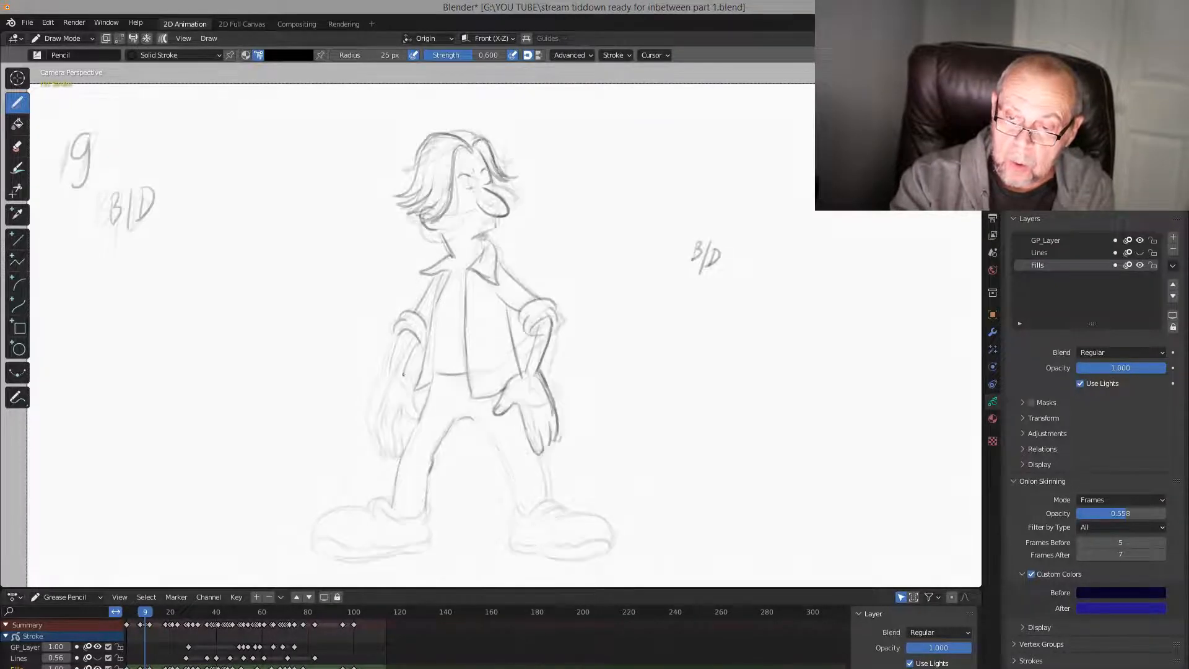
key(Down)
key(Up)
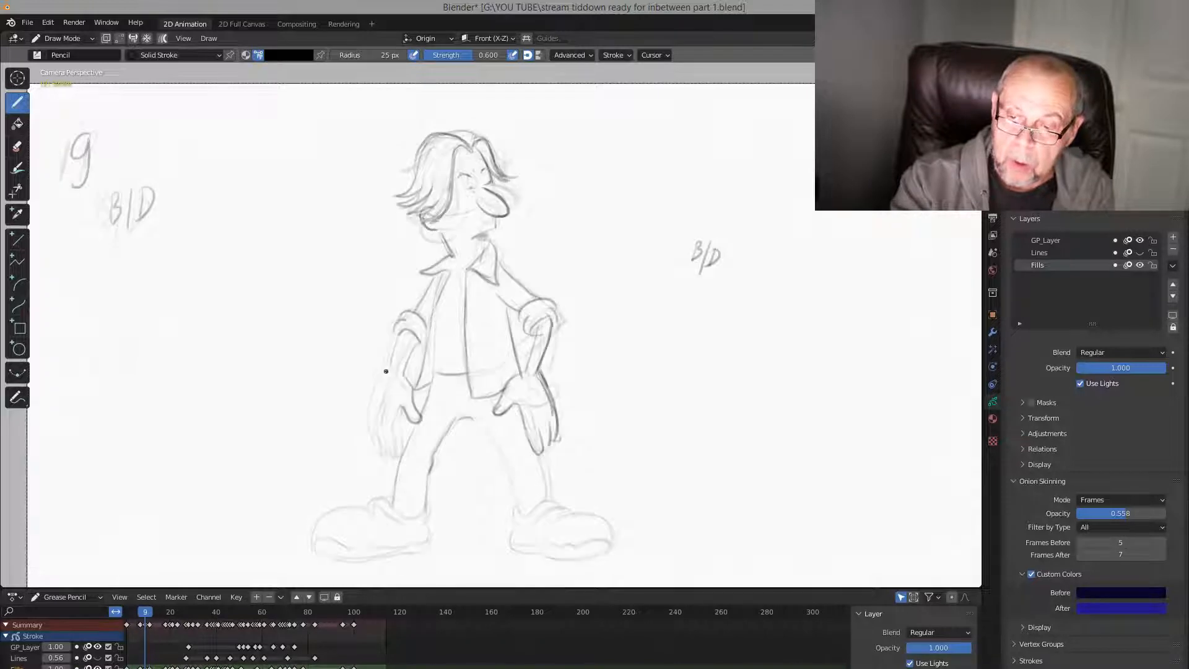
Draw the left-side hand's outer edge and fingers on frame 9
key(Down)
key(Up)
key(Up)
key(Down)
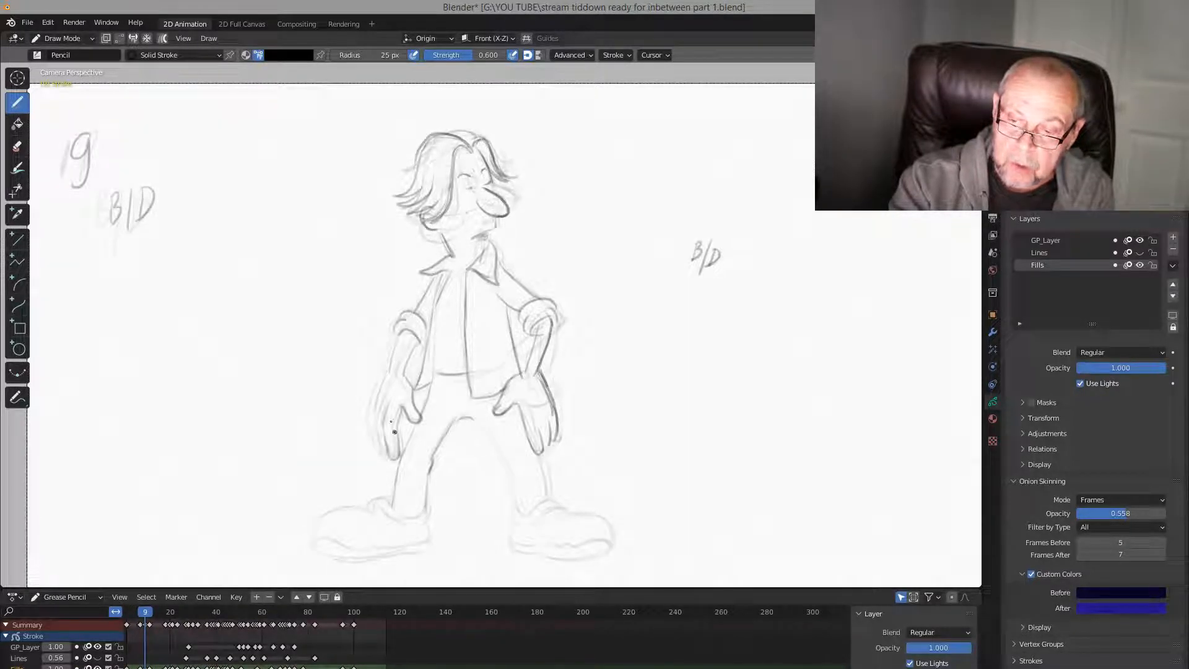
drag(373, 413, 382, 444)
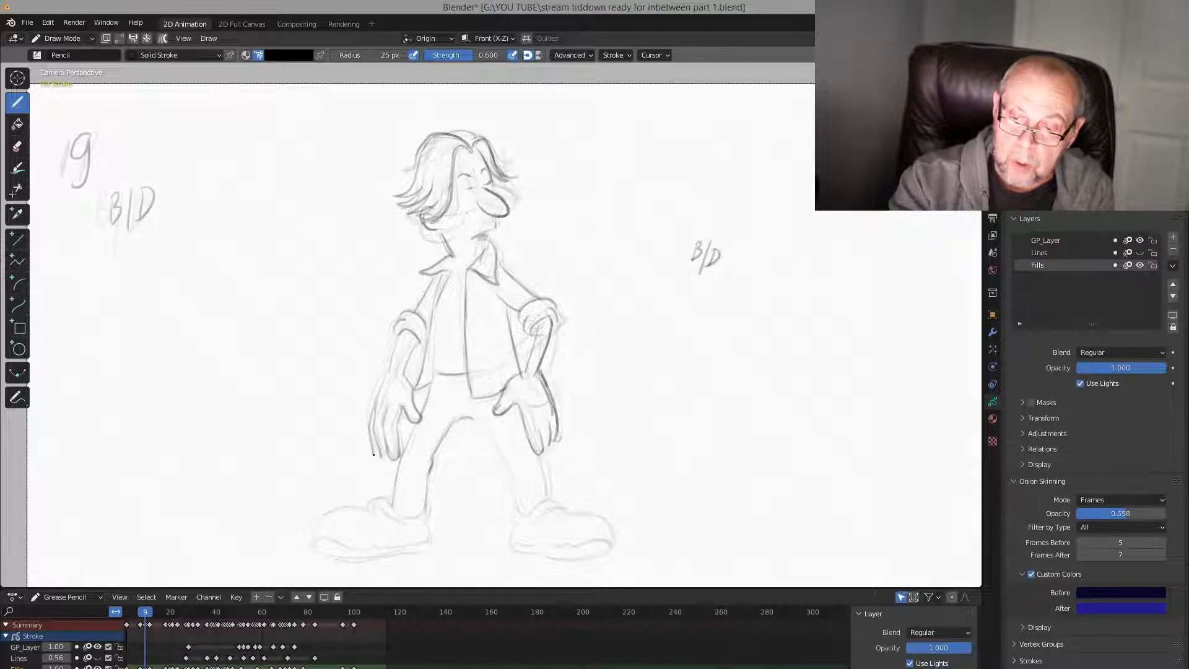
Flip back and forth between frame 9 and its neighbouring drawings to check the left-side arm and hand
key(Down)
key(Up)
key(Up)
key(Down)
key(Down)
key(Up)
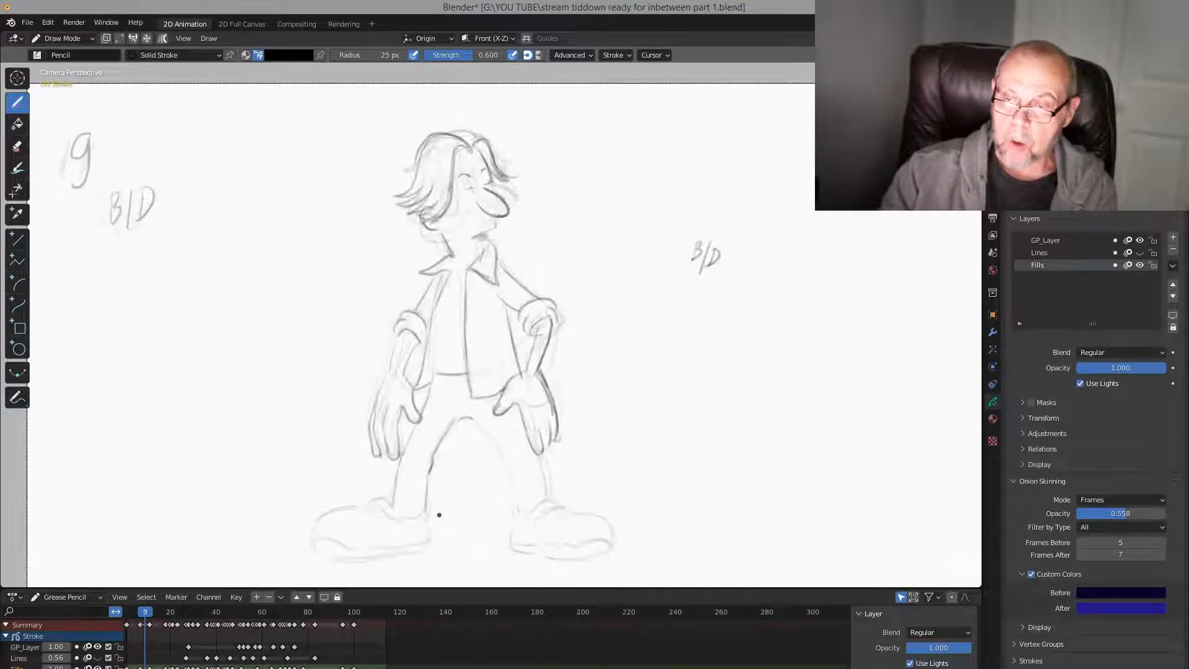
key(Up)
key(Down)
key(Down)
key(Down)
key(Up)
key(Up)
key(Up)
key(Down)
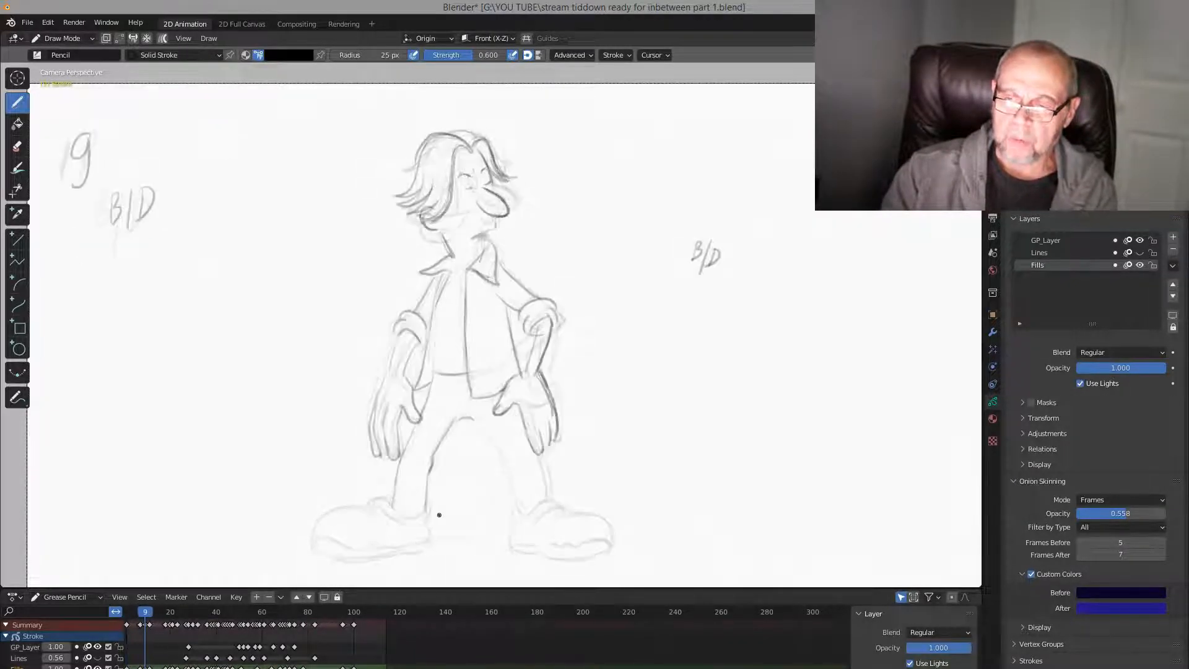
Draw the inner and outer lines of the right-side leg on frame 9, from the crotch and hand down to the ankle
key(Down)
key(Up)
key(Up)
key(Down)
mouse_move(474, 420)
mouse_down()
mouse_move(510, 467)
mouse_move(519, 511)
mouse_up()
key(Down)
key(Up)
drag(541, 465, 548, 503)
Strengthen the right-side forearm, hand edge and sleeve lines on frame 11 after comparing with frame 7
key(Down)
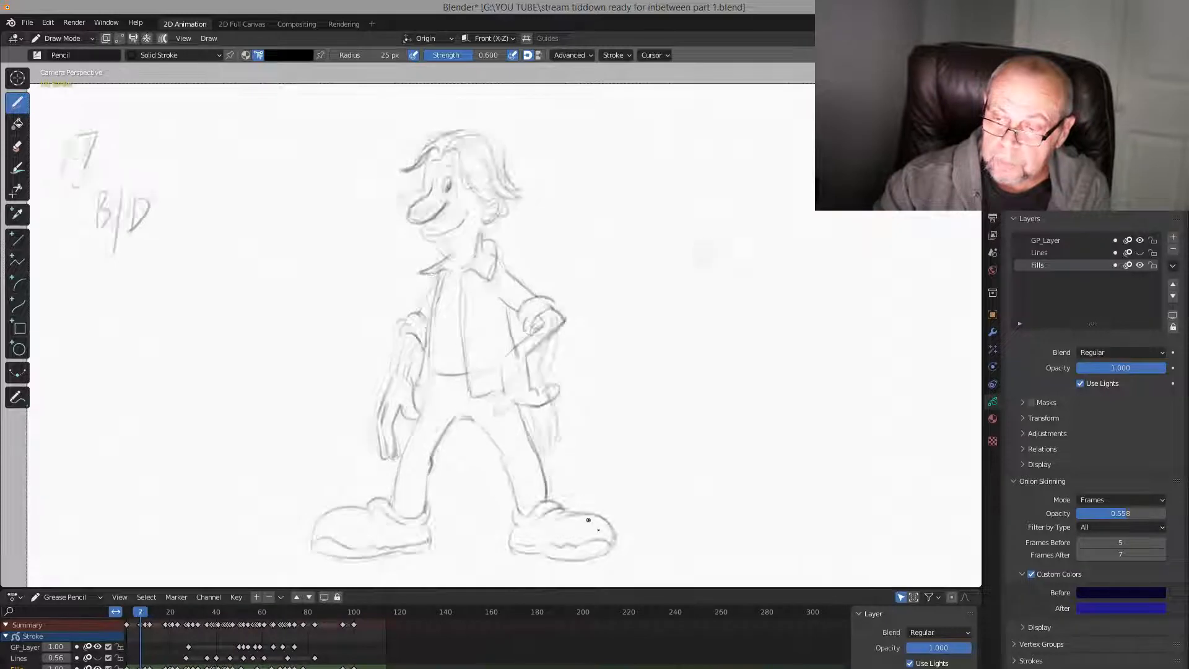
key(Up)
key(Up)
key(Down)
key(Up)
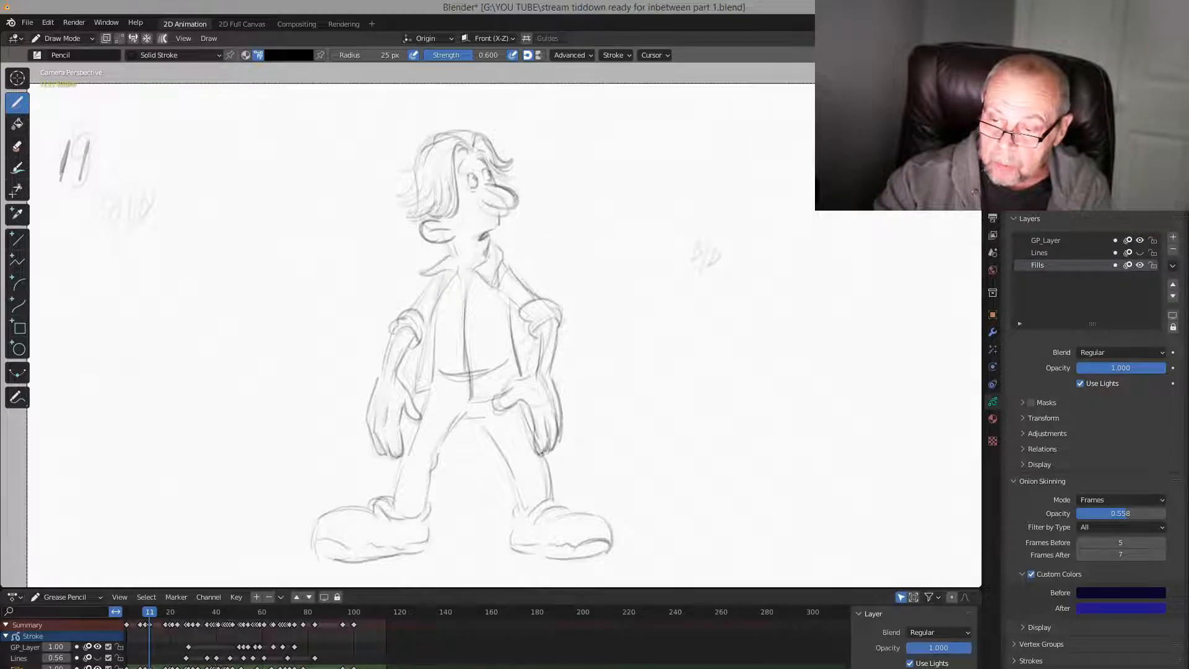
drag(550, 369, 551, 376)
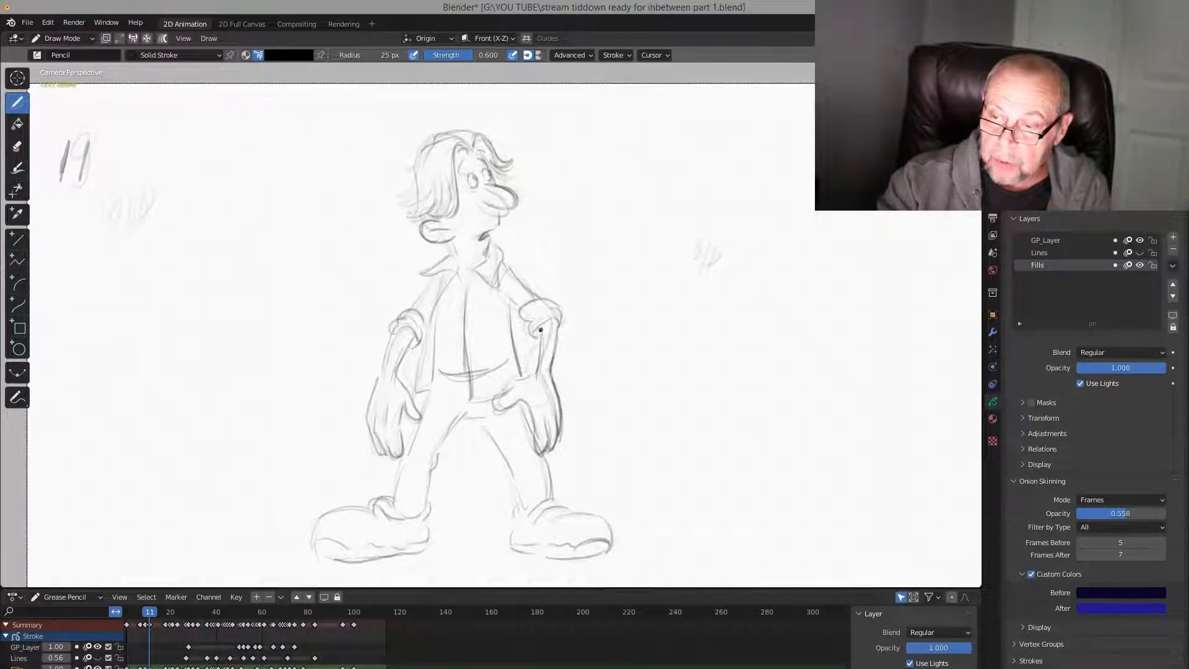
mouse_move(534, 335)
mouse_down()
mouse_move(560, 319)
mouse_move(522, 308)
mouse_move(528, 324)
mouse_move(532, 290)
mouse_up()
Reinforce the right-side leg's lower inner line down to the shoe on frame 9, flipping between neighbouring drawings
key(Down)
key(Up)
key(Up)
key(Down)
key(Up)
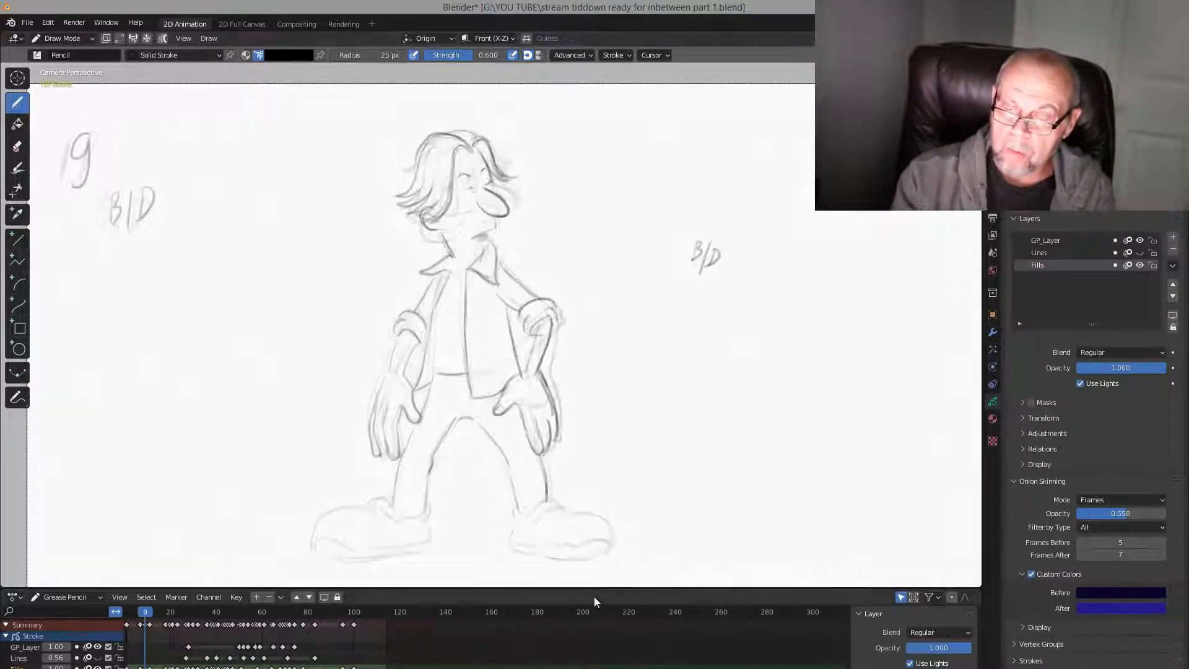
key(Down)
key(Down)
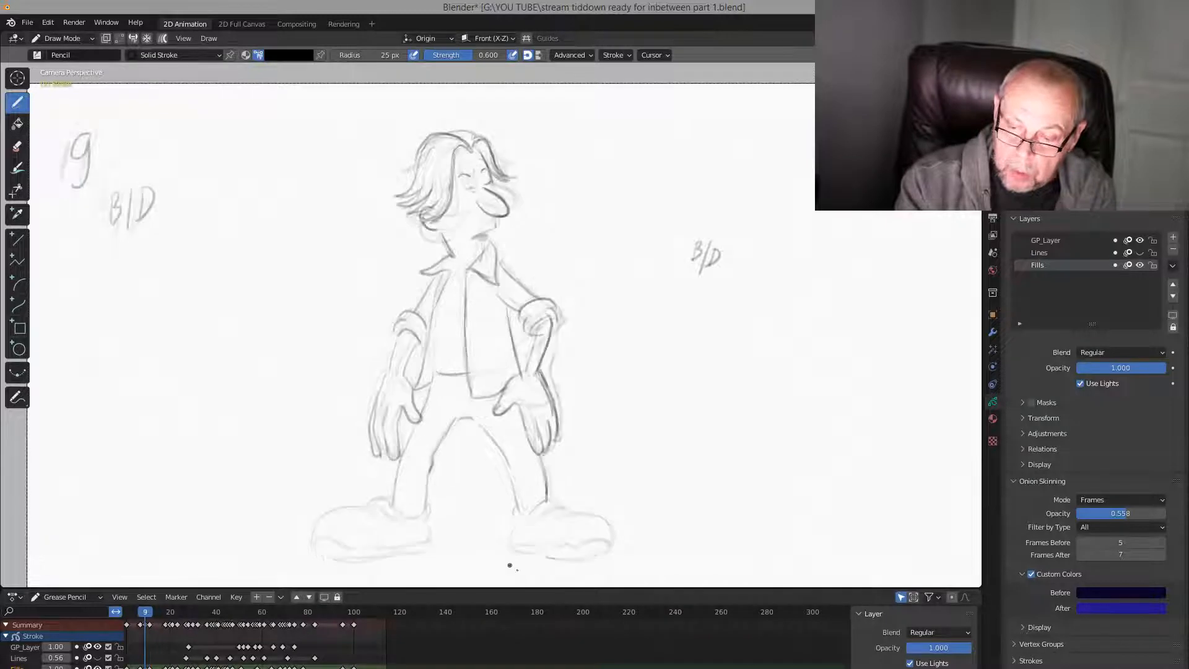
key(Up)
key(Down)
key(Up)
key(Down)
key(Up)
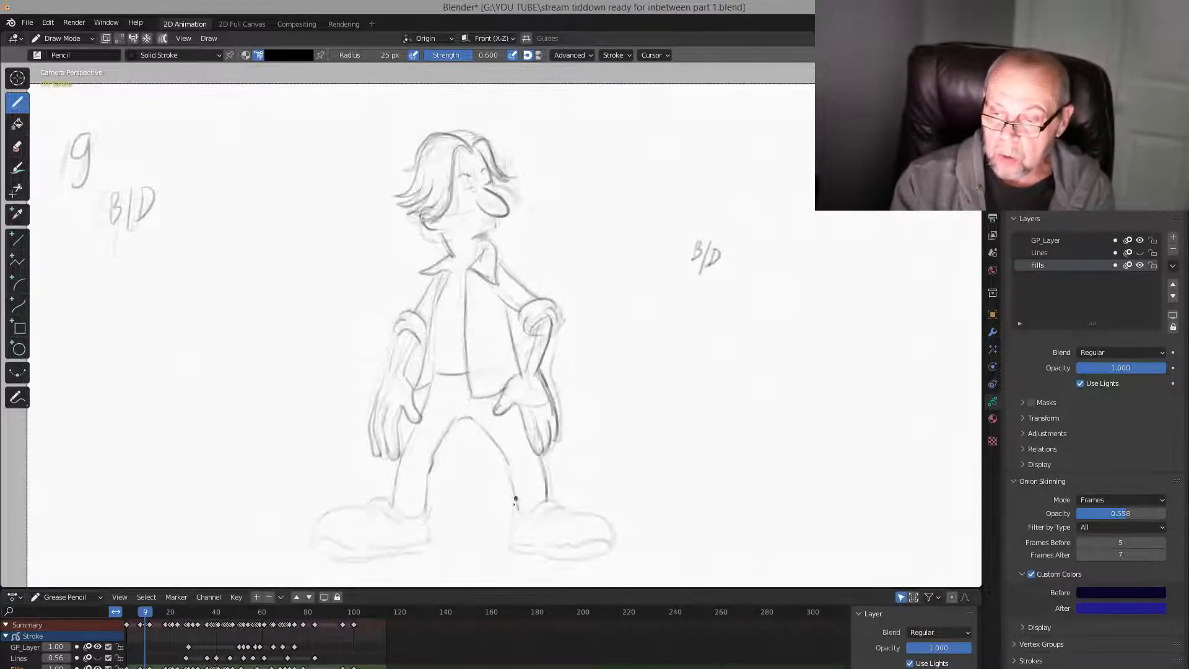
Draw the right-side shoe's ankle opening and tongue on frame 9, checking frame 11
key(Up)
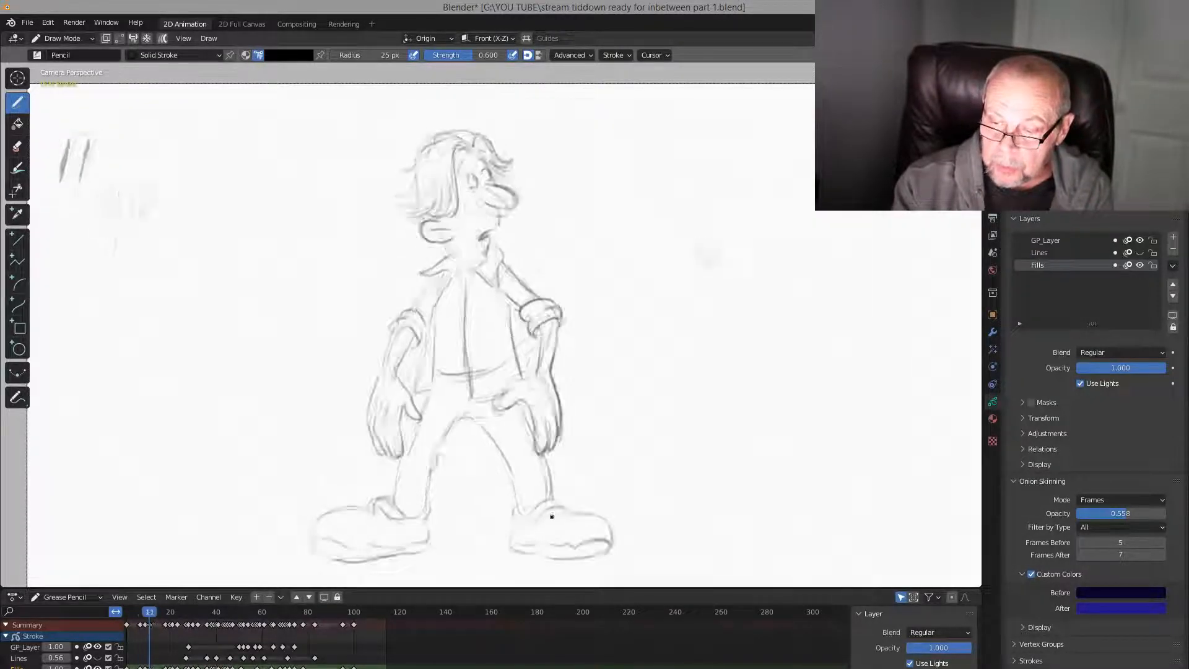
key(Down)
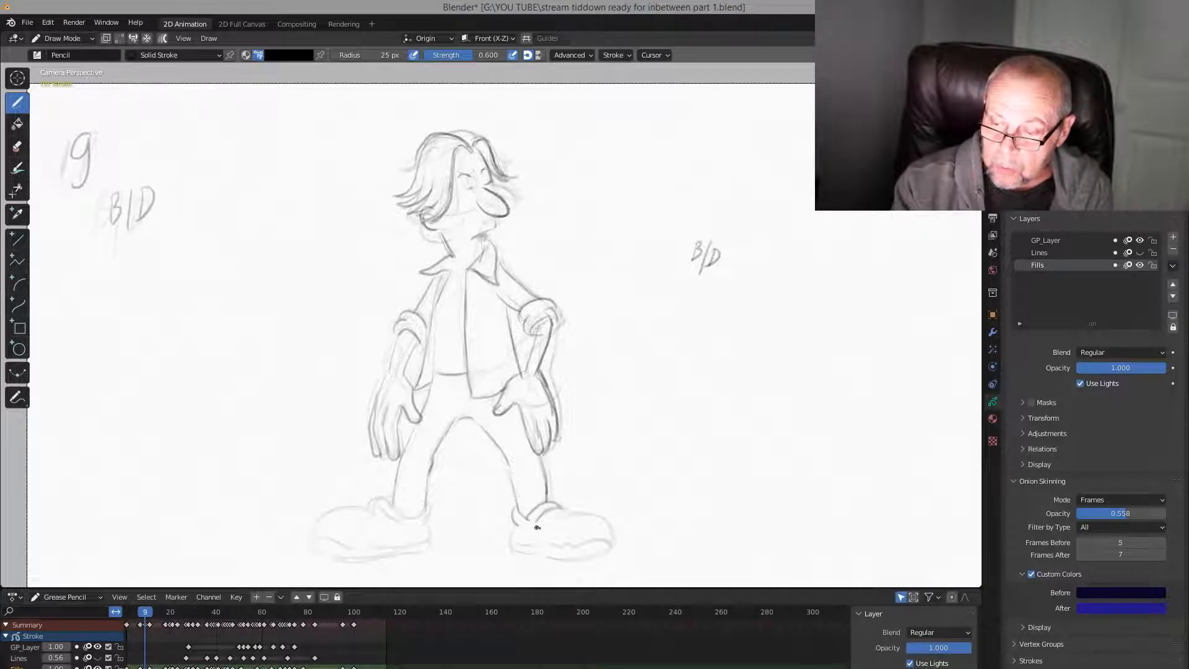
key(Up)
key(Down)
key(Up)
key(Down)
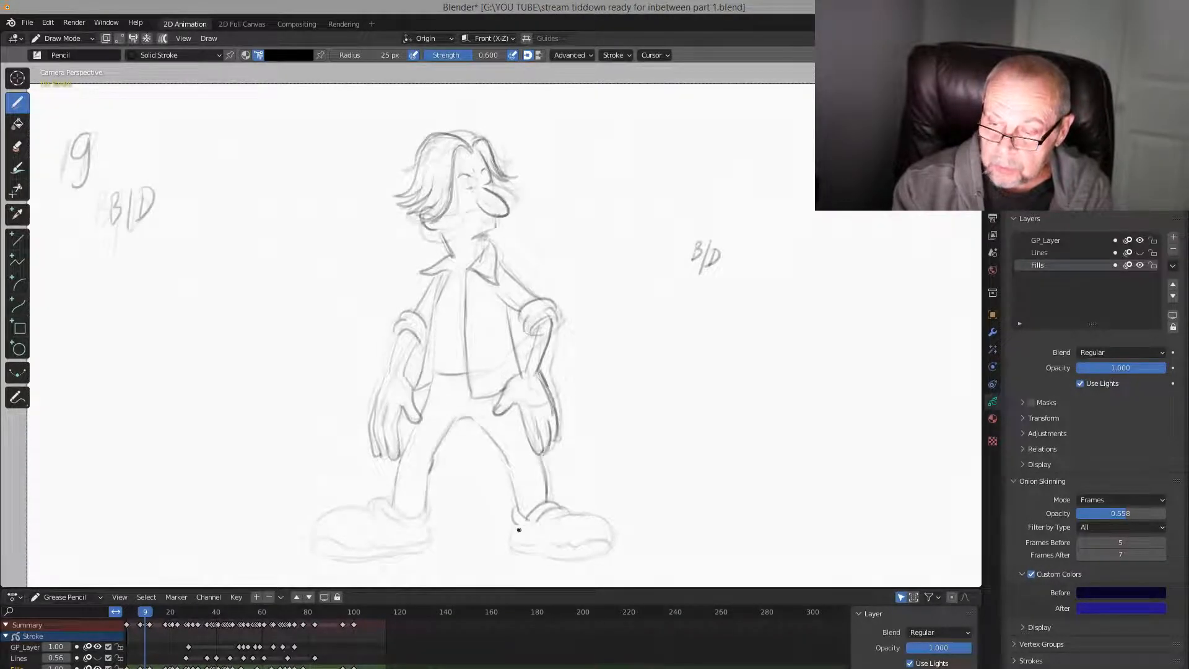
Draw the right-side shoe's heel, wavy sole line and rounded toe on frame 9
drag(509, 540, 533, 554)
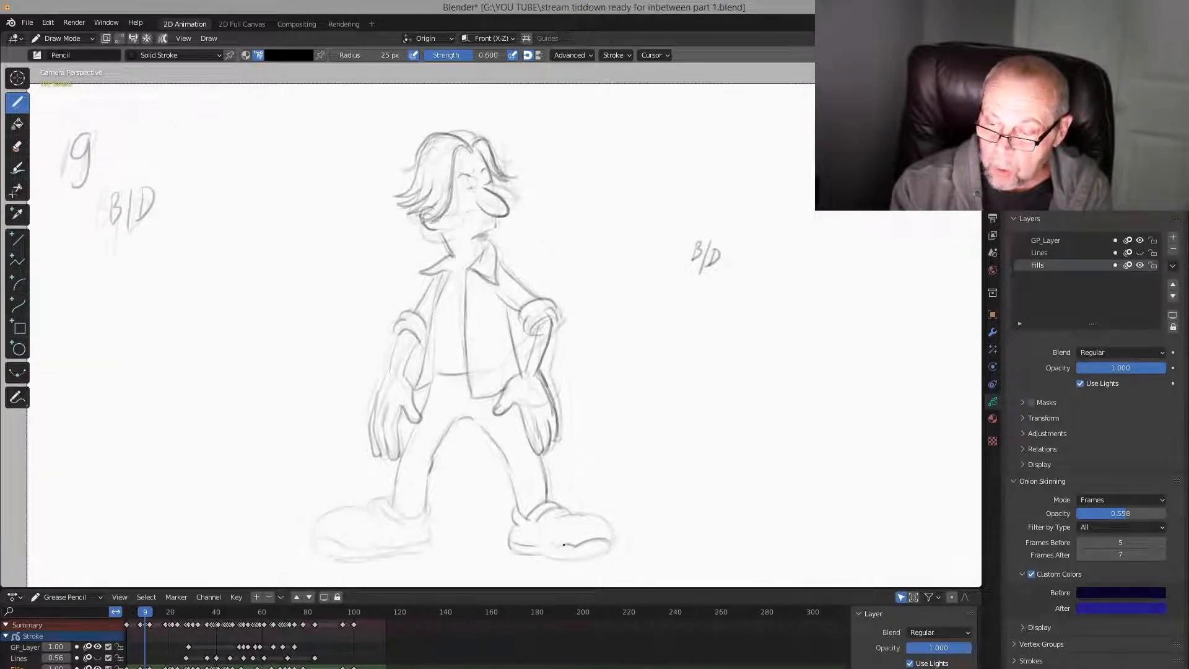
mouse_move(548, 544)
mouse_down()
mouse_move(536, 547)
mouse_move(591, 556)
mouse_move(612, 546)
mouse_up()
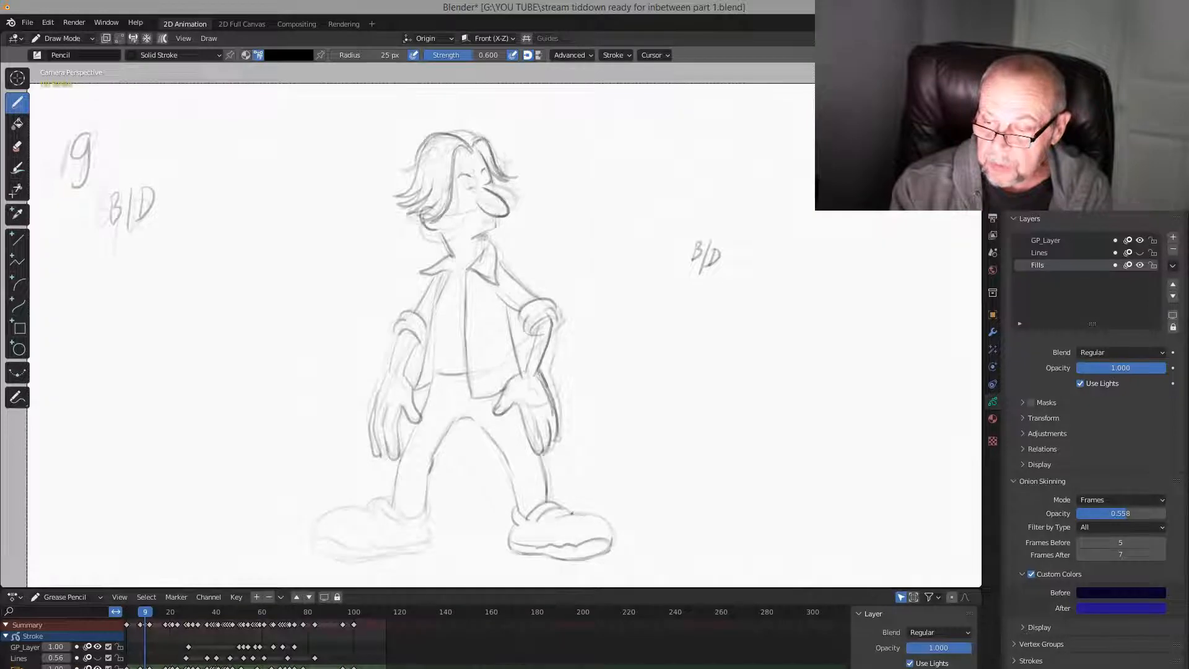
mouse_move(572, 513)
mouse_down()
mouse_move(614, 534)
mouse_move(612, 555)
mouse_up()
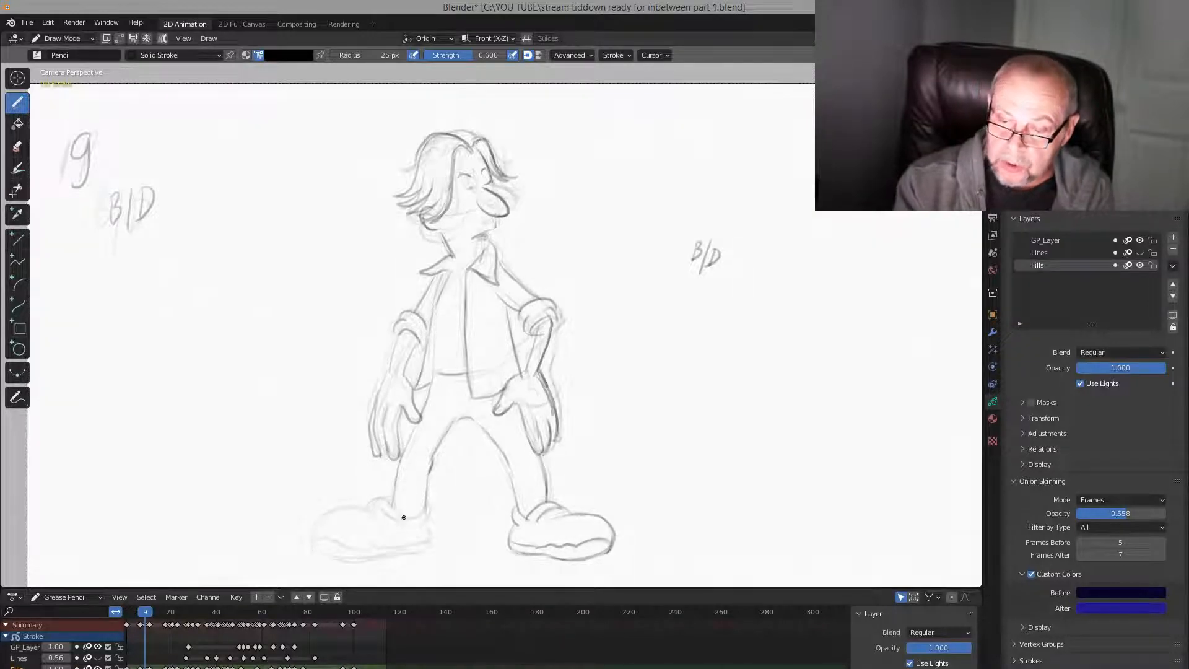
Draw the left-side shoe's ankle opening and heel on frame 9
mouse_move(375, 505)
mouse_down()
mouse_move(424, 520)
mouse_move(426, 550)
mouse_up()
key(Down)
key(Up)
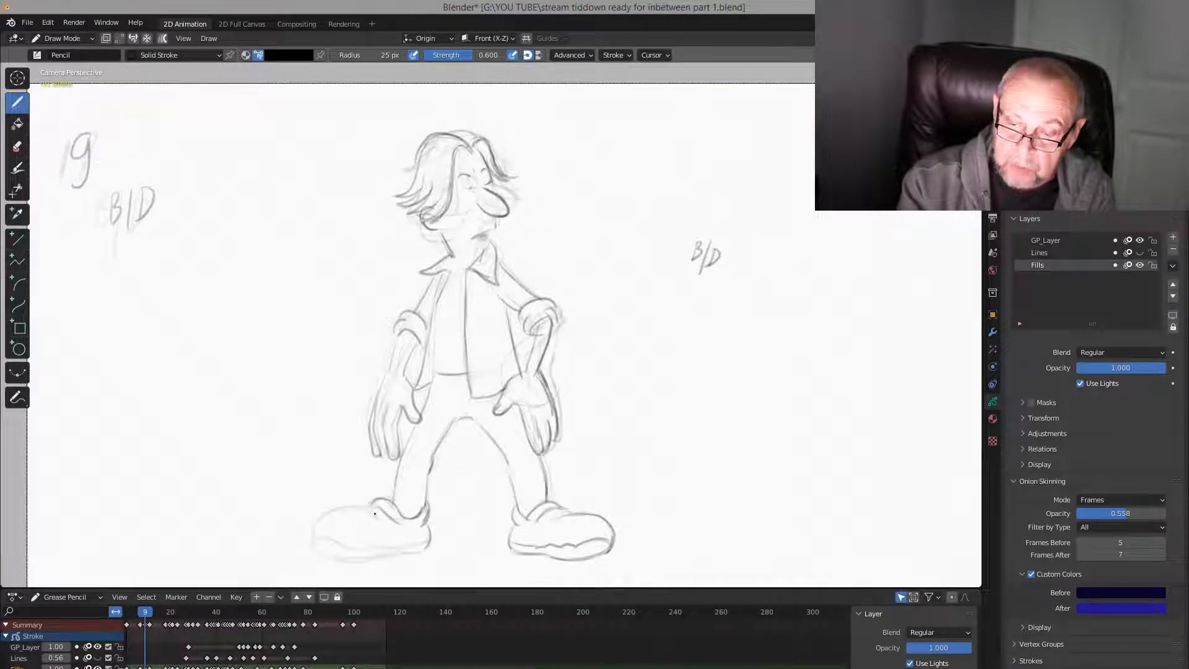
Draw the left-side shoe's rounded toe and complete its sole on frame 9
mouse_move(375, 513)
mouse_down()
mouse_move(353, 505)
mouse_move(316, 527)
mouse_move(335, 545)
mouse_move(313, 544)
mouse_move(388, 548)
mouse_up()
key(Down)
key(Up)
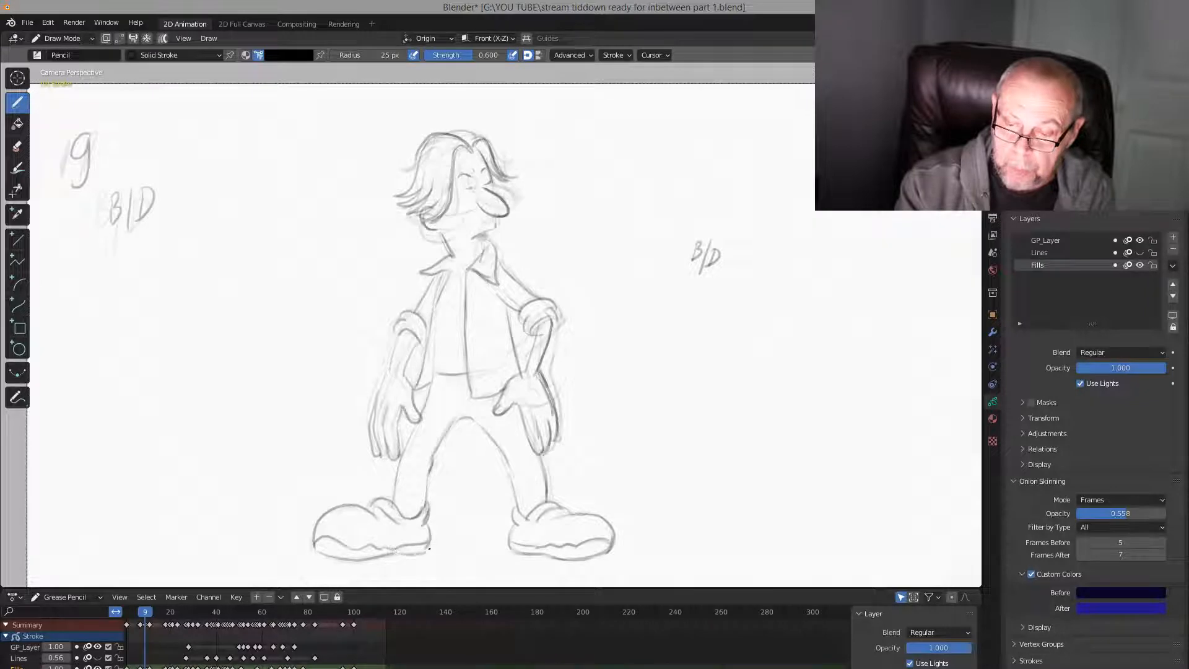
key(Down)
key(Up)
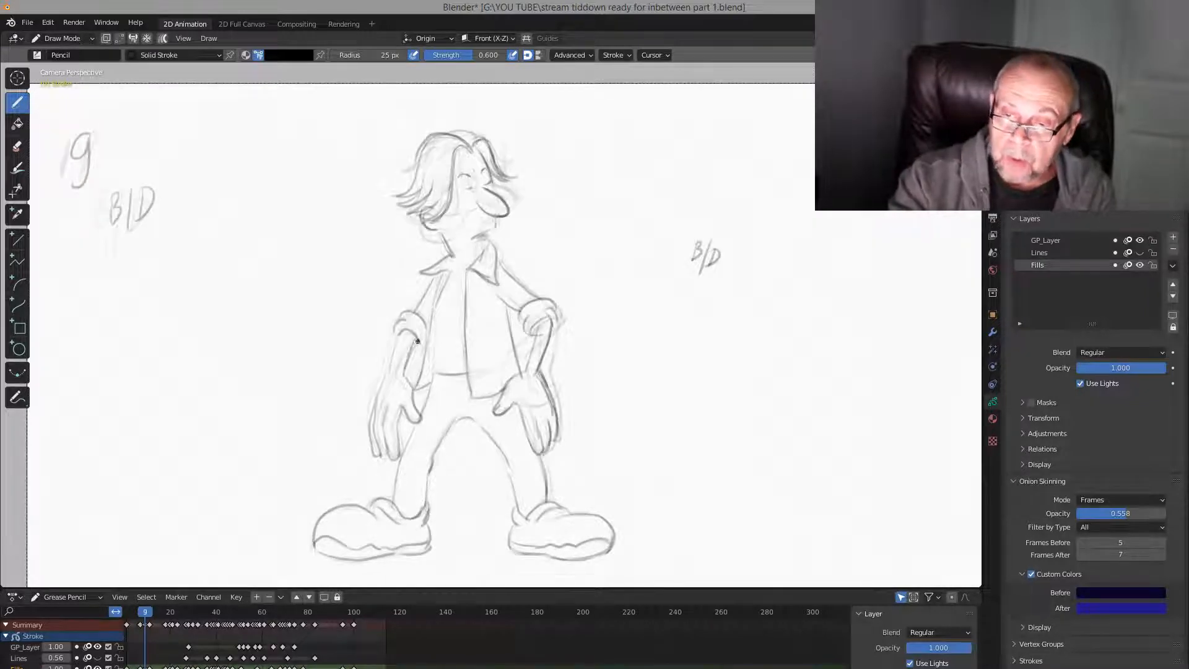
Flip repeatedly through the drawings from frame 1 to frame 7 and beyond to review the head turn and arm movement
key(Down)
key(Down)
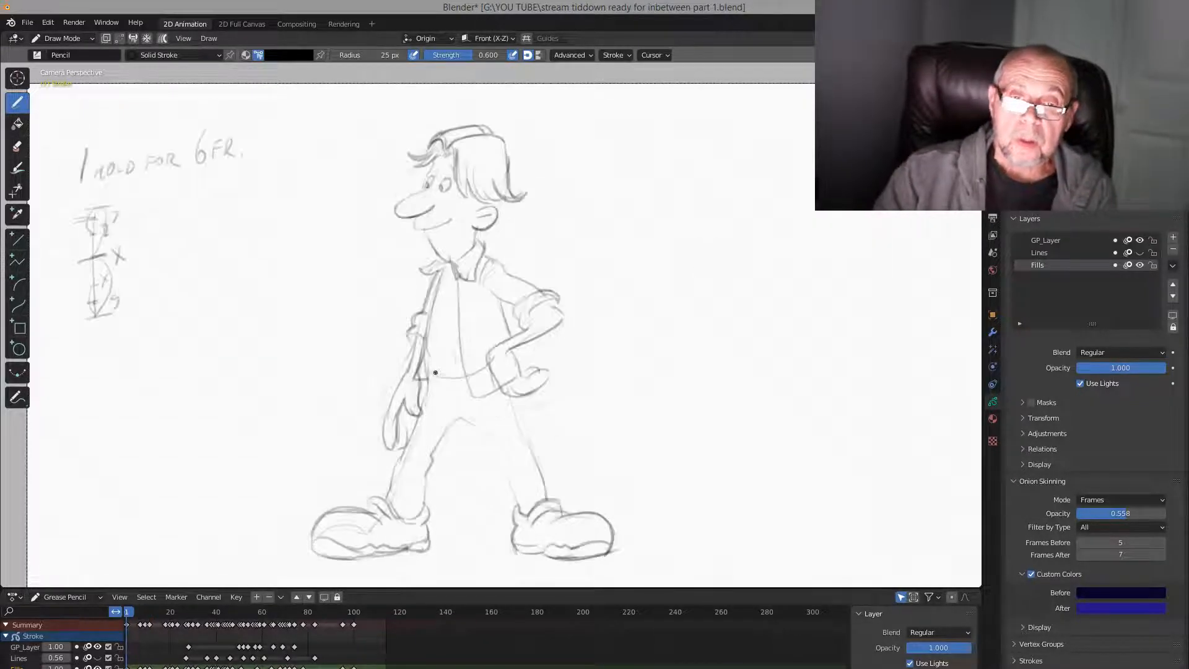
key(Up)
key(Down)
key(Up)
key(Up)
key(Down)
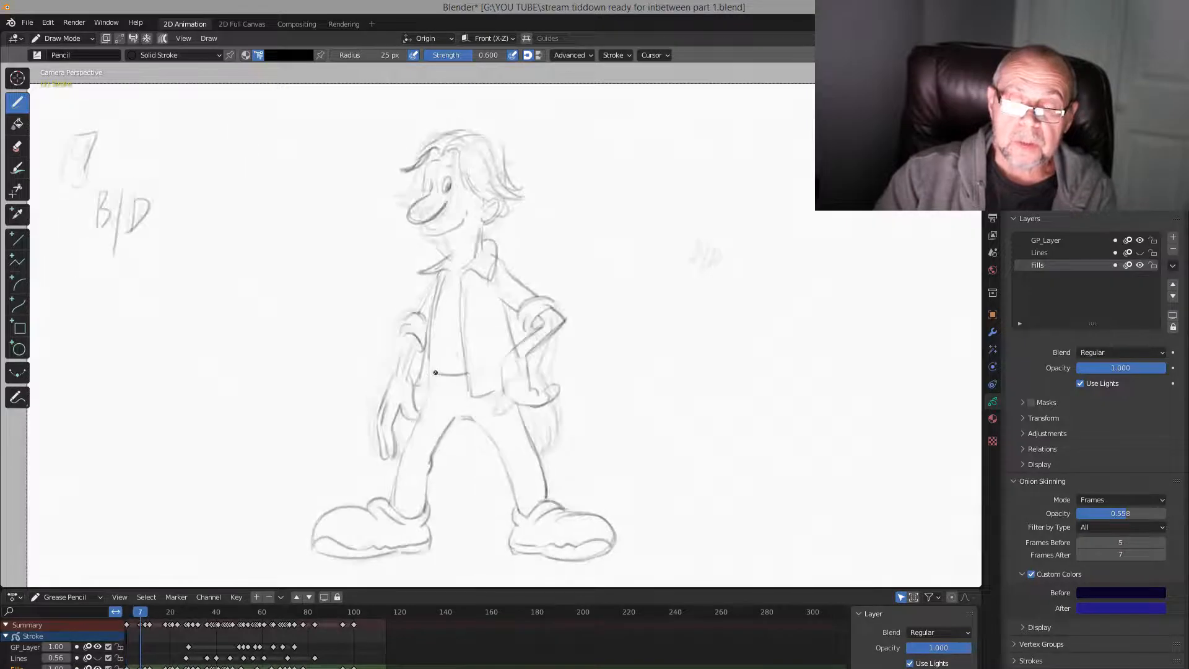
key(Up)
key(Down)
key(Down)
key(Up)
key(Down)
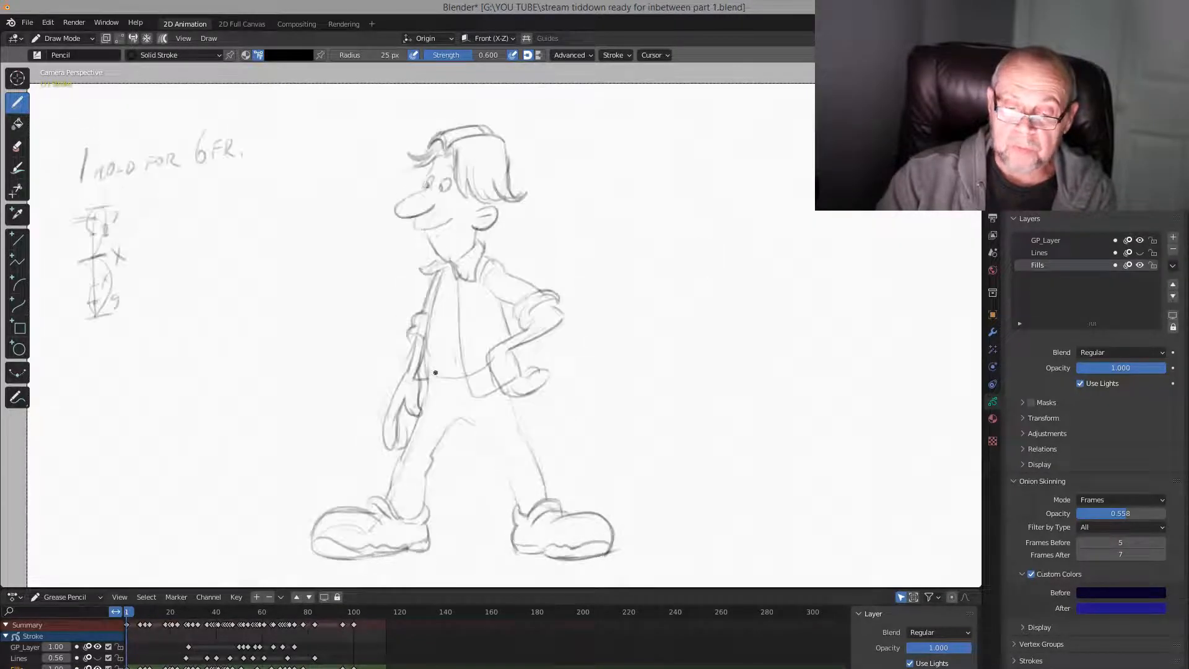
key(Up)
key(Up)
key(Down)
key(Down)
key(Up)
key(Down)
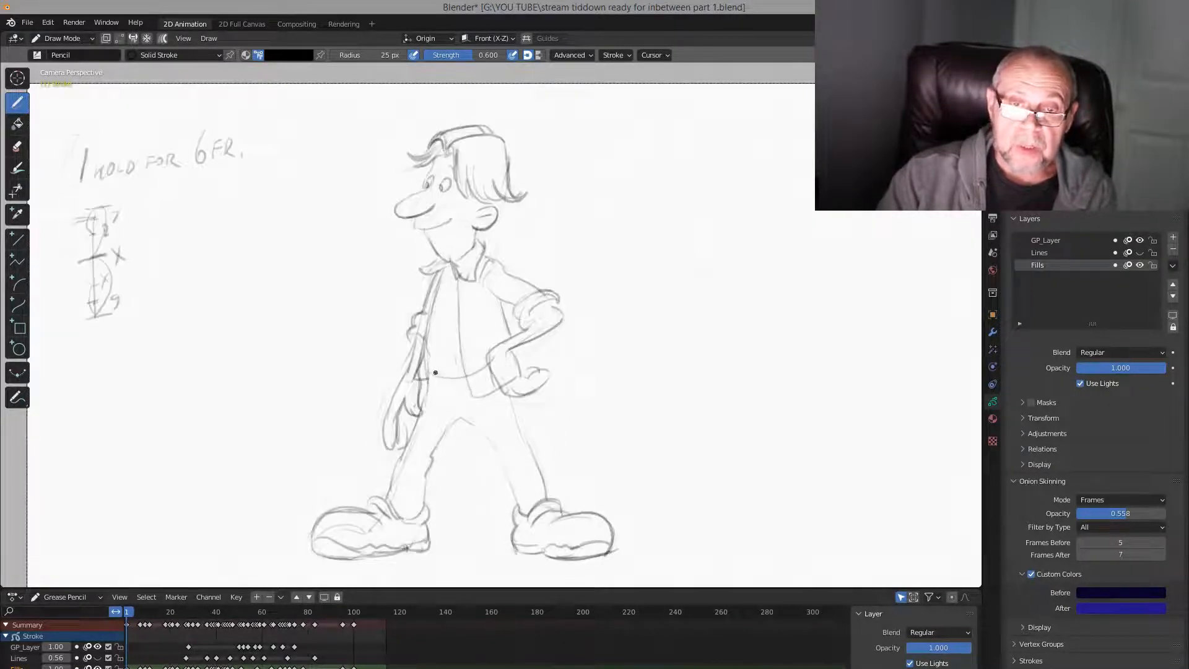
key(Up)
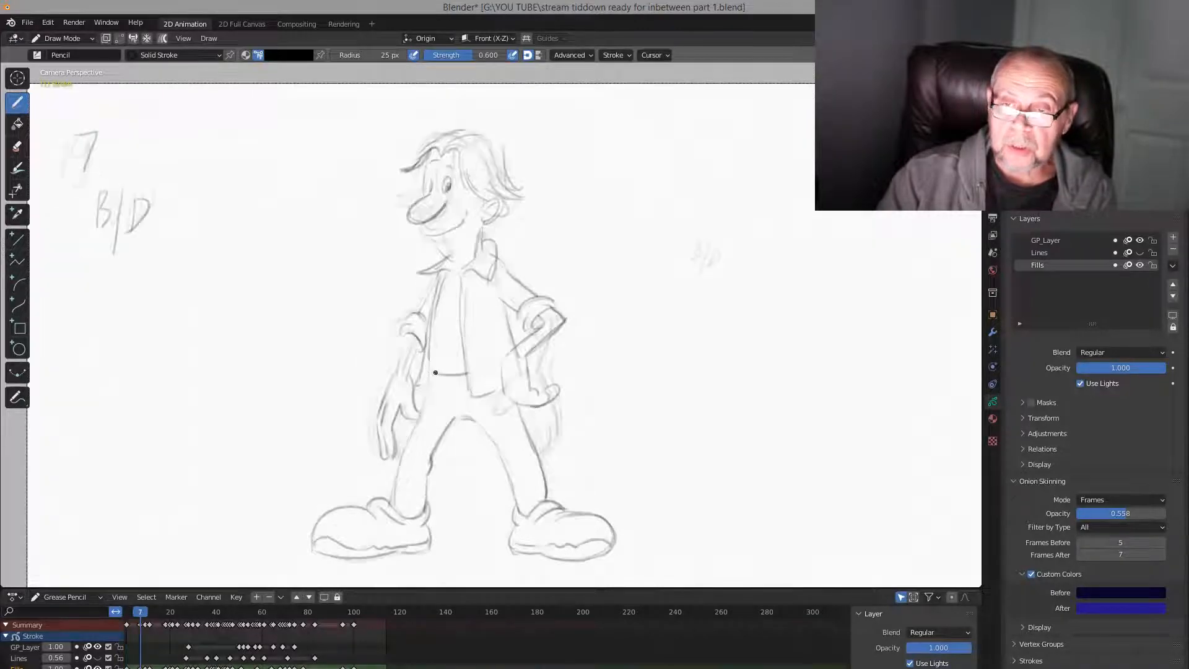
key(Down)
key(Up)
key(Down)
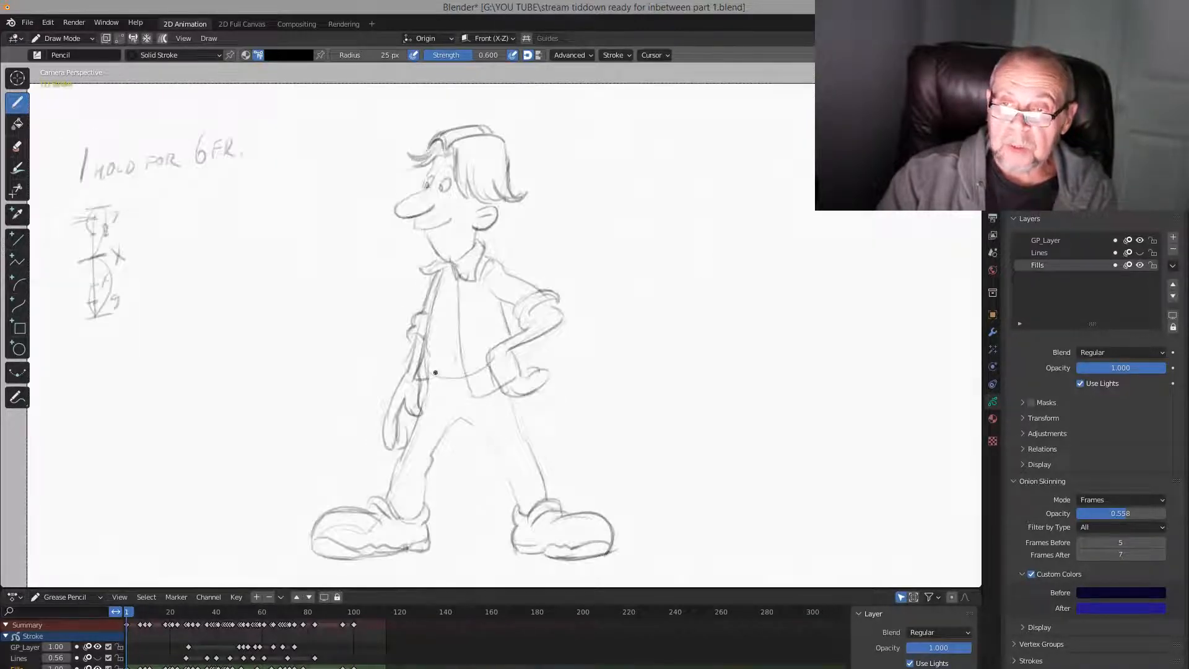
key(Up)
key(Up)
key(Down)
key(Up)
key(Down)
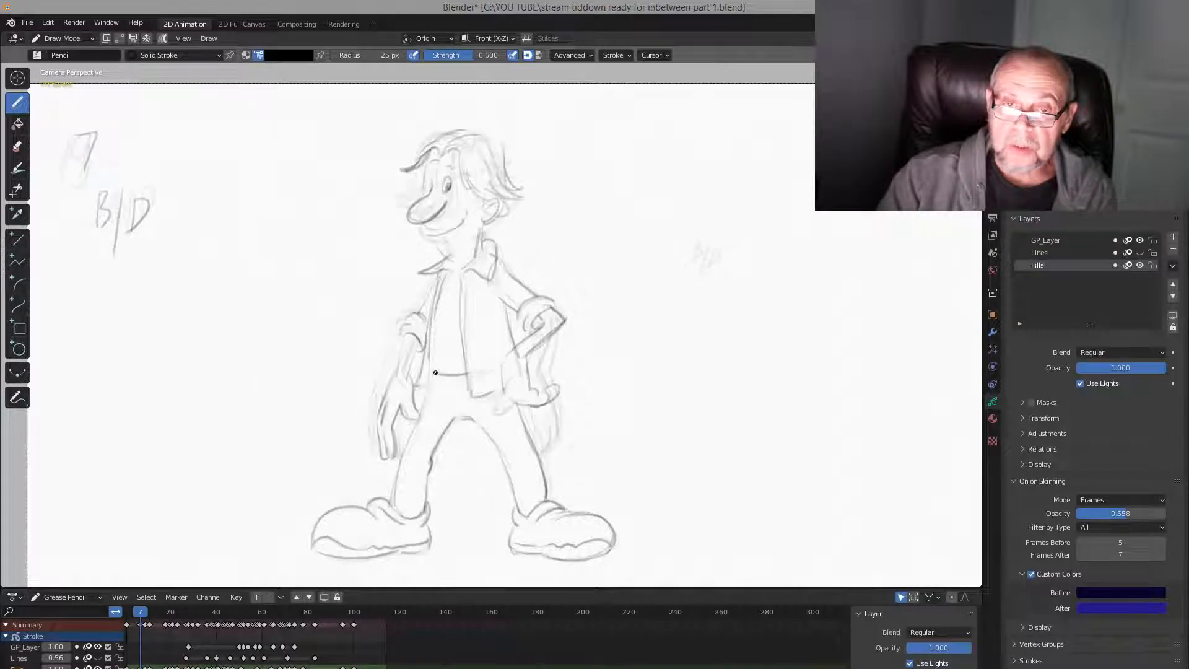
Flip back and forth between the frame 7 breakdown and its neighbouring drawings to check the motion
key(Up)
key(Down)
key(Up)
key(Down)
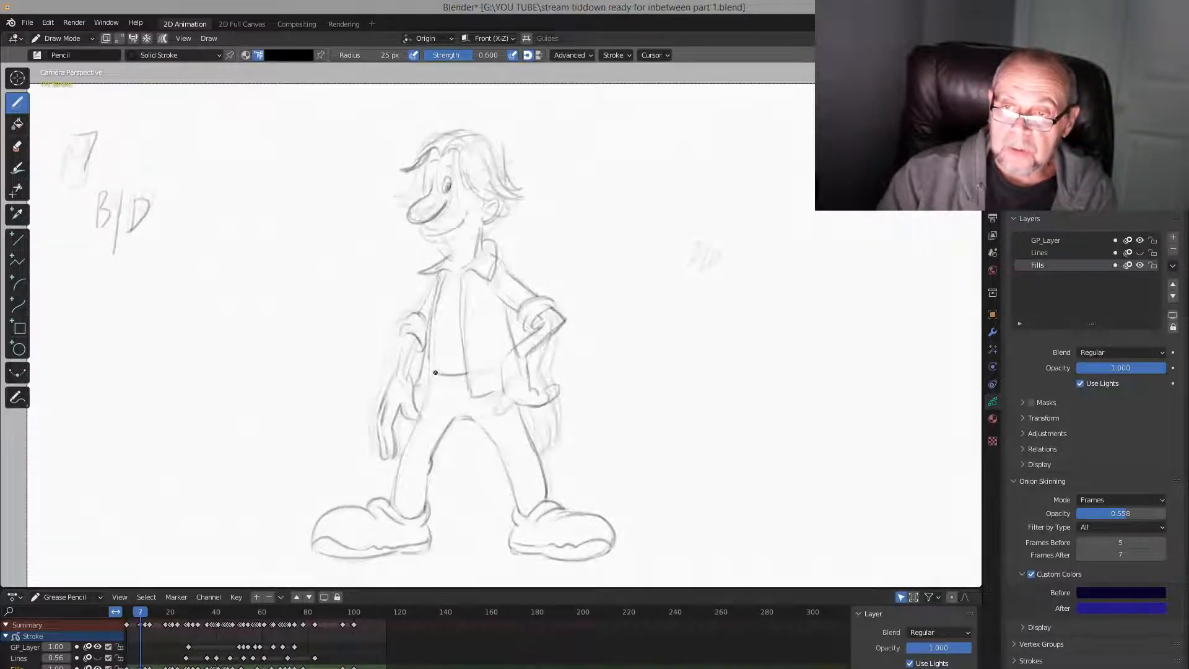
key(Up)
key(Down)
key(Up)
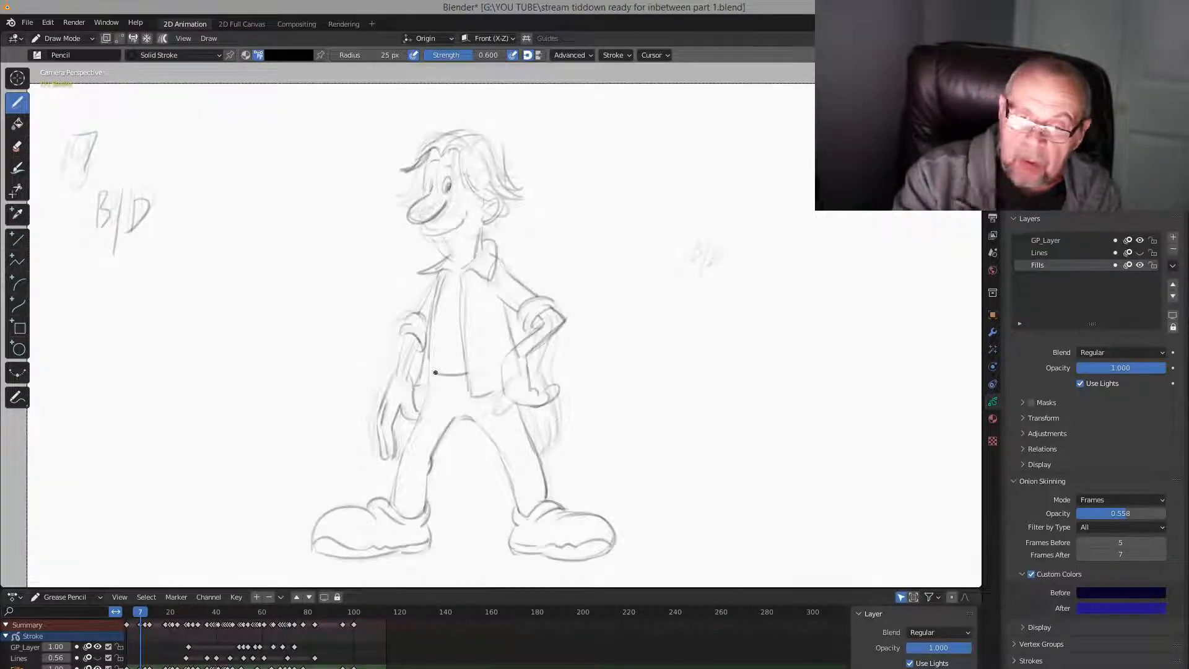
key(Down)
key(Up)
key(Down)
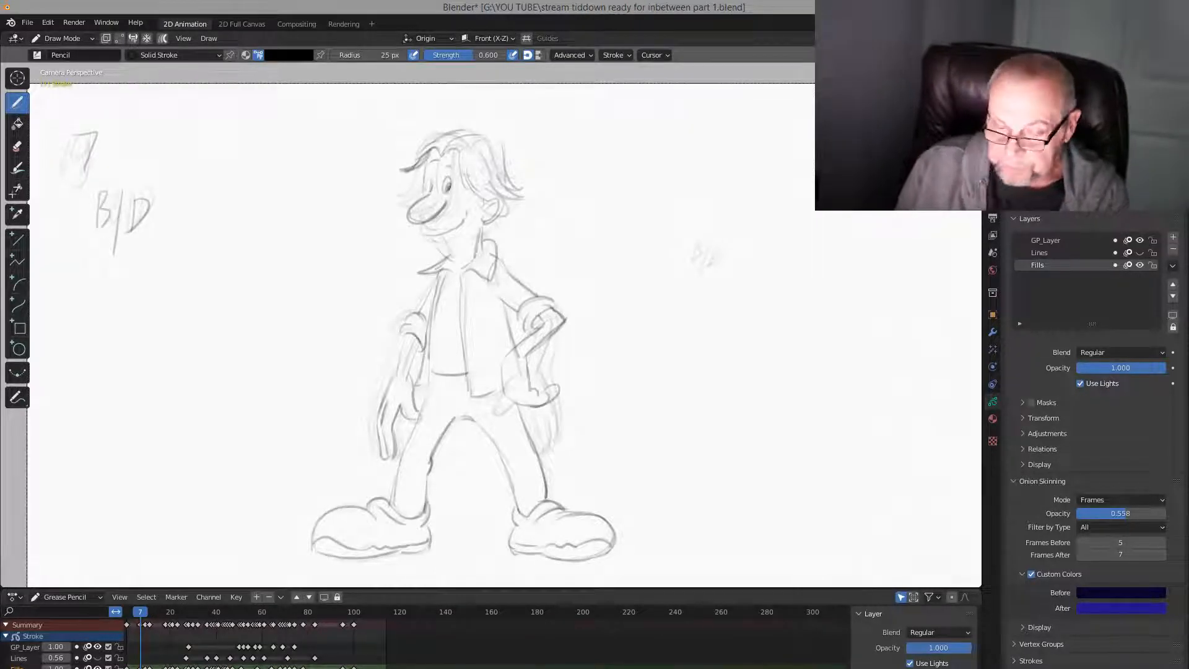
Move the playhead to frame 8, the inbetween position between the drawings on frames 7 and 9
scroll(345, 648, down, 3)
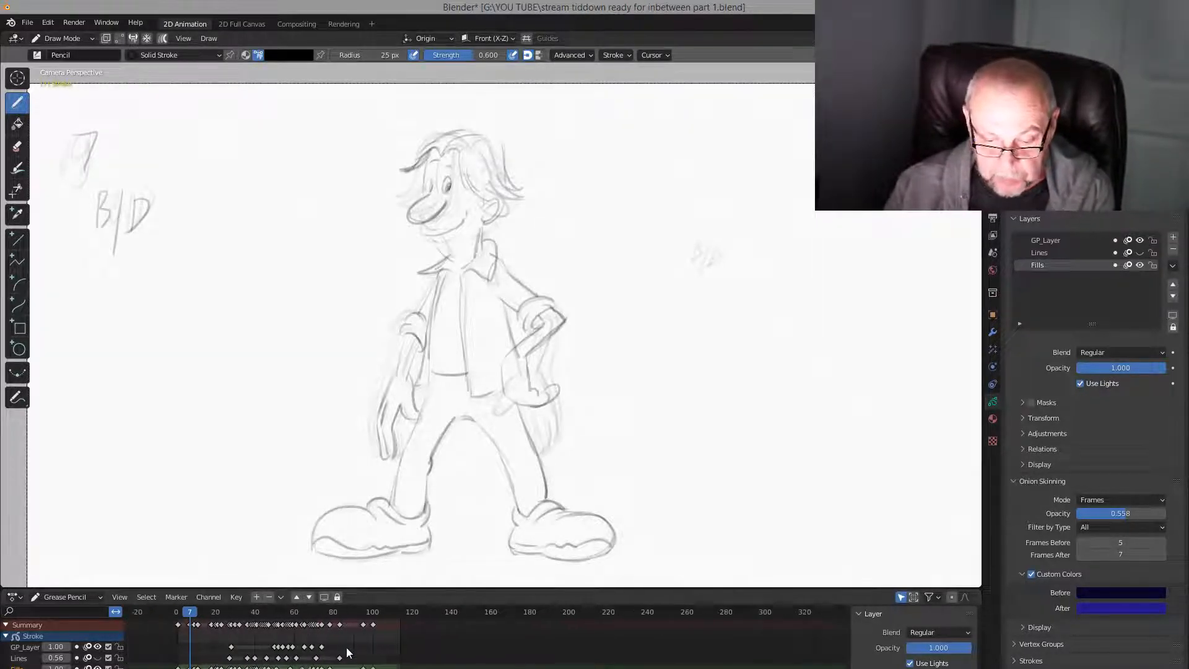
scroll(345, 648, up, 6)
scroll(346, 648, up, 2)
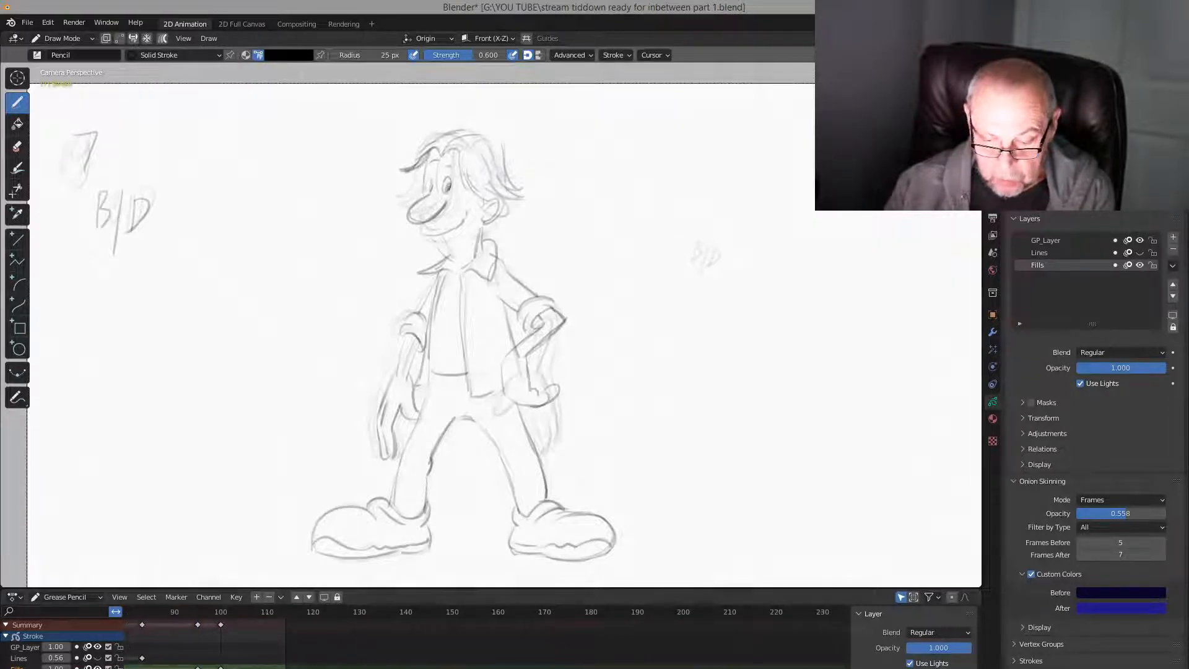
middle_drag(346, 648, 887, 647)
click(332, 615)
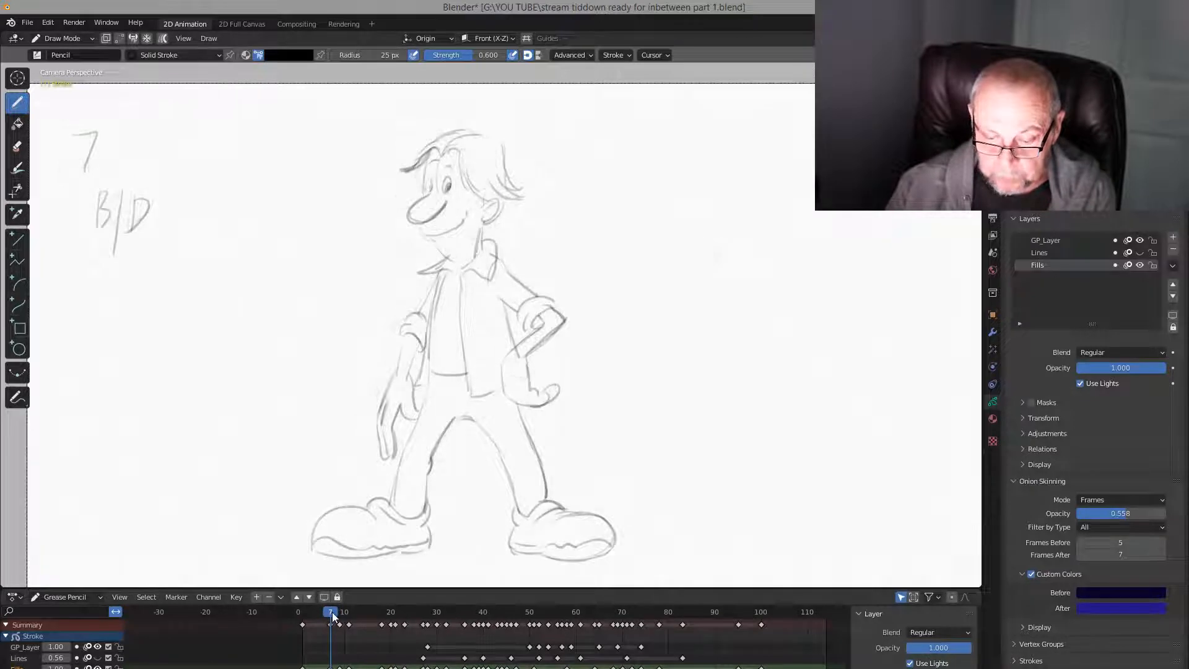
drag(332, 615, 335, 615)
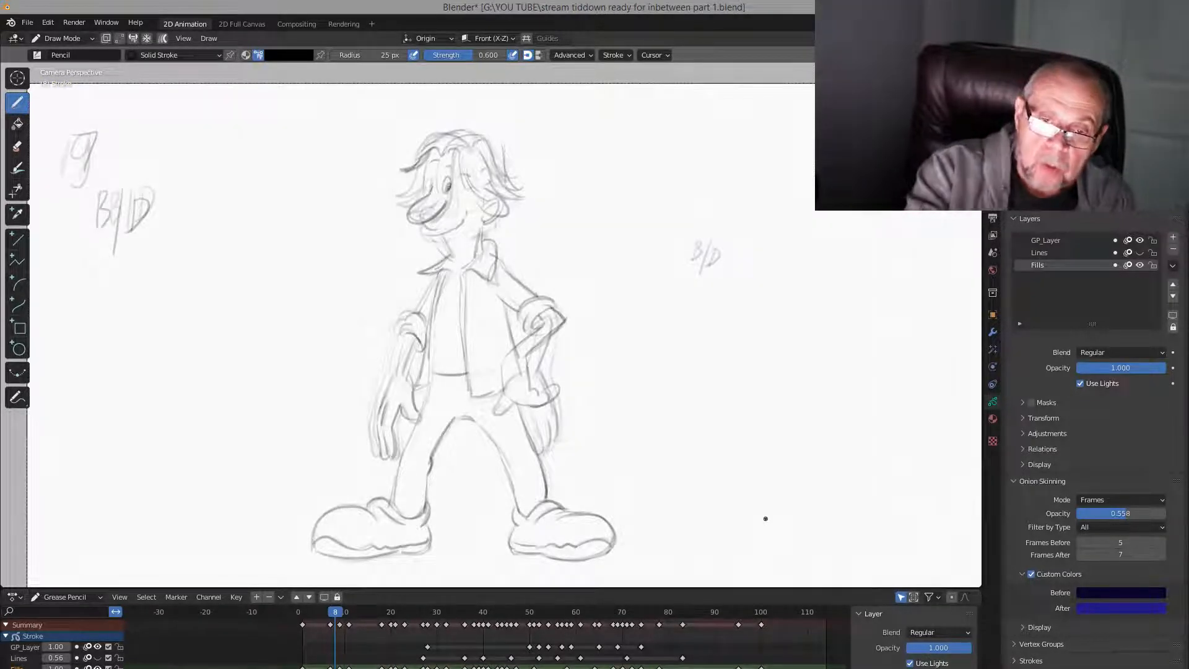
click(826, 317)
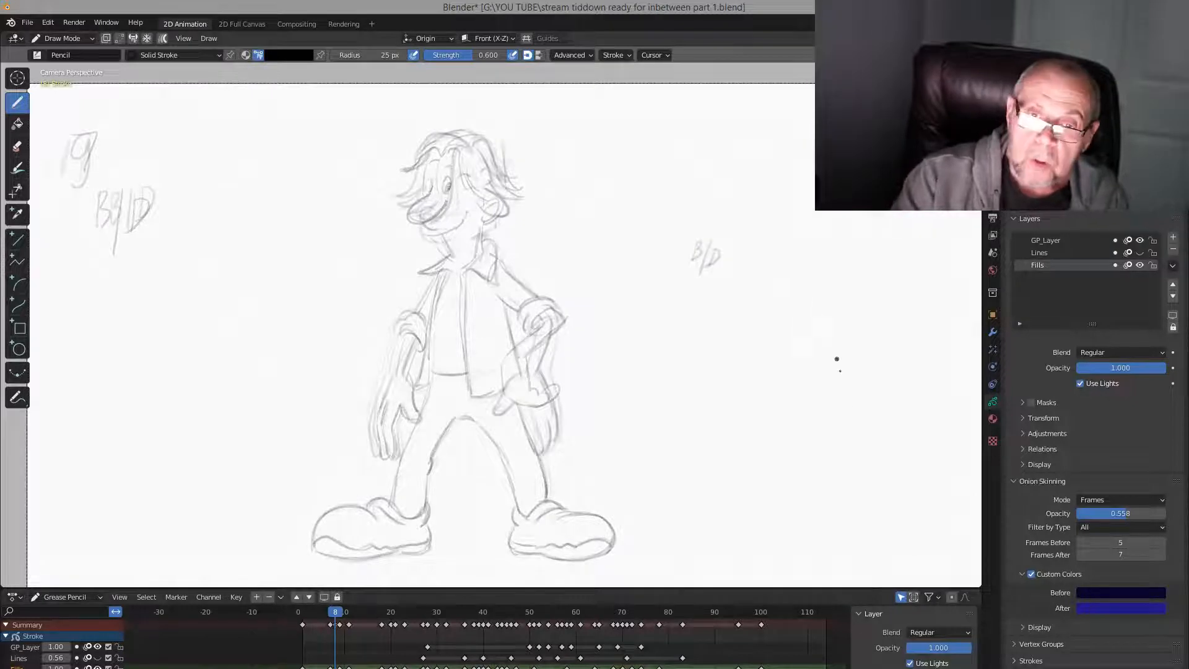
Compare frame 8 with its neighbouring drawings and lower the onion skin opacity to 0.299
key(Left)
key(Right)
key(Right)
key(Left)
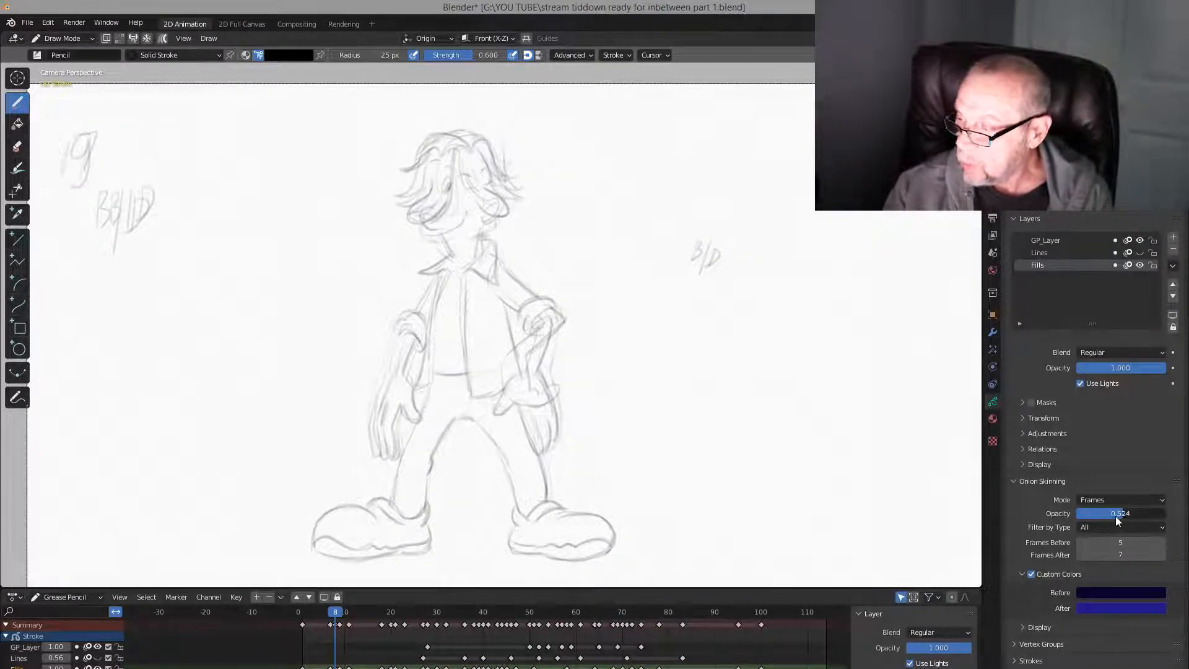
drag(1116, 517, 1098, 517)
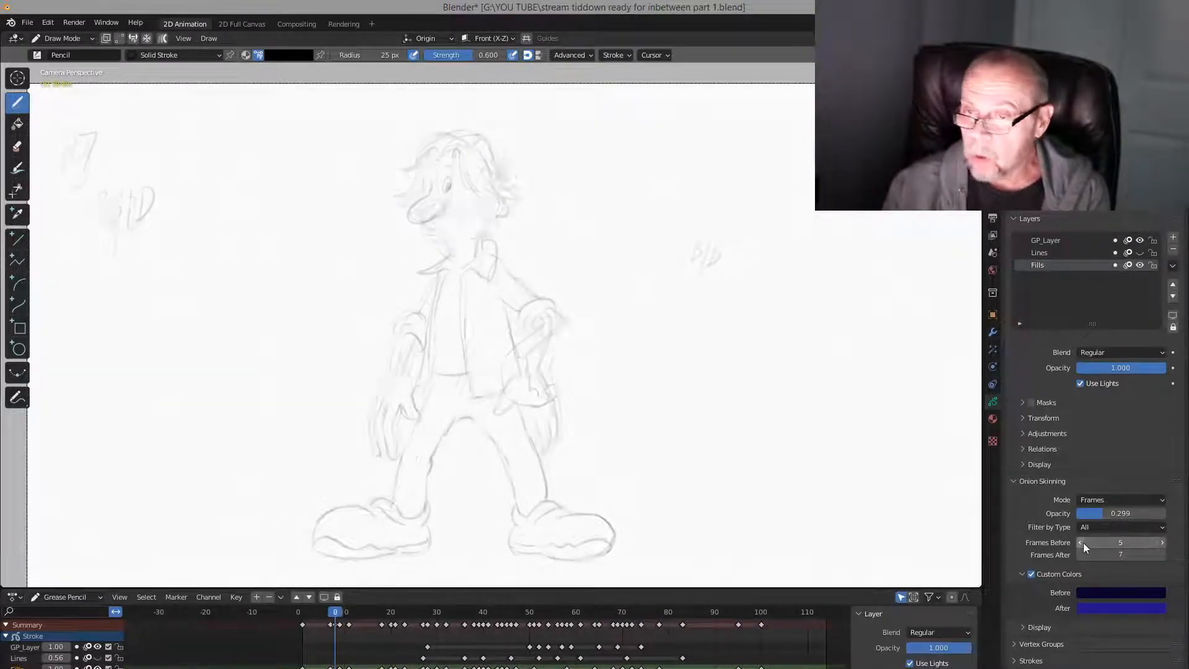
Draw the nose on frame 8 as a rounded, front-facing drop between its positions on frames 7 and 9
key(Right)
key(Left)
key(Left)
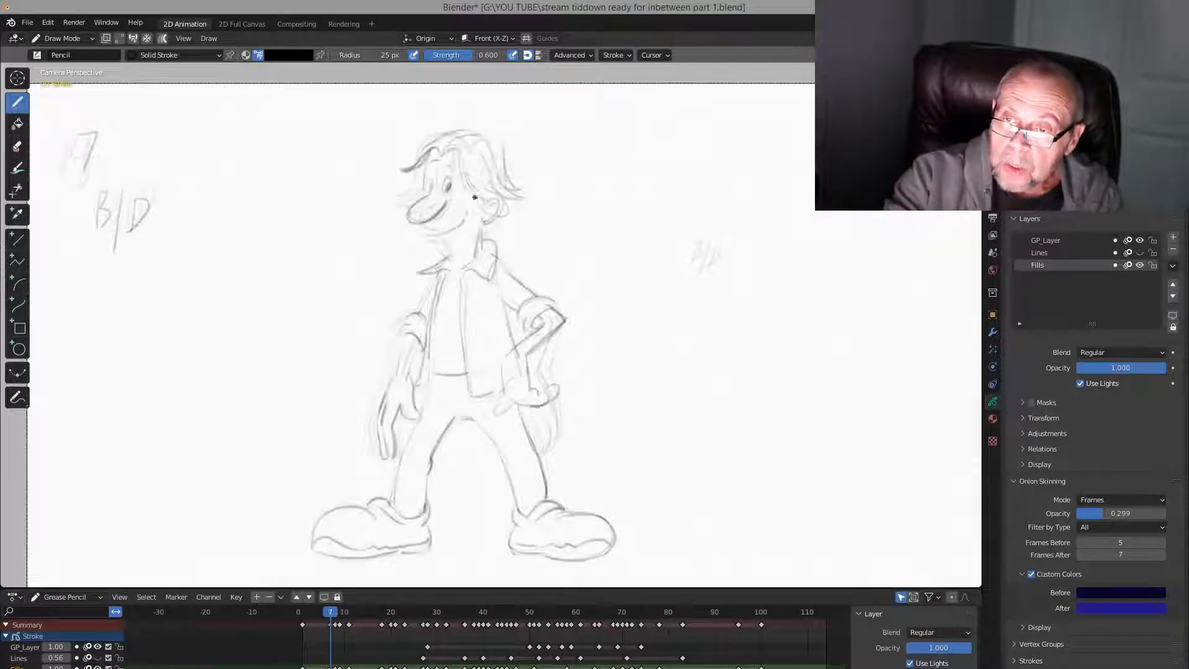
key(Right)
drag(451, 194, 464, 228)
key(Right)
key(Left)
key(Right)
key(Left)
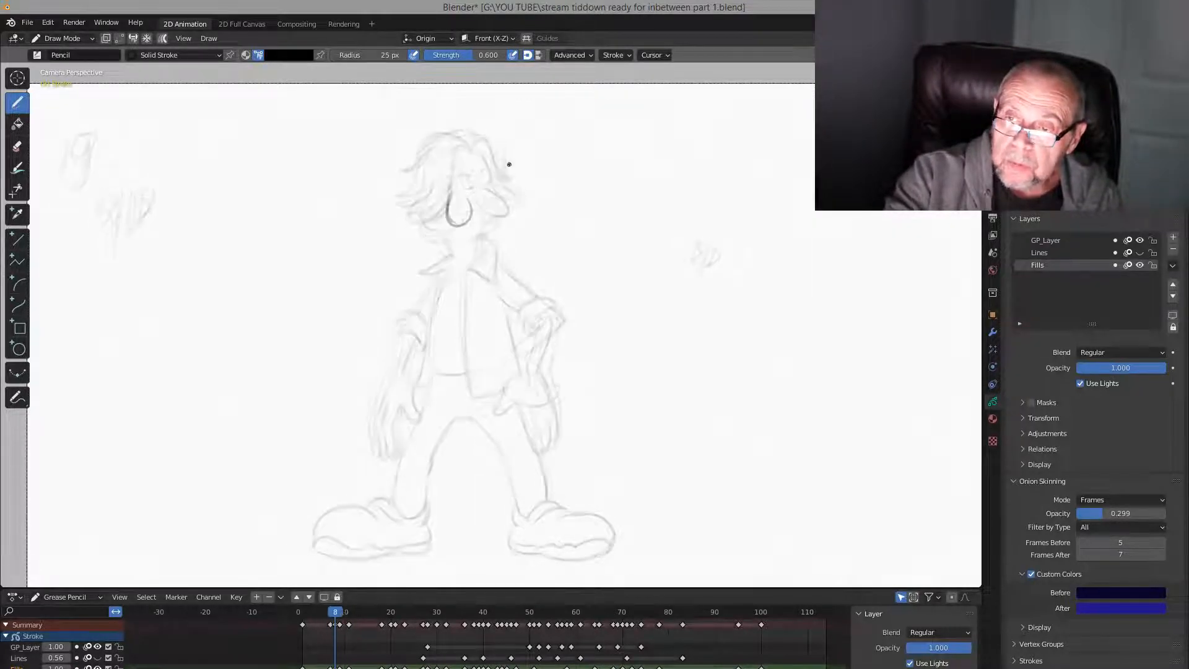
Draw the left-side contour of the face and rough in the left-side eye on frame 8
key(Right)
key(Left)
key(Right)
key(Left)
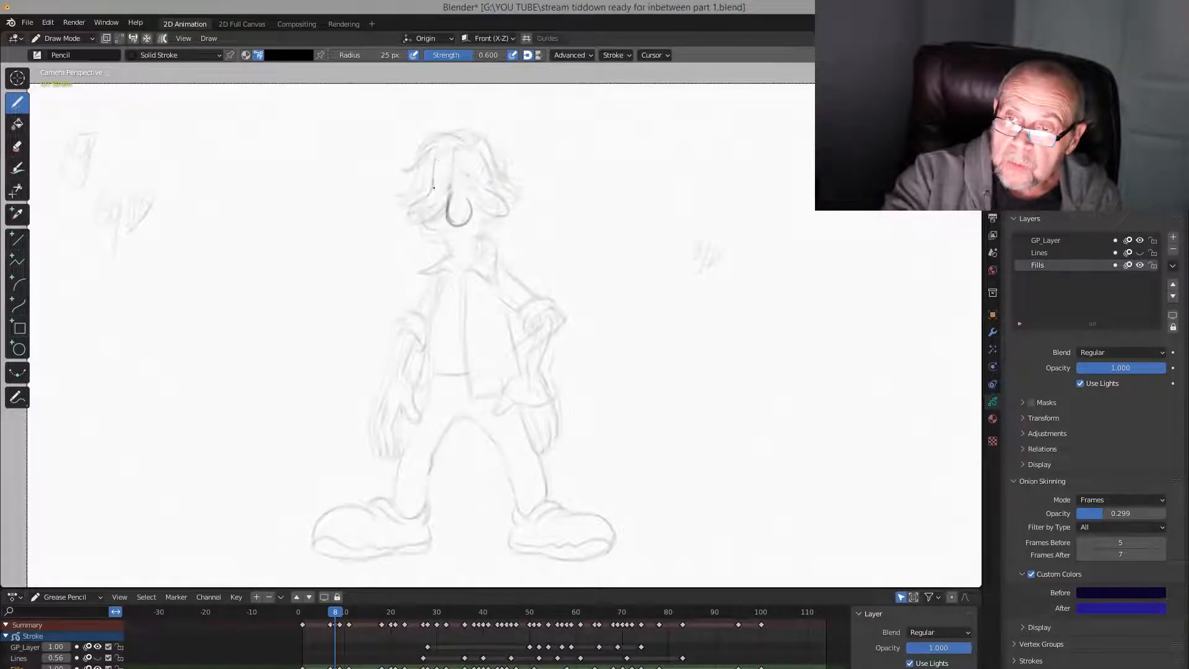
key(Right)
key(Left)
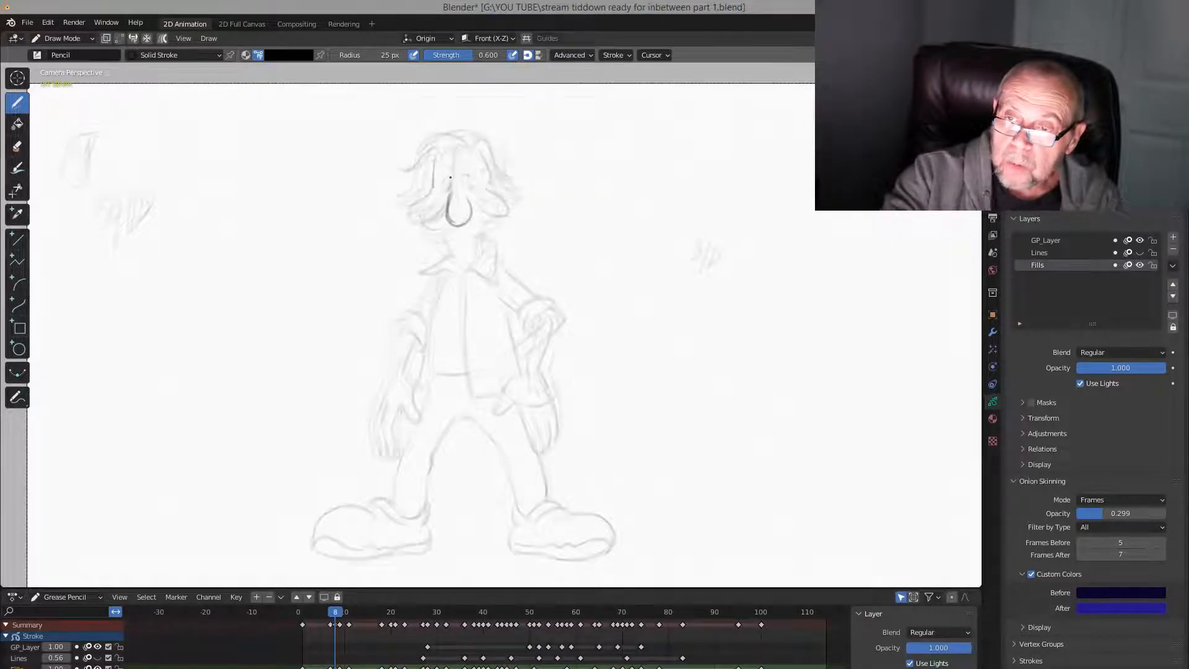
key(Right)
key(Left)
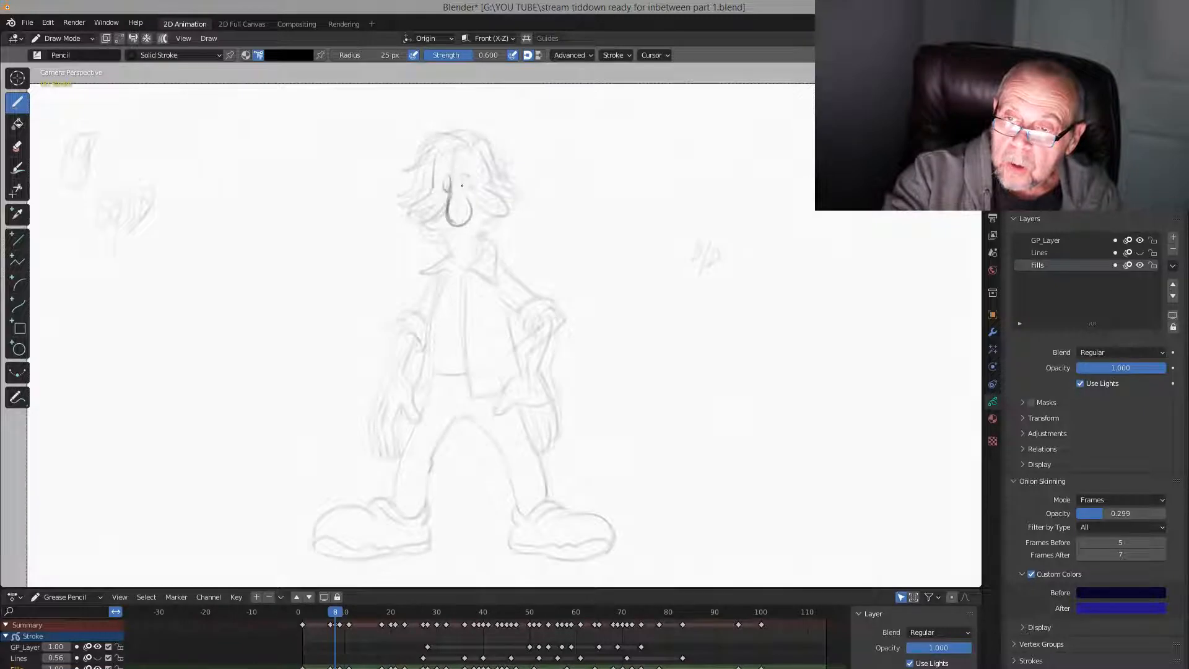
Soften the left-side eye with the eraser, redraw it with a lowered lid, and draw the matching right-side eye
key(e)
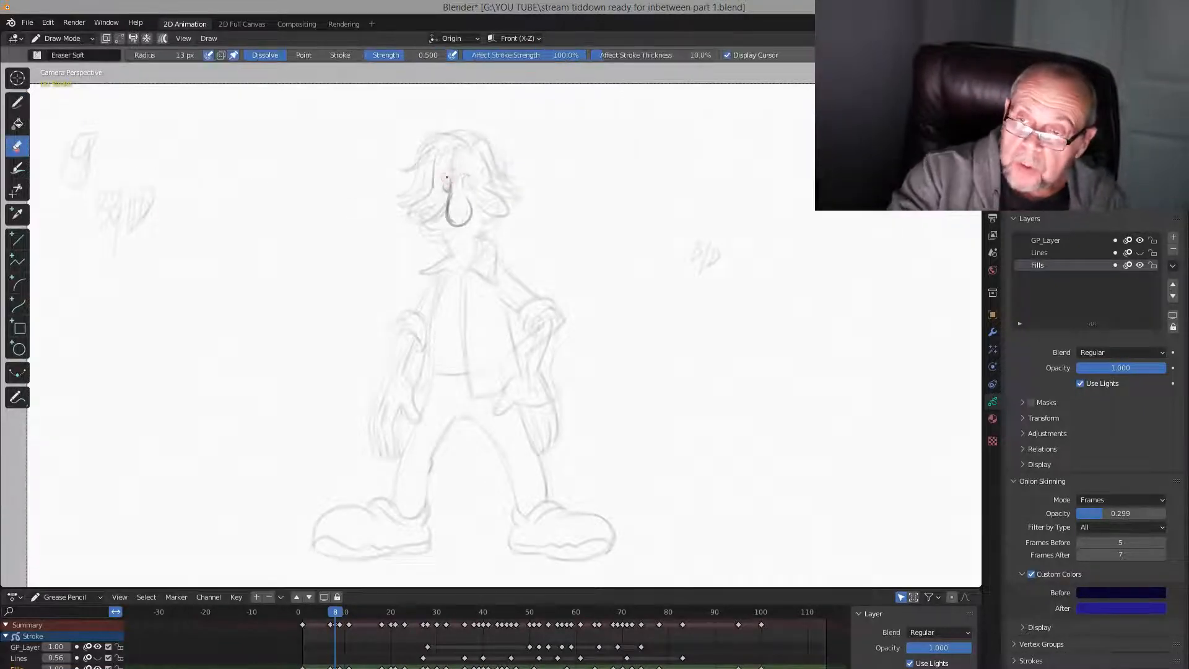
key(d)
key(Right)
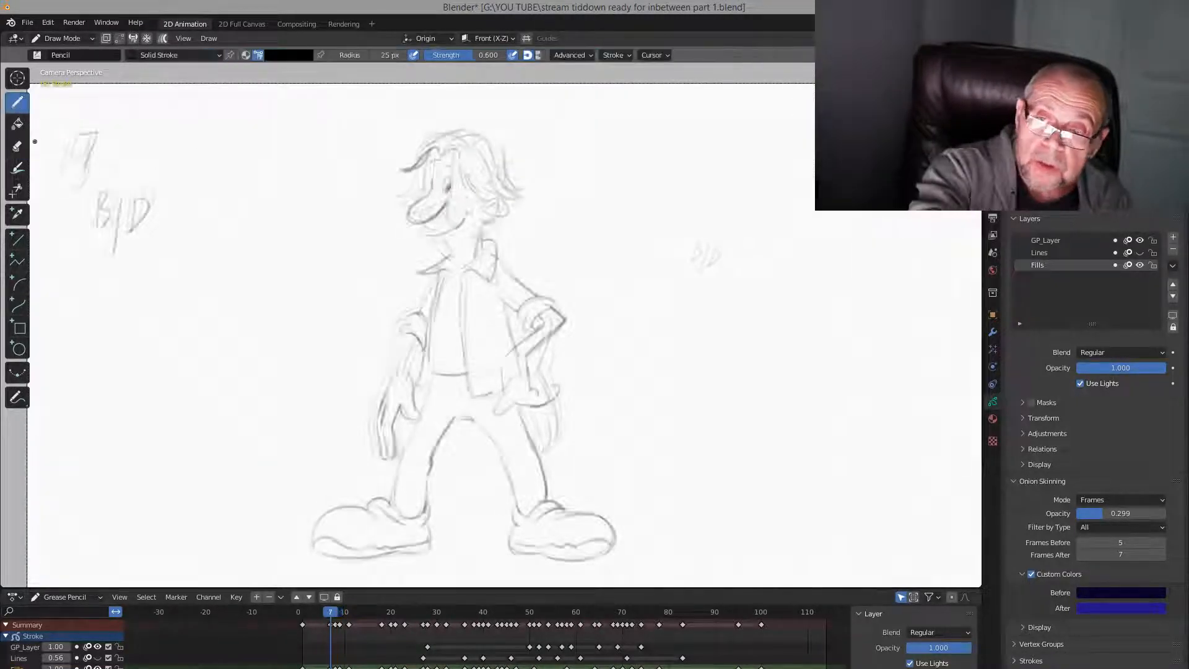
key(Left)
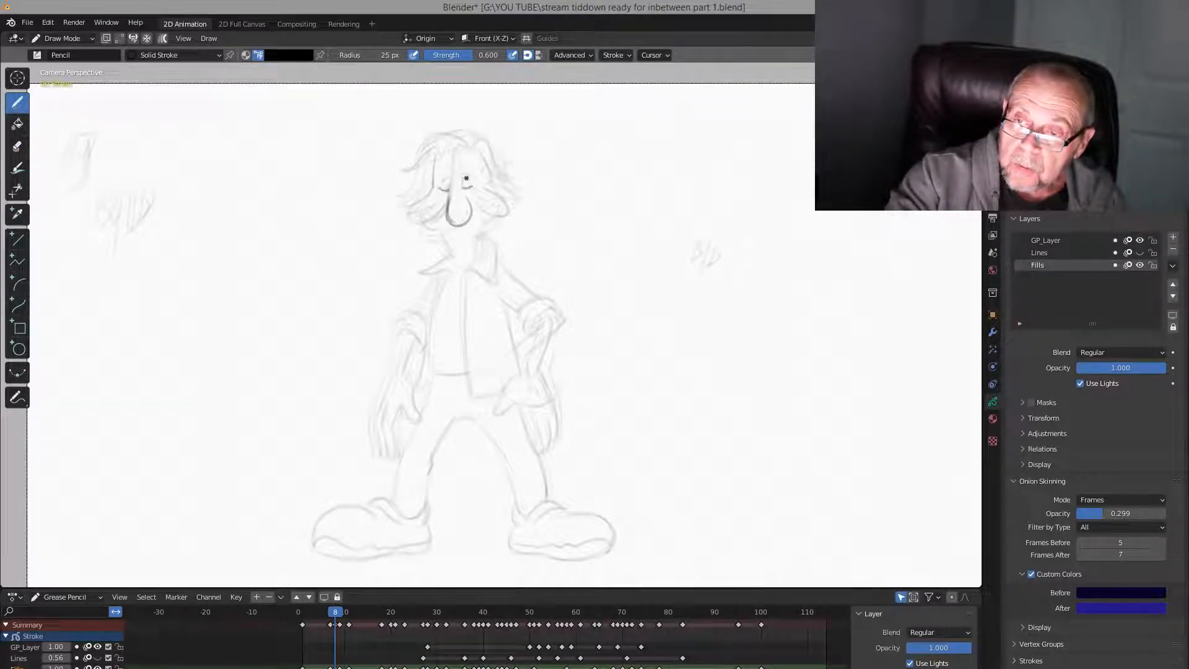
key(Right)
key(Left)
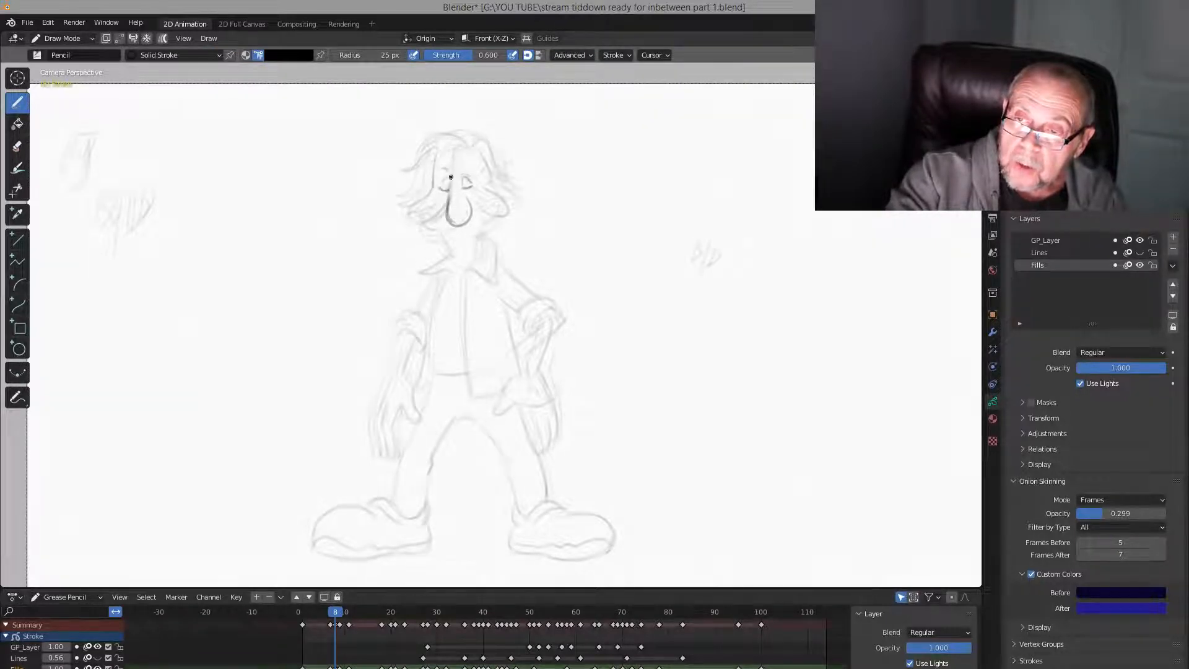
Draw the eyebrows above the half-closed eyes on frame 8, checking them against frame 9
drag(461, 171, 469, 165)
key(Right)
key(Left)
key(Right)
key(Left)
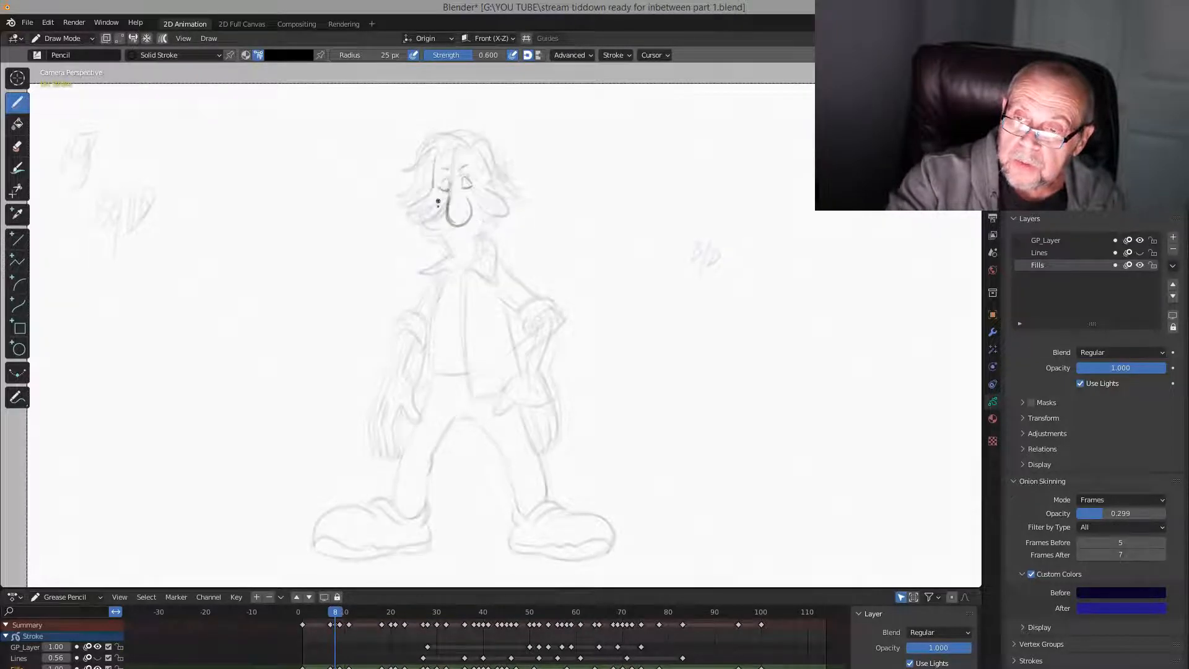
Draw the left-side cheek and neck line and a curved smile beneath the nose on frame 8
key(Right)
key(Left)
key(Right)
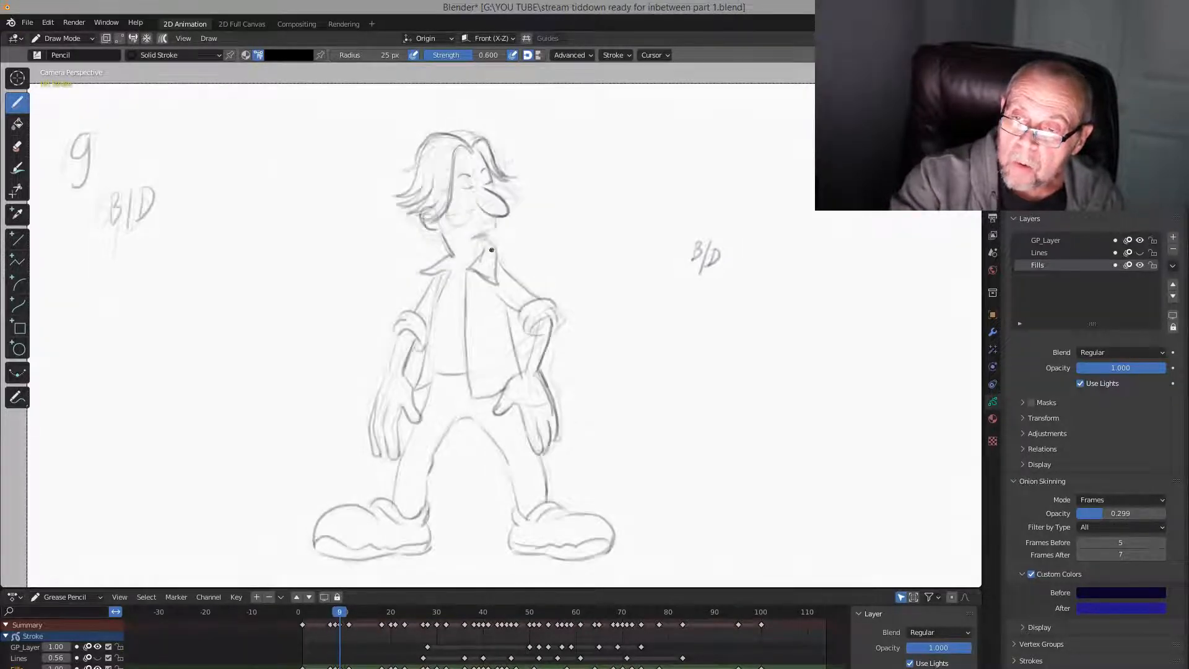
key(Left)
drag(448, 230, 479, 220)
key(Right)
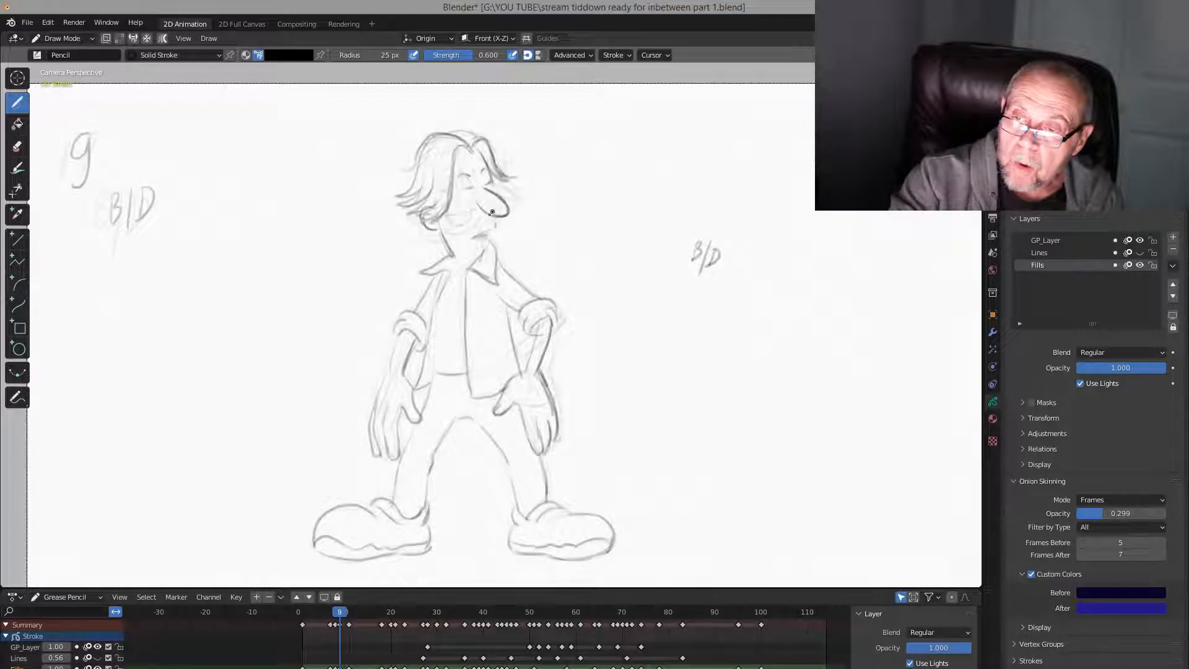
key(Left)
key(Left)
key(Right)
key(Right)
key(Left)
key(Left)
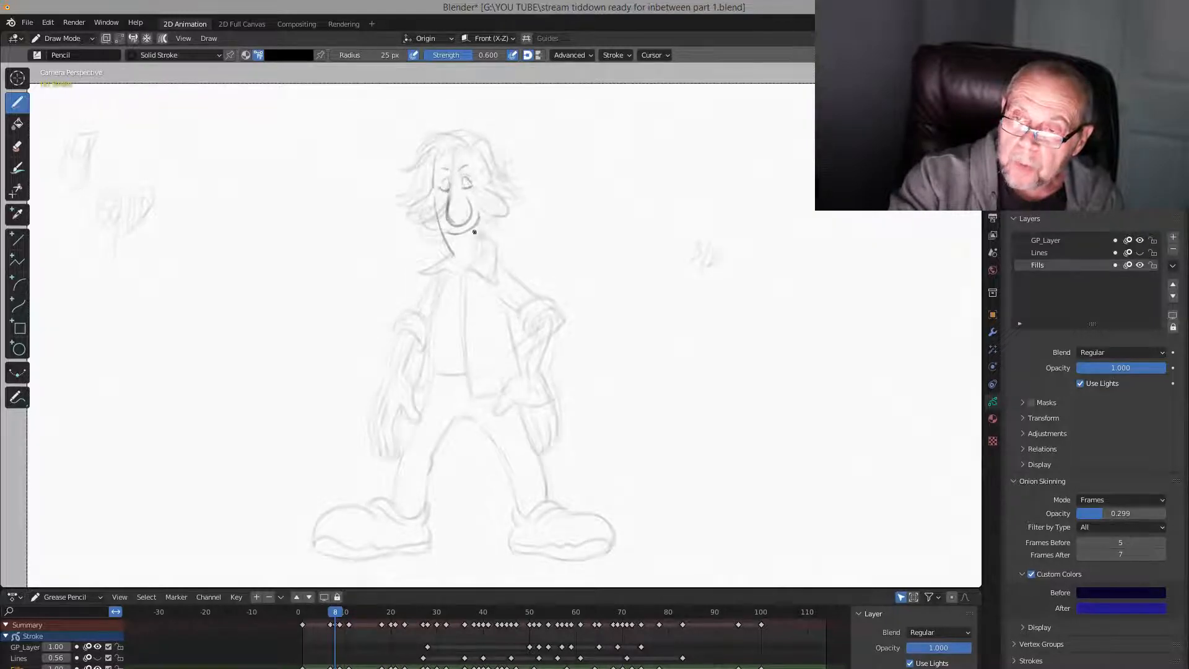
Draw the left-side ear beside the cheek on frame 8, using frames 7 and 9 as reference
key(Right)
key(Right)
key(Left)
key(Left)
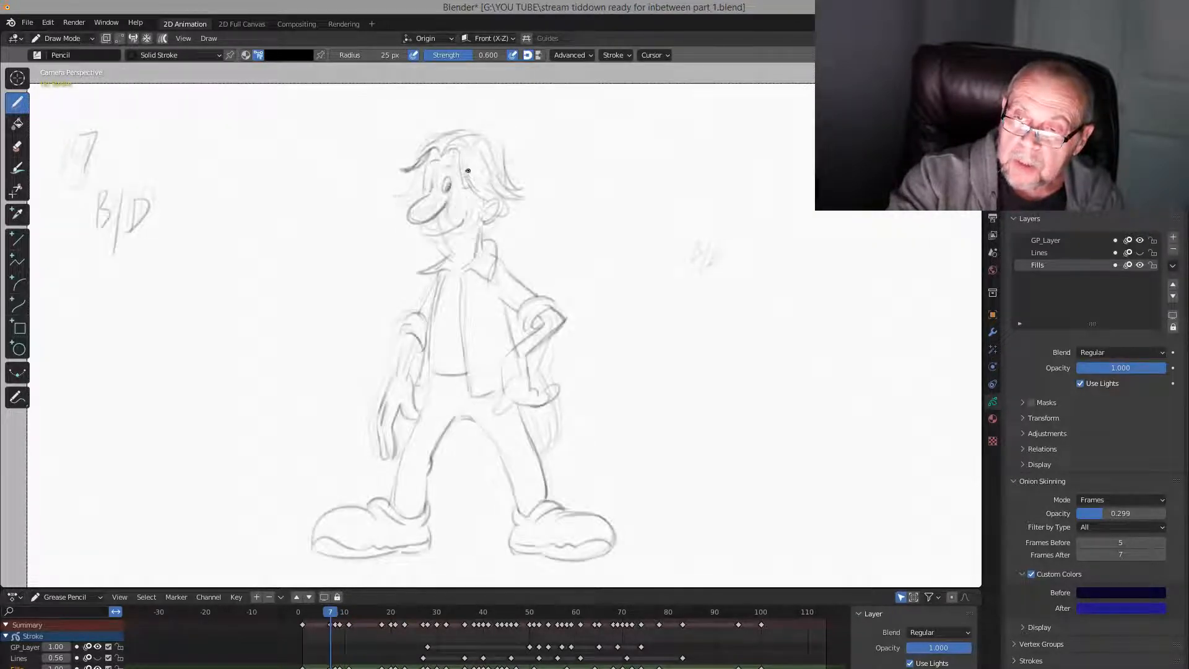
key(Right)
drag(431, 197, 423, 206)
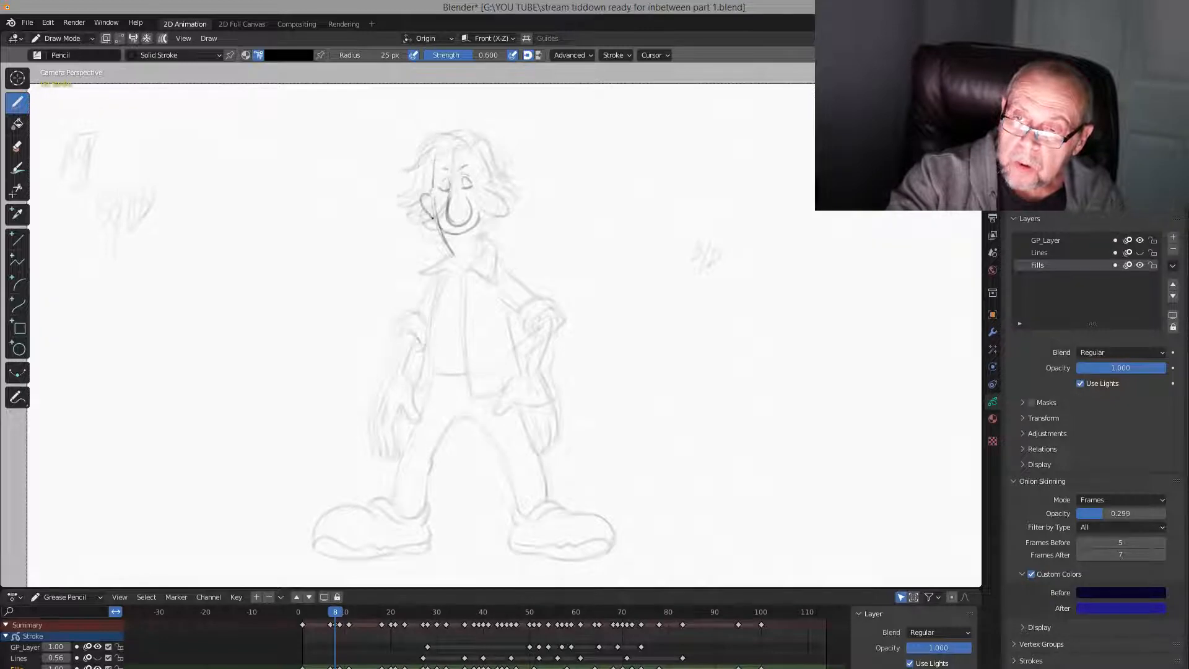
key(Right)
key(Left)
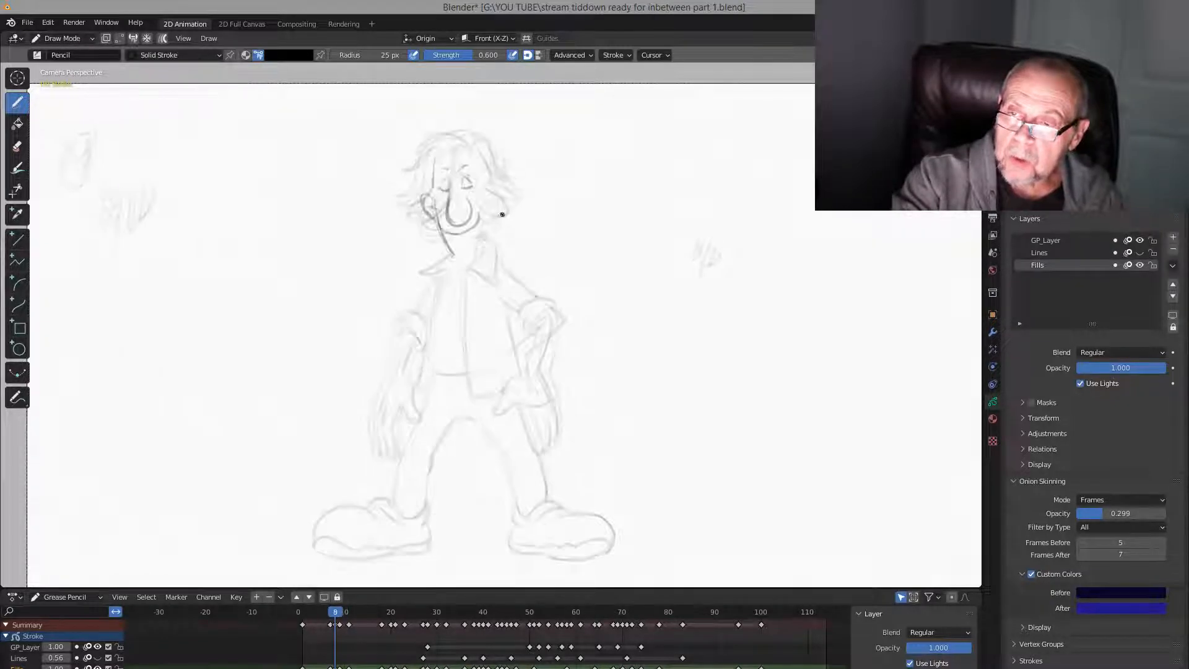
Draw the right-side jaw and neck line and the right-side ear on frame 8
key(Left)
key(Right)
drag(482, 212, 477, 253)
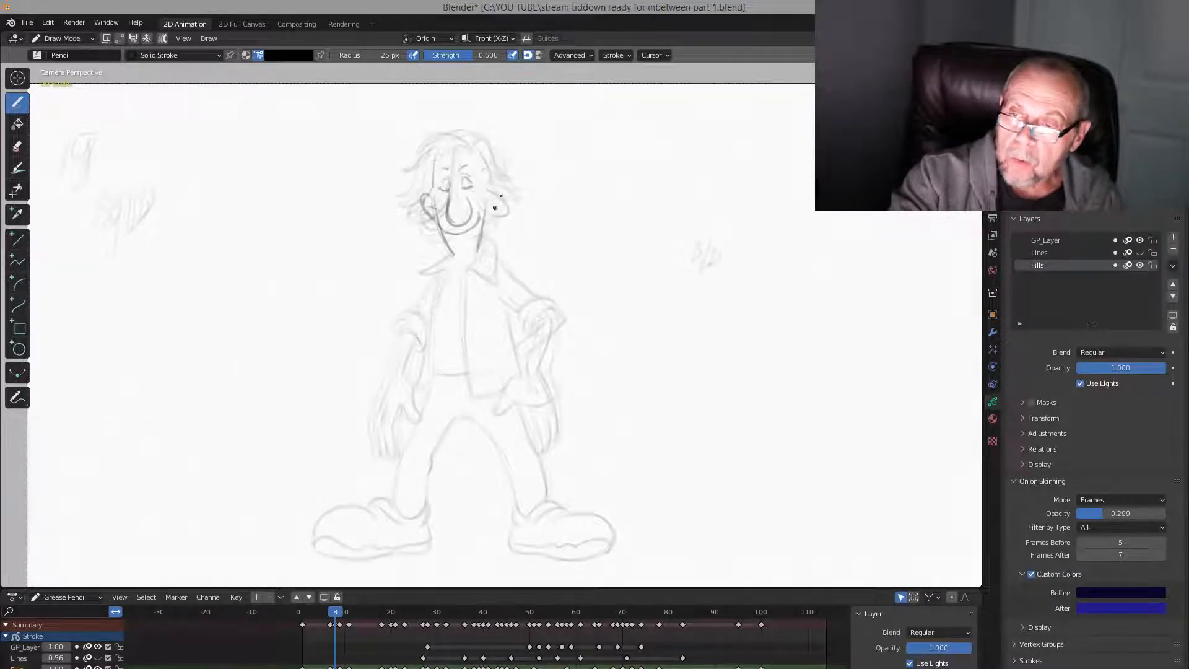
key(Right)
key(Left)
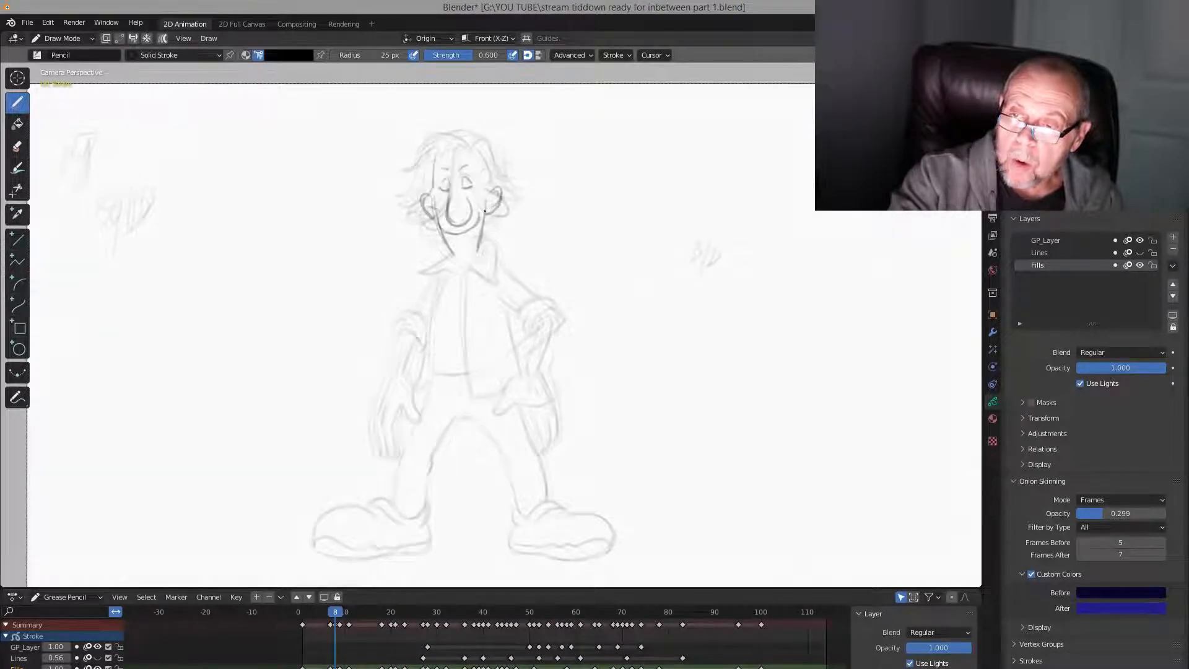
Draw the left-side hair on frame 8, sweeping from the centre parting out to pointed tips above the ear
key(Right)
key(Left)
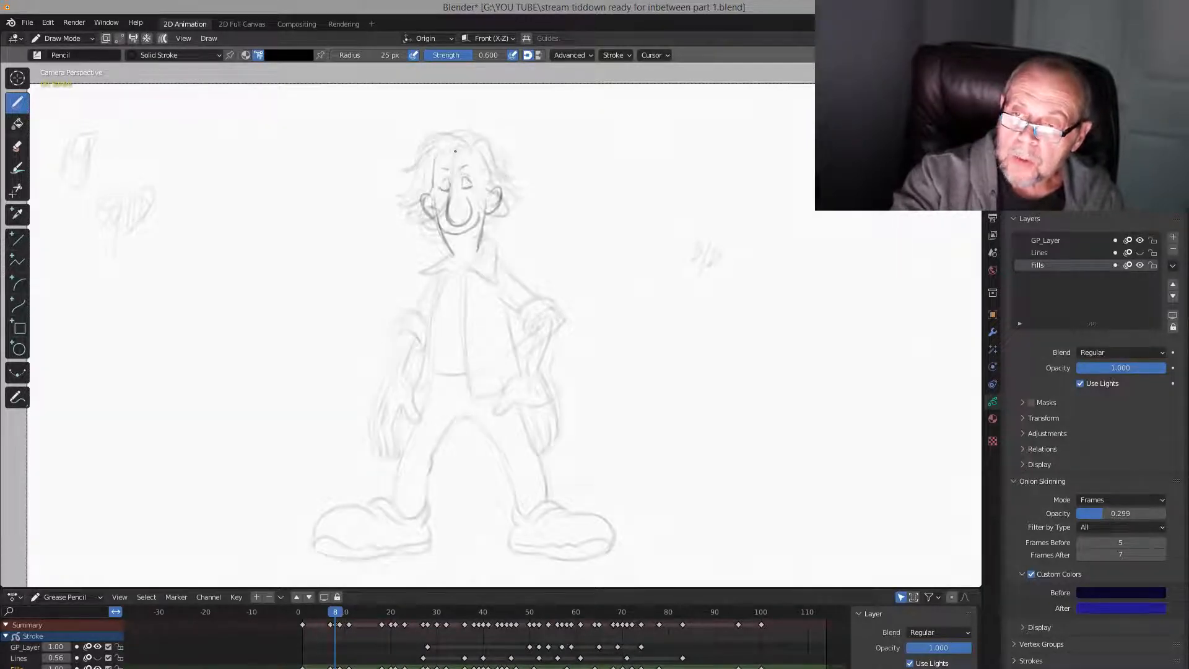
key(Left)
key(Right)
mouse_move(454, 152)
mouse_down()
mouse_move(411, 175)
mouse_move(438, 129)
mouse_move(465, 139)
mouse_move(420, 181)
mouse_move(404, 180)
mouse_up()
key(Left)
key(Right)
key(Right)
key(Left)
Draw the right-side fringe and outer locks of hair on frame 8, ending in flicked tips above the ear
mouse_move(460, 151)
mouse_down()
mouse_move(482, 151)
mouse_move(496, 187)
mouse_up()
key(Left)
key(Right)
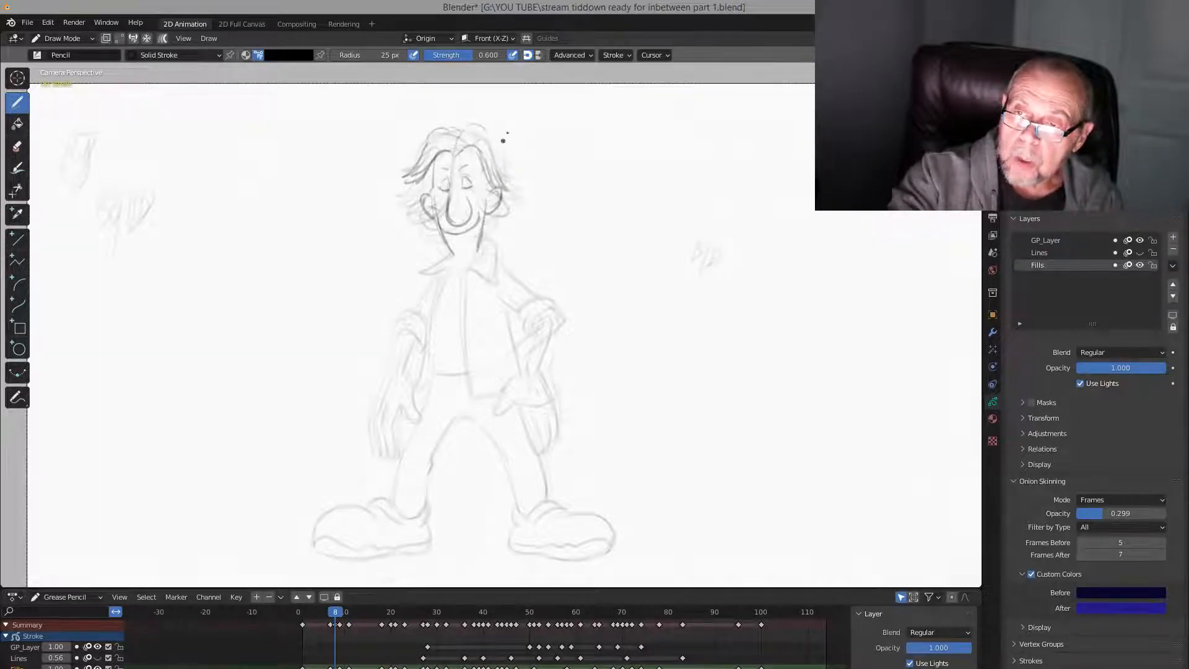
key(Left)
key(Right)
mouse_move(486, 133)
mouse_down()
mouse_move(504, 179)
mouse_move(520, 185)
mouse_up()
key(Left)
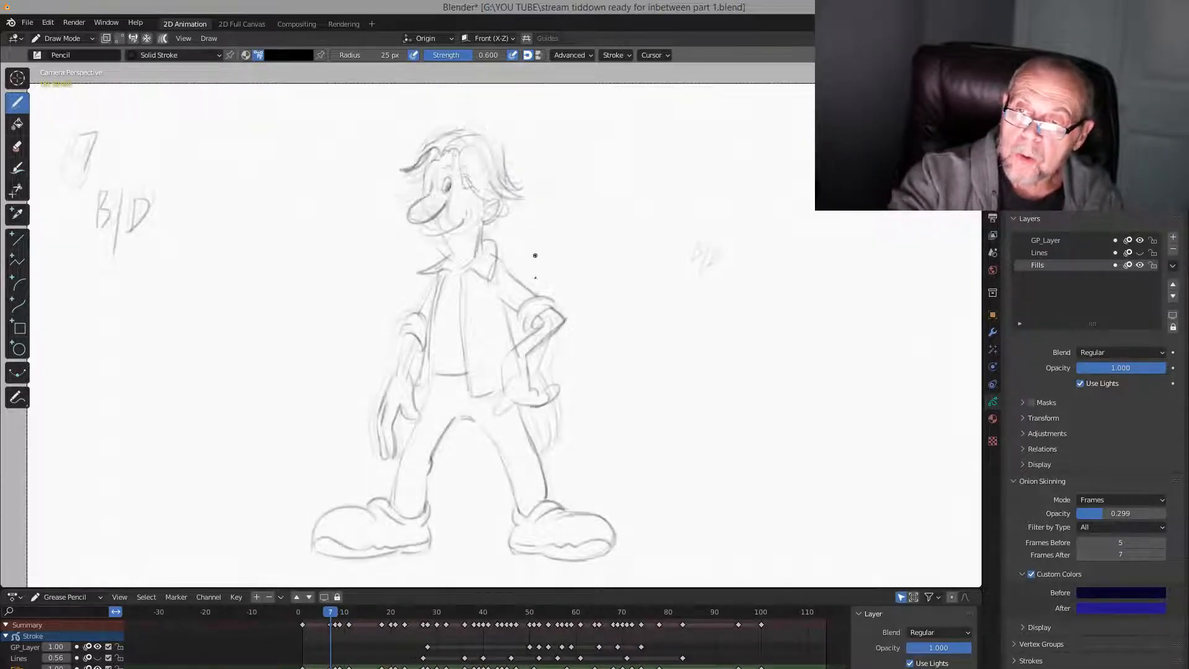
Flip repeatedly through frames 7, 8 and 9 and the surrounding drawings to review the head turn
key(Right)
key(Right)
key(Left)
key(Left)
key(Right)
key(Right)
key(Left)
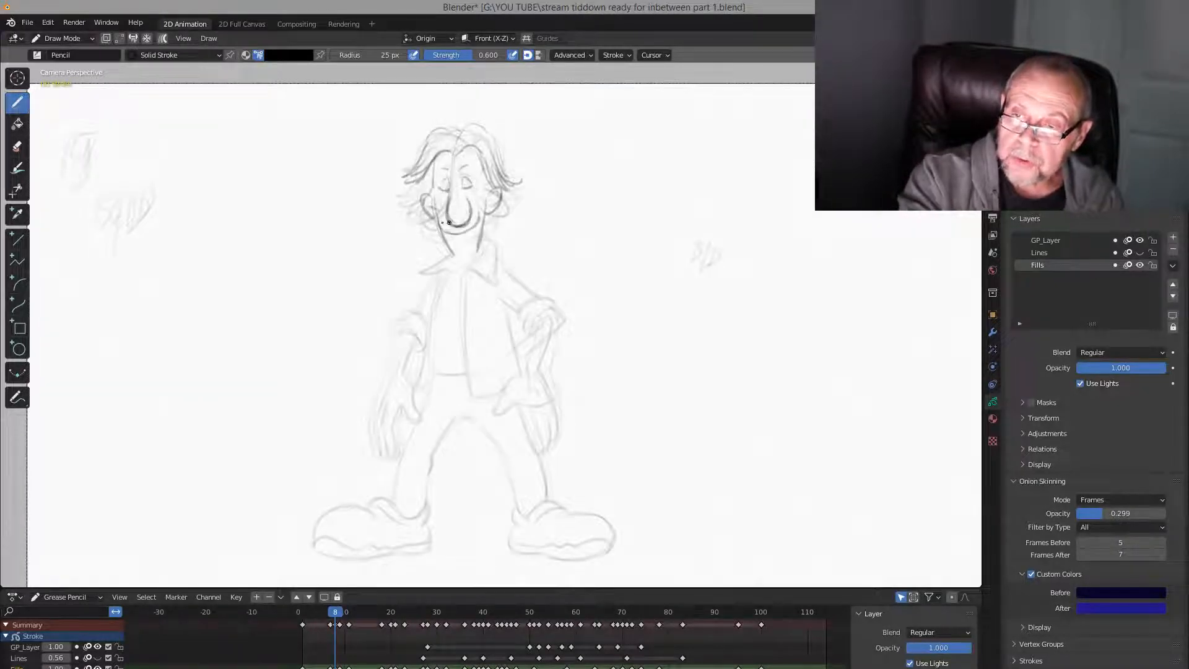
key(Right)
key(Left)
key(Right)
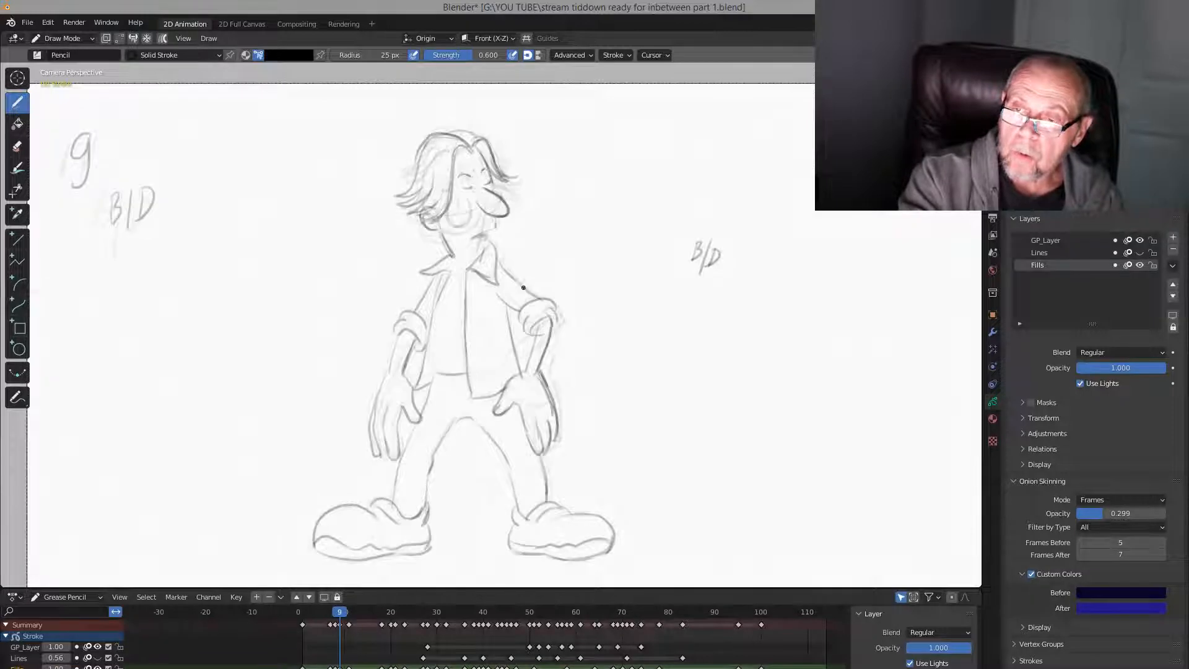
key(Left)
key(Left)
key(Right)
key(Up)
key(Up)
key(Down)
key(Down)
key(Down)
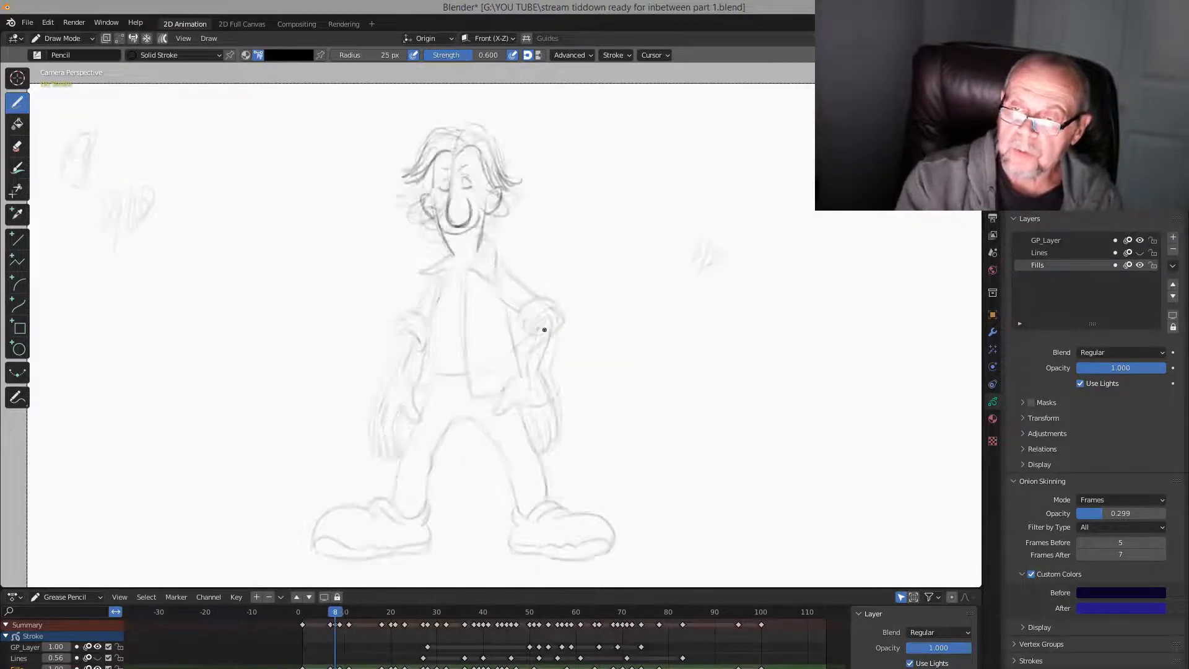
key(Up)
key(Left)
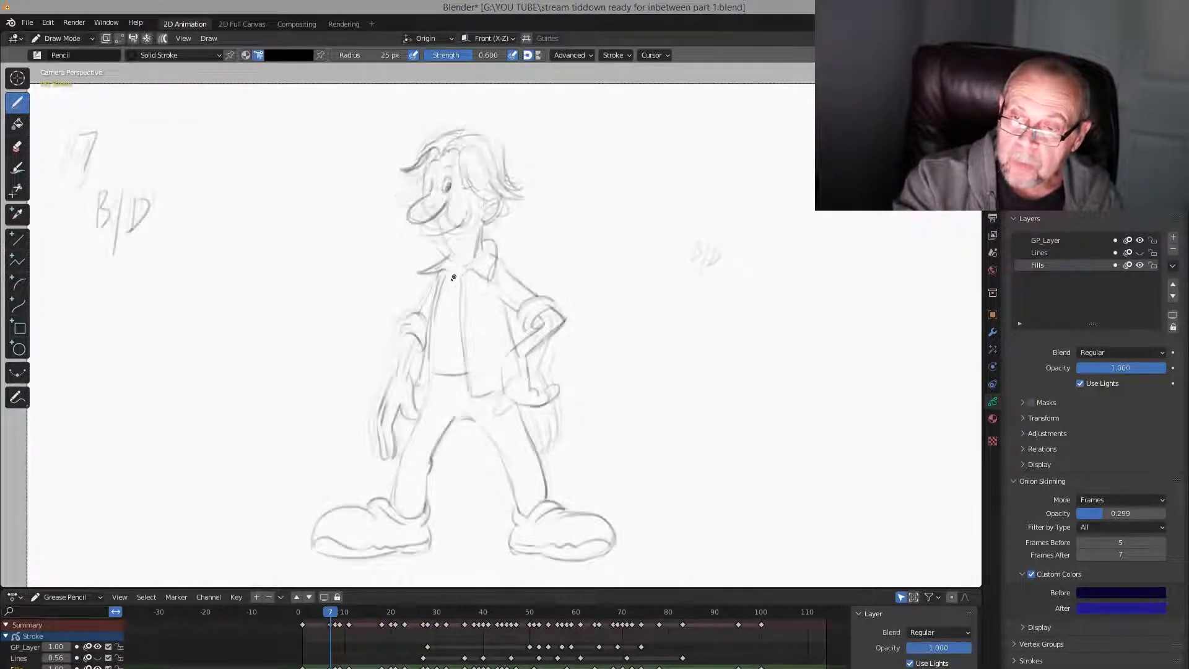
Draw the left-side front edge of the open jacket on frame 8, running from the collar down to a pointed hem
key(Right)
key(Left)
key(Right)
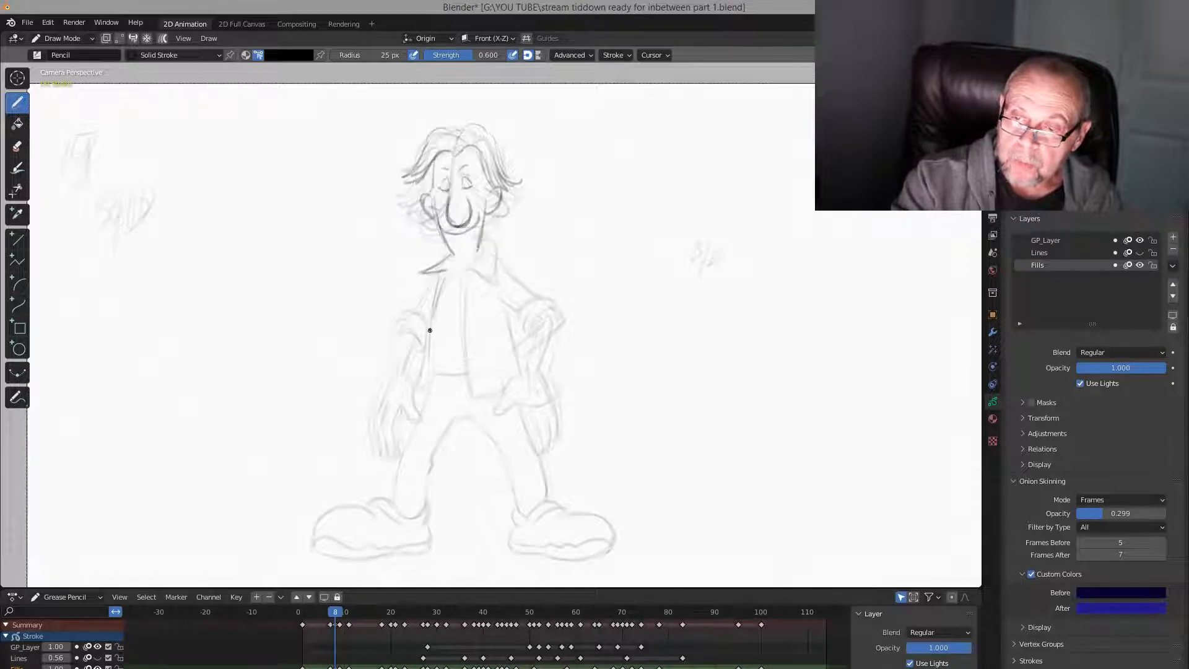
drag(432, 317, 423, 382)
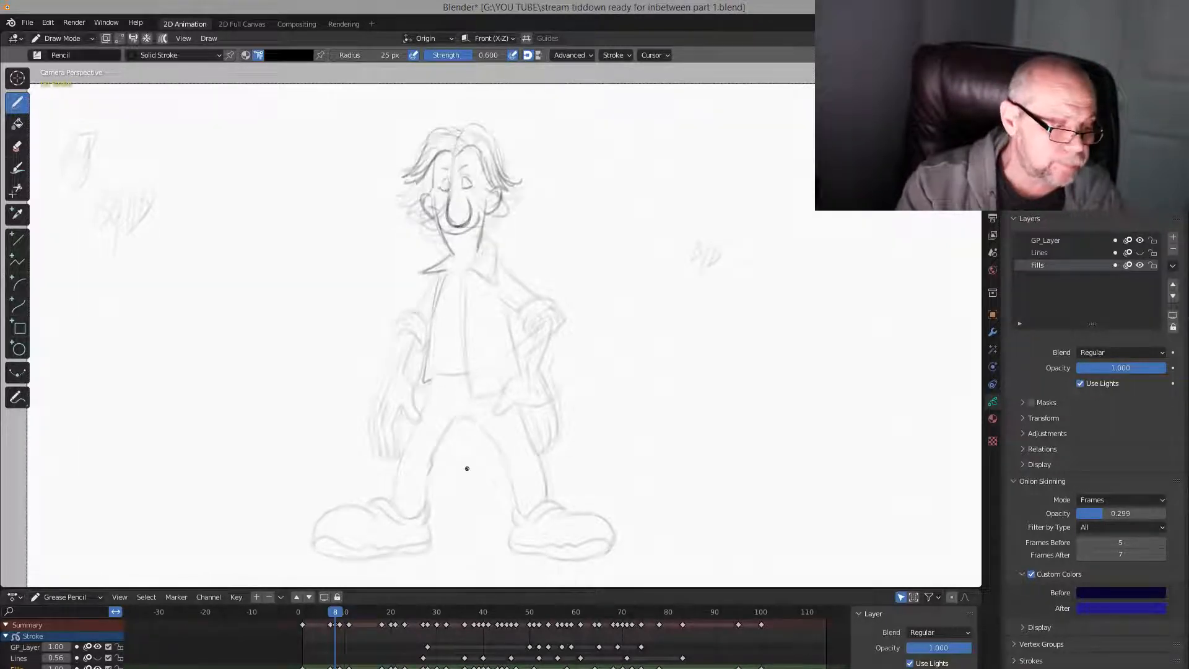
key(Left)
key(Right)
key(Right)
key(Left)
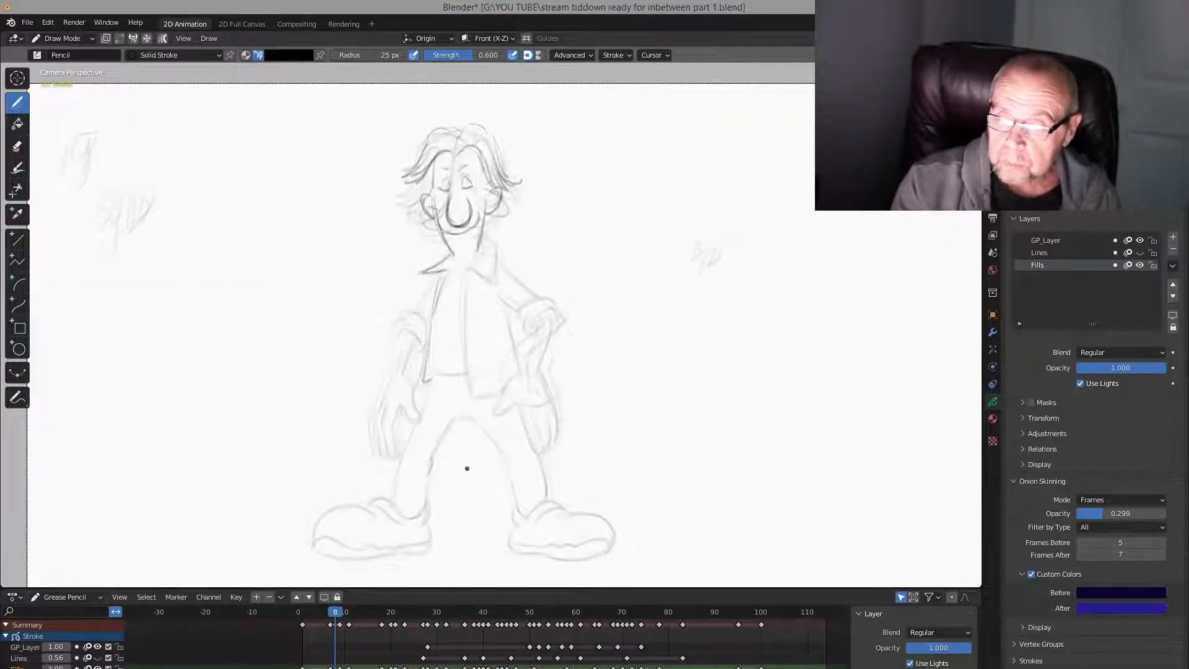
Draw the left-side sleeve and its rolled cuff on frame 8, using frame 9 as a reference
key(Left)
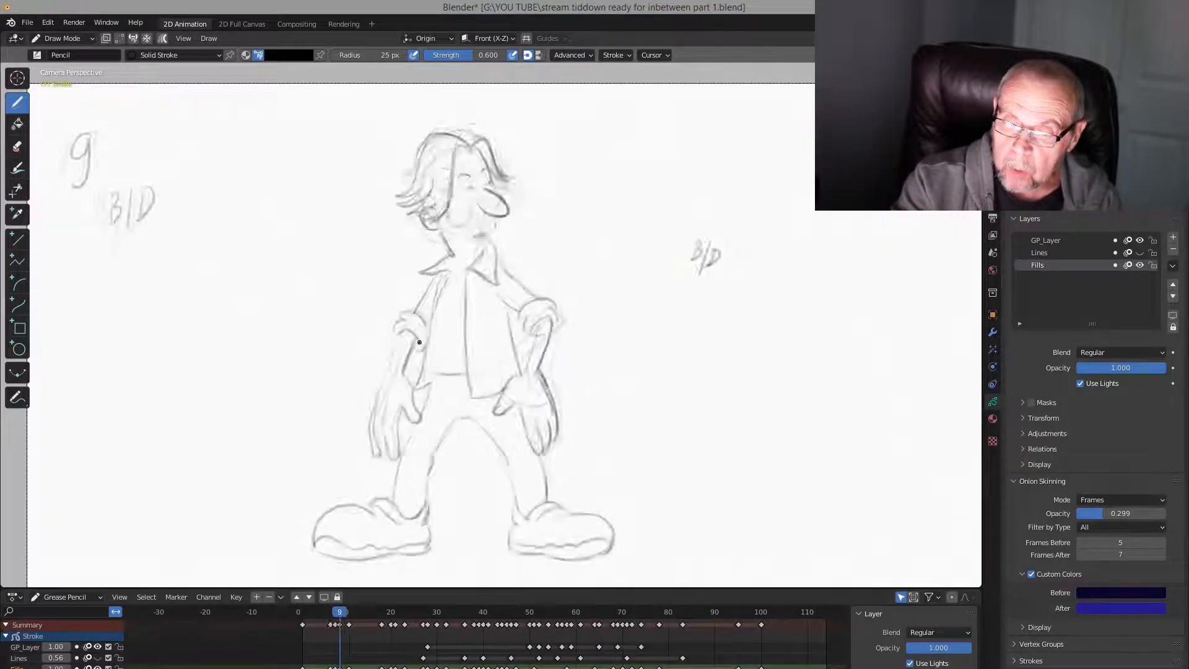
key(Right)
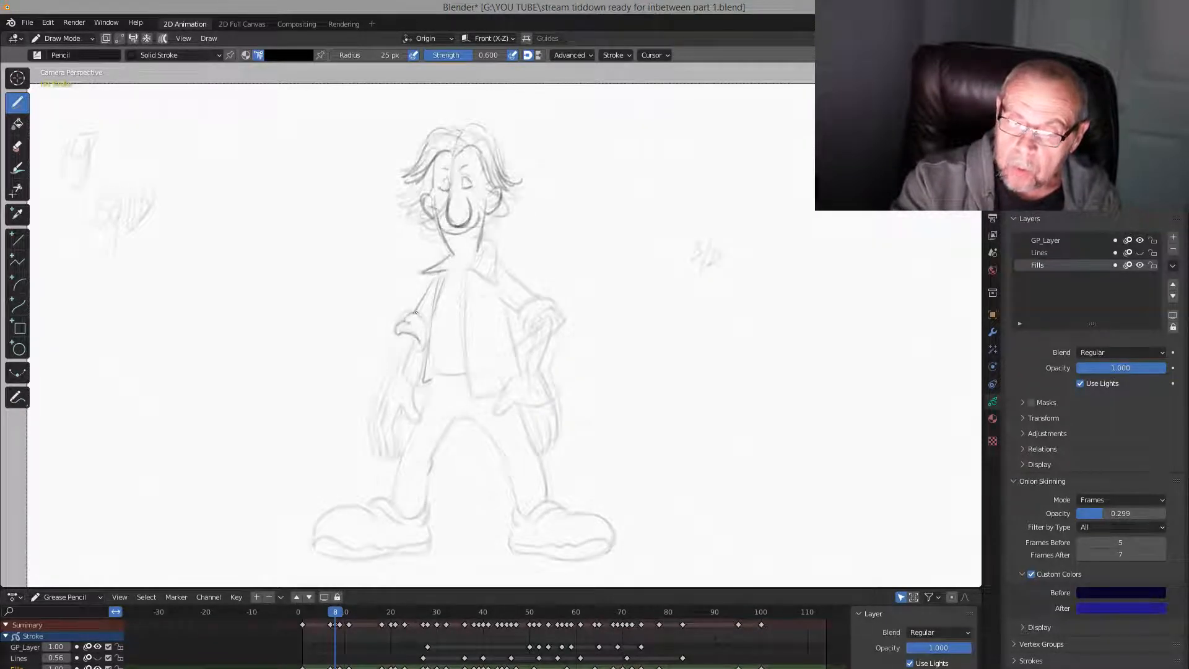
key(Left)
key(Right)
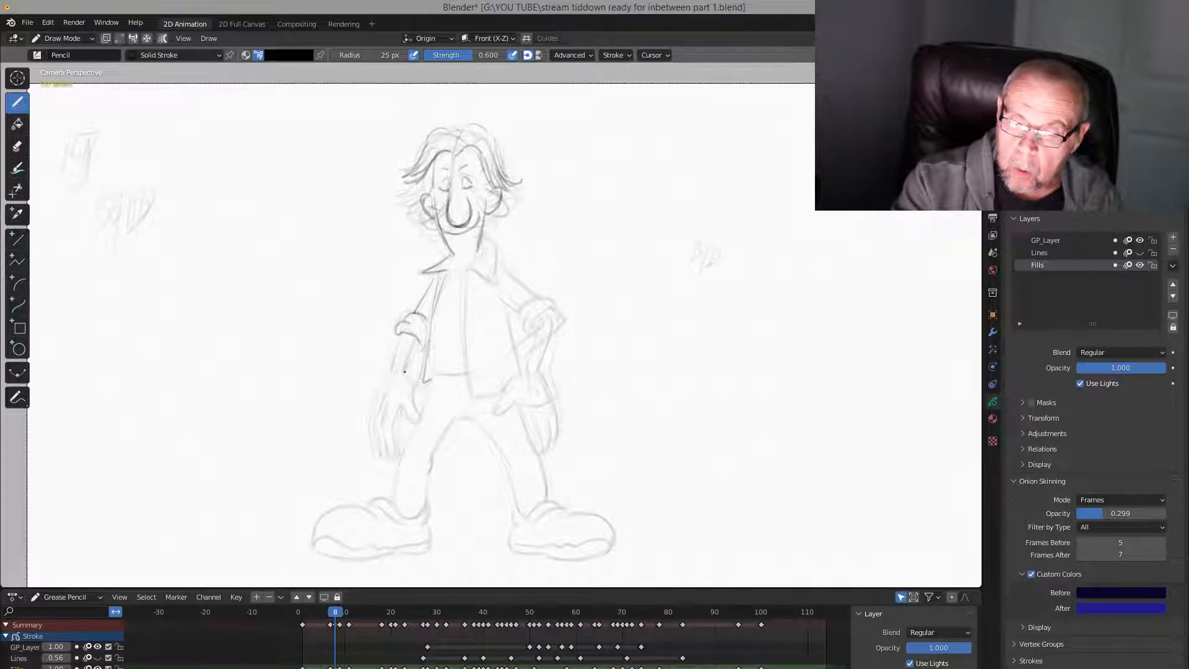
Draw the left-side forearm, wrist and thumb on frame 8, flipping against the neighbouring frames for placement
key(Left)
key(Right)
key(Left)
key(Right)
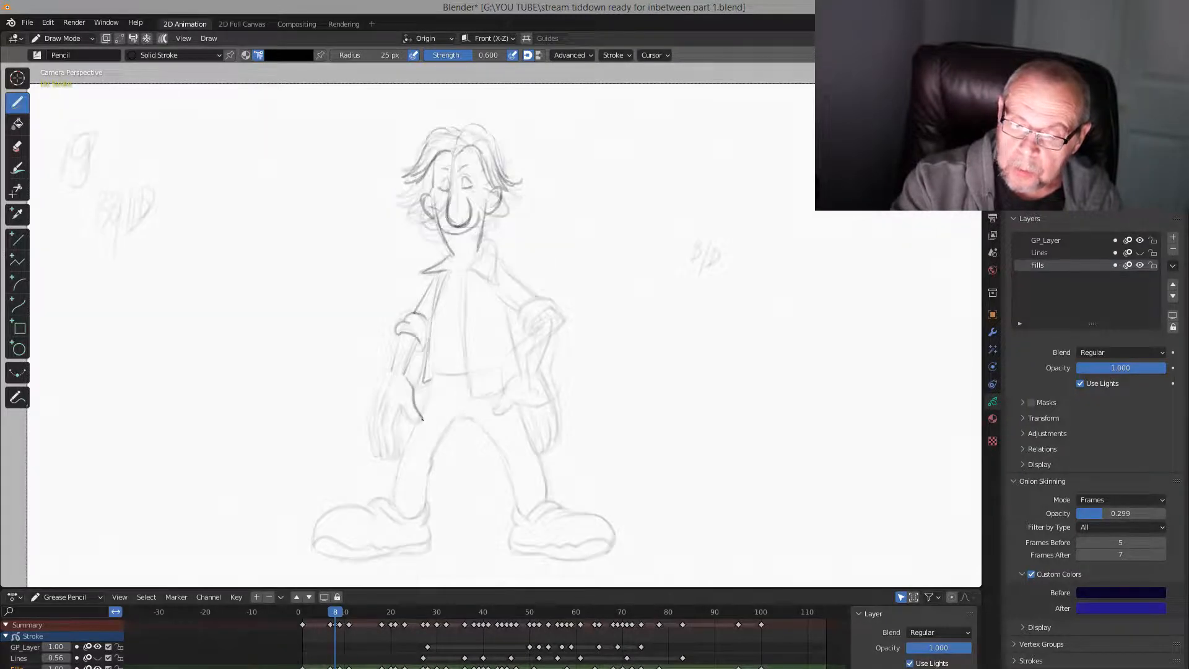
drag(402, 410, 400, 407)
key(Left)
key(Right)
key(Right)
key(Left)
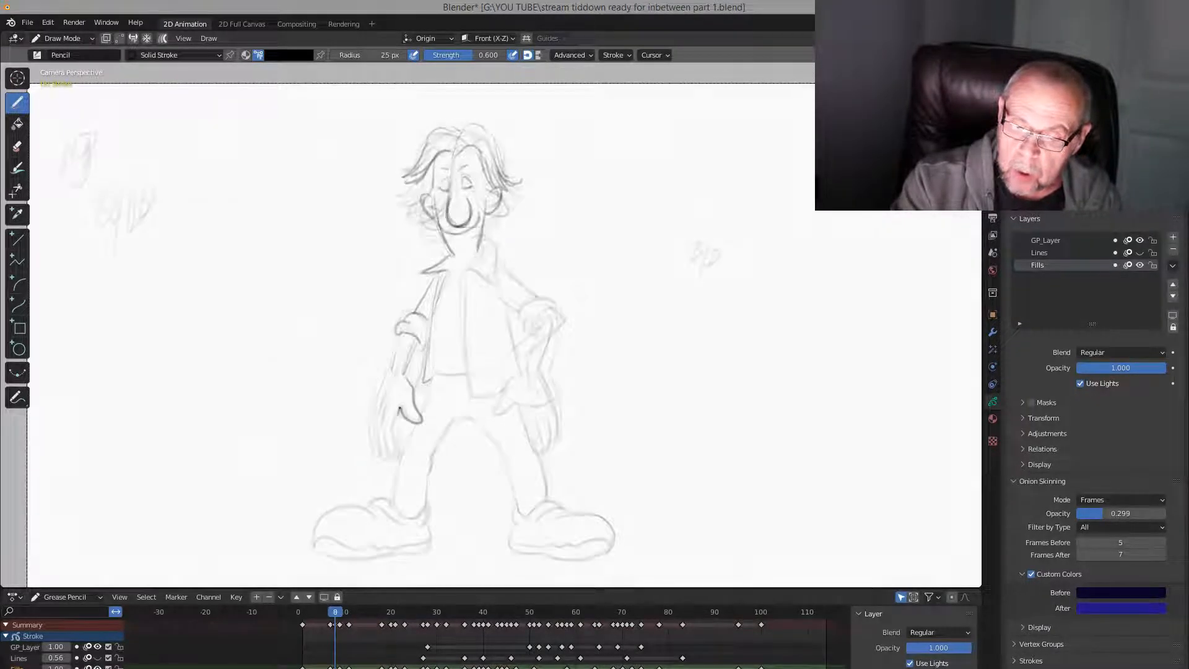
Draw the hanging fingers and outer edge of the left-side hand on frame 8
drag(397, 451, 396, 457)
key(Left)
key(Right)
key(Right)
key(Left)
drag(386, 401, 385, 455)
key(Right)
key(Left)
drag(379, 403, 381, 457)
Flip repeatedly through frames 7, 8 and 9 and the surrounding key drawings to examine the arm and head movement
key(Right)
key(Left)
key(Left)
key(Right)
key(Right)
key(Left)
key(Right)
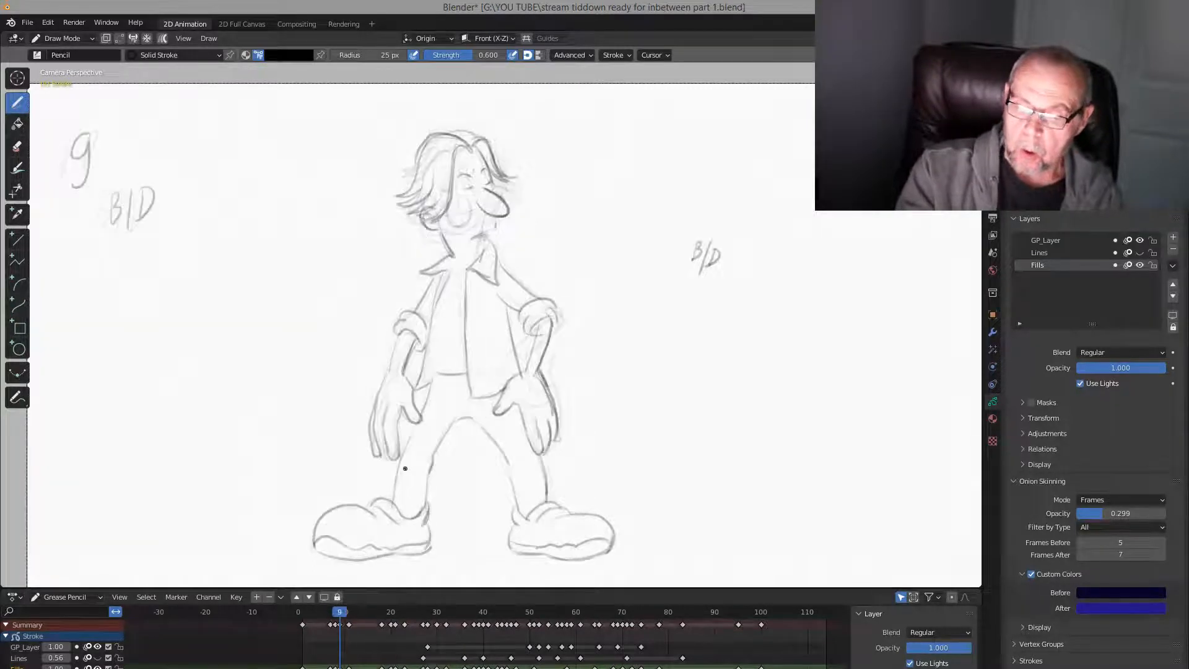
key(Left)
key(Left)
key(Right)
key(Right)
key(Left)
key(Left)
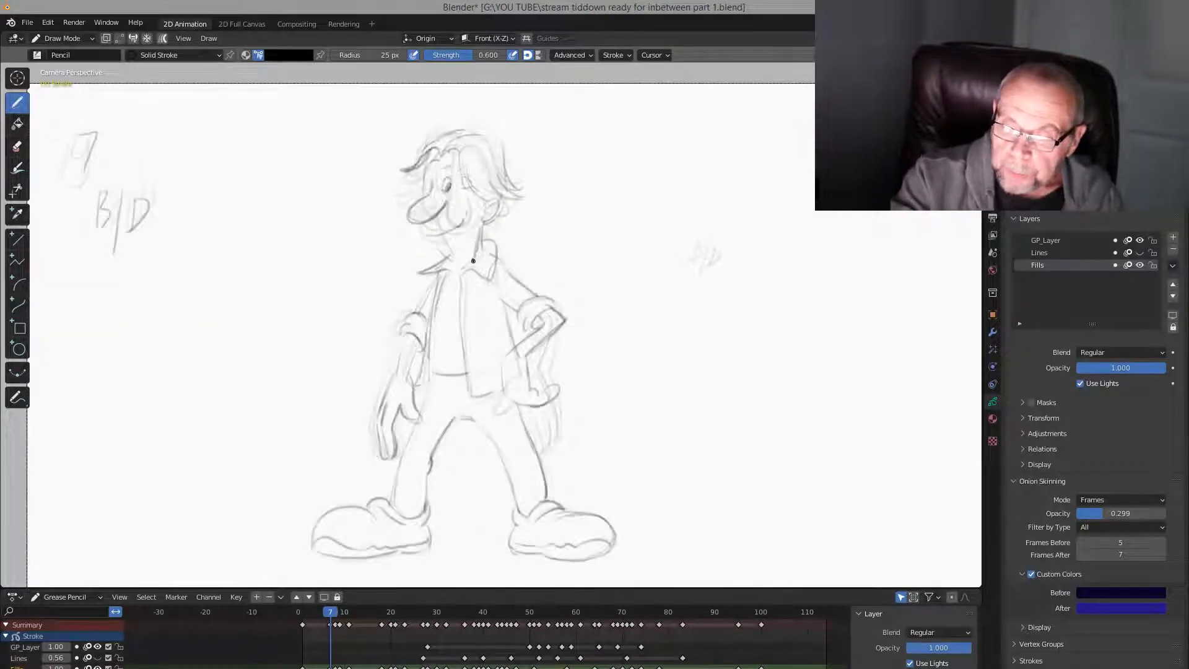
key(Right)
key(Left)
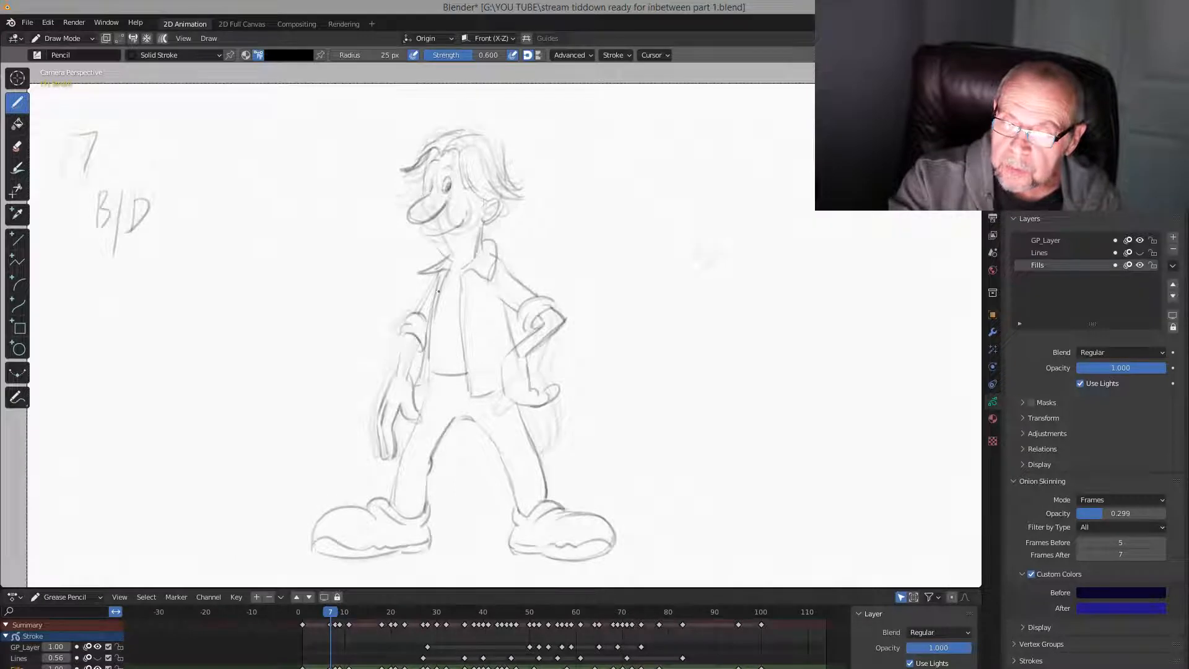
key(Right)
key(Left)
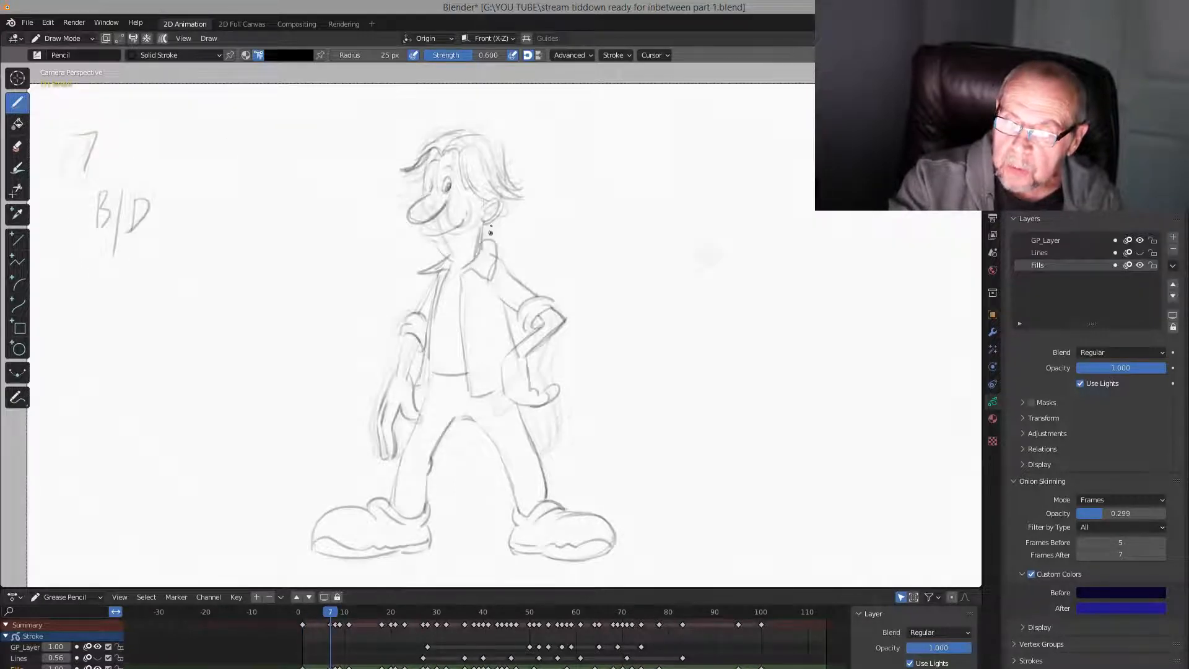
key(Down)
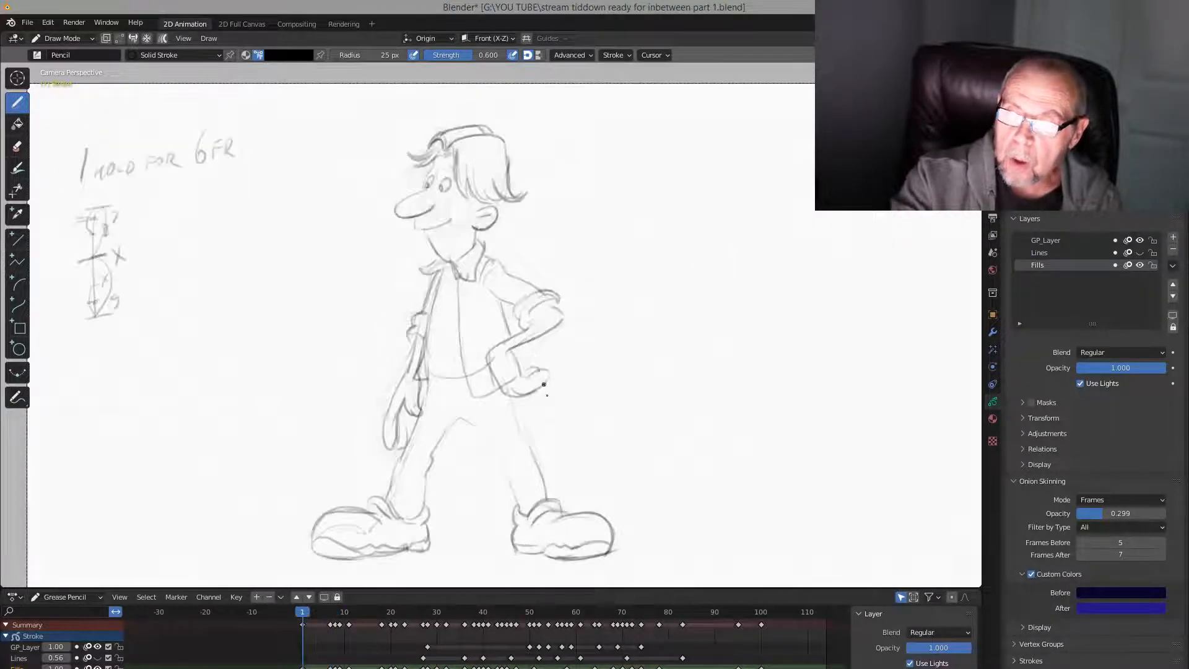
key(Up)
key(Up)
key(Up)
key(Down)
key(Up)
key(Down)
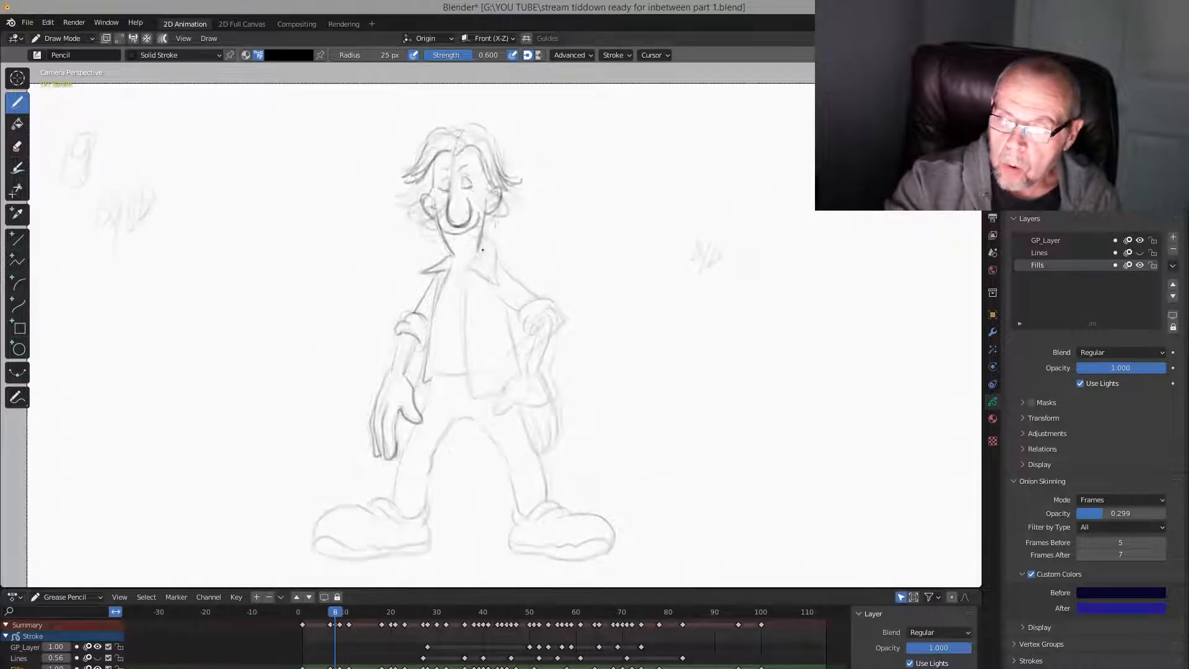
Draw the jacket's centre opening line, the right-side collar and the right-side upper sleeve on frame 8
drag(464, 272, 469, 391)
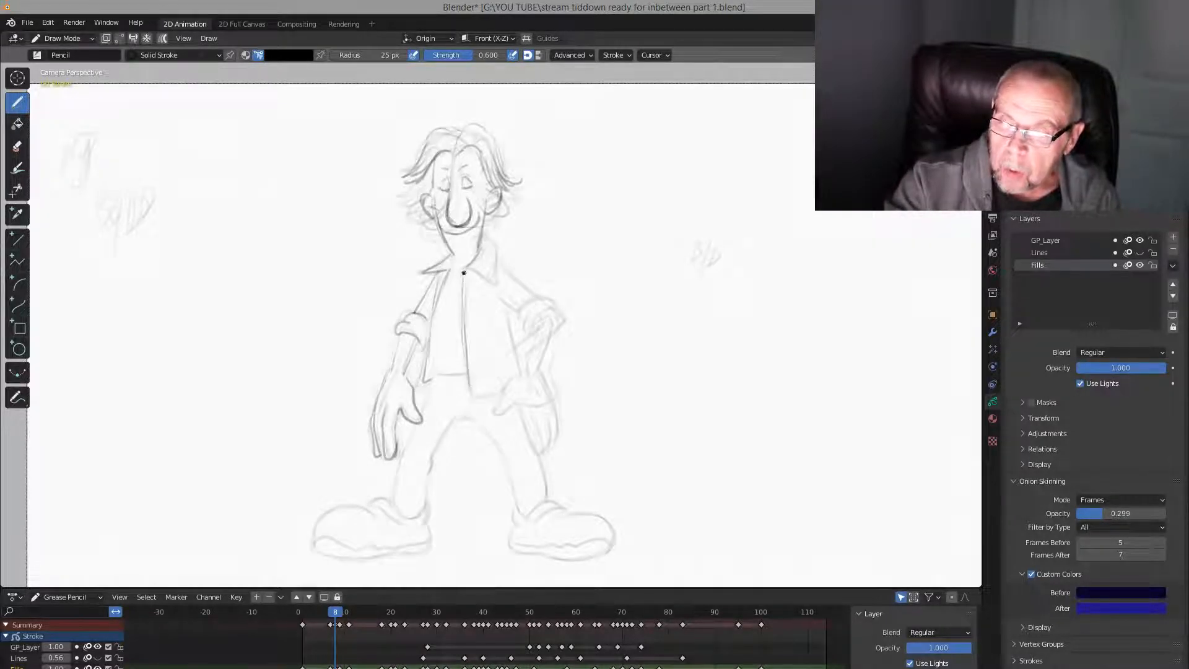
mouse_move(487, 278)
mouse_down()
mouse_move(496, 257)
mouse_move(532, 306)
mouse_up()
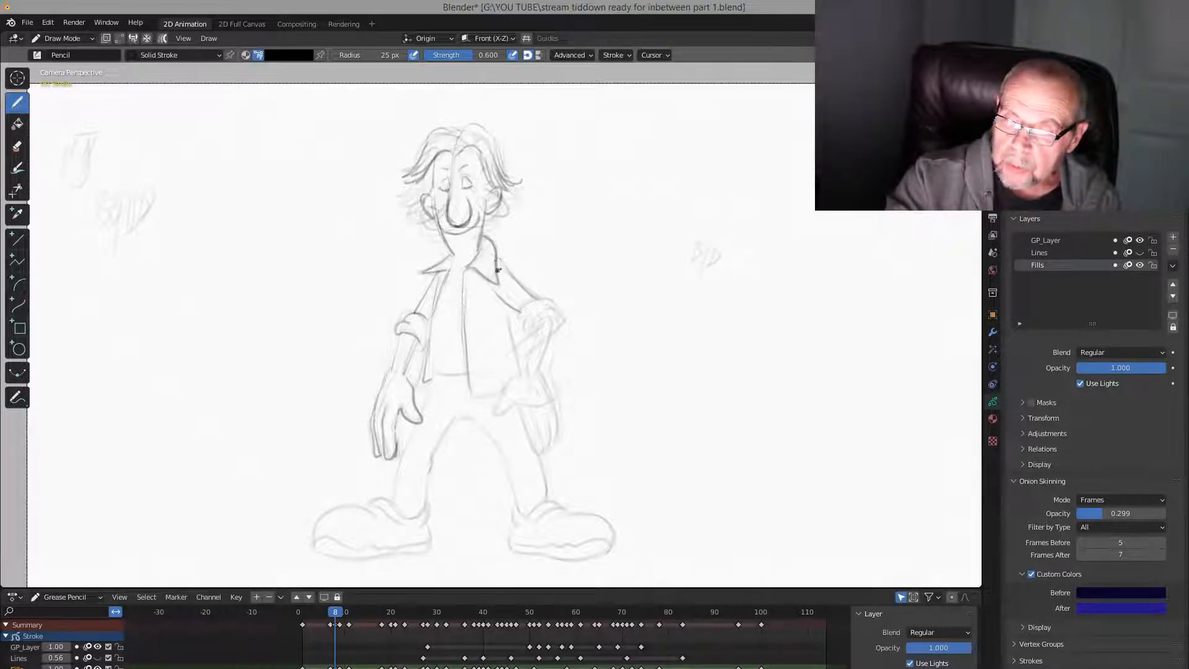
key(Left)
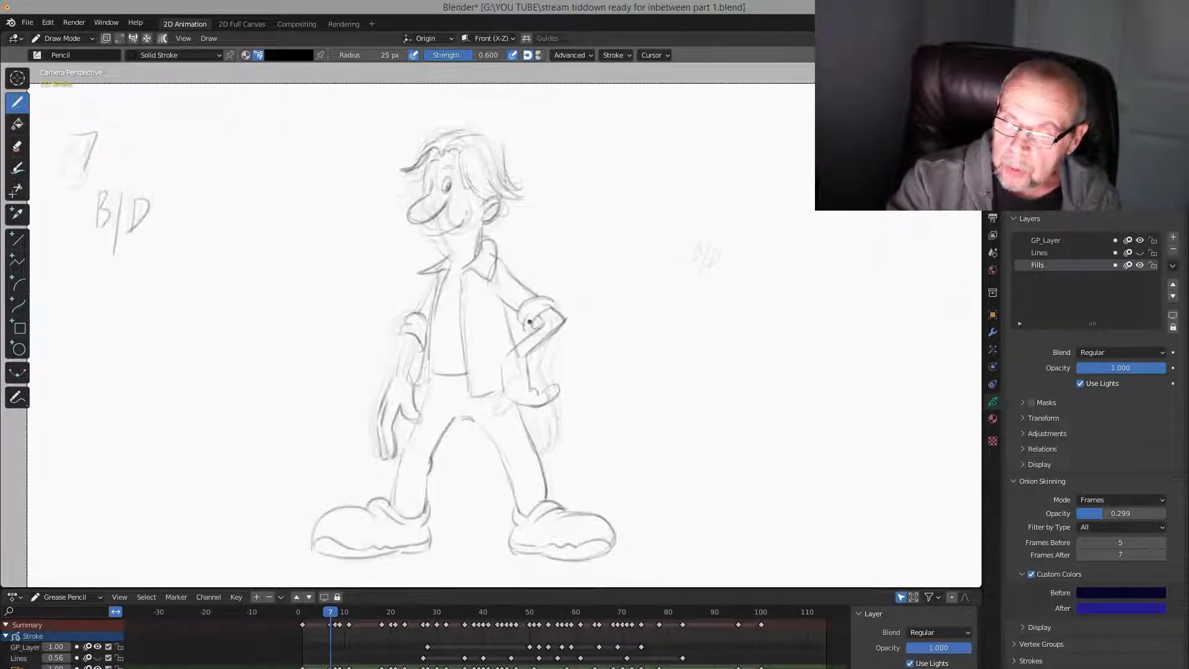
key(Left)
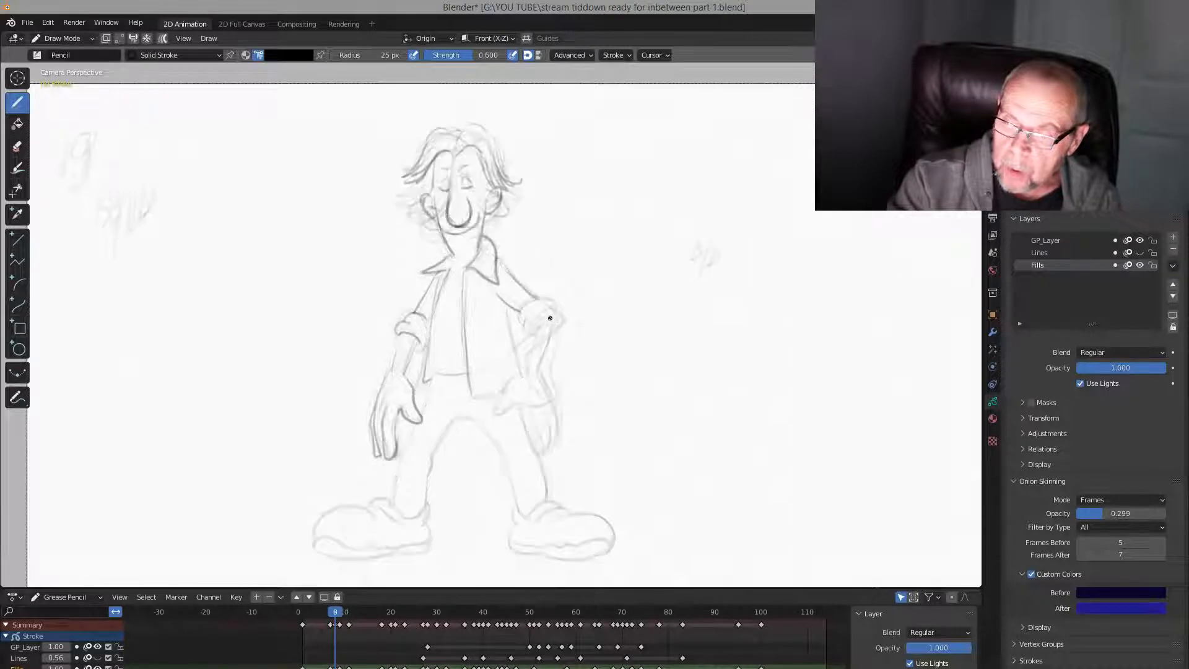
Draw the right-side rolled cuff and rough in the forearm below it on frame 8
mouse_move(548, 313)
mouse_down()
mouse_move(532, 328)
mouse_move(540, 298)
mouse_move(559, 327)
mouse_move(539, 371)
mouse_up()
key(Left)
key(Right)
key(Right)
key(Left)
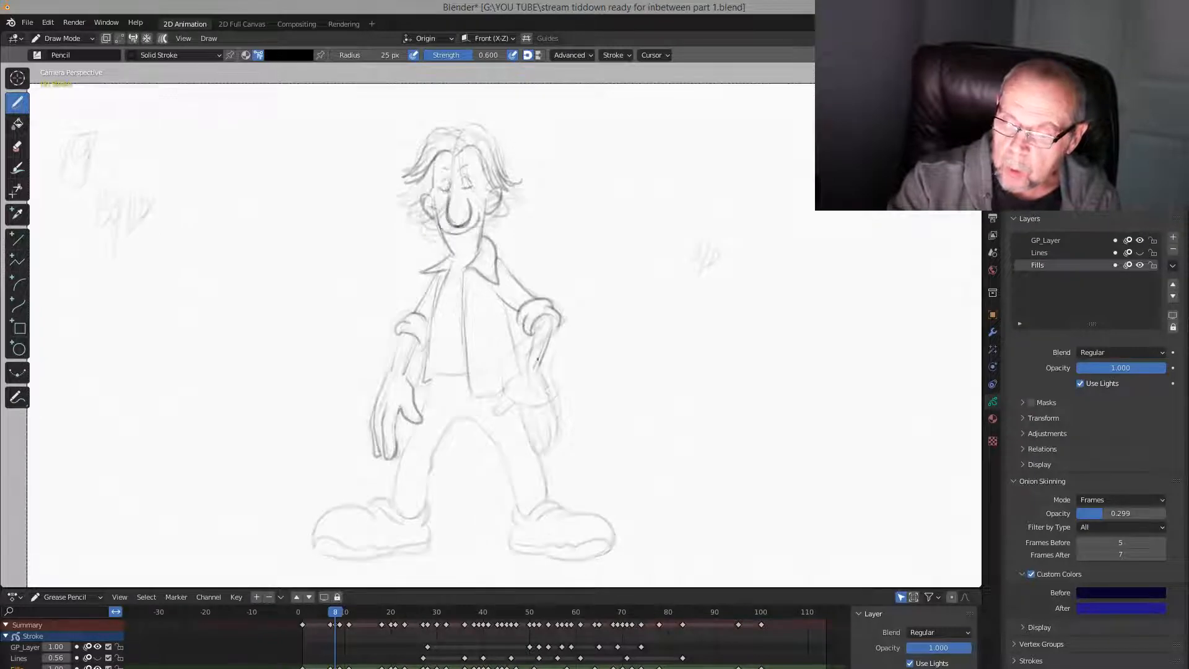
Soften the rough right-side forearm lines with the eraser and redraw the forearm with the Pencil on frame 8
key(e)
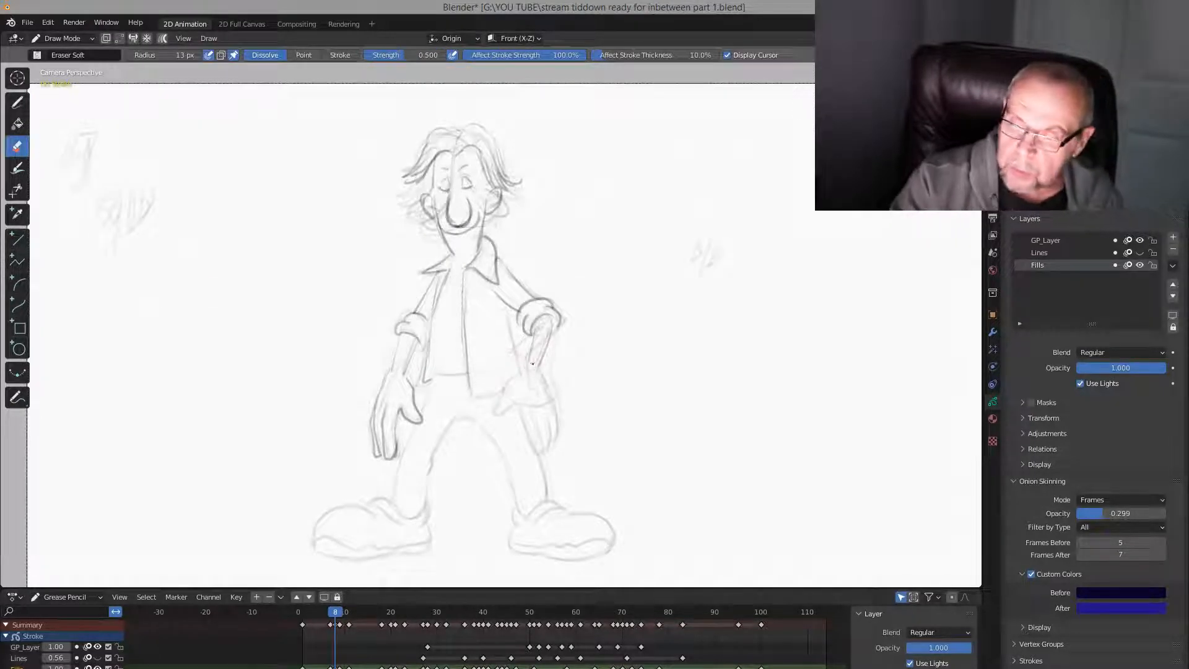
click(17, 102)
key(Left)
key(Right)
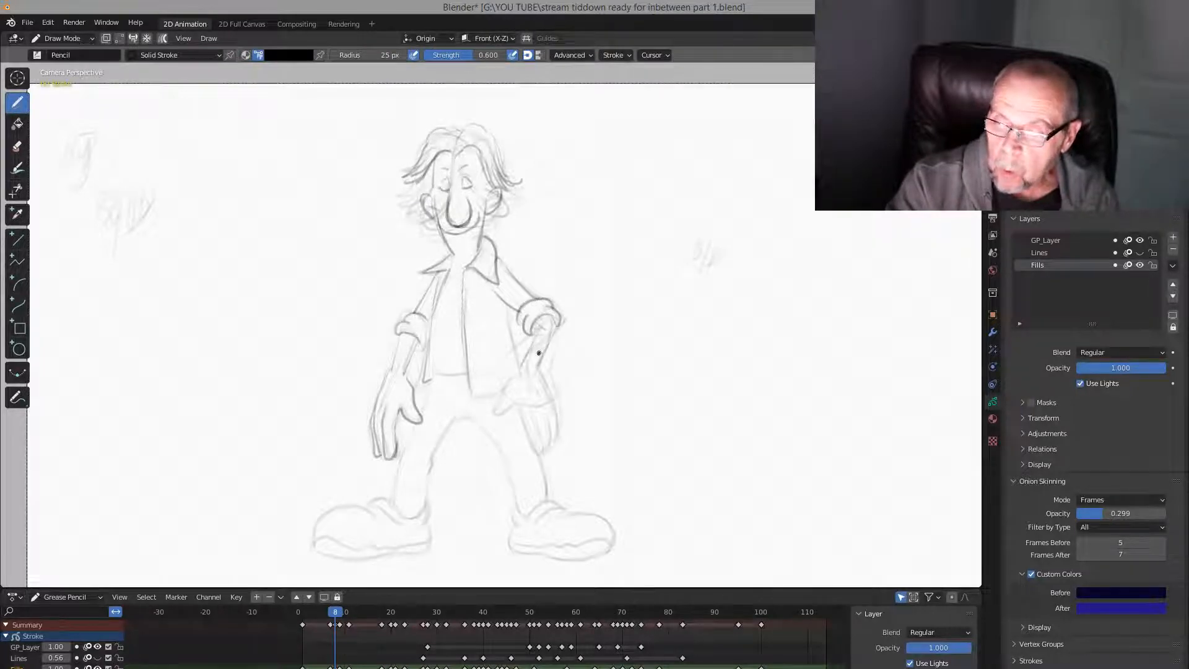
key(Left)
key(Right)
key(Right)
key(Left)
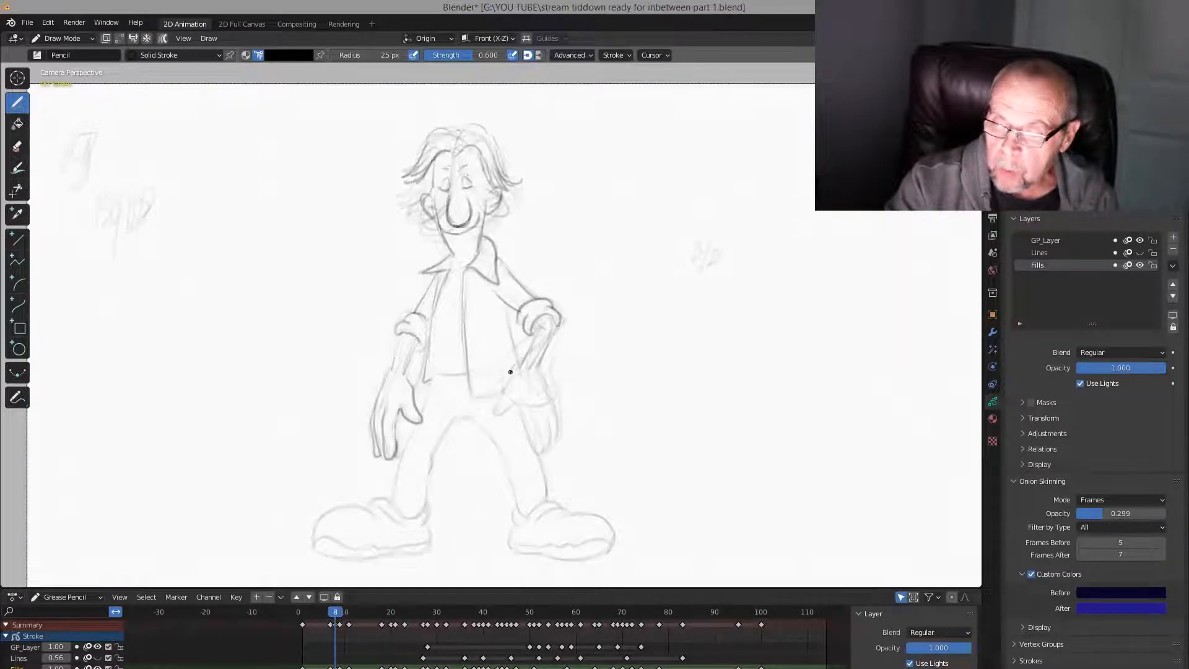
Draw the right-side wrist and outer palm edge on frame 8 and strengthen the forearm lines
mouse_move(511, 372)
mouse_down()
mouse_move(506, 404)
mouse_move(538, 407)
mouse_up()
key(Left)
key(Right)
key(Right)
key(Left)
mouse_move(538, 375)
mouse_down()
mouse_move(552, 329)
mouse_move(538, 331)
mouse_up()
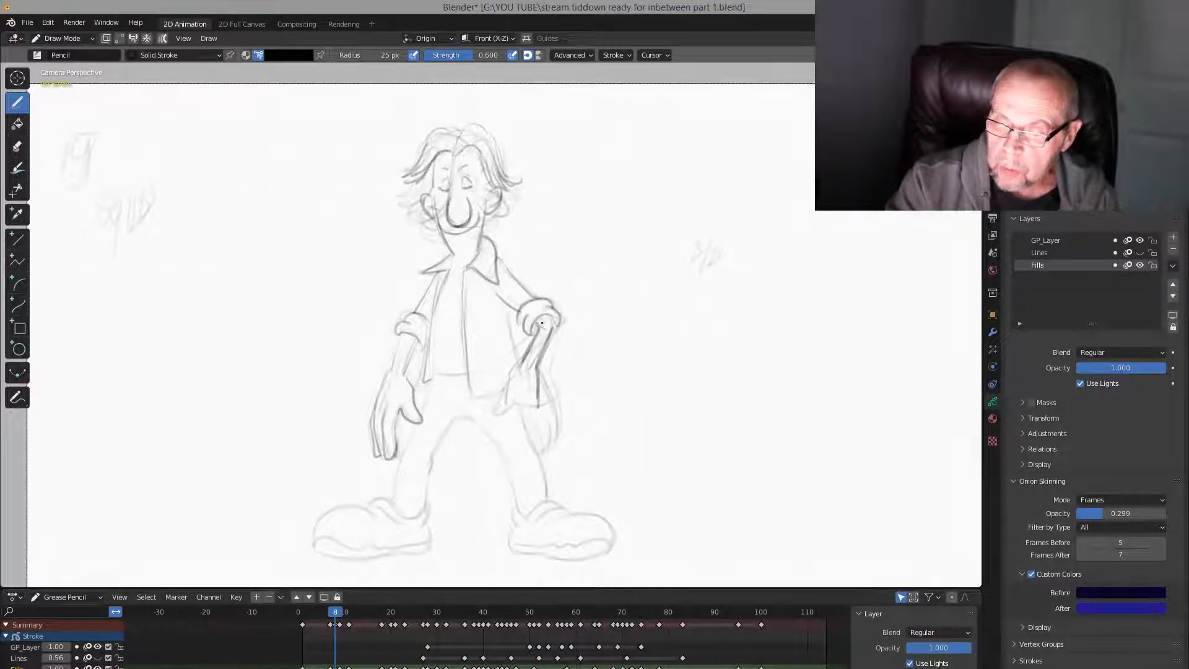
key(Left)
key(Right)
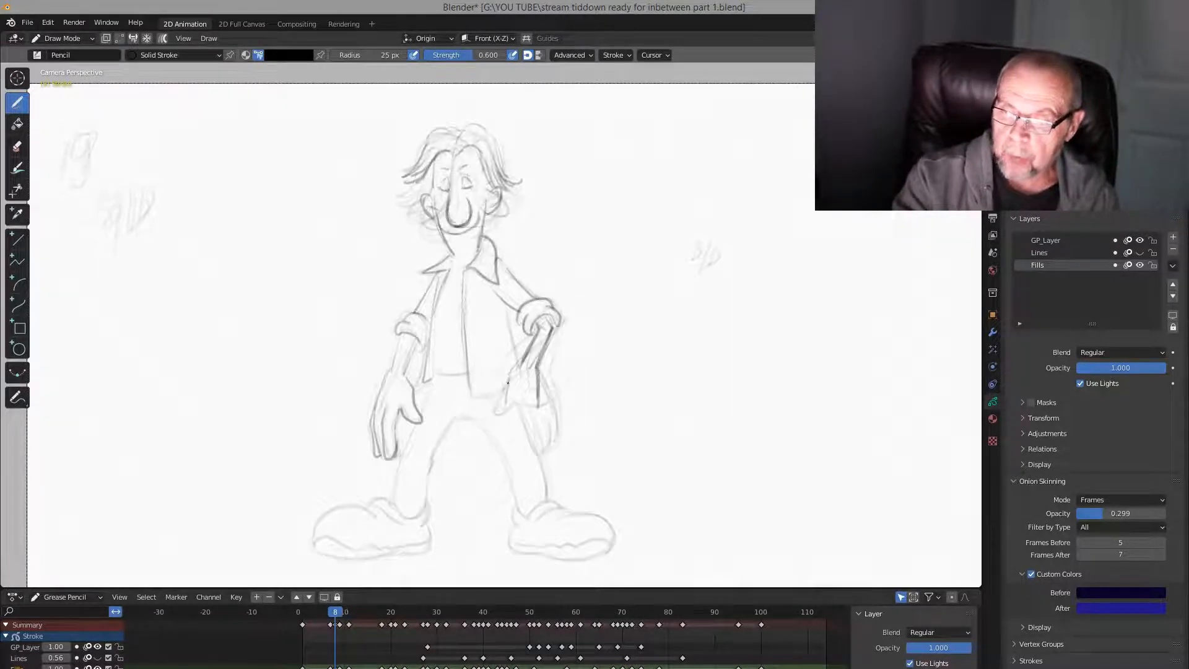
Draw the thumb of the right-side hand on frame 8, placed between its positions on frames 7 and 9
drag(497, 399, 509, 400)
key(Left)
key(Right)
key(Right)
key(Left)
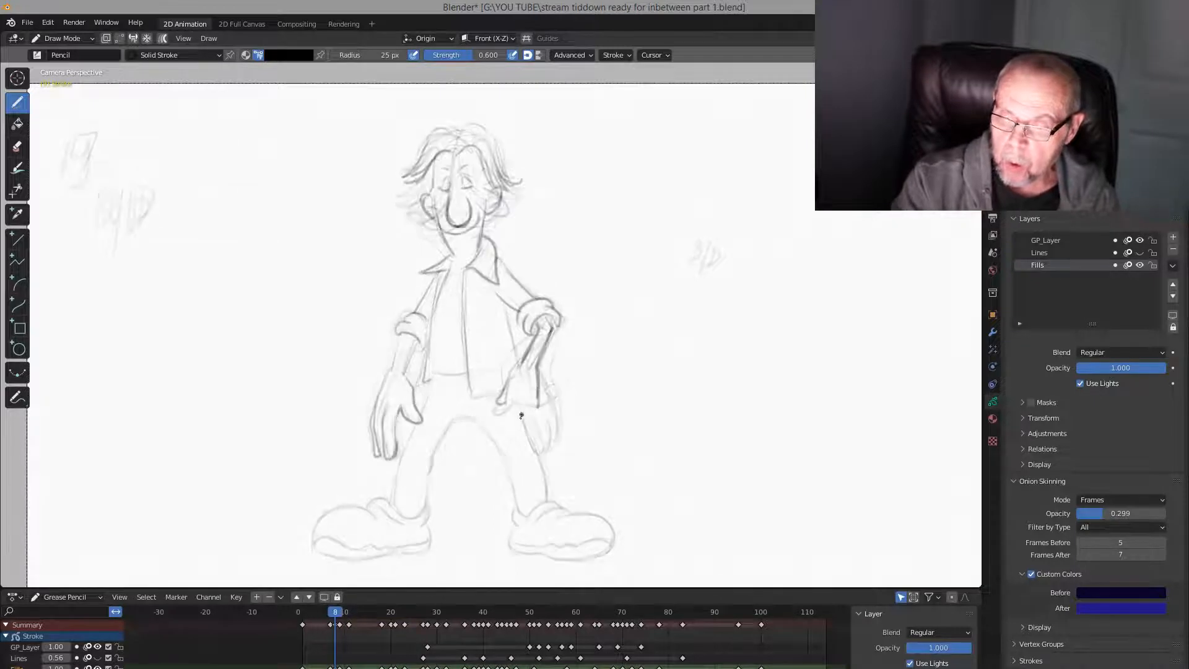
Draw the short, foreshortened fingers along the lower edge of the right-side hand on frame 8
drag(527, 425, 545, 425)
key(Left)
key(Right)
key(Right)
key(Left)
Flip back and forth through the key drawings up to frame 11 to examine the right-side arm's swing
key(Down)
key(Up)
key(Up)
key(Up)
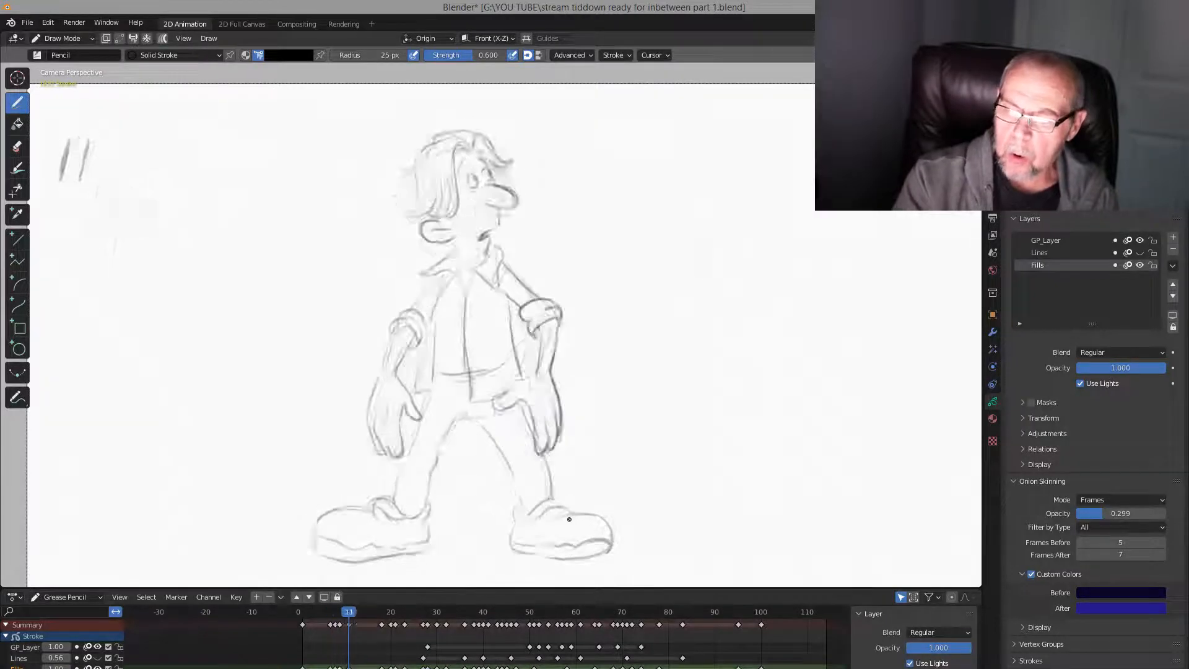
key(Down)
key(Down)
key(Down)
key(Up)
key(Up)
key(Down)
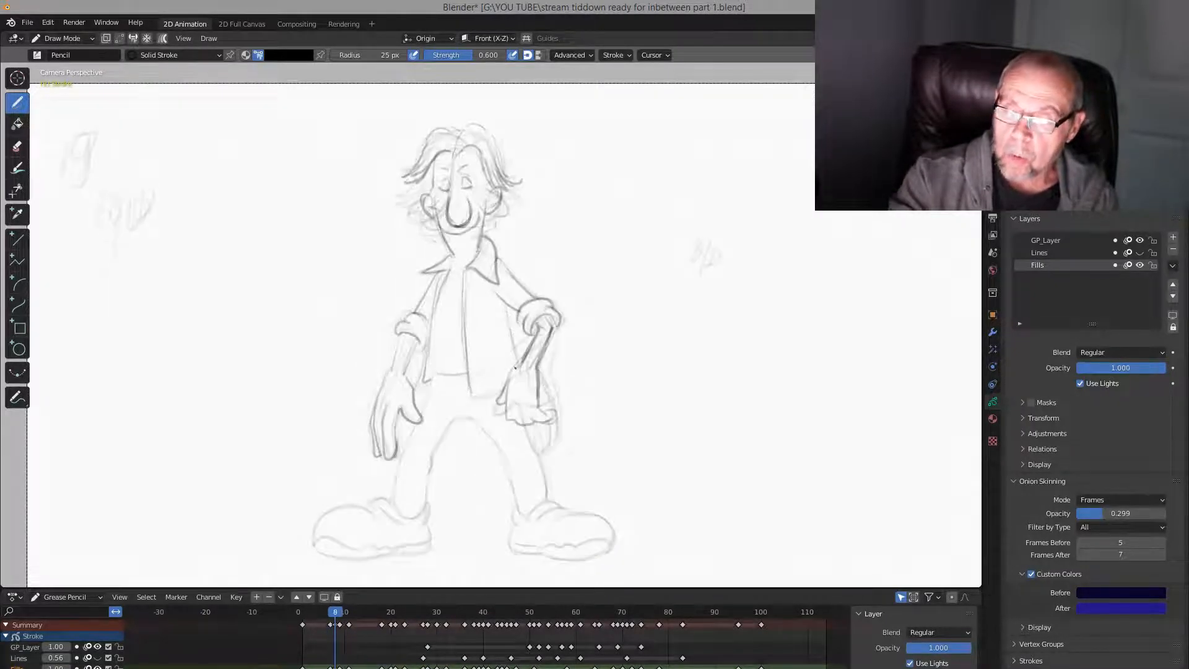
Reinforce the right-side inner forearm line and draw the shirt's hem at the waist on frame 8
drag(527, 354, 542, 327)
key(Up)
key(Down)
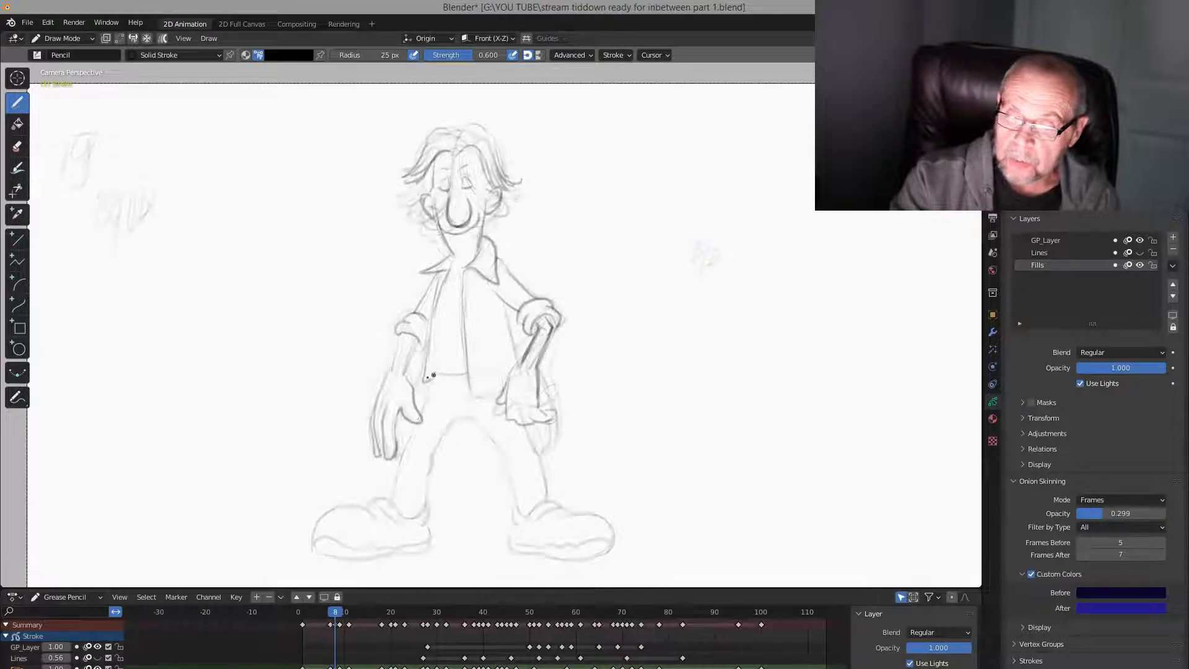
key(Up)
key(Down)
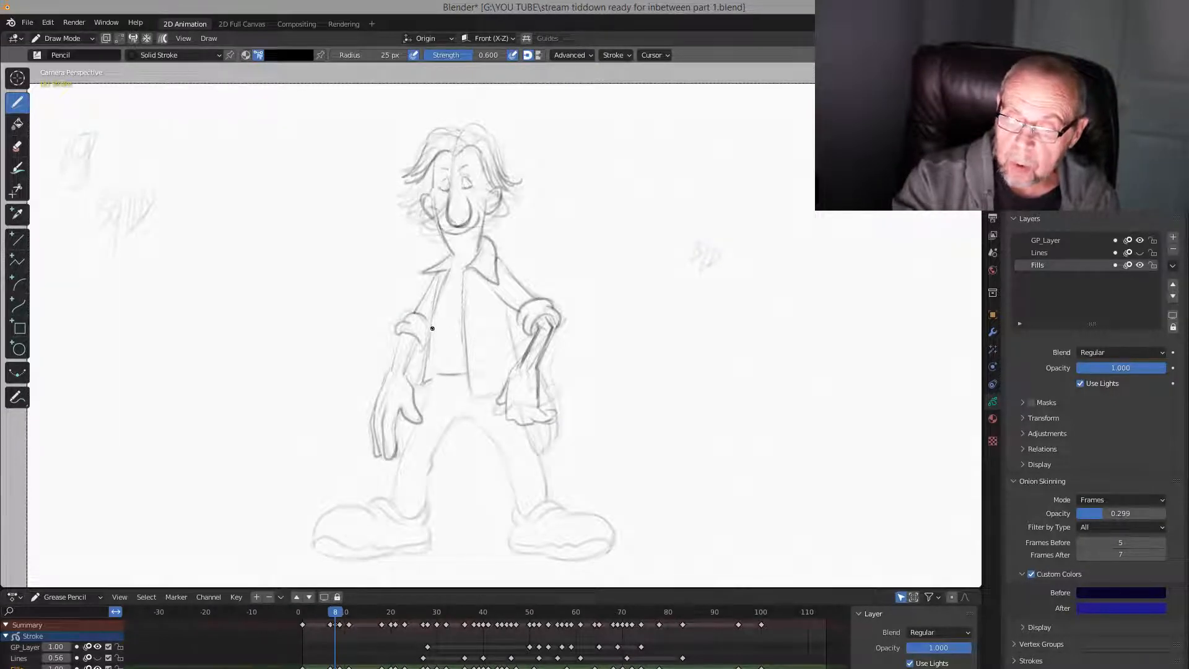
Draw the shirt's left edge, the jacket's lower hem and right-side edge, and the left-side trouser leg on frame 8
mouse_move(433, 329)
mouse_down()
mouse_move(393, 504)
mouse_move(495, 393)
mouse_up()
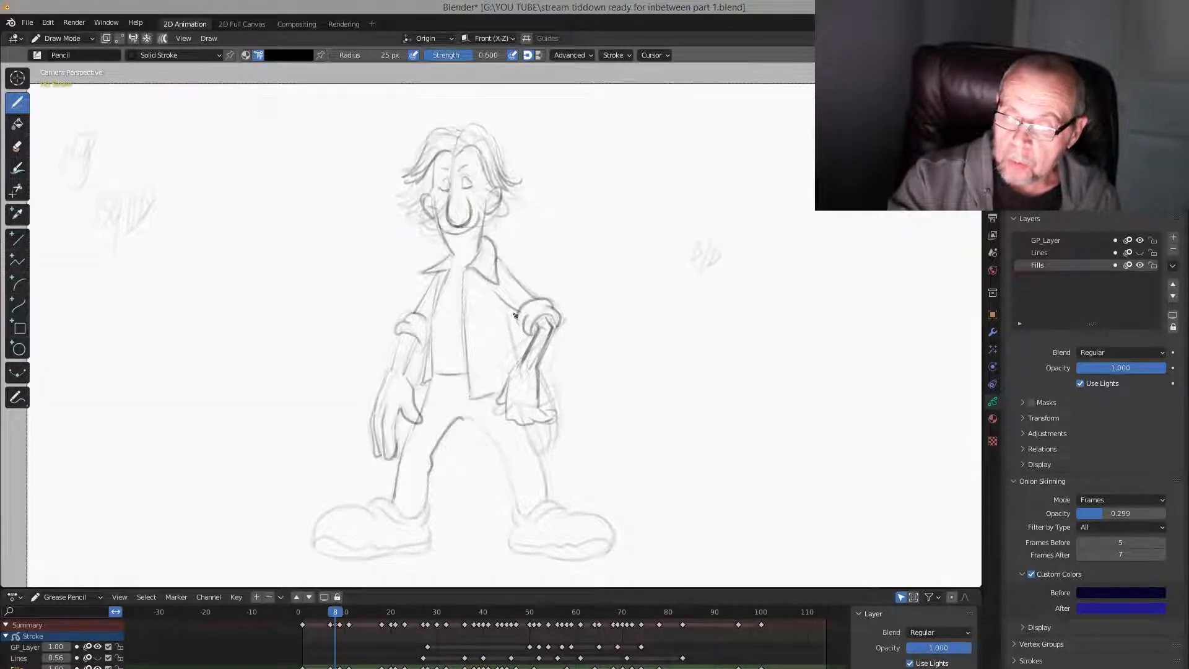
drag(506, 308, 515, 376)
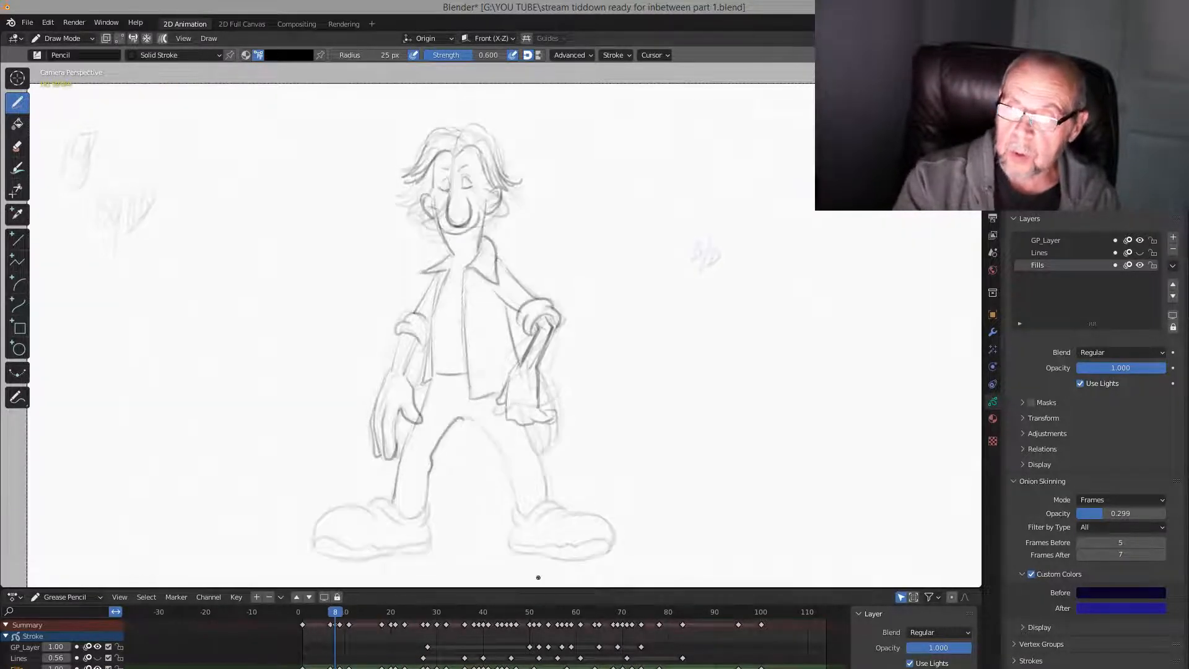
Add strokes to the left-side hair and crown on frame 8 and compare the drawing with frame 7
mouse_move(426, 171)
mouse_down()
mouse_move(404, 181)
mouse_move(452, 153)
mouse_move(465, 126)
mouse_up()
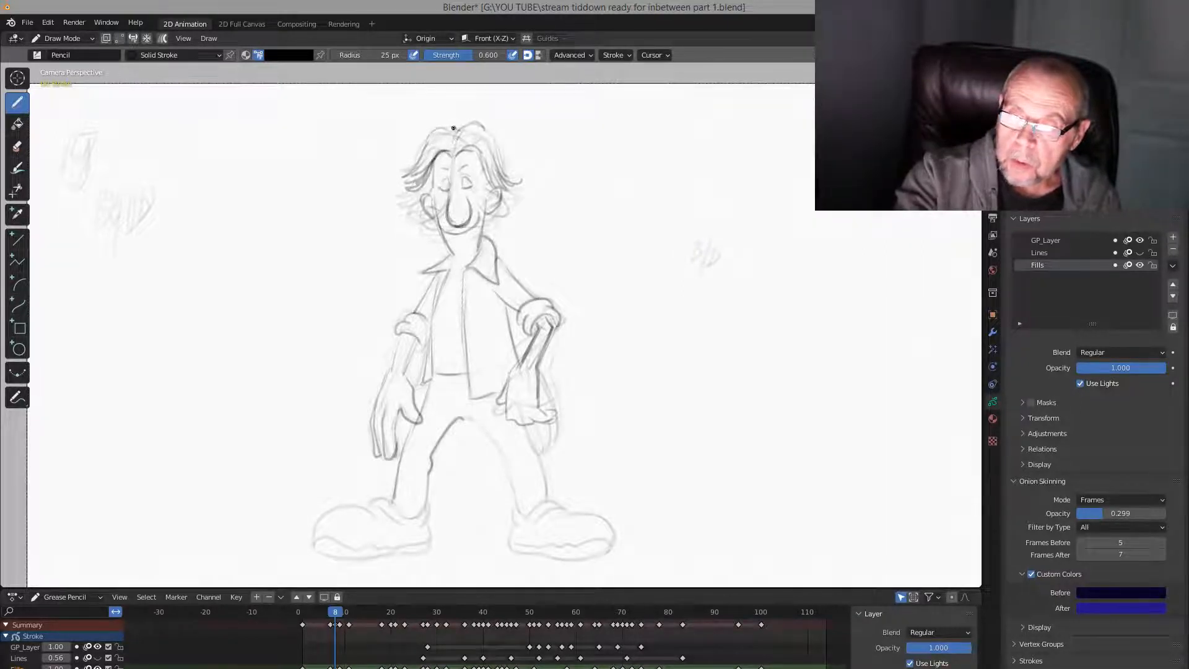
key(Right)
key(Left)
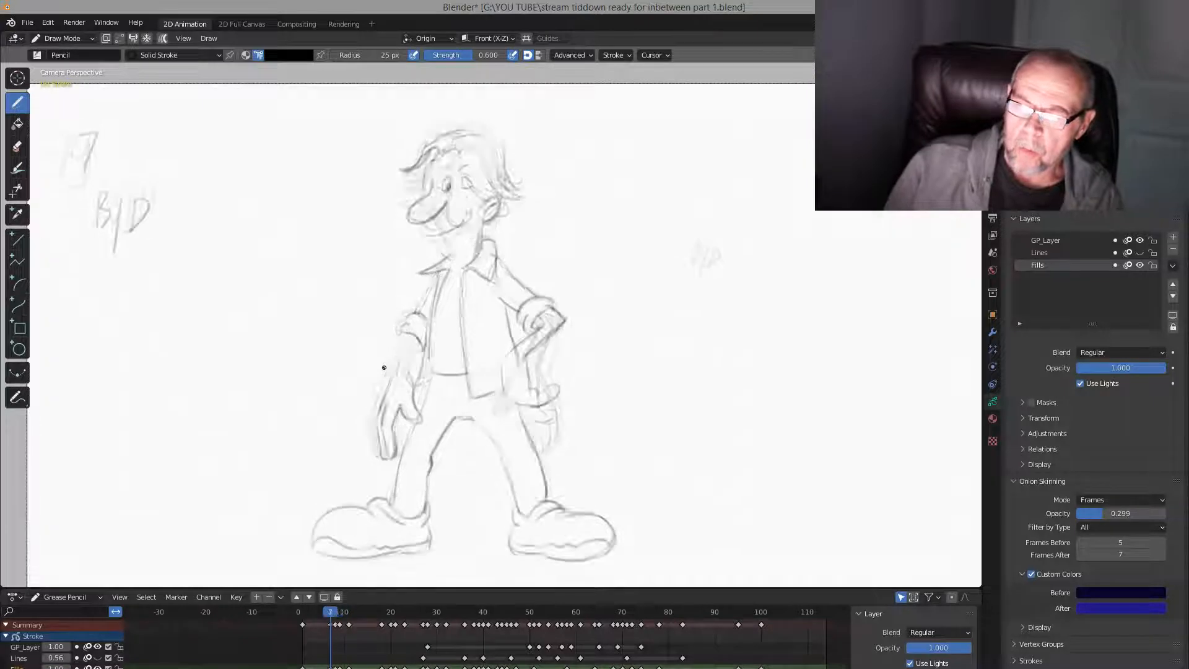
key(Right)
key(Left)
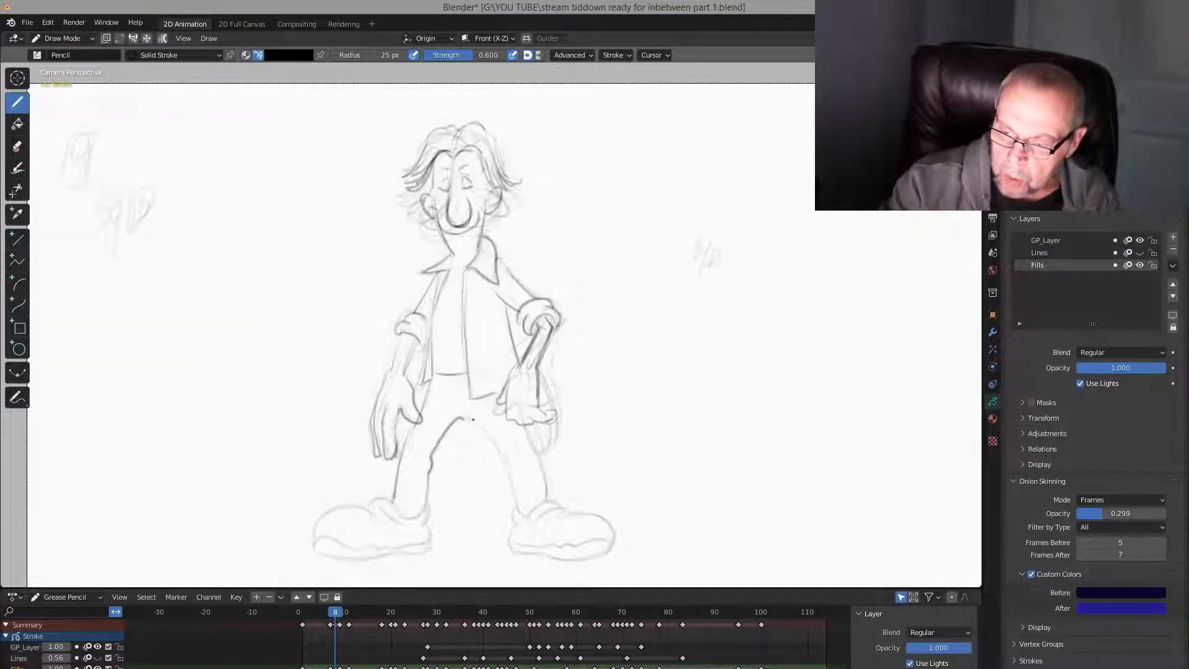
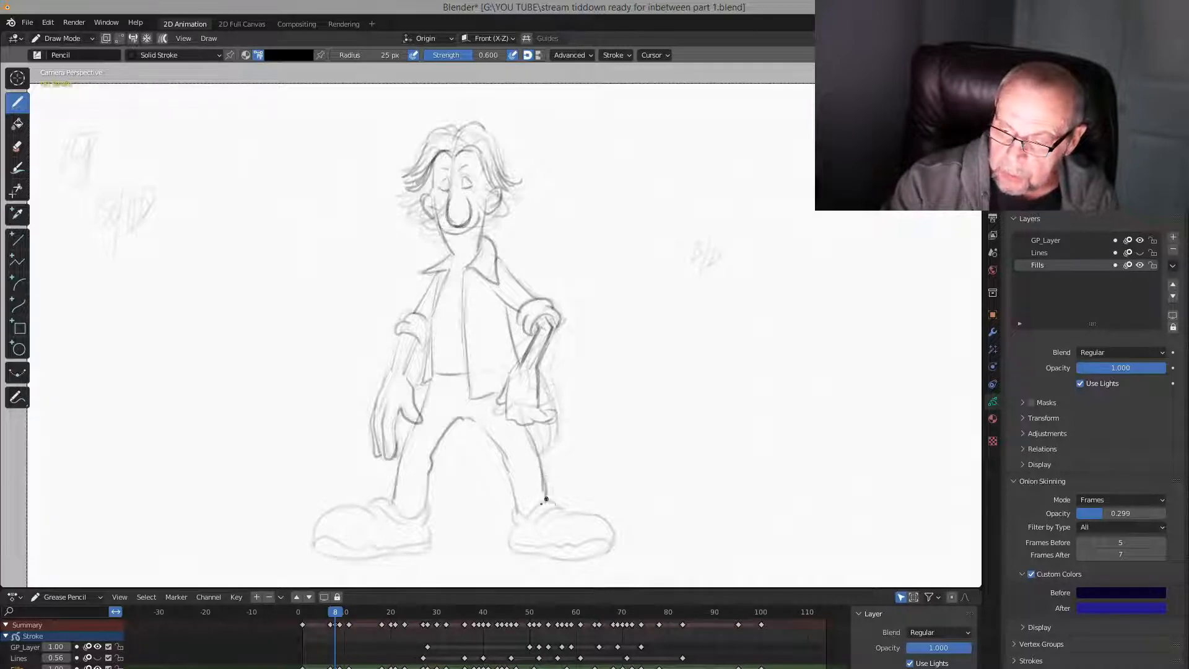
Draw both trouser cuffs and both shoes, including their soles, on frame 8
mouse_move(553, 502)
mouse_down()
mouse_move(510, 525)
mouse_move(560, 506)
mouse_up()
mouse_move(404, 514)
mouse_down()
mouse_move(370, 499)
mouse_move(429, 526)
mouse_move(425, 553)
mouse_up()
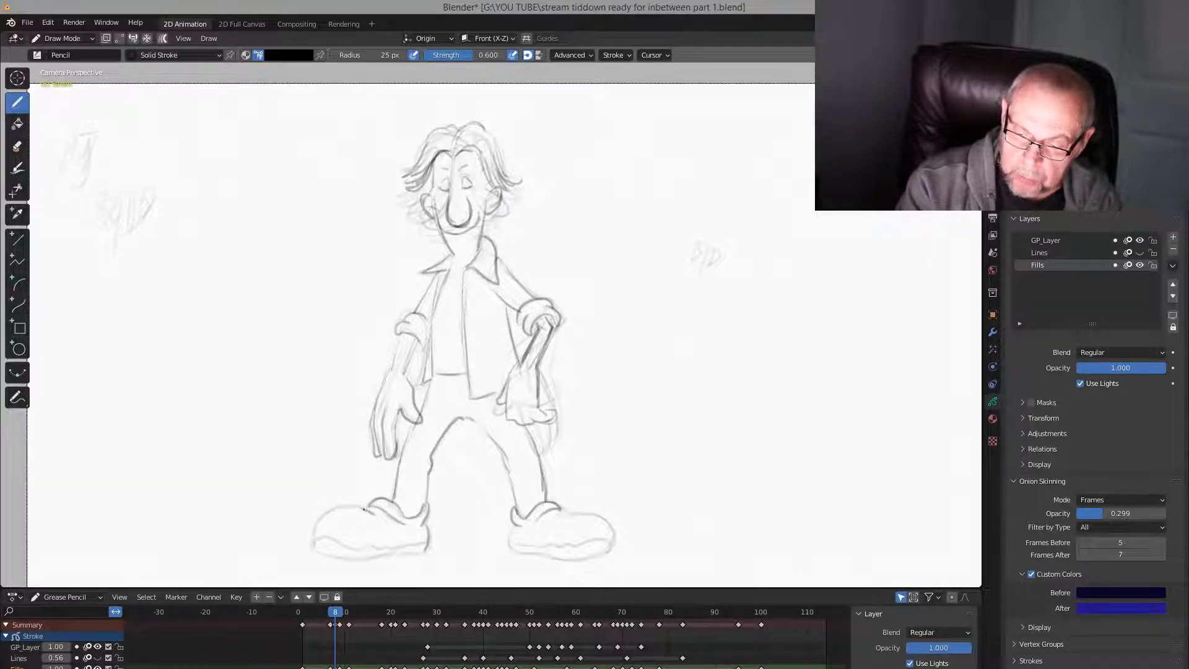
mouse_move(364, 509)
mouse_down()
mouse_move(316, 524)
mouse_move(329, 548)
mouse_move(428, 546)
mouse_up()
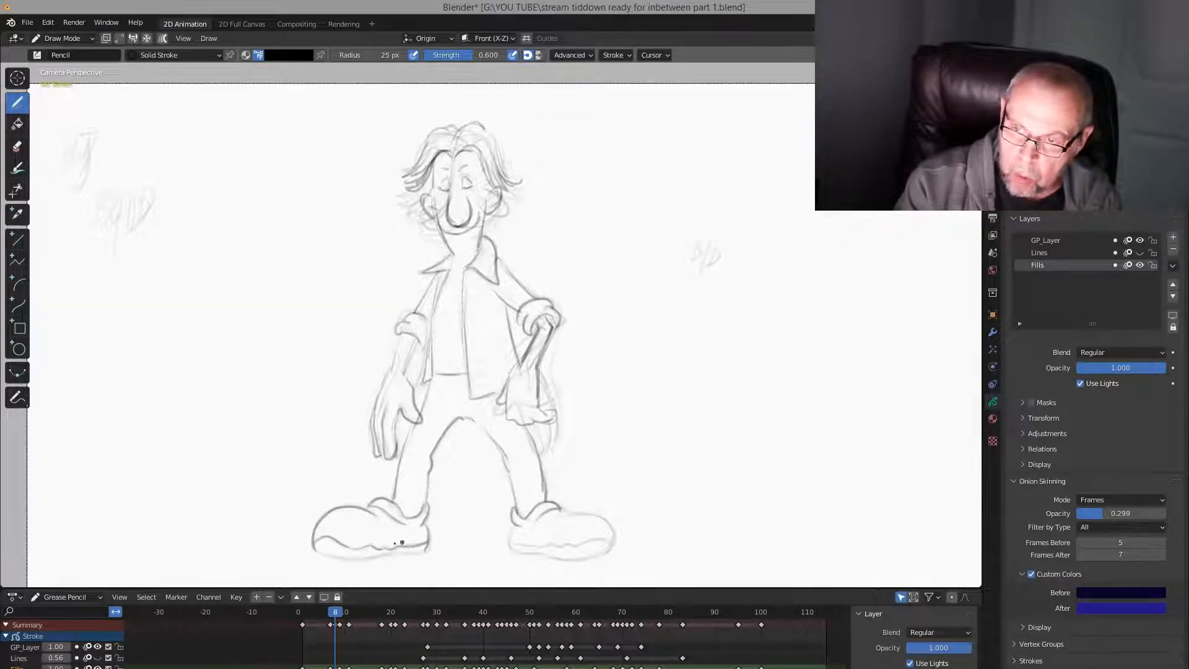
drag(331, 555, 409, 554)
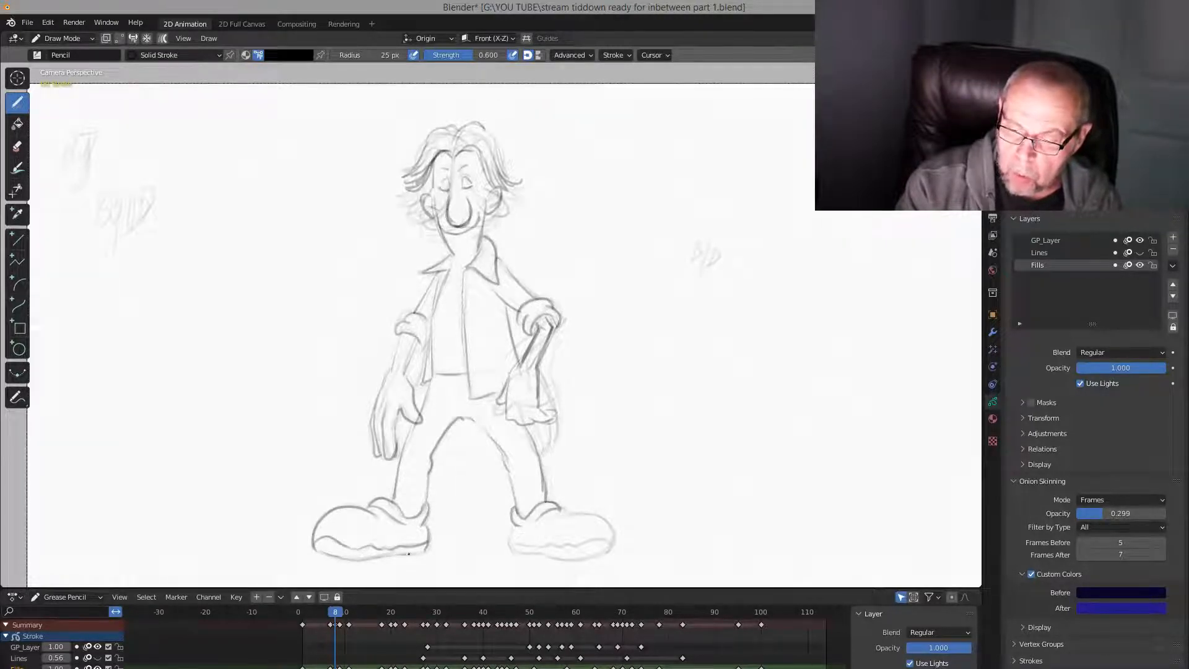
mouse_move(514, 524)
mouse_down()
mouse_move(509, 549)
mouse_move(581, 542)
mouse_move(583, 559)
mouse_move(608, 553)
mouse_move(615, 528)
mouse_move(593, 514)
mouse_move(610, 555)
mouse_up()
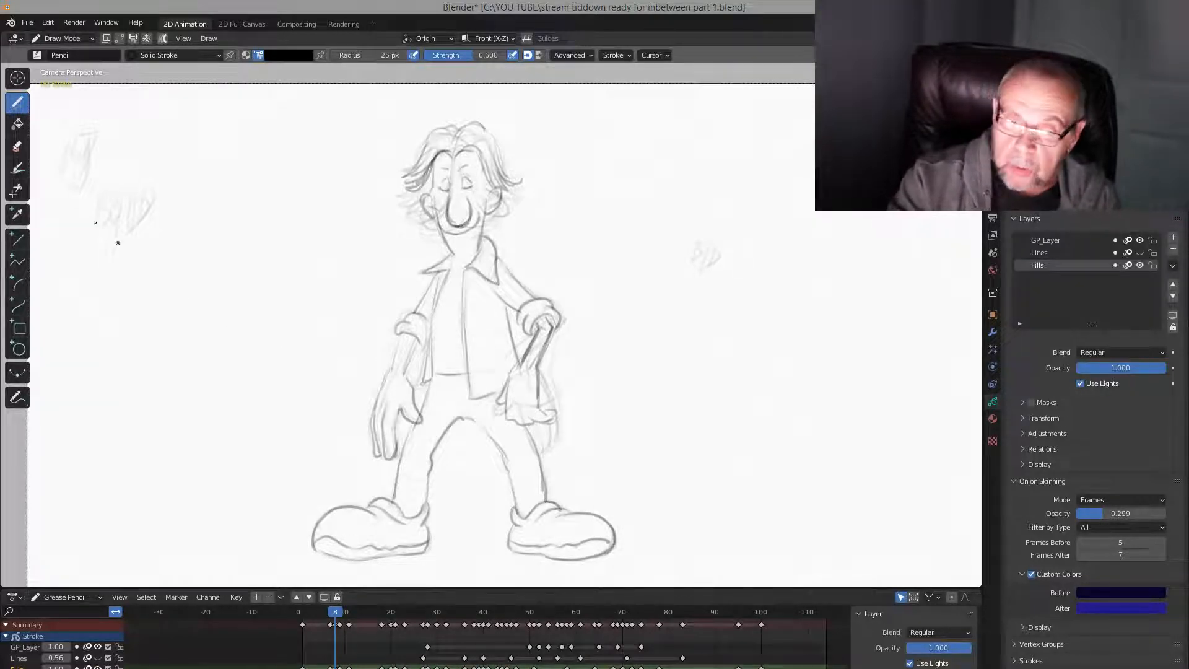
Erase the stray lines around the right-side forearm and strengthen the left-side forearm line on frame 8
click(17, 146)
mouse_move(522, 369)
mouse_down()
mouse_move(548, 344)
mouse_move(538, 395)
mouse_move(553, 323)
mouse_up()
click(17, 103)
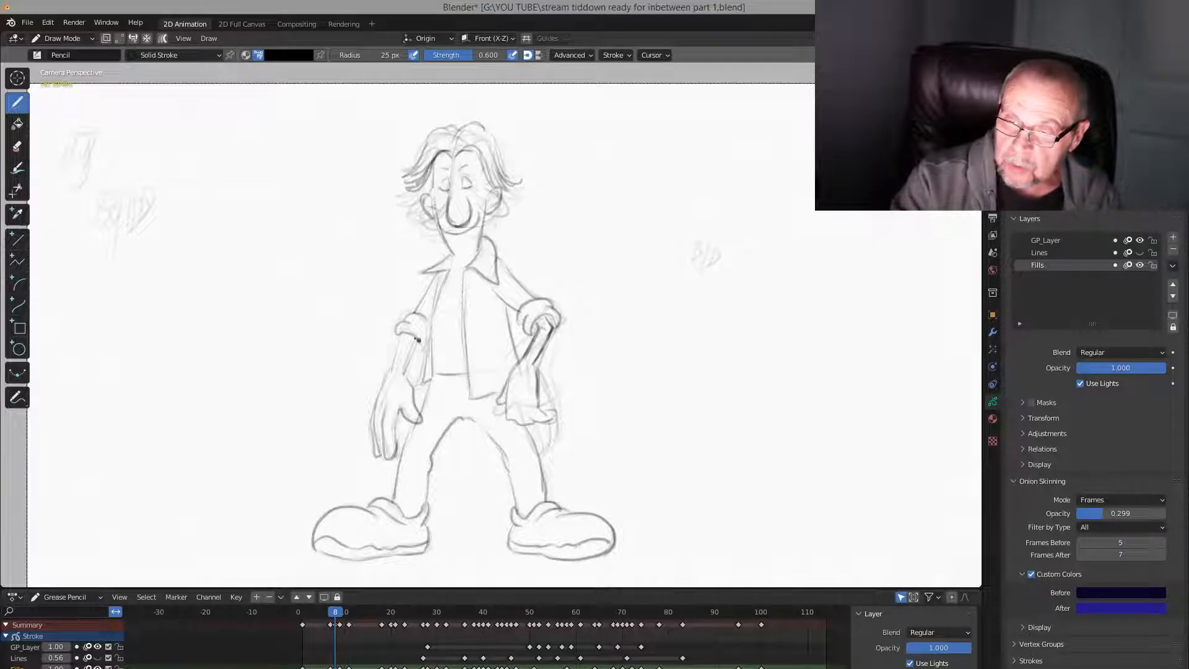
drag(405, 335, 393, 367)
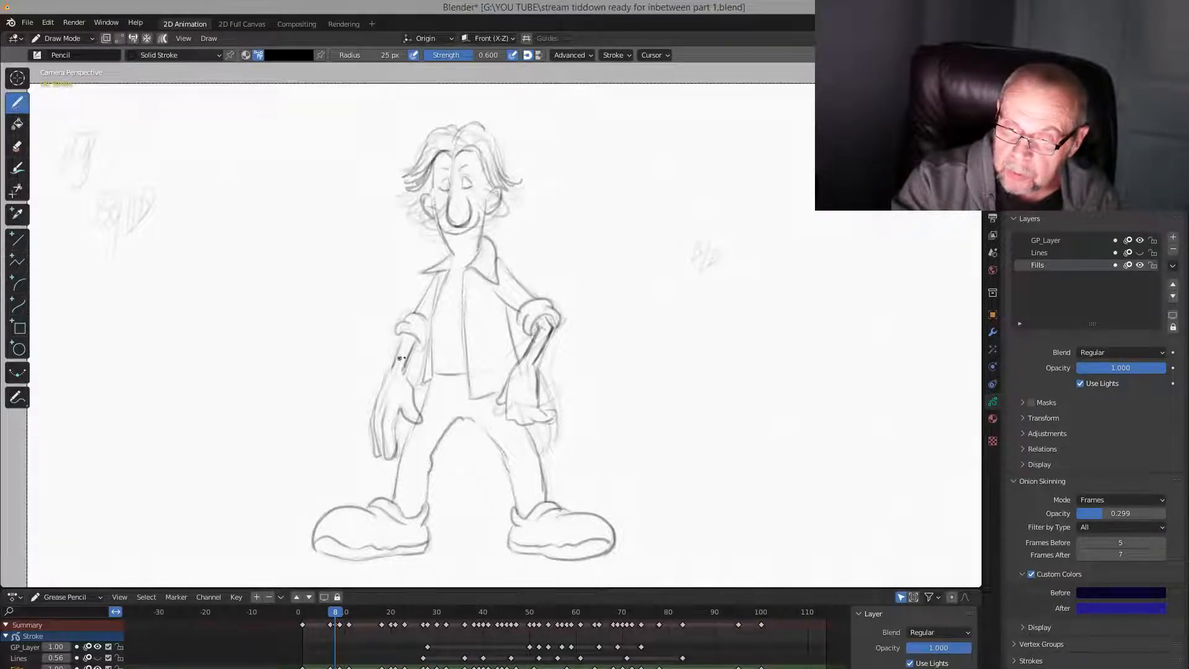
Flip through the key drawings between frames 1 and 18 to examine the full head turn
key(Down)
key(Up)
key(Up)
key(Up)
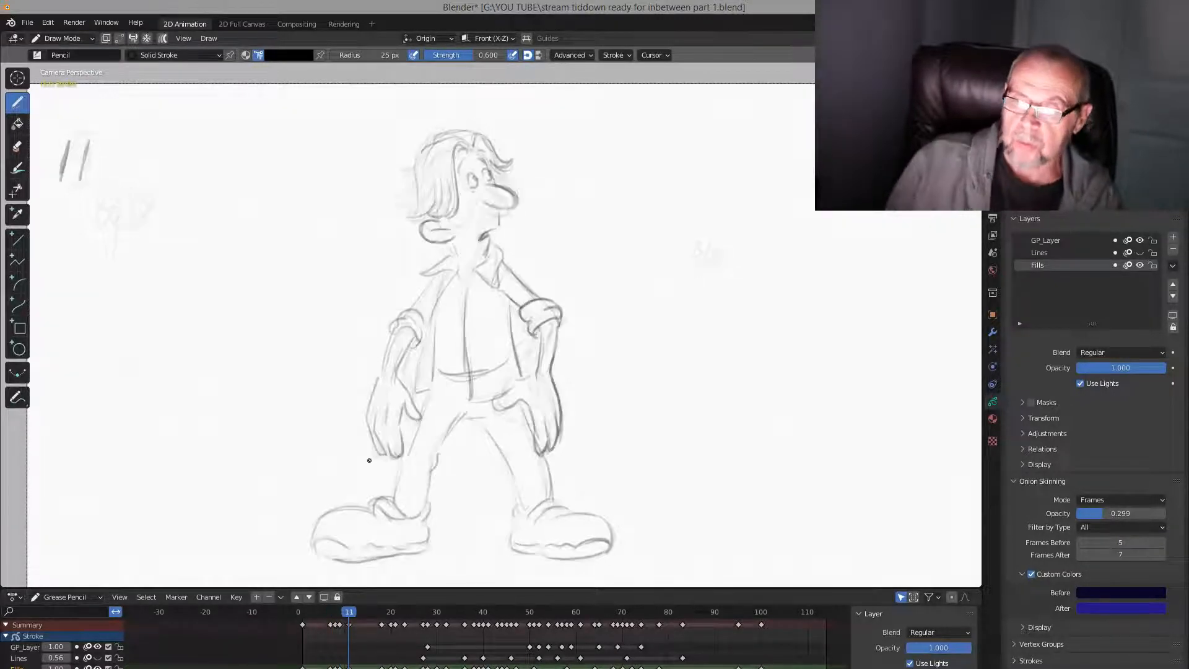
key(Down)
key(Down)
key(Down)
key(Down)
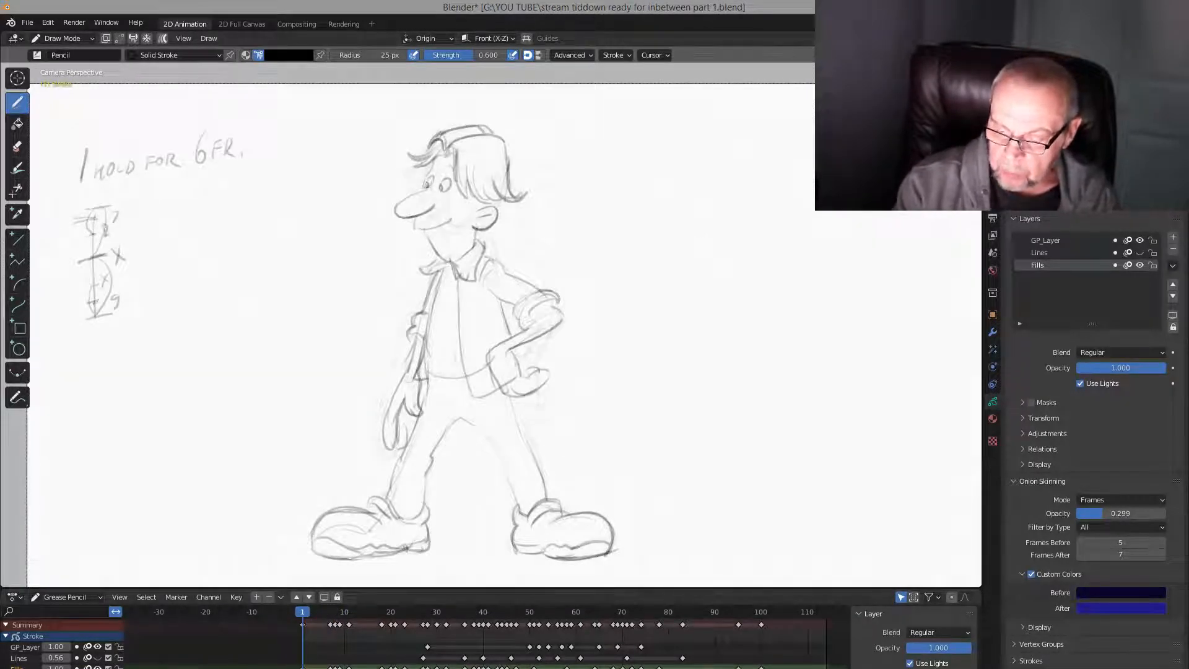
key(Up)
key(Up)
key(Up)
key(Up)
key(Up)
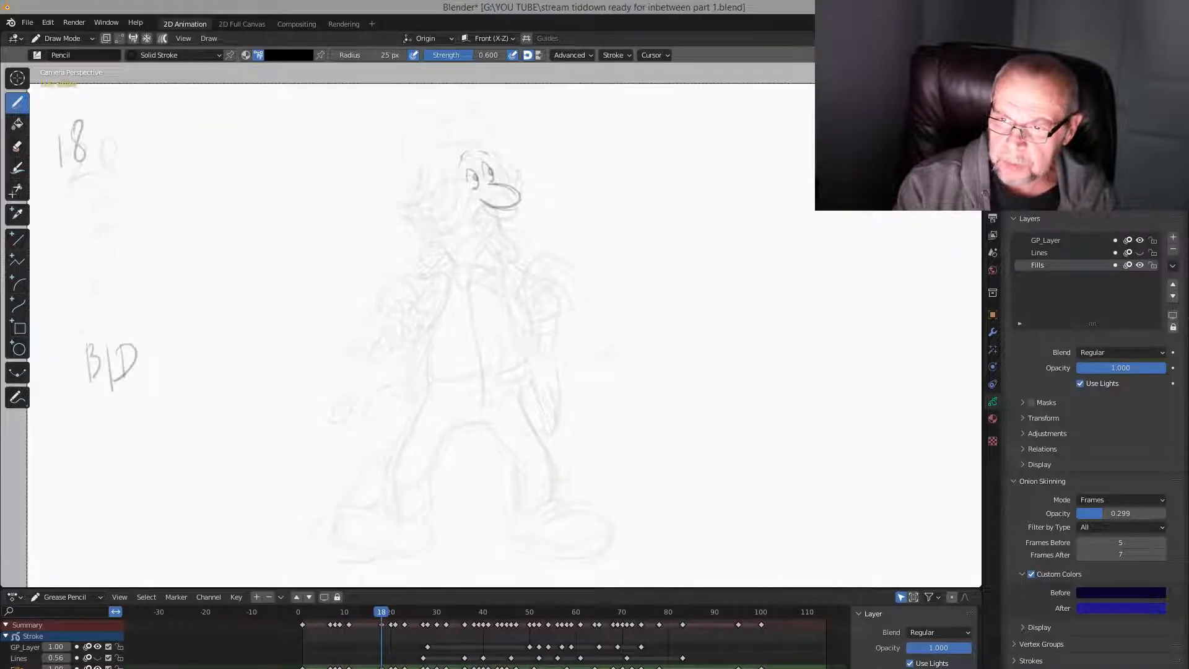
Scrub back to the frame 11 drawing and flip between frames 11 and 18 to examine the move out of the hold
mouse_move(381, 612)
mouse_down()
mouse_move(446, 612)
mouse_move(284, 618)
mouse_move(363, 623)
mouse_up()
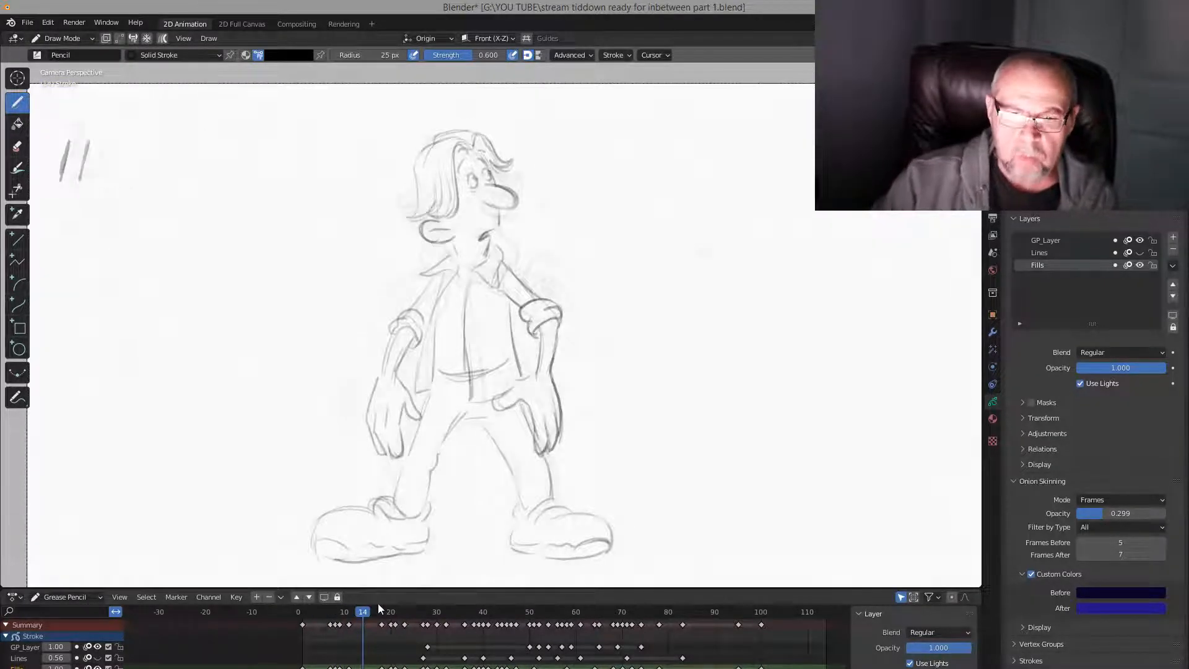
key(Down)
key(Up)
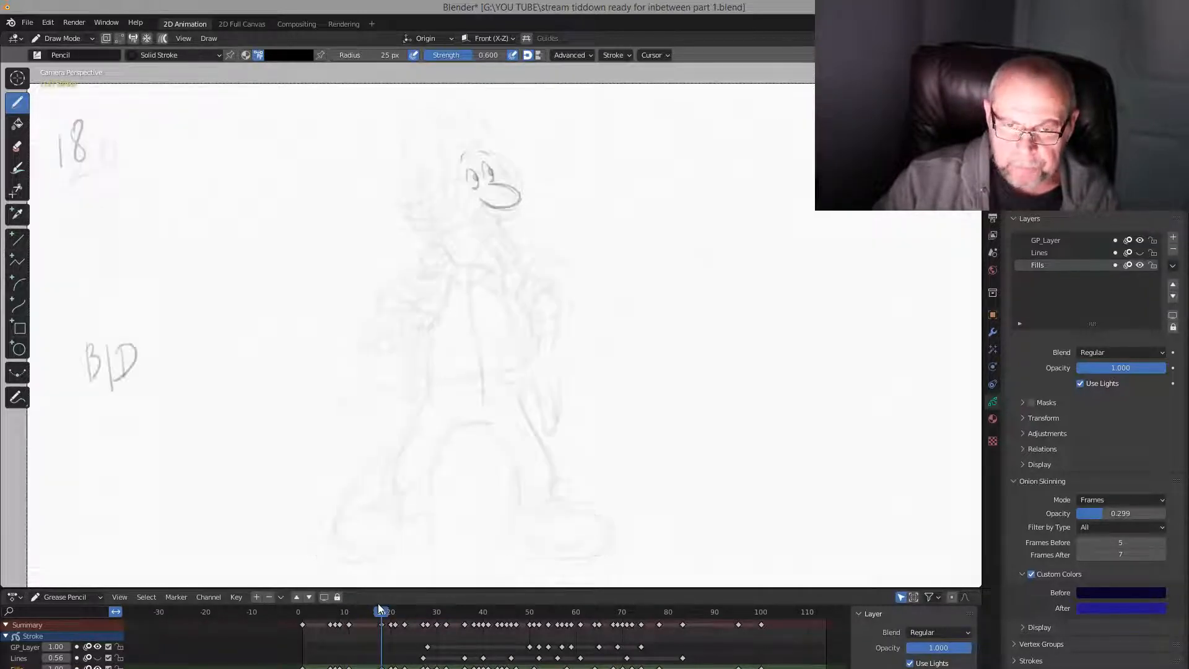
key(Down)
key(Up)
key(Down)
key(Up)
key(Down)
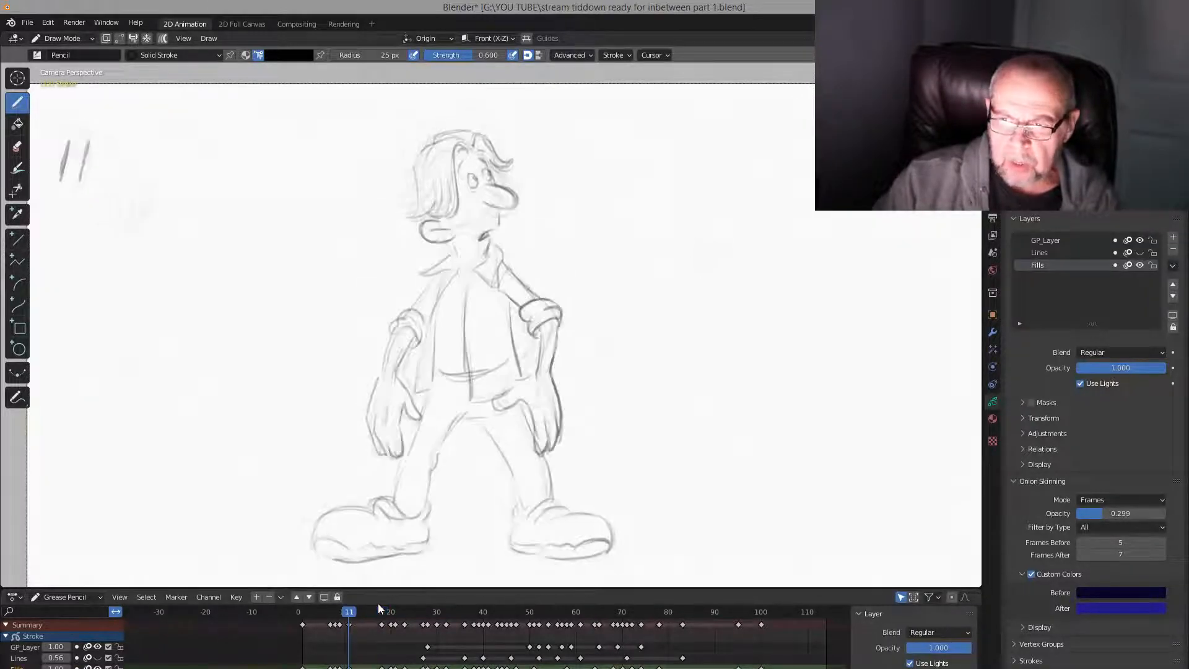
key(Up)
key(Down)
key(Up)
key(Down)
key(Up)
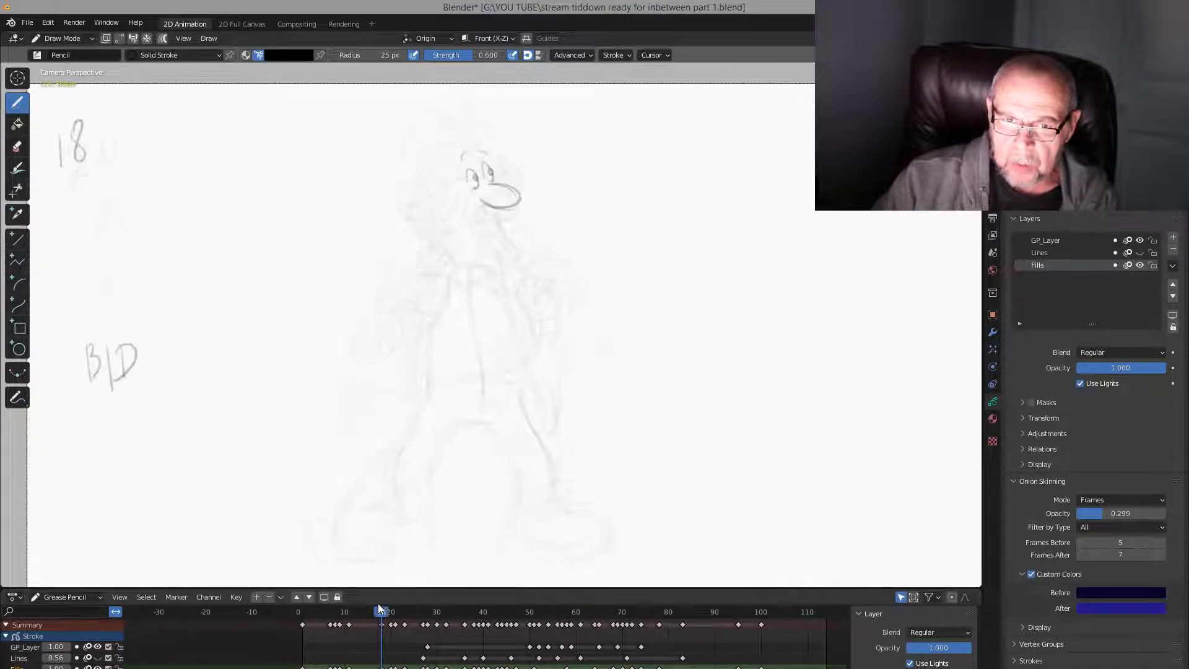
Write the note "6FR. HOLD" beneath the frame number on frame 11 and compare the drawing with frame 9
key(Down)
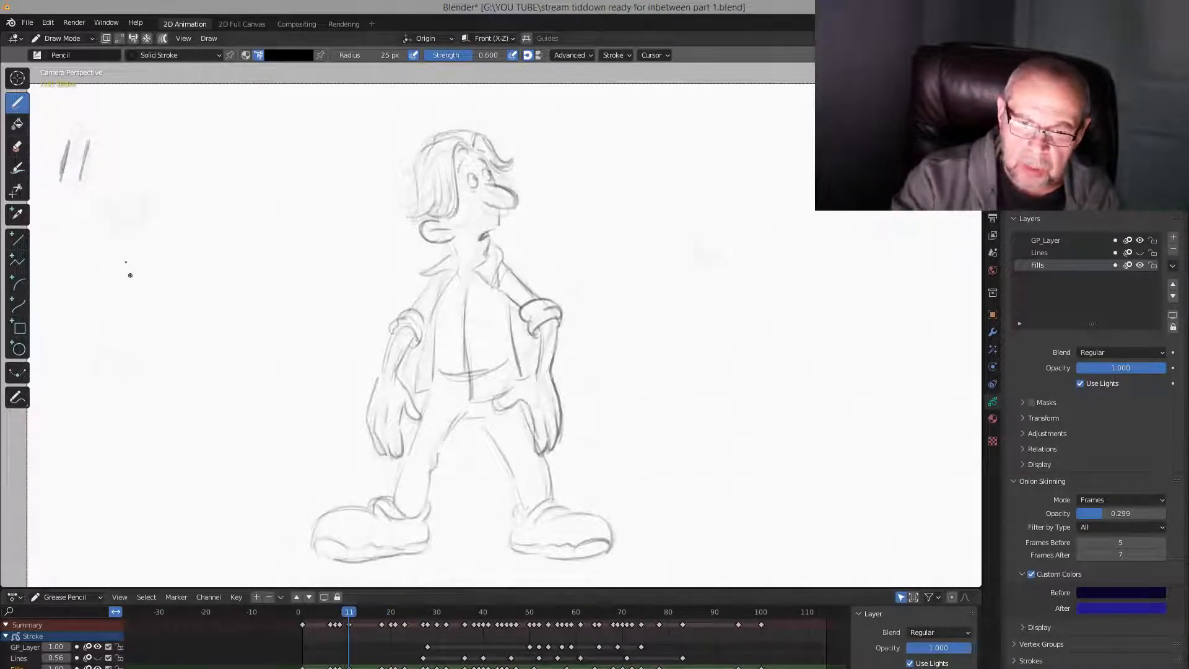
mouse_move(122, 219)
mouse_down()
mouse_move(121, 243)
mouse_move(157, 238)
mouse_move(151, 271)
mouse_move(168, 267)
mouse_move(166, 282)
mouse_up()
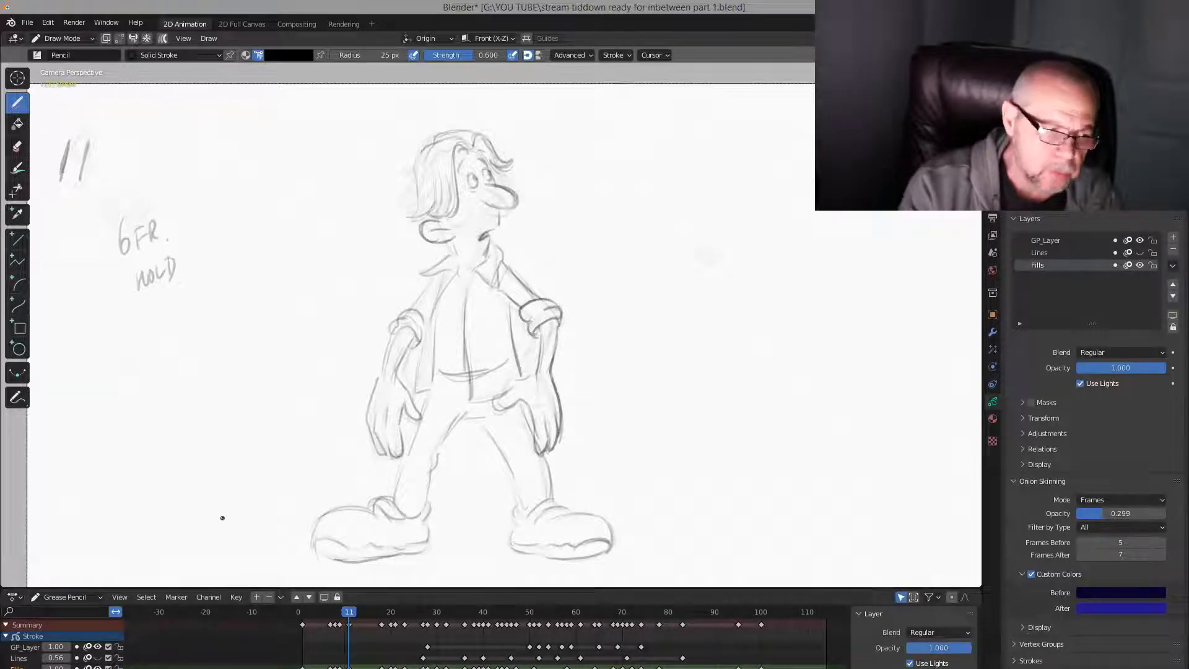
key(Down)
key(Up)
key(Down)
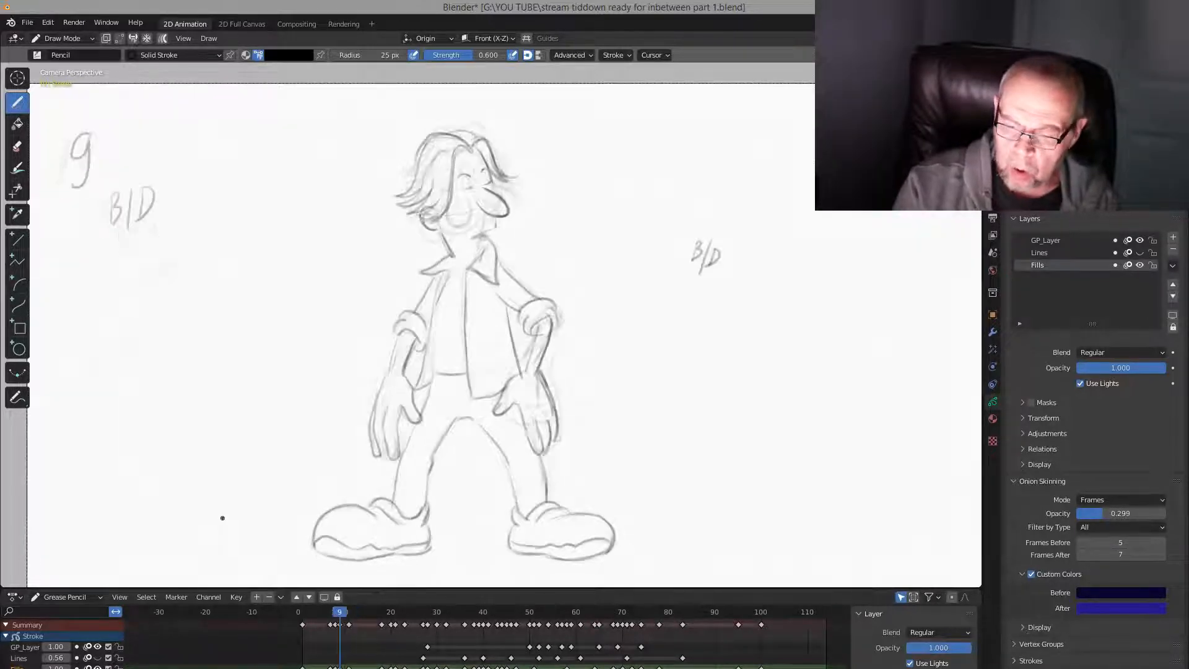
Flip repeatedly between frames 11 and 18 to examine how the head shifts into the breakdown
key(Up)
key(Up)
key(Down)
key(Up)
key(Down)
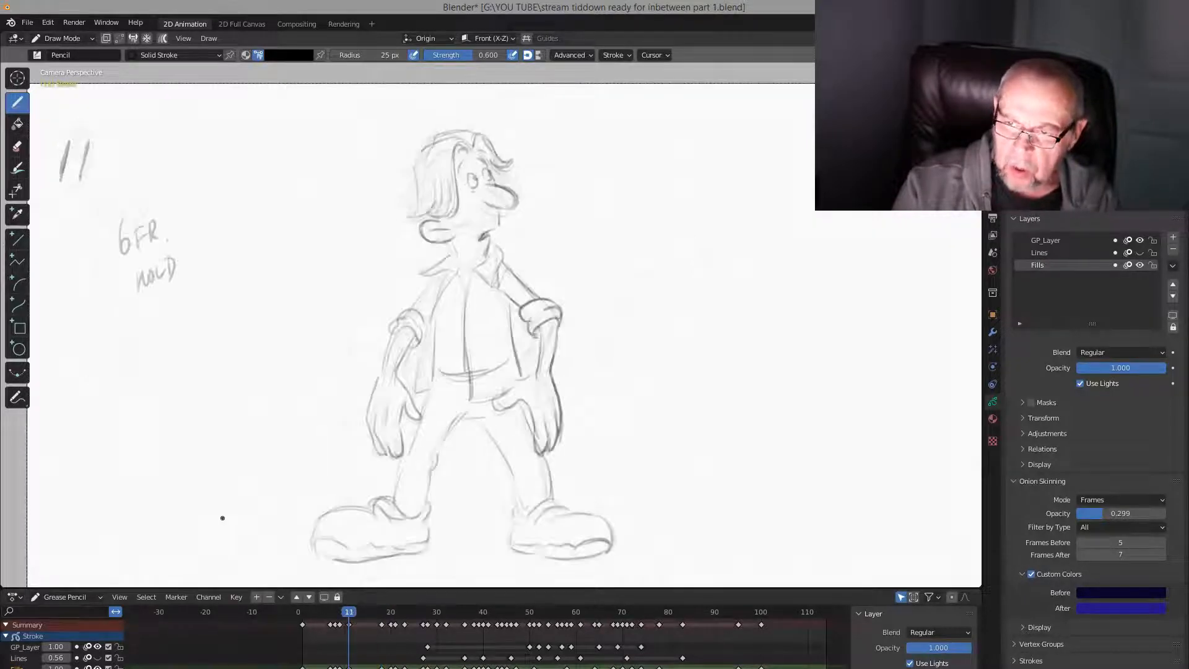
key(Up)
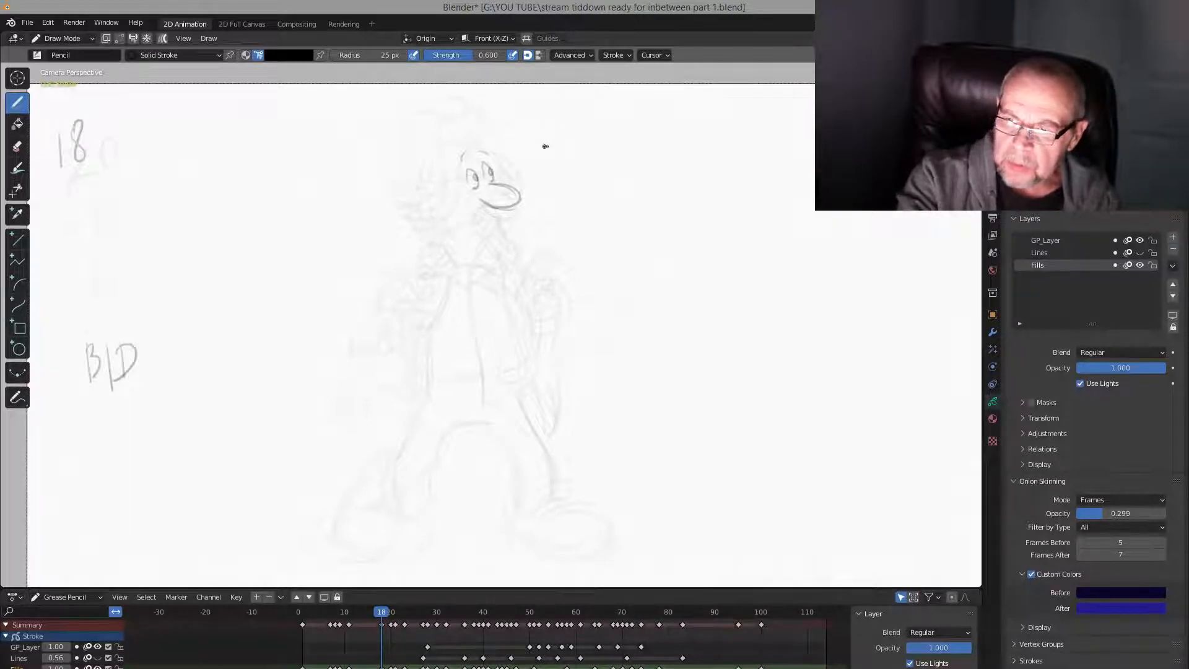
key(Down)
key(Up)
key(Down)
key(Up)
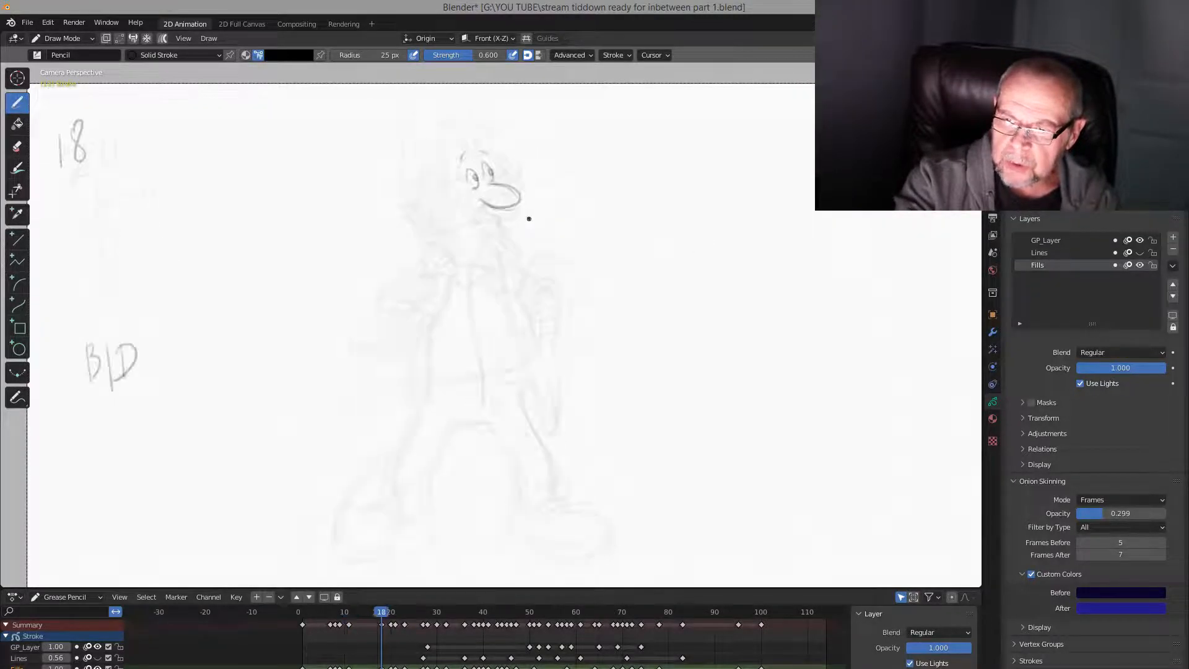
key(Down)
key(Up)
key(Down)
key(Up)
key(Down)
key(Up)
key(Down)
key(Up)
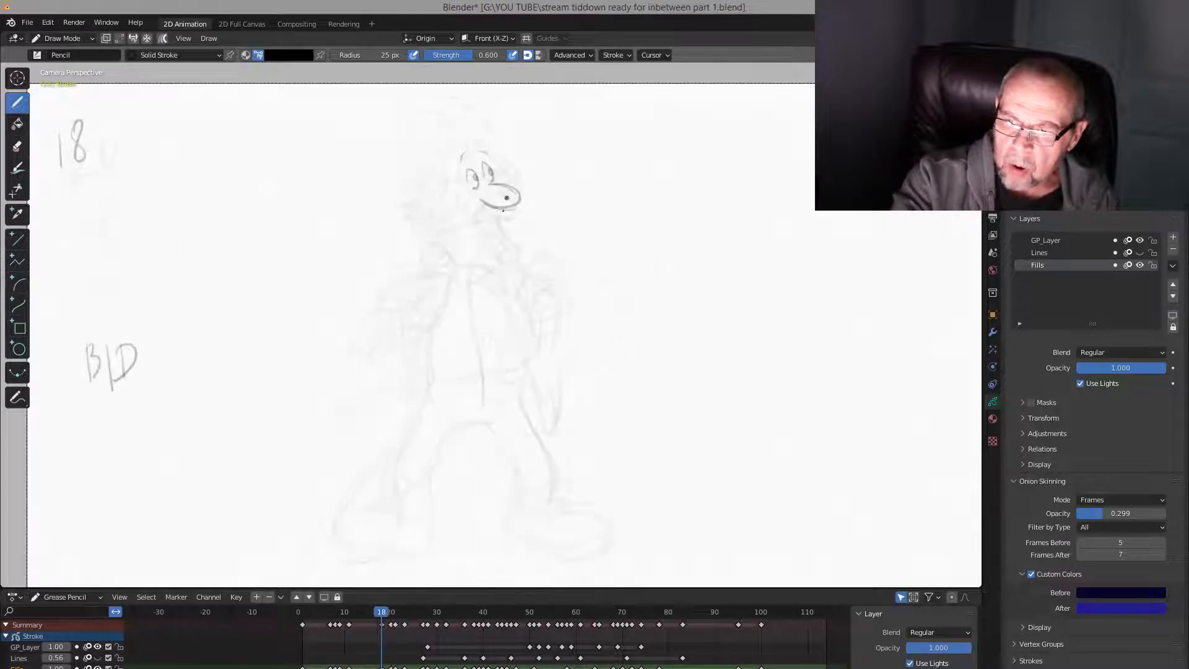
Draw the upper lip line and mouth below the nose on frame 18, checking them against frame 11
drag(496, 210, 499, 230)
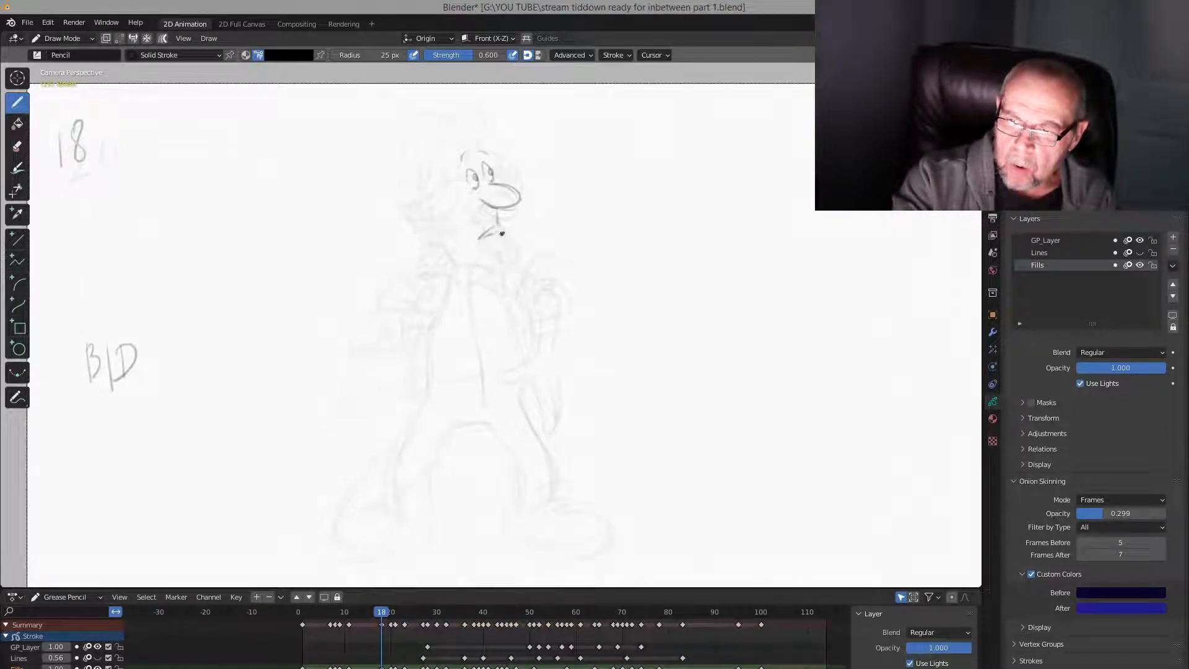
key(Down)
key(Up)
key(Down)
key(Up)
Draw the left-side hair outline and its inner strands on frame 18, flipping to frame 11 for reference
drag(454, 151, 450, 211)
key(Down)
key(Up)
key(Down)
mouse_move(422, 147)
mouse_down()
mouse_move(446, 138)
mouse_move(409, 215)
mouse_up()
key(Up)
key(Down)
key(Up)
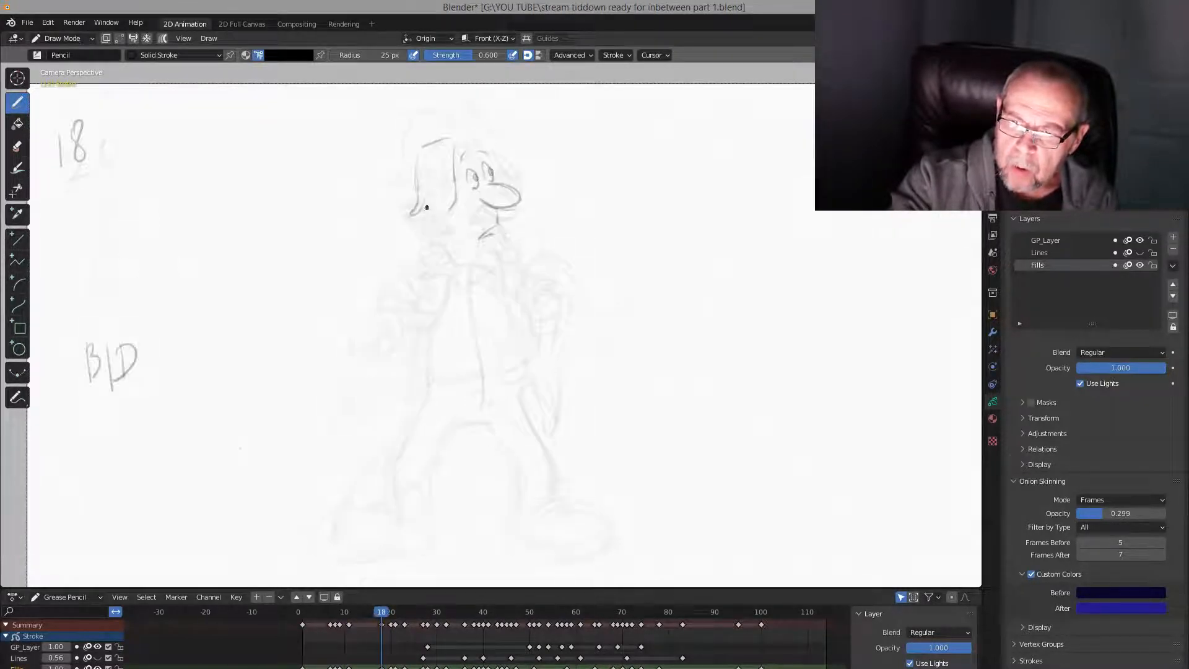
drag(456, 182, 453, 210)
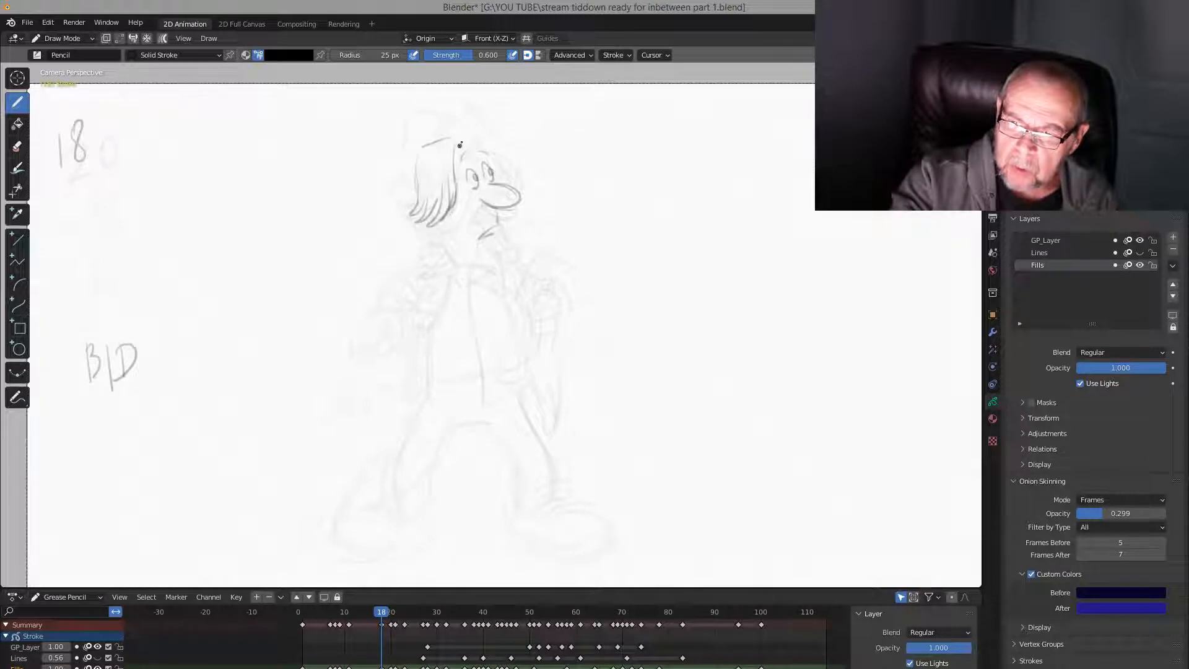
Draw the fringe over the forehead and close the crown of the hair on frame 18, flipping against frame 11
key(Down)
key(Up)
mouse_move(451, 158)
mouse_down()
mouse_move(489, 147)
mouse_move(513, 166)
mouse_up()
key(Down)
key(Up)
drag(512, 168, 447, 130)
key(Down)
key(Up)
key(Down)
key(Up)
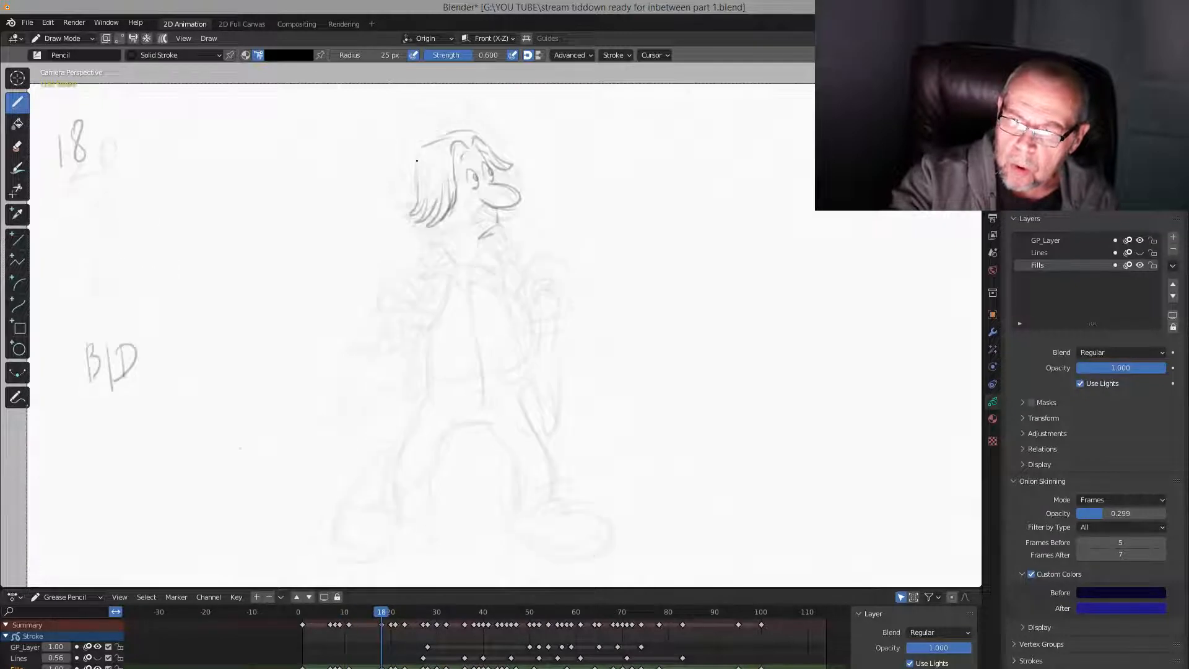
key(Down)
key(Up)
key(Down)
key(Up)
key(Down)
key(Up)
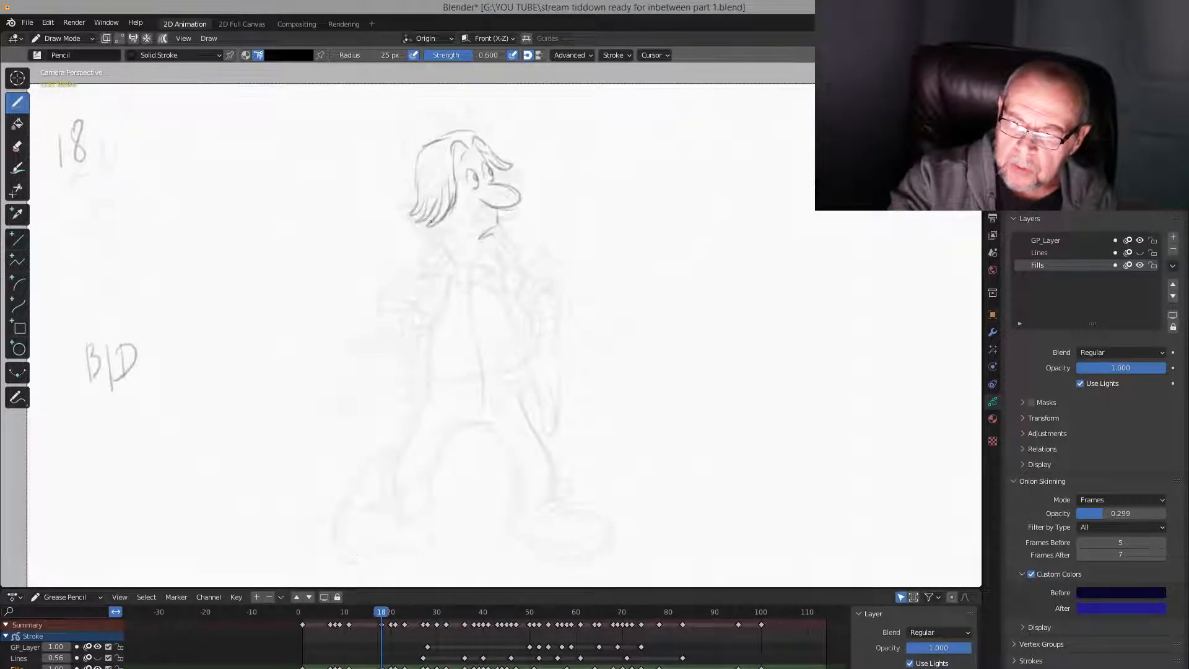
Draw the ear and neck lines and darken the mouth on frame 18, comparing them with the neighbouring drawings
mouse_move(445, 231)
mouse_down()
mouse_move(429, 232)
mouse_move(460, 261)
mouse_move(485, 256)
mouse_up()
key(Down)
key(Up)
key(Down)
key(Up)
drag(478, 239, 482, 235)
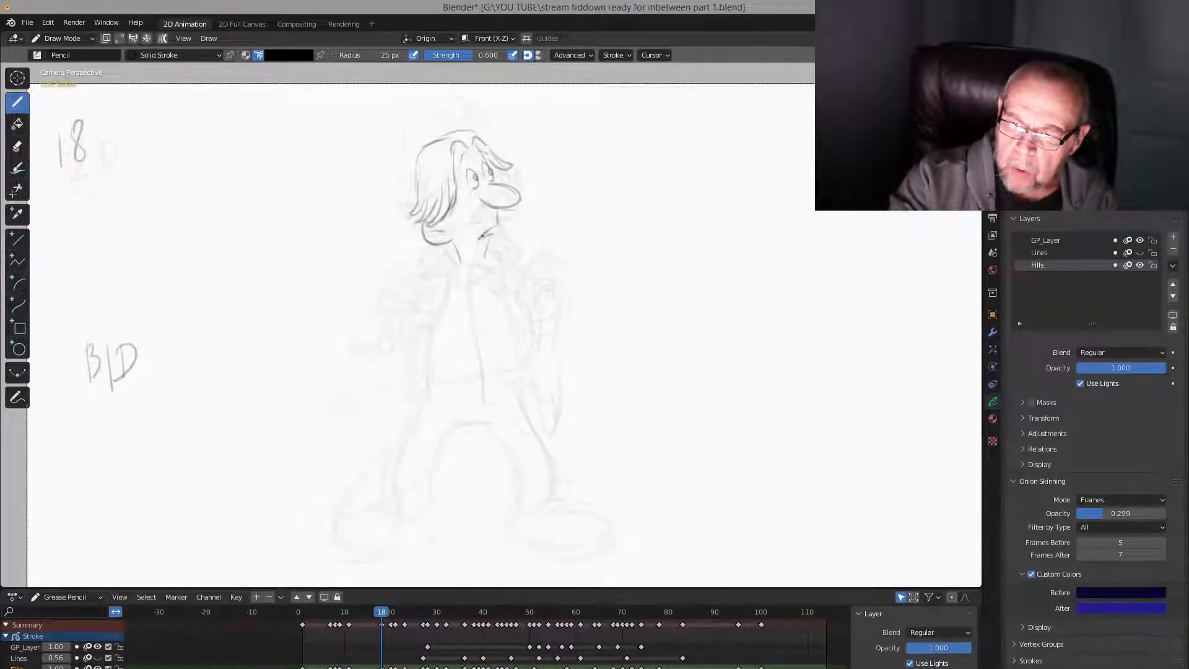
key(Down)
key(Up)
key(Up)
key(Down)
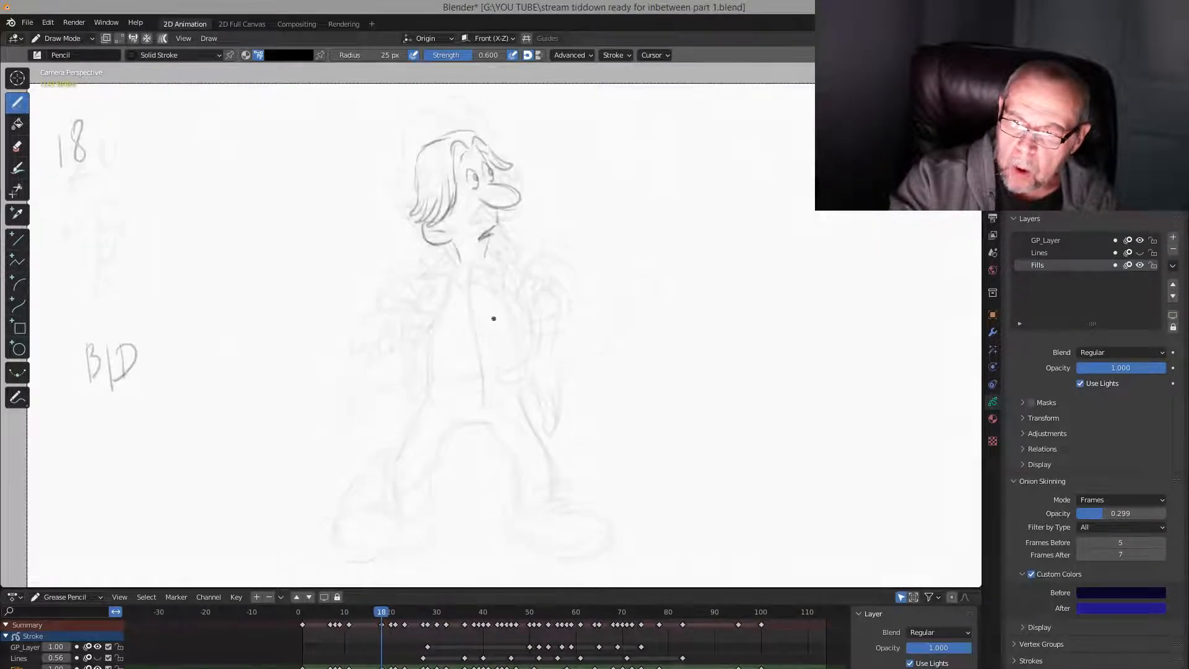
key(Down)
key(Up)
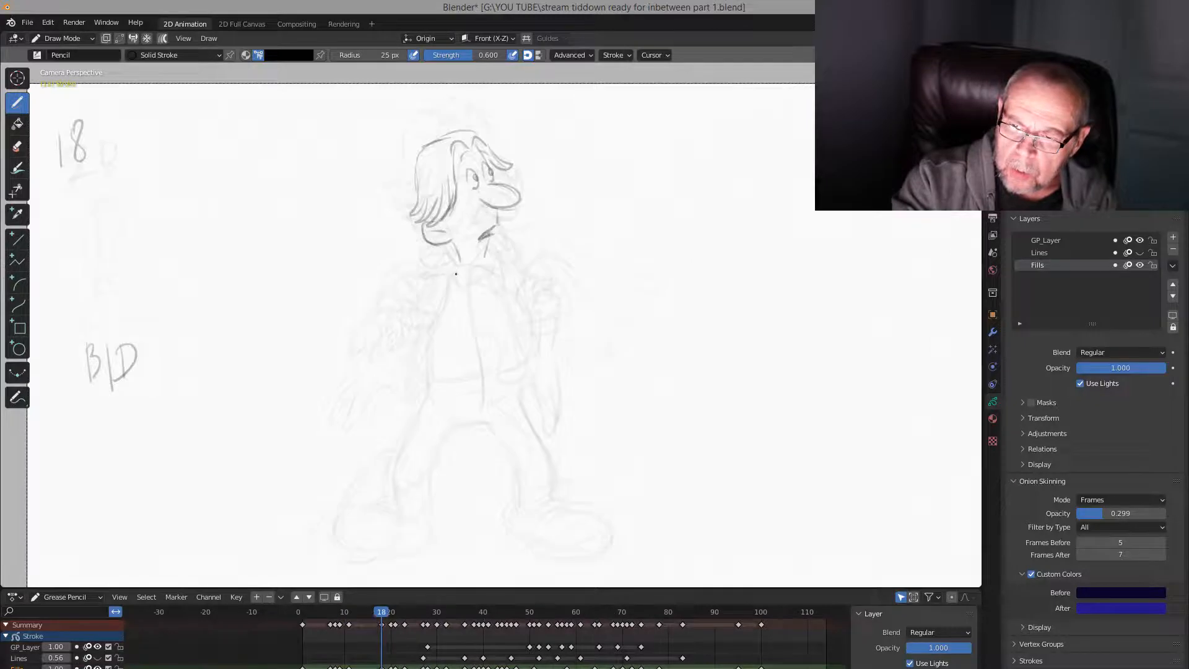
Try onion skinning with 2 frames before and 2 frames after, and flip the drawings to check the ghosting
click(1125, 543)
text(20)
key(Return)
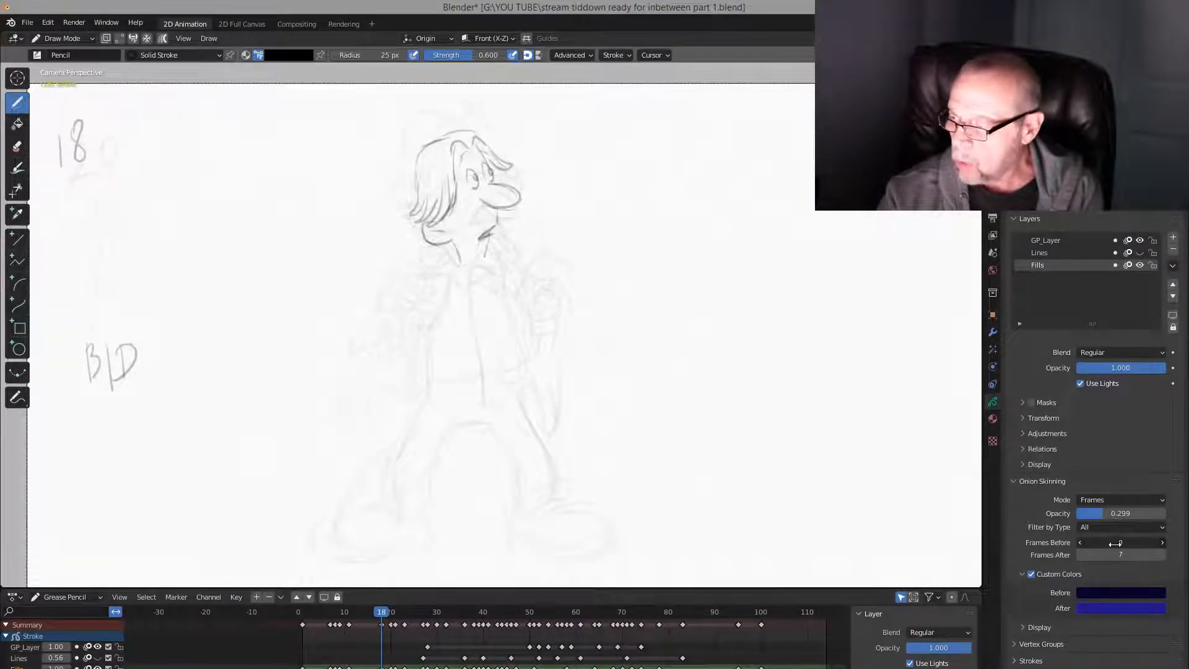
drag(1143, 544, 1104, 560)
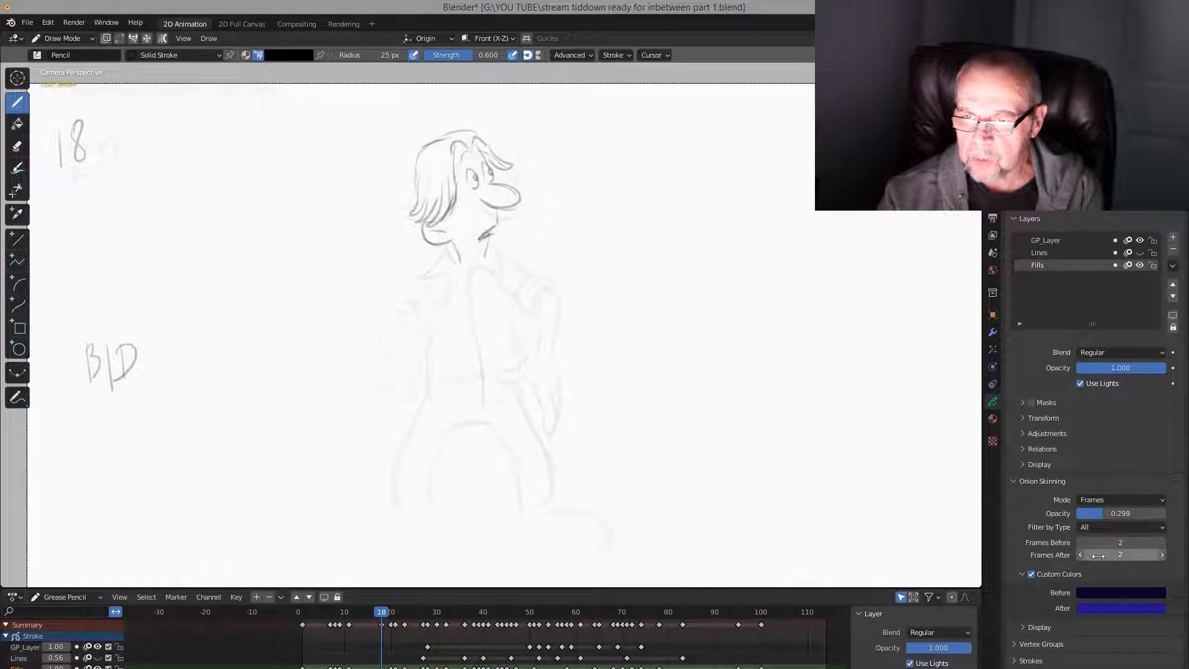
key(Down)
key(Up)
key(Up)
key(Down)
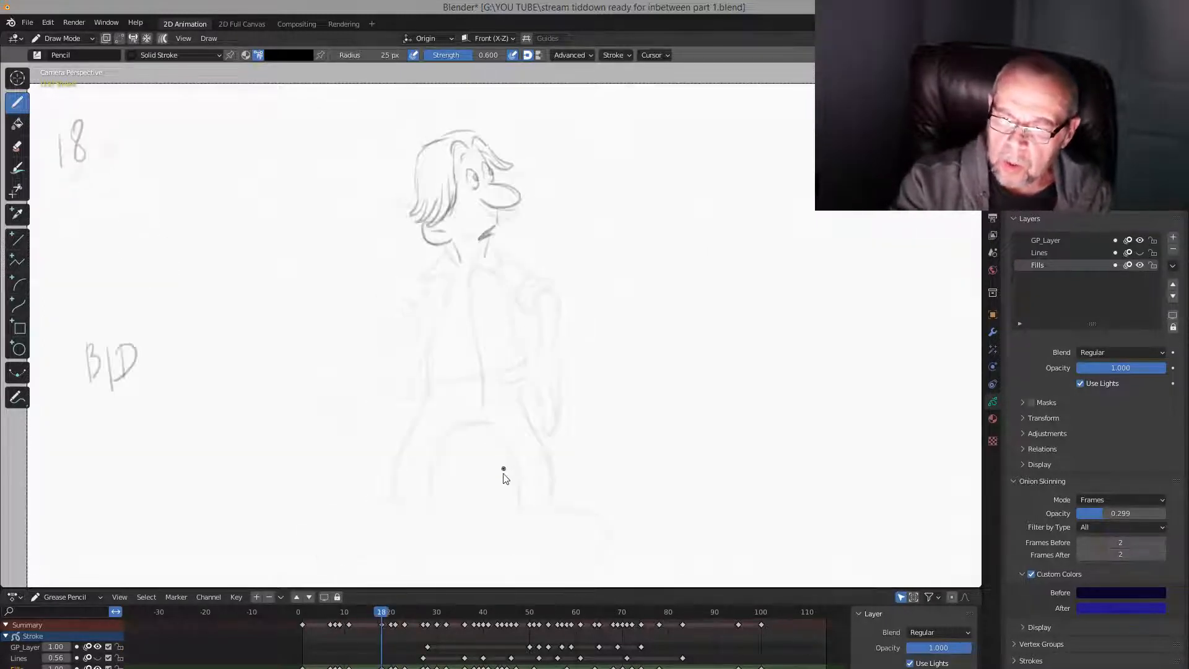
key(Down)
key(Up)
Set onion skinning to 9 frames before and 7 frames after, and compare frame 18 with frame 11
mouse_move(1123, 557)
mouse_down()
mouse_move(1143, 557)
mouse_move(1127, 545)
mouse_up()
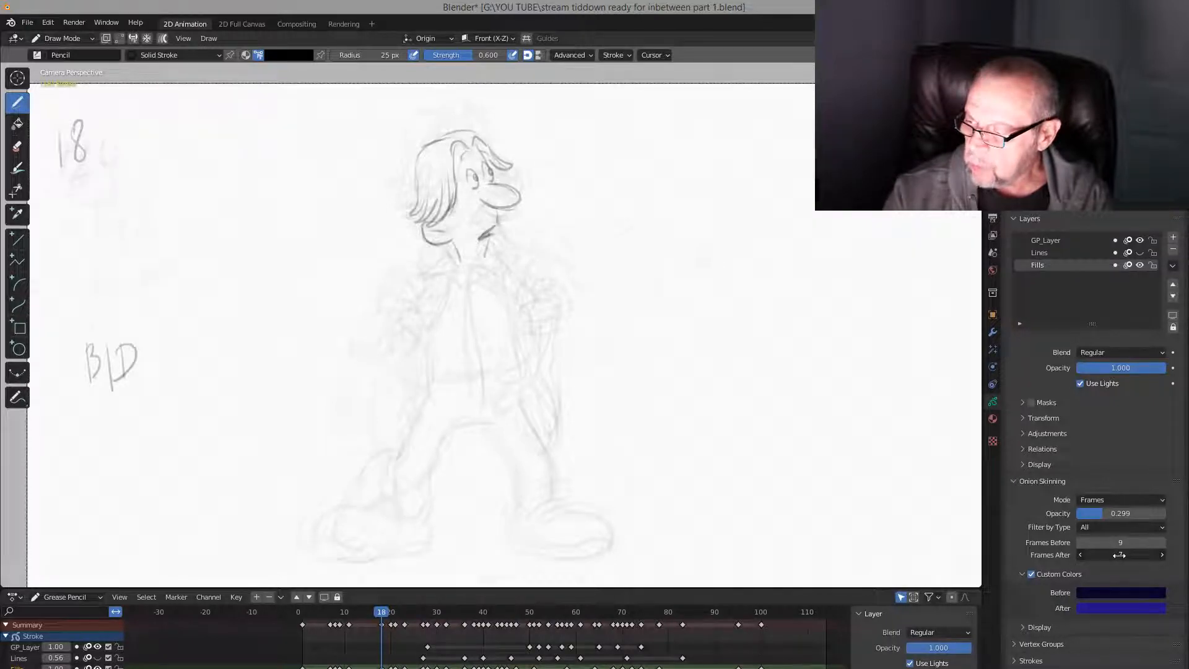
right_click(1125, 555)
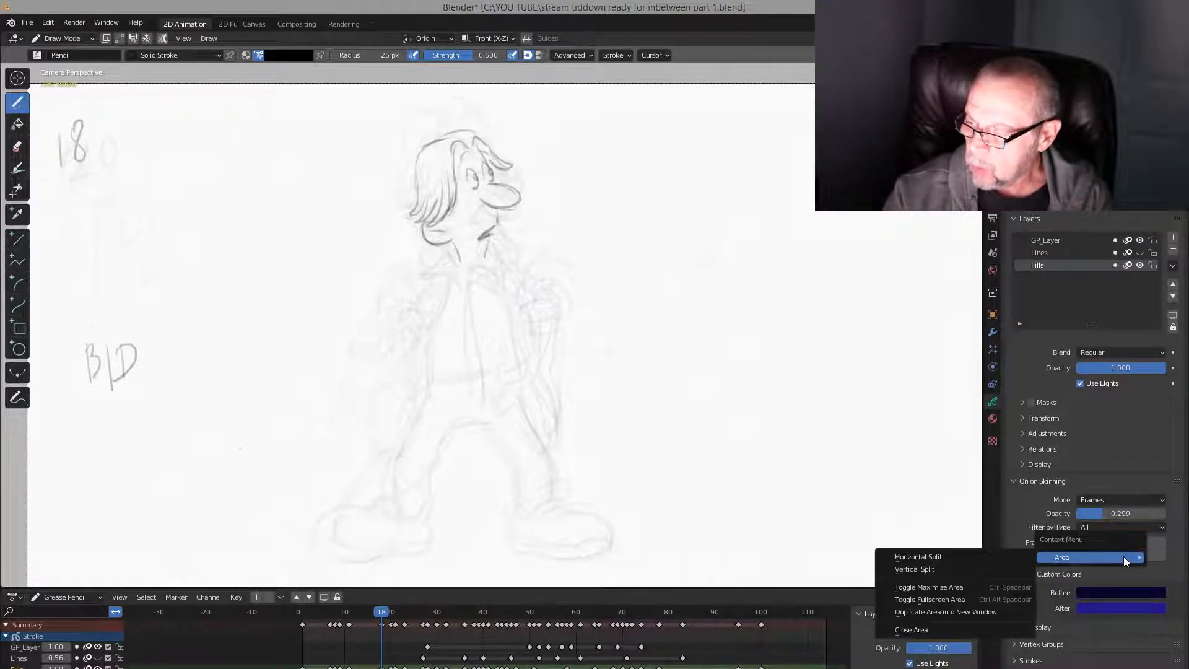
key(Down)
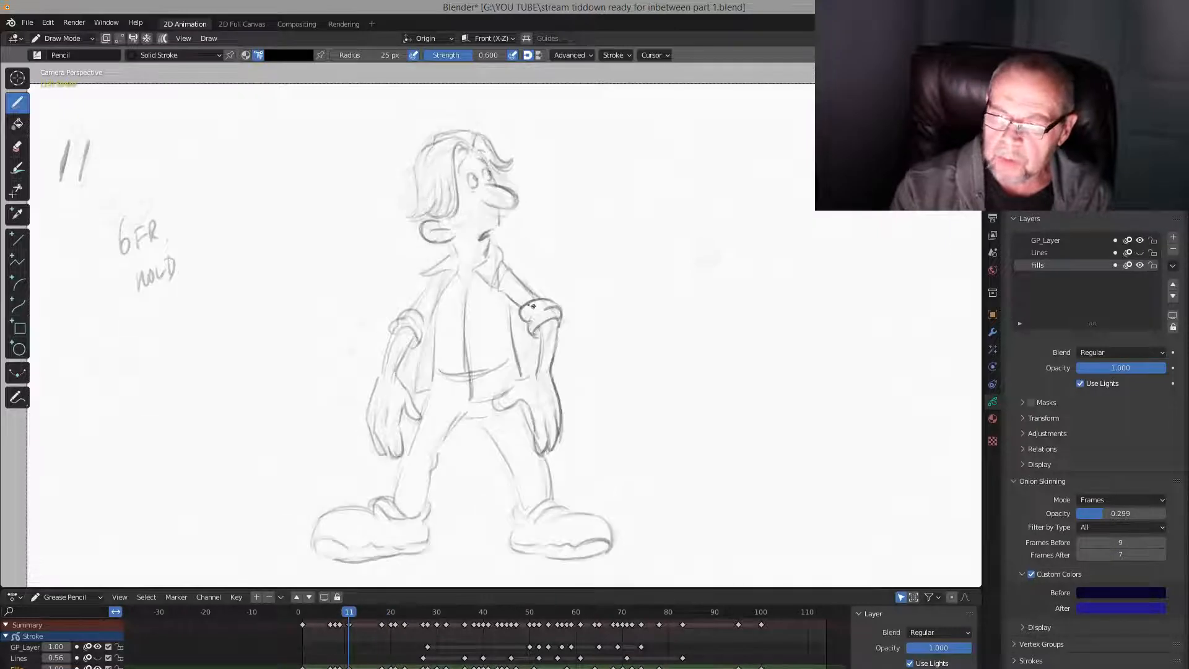
key(Up)
key(Down)
key(Up)
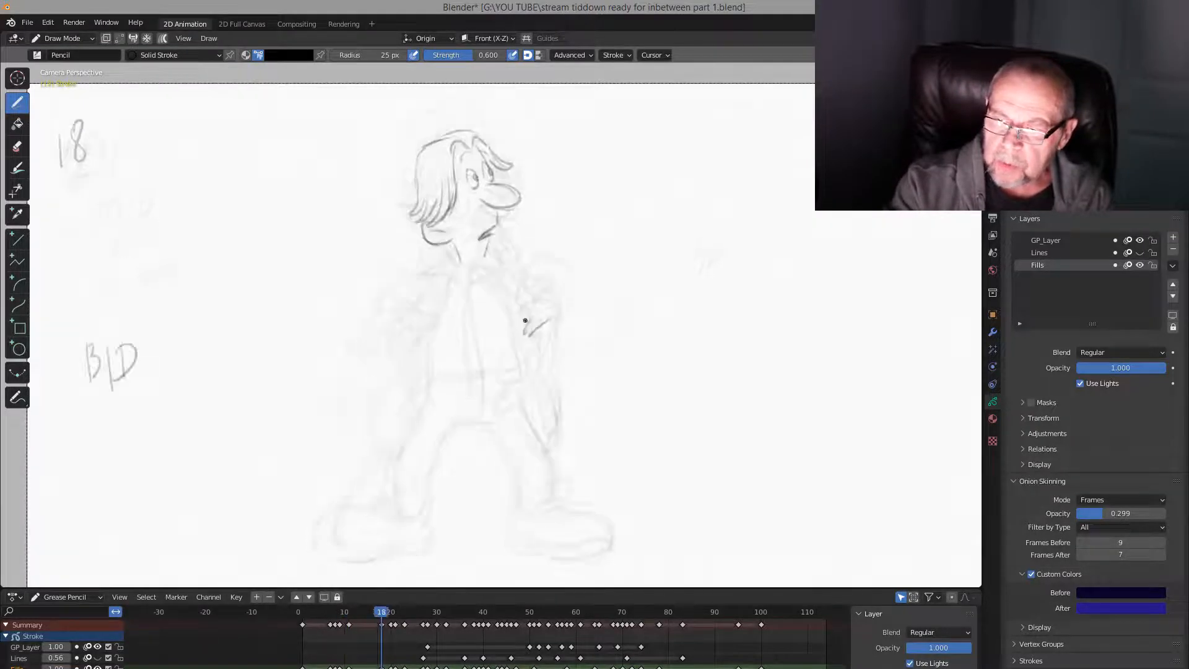
Draw the rolled cuff, forearm and hand of the arm on the facing side on frame 18, flipping against frame 11
mouse_move(522, 321)
mouse_down()
mouse_move(557, 306)
mouse_move(538, 373)
mouse_move(522, 379)
mouse_move(535, 441)
mouse_up()
key(Down)
key(Up)
key(Down)
key(Up)
key(Down)
key(Up)
key(Down)
key(Up)
Close the fingers and the outer edge of that hand and forearm, checking them against frame 11
drag(533, 431, 546, 435)
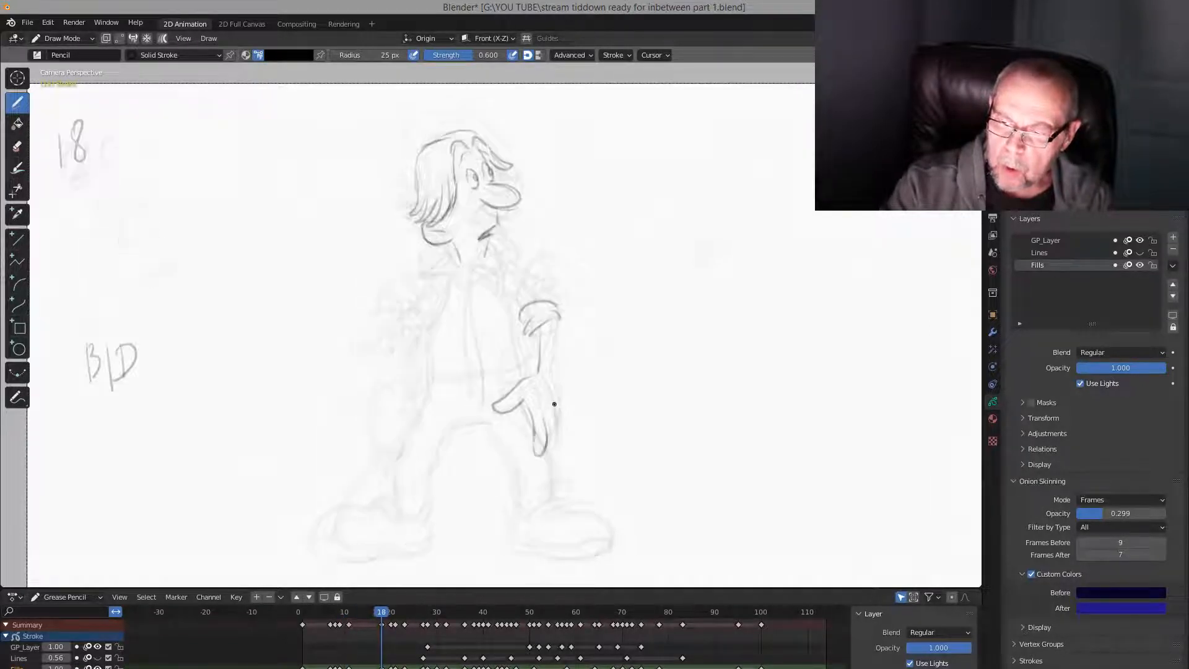
mouse_move(550, 376)
mouse_down()
mouse_move(553, 445)
mouse_move(555, 322)
mouse_up()
key(Down)
key(Up)
key(Down)
key(Up)
Draw the upper sleeve from the shoulder down to the rolled cuff on the facing side of frame 18
drag(501, 289, 540, 303)
key(Down)
key(Up)
key(Down)
key(Up)
Draw both points of the shirt collar around the neck on frame 18, flipping against frame 11
key(Down)
mouse_move(480, 269)
mouse_down()
mouse_move(495, 283)
mouse_move(475, 271)
mouse_move(494, 267)
mouse_move(417, 278)
mouse_up()
key(Up)
key(Down)
key(Up)
key(Down)
key(Up)
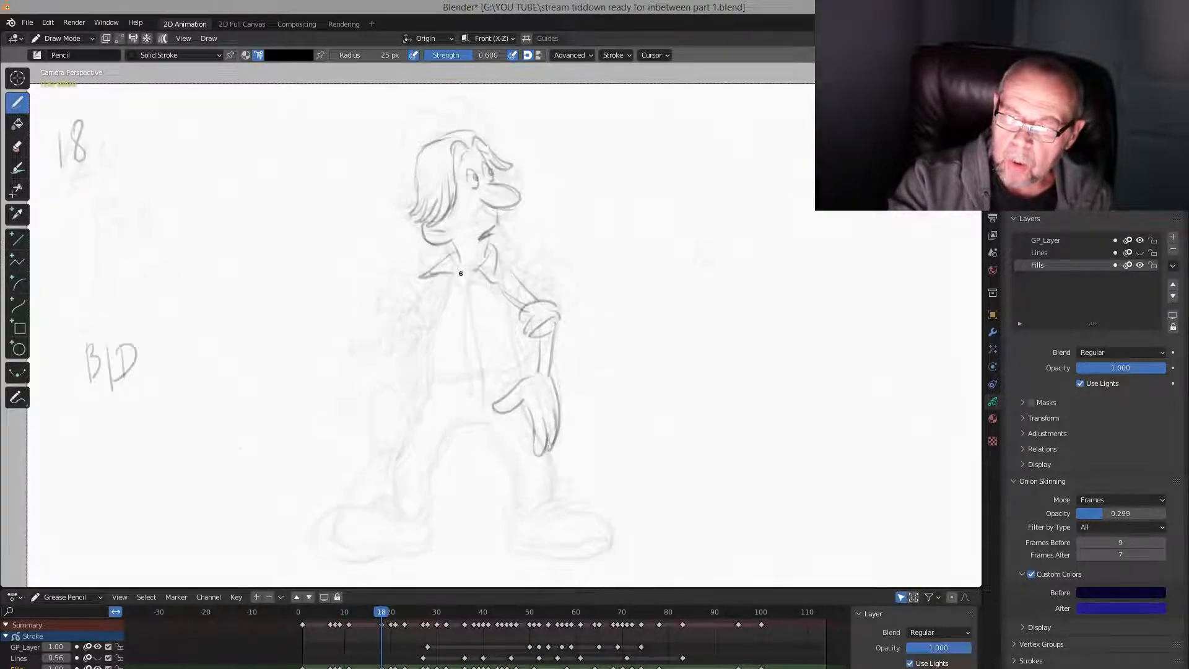
key(Down)
key(Up)
key(Down)
key(Up)
key(Down)
key(Up)
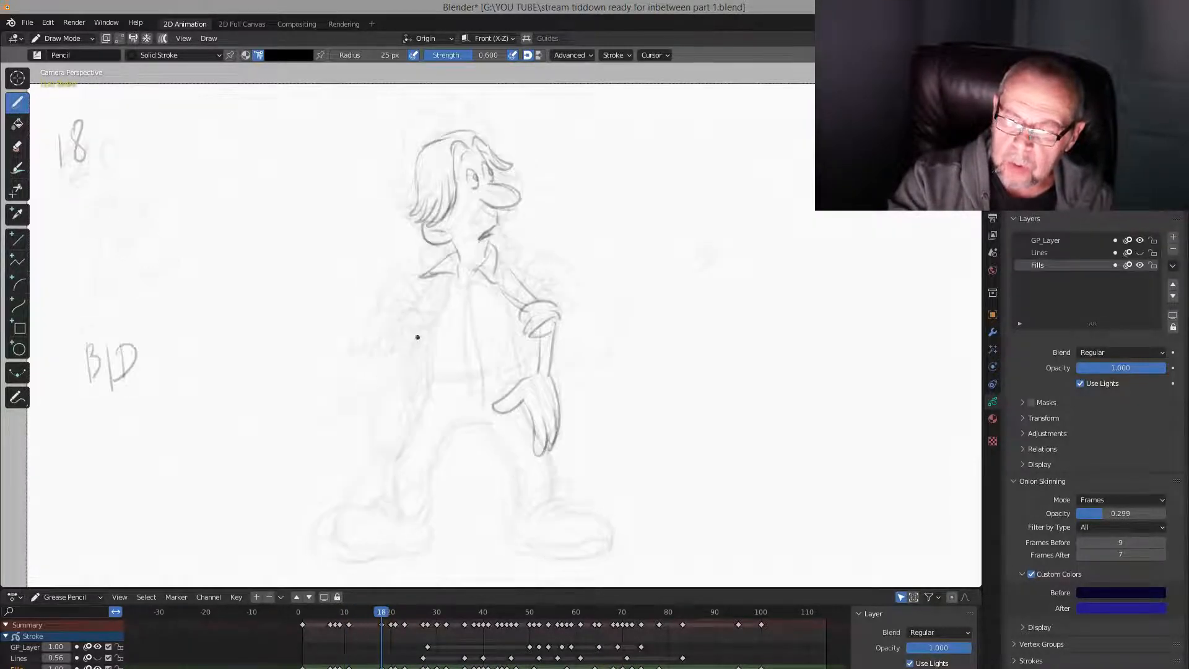
Draw the sleeve and rolled cuff of the arm on the character's back side on frame 18
mouse_move(417, 337)
mouse_down()
mouse_move(399, 334)
mouse_move(407, 313)
mouse_up()
key(Down)
key(Up)
key(Down)
key(Up)
key(Down)
key(Up)
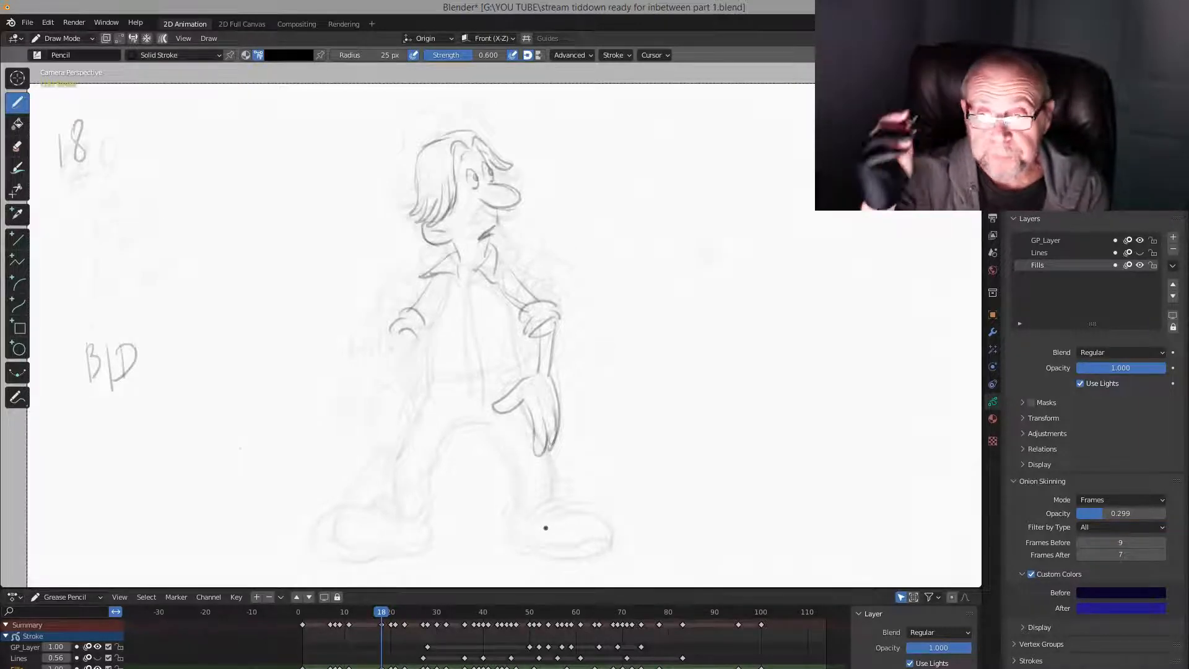
Touch up the neck and crown of the hair on frame 18 while flipping against frame 11
key(Down)
key(Up)
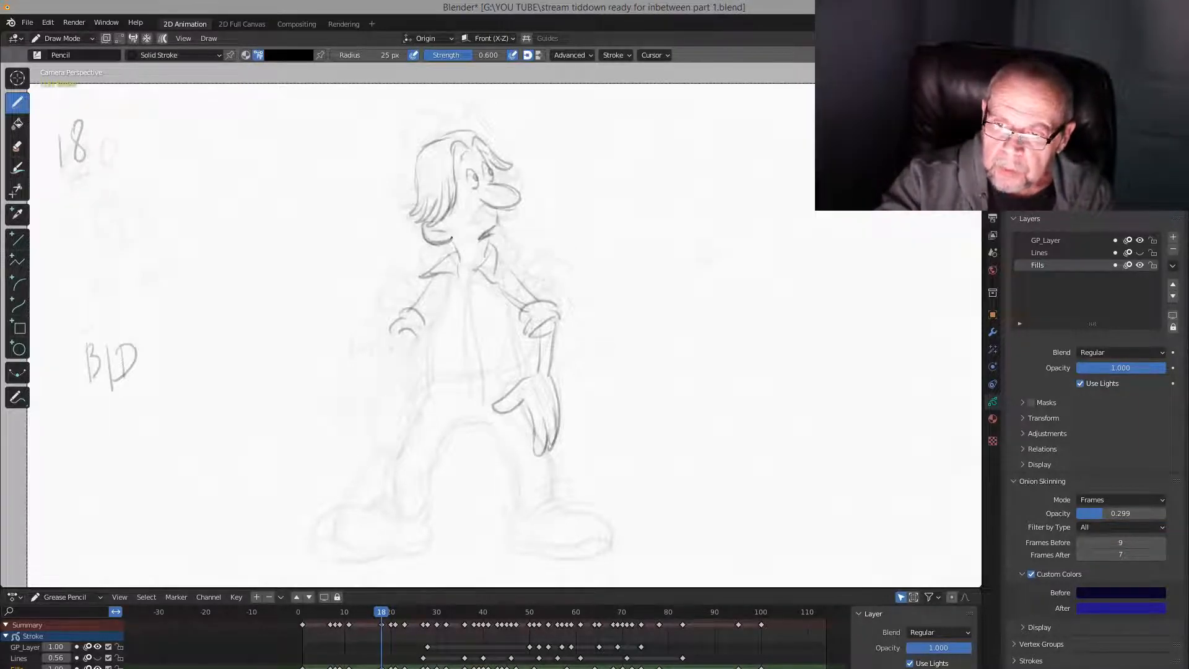
key(Down)
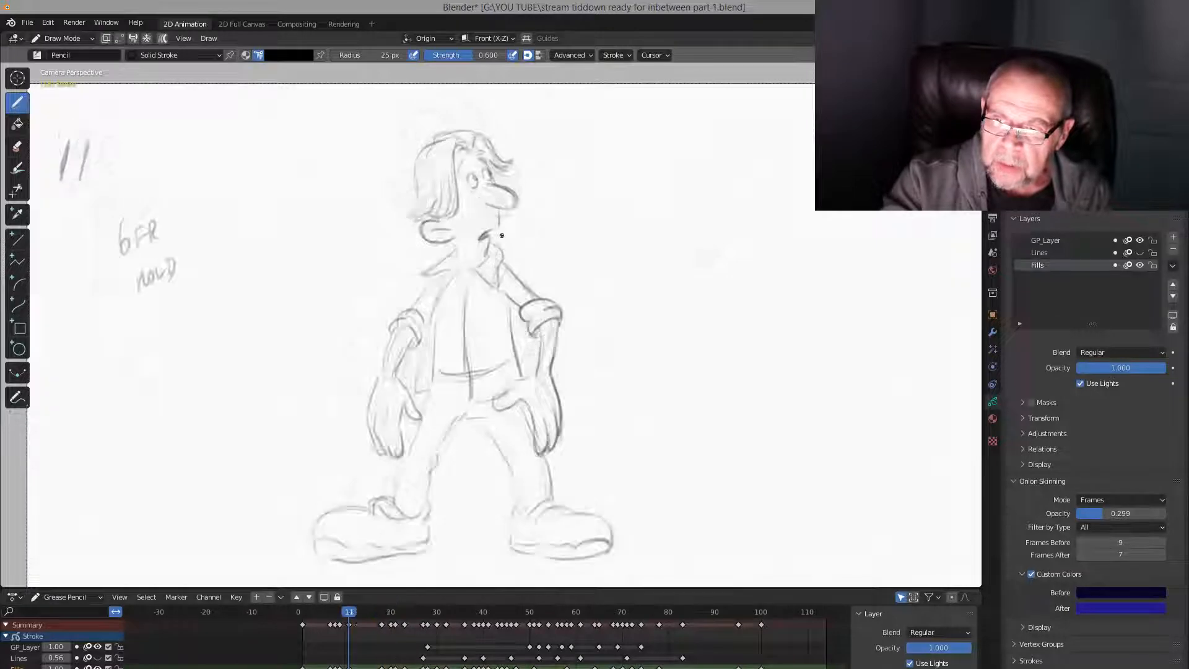
key(Up)
key(Down)
key(Up)
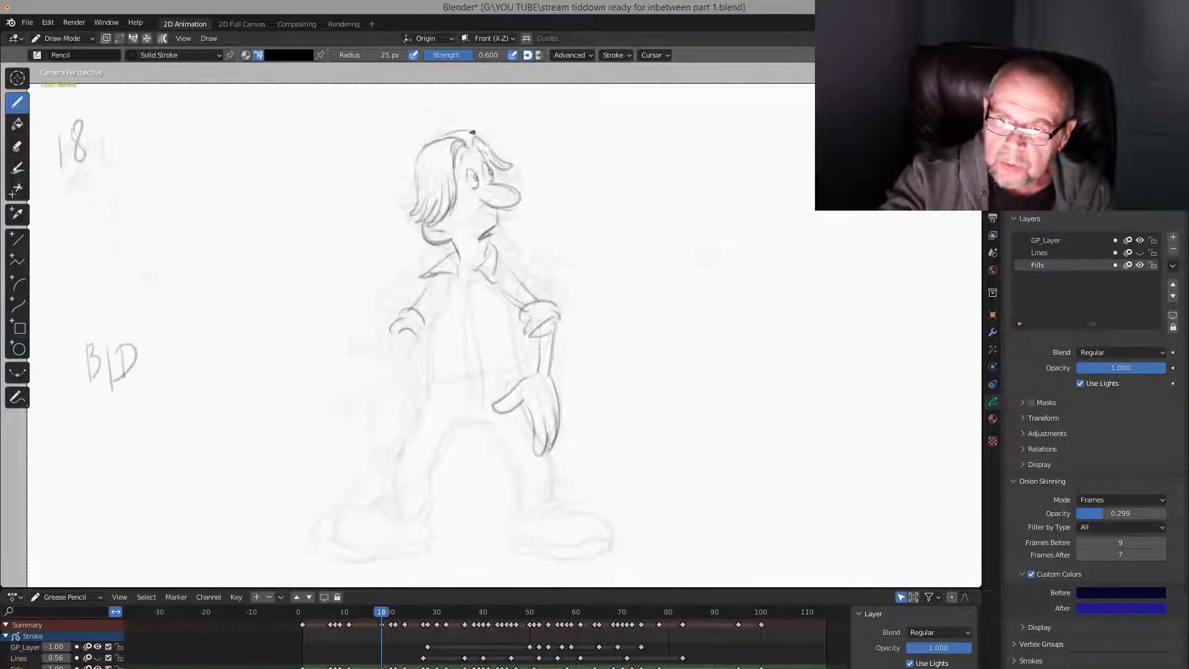
key(Down)
key(Up)
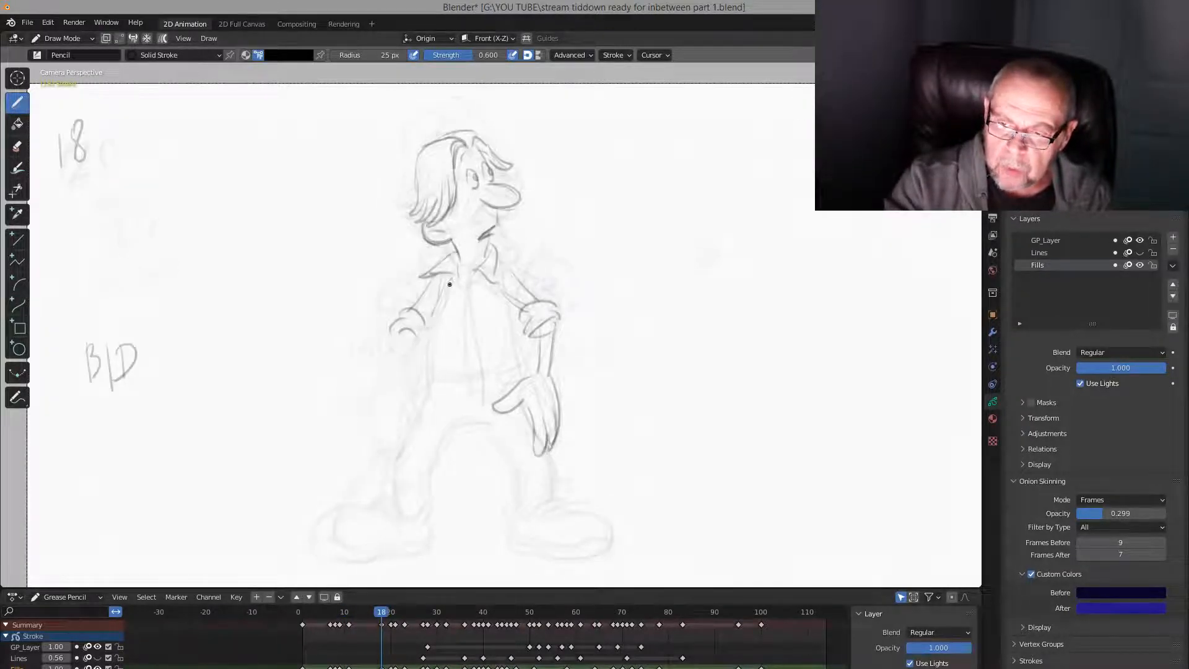
Draw the jacket's back edge from under the sleeve down to the hip on frame 18
key(Down)
key(Up)
key(Up)
key(Down)
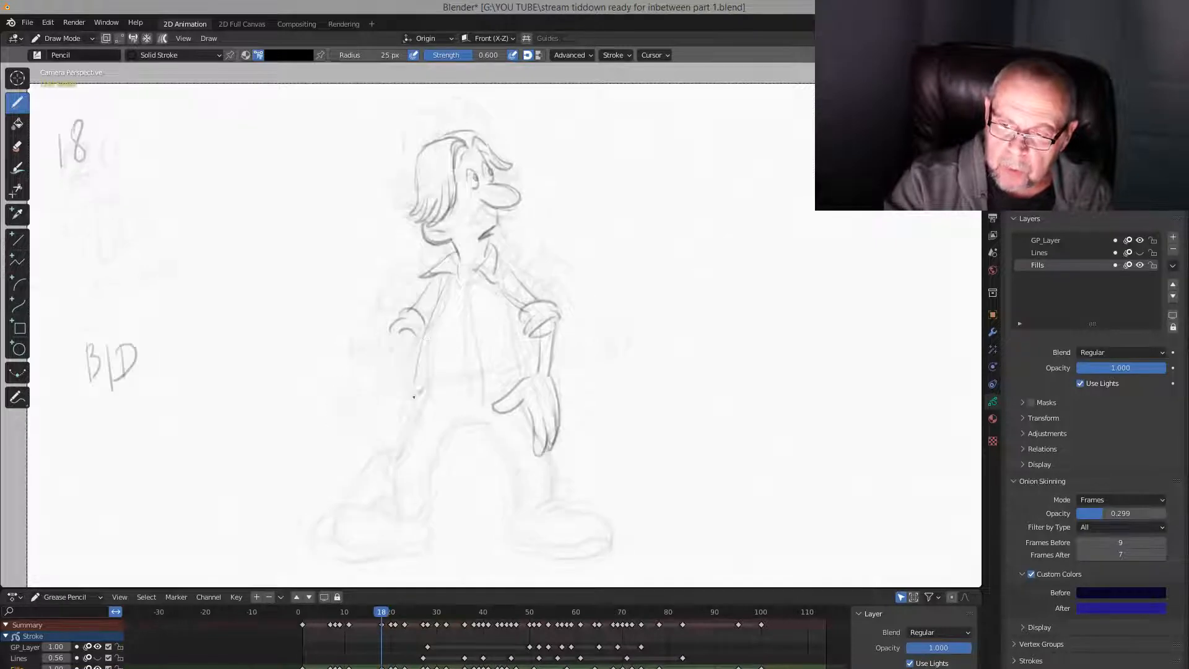
key(Down)
key(Up)
key(Down)
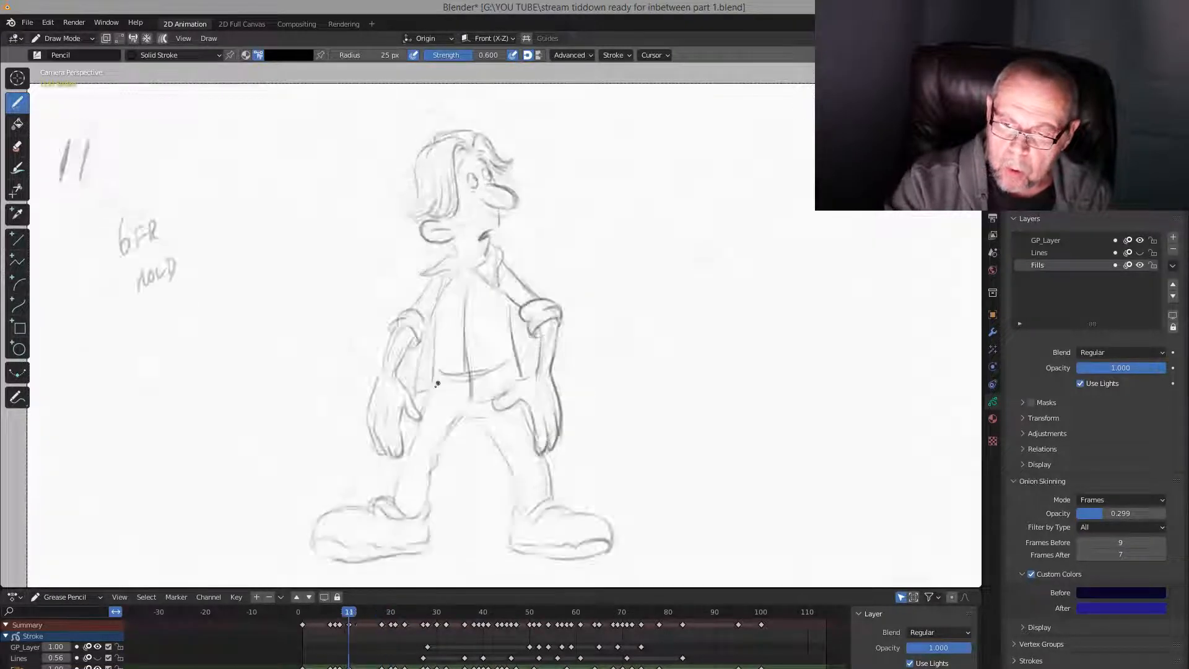
key(Up)
Draw the outer line of the back-side leg from the hip to the ankle on frame 18
key(Down)
key(Up)
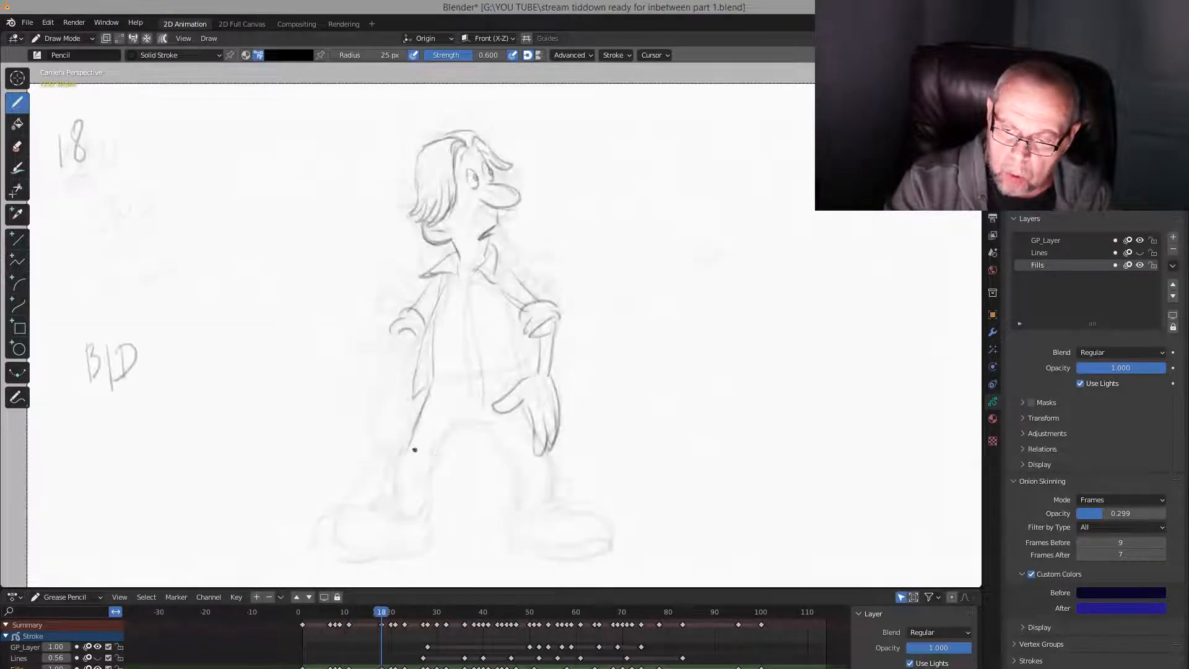
key(Down)
key(Up)
key(Down)
key(Up)
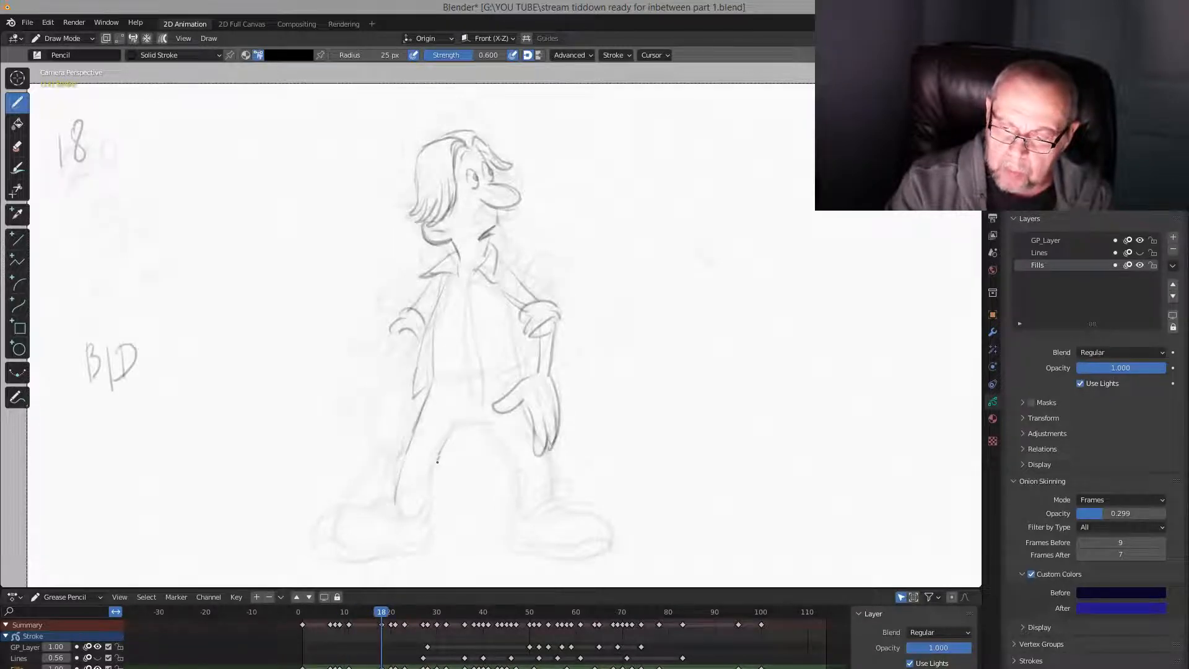
Draw the inner line of the back-side leg and the crotch curve, comparing with frame 11
key(Down)
key(Up)
key(Down)
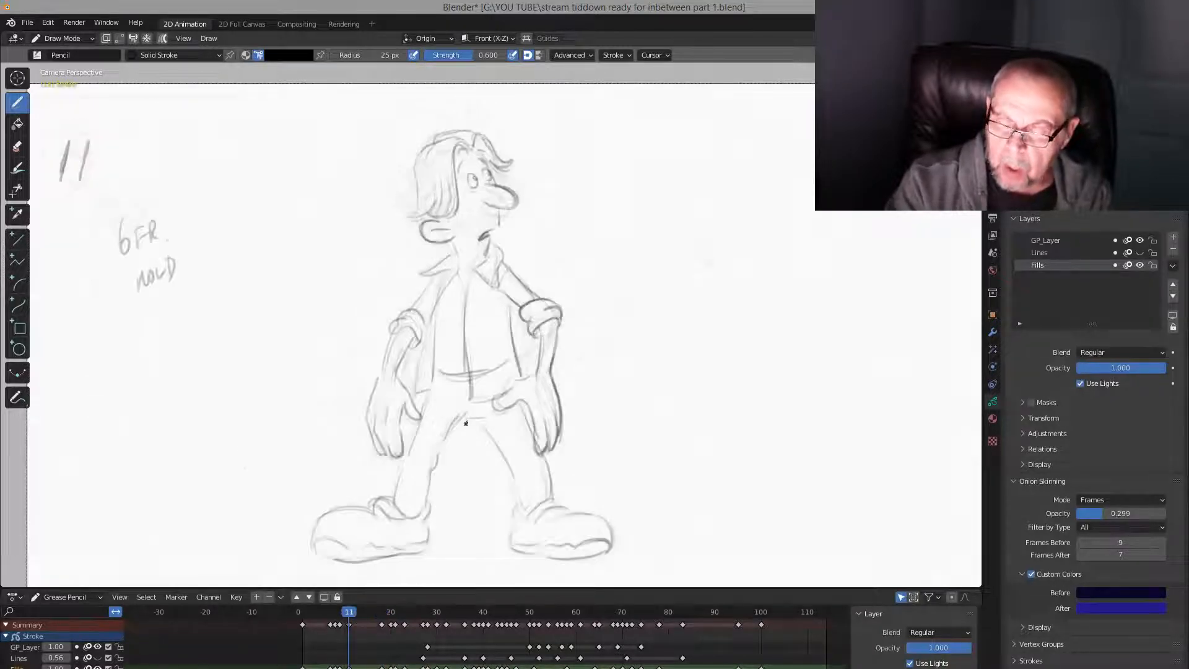
key(Up)
key(Down)
key(Up)
key(Down)
key(Up)
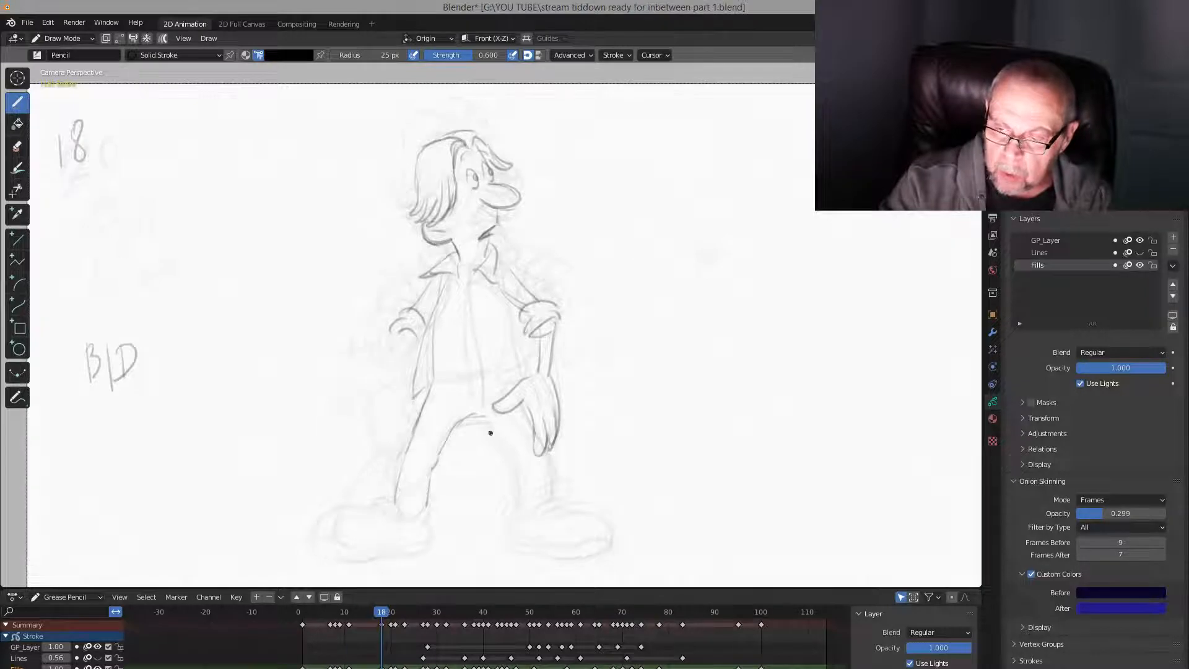
Draw the inner and outer lines of the facing-side leg down to the ankle on frame 18
key(Down)
key(Up)
key(Down)
key(Up)
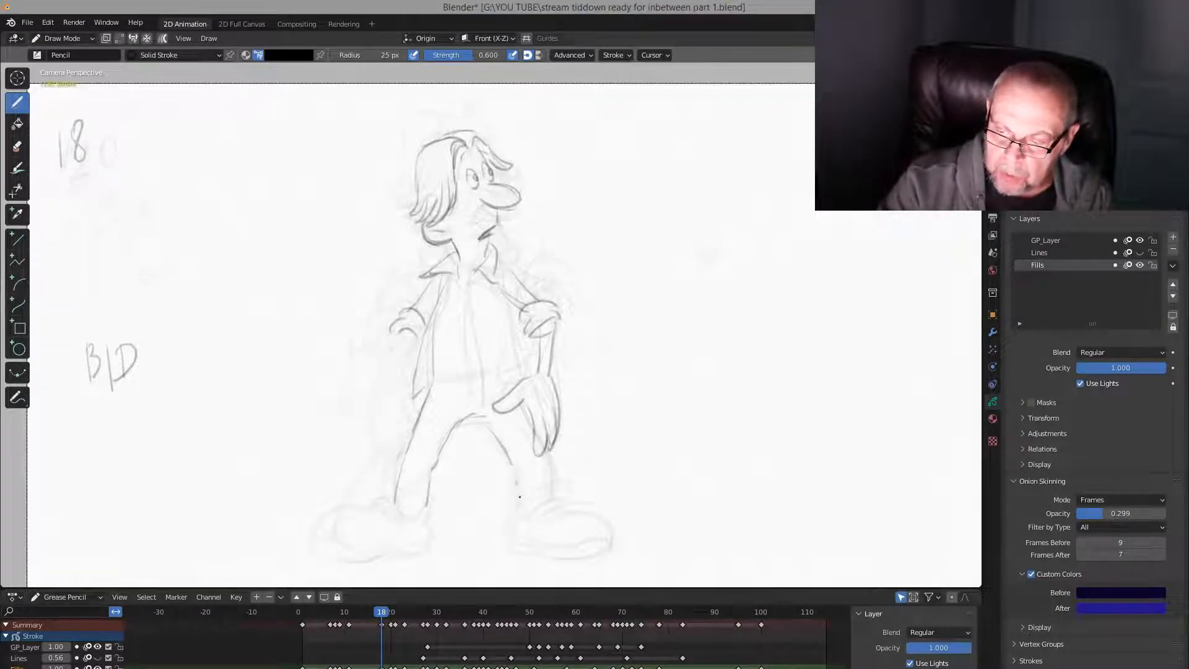
key(Down)
key(Up)
drag(548, 457, 551, 500)
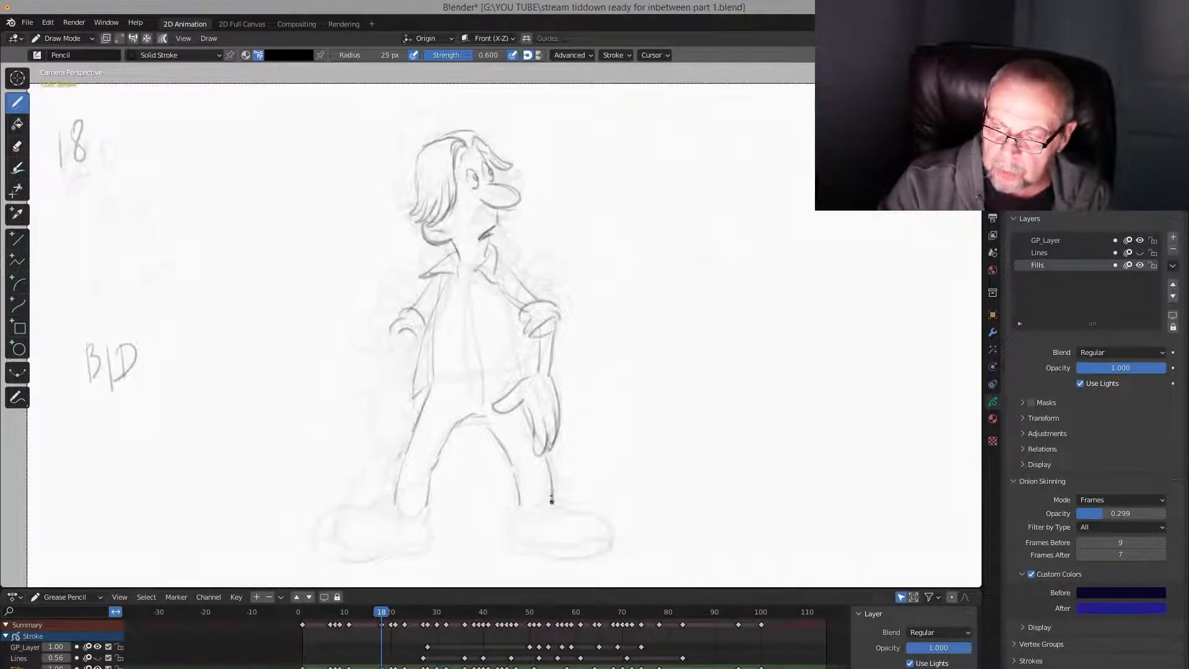
key(Down)
key(Up)
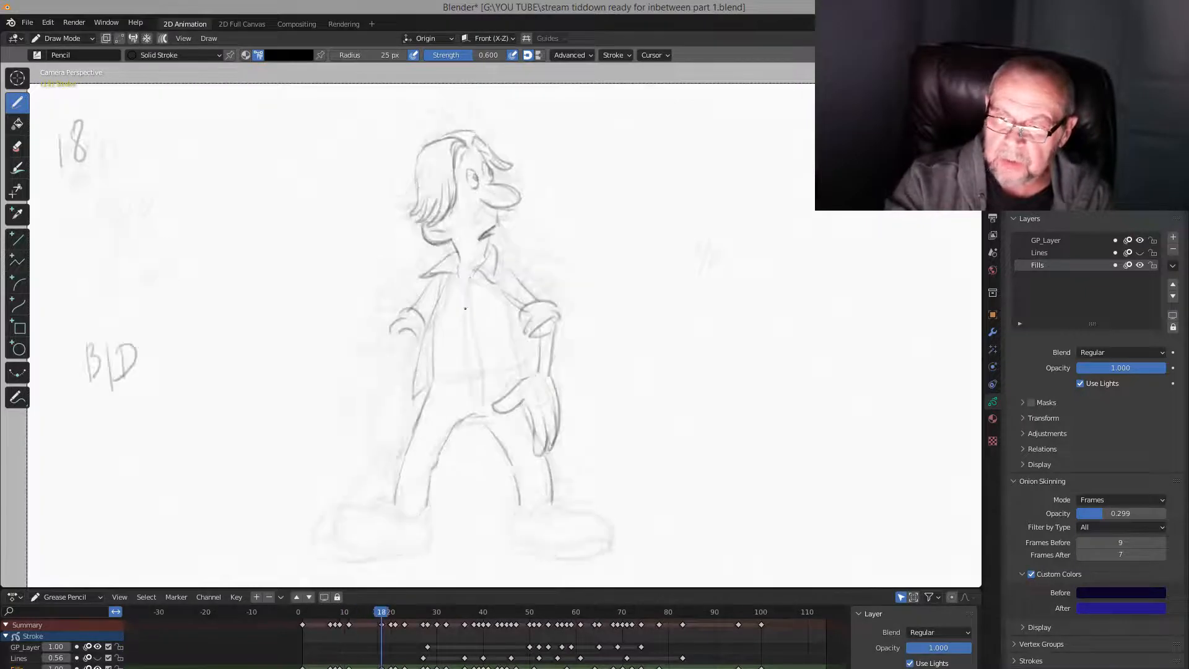
Draw the jacket's front opening, hem and facing-side edge on frame 18, flipping against frame 11
mouse_move(467, 297)
mouse_down()
mouse_move(473, 404)
mouse_move(514, 385)
mouse_up()
key(Down)
key(Up)
key(Down)
key(Up)
drag(510, 304, 521, 371)
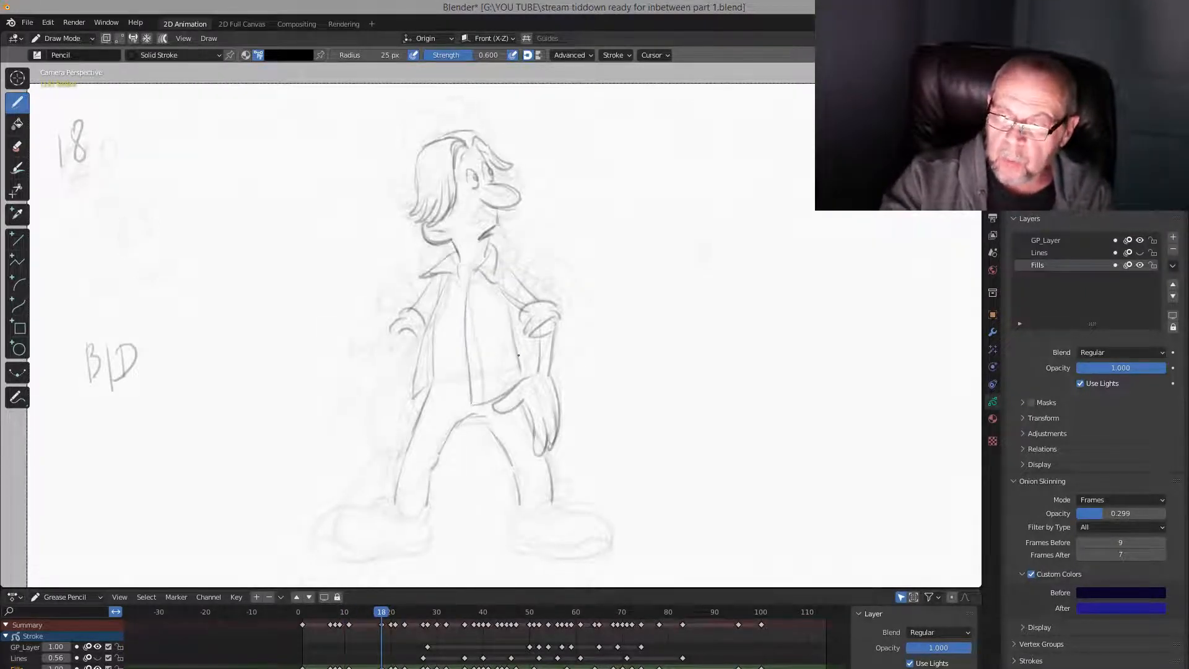
key(Down)
key(Up)
Strengthen the facing-side upper sleeve lines and the adjoining collar fold on frame 18
drag(502, 291, 523, 309)
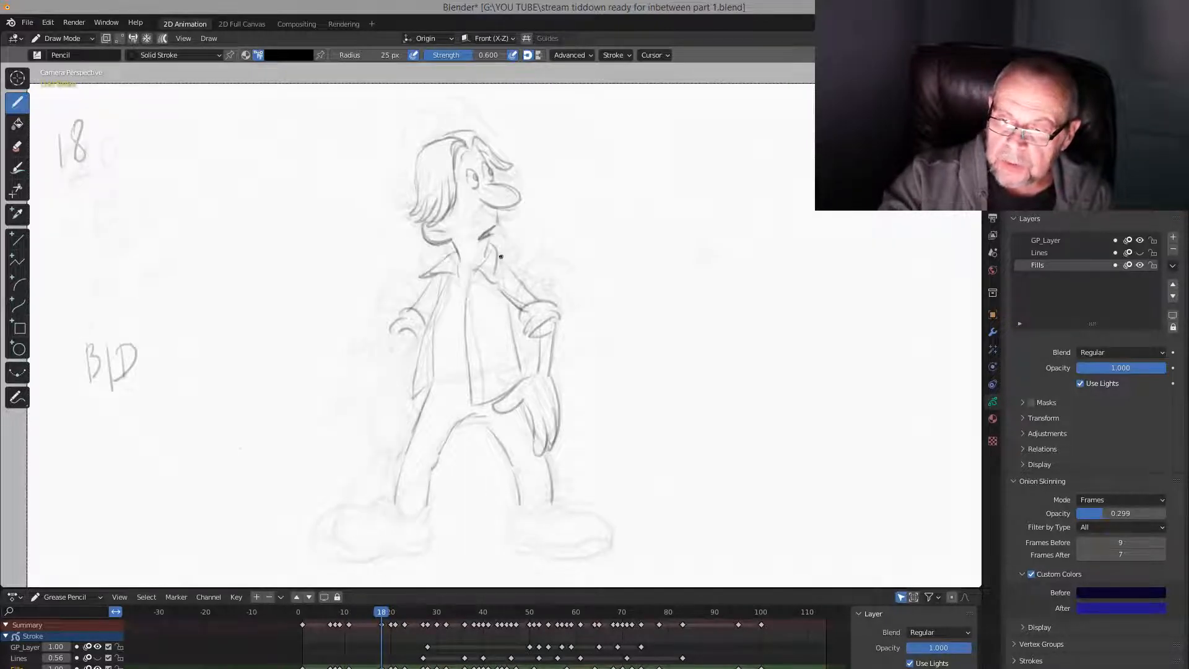
drag(504, 261, 543, 302)
drag(503, 265, 495, 282)
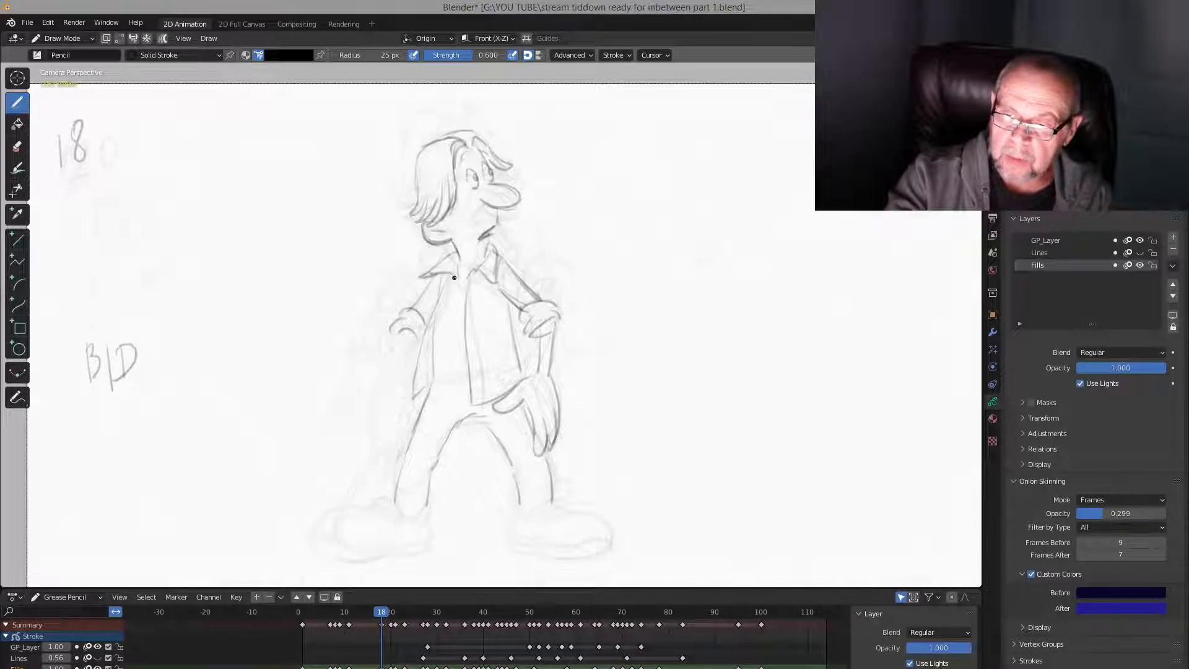
Draw the shirt's side line and curved waistline inside the jacket on frame 18, checking against frame 11
key(Down)
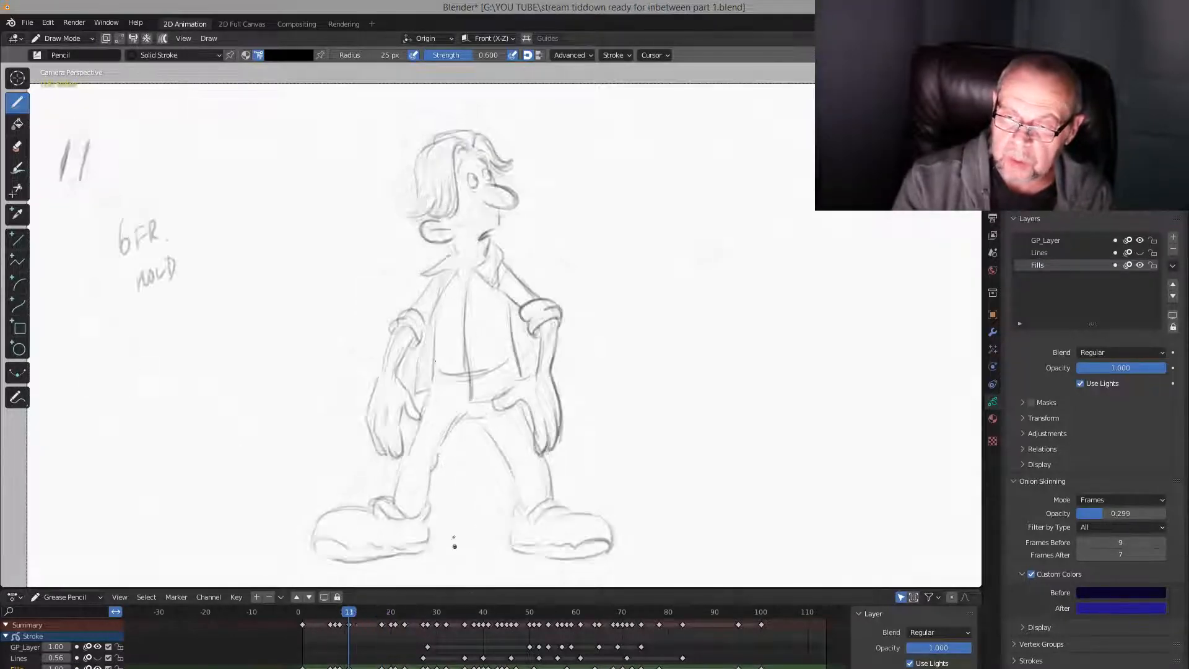
key(Up)
drag(439, 319, 434, 372)
key(Down)
key(Up)
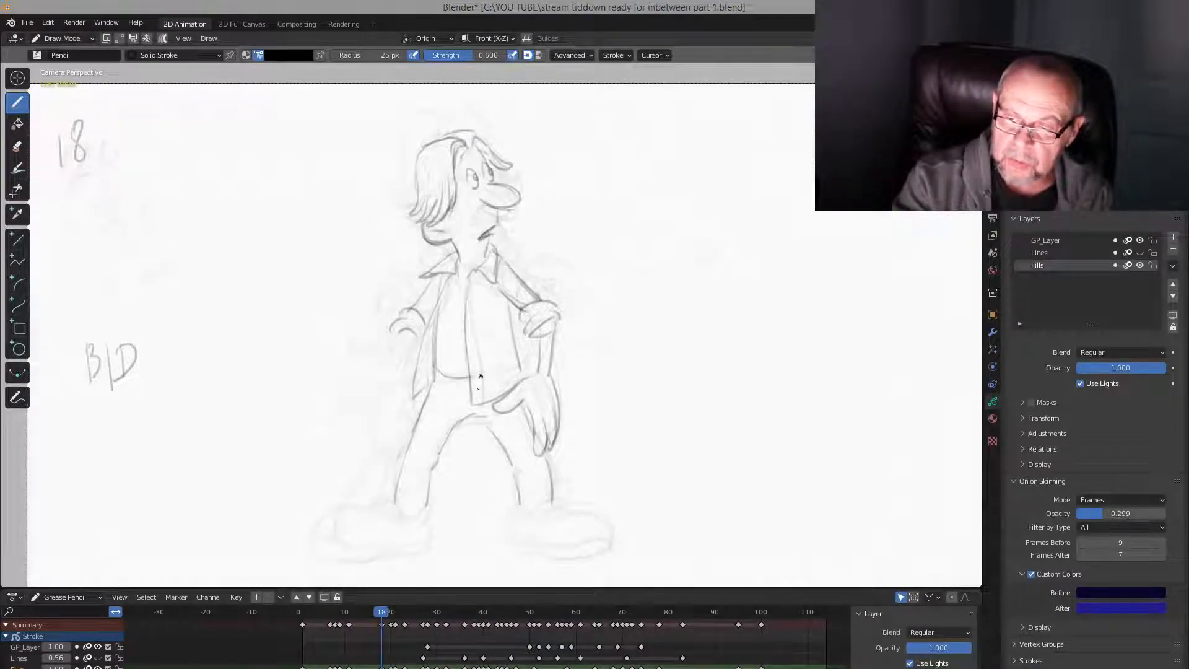
key(Down)
key(Up)
key(Down)
key(Up)
key(Down)
key(Up)
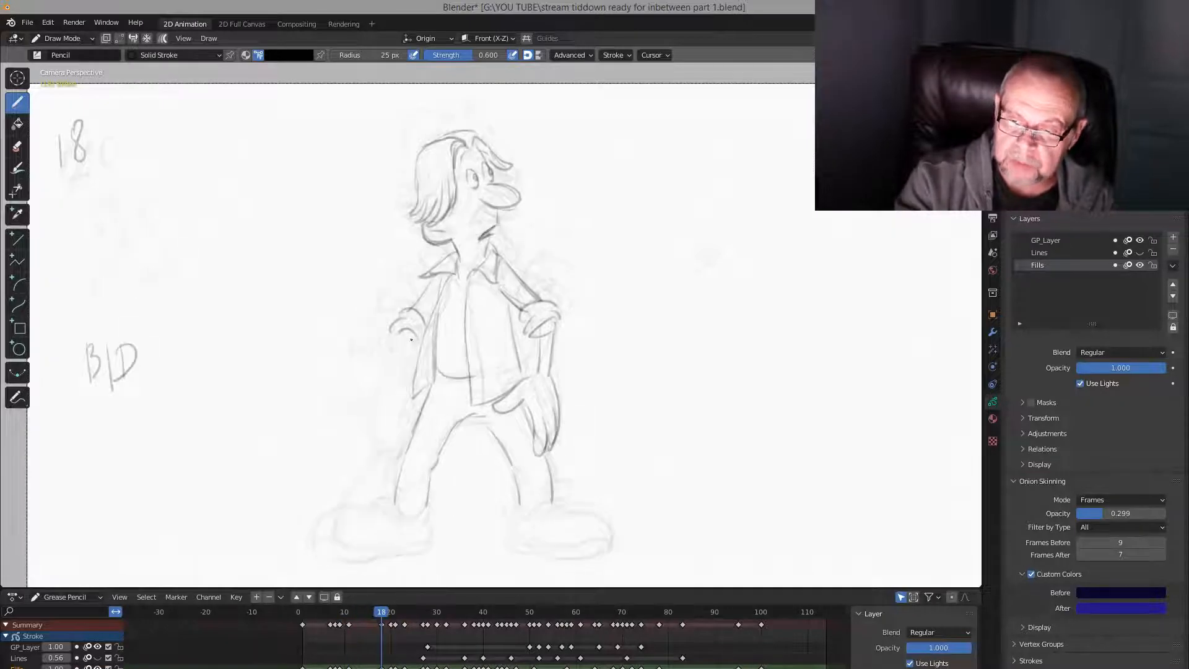
Draw the inner forearm, thumb and fingers of the back-side hand on frame 18
key(Down)
mouse_move(409, 336)
mouse_down()
mouse_move(397, 372)
mouse_move(423, 427)
mouse_move(382, 434)
mouse_move(390, 458)
mouse_up()
key(Up)
key(Down)
key(Up)
drag(401, 436, 403, 454)
key(Down)
key(Up)
key(Down)
key(Up)
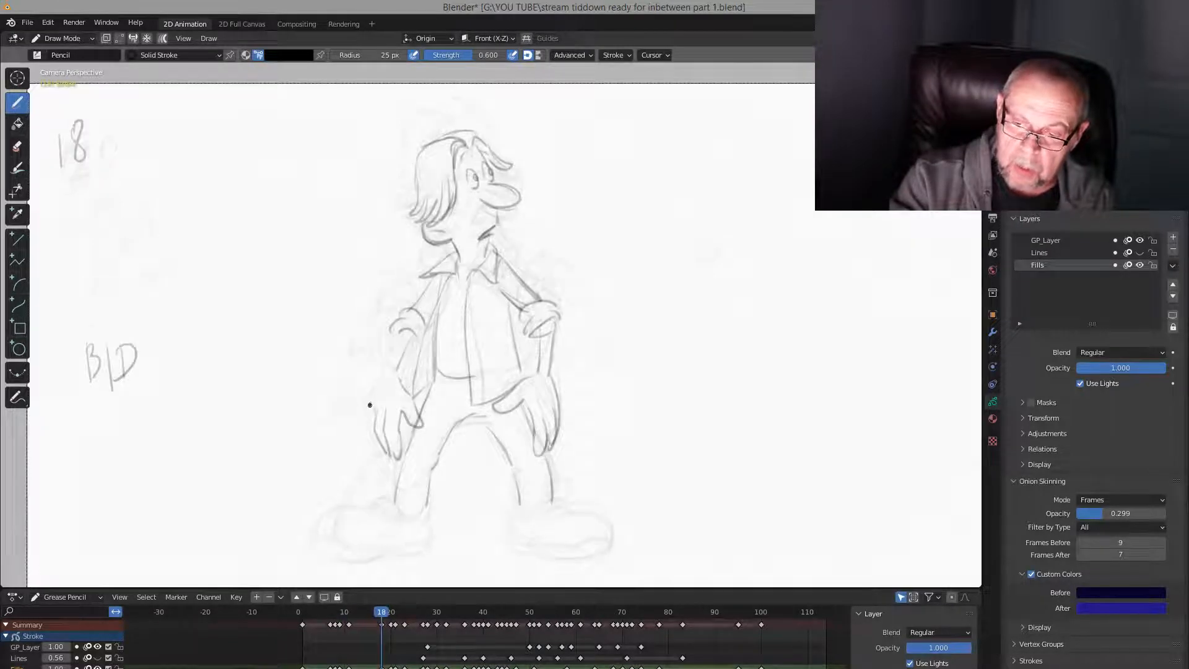
Finish the outer edge of the back-side hand and forearm, and close the rolled cuff
key(Down)
key(Up)
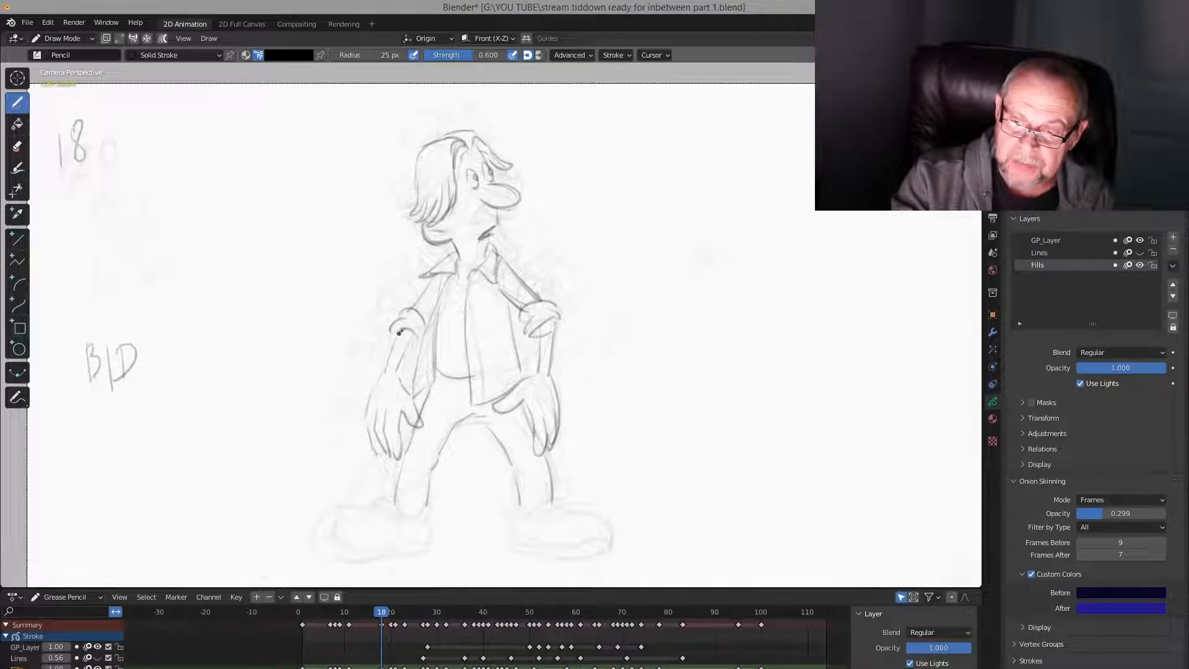
key(Down)
key(Up)
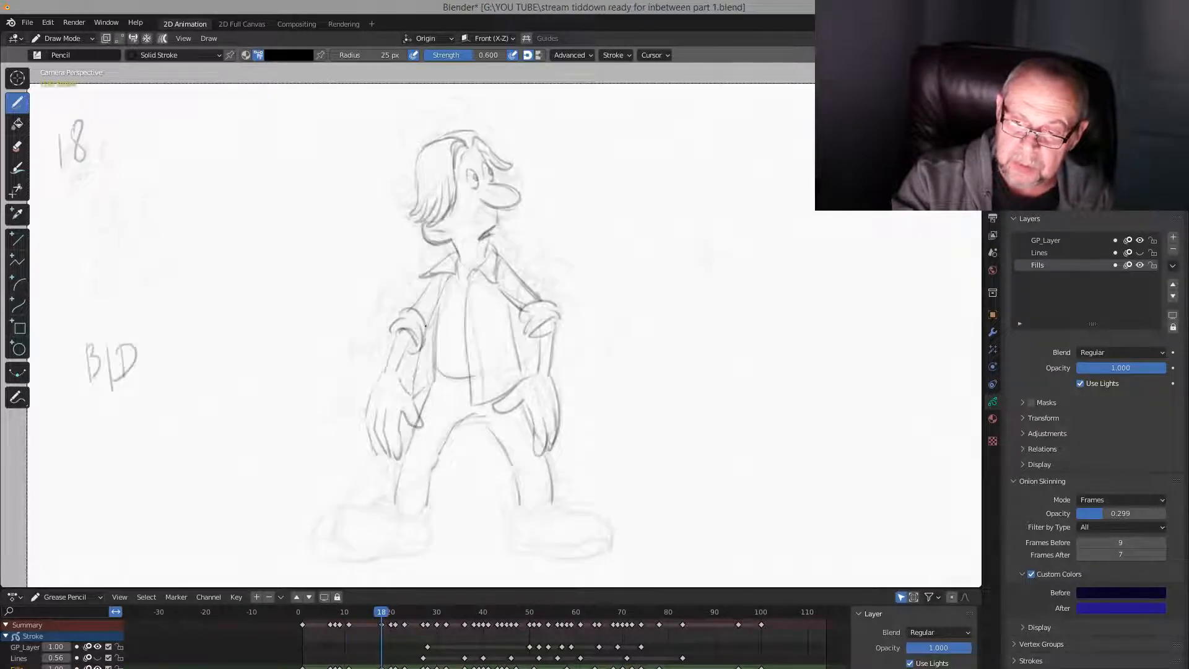
key(Down)
key(Up)
key(Down)
key(Up)
Draw the ankle opening and heel of the facing-side shoe on frame 18, flipping against frame 11
key(Down)
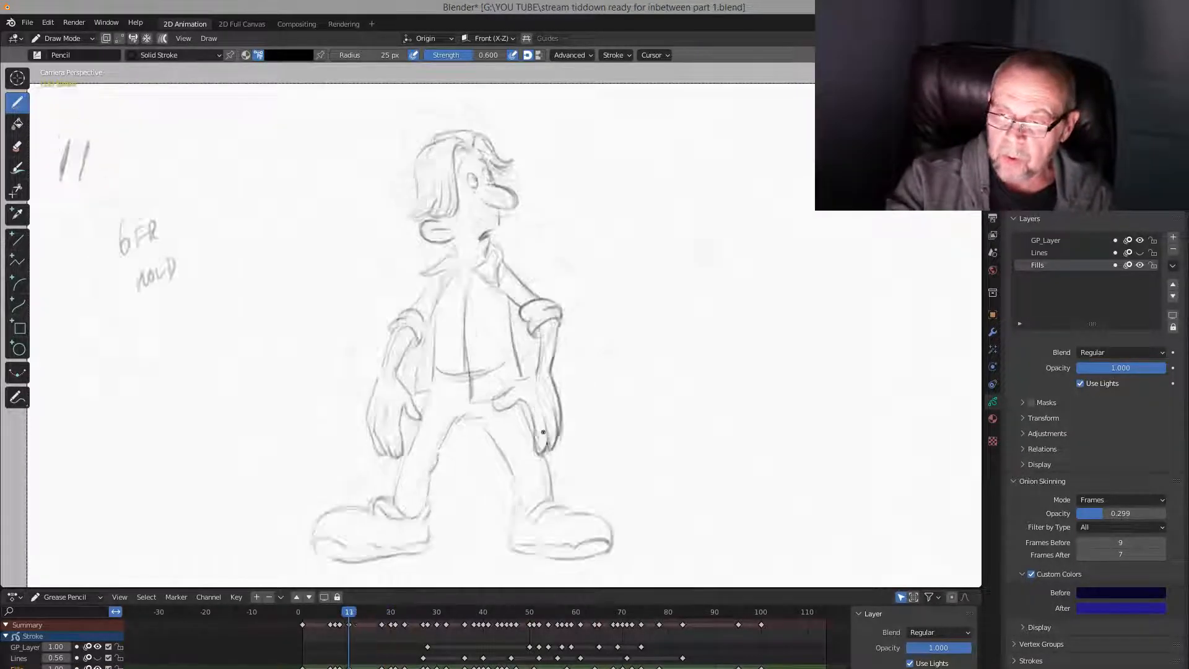
key(Up)
key(Down)
key(Up)
key(Down)
key(Up)
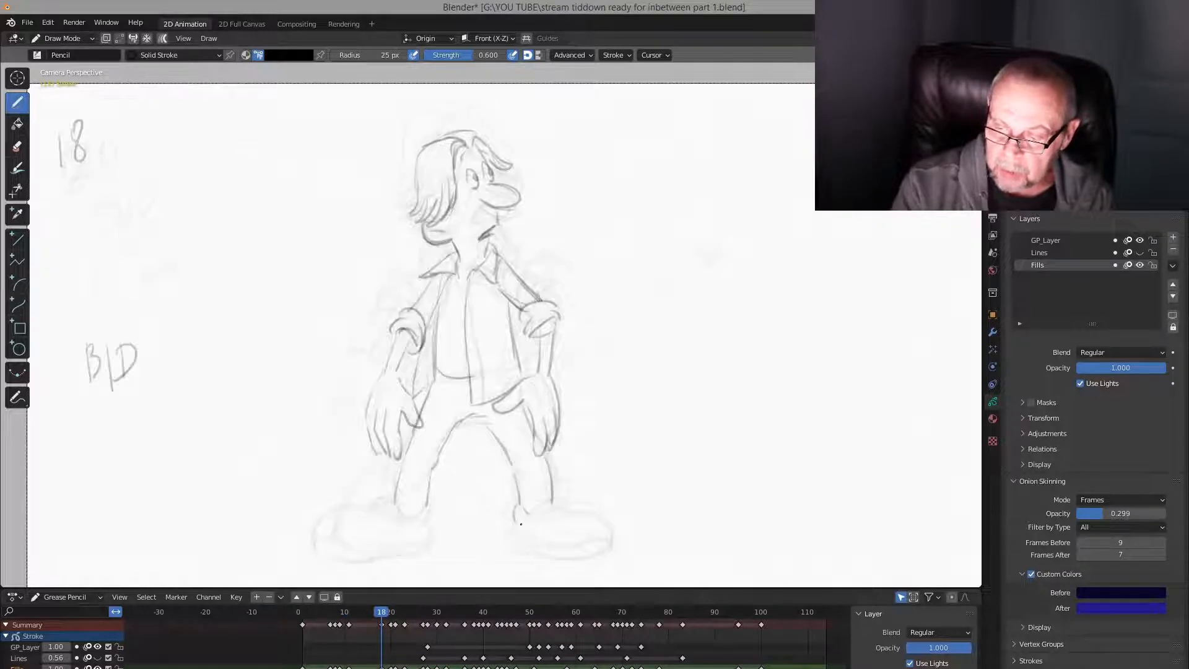
key(Down)
key(Up)
key(Down)
key(Up)
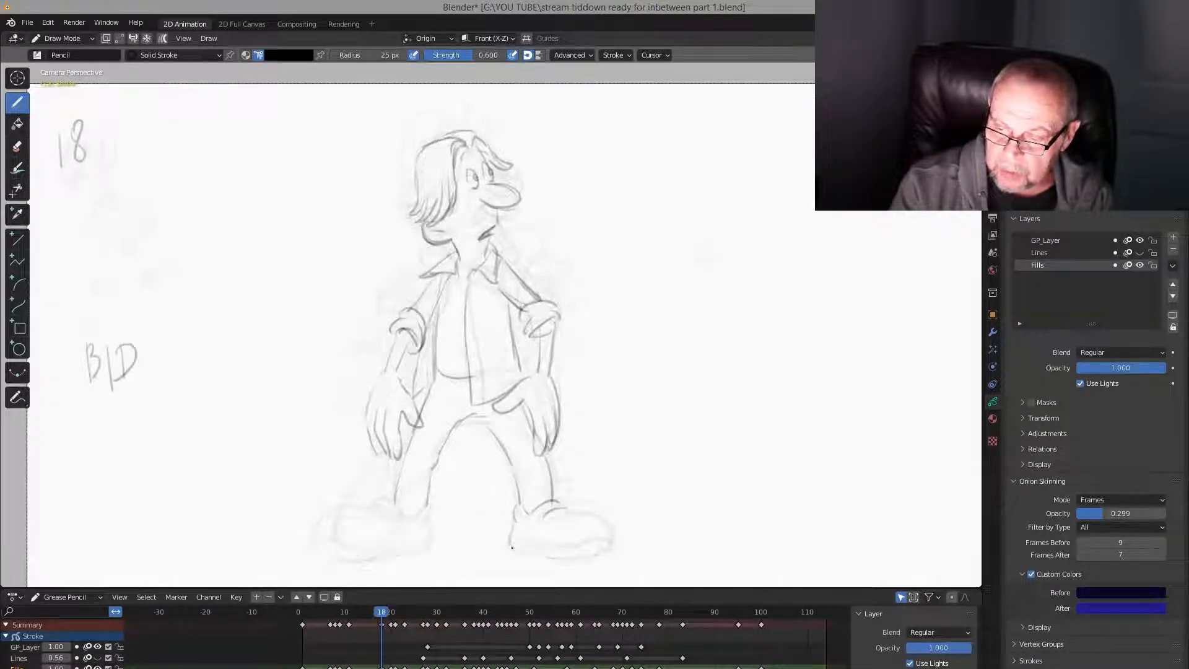
key(Down)
key(Up)
Draw the trouser hem and the upper outline of the back-side shoe on frame 18, comparing with frame 11
key(Down)
key(Up)
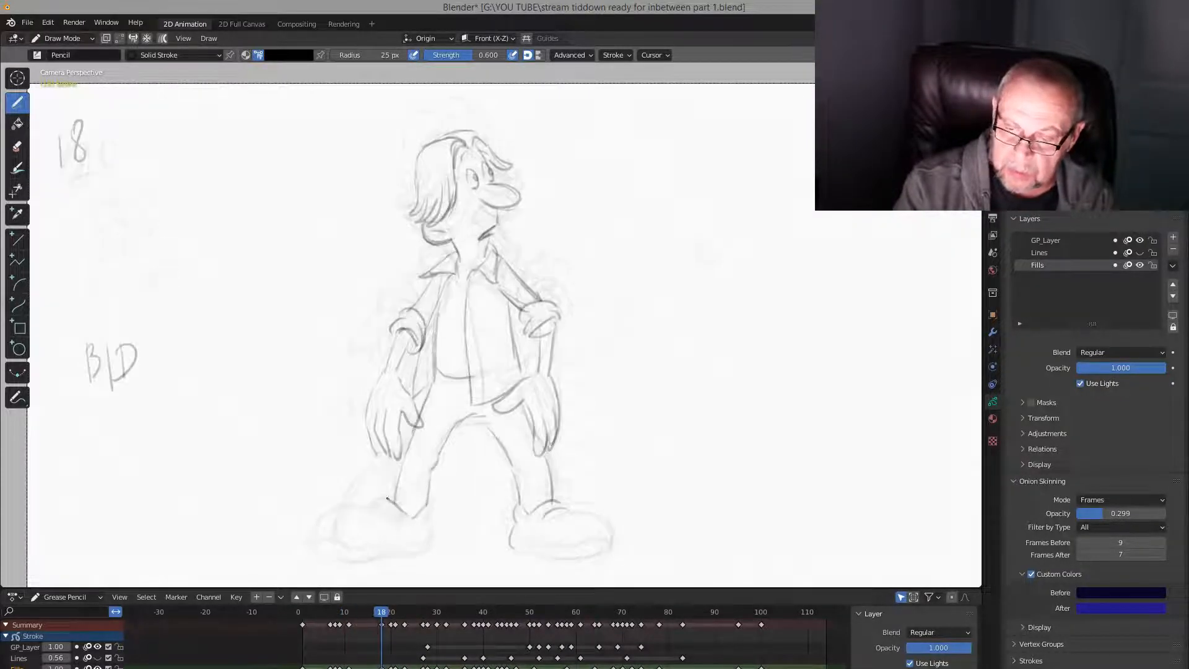
key(Down)
mouse_move(371, 506)
mouse_down()
mouse_move(392, 498)
mouse_move(395, 521)
mouse_move(425, 517)
mouse_move(426, 548)
mouse_up()
key(Up)
key(Down)
key(Up)
key(Down)
key(Up)
key(Down)
key(Up)
Complete the back-side shoe with its instep, heel and sole lines on frame 18
mouse_move(374, 514)
mouse_down()
mouse_move(346, 505)
mouse_move(314, 550)
mouse_move(428, 543)
mouse_up()
key(Down)
key(Up)
key(Down)
key(Up)
key(Down)
key(Up)
mouse_move(321, 554)
mouse_down()
mouse_move(371, 561)
mouse_move(427, 547)
mouse_up()
key(Down)
key(Up)
key(Down)
key(Up)
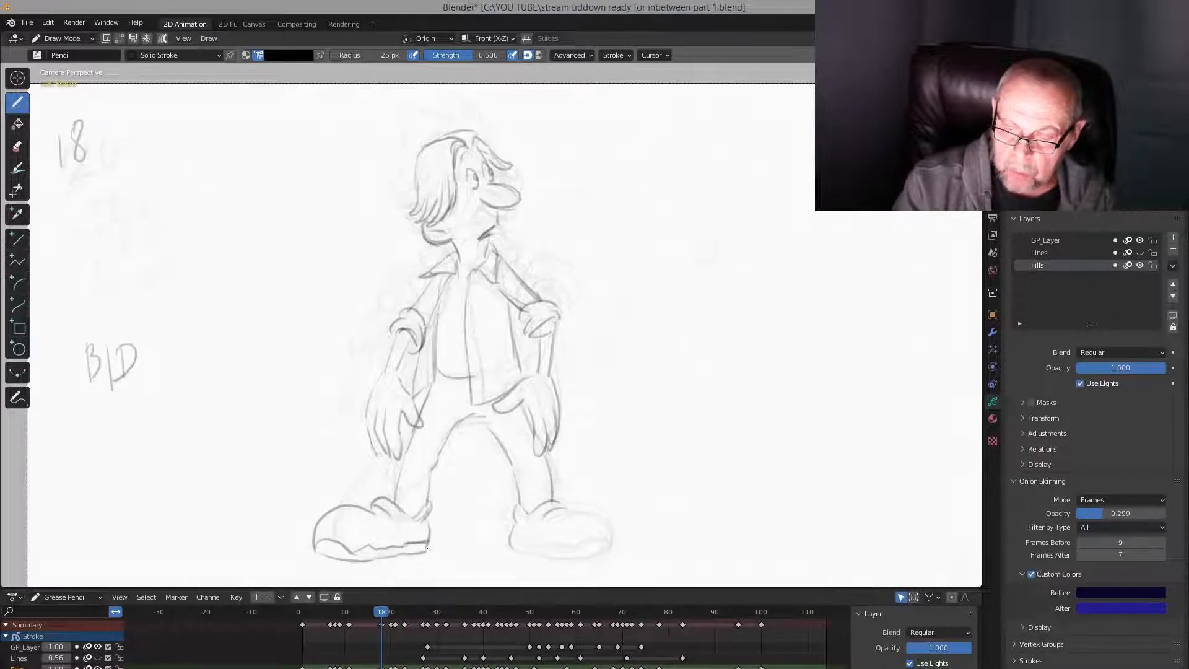
Draw the sole and rounded toe of the facing-side shoe on frame 18
key(Down)
key(Up)
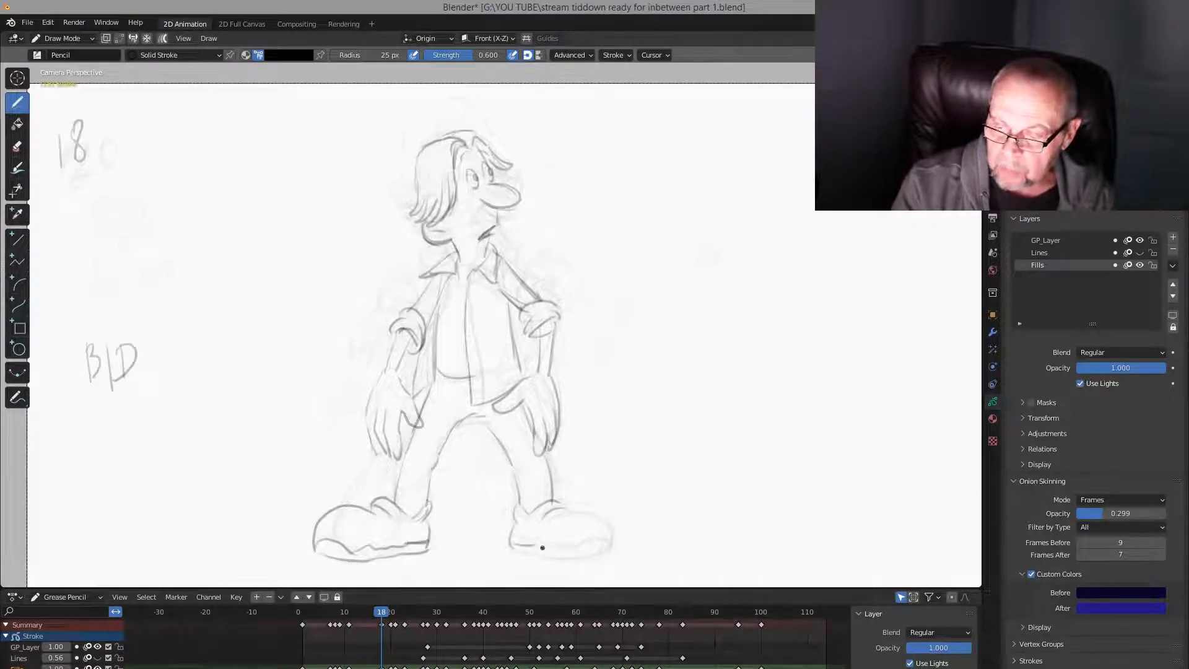
key(Down)
key(Up)
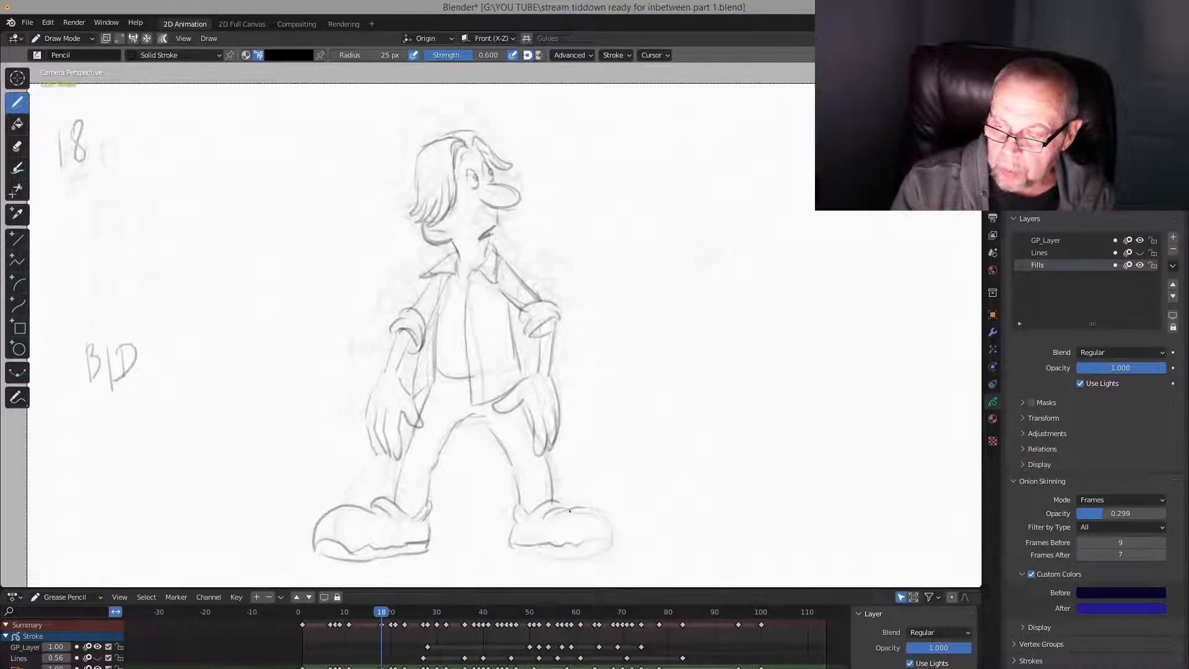
mouse_move(605, 522)
mouse_down()
mouse_move(591, 554)
mouse_move(573, 559)
mouse_move(609, 546)
mouse_up()
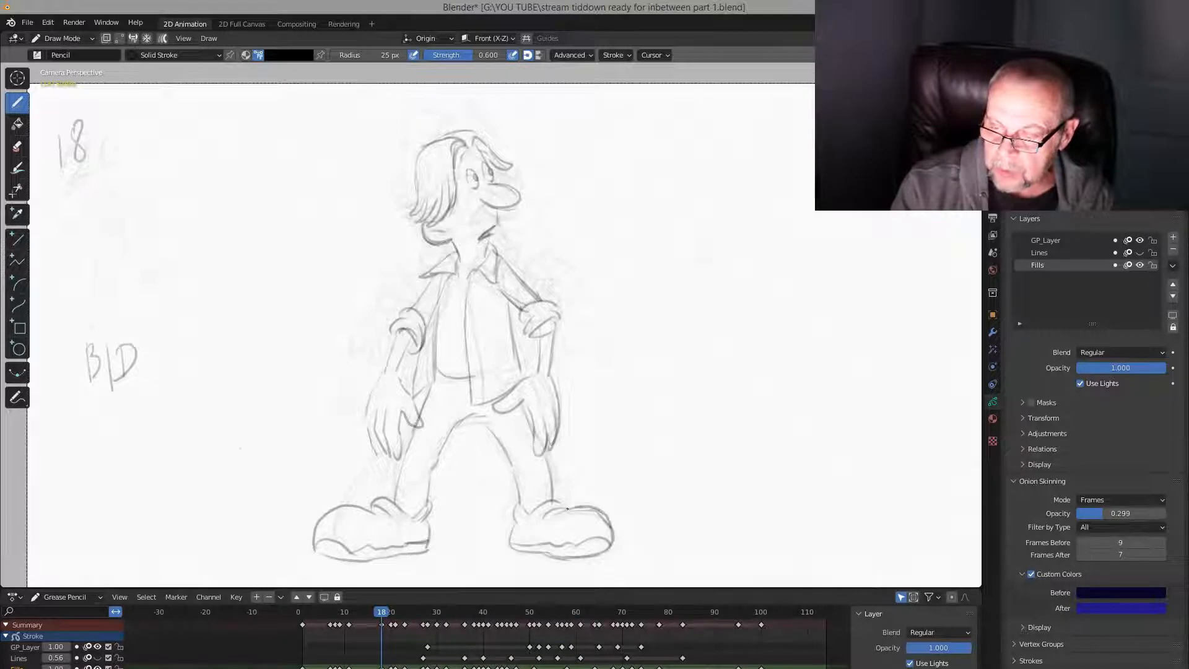
Flip between the frame 18 breakdown and the frame 20 and 21 roughs to examine the head turn's motion
key(Down)
key(Up)
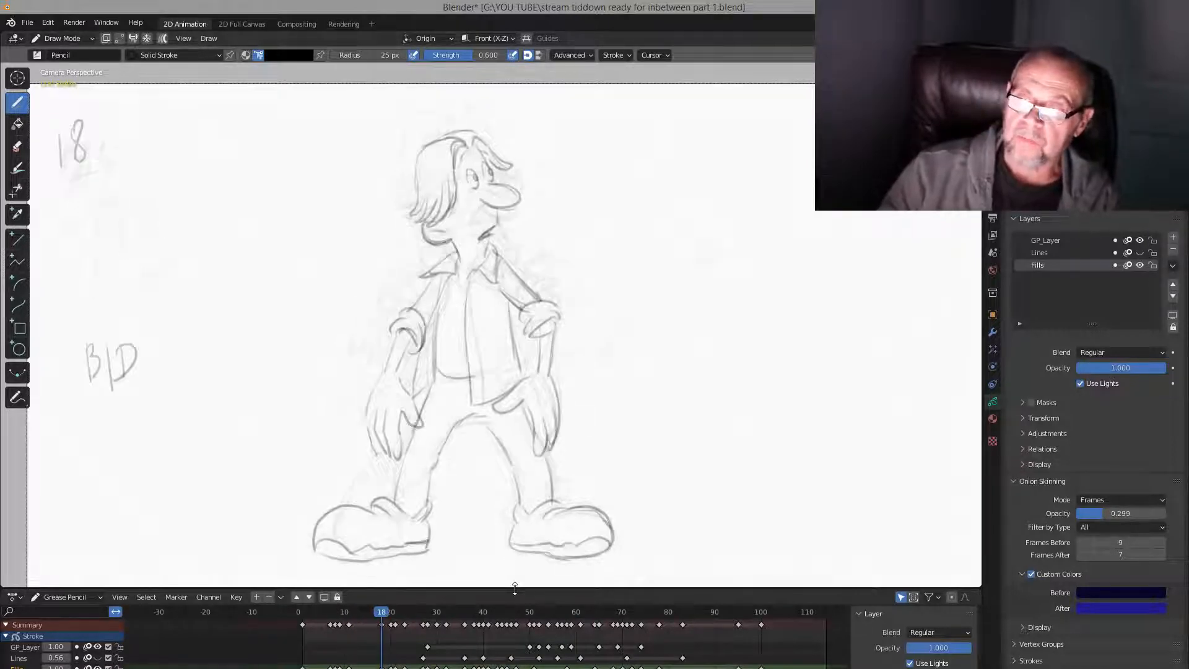
key(Up)
key(Down)
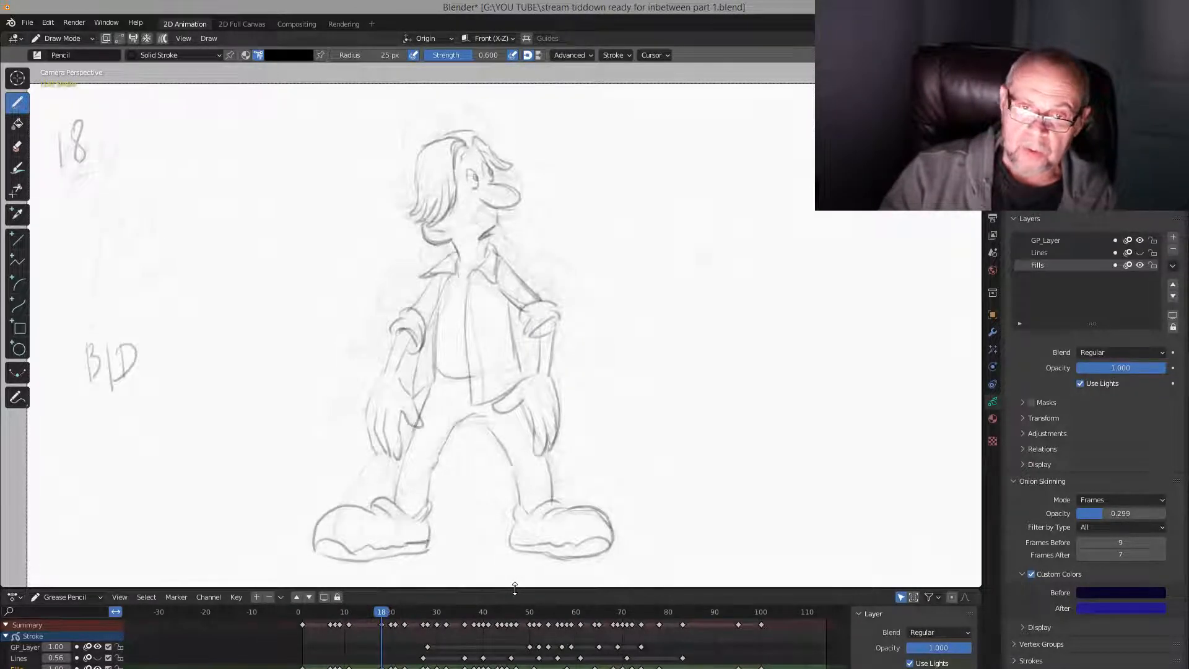
key(Up)
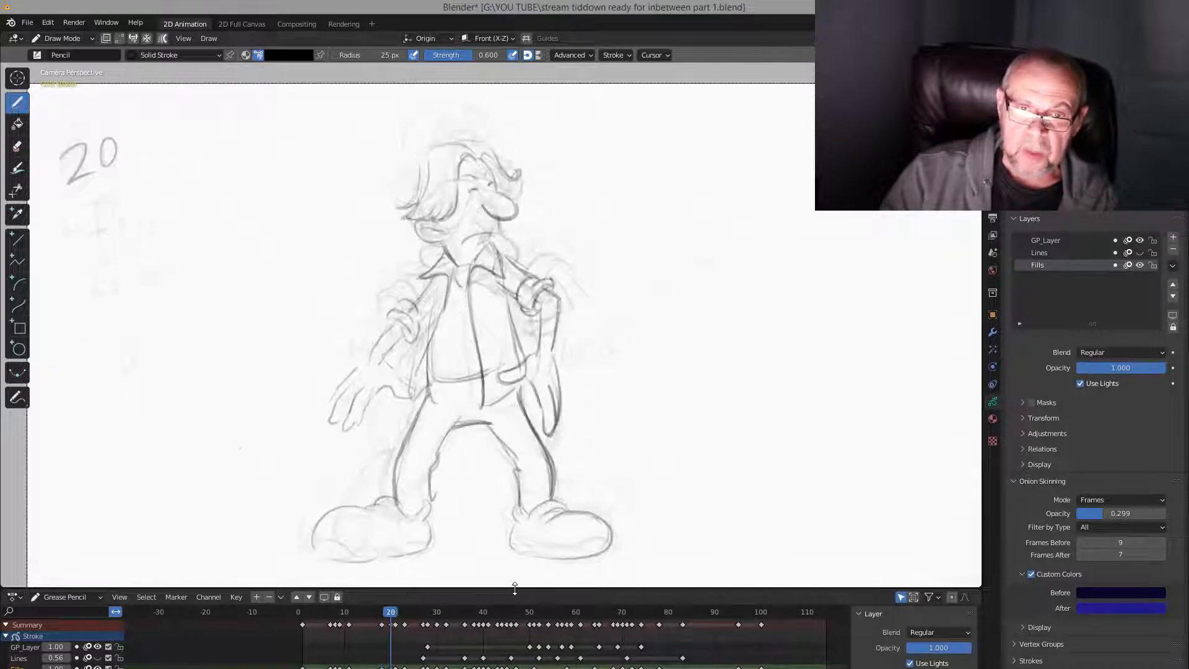
key(Down)
key(Up)
key(Down)
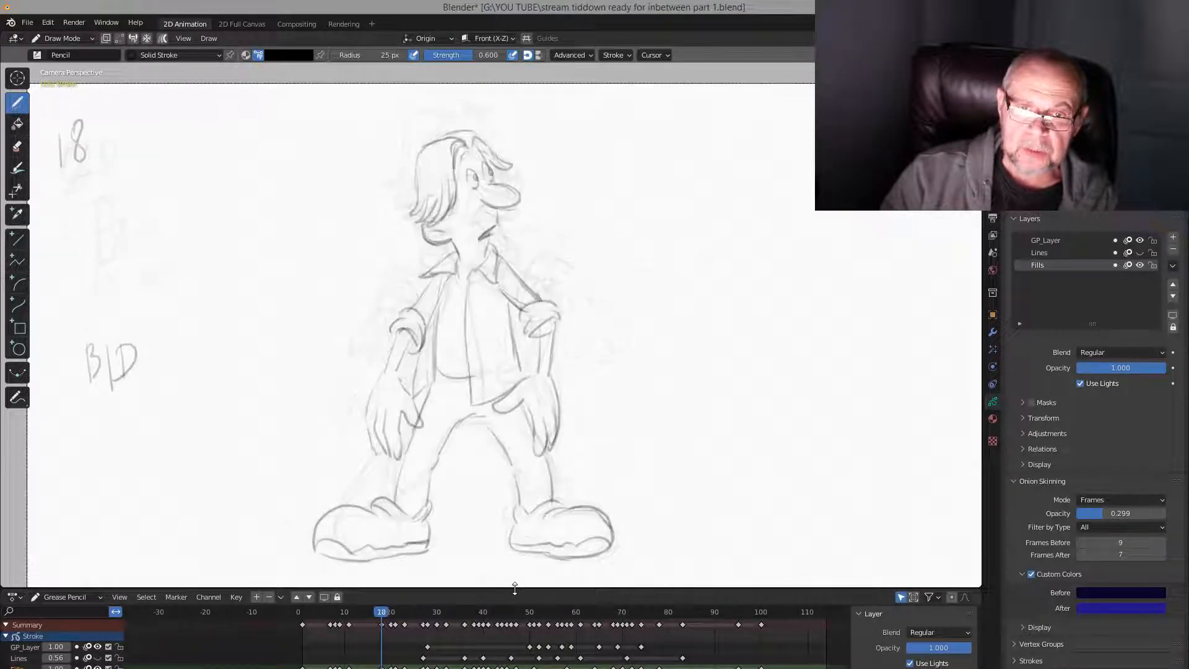
key(Up)
key(Up)
key(Down)
key(Up)
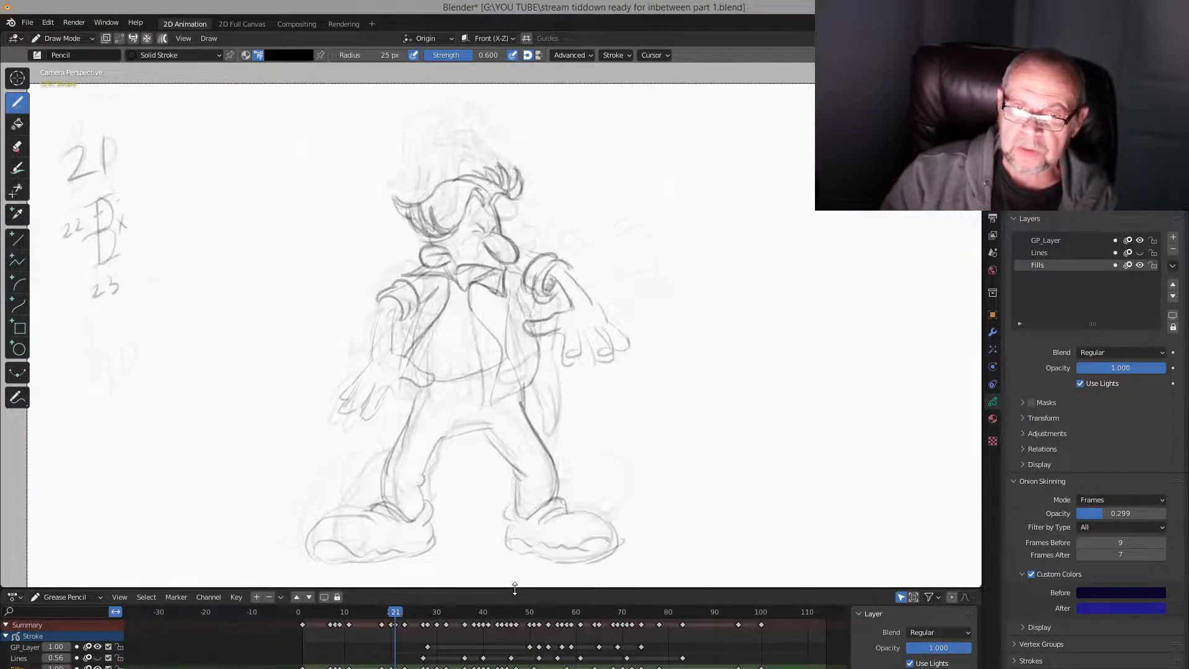
Flip through frames 20, 21 and 23 to examine how the pose changes from the squash into the stretch
key(Down)
key(Up)
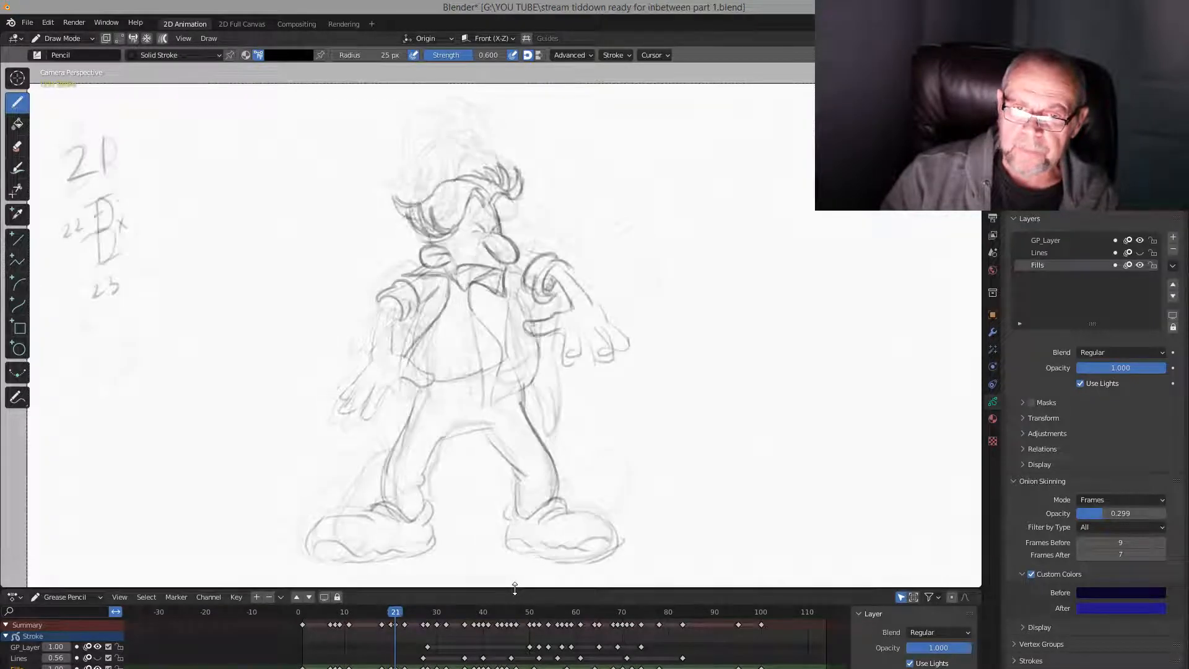
key(Down)
key(Up)
key(Down)
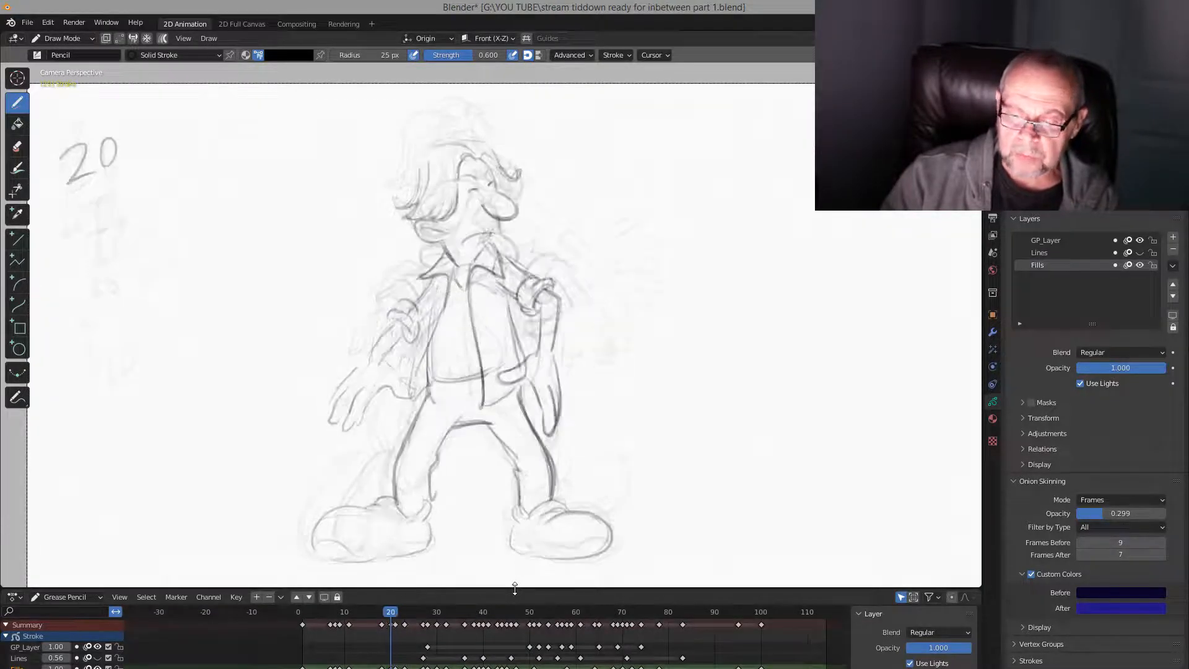
key(Up)
key(Up)
key(Down)
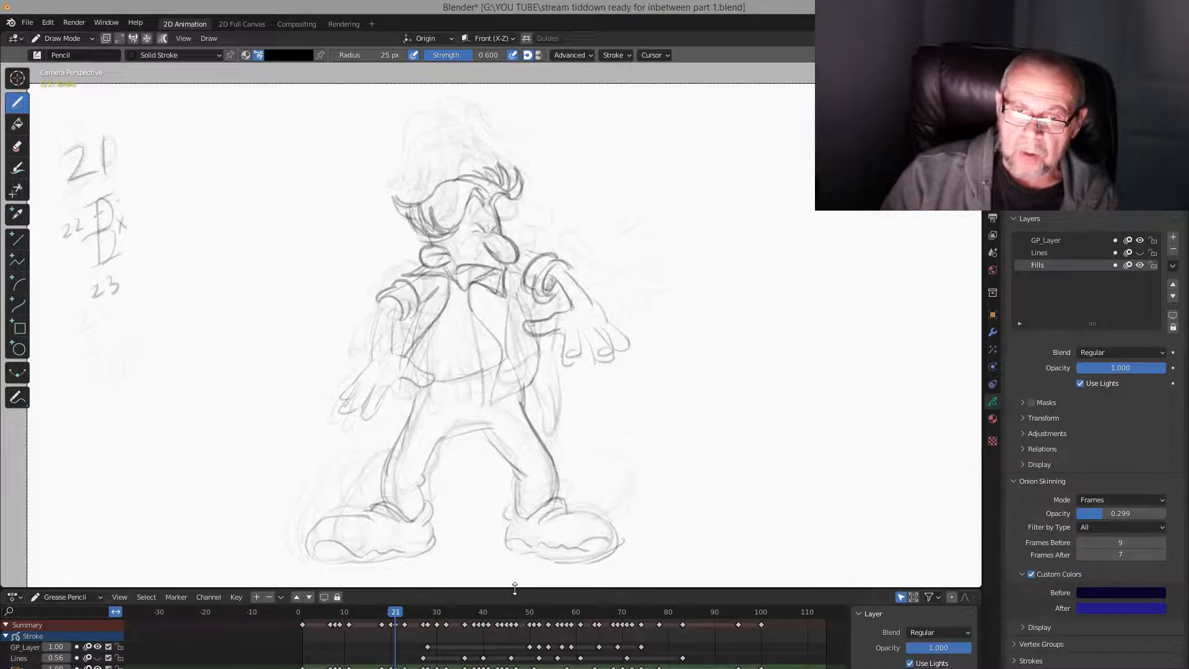
key(Up)
key(Down)
key(Up)
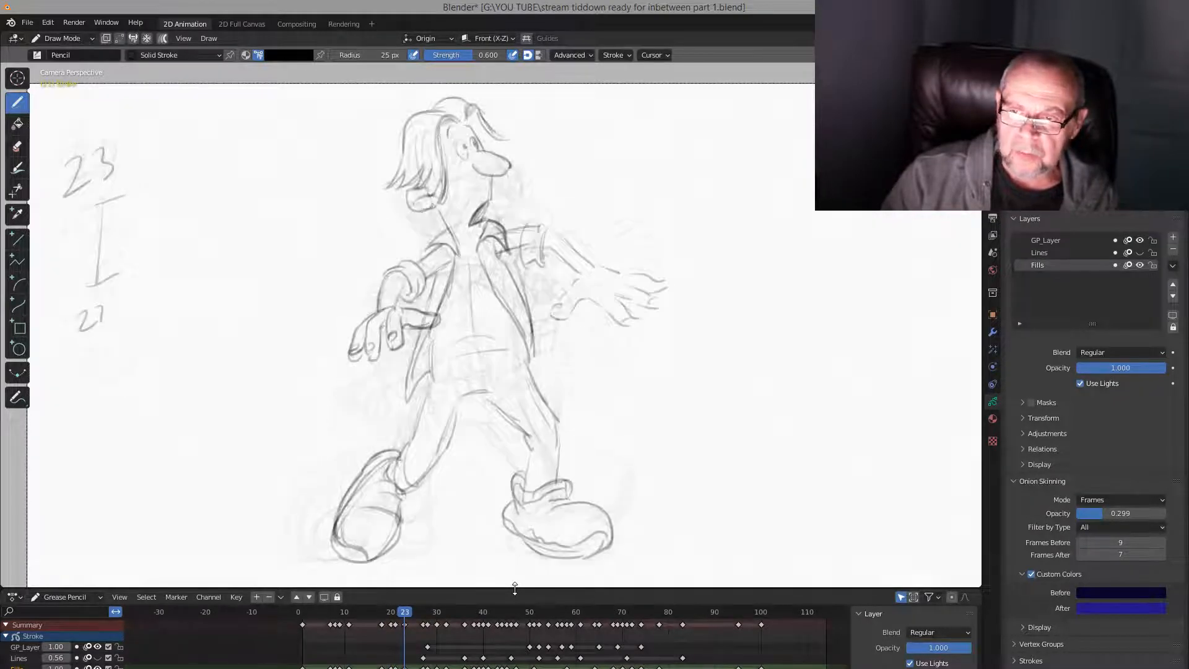
key(Down)
Darken the back-side forearm and hand and the 22 tick on the timing chart of frame 21, flipping against neighbouring drawings
mouse_move(398, 301)
mouse_down()
mouse_move(392, 348)
mouse_move(374, 352)
mouse_move(437, 370)
mouse_move(403, 380)
mouse_move(373, 420)
mouse_move(379, 379)
mouse_move(358, 408)
mouse_up()
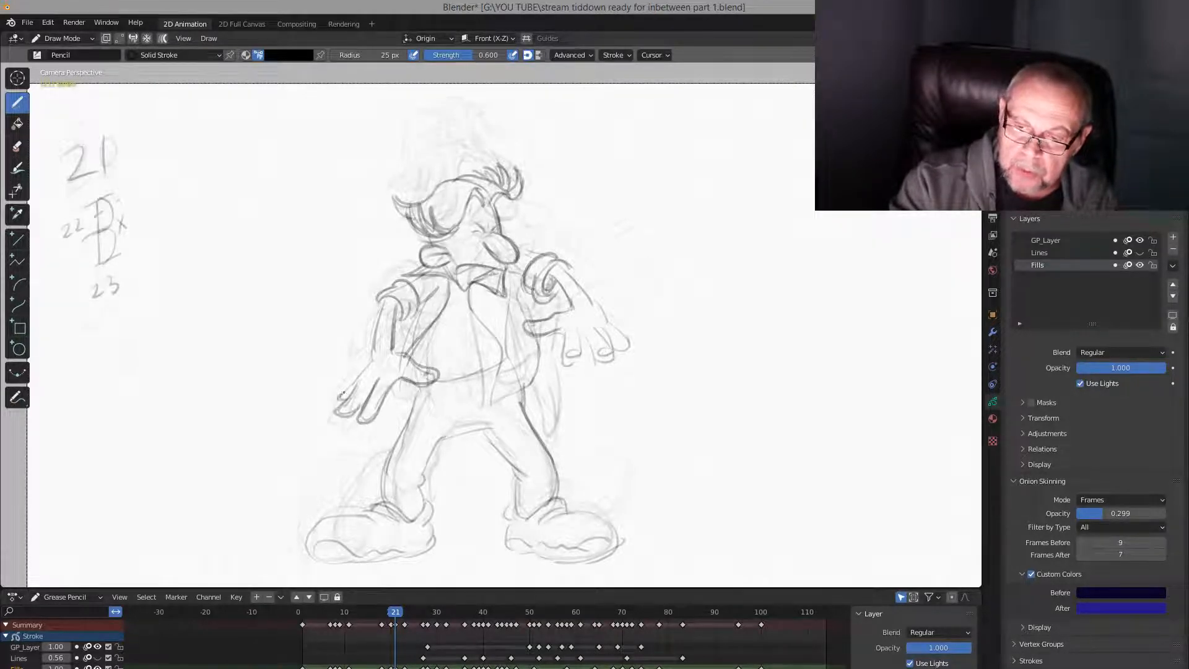
key(Left)
key(Right)
key(Left)
key(Right)
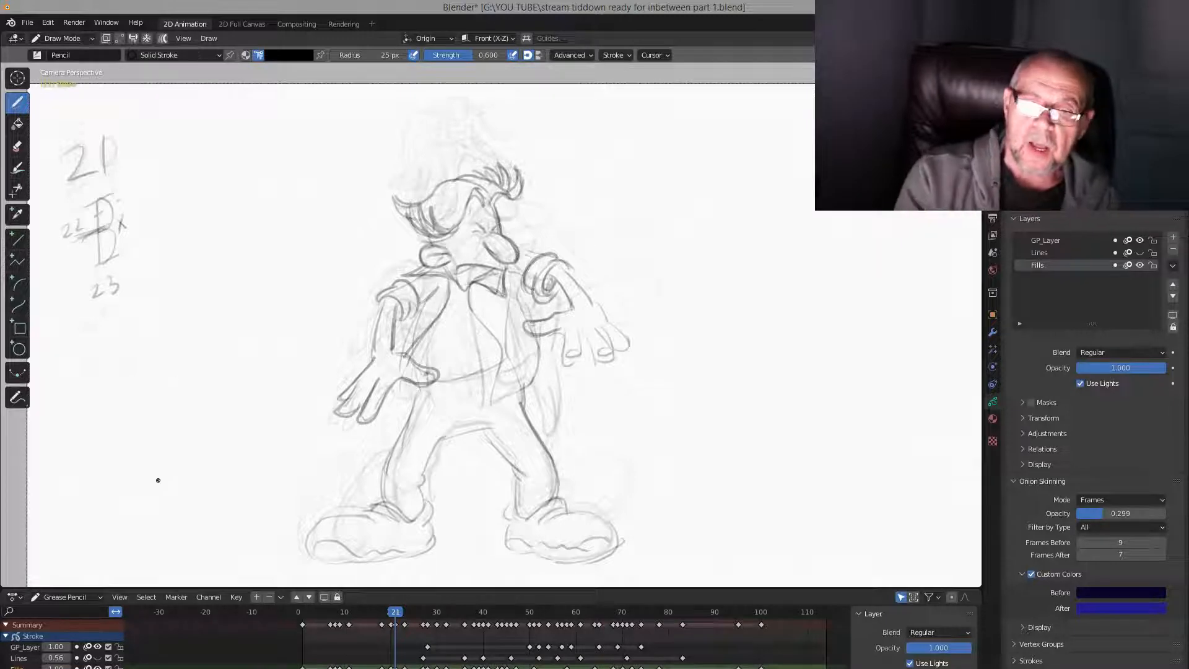
Draw a horizontal timing chart from 21 to 23 beside the figure, marking the halfway point with an X and the quarter point as 22
drag(755, 490, 894, 482)
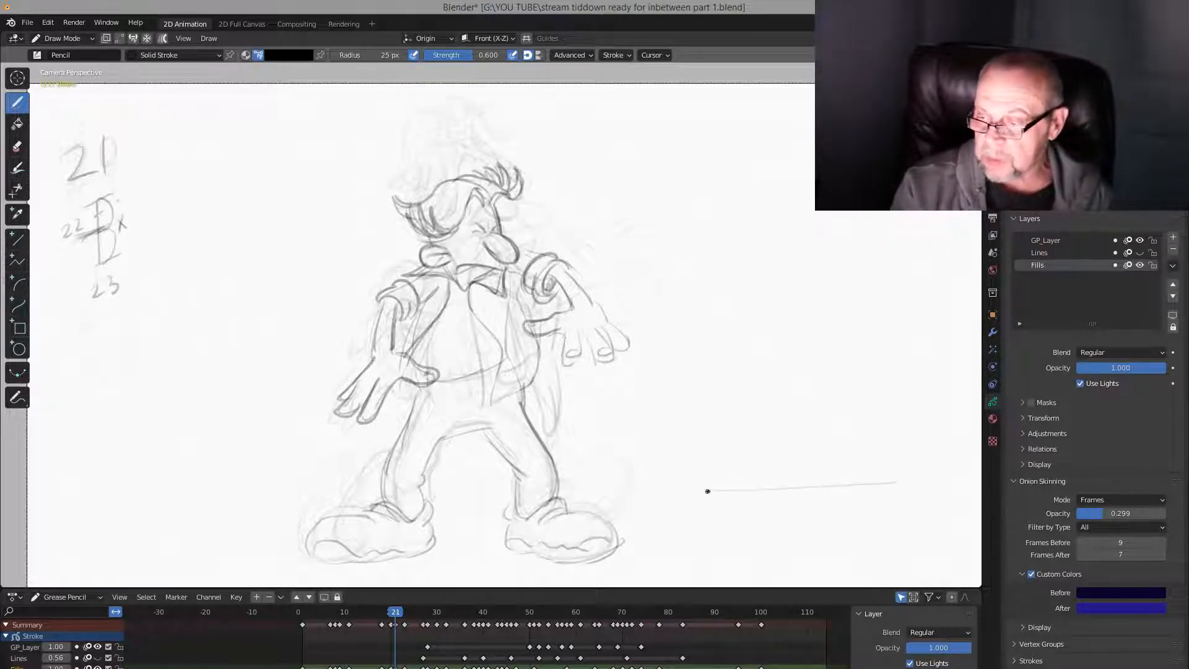
mouse_move(707, 485)
mouse_down()
mouse_move(706, 503)
mouse_move(680, 503)
mouse_up()
drag(685, 490, 686, 505)
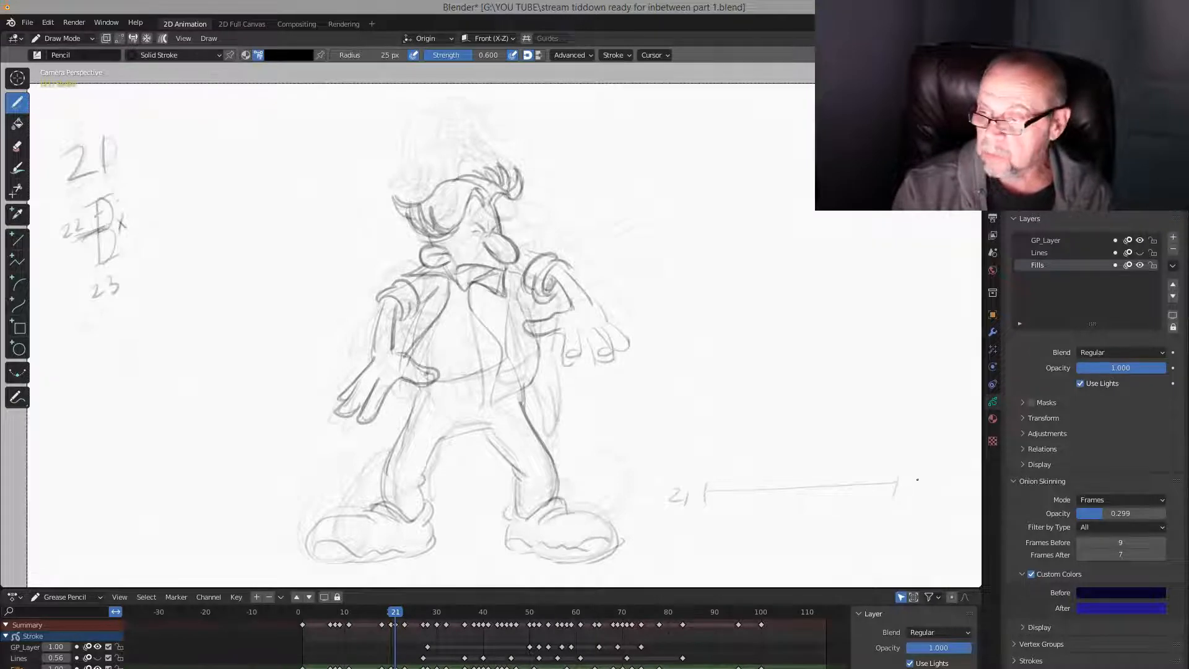
drag(936, 478, 926, 493)
drag(800, 486, 799, 505)
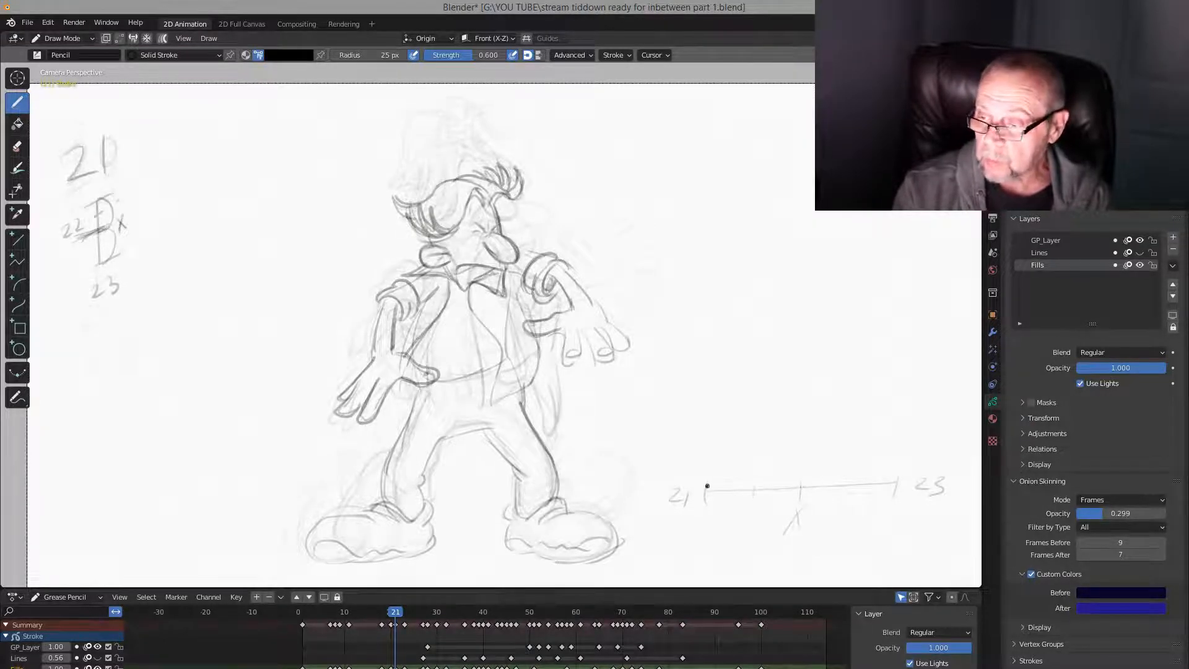
drag(801, 487, 735, 487)
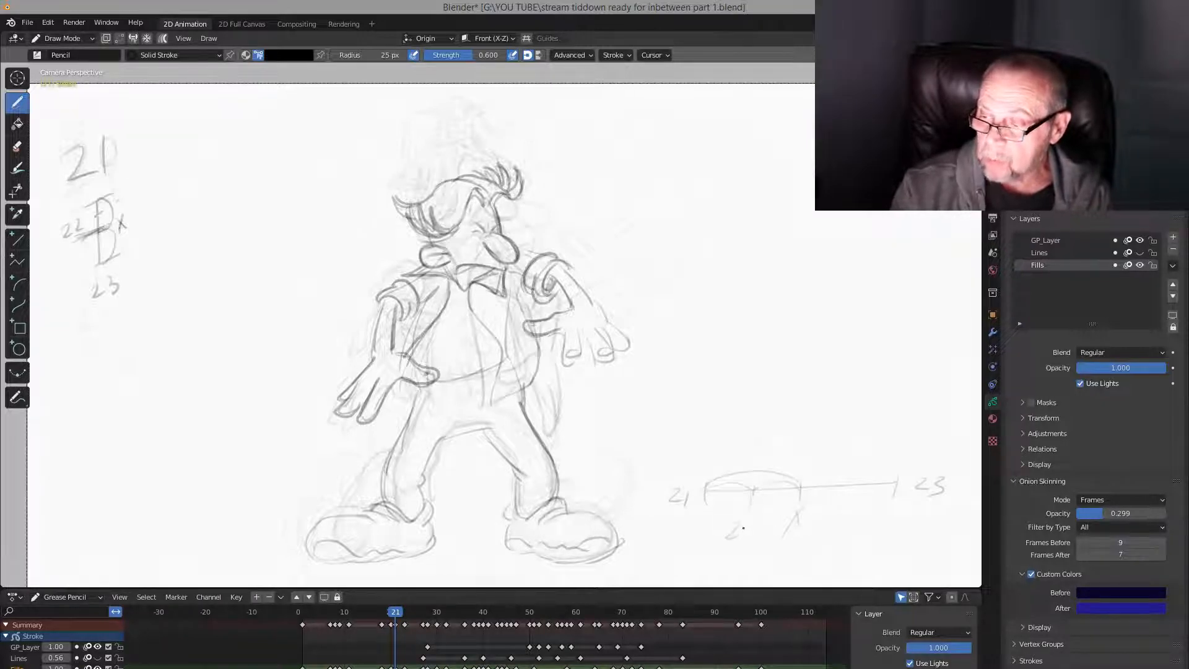
drag(745, 527, 757, 539)
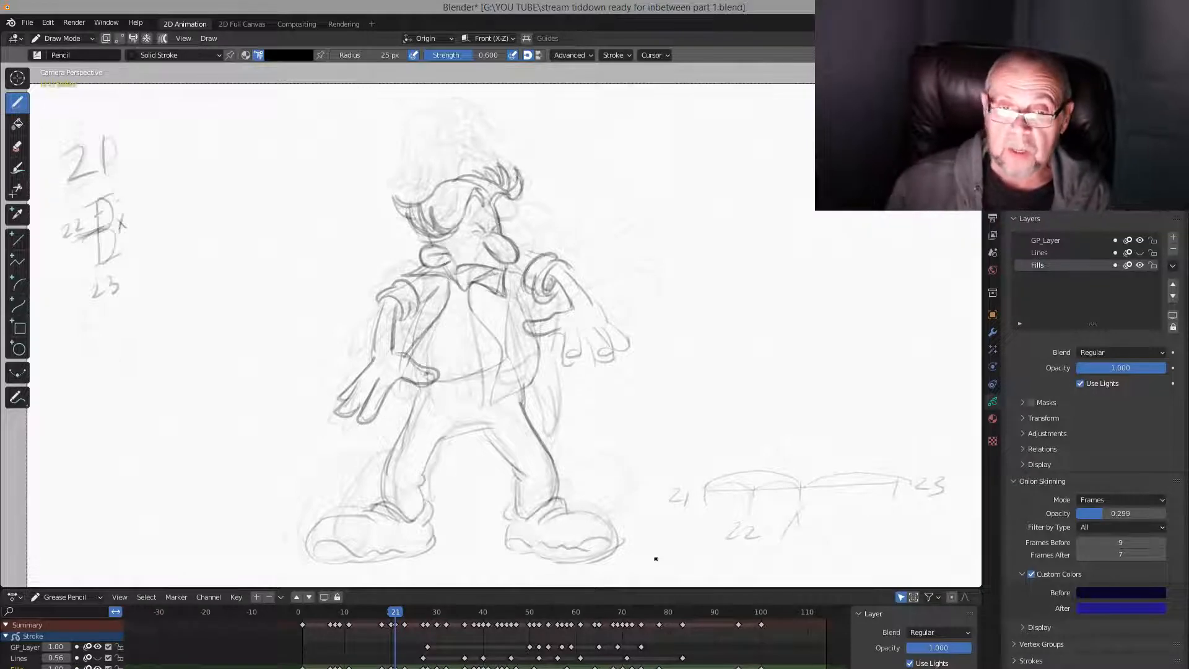
Flip between frames 21 and 23 to examine the spacing needed for the frame 22 inbetween
key(Left)
key(Right)
key(Right)
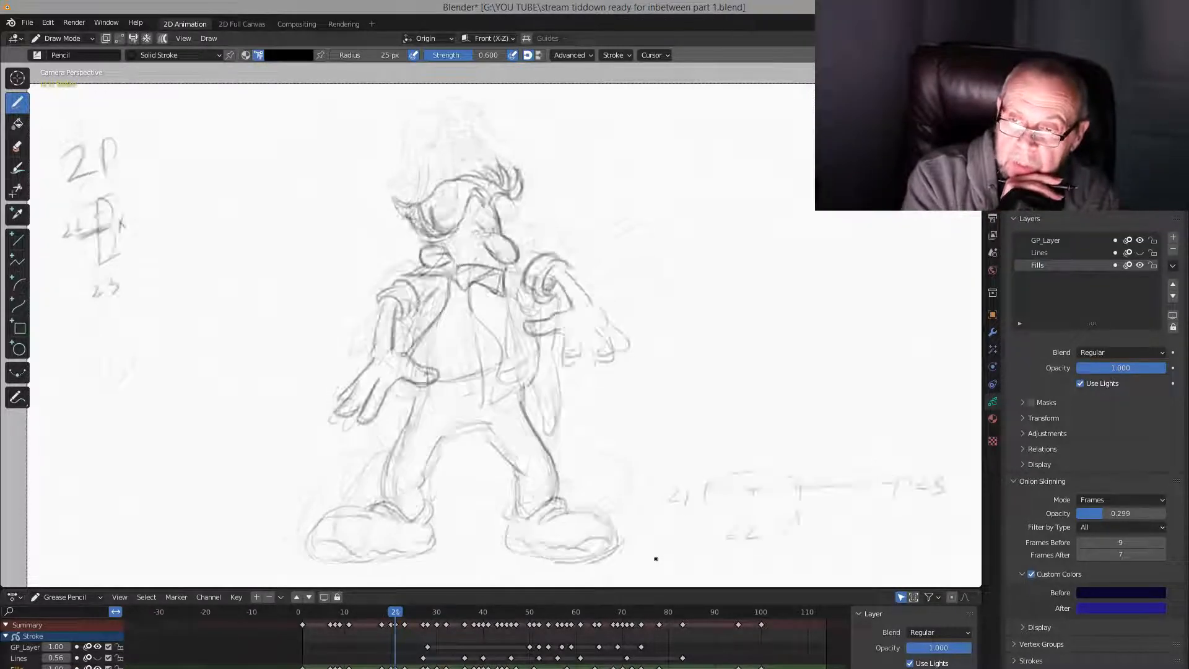
key(Right)
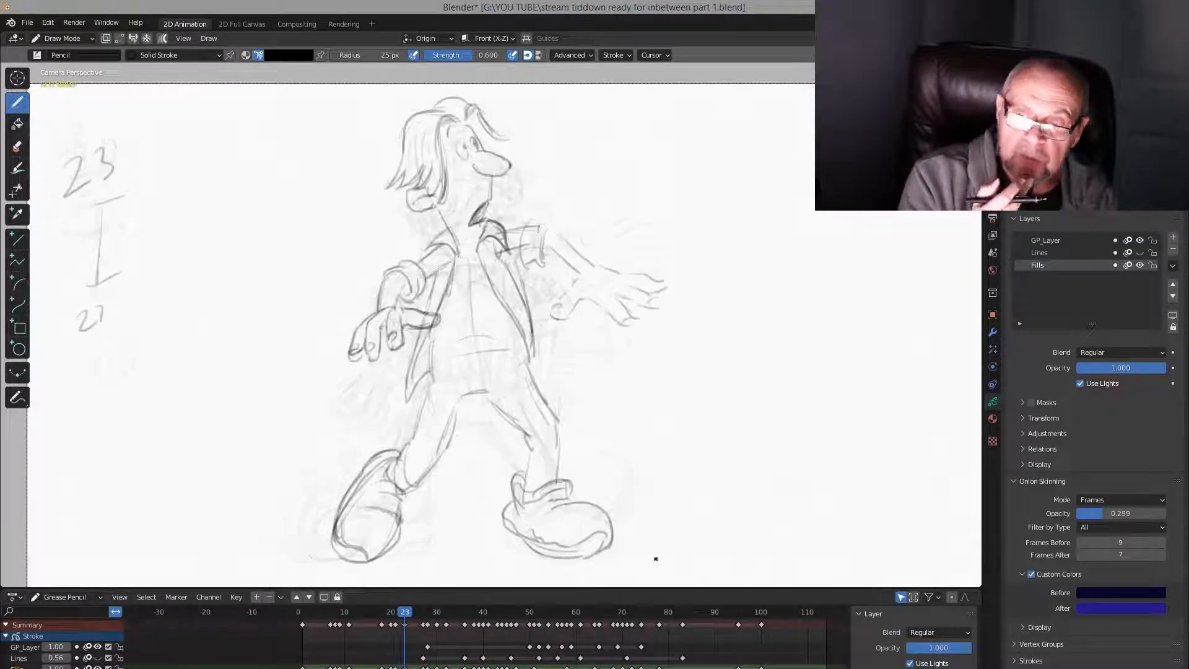
key(Left)
key(Left)
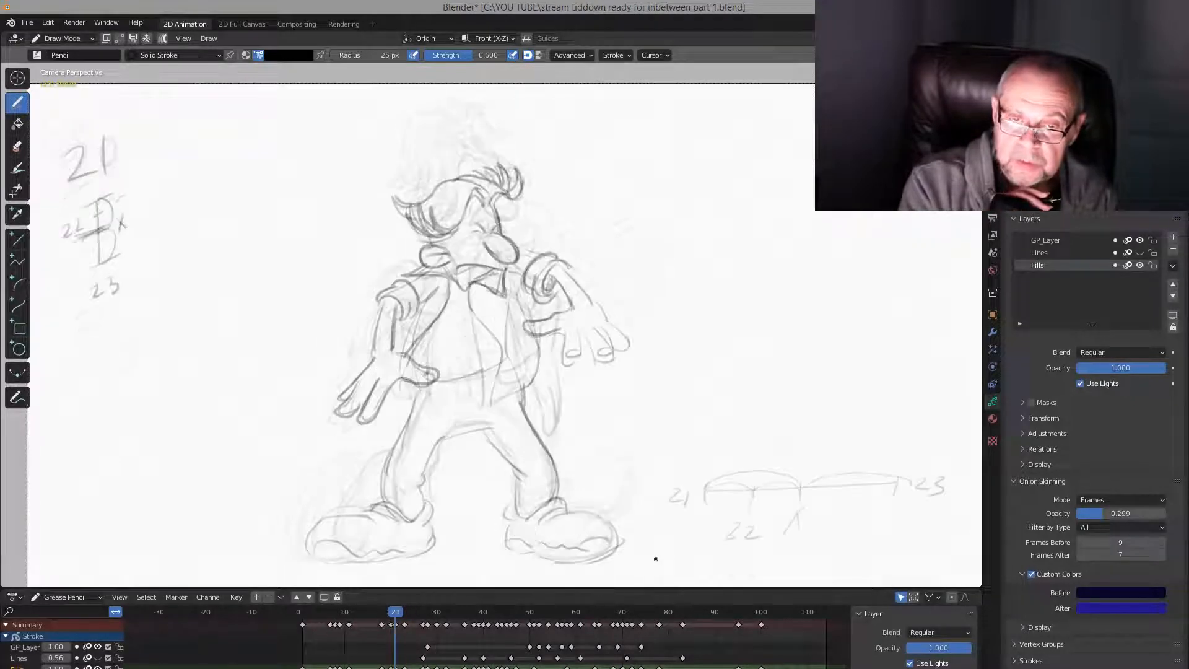
key(Right)
key(Right)
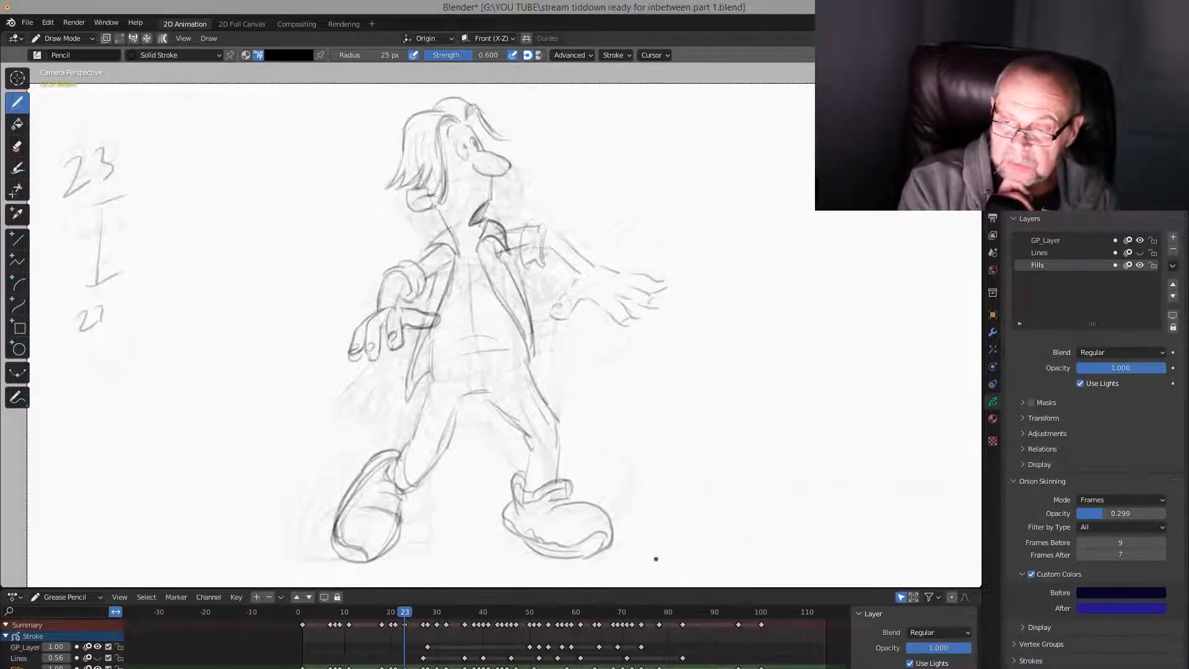
key(Left)
key(Left)
key(Right)
key(Right)
key(Left)
key(Left)
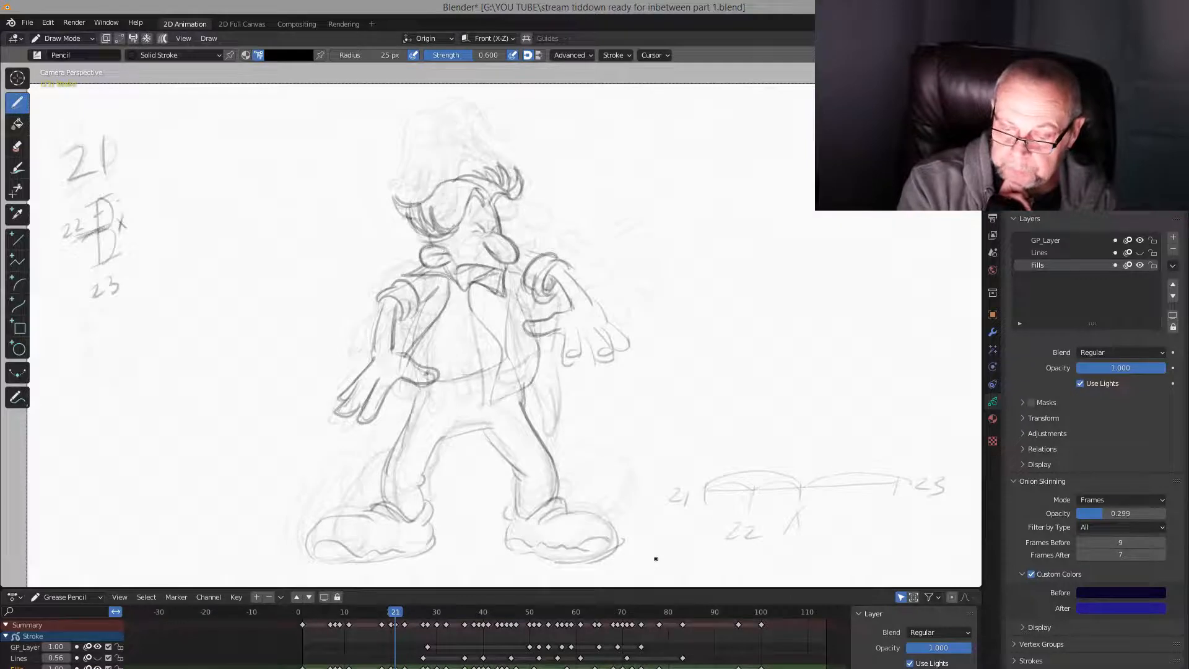
Insert a blank keyframe at frame 22 on the Fills layer and compare it with frame 21
drag(395, 616, 402, 613)
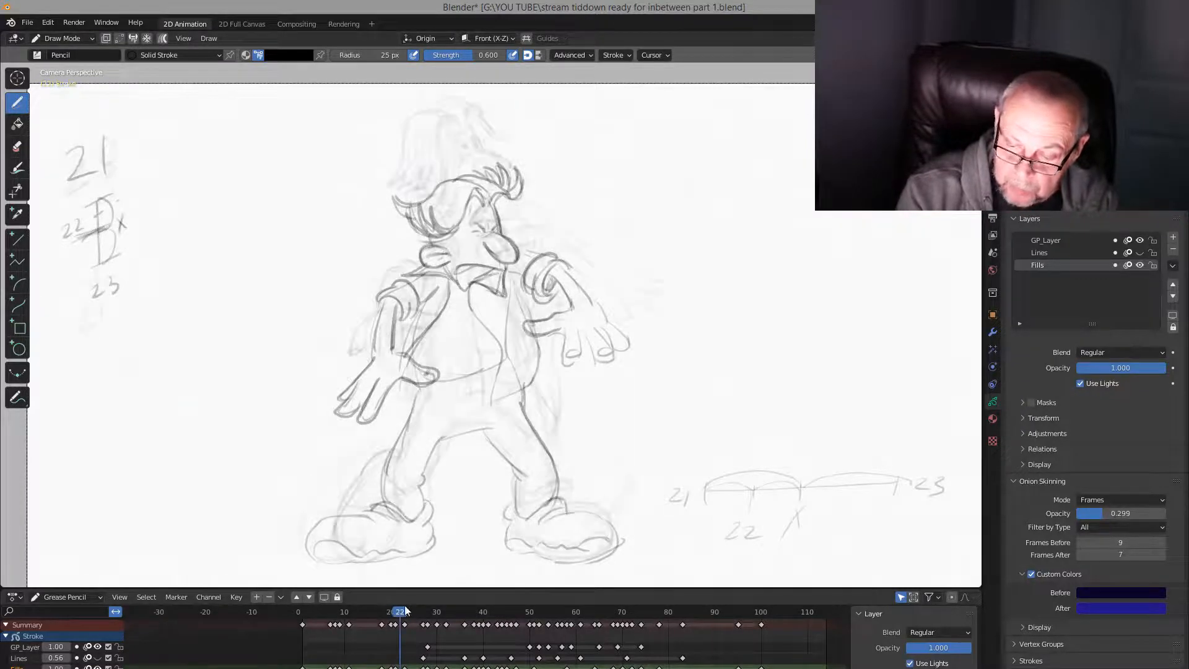
key(shift+i)
key(Down)
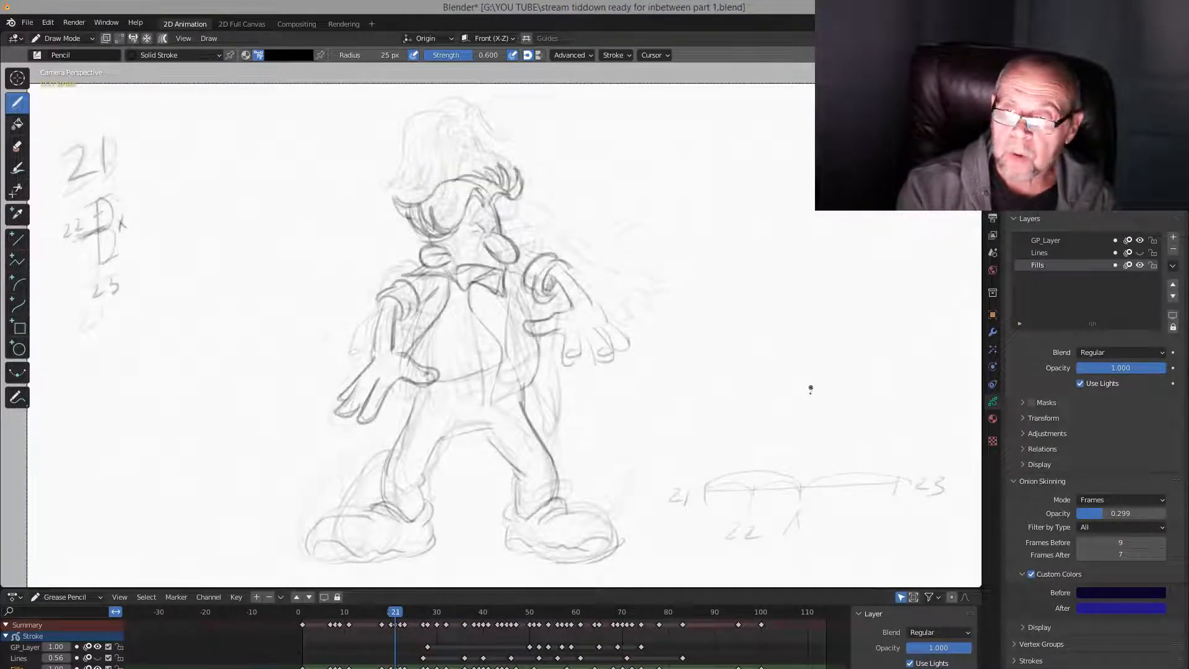
key(Up)
key(Down)
key(Up)
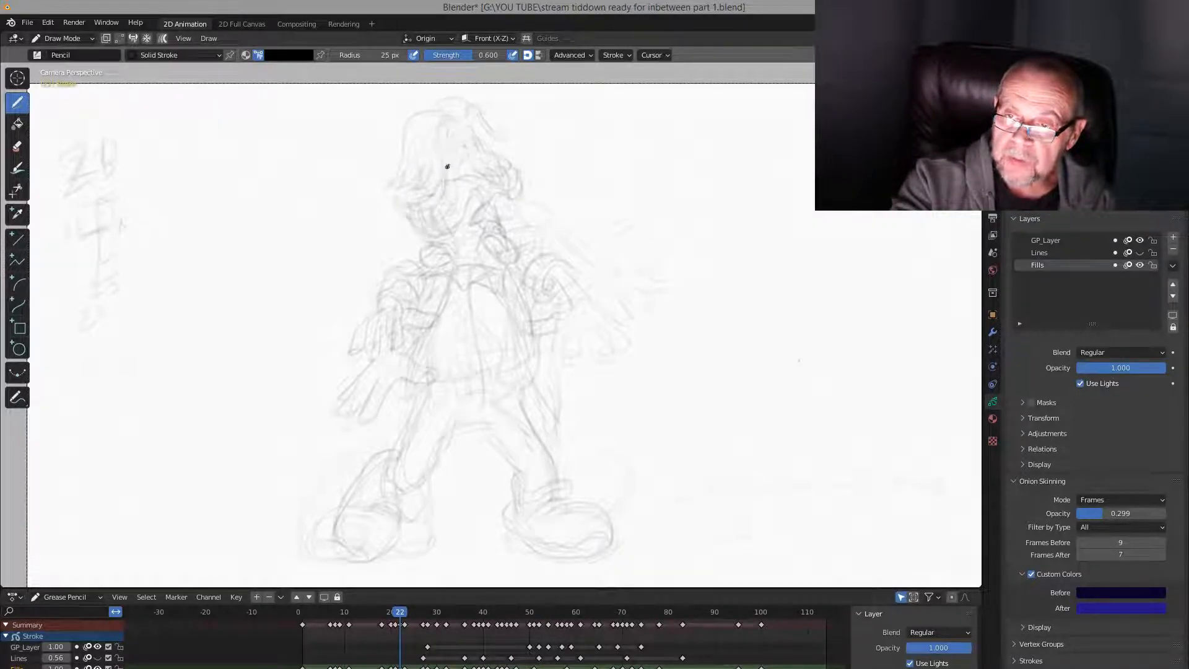
Sketch the curved upper outline of the head on frame 22, flipping against the adjacent drawings
key(Down)
key(Up)
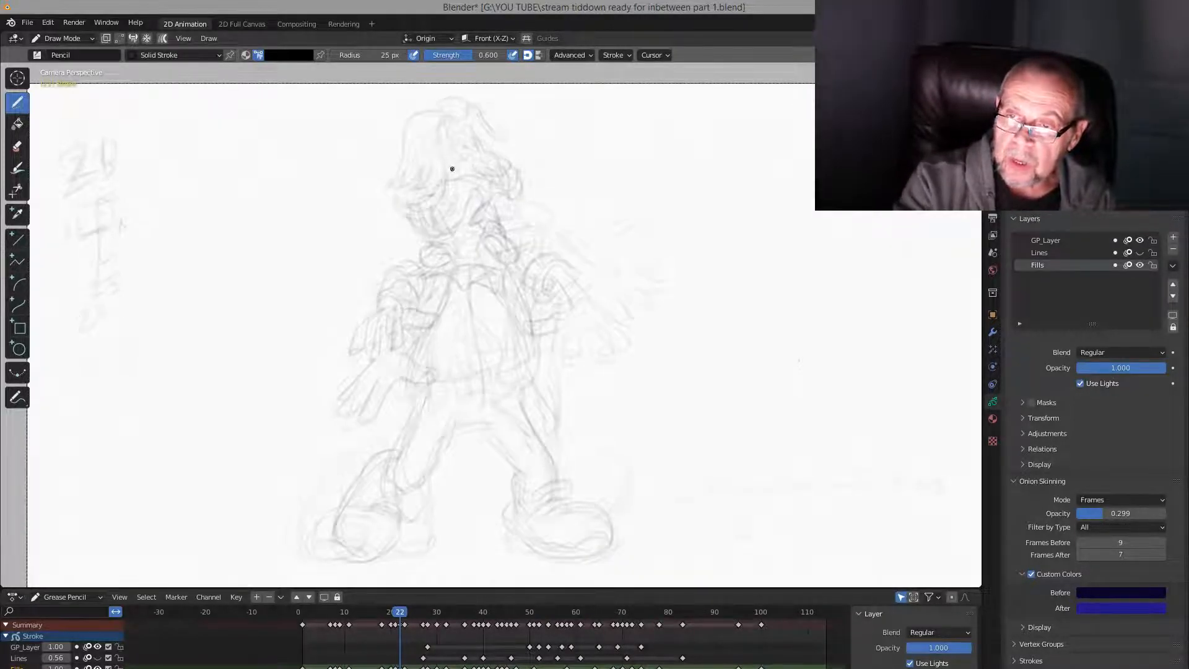
key(Down)
key(Up)
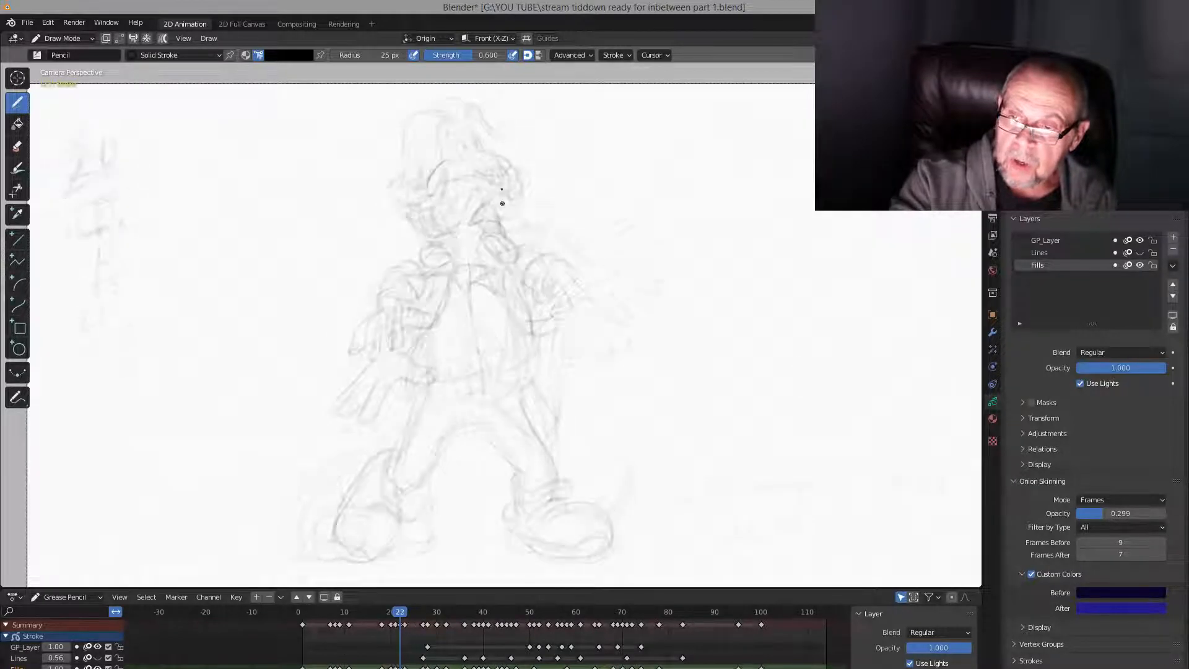
key(Down)
key(Up)
key(Down)
key(Up)
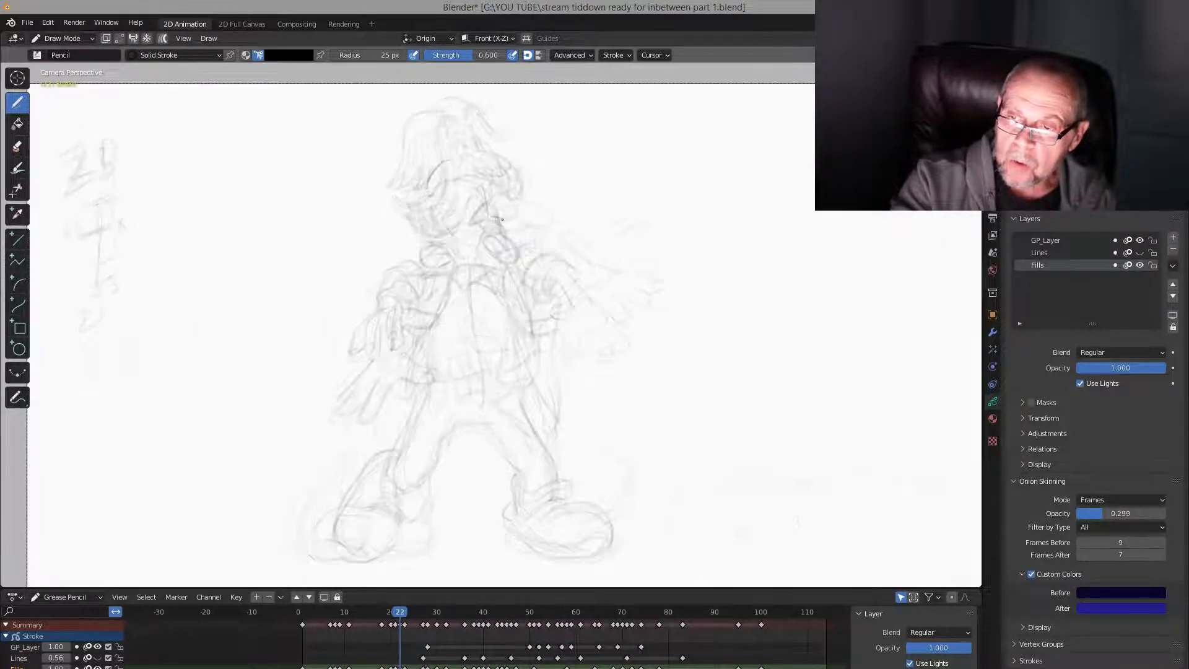
Draw the rounded nose on frame 22 between its positions on frames 21 and 23
drag(493, 217, 508, 229)
drag(485, 233, 516, 238)
key(Right)
key(Right)
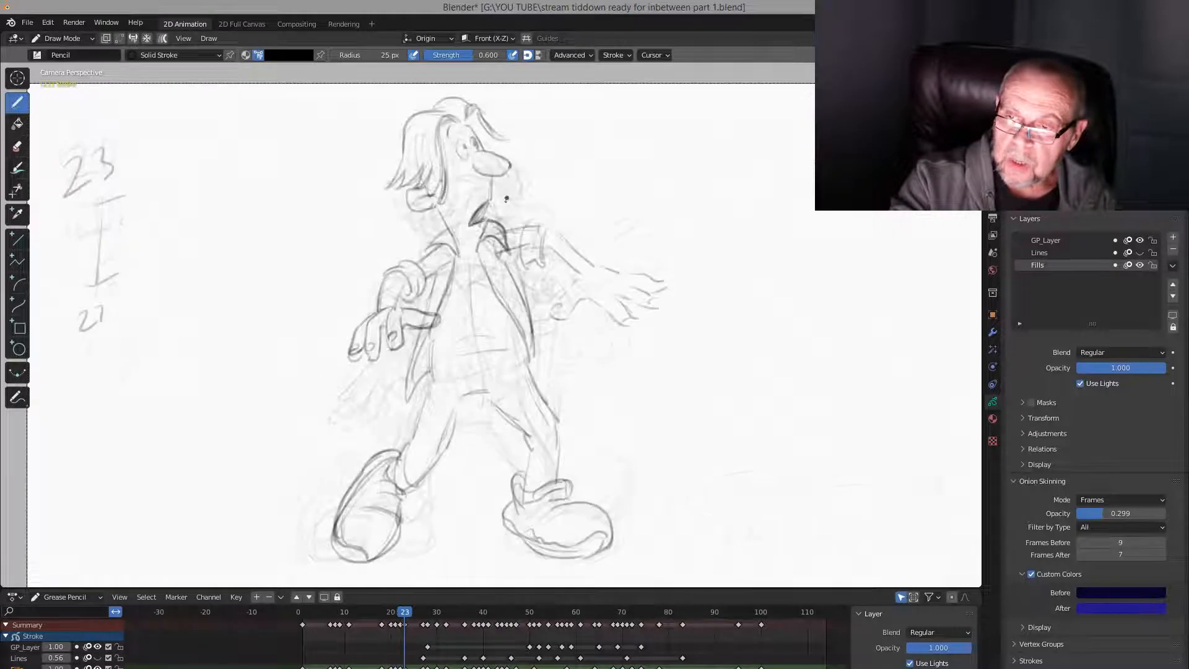
key(Left)
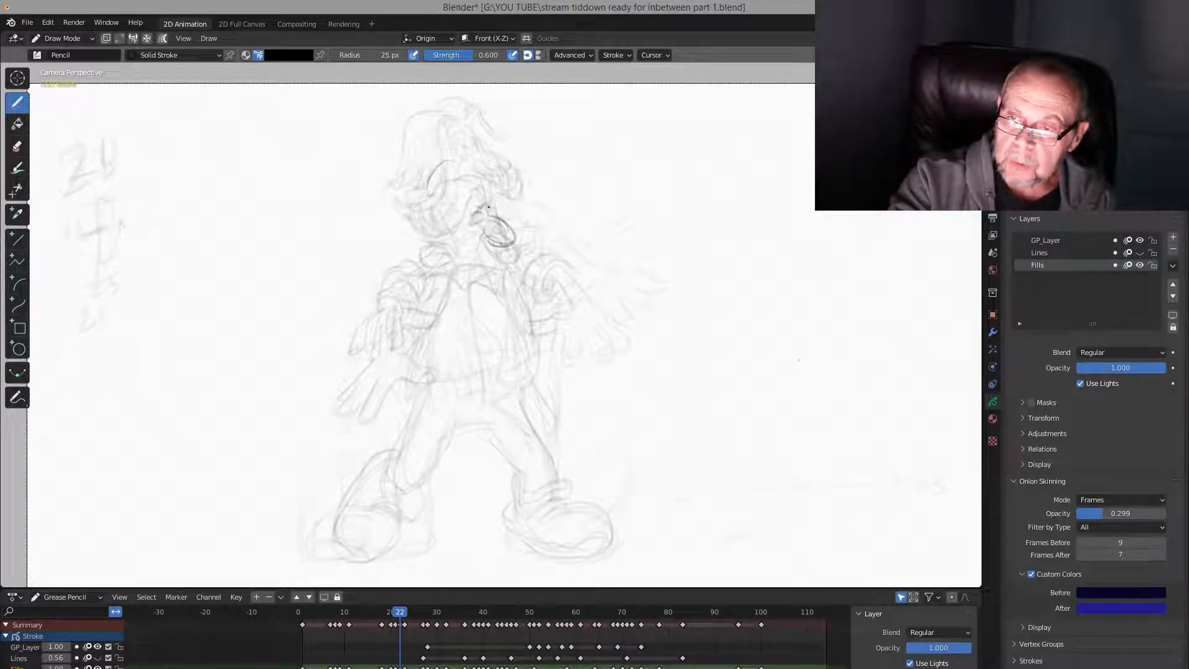
Draw the eye creases and the forehead line above the nose on frame 22, flipping against frames 21 and 23
key(Left)
key(Right)
key(Right)
key(Left)
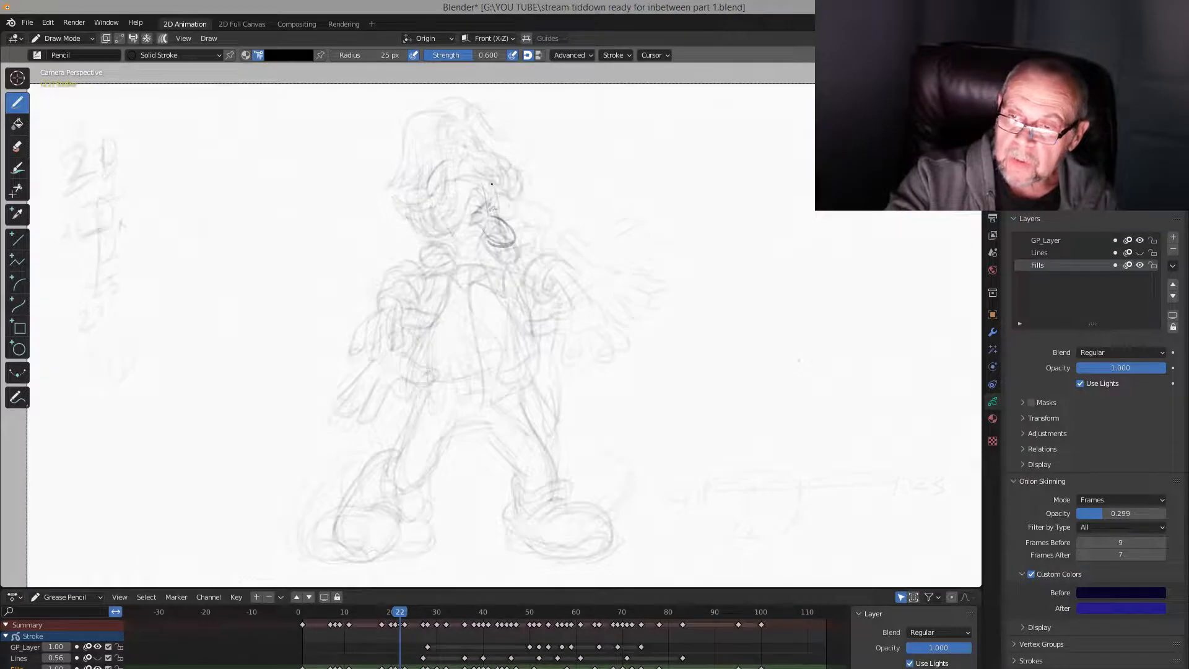
key(Left)
key(Right)
key(Right)
key(Left)
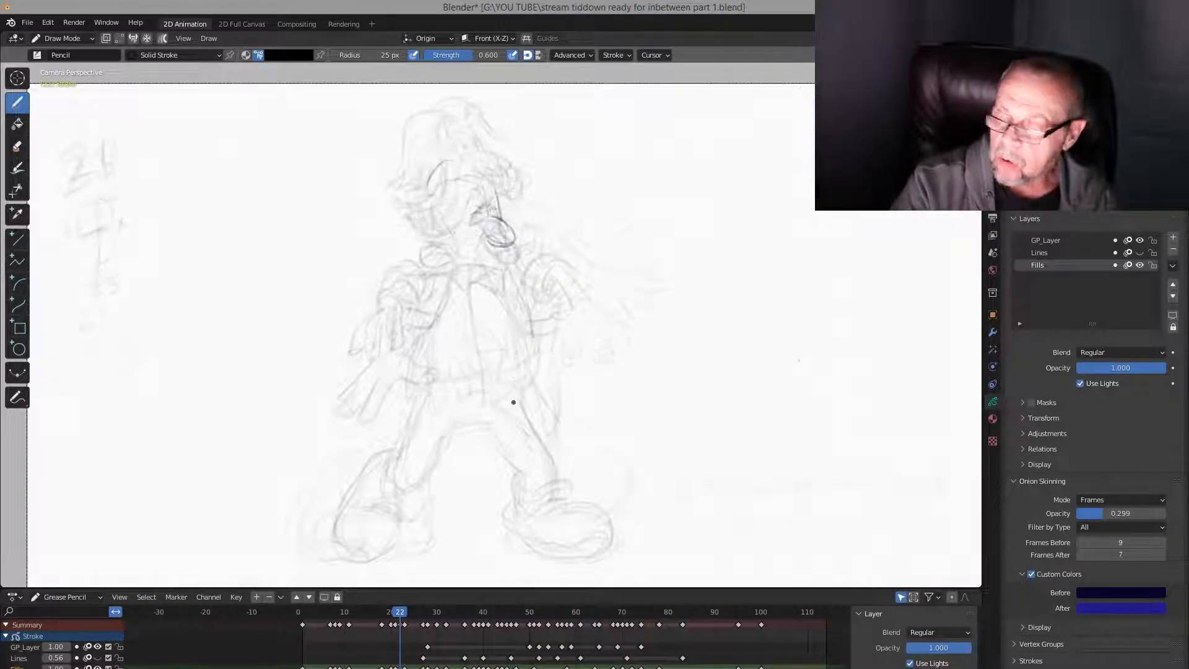
Lower the onion skin opacity to 0.163 and compare frame 22 with frame 21
drag(1098, 514, 1085, 515)
key(Left)
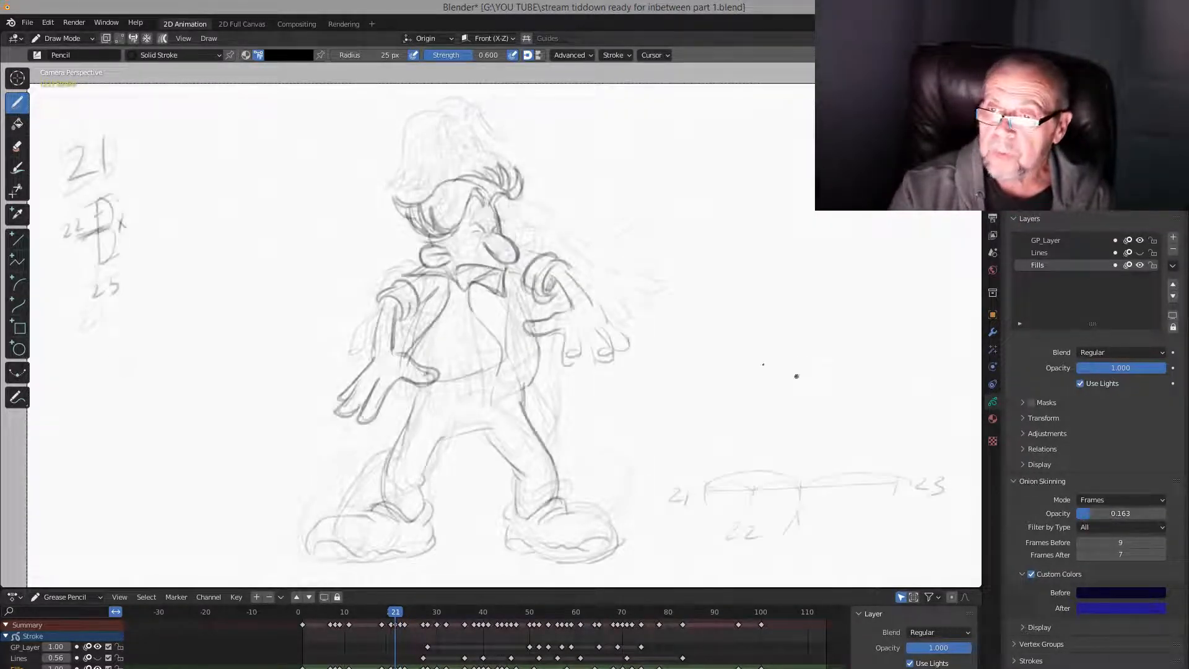
key(Right)
key(Left)
key(Right)
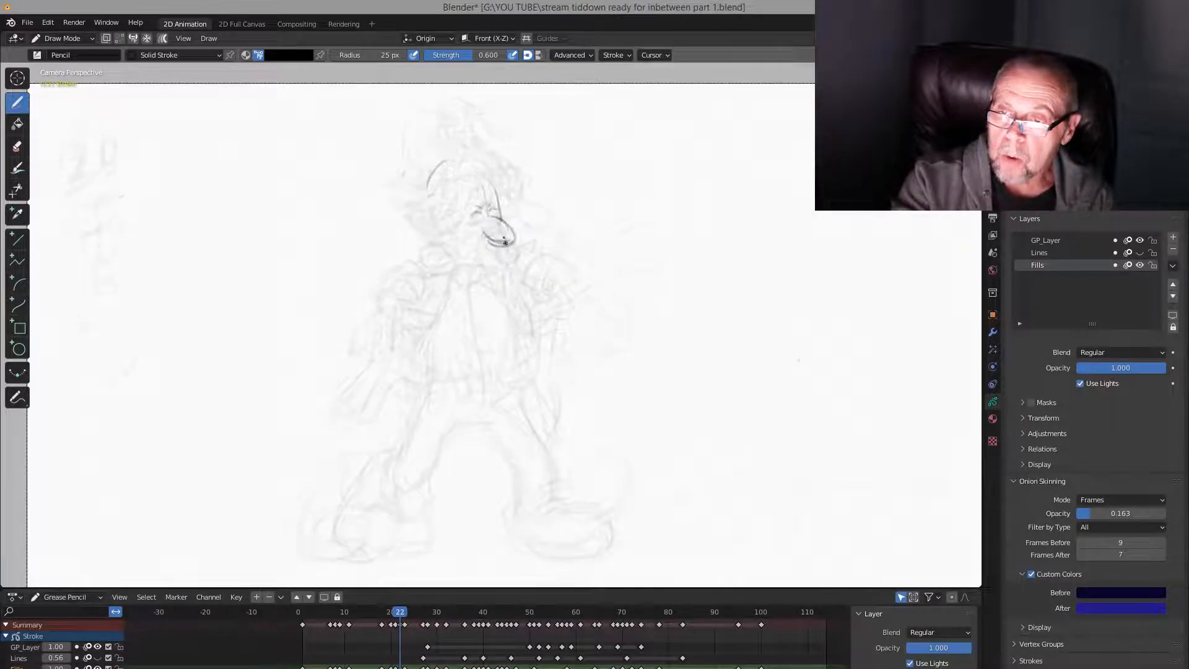
Draw the mouth beneath the nose on frame 22, flipping against frames 21 and 23
key(Left)
key(Right)
mouse_move(501, 254)
mouse_down()
mouse_move(466, 264)
mouse_move(499, 258)
mouse_up()
key(Left)
key(Right)
key(Right)
key(Left)
key(Left)
key(Right)
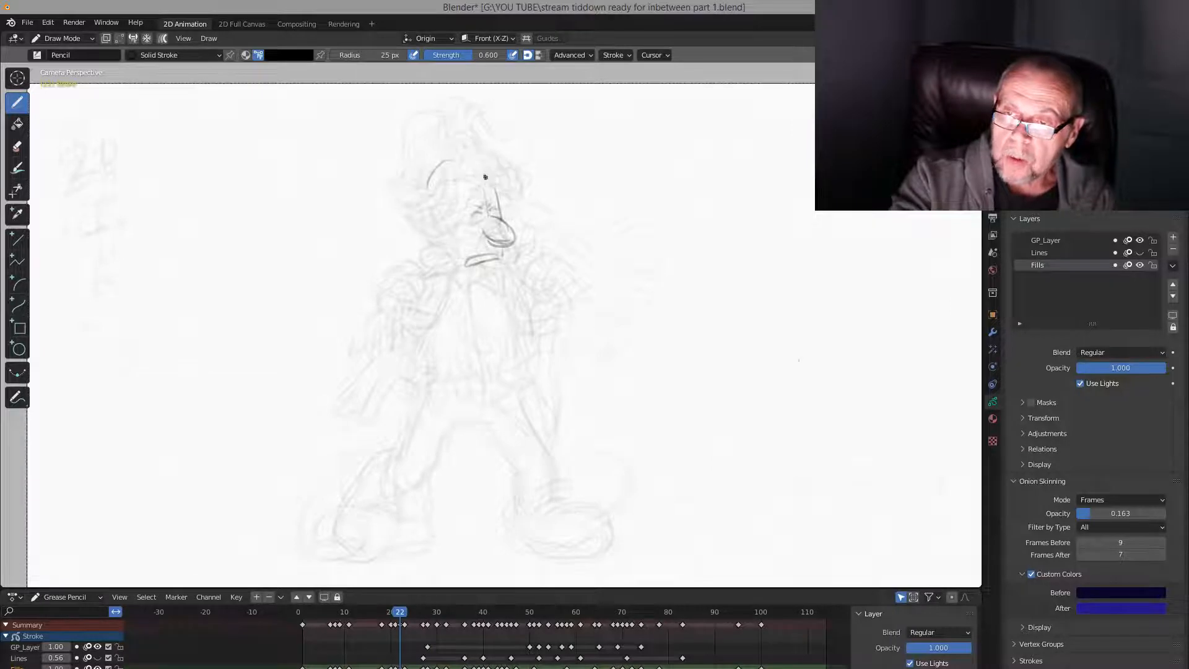
key(Left)
key(Right)
key(Right)
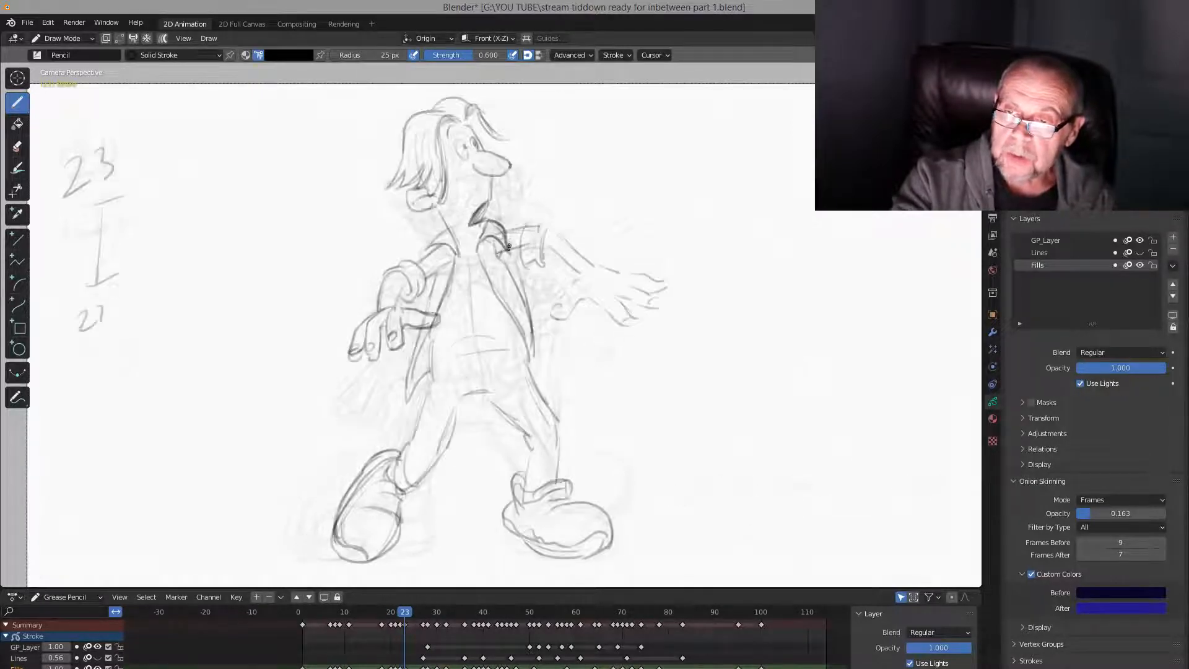
Draw the swept hair and its trailing locks beside the face on frame 22, flipping against the neighbouring drawings
key(Left)
drag(487, 234, 509, 243)
key(Right)
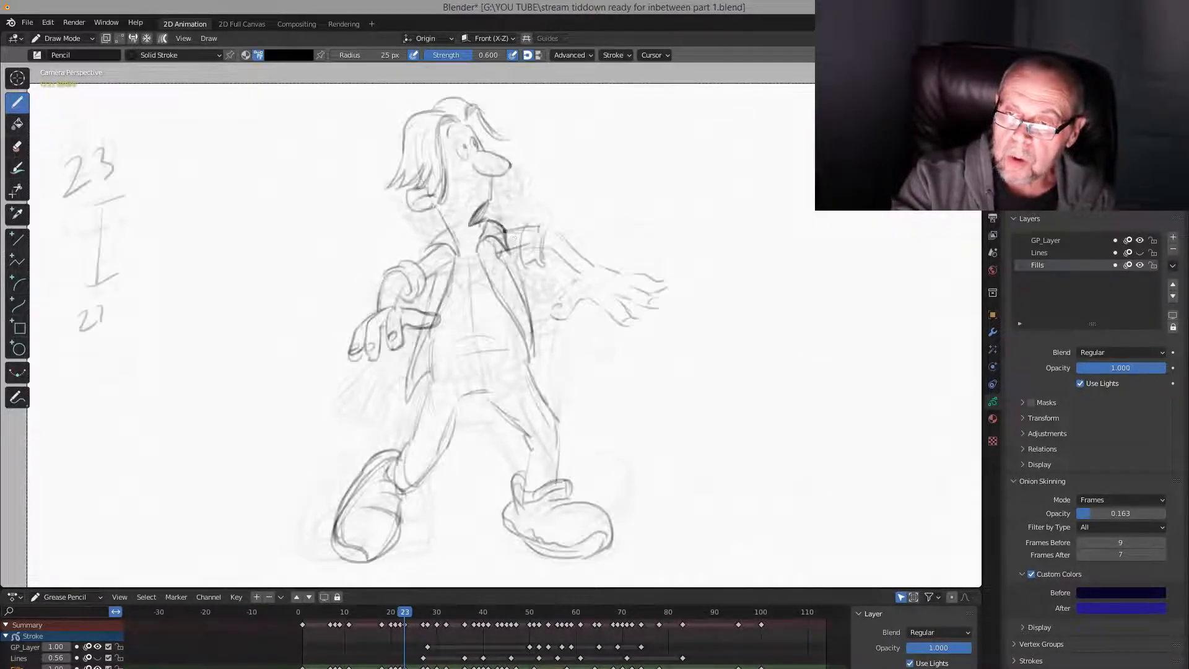
key(Left)
key(Left)
key(Right)
mouse_move(470, 180)
mouse_down()
mouse_move(460, 225)
mouse_move(442, 237)
mouse_up()
key(Left)
key(Right)
mouse_move(434, 176)
mouse_down()
mouse_move(404, 216)
mouse_move(448, 219)
mouse_up()
drag(427, 236, 454, 222)
drag(467, 182, 456, 225)
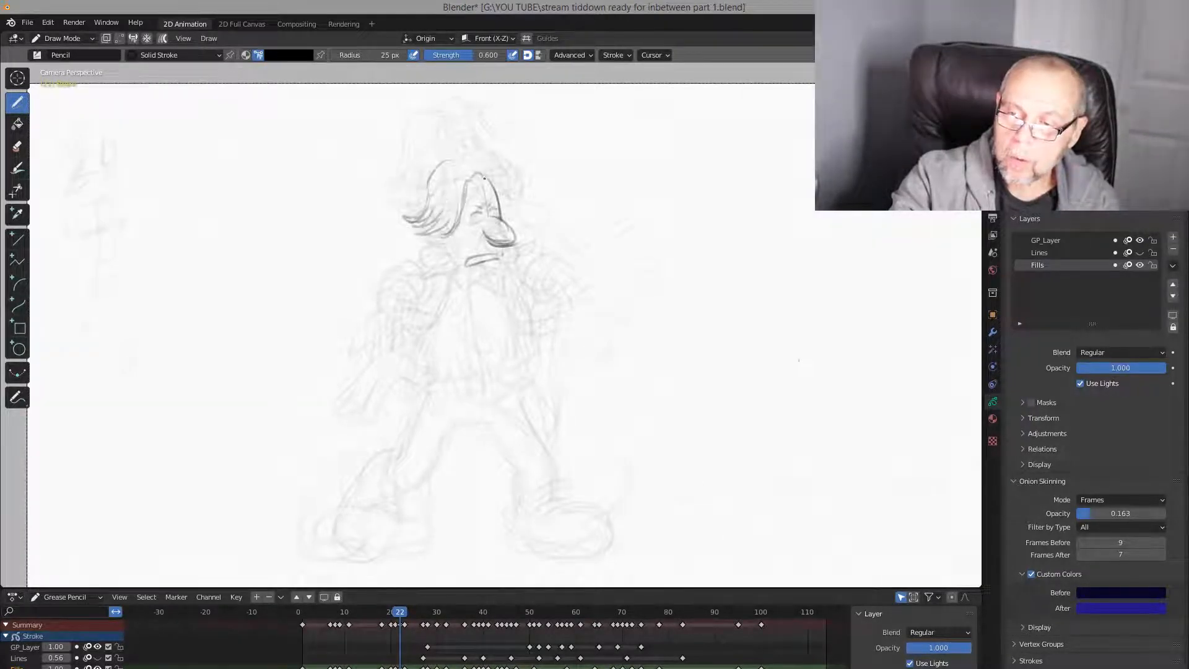
Draw the hair parting, the crown line and the lock on the nose side of the head on frame 22
key(Left)
key(Right)
mouse_move(473, 179)
mouse_down()
mouse_move(434, 180)
mouse_move(490, 168)
mouse_up()
key(Left)
key(Right)
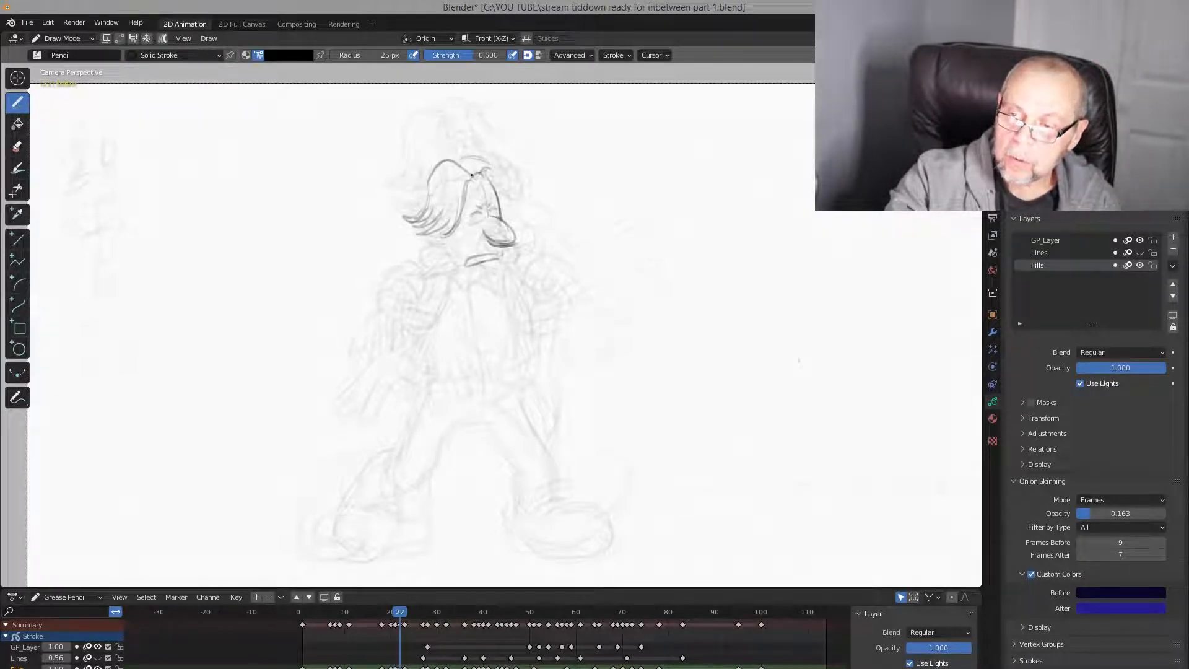
key(Left)
key(Right)
mouse_move(502, 192)
mouse_down()
mouse_move(509, 203)
mouse_move(524, 193)
mouse_up()
mouse_move(507, 201)
mouse_down()
mouse_move(526, 206)
mouse_move(456, 160)
mouse_up()
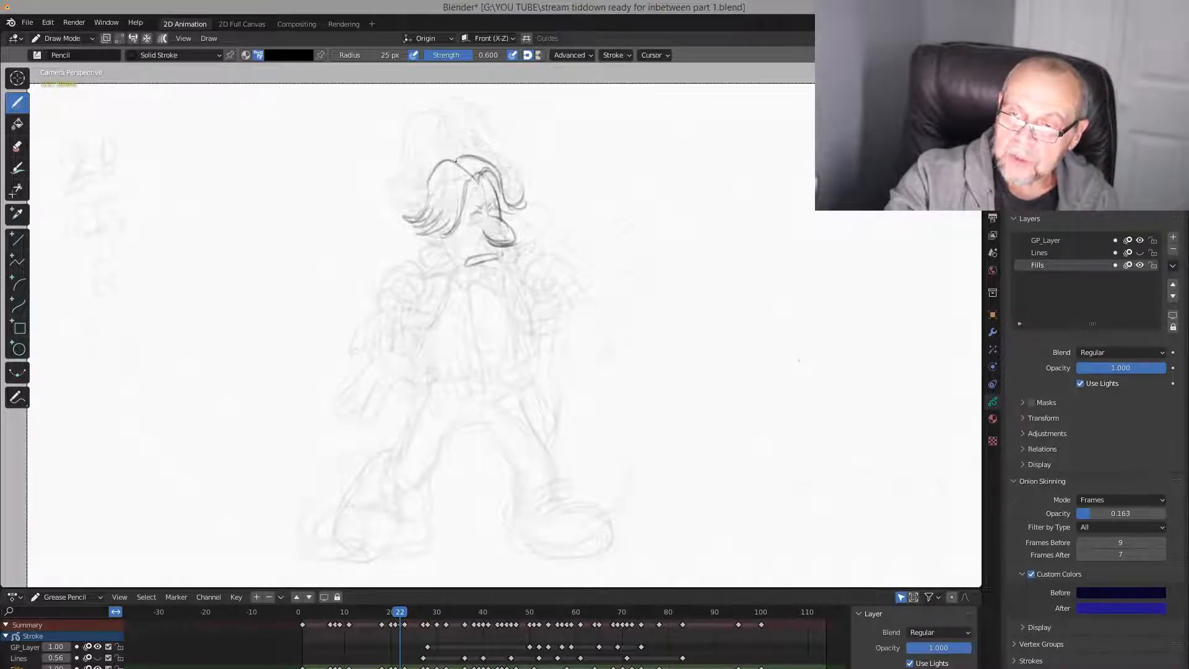
key(Left)
key(Right)
key(Right)
key(Left)
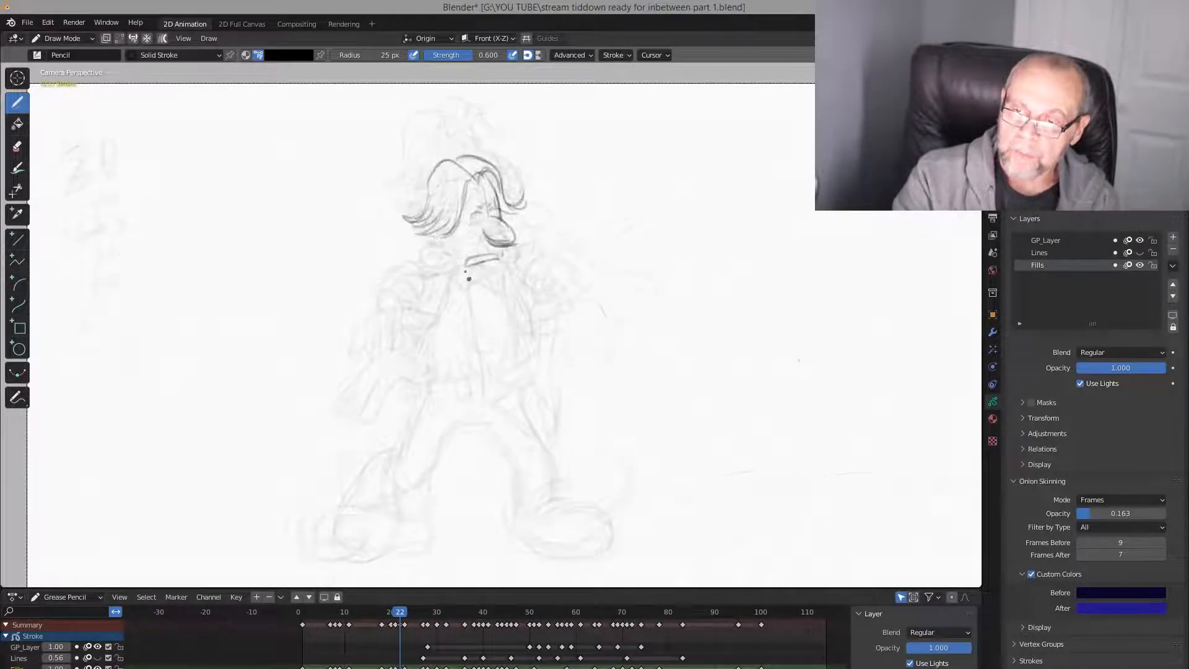
Extend the hair tips at the back of the head and draw the ear beneath them on frame 22
key(Left)
key(Right)
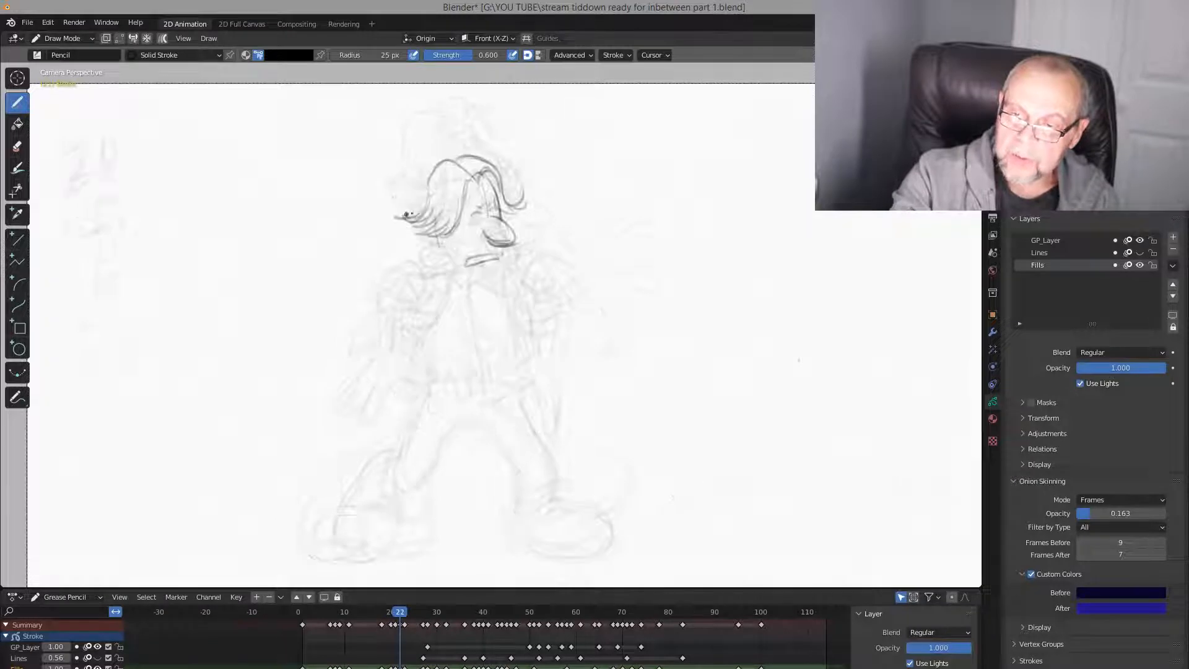
key(Left)
key(Right)
drag(432, 241, 446, 263)
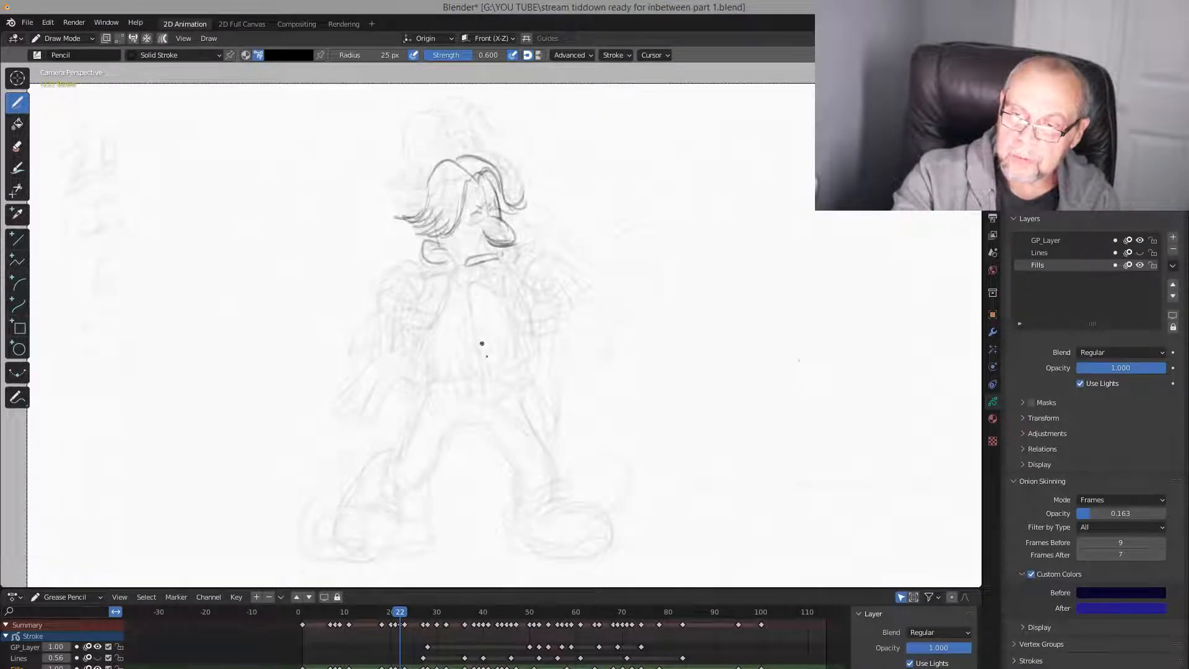
key(Left)
key(Right)
key(Left)
key(Right)
key(Left)
key(Right)
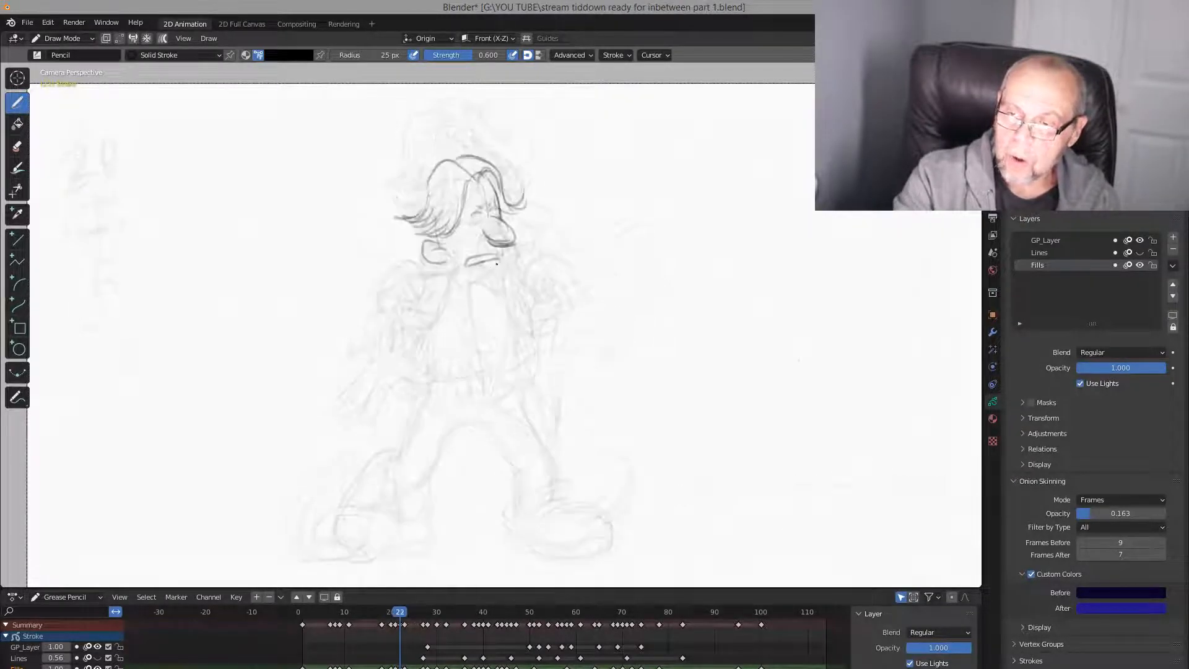
Draw the curved line from under the mouth down the chest on frame 22, flipping against frames 21 and 23
key(Left)
mouse_move(497, 263)
mouse_down()
mouse_move(477, 282)
mouse_move(499, 332)
mouse_up()
key(Right)
key(Right)
key(Left)
key(Left)
key(Right)
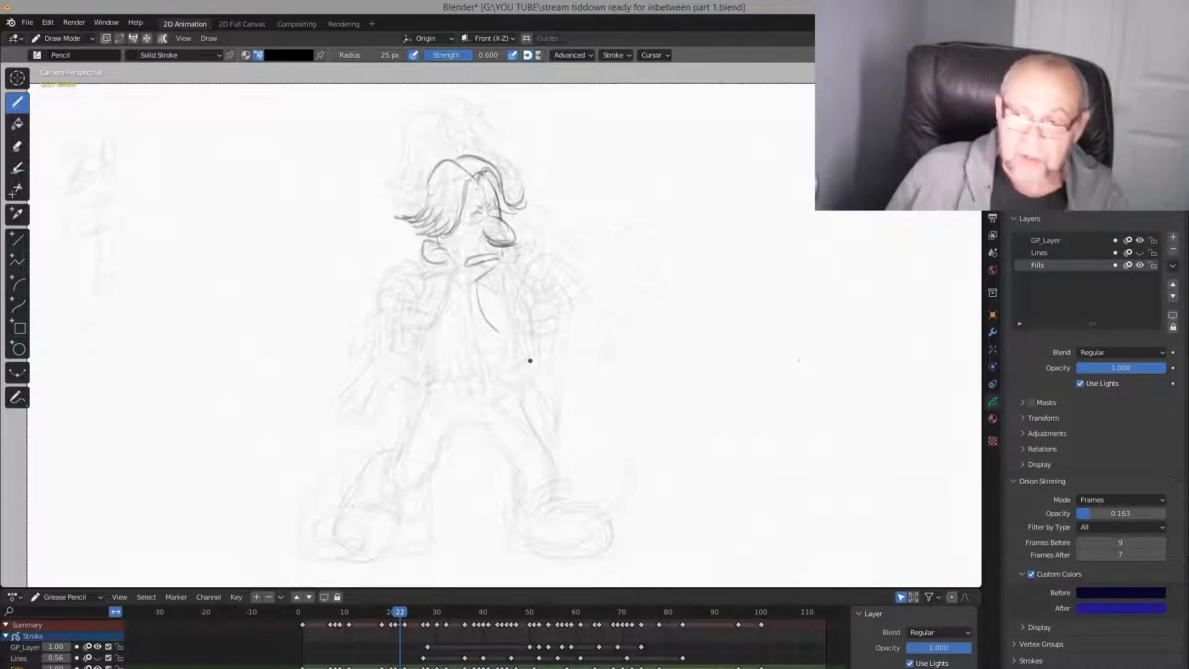
key(Left)
key(Right)
key(Left)
key(Right)
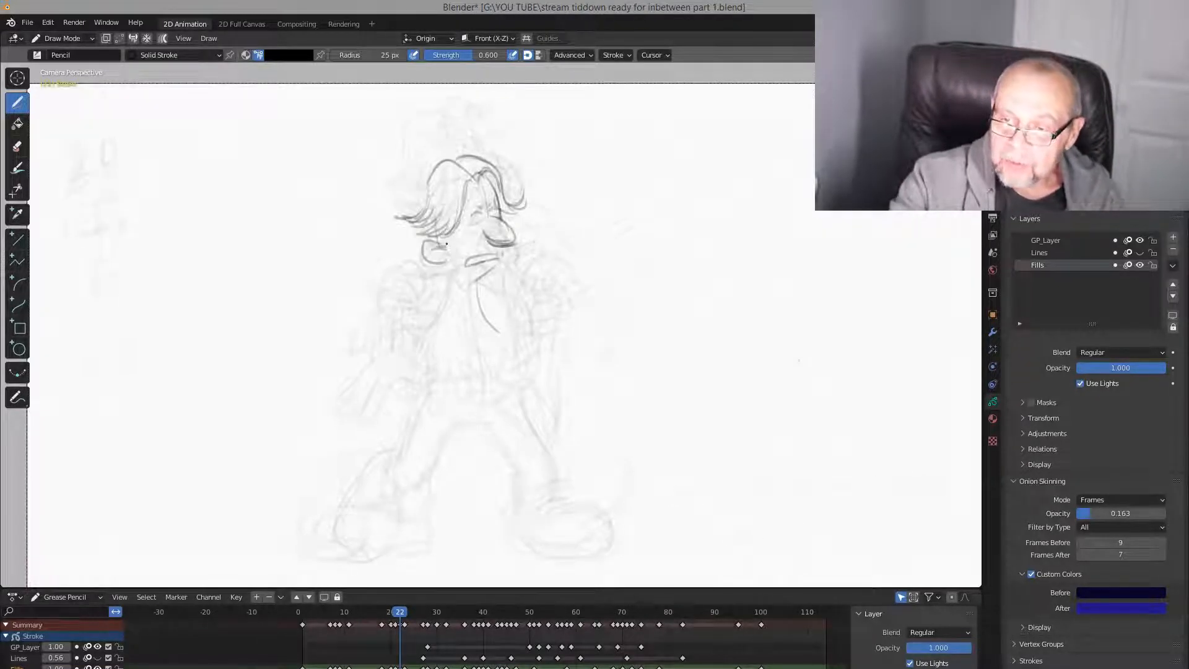
Strengthen the ear outline on frame 22, comparing it with frames 21 and 23
key(Left)
key(Right)
key(Right)
key(Left)
key(Left)
key(Right)
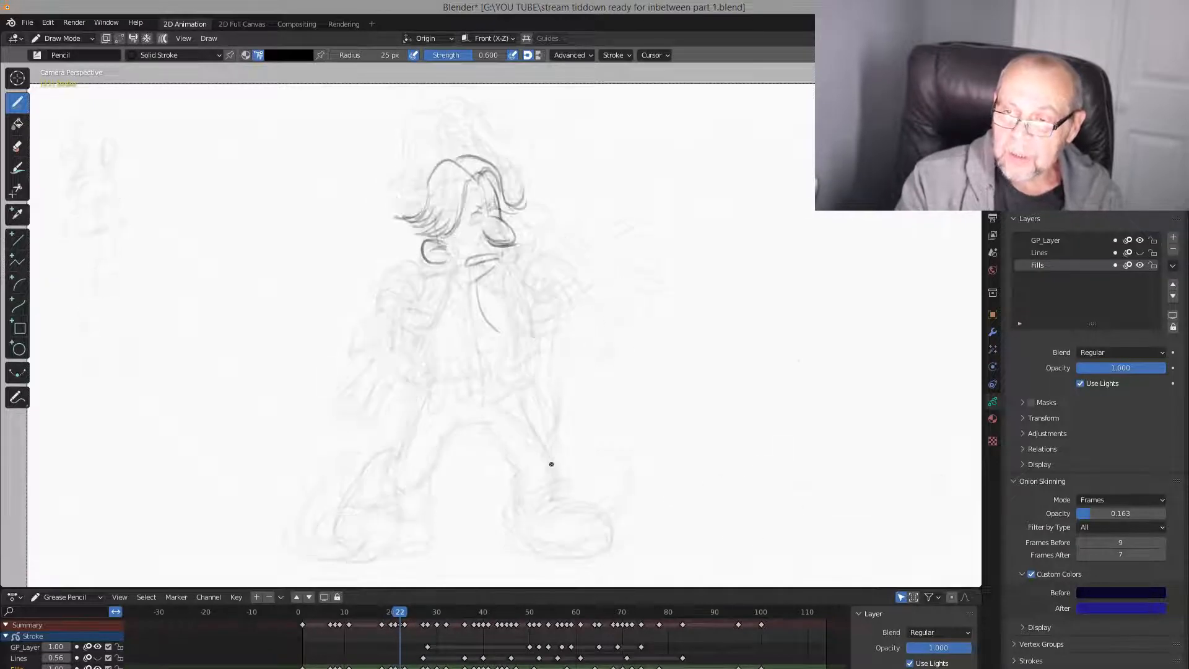
Flip between the neighbouring frames to examine how the raised arm and hand move
key(Left)
key(Right)
key(Right)
key(Left)
key(Left)
key(Left)
key(Left)
key(Left)
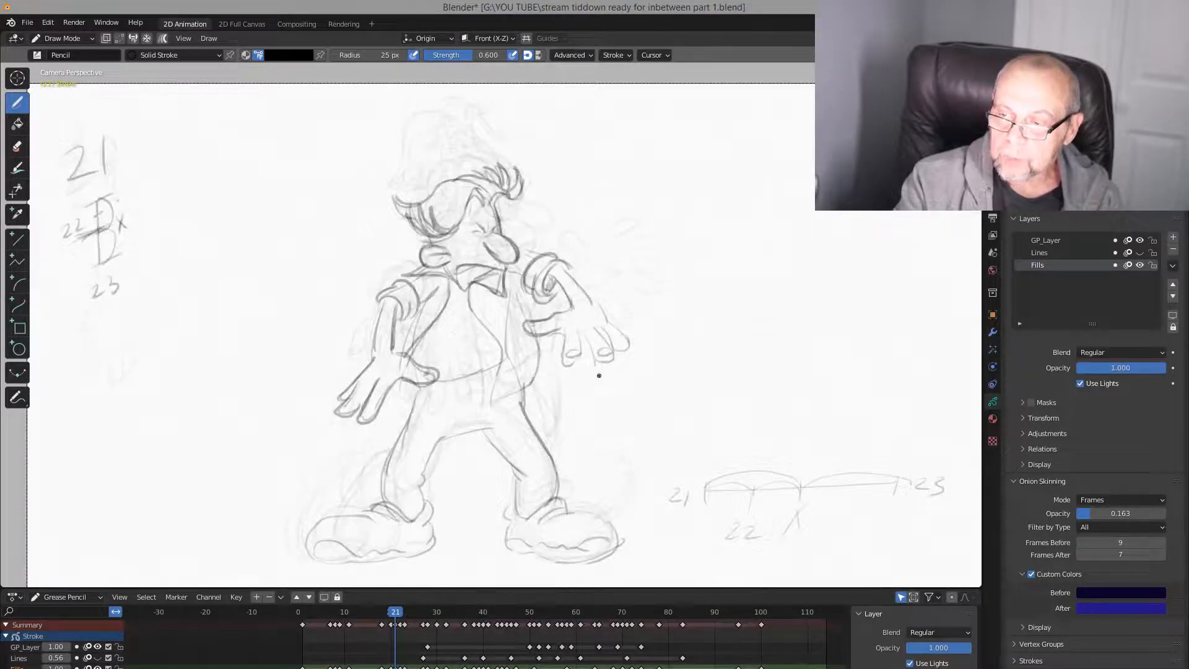
key(Right)
key(Right)
key(Right)
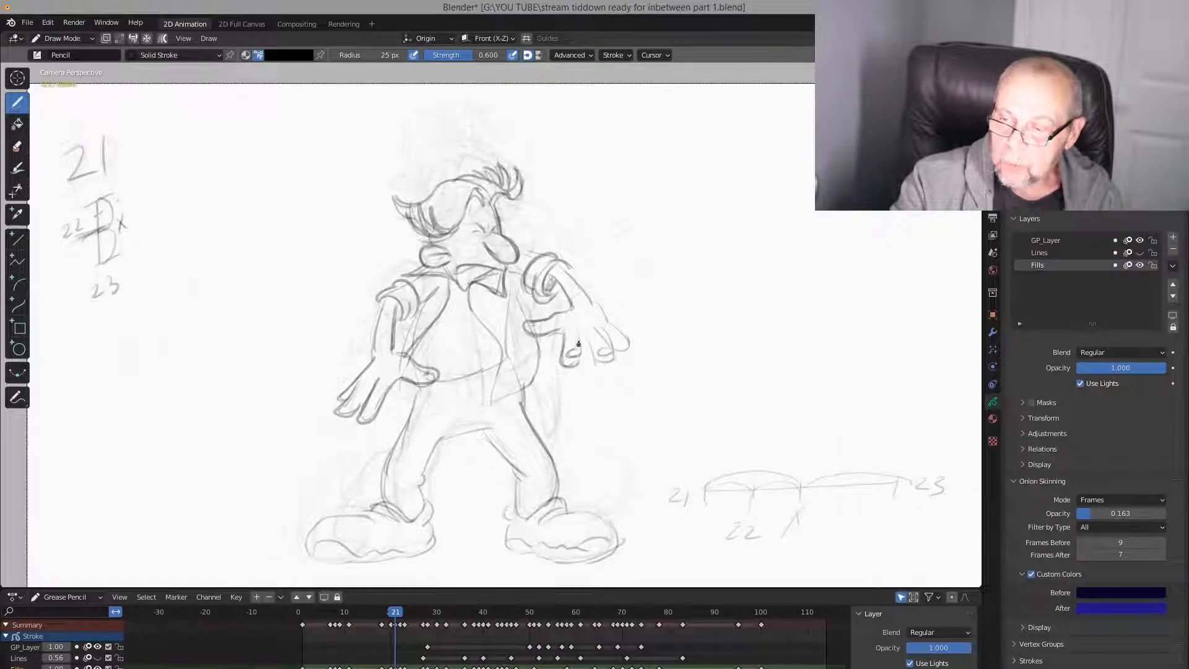
Redraw the fingers of the outstretched hand on frame 21 with darker lines
mouse_move(581, 343)
mouse_down()
mouse_move(587, 335)
mouse_move(598, 367)
mouse_move(627, 333)
mouse_up()
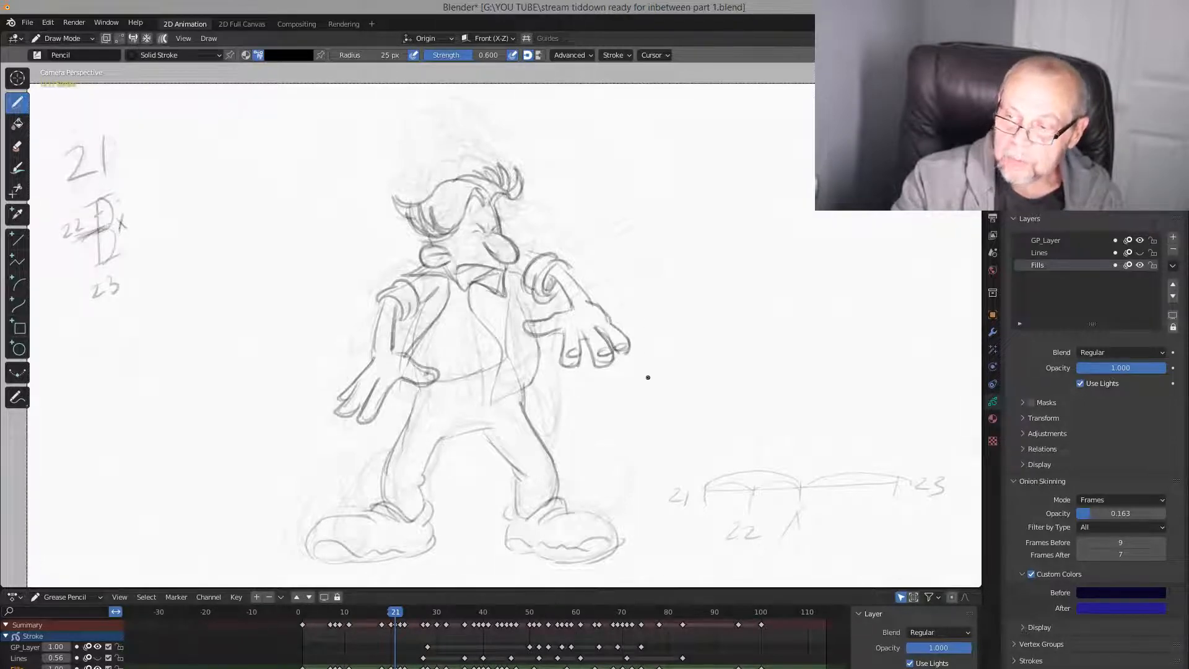
key(Left)
key(Right)
Sketch a guide arc on frame 23 linking the fingertips of the outstretched hand to their frame 21 position
key(Right)
key(Right)
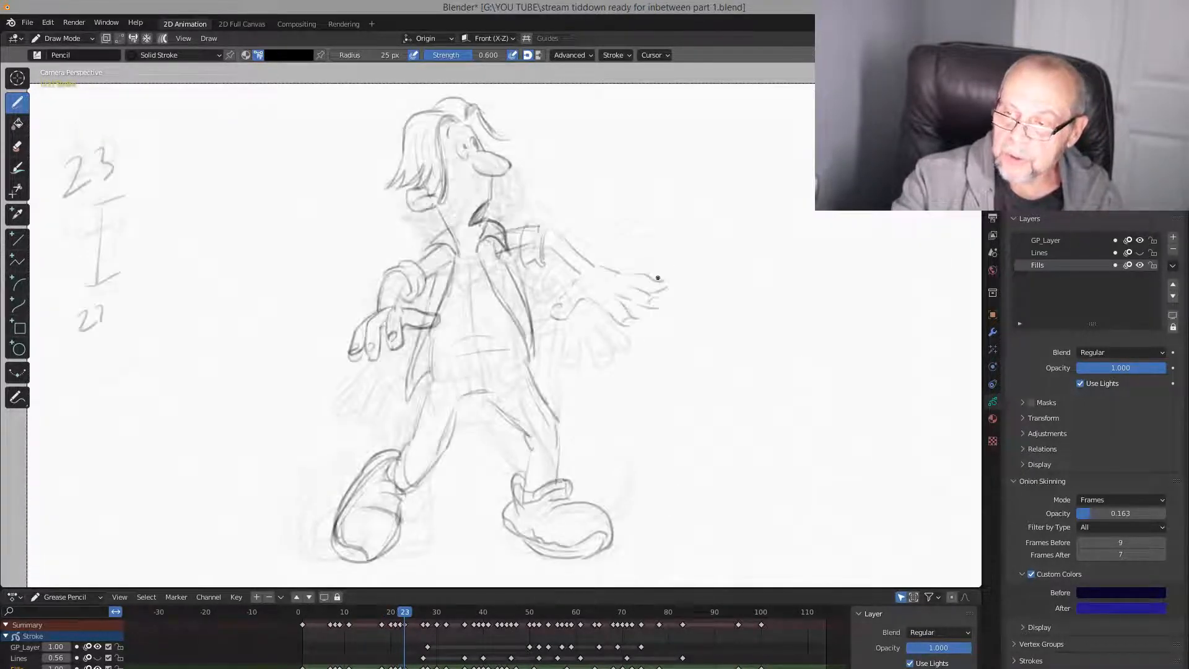
key(Left)
key(Right)
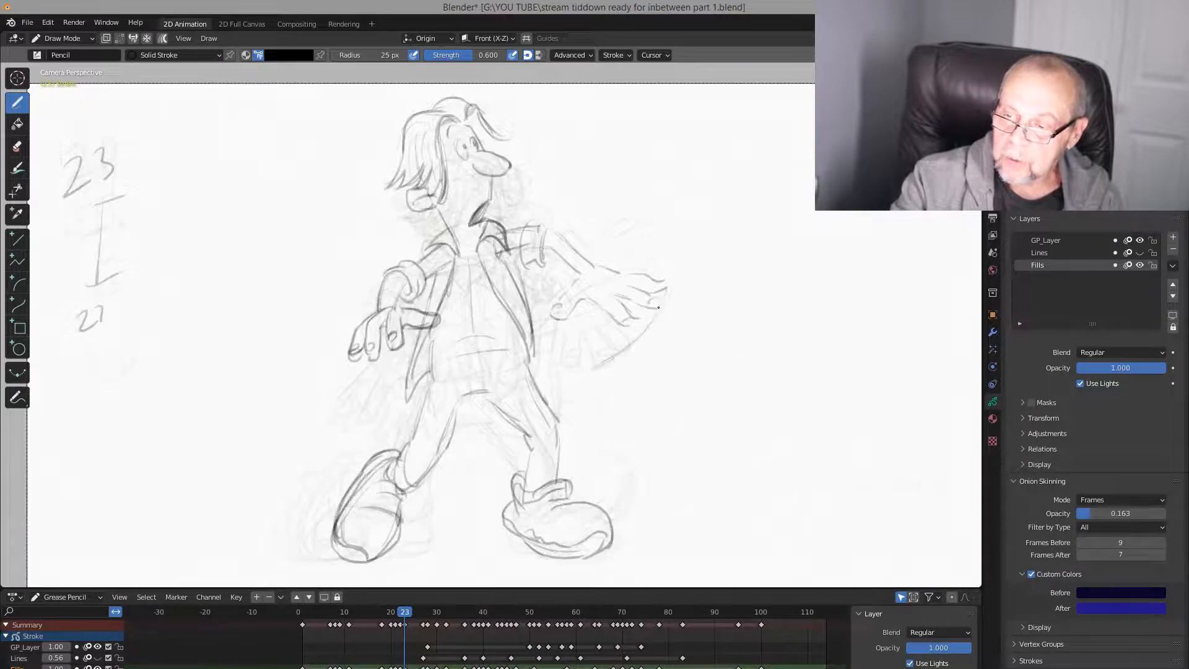
key(Down)
key(Up)
key(Up)
key(Down)
key(Down)
key(Right)
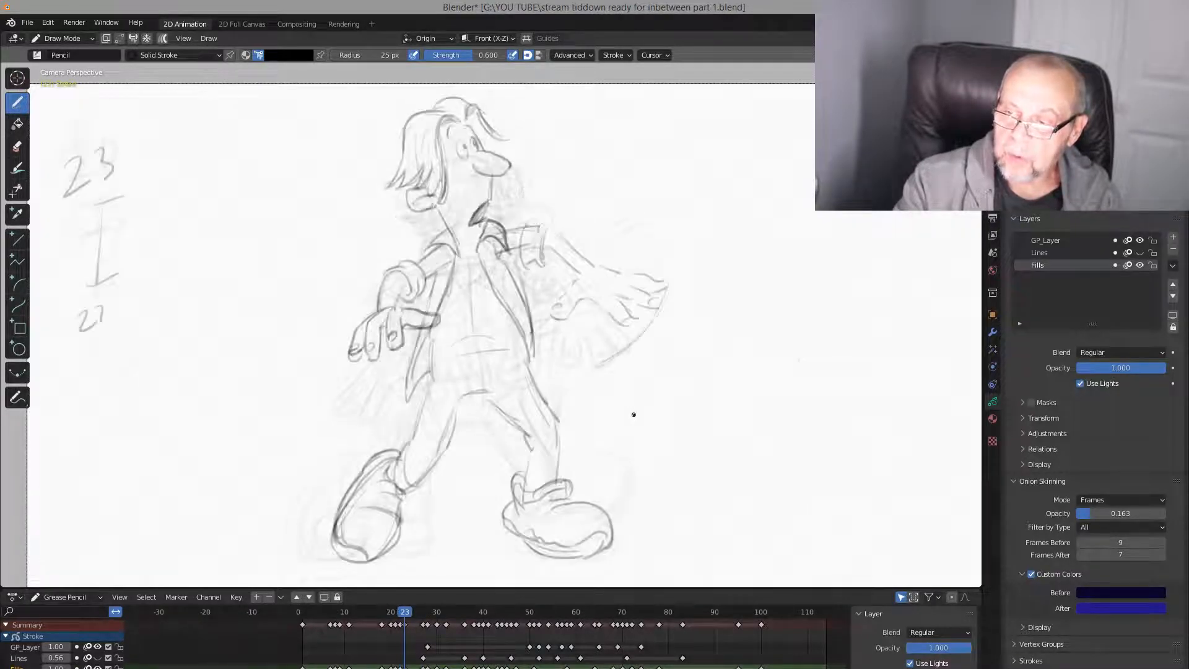
Draw the thumb and fingers of the outstretched hand on frame 22, flipping against frame 23
key(Left)
key(Right)
key(Left)
mouse_move(572, 305)
mouse_down()
mouse_move(547, 328)
mouse_move(608, 327)
mouse_move(623, 347)
mouse_move(615, 357)
mouse_move(657, 306)
mouse_move(632, 318)
mouse_up()
key(Right)
key(Left)
key(Right)
key(Left)
key(Right)
key(Left)
key(Right)
key(Left)
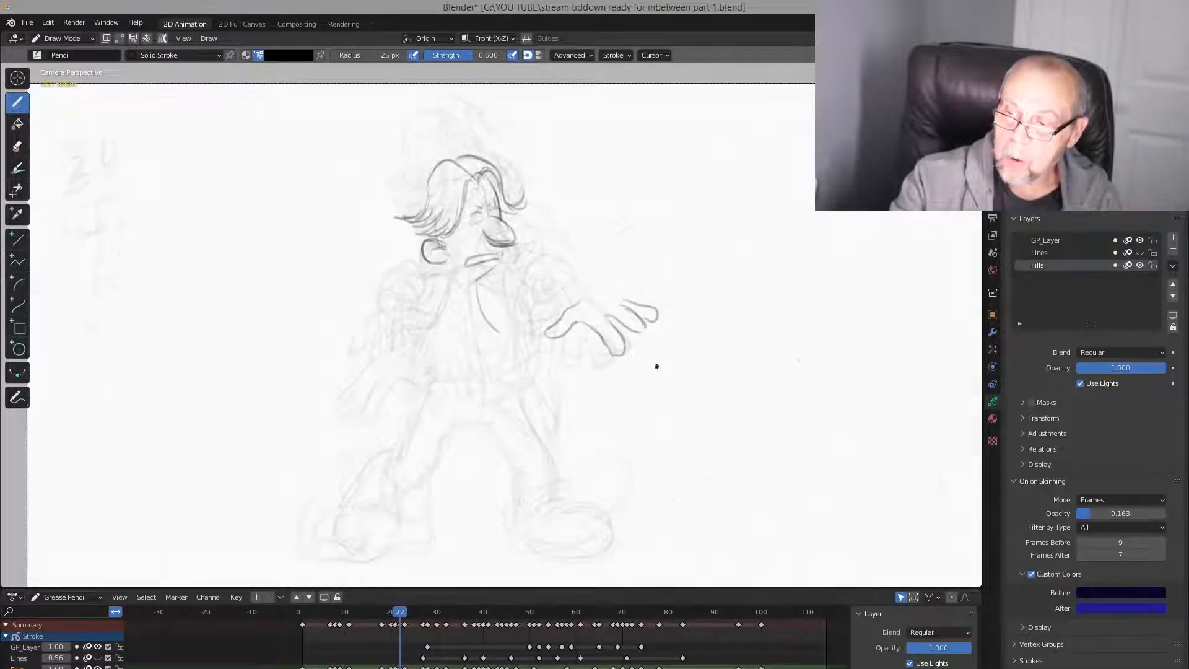
Draw the sleeve cuff of the outstretched arm on frame 22, checking its position against frames 21 and 23
key(Left)
key(Right)
key(Left)
key(Right)
key(Right)
key(Left)
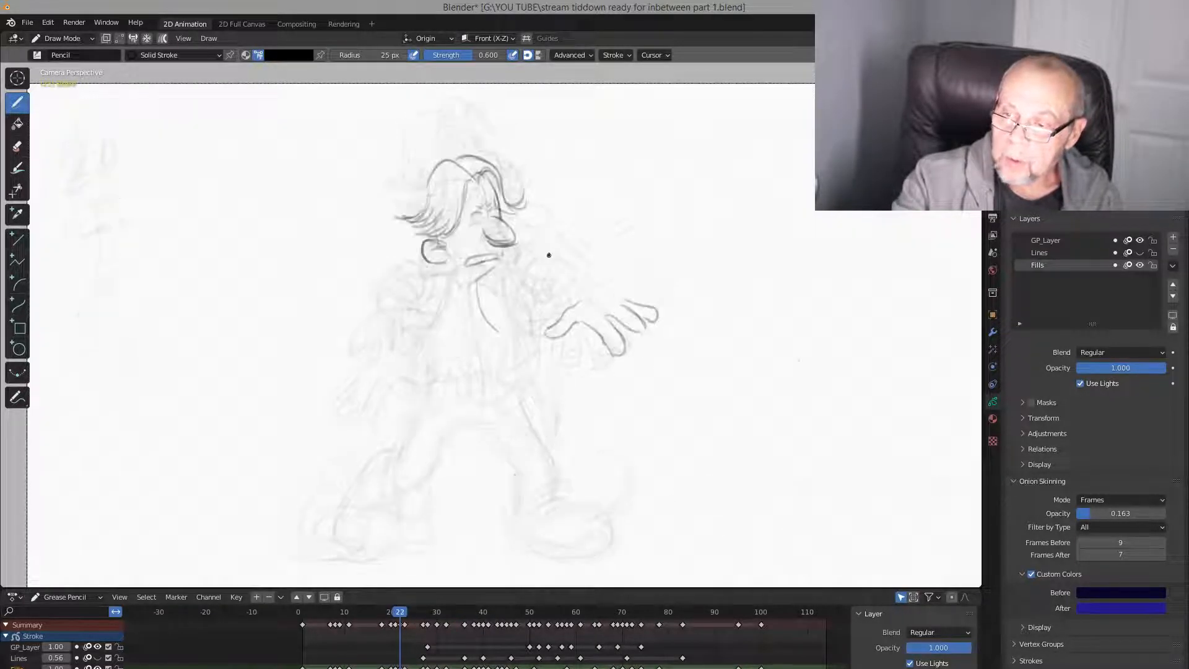
key(Left)
key(Right)
key(Right)
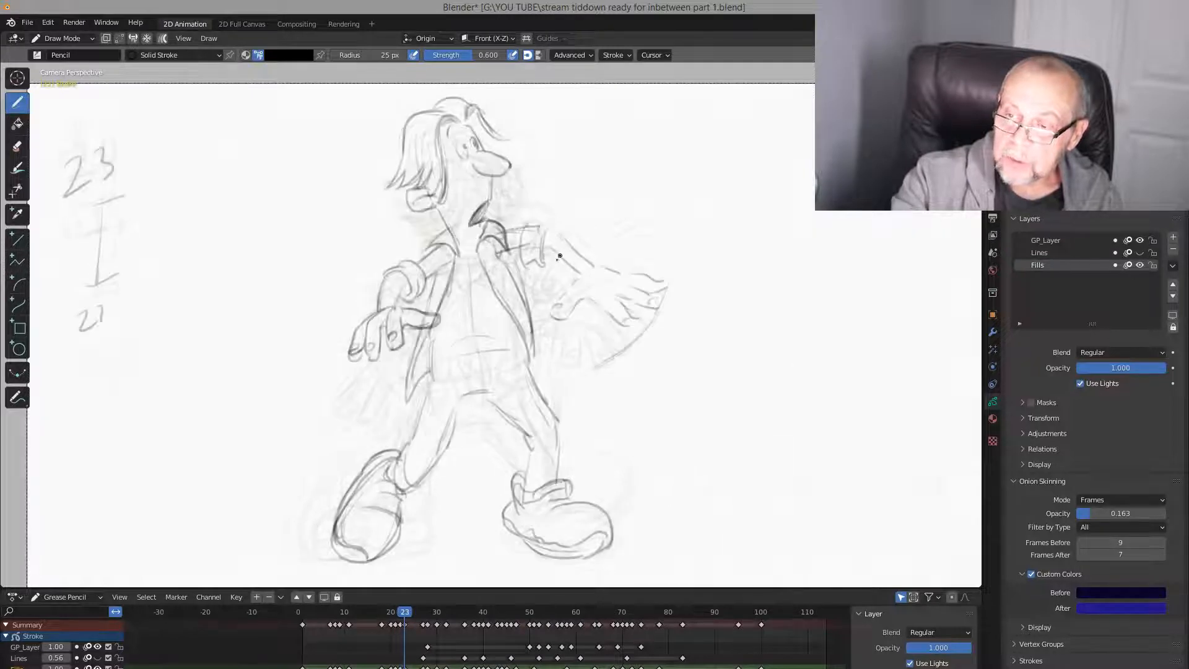
key(Left)
drag(541, 244, 547, 268)
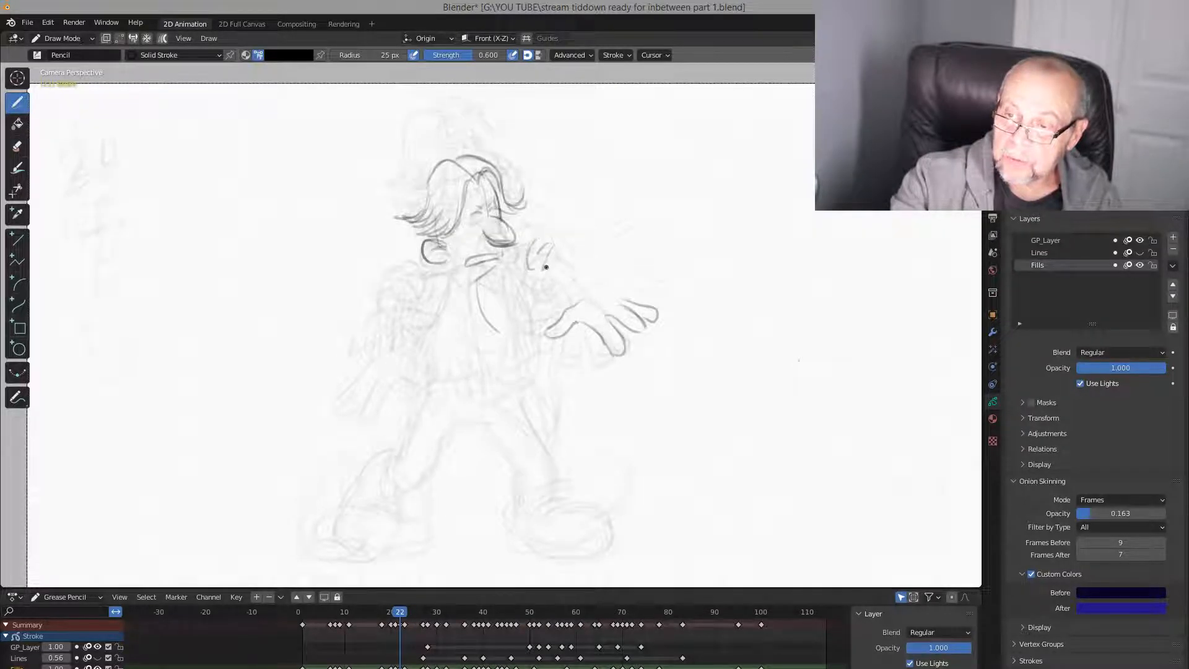
key(Left)
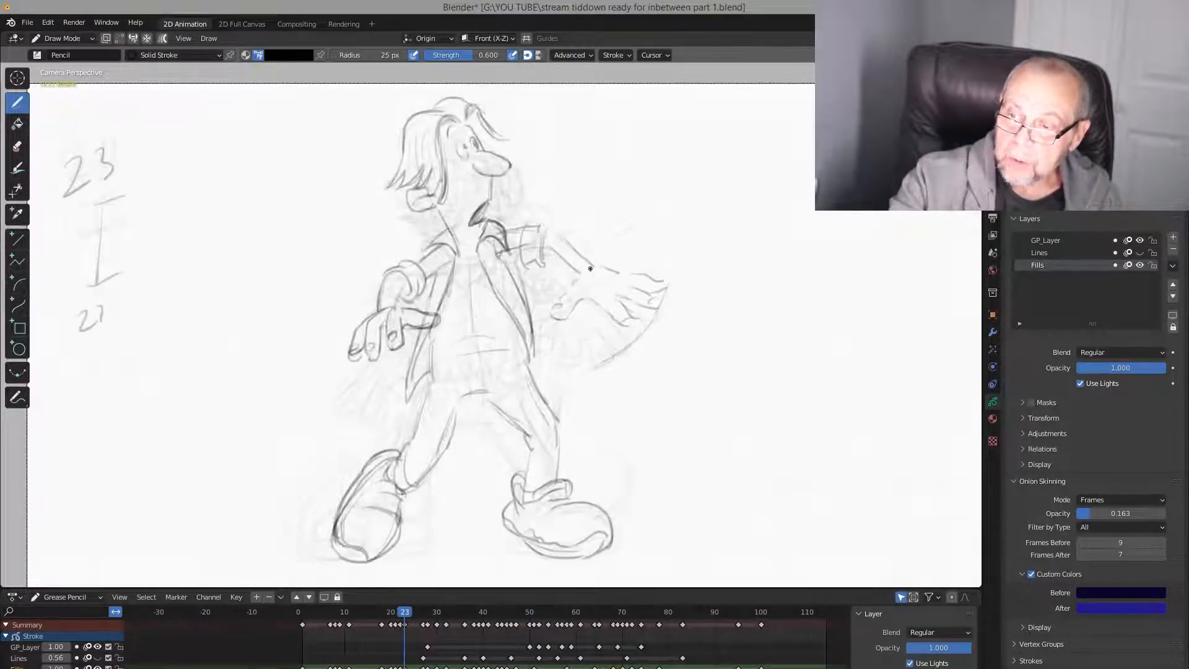
Draw both edges of the outstretched forearm on frame 22, running from the cuff to the hand
key(Right)
drag(560, 265, 582, 302)
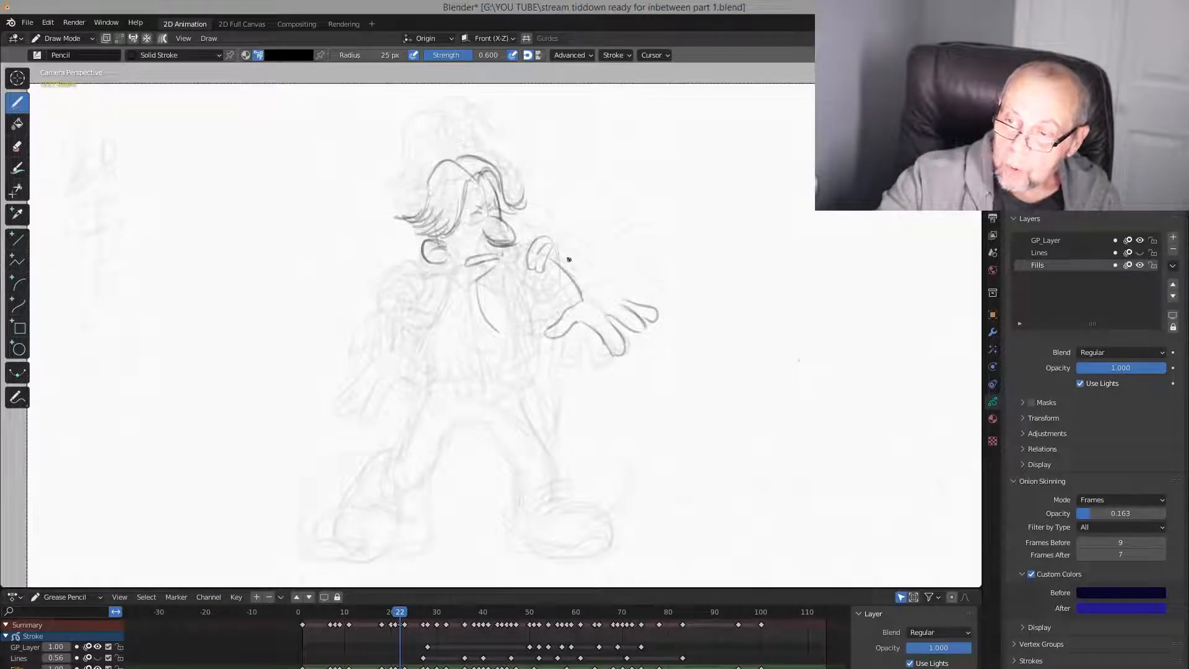
drag(561, 248, 630, 301)
key(Left)
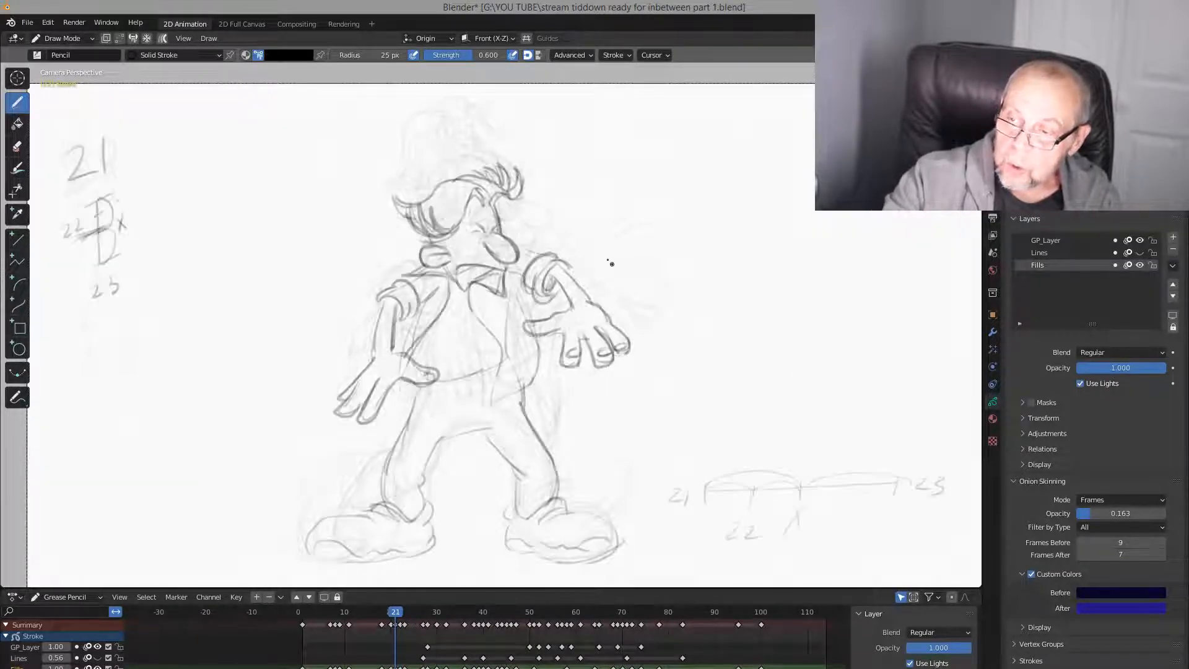
key(Right)
Finish and darken the cuff, forearm and hand outlines on frame 22, flipping against frames 21 and 23
mouse_move(536, 276)
mouse_down()
mouse_move(529, 265)
mouse_move(554, 248)
mouse_move(600, 291)
mouse_move(573, 324)
mouse_move(613, 357)
mouse_move(638, 339)
mouse_move(602, 291)
mouse_up()
key(Left)
key(Right)
key(Right)
key(Left)
key(Left)
key(Right)
key(Right)
key(Left)
key(Left)
key(Right)
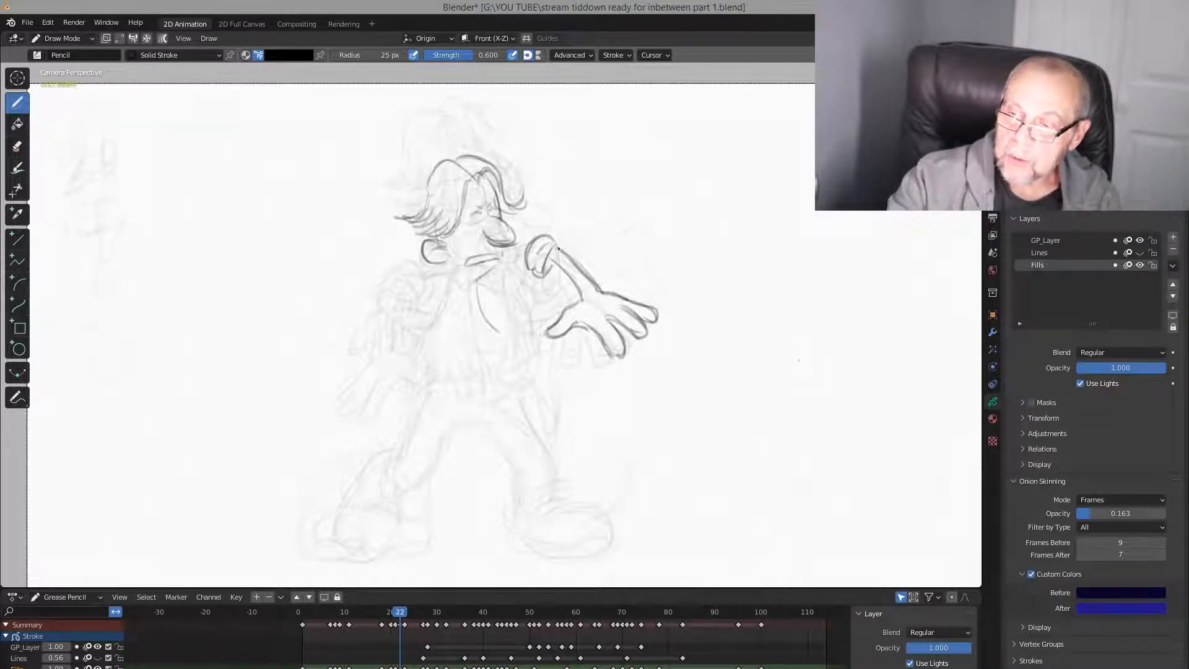
Flip between frames 21, 22 and 23 to check the movement of the outstretched arm
key(Left)
key(Right)
key(Right)
key(Left)
key(Left)
key(Right)
key(Right)
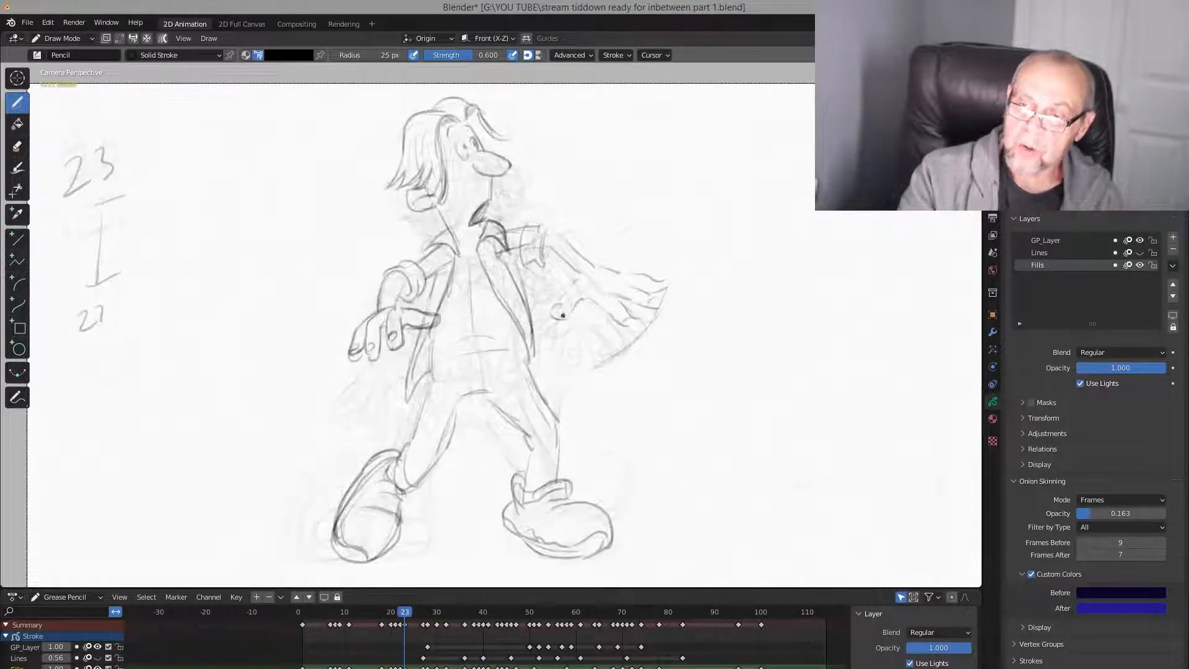
key(Left)
key(Left)
Sketch a short guide line and the first finger of the lowered hand on frame 22
key(Right)
drag(384, 362, 365, 425)
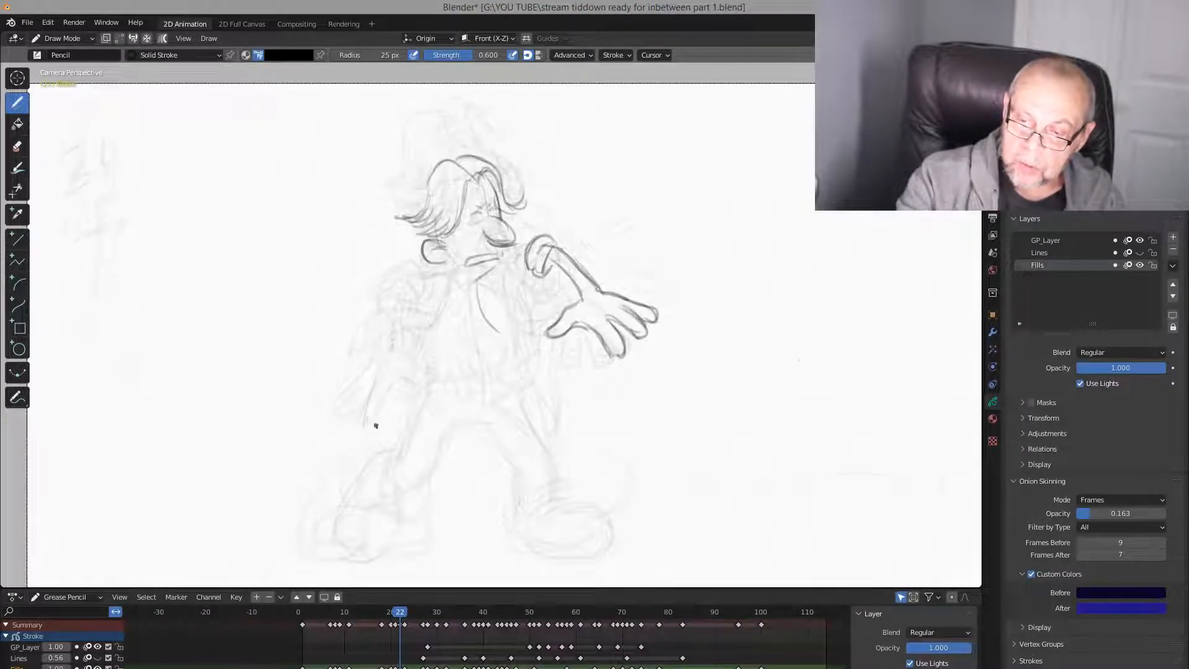
key(Left)
key(Right)
key(Right)
key(Left)
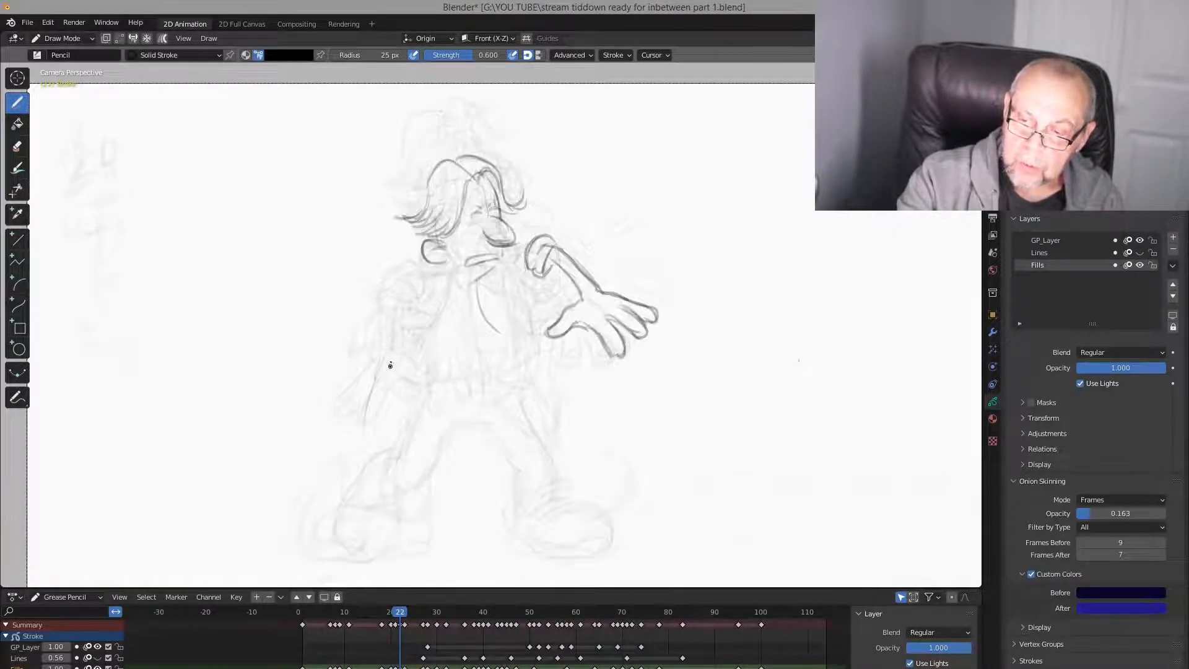
drag(392, 353, 387, 380)
key(Left)
key(Right)
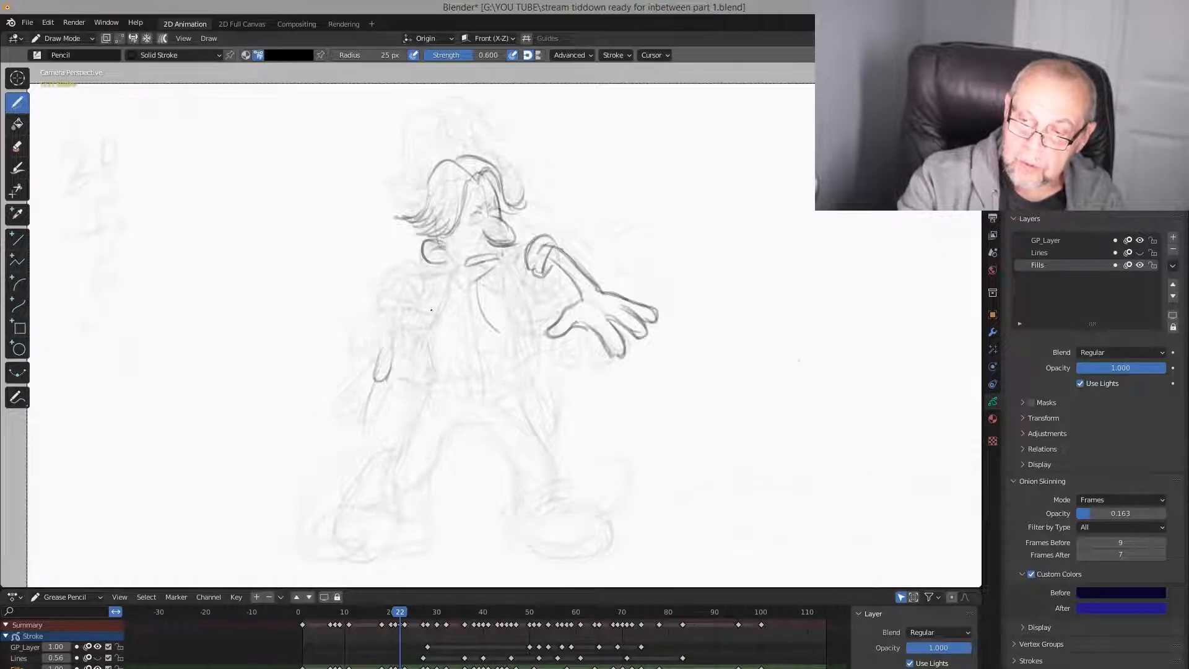
key(Left)
key(Right)
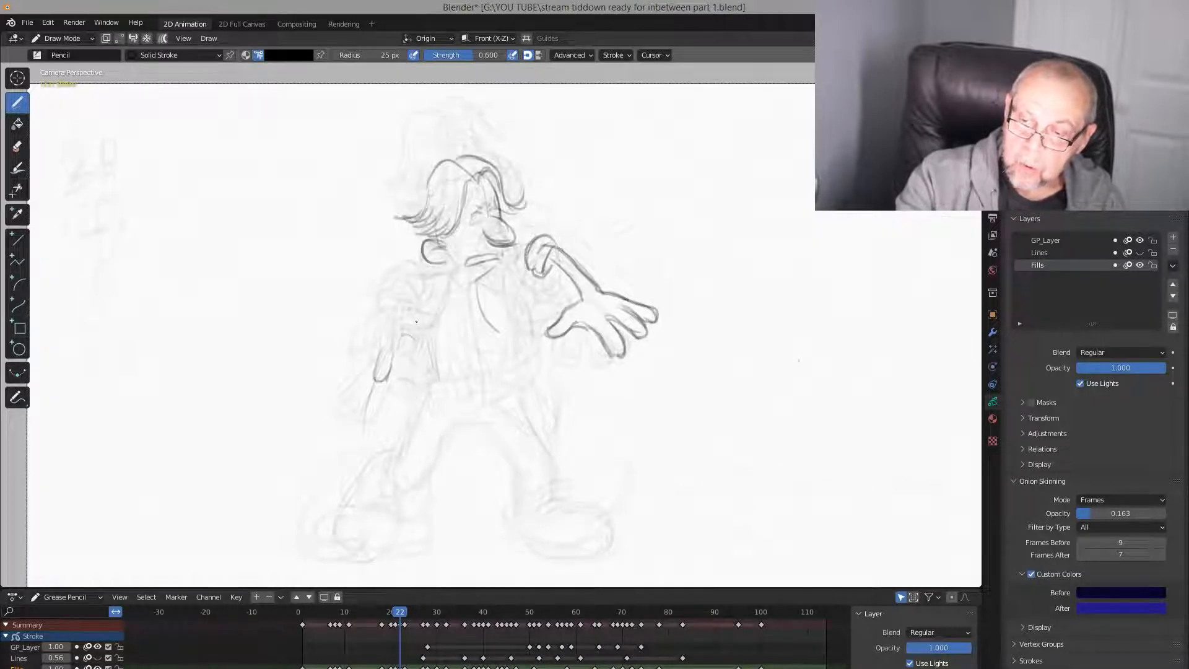
Draw the thumb of the lowered hand on frame 22 and refine the finger beside it
drag(413, 319, 433, 330)
mouse_move(409, 336)
mouse_down()
mouse_move(436, 343)
mouse_move(378, 373)
mouse_up()
key(Left)
key(Right)
key(Left)
key(Right)
key(Left)
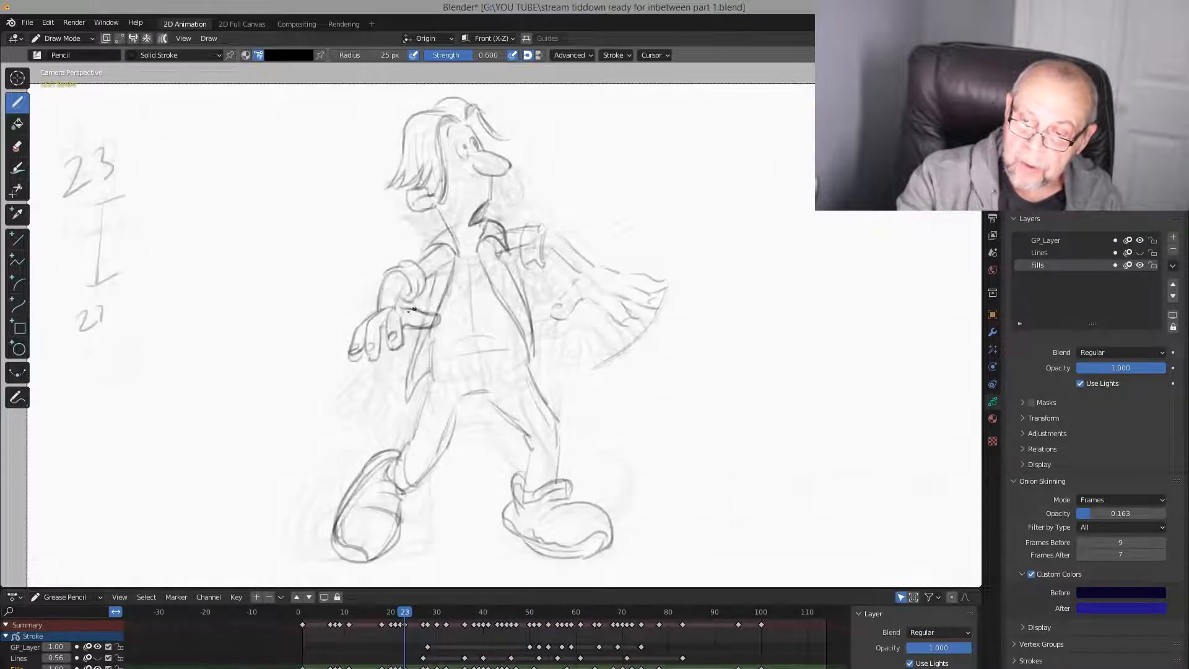
Draw the remaining fingers and the back of the lowered hand on frame 22, checking against frames 21 and 23
key(Right)
key(Left)
key(Right)
key(Right)
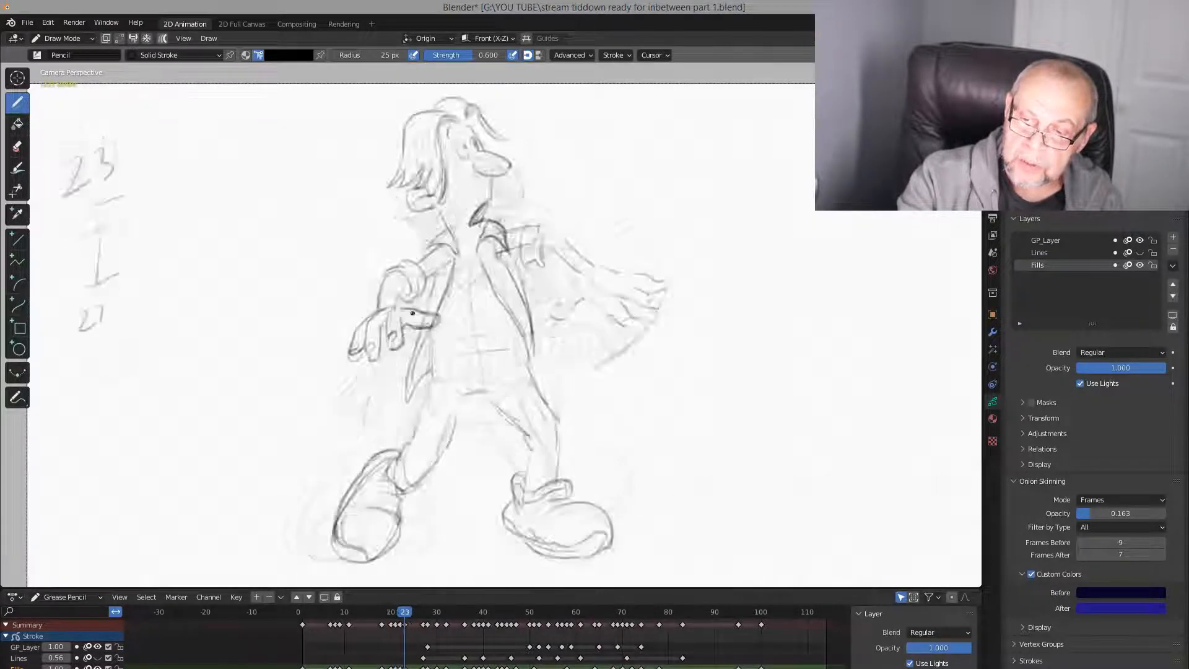
key(Left)
mouse_move(355, 356)
mouse_down()
mouse_move(344, 381)
mouse_move(391, 321)
mouse_up()
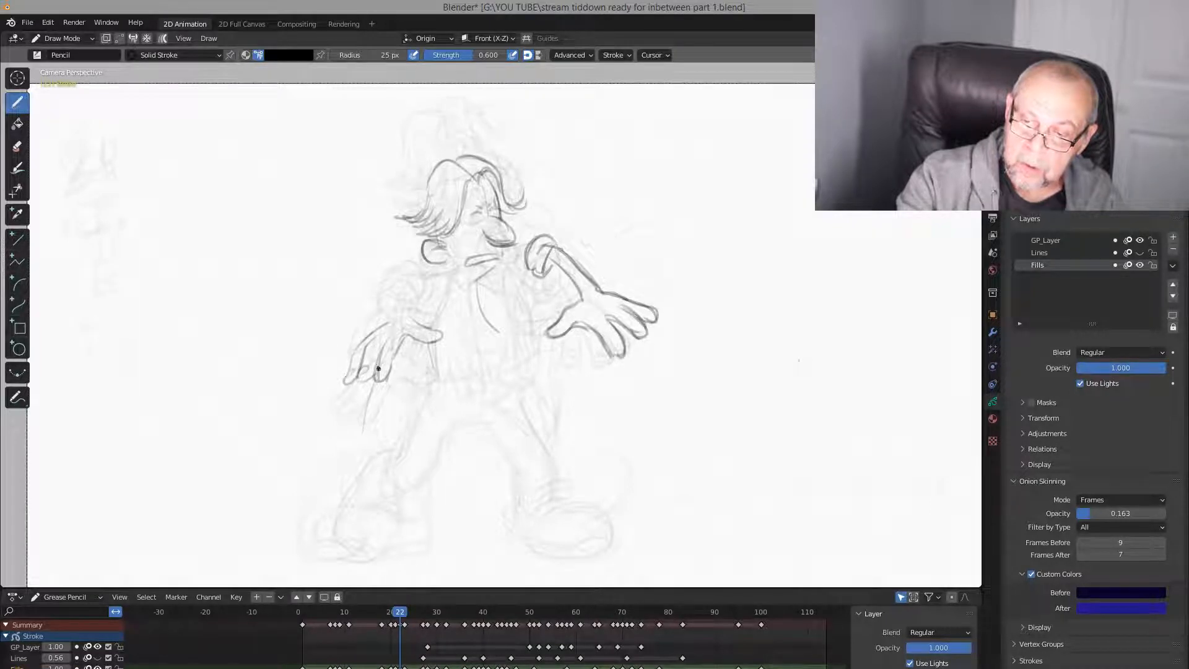
key(Left)
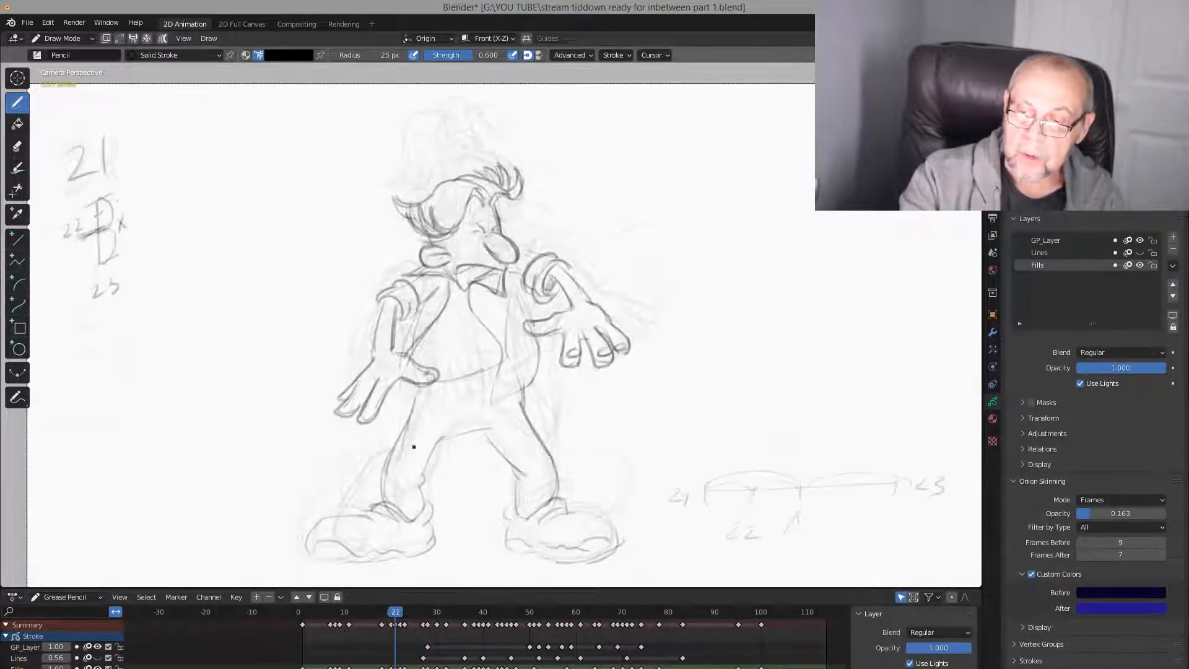
key(Right)
key(Right)
key(Left)
key(Left)
key(Right)
key(Right)
key(Left)
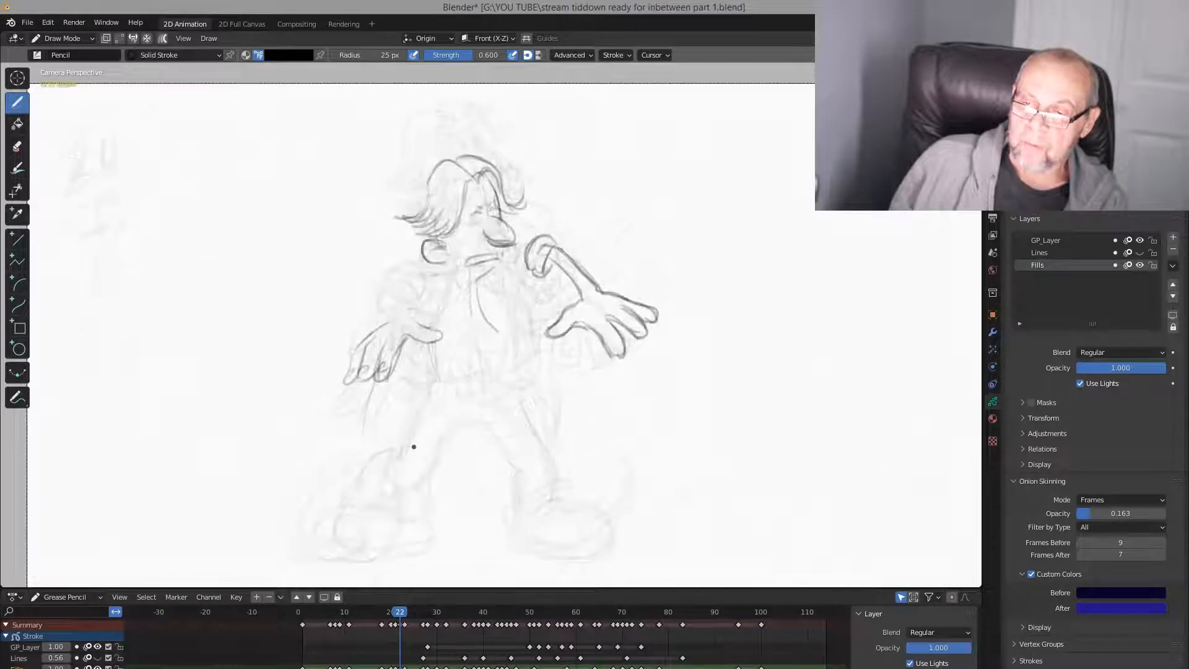
Flip between frames 21, 22 and 23 to check the movement of the lowered hand and its arm
key(Left)
key(Right)
key(Left)
key(Right)
key(Left)
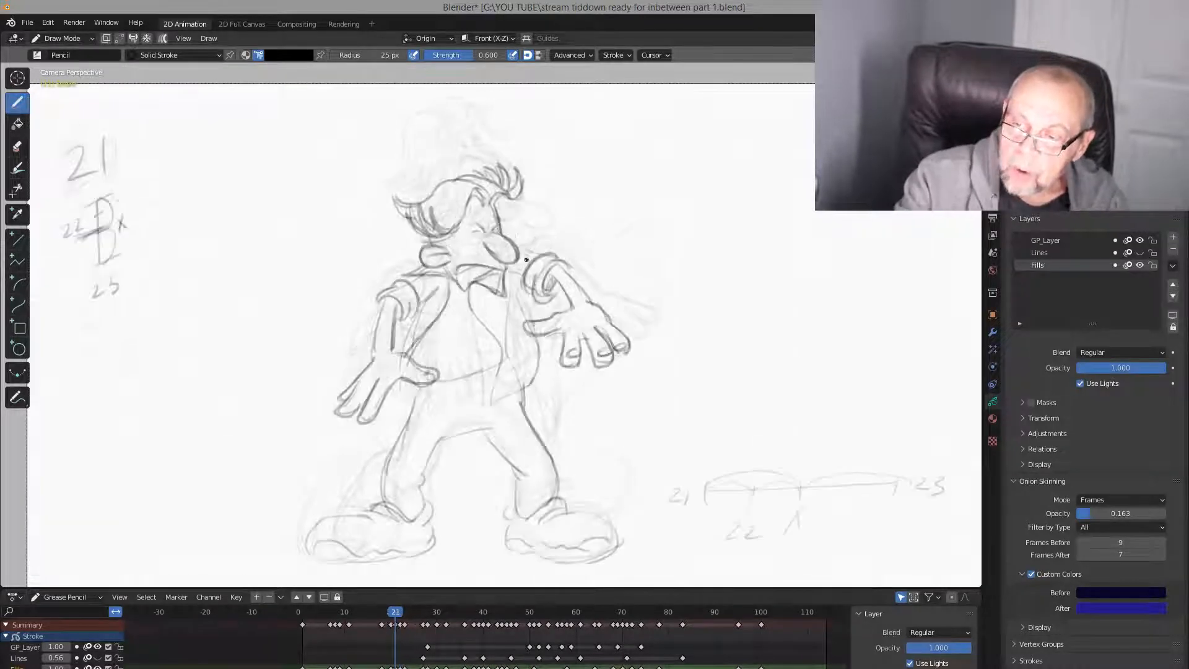
key(Right)
key(Right)
key(Left)
key(Left)
key(Right)
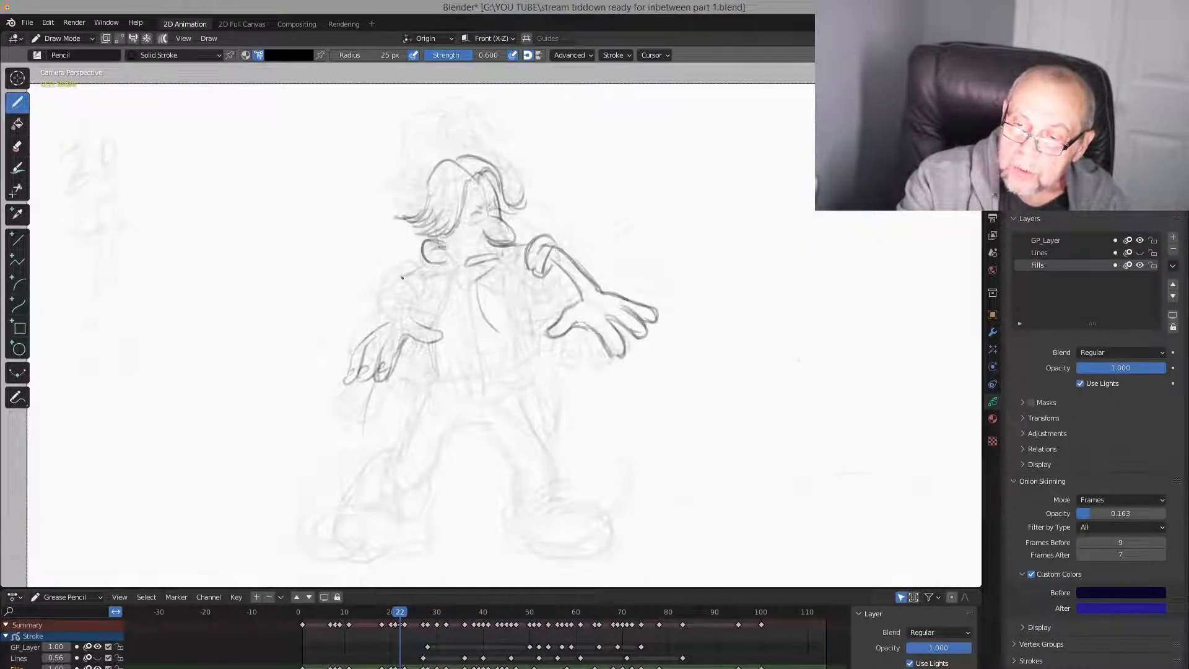
Sketch the rolled sleeve cuff and the start of the lowered forearm on frame 22, checking against frame 21
key(Left)
key(Right)
key(Left)
key(Right)
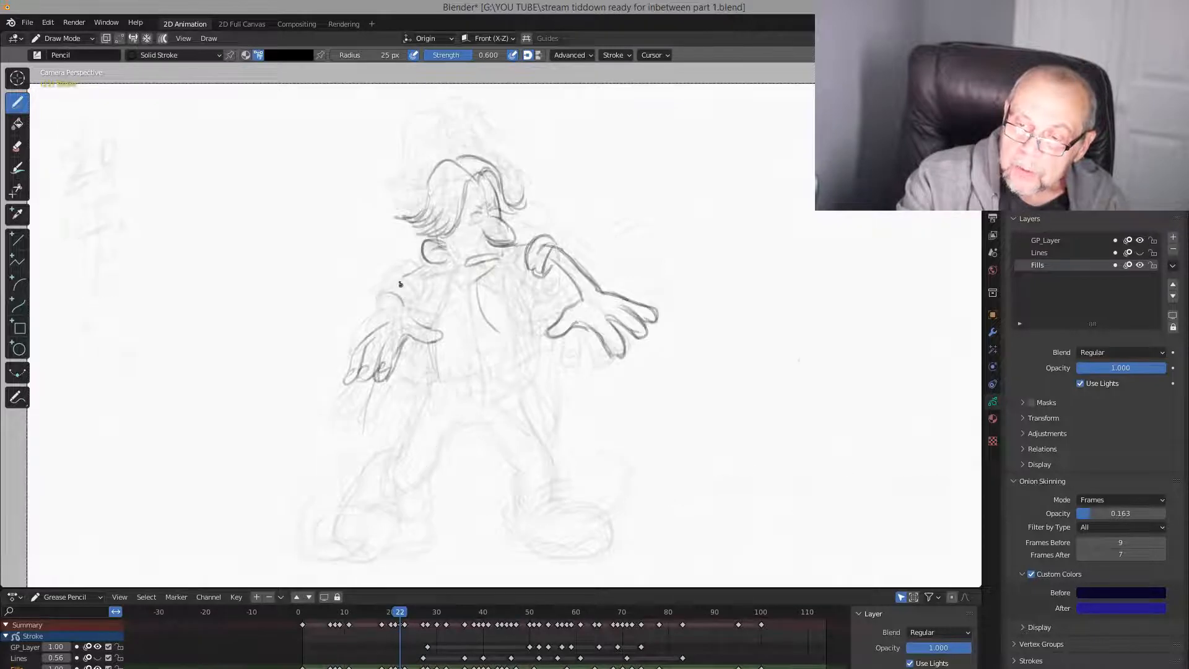
key(Left)
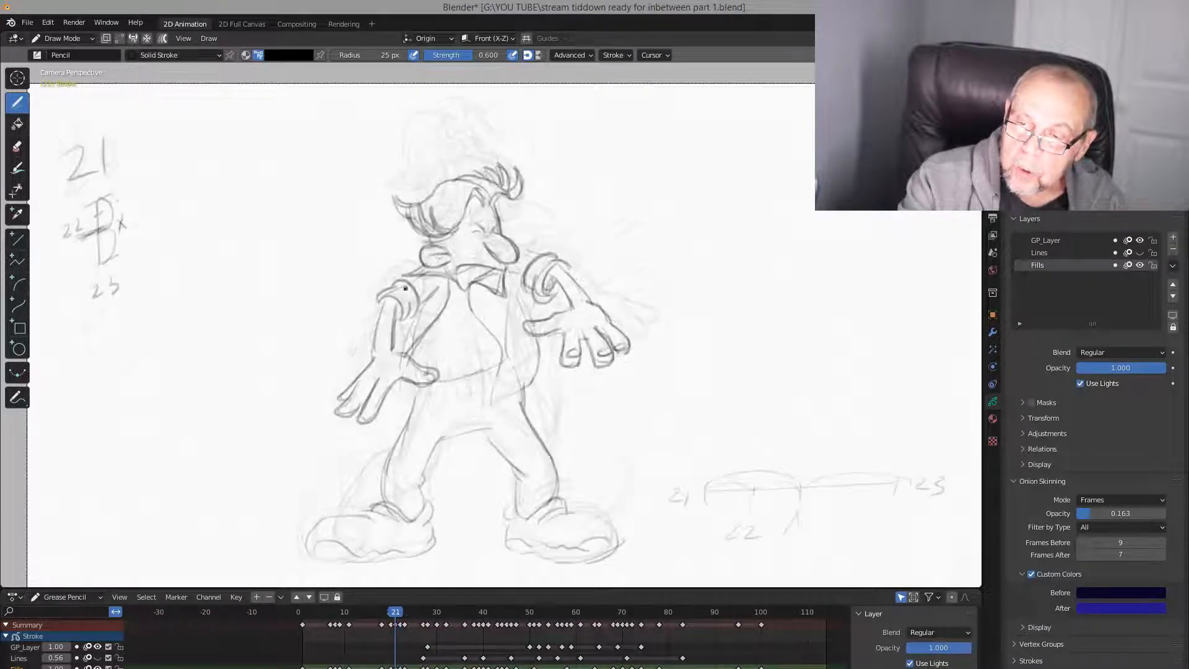
key(Right)
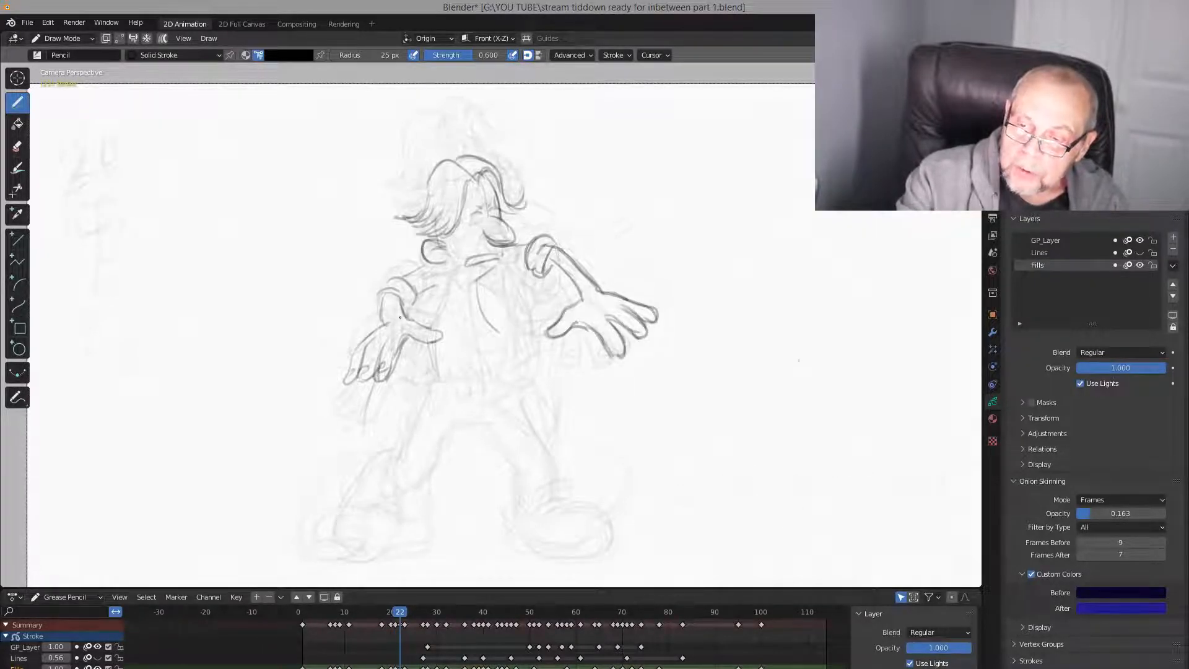
Draw the wrist and thumb contour of the bent hand on frame 22, comparing it with frame 21
drag(400, 318, 443, 331)
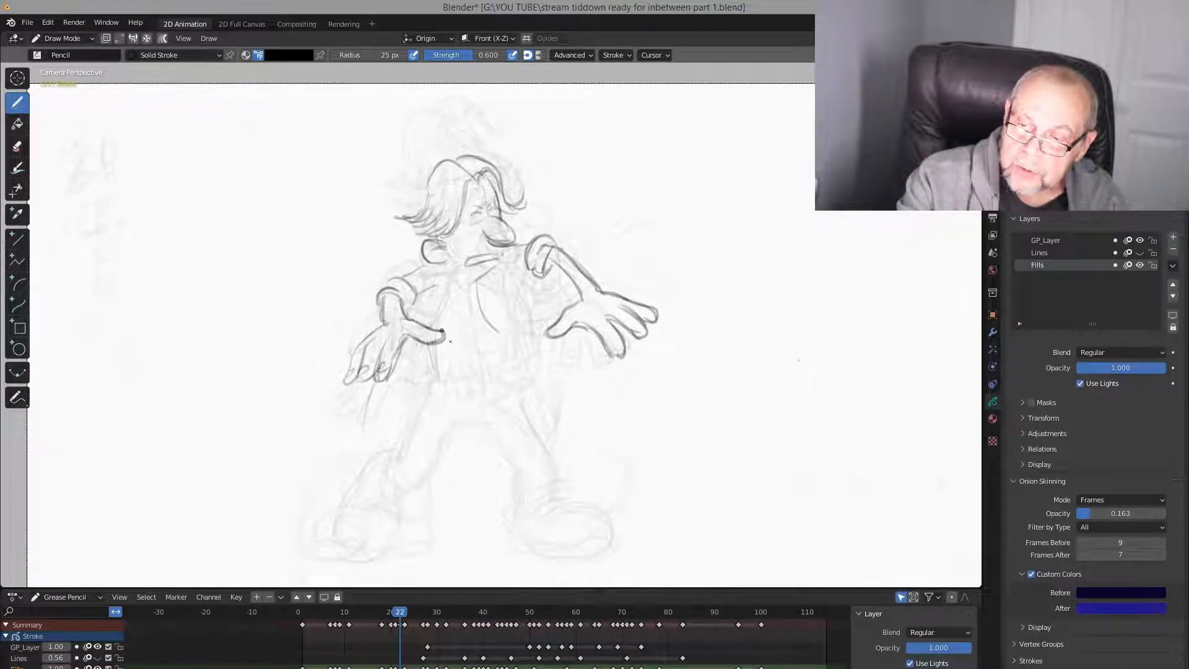
key(Left)
key(Right)
key(Left)
key(Right)
key(Left)
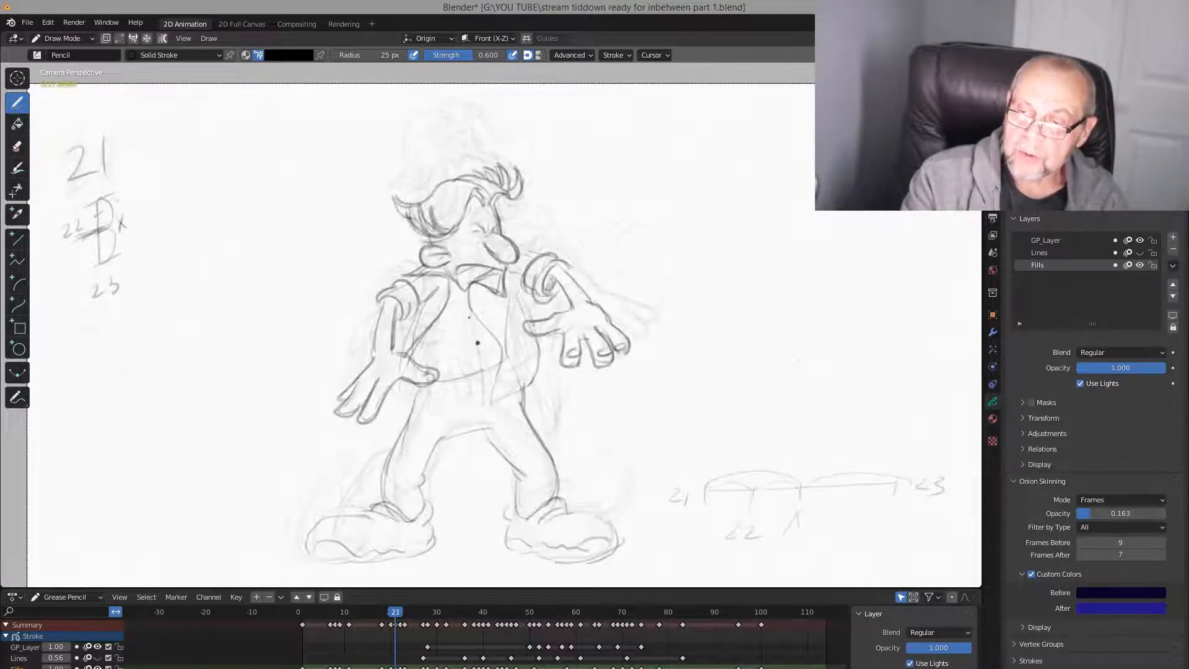
key(Right)
key(Left)
key(Right)
key(Left)
key(Right)
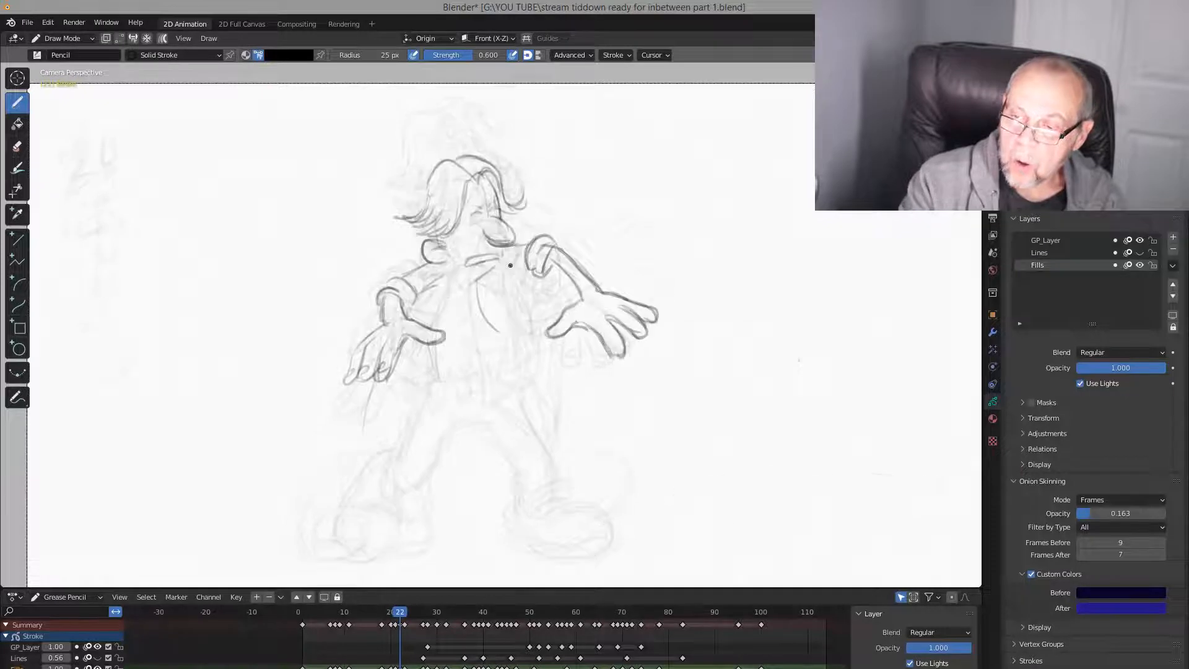
Draw the shirt collar's V-shaped neckline below the chin on frame 22, checking it against the neighbouring frames
key(Left)
key(Right)
key(Left)
key(Right)
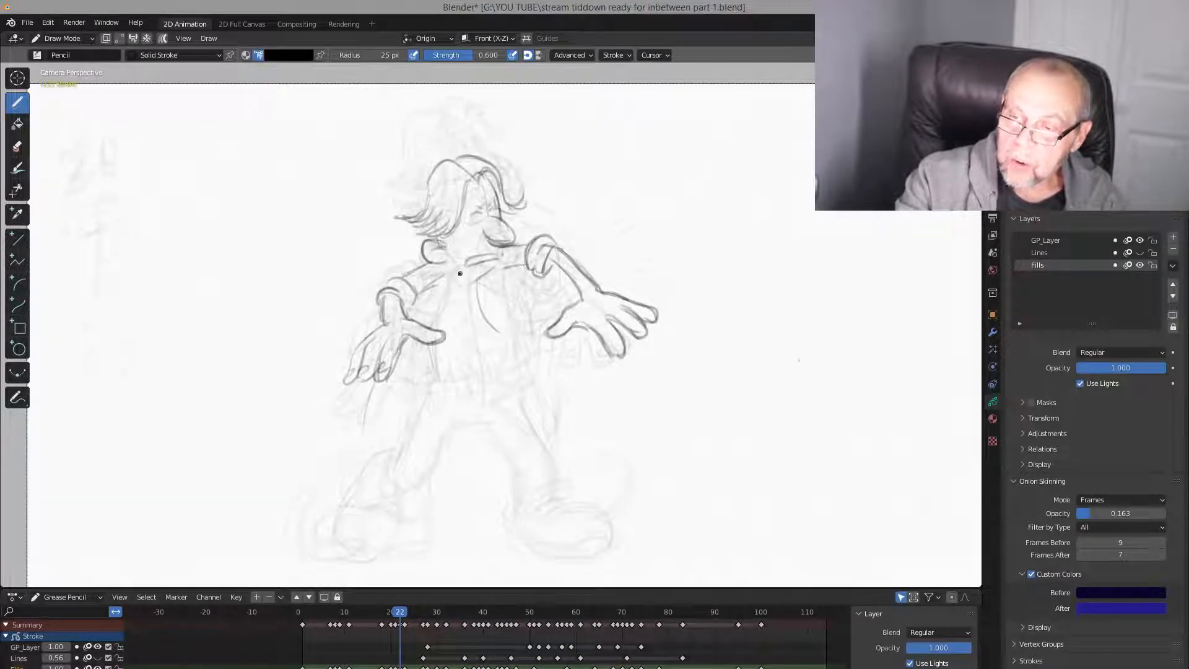
drag(448, 267, 465, 283)
key(Left)
key(Right)
key(Right)
key(Left)
key(Right)
key(Left)
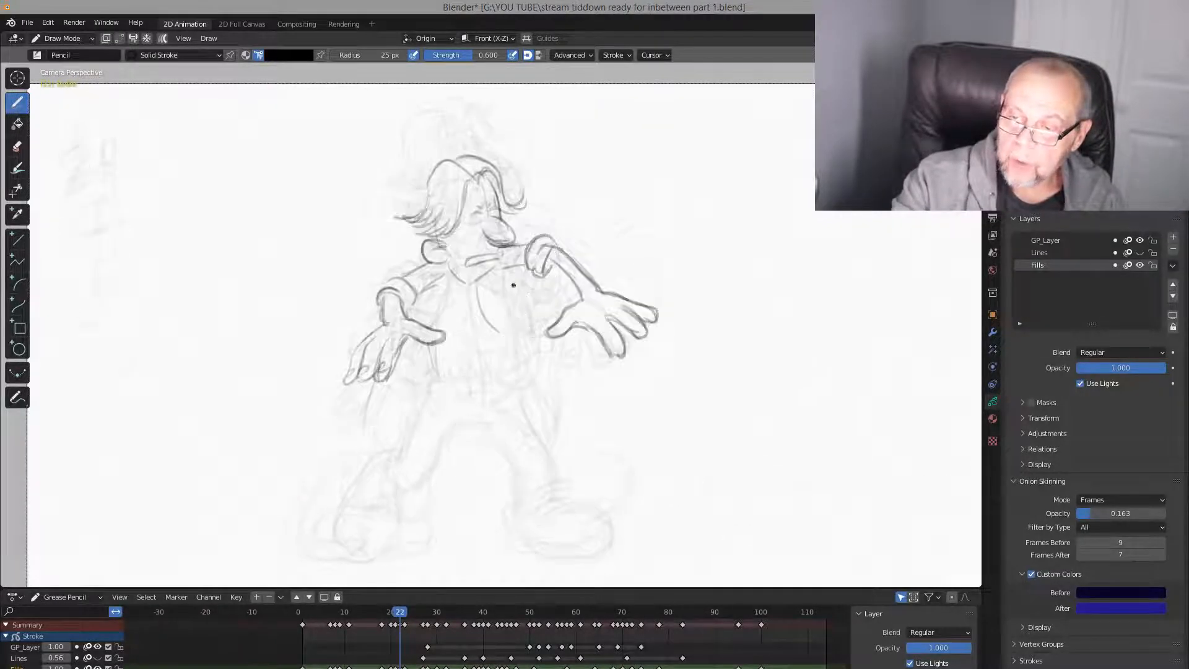
Draw the curved open jacket front on the outstretched-arm side of frame 22, down to its pointed lower corner
key(Left)
key(Right)
key(Left)
key(Right)
key(Right)
key(Left)
key(Left)
key(Right)
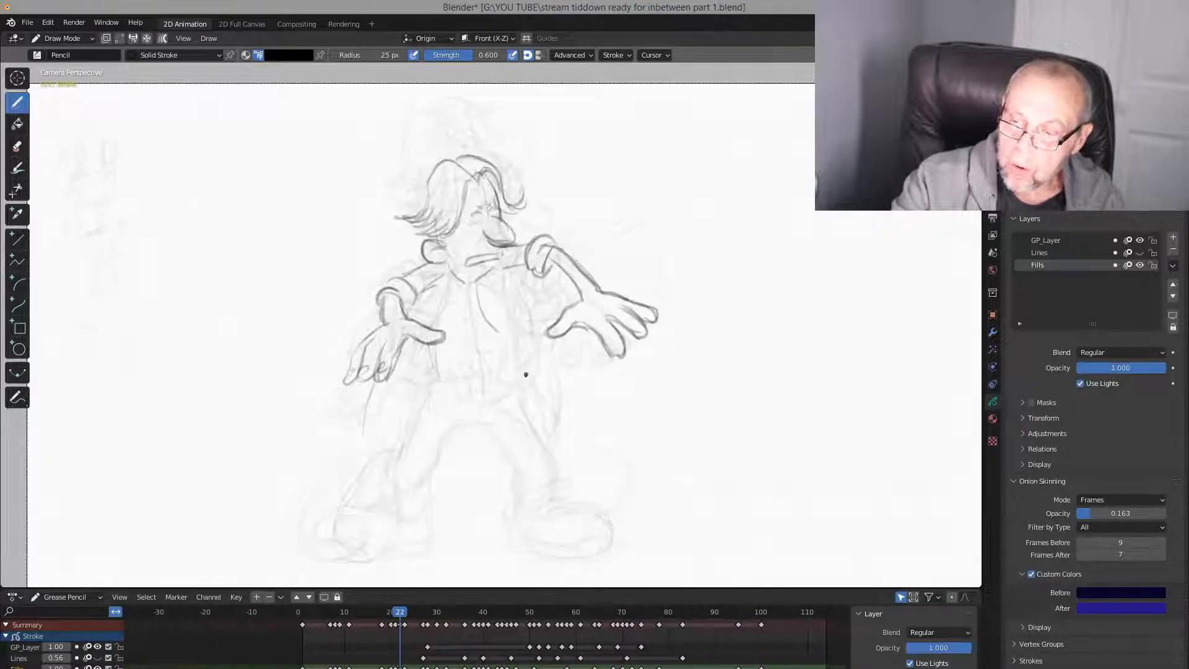
key(Left)
key(Right)
key(Right)
key(Left)
drag(501, 331, 508, 390)
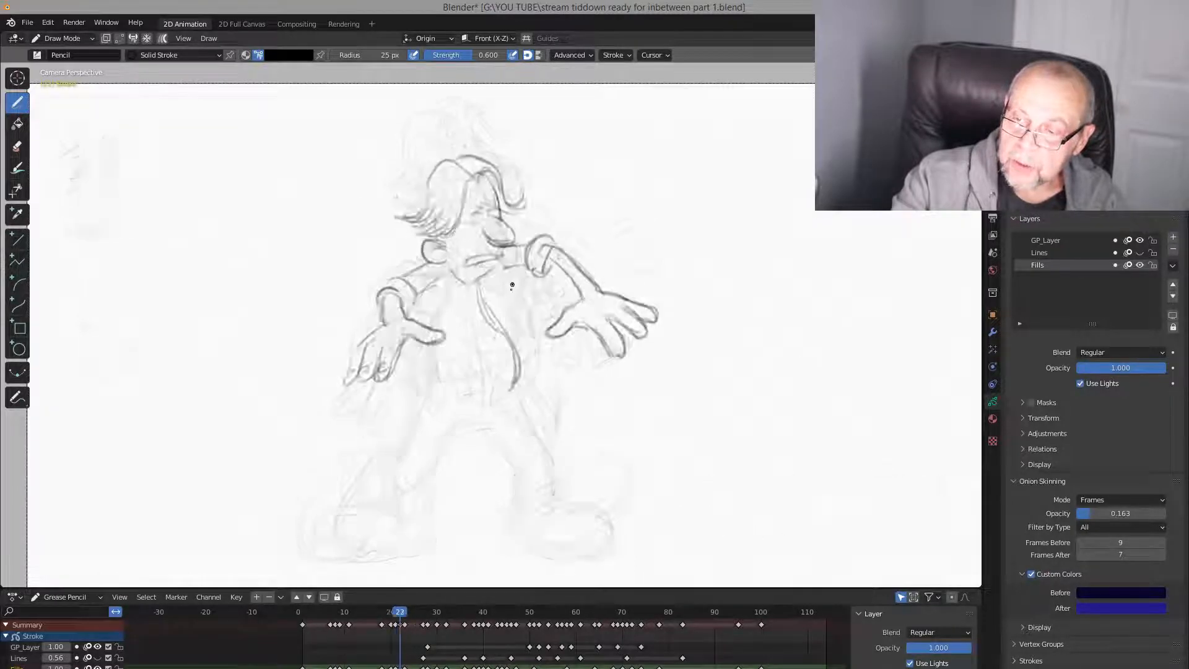
drag(528, 370, 511, 391)
Flip through frames 18 to 23 to examine how the jacket and body move between poses
key(Left)
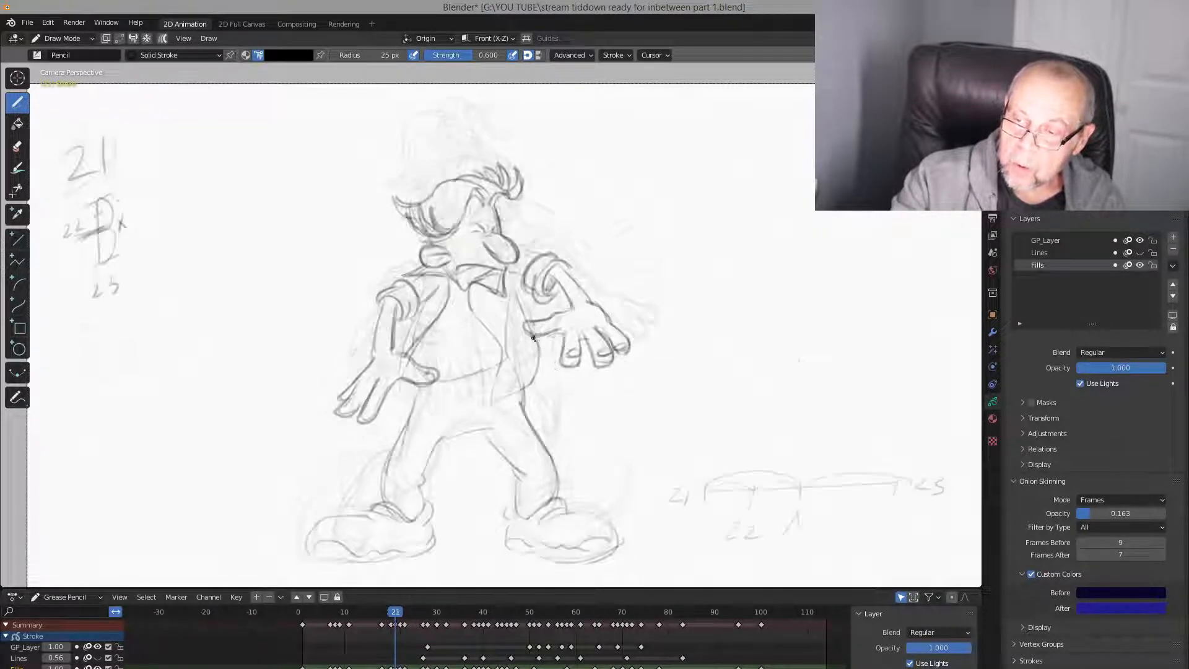
key(Right)
key(Right)
key(Left)
key(Left)
key(Right)
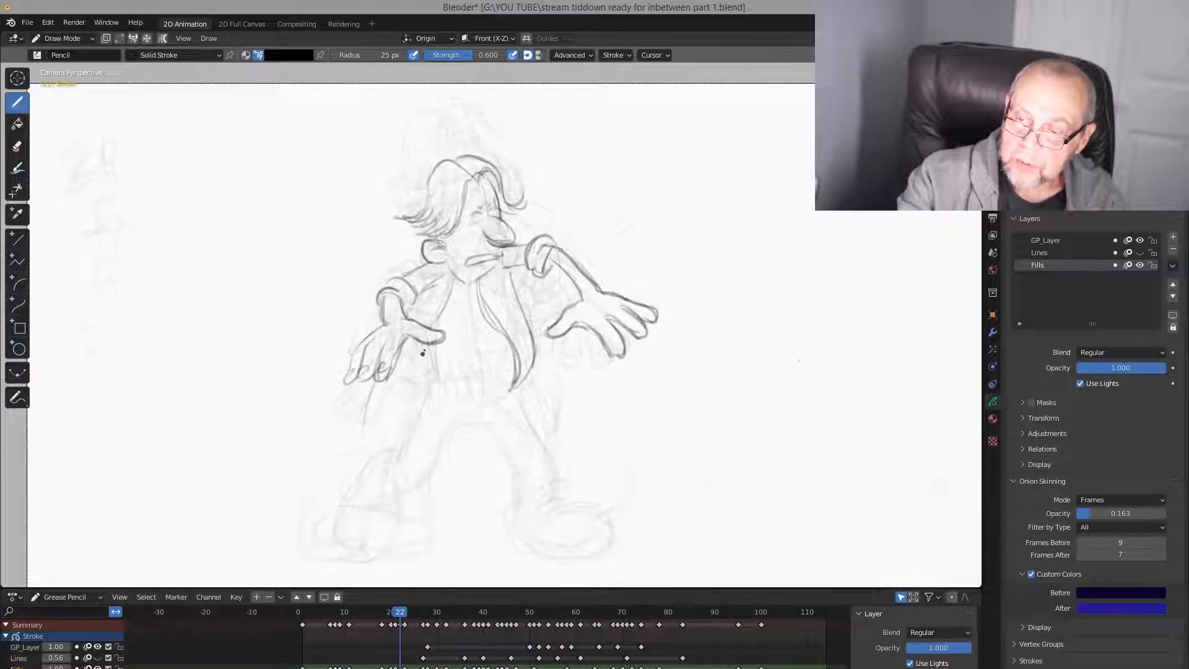
key(Down)
key(Down)
key(Down)
key(Up)
key(Down)
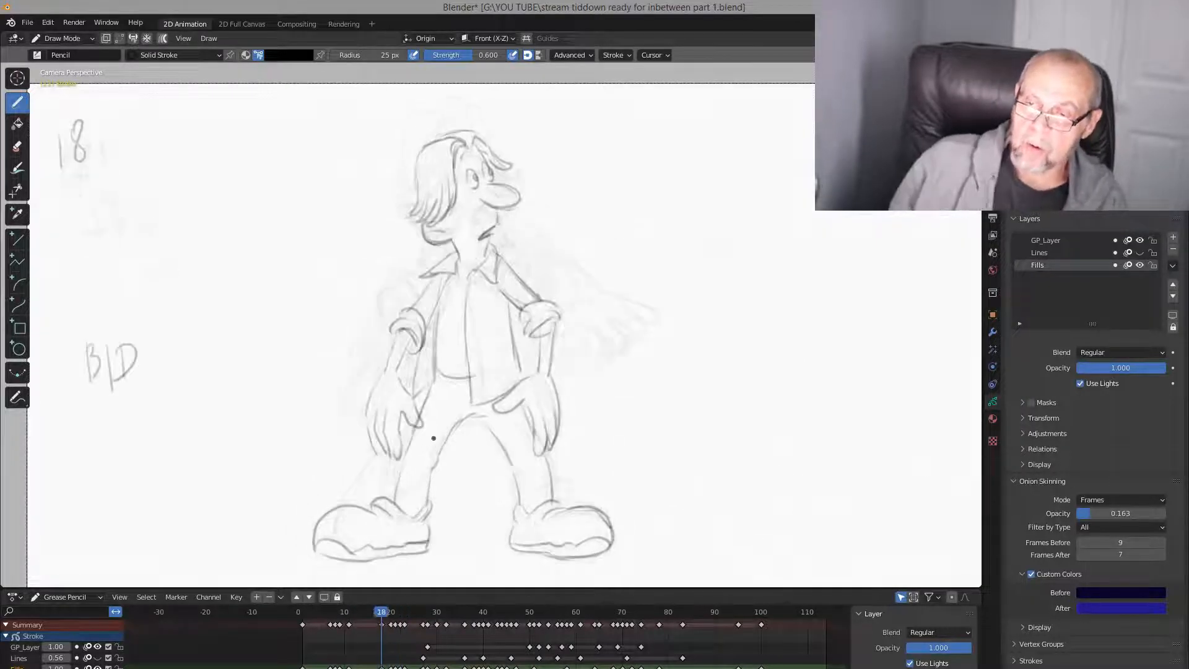
key(Up)
key(Up)
key(Up)
key(Up)
key(Up)
key(Down)
key(Down)
key(Down)
key(Down)
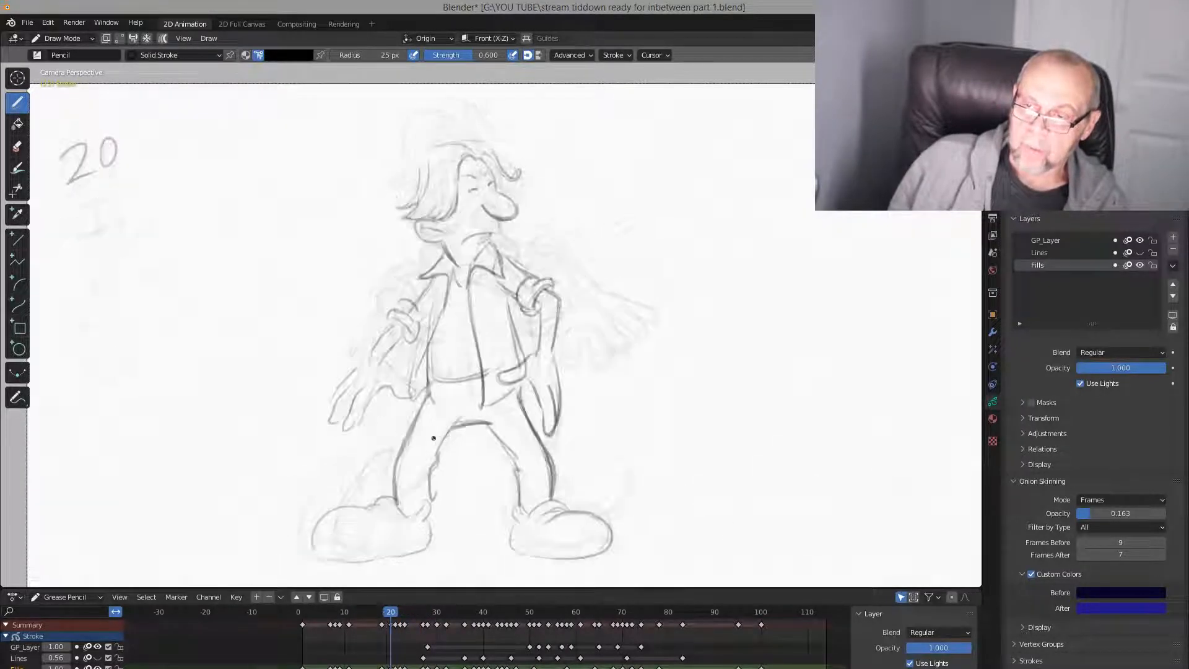
Draw the other jacket flap's lower edge and corner beneath the bent hand's thumb on frame 22
key(Up)
key(Up)
key(Down)
key(Up)
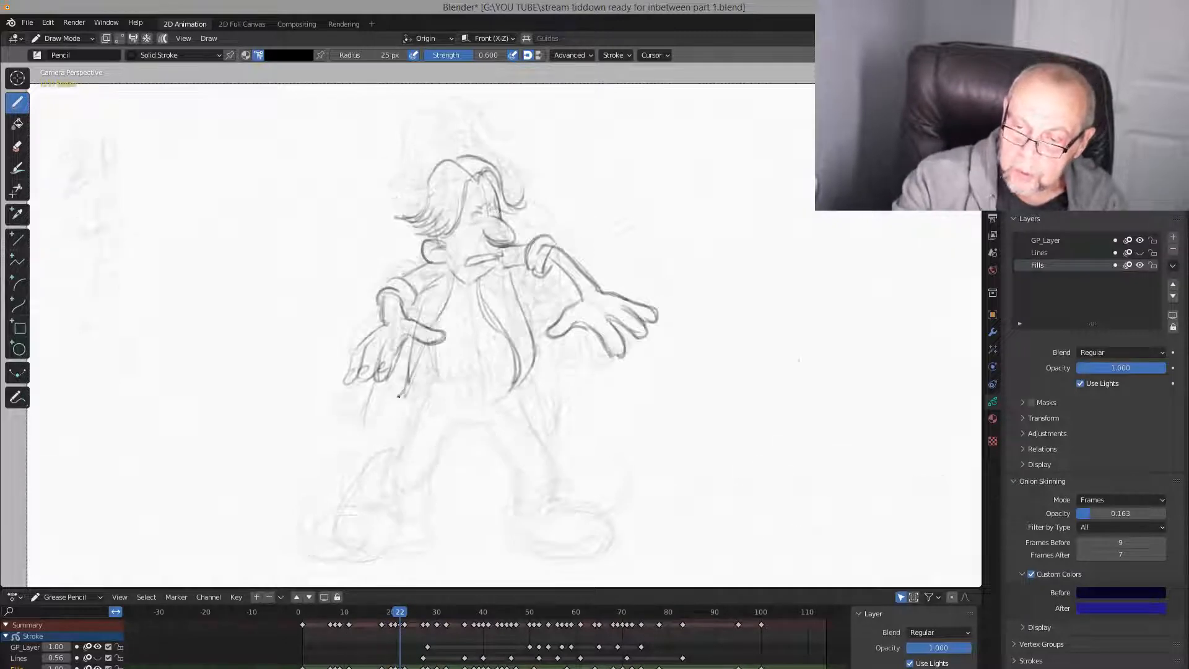
key(Up)
key(Down)
key(Down)
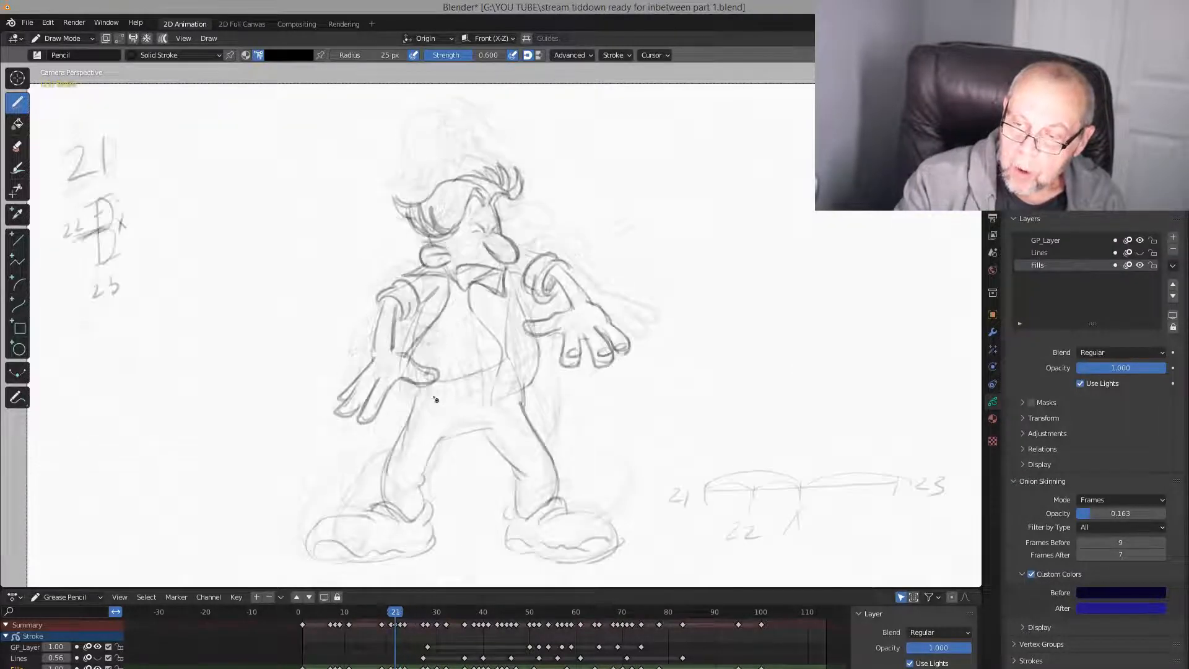
key(Down)
key(Up)
key(Up)
key(Down)
key(Up)
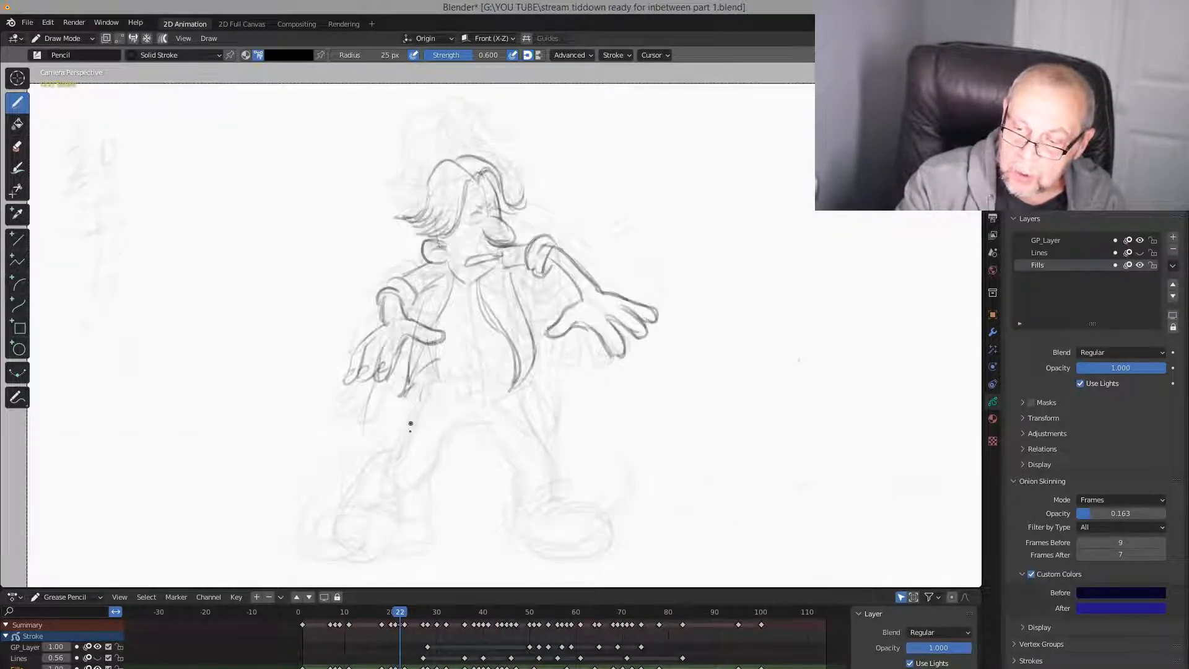
Draw the outer and inner trouser contours of the leg below the bent hand on frame 22
key(Down)
key(Up)
key(Down)
key(Up)
key(Up)
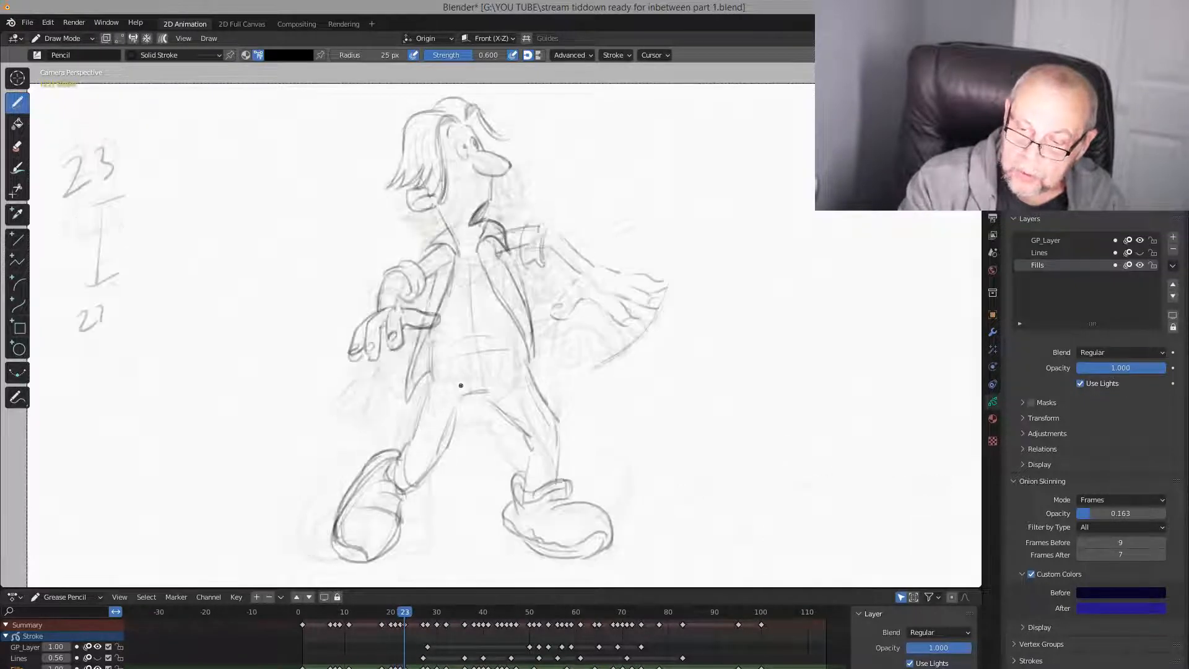
key(Down)
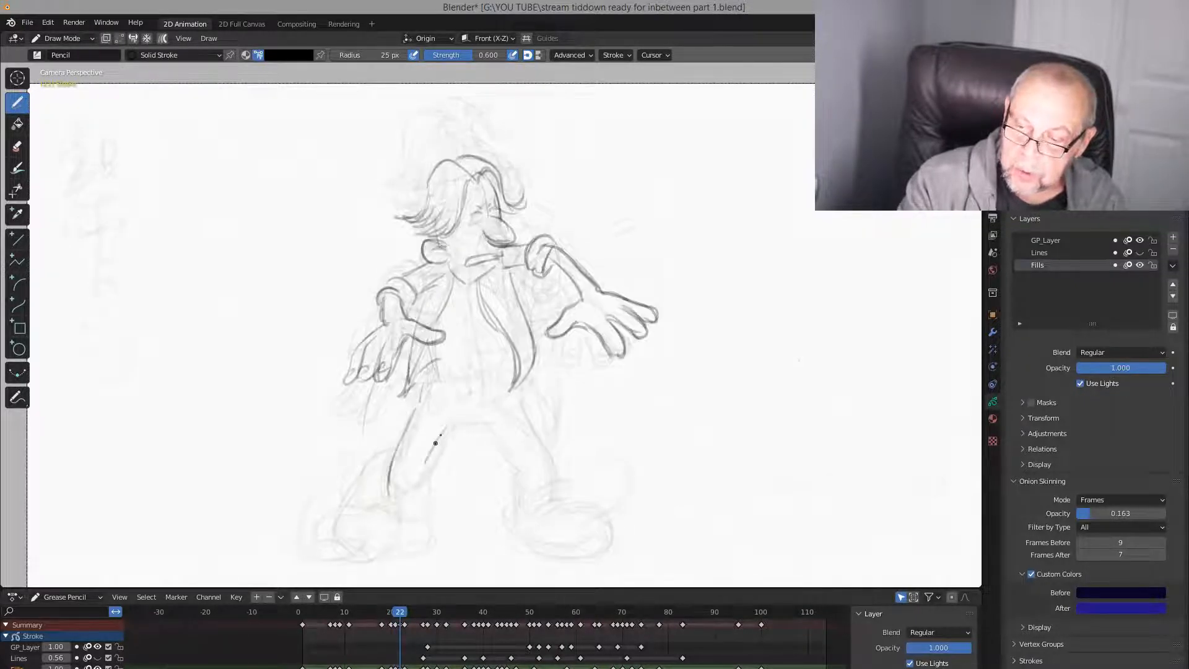
key(Down)
key(Up)
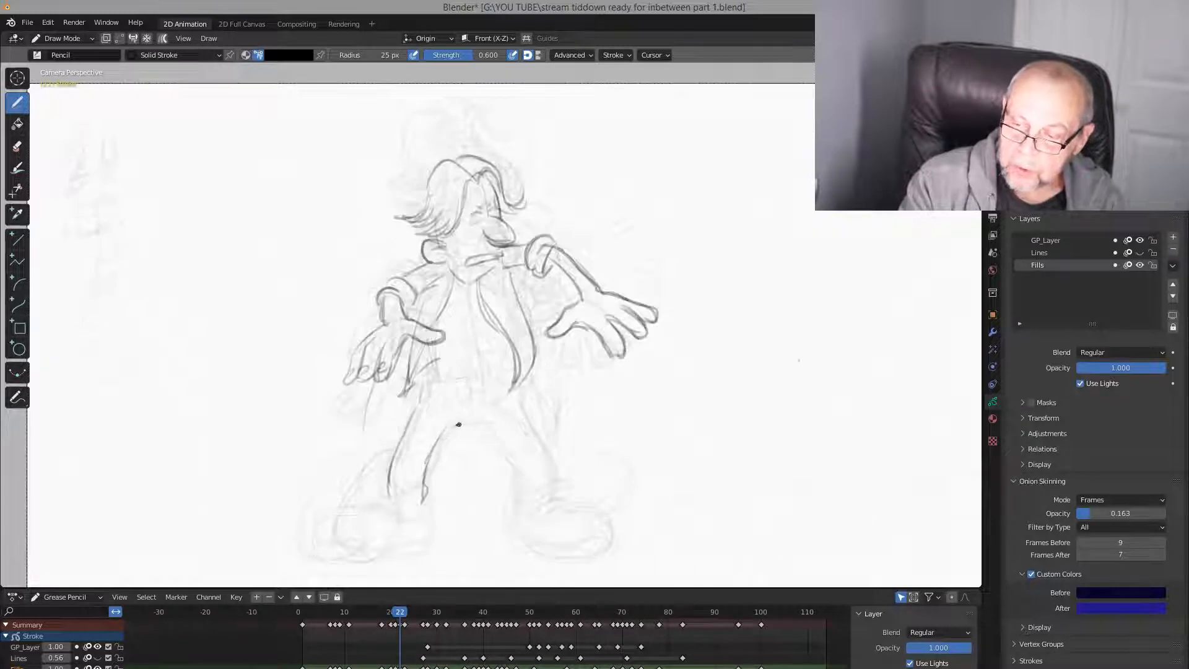
Draw the crotch curve and both contours of the leg on the outstretched-arm side of frame 22
key(Down)
key(Up)
key(Up)
key(Down)
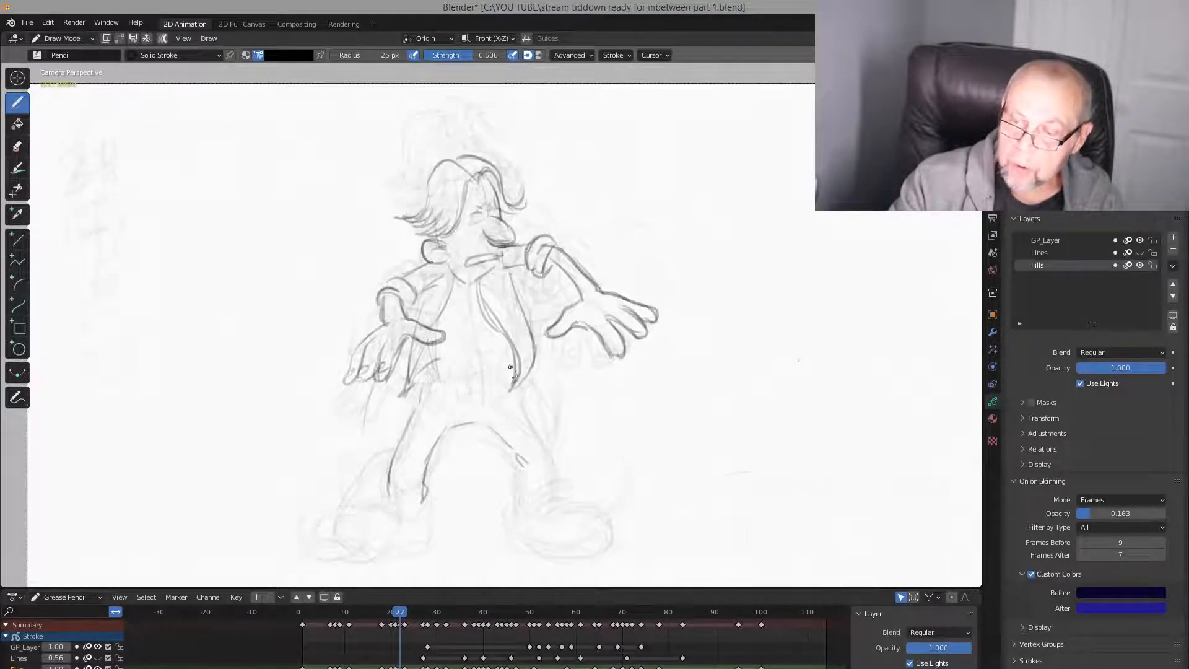
mouse_move(519, 396)
mouse_down()
mouse_move(554, 466)
mouse_move(553, 500)
mouse_up()
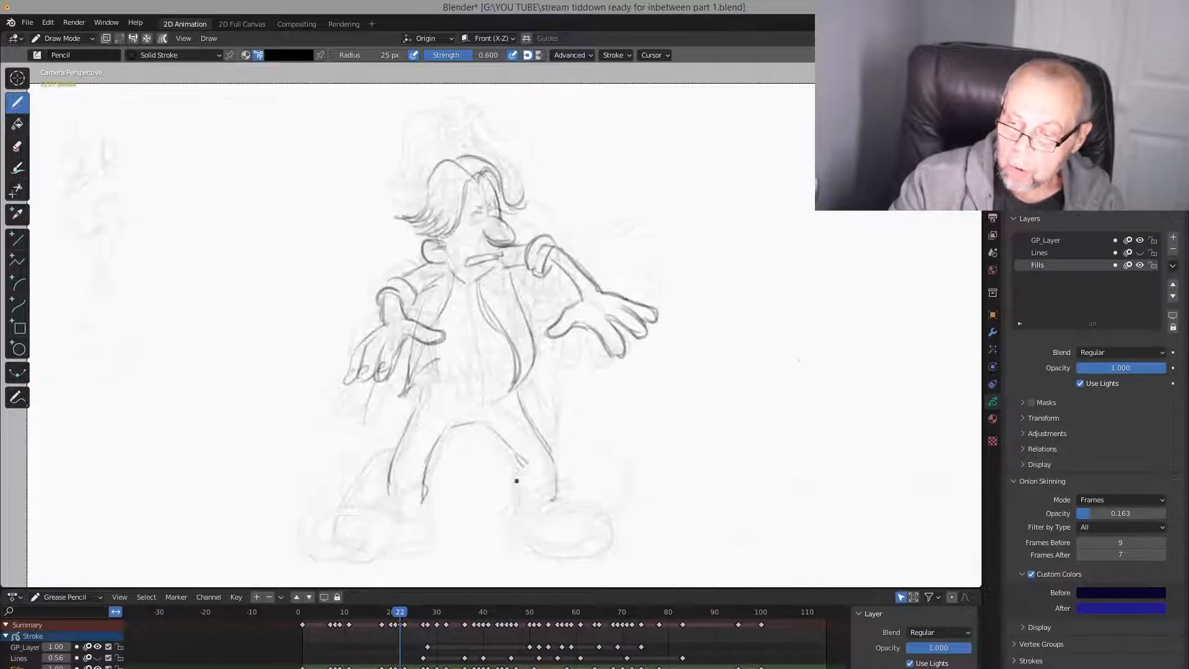
key(Up)
key(Right)
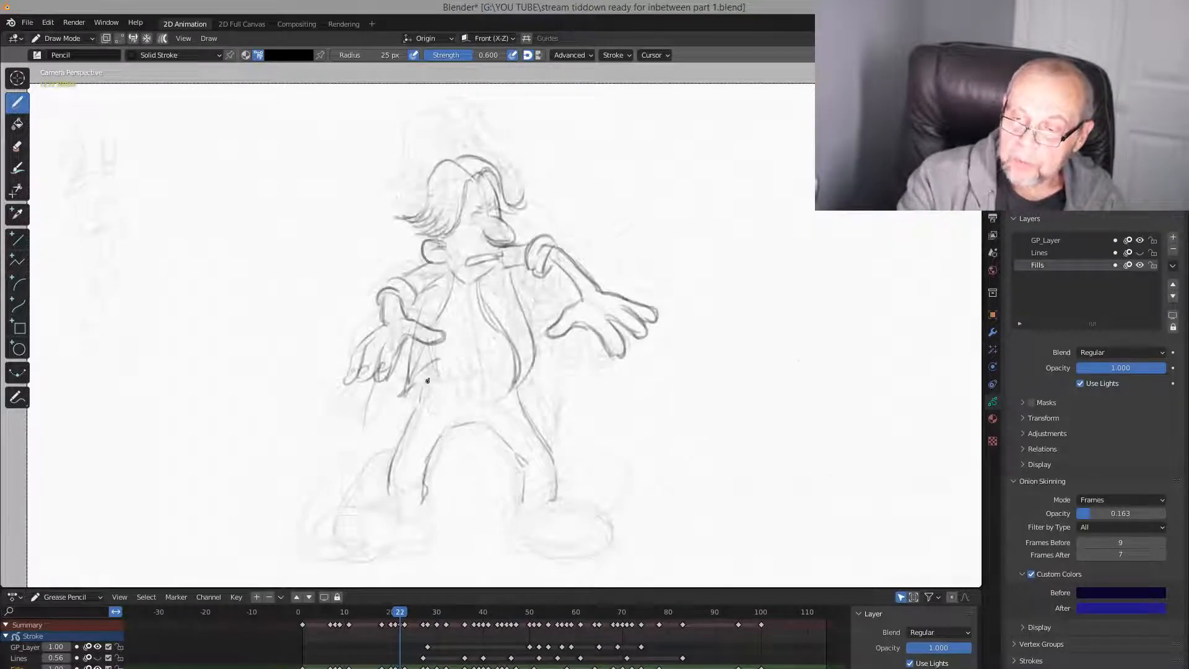
Flip between frame 18 and the following frames to examine the motion leading into frame 21
key(Left)
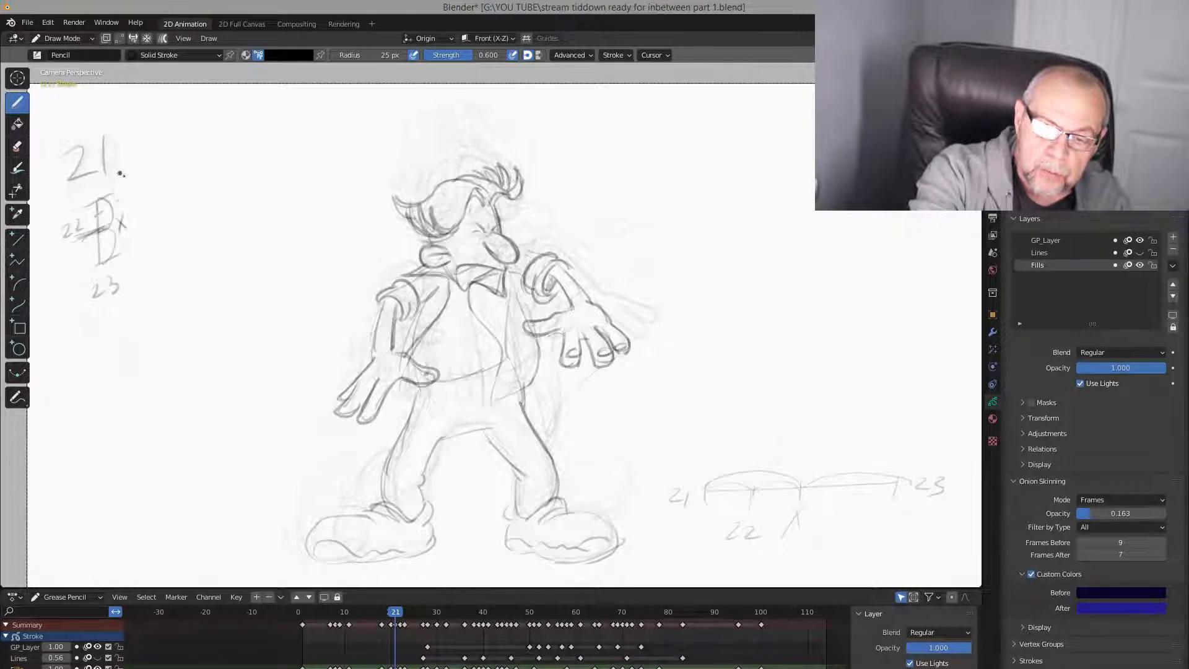
key(Down)
key(Down)
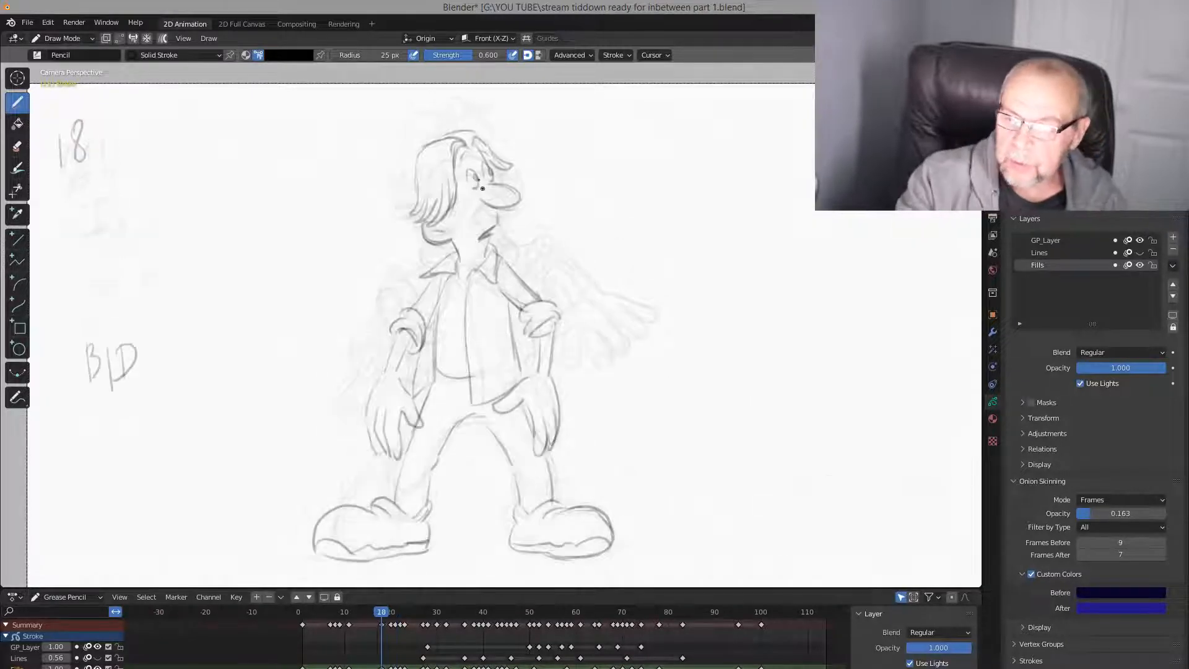
key(Up)
key(Up)
key(Up)
key(Down)
key(Down)
key(Up)
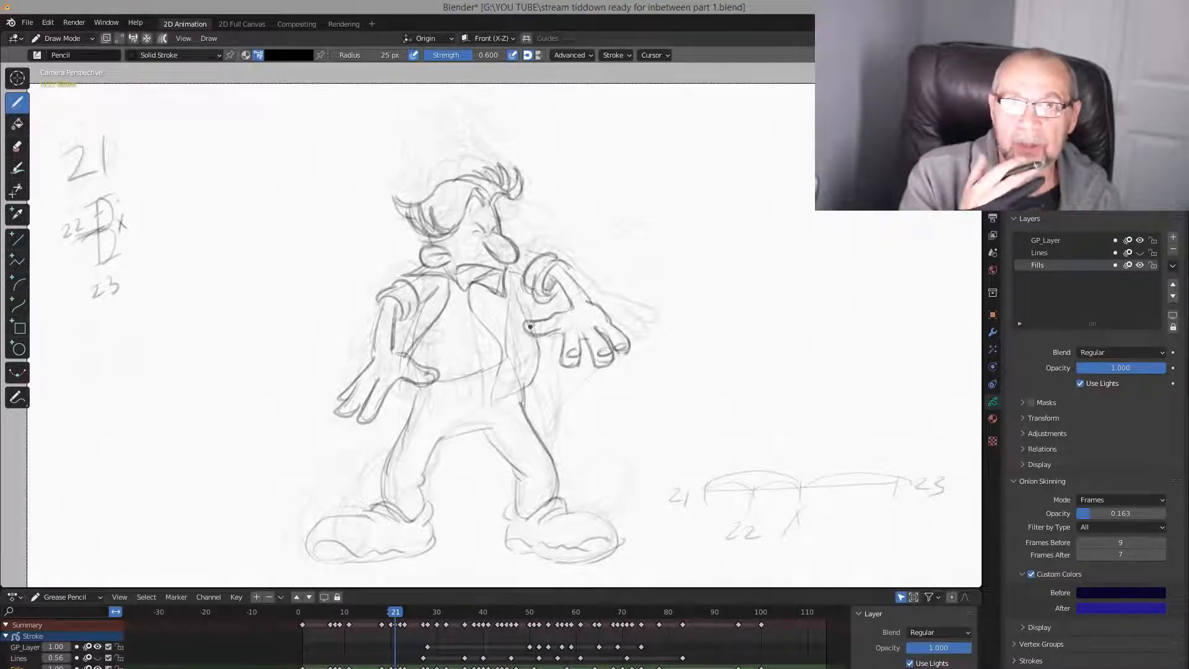
Strengthen the jacket flap contours beside the outstretched arm on frame 21, comparing them with frame 20
key(Left)
key(Right)
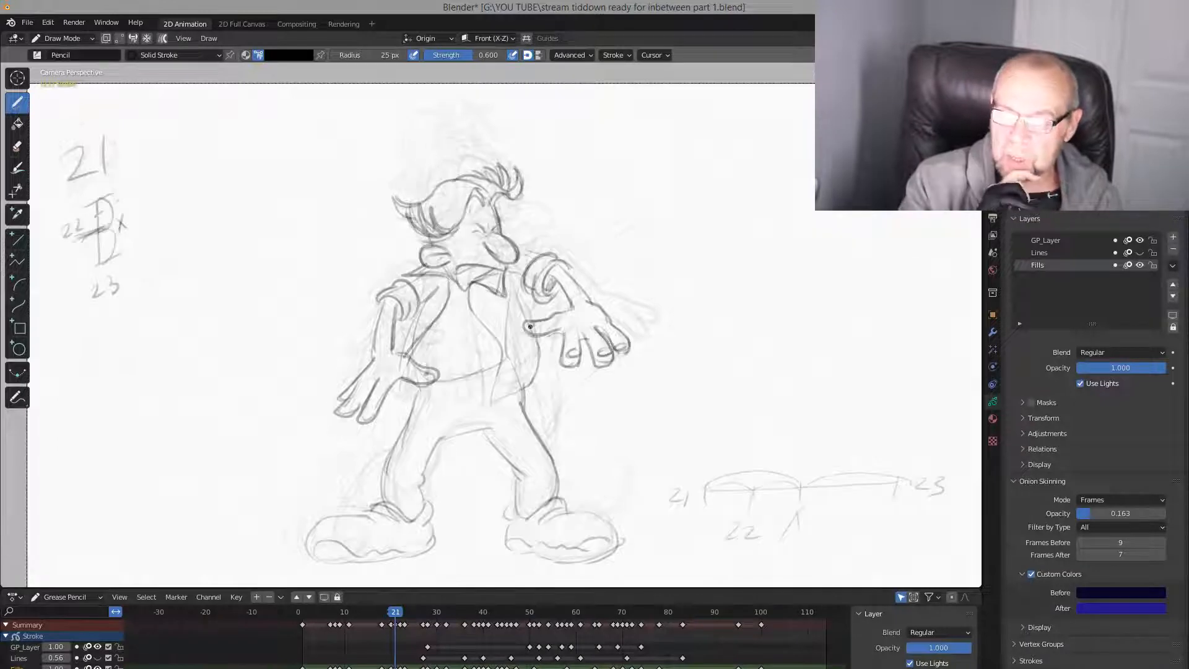
key(Left)
key(Right)
key(Left)
key(Right)
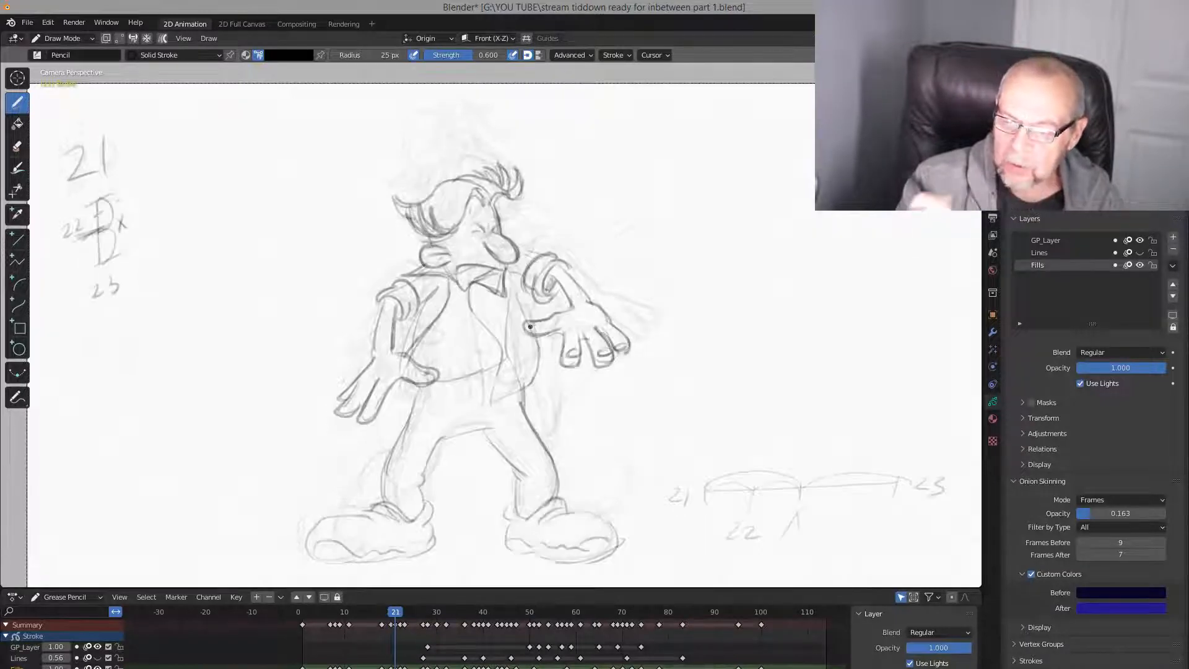
mouse_move(502, 359)
mouse_down()
mouse_move(491, 402)
mouse_move(538, 356)
mouse_up()
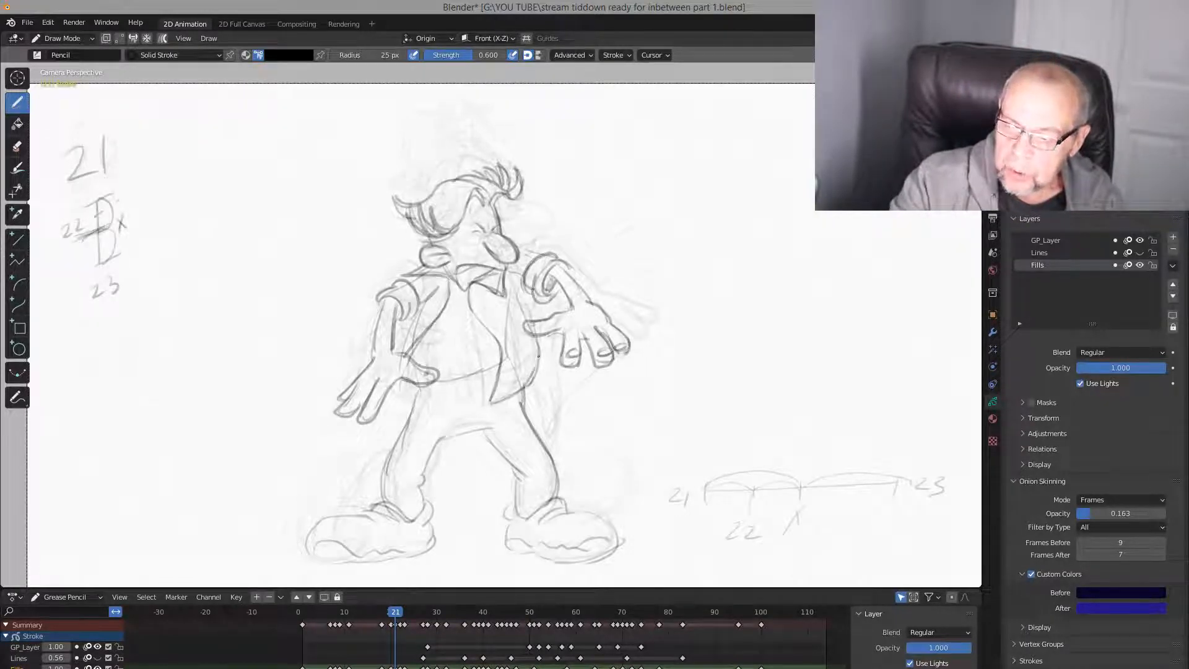
drag(518, 288, 531, 318)
key(Left)
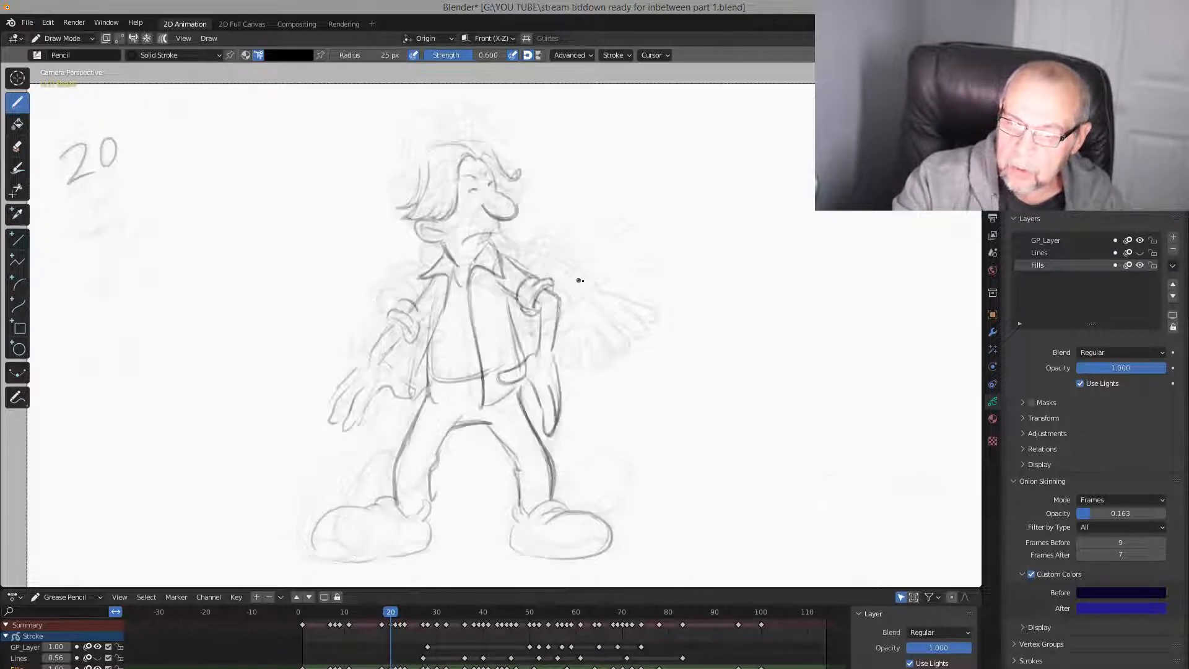
key(Right)
key(Left)
key(Right)
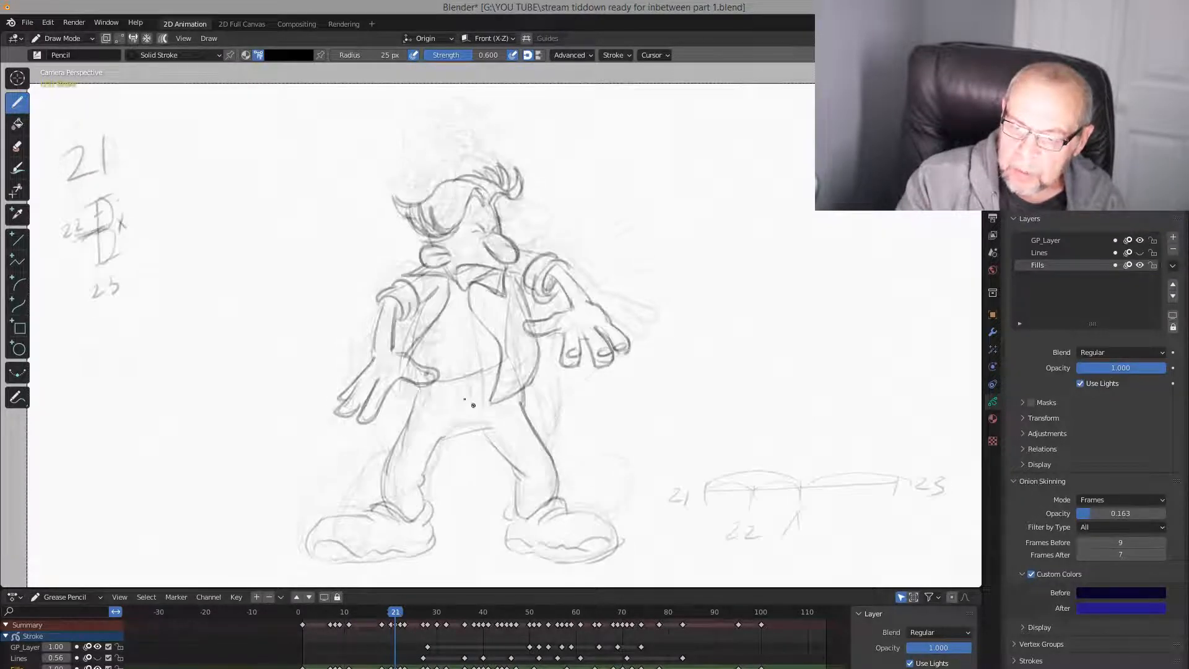
Add the jacket's lower corner beneath the thumb of the opposite hand on frame 21 and check it against adjacent frames
mouse_move(418, 309)
mouse_down()
mouse_move(399, 405)
mouse_move(421, 386)
mouse_up()
key(Left)
key(Right)
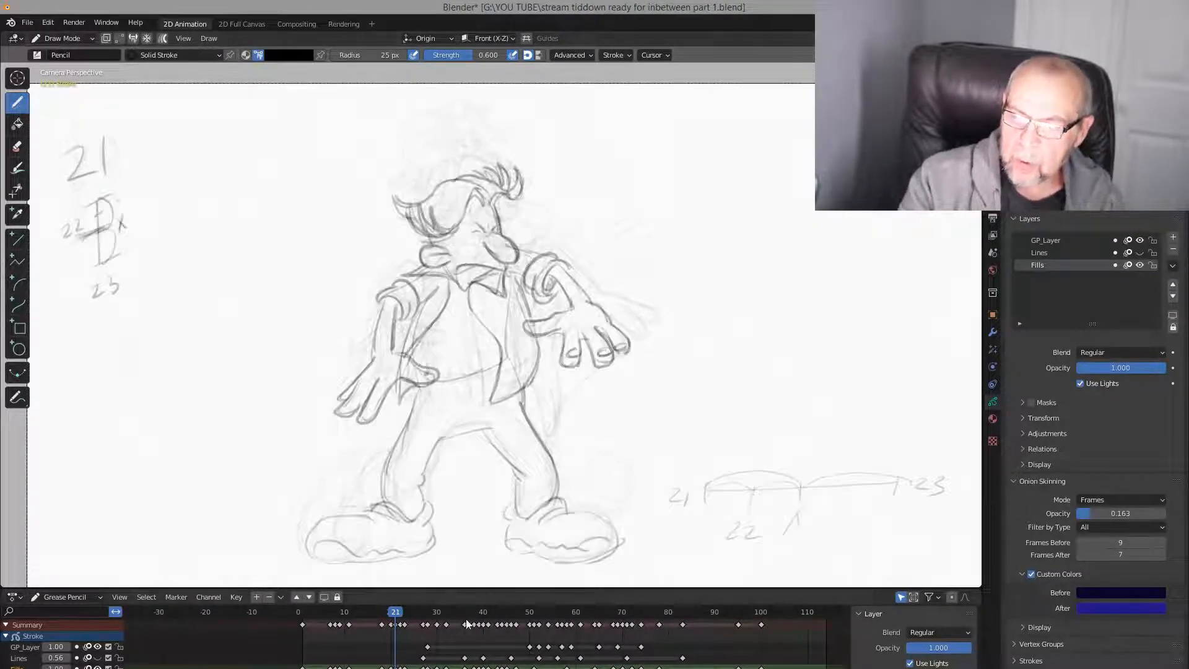
key(Right)
key(Left)
key(Right)
key(Right)
key(Left)
key(Left)
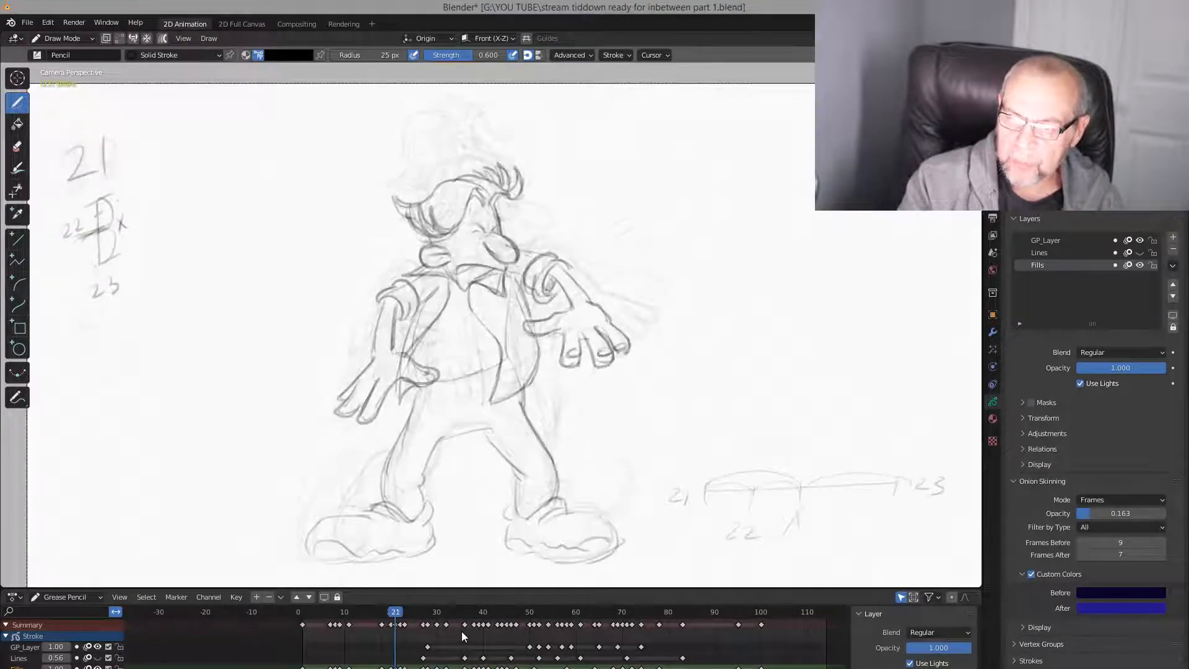
Draw the curved shirt hem across the belly and the adjoining jacket edge on frame 22
key(Right)
key(Left)
key(Right)
key(Left)
key(Right)
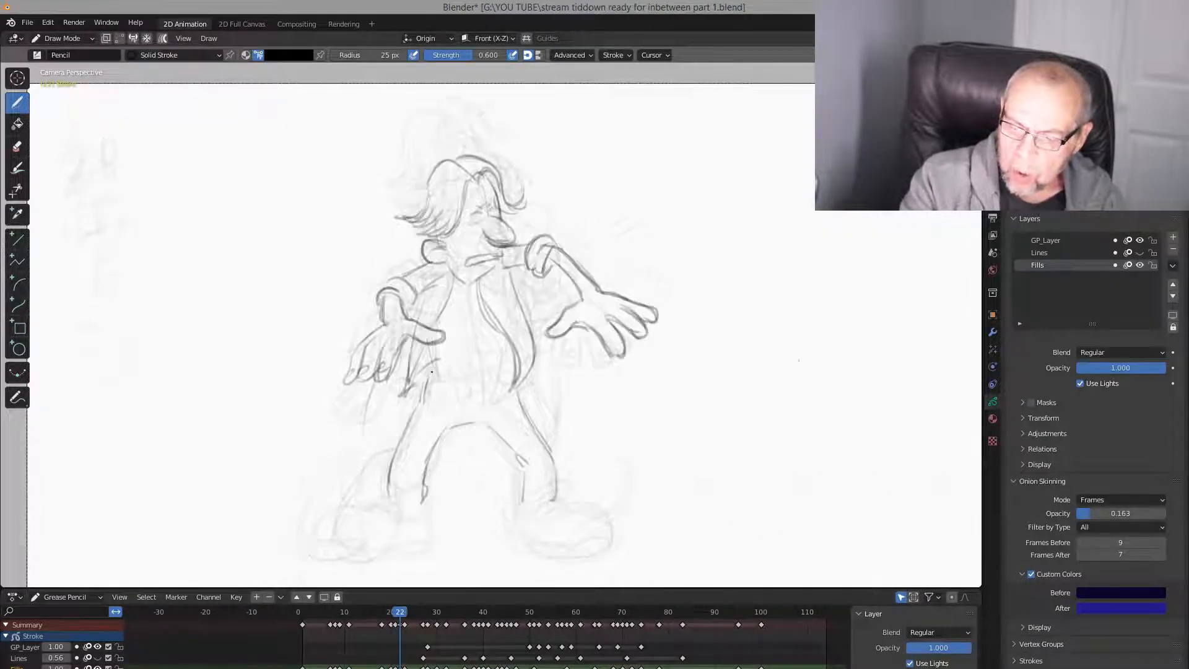
drag(434, 372, 509, 349)
drag(430, 338, 424, 394)
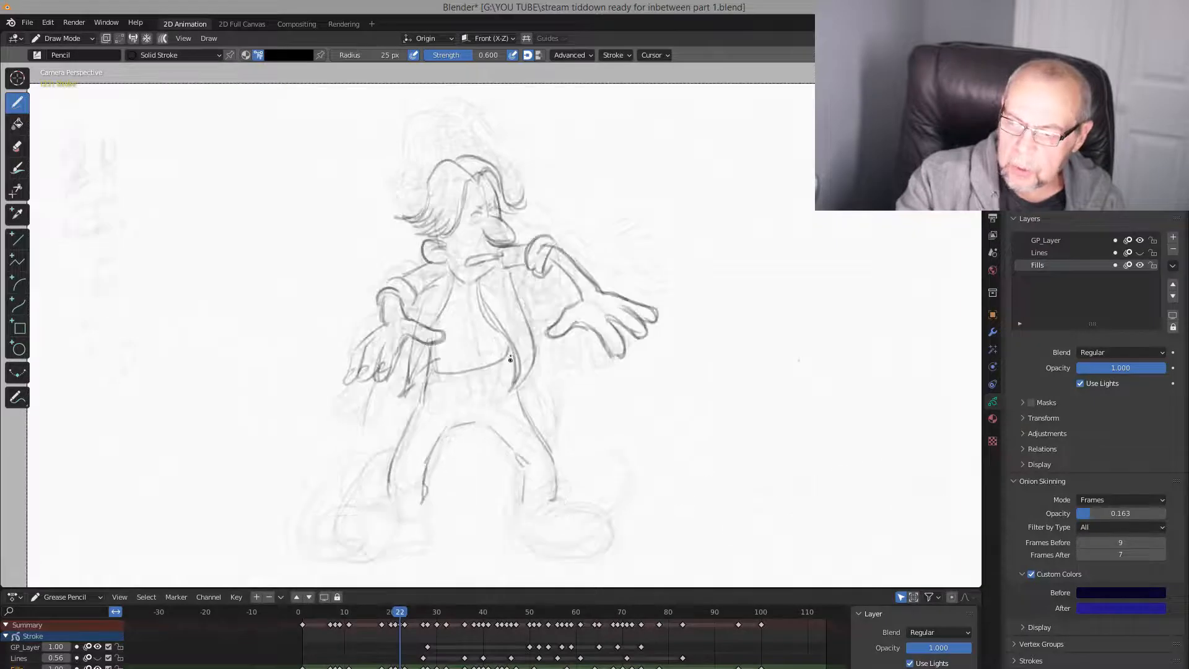
Firm up the outer leg line and draw the shoe with its sole on the outstretched-arm side of frame 22
mouse_move(519, 391)
mouse_down()
mouse_move(552, 489)
mouse_move(518, 509)
mouse_move(615, 532)
mouse_up()
key(Left)
key(Right)
key(Left)
key(Right)
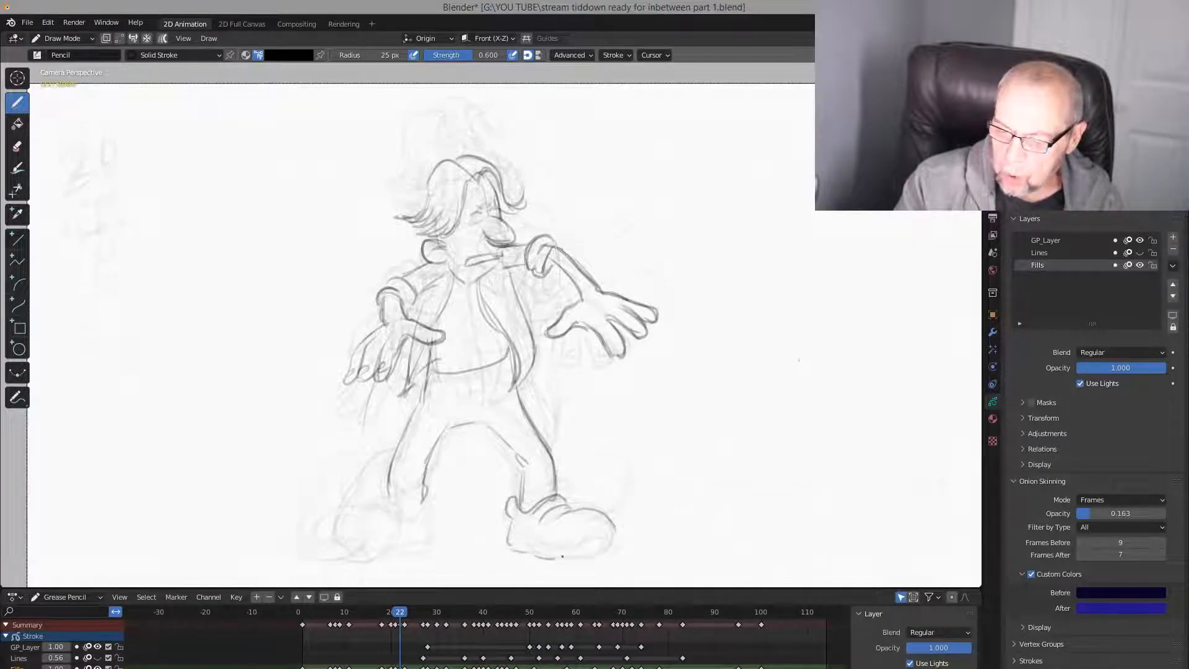
mouse_move(545, 543)
mouse_down()
mouse_move(614, 536)
mouse_move(614, 556)
mouse_move(593, 561)
mouse_up()
key(Left)
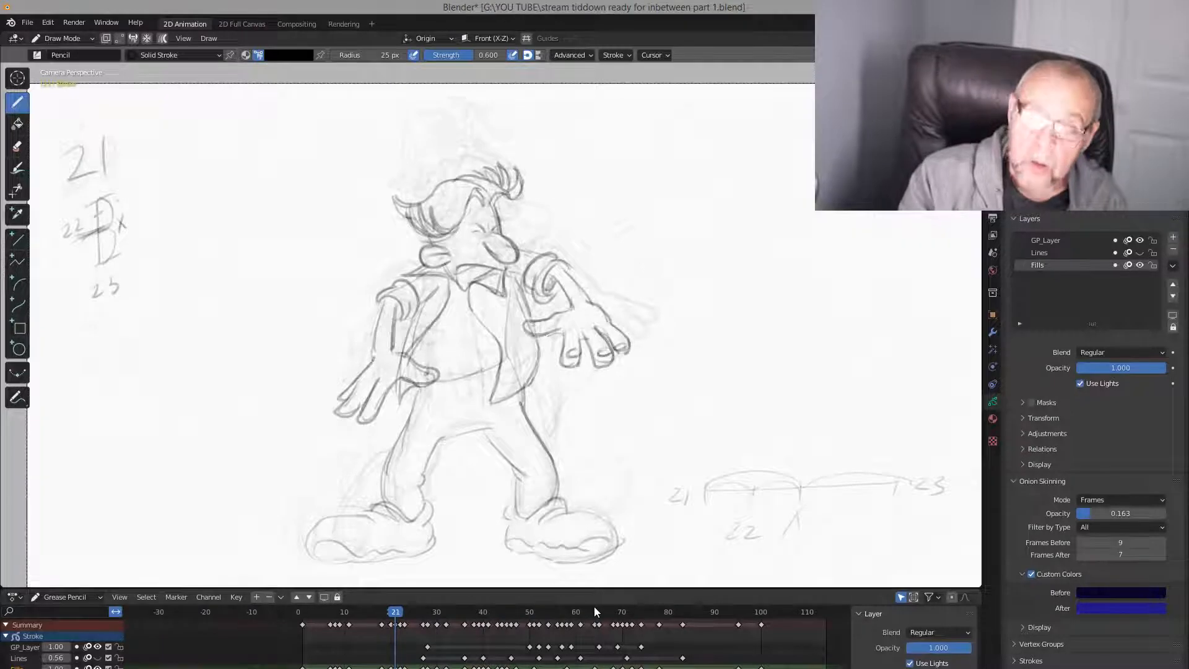
key(Left)
key(Right)
key(Right)
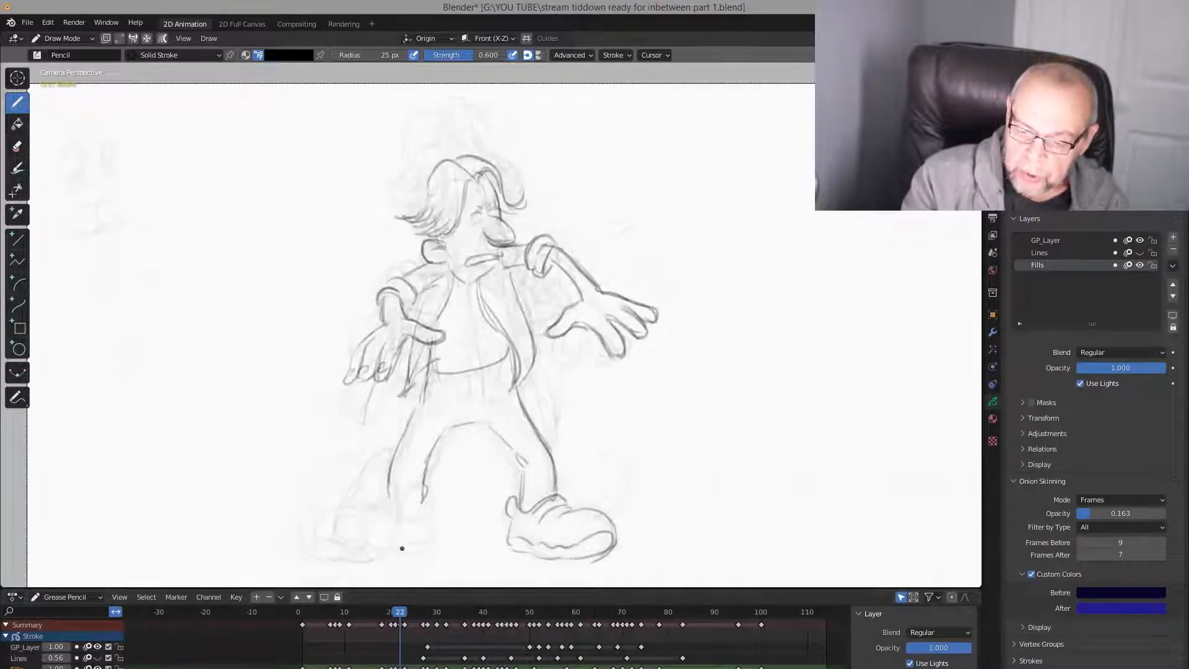
Draw the trouser cuff, heel and upper instep of the shoe opposite the outstretched arm on frame 22, checking against frame 21
key(Left)
key(Right)
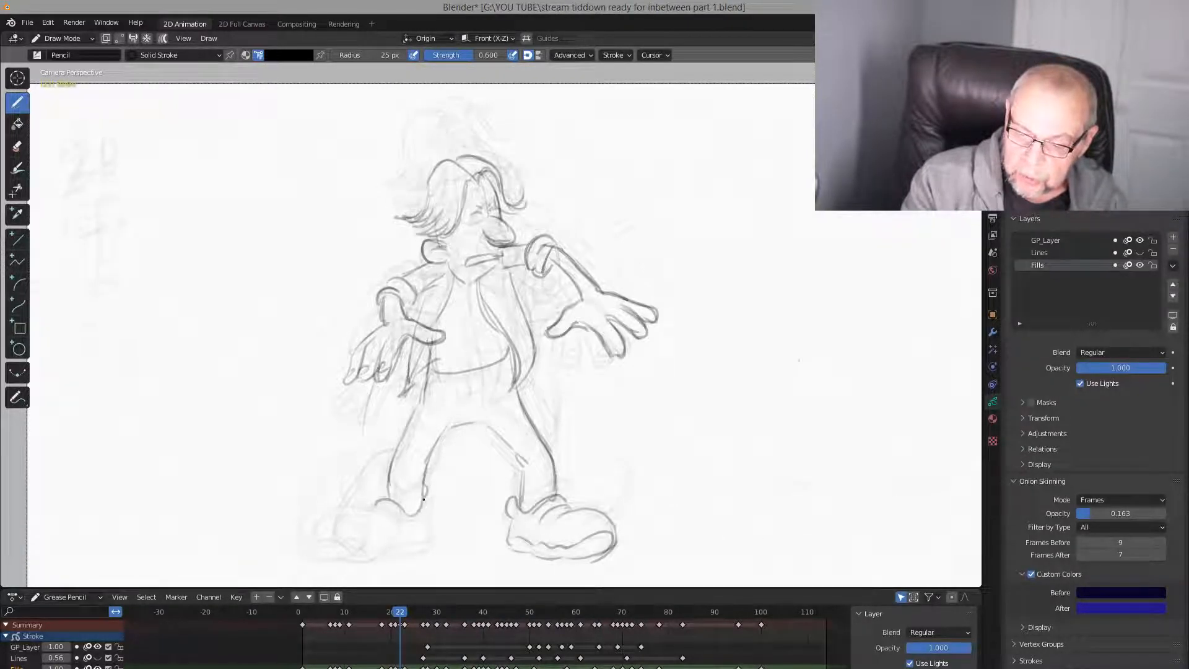
key(Left)
key(Right)
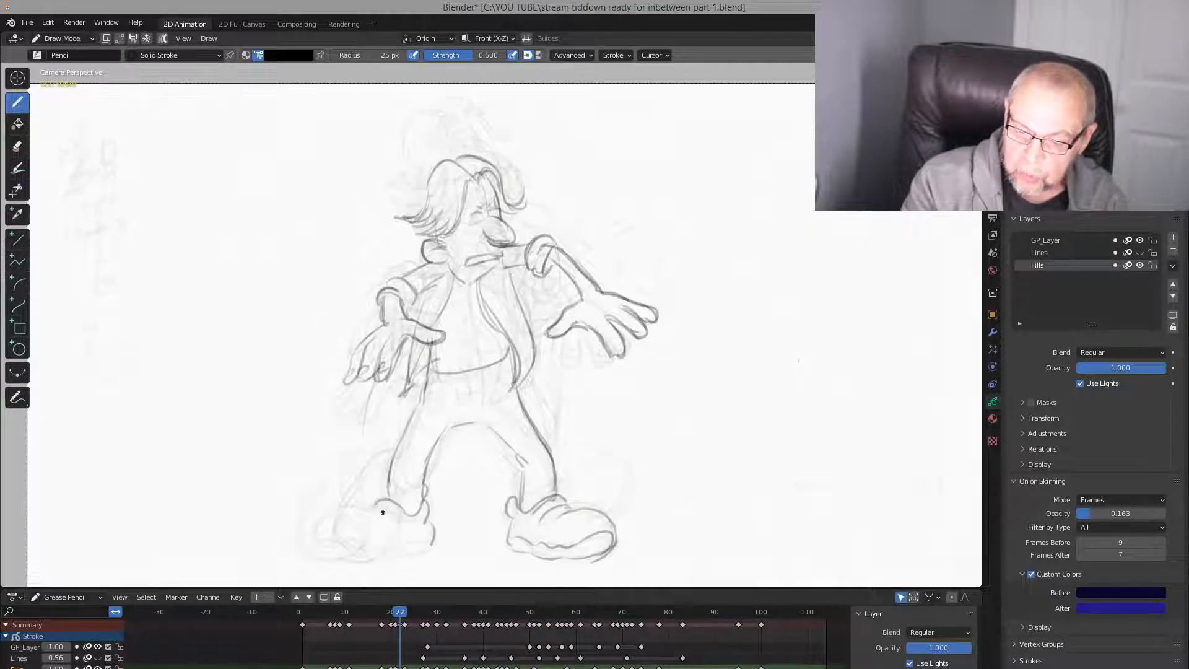
mouse_move(382, 512)
mouse_down()
mouse_move(310, 537)
mouse_move(340, 565)
mouse_move(371, 509)
mouse_up()
key(Left)
key(Right)
key(Left)
key(Right)
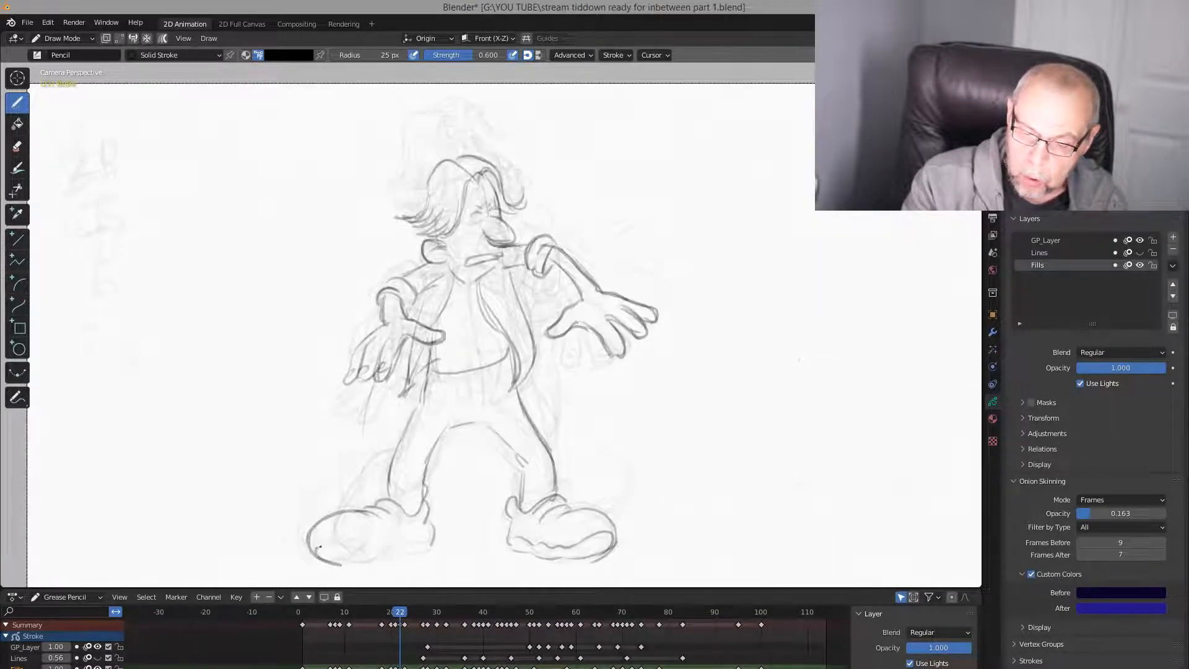
Draw the rounded toe and wavy sole line of that shoe on frame 22, comparing it with the adjacent frames
mouse_move(321, 547)
mouse_down()
mouse_move(372, 559)
mouse_move(401, 547)
mouse_move(314, 538)
mouse_up()
key(Left)
key(Right)
key(Right)
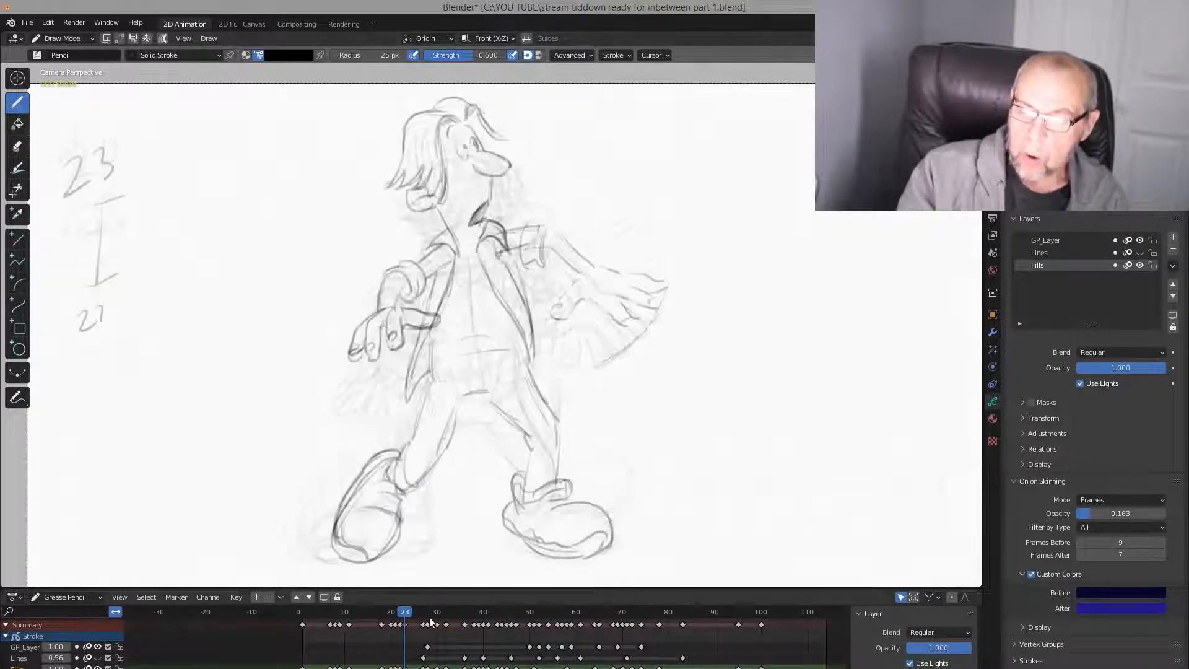
Lighten the sole line near the toe of the same shoe on frame 22 with the Eraser Soft brush
key(Left)
click(17, 146)
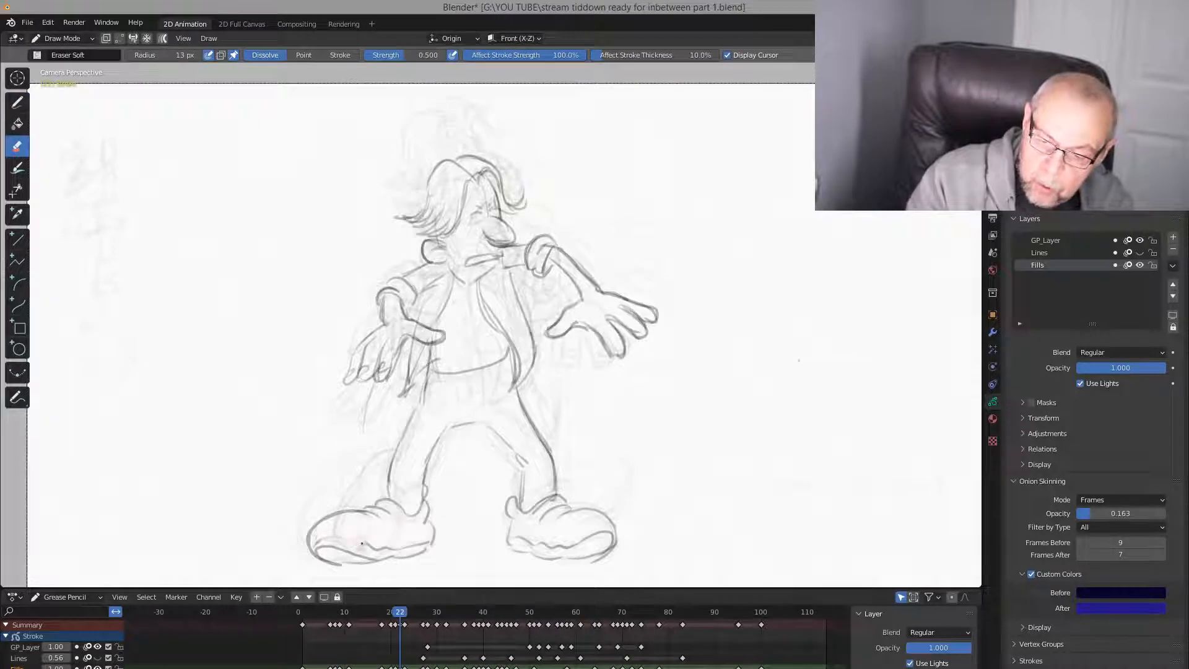
drag(377, 547, 370, 546)
key(Left)
key(Right)
key(Right)
key(Left)
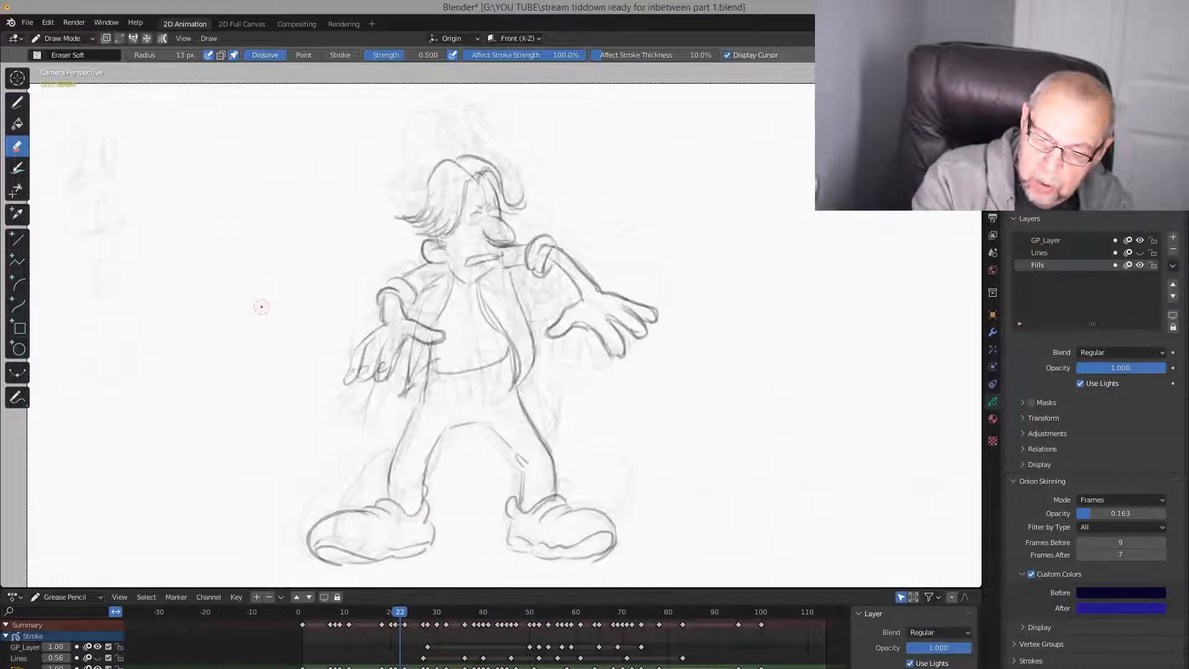
Redraw the sole line of that shoe on frame 22 with the Pencil, matching it to frame 21
click(19, 106)
key(Left)
key(Right)
key(Right)
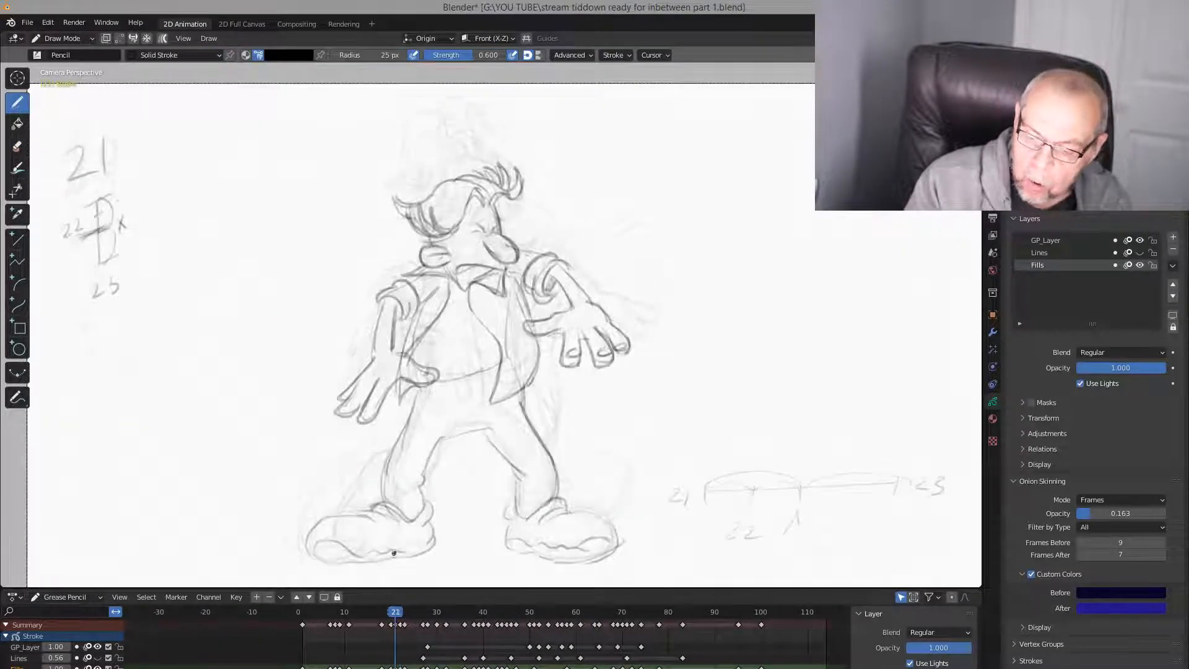
key(Left)
drag(361, 553, 379, 548)
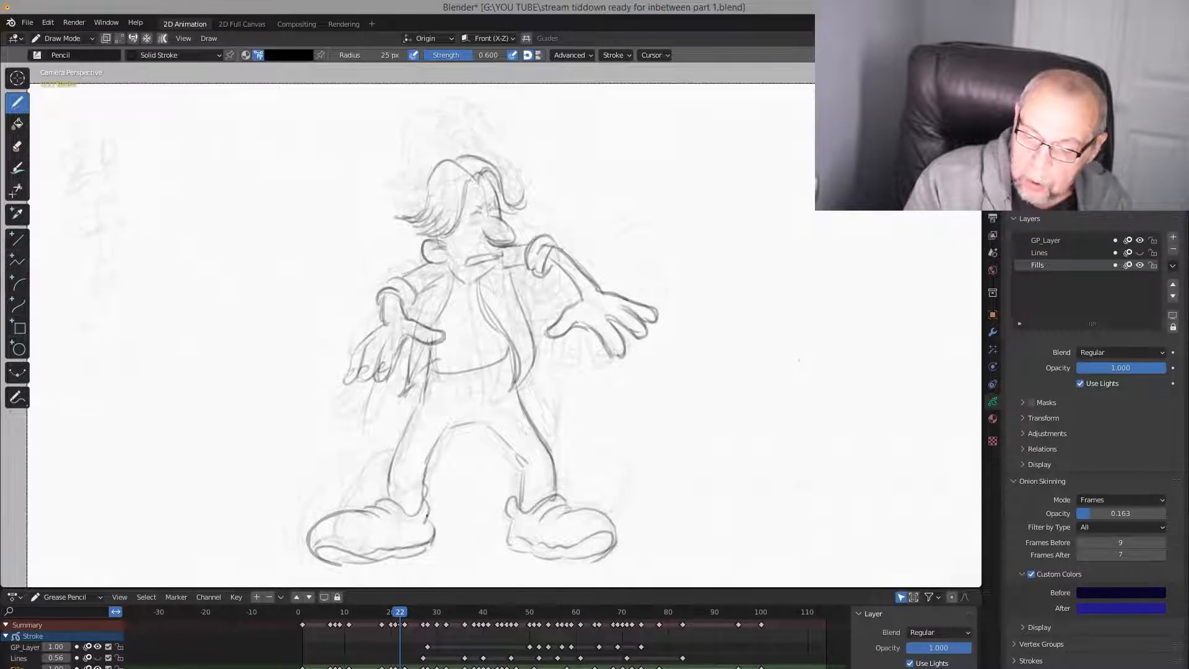
Flip between the key drawings up to frame 27 to examine the movement around frame 23
key(Left)
key(Up)
key(Up)
key(Up)
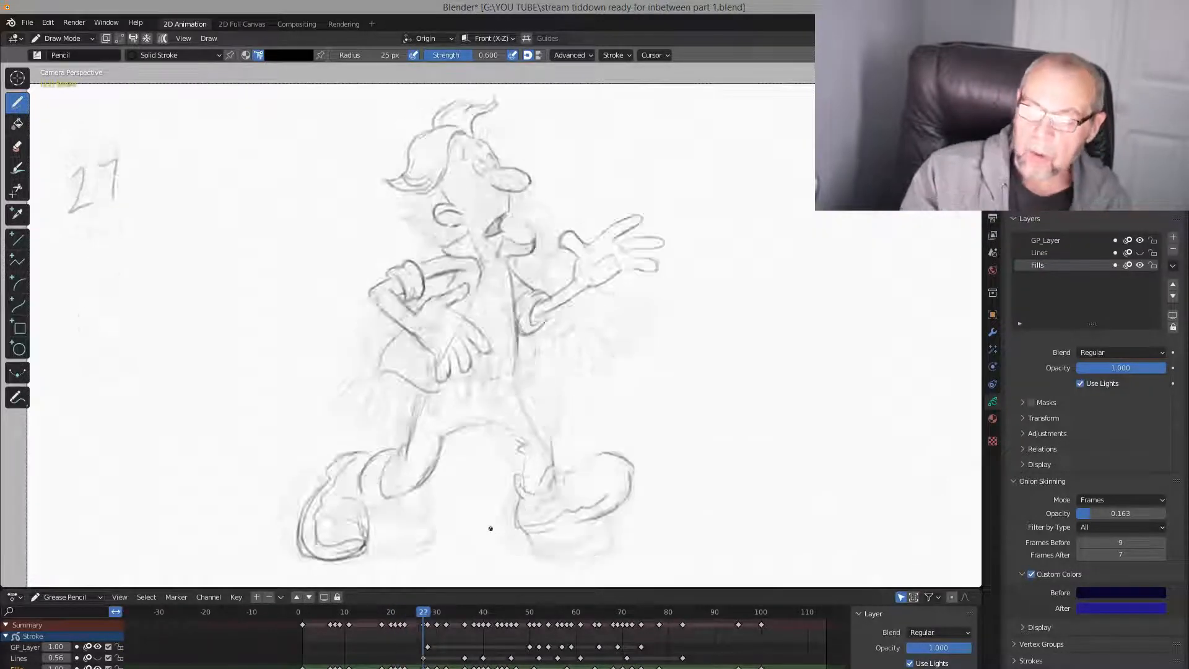
key(Down)
key(Down)
key(Up)
key(Down)
key(Up)
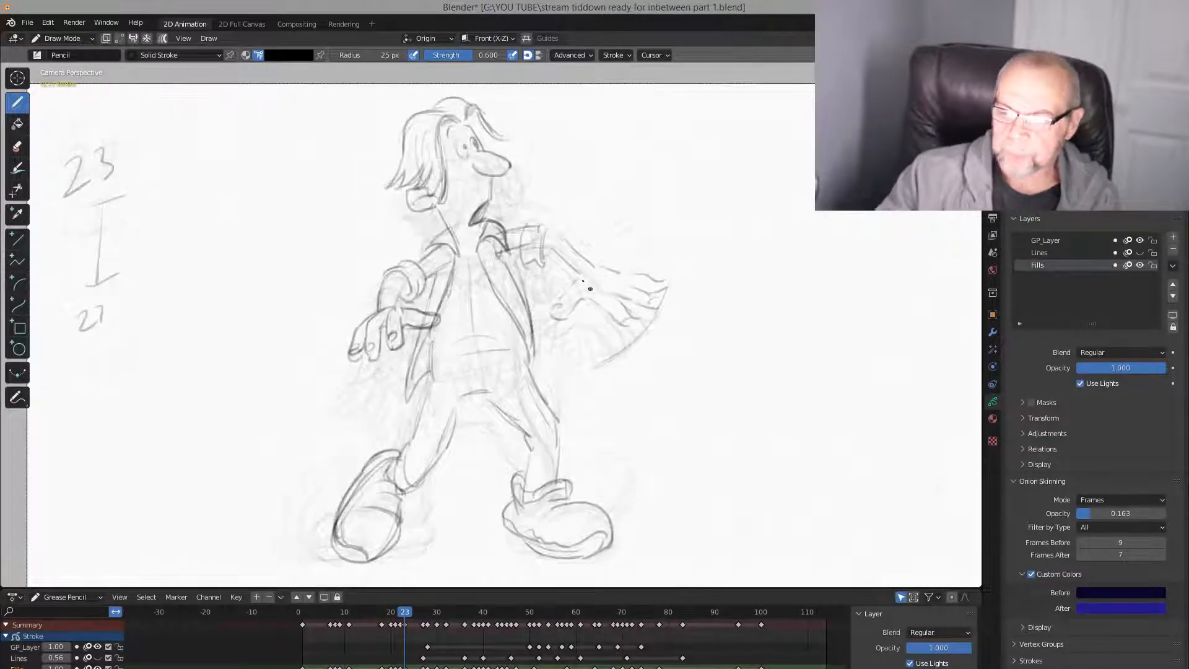
Firm up the thumb and rolled sleeve cuff of the outstretched arm on frame 23
drag(565, 313, 587, 297)
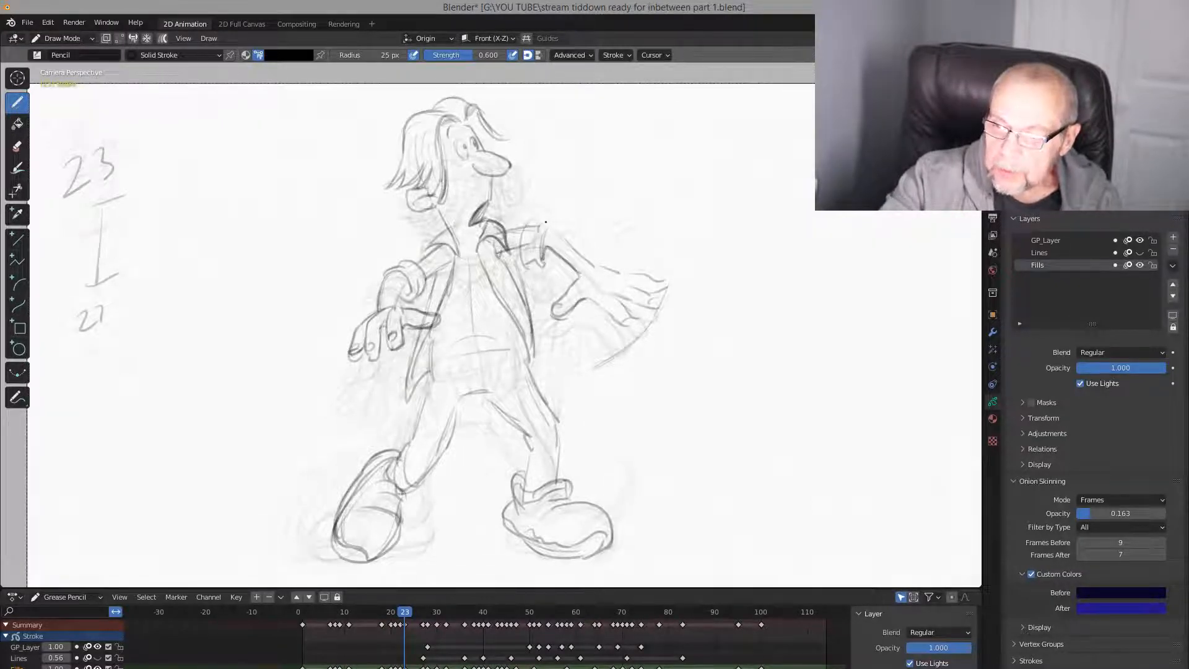
mouse_move(546, 222)
mouse_down()
mouse_move(527, 233)
mouse_move(535, 249)
mouse_up()
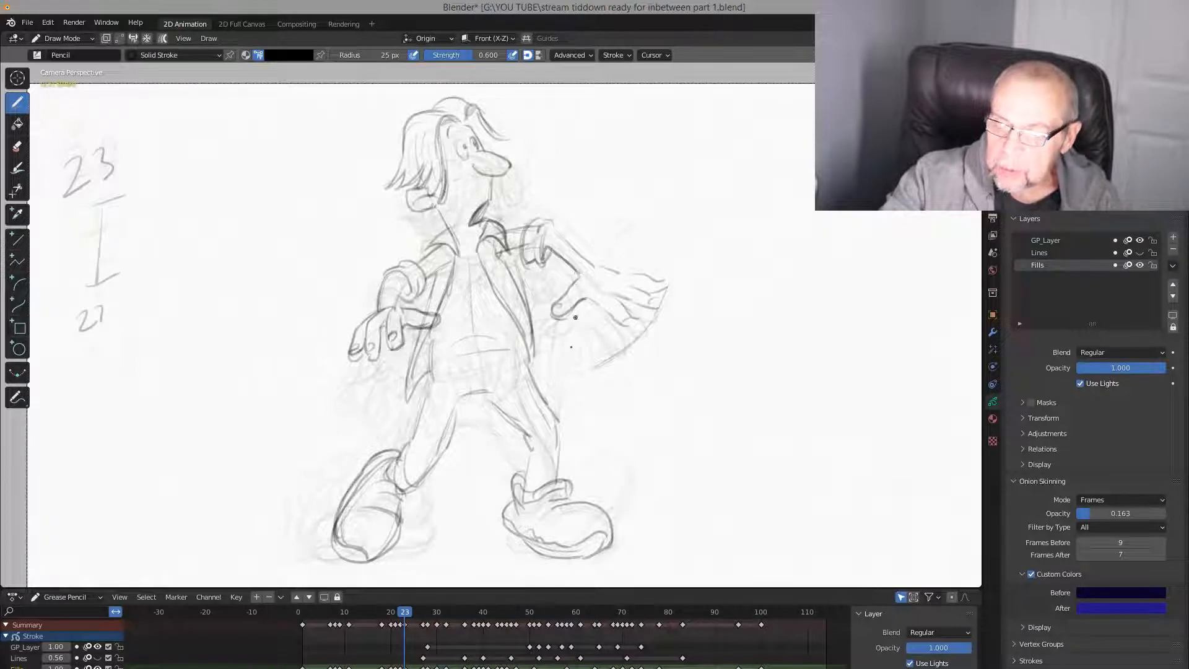
key(Down)
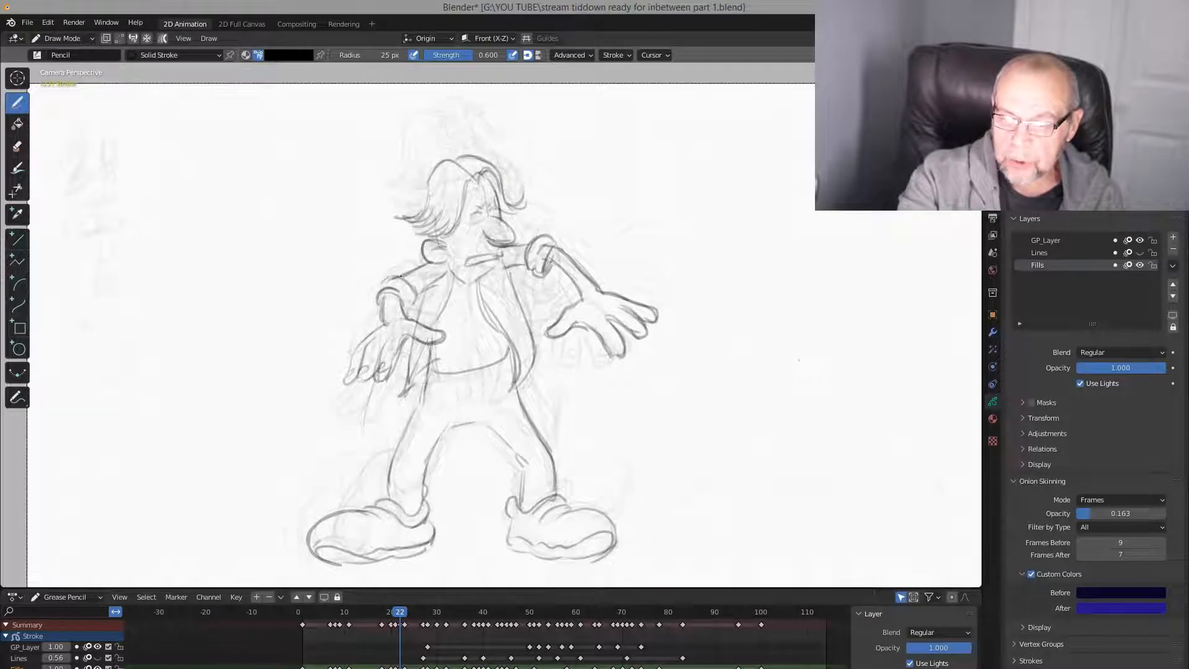
Strengthen the sleeve cuff opposite the outstretched arm on frame 22 and compare it with frame 23
mouse_move(384, 284)
mouse_down()
mouse_move(377, 306)
mouse_move(408, 302)
mouse_up()
key(Right)
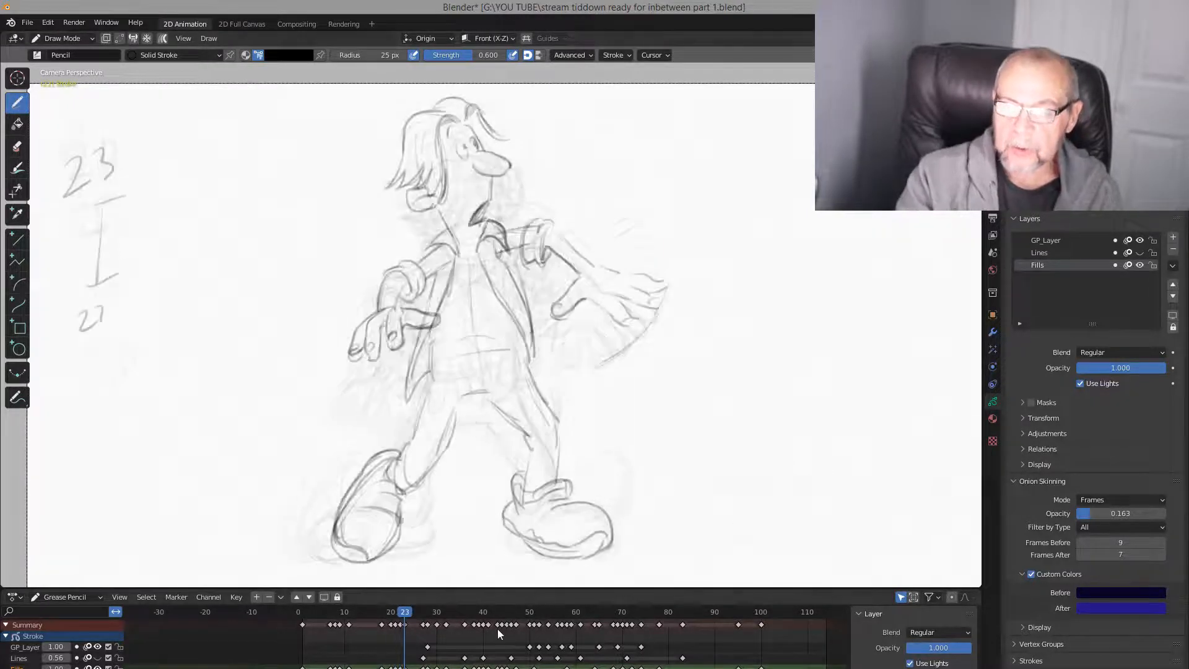
key(Left)
key(Right)
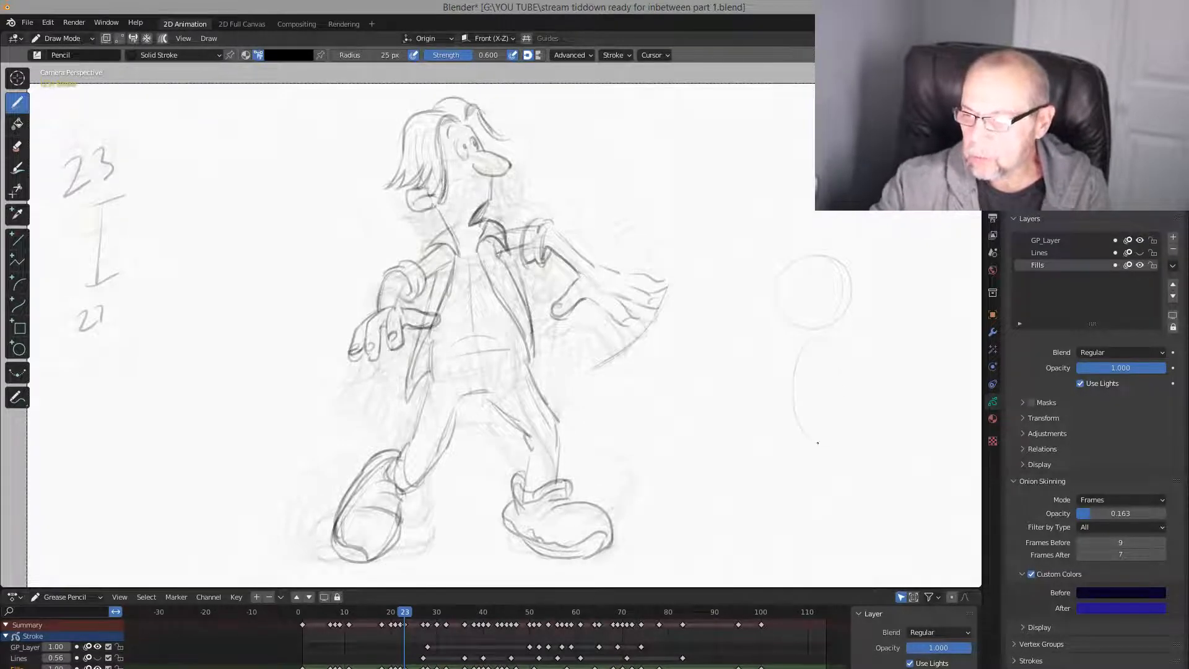
Sketch a ball diagram beside the frame 23 figure: a circle above a stretched oval on a ground line, with a centre line and a round ball inside the oval
mouse_move(817, 443)
mouse_down()
mouse_move(847, 351)
mouse_move(833, 444)
mouse_move(759, 455)
mouse_up()
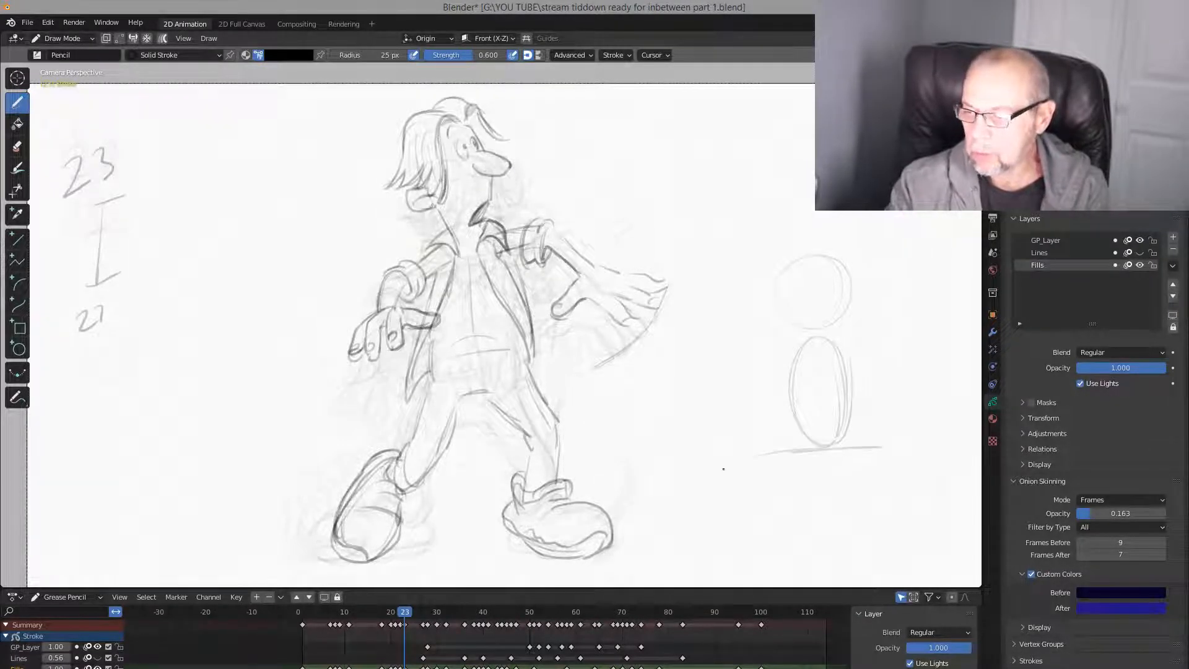
drag(815, 272, 826, 454)
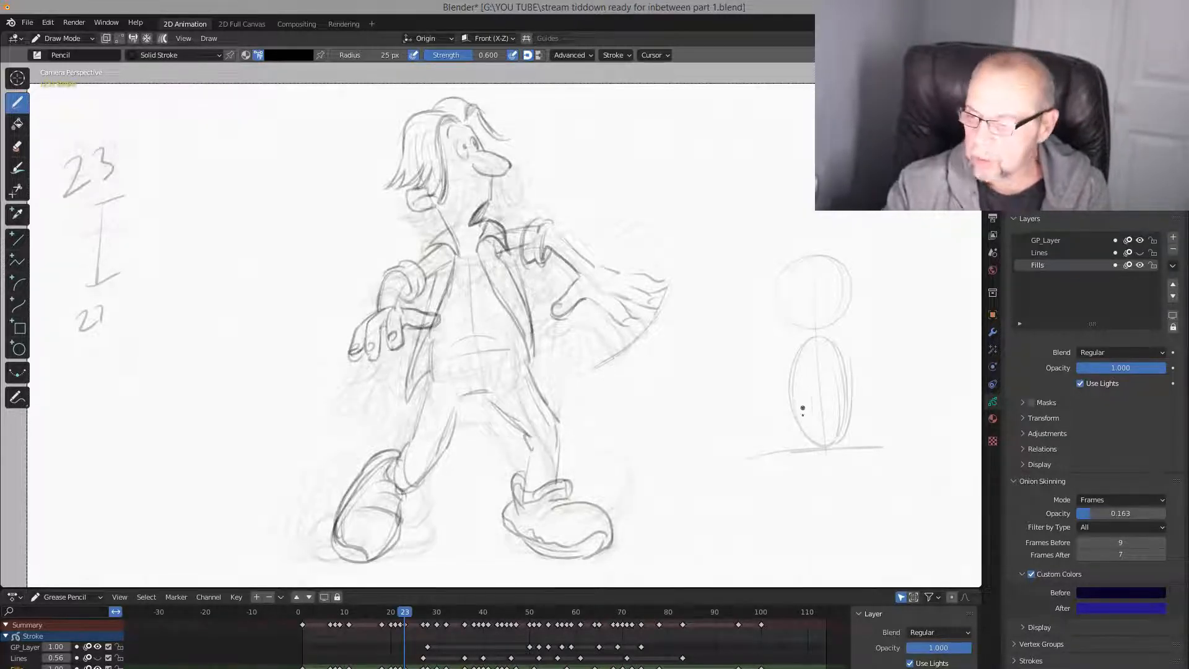
mouse_move(840, 416)
mouse_down()
mouse_move(806, 379)
mouse_move(836, 436)
mouse_move(799, 384)
mouse_move(787, 401)
mouse_up()
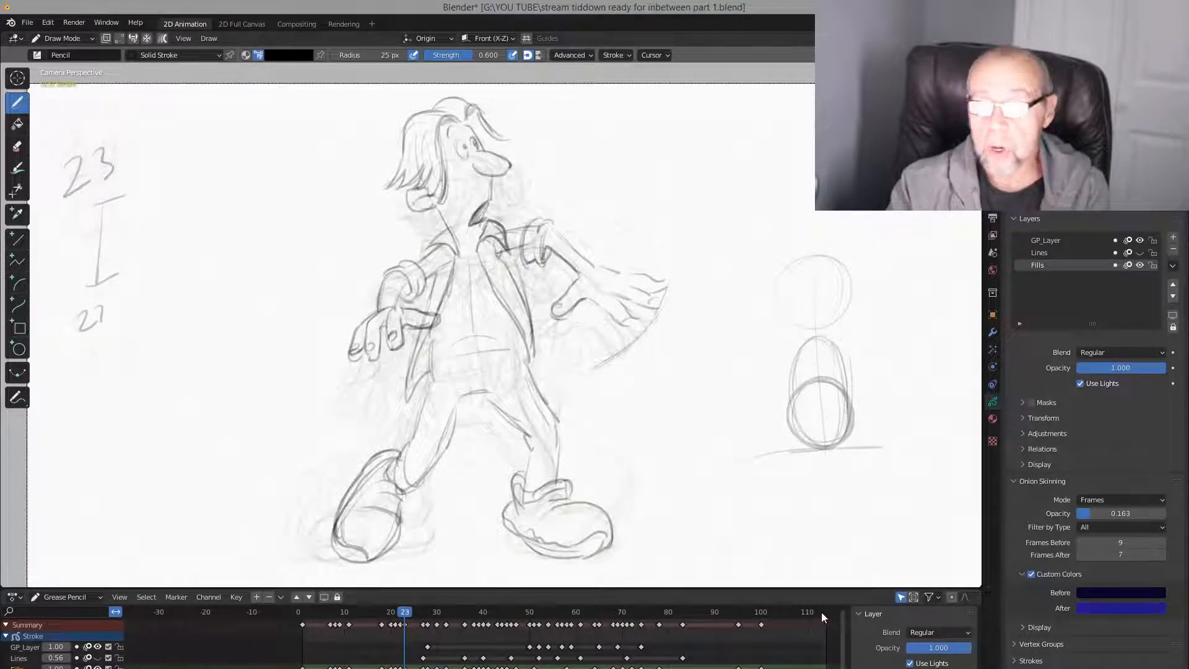
Hatch the part of the stretched oval above the inner ball and darken the oval's outline on frame 23
mouse_move(793, 392)
mouse_down()
mouse_move(798, 356)
mouse_move(810, 378)
mouse_up()
mouse_move(816, 358)
mouse_down()
mouse_move(818, 376)
mouse_move(838, 385)
mouse_up()
drag(845, 373, 849, 398)
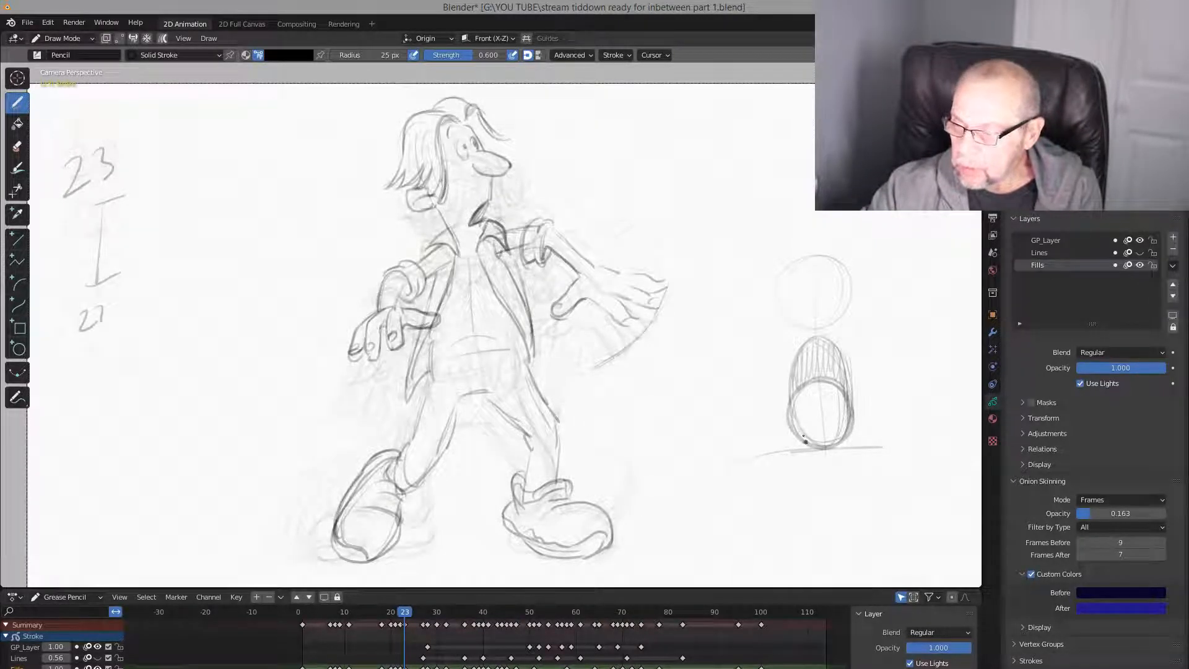
drag(820, 451, 796, 425)
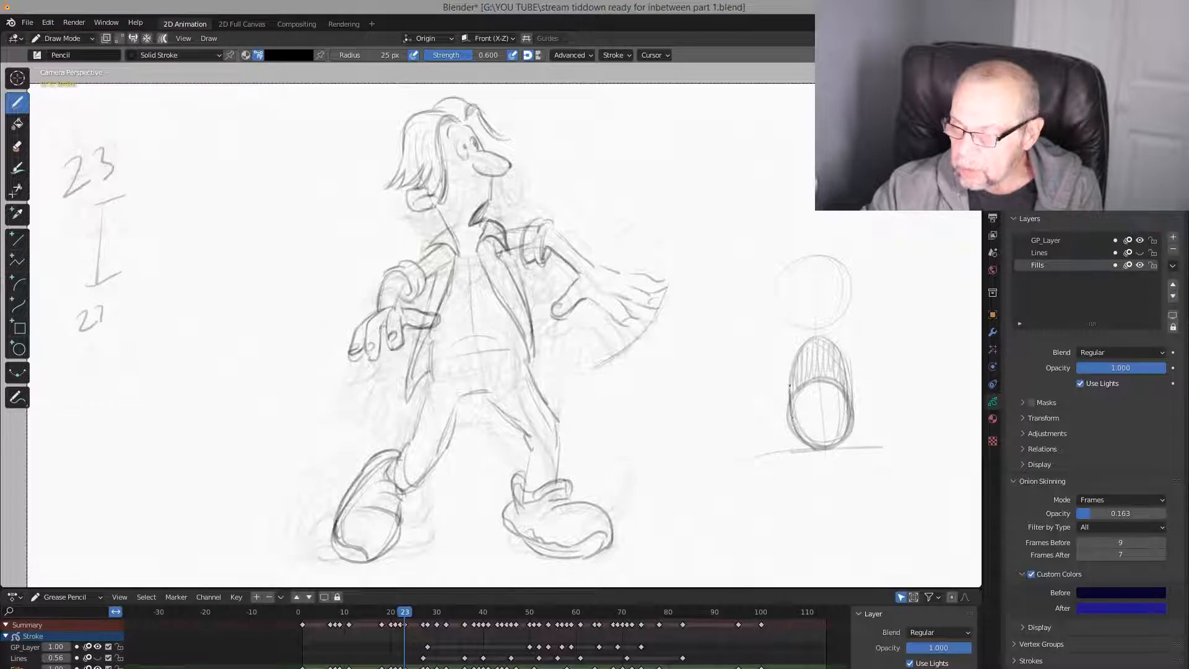
mouse_move(848, 371)
mouse_down()
mouse_move(855, 423)
mouse_move(836, 448)
mouse_move(803, 436)
mouse_up()
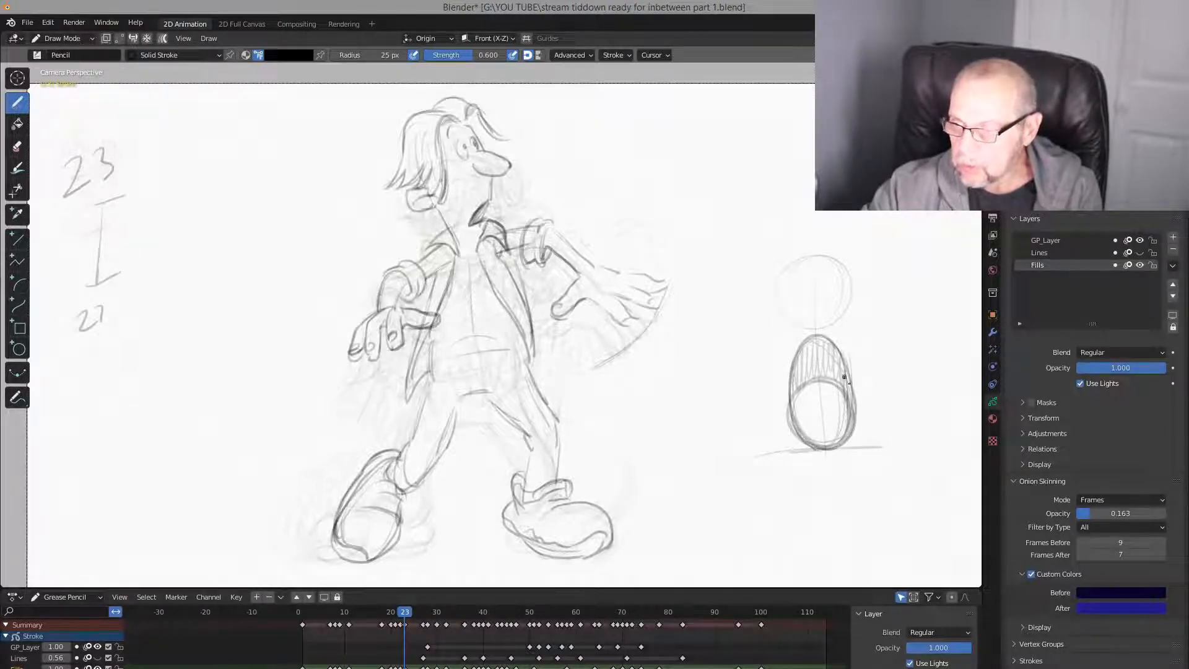
mouse_move(846, 383)
mouse_down()
mouse_move(795, 393)
mouse_move(852, 447)
mouse_move(857, 400)
mouse_up()
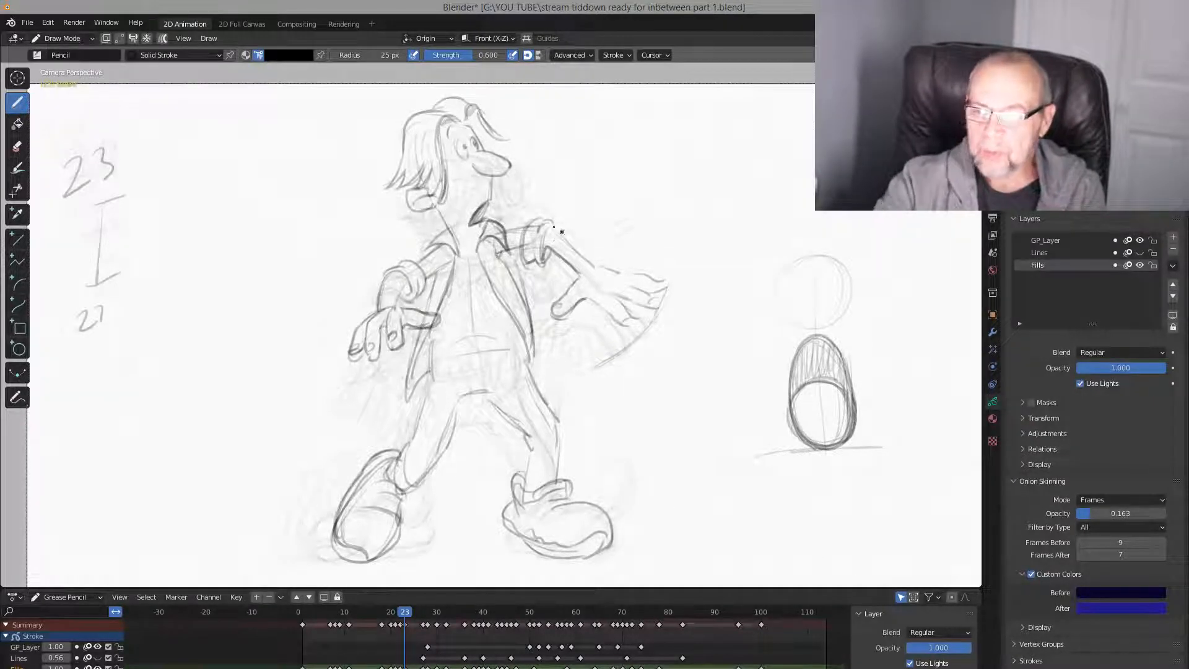
Firm up the forearm, palm and fingers of the outstretched arm on frame 23, using frame 22 as reference
key(Left)
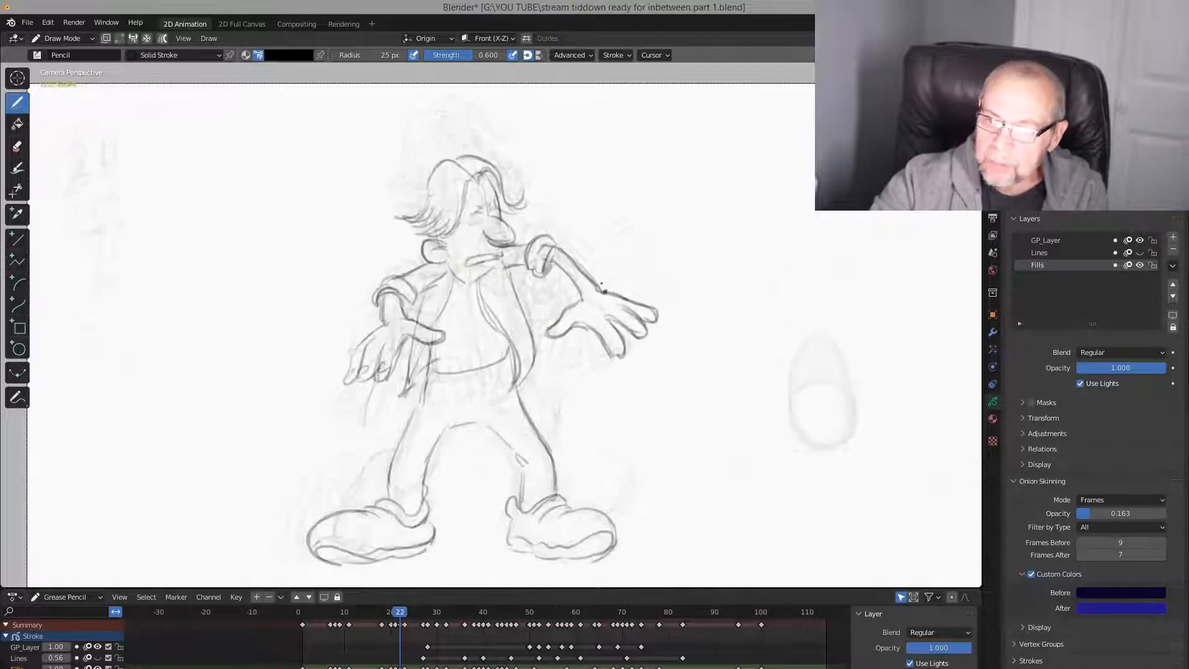
key(Right)
key(Left)
key(Right)
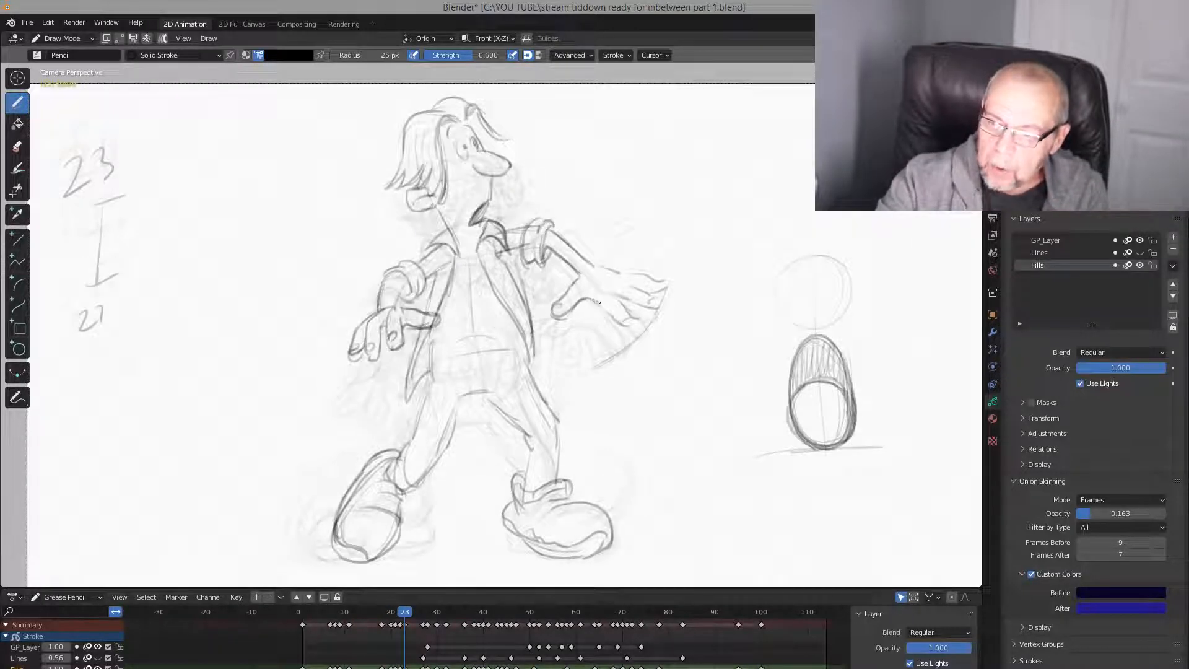
mouse_move(607, 309)
mouse_down()
mouse_move(634, 325)
mouse_move(652, 306)
mouse_move(623, 273)
mouse_up()
key(Left)
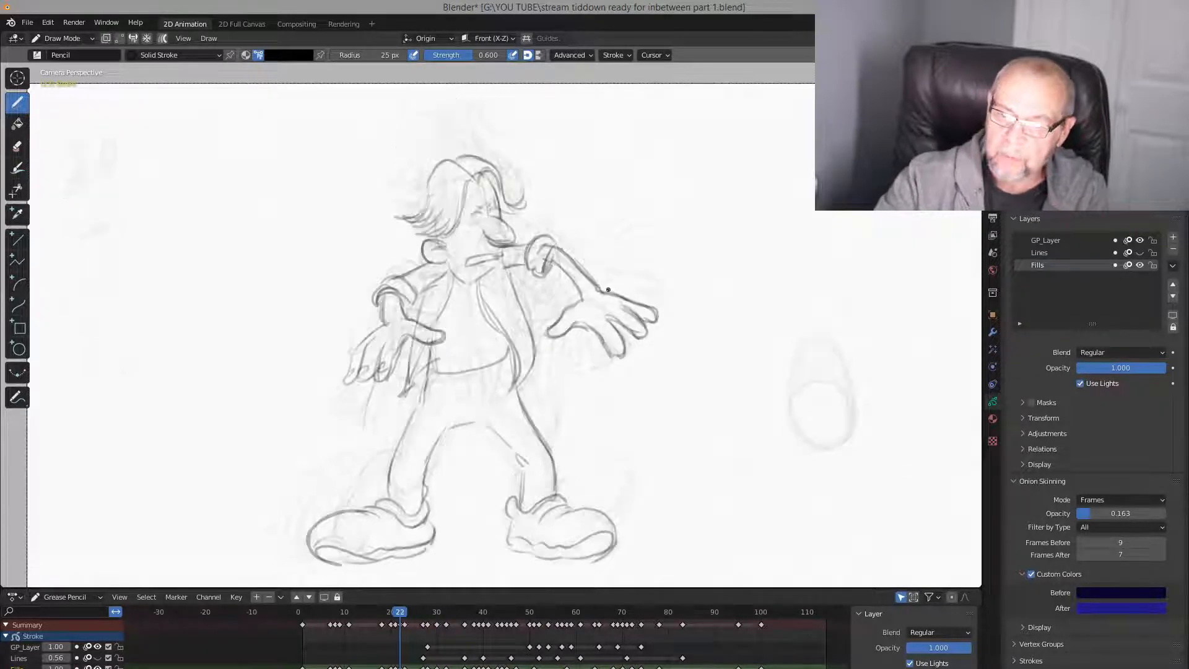
key(Right)
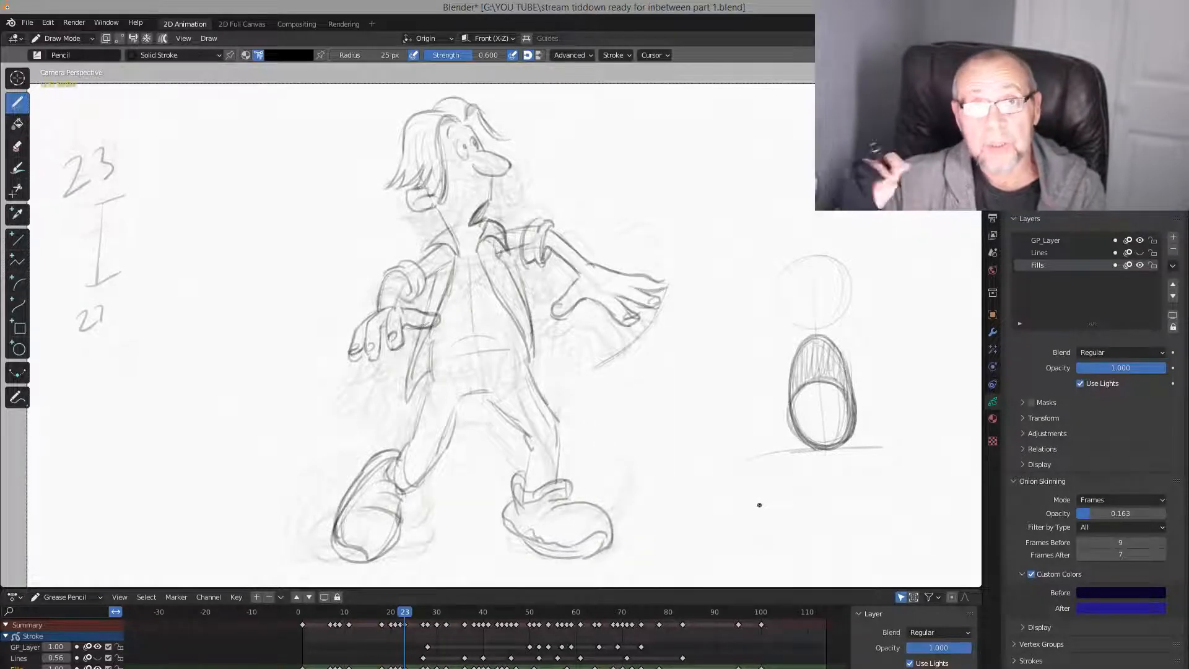
Flip through the drawings before and after frame 23 to examine the flow of the outstretched arm
key(Left)
key(Left)
key(Left)
key(Right)
key(Right)
key(Right)
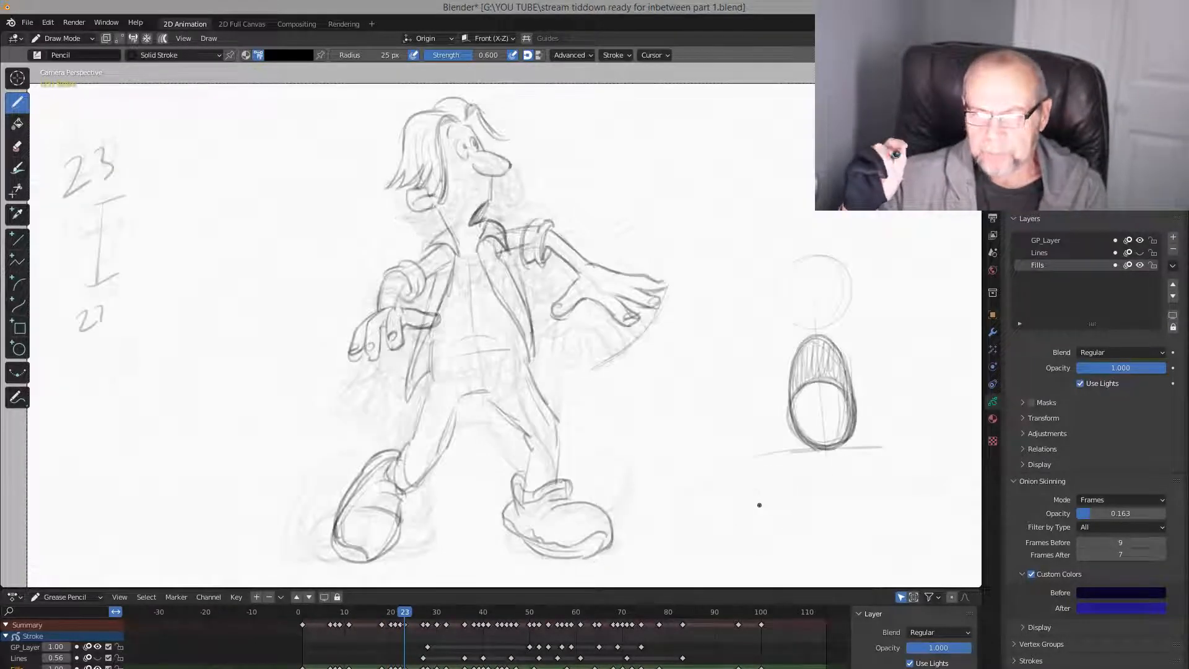
key(Left)
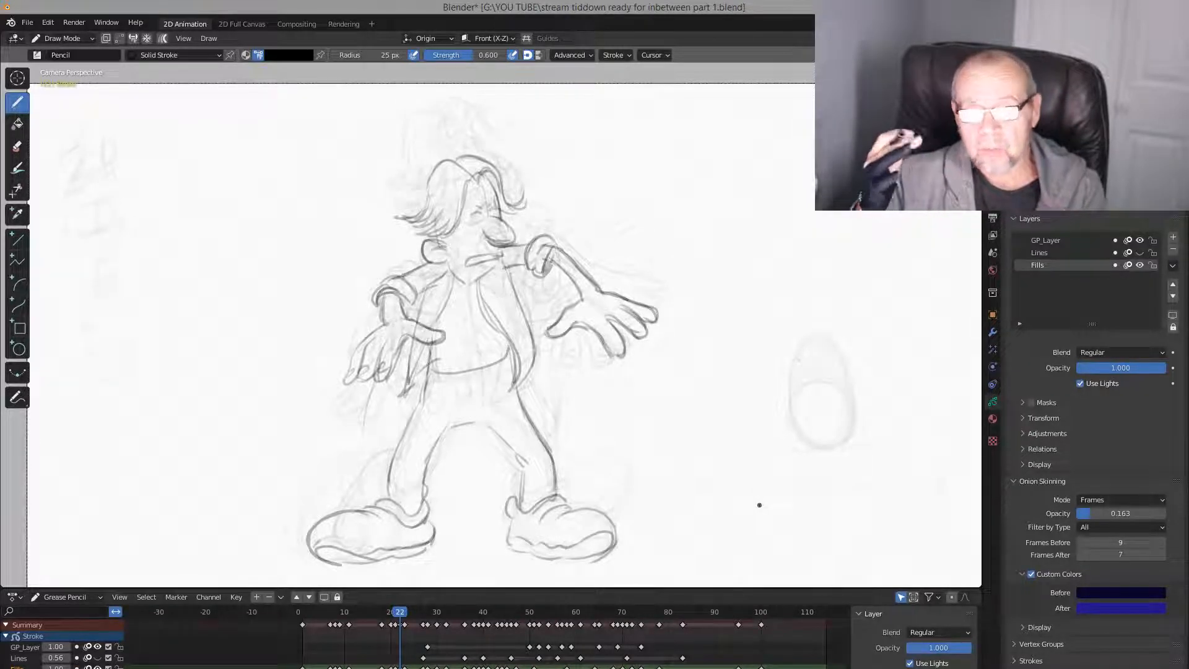
key(Right)
key(Right)
key(Right)
key(Right)
key(Right)
key(Left)
key(Left)
key(Left)
key(Left)
key(Left)
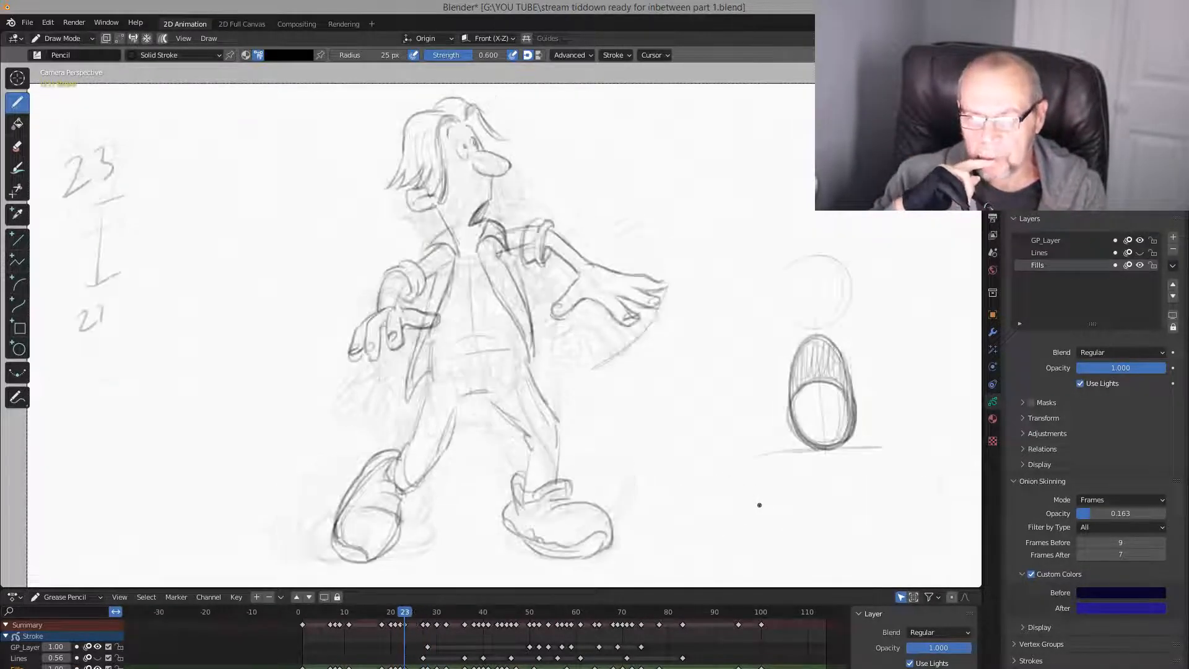
Compare frames 20, 21 and 22 to check how the new inbetween follows the preceding drawings
key(Left)
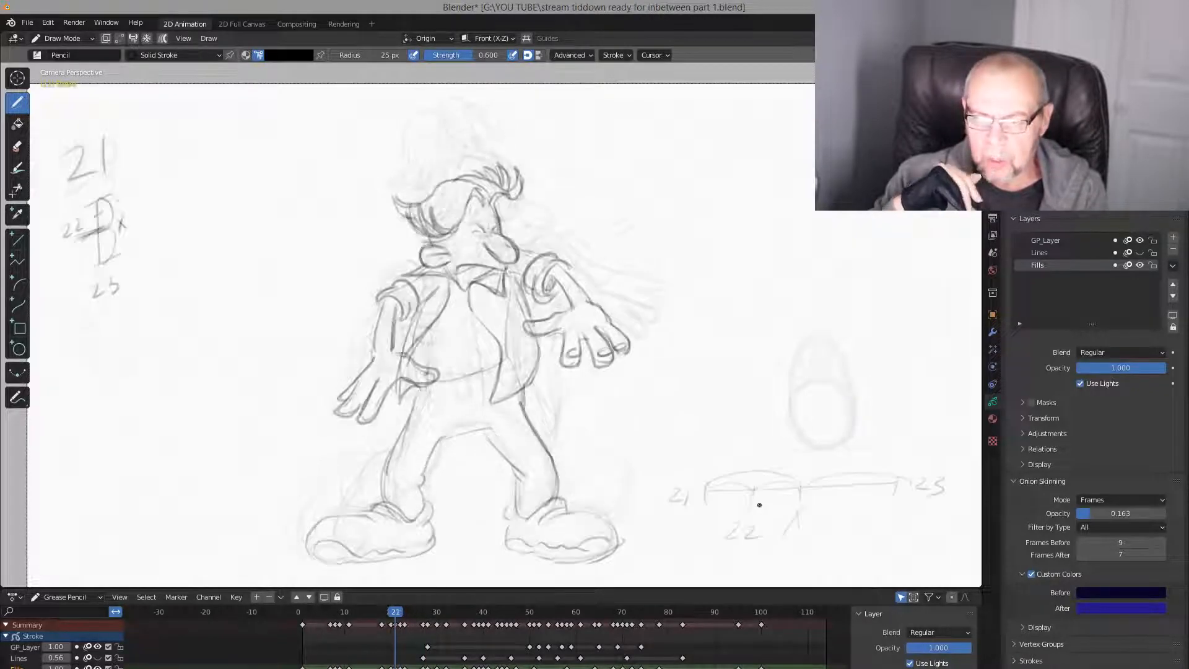
key(Left)
key(Right)
key(Right)
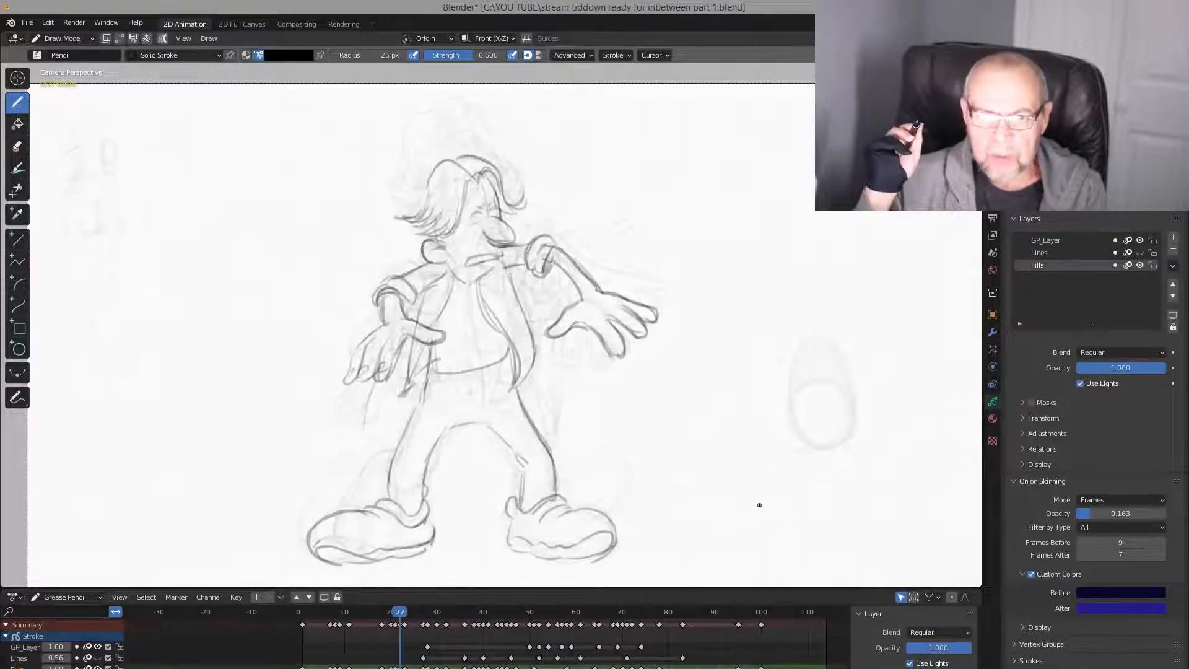
key(Left)
key(Right)
key(Left)
key(Right)
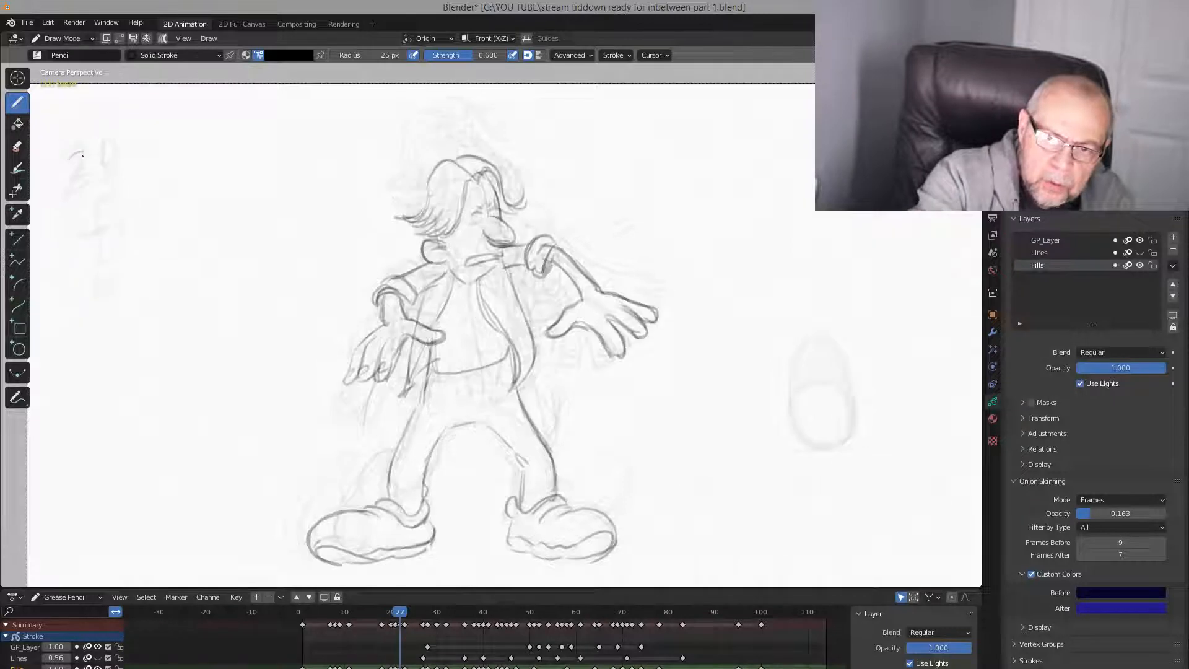
Write the frame number 22 beside the figure on frame 22 and compare the drawing with frame 23
drag(68, 155, 93, 182)
drag(93, 154, 103, 145)
key(Right)
key(Left)
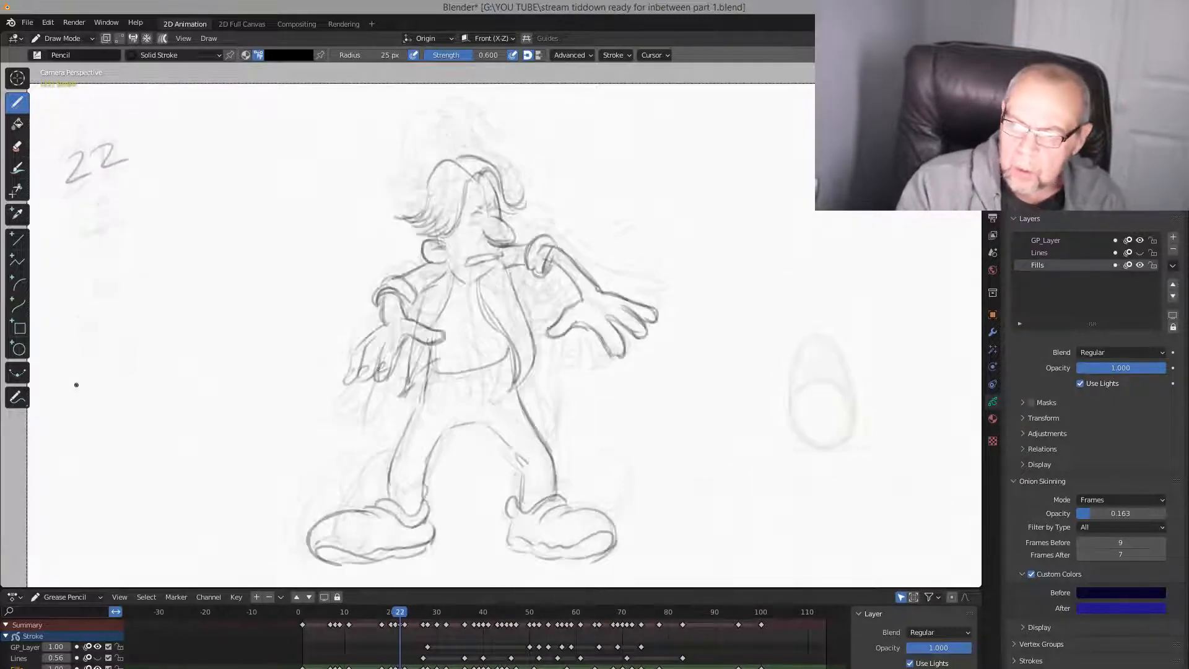
Flip through frames 20 to 23 to review the numbered inbetween, and return the playhead to frame 0
key(Right)
key(Left)
key(Left)
key(Right)
key(Right)
key(Left)
key(Left)
key(Left)
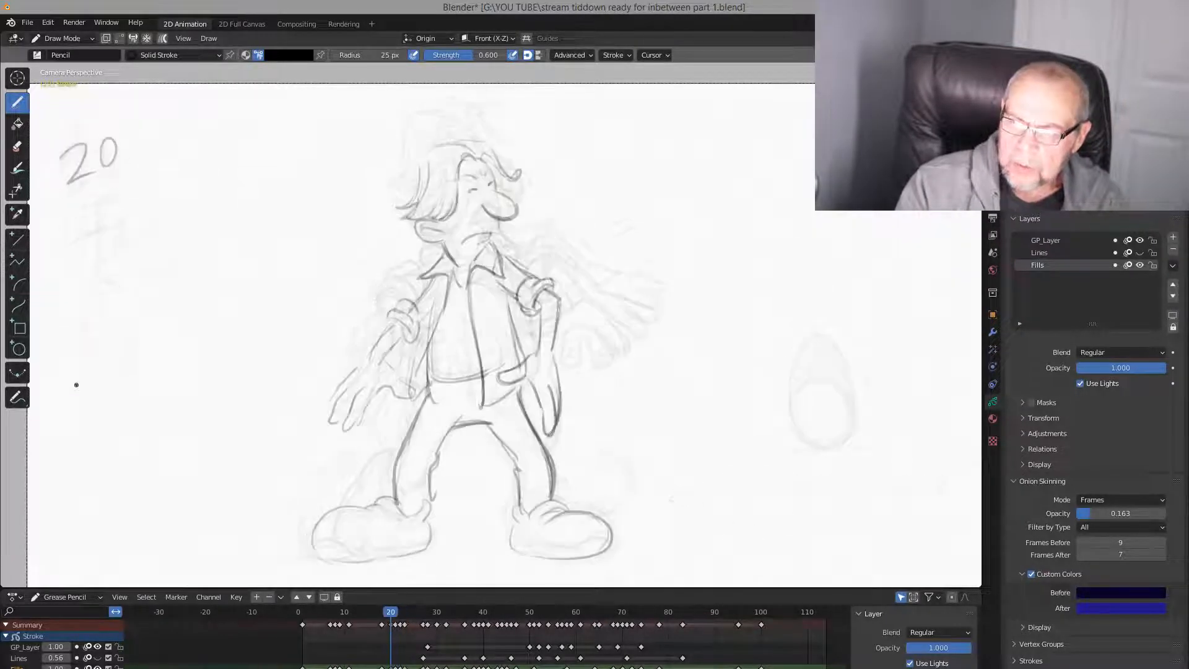
click(293, 621)
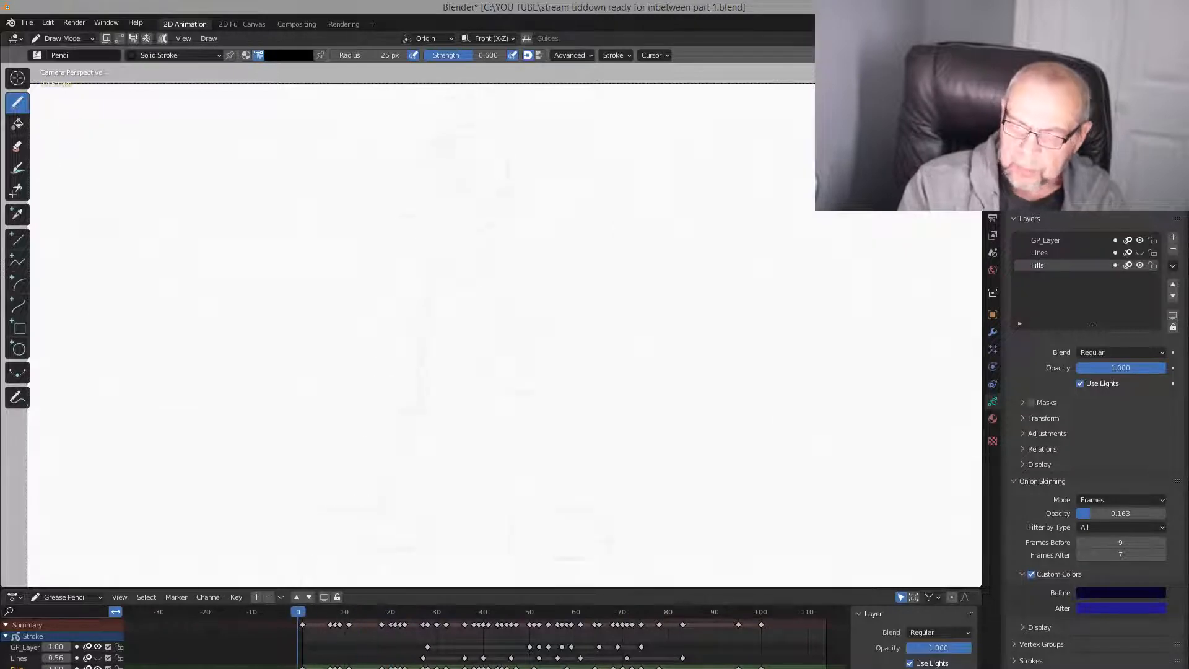
Play the opening of the animation and step through its first drawings up to frame 11
key(space)
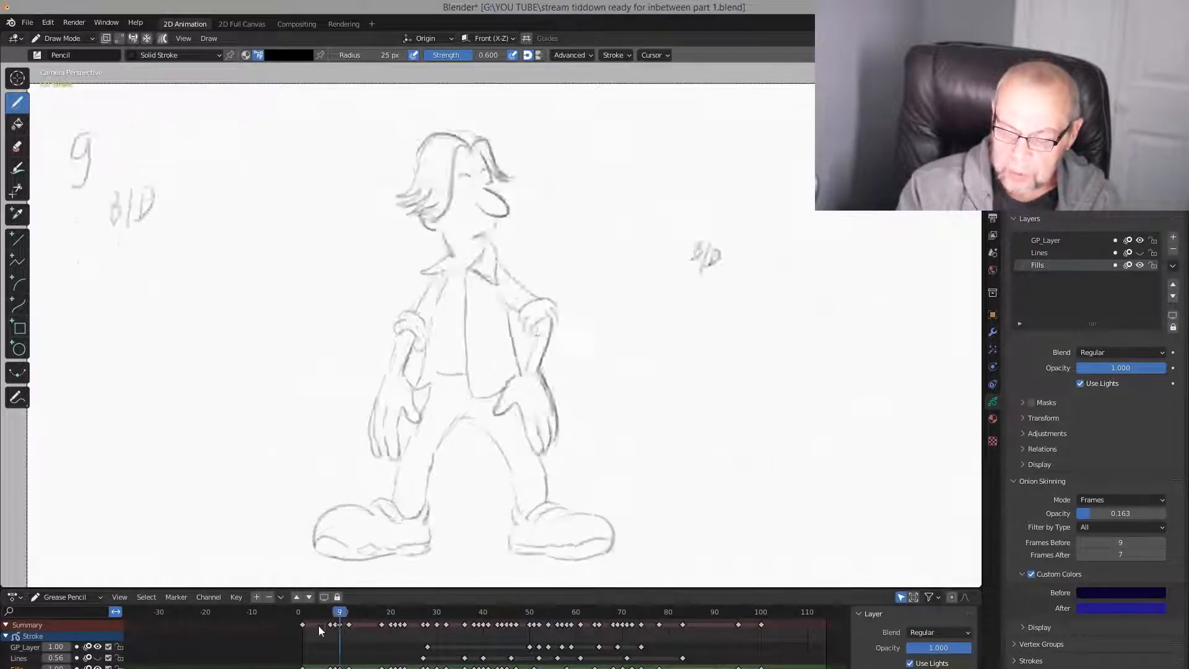
key(Escape)
key(space)
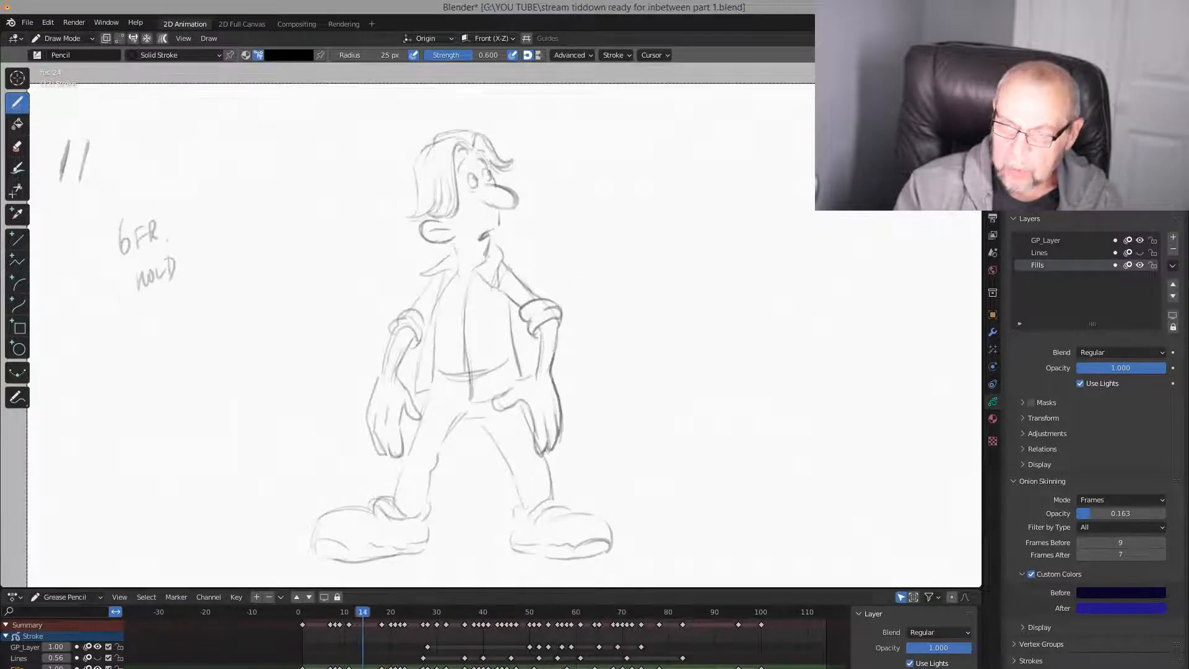
click(320, 625)
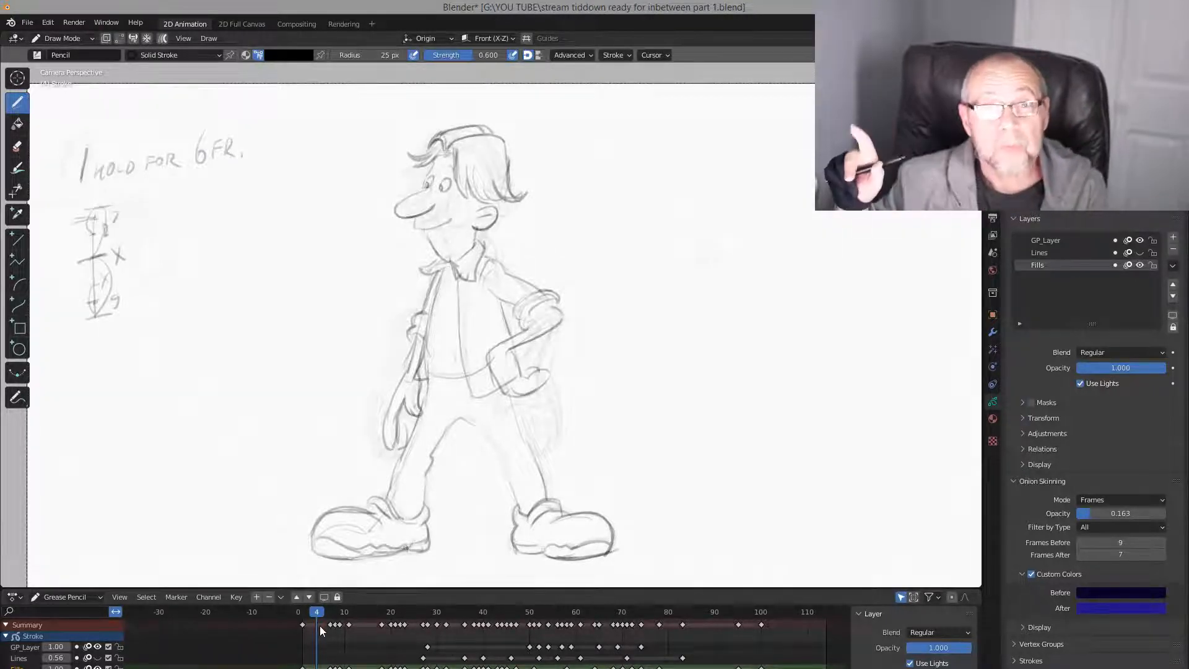
key(Up)
key(Up)
key(Up)
key(Up)
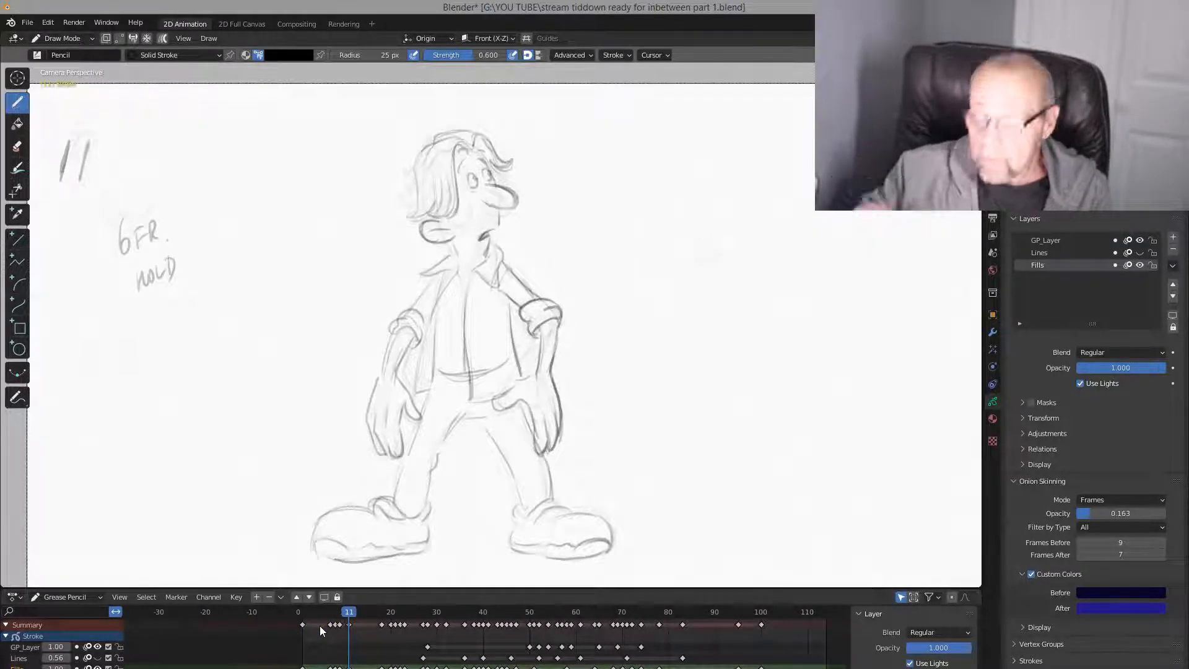
key(Up)
key(Down)
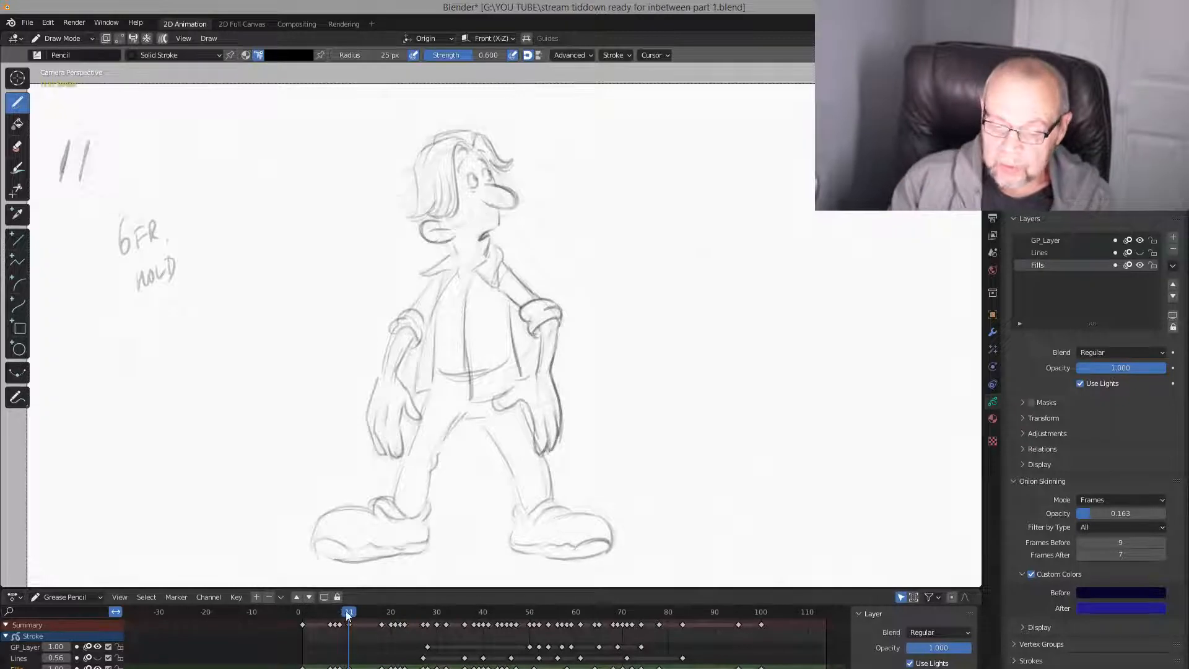
Play the sequence through past the bottle pose to review the overall motion
mouse_move(348, 613)
mouse_down()
mouse_move(303, 615)
mouse_move(461, 620)
mouse_move(344, 632)
mouse_up()
key(space)
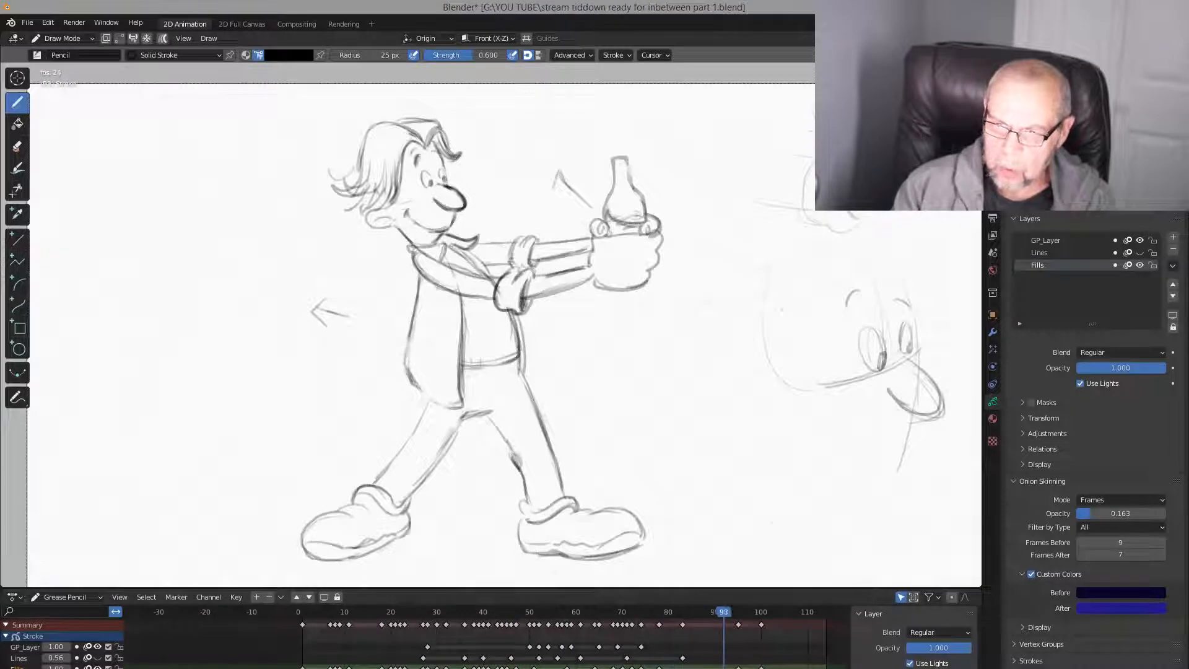
key(space)
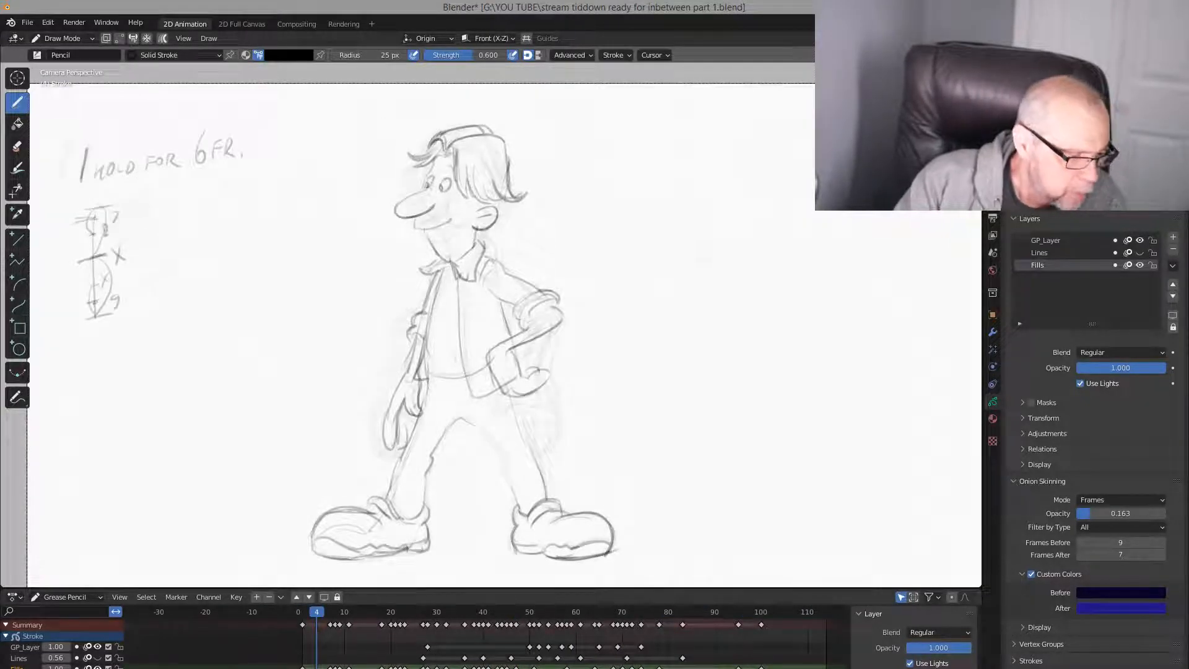
Step forward through the drawings from the opening pose on frame 1 to the inbetween on frame 22
key(Right)
key(Right)
key(Right)
key(Right)
key(Right)
key(Right)
key(Right)
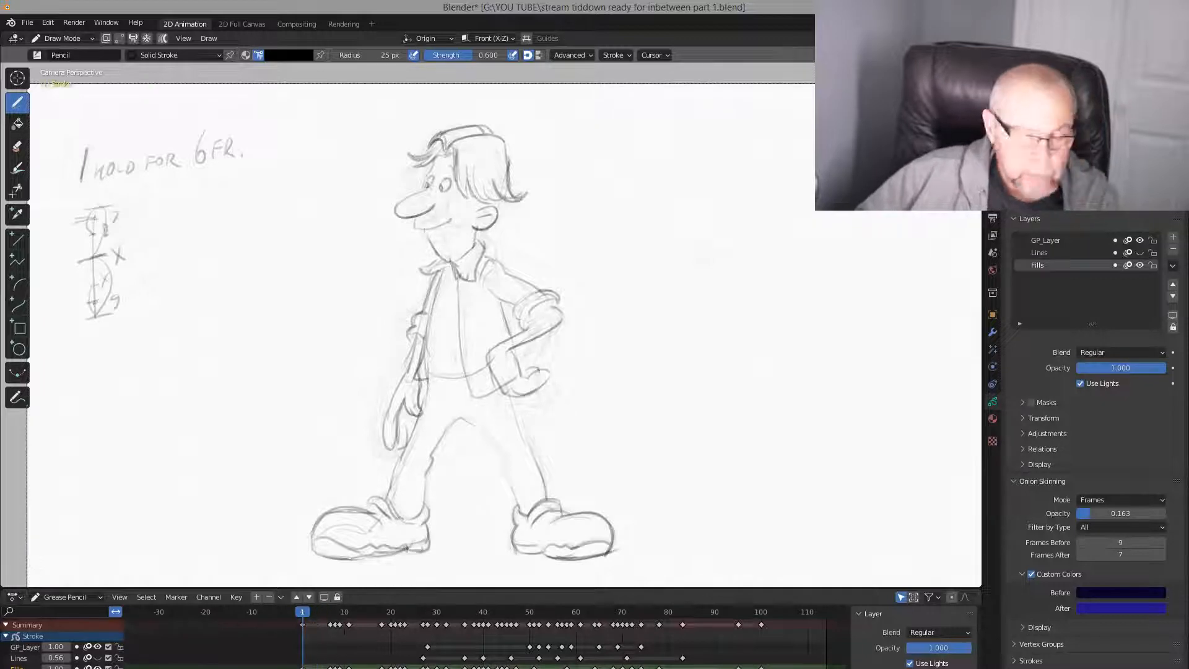
key(Up)
key(Up)
key(Up)
key(Up)
key(Up)
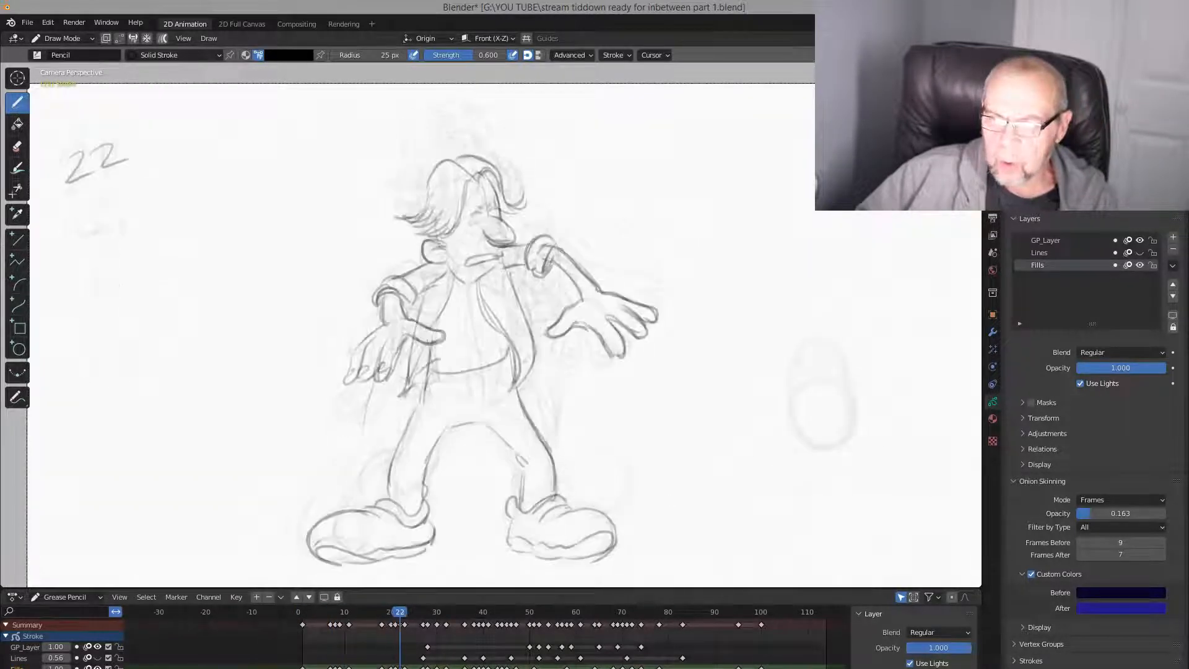
Flip back and forth around frames 22 and 23 to examine how the two poses connect
key(Down)
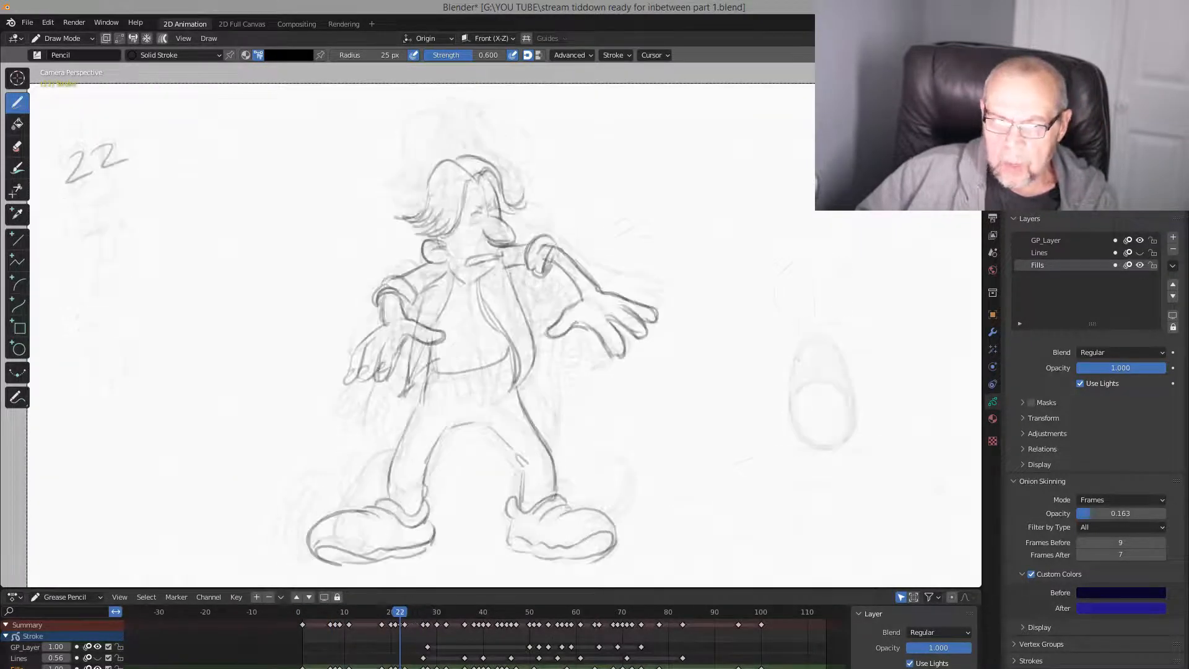
key(Down)
key(Up)
key(Up)
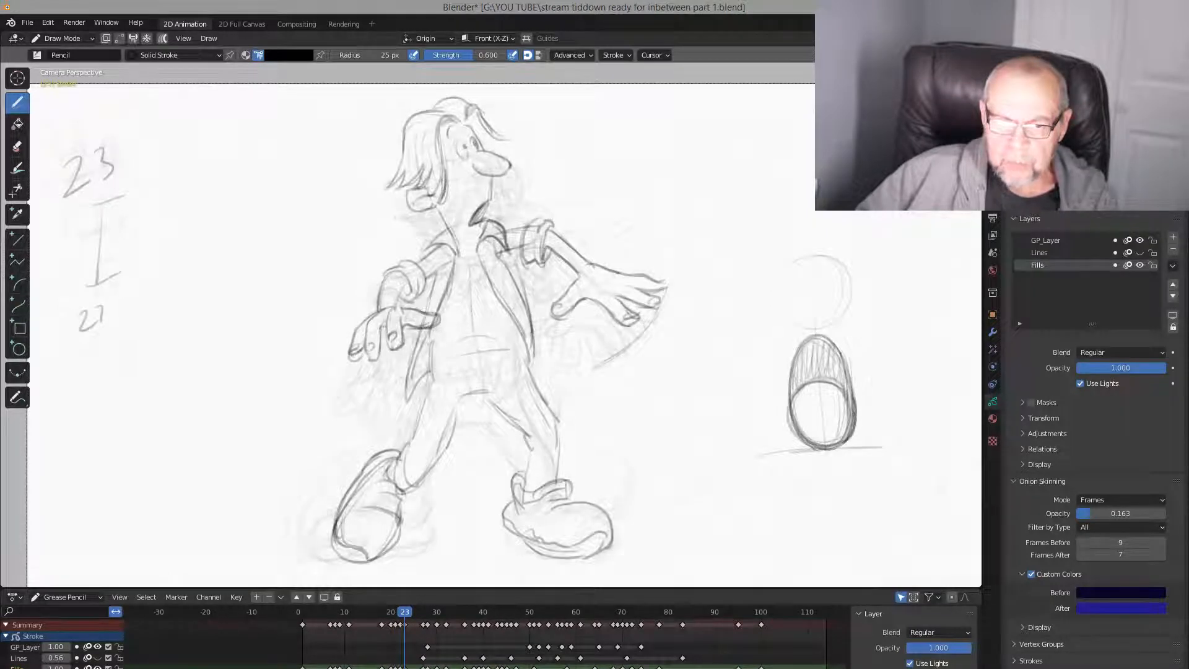
key(Down)
key(Up)
key(Up)
key(Down)
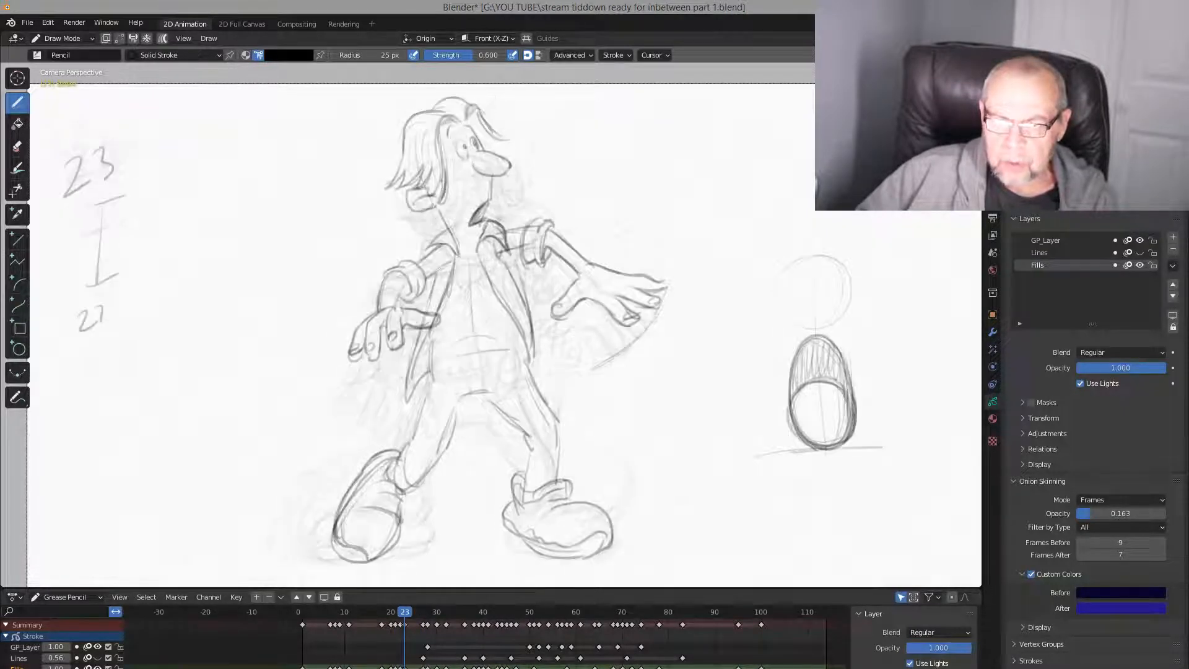
key(Up)
key(Down)
Draw a halfway tick on frame 23's spacing chart and compare the pose with frame 27
drag(94, 241, 123, 230)
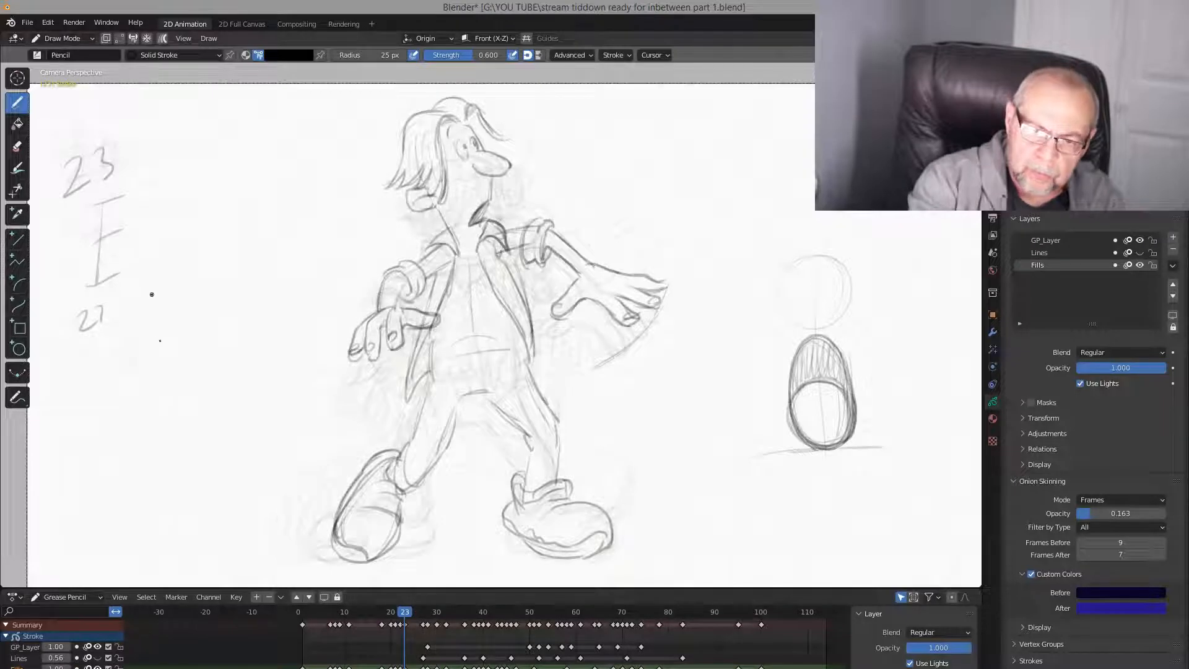
key(Up)
key(Down)
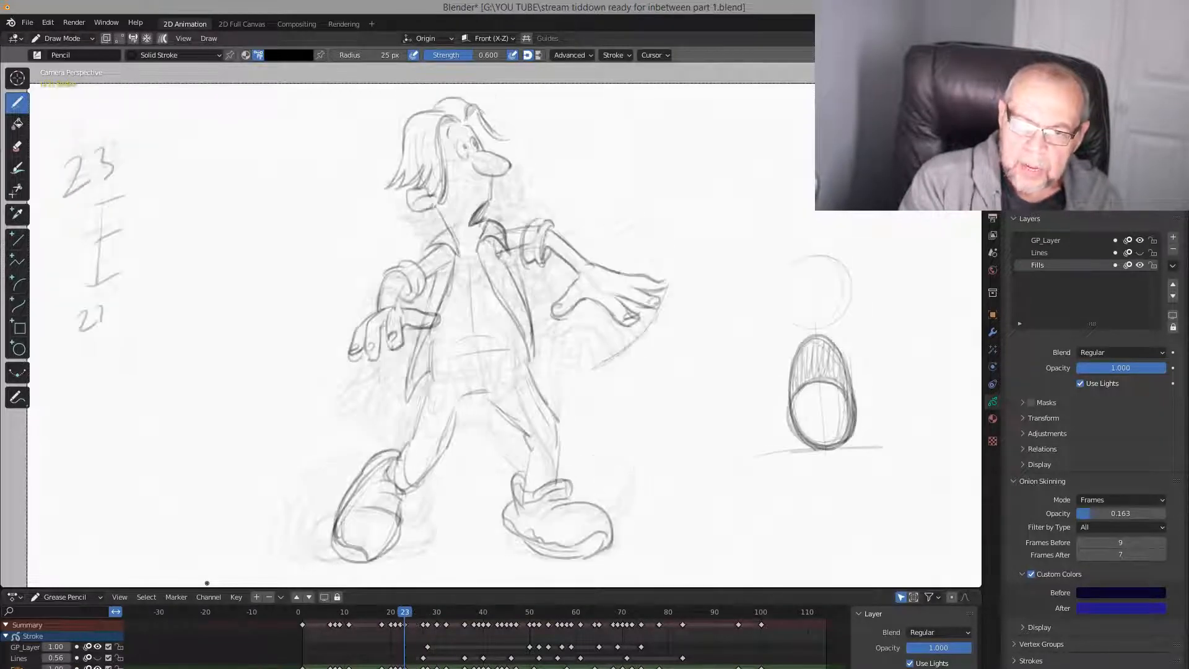
key(Down)
key(Up)
key(Up)
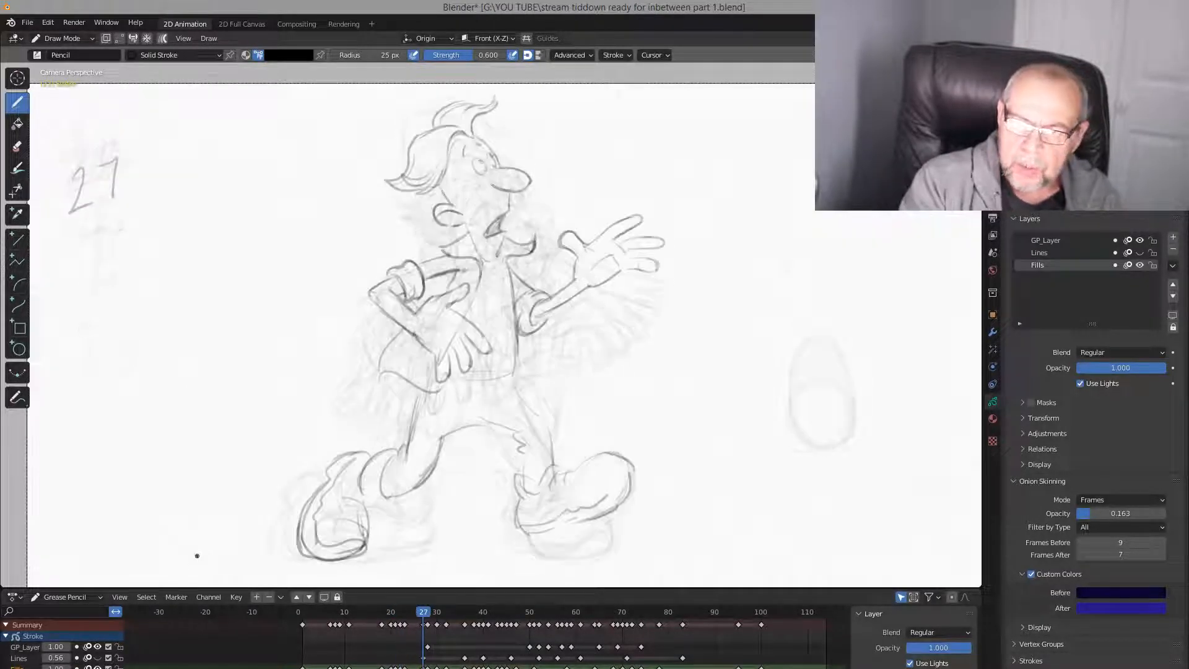
Add another tick in the upper half of frame 23's spacing chart and label the inbetweens 24, 25 and 26
key(Down)
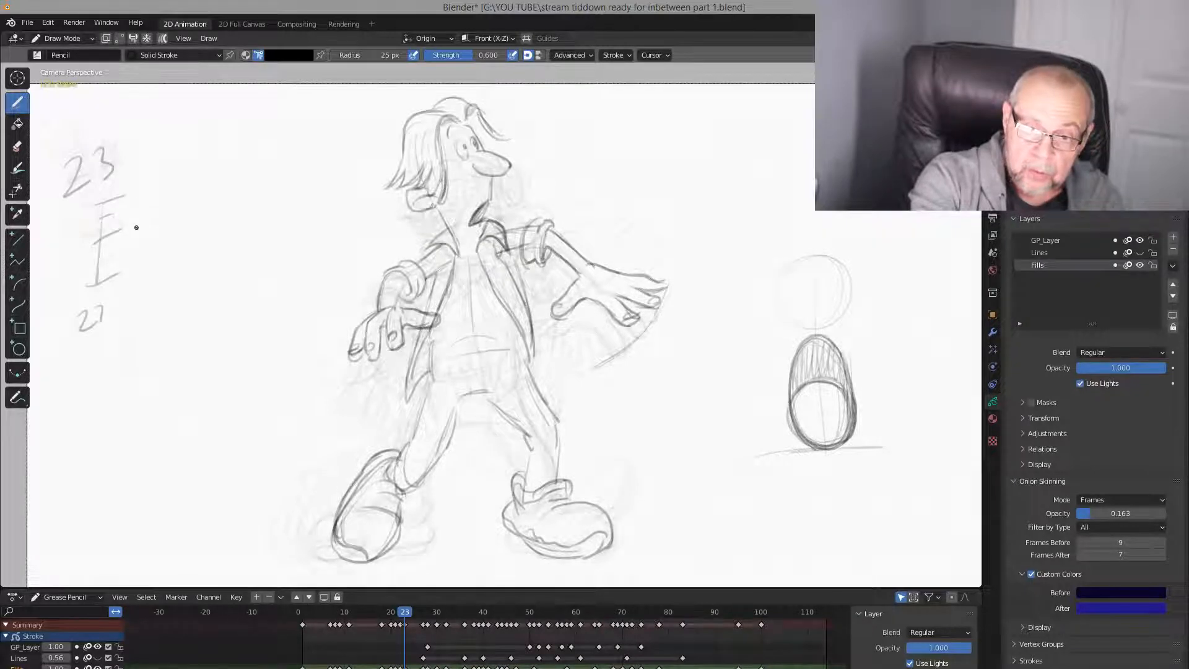
key(Left)
key(Right)
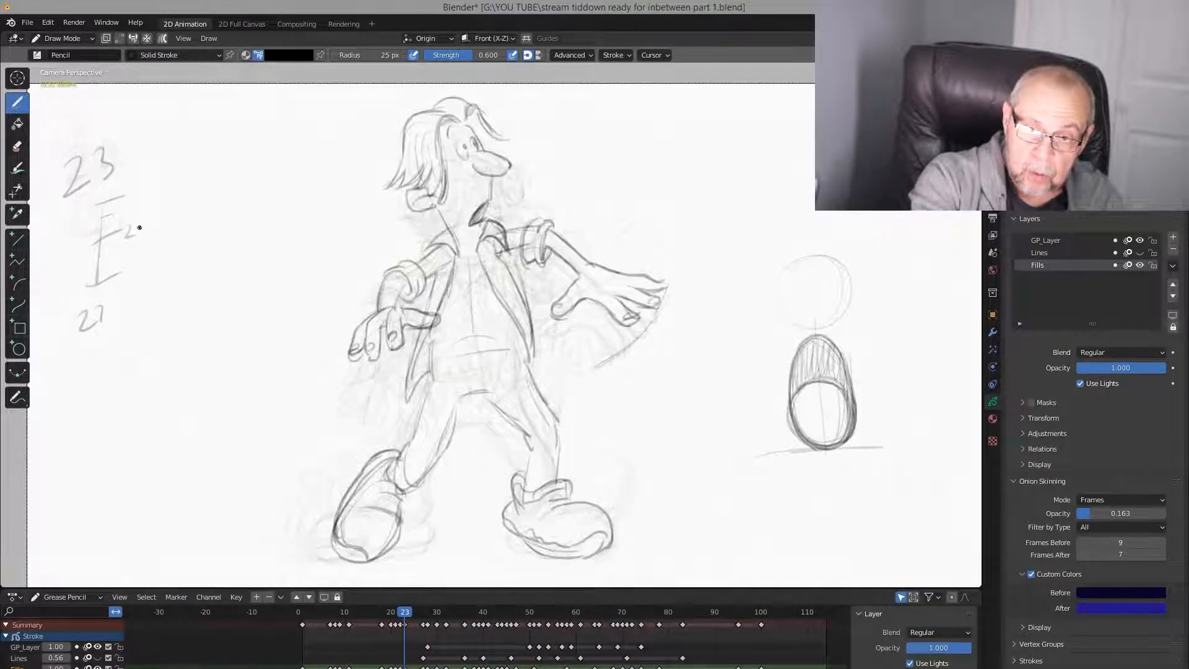
key(Left)
key(Right)
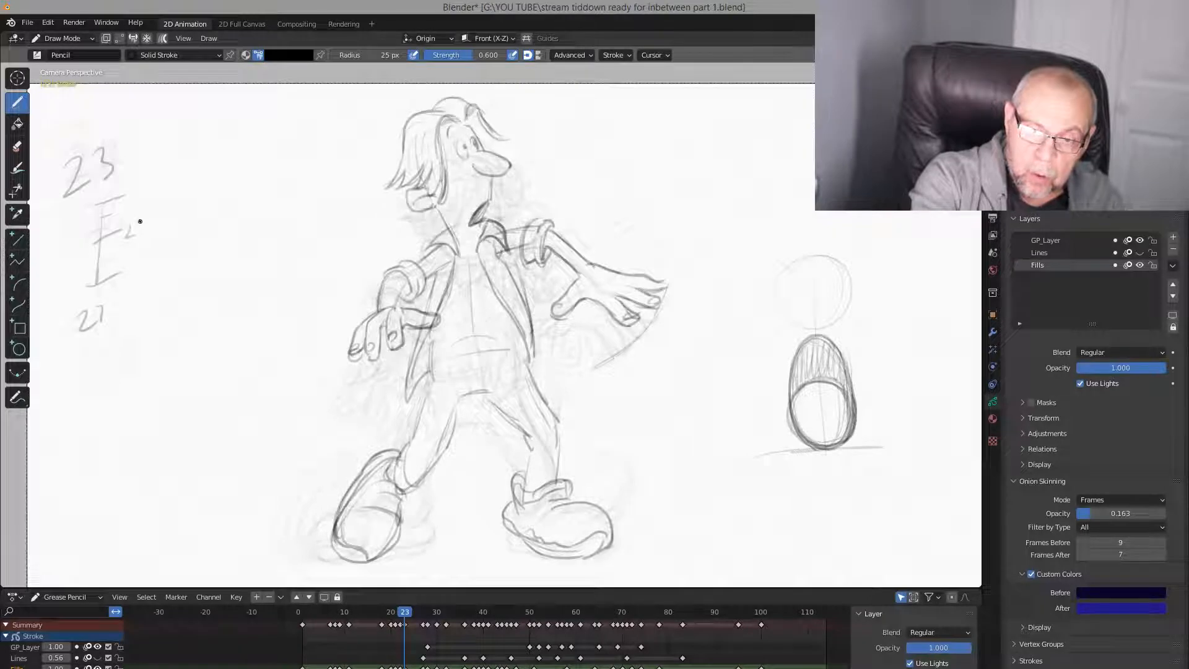
drag(139, 225, 77, 229)
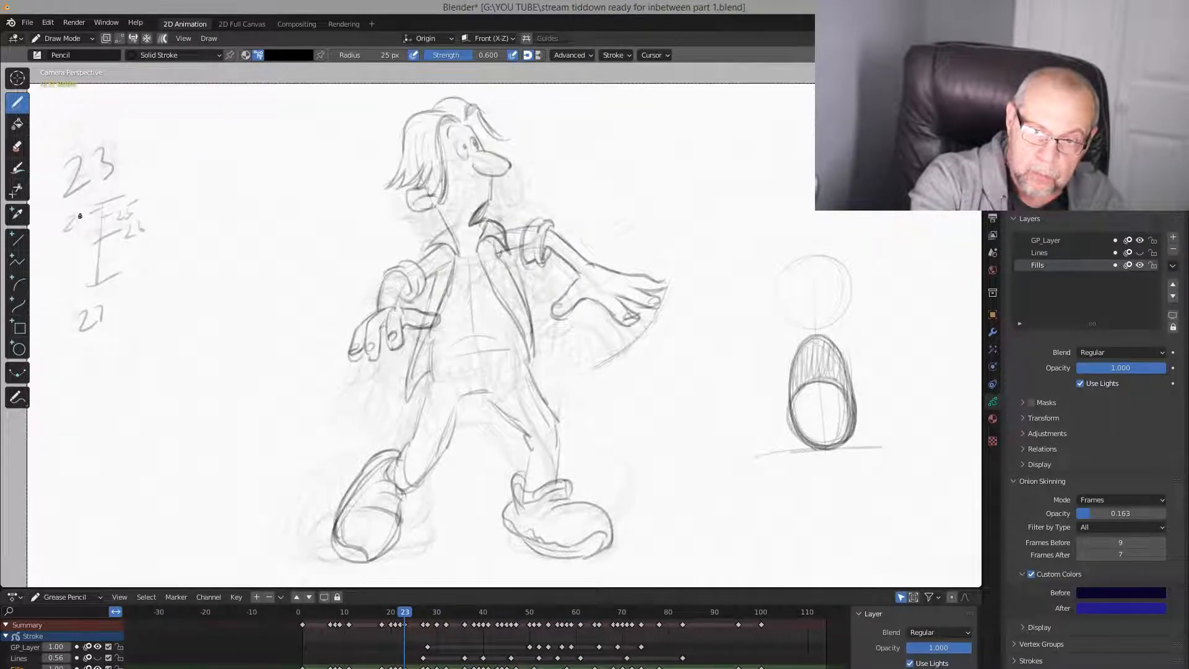
Flip repeatedly between frames 23 and 27 to examine the movement the new inbetweens have to cover
key(Left)
key(Right)
key(Left)
key(Right)
key(Left)
key(Right)
key(Left)
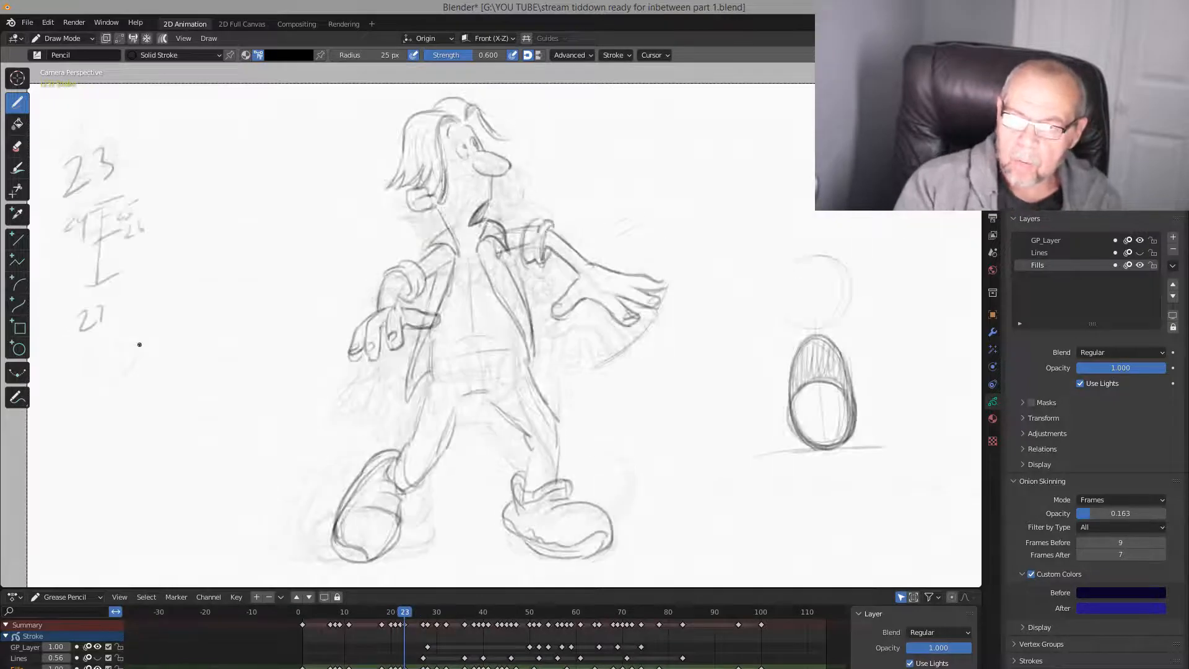
key(Right)
key(Left)
key(Right)
key(Left)
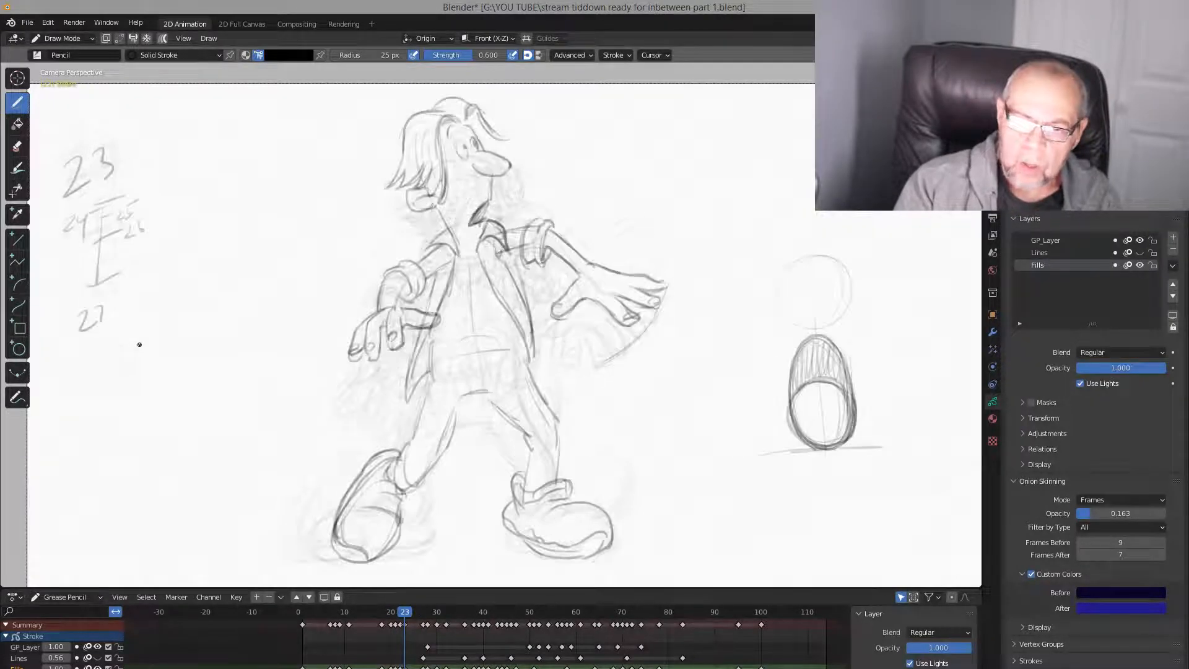
key(Right)
key(Left)
key(Left)
key(Right)
key(Right)
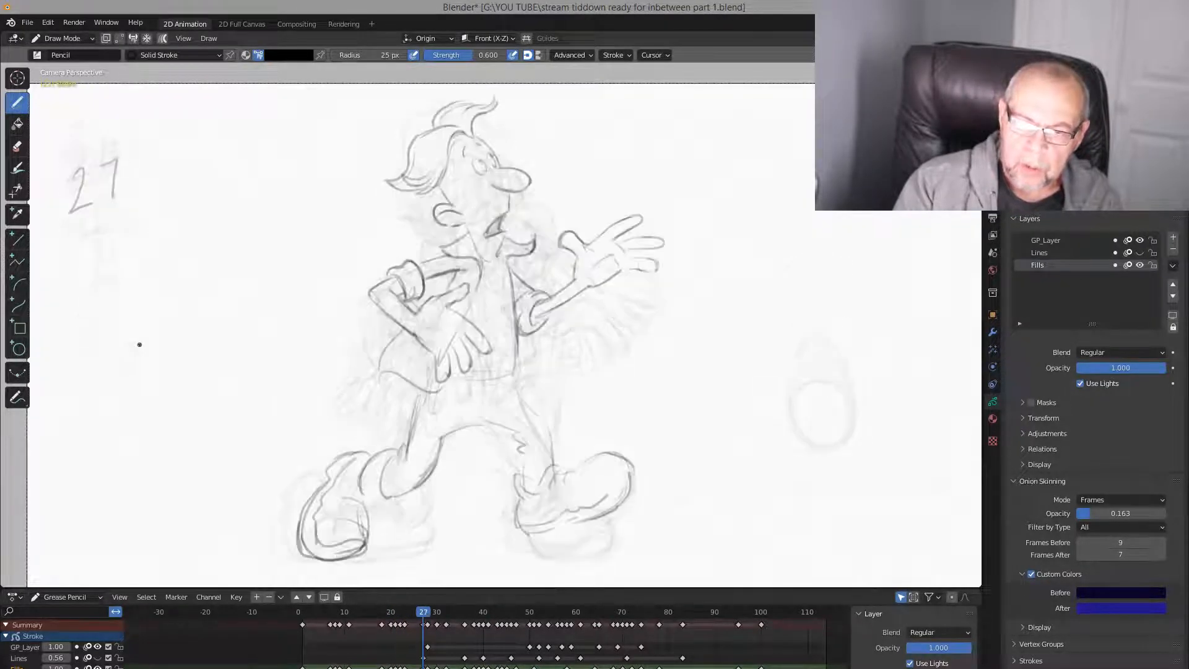
key(Left)
key(Right)
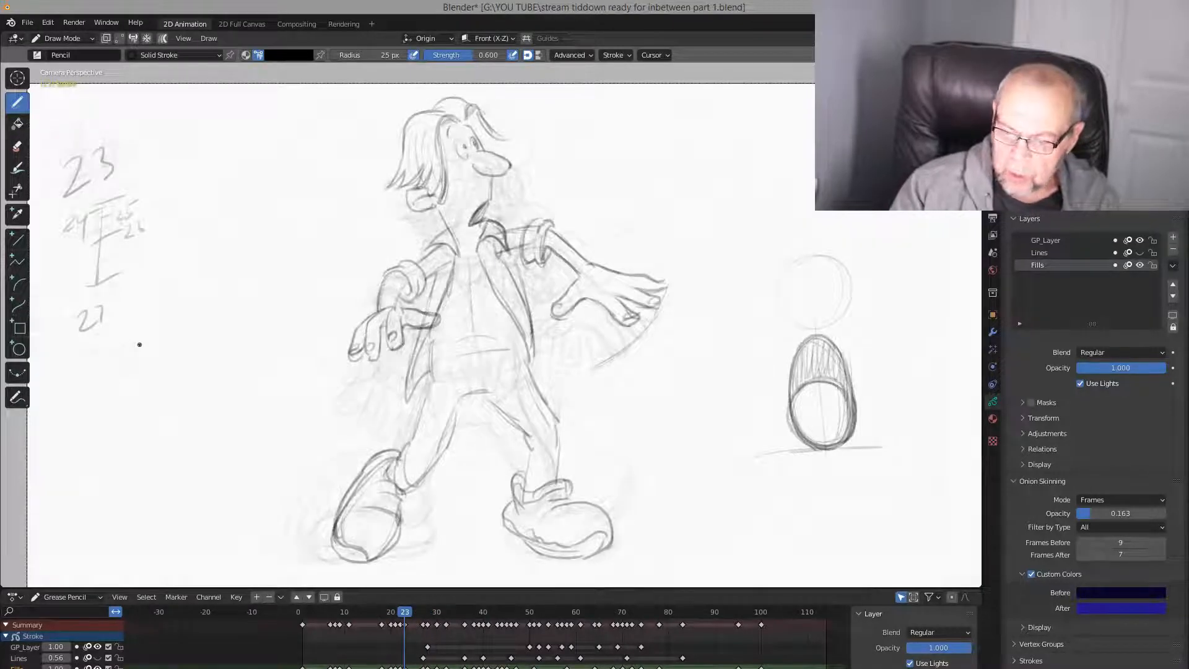
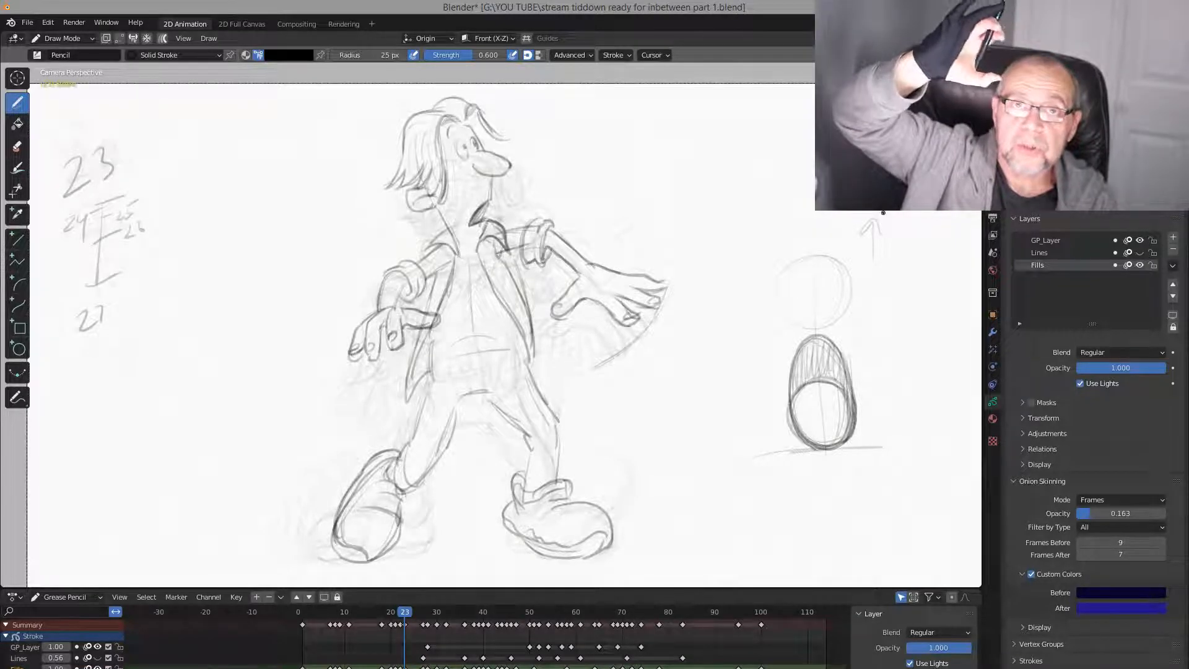
Flip through frames 22, 23 and 27 to study how the body rises out of the low pose
key(Up)
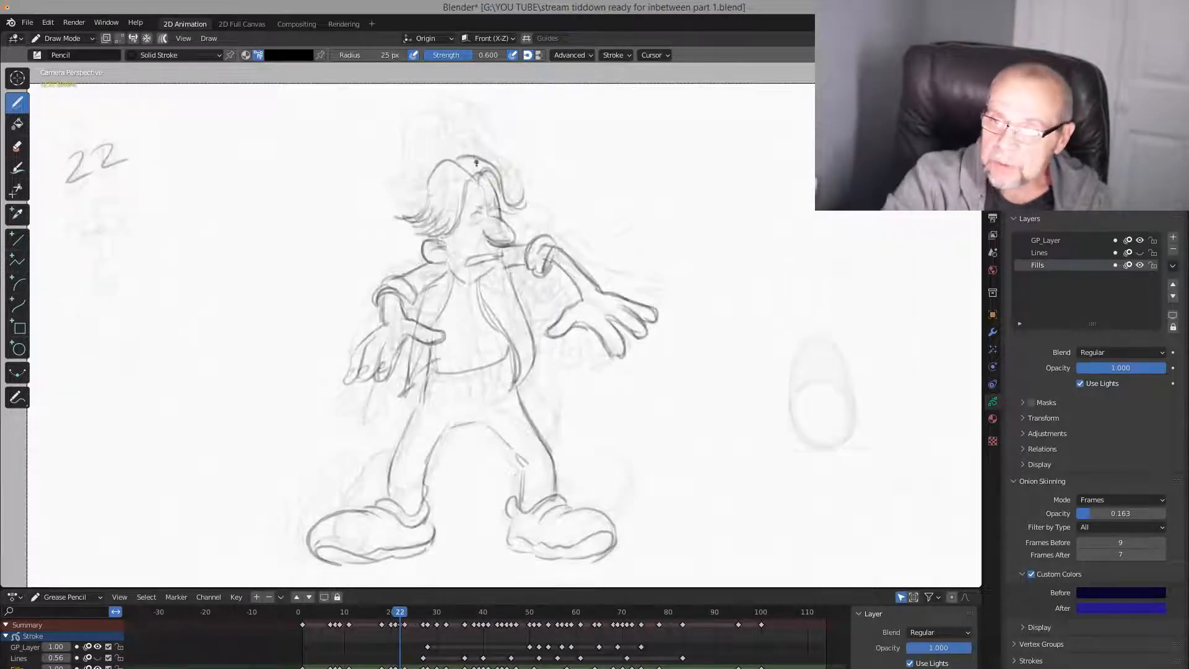
key(Down)
key(Down)
key(Up)
key(Up)
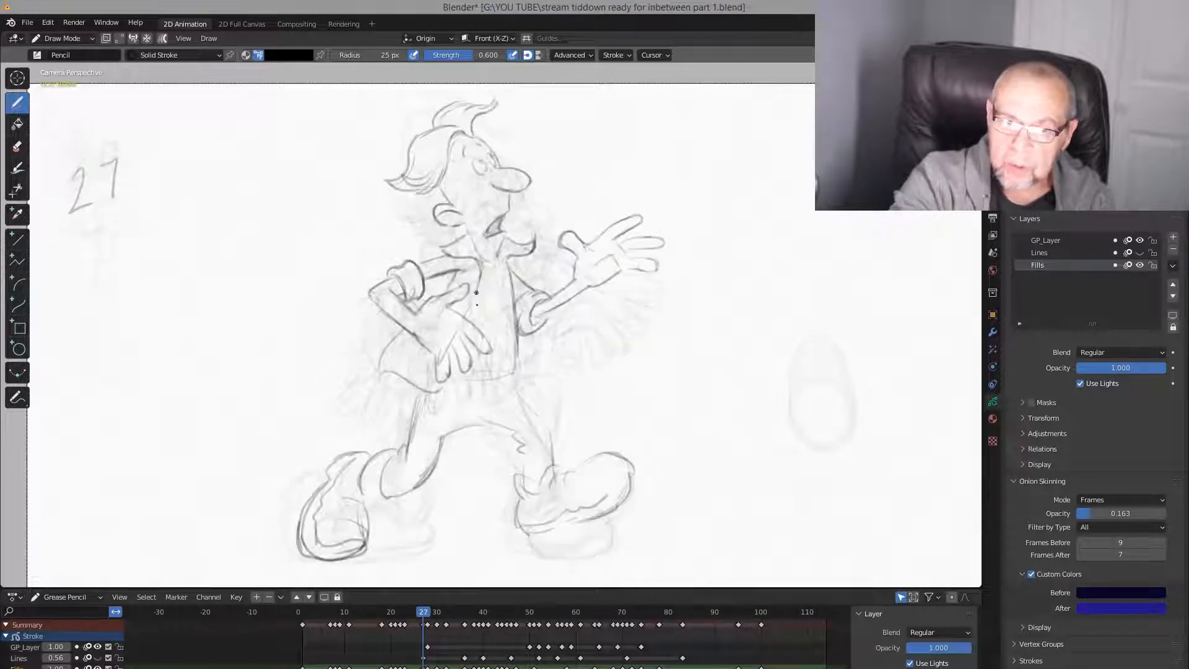
key(Down)
key(Down)
key(Up)
key(Up)
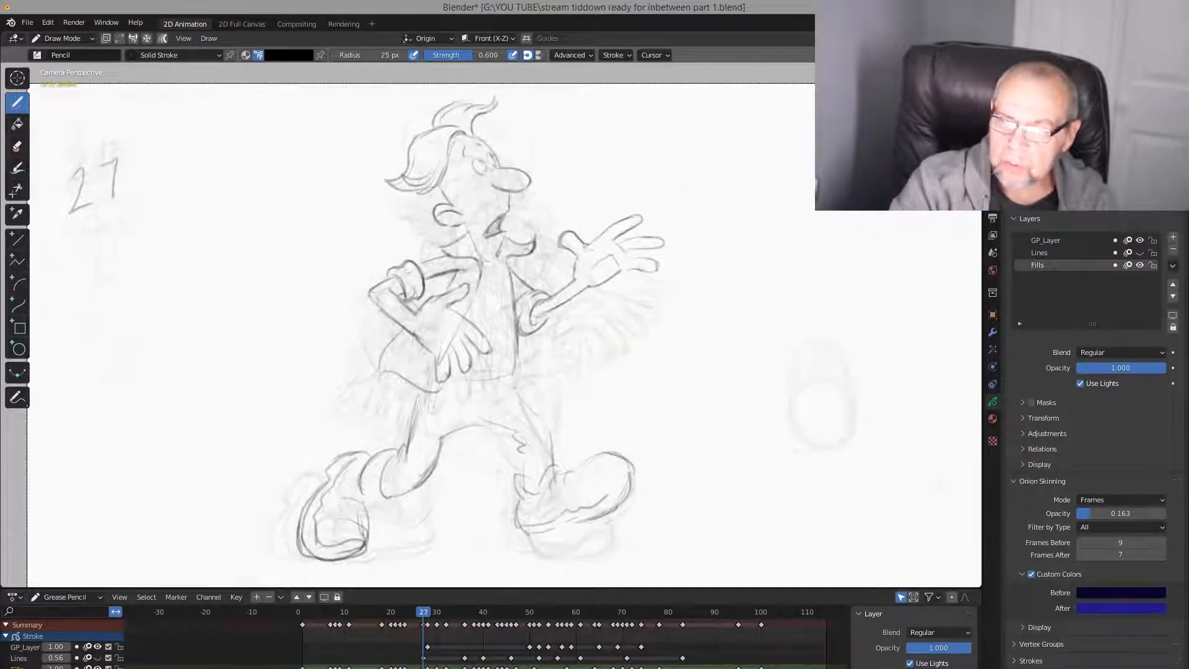
key(Down)
key(Up)
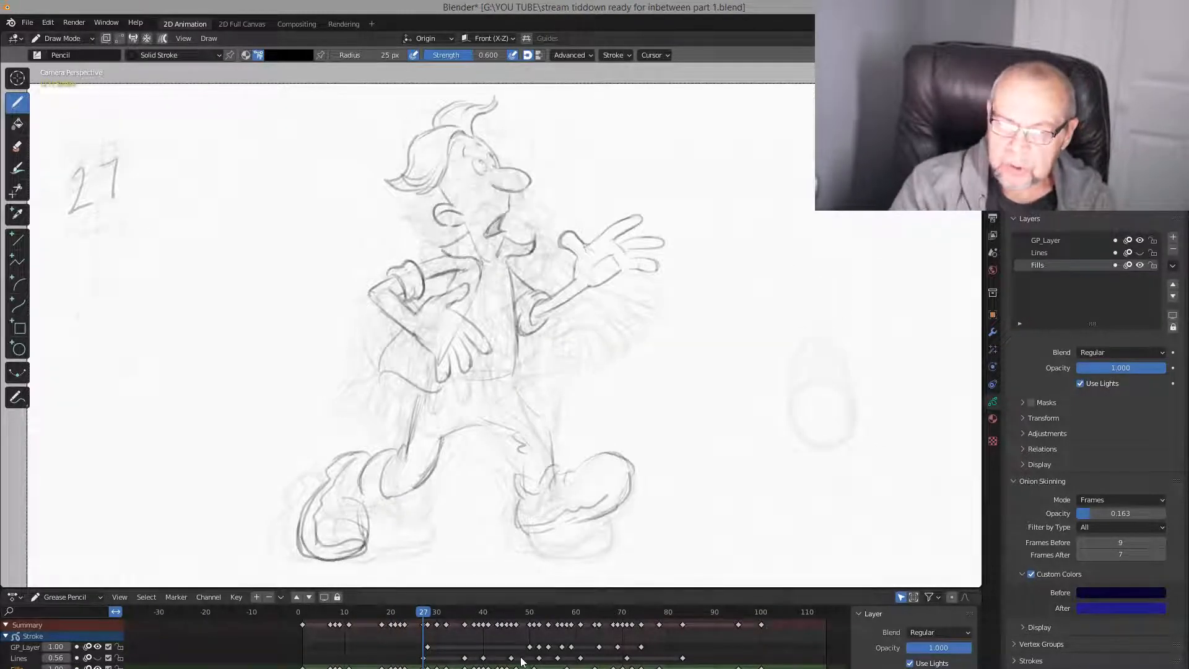
key(Down)
key(Up)
key(Down)
key(Up)
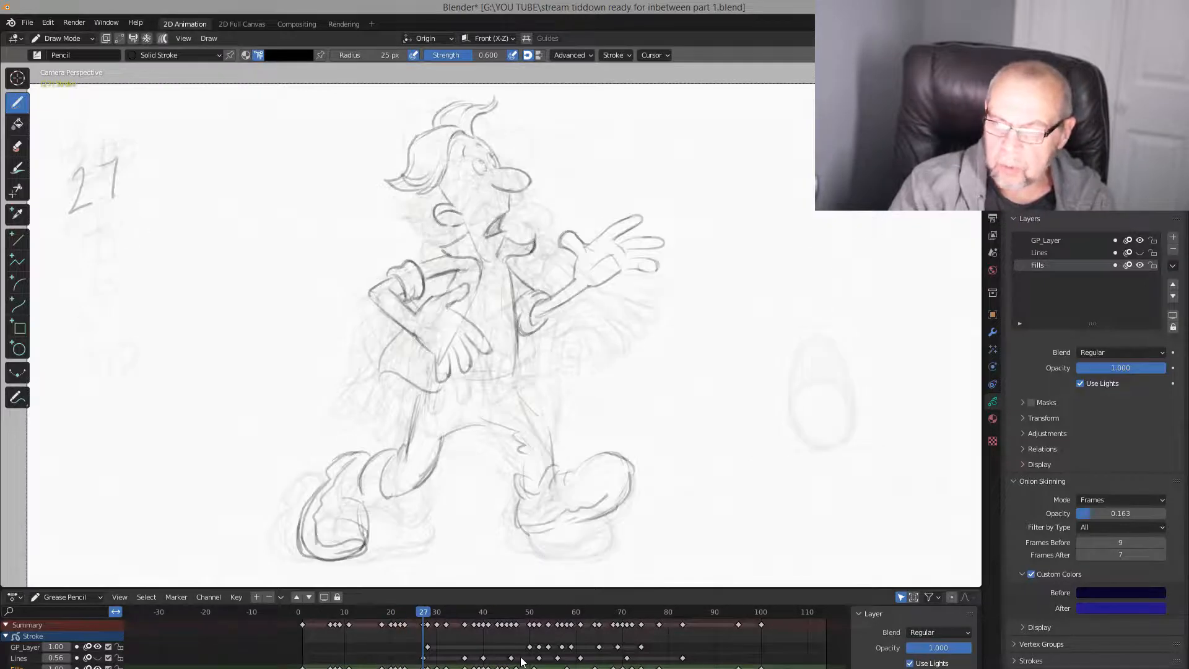
key(Down)
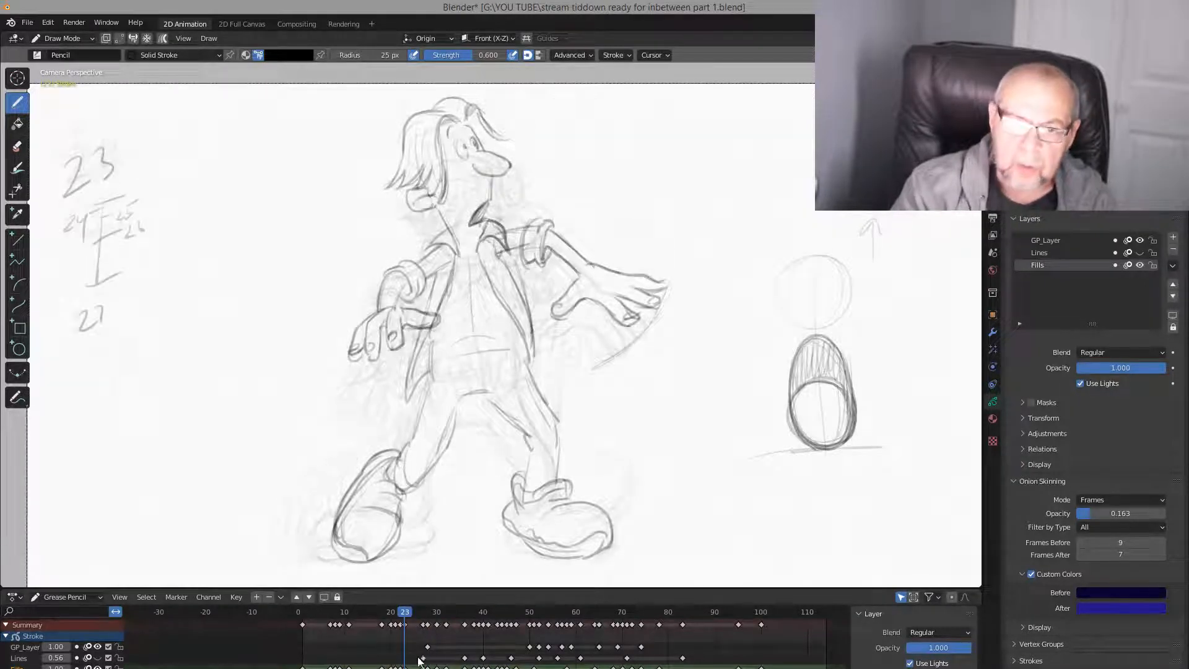
Insert a blank keyframe at frame 26 for the new inbetween and compare it with frame 23
mouse_move(446, 612)
mouse_down()
mouse_move(409, 613)
mouse_move(419, 614)
mouse_up()
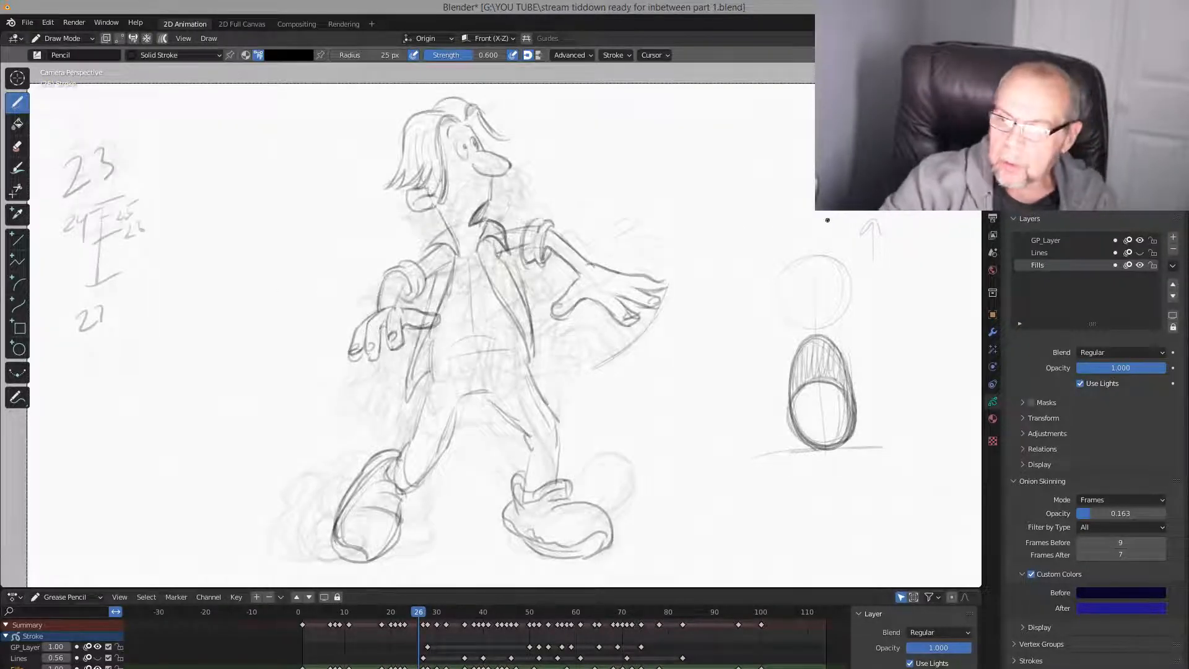
key(shift+i)
key(Down)
key(Up)
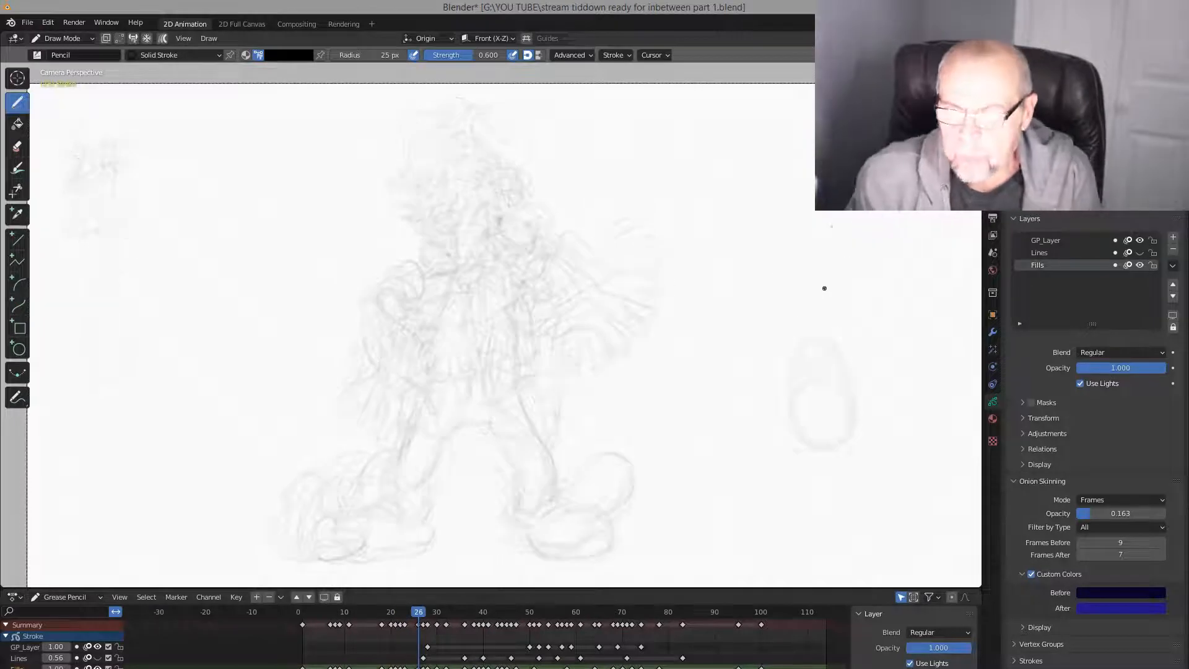
key(Down)
key(Down)
key(Up)
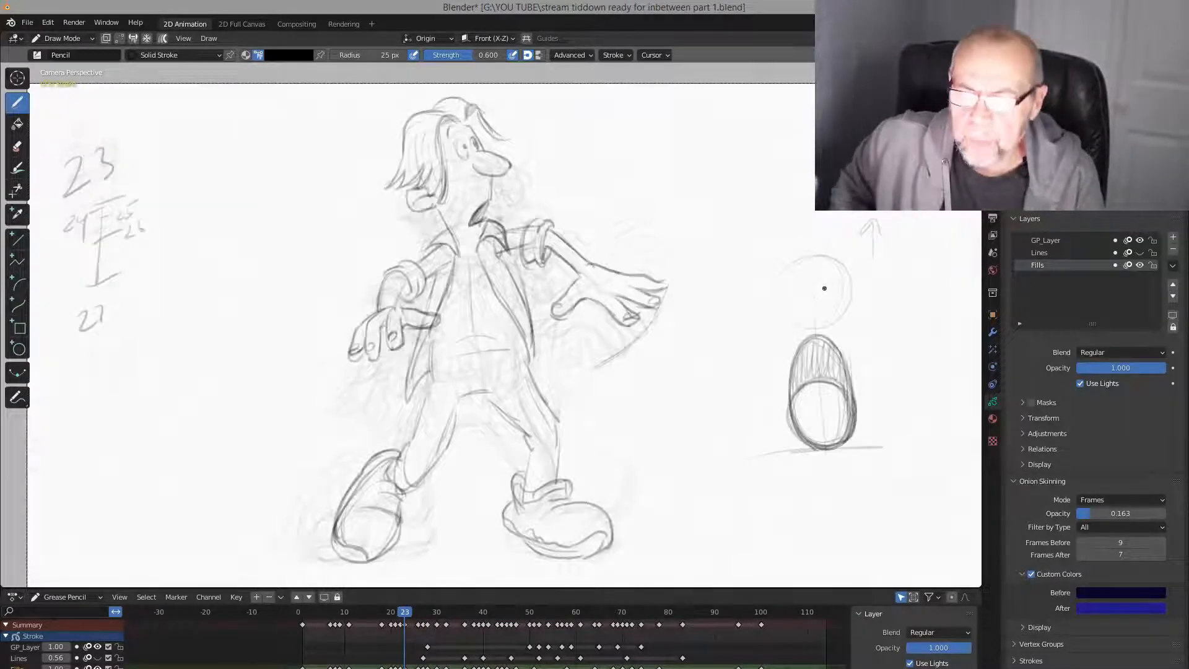
Set the onion skin's frames before to 2 and check the ghosted drawings by flipping between frames 23 and 26
mouse_move(1113, 543)
mouse_down()
mouse_move(1084, 544)
mouse_move(1131, 544)
mouse_move(1120, 556)
mouse_up()
key(Up)
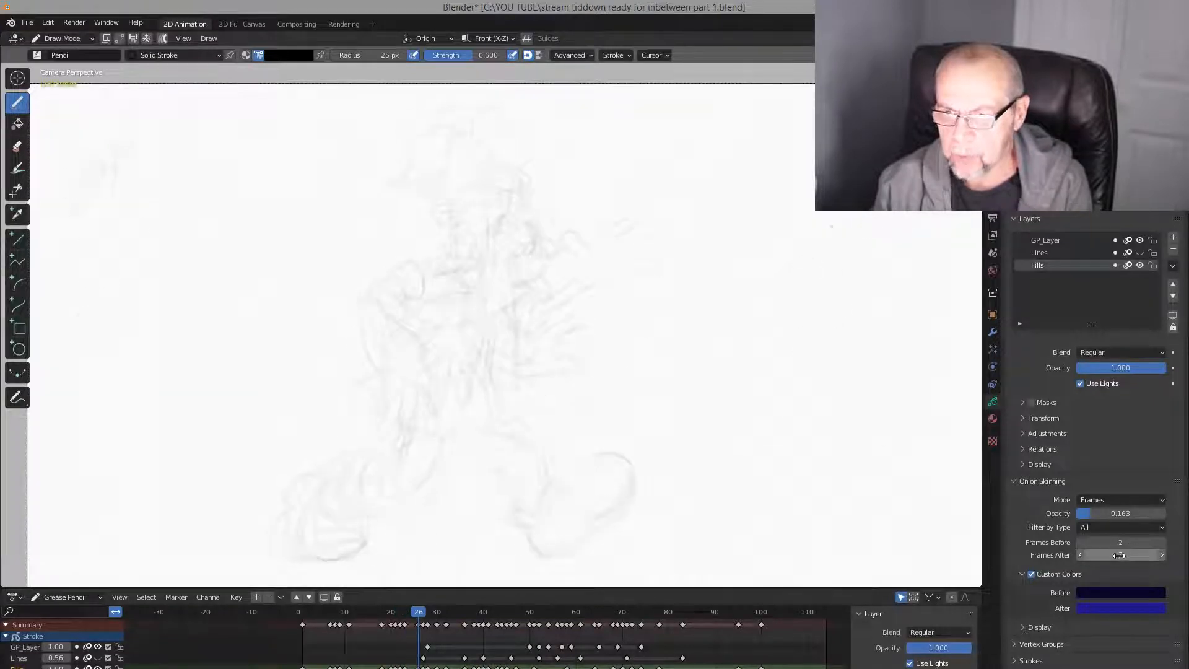
key(Down)
key(Up)
key(Down)
key(Up)
key(Down)
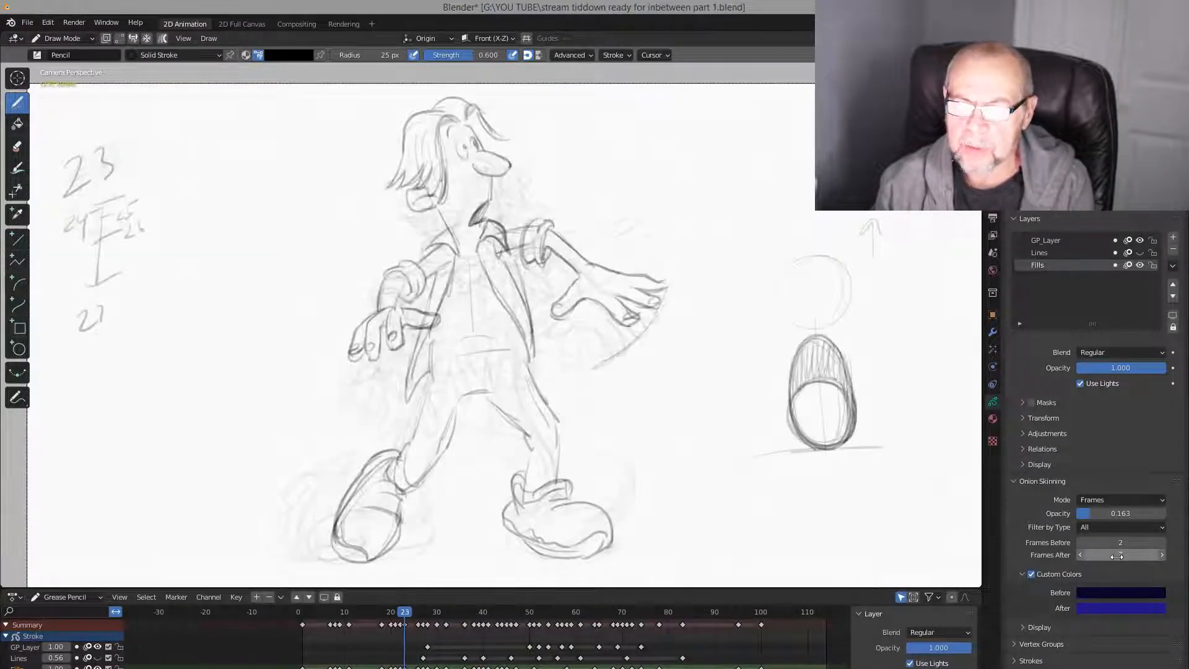
Set the onion skin's frames before to 3 for the blank inbetween at frame 26
key(Up)
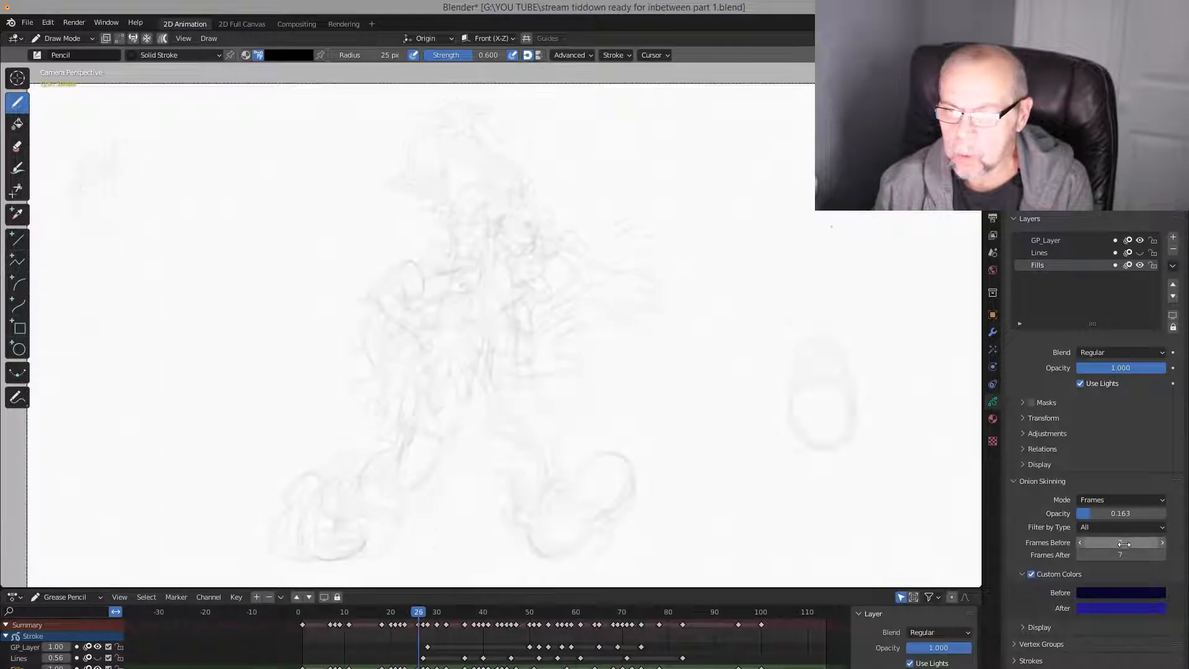
drag(1124, 545, 1128, 545)
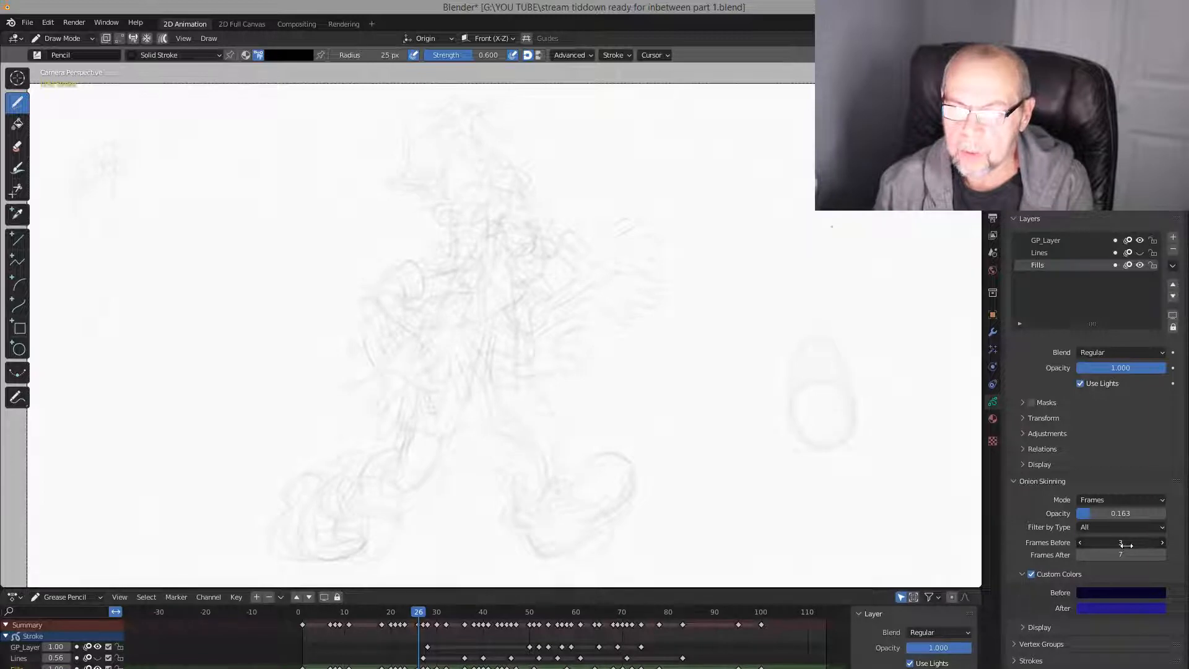
click(1126, 545)
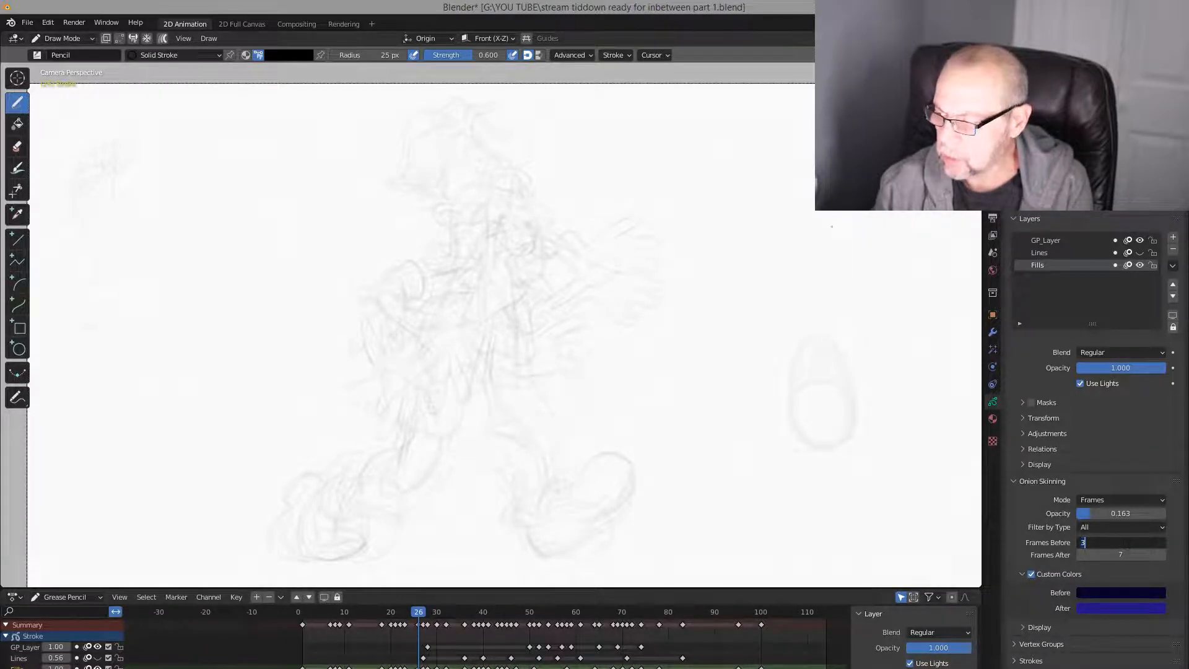
key(Return)
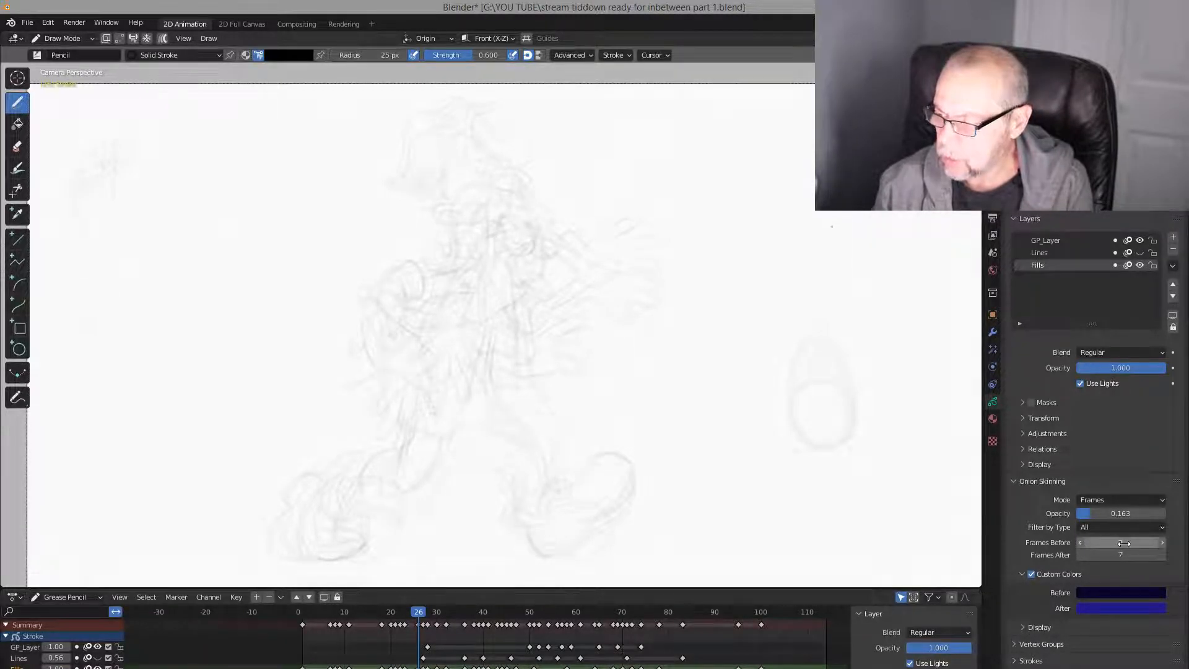
drag(1124, 544, 1125, 545)
right_click(1123, 544)
mouse_move(1122, 547)
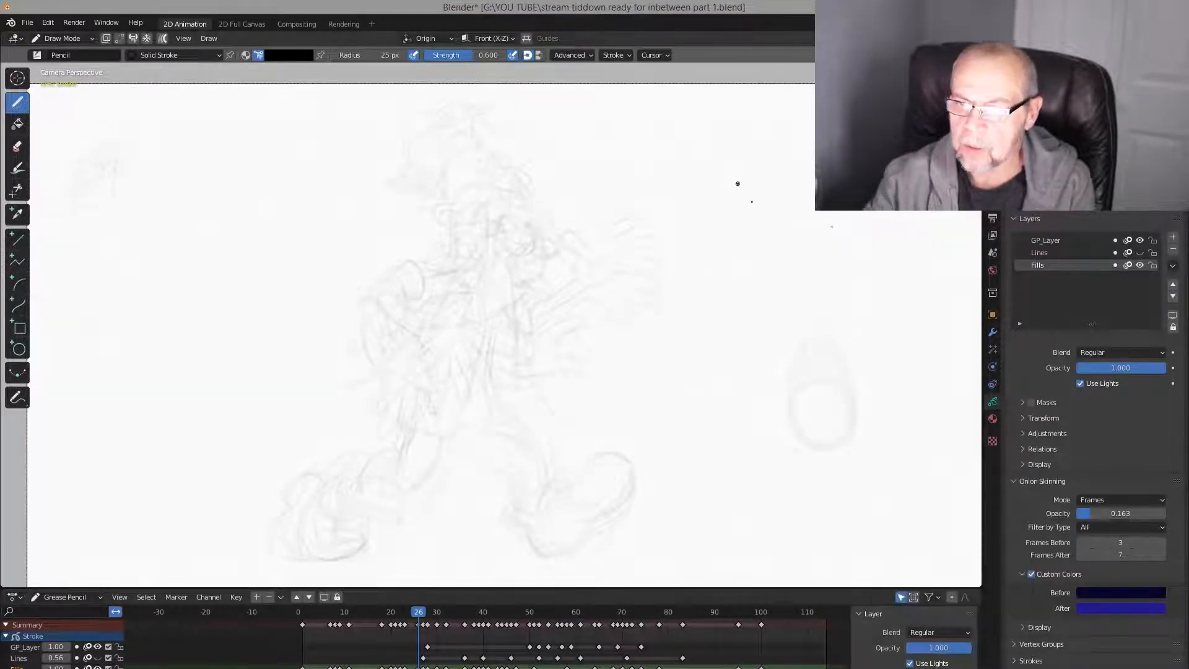
Draw the character's nose on frame 26, flipping to the neighbouring drawings to check its position between the two poses
mouse_move(483, 173)
mouse_down()
mouse_move(513, 179)
mouse_move(516, 165)
mouse_move(481, 160)
mouse_up()
key(Down)
key(Up)
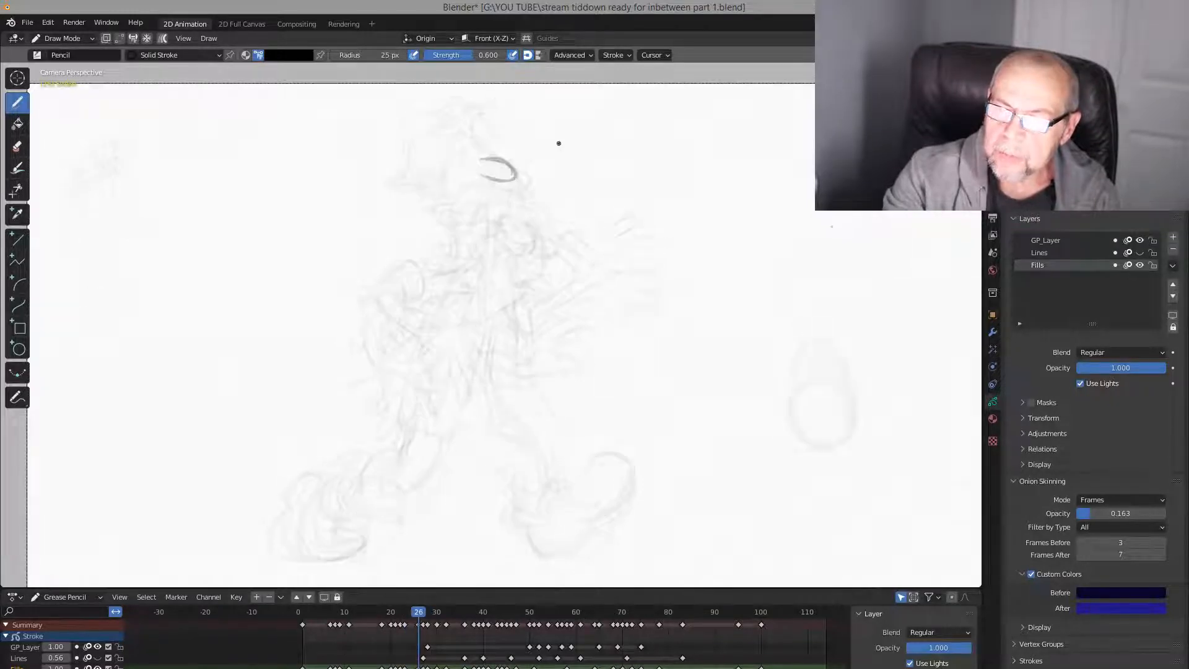
key(Down)
key(Up)
key(Down)
key(Up)
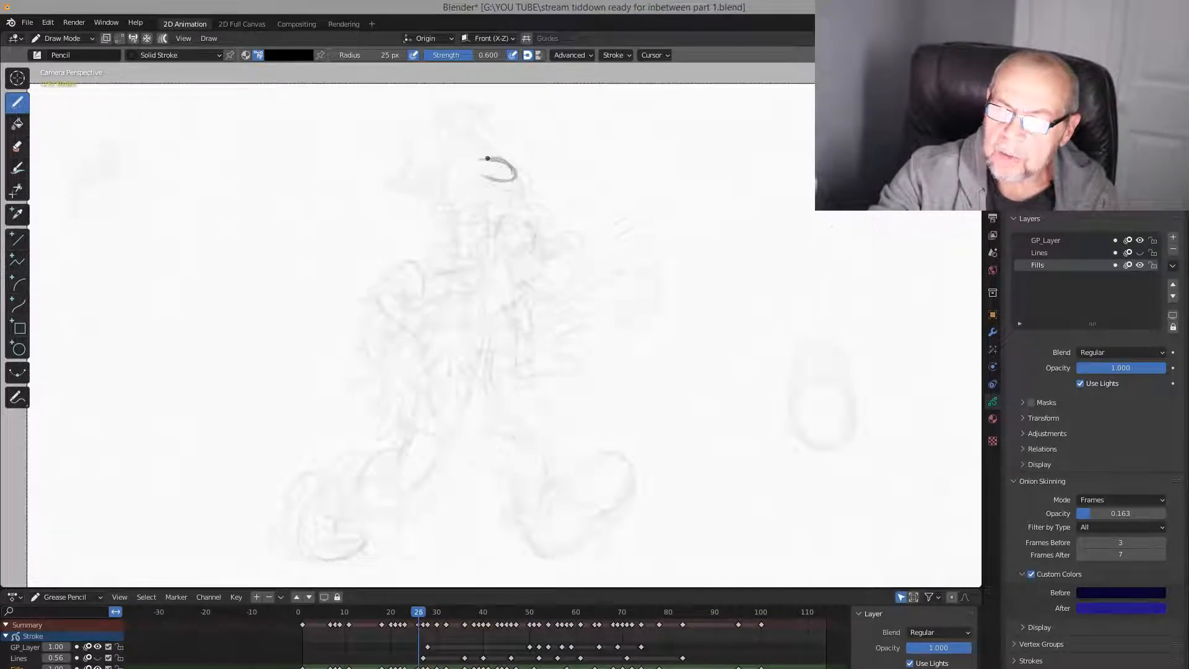
key(Down)
key(Up)
key(Down)
key(Up)
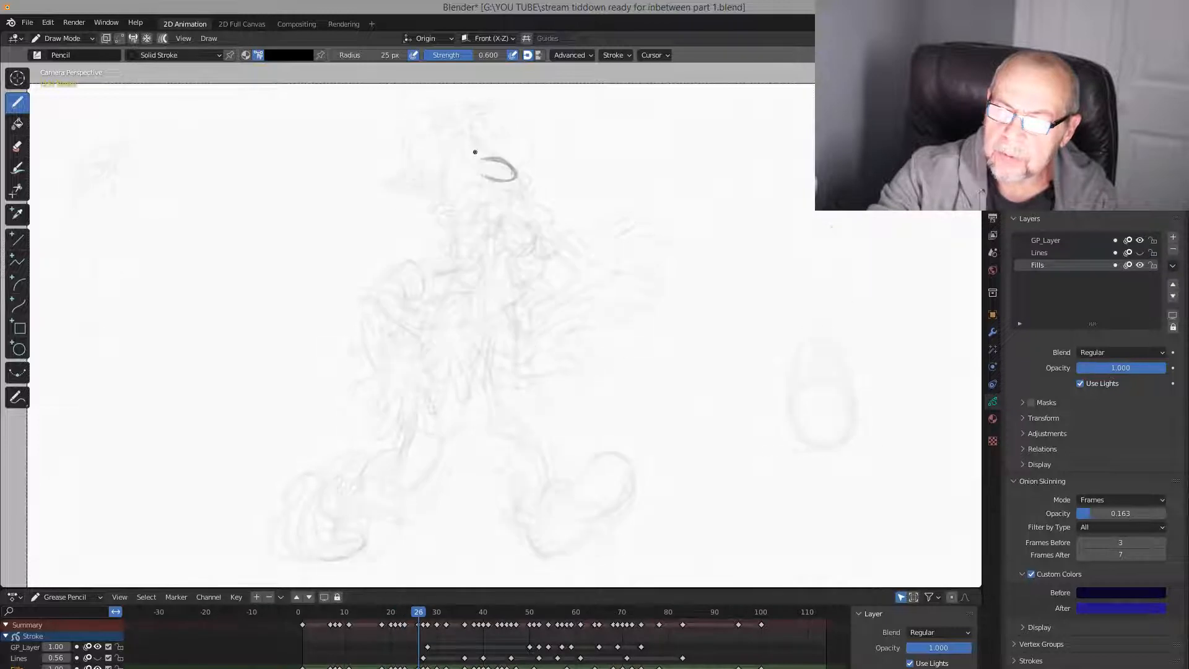
Draw the two eye ovals, the upper lip line and the open mouth on frame 26, checking them against frames 23 and 27
drag(479, 151, 486, 155)
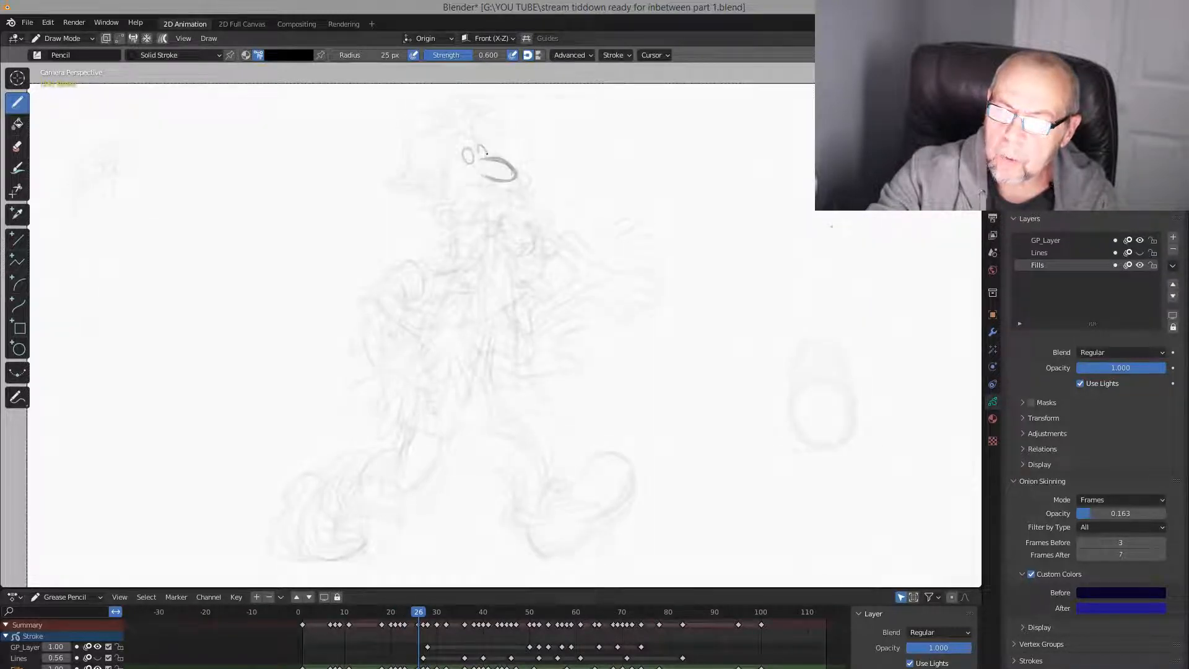
key(Down)
key(Up)
key(Up)
key(Down)
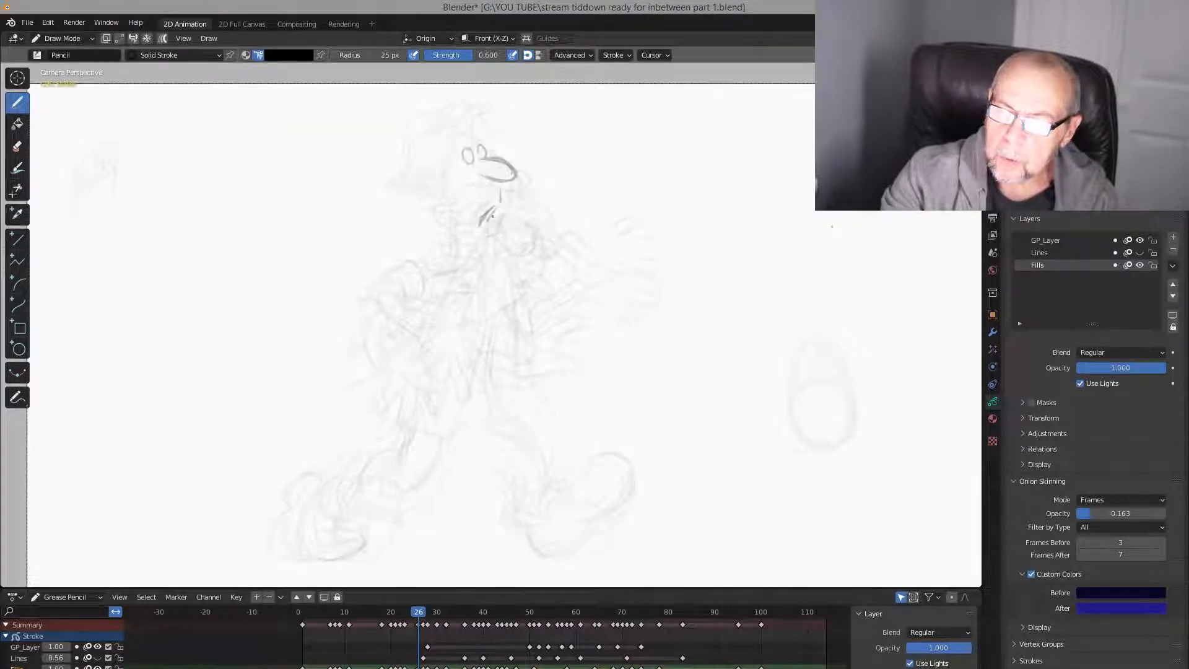
key(Down)
key(Up)
key(Up)
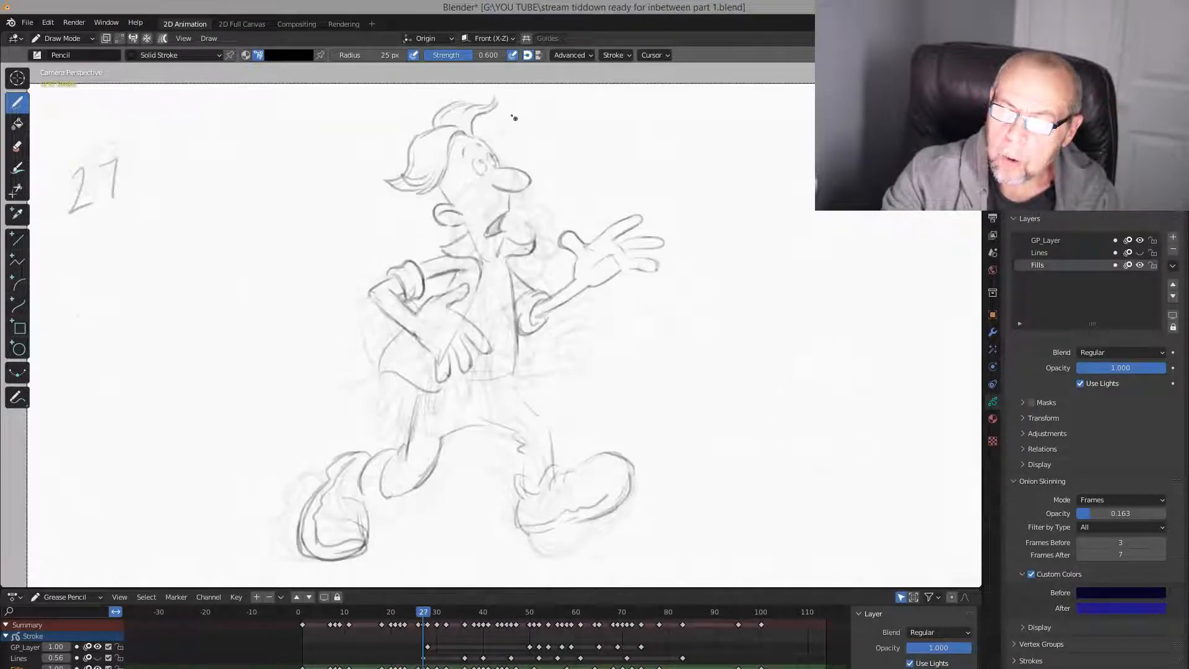
Draw the hairline and the side hair with its pointed ends on frame 26, flipping between neighbouring frames to place it
key(Down)
key(Down)
key(Up)
key(Up)
key(Down)
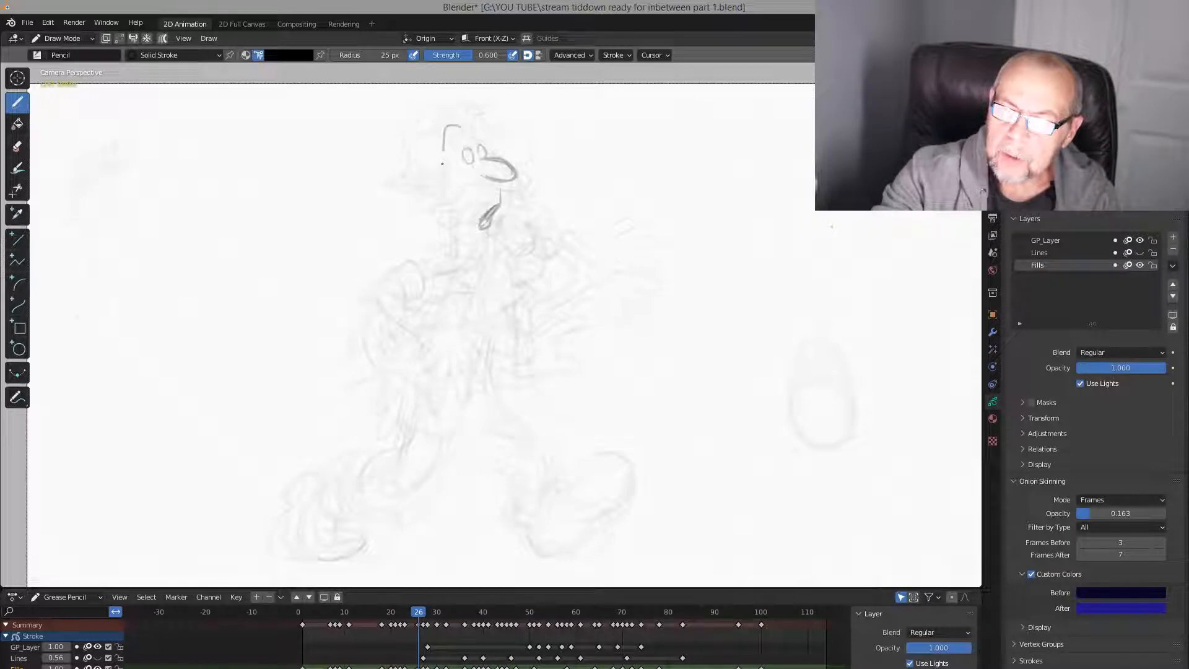
key(Up)
key(Down)
key(Up)
key(Down)
drag(443, 154, 429, 189)
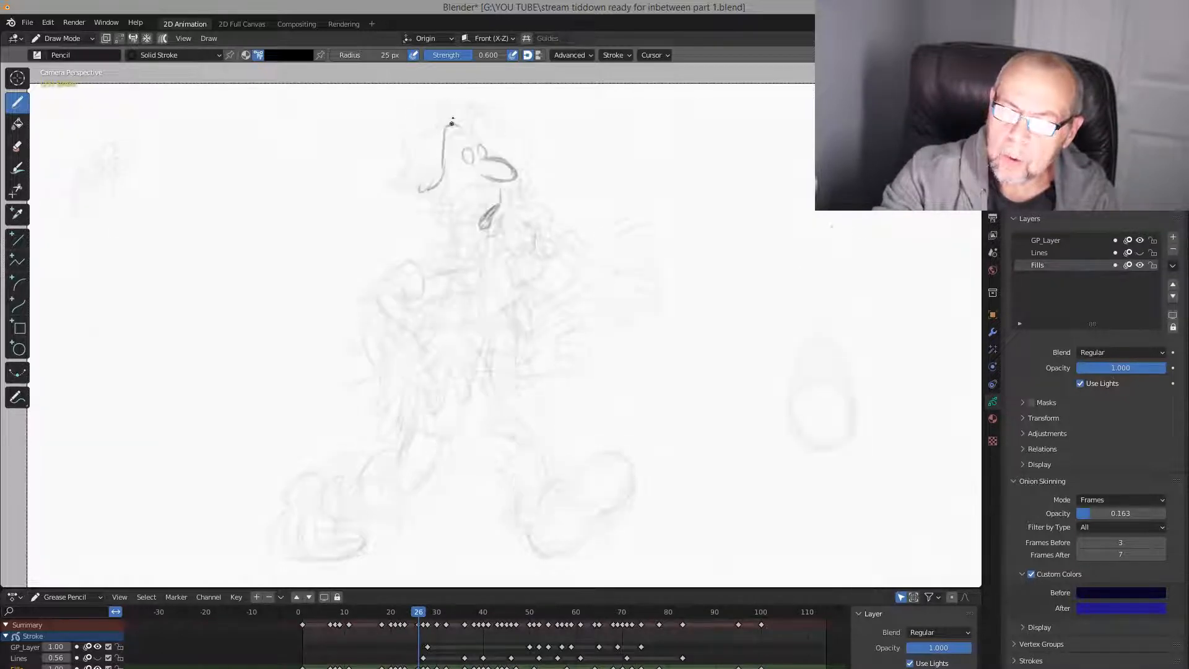
mouse_move(452, 123)
mouse_down()
mouse_move(392, 184)
mouse_move(413, 169)
mouse_move(425, 178)
mouse_up()
key(Up)
key(Down)
key(Up)
key(Down)
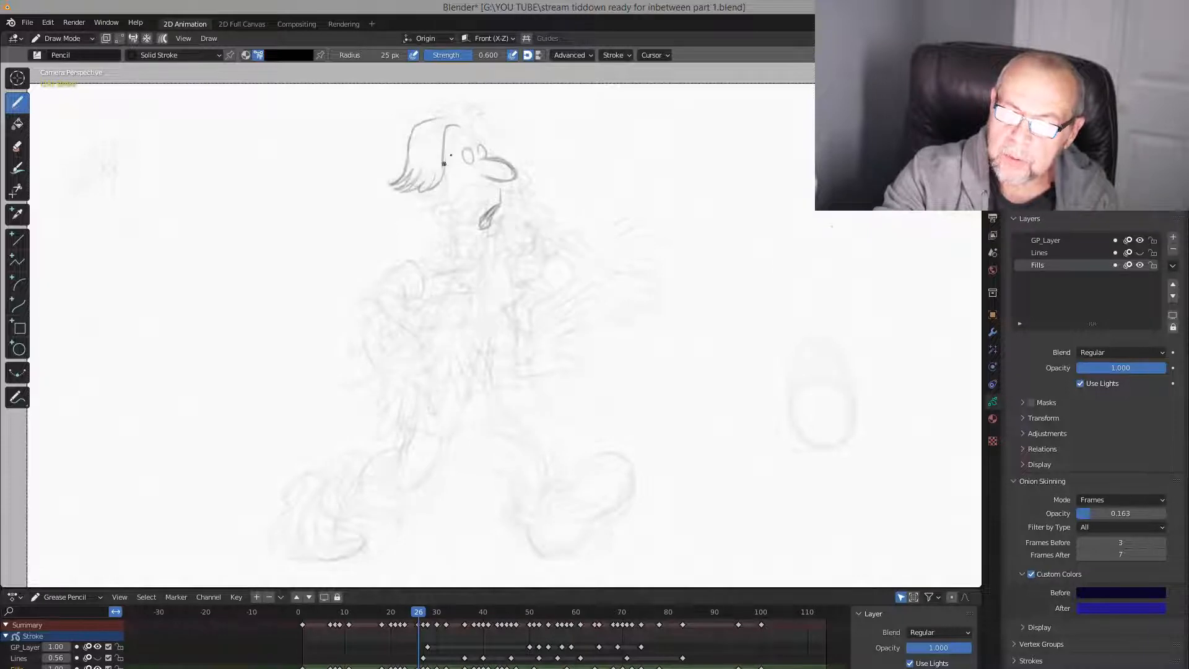
Draw the swept tuft of hair on top of the head, comparing it with frames 23 and 27
key(Up)
key(Down)
key(Up)
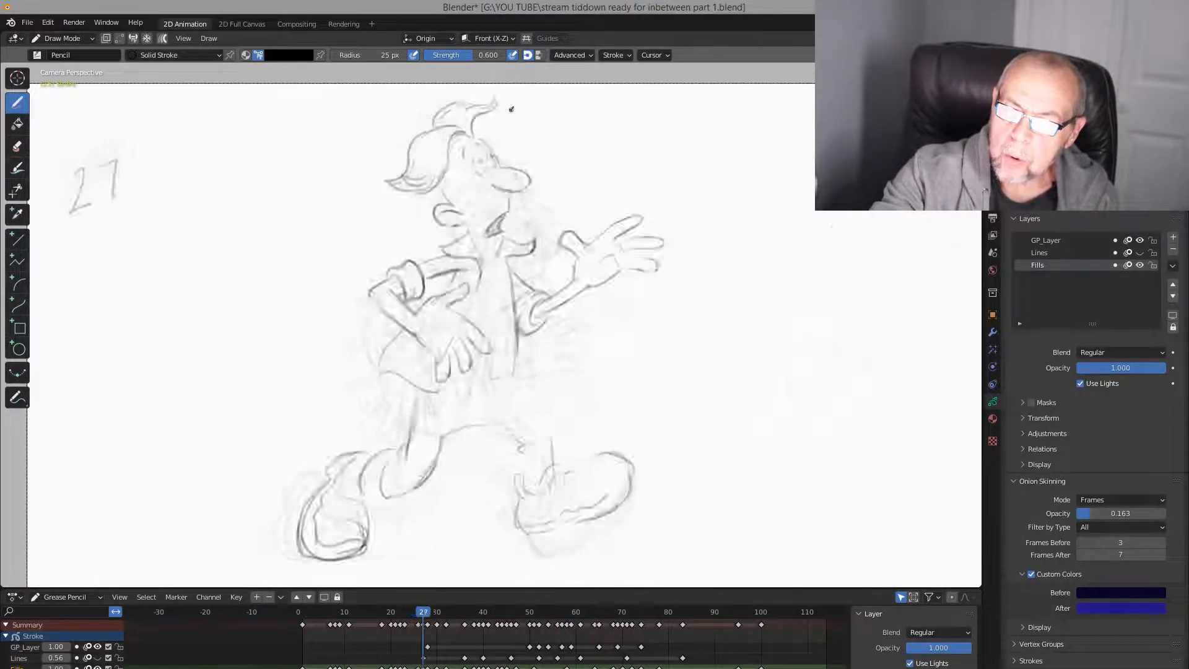
key(Down)
key(Up)
key(Down)
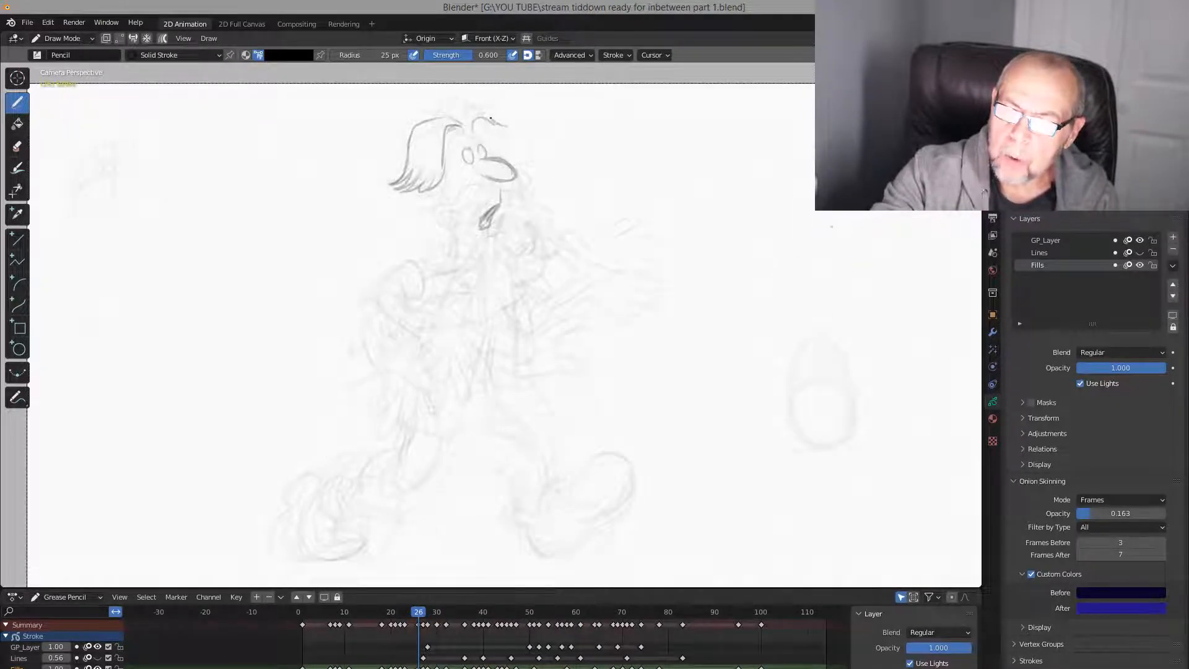
key(Up)
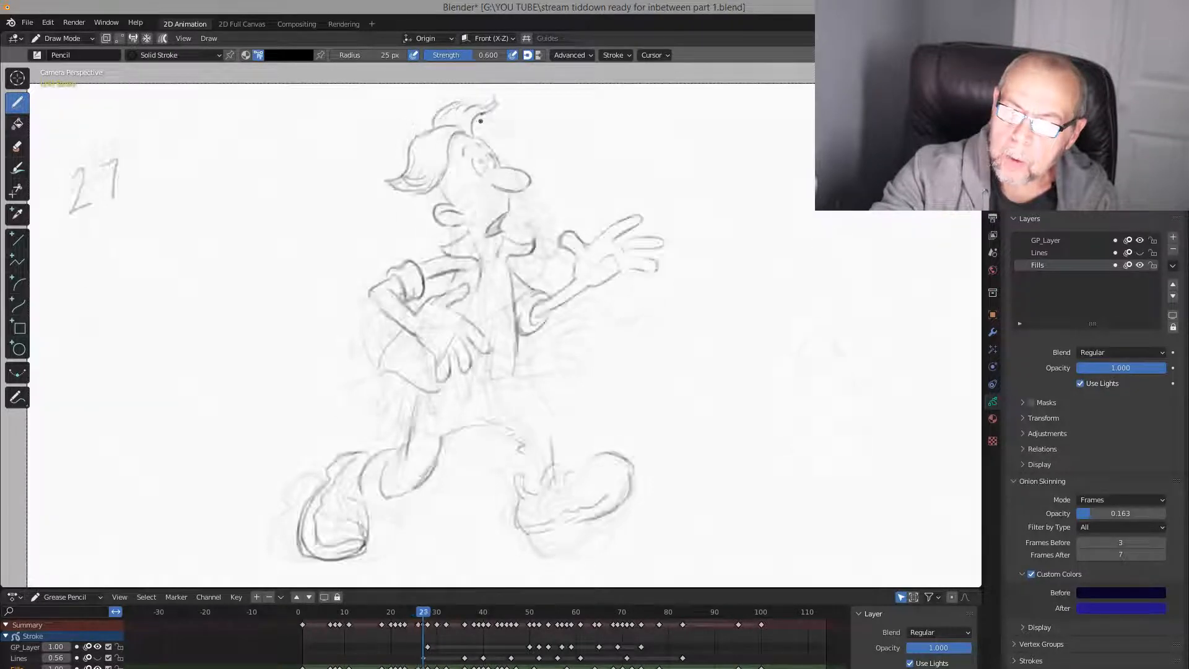
key(Down)
key(Up)
key(Down)
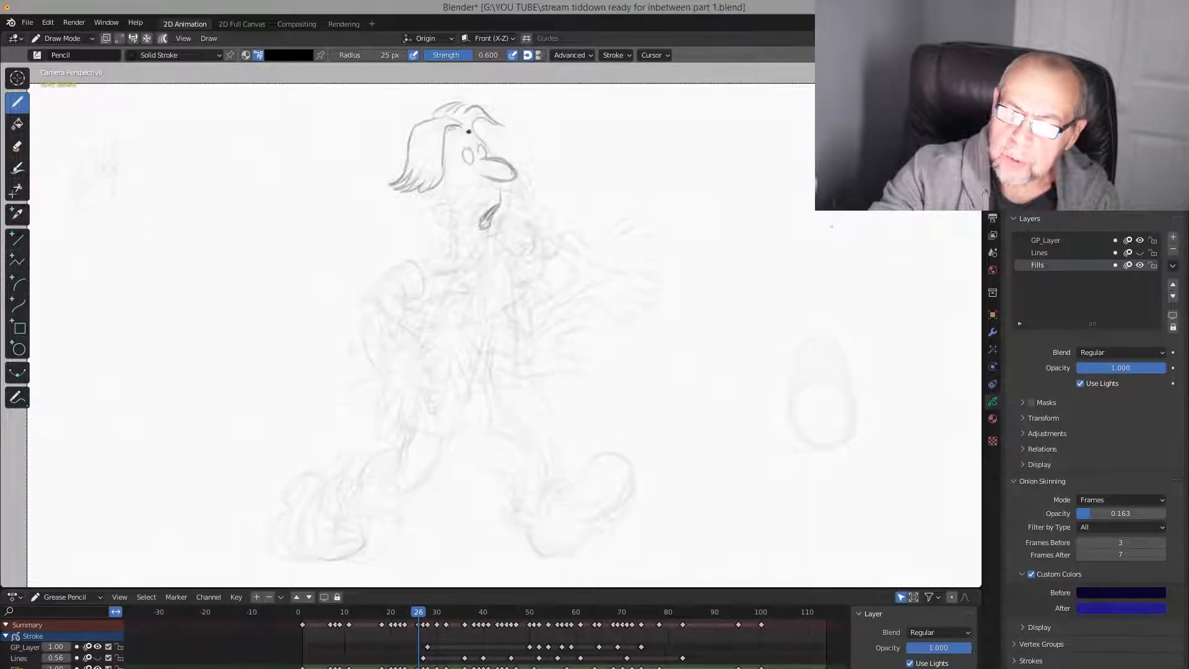
Add the pupils and eyebrow to the face on frame 26 and compare the head with the neighbouring drawings
key(Up)
key(Down)
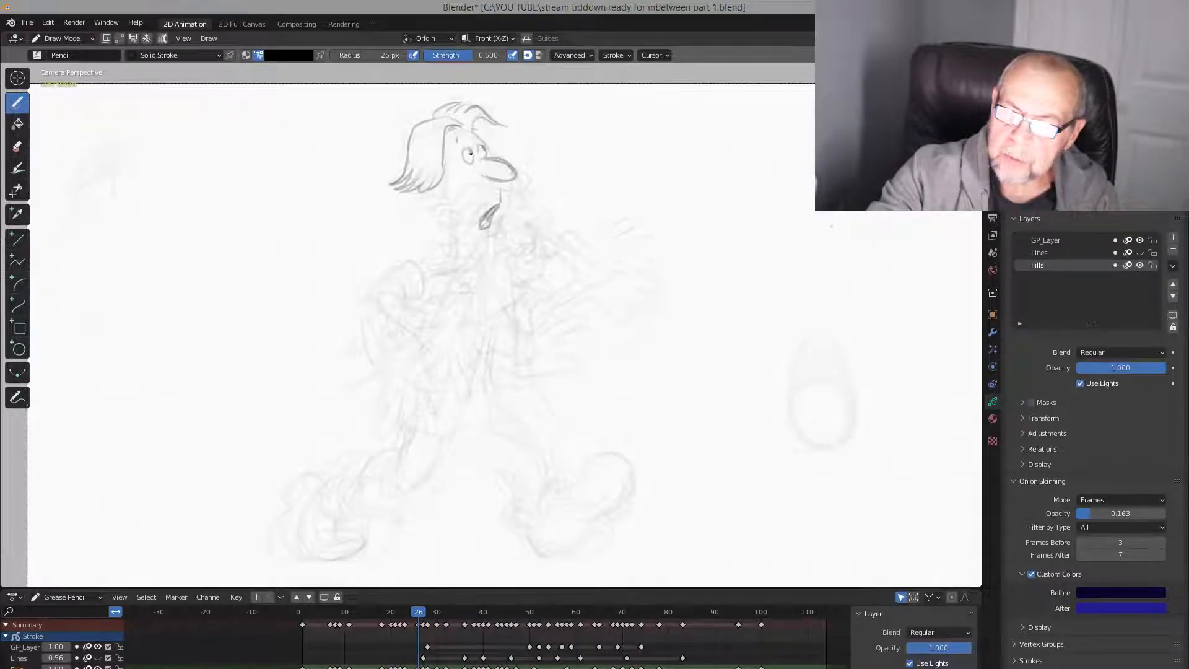
key(Up)
key(Down)
key(Up)
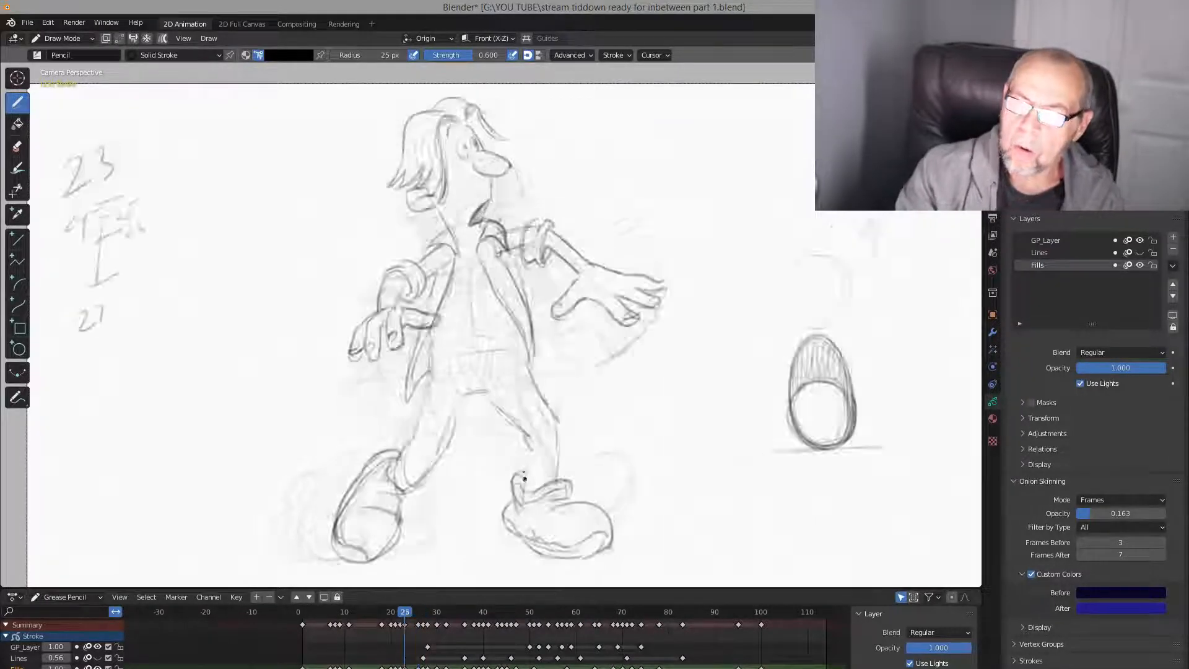
key(Down)
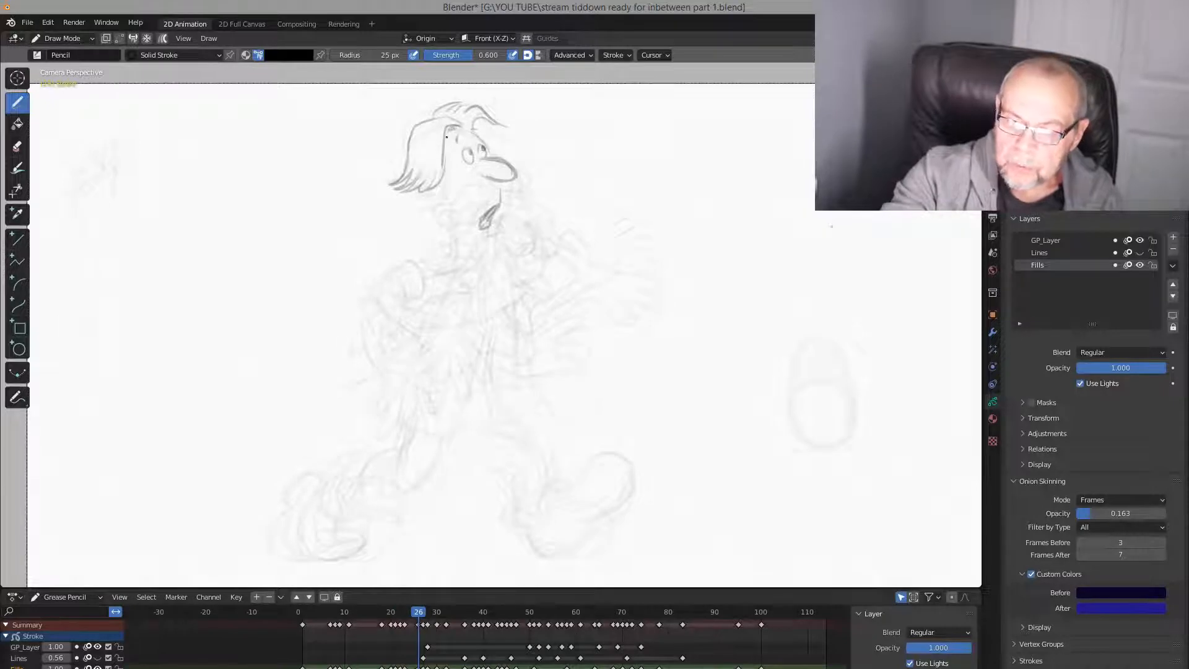
key(Up)
key(Down)
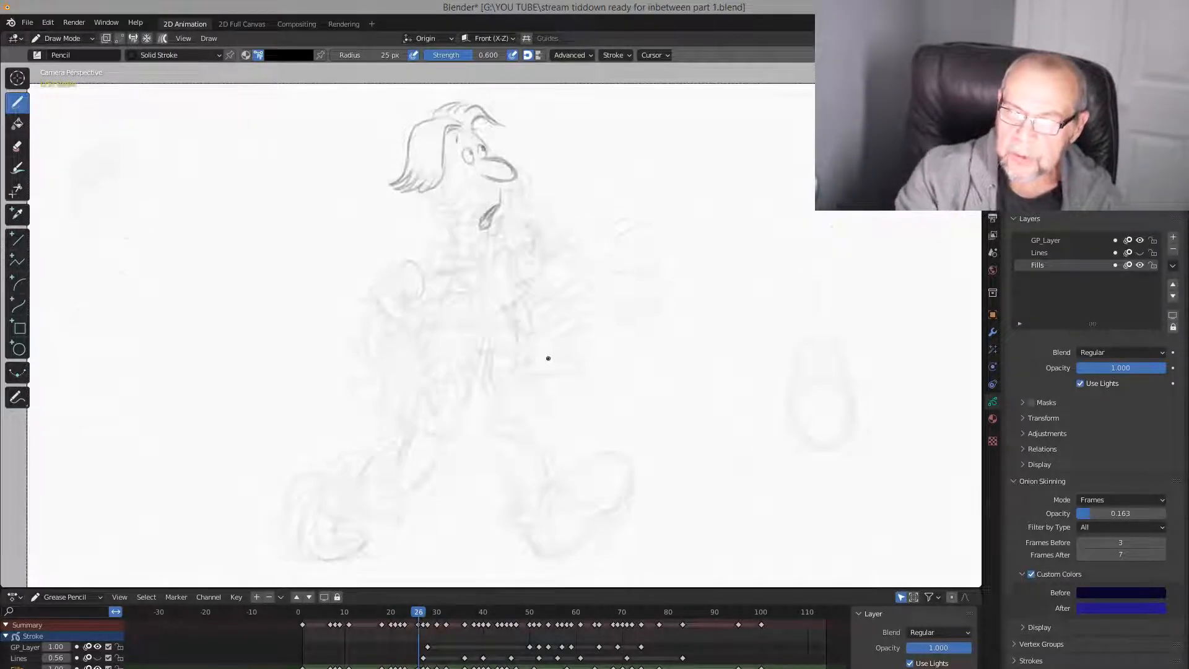
Darken the inside of the open mouth and add a short chin line beneath it
key(Up)
key(Down)
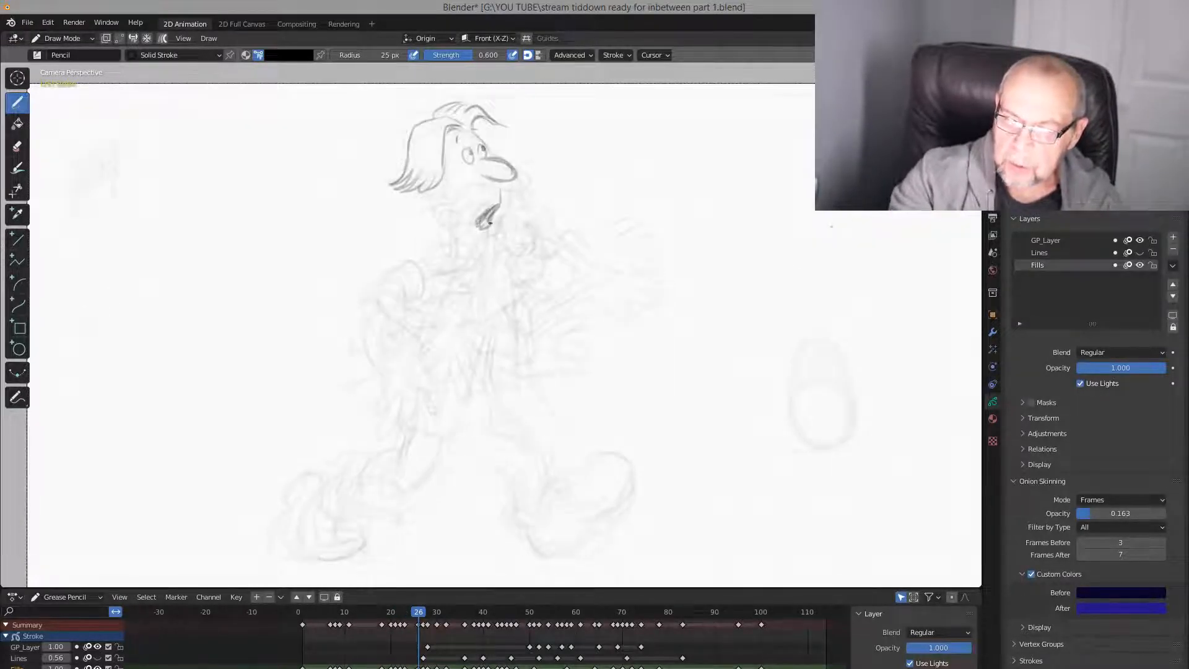
key(Up)
key(Down)
drag(493, 231, 482, 245)
key(Up)
key(Down)
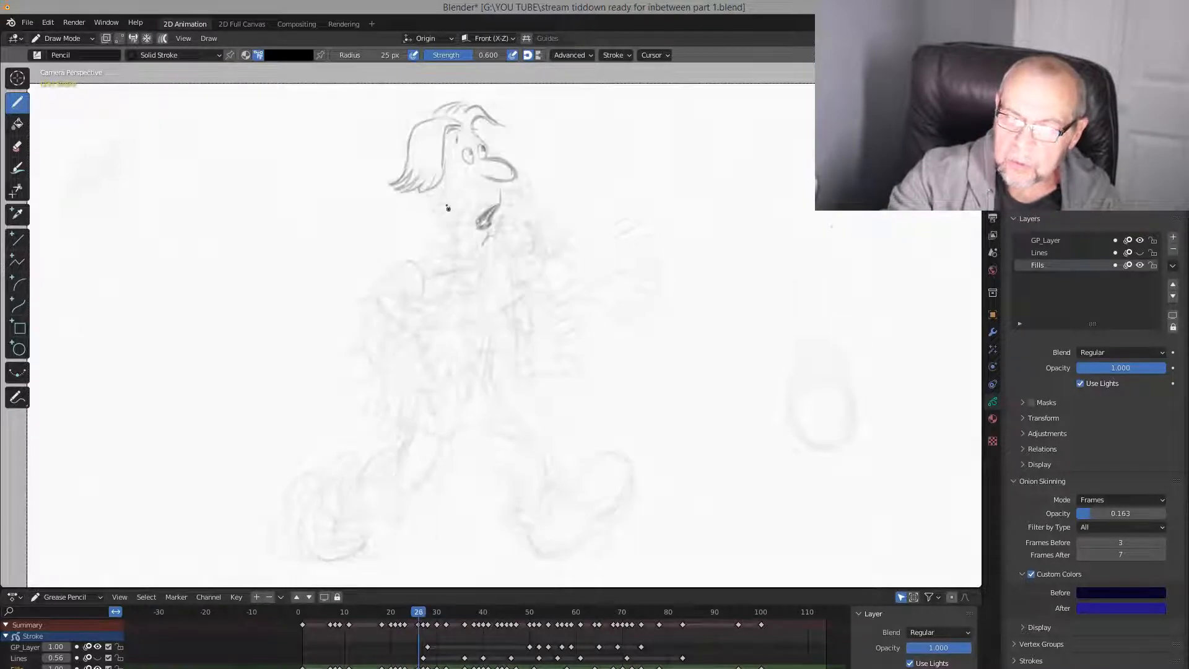
Draw the ear below the side hair and the back line of the neck on frame 26
key(Up)
key(Down)
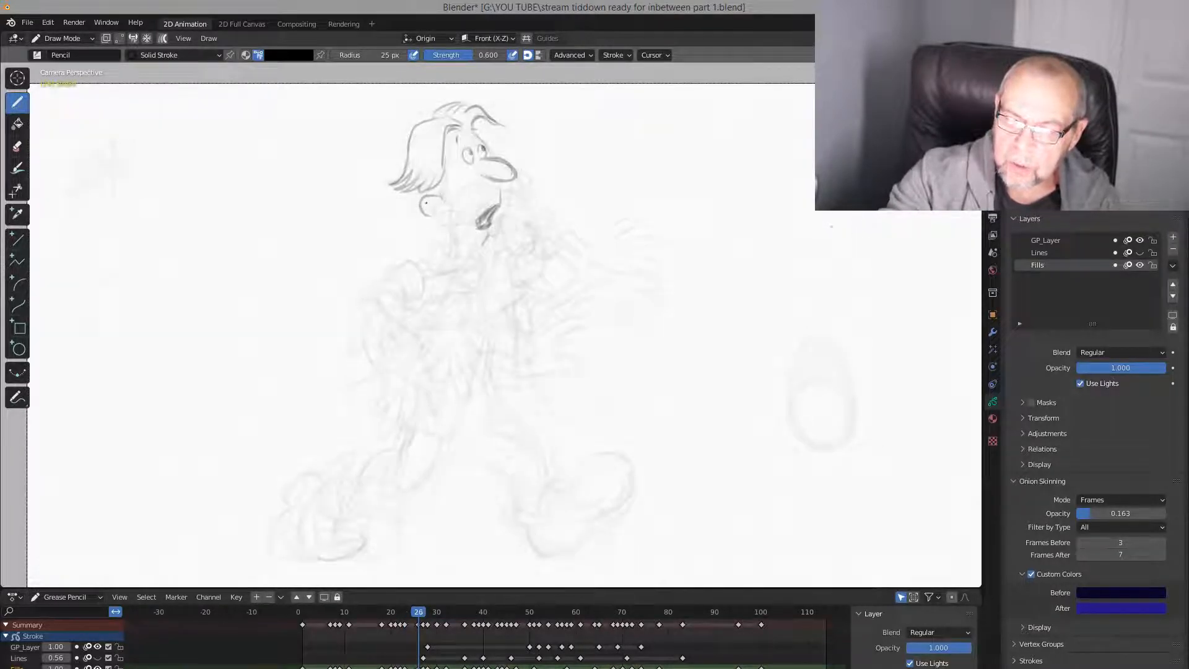
key(Up)
key(Down)
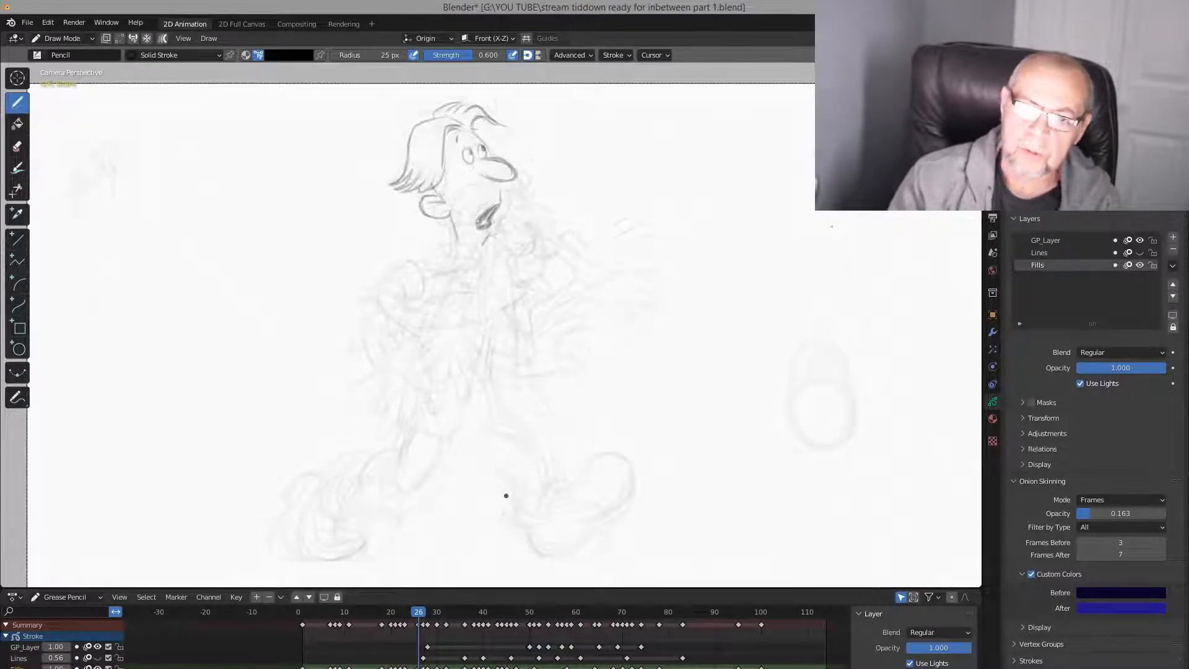
Flip through frames 23, 26 and 27 to examine how the new head moves between the key poses
key(Up)
key(Down)
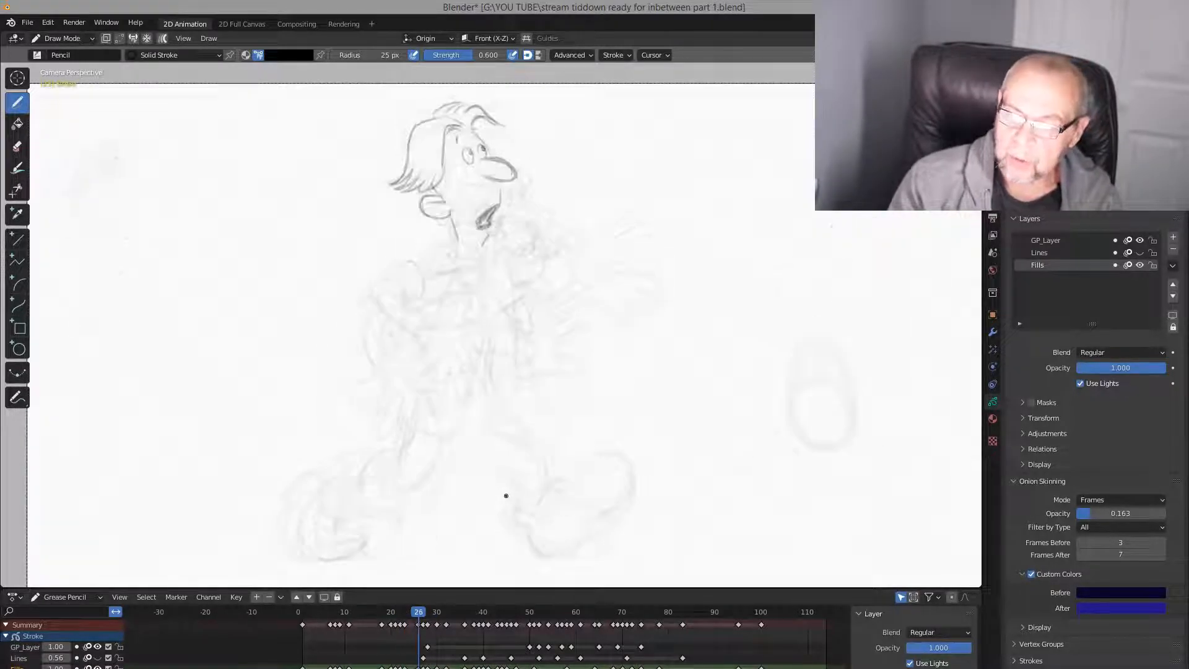
key(Down)
key(Down)
key(Up)
key(Up)
key(Up)
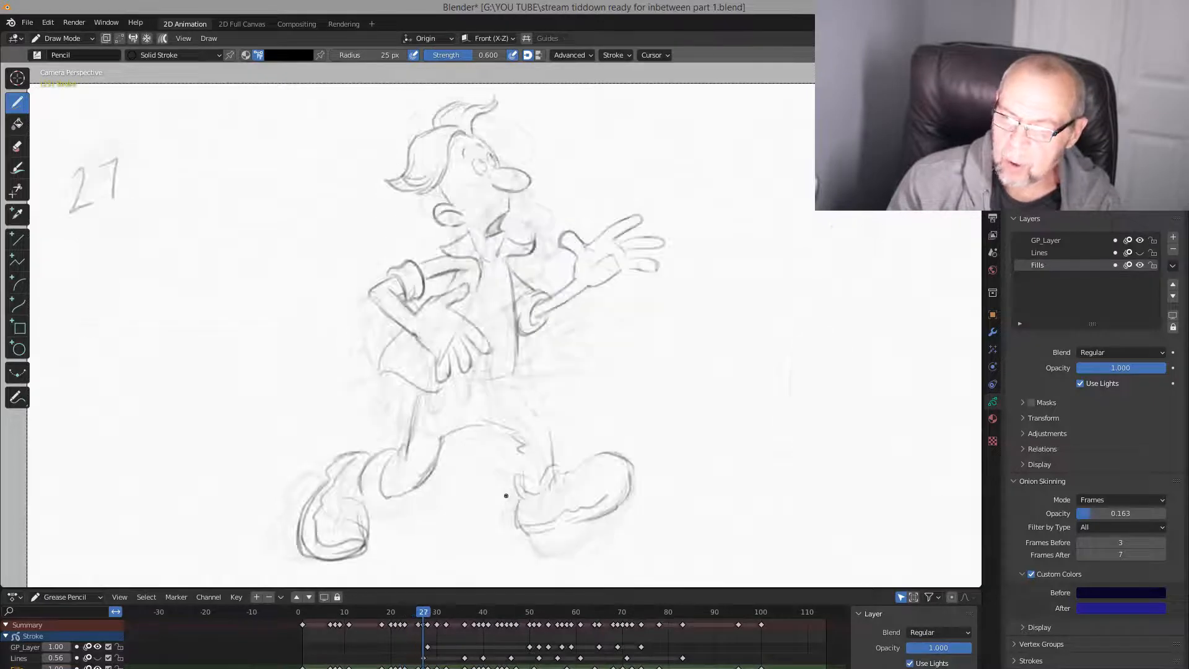
key(Down)
key(Up)
key(Down)
key(Up)
key(Down)
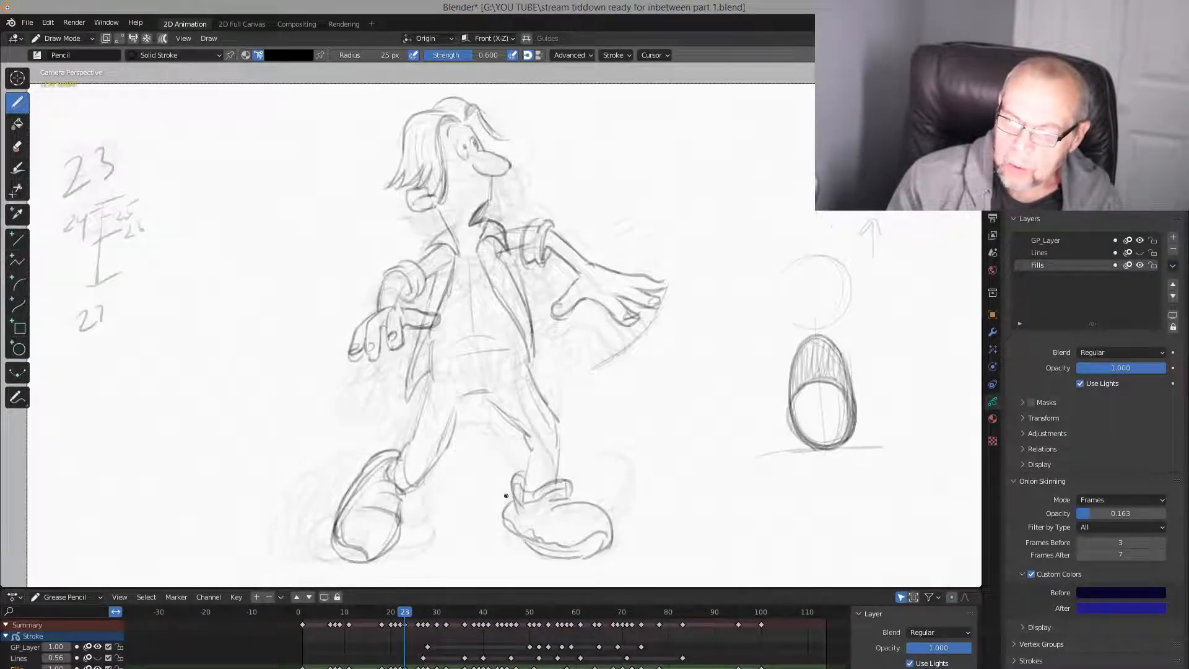
key(Right)
key(Right)
key(Right)
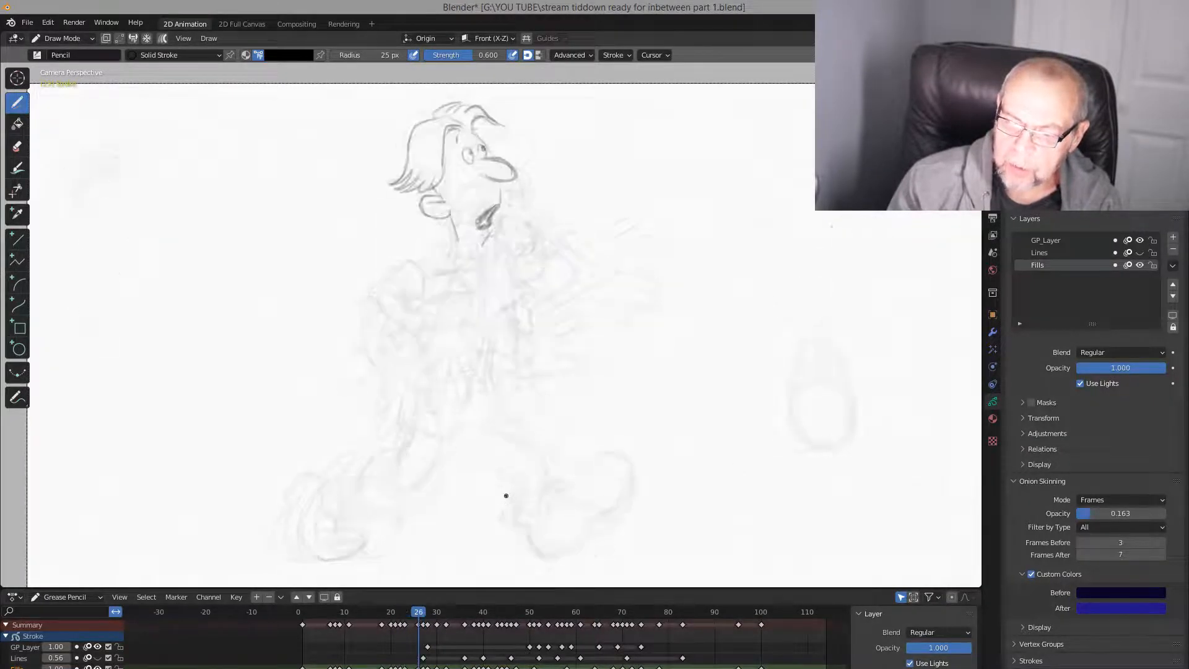
Draw the outer line of the back leg and start the shoe's heel curve, flipping between frames to judge the spacing
key(Down)
key(Up)
key(Down)
mouse_move(426, 397)
mouse_down()
mouse_move(413, 444)
mouse_move(341, 480)
mouse_up()
key(Up)
key(Up)
key(Down)
key(Down)
key(Up)
key(Up)
key(Down)
key(Down)
key(Up)
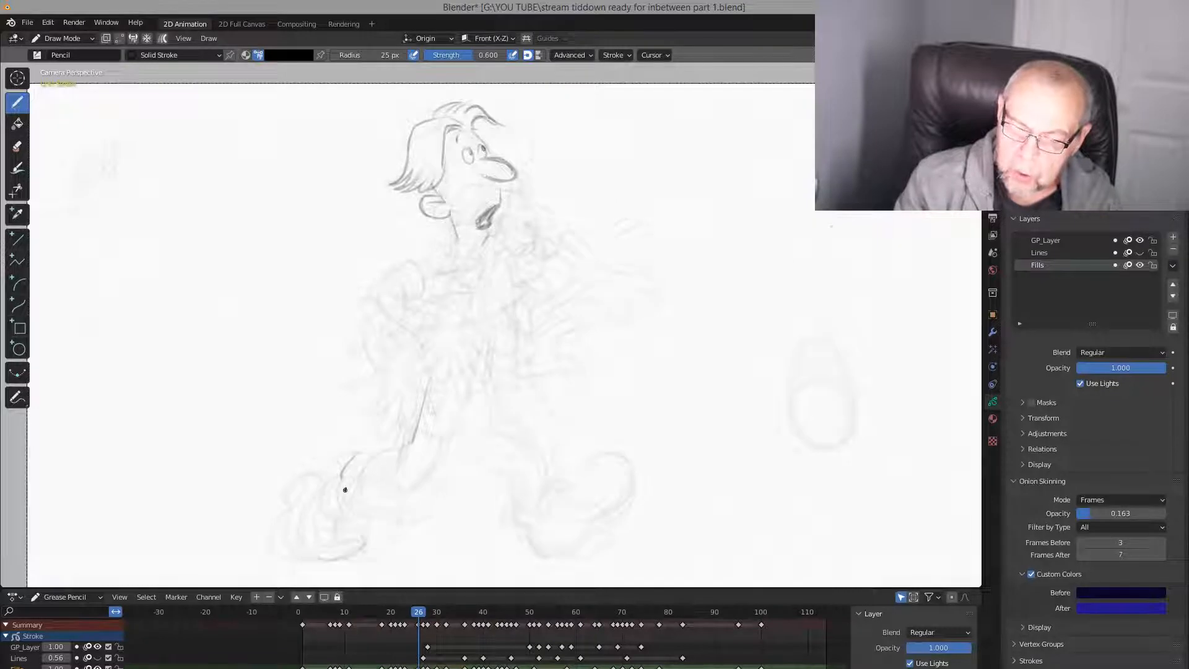
Draw the back shoe's heel, sole edge and rounded toe on frame 26, flipping to the neighbouring frames for spacing
drag(362, 453, 385, 451)
key(Up)
key(Down)
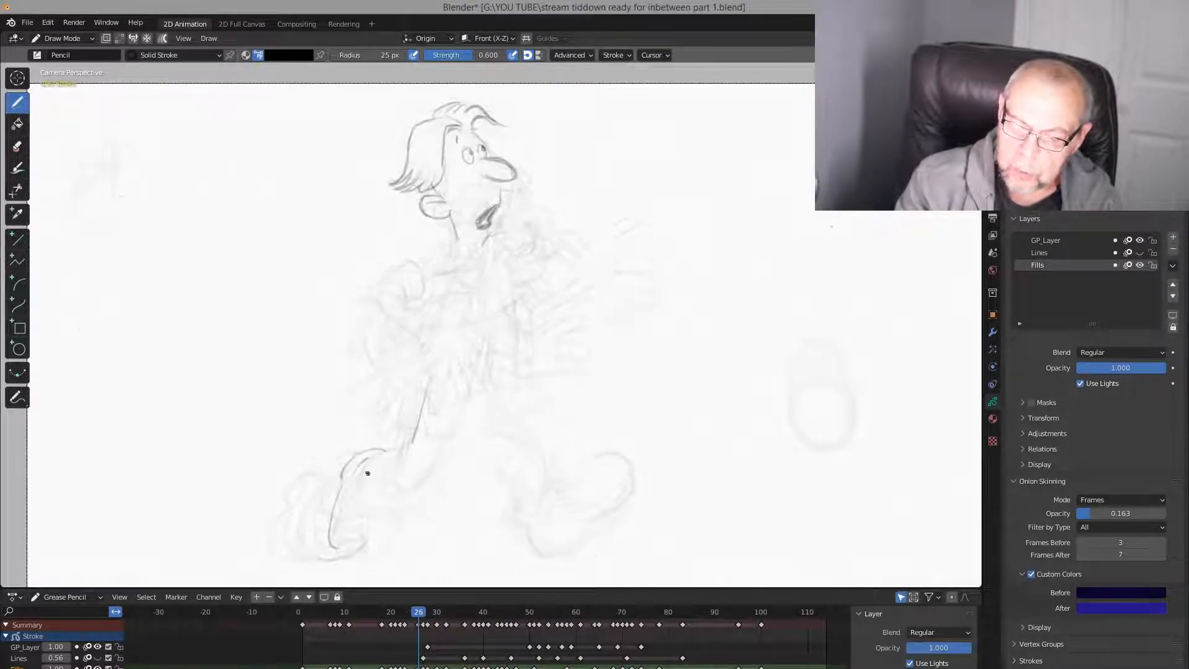
drag(341, 537, 345, 548)
key(Down)
key(Up)
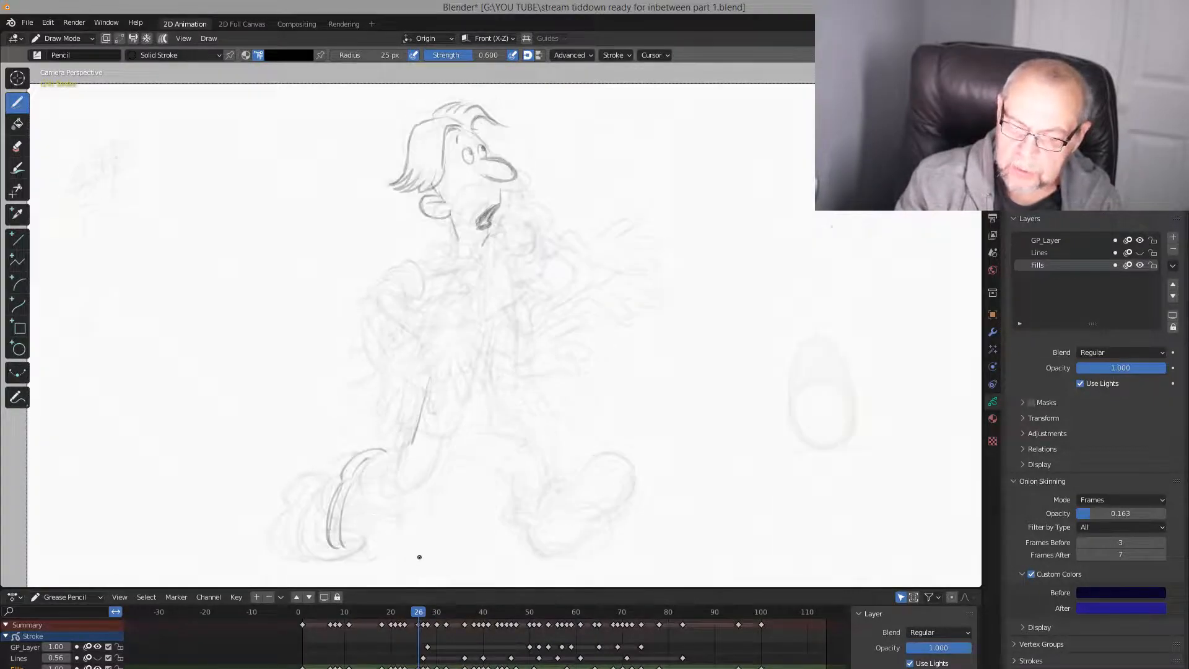
mouse_move(370, 506)
mouse_down()
mouse_move(394, 504)
mouse_move(351, 557)
mouse_up()
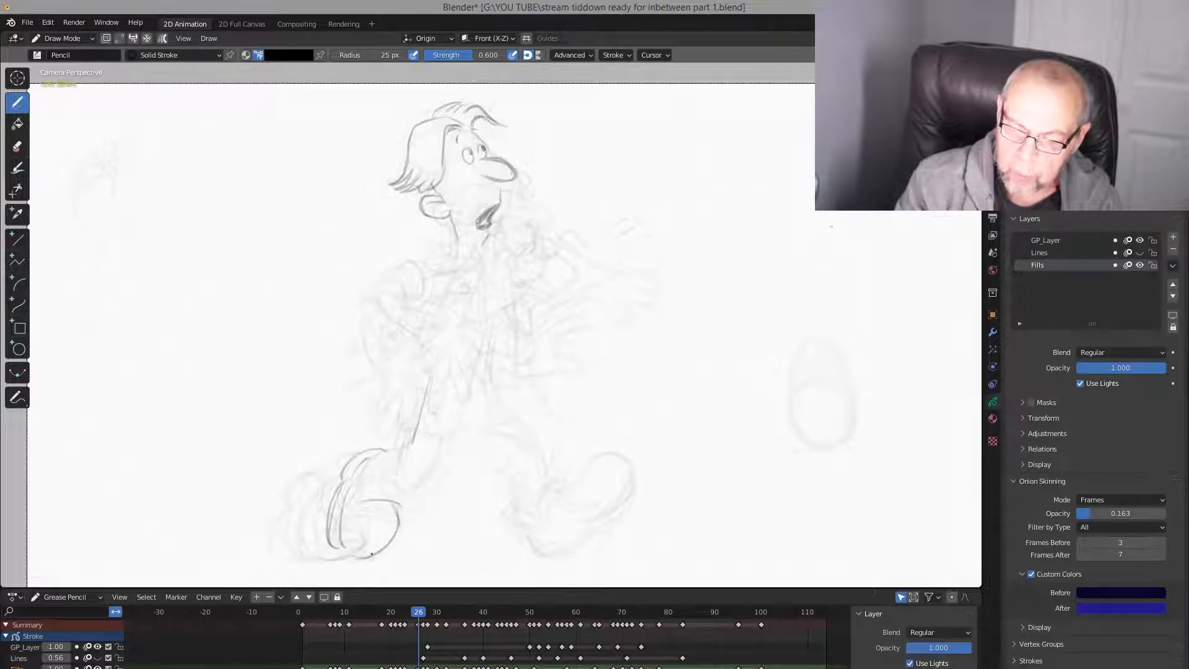
Add the ankle curve above the back shoe and darken the shoe's outline on frame 26
key(Down)
key(Up)
key(Down)
key(Up)
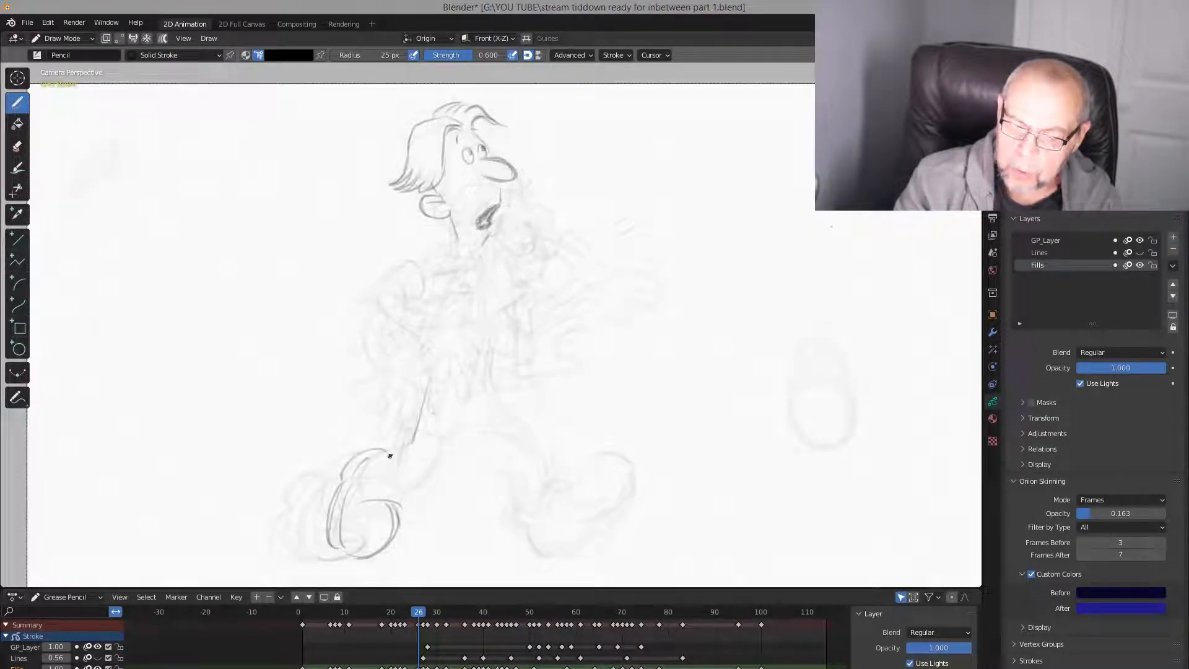
mouse_move(397, 460)
mouse_down()
mouse_move(341, 557)
mouse_move(364, 560)
mouse_up()
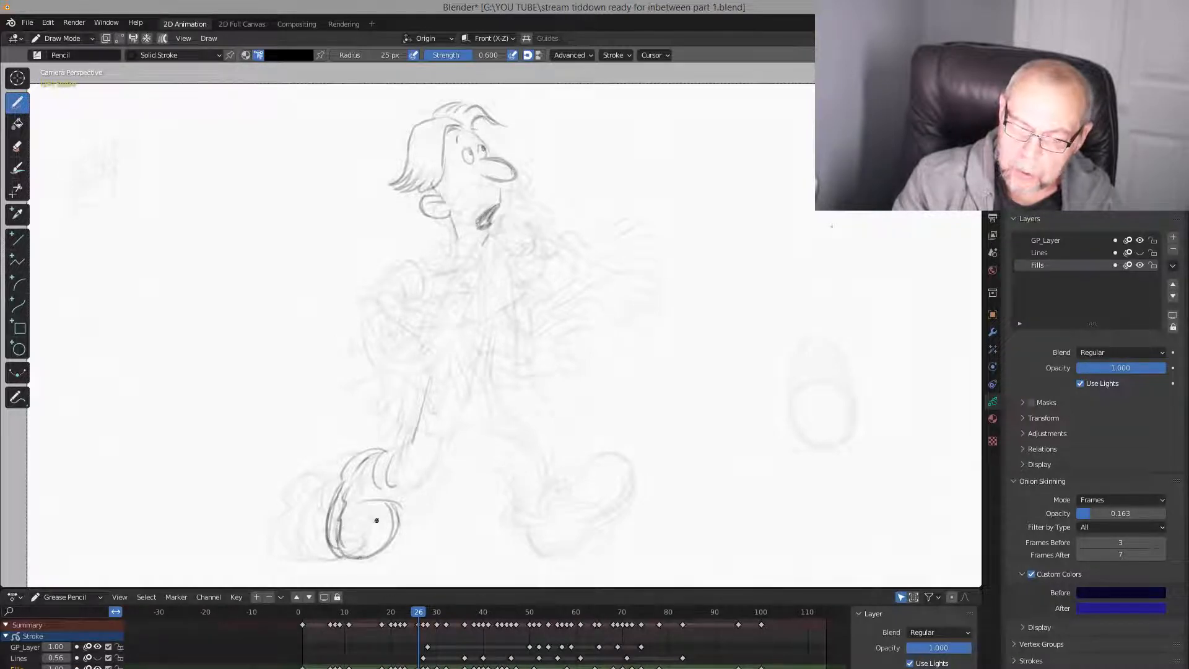
mouse_move(362, 510)
mouse_down()
mouse_move(390, 508)
mouse_move(385, 551)
mouse_up()
Flip through frames 23, 26 and 27 to examine how the back shoe and legs move between the key poses
drag(405, 612, 394, 611)
key(Up)
key(Up)
key(Down)
key(Down)
key(Down)
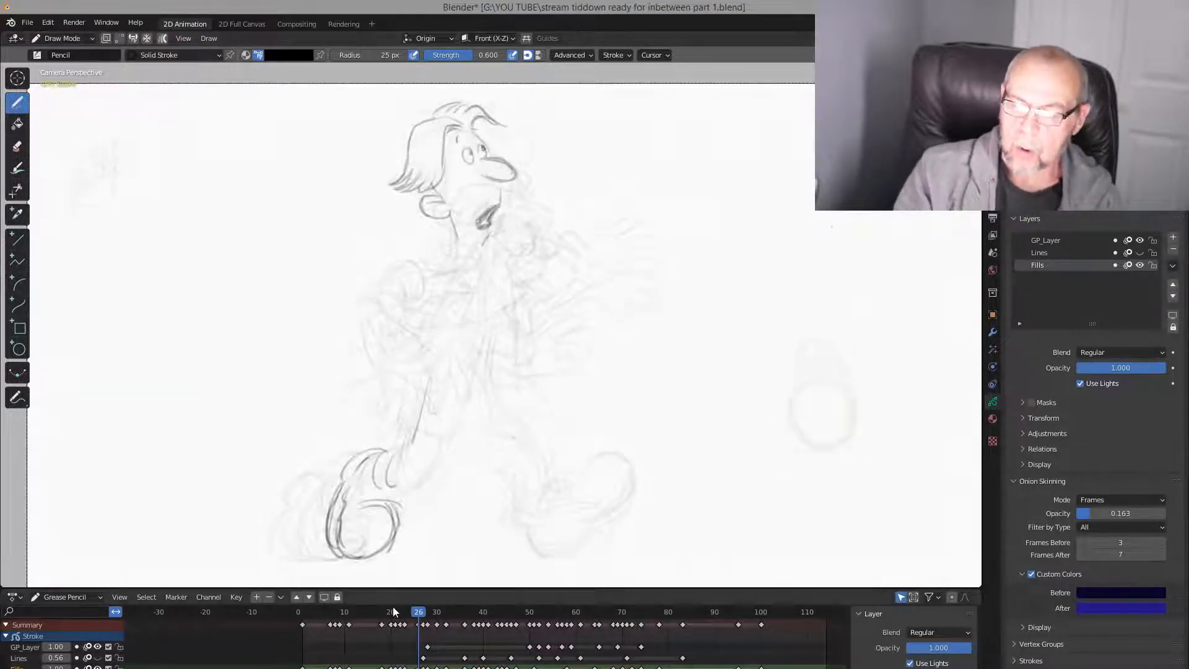
key(Up)
key(Up)
key(Up)
key(Down)
key(Down)
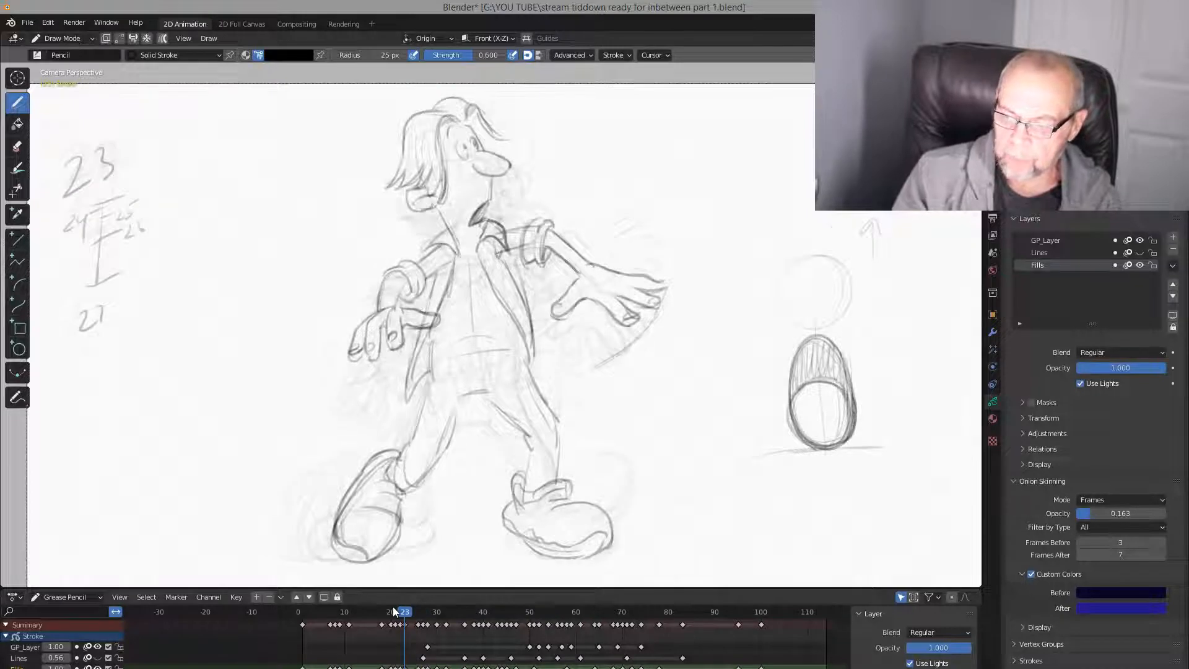
key(Up)
key(Down)
key(Up)
key(Up)
key(Down)
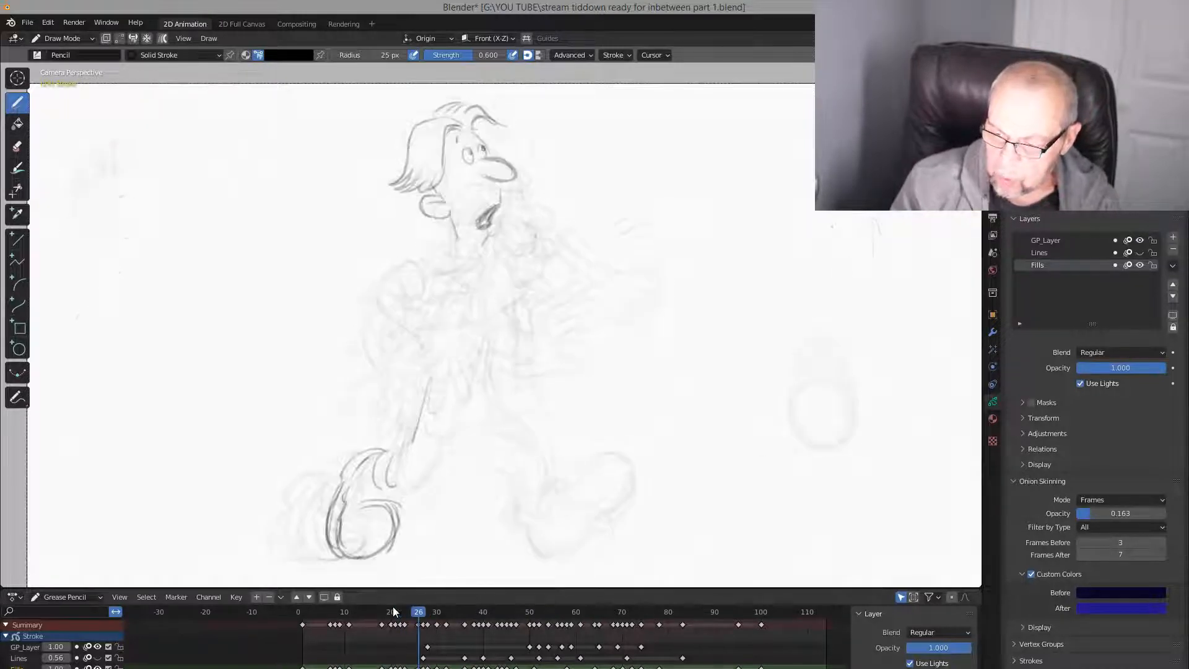
key(Up)
key(Down)
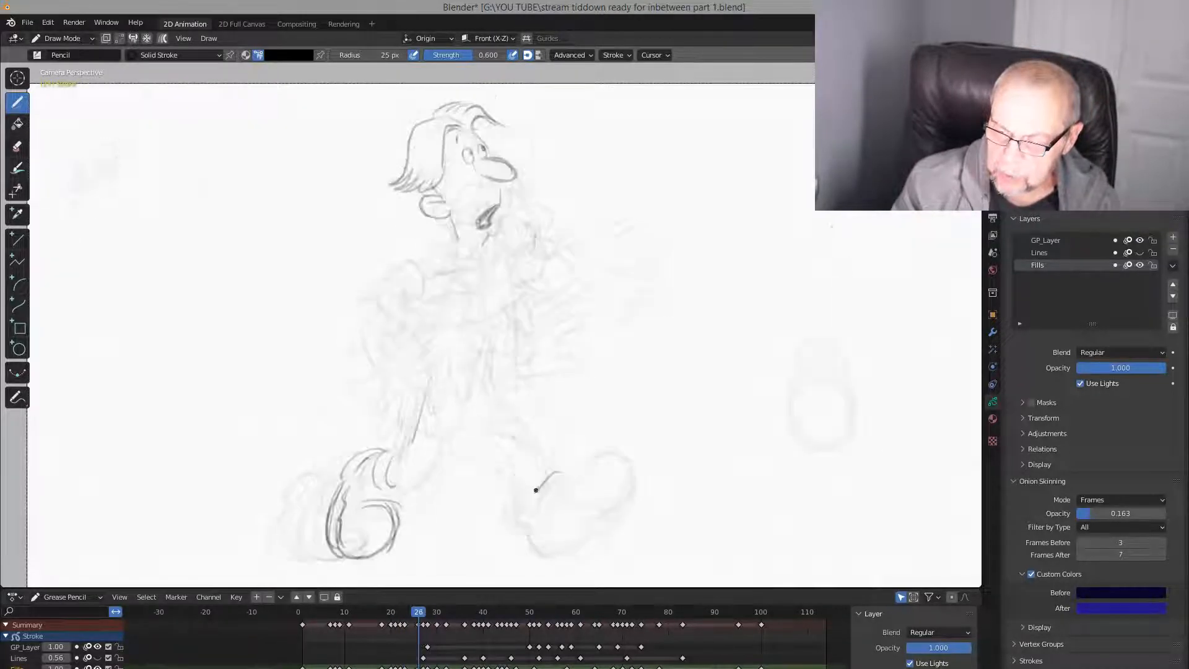
Draw the front leg's ankle opening and its inner and outer leg lines on frame 26
drag(519, 477, 528, 503)
key(Up)
key(Down)
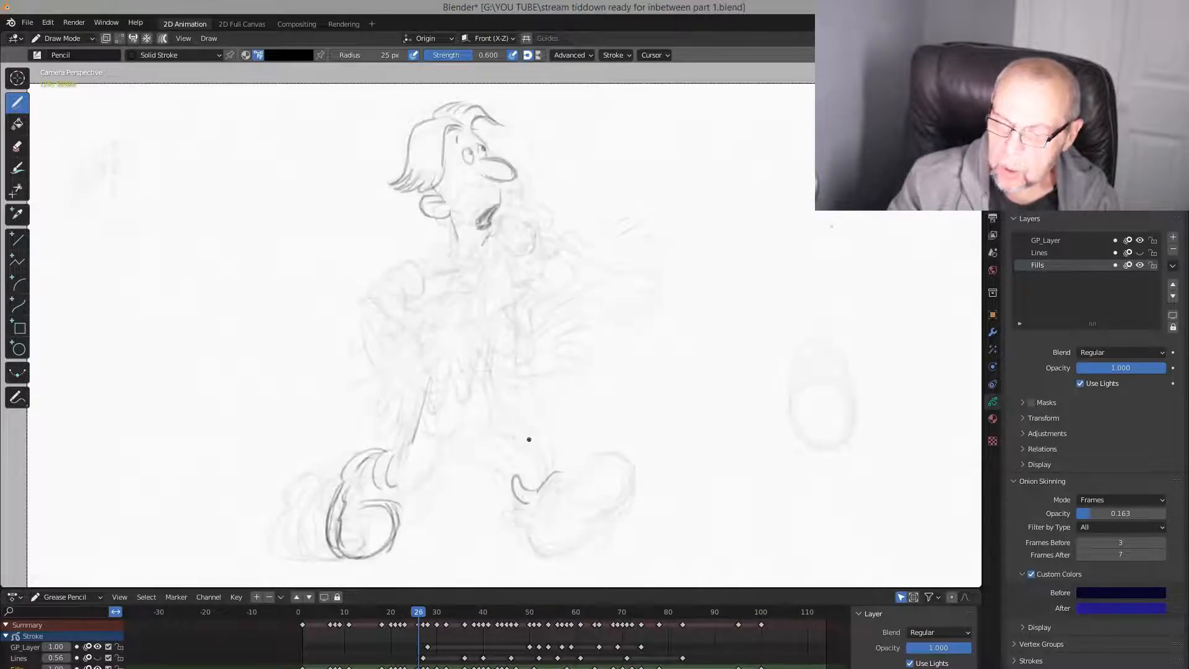
key(Up)
key(Down)
drag(521, 431, 525, 487)
key(Up)
key(Down)
mouse_move(520, 376)
mouse_down()
mouse_move(548, 420)
mouse_move(552, 473)
mouse_up()
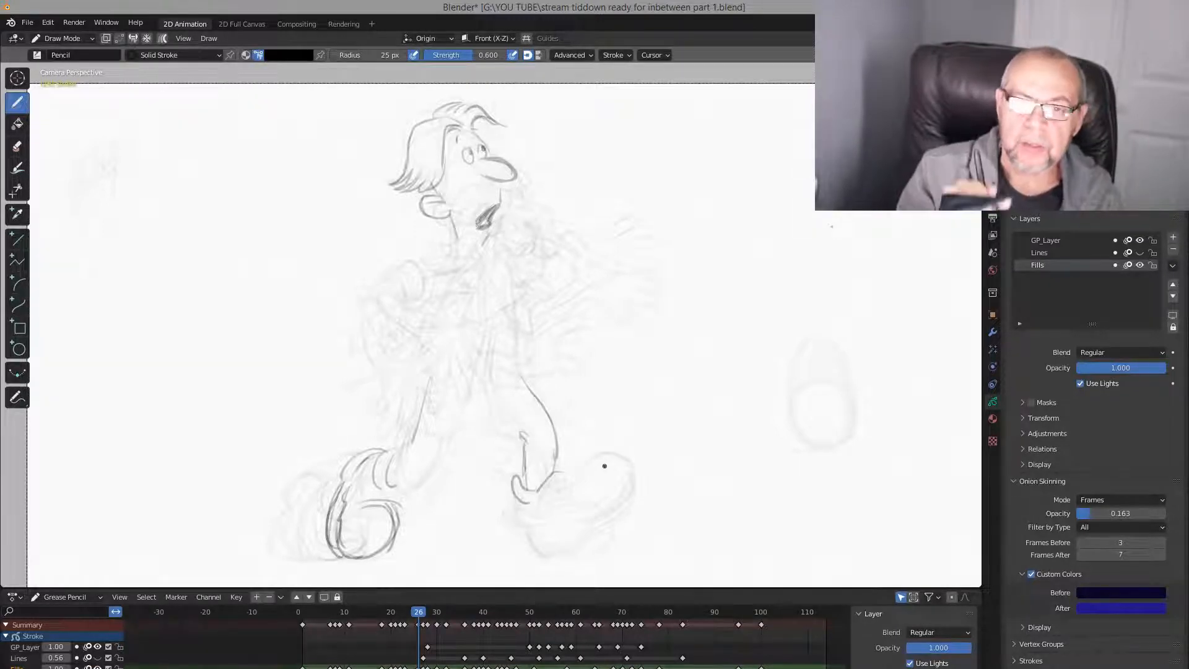
Join the back leg's outer line to the trouser hem and draw its curved inner line down to the ankle
key(Down)
key(Up)
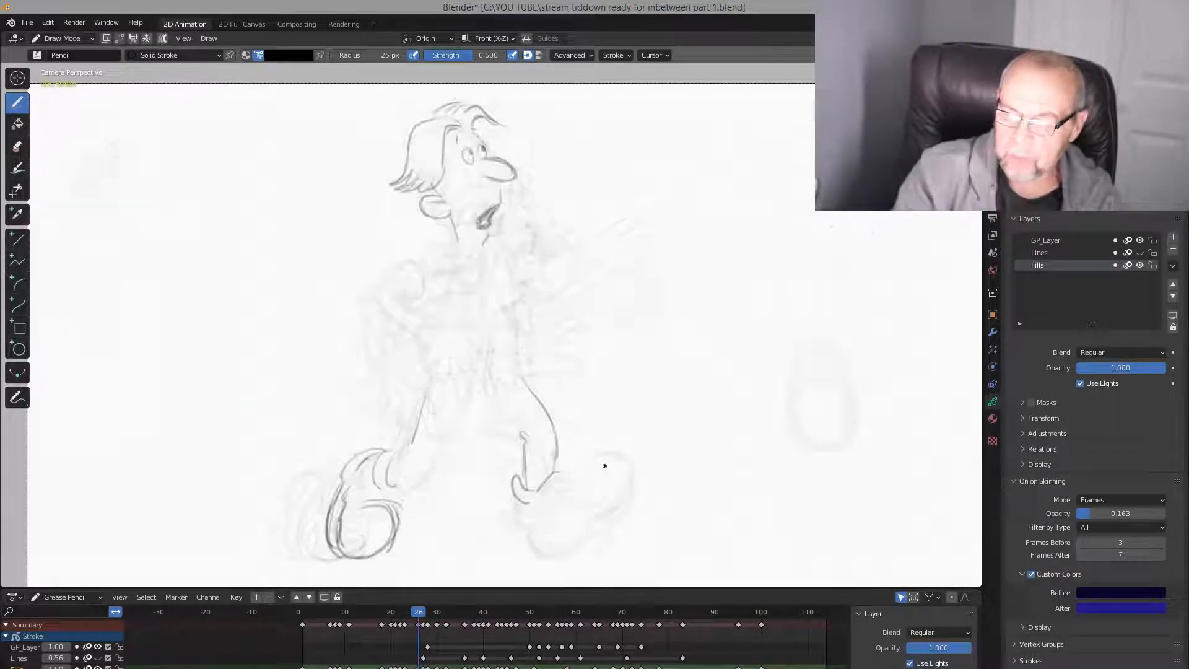
key(Down)
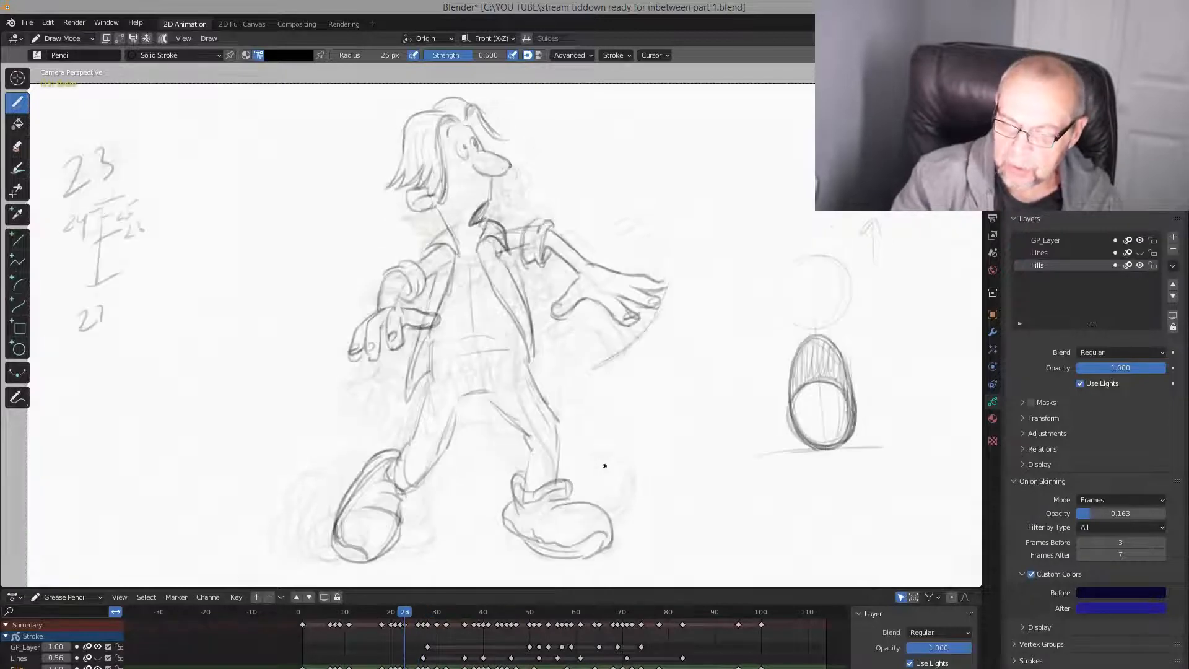
key(Right)
drag(390, 484, 394, 458)
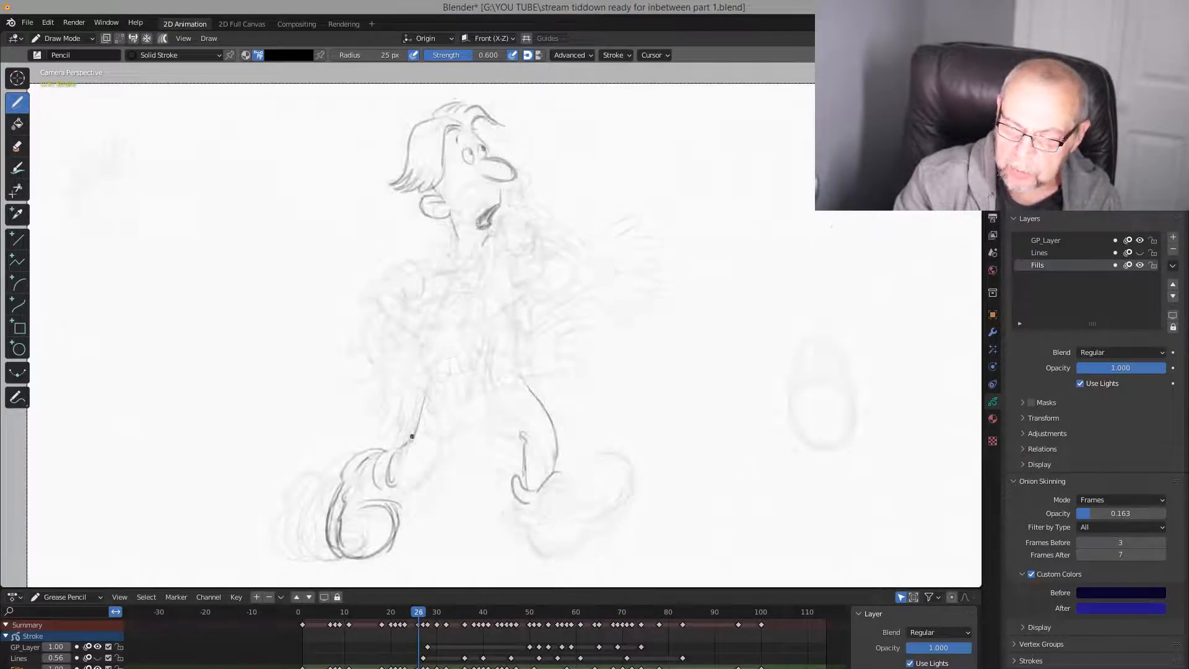
key(Up)
key(Down)
key(Down)
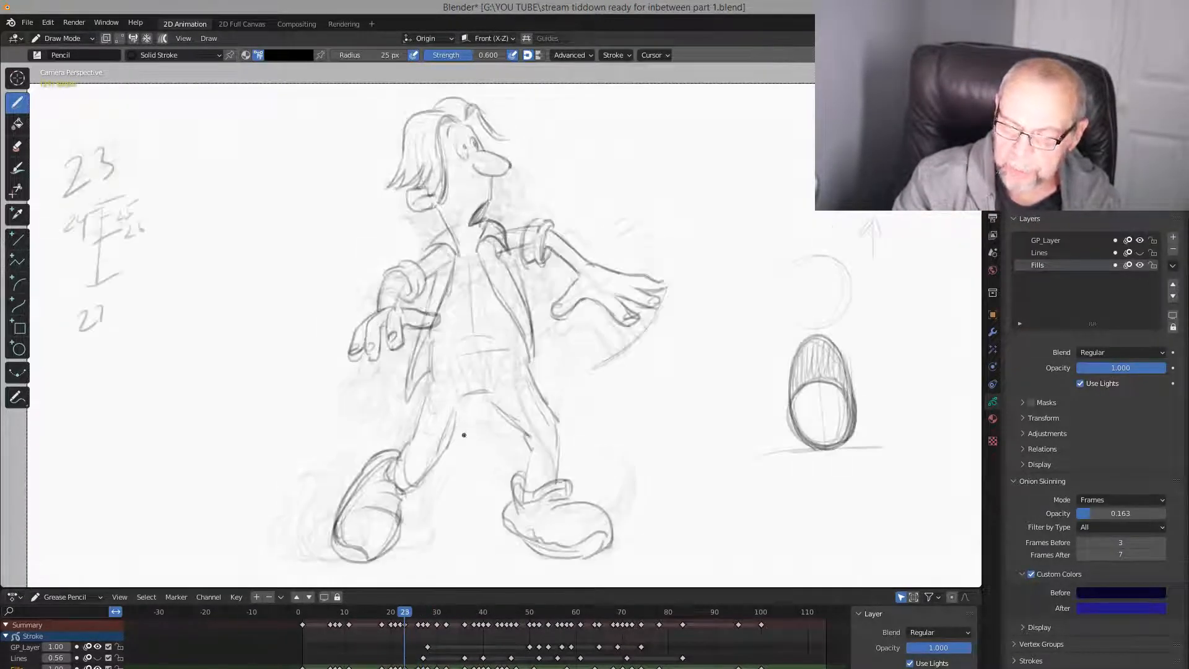
key(Up)
mouse_move(456, 401)
mouse_down()
mouse_move(441, 455)
mouse_move(387, 489)
mouse_move(393, 502)
mouse_up()
Draw the waistline across the hips, the crotch curve and the front leg's inner thigh on frame 26
key(Down)
key(Up)
key(Up)
key(Down)
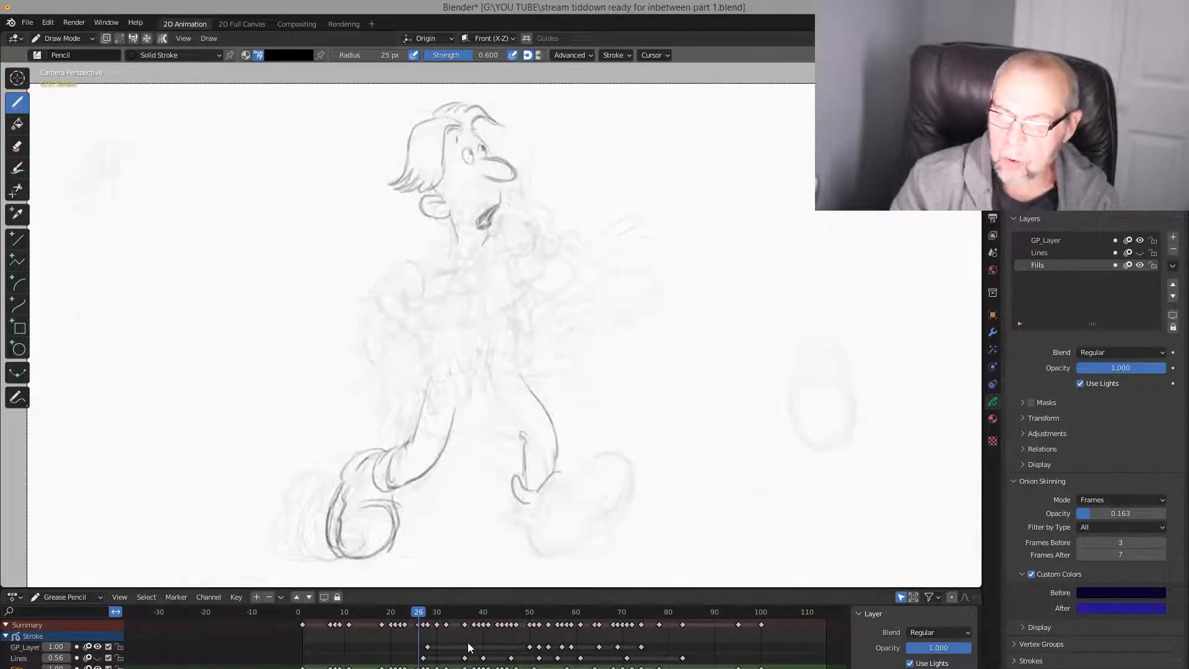
drag(516, 355, 465, 358)
key(Down)
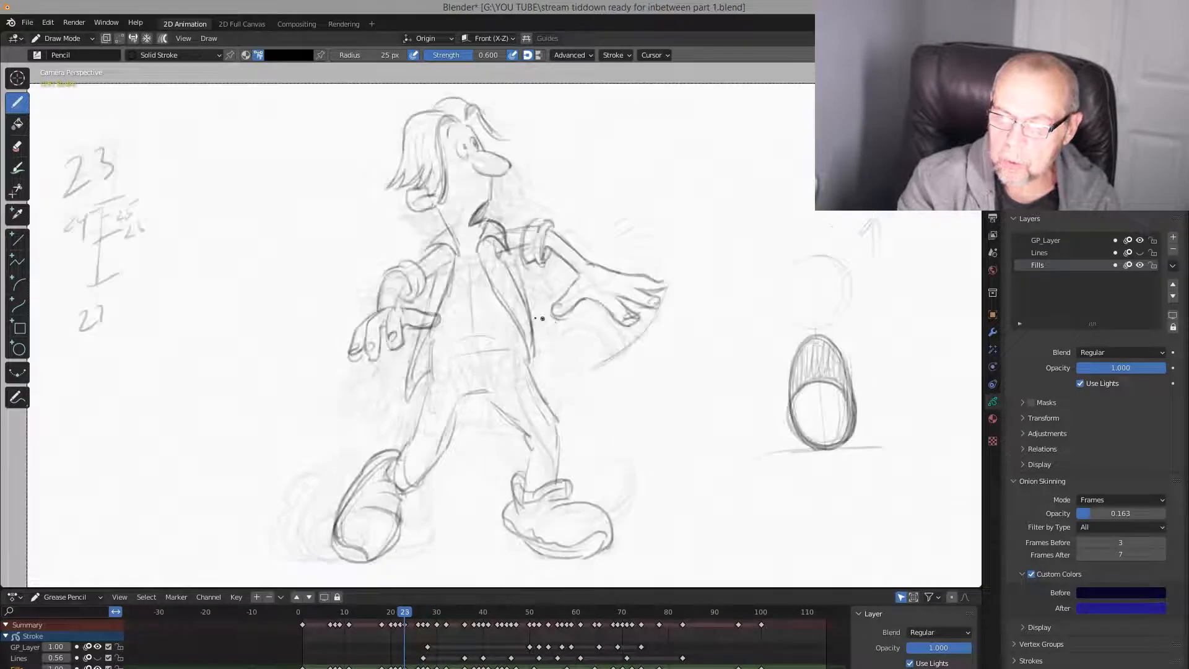
key(Up)
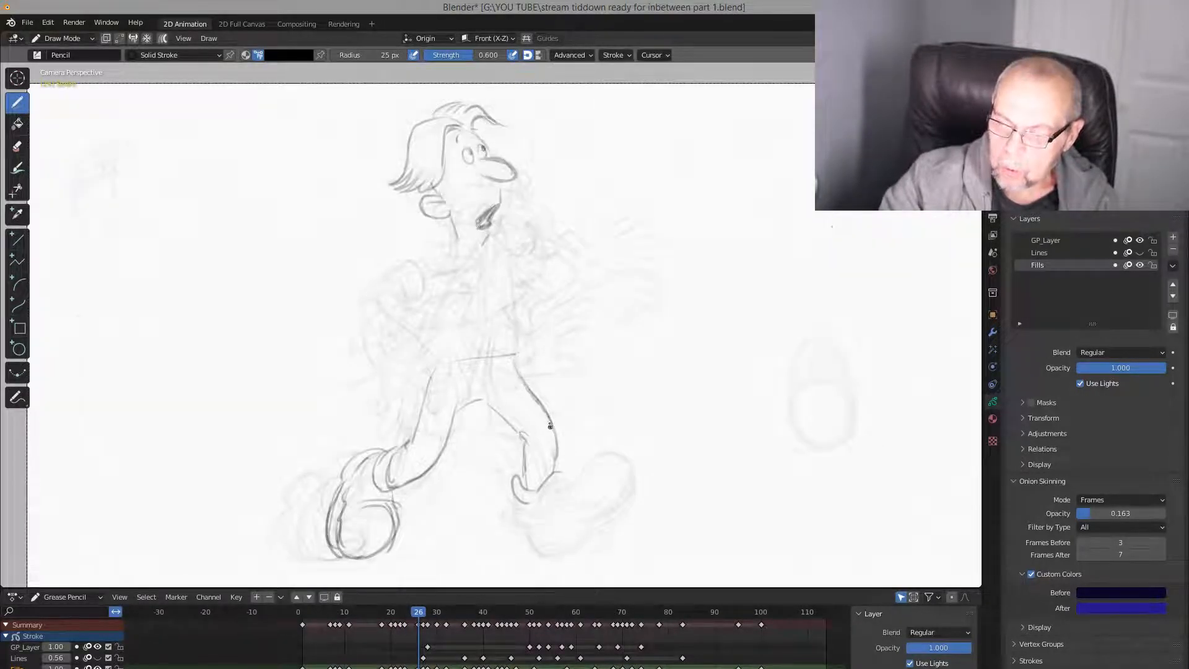
Flip through frames 23, 26 and 27 to examine the path of the outstretched arm and its sleeve cuff
key(Down)
key(Up)
key(Up)
key(Down)
key(Down)
key(Up)
key(Down)
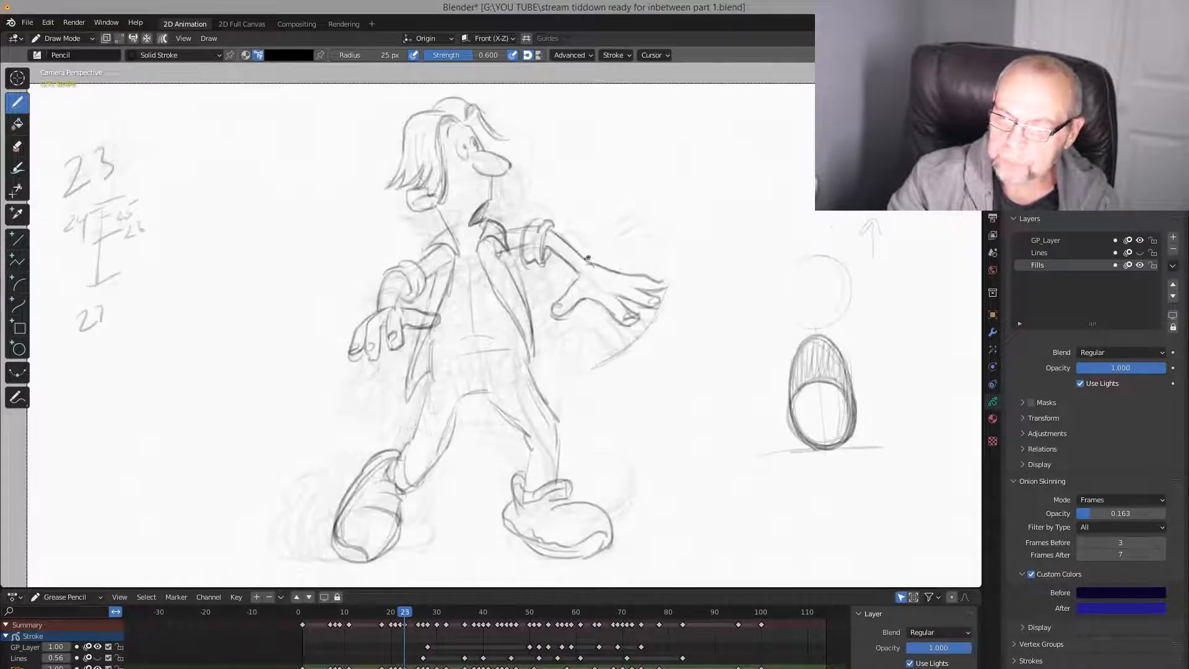
key(Up)
key(Up)
key(Down)
key(Down)
key(Up)
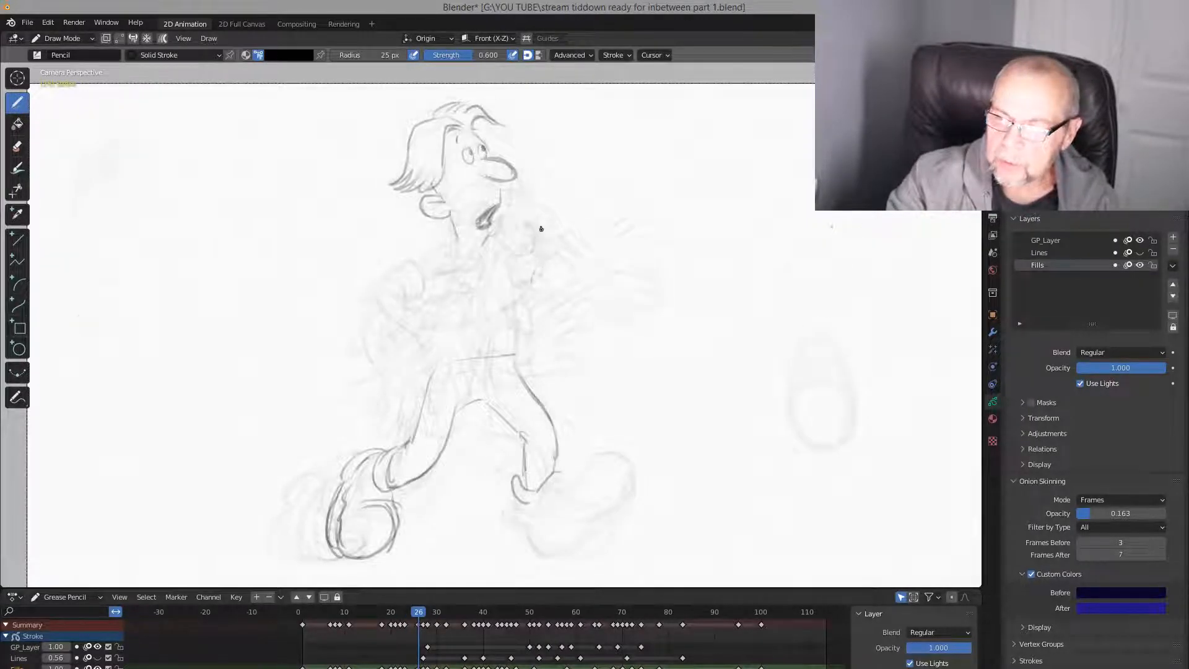
key(Down)
key(Up)
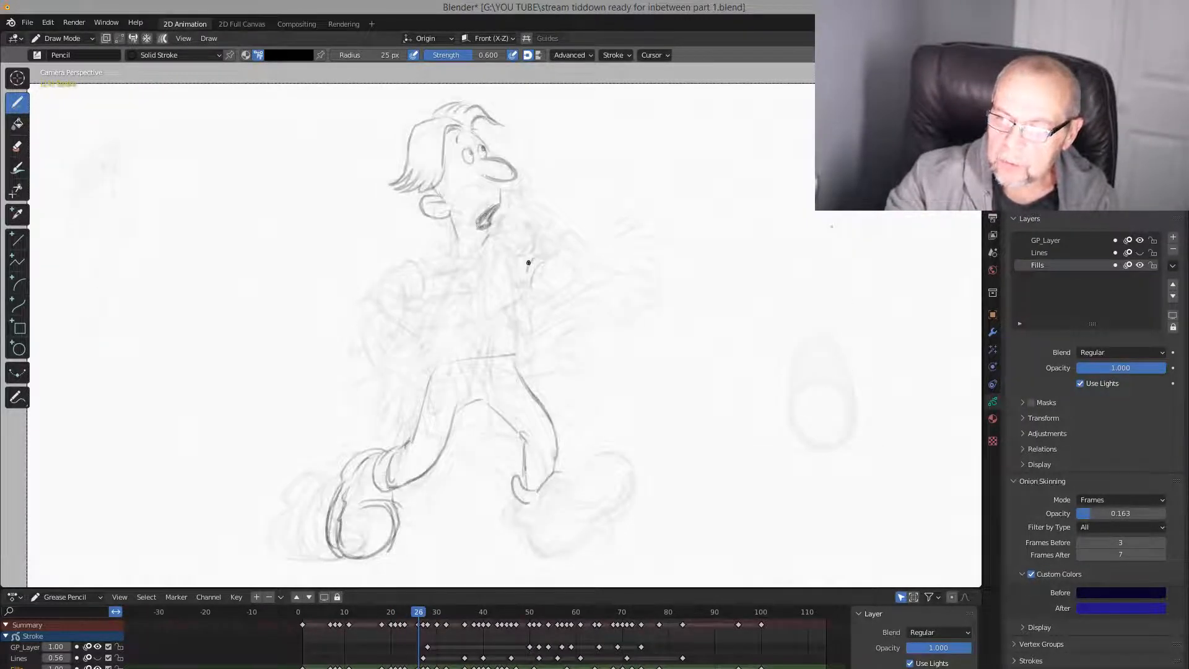
Draw the rolled sleeve cuff of the outstretched arm on frame 26, checking its placement against frames 23 and 27
drag(528, 262, 535, 268)
key(Down)
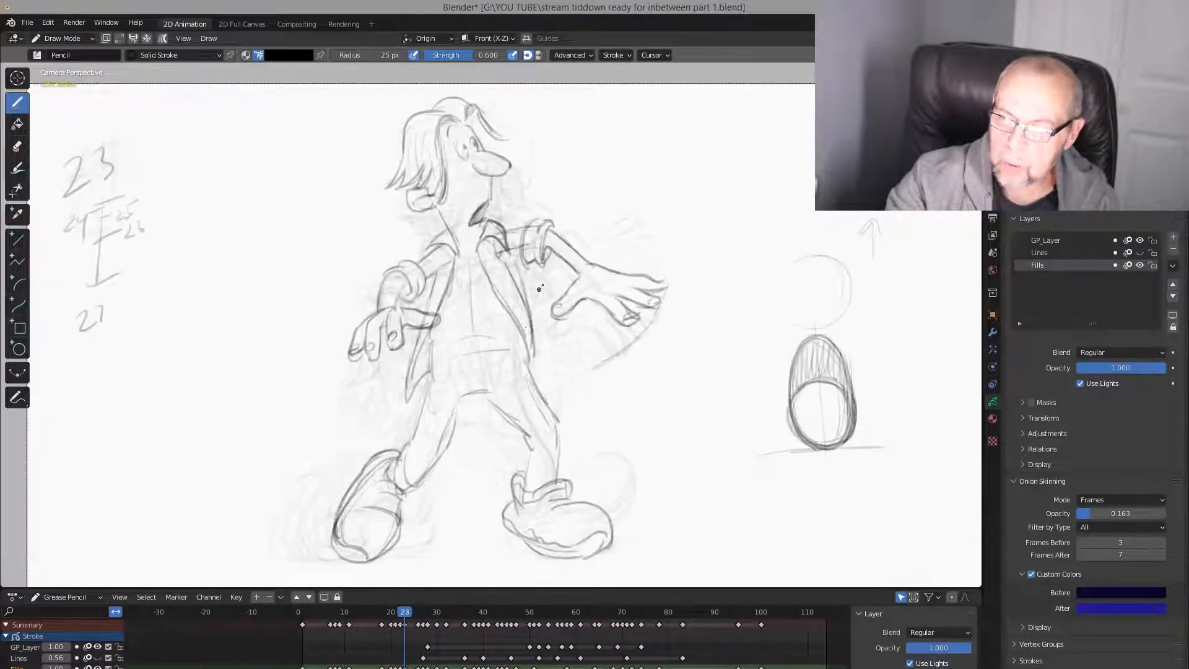
key(Up)
key(Up)
key(Down)
key(Down)
key(Up)
key(Up)
key(Up)
key(Up)
key(Down)
key(Down)
key(Down)
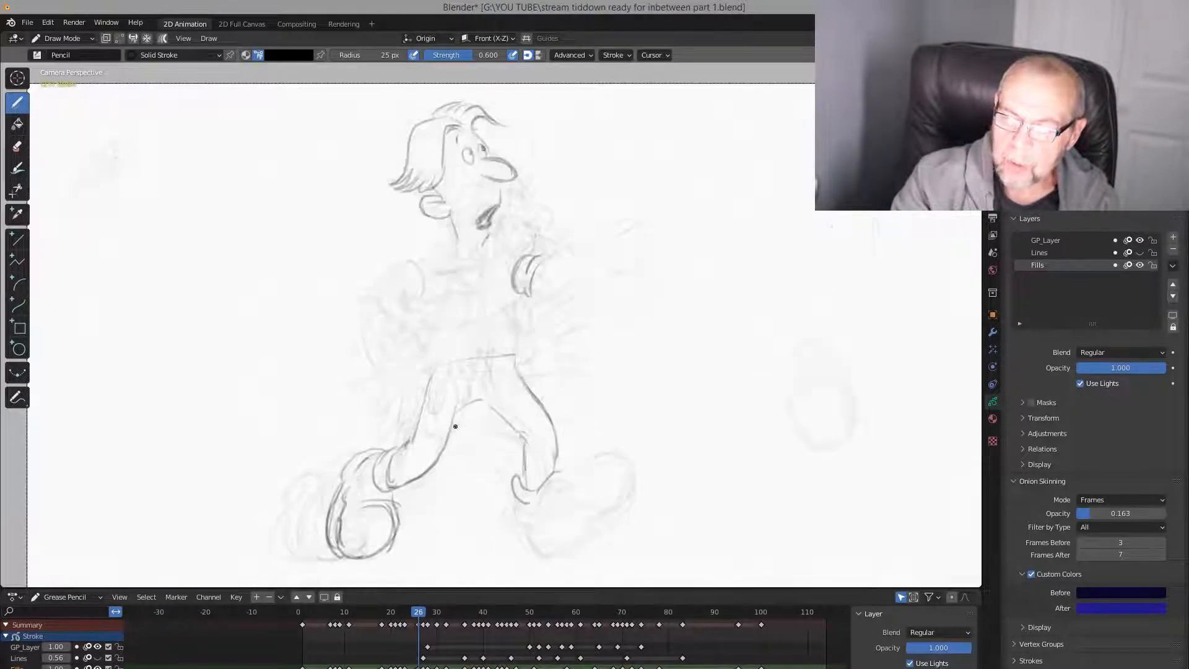
Draw the rolled sleeve cuff of the bent arm beside the chest on frame 26, flipping between frames to place it
key(Up)
key(Up)
key(Up)
key(Down)
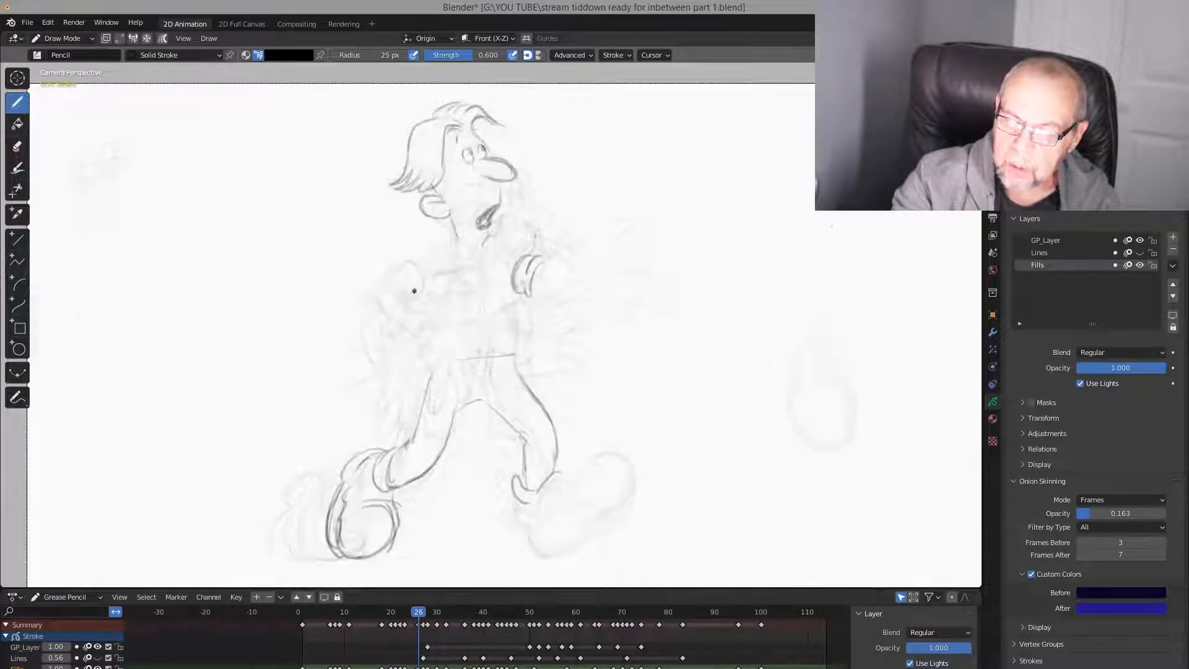
key(Down)
key(Up)
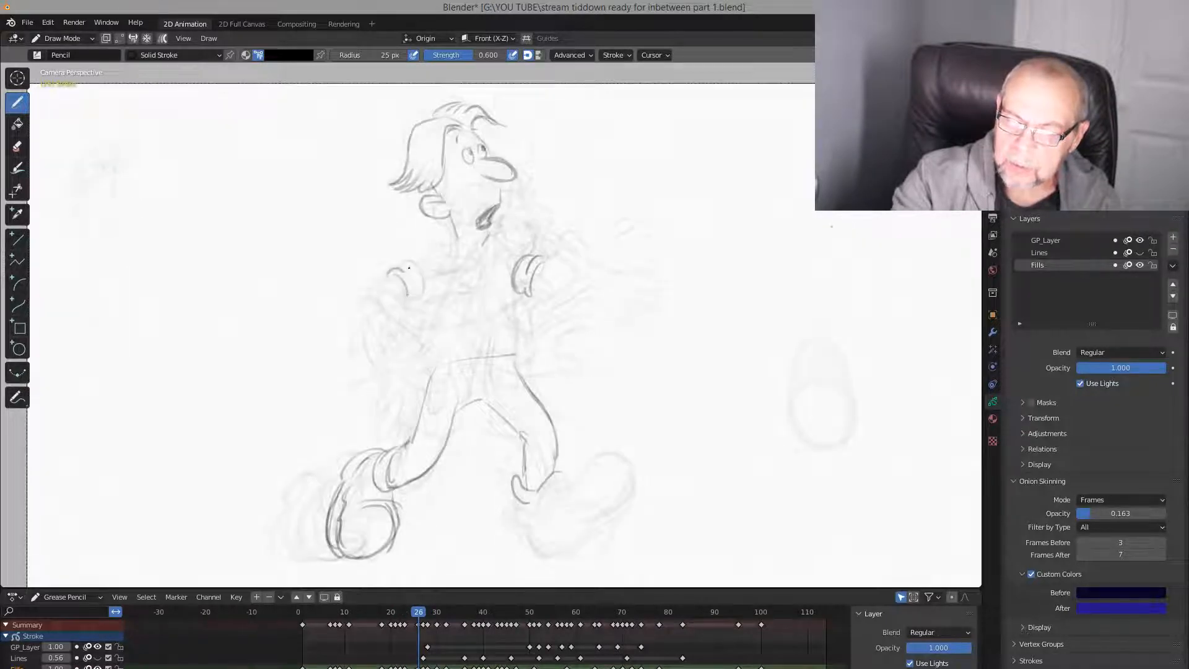
key(Up)
key(Down)
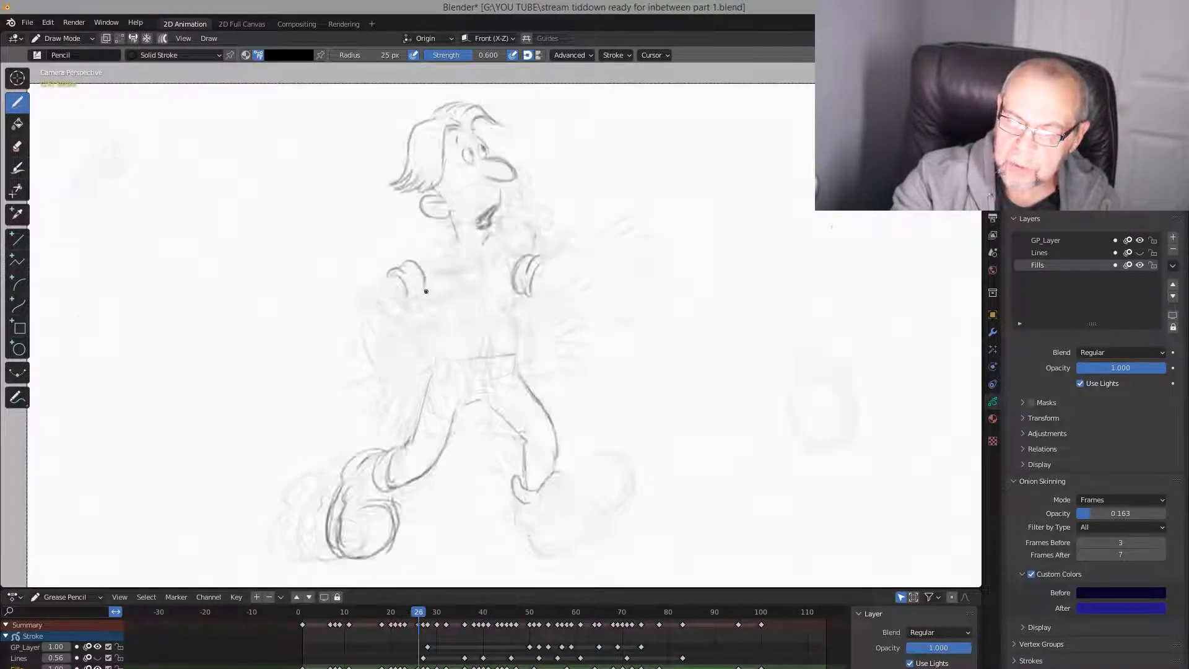
Draw the upper sleeve lines from the shoulder to the bent arm's cuff, comparing with frames 23 and 27
key(Down)
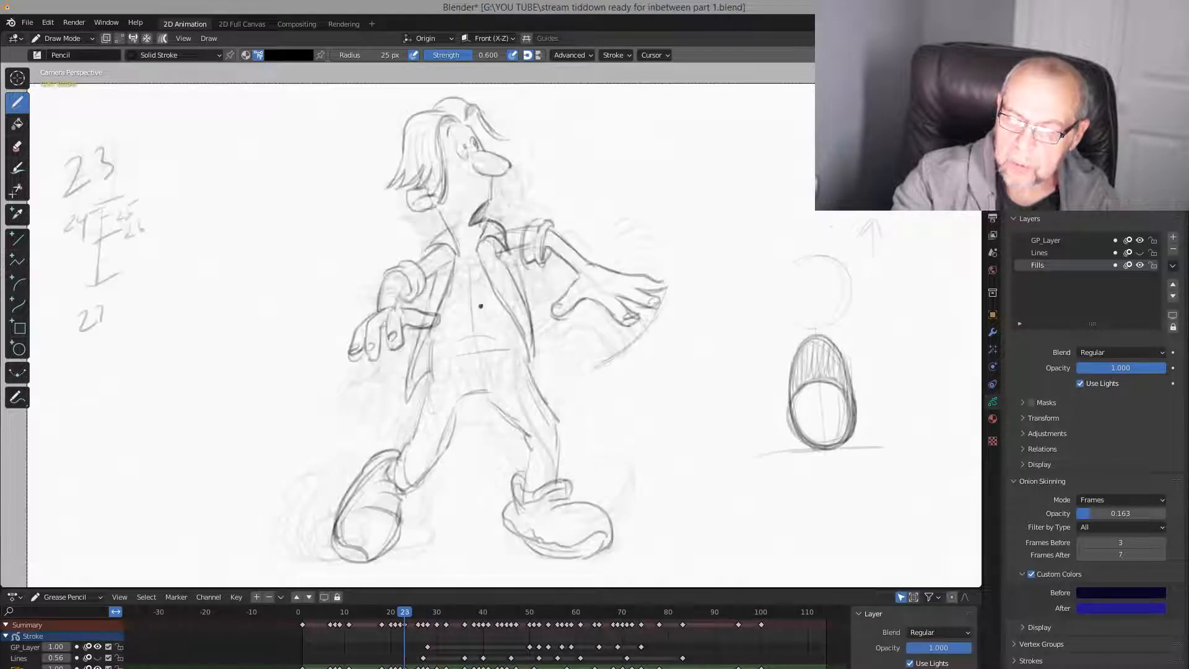
key(Up)
key(Up)
key(Down)
key(Down)
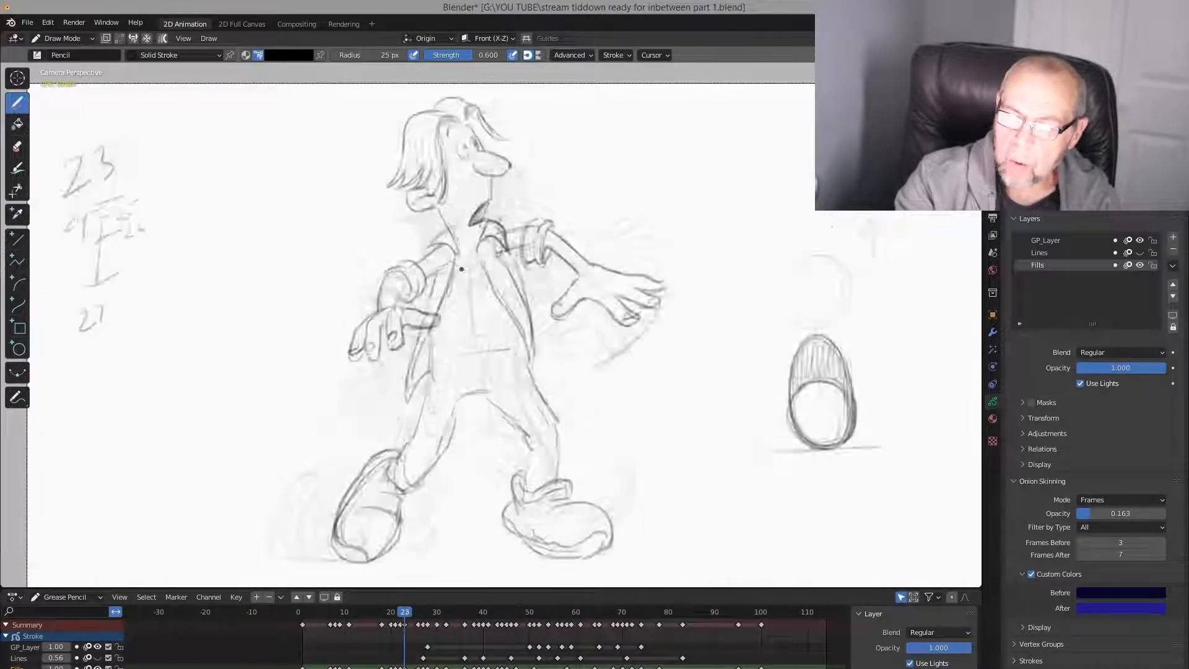
key(Up)
key(Up)
key(Down)
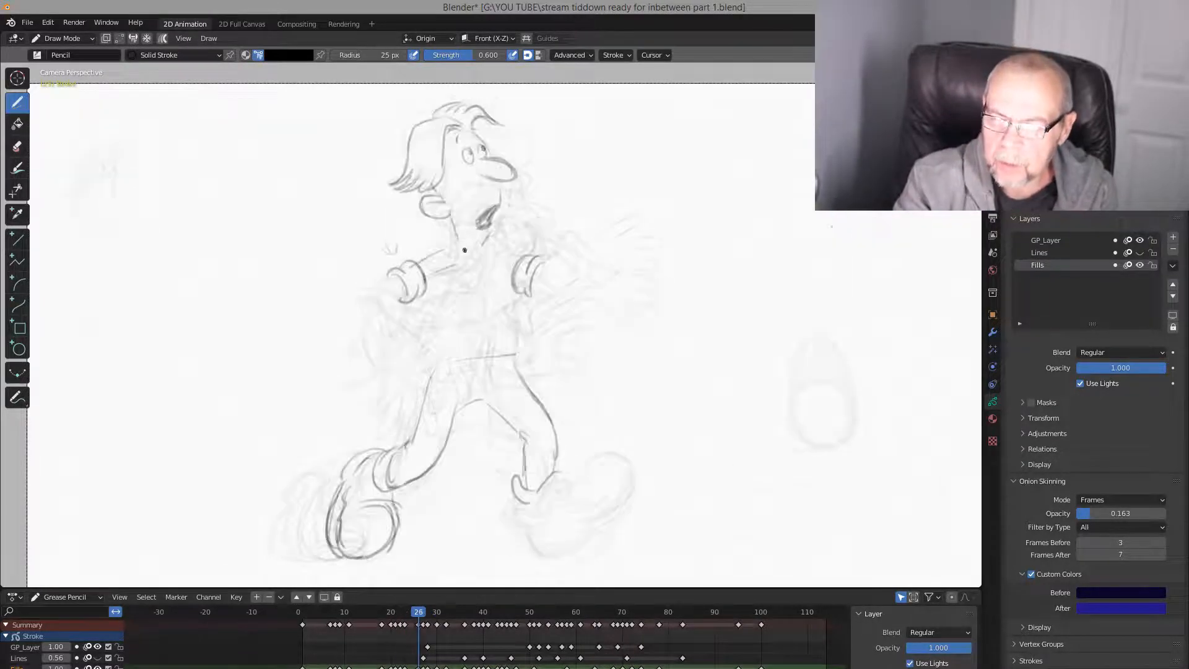
Draw the jacket collar at the back of the neck on frame 26, flipping between frames to judge its shape
key(Down)
key(Up)
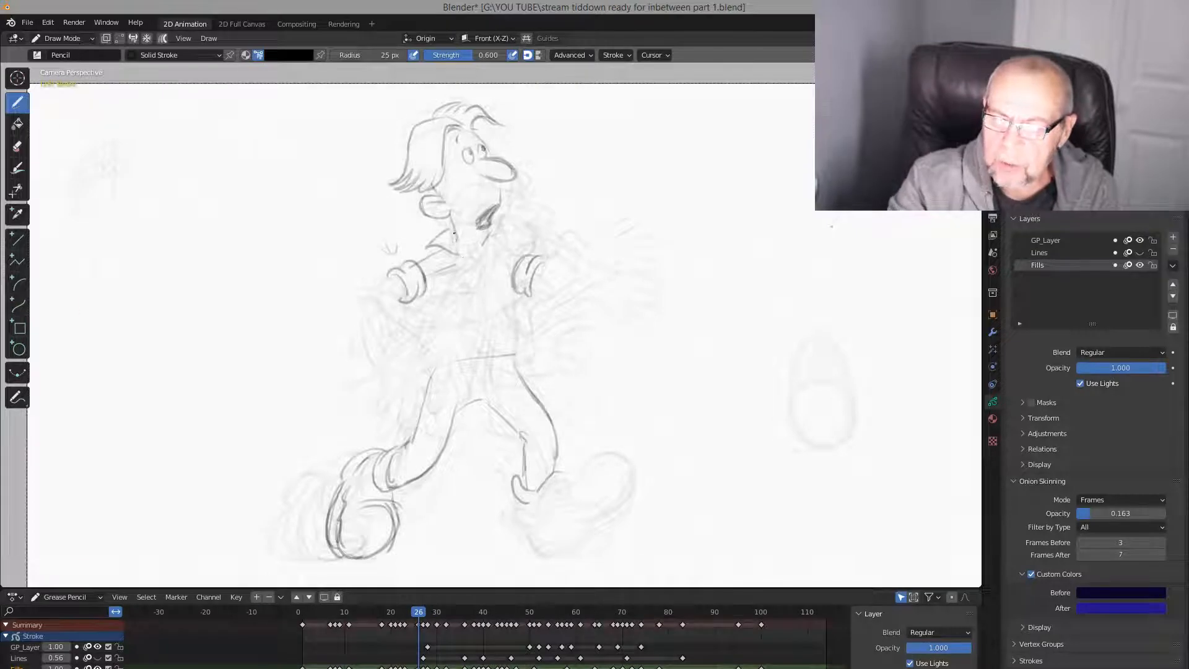
key(Down)
key(Up)
key(Up)
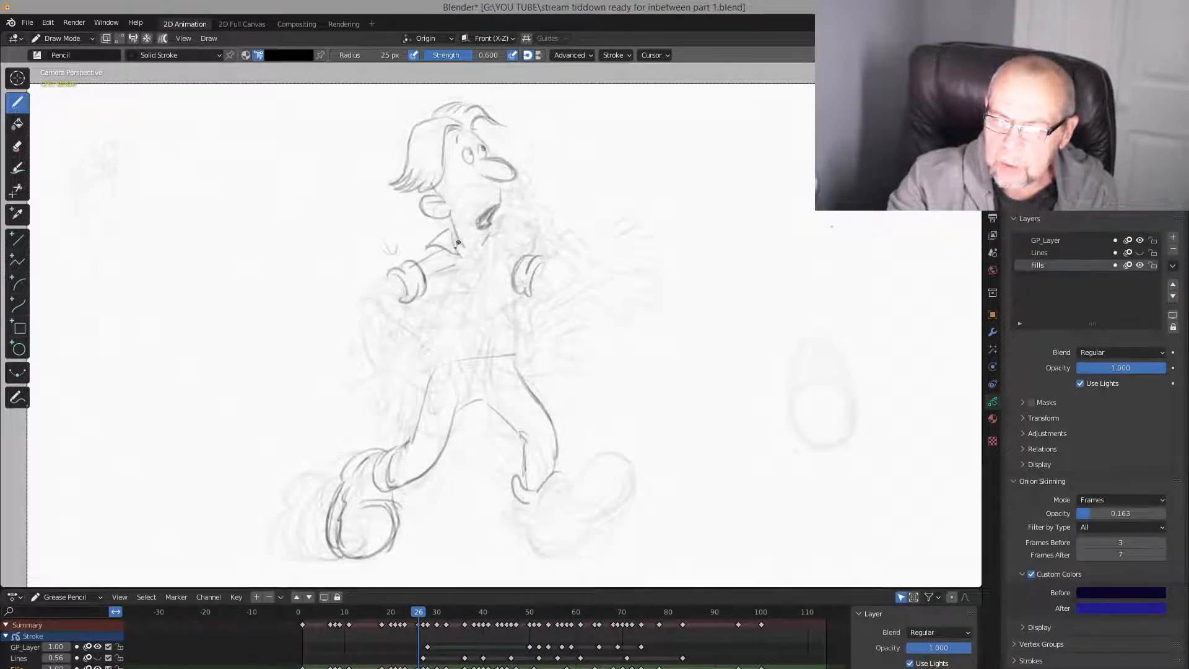
key(Down)
key(Up)
key(Down)
key(Up)
key(Down)
key(Up)
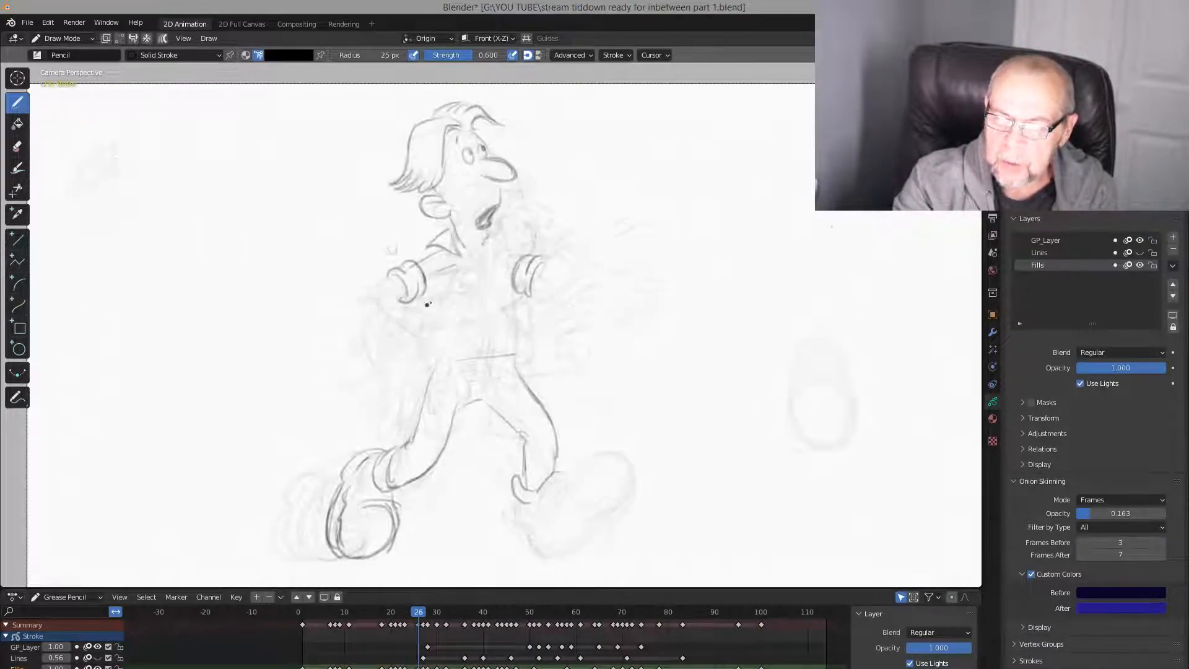
Draw the bent arm's forearm from the rolled cuff to the wrist on frame 26, comparing with frames 23 and 27
key(Down)
key(Up)
key(Down)
key(Up)
drag(398, 273, 373, 288)
key(Down)
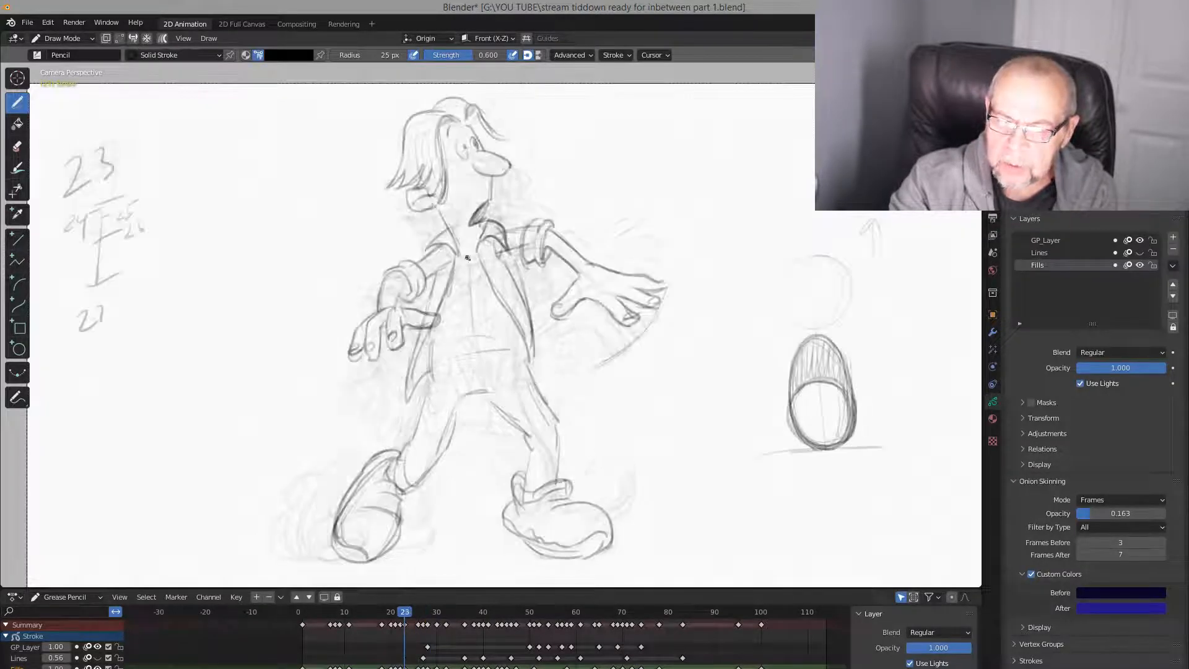
key(Up)
key(Up)
key(Down)
key(Up)
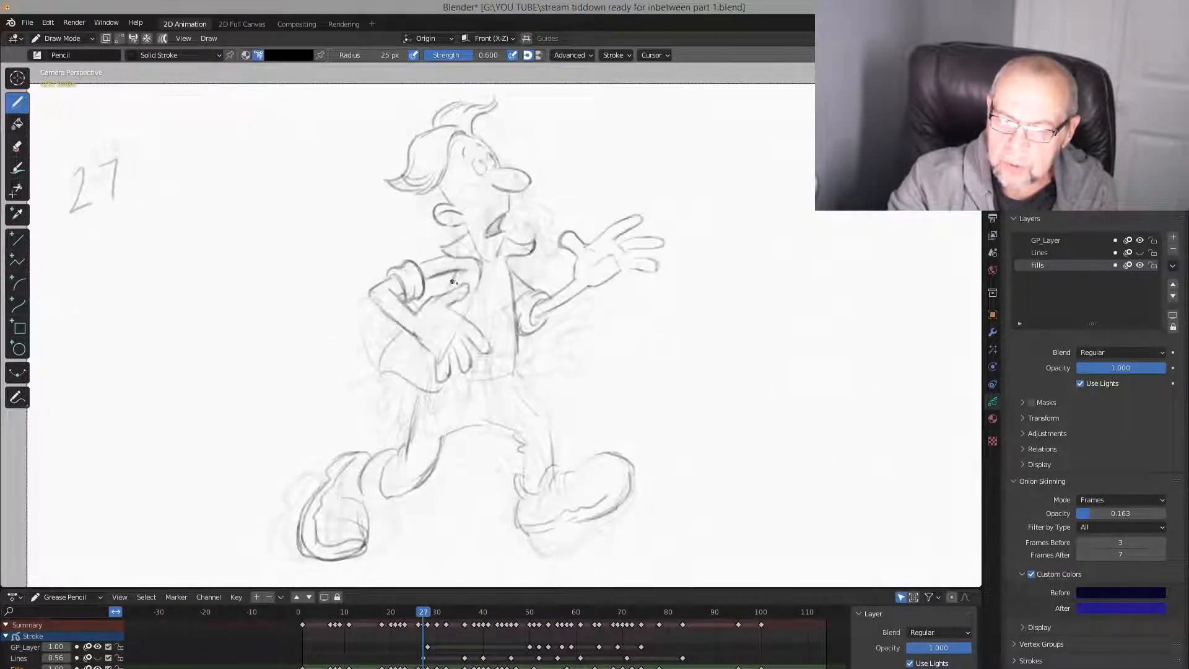
key(Down)
key(Down)
key(Up)
key(Up)
key(Down)
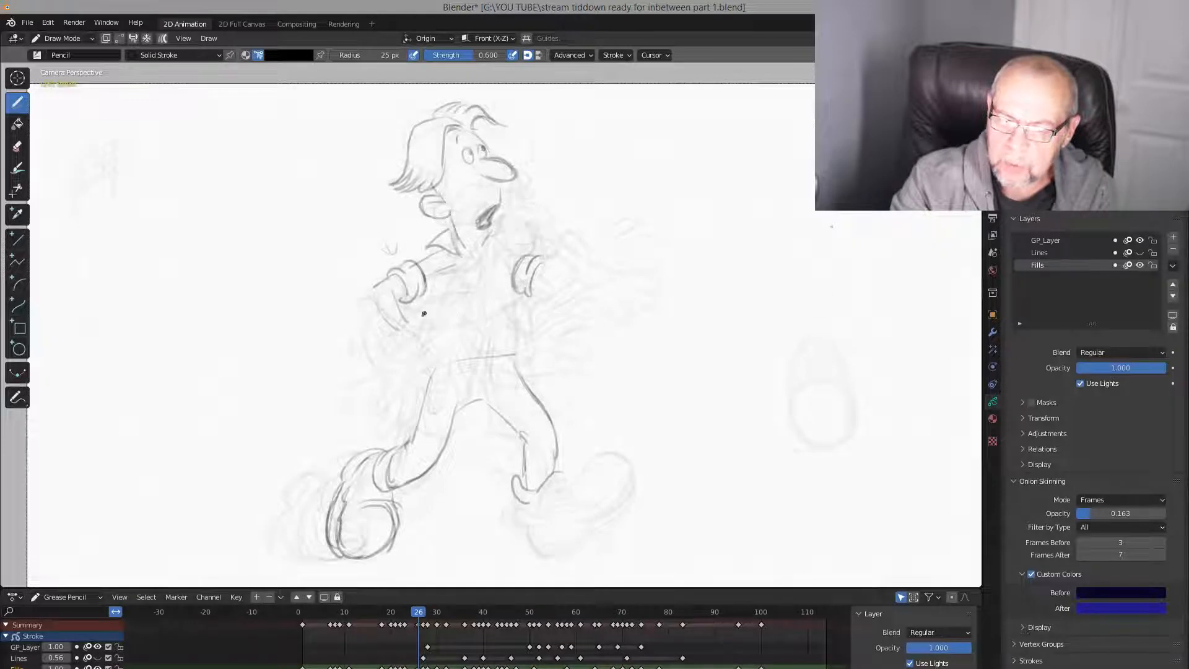
Sketch the thumb of the bent arm's hand across the chest on frame 26, flipping between frames to place it
drag(452, 296, 435, 318)
key(Down)
key(Up)
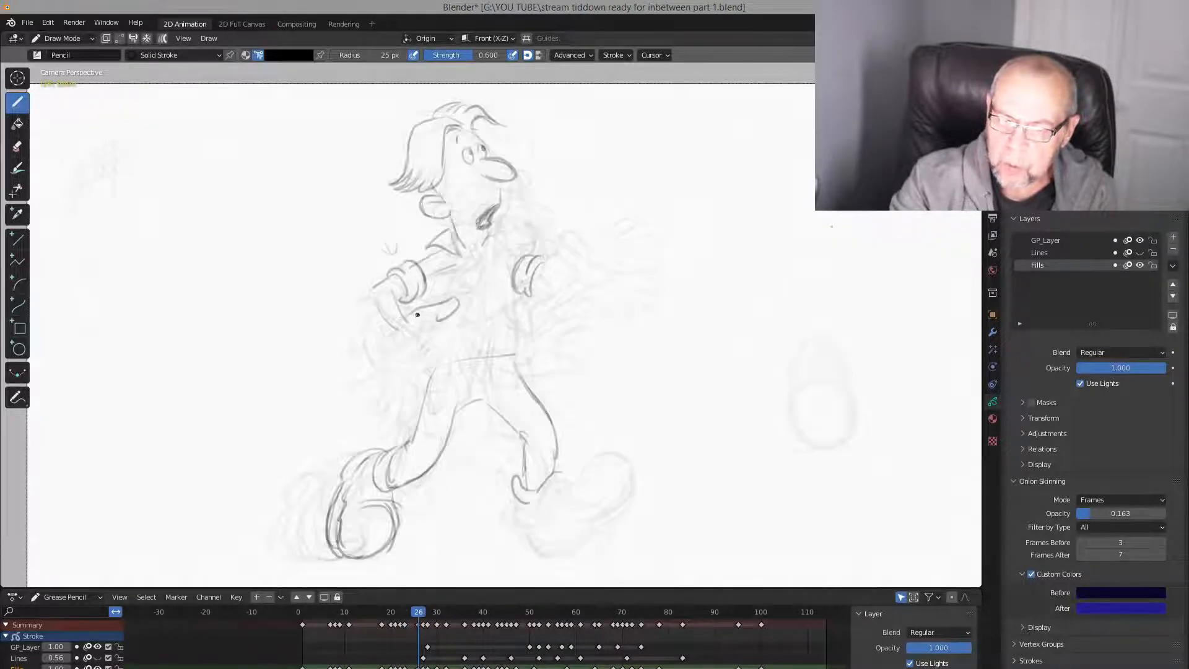
key(Up)
key(Down)
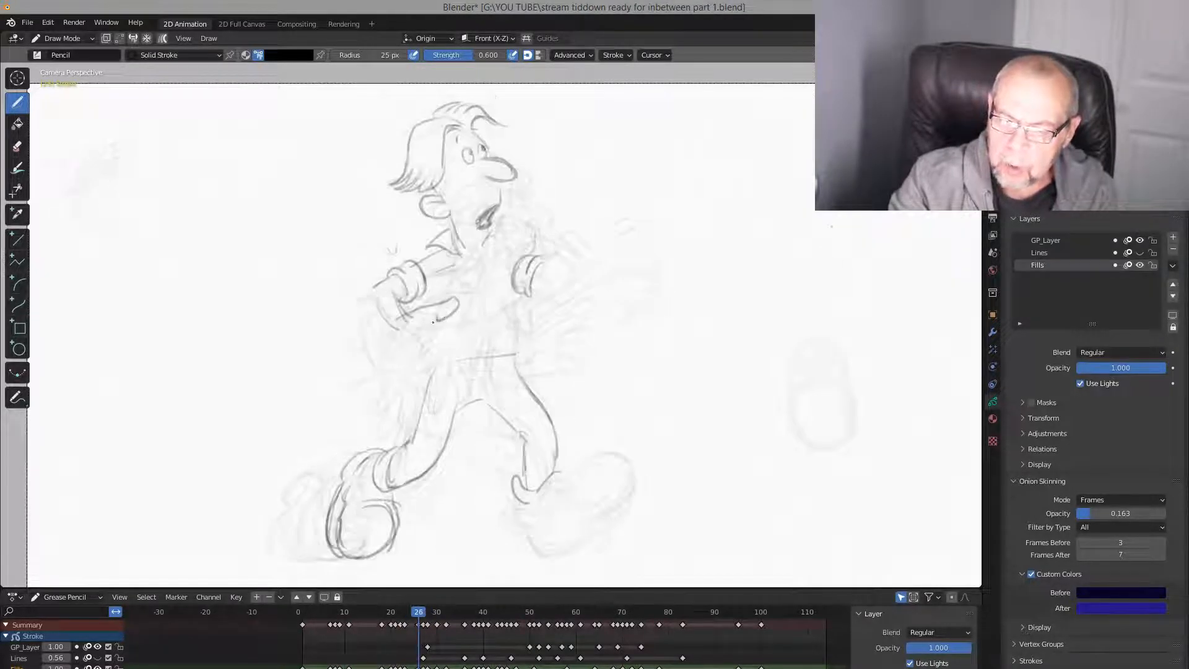
key(Down)
key(Up)
Extend the light hem guideline across the waist past the bent arm on frame 26, checking frame 22 and the neighbouring frames
key(Down)
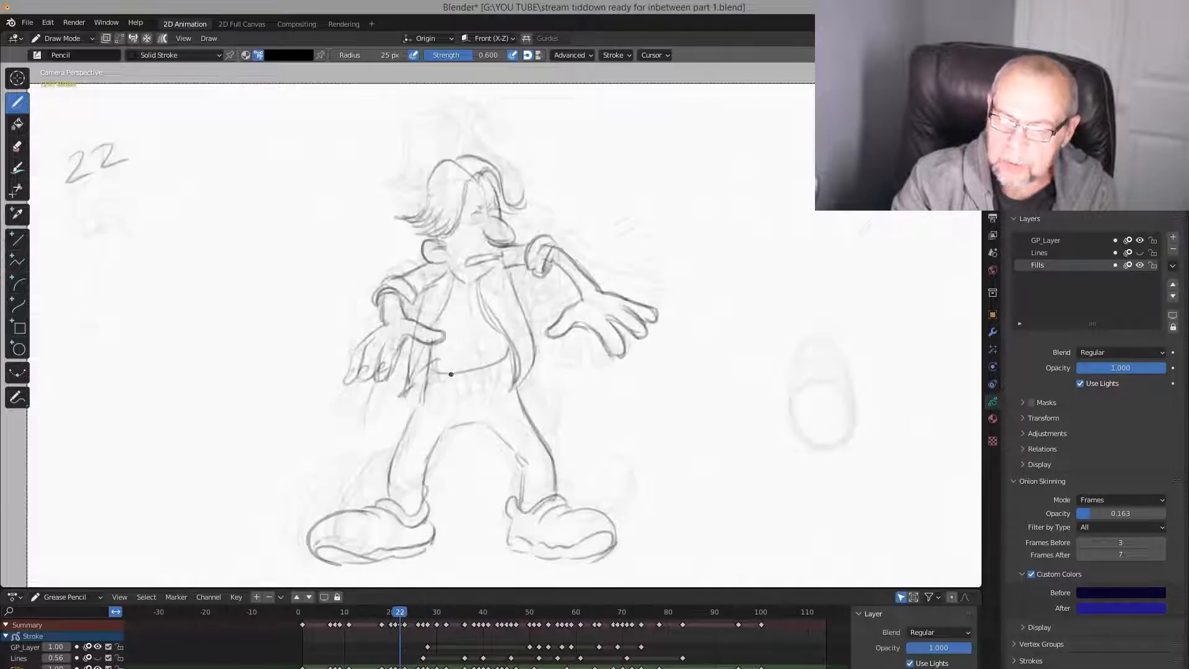
key(Up)
drag(398, 359, 367, 354)
key(Up)
key(Down)
key(Down)
key(Up)
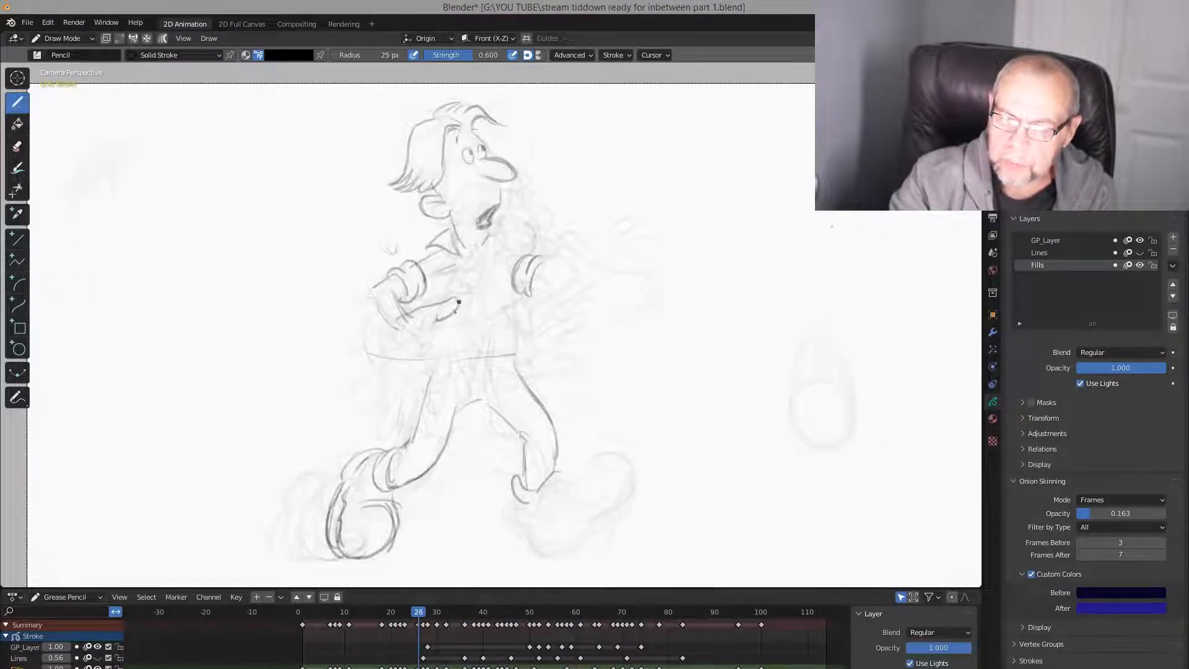
Sketch the palm and spread fingers of the bent arm's hand on frame 26, checking against the adjacent frames
mouse_move(467, 354)
mouse_down()
mouse_move(419, 366)
mouse_move(394, 329)
mouse_up()
key(Down)
key(Up)
key(Up)
key(Down)
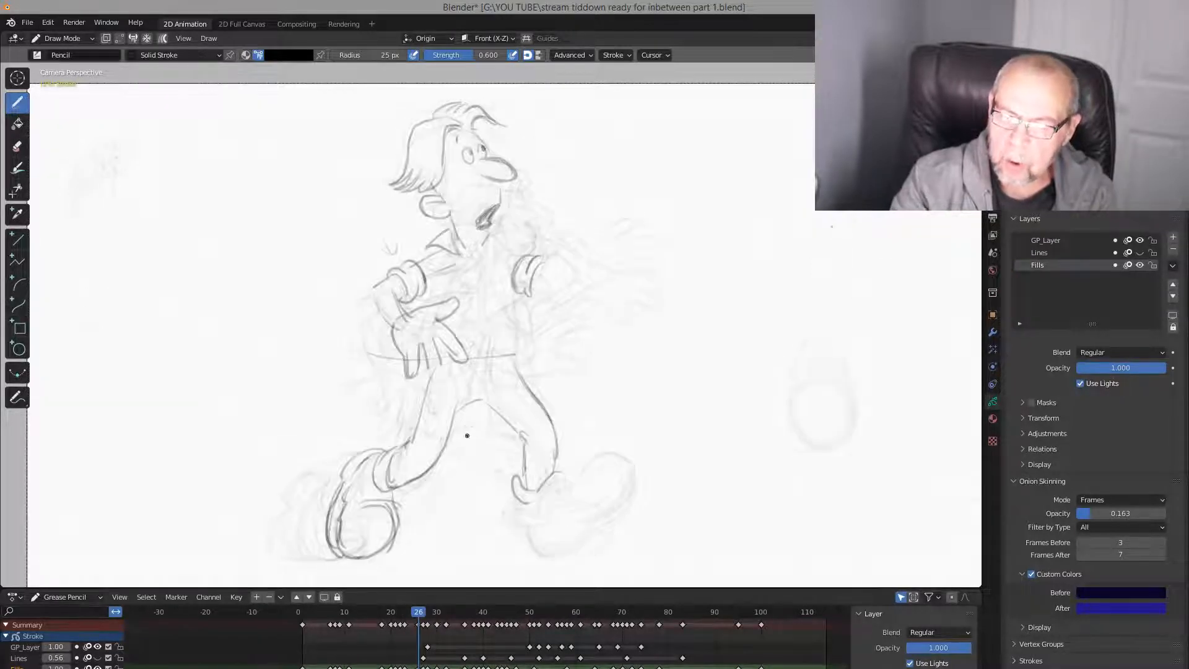
key(Down)
key(Up)
Lighten the rough finger and wrist lines on frame 26 with the Eraser Soft brush and check them against the neighbouring frames
key(e)
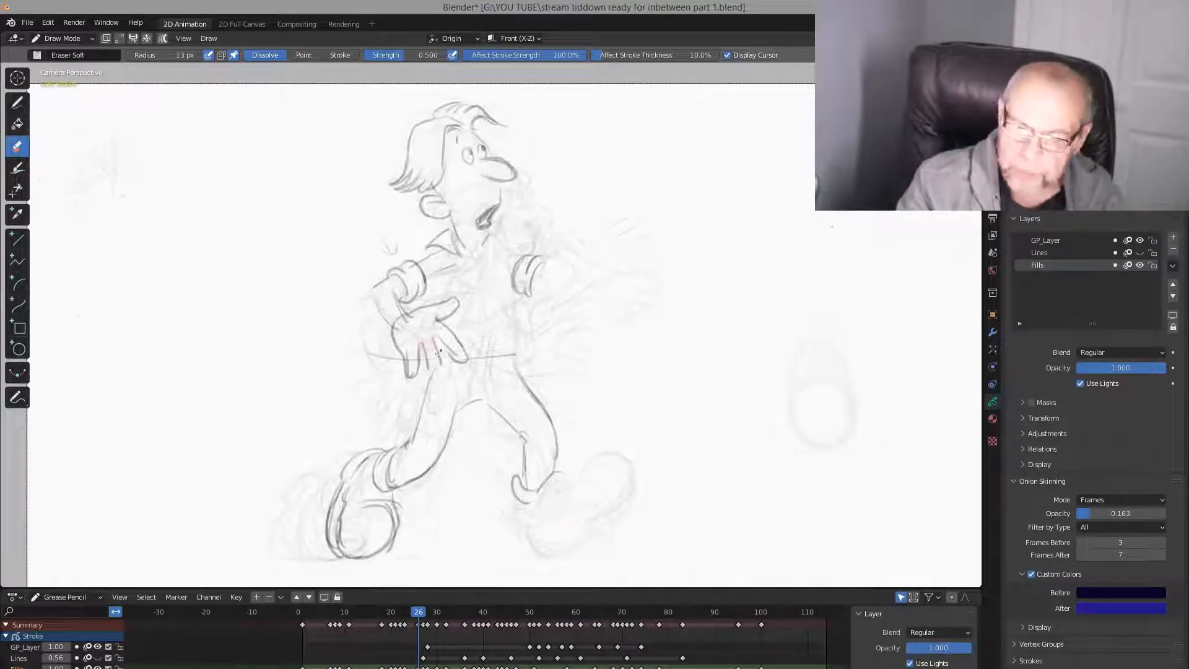
drag(440, 351, 416, 376)
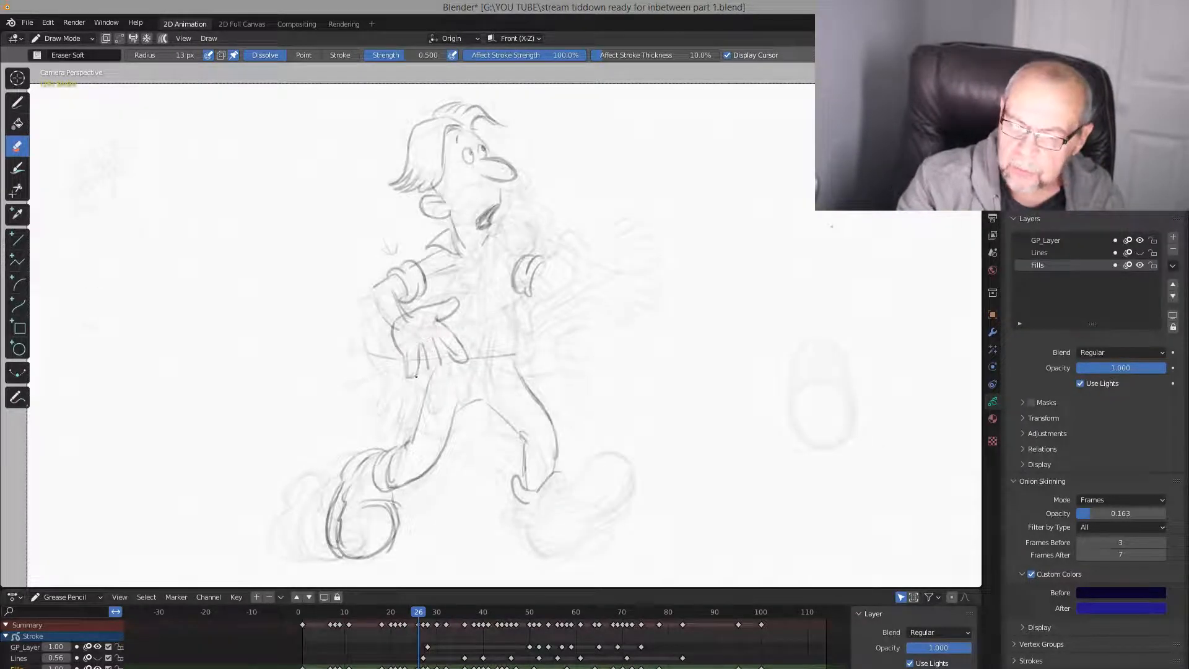
drag(415, 326, 407, 322)
key(Down)
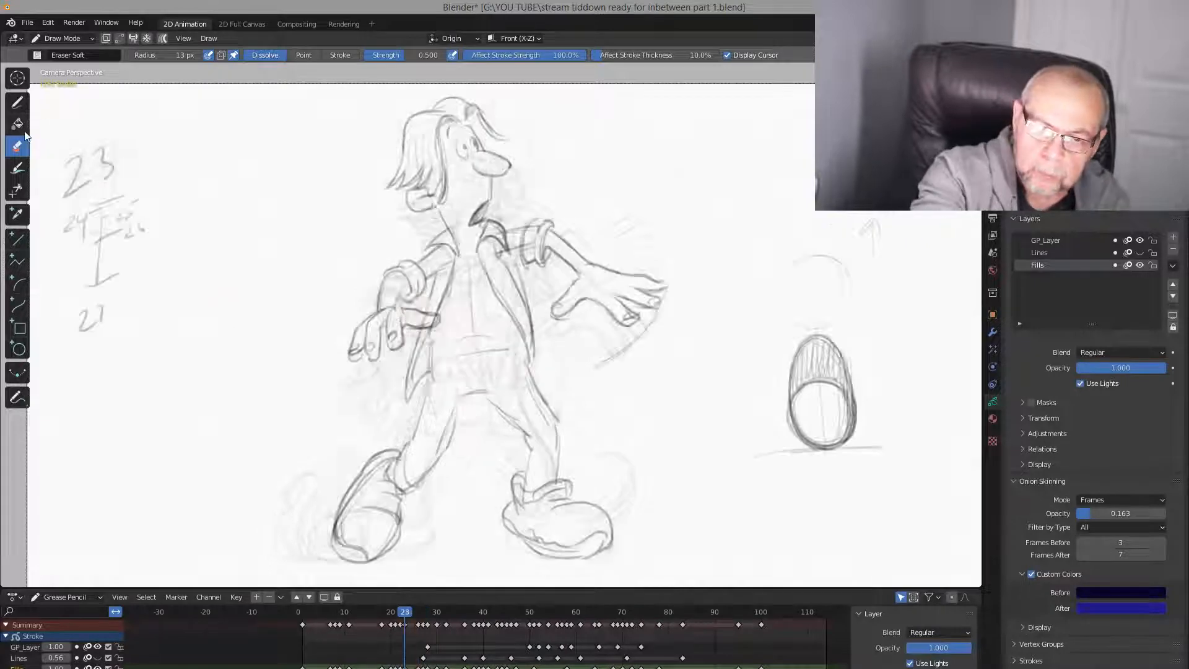
key(Up)
key(Up)
key(Down)
key(Up)
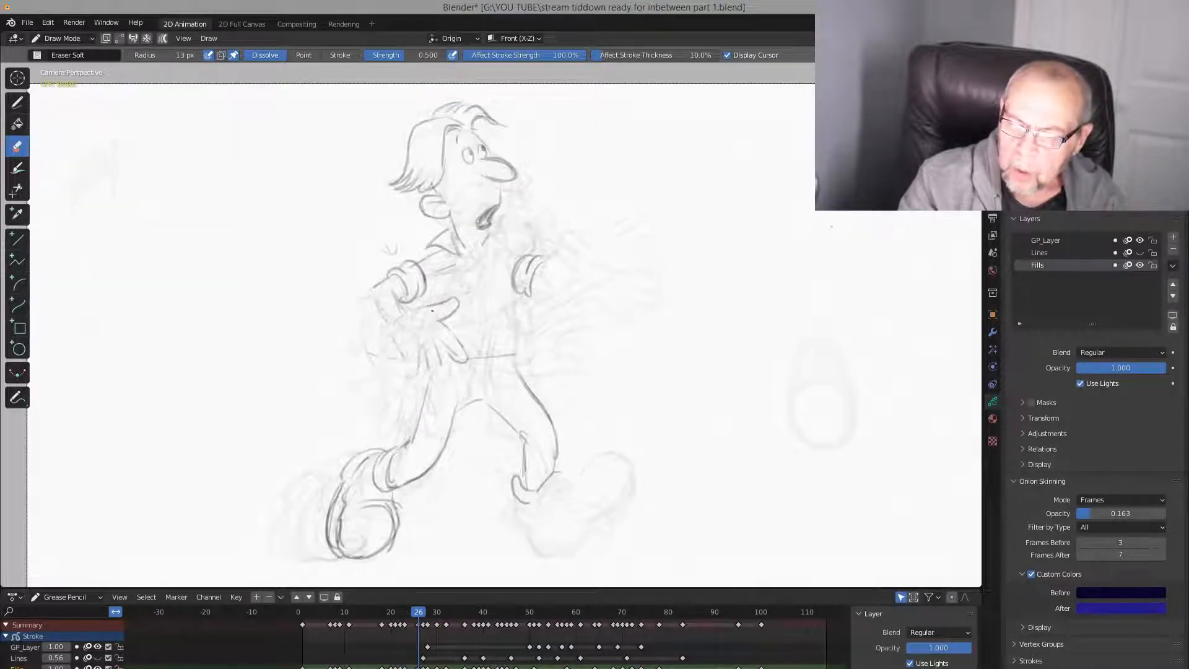
Redraw the thumb of the bent arm's hand with darker pencil lines on frame 26, flipping between frames for its shape
key(d)
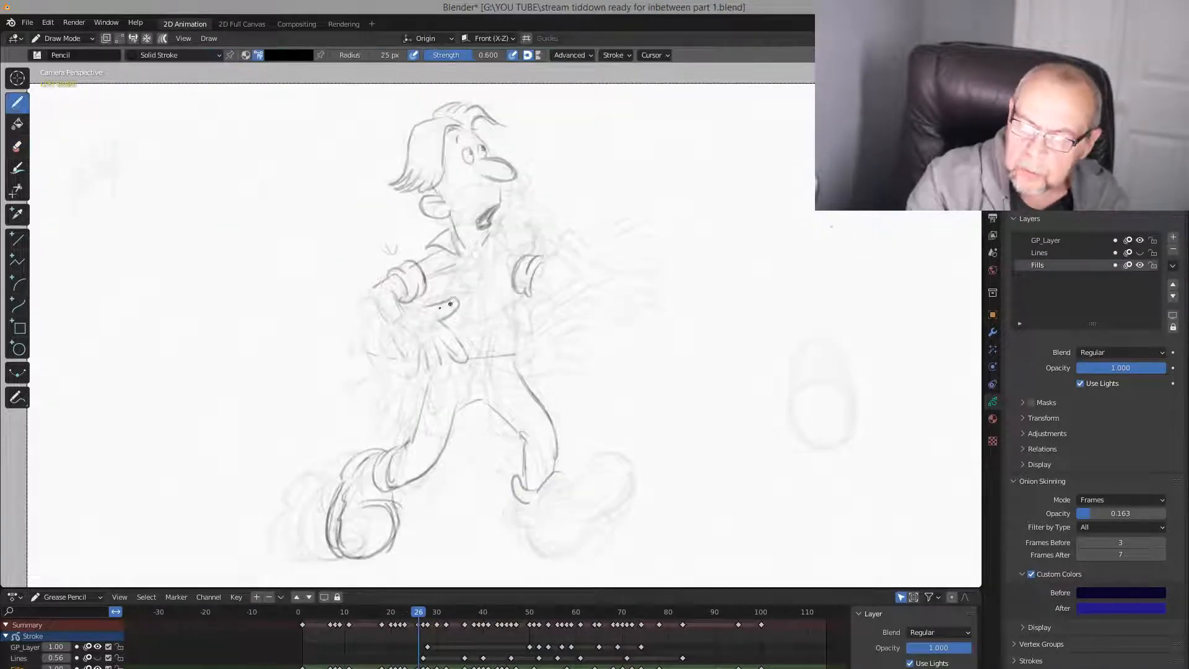
mouse_move(415, 311)
mouse_down()
mouse_move(451, 301)
mouse_move(434, 321)
mouse_up()
key(Down)
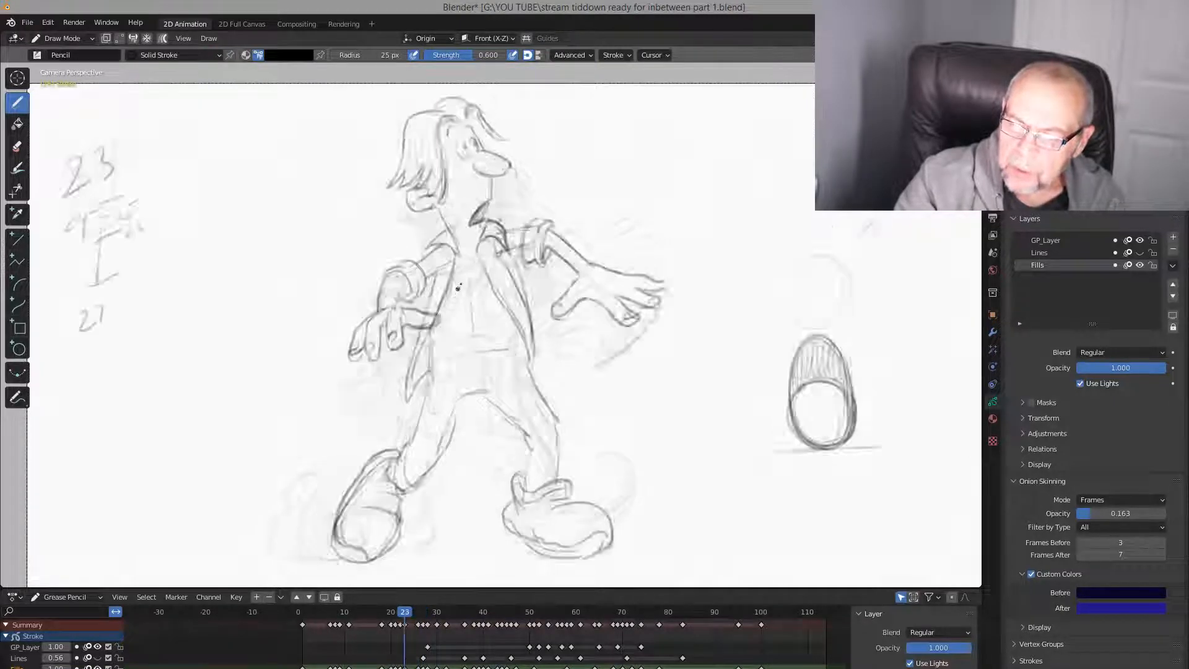
key(Up)
key(Up)
key(Down)
key(Down)
key(Up)
key(Down)
key(Up)
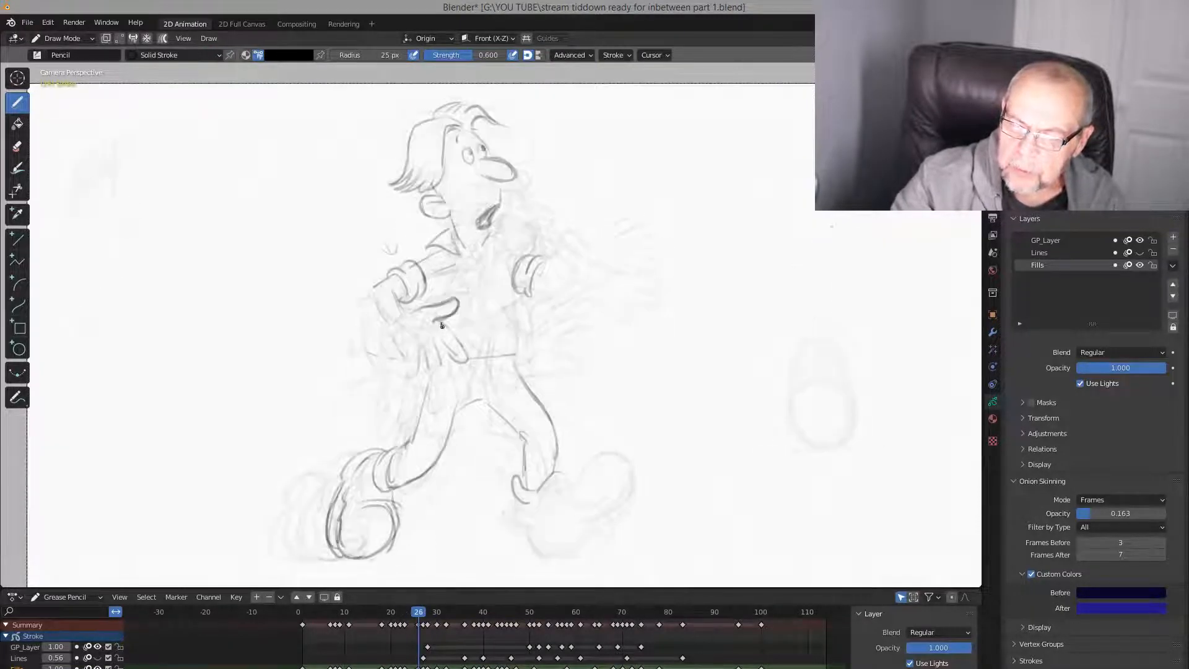
Redraw the fingers of the bent arm's hand with firmer pencil lines and fingernails on frame 26
key(Down)
key(Up)
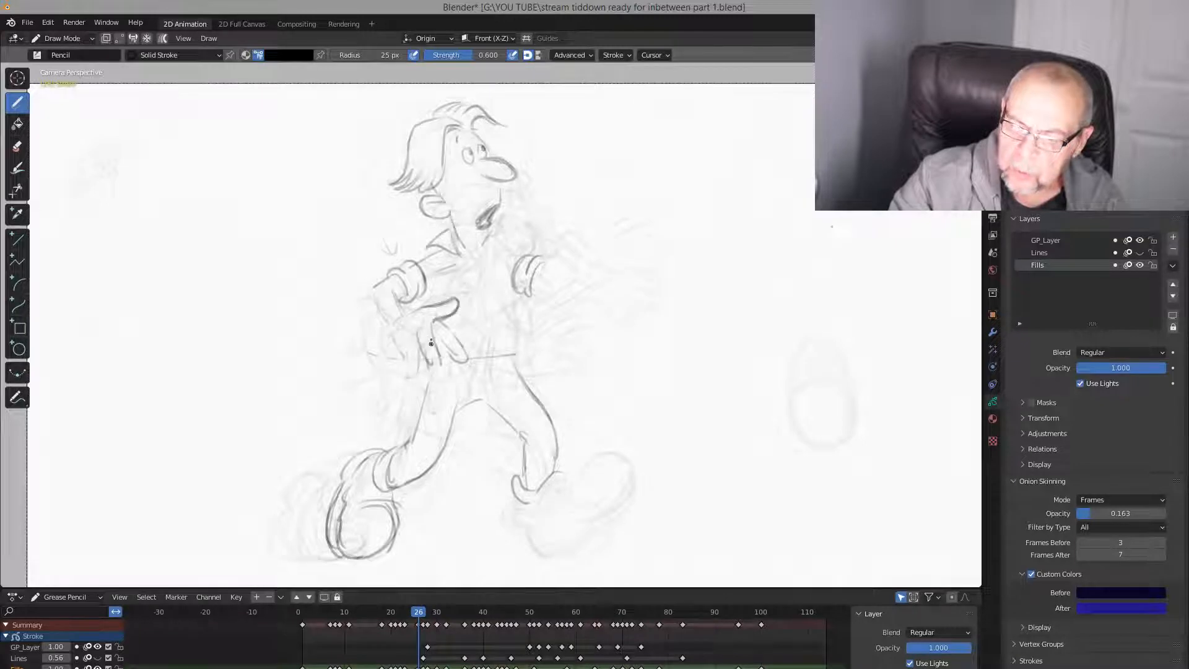
key(Up)
key(Down)
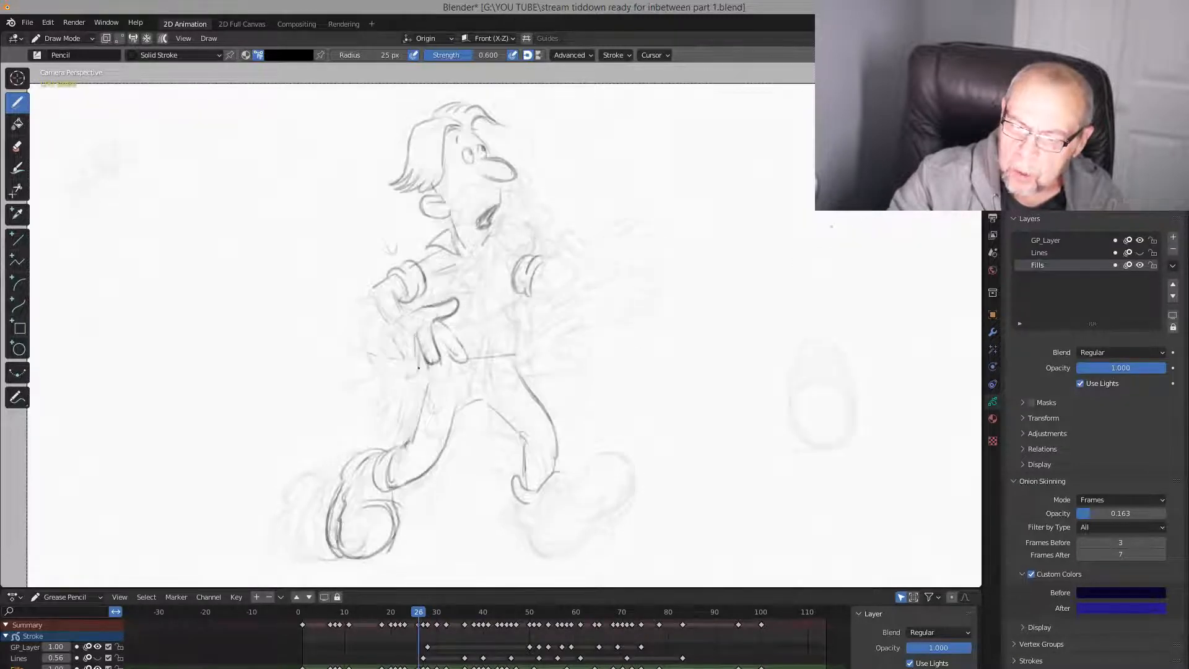
mouse_move(408, 350)
mouse_down()
mouse_move(414, 379)
mouse_move(383, 379)
mouse_move(414, 340)
mouse_move(430, 370)
mouse_move(432, 317)
mouse_up()
key(Up)
key(Down)
key(Up)
key(Down)
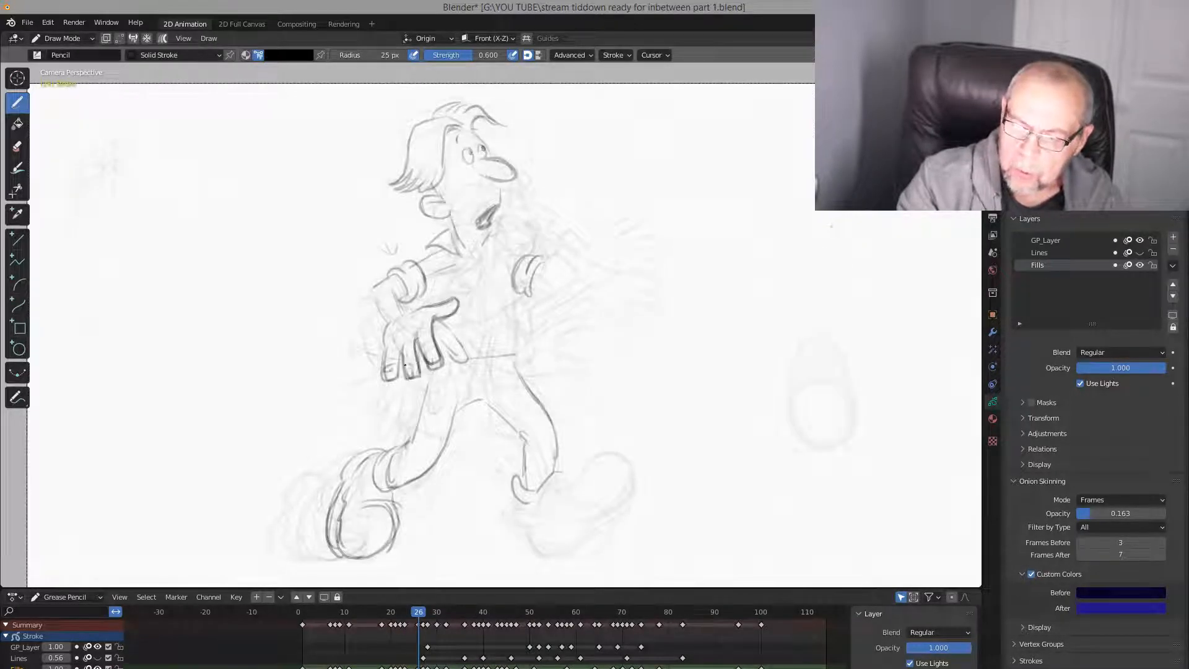
Darken the outer forearm line from the wrist up to the elbow of the bent arm on frame 26
key(Down)
key(Up)
key(Up)
key(Down)
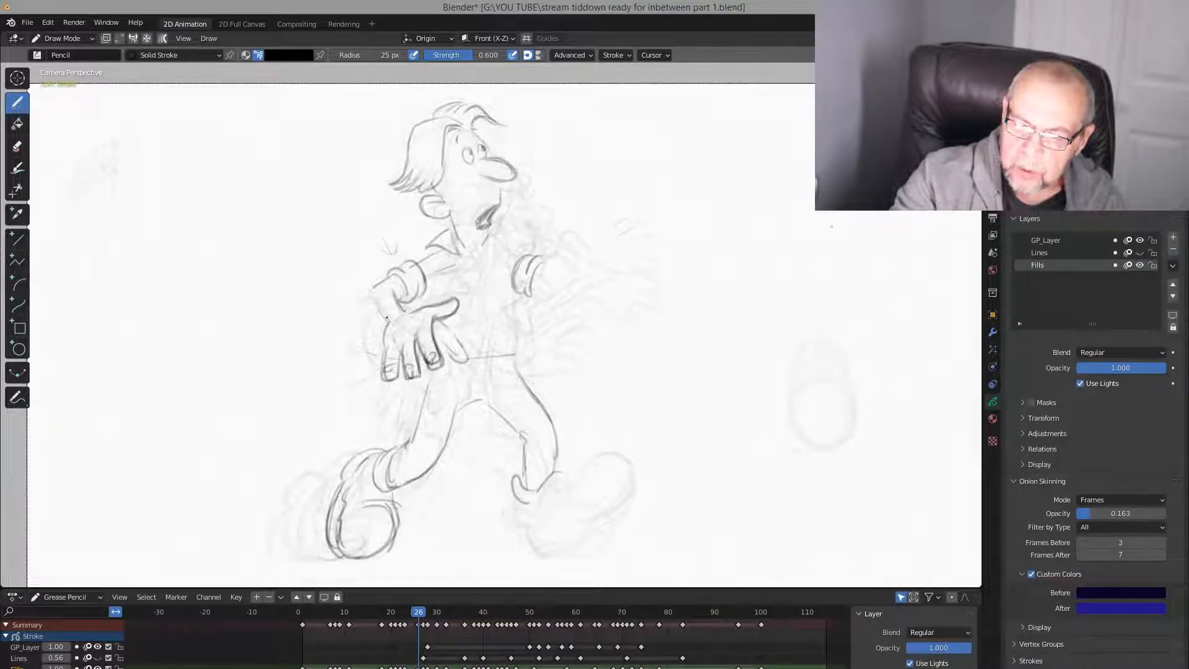
drag(387, 318, 373, 287)
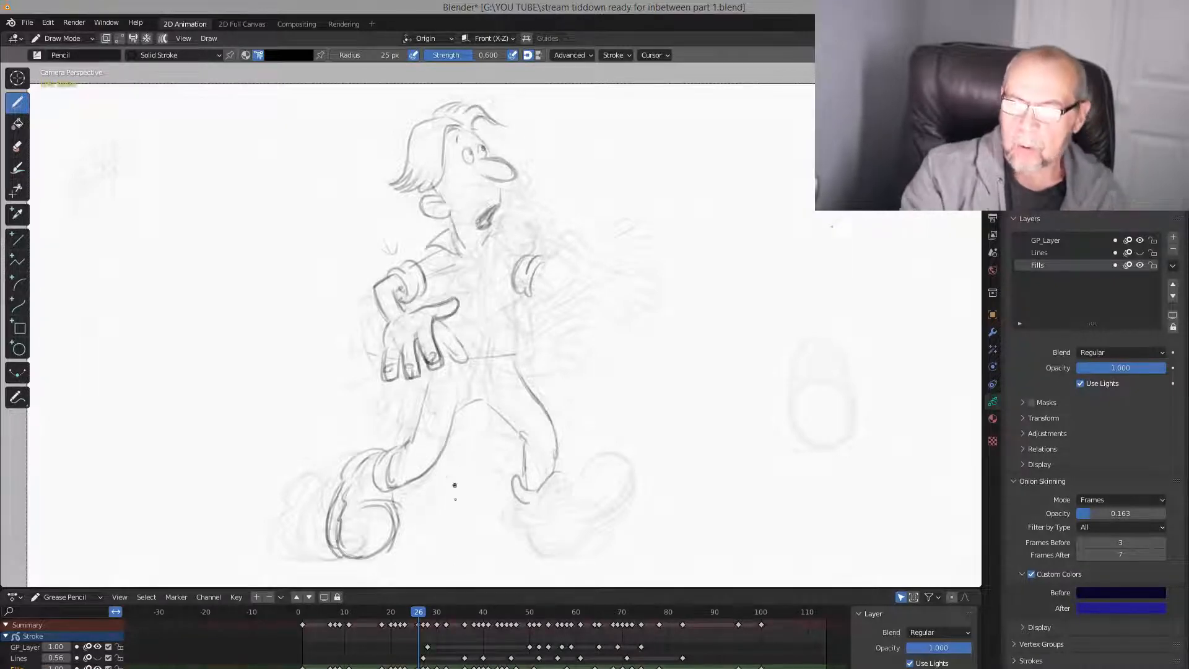
Draw the jacket's front edge and the side line beneath the bent arm's sleeve on frame 26, comparing with frames 23 and 27
key(Right)
key(Down)
key(Down)
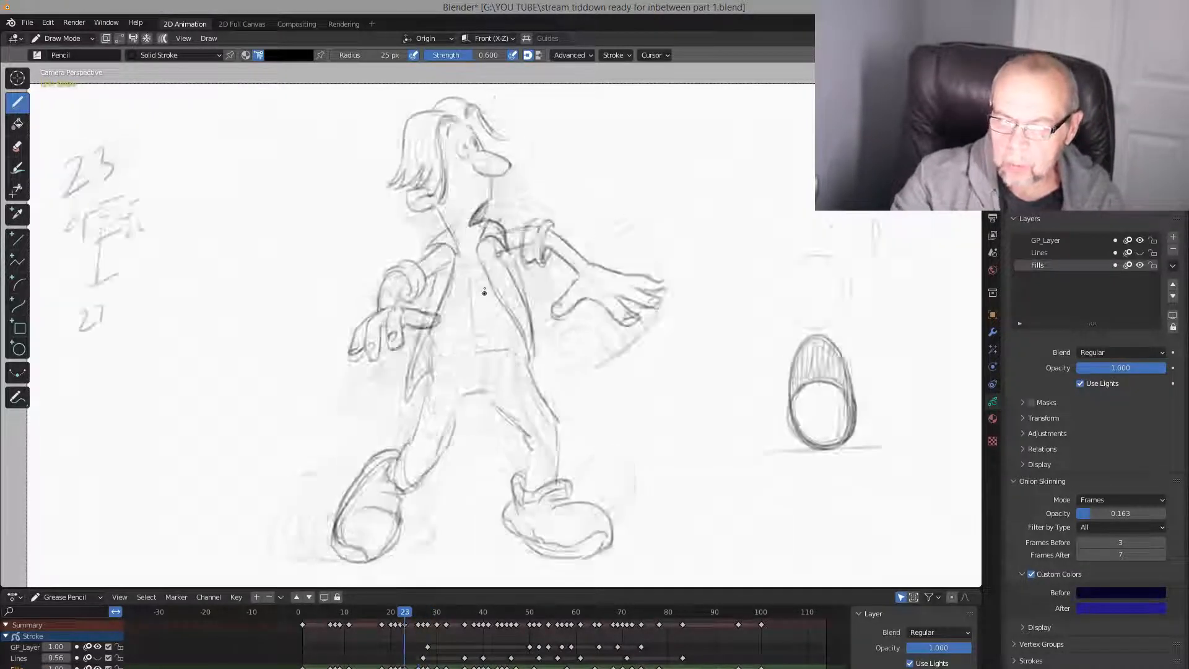
key(Up)
key(Up)
key(Down)
key(Down)
mouse_move(465, 267)
mouse_down()
mouse_move(456, 315)
mouse_move(432, 311)
mouse_up()
key(Up)
key(Down)
key(Up)
key(Up)
Strengthen the jacket's back edge, lower hem and the line under the upper sleeve on frame 27
key(Down)
key(Down)
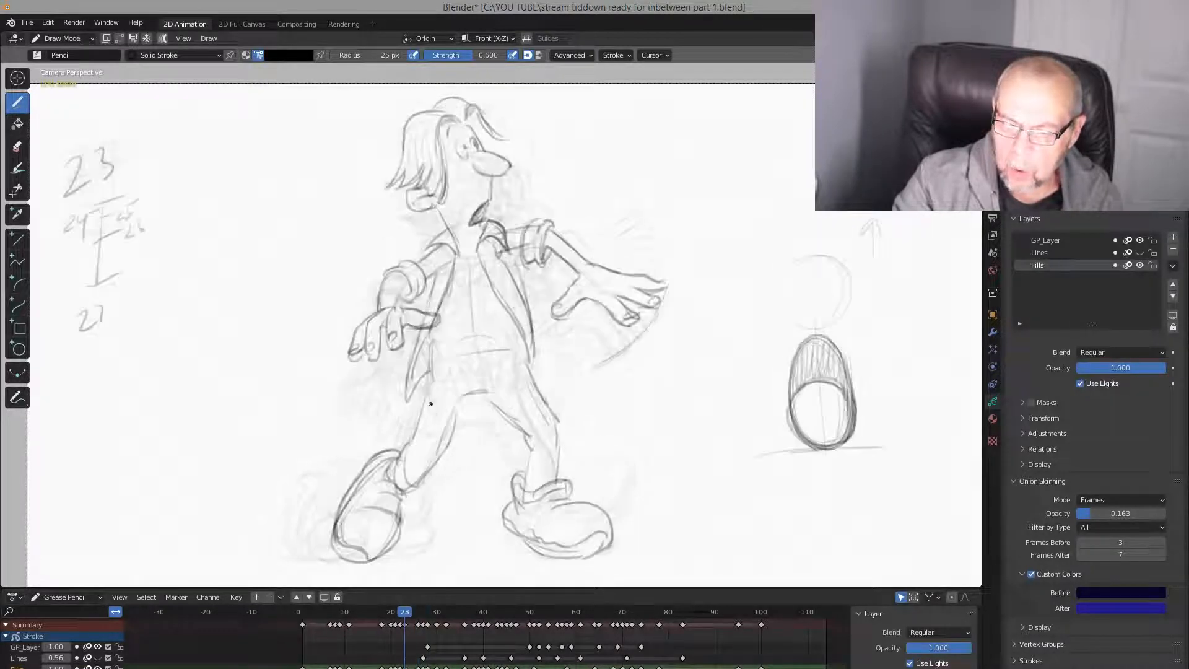
key(Up)
key(Up)
mouse_move(396, 387)
mouse_down()
mouse_move(379, 375)
mouse_move(400, 332)
mouse_up()
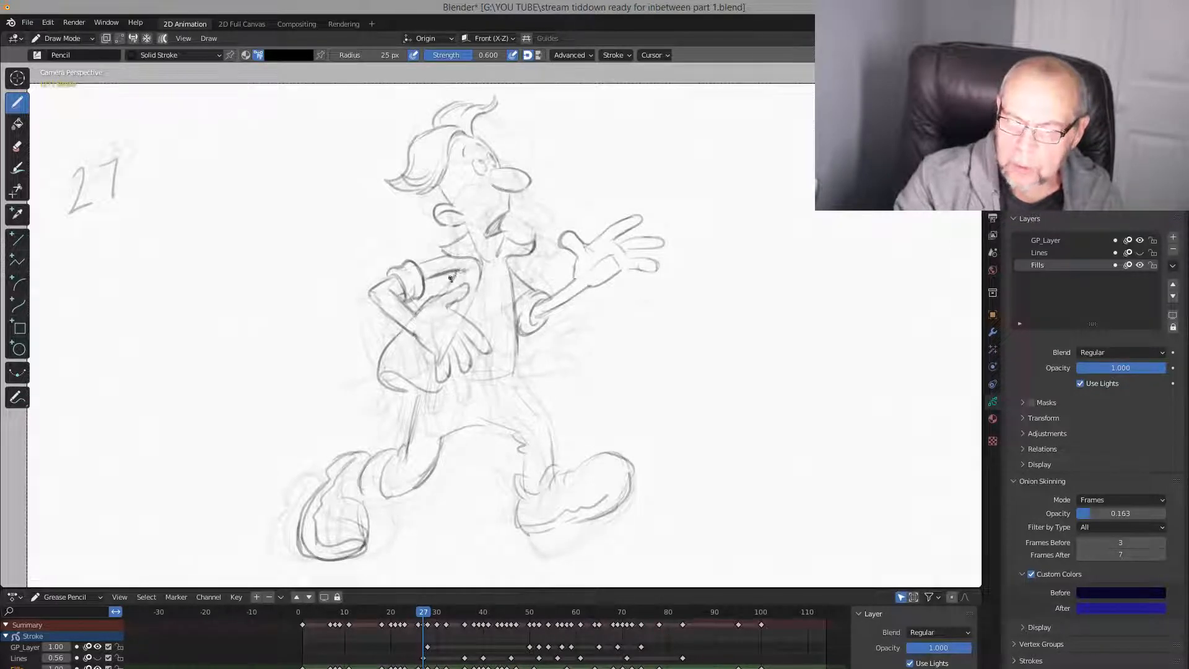
drag(458, 275, 441, 296)
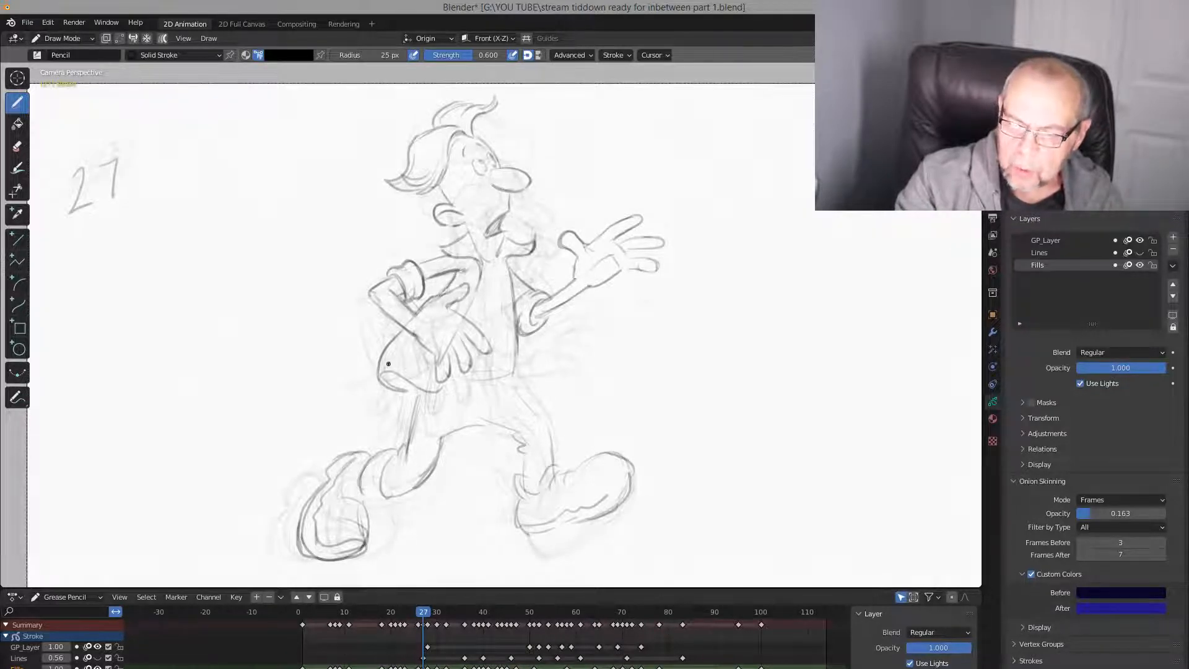
drag(396, 374, 409, 391)
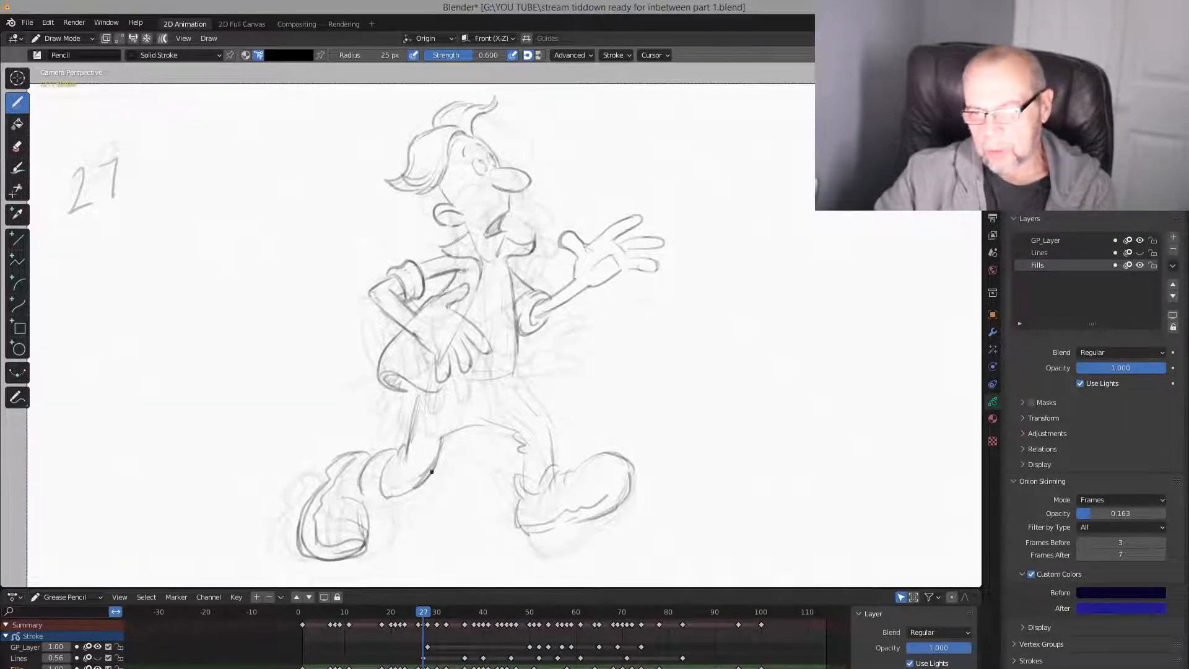
Draw the jacket hem below the fingers and the side line under the sleeve on frame 26, comparing with frame 27
key(Left)
key(Right)
key(Left)
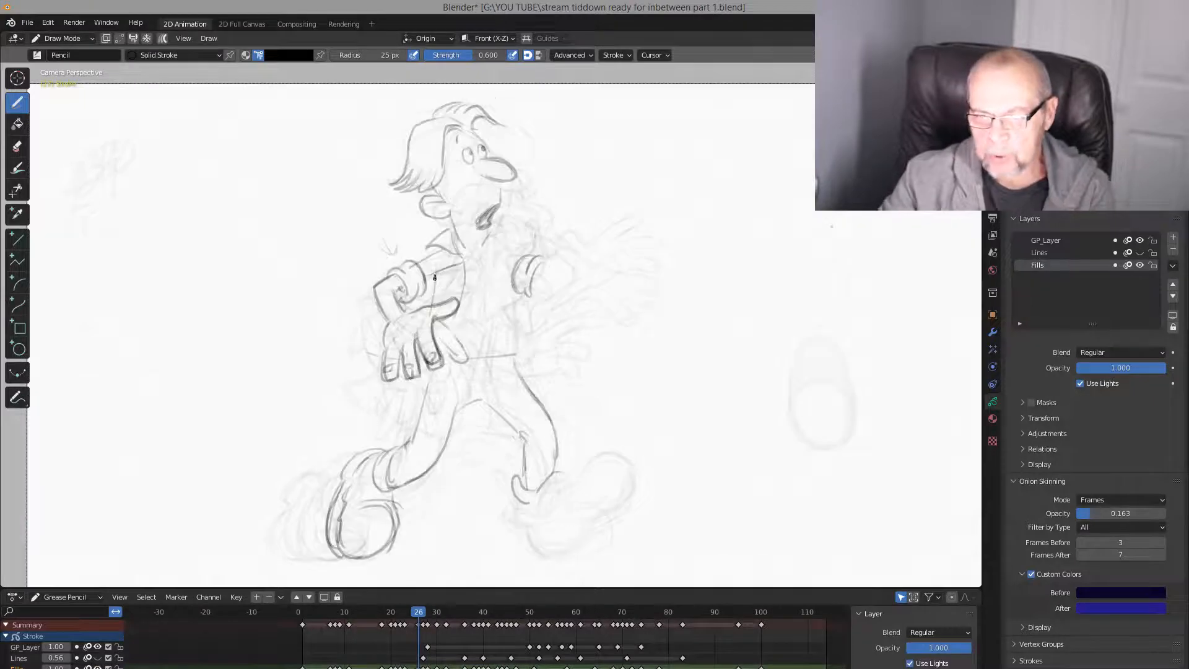
key(Right)
key(Left)
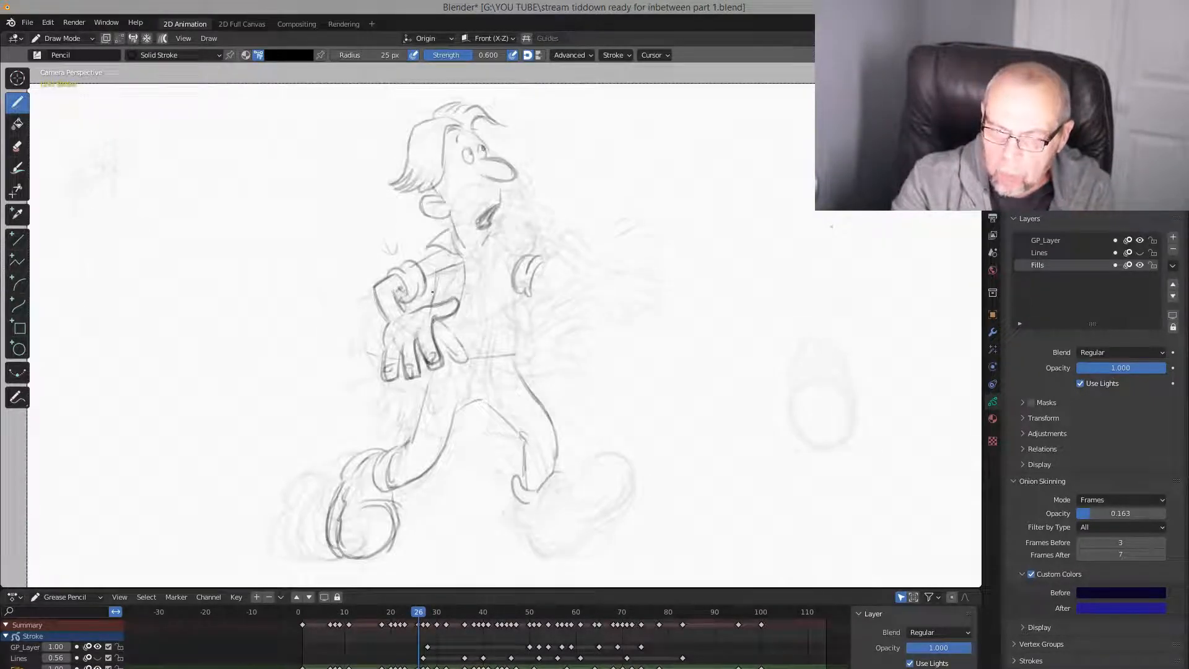
key(Right)
key(Left)
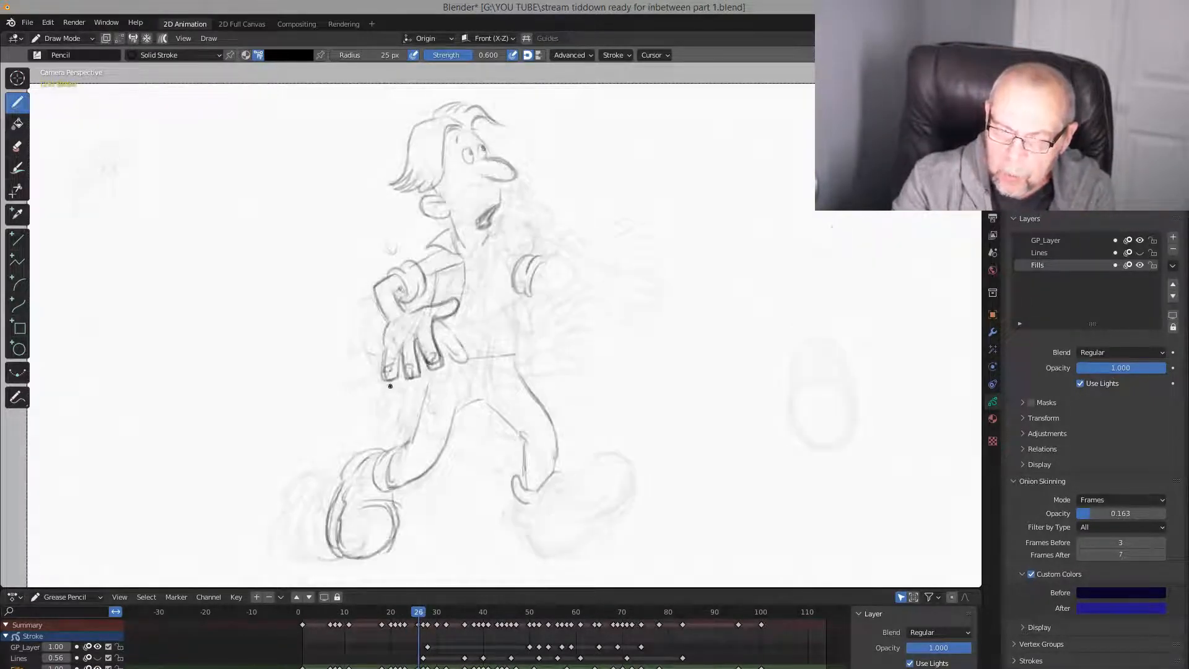
drag(390, 386, 432, 388)
drag(437, 281, 433, 299)
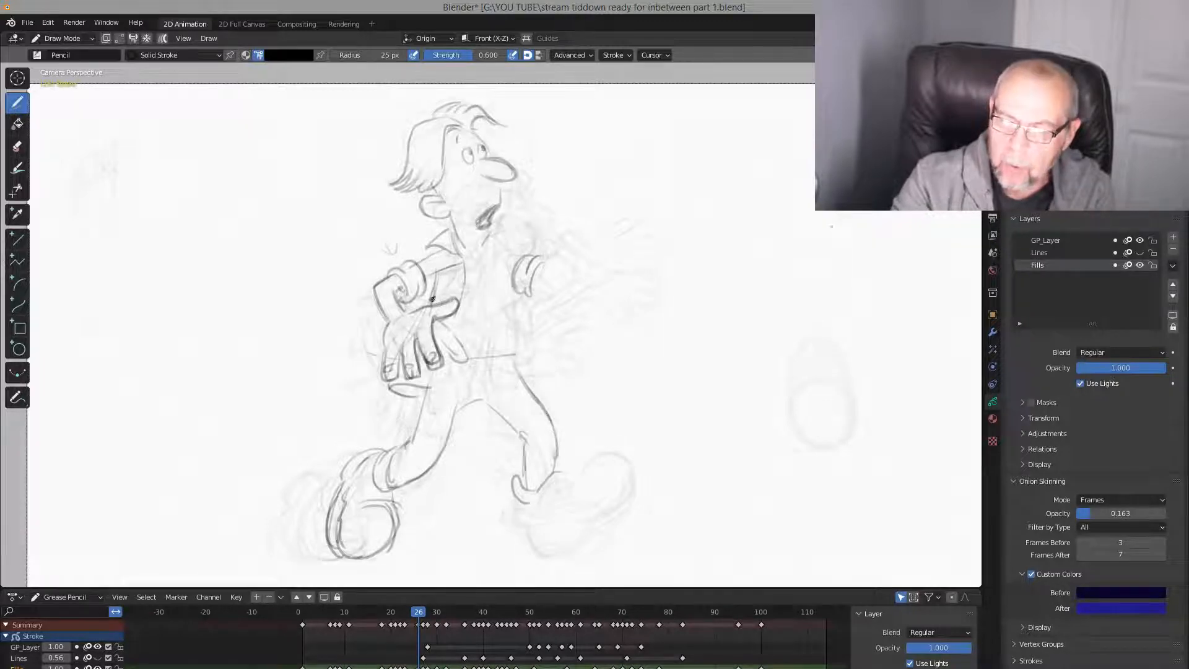
Darken the jacket's front edge from collar to thumb on frame 26, soften its overlap at the shoulder with the eraser and return to the pencil
drag(449, 248, 463, 302)
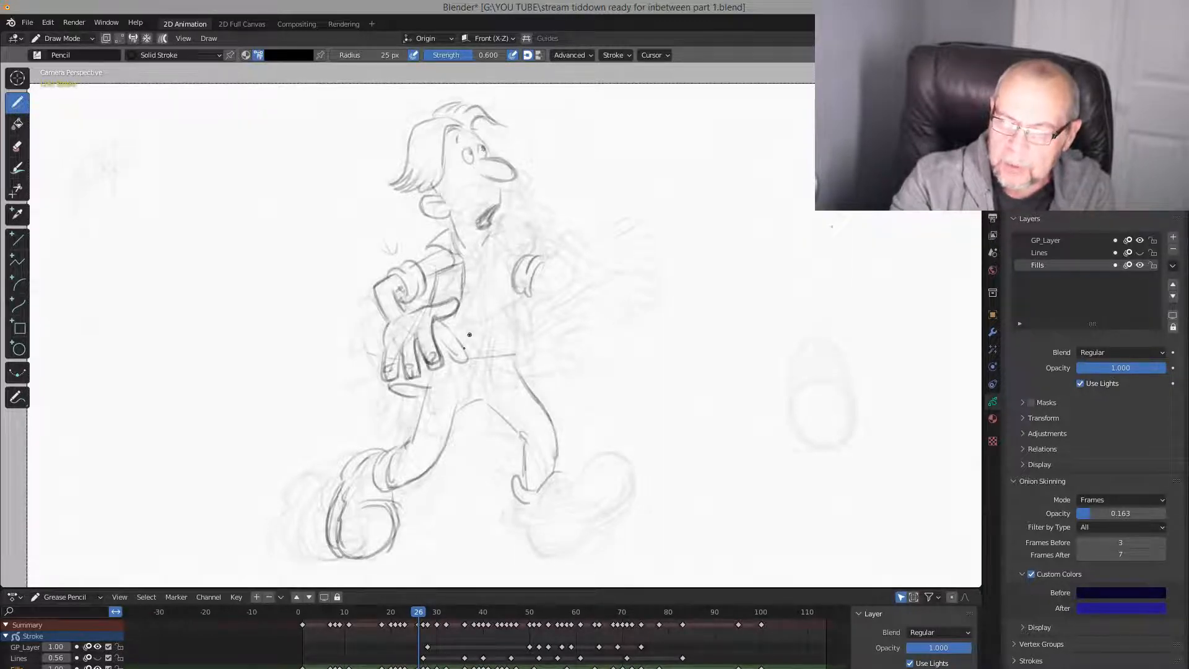
key(e)
drag(455, 260, 455, 273)
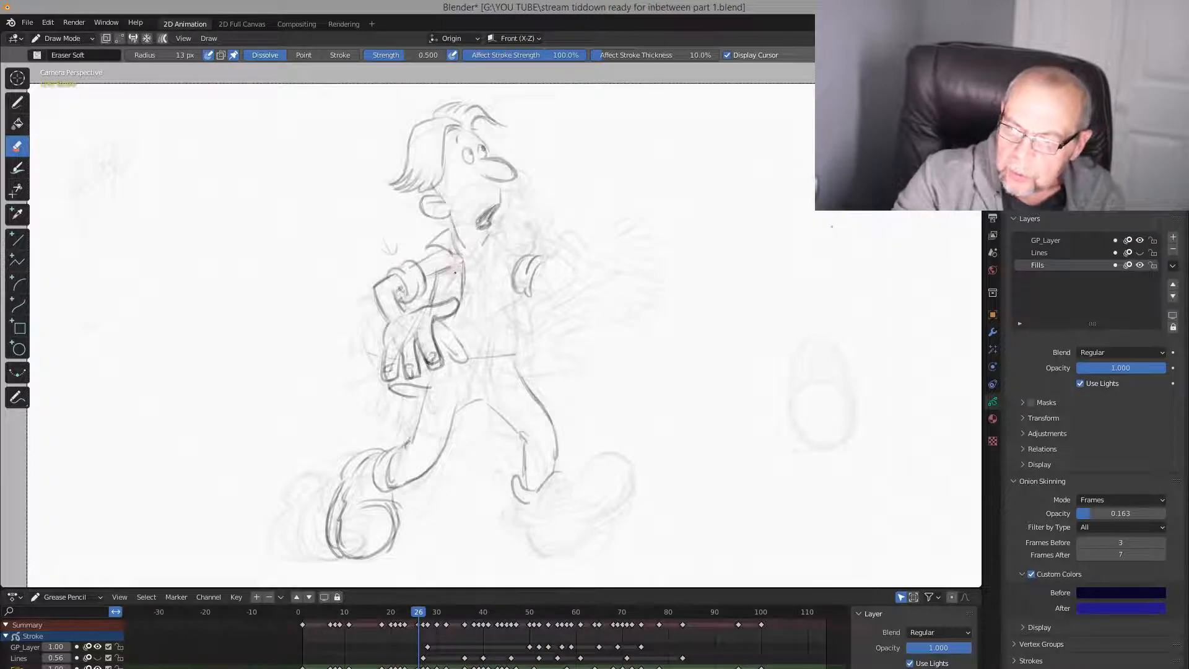
click(18, 102)
Compare the jacket's unfinished far side and collar on frame 26 with the drawings on frames 23 and 27
key(Down)
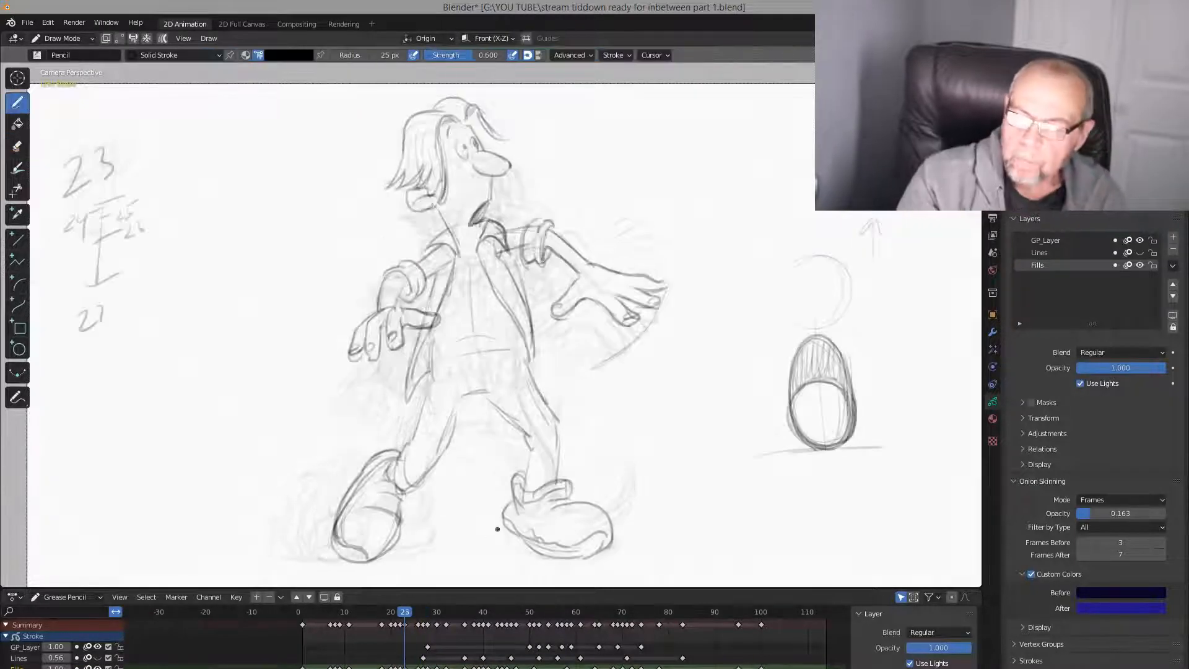
key(Up)
key(Up)
key(Down)
key(Down)
key(Up)
key(Up)
key(Down)
key(Down)
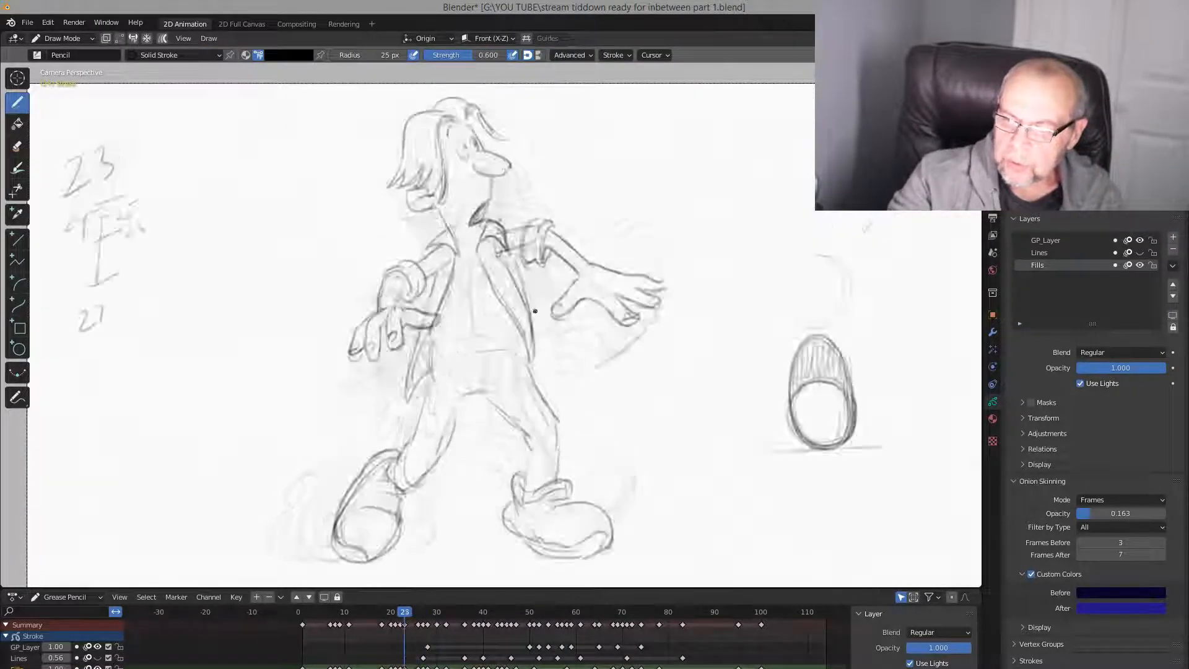
key(Up)
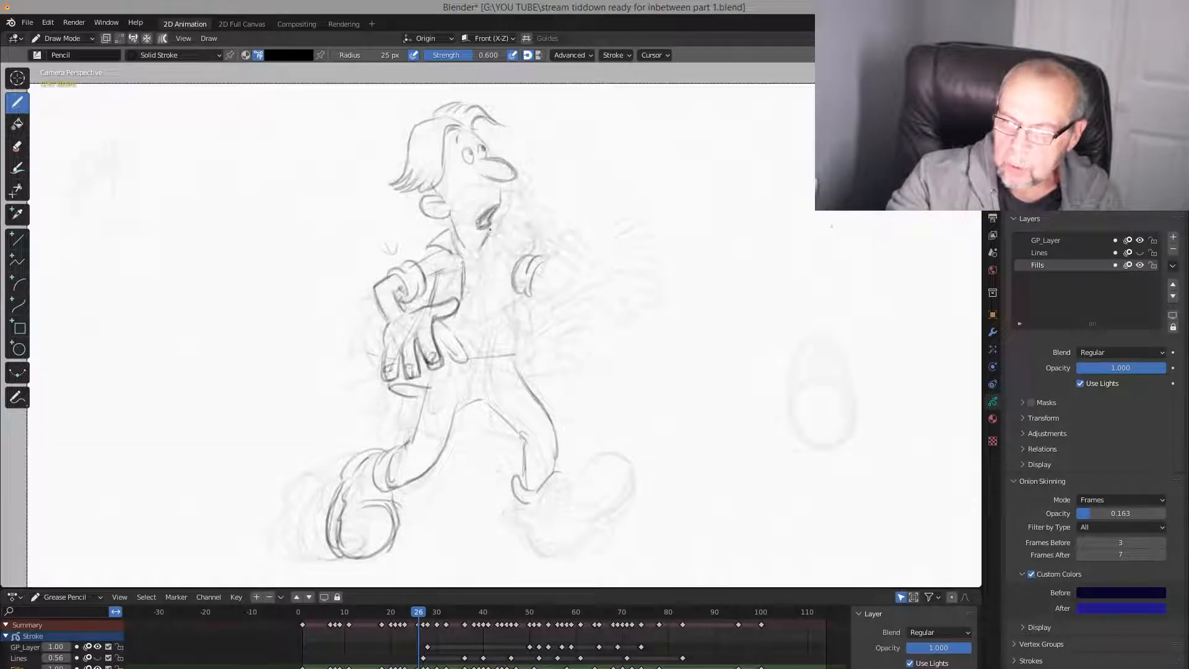
key(Down)
key(Up)
key(Up)
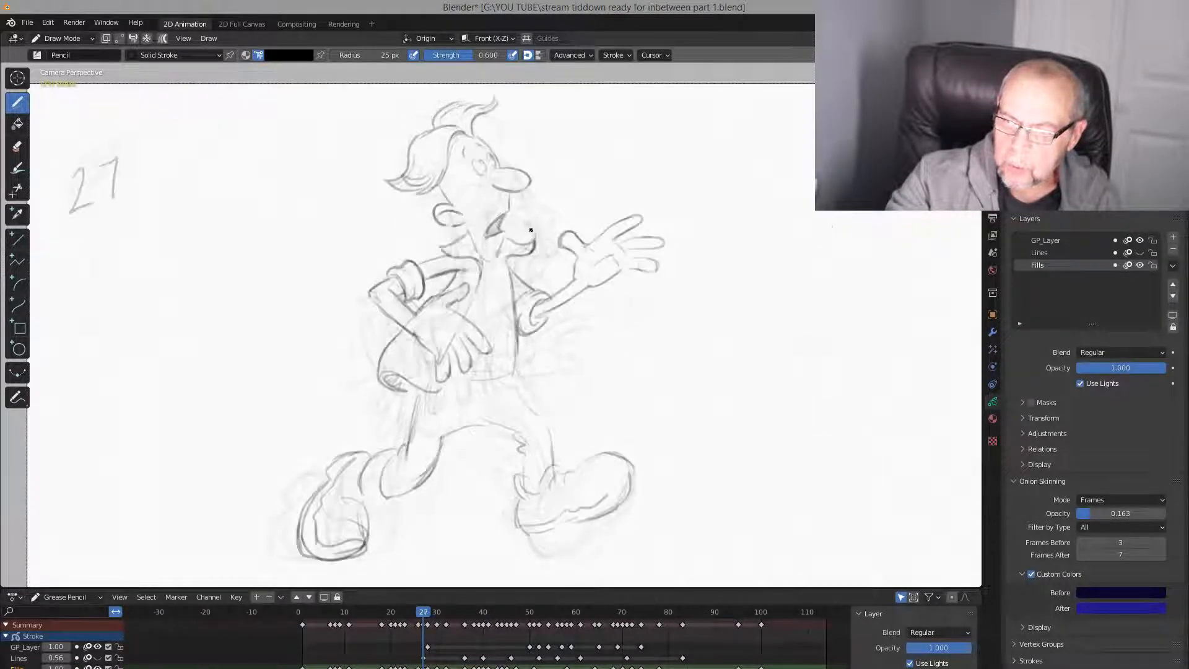
Draw the far collar point and the jacket's far front edge down to the waist on frame 26
key(Down)
key(Down)
key(Up)
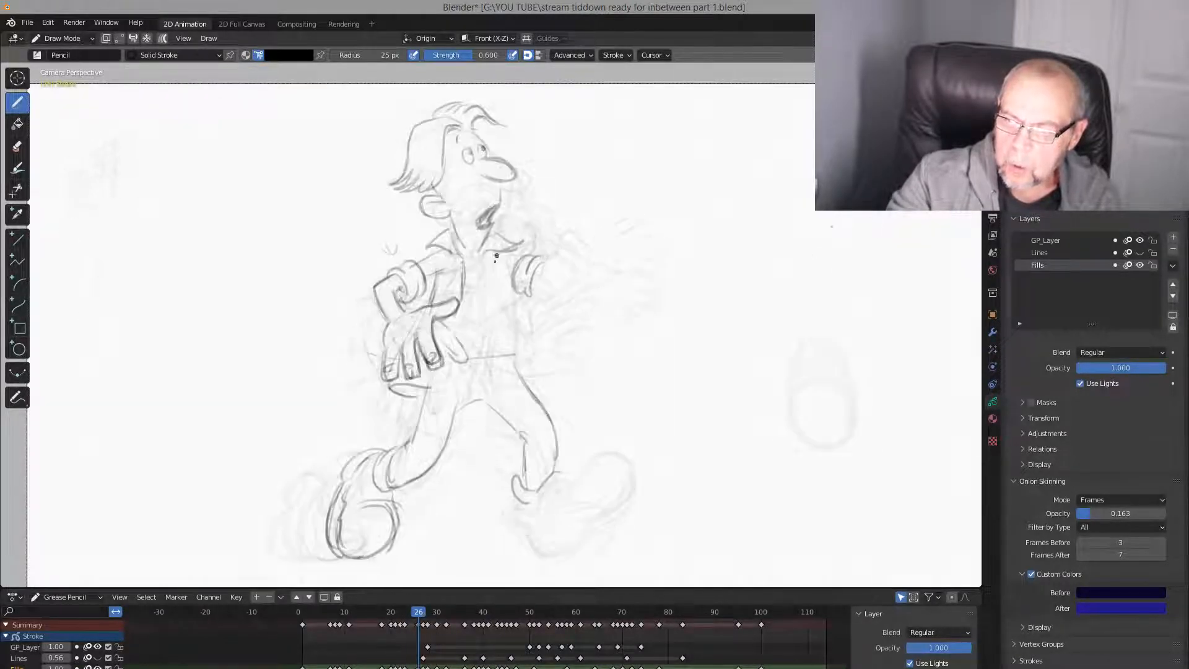
drag(485, 251, 522, 363)
key(Up)
key(Down)
key(Down)
key(Up)
Reinforce the lower end of the jacket's far front edge and refine the line beneath the far collar on frame 26
drag(513, 319, 520, 377)
key(Up)
key(Down)
key(Down)
key(Up)
key(Up)
key(Down)
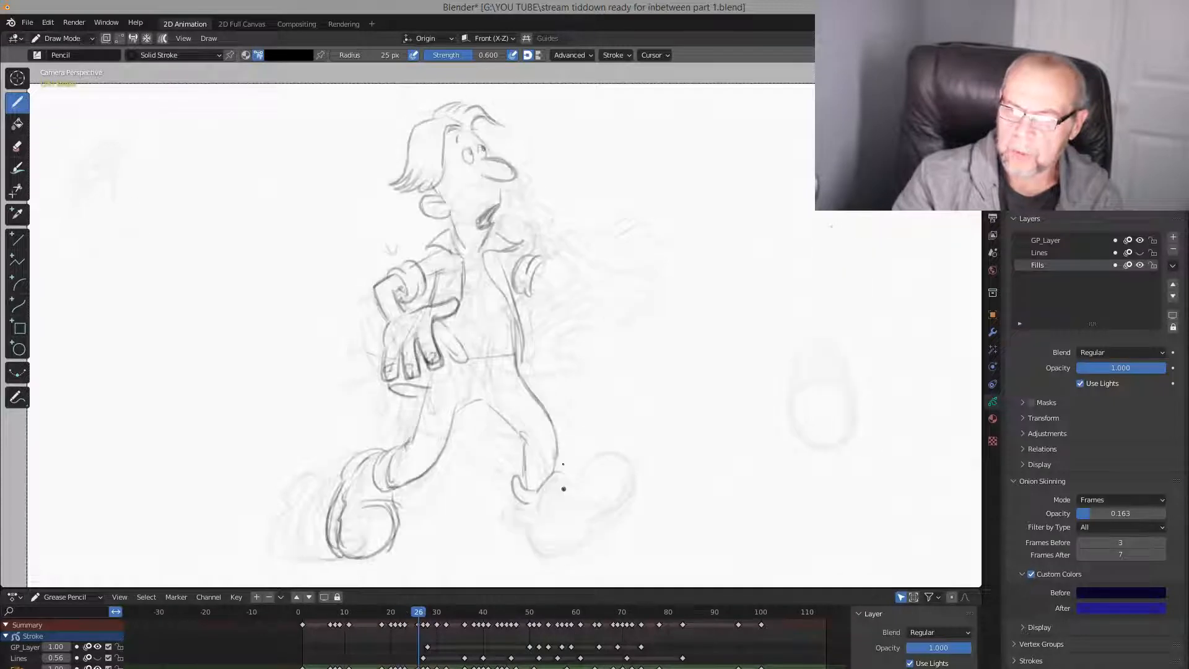
drag(498, 258, 518, 265)
Examine how the outstretched hand and forearm move between frames 23 and 27 to find their frame 26 position
key(Up)
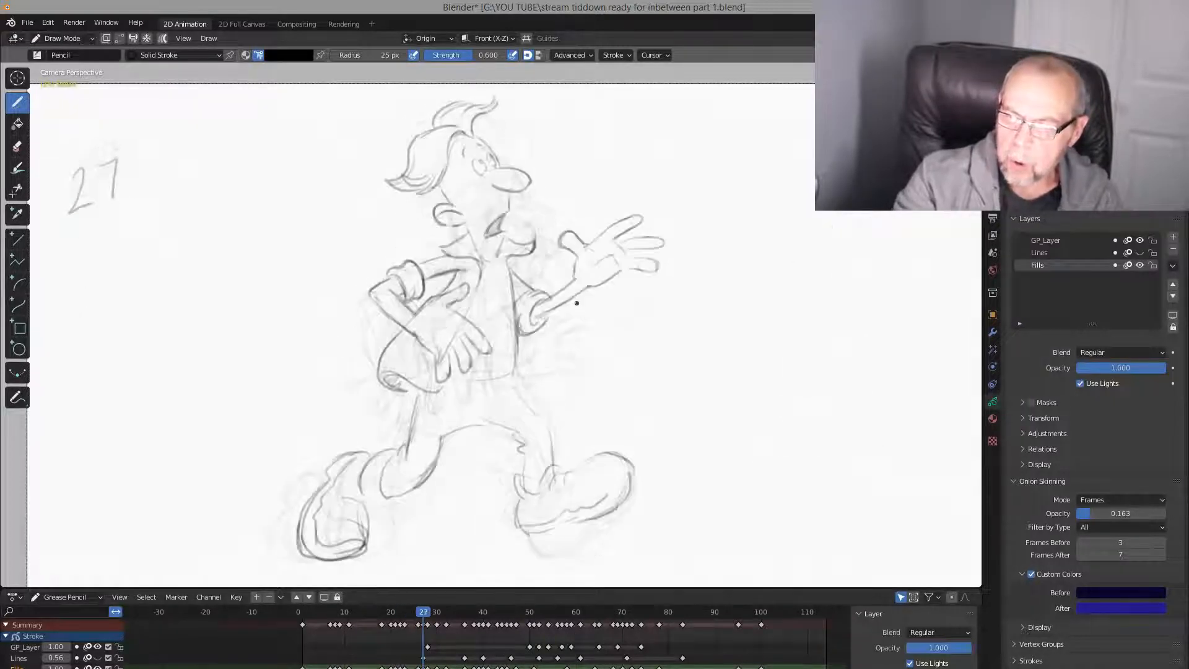
key(Down)
key(Down)
key(Up)
key(Down)
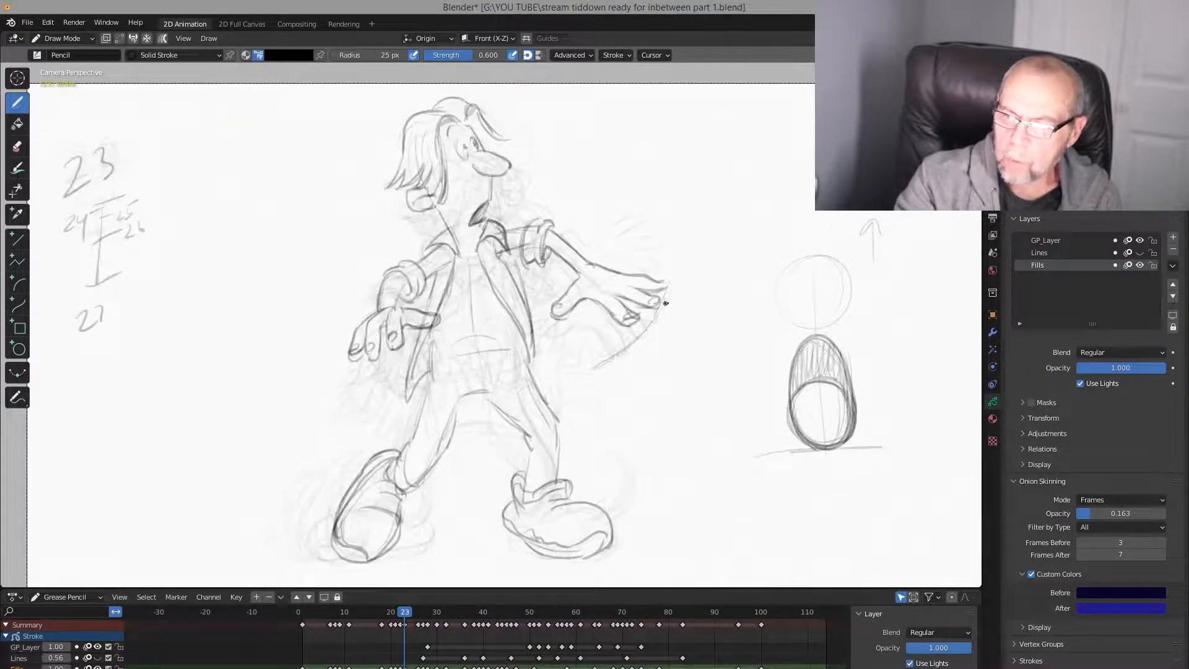
key(Up)
key(Down)
key(Up)
key(Up)
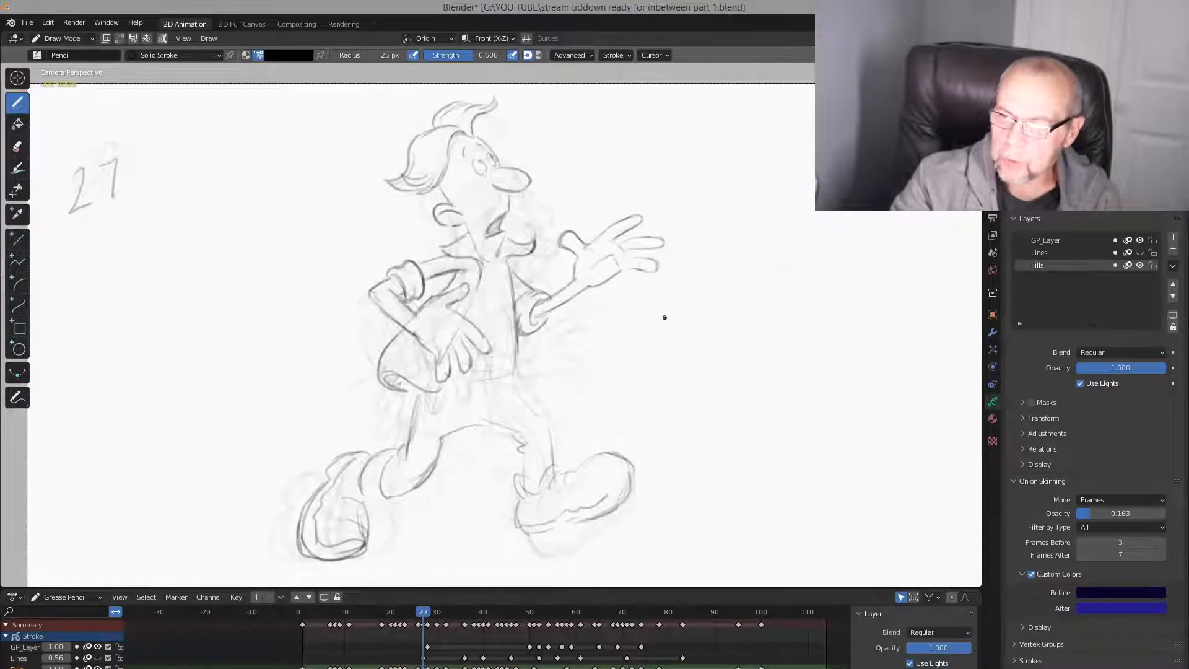
key(Down)
key(Down)
key(Up)
key(Down)
Sketch a fingertip arc and the fingers of the outstretched hand on frame 26, checking against frame 23
key(Up)
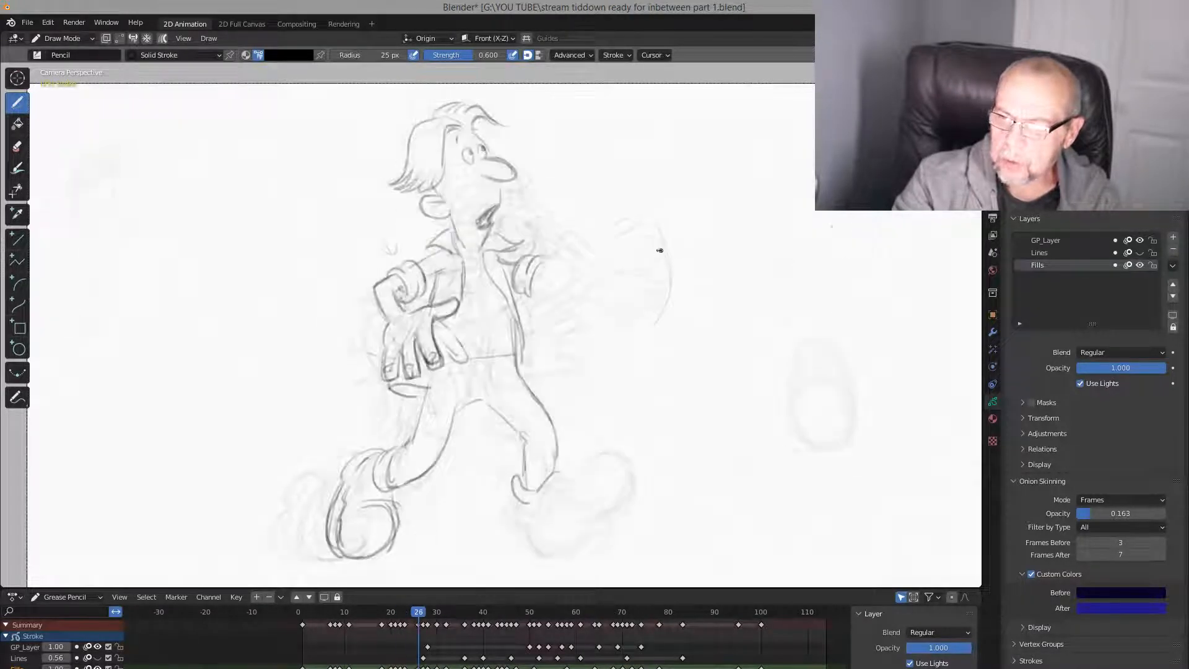
mouse_move(620, 262)
mouse_down()
mouse_move(658, 257)
mouse_move(648, 270)
mouse_move(622, 259)
mouse_up()
key(Down)
key(Up)
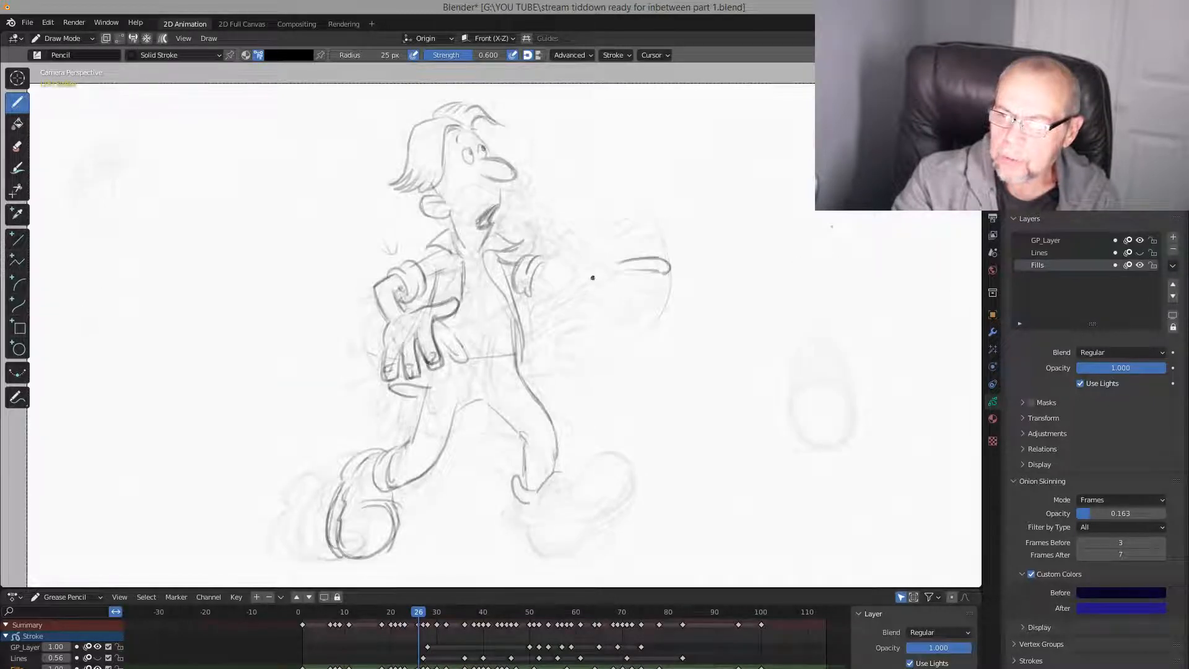
mouse_move(595, 289)
mouse_down()
mouse_move(615, 267)
mouse_move(670, 287)
mouse_up()
key(Down)
key(Up)
mouse_move(644, 284)
mouse_down()
mouse_move(671, 291)
mouse_move(671, 265)
mouse_up()
Add the thumb and palm lines to the outstretched hand on frame 26, comparing with frames 23 and 27
key(Down)
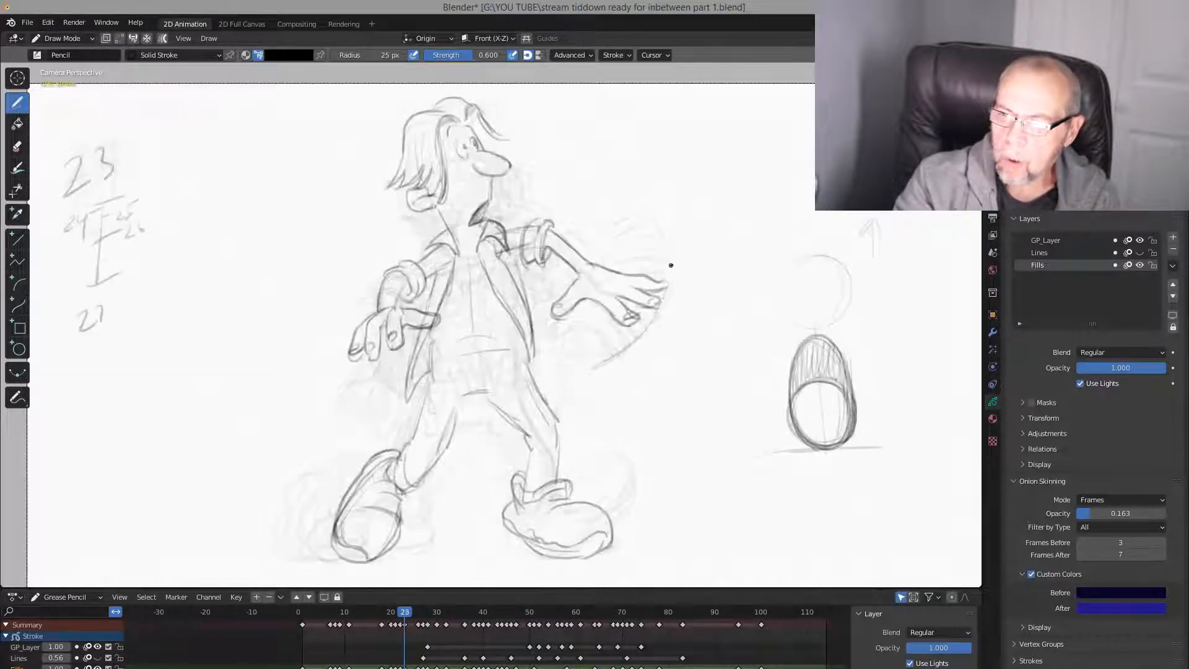
key(Up)
mouse_move(600, 281)
mouse_down()
mouse_move(649, 269)
mouse_move(634, 258)
mouse_up()
key(Right)
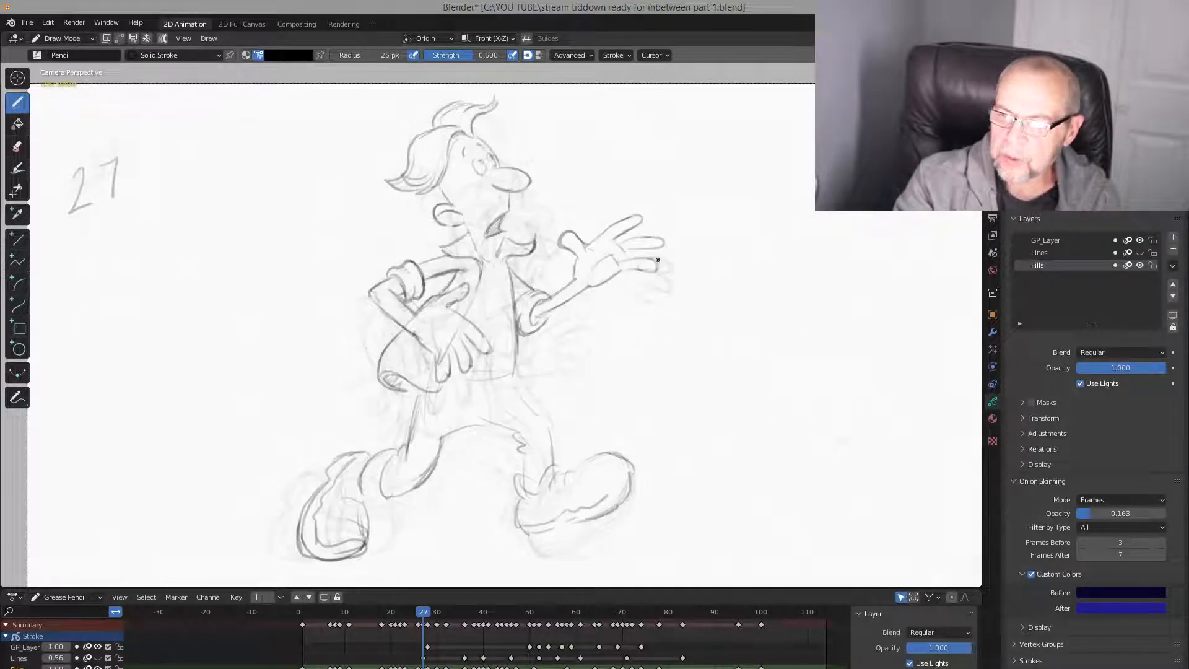
key(Left)
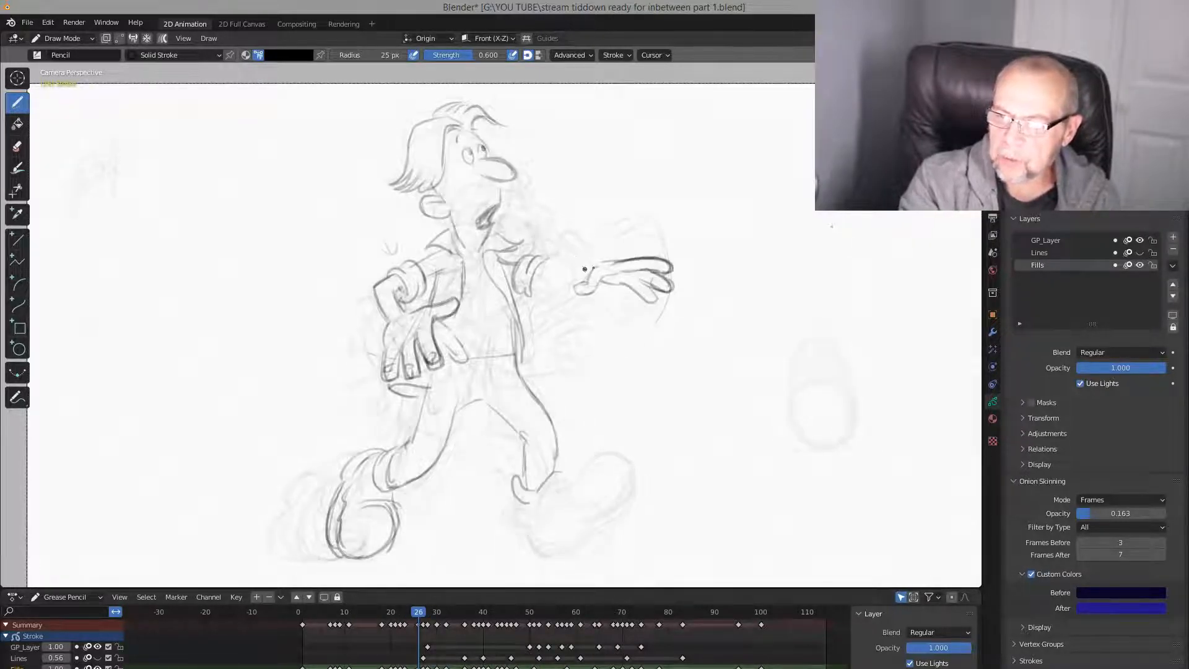
Draw the forearm between the sleeve cuff and outstretched hand on frame 26, and strengthen the cuff and back of the hand
mouse_move(546, 256)
mouse_down()
mouse_move(529, 282)
mouse_move(537, 291)
mouse_move(554, 265)
mouse_move(602, 262)
mouse_move(597, 270)
mouse_up()
key(Right)
key(Left)
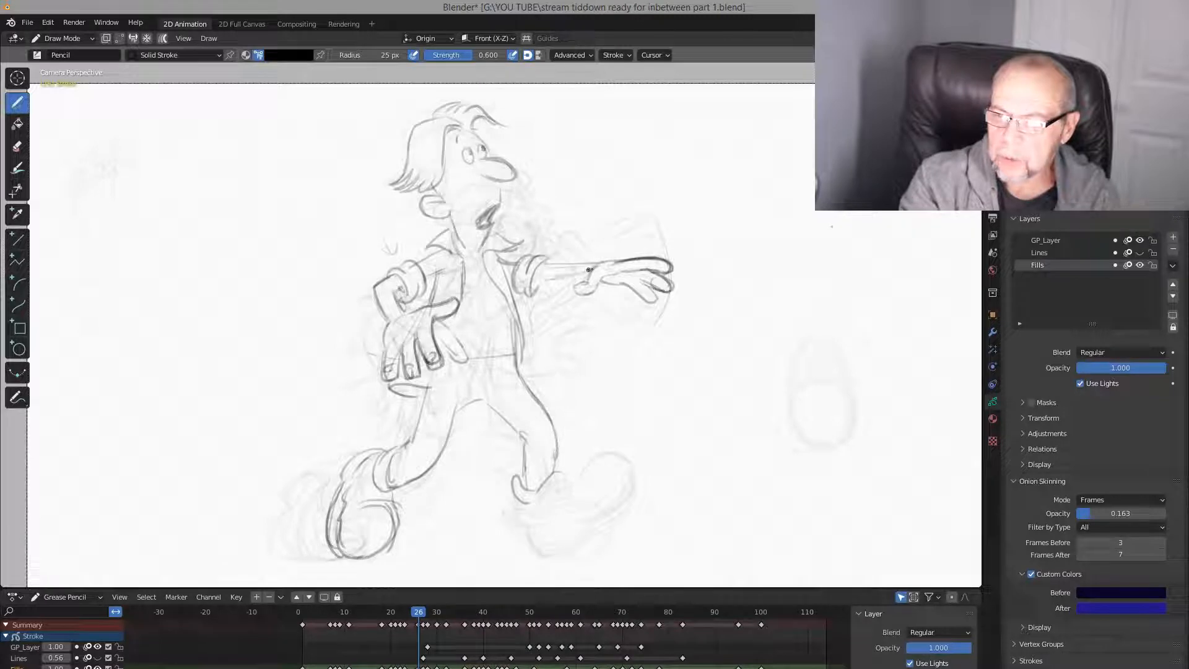
mouse_move(529, 285)
mouse_down()
mouse_move(583, 274)
mouse_move(536, 274)
mouse_move(530, 300)
mouse_up()
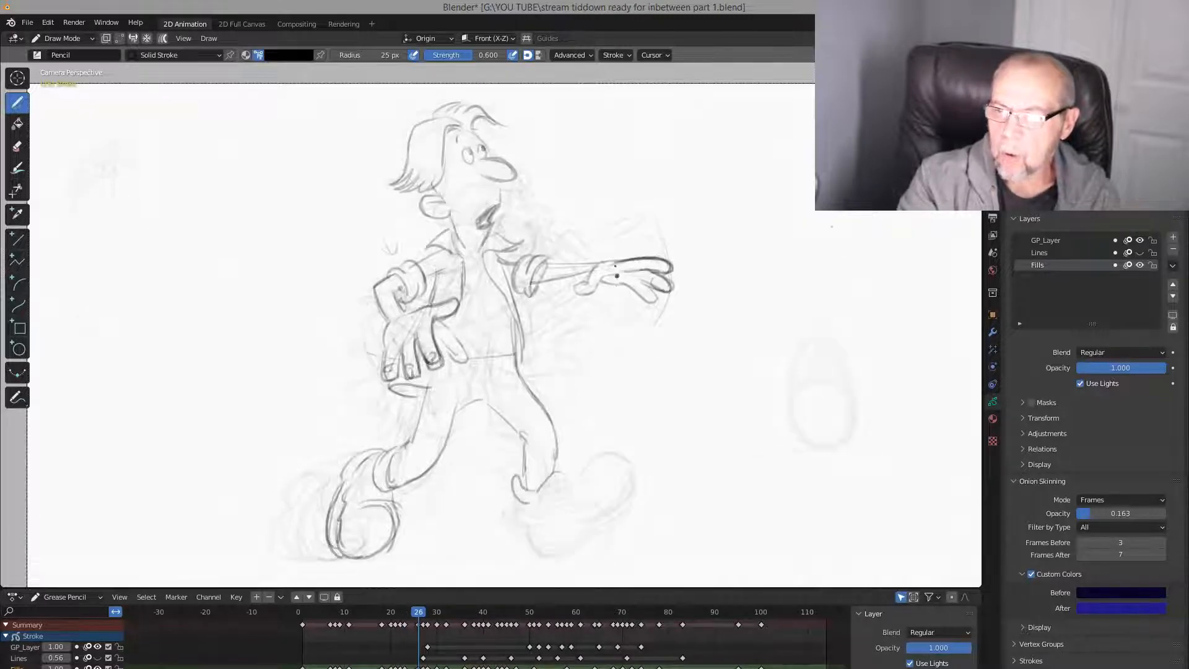
drag(578, 266, 652, 259)
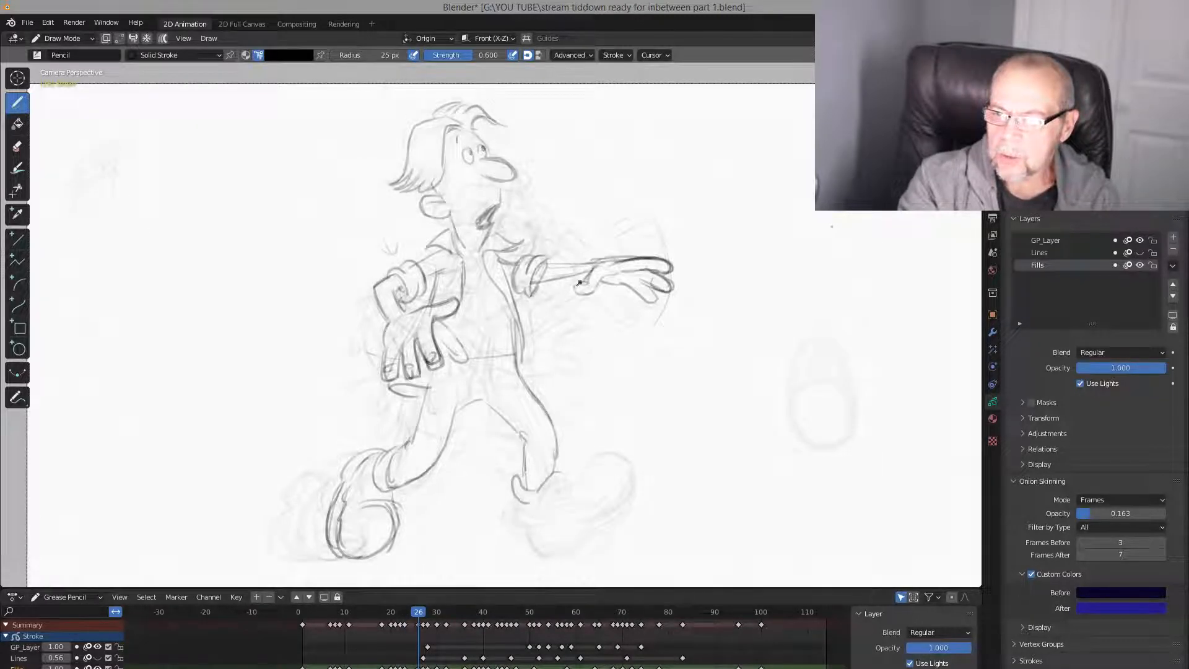
key(Left)
key(Right)
drag(564, 277, 531, 284)
Compare the newly drawn outstretched arm on frame 26 with the arm on frame 27
key(Left)
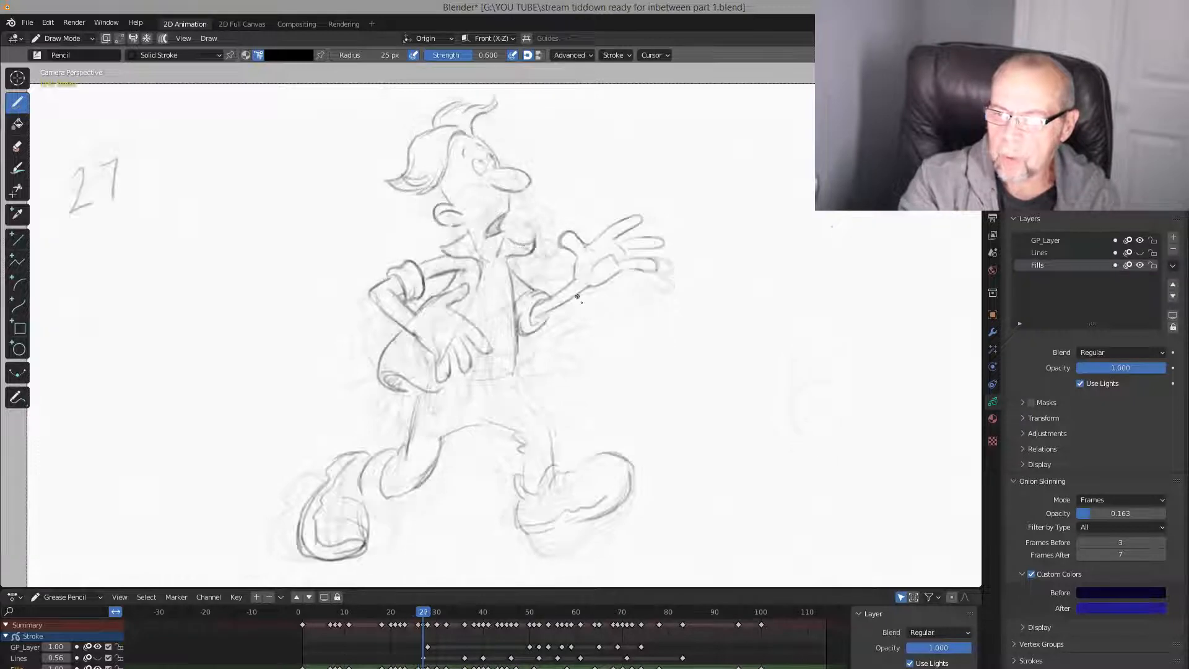
key(Right)
key(Left)
key(Right)
key(Left)
key(Right)
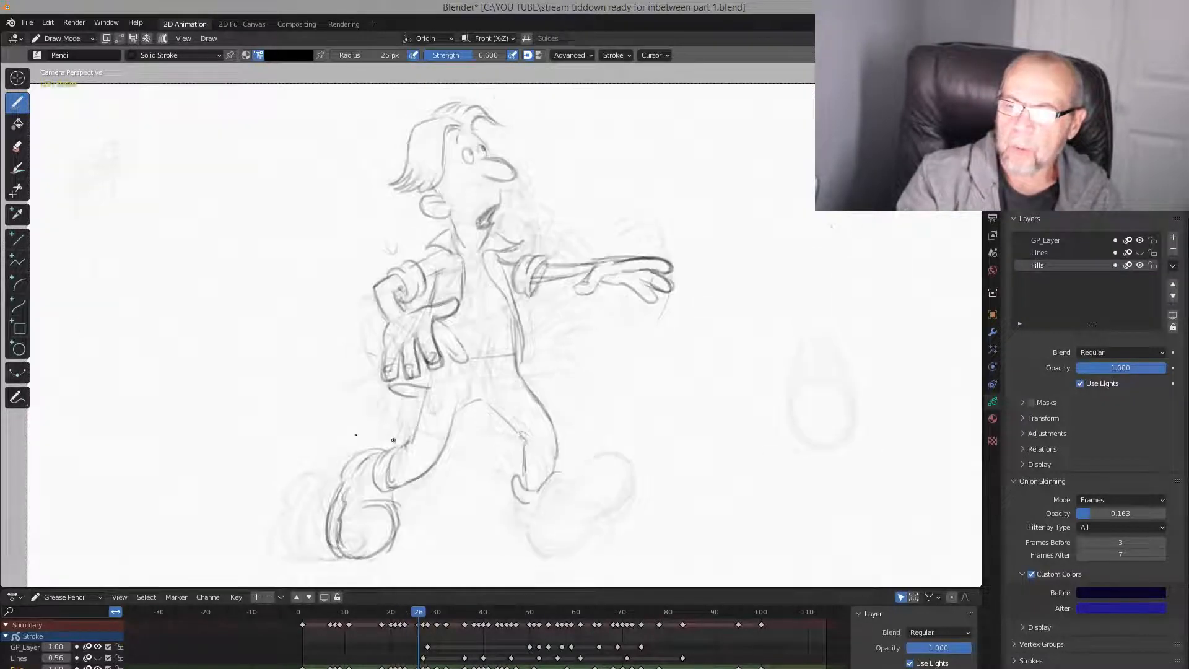
key(Left)
key(Right)
Soften the forearm lines and the upper edge of the outstretched hand on frame 26 with the soft eraser
click(19, 147)
key(Left)
key(Right)
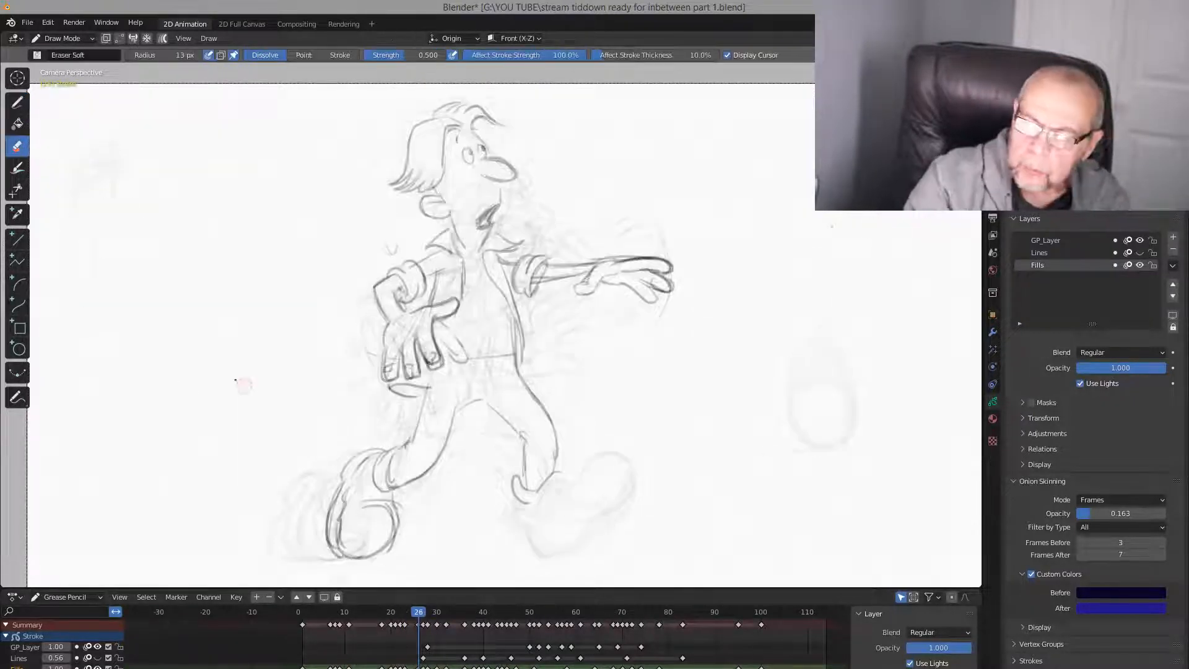
key(Left)
key(Right)
drag(558, 271, 541, 281)
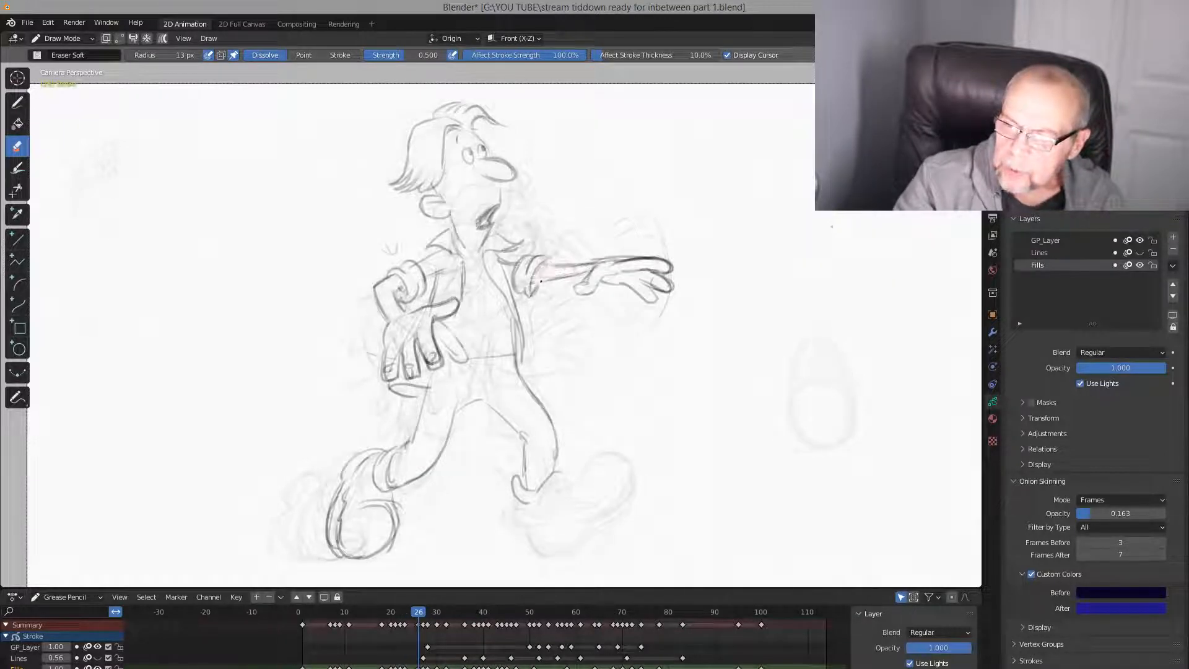
mouse_move(614, 254)
mouse_down()
mouse_move(638, 256)
mouse_move(630, 243)
mouse_up()
key(Left)
key(Right)
key(Right)
key(Left)
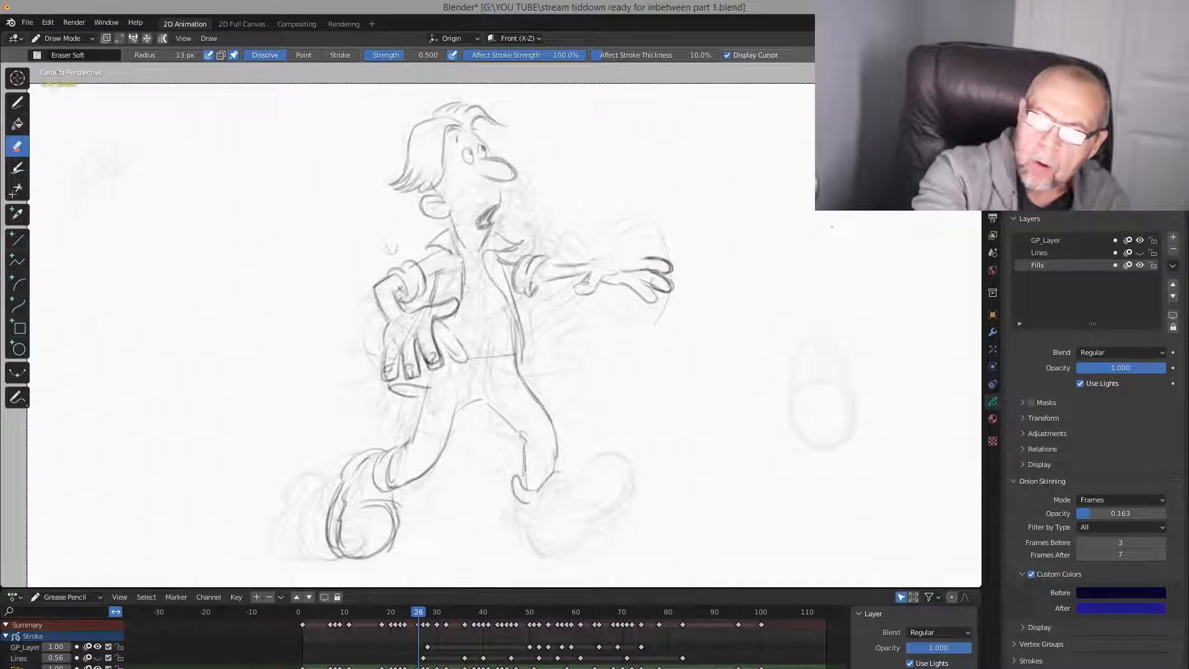
Redraw the outstretched hand's upper finger and the forearm outline on frame 26 with the pencil
click(17, 102)
key(Left)
key(Left)
key(Left)
key(Right)
key(Right)
key(Right)
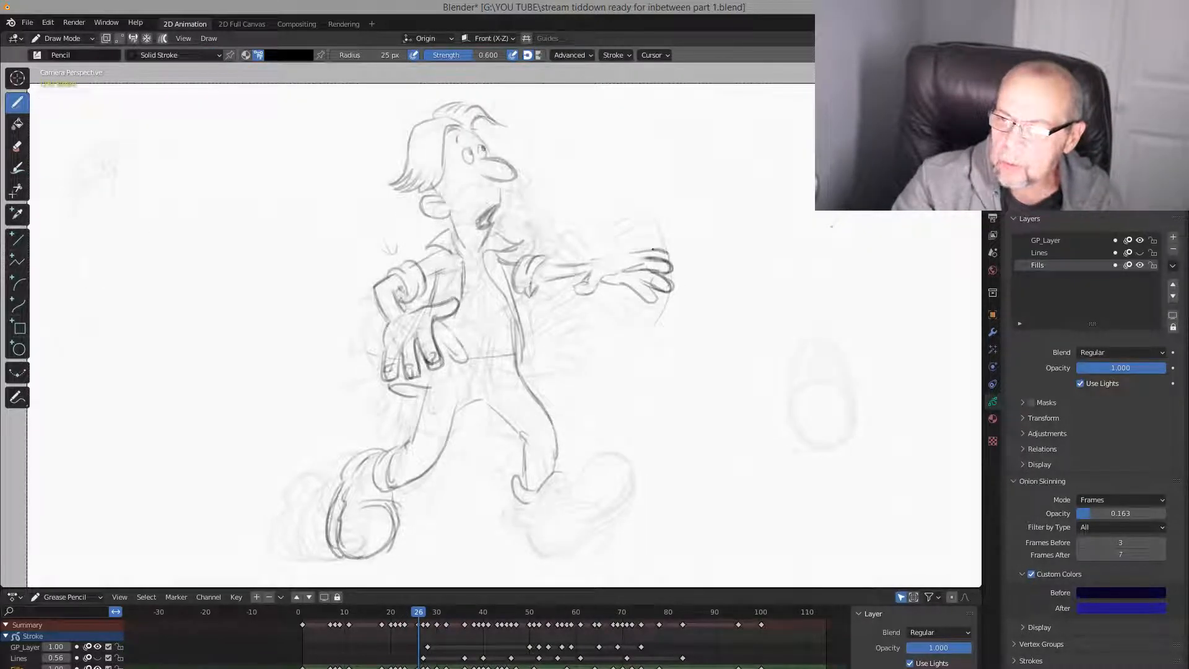
mouse_move(603, 260)
mouse_down()
mouse_move(665, 249)
mouse_move(533, 271)
mouse_move(542, 281)
mouse_up()
Examine the outstretched arm's motion by flipping through the drawings from frame 23 to frame 28
key(Down)
key(Up)
key(Down)
key(Up)
key(Up)
key(Up)
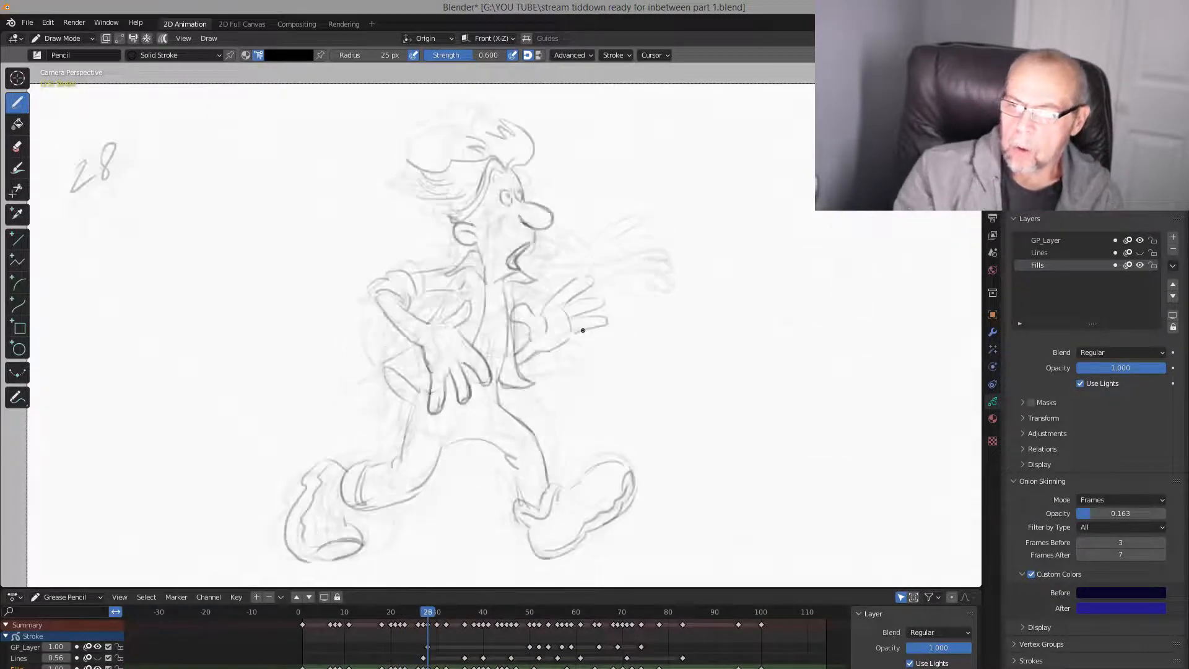
key(Down)
key(Down)
key(Down)
key(Down)
key(Up)
key(Up)
key(Up)
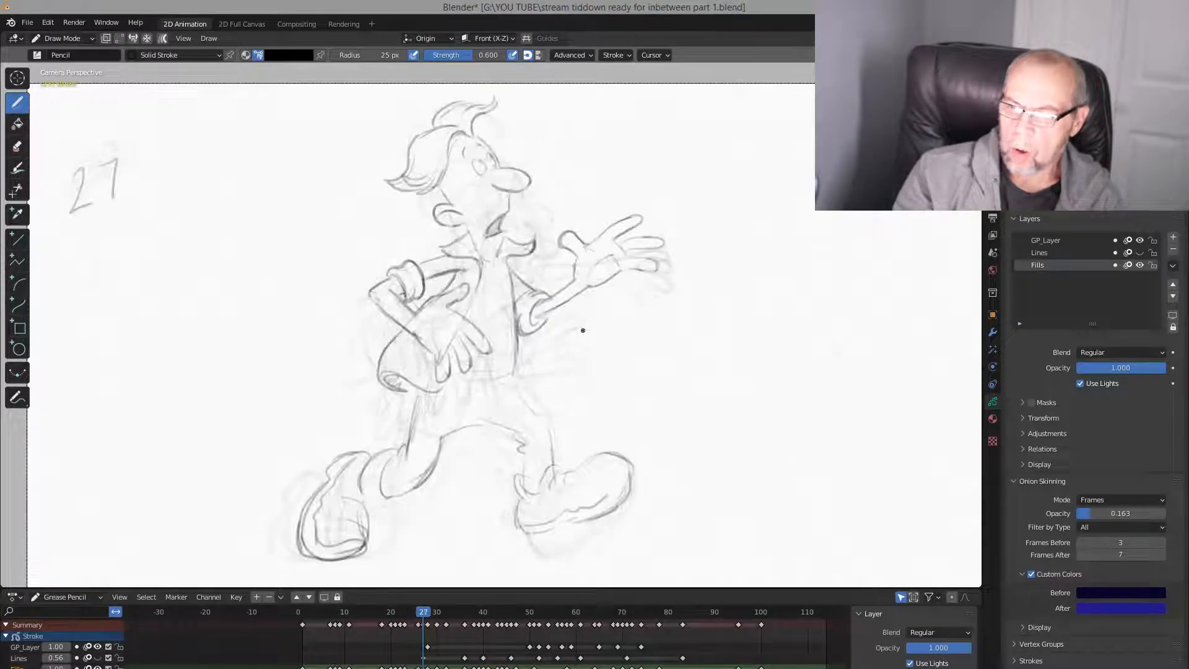
key(Down)
Erase the outstretched hand, forearm and sleeve cuff on frame 26, then return to the pencil
key(e)
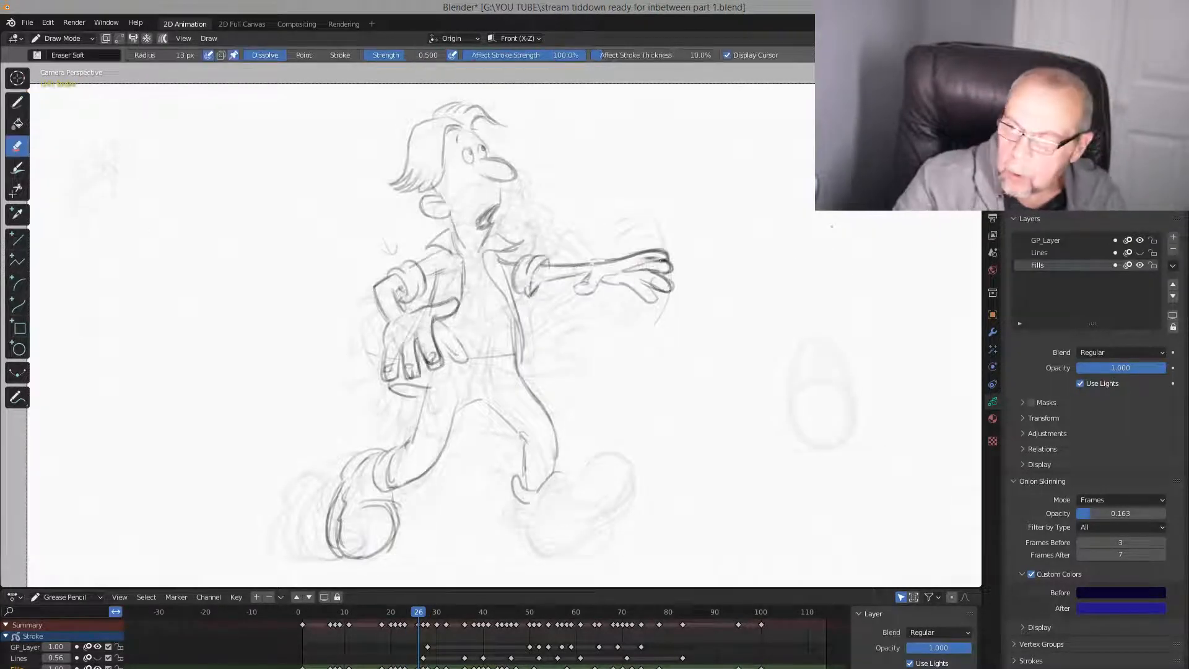
mouse_move(625, 260)
mouse_down()
mouse_move(659, 268)
mouse_move(647, 290)
mouse_move(629, 265)
mouse_move(555, 274)
mouse_move(583, 288)
mouse_move(650, 251)
mouse_move(661, 267)
mouse_up()
key(Down)
key(Up)
key(Up)
key(Down)
mouse_move(583, 298)
mouse_down()
mouse_move(537, 290)
mouse_move(528, 265)
mouse_move(519, 281)
mouse_move(552, 261)
mouse_up()
click(21, 105)
Redraw the sleeve cuff of the outstretched arm on frame 26, comparing it with the neighbouring key drawings
key(Down)
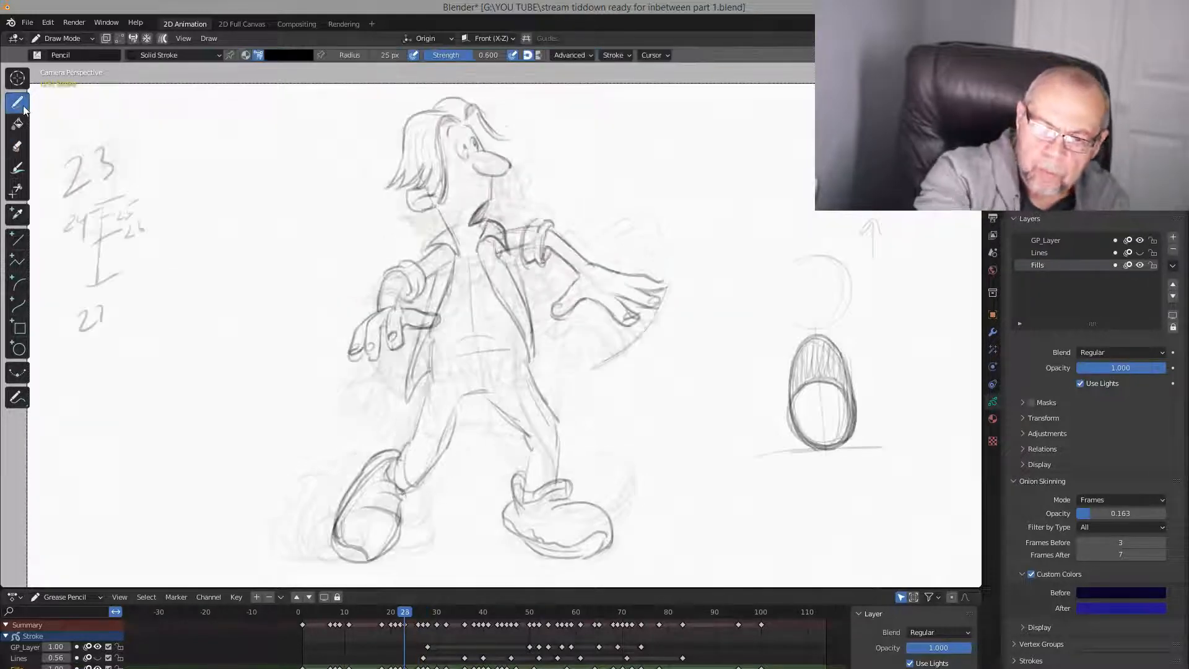
key(Down)
key(Up)
key(Up)
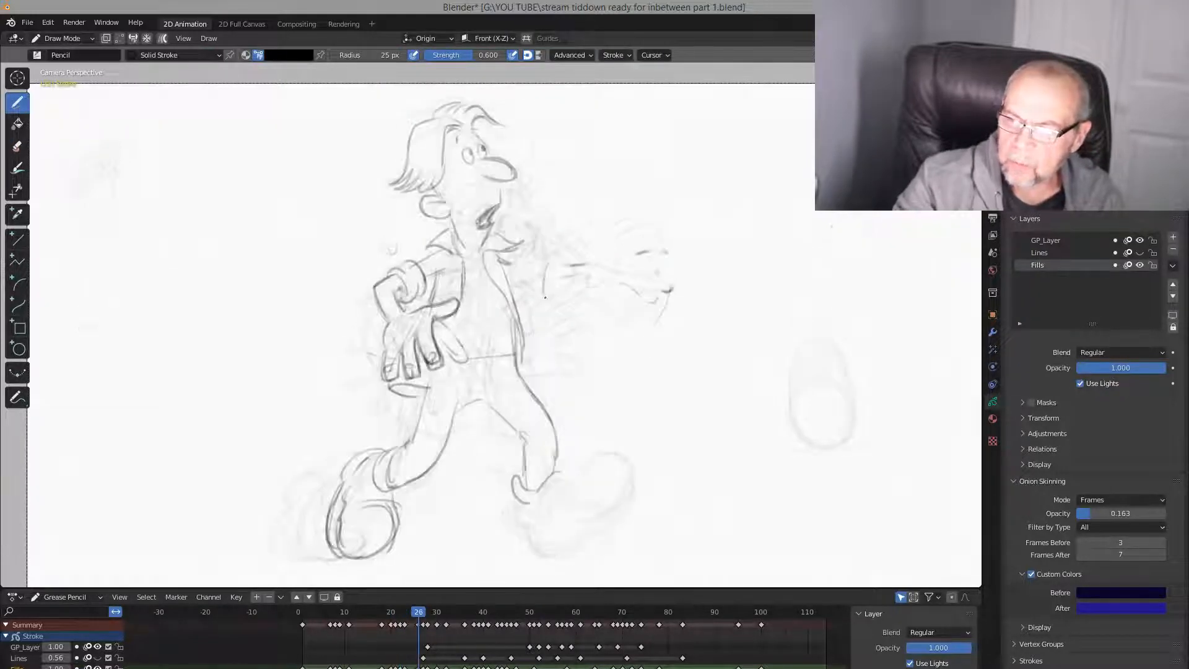
key(Down)
key(Up)
key(Left)
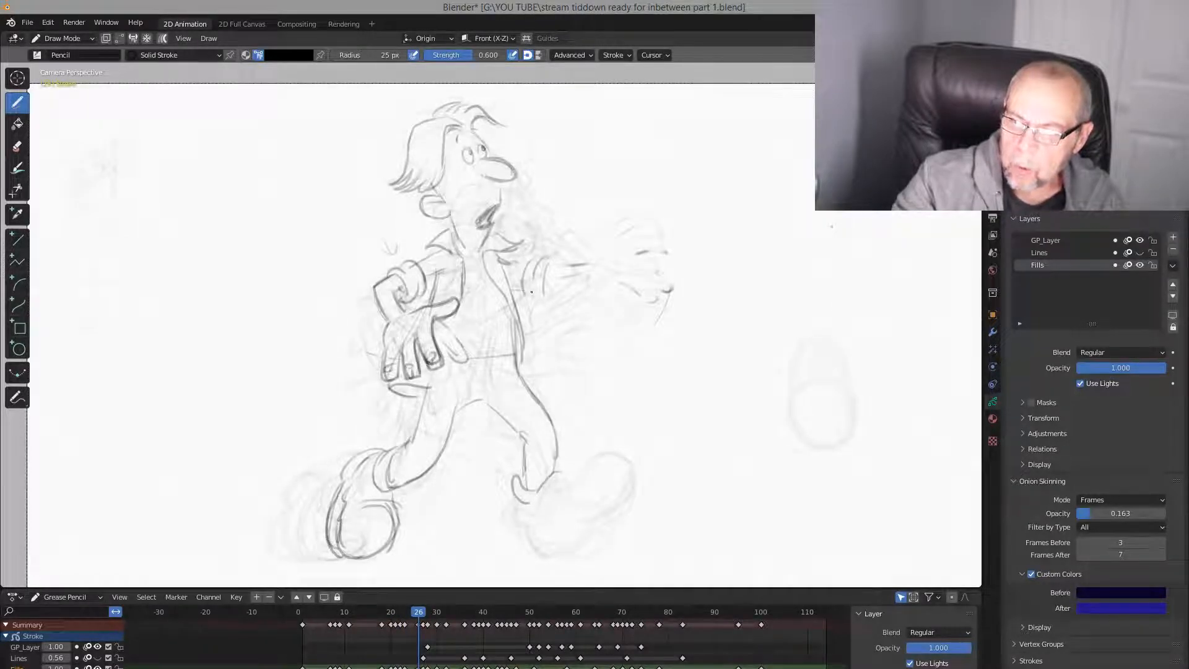
drag(532, 292, 520, 264)
key(Left)
key(Right)
key(Left)
key(Right)
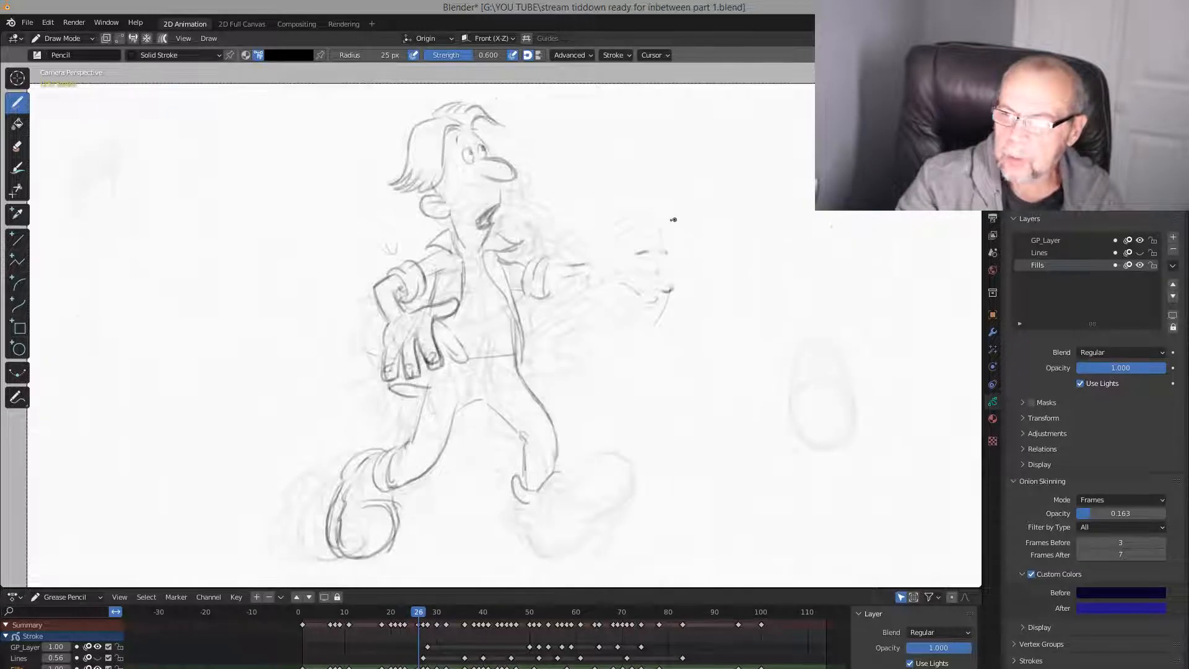
Sketch a new fingertip arc and redraw the forearm and outstretched hand on frame 26, checking frames 23 and 27
drag(656, 235, 660, 325)
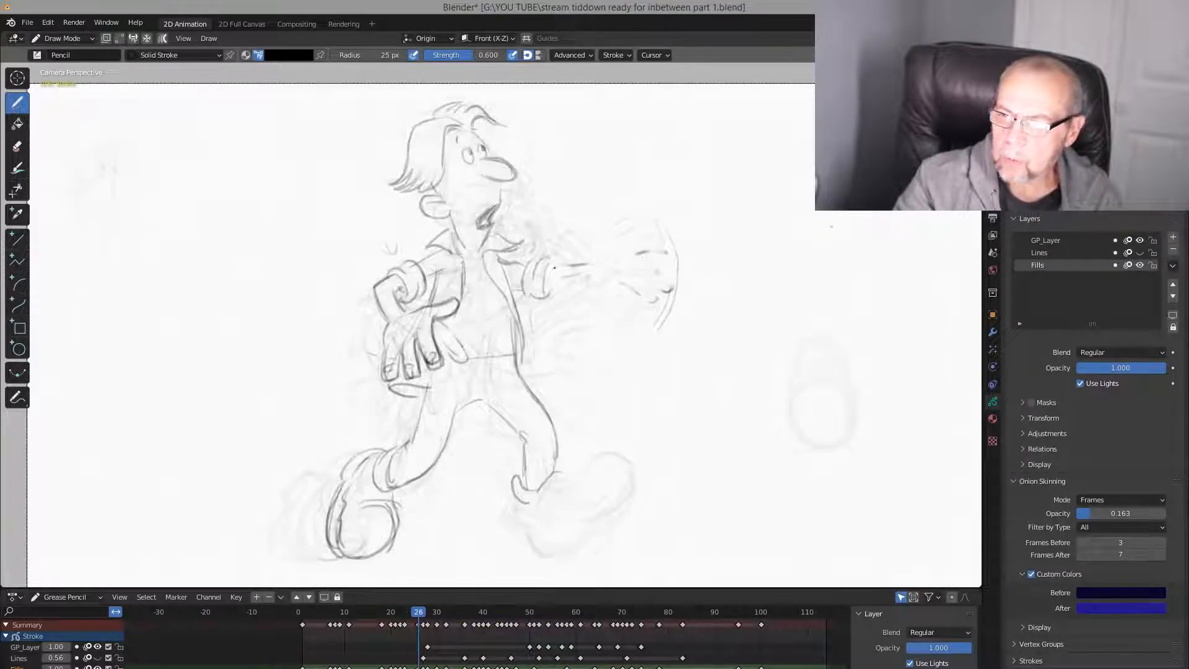
mouse_move(556, 280)
mouse_down()
mouse_move(640, 255)
mouse_move(649, 304)
mouse_move(609, 279)
mouse_move(663, 255)
mouse_up()
key(Down)
key(Up)
key(Up)
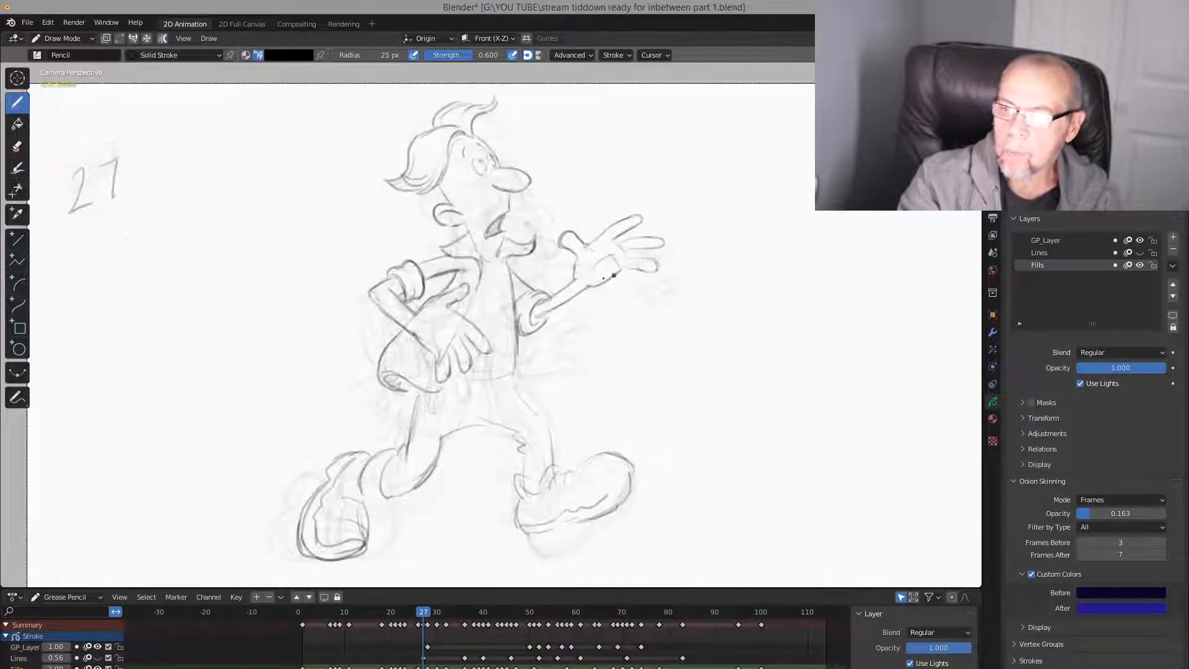
Clean up stray lines across the fingers of the outstretched hand on frame 26 with the soft eraser
key(Down)
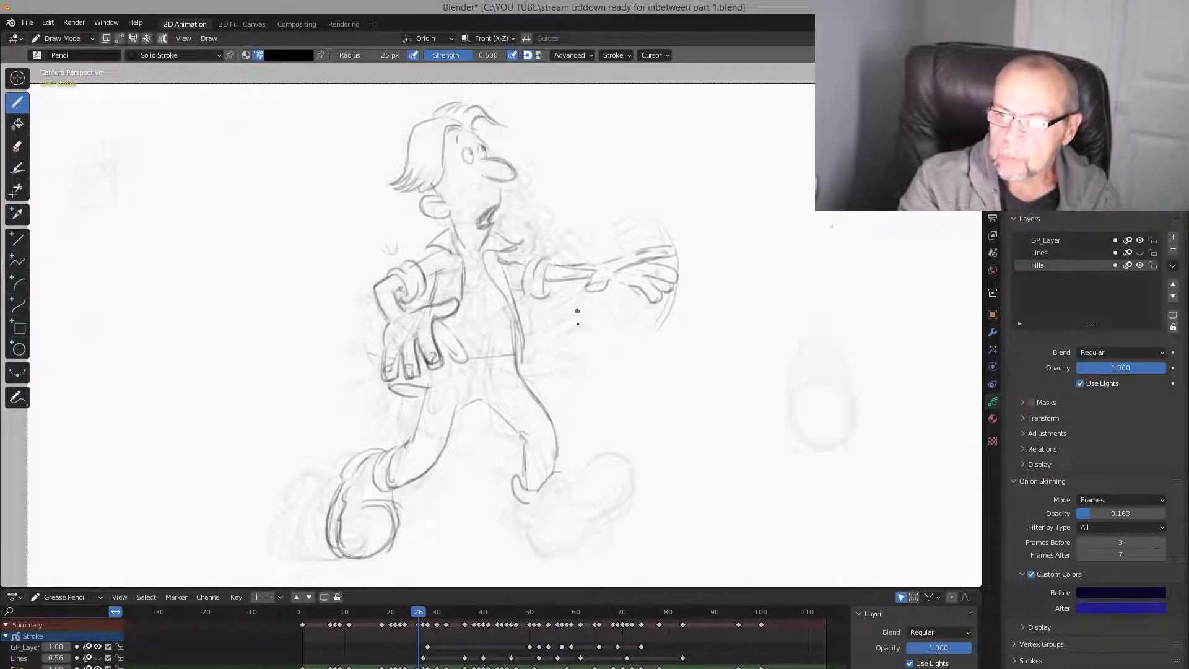
click(17, 147)
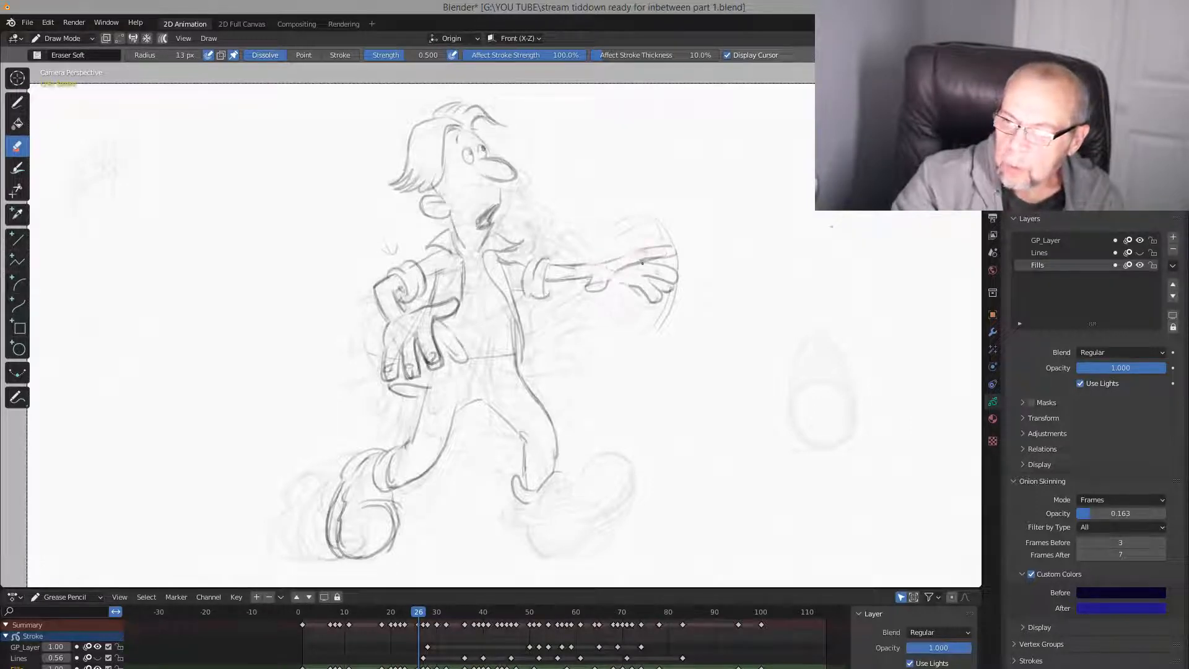
drag(652, 268, 659, 271)
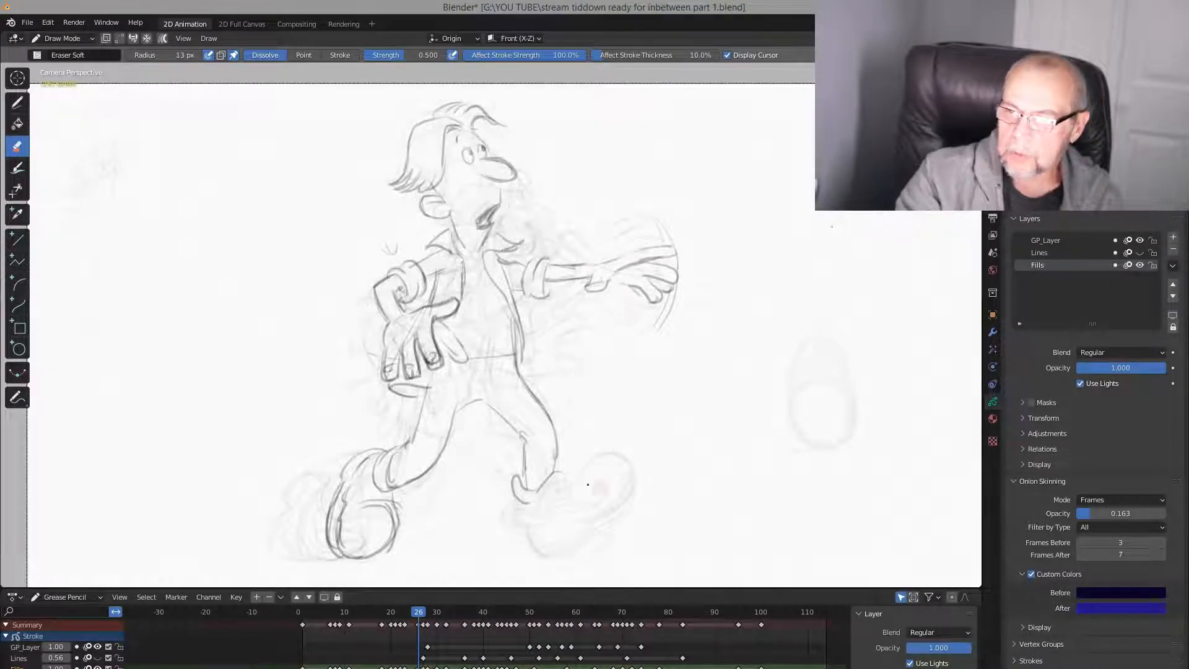
Darken the sleeve cuff, jacket collar and wrist lines of the outstretched arm on frame 26 with the pencil, checking neighbouring drawings
click(28, 102)
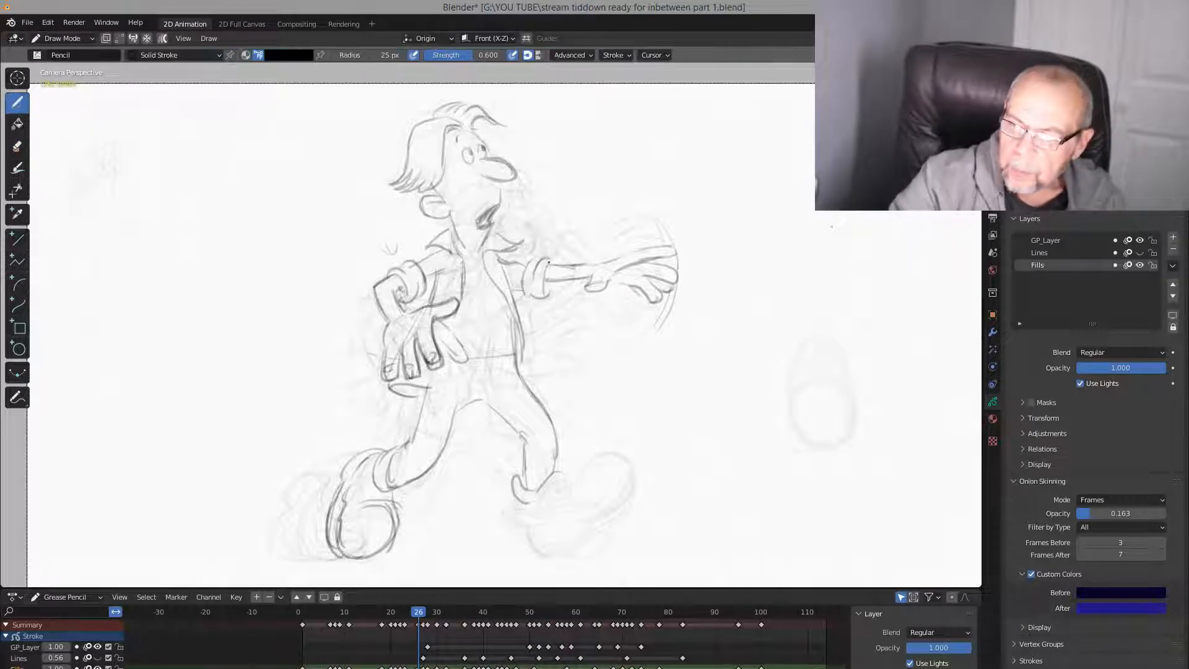
drag(549, 263, 549, 296)
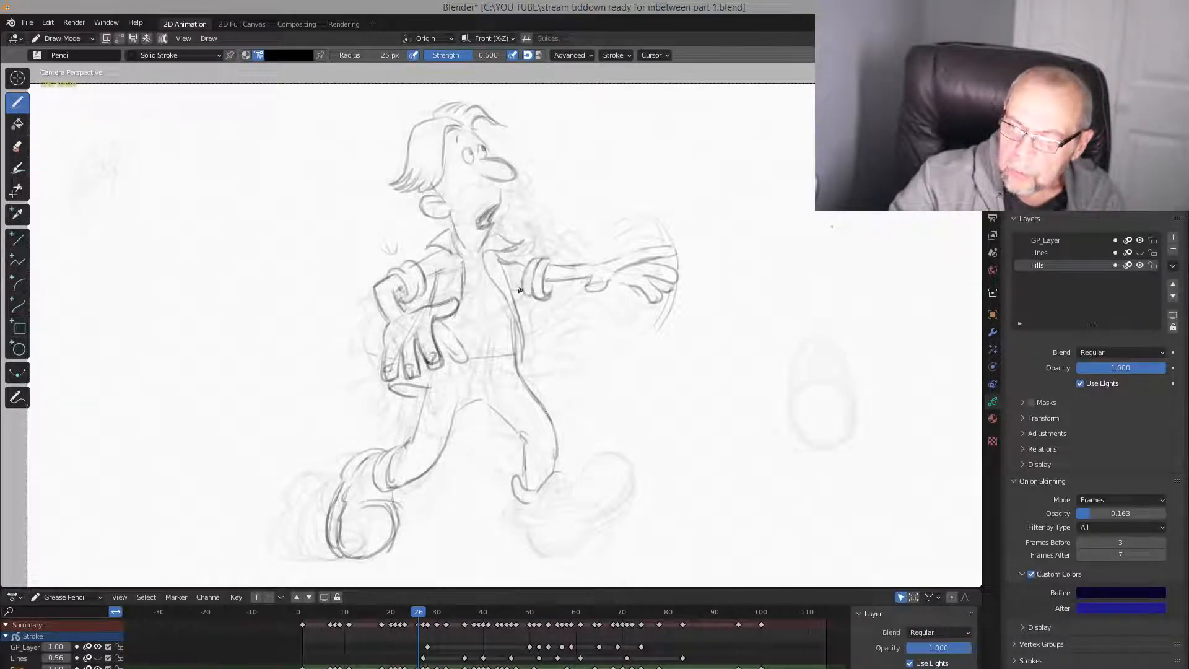
mouse_move(496, 251)
mouse_down()
mouse_move(522, 268)
mouse_move(490, 230)
mouse_up()
key(Down)
key(Up)
key(Up)
key(Down)
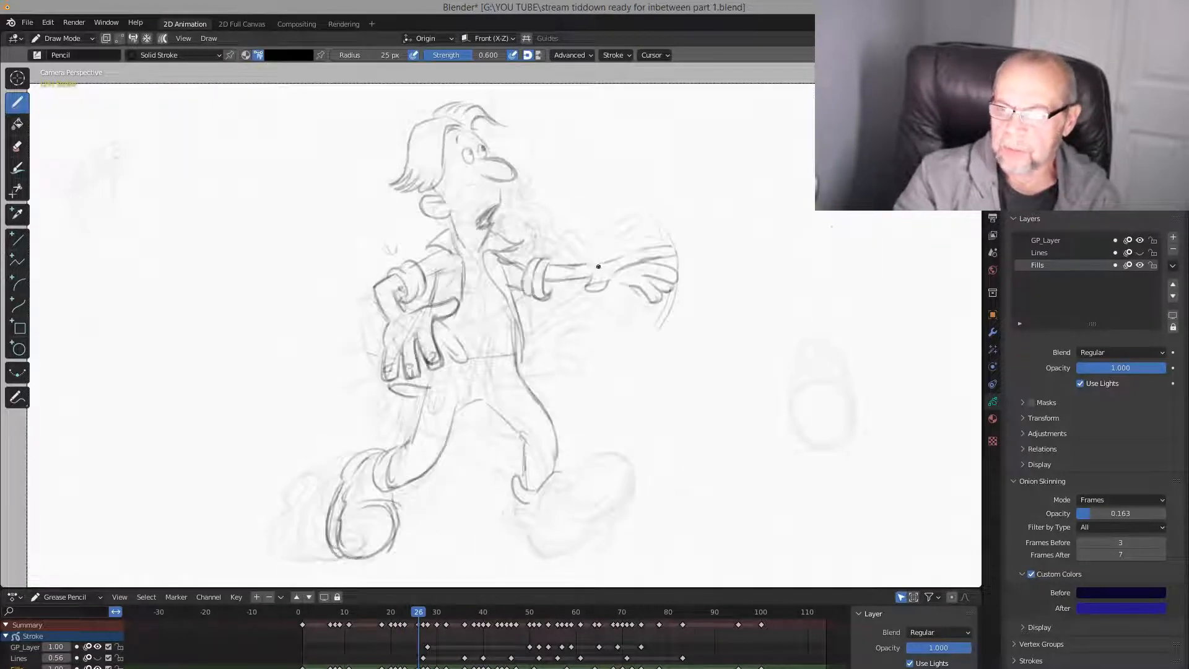
mouse_move(596, 265)
mouse_down()
mouse_move(677, 250)
mouse_move(599, 285)
mouse_up()
Compare the front foot's position across frames 23, 26 and 27
key(Down)
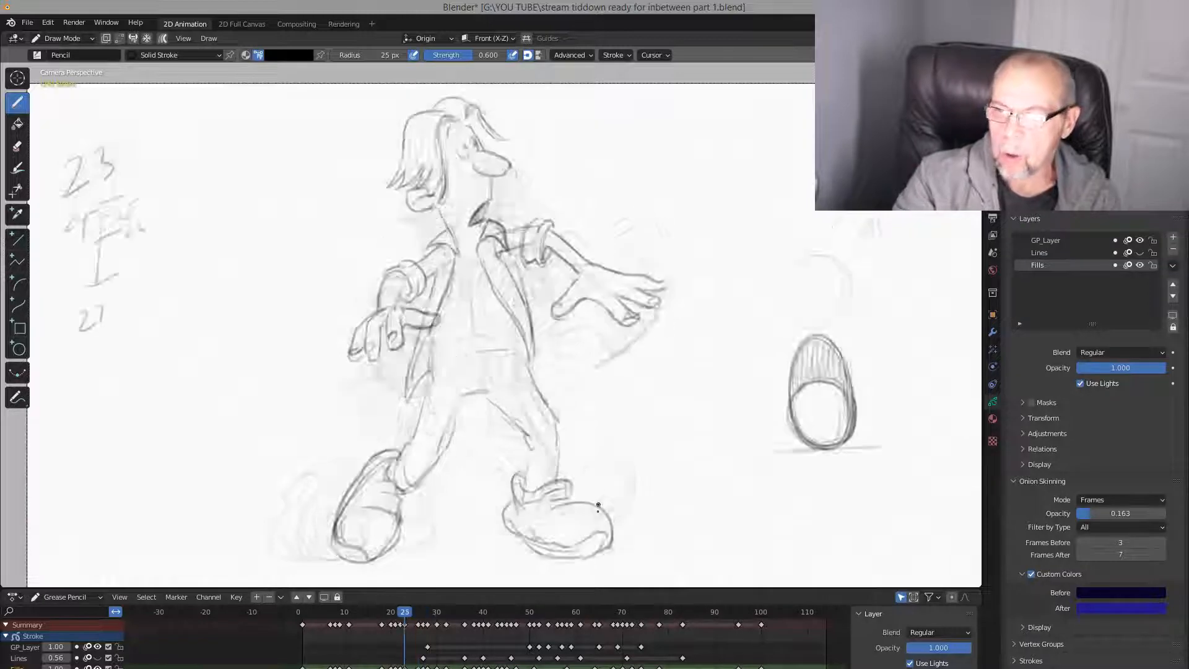
key(Up)
key(Up)
key(Down)
key(Down)
key(Up)
key(Up)
key(Down)
key(Down)
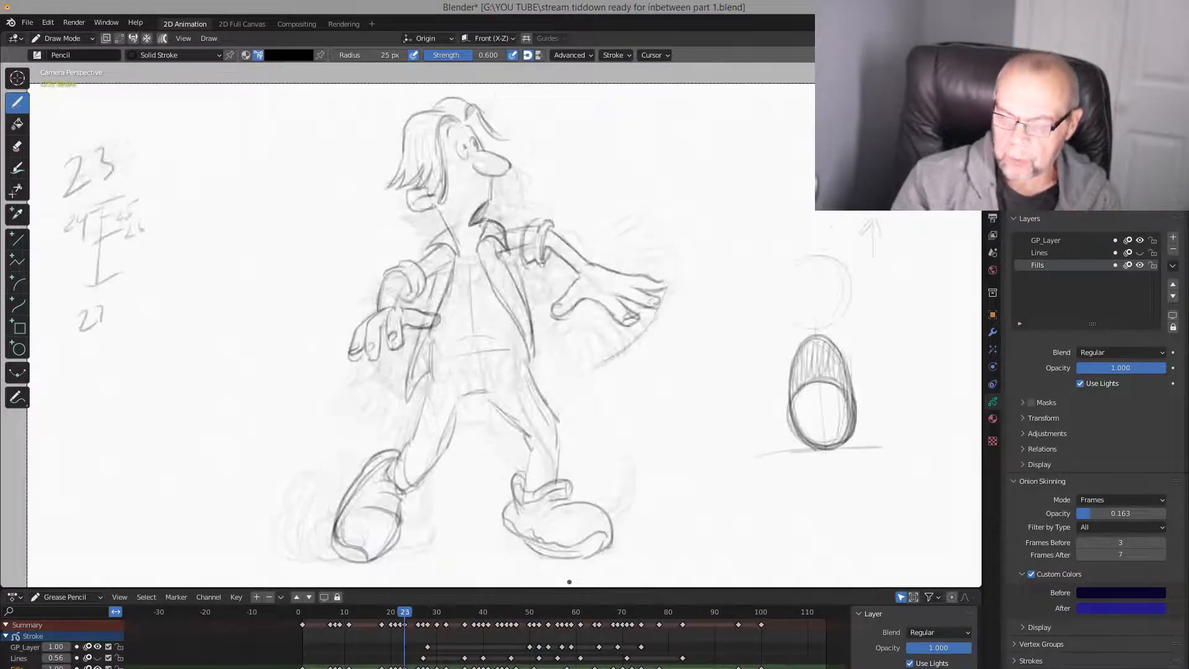
key(Up)
key(Up)
key(Down)
key(Down)
key(Up)
Draw the heel, ankle opening and upper outline of the front shoe on frame 26, comparing with frame 23
drag(518, 496, 510, 531)
key(Up)
key(Down)
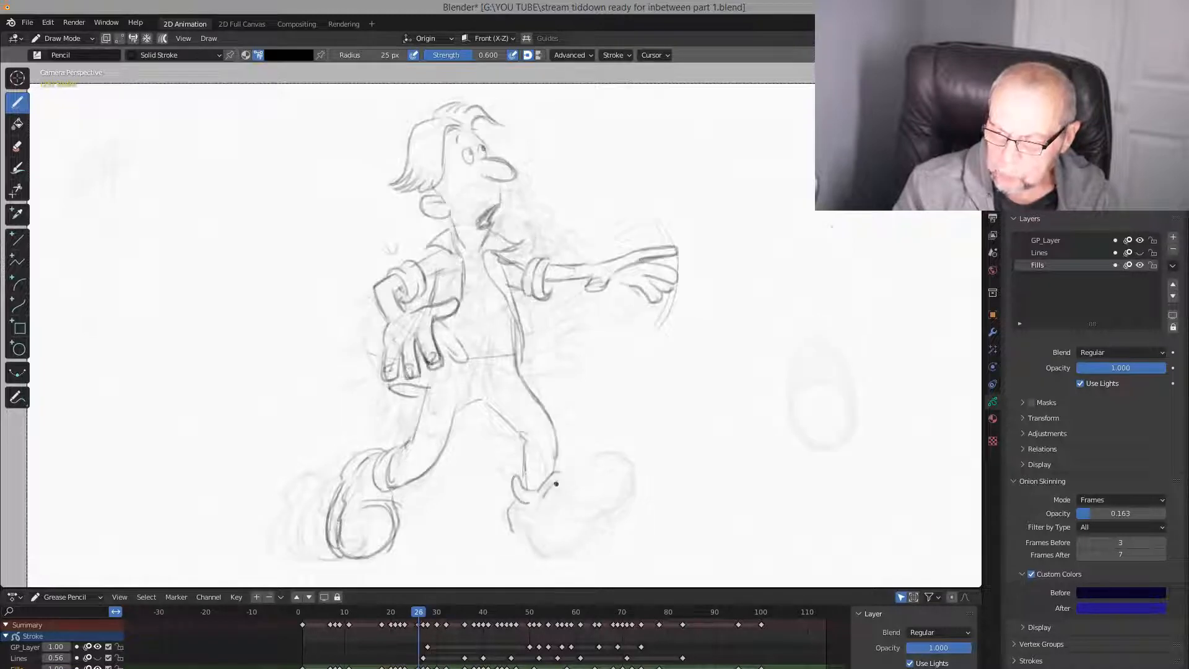
key(Up)
key(Down)
key(Down)
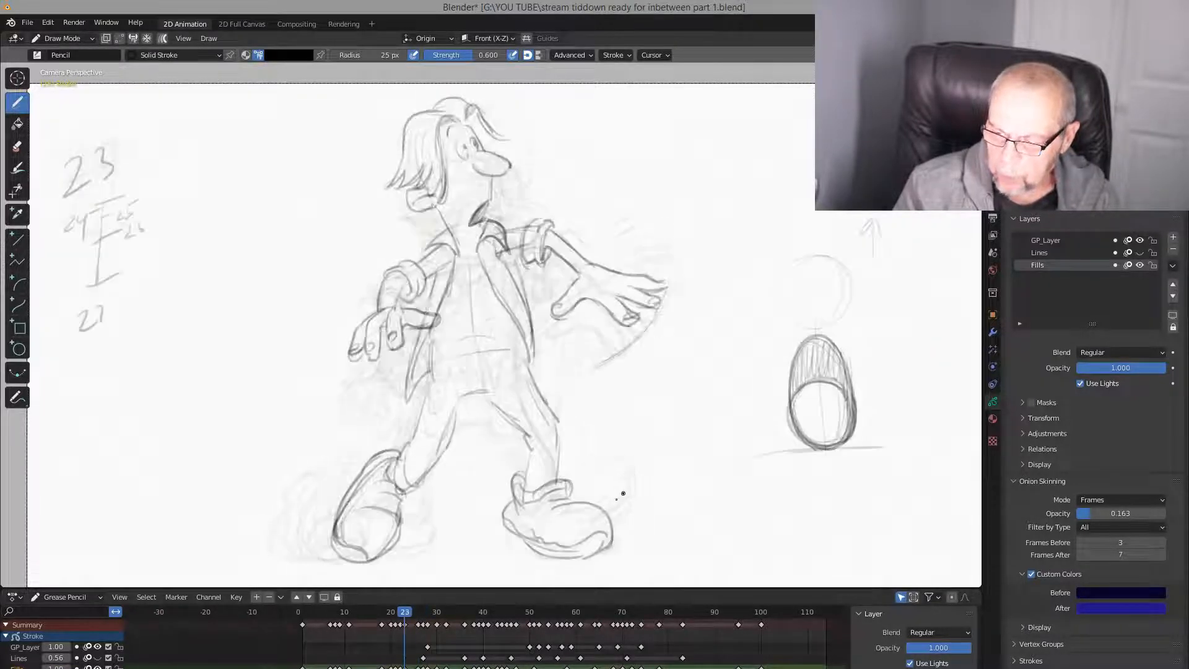
key(Up)
key(Down)
key(Up)
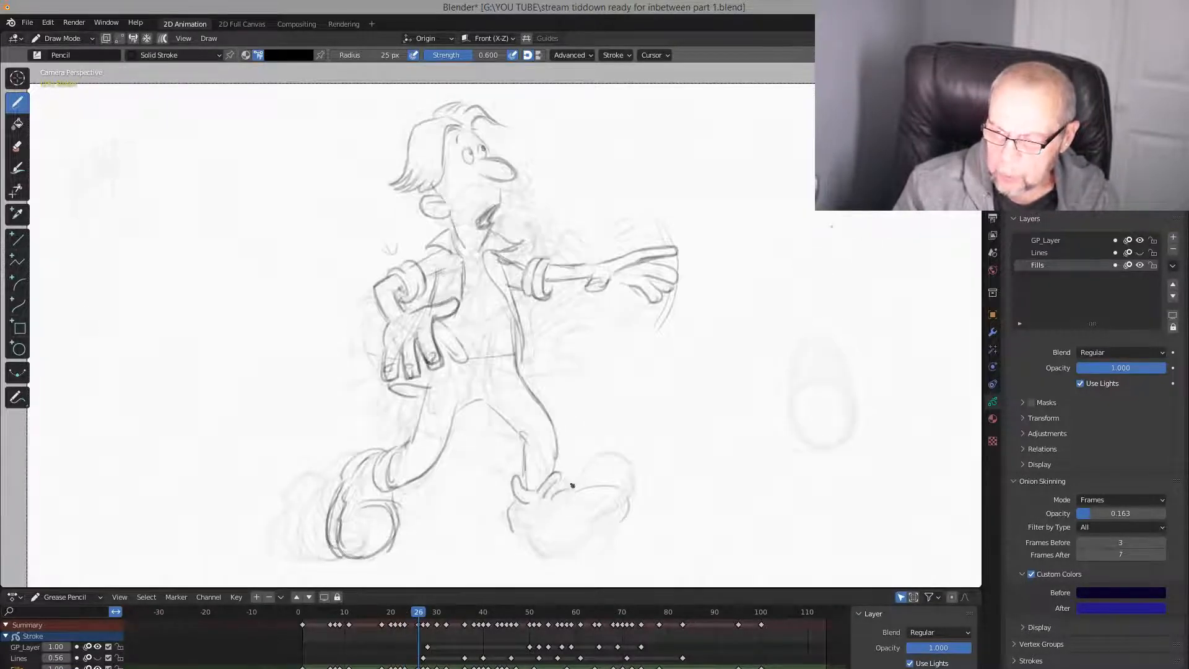
key(Down)
key(Up)
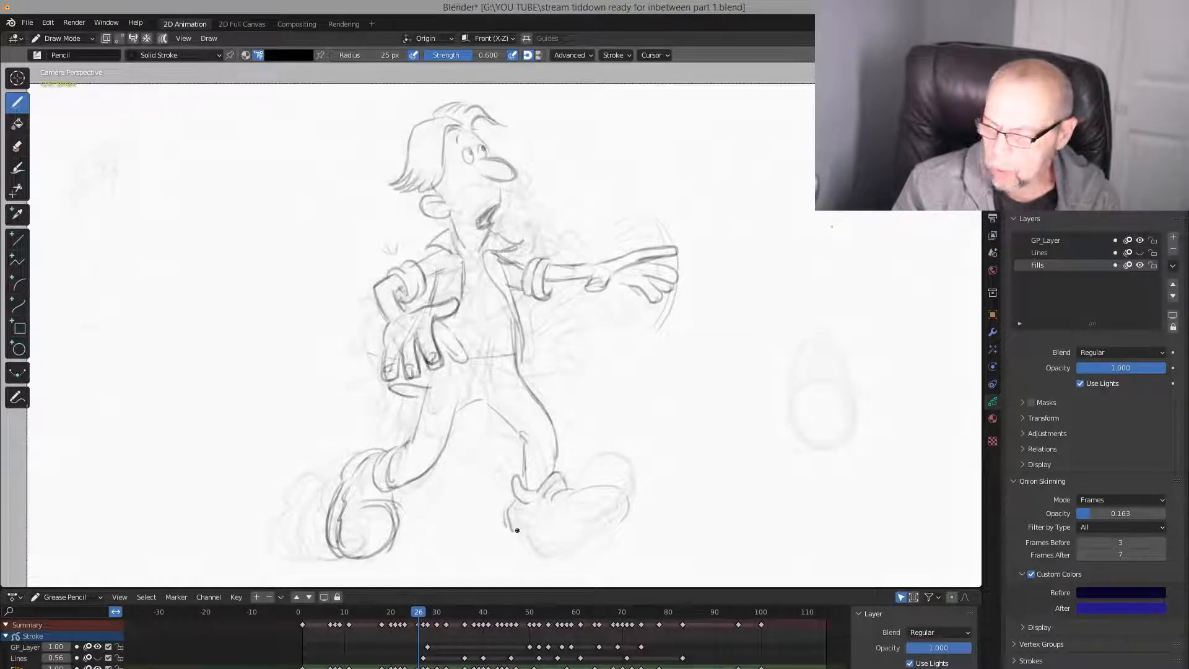
Complete the front shoe on frame 26 with its sole line, toe and darkened outline, checking it against the neighbouring drawings
drag(508, 529, 545, 531)
key(Down)
key(Up)
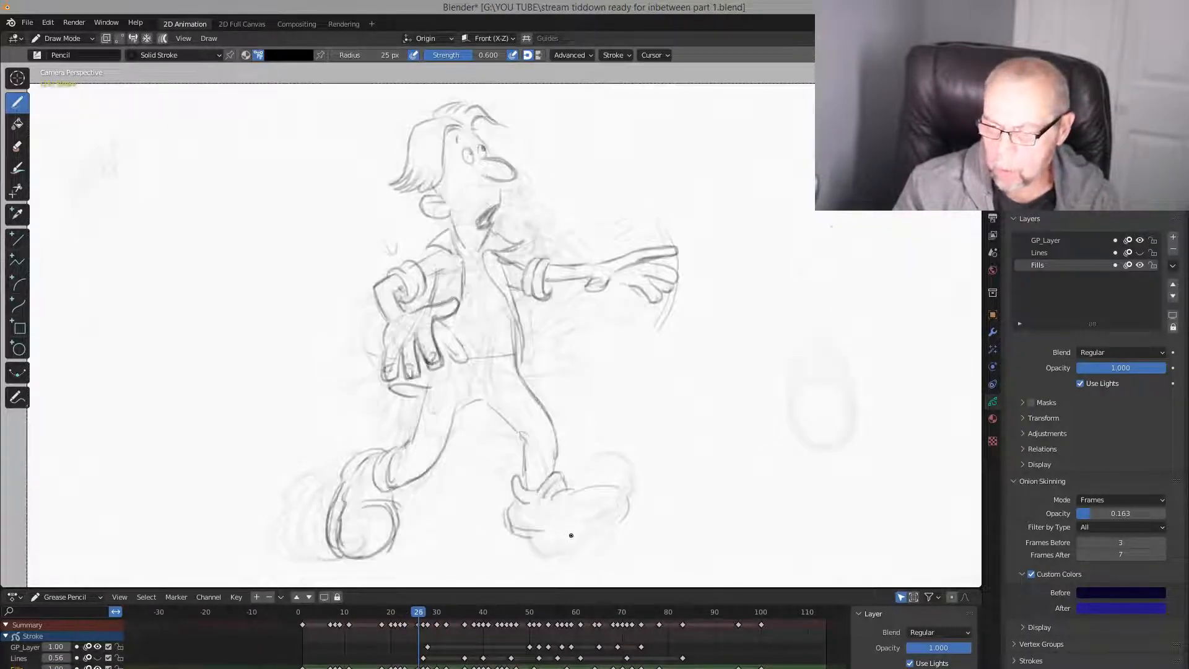
key(Down)
key(Up)
mouse_move(612, 513)
mouse_down()
mouse_move(582, 528)
mouse_move(598, 536)
mouse_move(627, 520)
mouse_move(629, 496)
mouse_move(564, 498)
mouse_move(552, 484)
mouse_move(519, 538)
mouse_up()
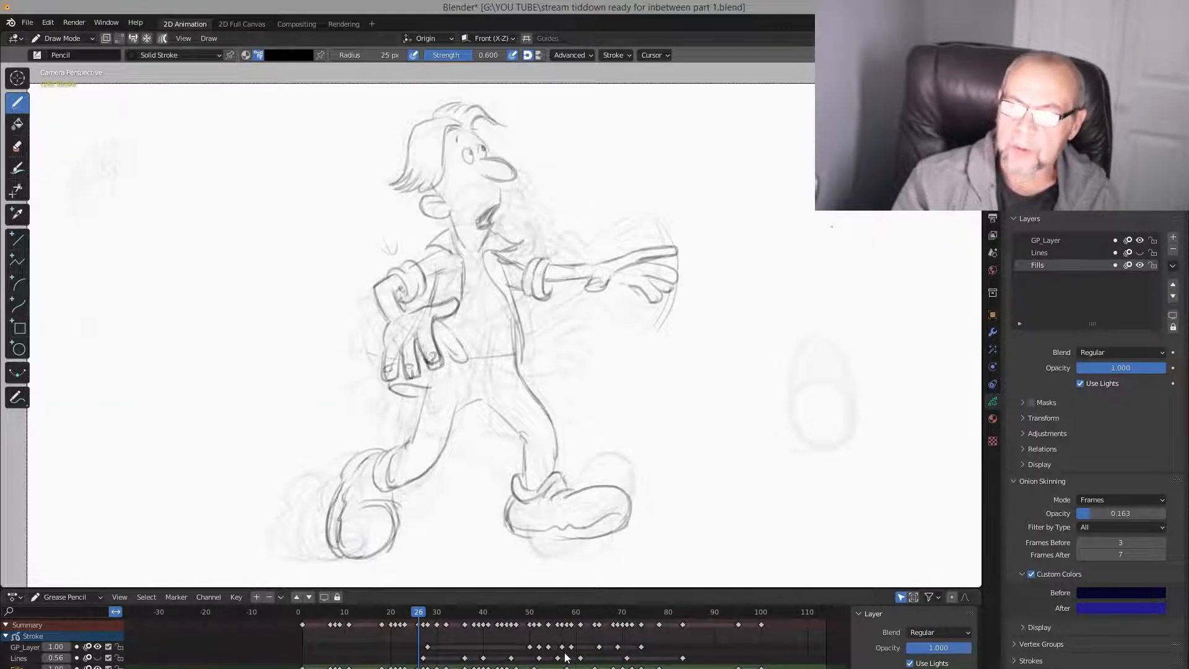
key(Down)
key(Up)
key(Up)
key(Down)
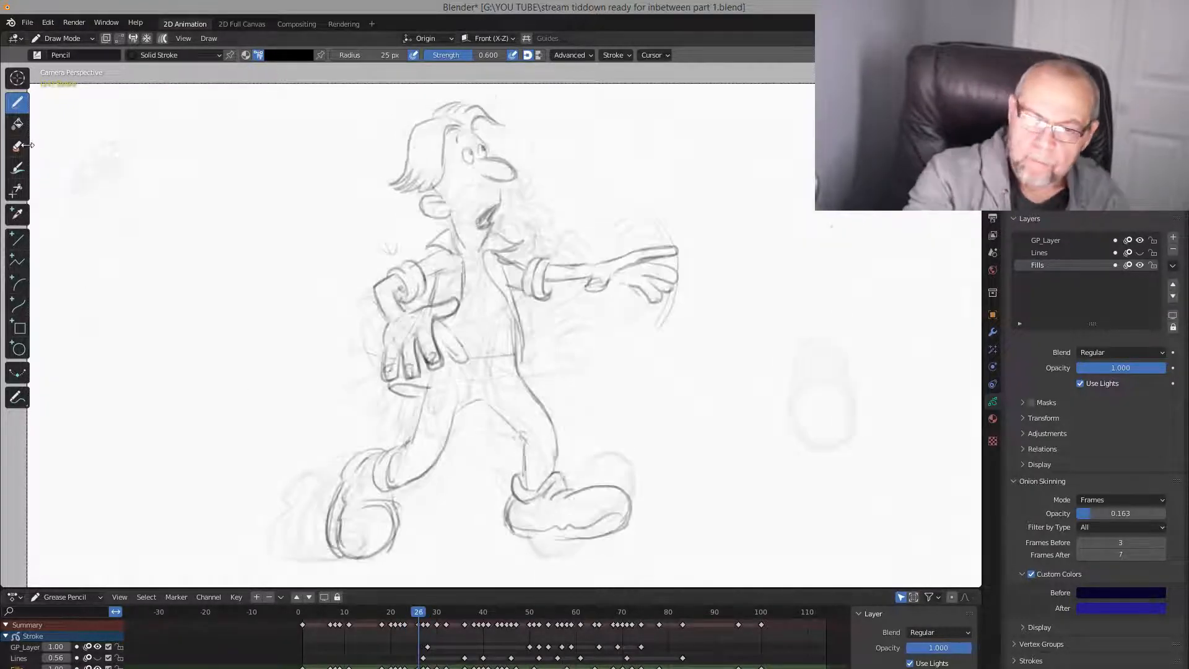
Erase the stray finger lines overlapping the shirt beside the lowered hand on frame 26, then return to the pencil
key(e)
drag(463, 360, 440, 338)
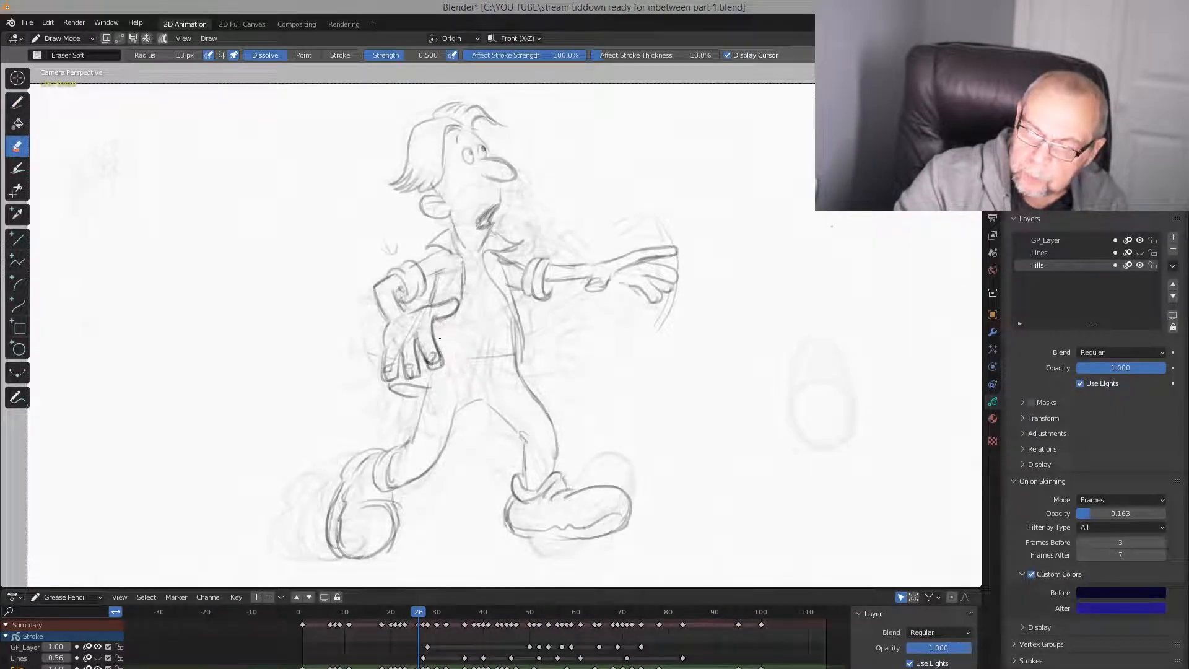
click(21, 102)
Draw the shirt hem across the waist and the side line below the lowered hand on frame 26
key(Down)
key(Up)
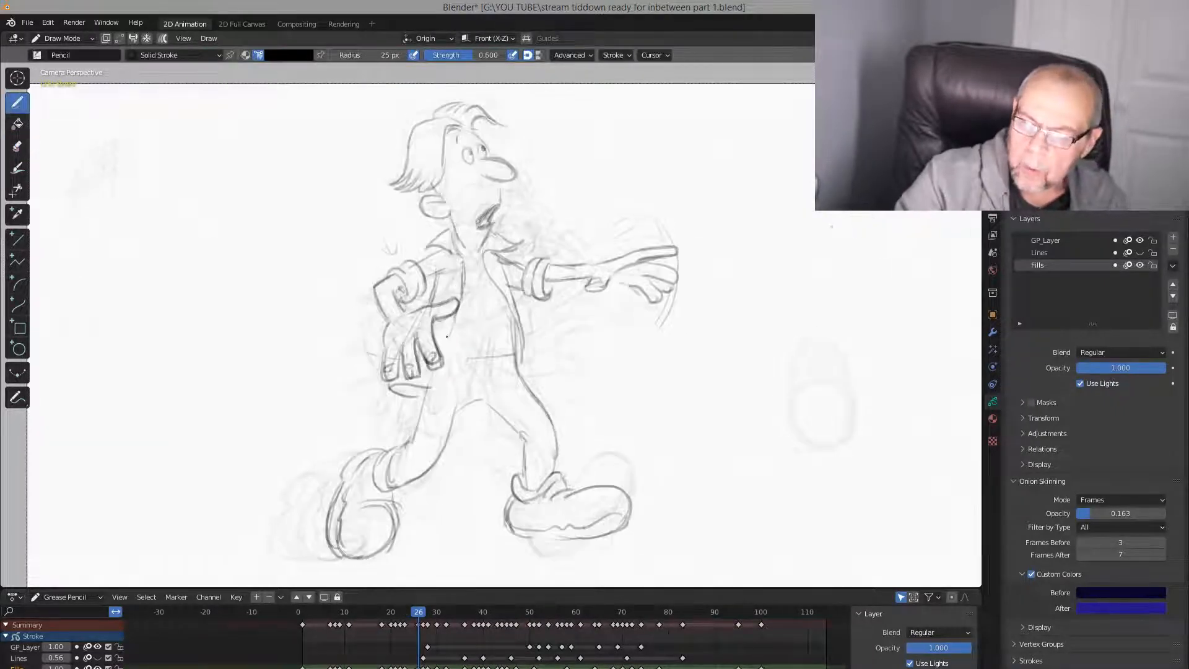
key(Down)
key(Up)
mouse_move(489, 356)
mouse_down()
mouse_move(456, 358)
mouse_move(522, 353)
mouse_up()
drag(432, 365, 422, 406)
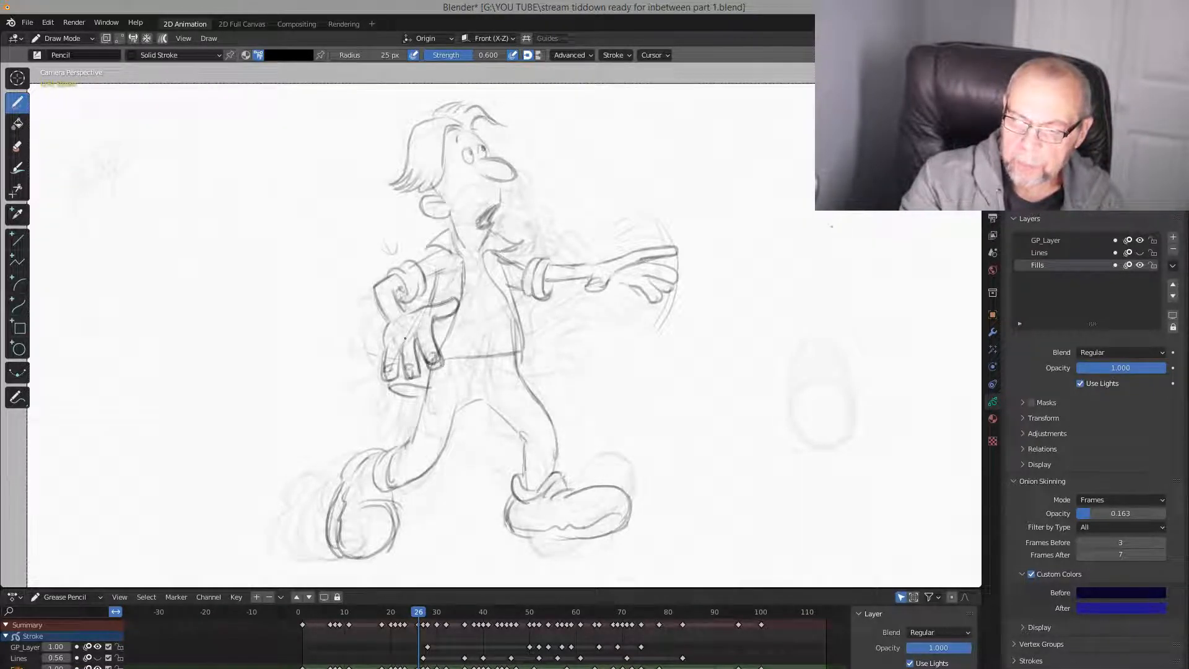
Flip through the drawings before and after frame 26 to check how the finished inbetween moves
key(Down)
key(Up)
key(Up)
key(Down)
key(Down)
key(Down)
key(Down)
key(Down)
key(Down)
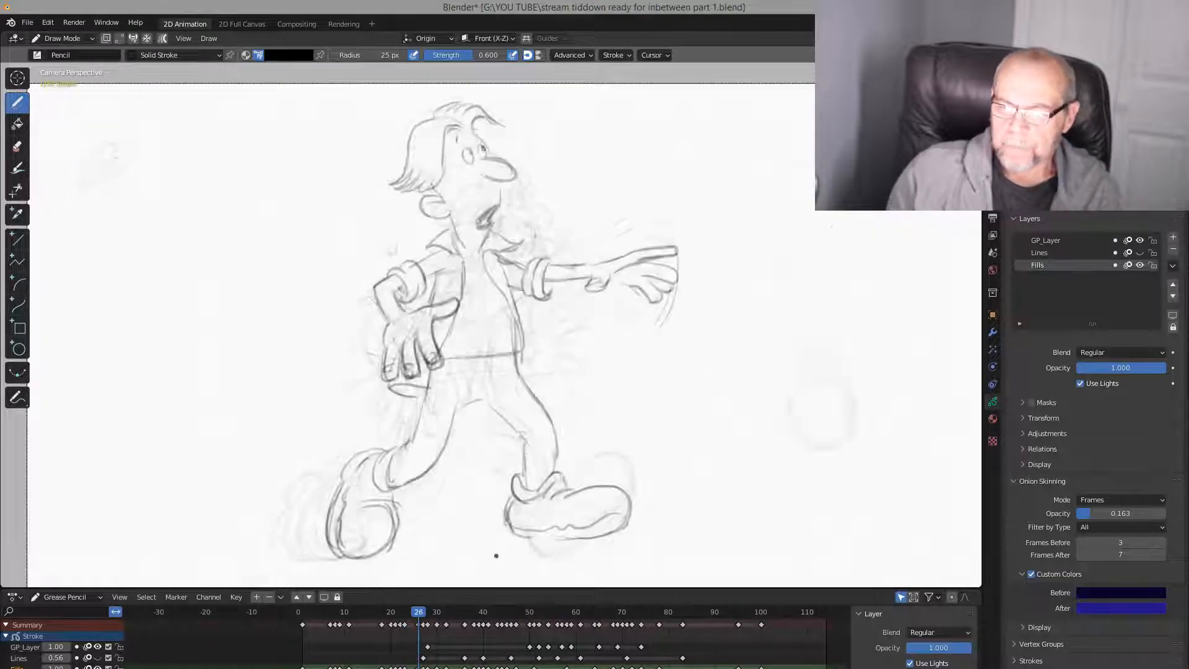
key(Up)
key(Up)
key(Up)
key(Up)
key(Up)
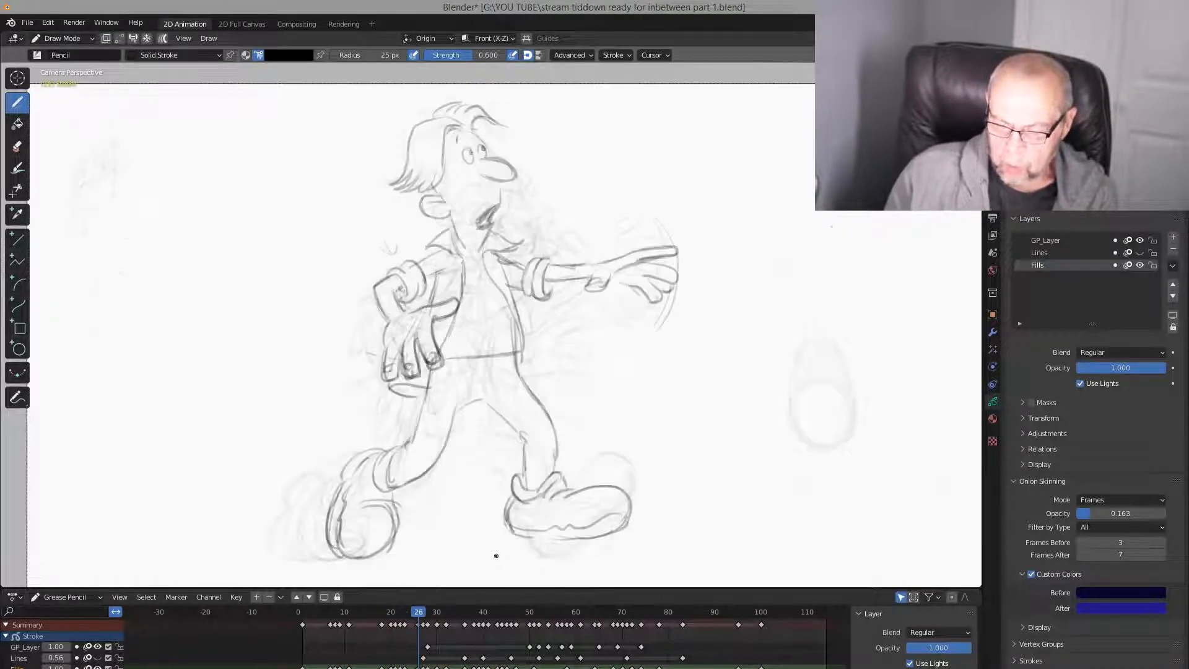
key(Down)
key(Up)
key(Down)
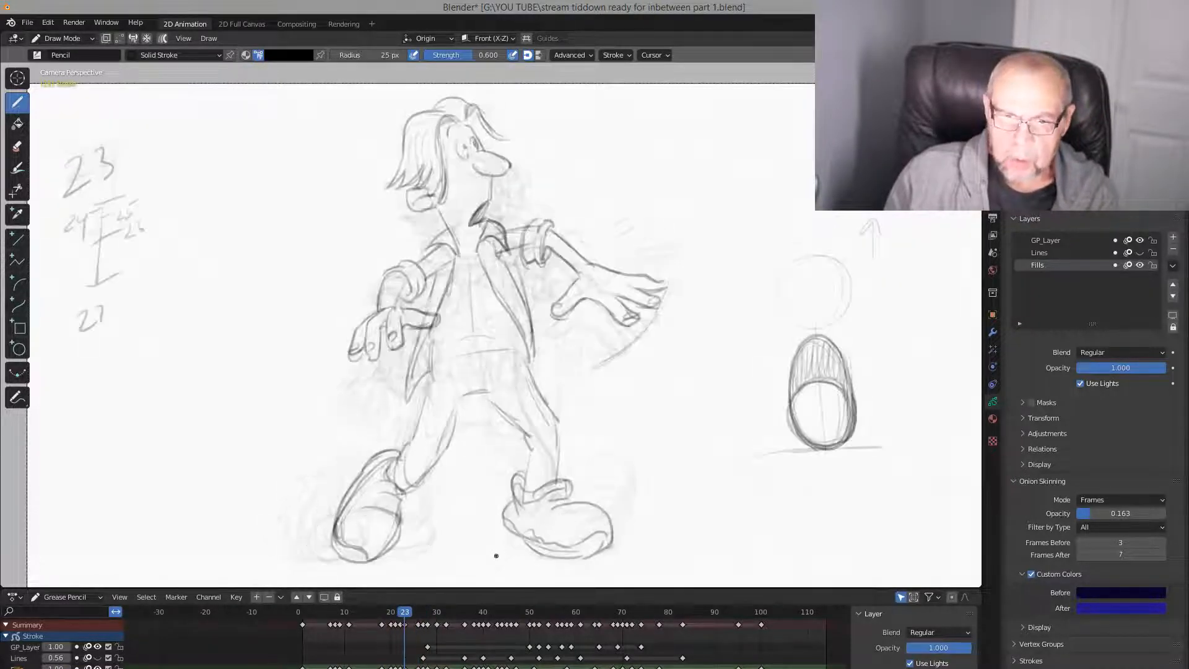
key(Down)
key(Up)
key(Up)
key(Down)
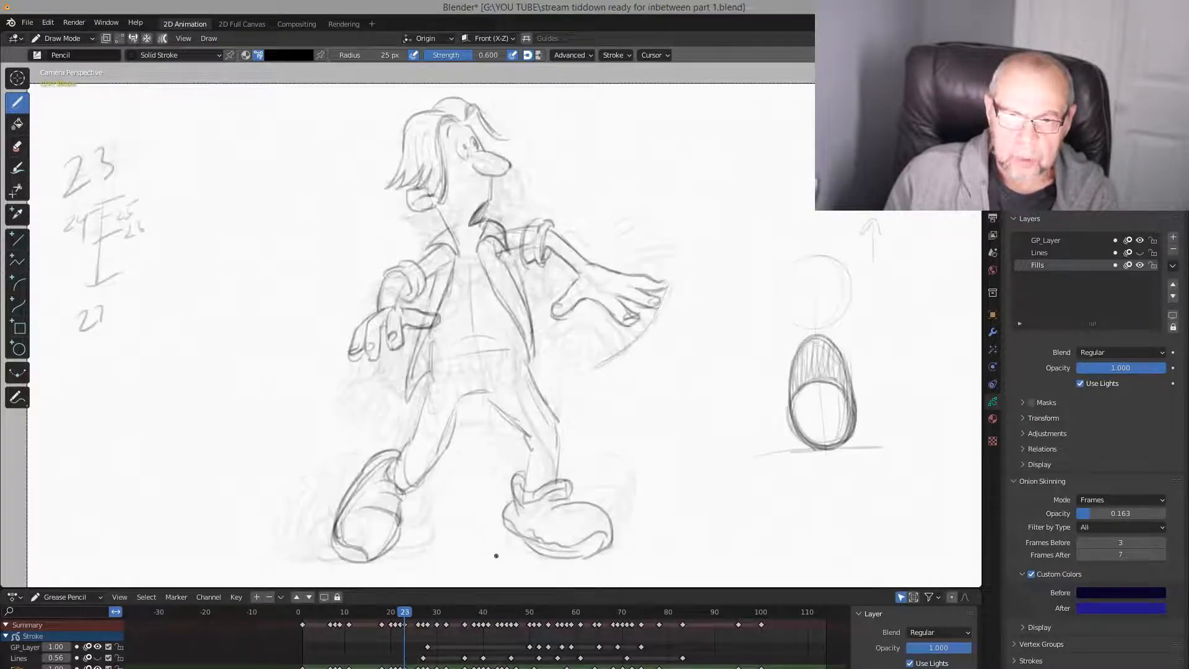
key(Down)
key(Up)
key(Up)
key(Down)
key(Down)
key(Up)
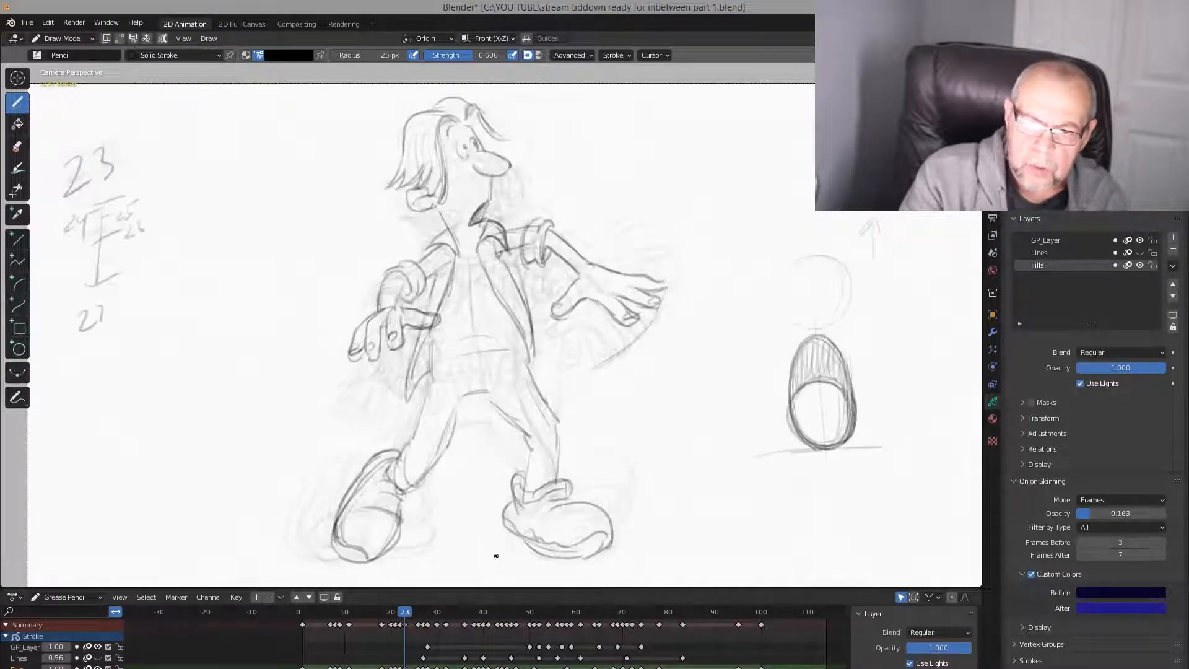
key(Up)
key(Up)
key(Down)
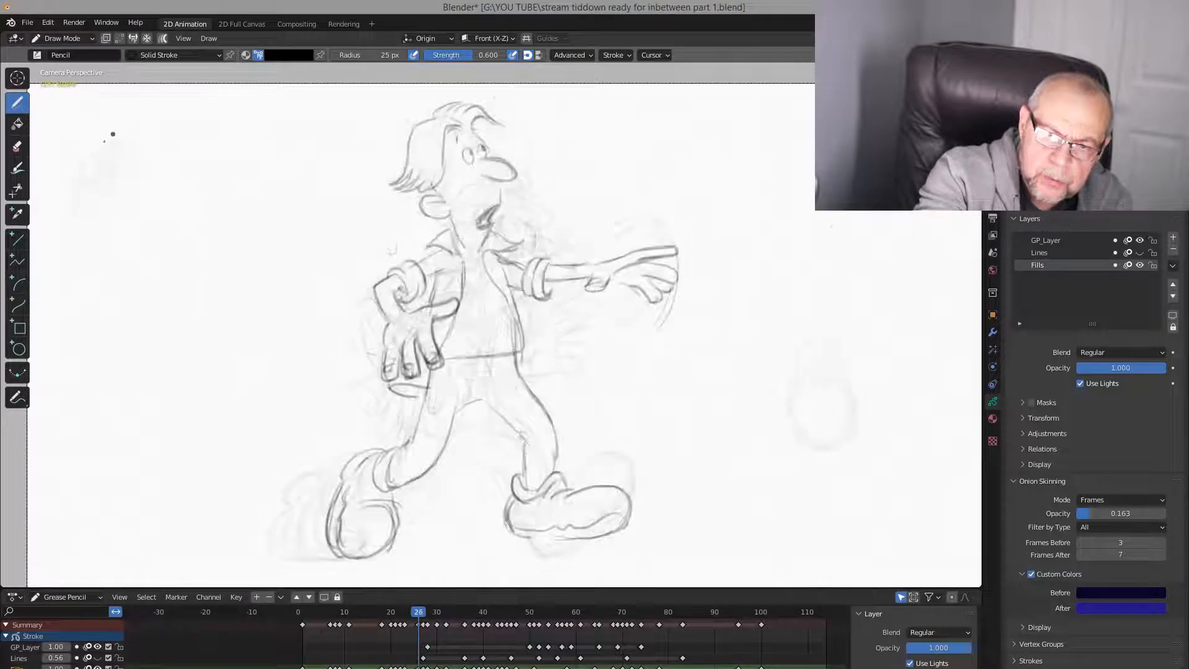
Write the frame number 26 beside the character on the finished inbetween
mouse_move(80, 161)
mouse_down()
mouse_move(77, 183)
mouse_move(97, 179)
mouse_up()
drag(105, 146, 102, 164)
key(Down)
key(Up)
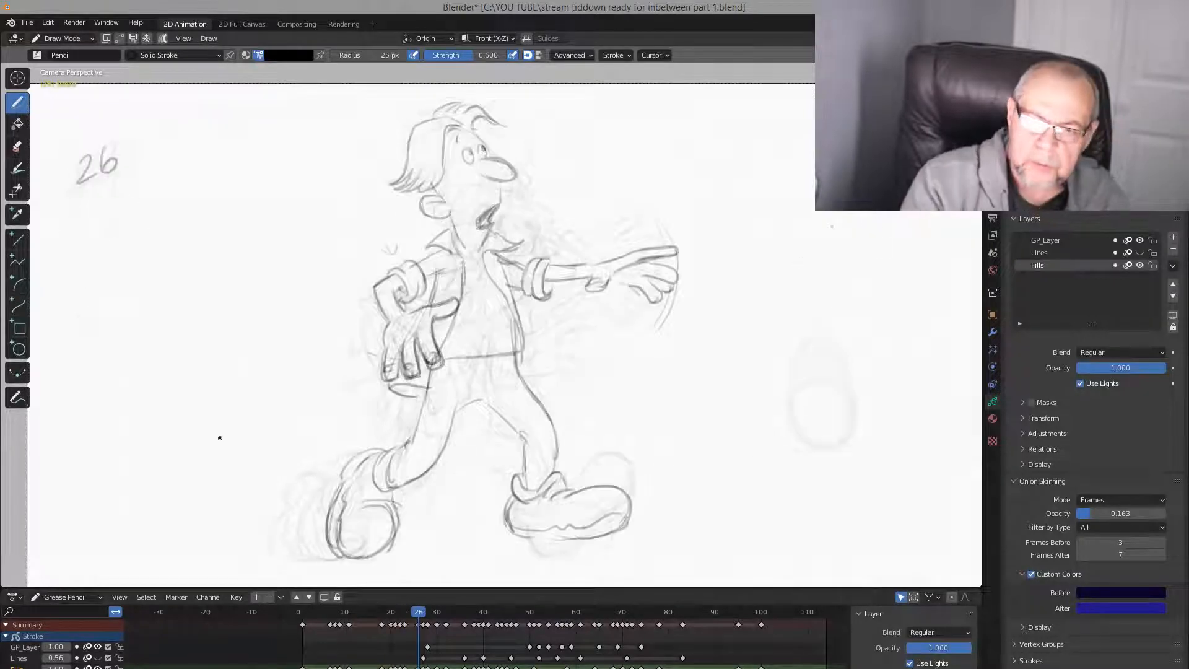
Compare the labelled frame 26 drawing with the frame 23 key drawing
key(Down)
key(Up)
key(Down)
key(Up)
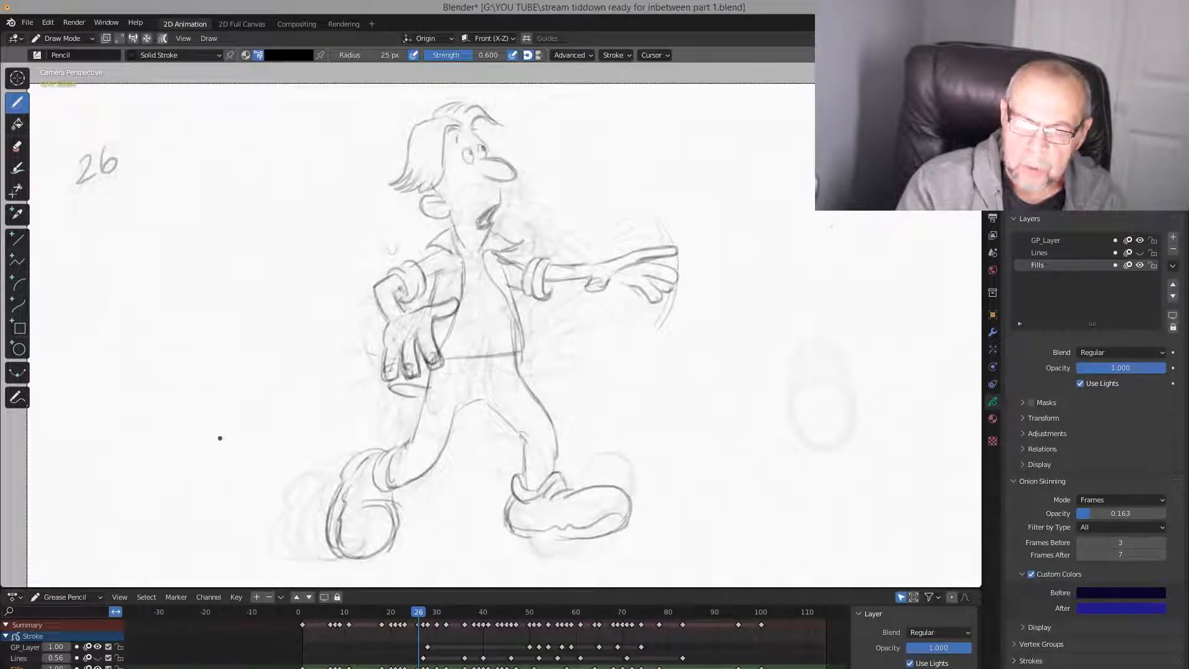
key(Down)
key(Up)
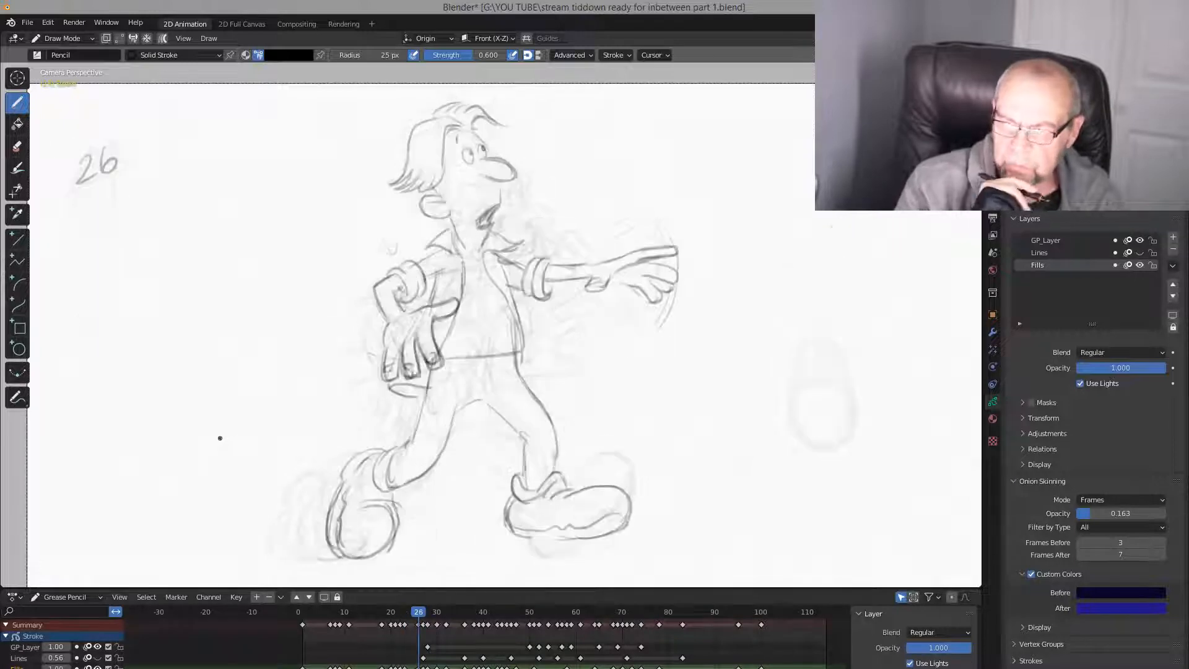
key(Down)
key(Up)
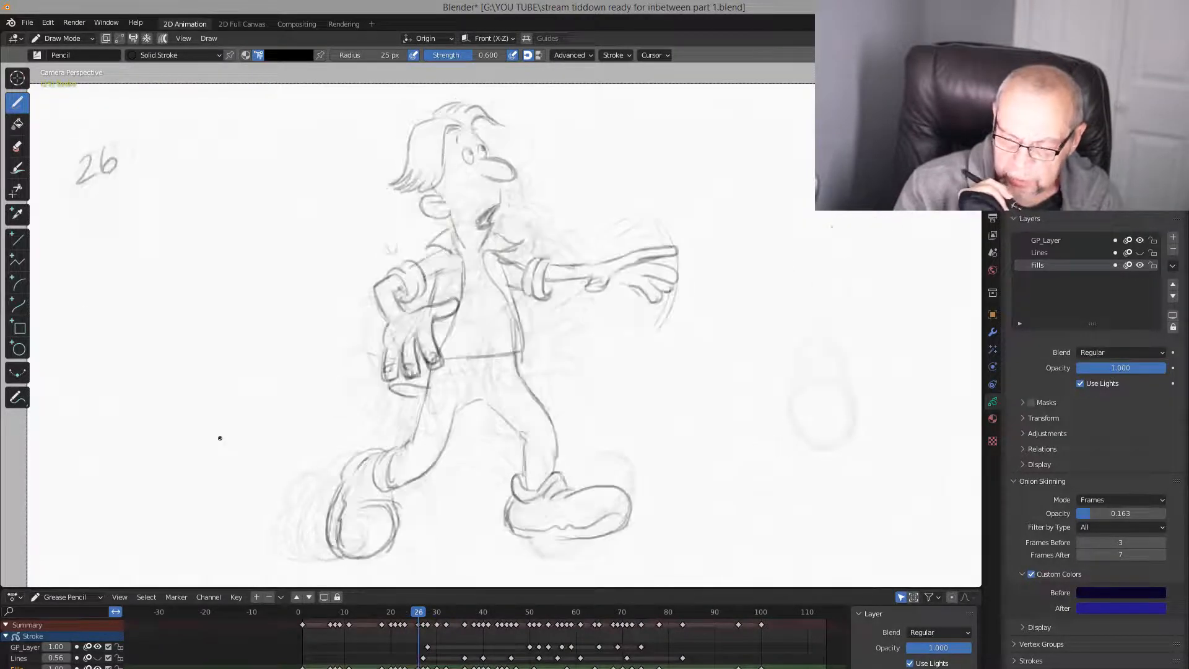
Go to frame 25 and insert a blank keyframe for the next inbetween
key(Down)
key(Right)
key(Right)
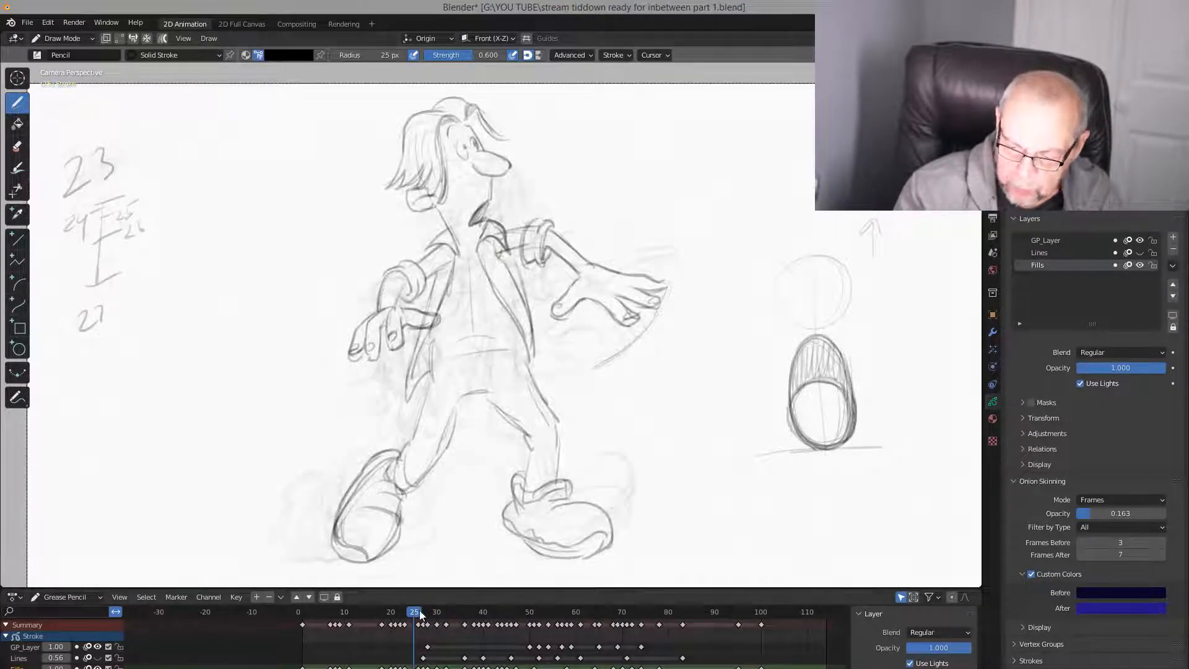
key(shift+i)
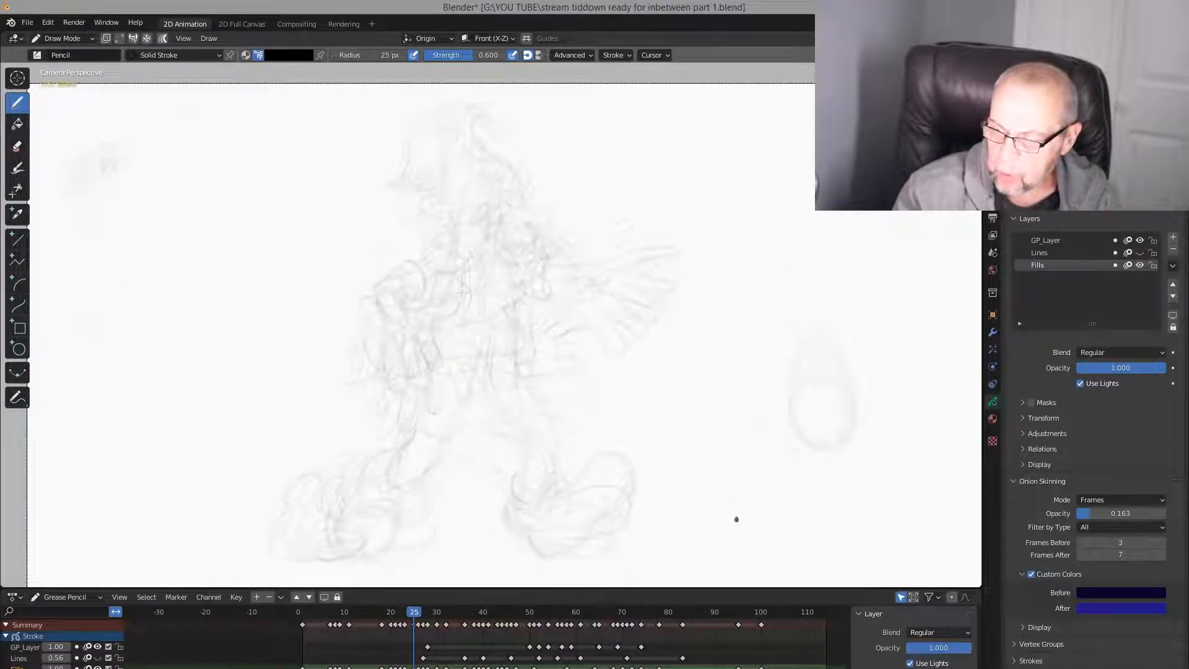
Sketch the nose and both eyes of the character on frame 25, comparing with the neighbouring drawings
key(Down)
key(Up)
key(Down)
key(Up)
key(Down)
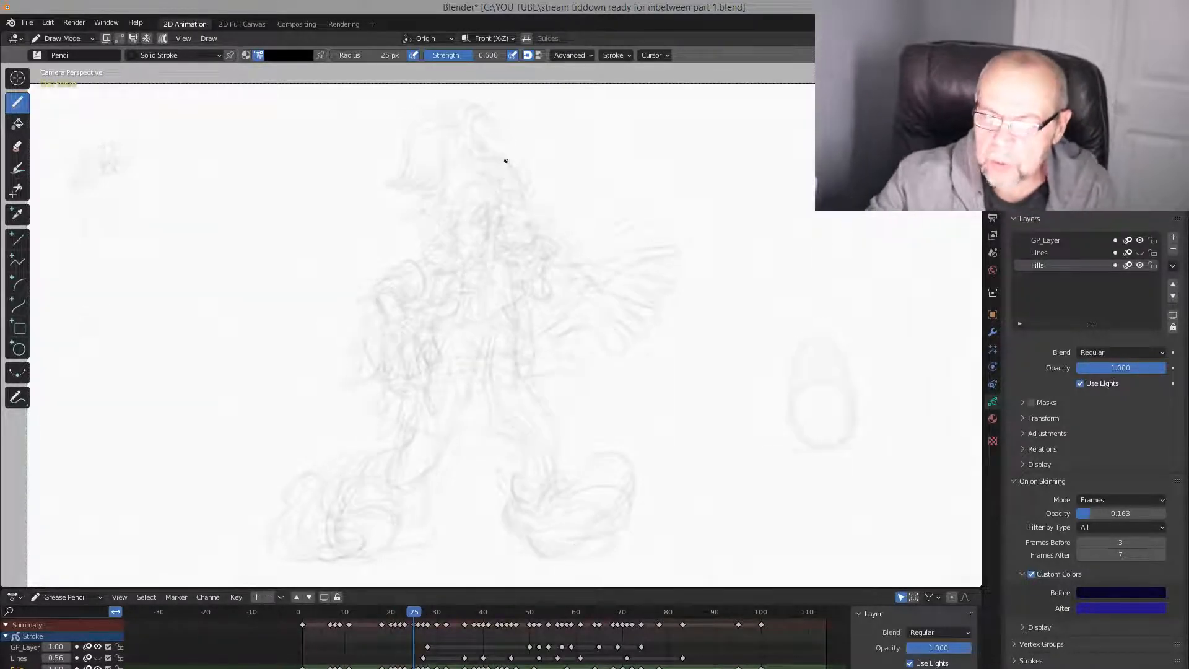
key(Up)
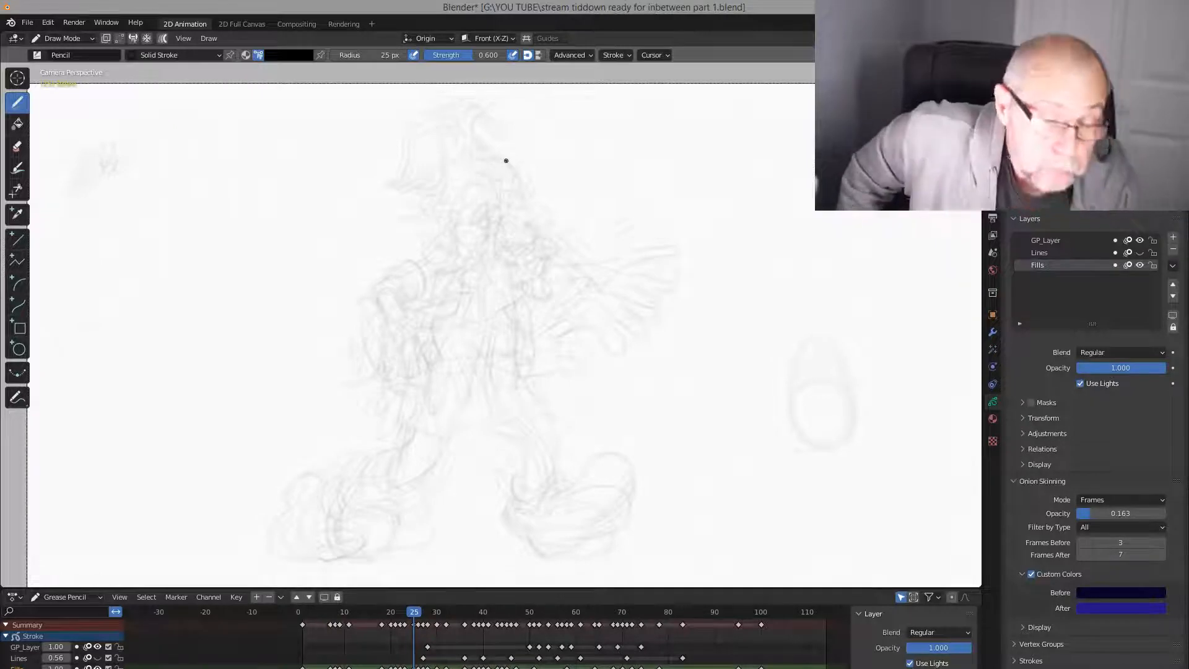
key(Down)
key(Up)
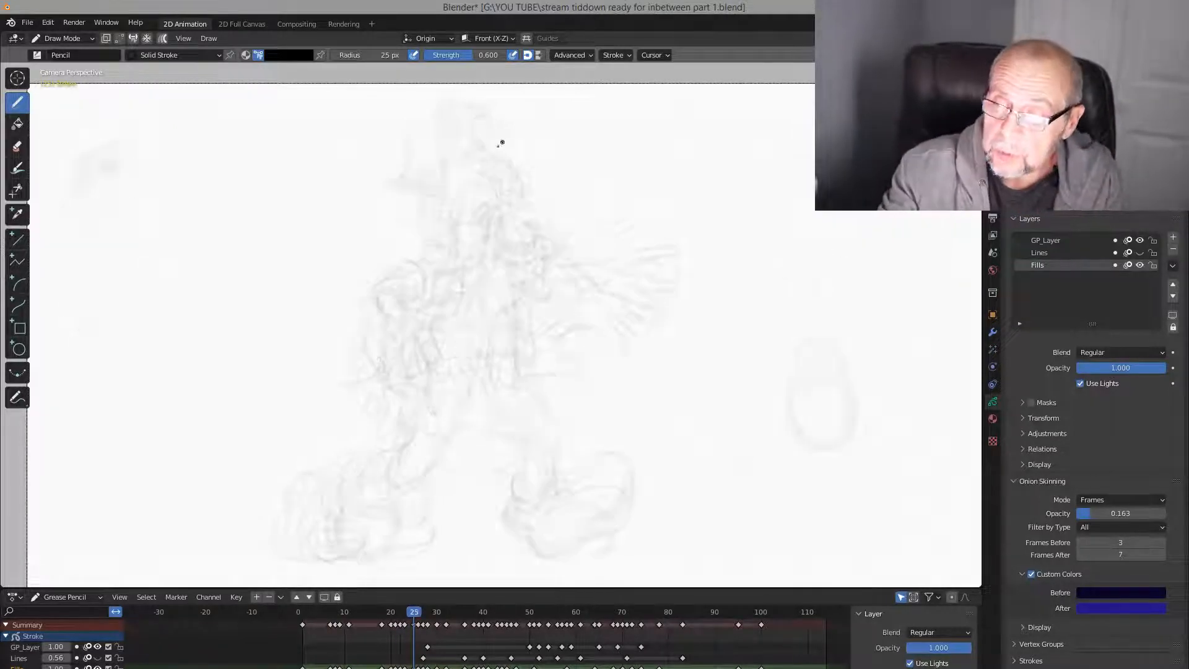
drag(486, 178, 467, 158)
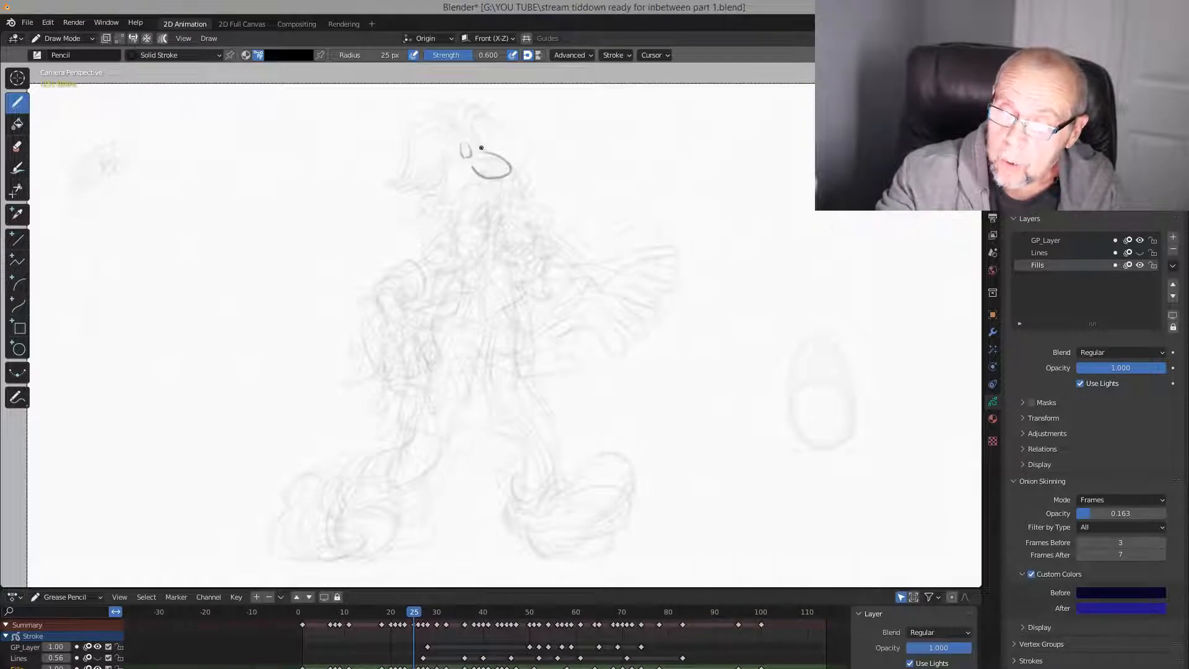
key(Up)
key(Up)
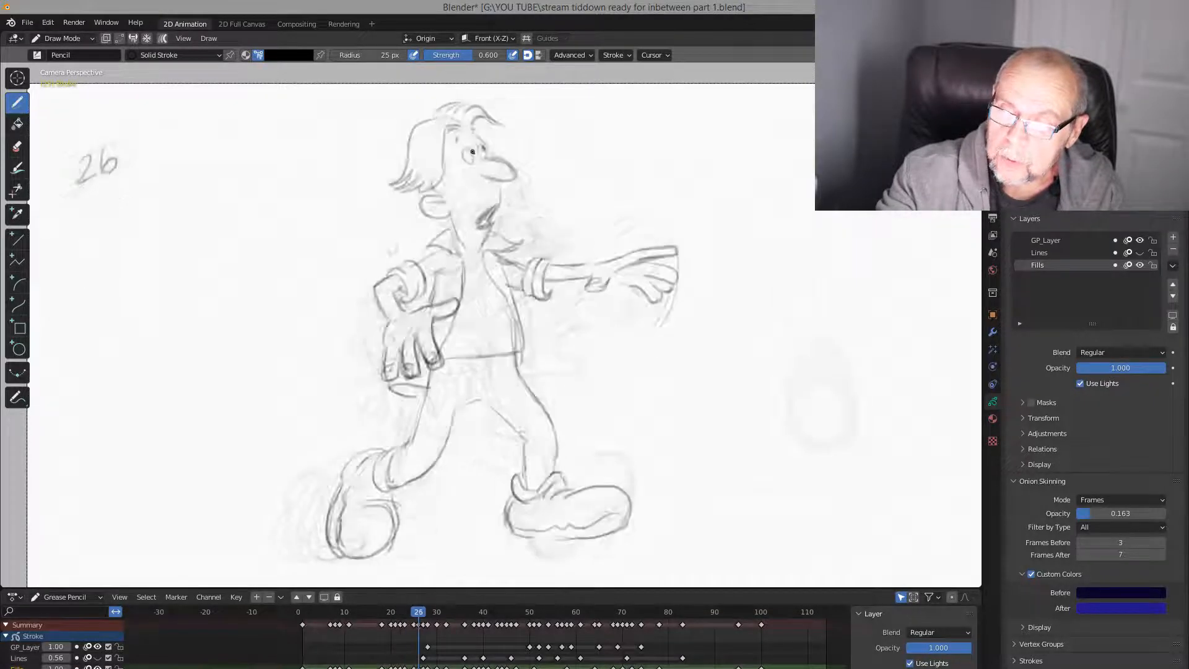
key(Down)
key(Up)
key(Down)
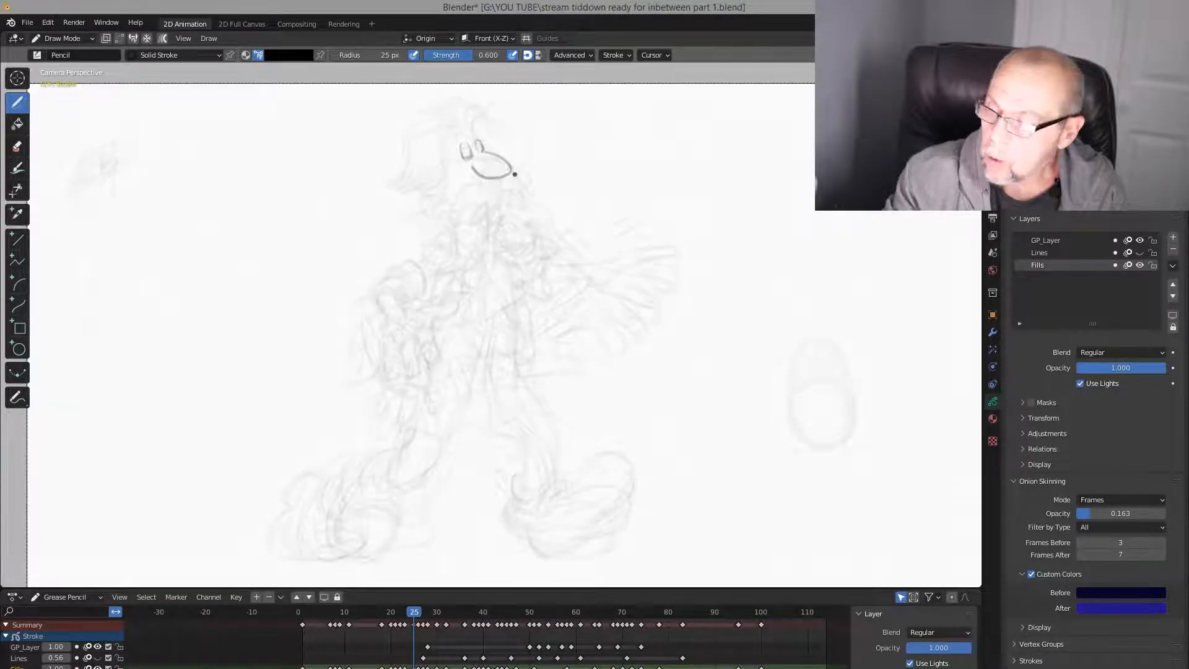
Erase both eyes above the nose on frame 25 with the soft eraser
scroll(485, 150, up, 1)
mouse_move(485, 150)
shift+middle_down()
mouse_move(487, 161)
mouse_move(492, 116)
mouse_move(480, 151)
mouse_move(505, 437)
shift+middle_up()
click(17, 147)
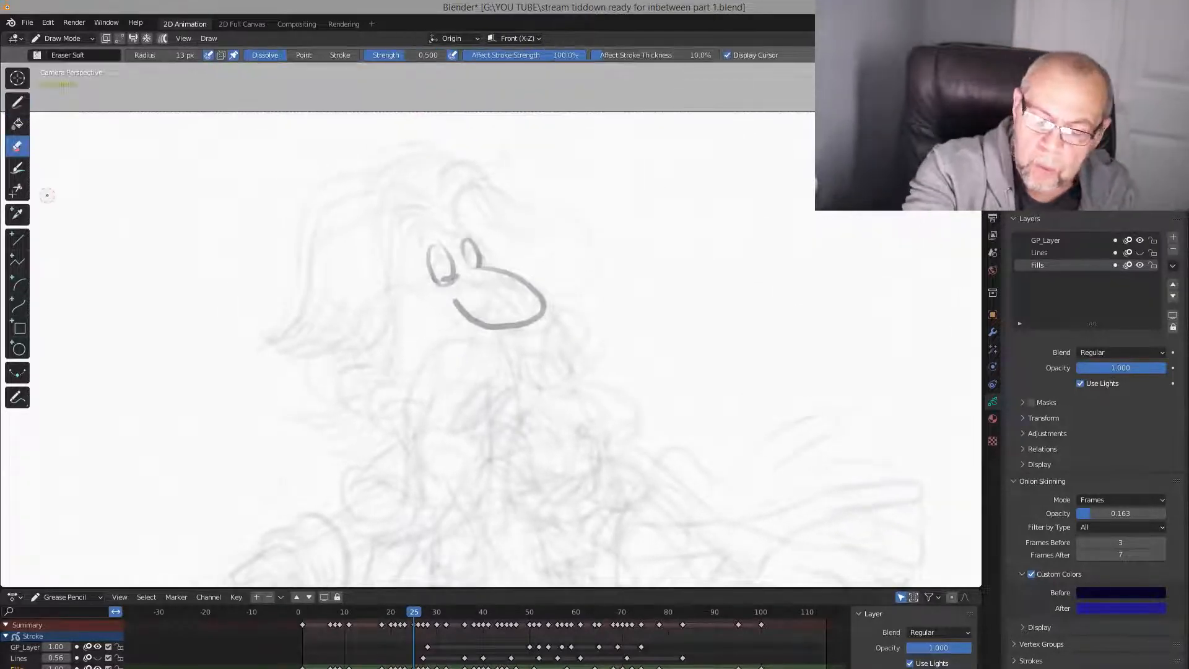
mouse_move(429, 272)
mouse_down()
mouse_move(434, 248)
mouse_move(461, 254)
mouse_move(457, 288)
mouse_move(444, 243)
mouse_up()
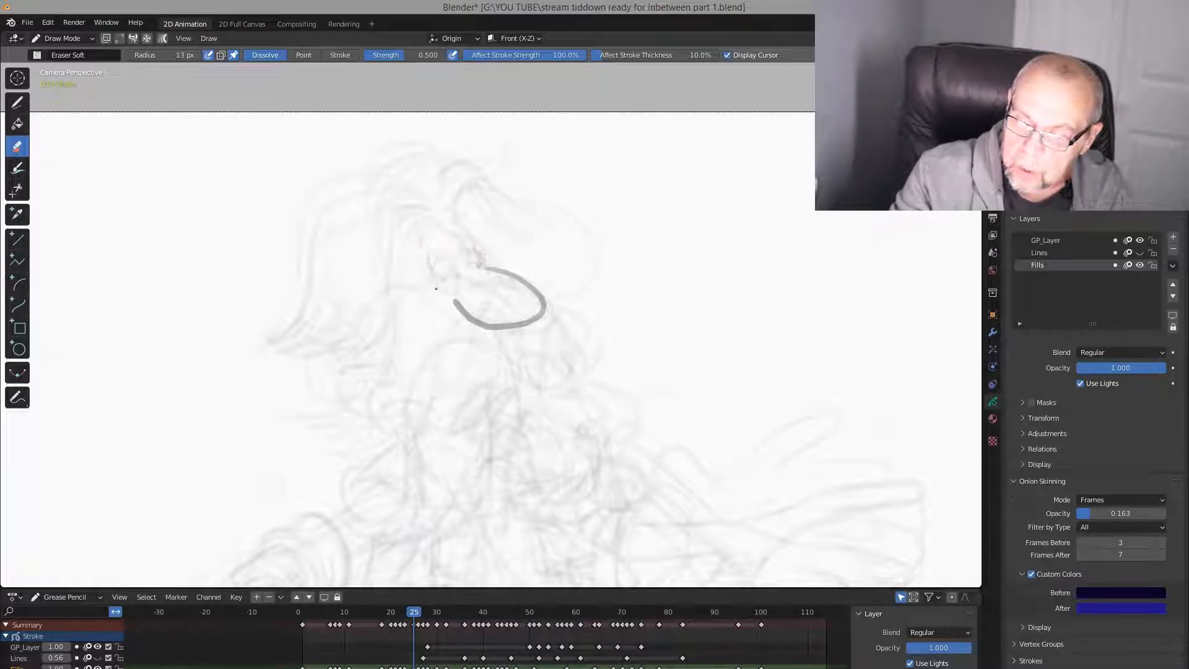
Redraw both eyes with pupils above the nose on frame 25 with the Pencil and add the eyebrows
key(d)
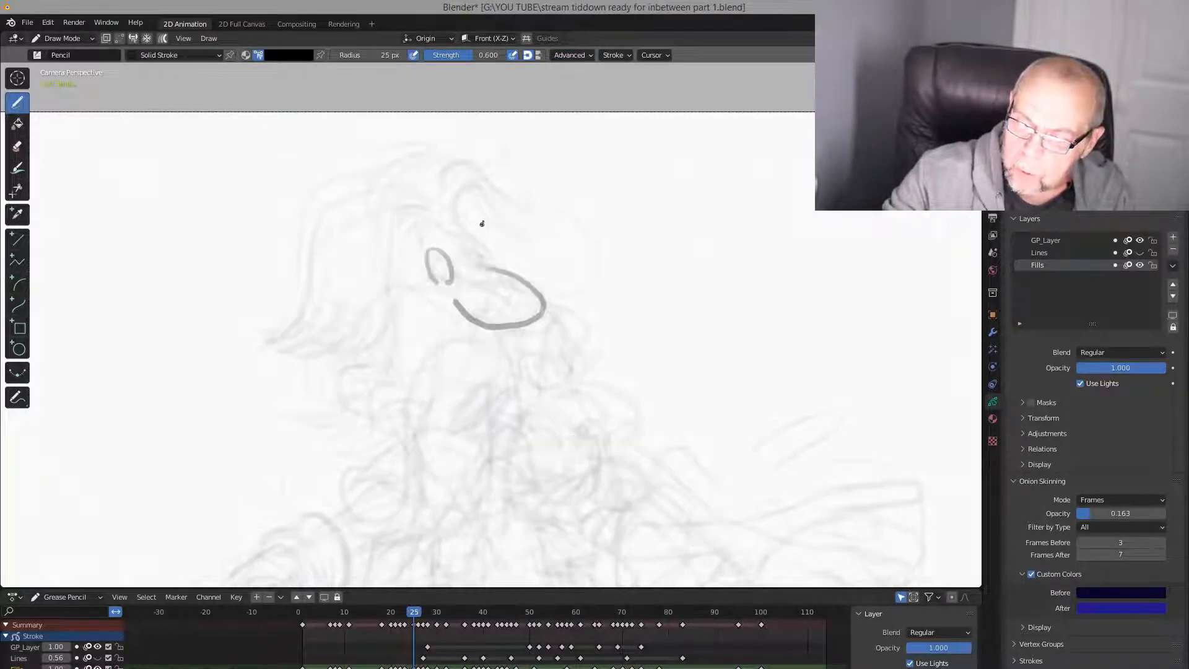
drag(465, 246, 469, 245)
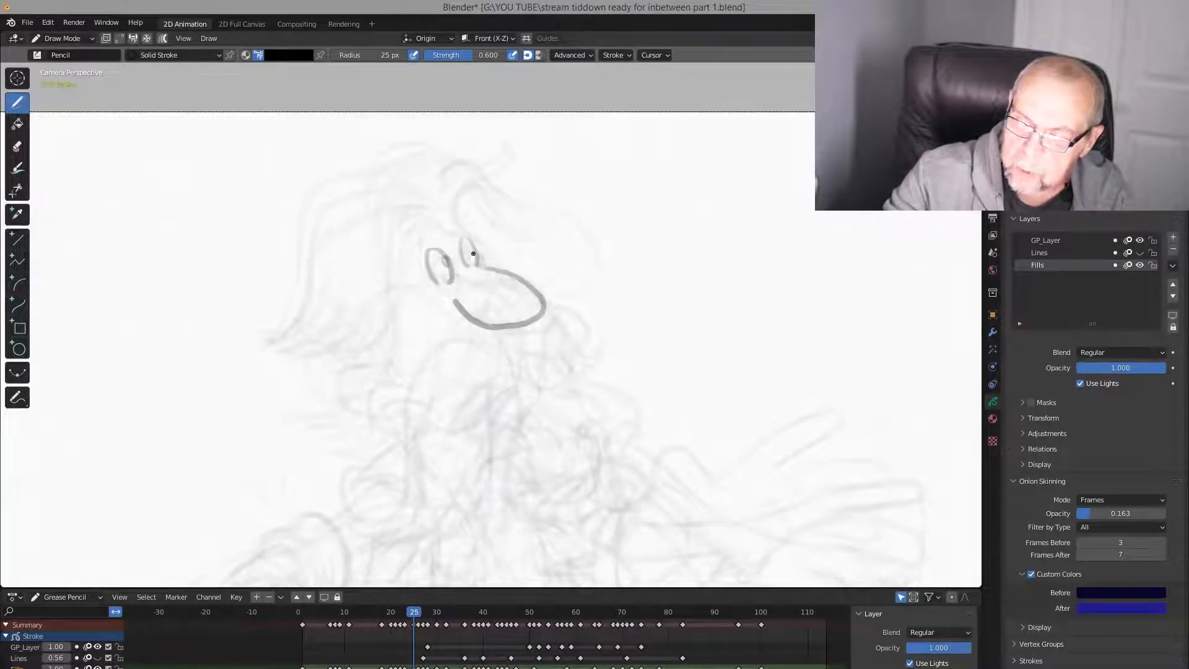
drag(417, 216, 409, 244)
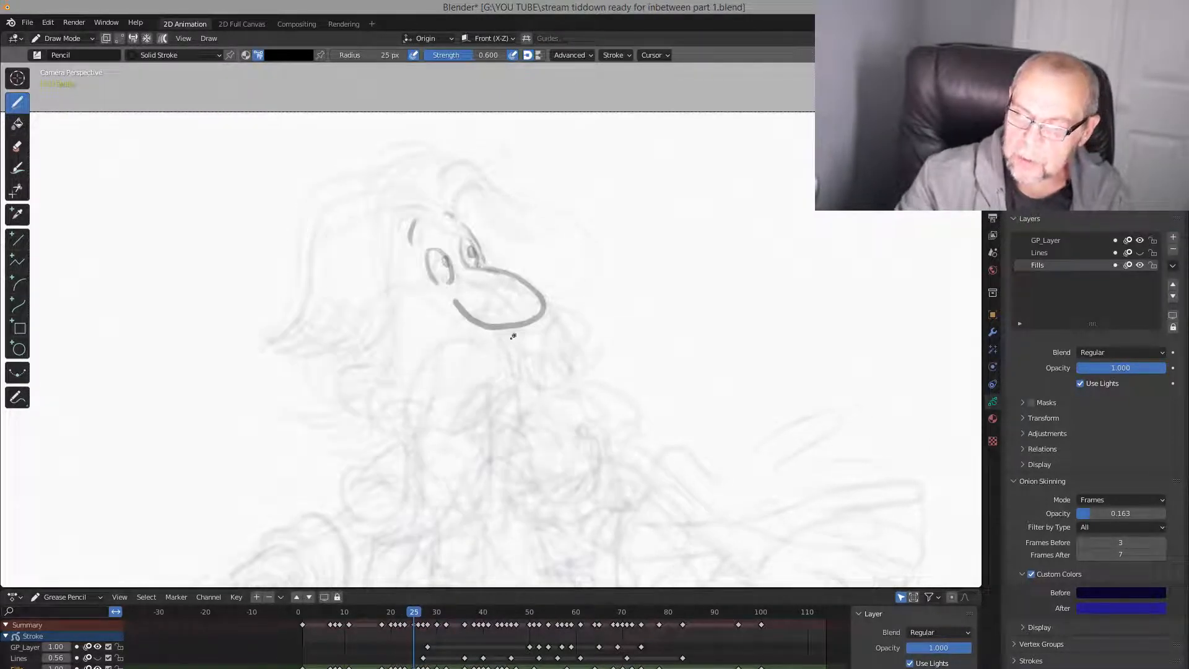
Sketch the upper lip line, the shaded open mouth and the ear on frame 25, checking against frame 26
mouse_move(509, 328)
mouse_down()
mouse_move(510, 376)
mouse_move(468, 422)
mouse_up()
key(Right)
key(Left)
drag(503, 386, 492, 423)
mouse_move(499, 381)
mouse_down()
mouse_move(463, 425)
mouse_move(494, 392)
mouse_up()
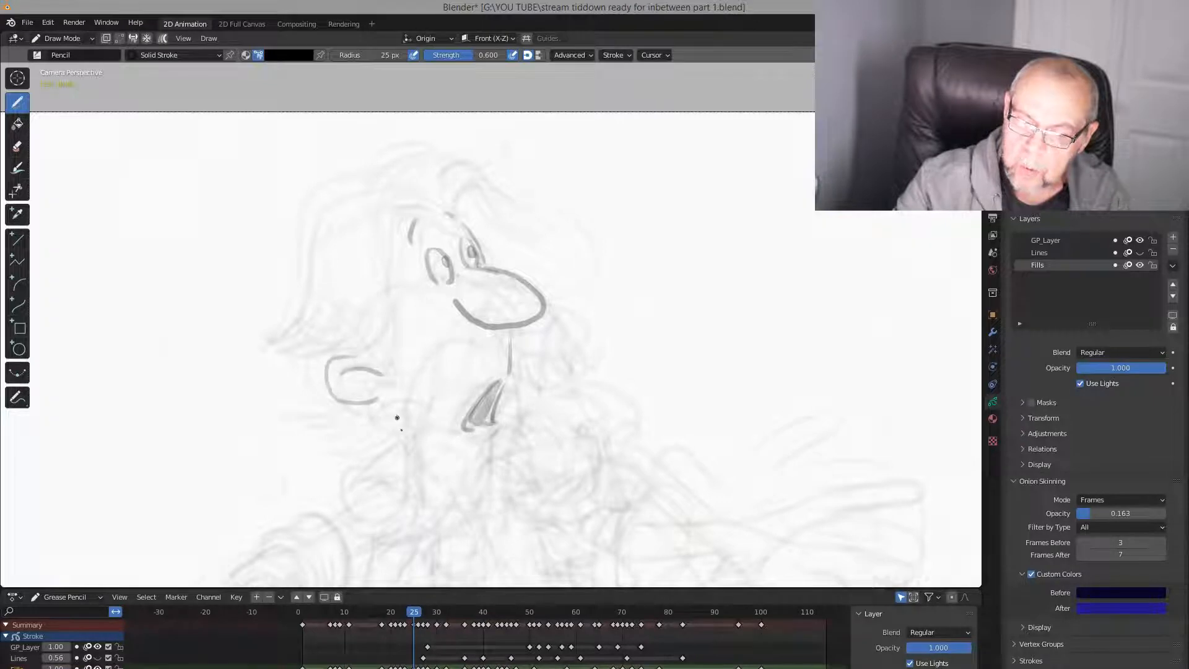
Draw the character's hair on frame 25, from the face edge and flicked back tips to the fringe and crown
mouse_move(405, 194)
mouse_down()
mouse_move(385, 242)
mouse_move(390, 322)
mouse_move(370, 360)
mouse_up()
drag(376, 178, 309, 199)
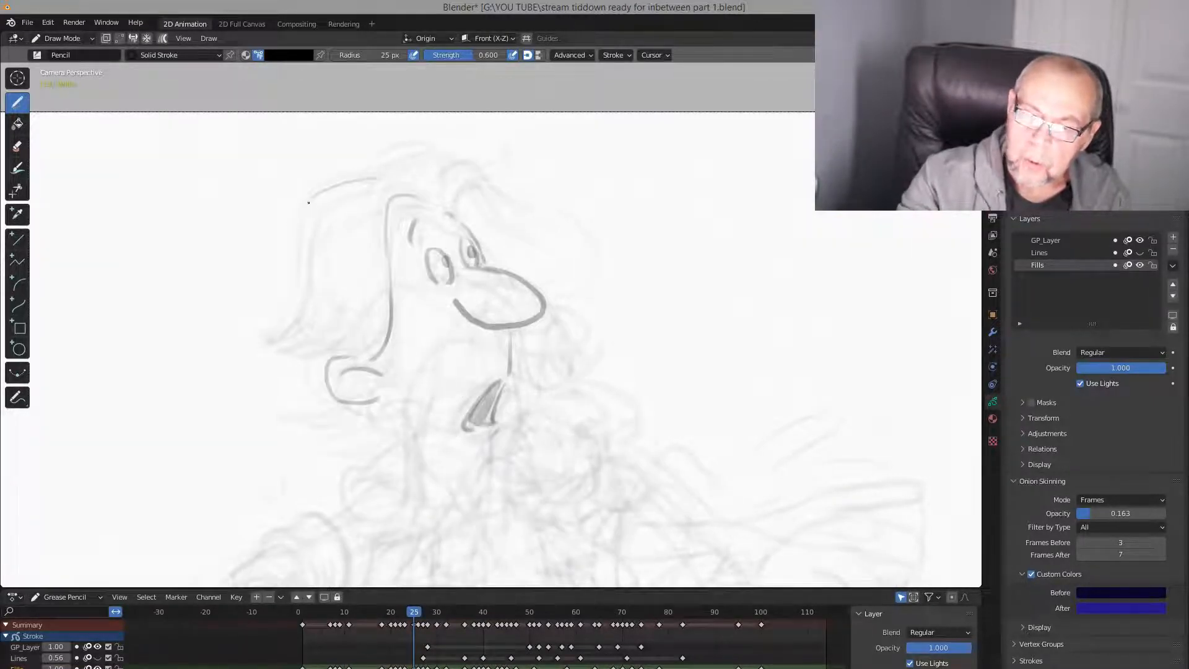
drag(310, 282, 261, 343)
mouse_move(319, 314)
mouse_down()
mouse_move(269, 348)
mouse_move(300, 354)
mouse_up()
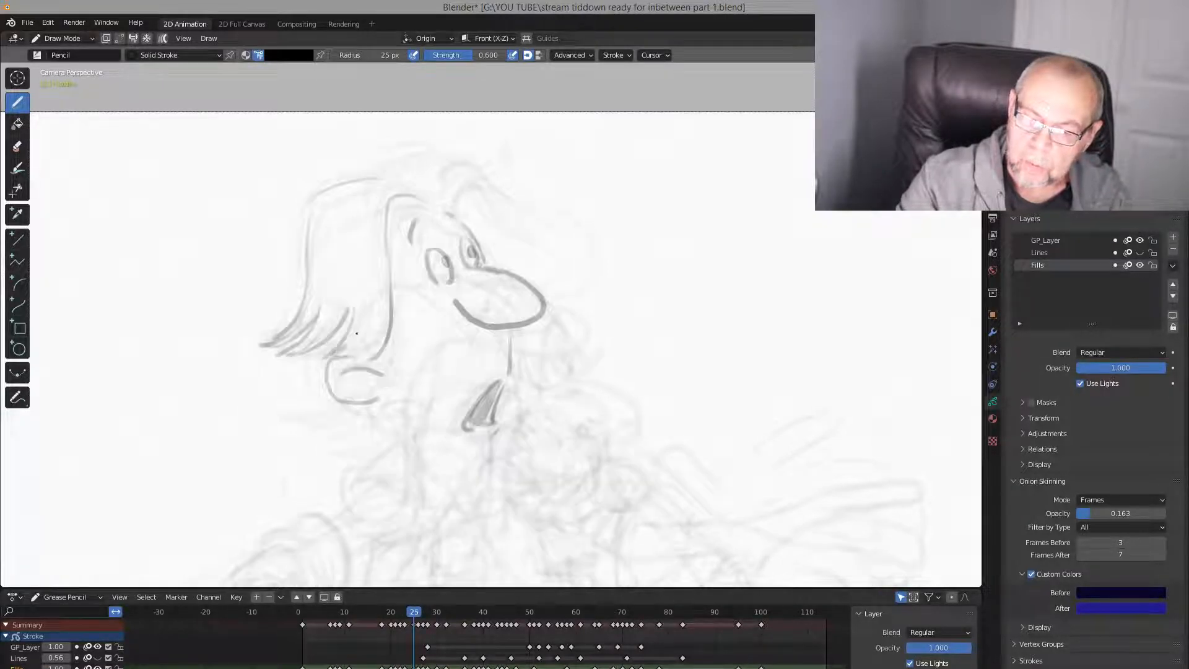
mouse_move(354, 316)
mouse_down()
mouse_move(322, 361)
mouse_move(354, 365)
mouse_up()
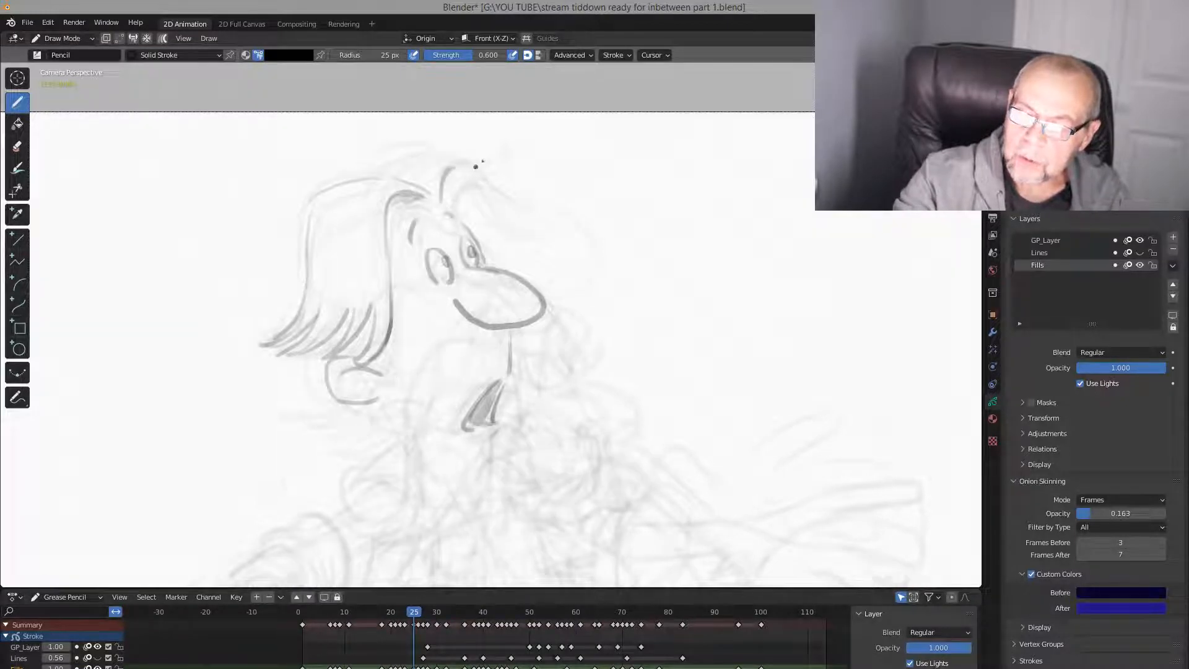
mouse_move(445, 180)
mouse_down()
mouse_move(478, 178)
mouse_move(518, 224)
mouse_up()
mouse_move(483, 186)
mouse_down()
mouse_move(520, 225)
mouse_move(495, 228)
mouse_up()
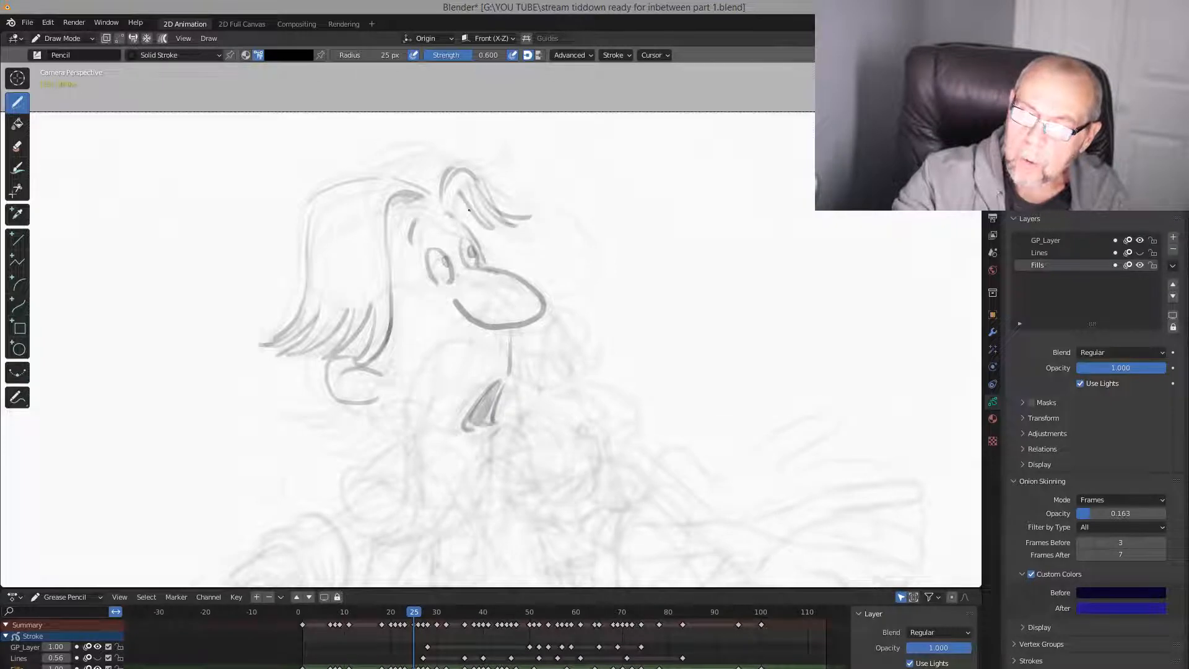
mouse_move(376, 164)
mouse_down()
mouse_move(440, 150)
mouse_move(473, 168)
mouse_up()
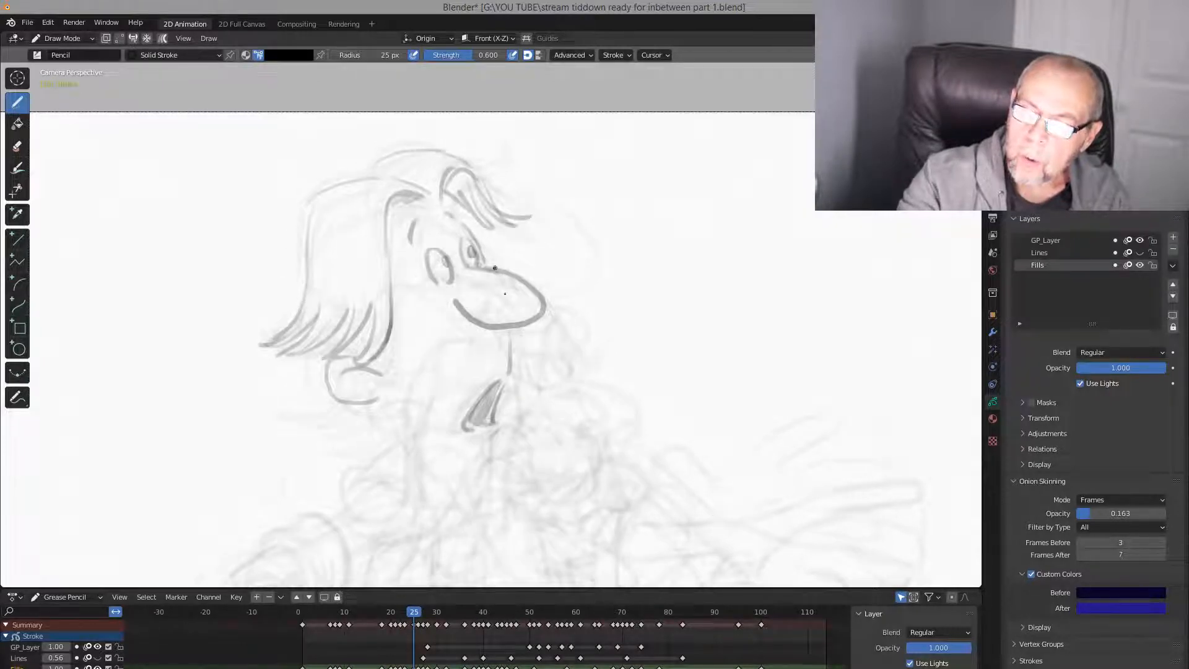
Touch up the hair parting above the forehead on frame 25, checking the head against the frame 26 drawing
key(Right)
key(Left)
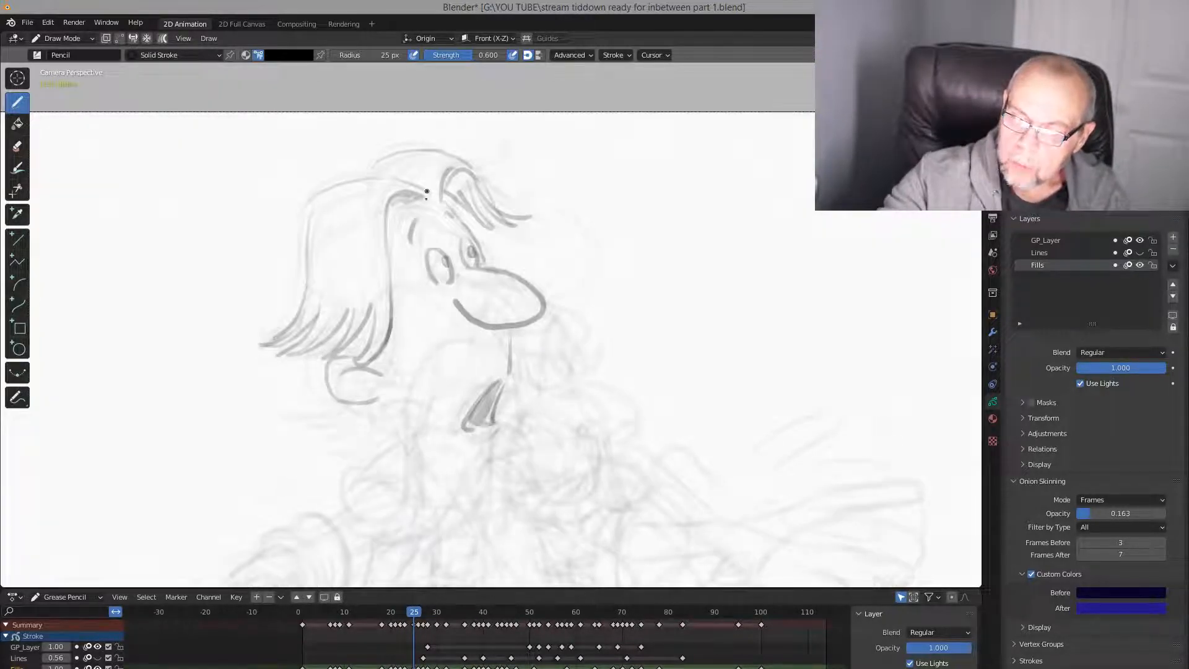
key(Right)
key(Left)
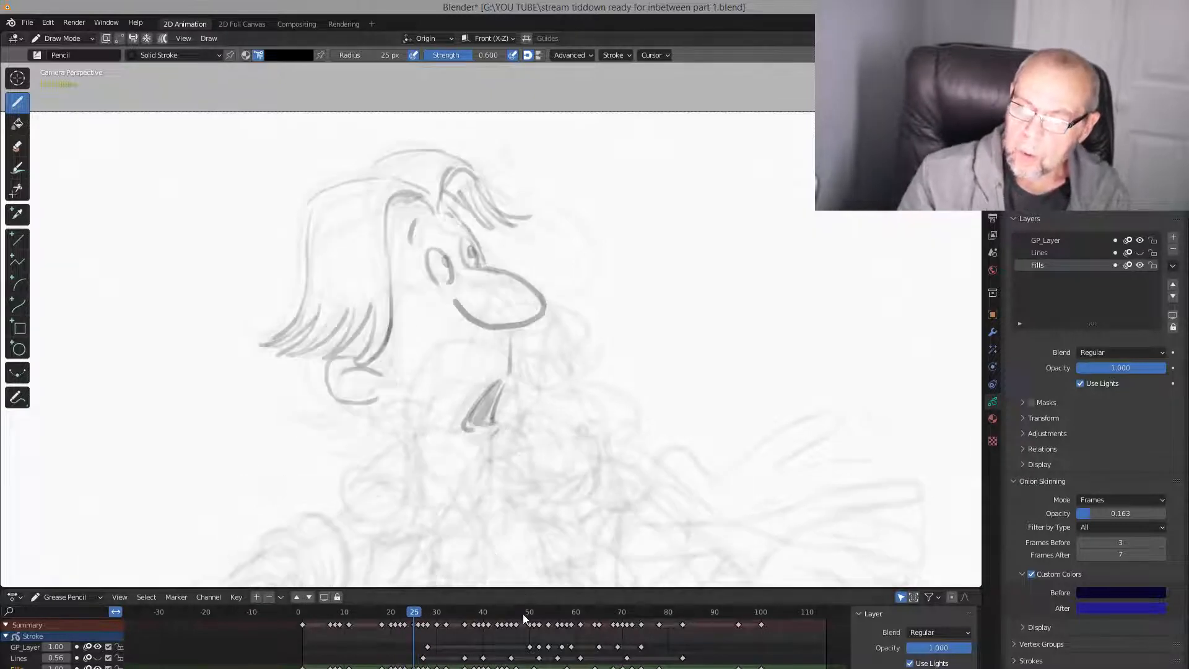
key(Right)
key(Left)
key(Right)
key(Left)
key(Right)
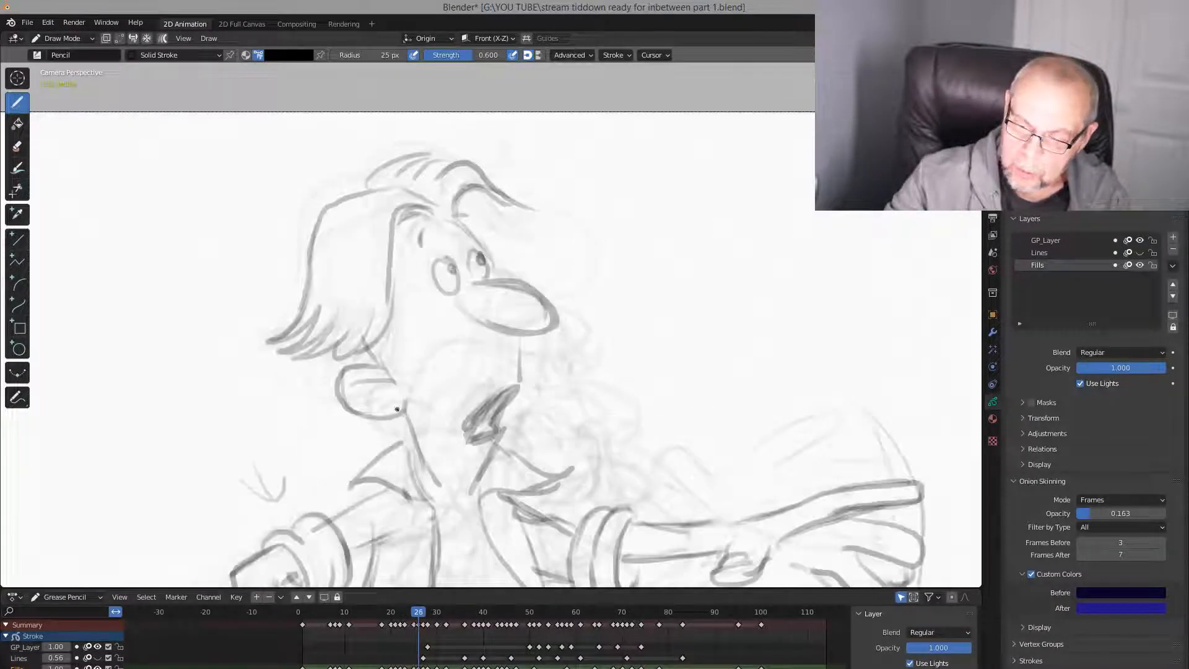
Sketch both sides of the neck below the ear and mouth on frame 25, comparing with frame 26
key(Left)
drag(397, 407, 430, 471)
key(Right)
key(Left)
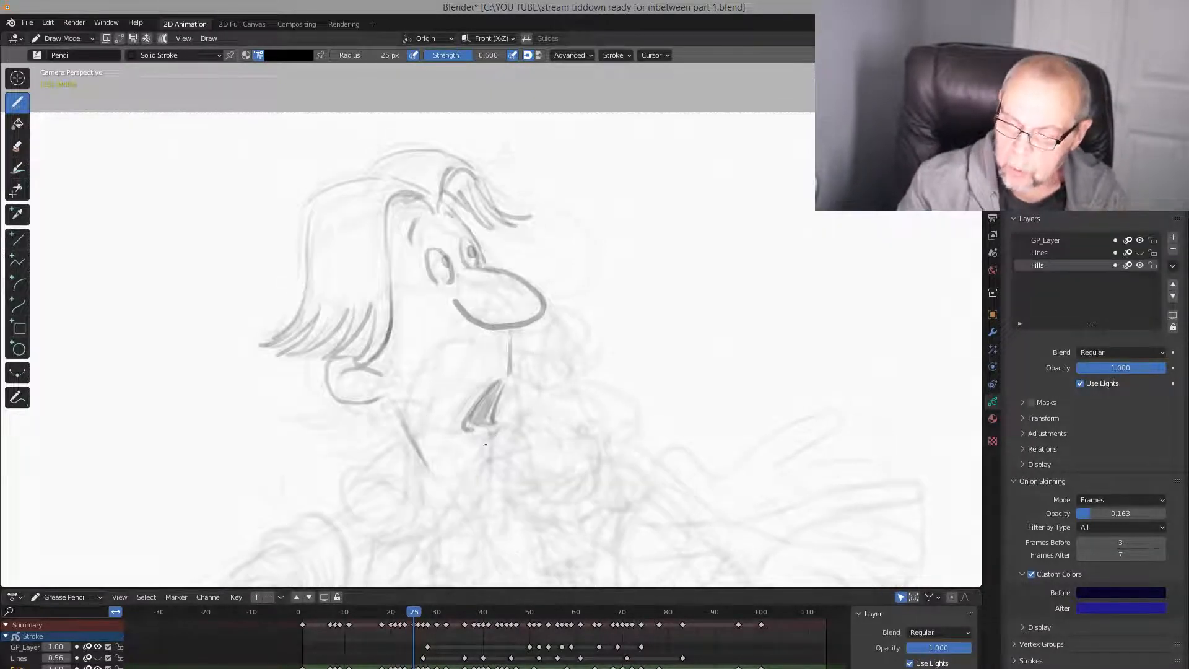
drag(490, 437, 472, 474)
key(Right)
key(Left)
Draw the collar flap below the ear on frame 25, comparing the torso with the drawings on frames 23 and 26
mouse_move(527, 434)
shift+middle_down()
mouse_move(493, 402)
mouse_move(498, 288)
shift+middle_up()
key(Right)
key(Left)
key(Left)
key(Right)
key(Right)
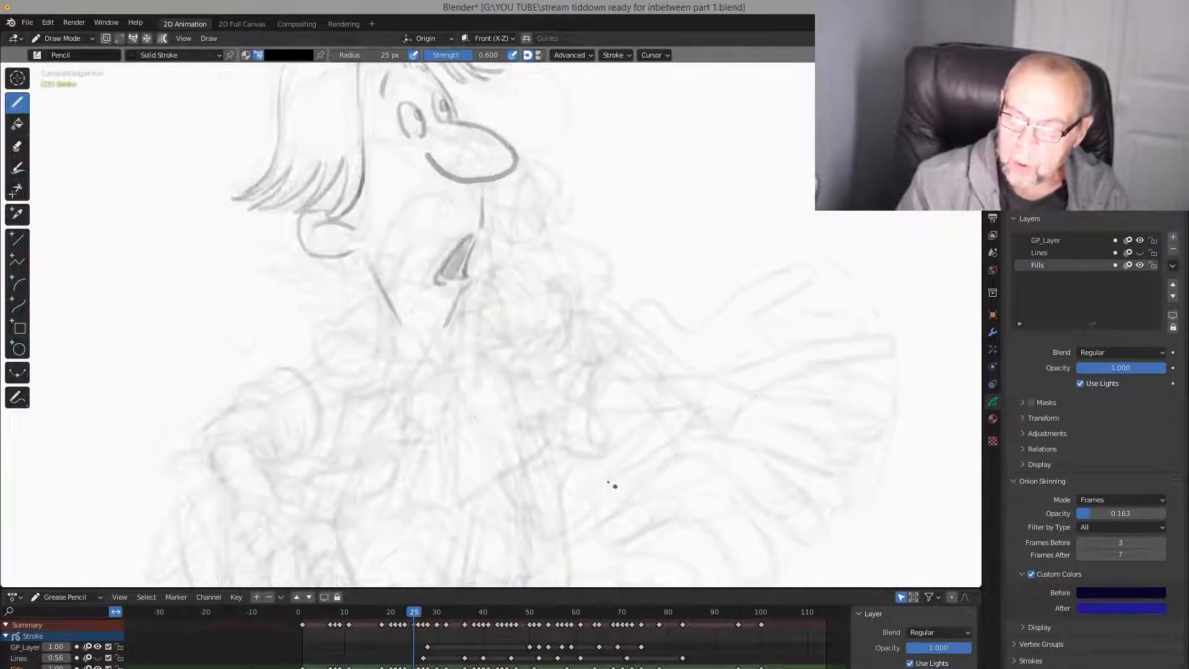
key(Left)
key(Left)
key(Right)
key(Right)
key(Left)
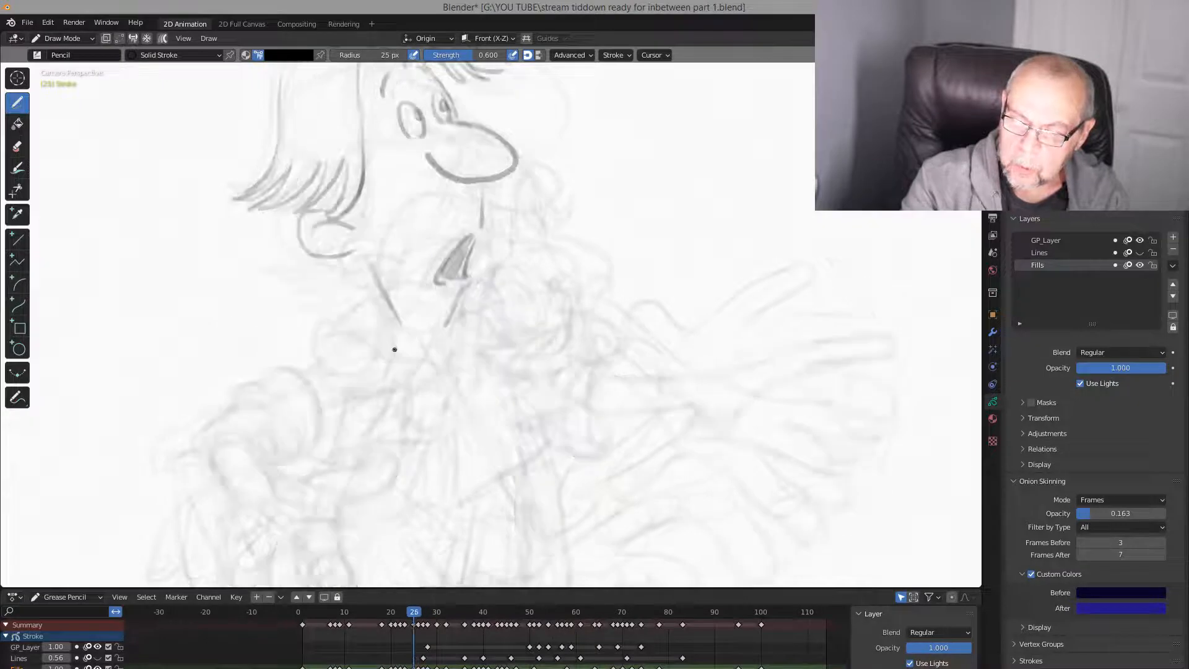
drag(331, 334, 387, 286)
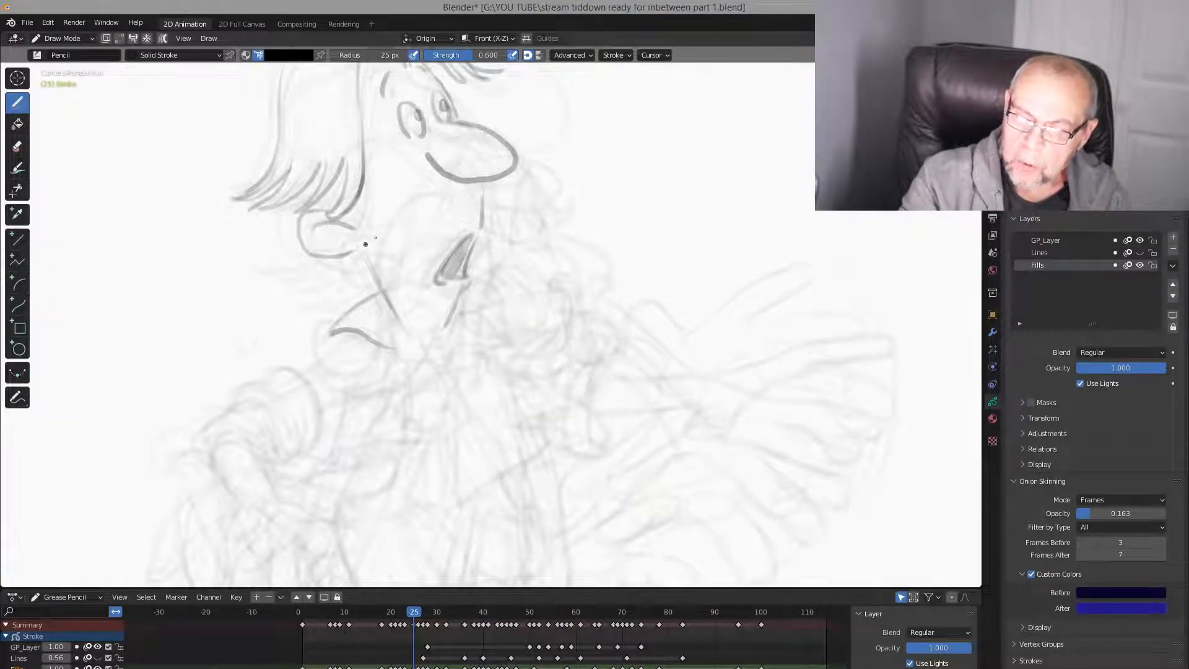
Draw the collar flap below the mouth and start the shirt opening on frame 25, using frames 23 and 26 as reference
key(Left)
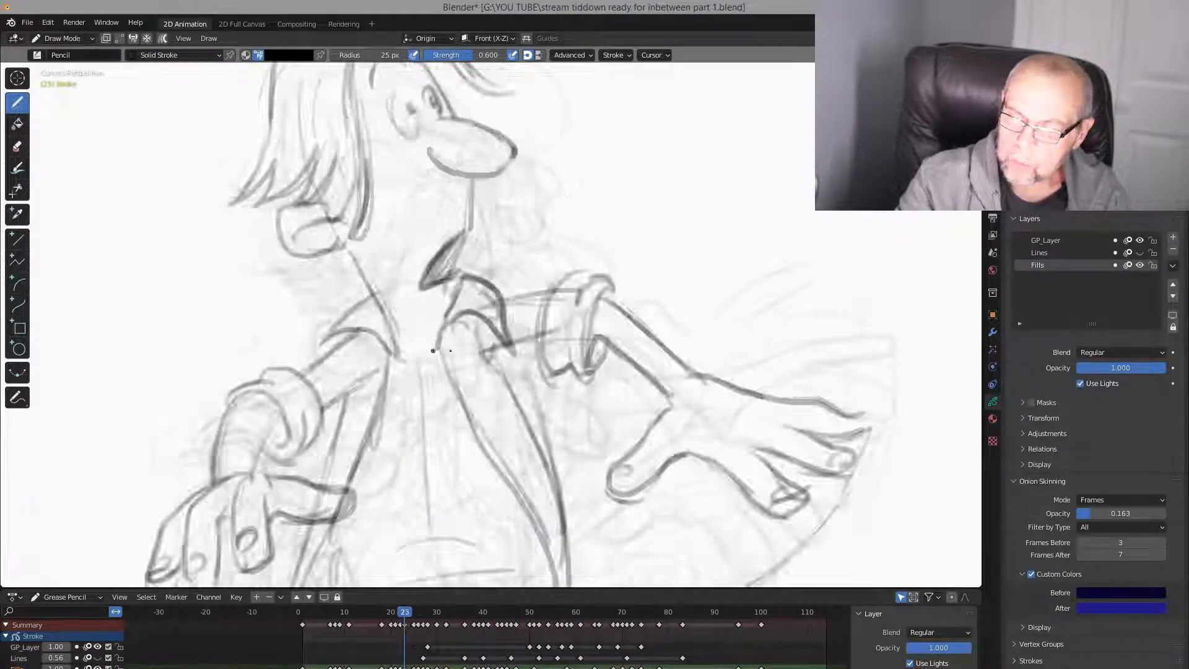
key(Right)
key(Right)
key(Left)
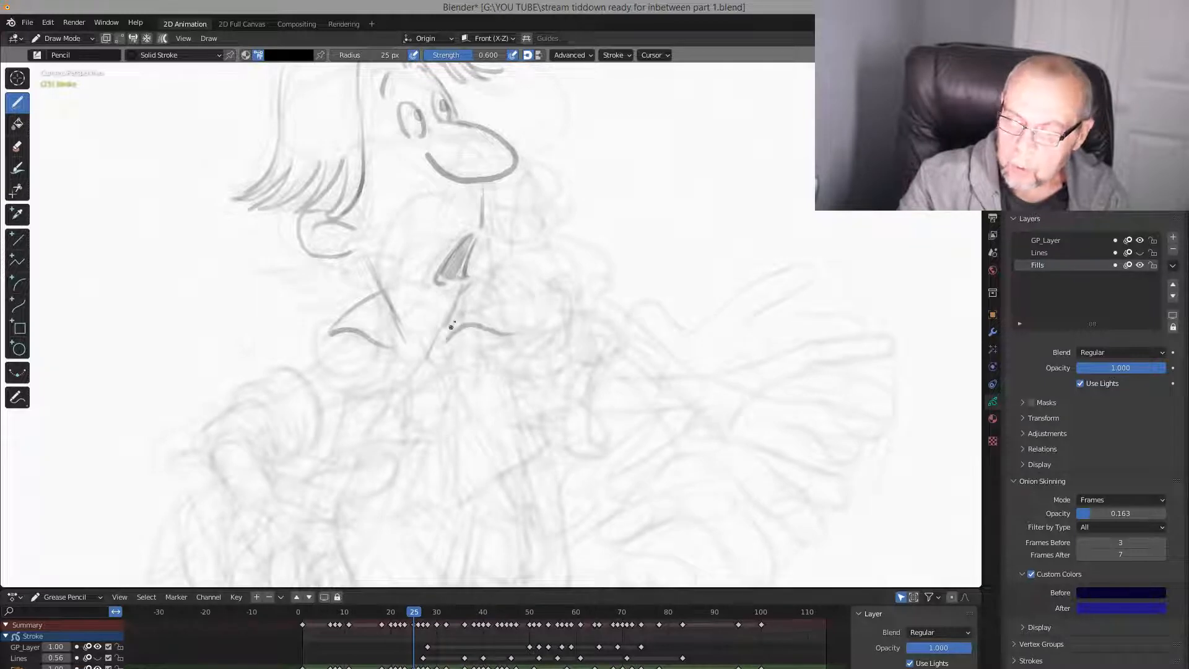
key(Left)
key(Right)
key(Left)
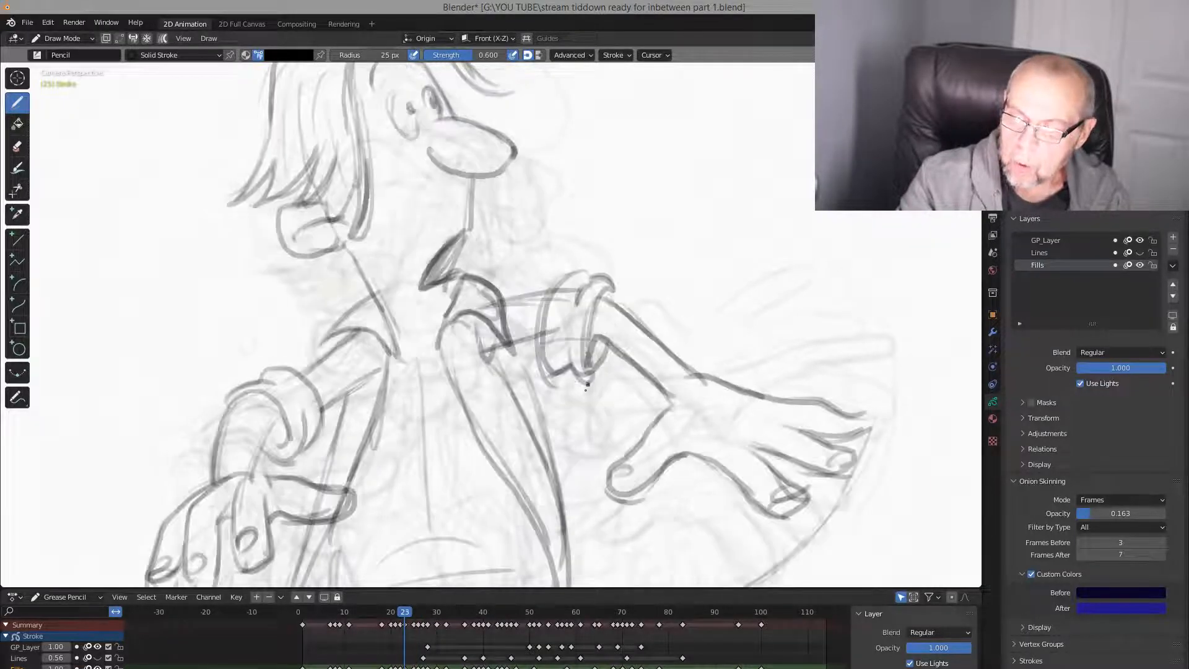
key(Left)
key(Right)
key(Right)
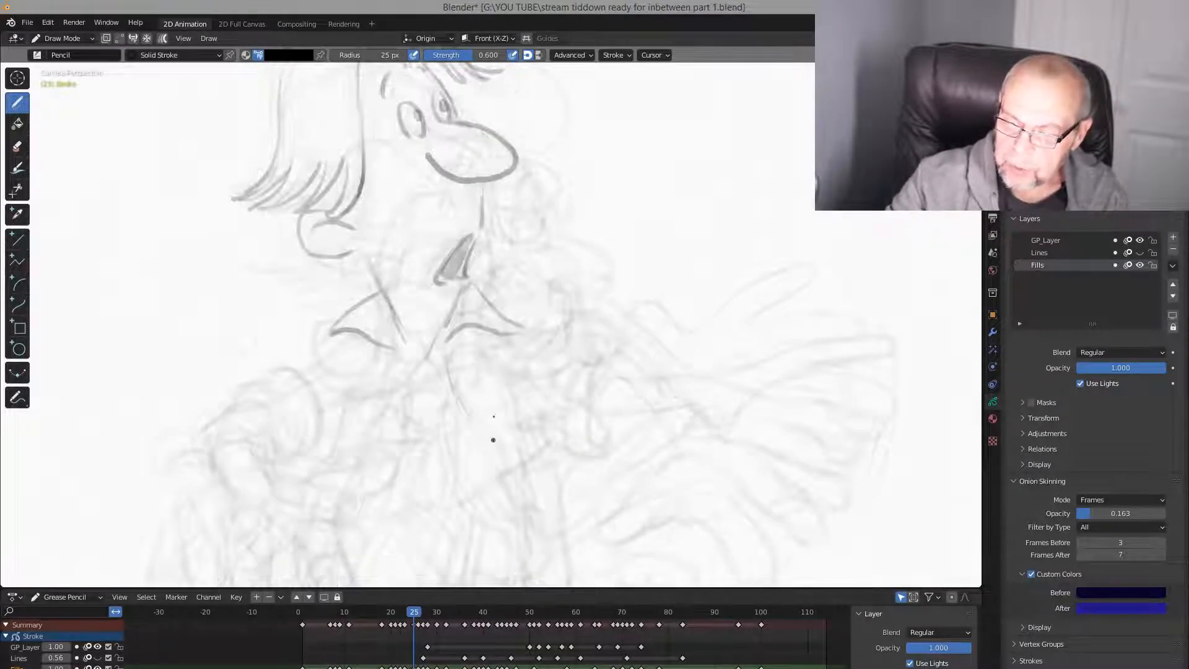
Sketch the two long edges of the open shirt front running down from the collar flap below the mouth on frame 25
key(Left)
key(Right)
drag(469, 407, 536, 530)
key(Left)
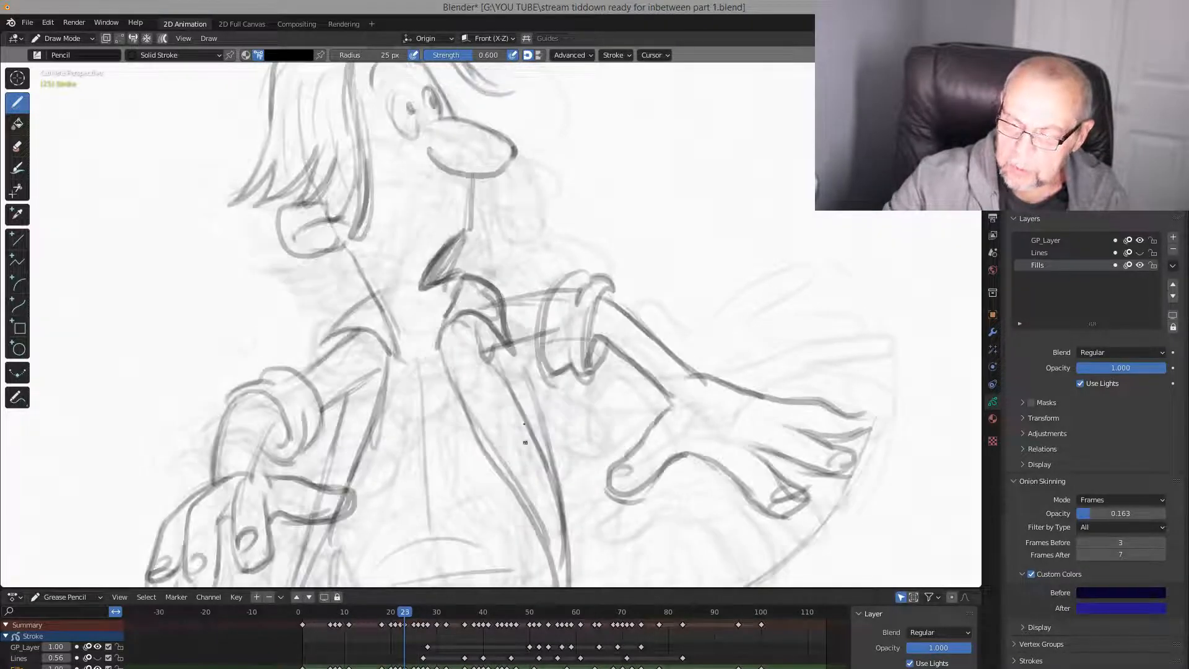
key(Left)
key(Right)
key(Right)
key(Left)
key(Right)
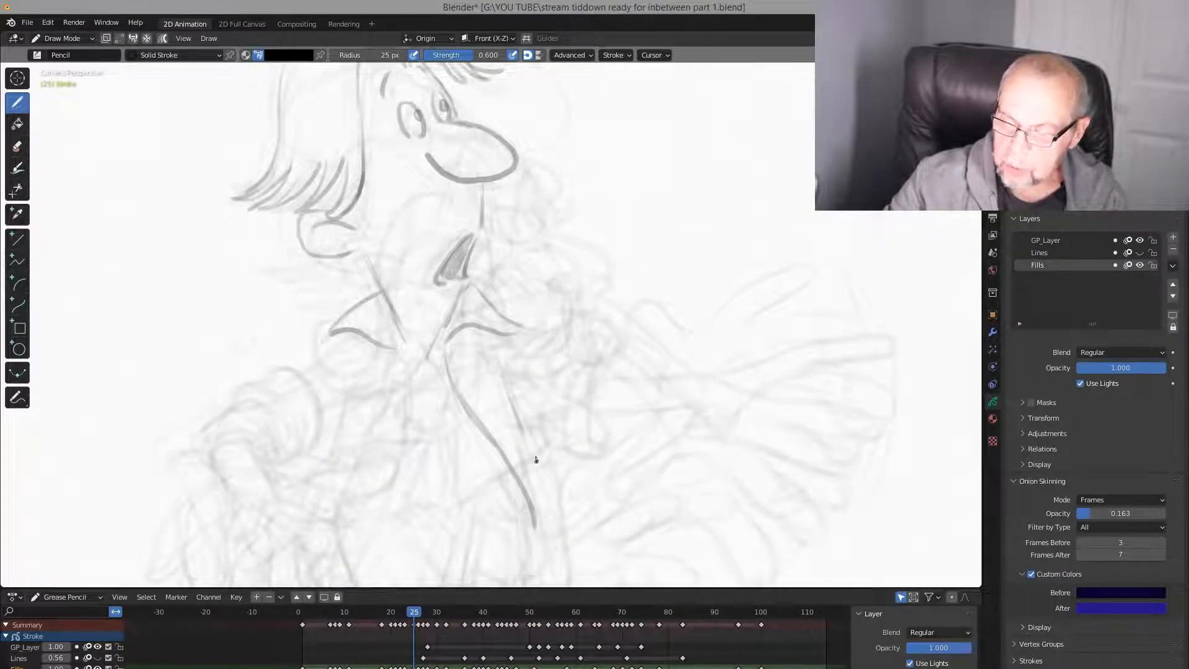
key(Right)
key(Left)
drag(530, 463, 554, 564)
Sketch the curved edges of the outstretched arm's rolled-up cuff on frame 25, comparing with the neighbouring drawings
key(Left)
key(Right)
key(Right)
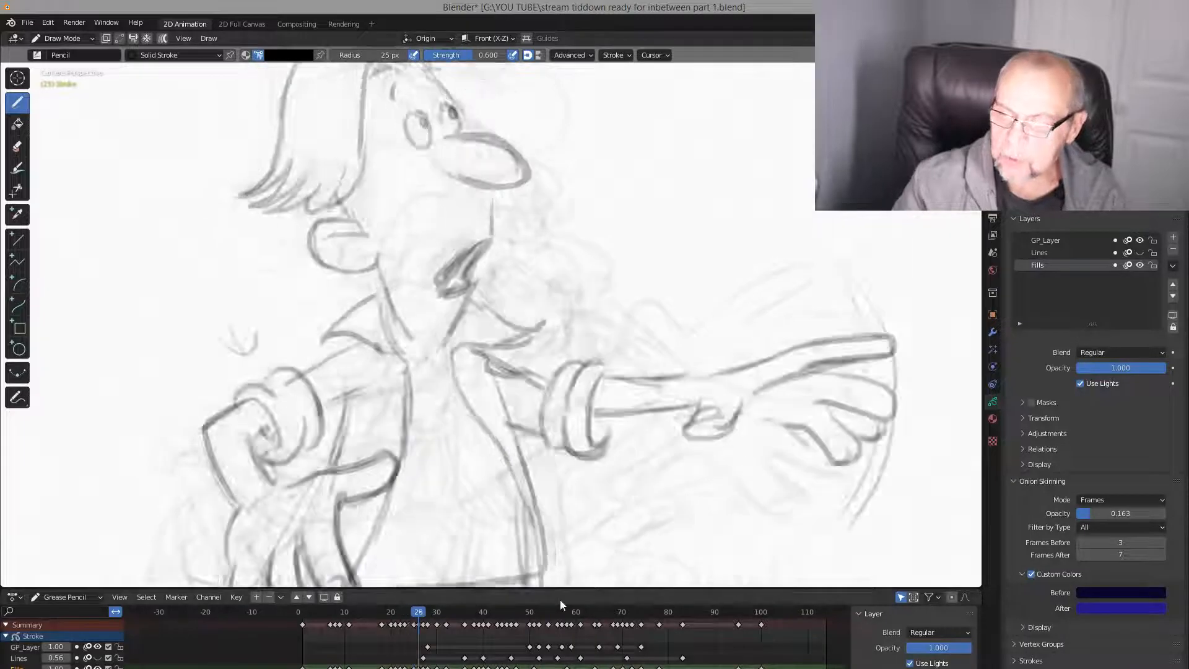
key(Left)
key(Left)
key(Right)
mouse_move(613, 319)
mouse_down()
mouse_move(582, 385)
mouse_move(573, 340)
mouse_up()
drag(547, 379, 551, 396)
Draw the thumb, the lower palm edge and the first finger lines of the outstretched hand on frame 25
key(Left)
key(Right)
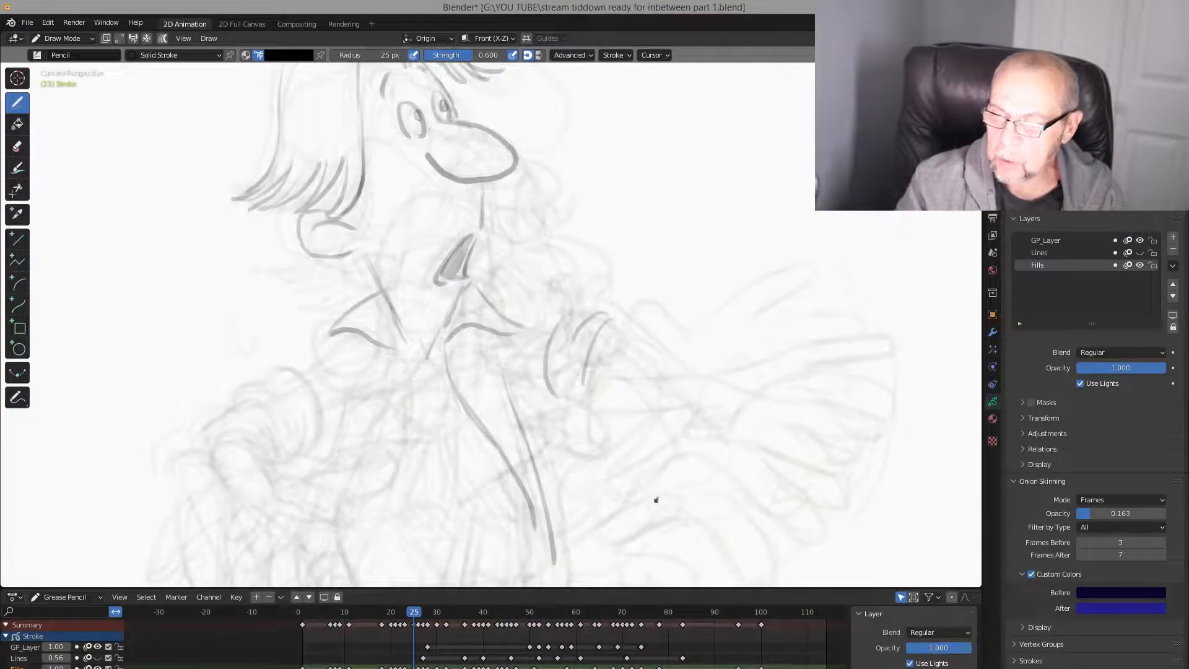
key(Left)
key(Right)
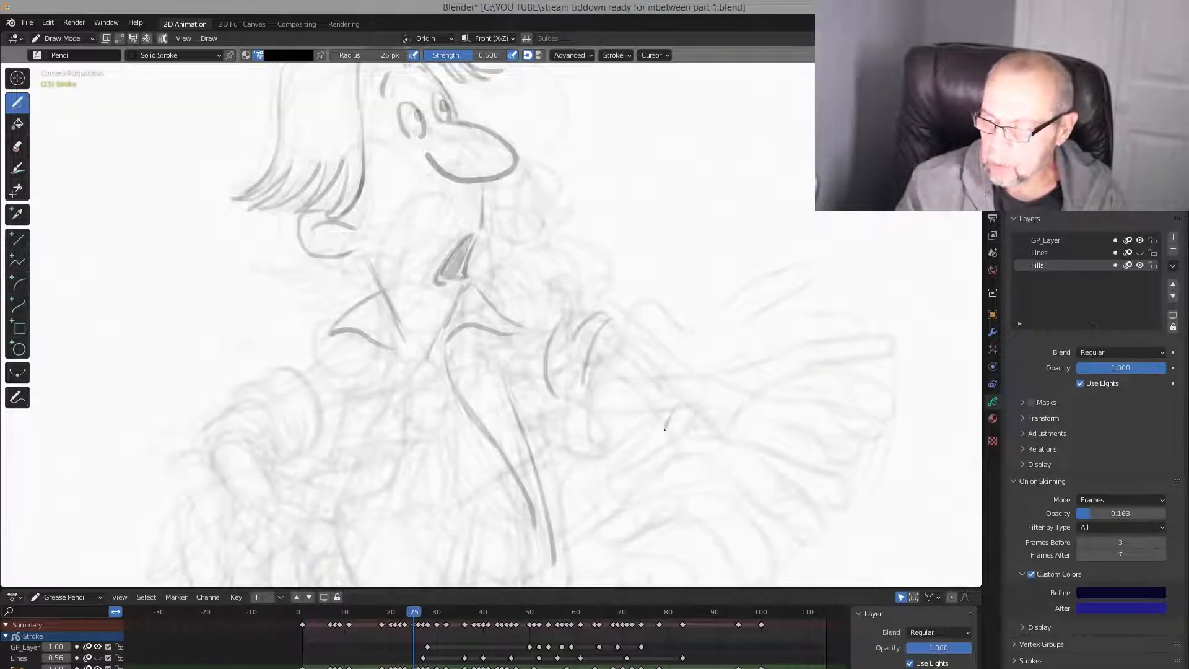
key(Left)
key(Right)
mouse_move(665, 459)
mouse_down()
mouse_move(649, 465)
mouse_move(703, 443)
mouse_up()
key(Left)
key(Right)
key(Left)
key(Right)
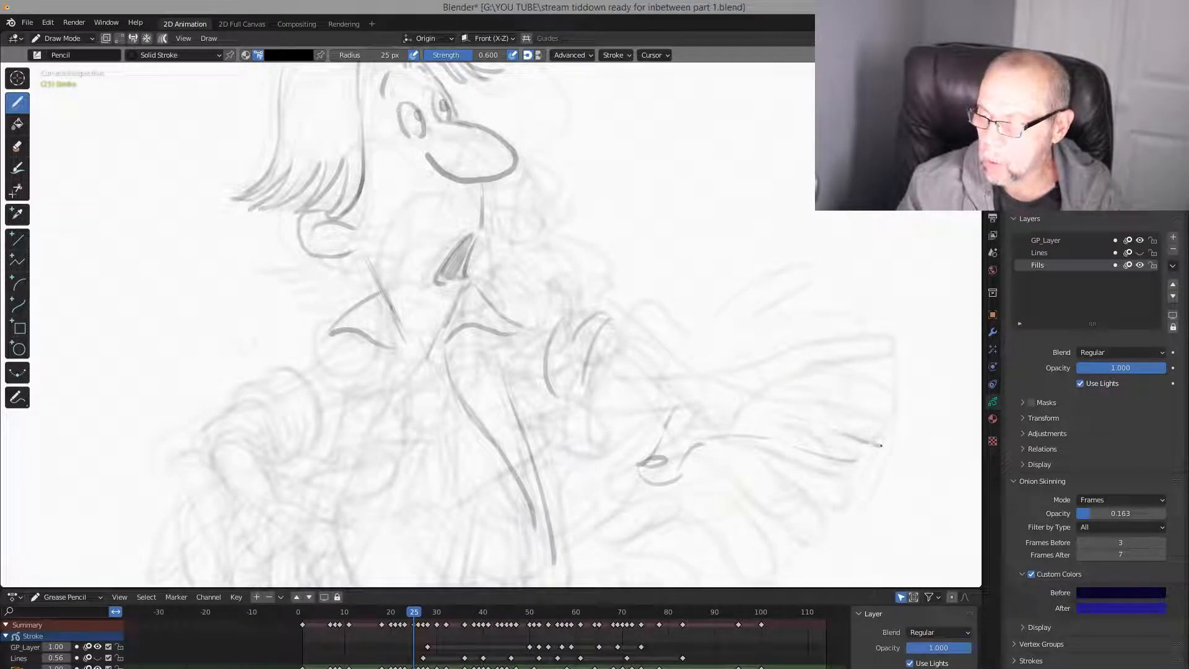
Complete the lowest finger and extend the thumb's upper edge on the outstretched hand in frame 25
drag(880, 445, 846, 443)
key(Left)
key(Right)
drag(700, 395, 666, 426)
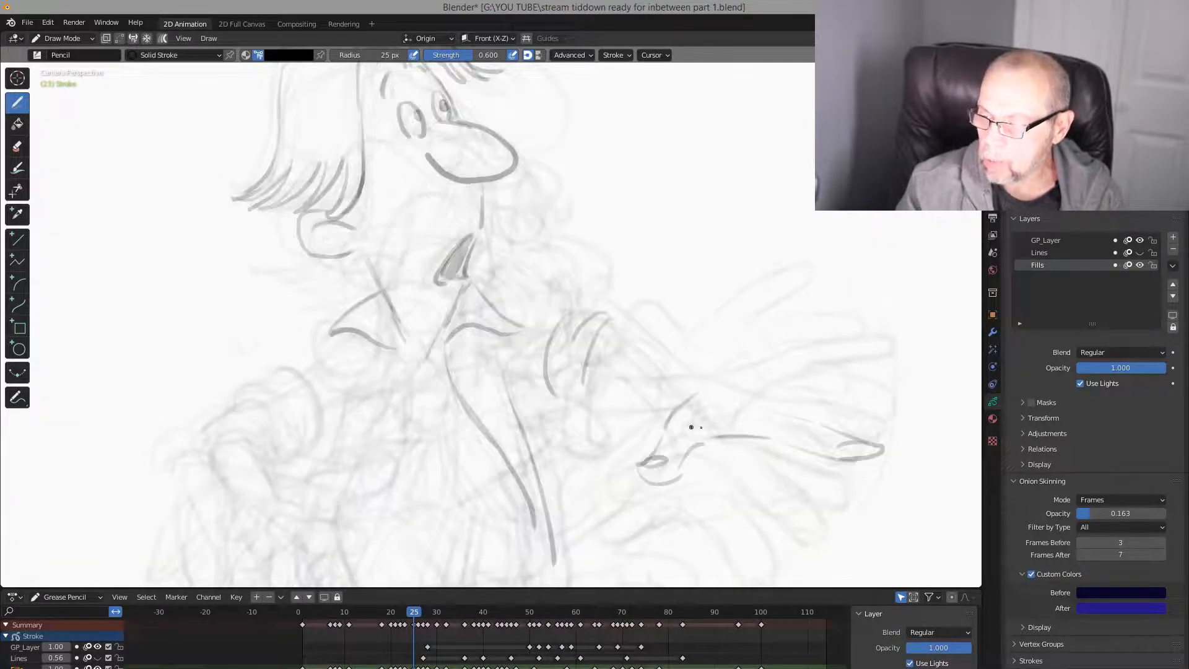
key(Left)
key(Right)
mouse_move(774, 412)
mouse_down()
mouse_move(879, 452)
mouse_move(768, 438)
mouse_up()
key(Left)
key(Right)
key(Left)
key(Right)
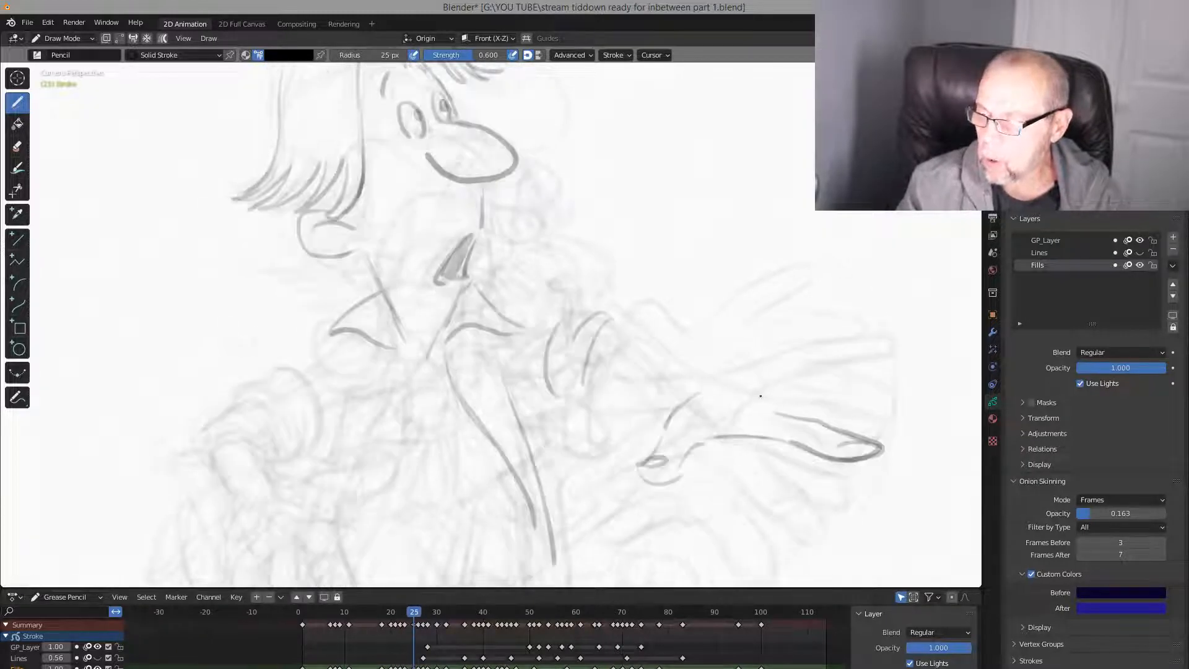
Draw the remaining fingers above the lowest one on the outstretched hand in frame 25, checking against the neighbouring frames
drag(761, 396, 885, 444)
key(Left)
key(Right)
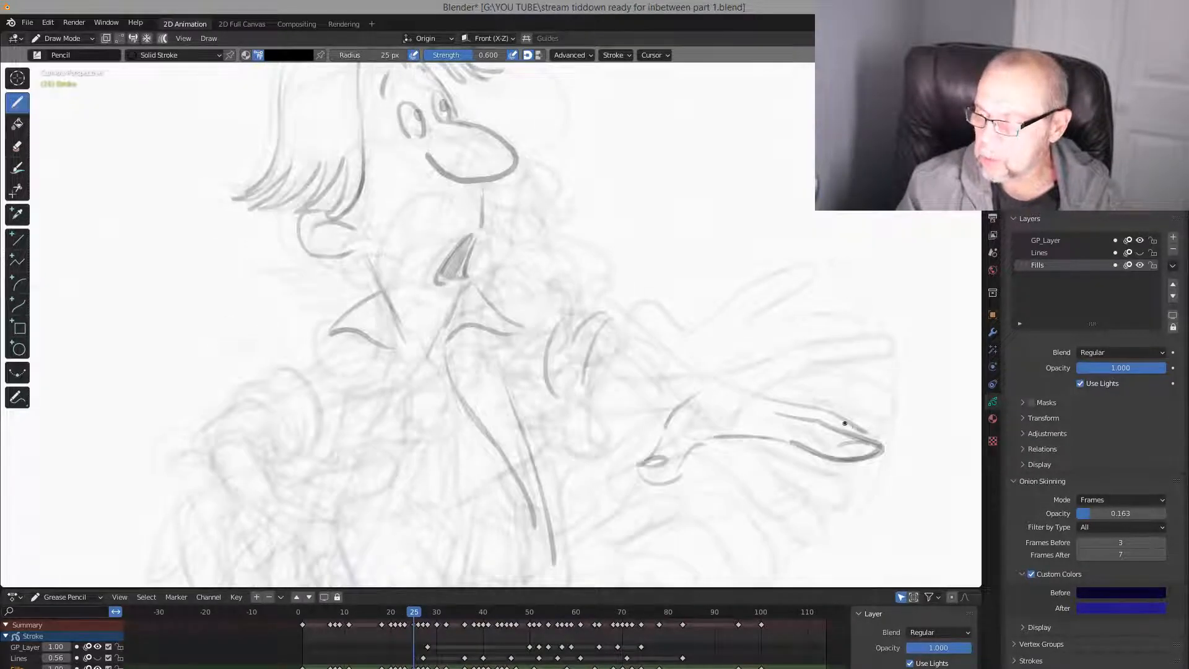
mouse_move(773, 394)
mouse_down()
mouse_move(882, 427)
mouse_move(888, 441)
mouse_up()
key(Down)
key(Up)
key(Up)
key(Down)
key(Down)
key(Up)
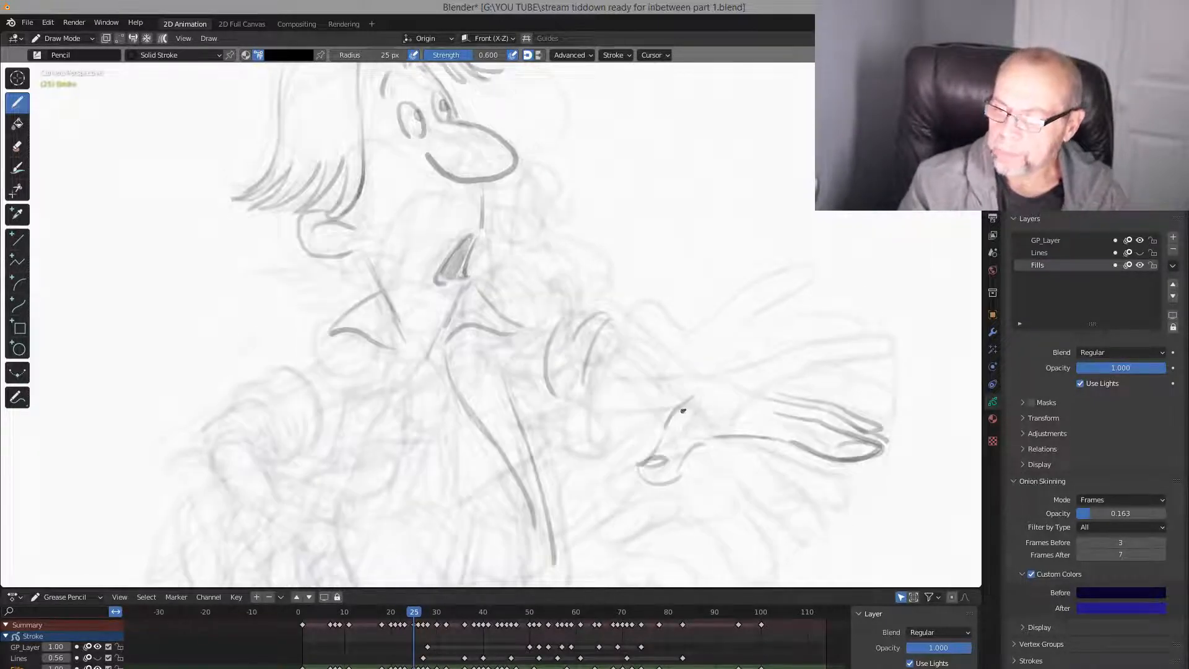
Add the upper curve of the outstretched arm's rolled-up cuff on frame 25, comparing it with the neighbouring key drawings
key(Down)
key(Up)
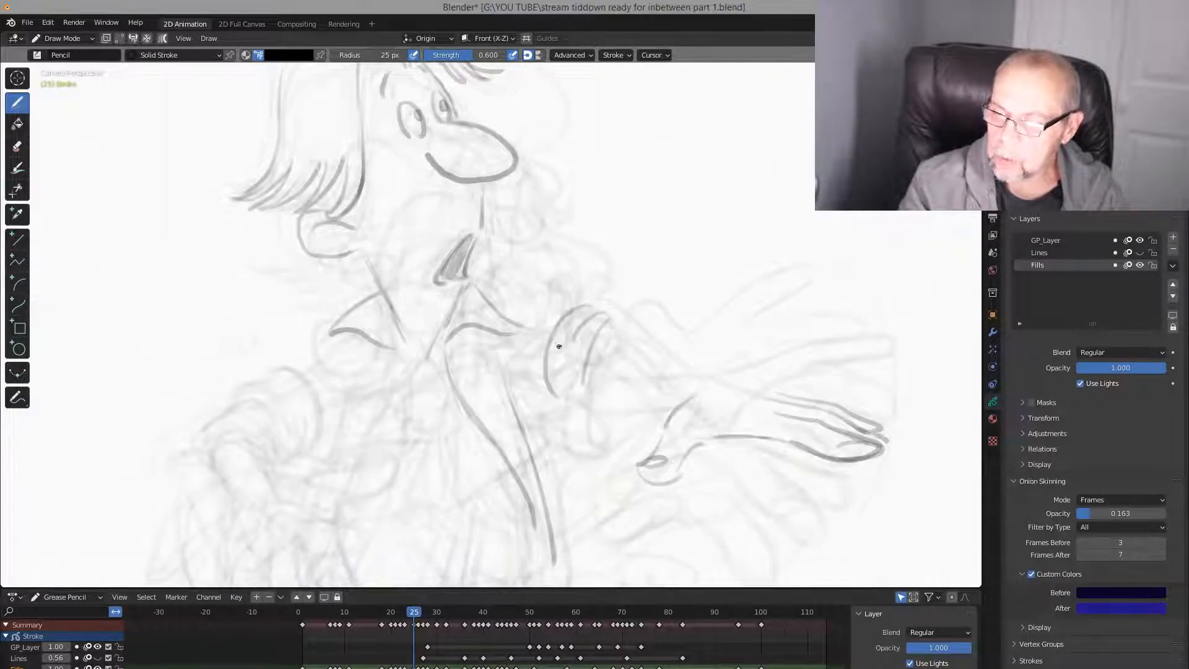
key(Down)
key(Up)
key(Down)
key(Up)
key(Down)
key(Up)
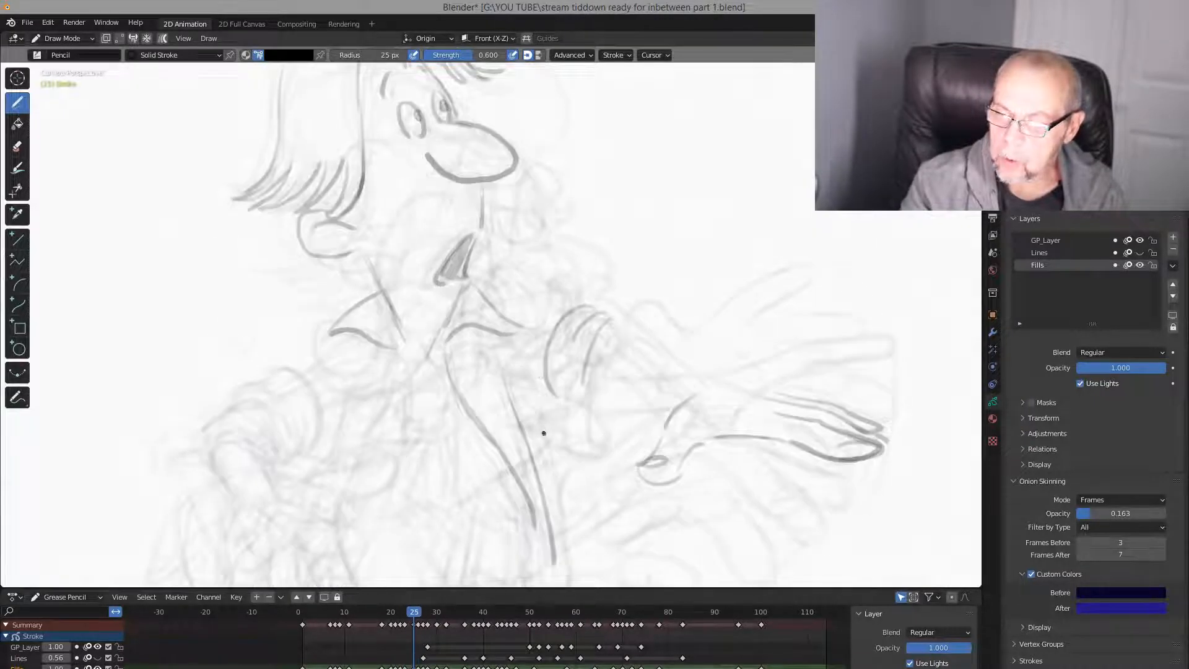
Draw the sleeve from shoulder to cuff and the upper edge of the outstretched forearm on frame 25
drag(514, 321, 571, 324)
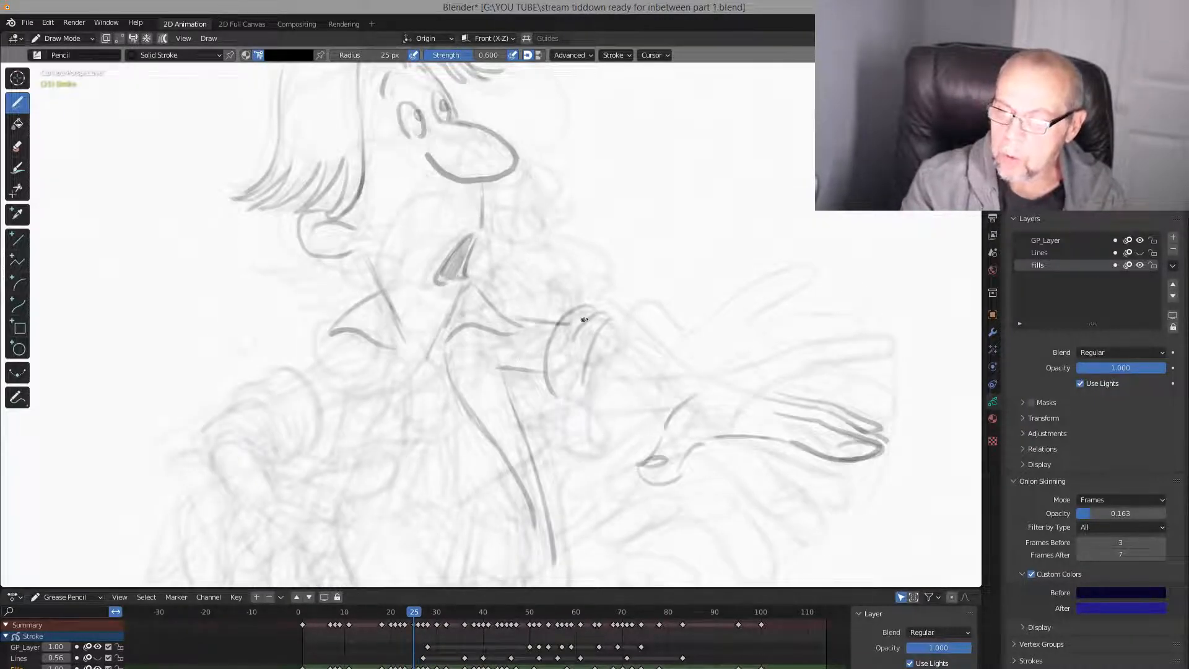
key(Down)
key(Up)
key(Up)
key(Down)
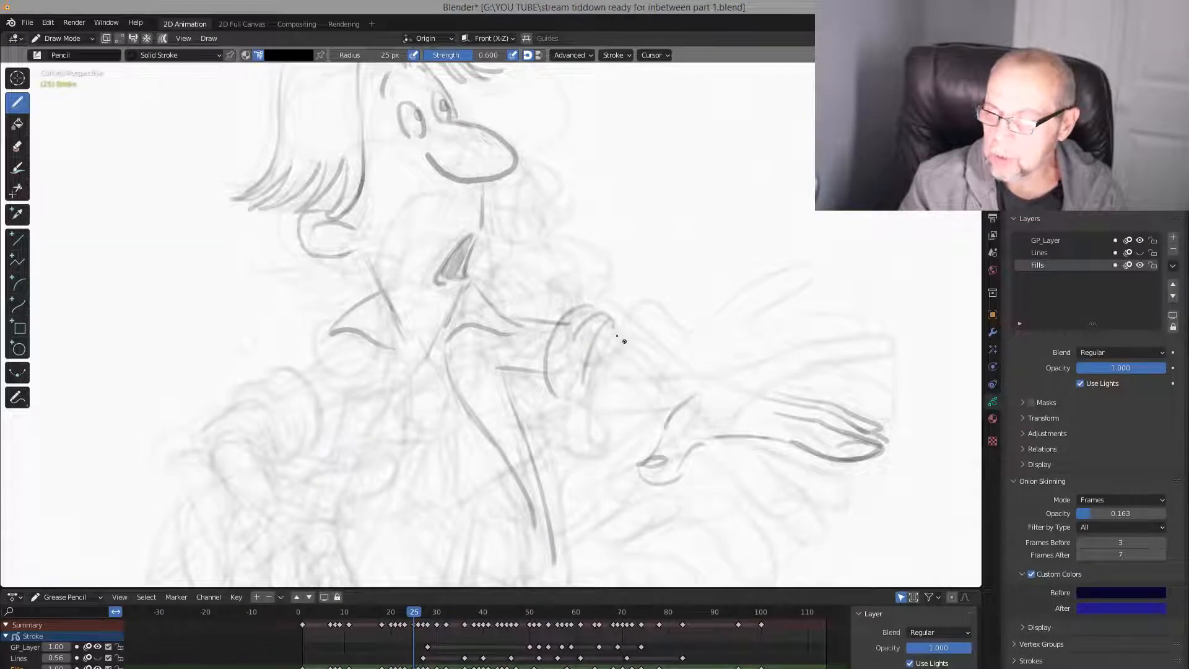
drag(608, 326, 694, 365)
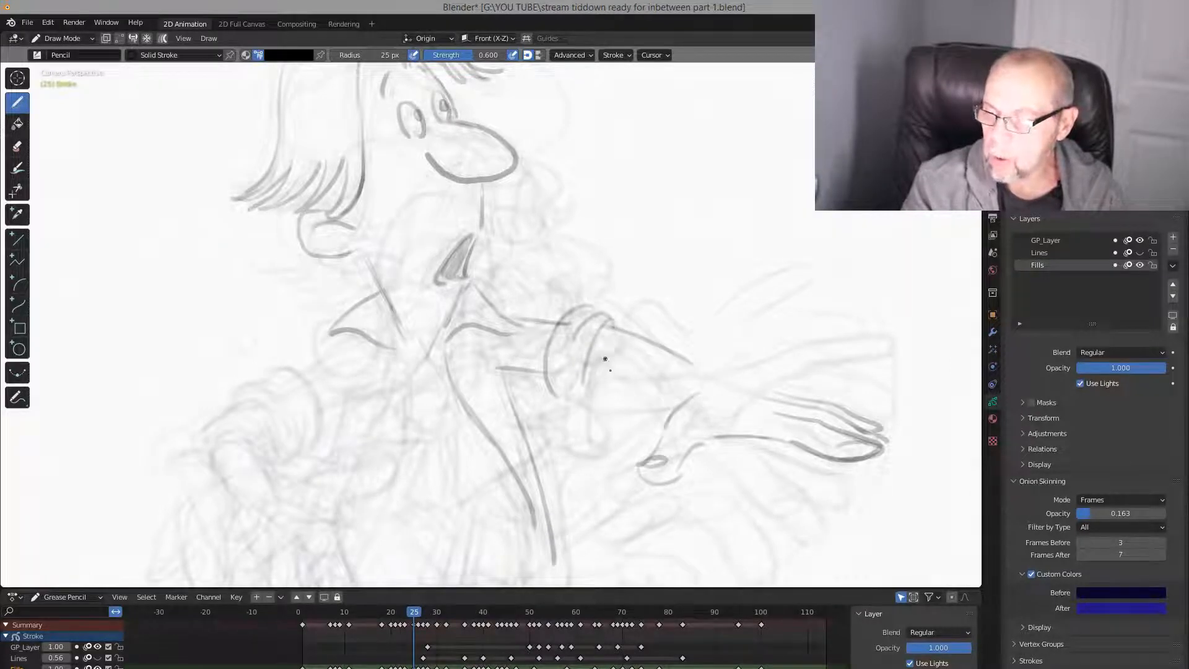
Draw the lower edge of the outstretched forearm from the rolled-up cuff to the wrist on frame 25
key(Down)
key(Up)
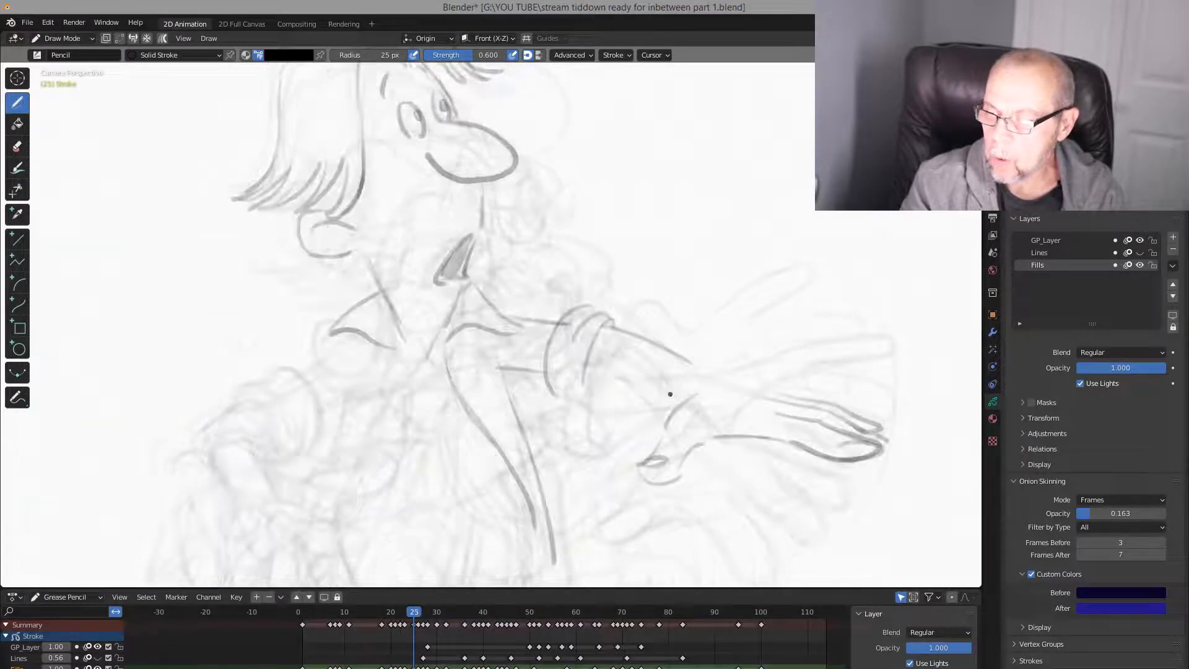
mouse_move(690, 394)
mouse_down()
mouse_move(589, 355)
mouse_move(691, 395)
mouse_up()
drag(587, 353, 682, 389)
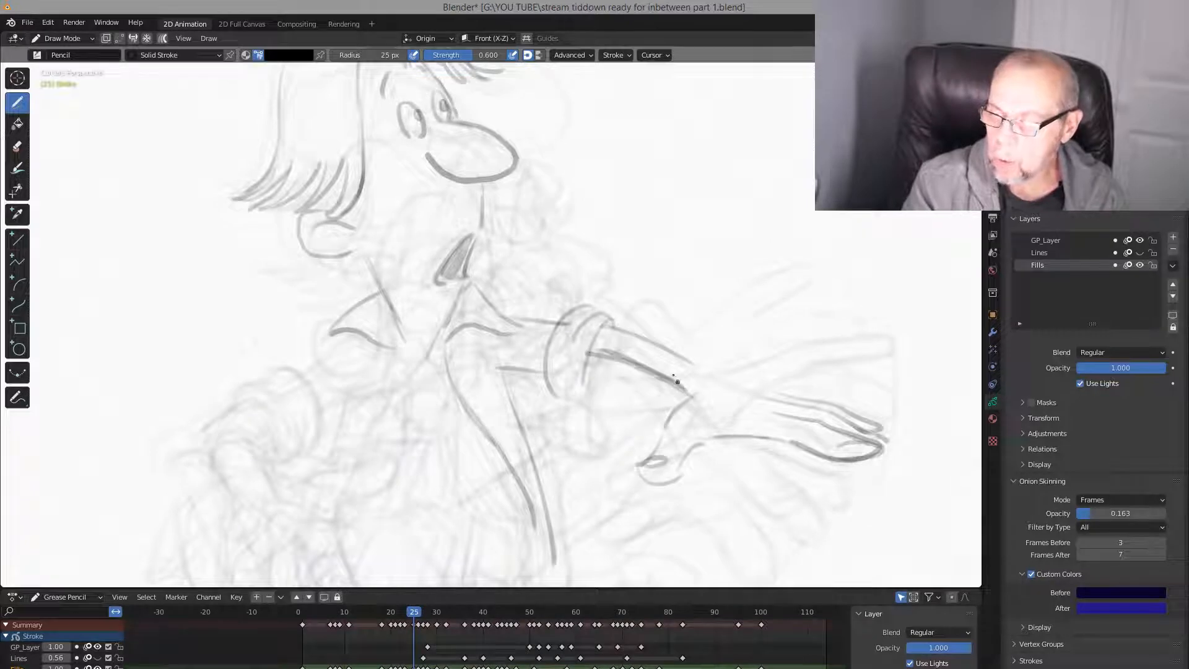
key(Down)
key(Up)
Close the bottom of the outstretched arm's cuff and join the forearm's upper edge to the back of the hand on frame 25
mouse_move(592, 356)
mouse_down()
mouse_move(579, 397)
mouse_move(767, 392)
mouse_move(694, 360)
mouse_up()
key(Down)
key(Up)
key(Down)
key(Up)
key(Down)
key(Up)
key(Up)
key(Down)
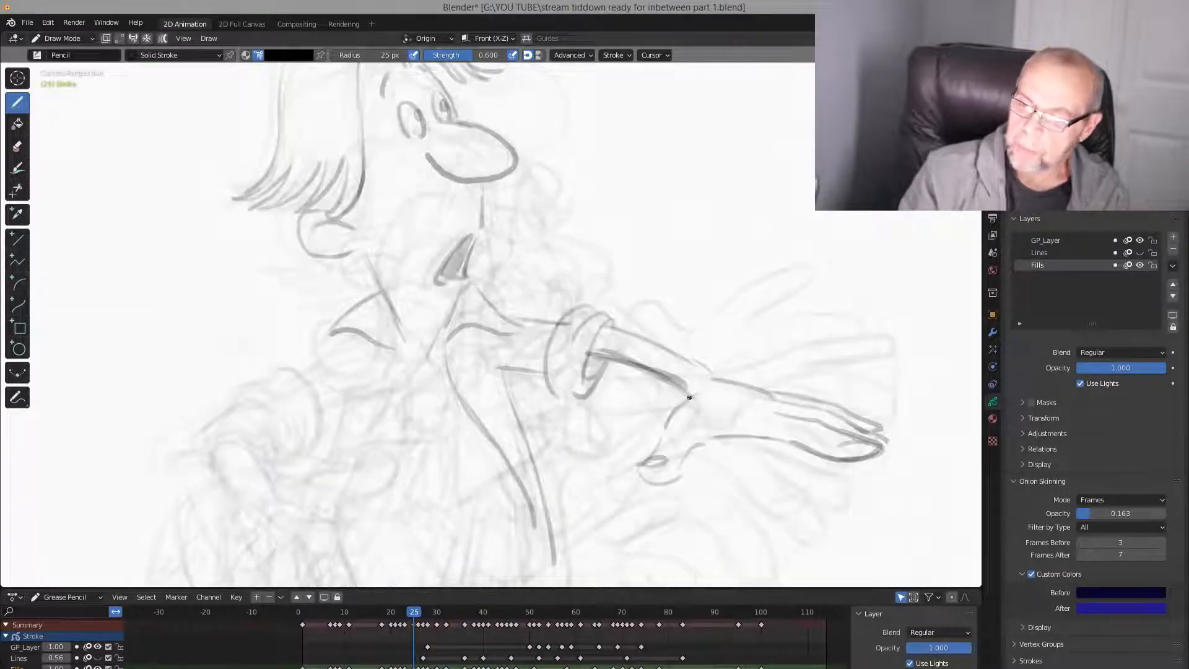
Soften the overlapping lines around the outstretched arm's wrist with the soft eraser, then compare frame 25 with key frame 23
click(18, 146)
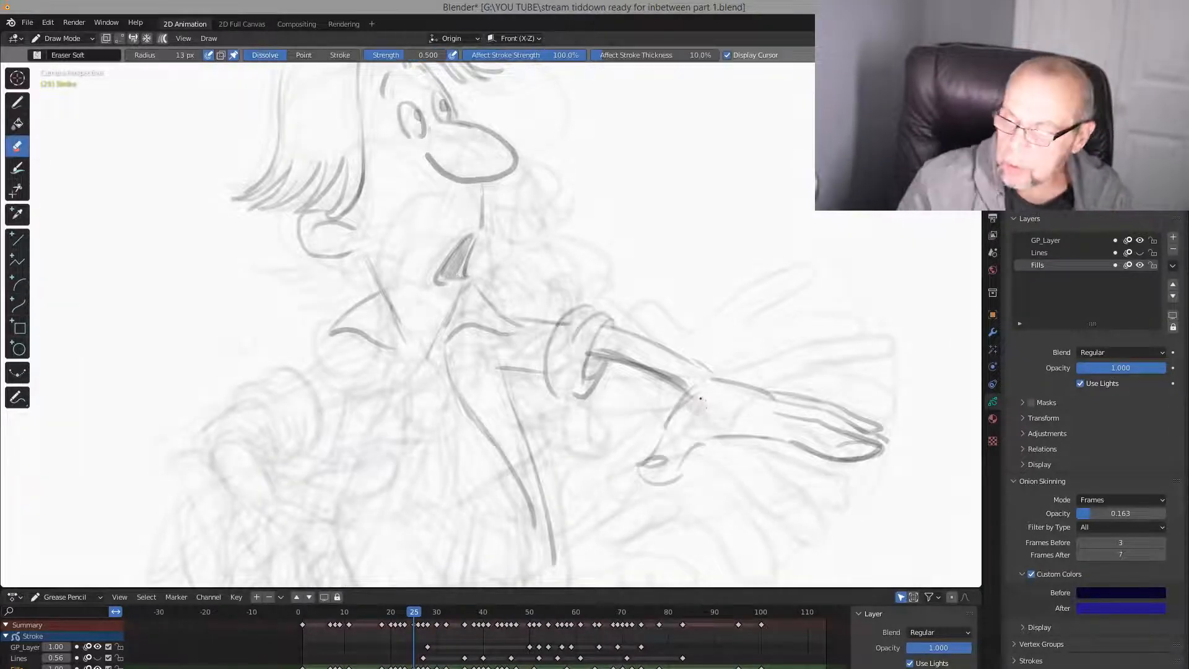
mouse_move(700, 399)
mouse_down()
mouse_move(688, 409)
mouse_move(665, 373)
mouse_up()
key(Down)
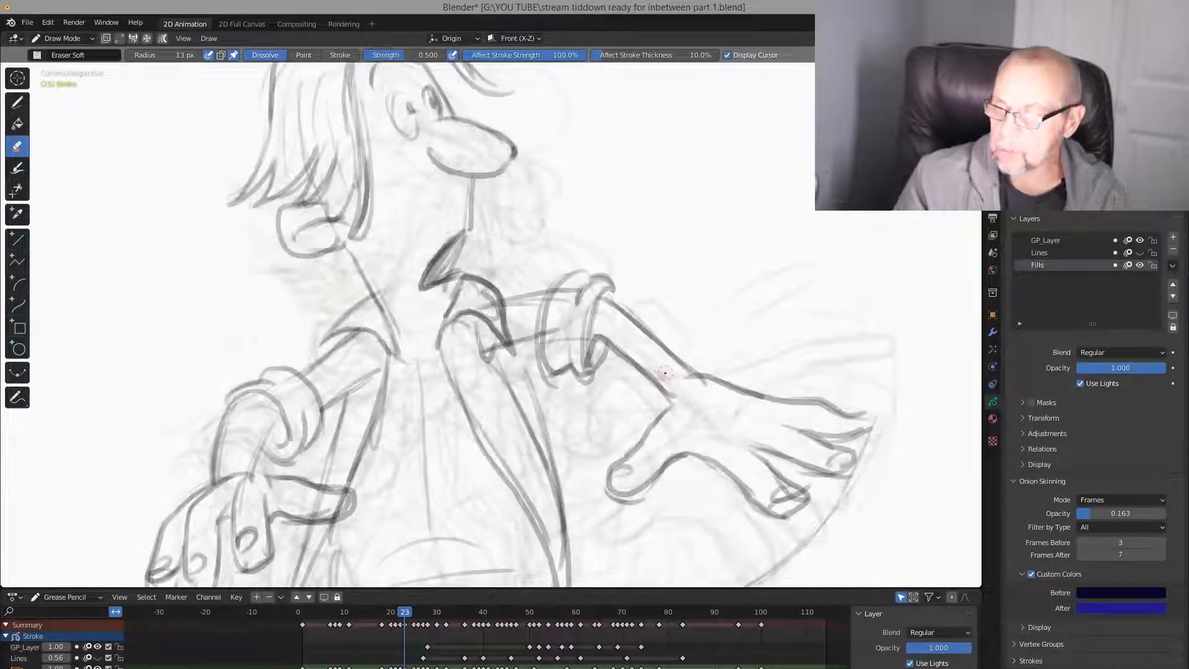
key(Up)
key(Down)
key(Up)
key(Down)
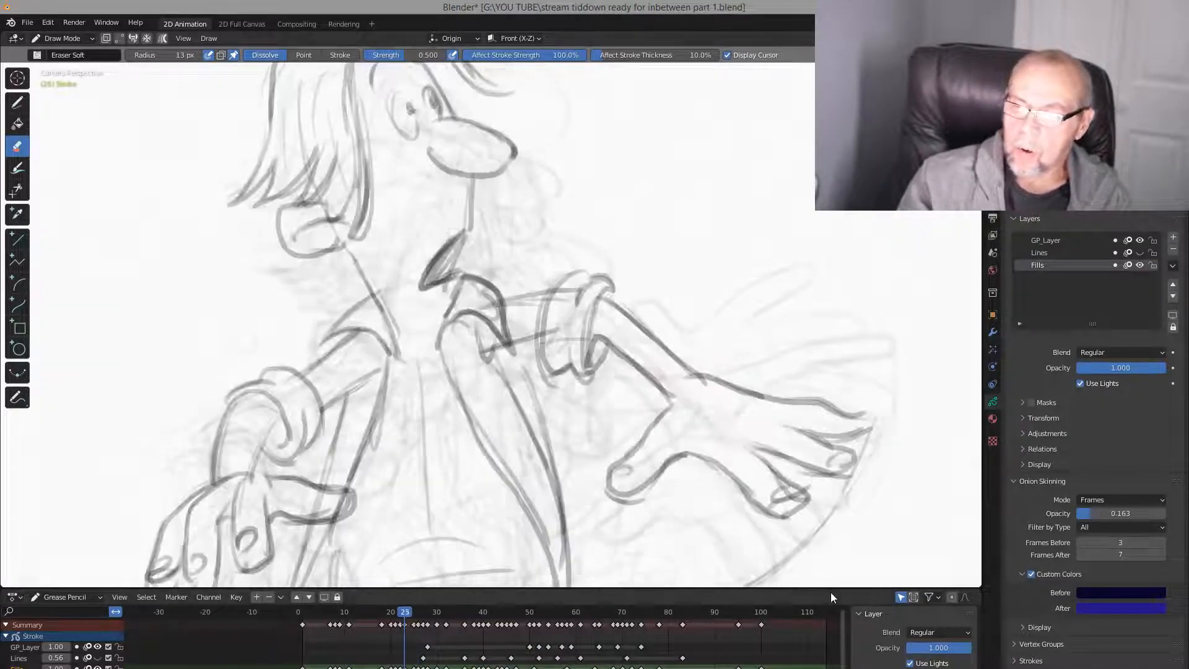
key(Up)
key(Down)
key(Up)
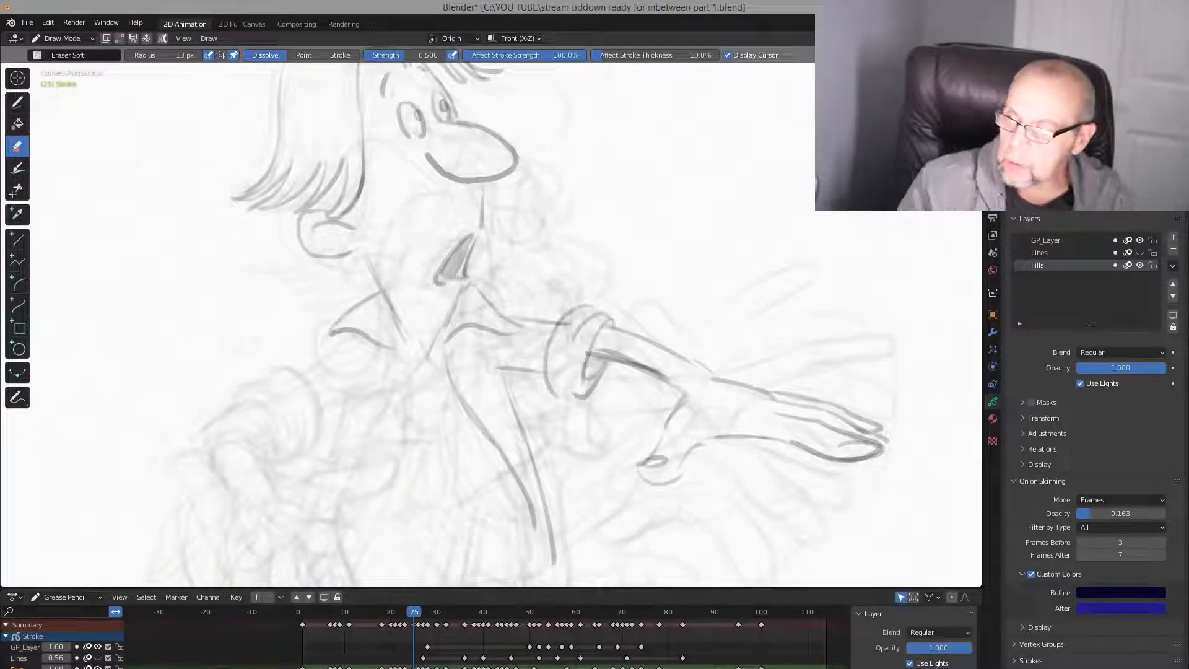
Draw the jacket's front opening edge on the bent arm's side with the Pencil, curving from the collar down to the waist
shift+middle_drag(455, 542, 524, 459)
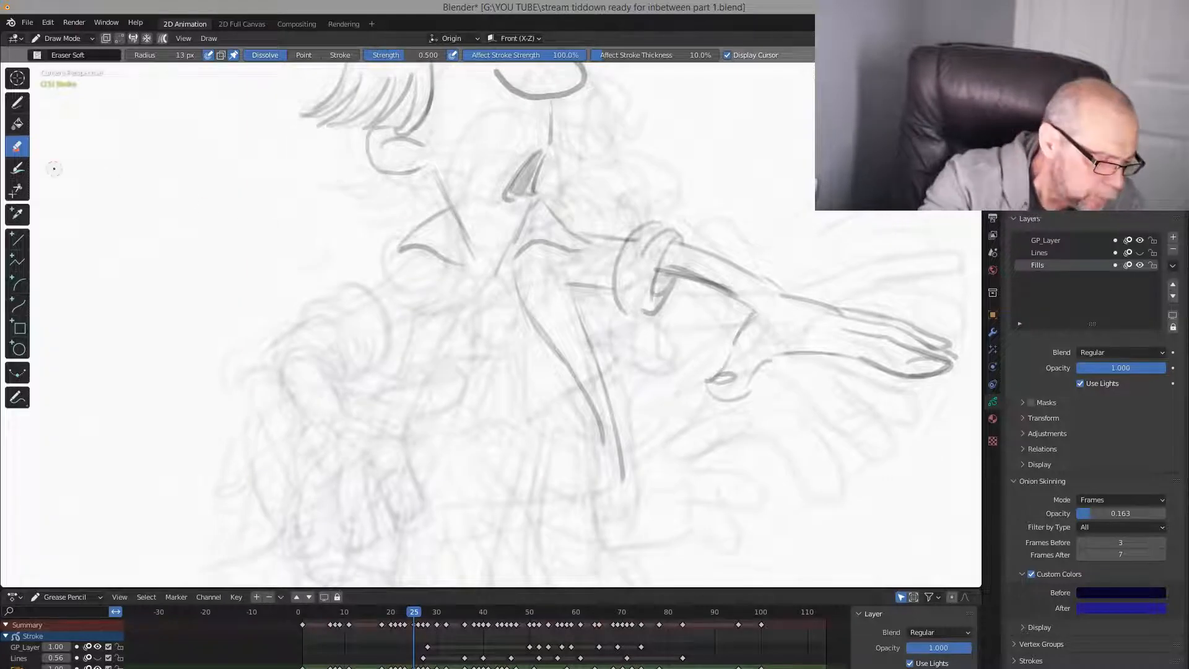
click(18, 102)
key(Up)
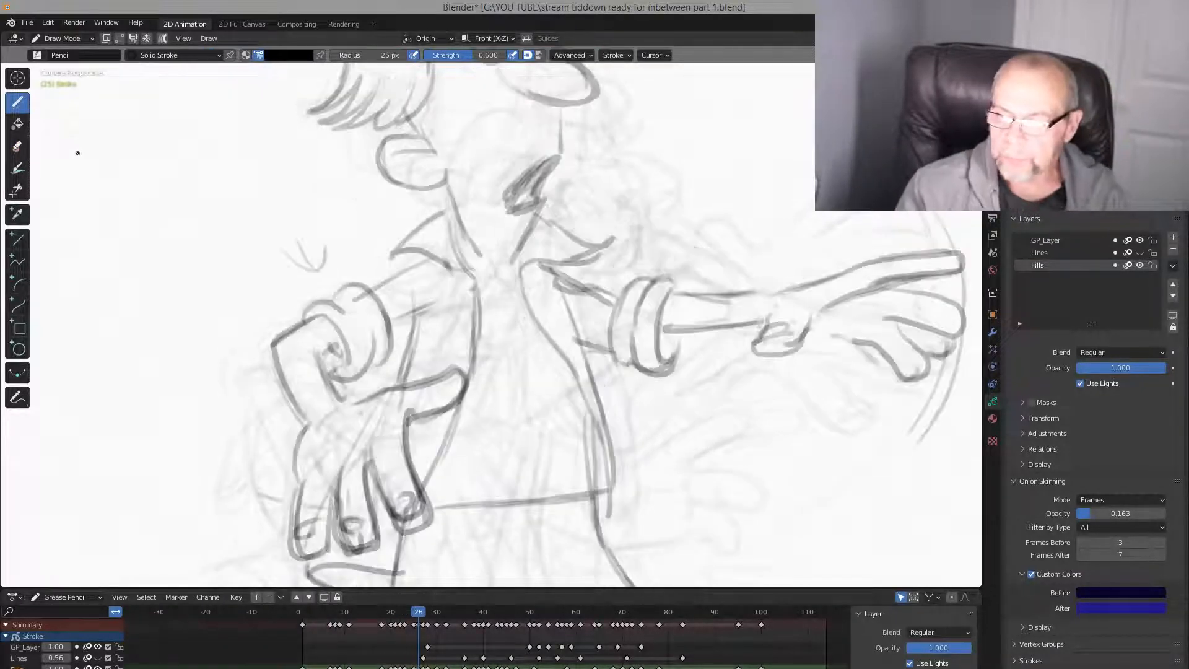
key(Down)
mouse_move(469, 272)
mouse_down()
mouse_move(463, 325)
mouse_move(398, 490)
mouse_up()
key(Down)
key(Up)
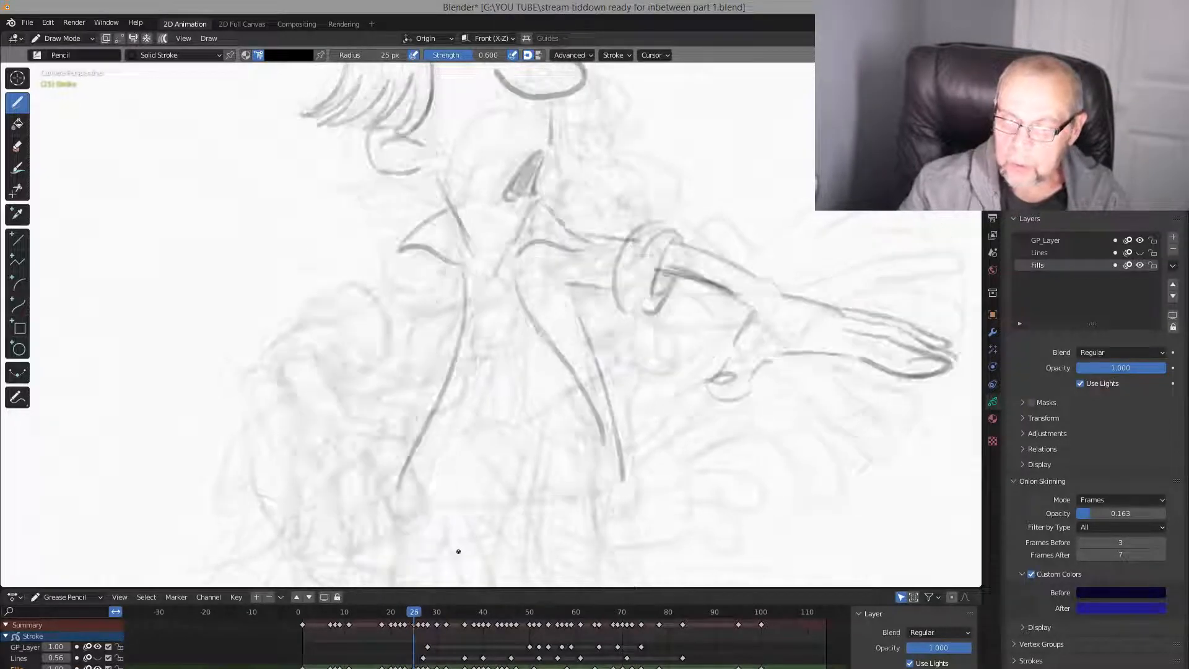
key(Down)
key(Up)
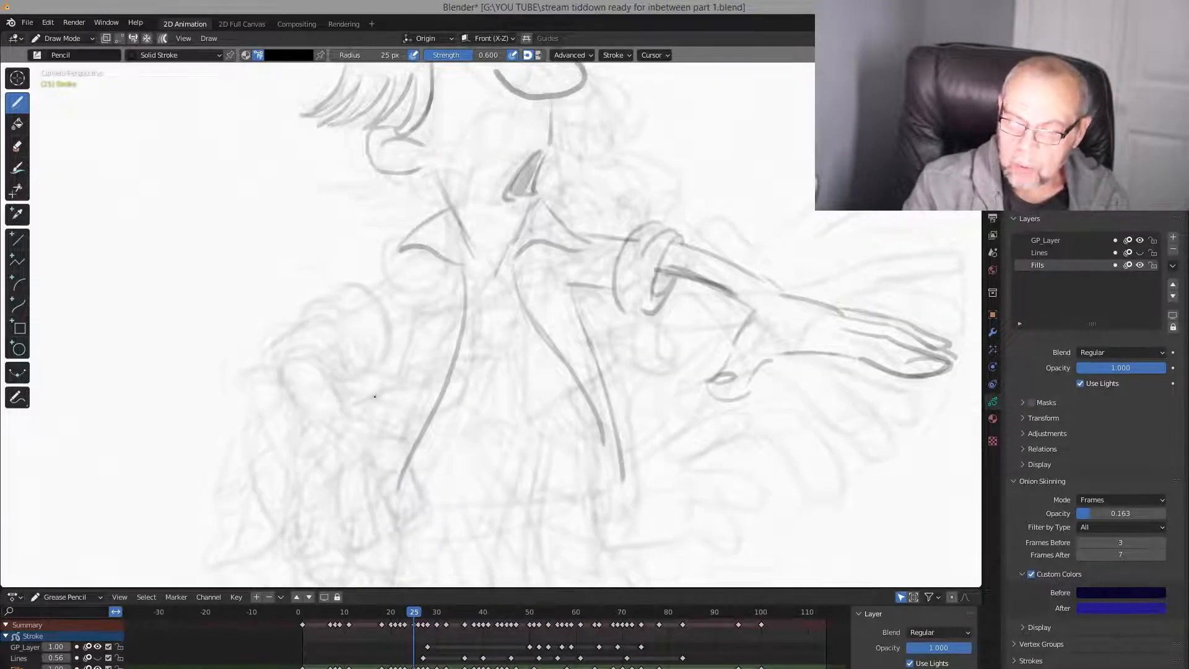
Draw the upper and lower edges of the bent arm's thumb reaching to the jacket opening on frame 25
key(Down)
drag(375, 396, 431, 390)
key(Up)
key(Down)
key(Up)
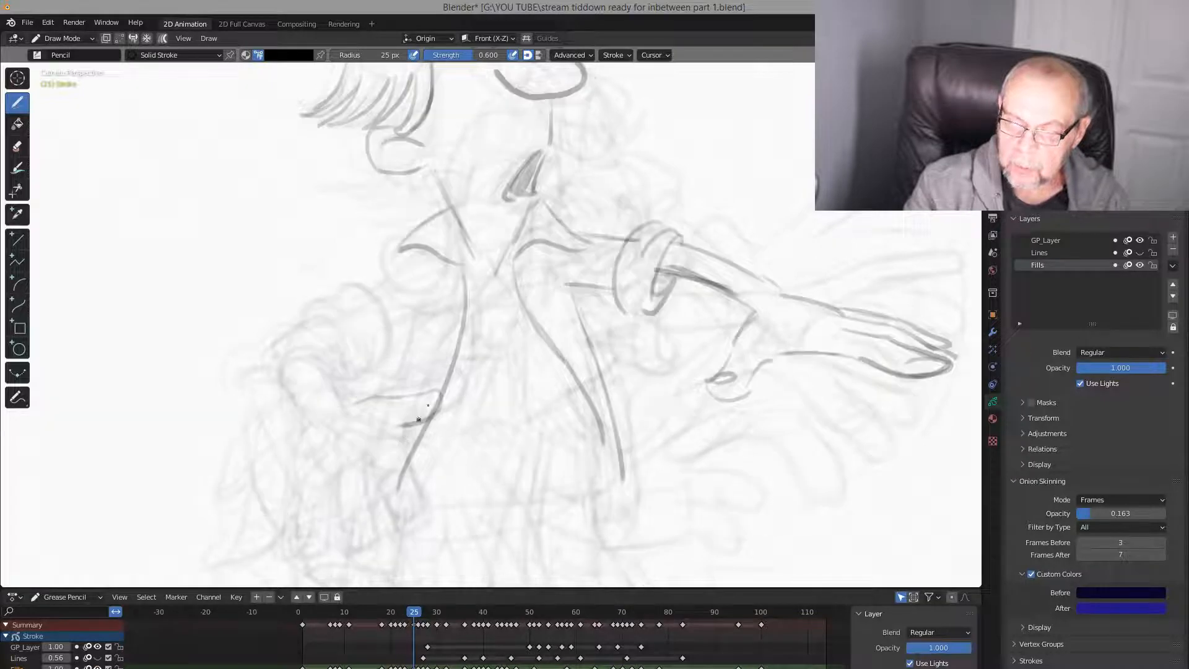
key(Down)
key(Up)
key(Down)
key(Up)
key(Down)
key(Up)
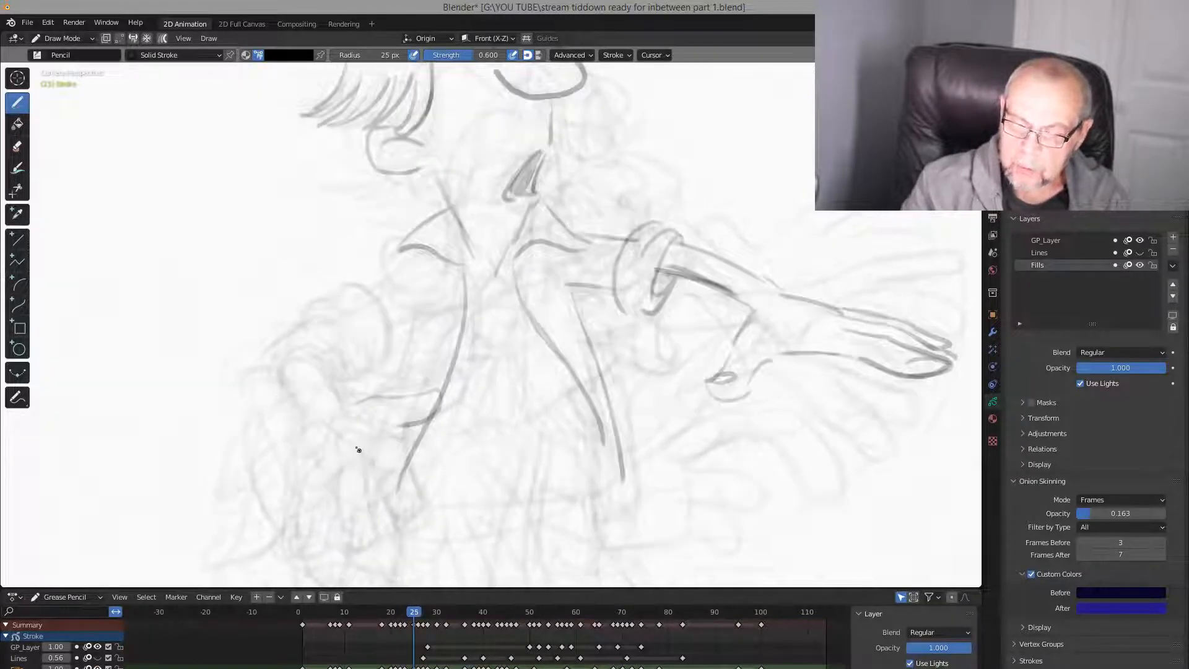
Draw the finger nearest the thumb with its fingernail on the bent arm's hand, and connect it to the thumb's lower edge
key(Down)
key(Up)
key(Down)
key(Up)
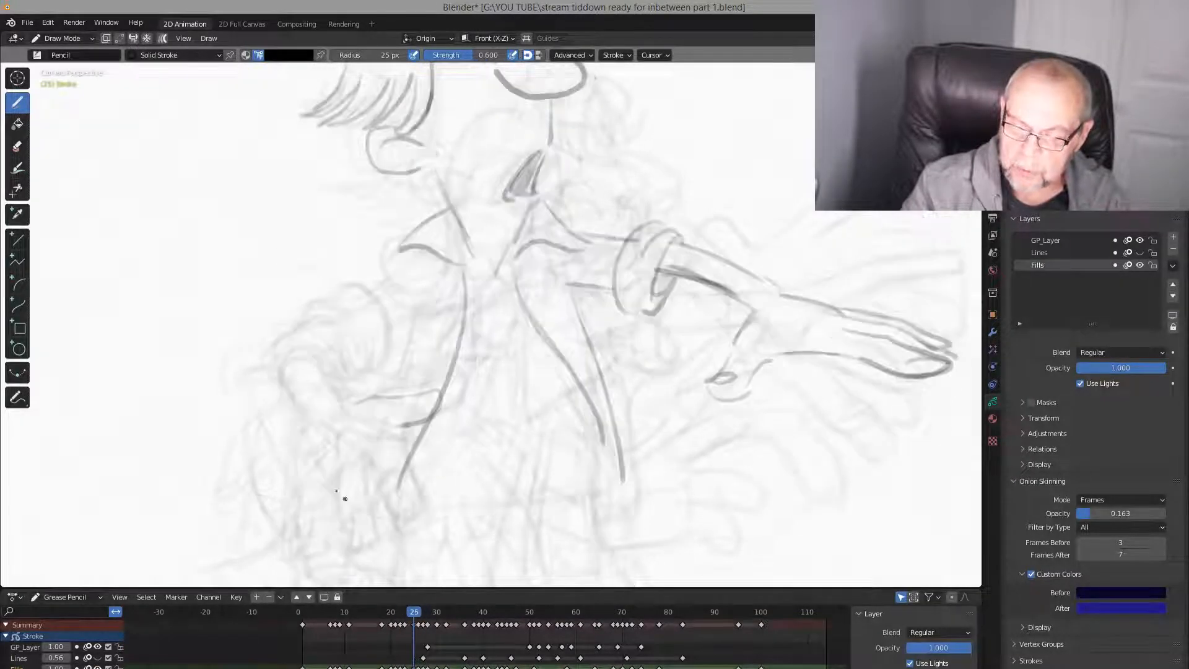
key(Down)
key(Up)
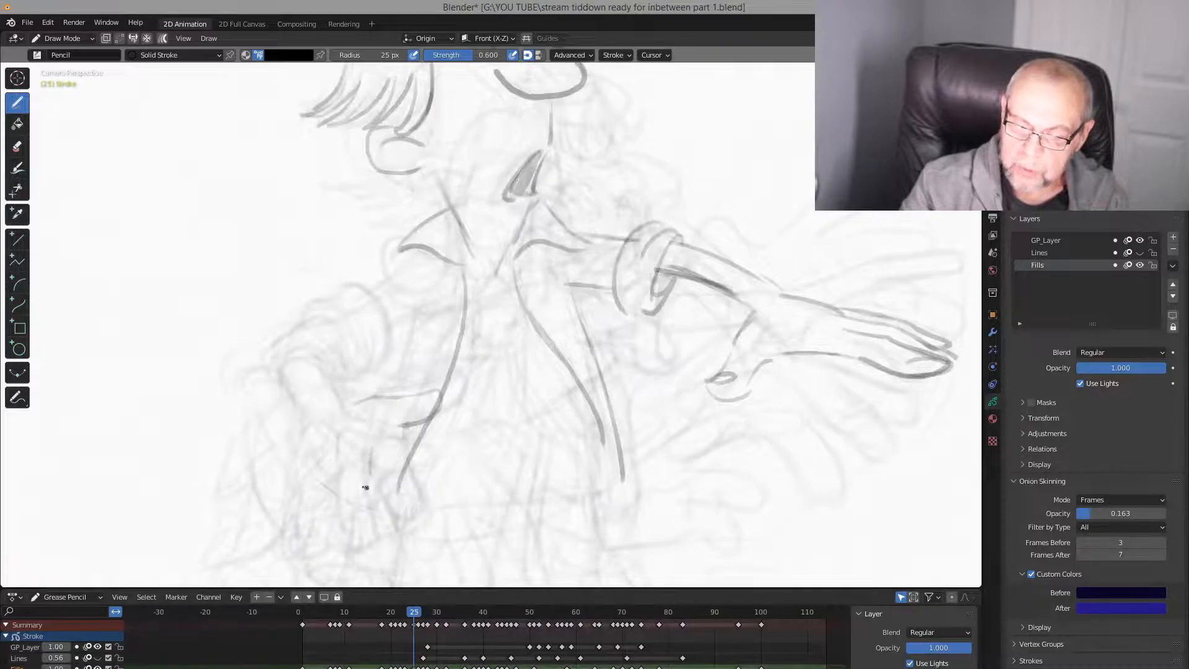
key(Down)
key(Up)
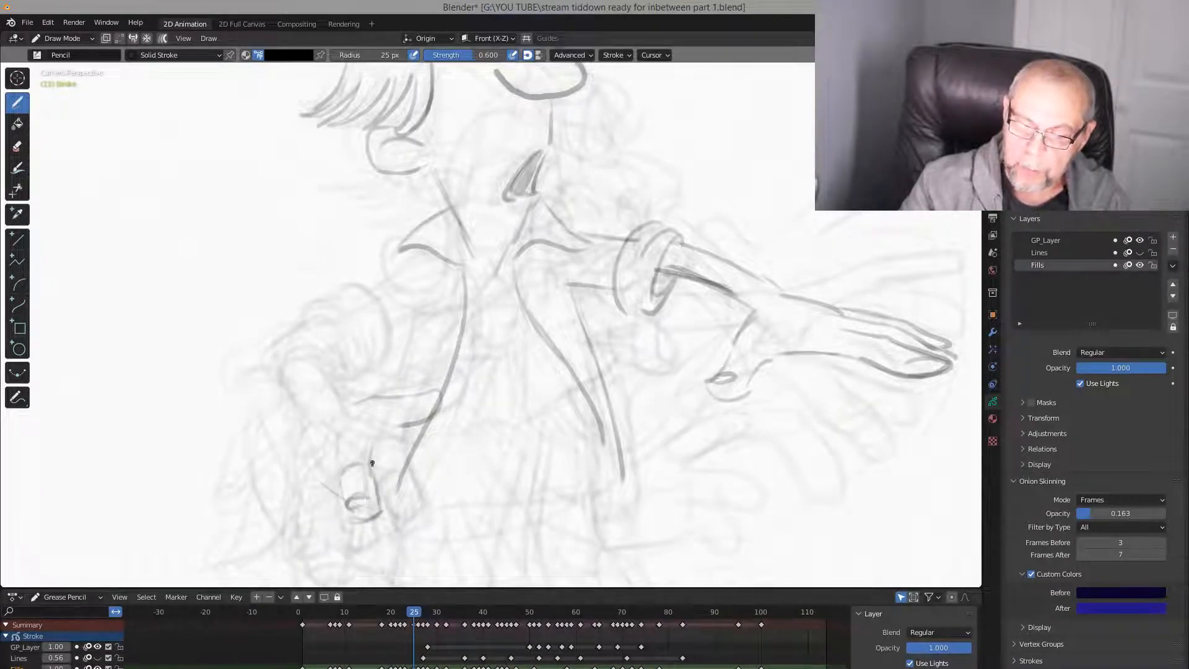
key(Down)
key(Up)
key(Down)
key(Up)
key(Up)
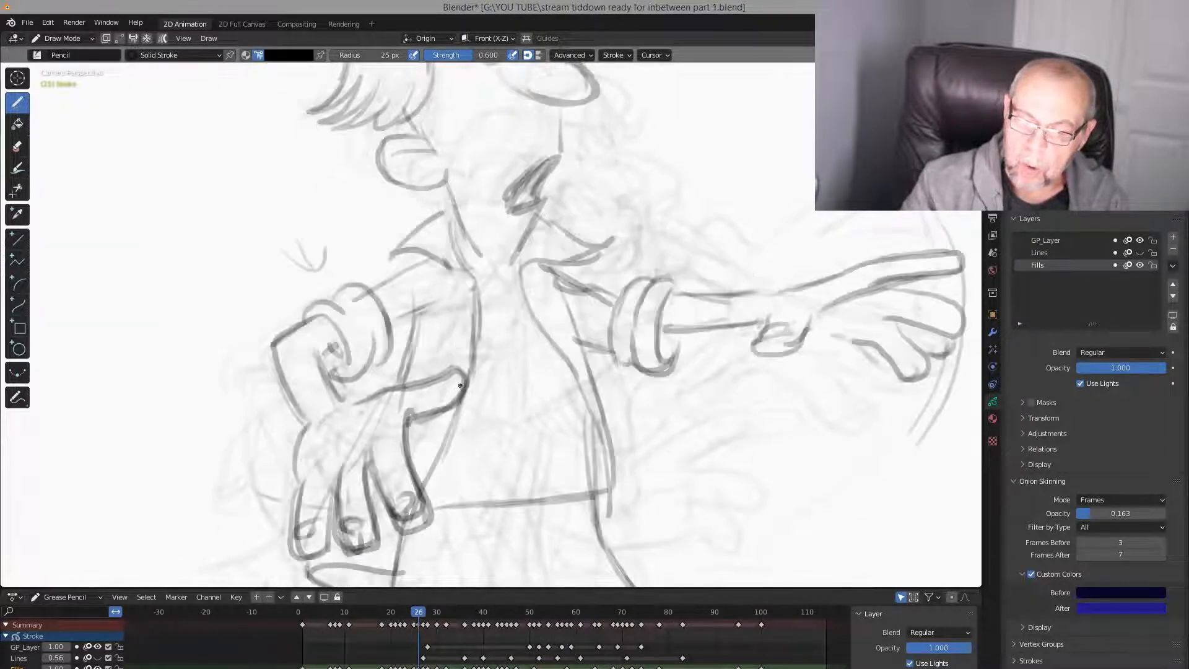
key(Down)
key(Down)
key(Up)
key(Down)
key(Up)
key(Up)
key(Down)
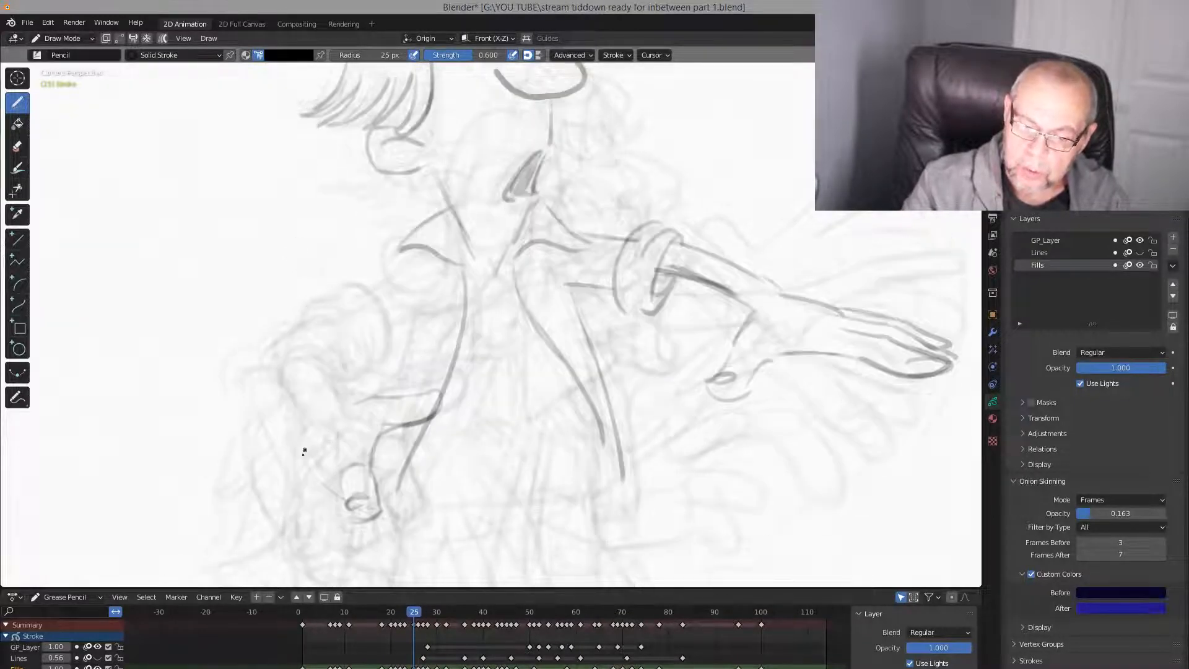
Draw the middle finger with its fingernail on the bent arm's hand, checking it against the neighbouring frames
key(Down)
key(Up)
key(Up)
key(Down)
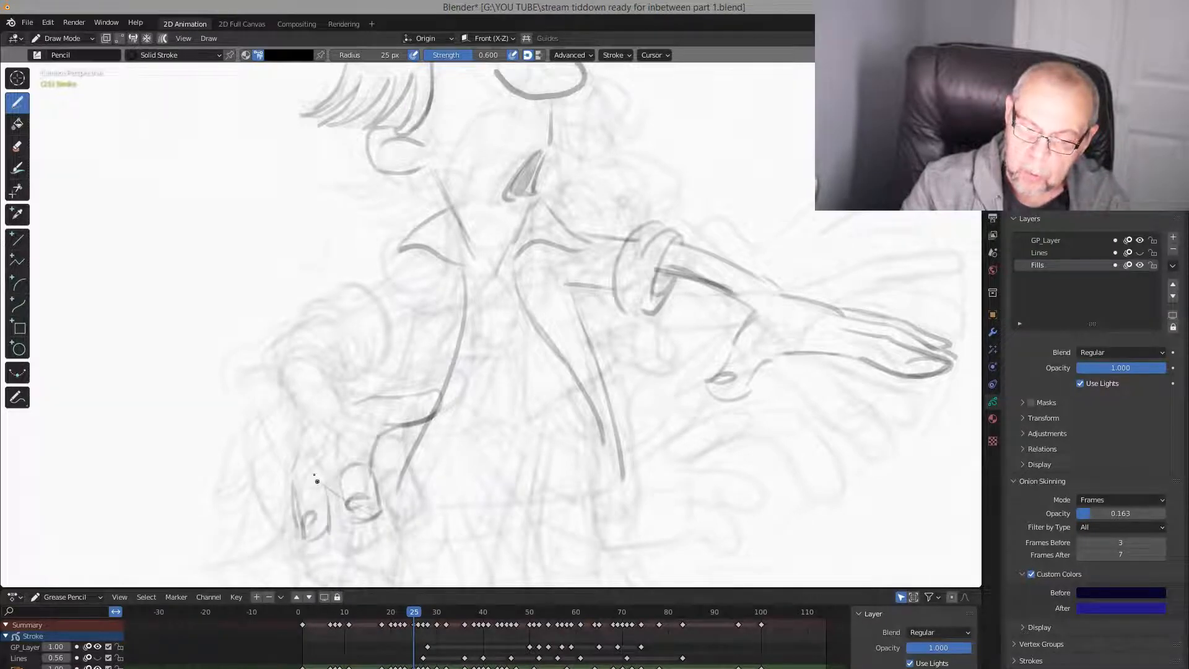
key(Up)
key(Down)
key(Down)
key(Up)
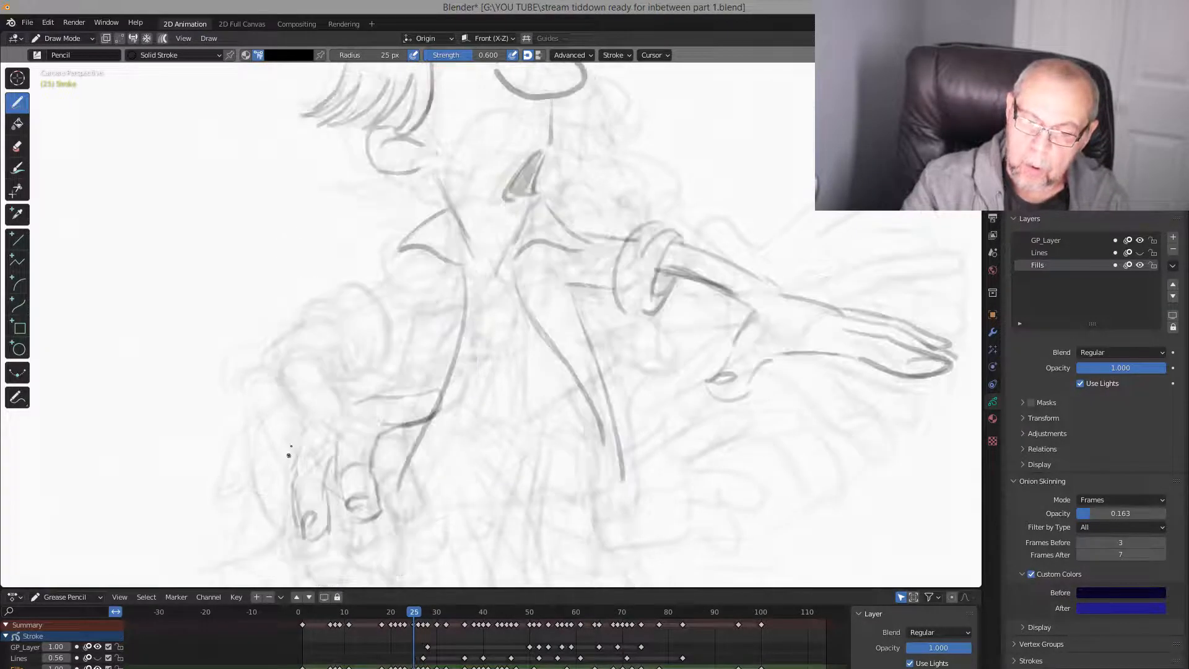
Draw the outermost finger of the bent arm's hand and extend its outer edge up to the wrist on frame 25
key(Up)
key(Down)
key(Down)
key(Up)
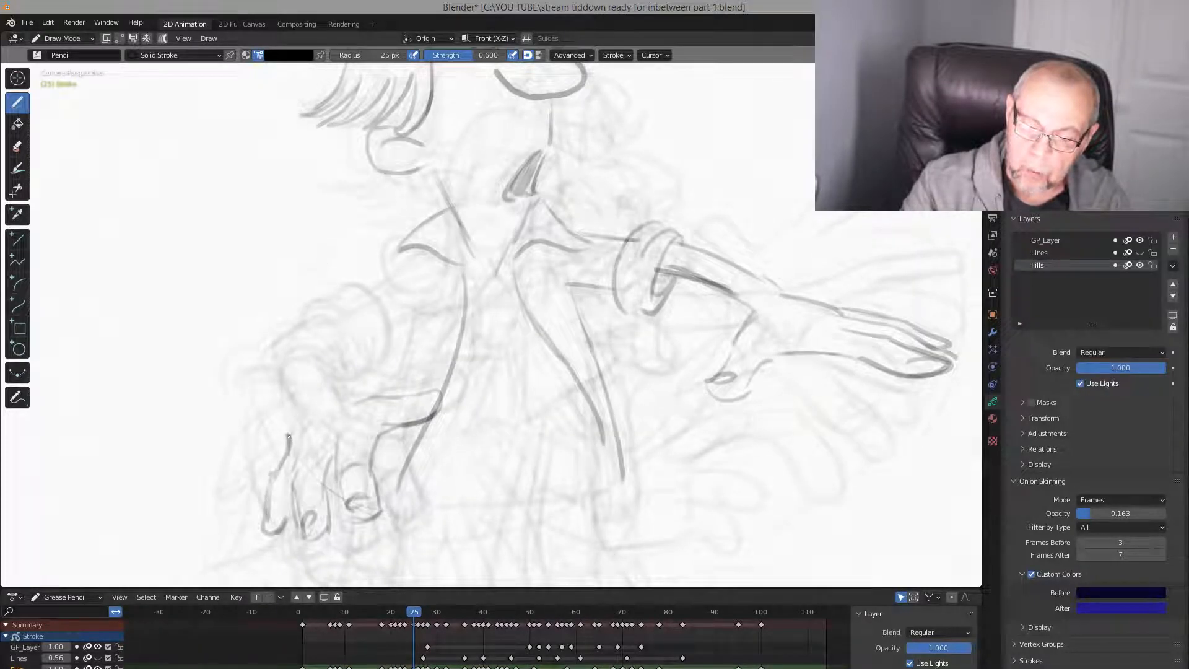
key(Up)
key(Down)
key(Down)
key(Up)
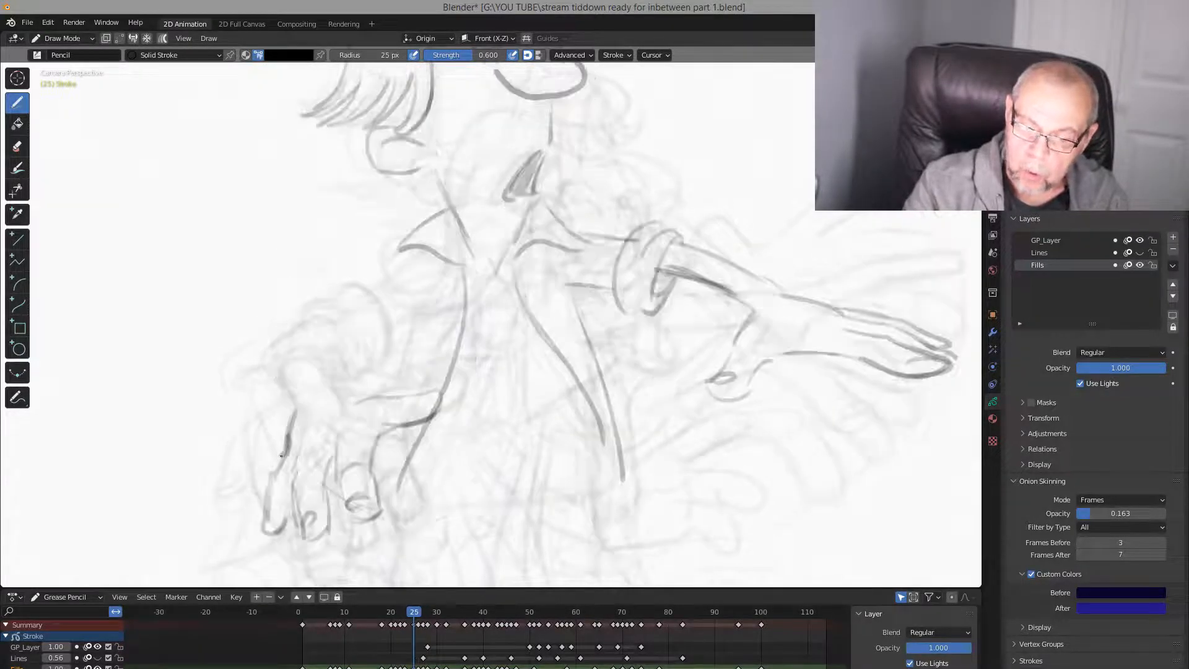
Draw both edges of the bent forearm above the wrist and connect the thumb's upper edge, comparing with frames 23 and 26
key(Down)
key(Up)
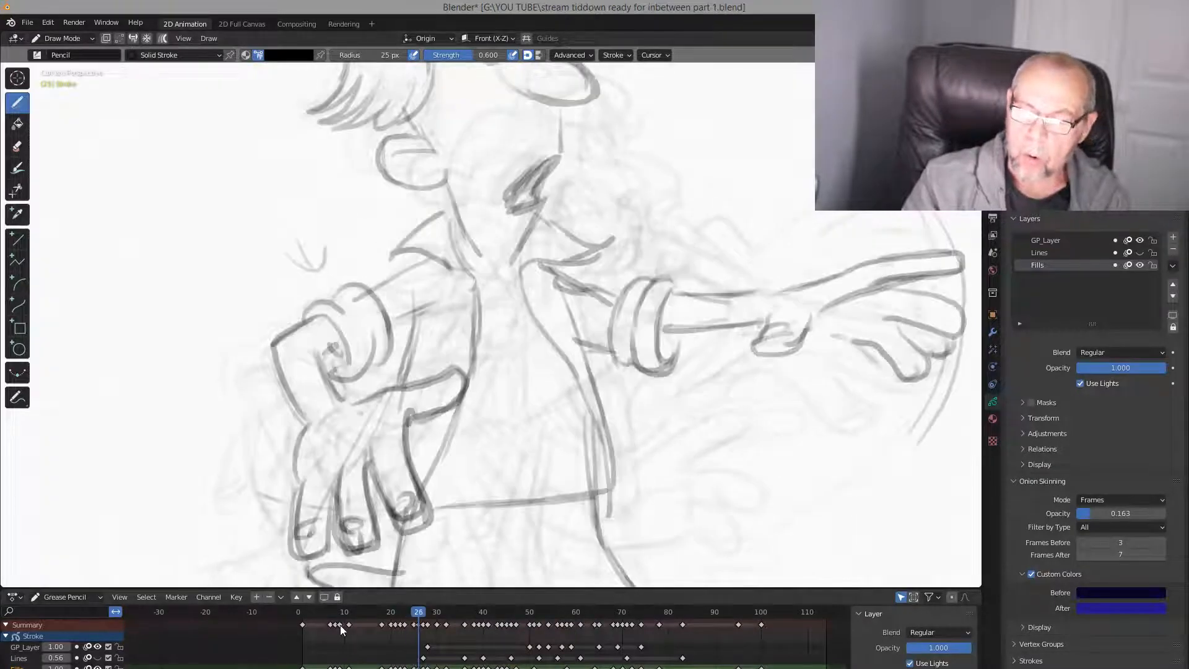
key(Down)
key(Up)
key(Down)
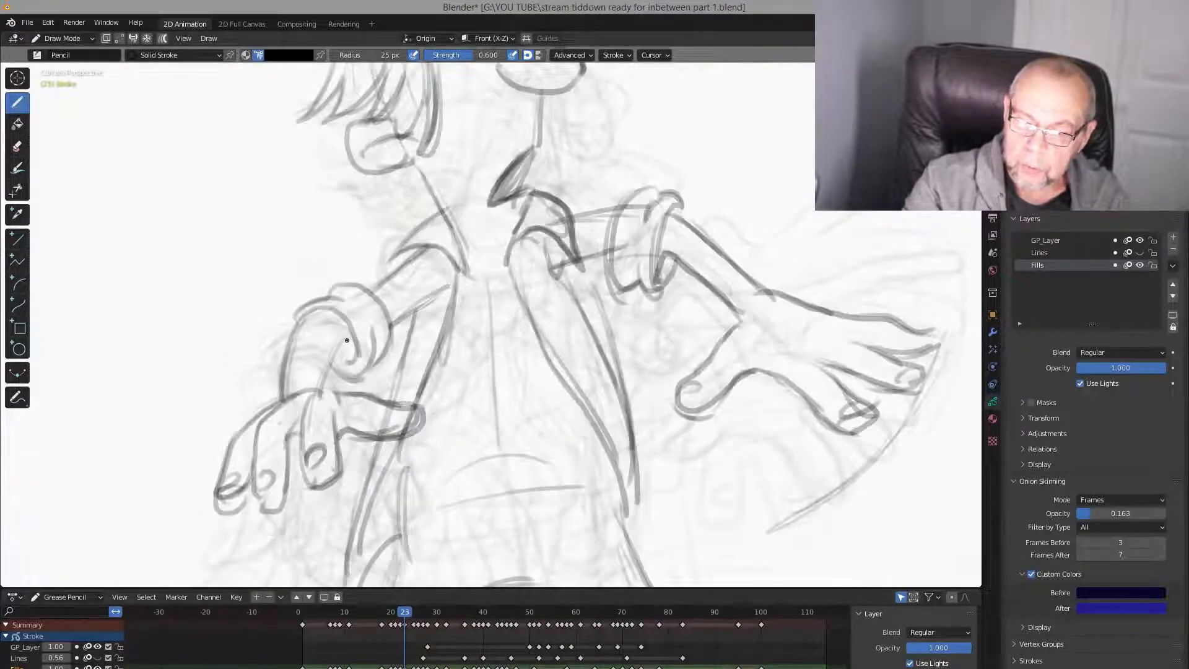
key(Up)
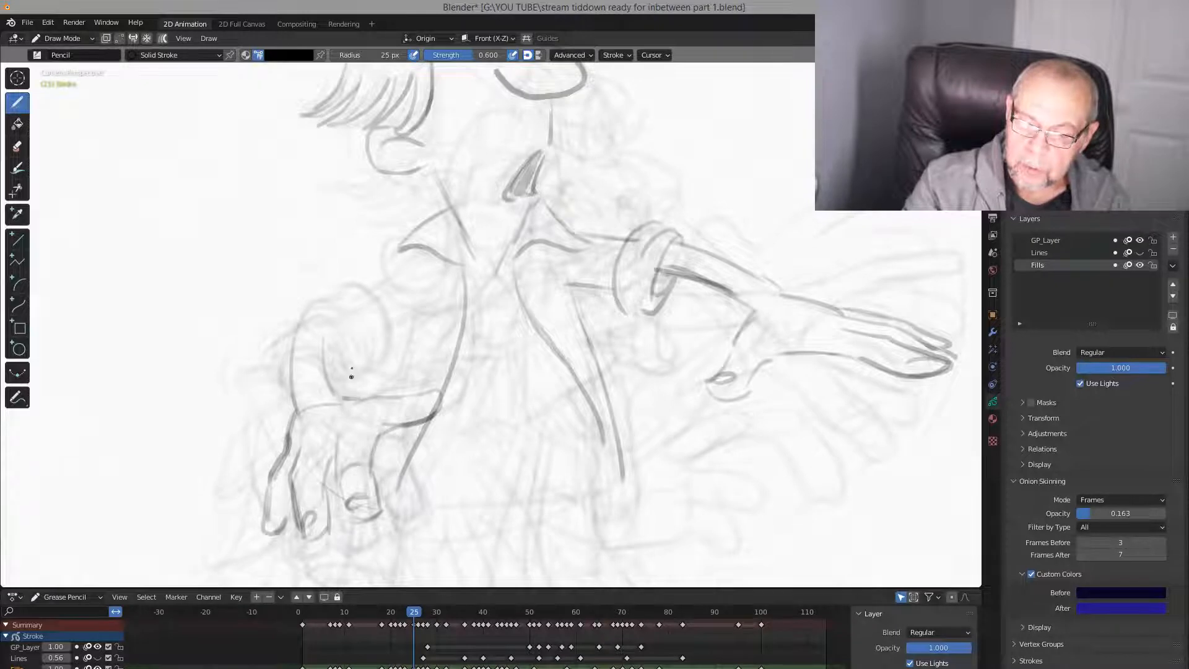
key(Down)
key(Up)
key(Down)
key(Up)
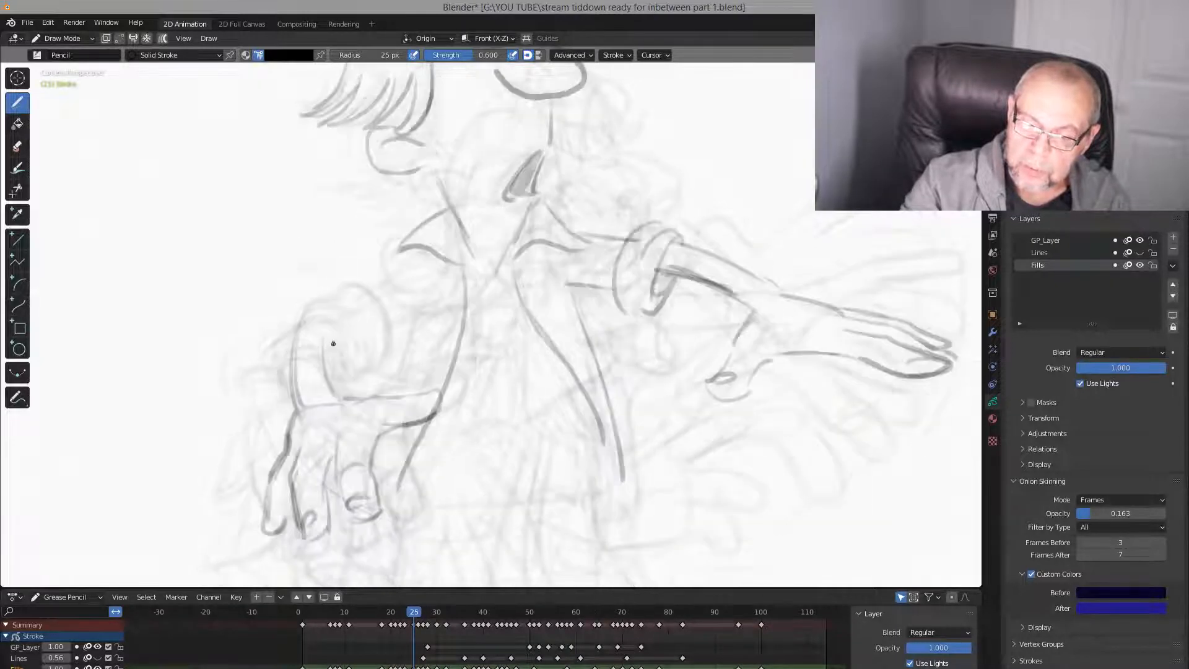
drag(293, 379, 305, 407)
Draw the rolled-up cuff around the bent arm with its outer curve, inner fold and lower rim on frame 25
key(Down)
key(Up)
key(Up)
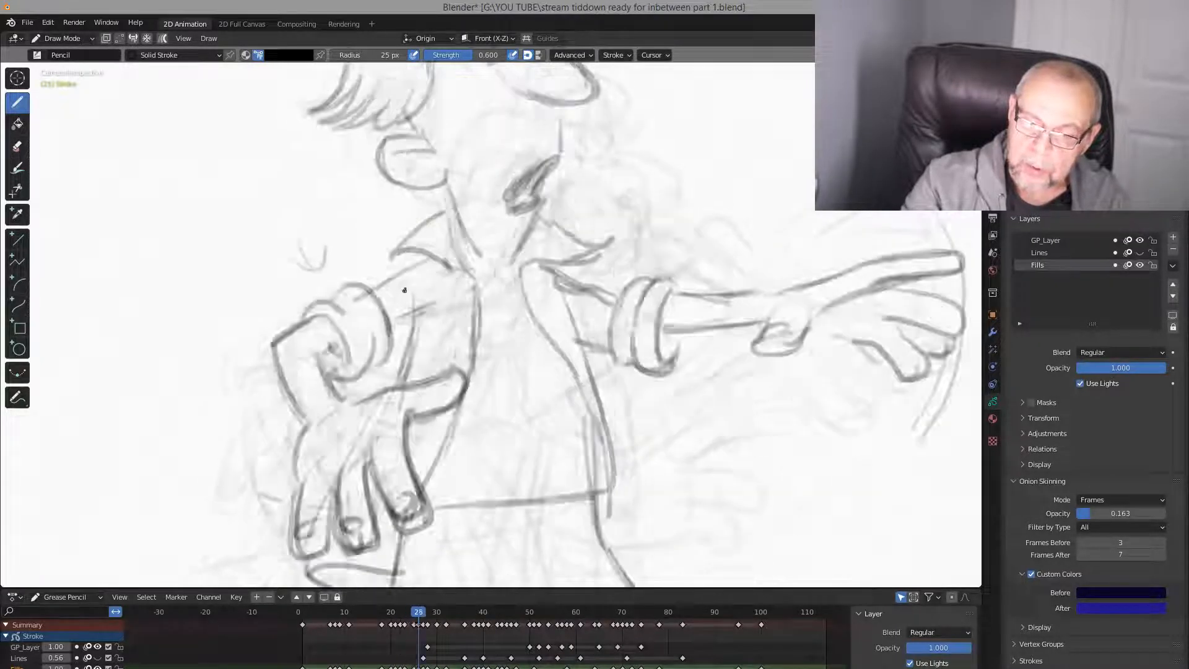
key(Down)
mouse_move(317, 307)
mouse_down()
mouse_move(347, 284)
mouse_move(389, 341)
mouse_up()
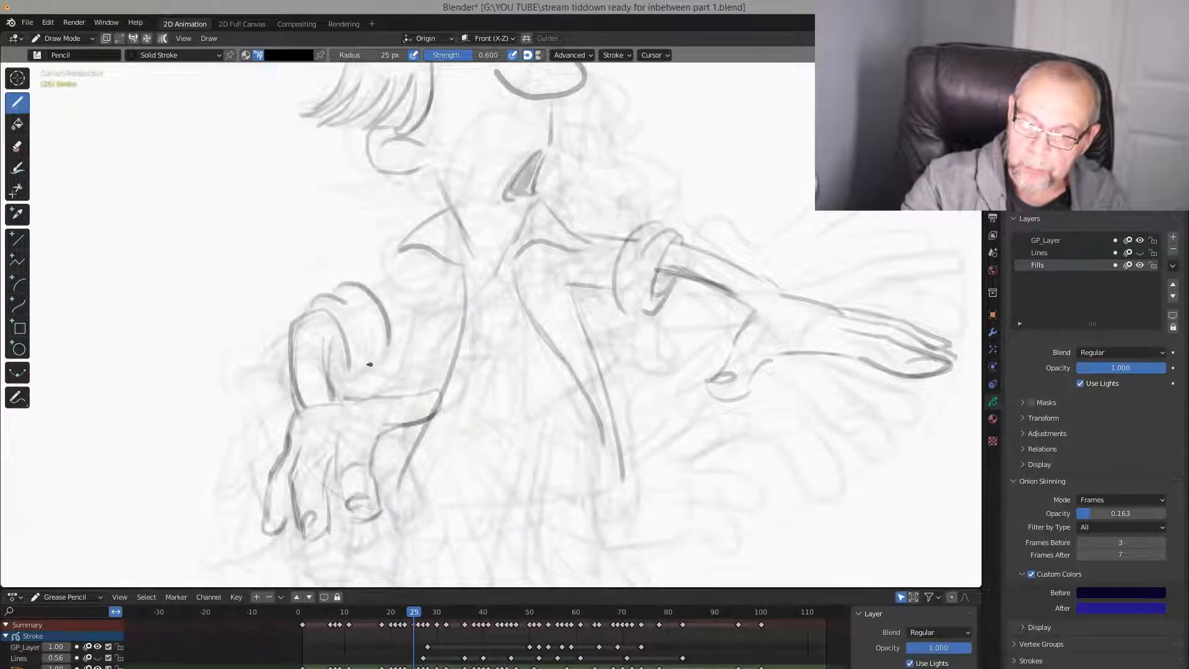
key(Up)
key(Down)
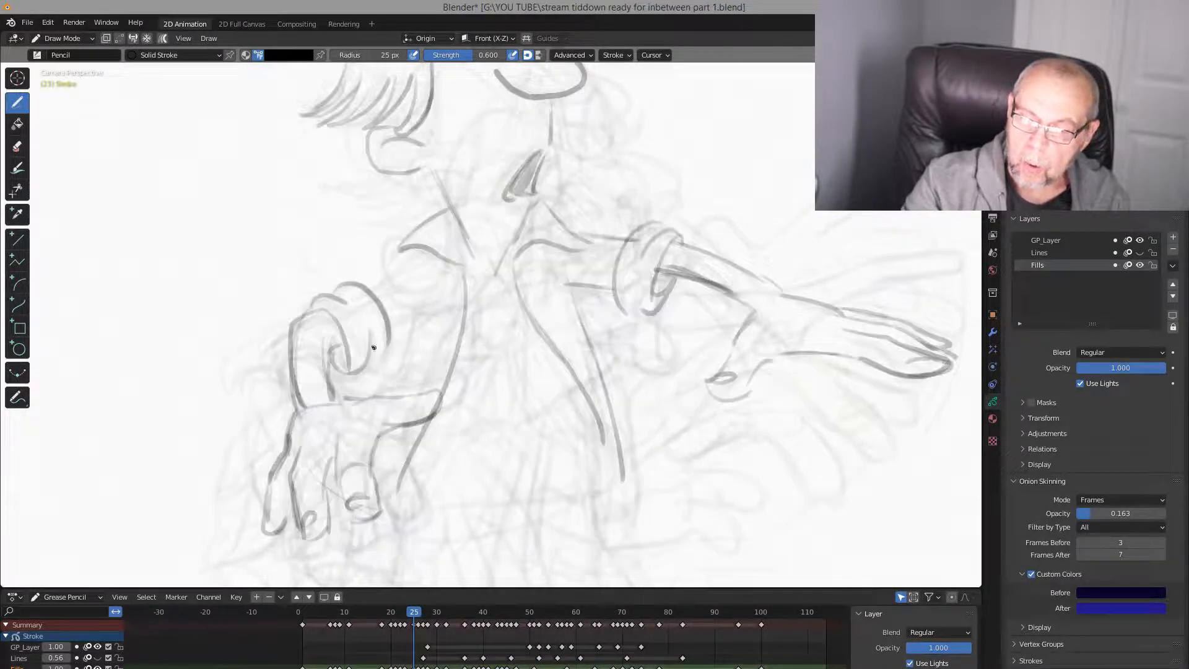
key(Up)
key(Down)
key(Up)
key(Down)
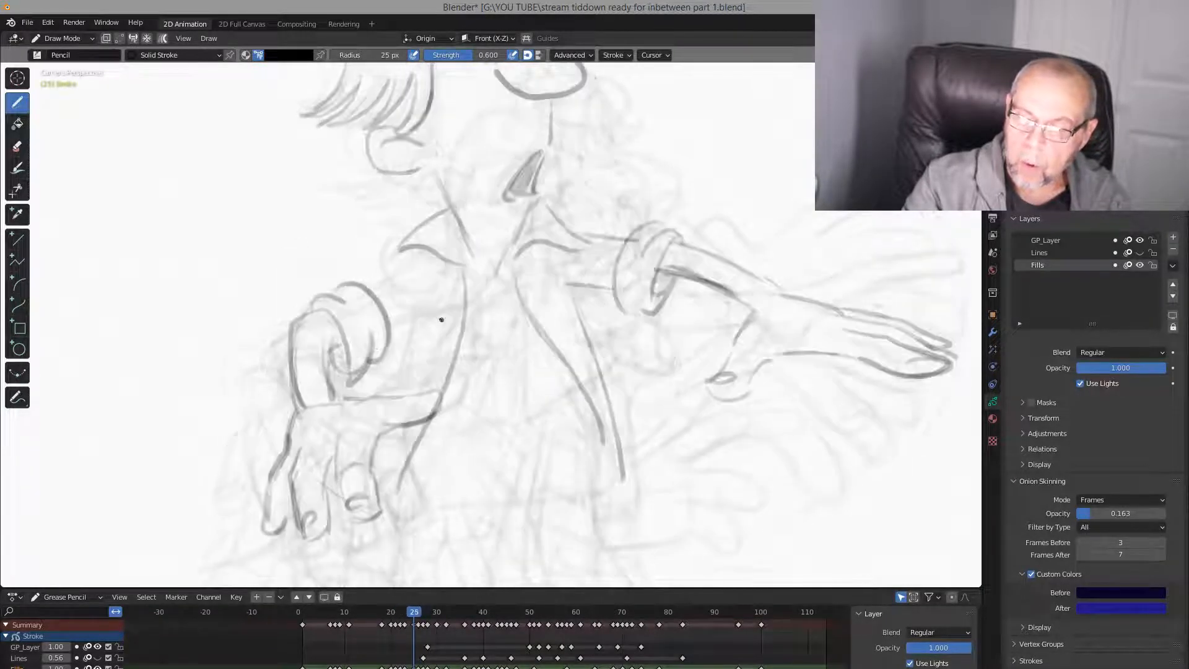
Draw the bent arm's sleeve from the collar to the cuff and the jacket's side line beneath it on frame 25
key(Up)
key(Down)
key(Up)
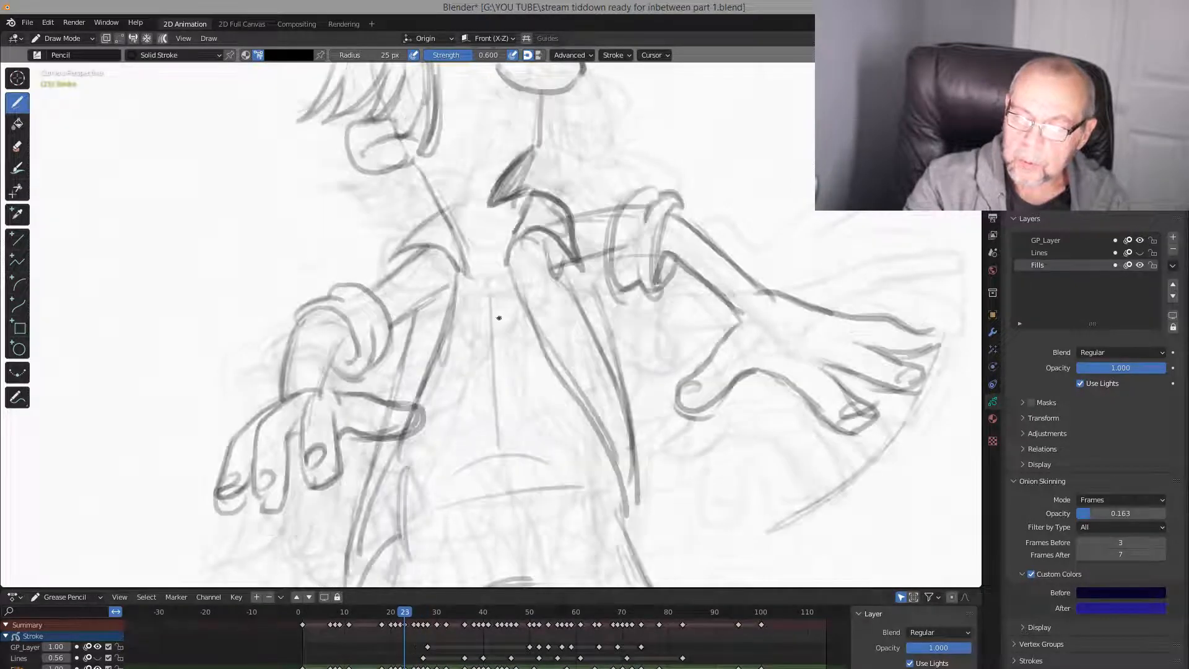
key(Down)
key(Up)
key(Down)
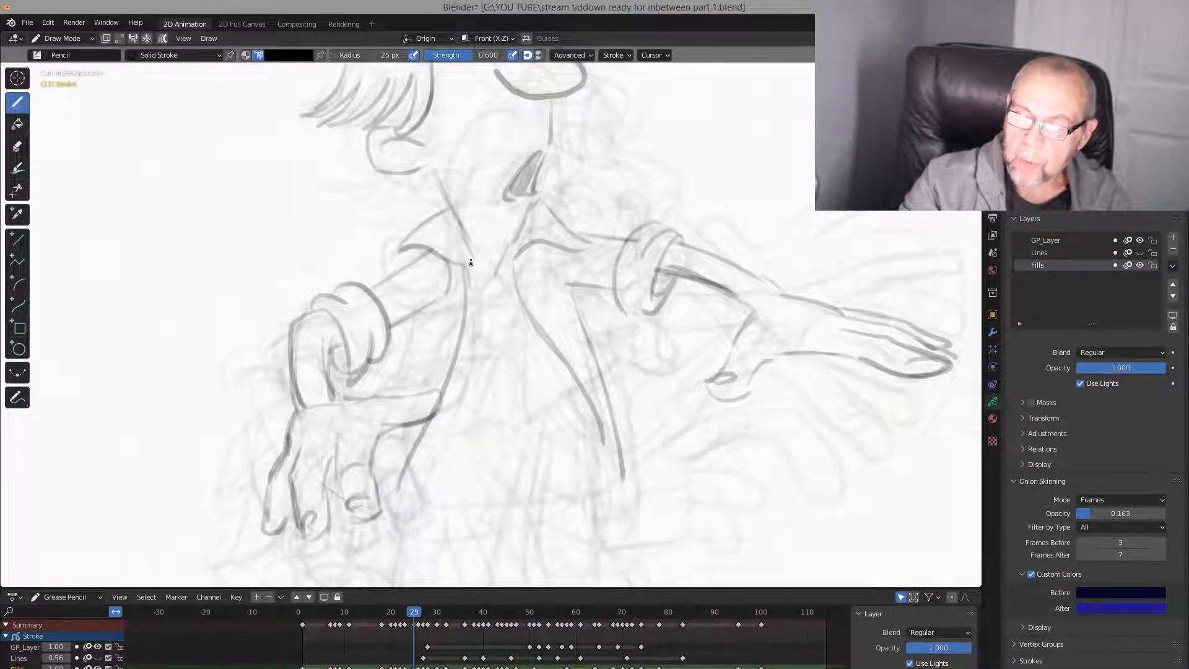
key(Up)
key(Down)
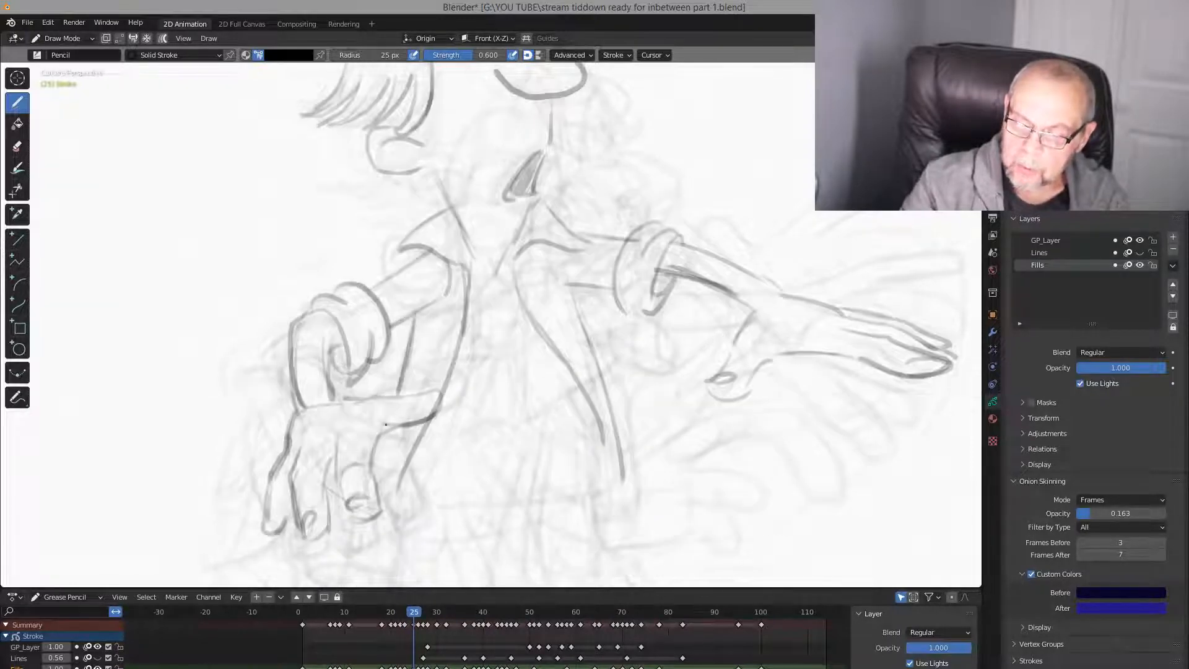
Flip between frame 25 and the neighbouring drawings on frames 23 and 26 to examine the motion of the arms and torso
key(Down)
key(Up)
key(Up)
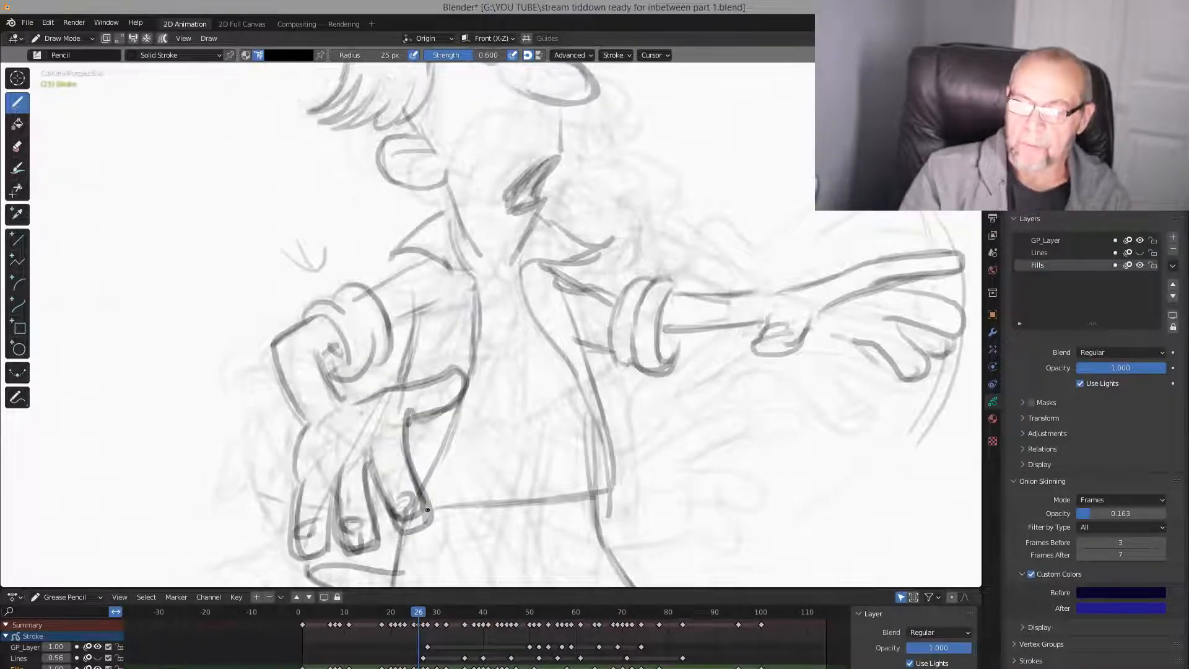
key(Down)
key(Down)
key(Down)
key(Up)
key(Up)
key(Up)
key(Up)
key(Down)
key(Down)
key(Down)
key(Down)
key(Down)
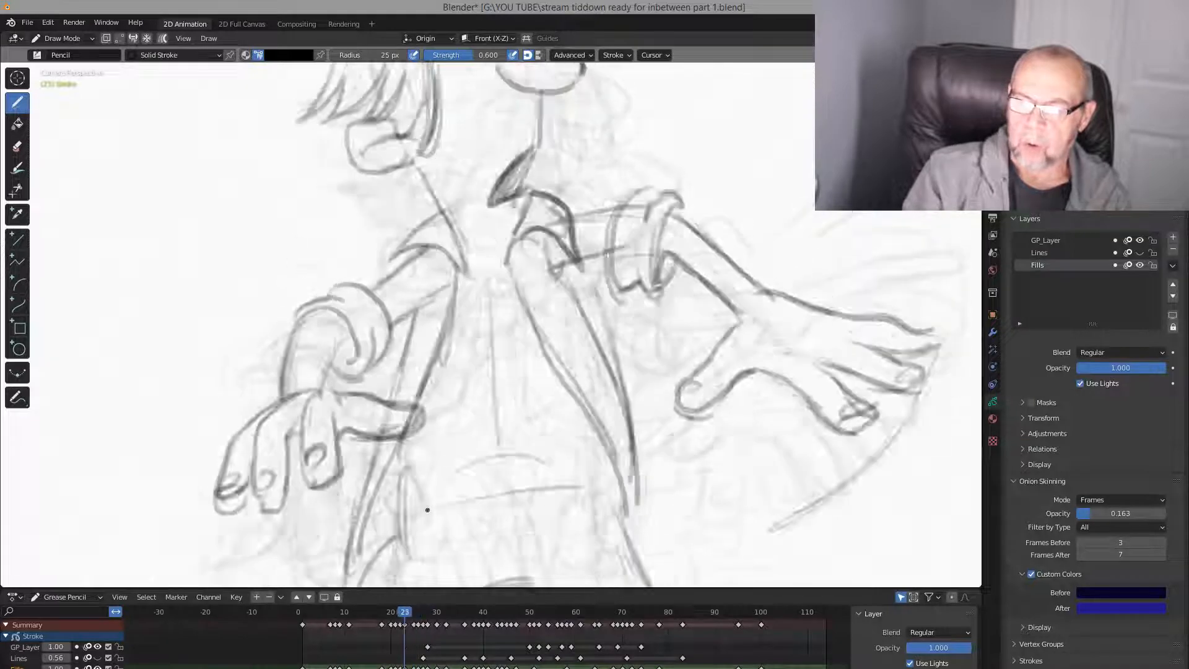
Complete the collar strokes and the outstretched arm's lower sleeve edge on frame 25, comparing with frame 23
key(Up)
key(Up)
key(Up)
key(Down)
key(Up)
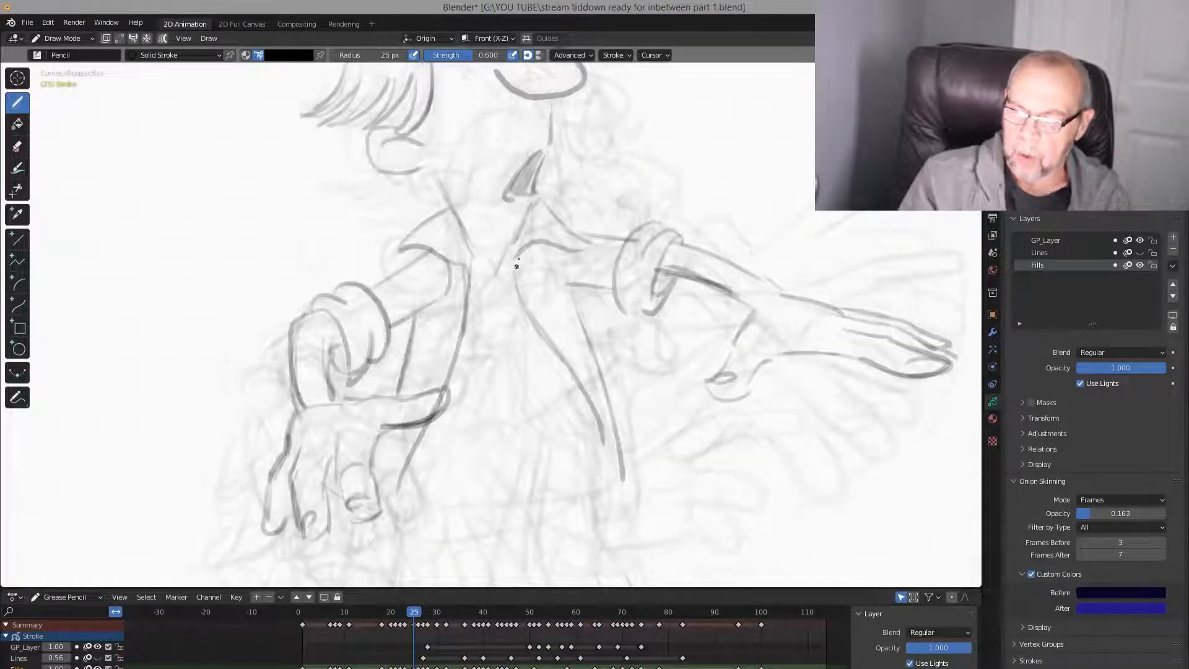
key(Down)
key(Up)
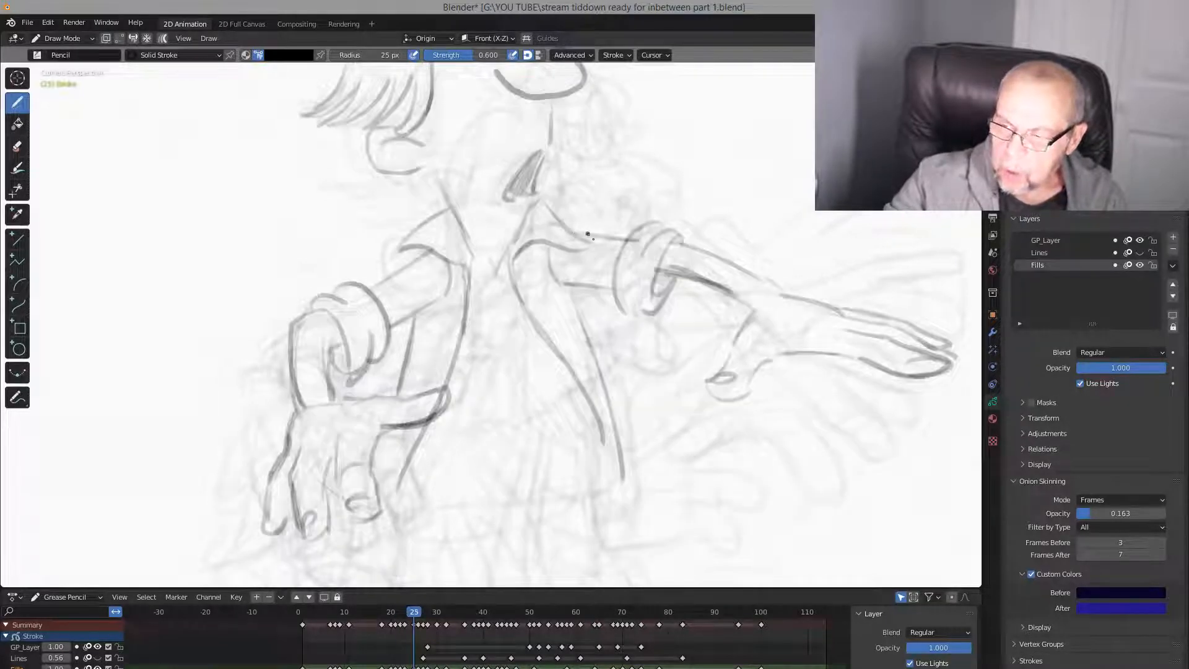
key(Down)
key(Up)
key(Down)
key(Up)
Draw the jacket's front edge down to its pointed hem beneath the outstretched arm on frame 25, comparing with frame 23
drag(589, 397, 622, 484)
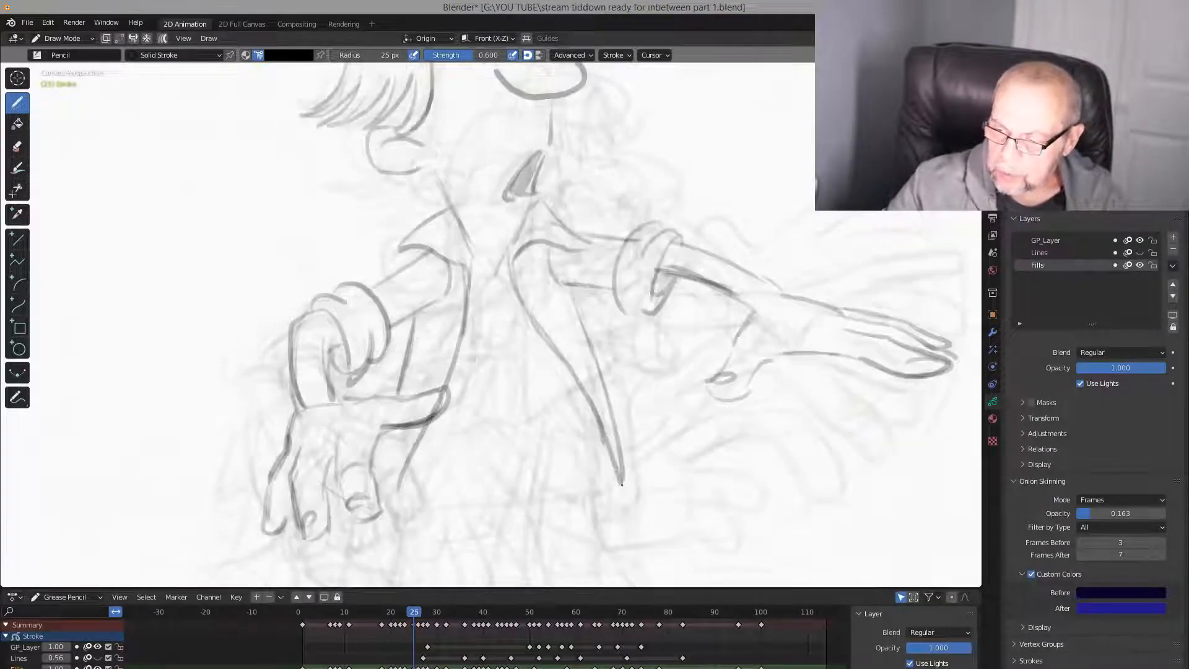
key(Down)
key(Up)
key(Down)
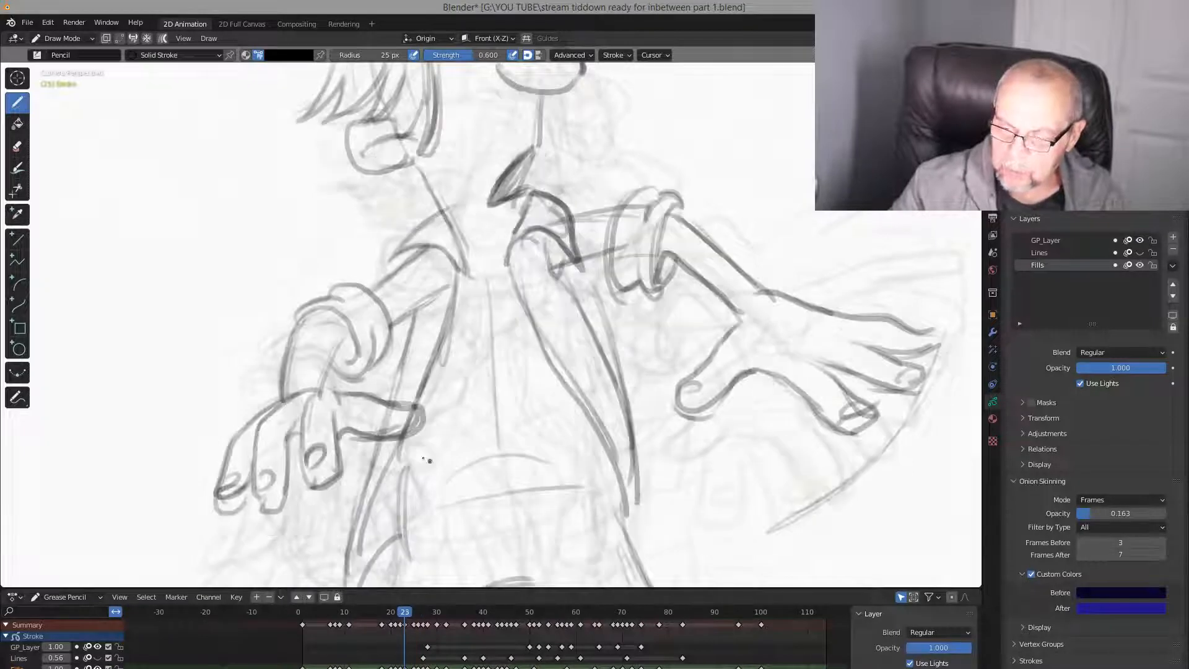
key(Up)
key(Down)
key(Up)
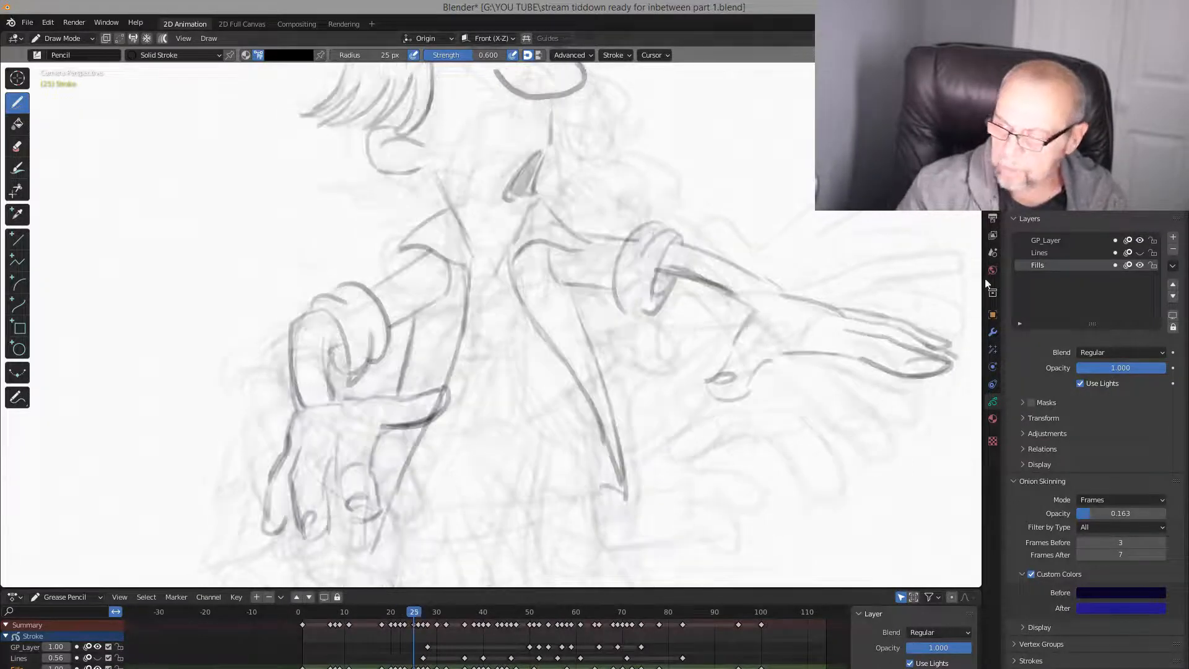
Draw the hip and outer thigh line below the outstretched arm's side of the jacket on frame 25, comparing with frame 23
mouse_move(818, 570)
shift+middle_down()
mouse_move(737, 473)
mouse_move(748, 421)
shift+middle_up()
key(Down)
key(Up)
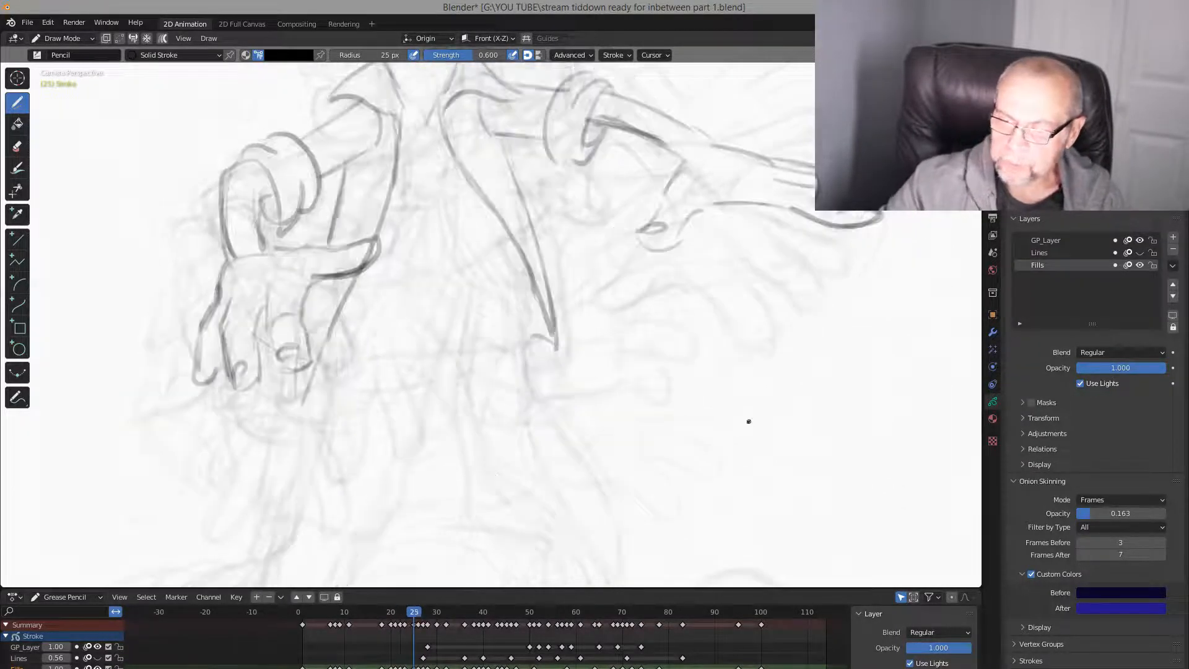
key(Up)
key(Down)
key(Down)
key(Up)
key(Down)
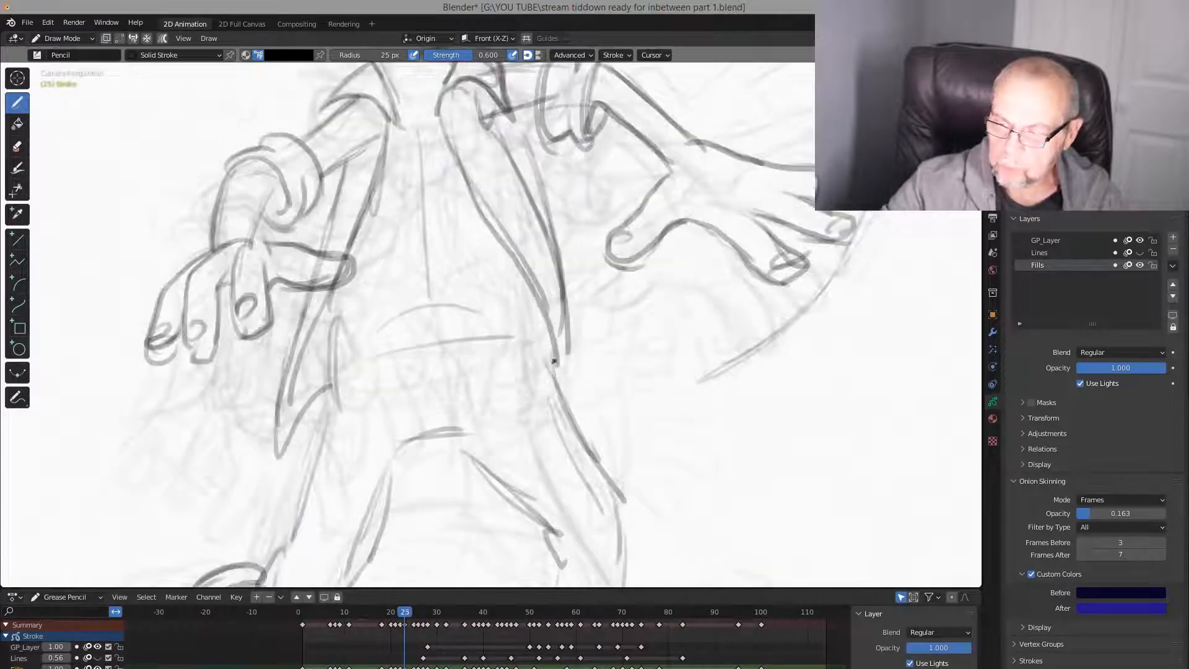
key(Up)
key(Down)
key(Up)
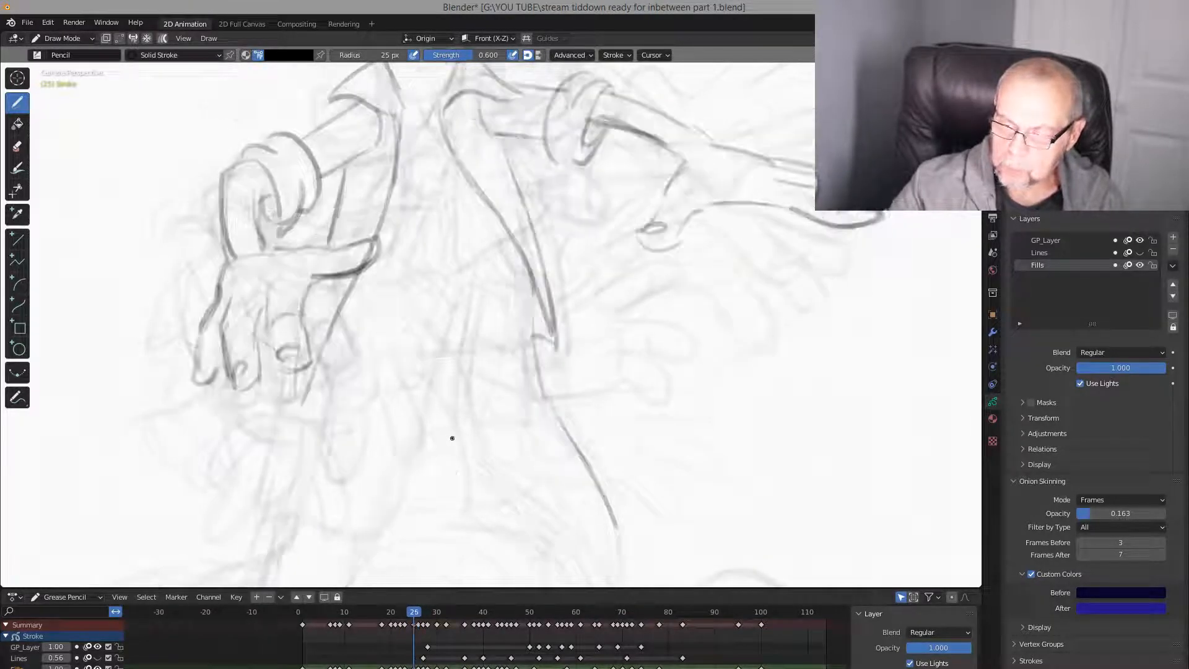
Draw the crotch curve and that leg's inner thigh line down to the knee fold on frame 25, checking frame 26
key(Down)
key(Up)
drag(466, 443, 539, 512)
key(Down)
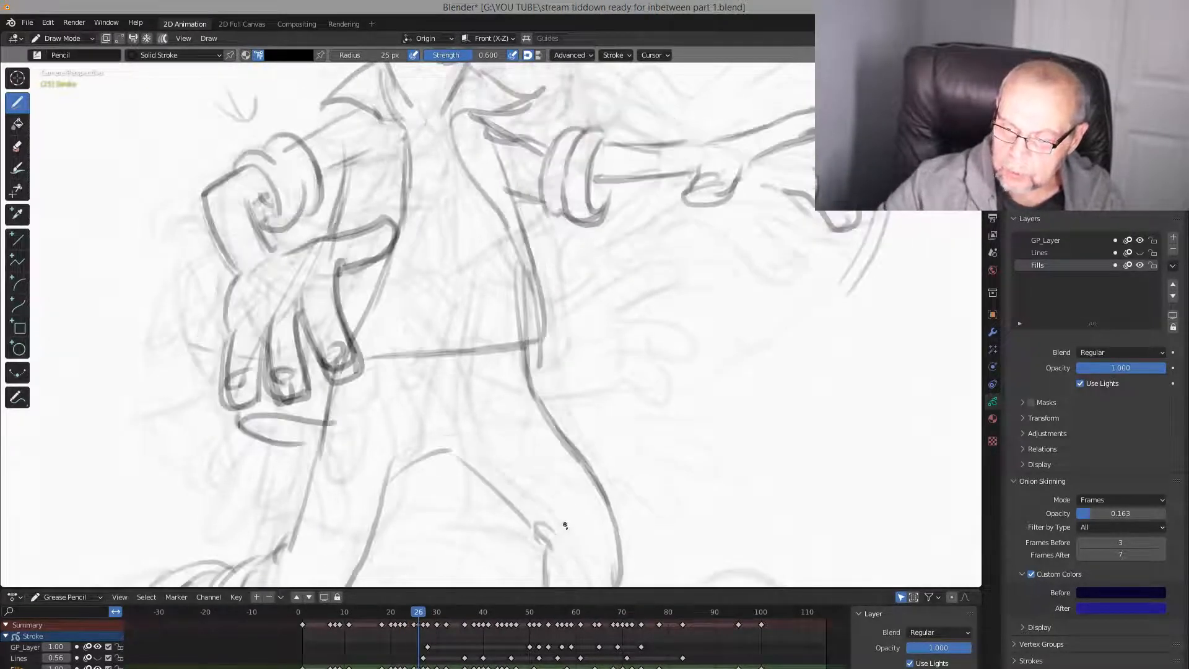
key(Up)
key(Down)
key(Up)
Extend and darken the same leg's outer line past the knee on frame 25
drag(615, 508, 623, 553)
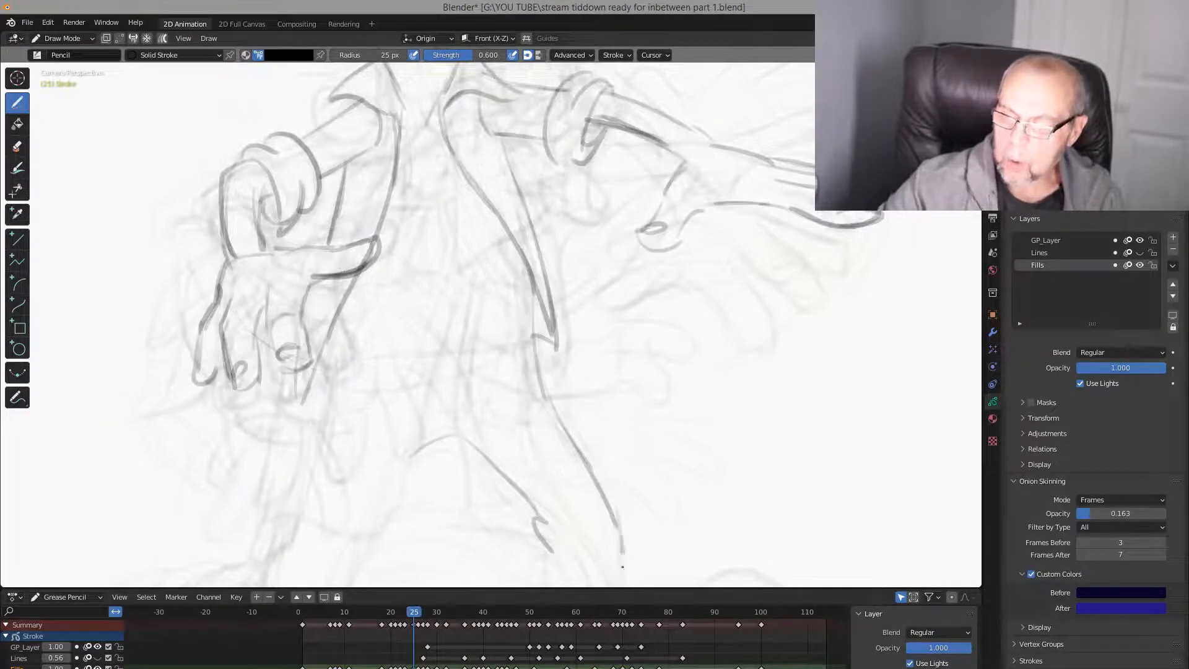
drag(581, 455, 621, 560)
key(Down)
key(Up)
key(Down)
key(Up)
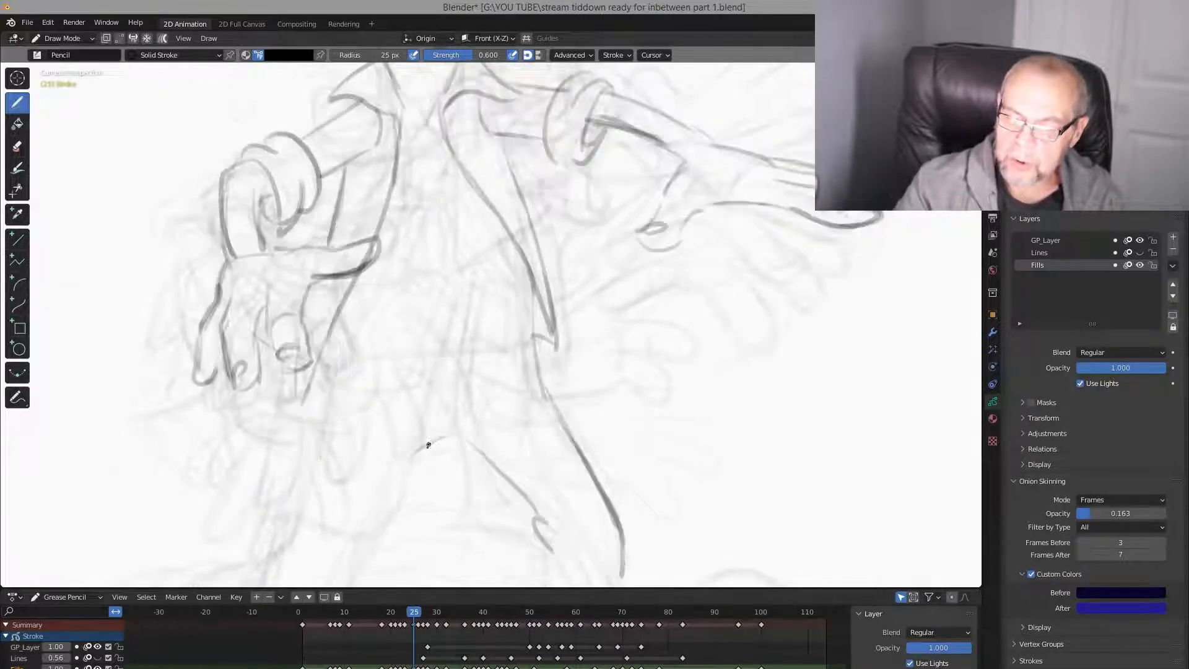
Draw the outer line of the leg below the bent arm and lengthen the crotch curve toward it on frame 25
key(Down)
key(Up)
key(Up)
key(Down)
key(Down)
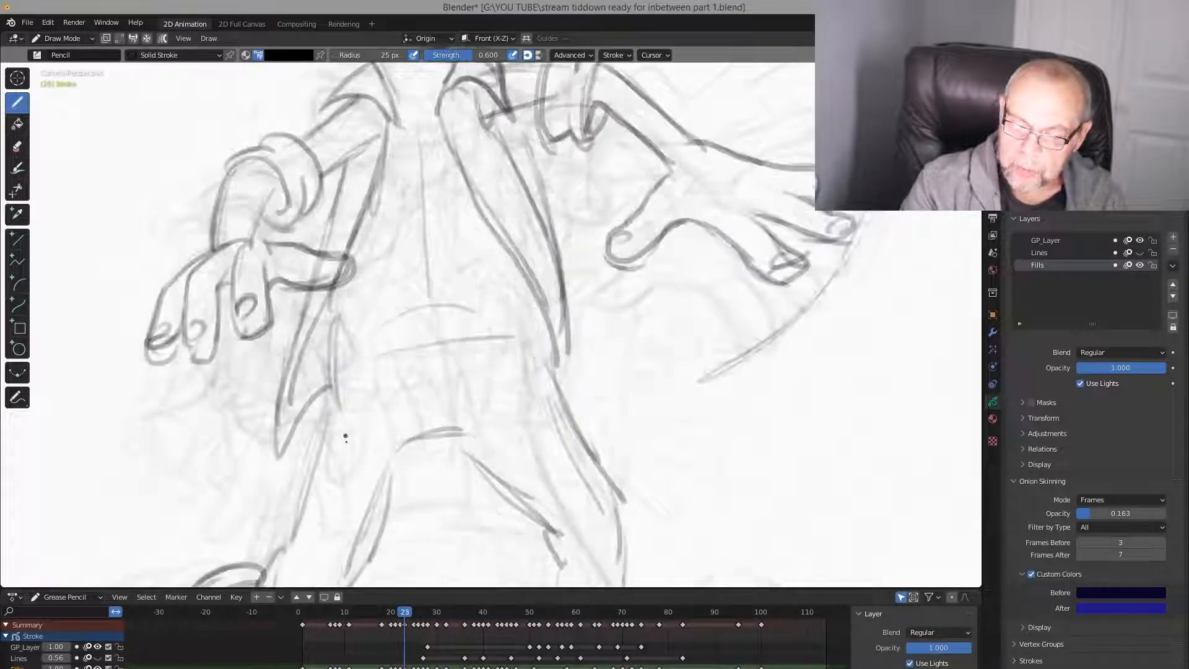
key(Up)
key(Down)
key(Up)
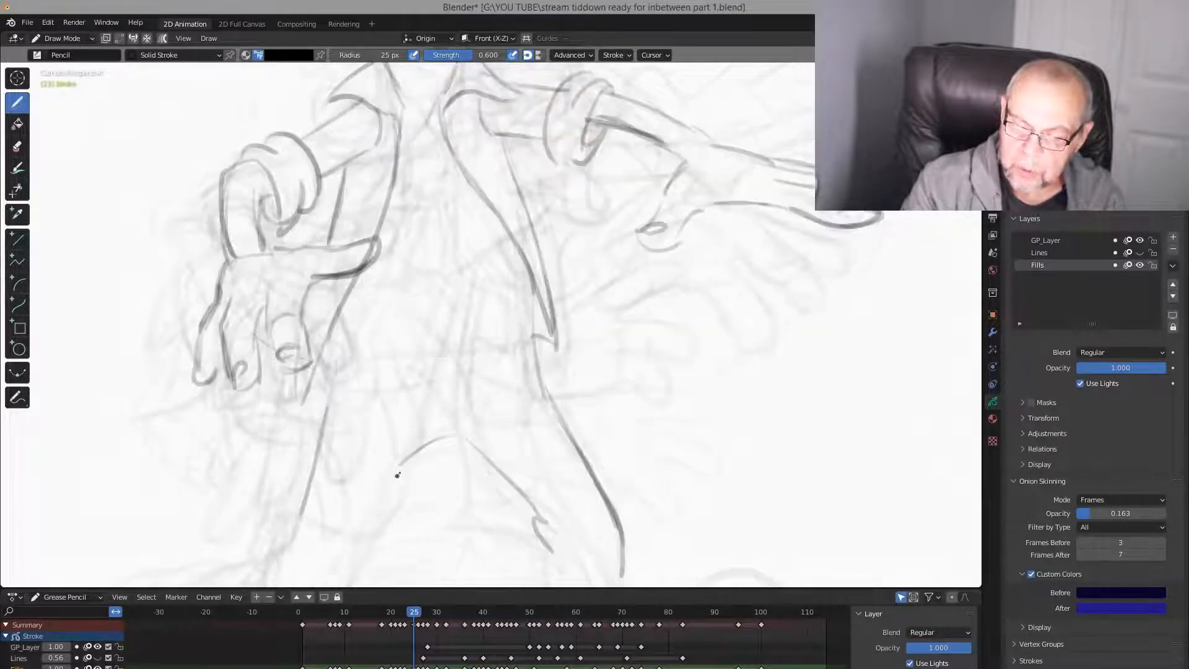
Draw the inner line of the leg below the bent arm from the crotch curve toward the shin on frame 25
key(Down)
key(Up)
key(Up)
key(Down)
drag(384, 478, 348, 568)
key(Down)
key(Up)
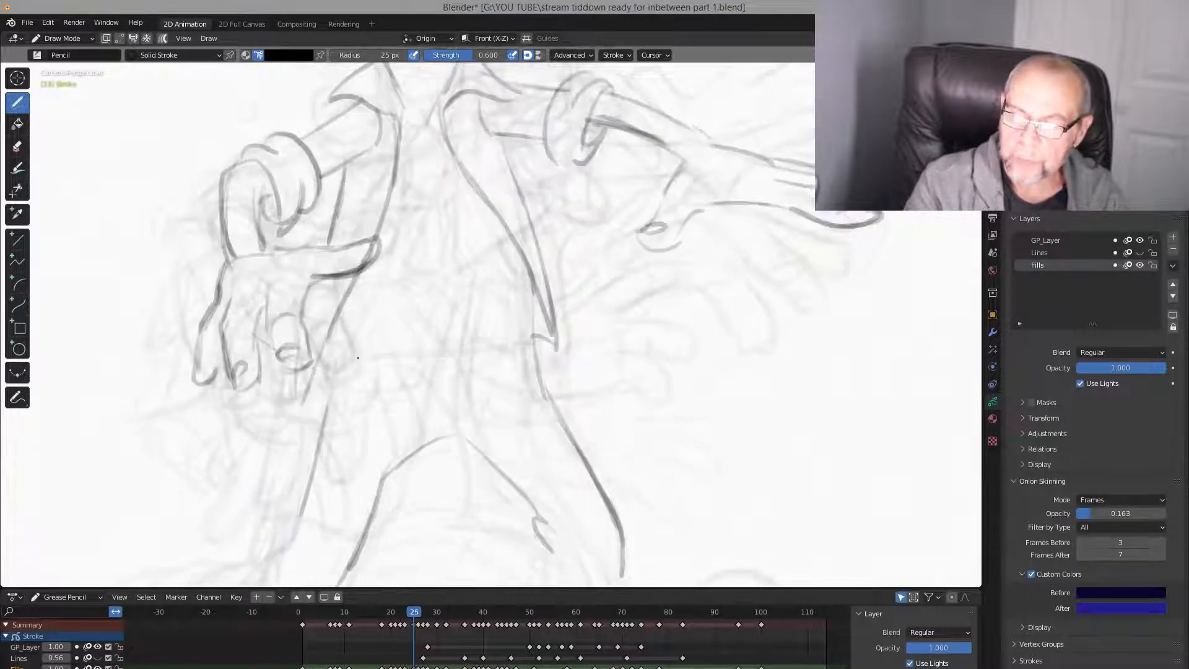
Draw the shirt's hem across the waist and the short hip line joining it to the leg on frame 25
drag(359, 358, 535, 335)
key(Down)
key(Up)
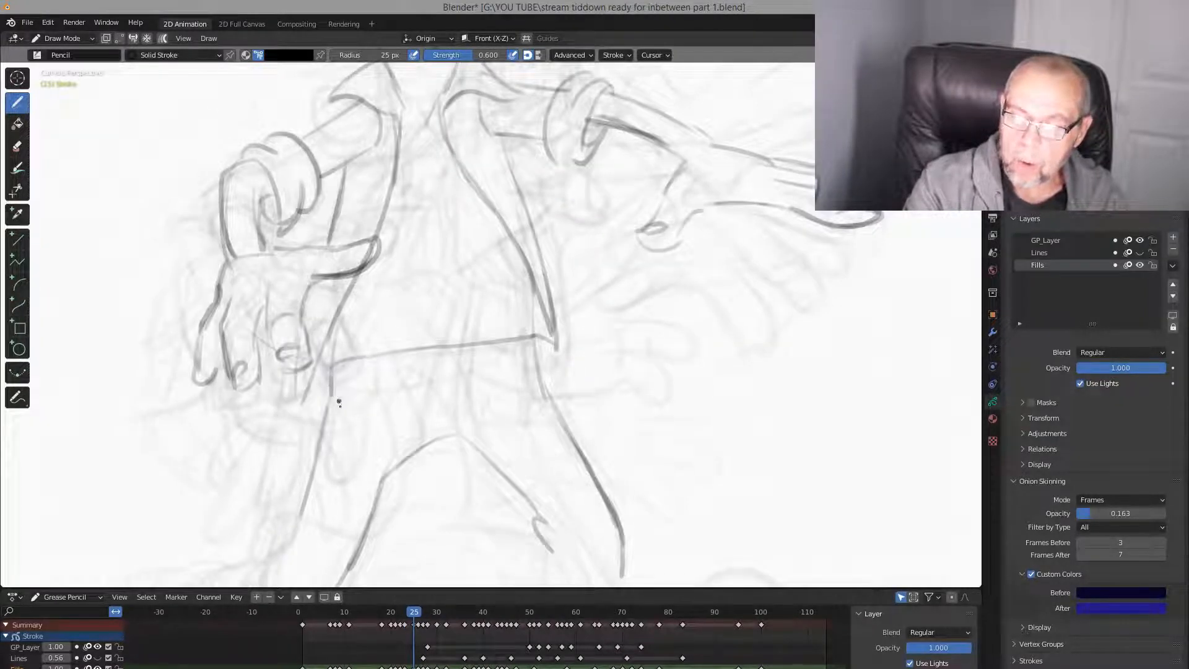
Extend both sides of the open jacket into pointed tips below the shirt hem on frame 25
key(Down)
key(Up)
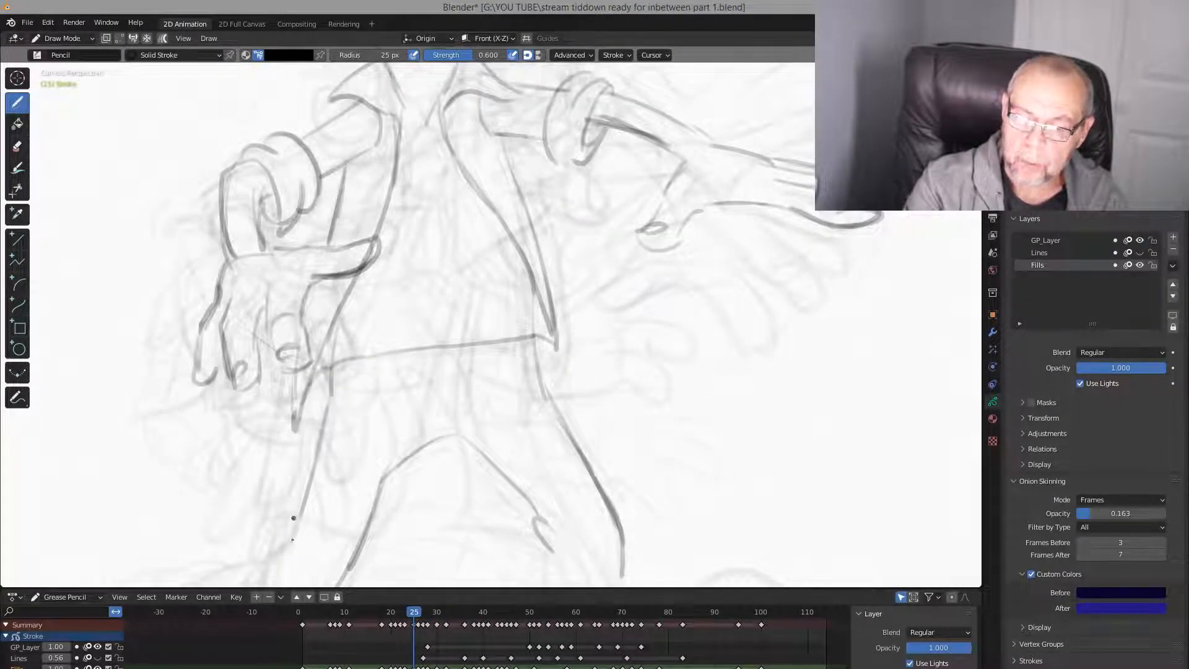
key(Down)
key(Up)
key(Up)
key(Up)
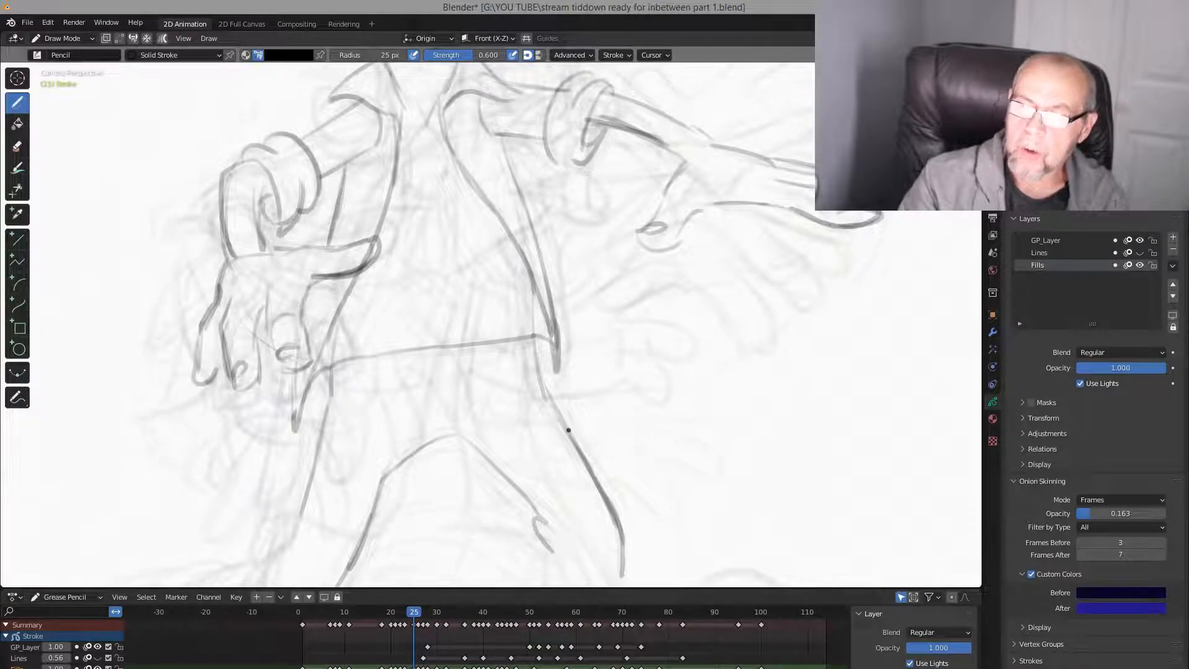
Flip through the drawings from frame 23 to frame 27 to examine the motion of the torso, jacket and legs
key(Down)
key(Down)
key(Down)
key(Down)
key(Up)
key(Up)
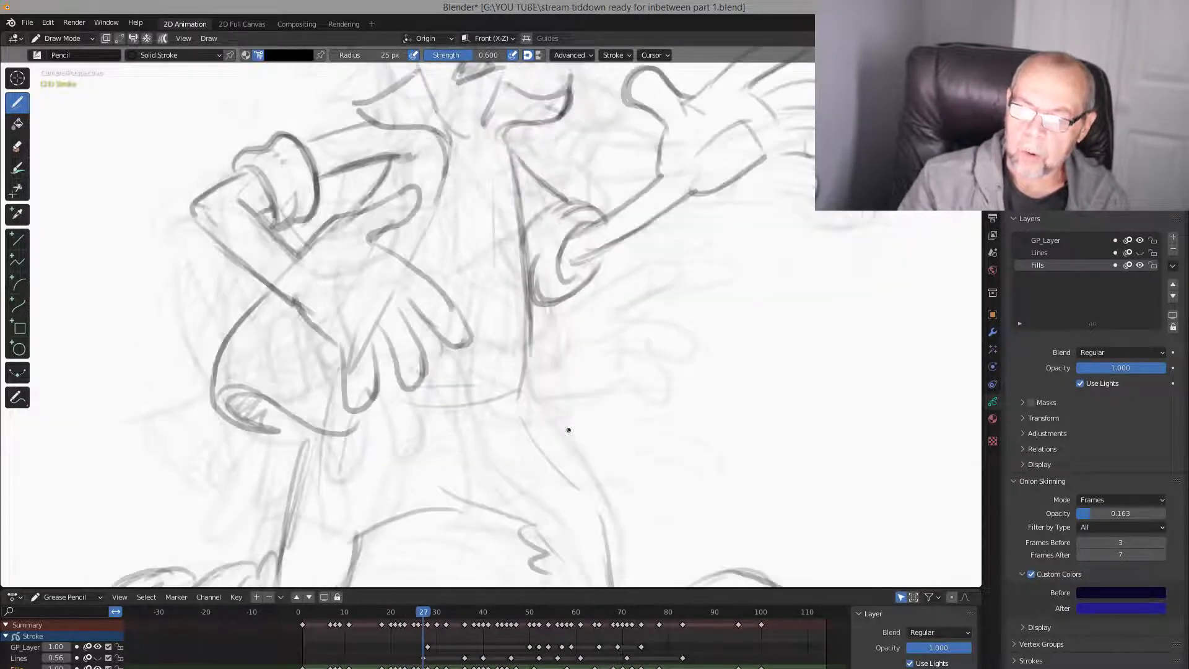
key(Up)
key(Up)
key(Down)
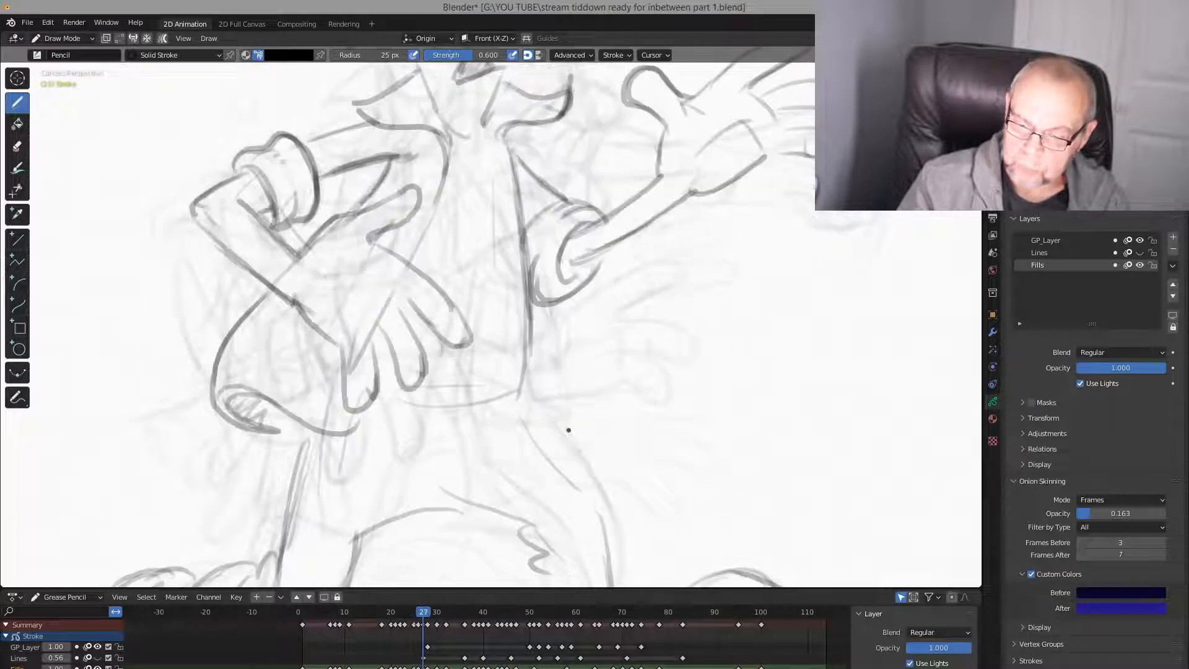
key(Up)
key(Down)
key(Up)
key(Down)
key(Down)
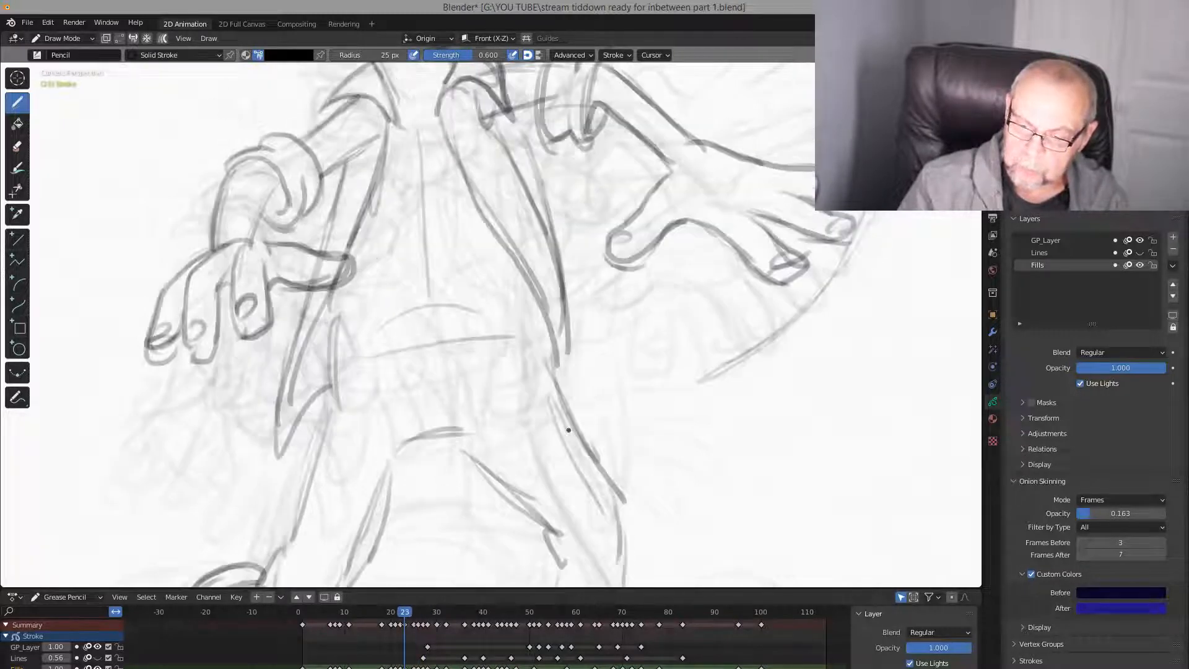
key(Up)
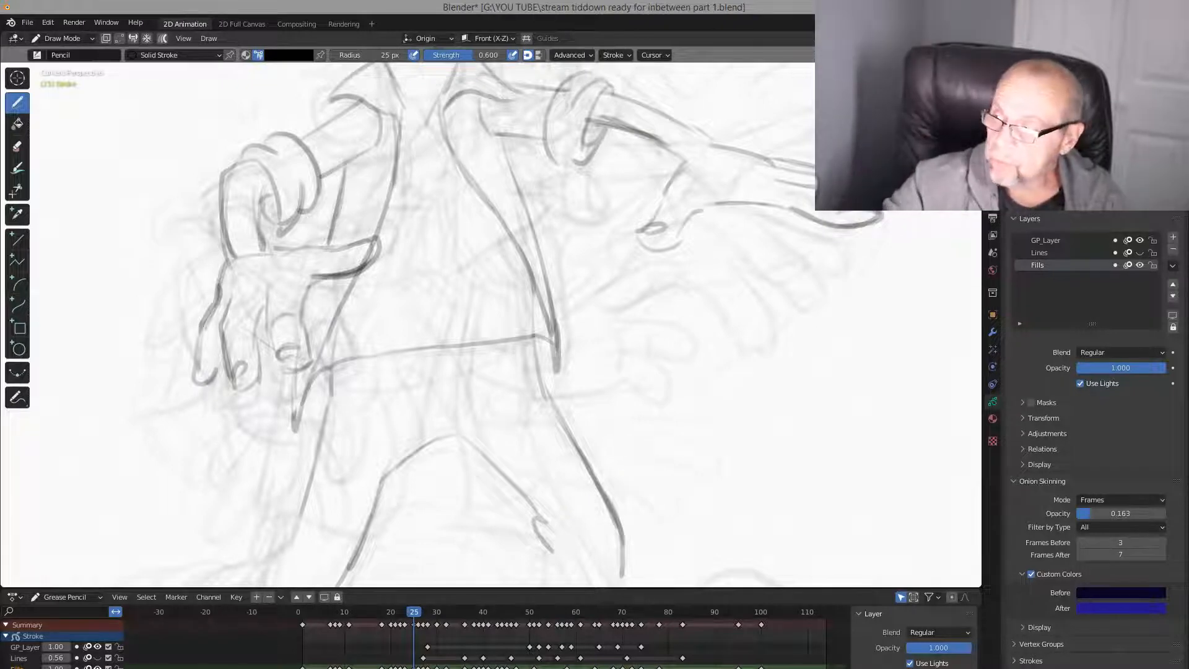
Draw the two curves of the forward shoe's ankle opening on frame 25, comparing with frame 26
shift+middle_drag(718, 576, 735, 477)
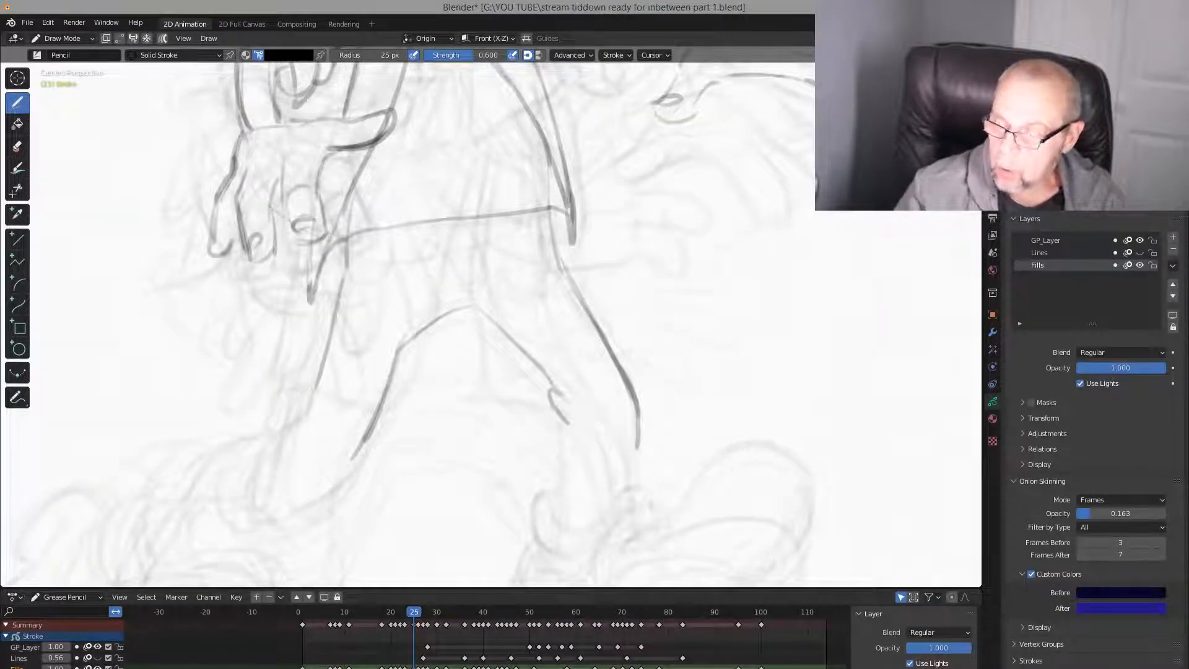
shift+middle_drag(722, 539, 712, 428)
key(Up)
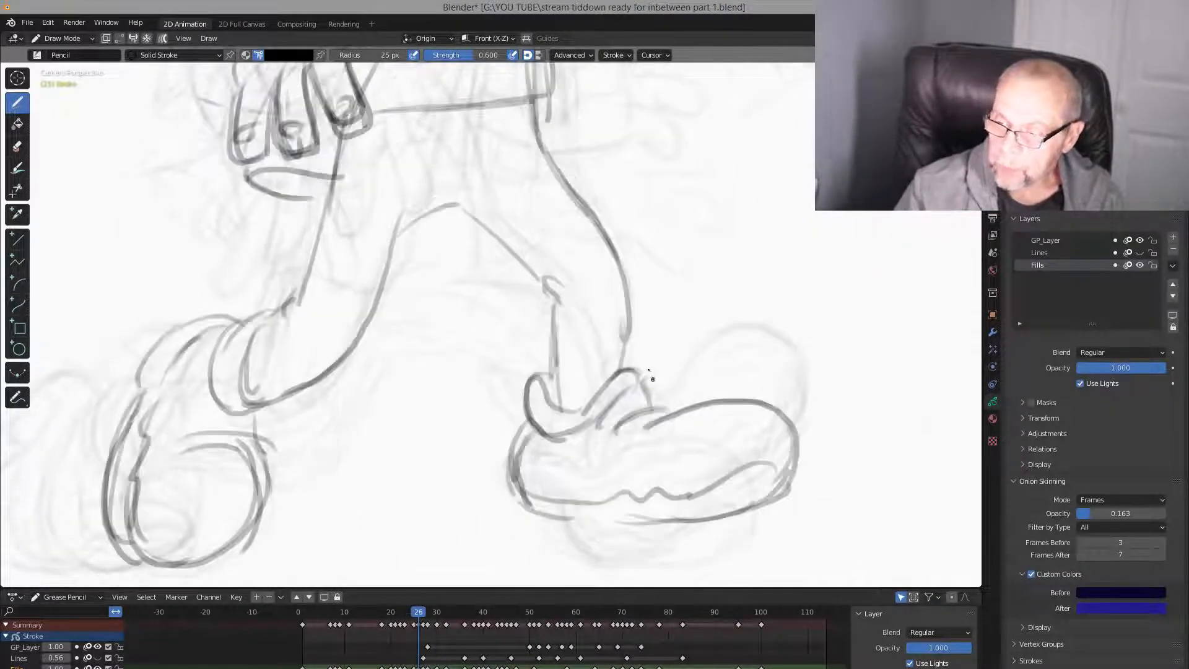
key(Down)
key(Up)
key(Down)
key(Up)
key(Down)
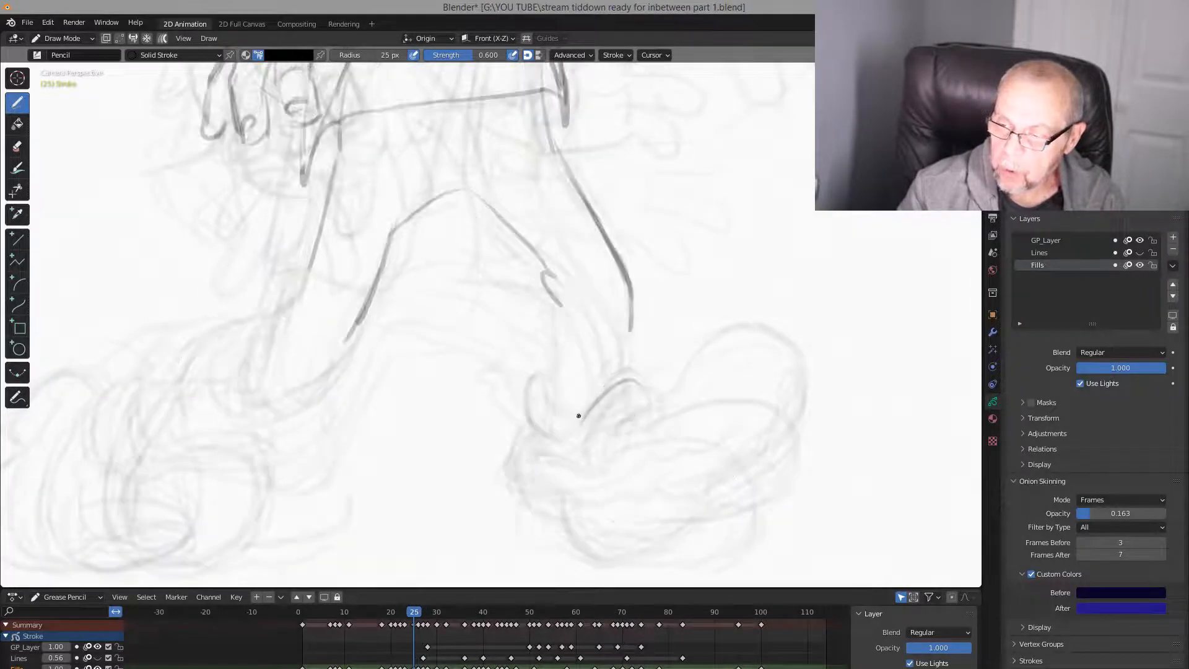
key(Up)
key(Down)
key(Up)
key(Down)
key(Up)
key(Down)
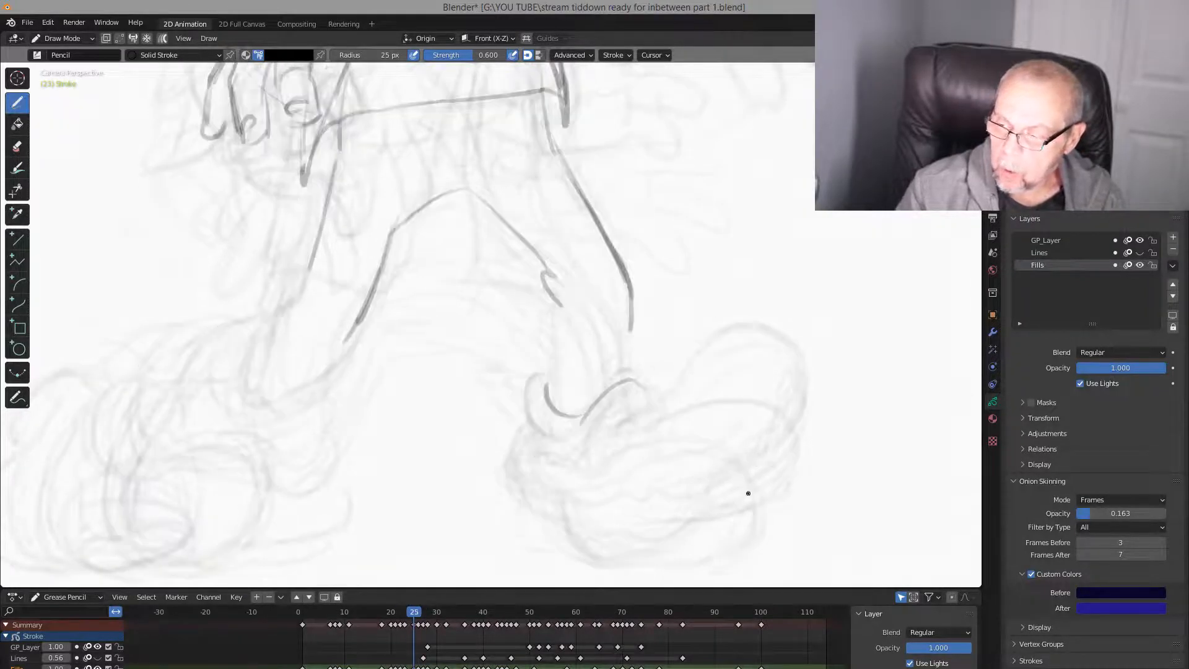
Try onion skinning with Frames Before at 0 and 1, comparing the legs and shoes with frame 23
drag(1113, 545, 1096, 545)
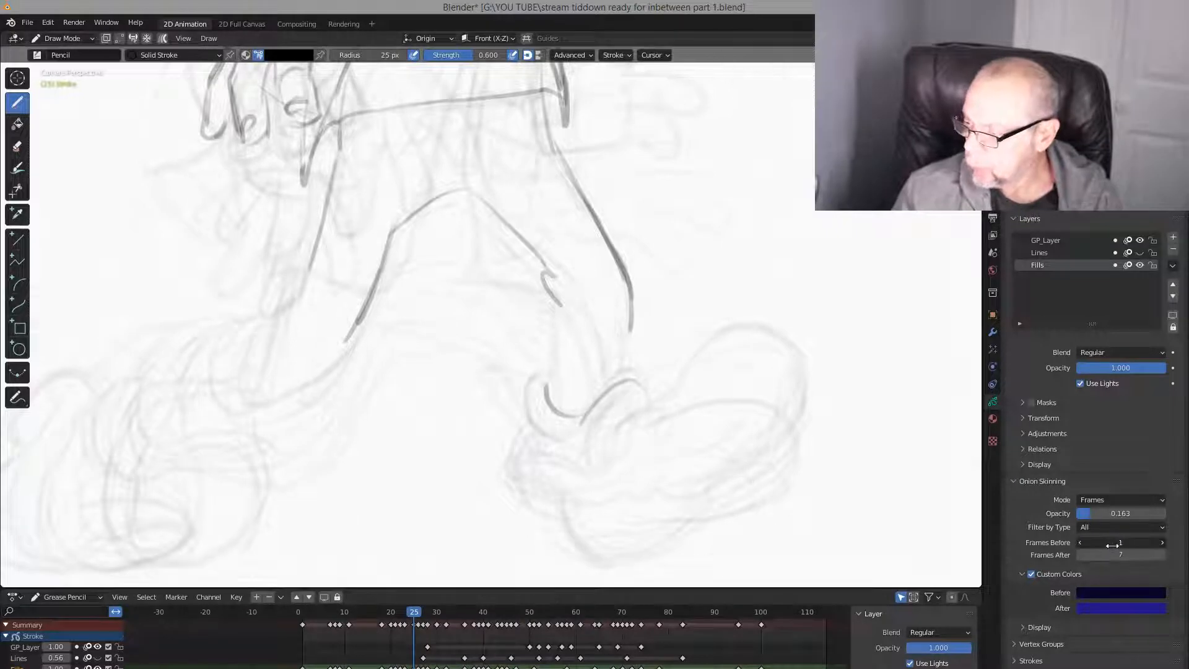
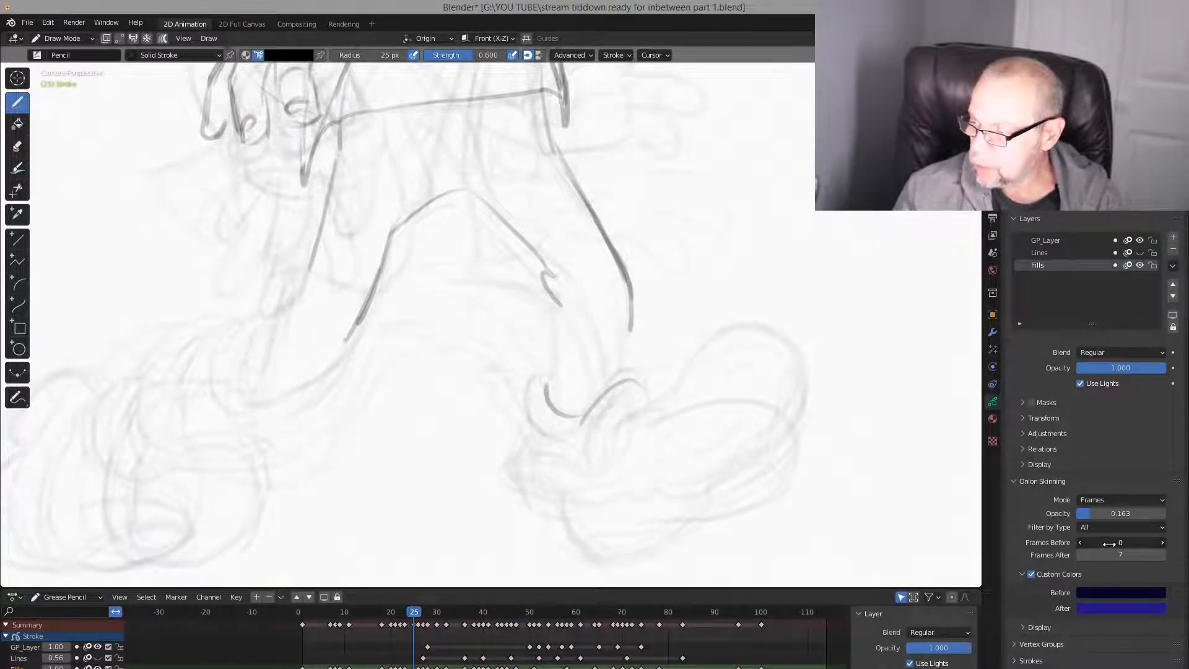
drag(1109, 545, 1112, 545)
key(Down)
key(Up)
key(Up)
key(Down)
key(Down)
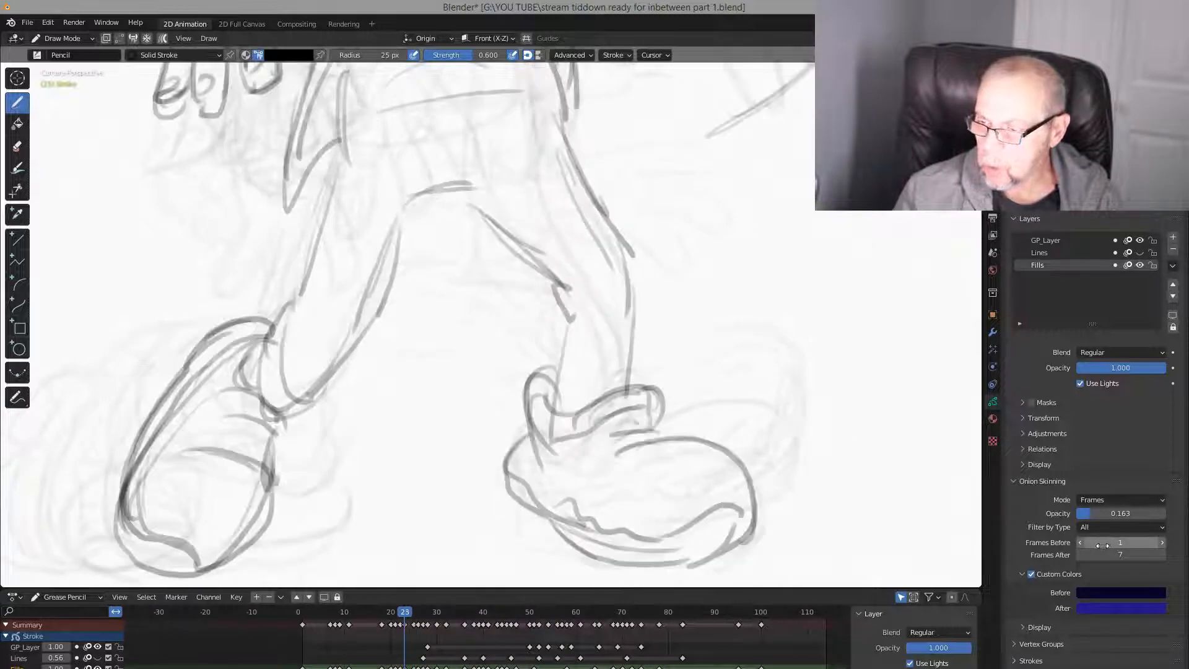
key(Up)
key(Down)
key(Up)
key(Down)
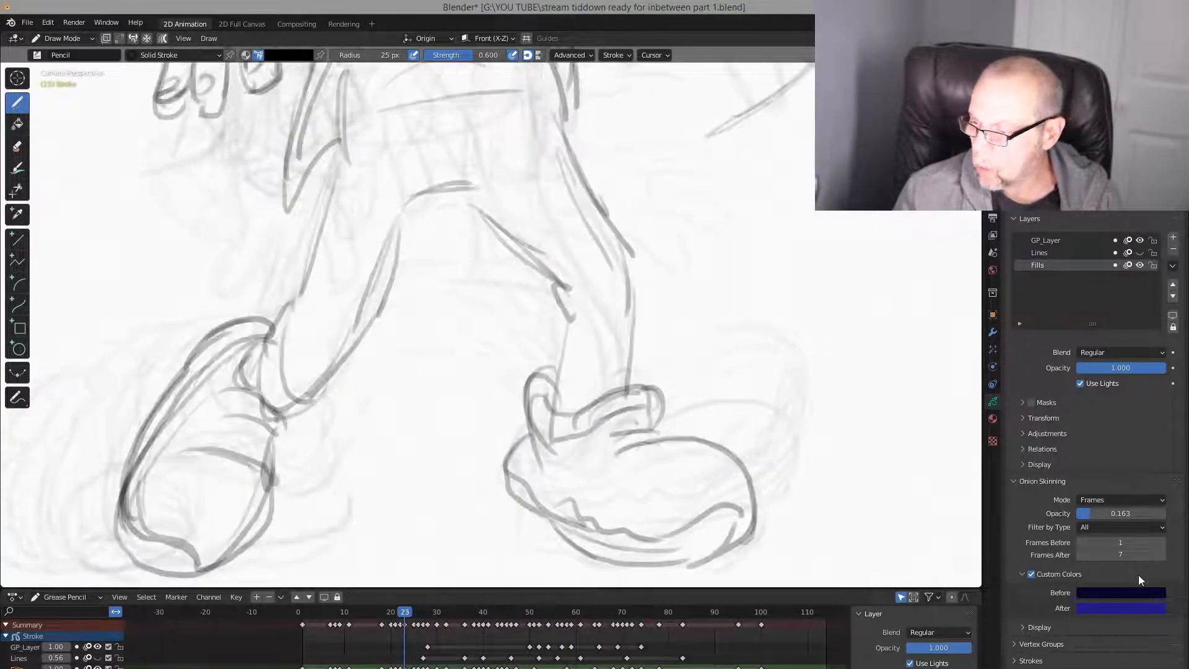
key(Up)
Set the onion skinning to 3 frames before and 2 frames after, and return to frame 25
mouse_move(1122, 556)
mouse_down()
mouse_move(1108, 557)
mouse_move(1124, 543)
mouse_up()
key(Up)
key(Down)
key(Up)
key(Down)
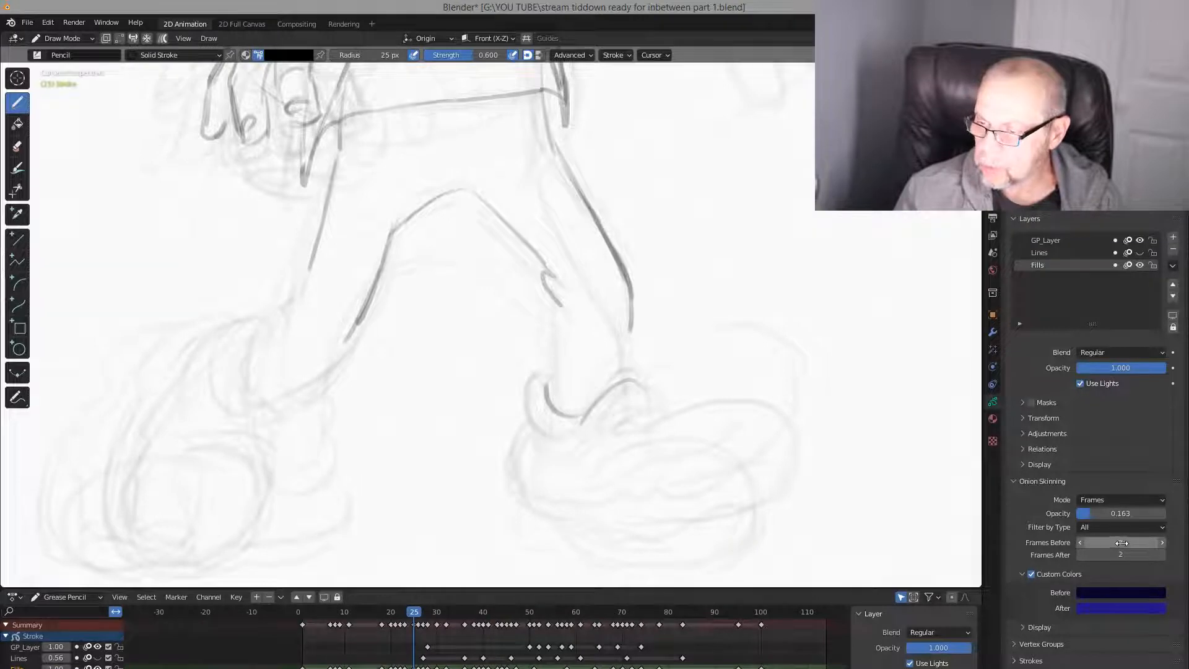
key(Down)
key(Up)
key(Up)
key(Down)
key(Down)
key(Up)
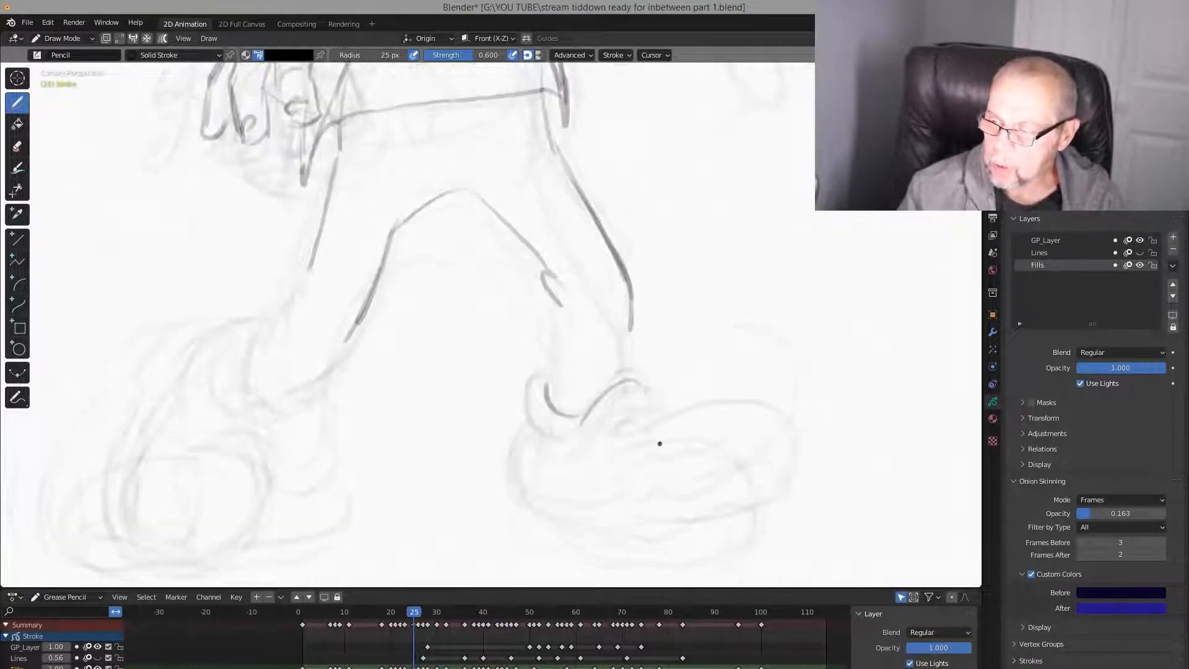
Draw the forward shoe's outline around the toe, sole and heel on frame 25, comparing with frame 26
mouse_move(626, 449)
mouse_down()
mouse_move(749, 437)
mouse_move(715, 542)
mouse_up()
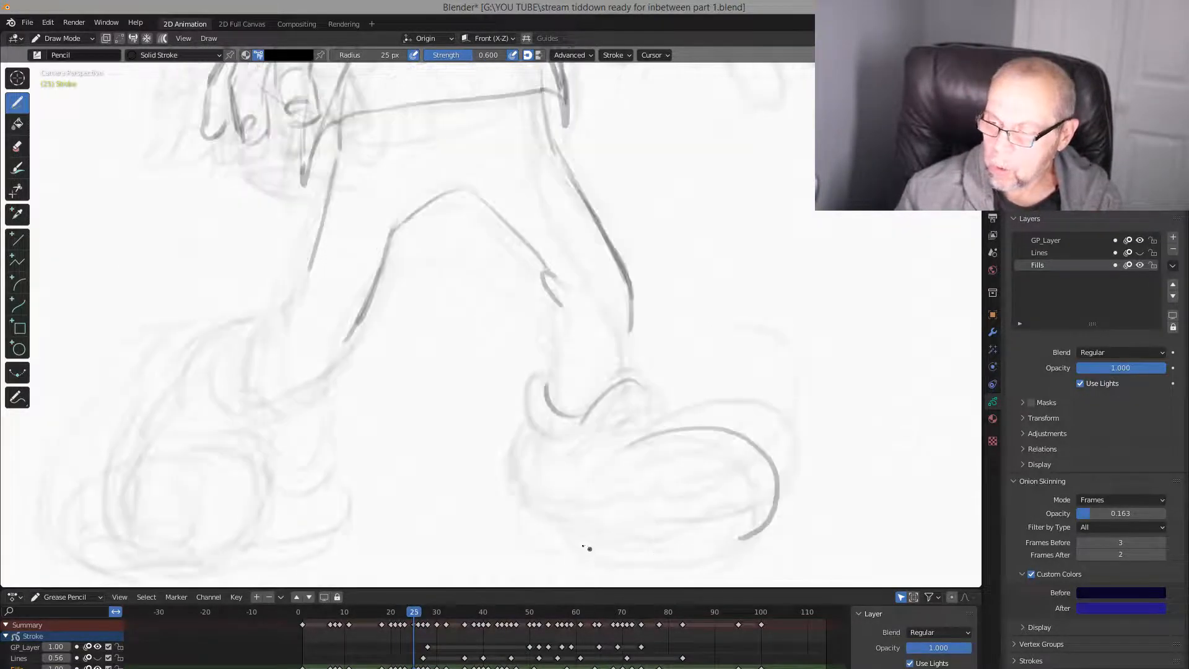
drag(636, 546, 736, 540)
key(Down)
key(Up)
key(Up)
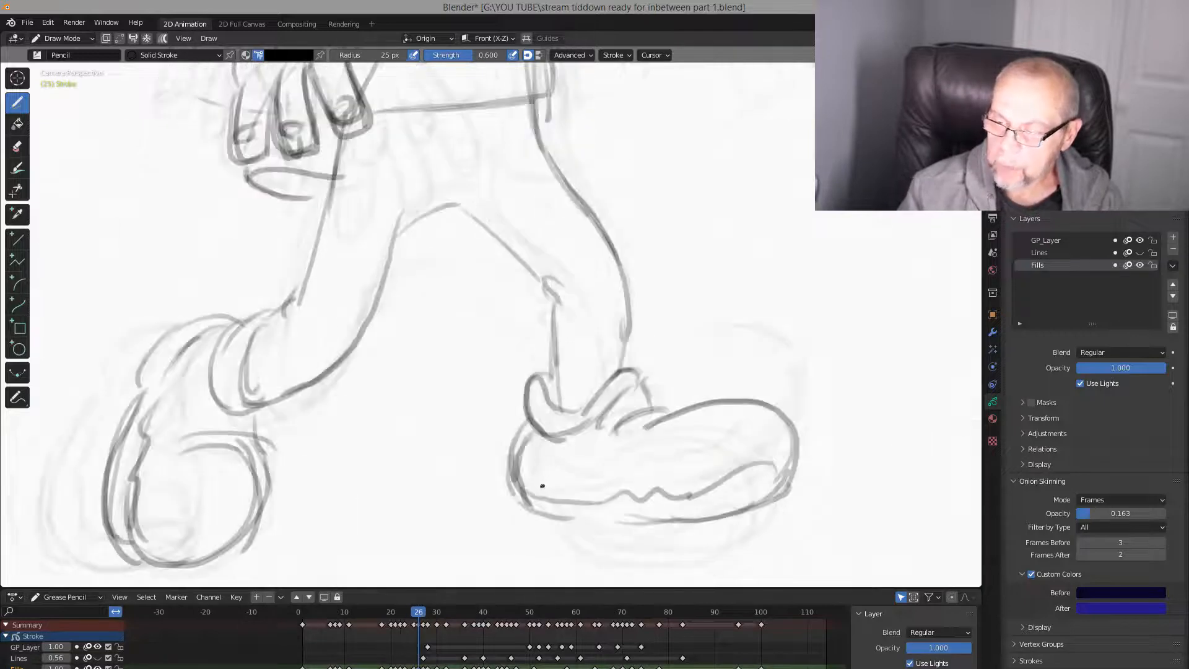
key(Down)
key(Down)
key(Up)
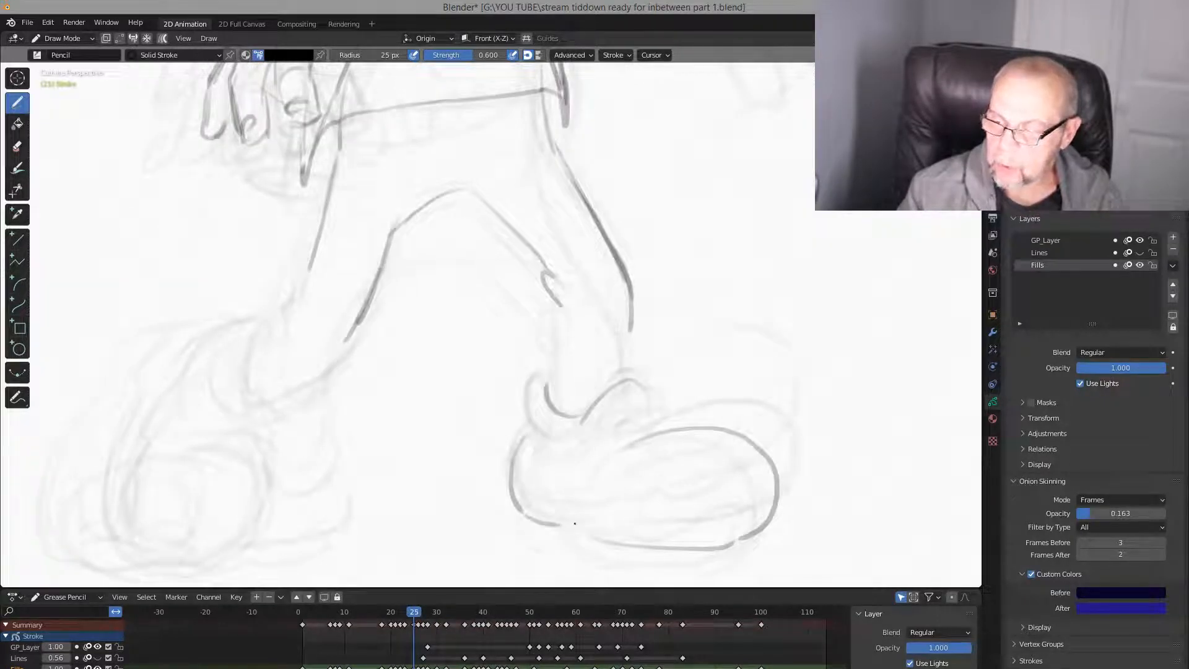
Draw the front and back curves of the forward shoe's ankle collar on frame 25, comparing with the neighbouring frames
key(Down)
key(Up)
drag(647, 394, 583, 433)
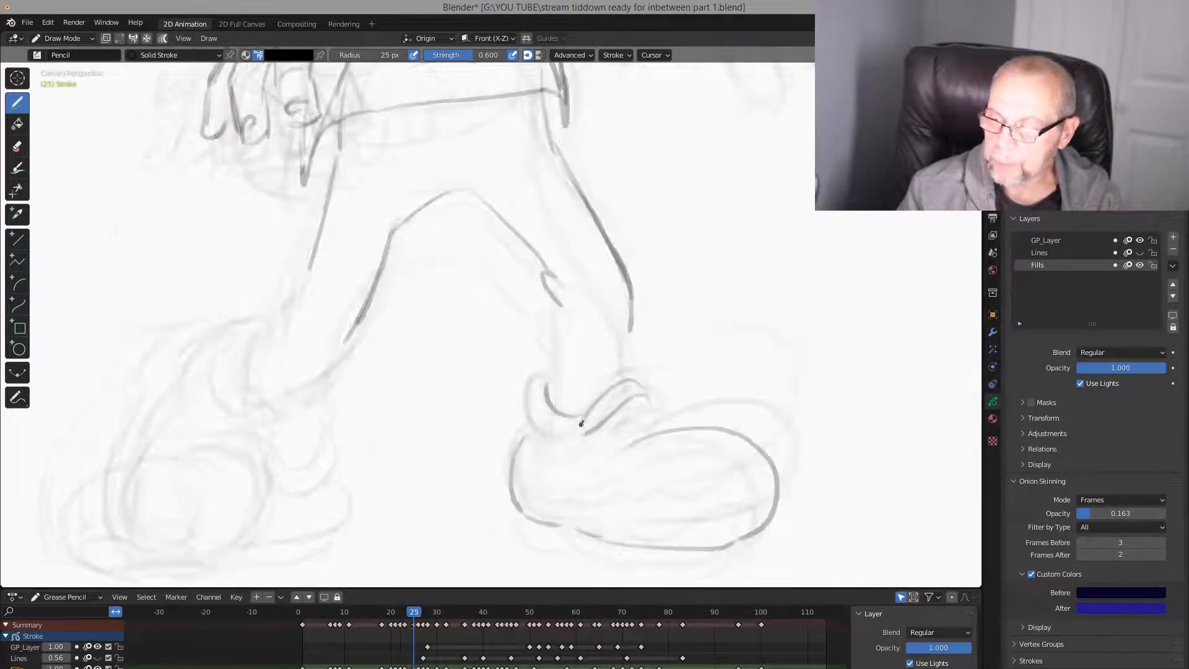
key(Down)
key(Up)
key(Down)
key(Up)
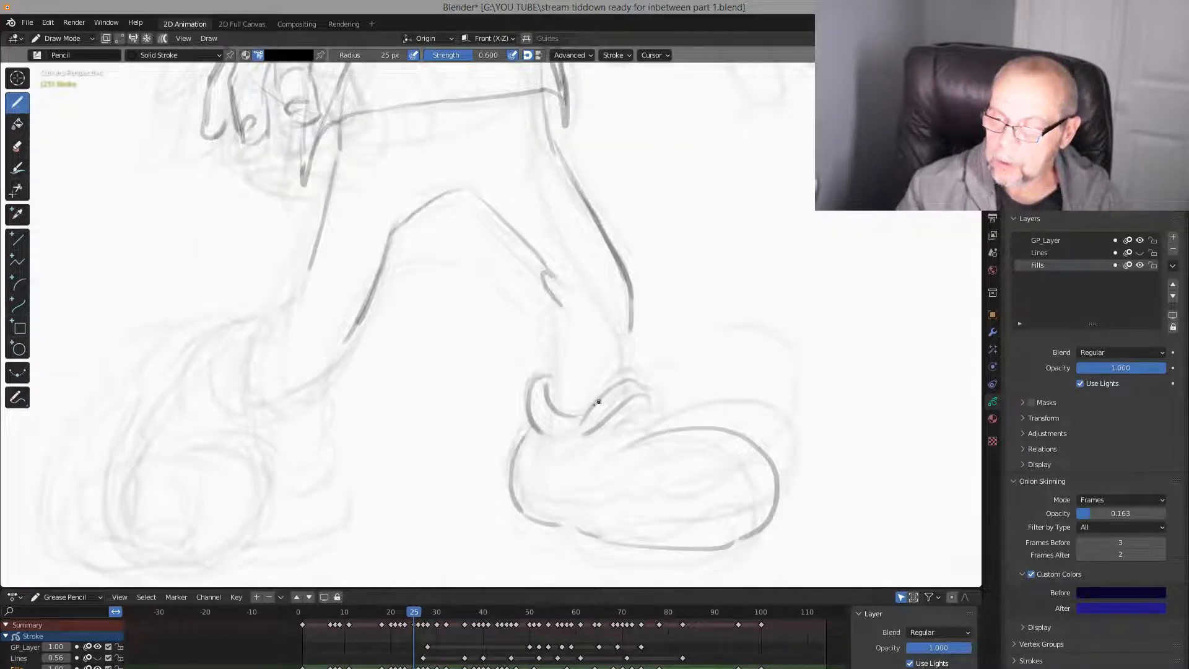
Extend both sides of the forward lower leg down into the shoe and close the front edge of the ankle collar on frame 25
key(Down)
key(Up)
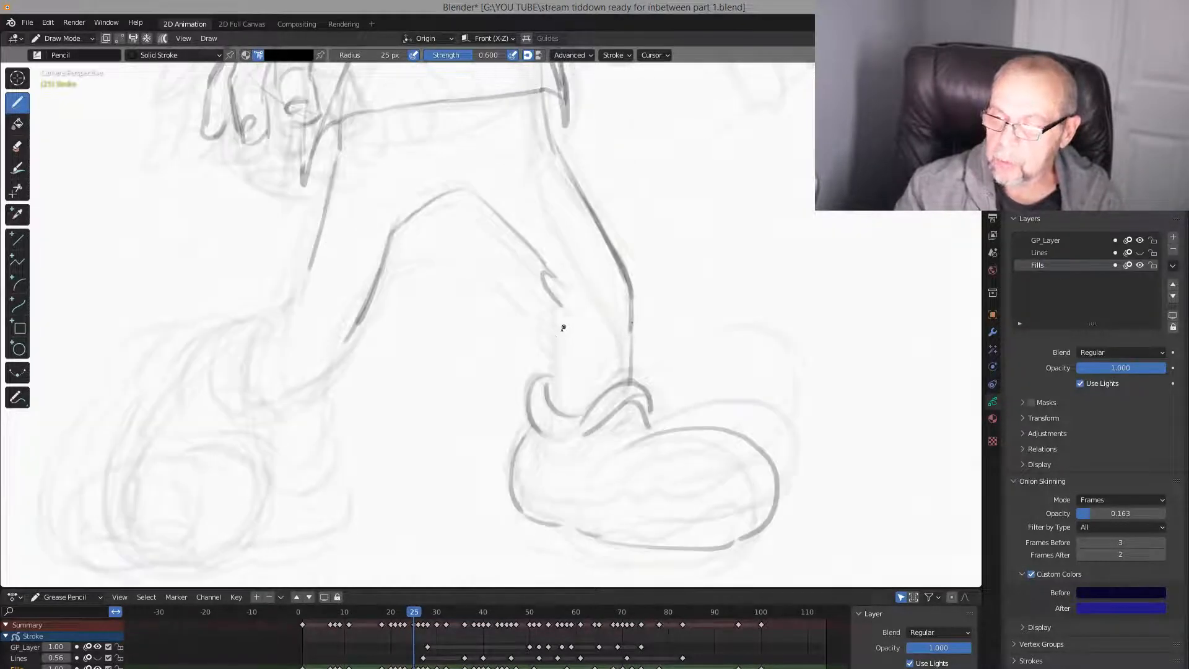
drag(555, 313, 549, 395)
key(Down)
key(Up)
key(Down)
key(Up)
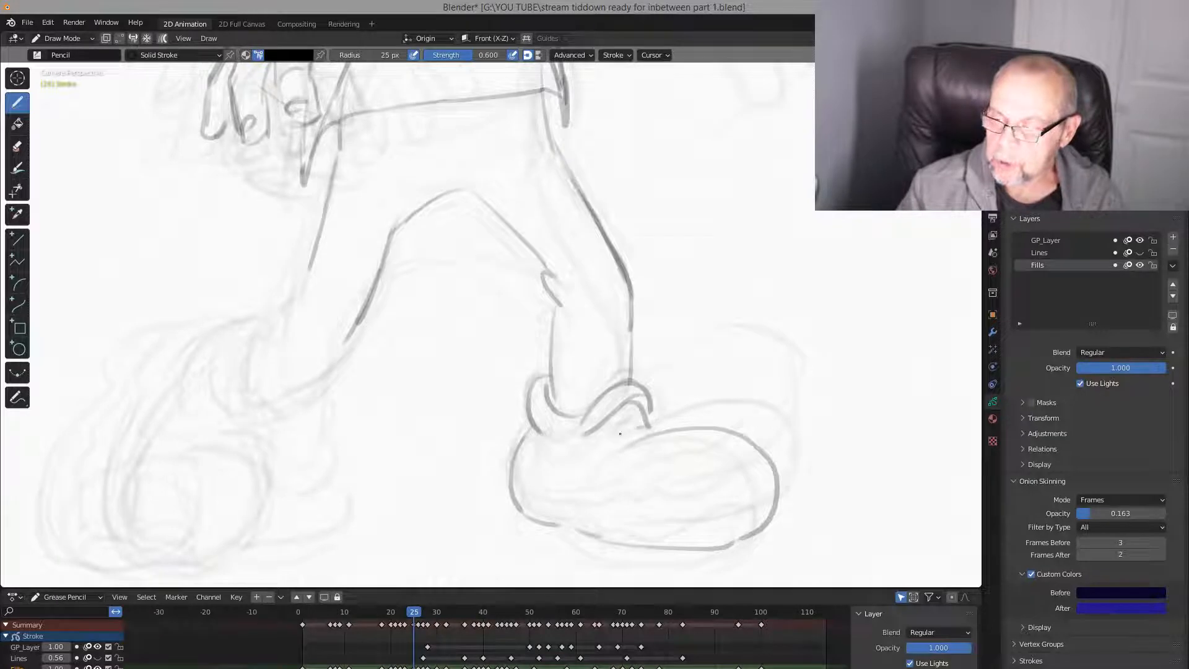
Draw the forward shoe's instep lines, joining the toe outline to the ankle collar on frame 25
key(Down)
key(Up)
key(Down)
key(Up)
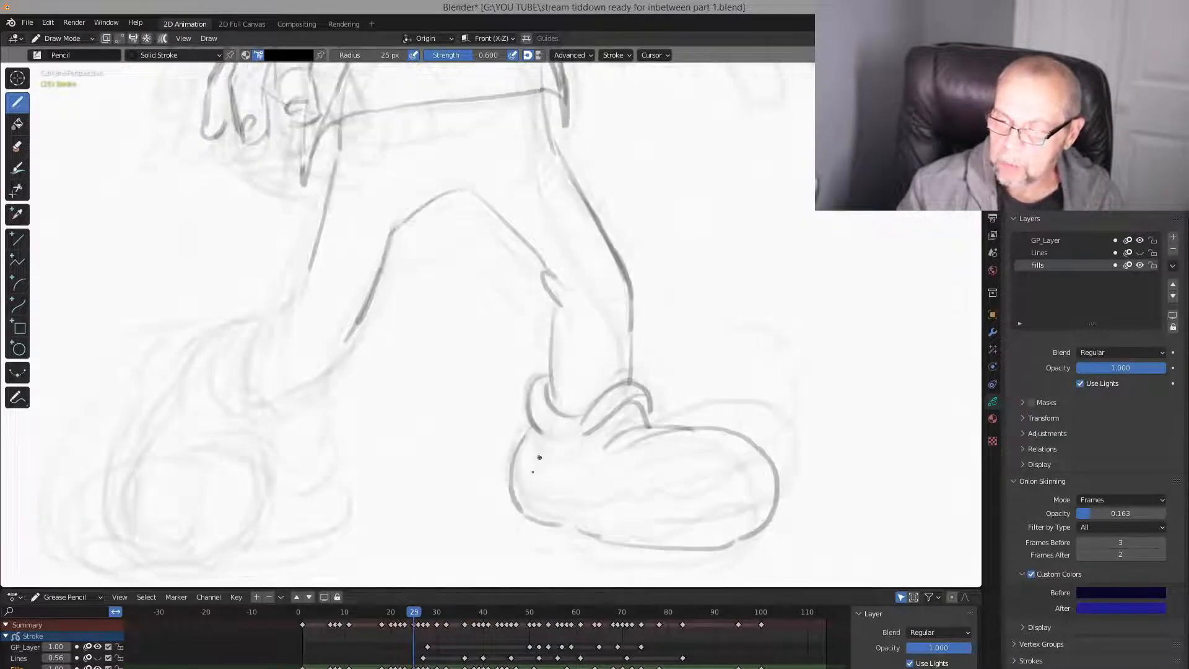
Draw the wavy sole line from heel to toe on frame 25's forward shoe, comparing with frames 23 and 26
key(Down)
key(Up)
key(Down)
key(Up)
key(Down)
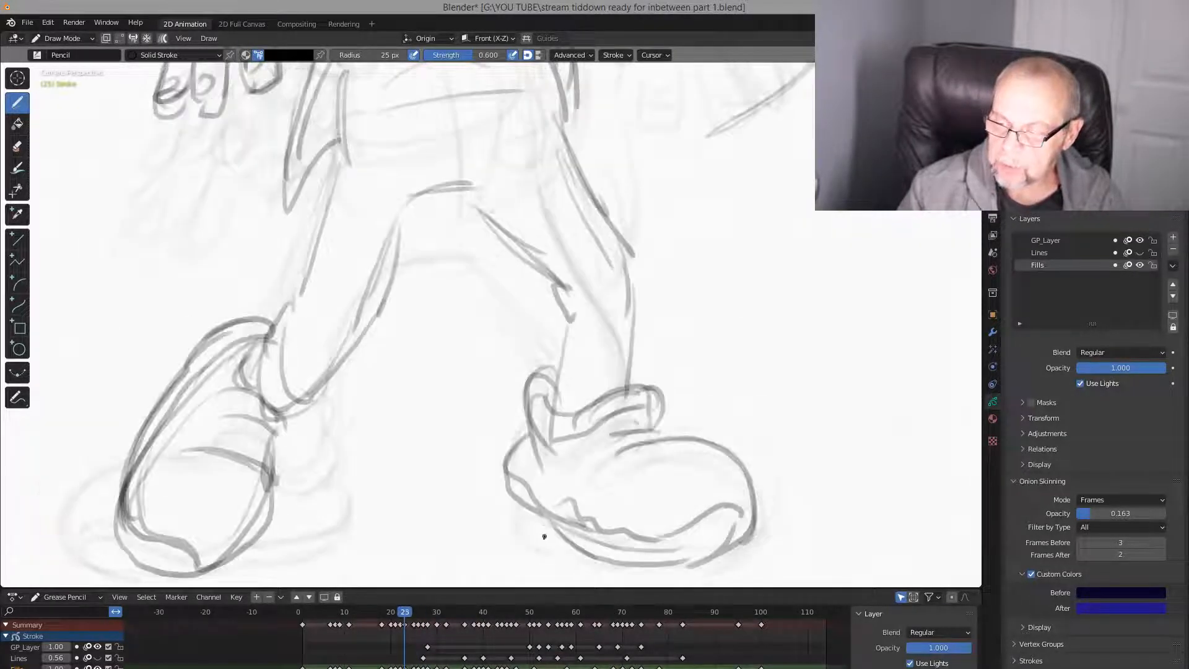
key(Up)
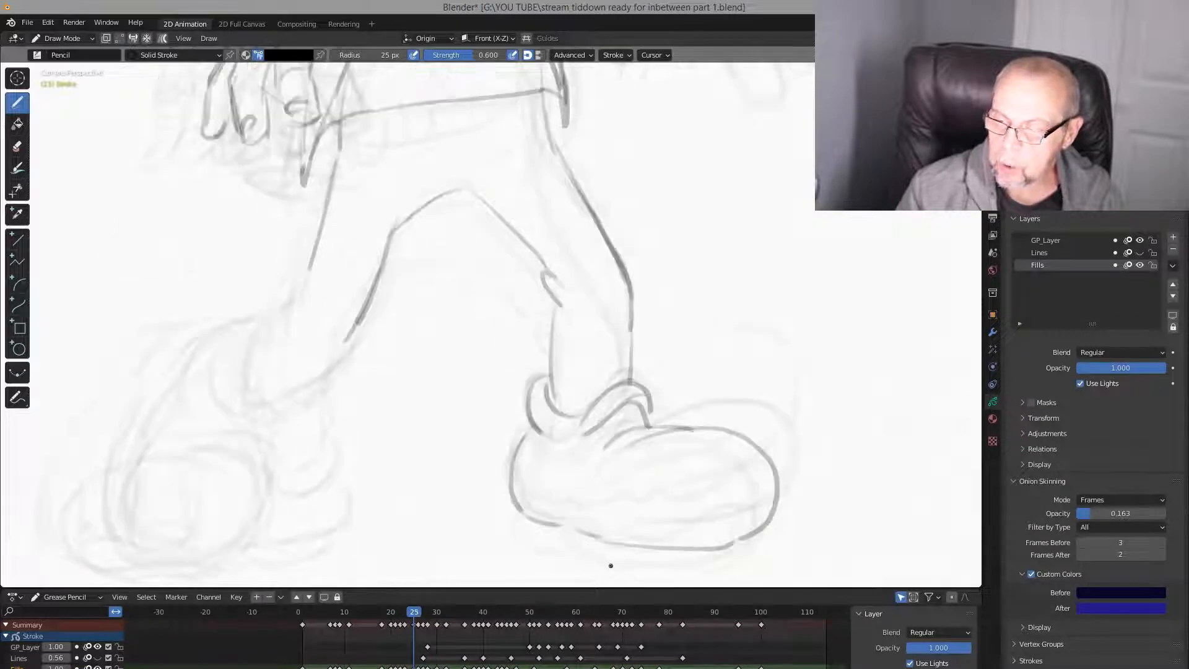
key(Down)
key(Up)
key(Down)
key(Up)
key(Down)
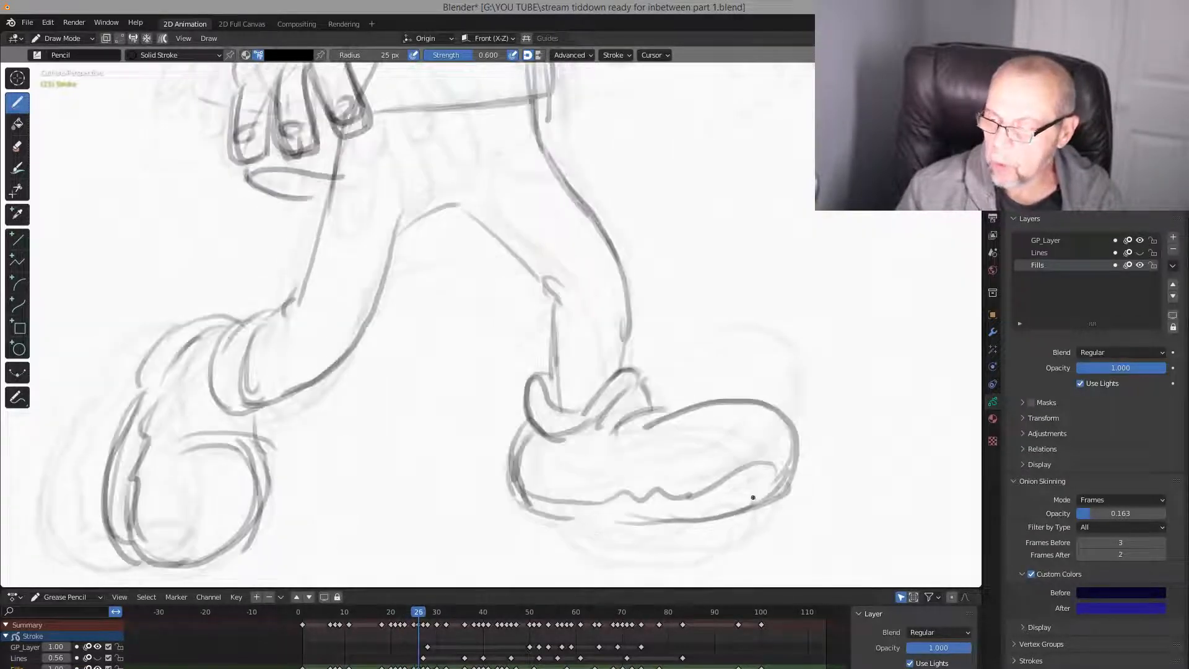
key(Up)
key(Down)
key(Up)
key(Down)
drag(749, 481, 685, 517)
key(Up)
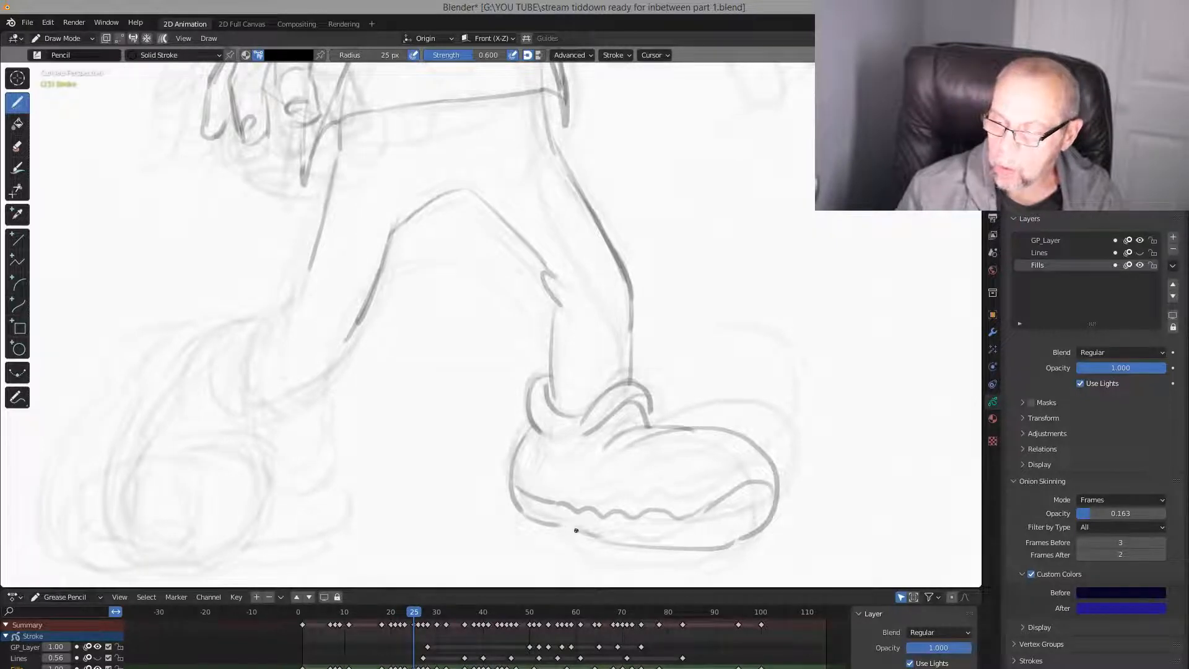
Strengthen the forward shoe's bottom outline and close its gap at the toe on frame 25
key(Down)
key(Up)
key(Up)
key(Down)
key(Down)
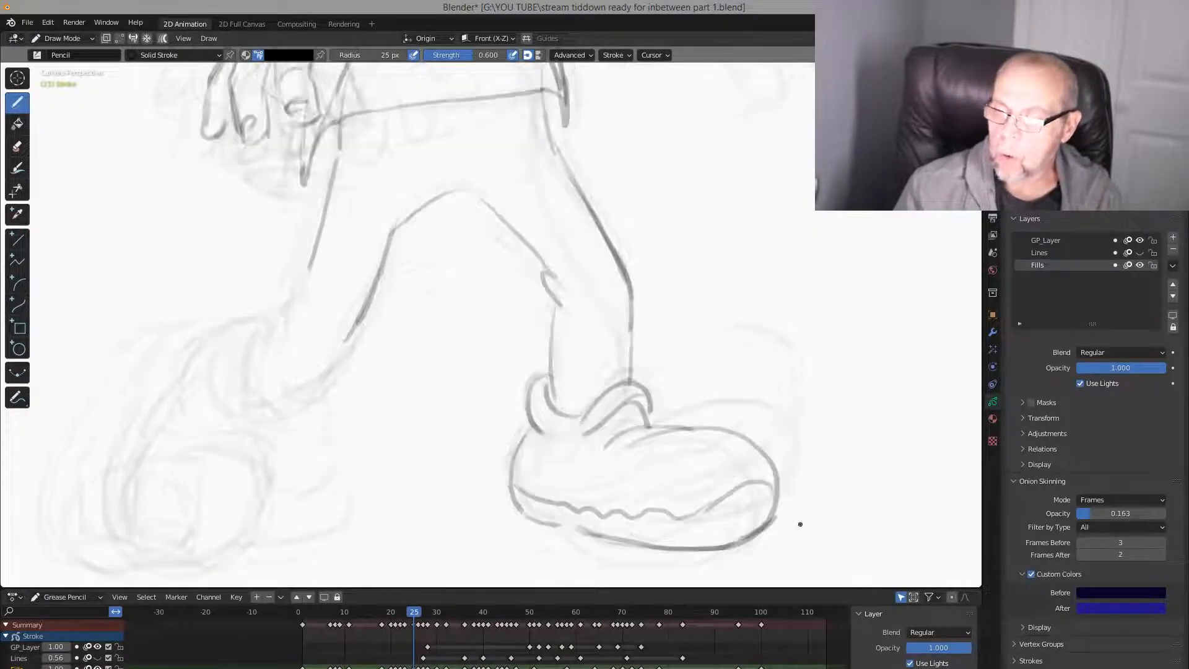
key(Up)
key(Down)
key(Up)
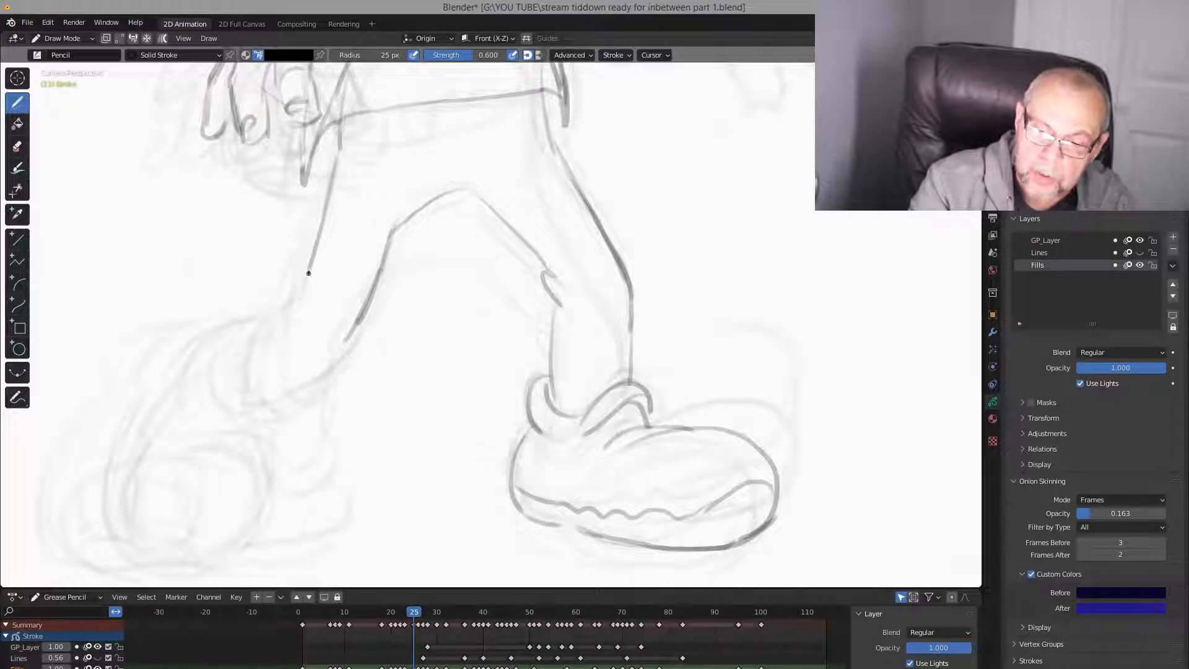
Extend both sides of the rear lower leg toward the ankle on frame 25, comparing with frame 23
key(Down)
key(Up)
key(Up)
key(Down)
key(Up)
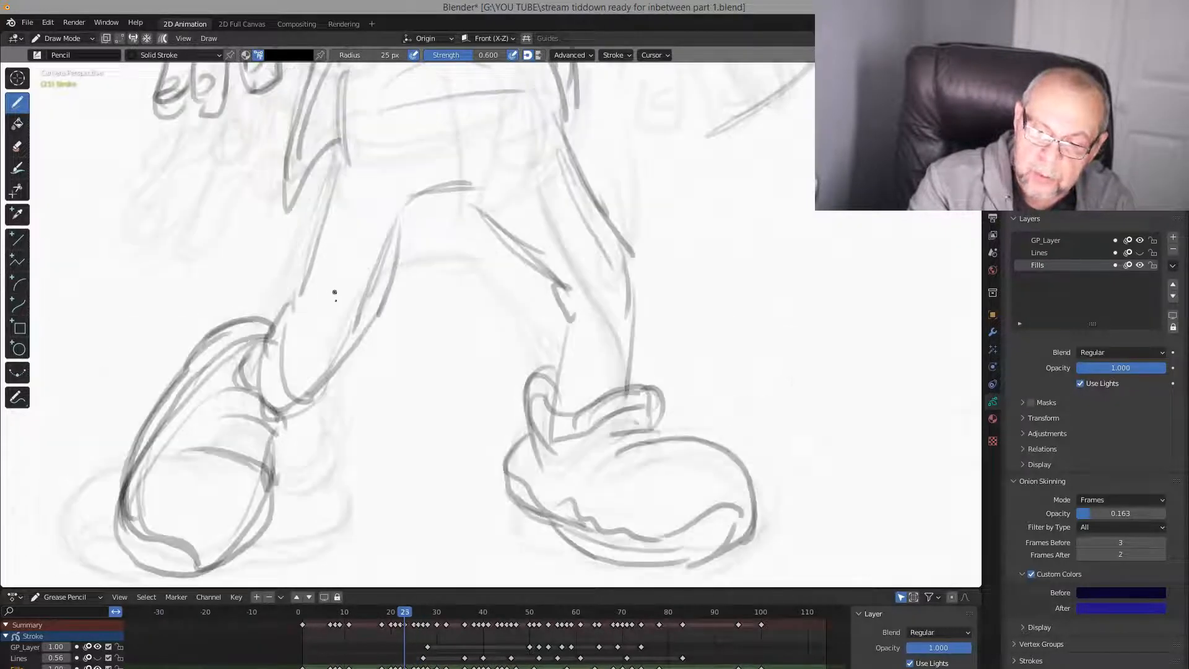
key(Down)
drag(353, 336, 298, 384)
key(Down)
key(Up)
key(Up)
key(Down)
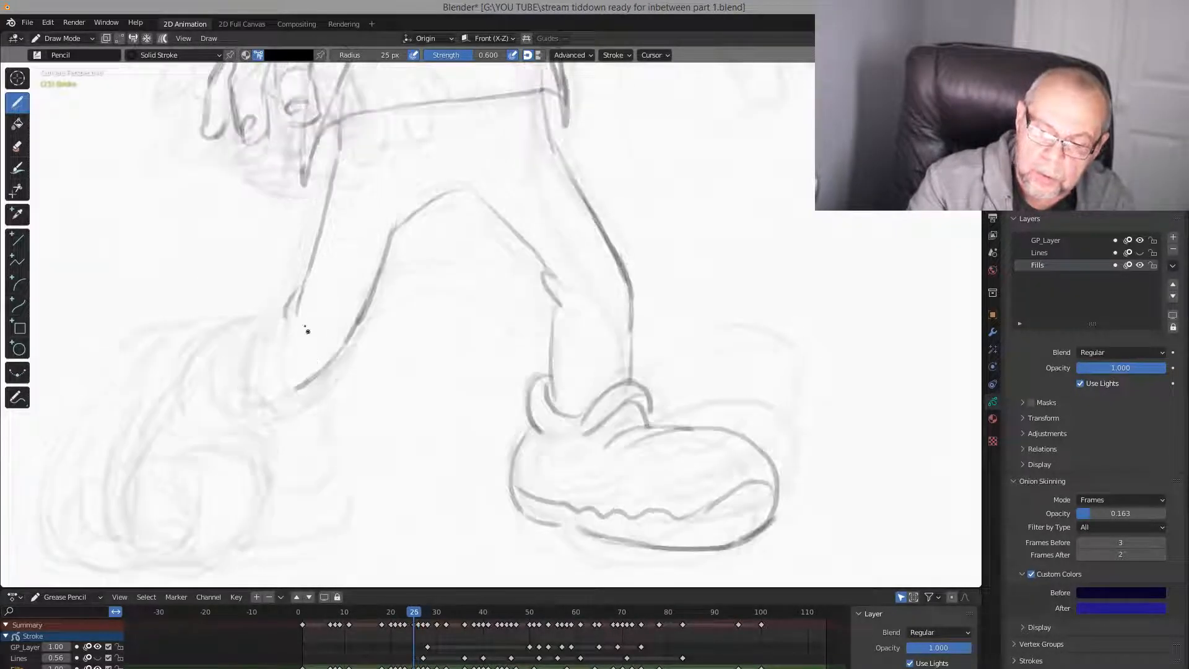
Draw the heel and outer back contour of the left-hand shoe at frame 25, comparing it with the neighbouring drawings
key(Down)
key(Up)
key(Down)
key(Up)
key(Up)
key(Down)
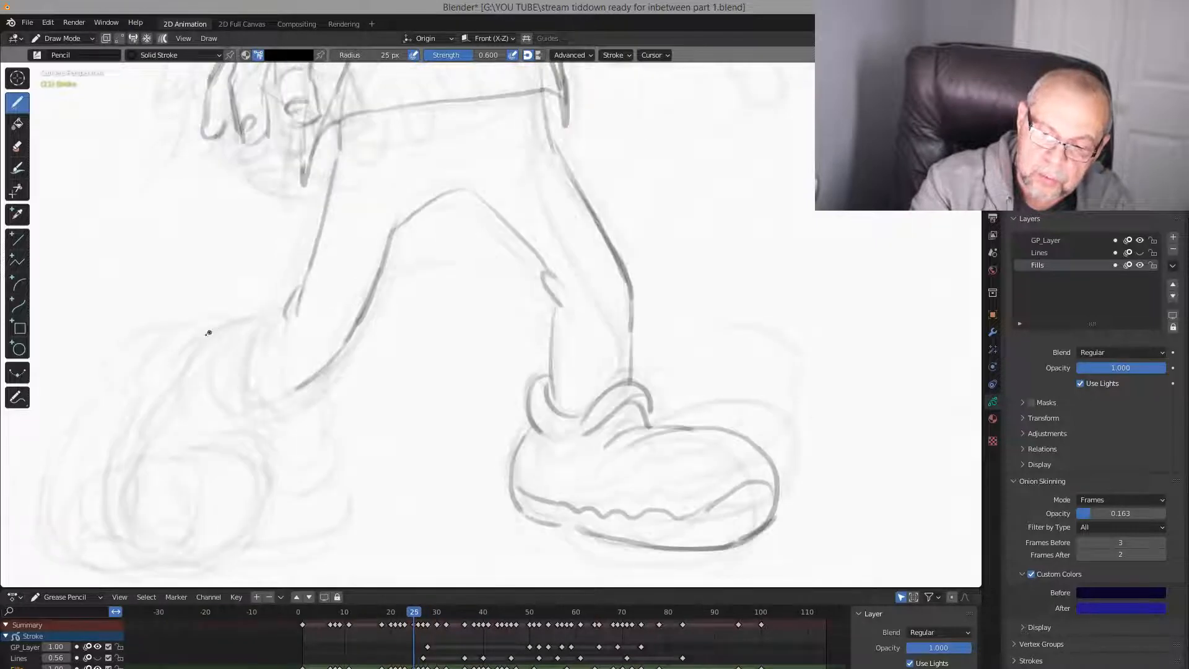
key(Down)
key(Up)
key(Down)
key(Up)
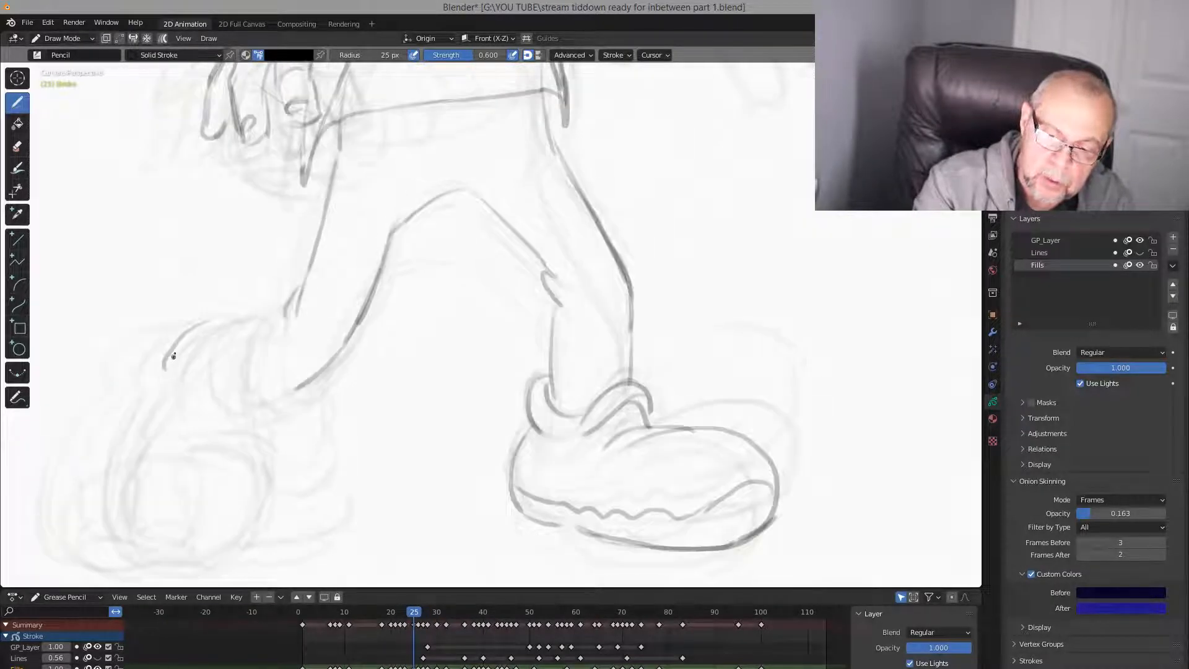
key(Down)
key(Up)
drag(130, 437, 124, 540)
key(Down)
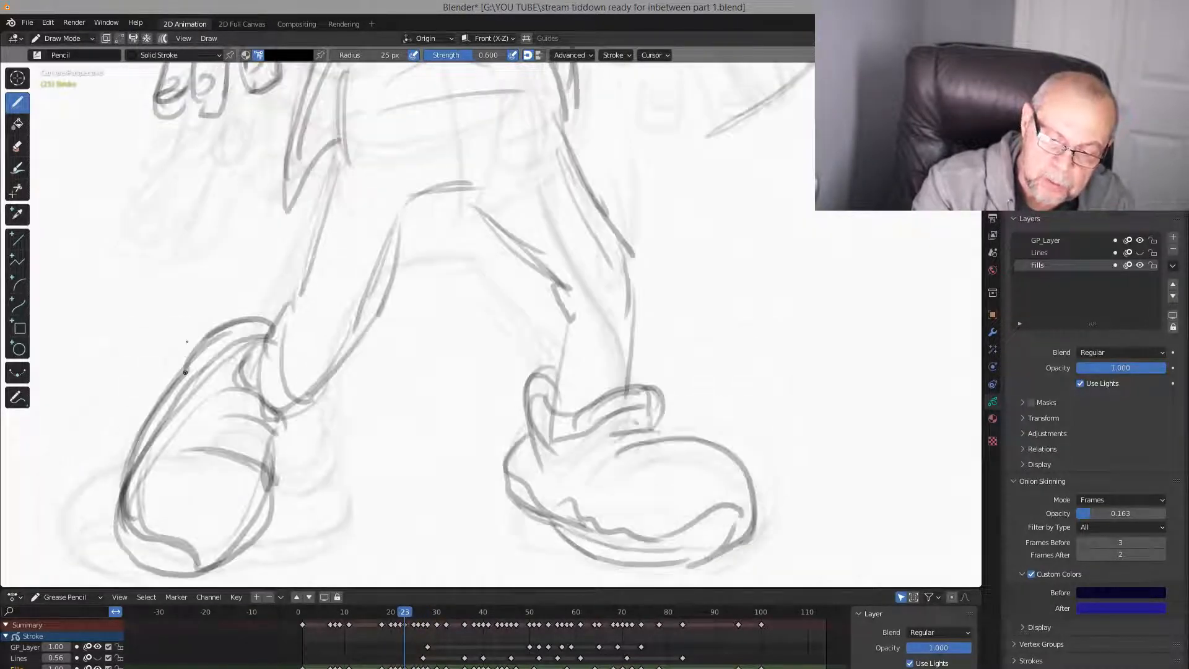
key(Up)
drag(171, 350, 251, 323)
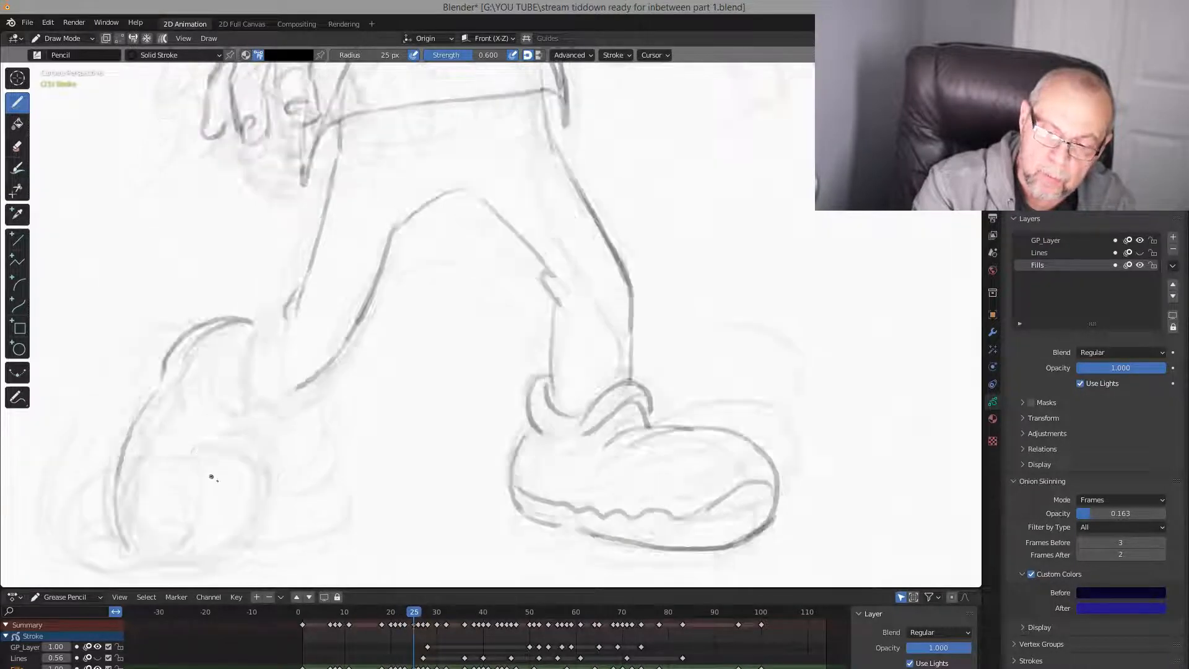
Draw the rounded toe of the left-hand shoe, with its upper arc, inner side and bottom curve, at frame 25
drag(236, 449, 262, 466)
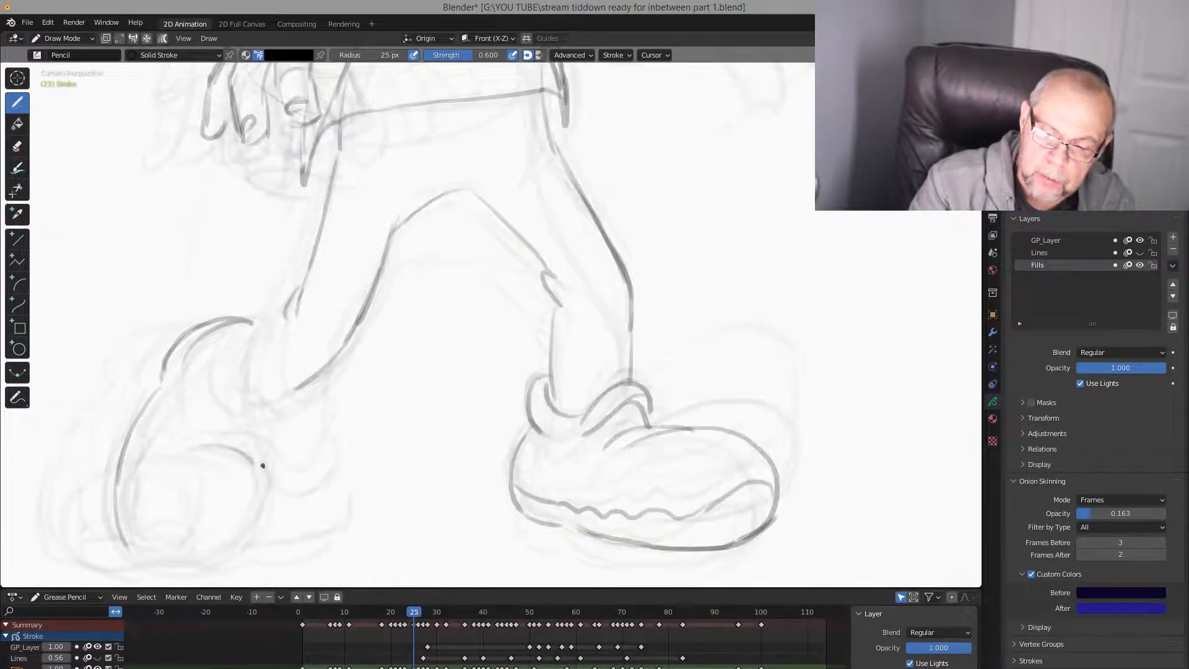
key(Down)
key(Up)
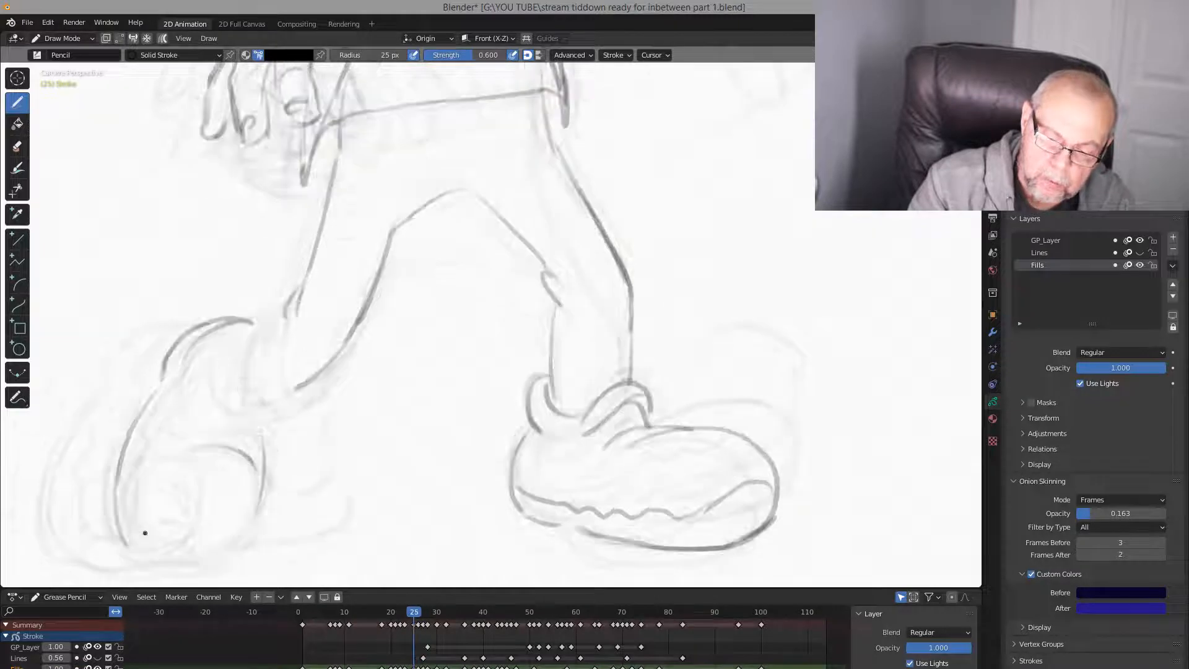
mouse_move(154, 541)
mouse_down()
mouse_move(204, 563)
mouse_move(258, 498)
mouse_up()
key(Down)
key(Up)
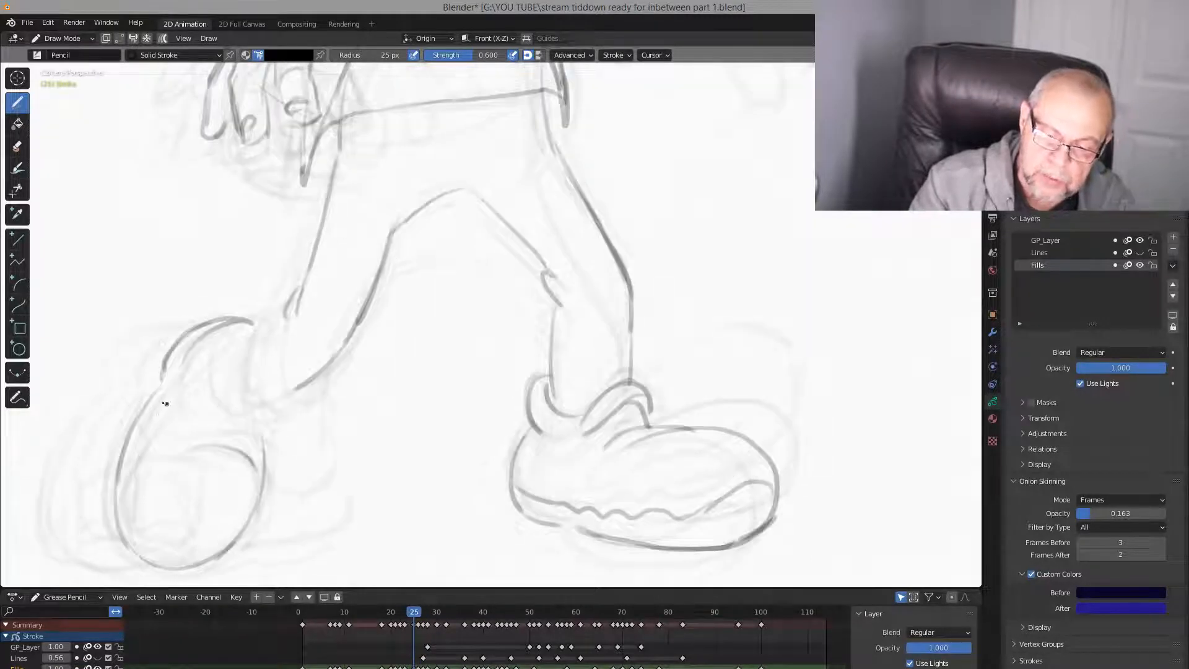
Add the wavy sole line along the inside of the left-hand shoe's outer contour at frame 25
key(Down)
key(Up)
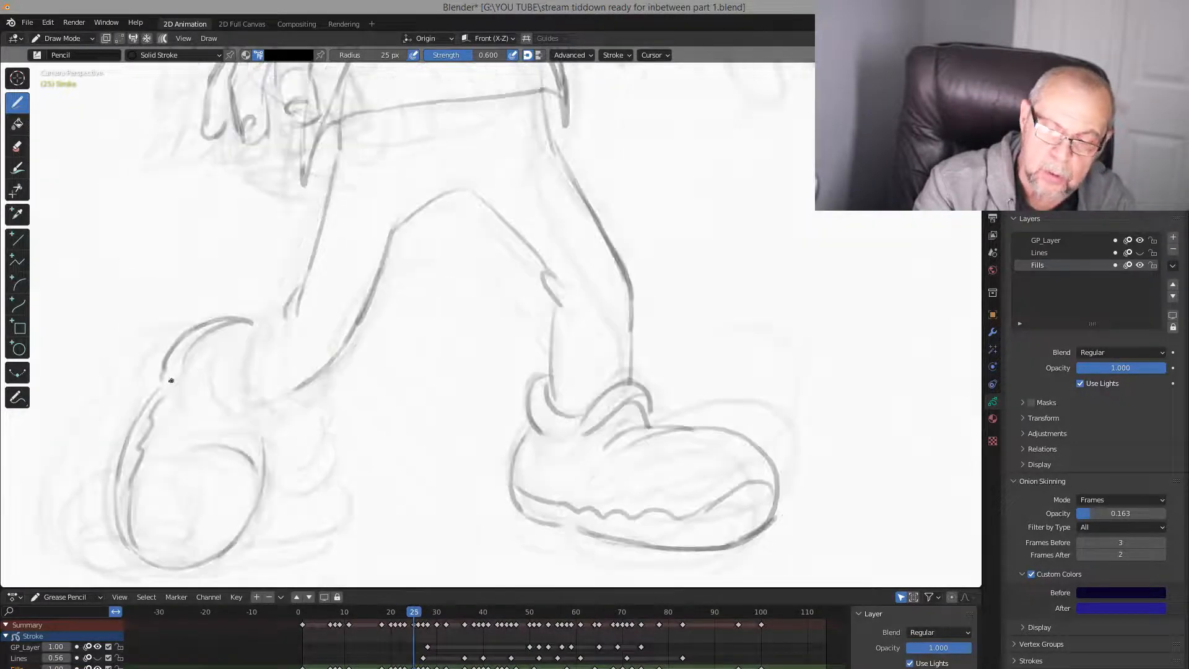
drag(163, 372, 159, 393)
key(Down)
key(Up)
key(Down)
key(Up)
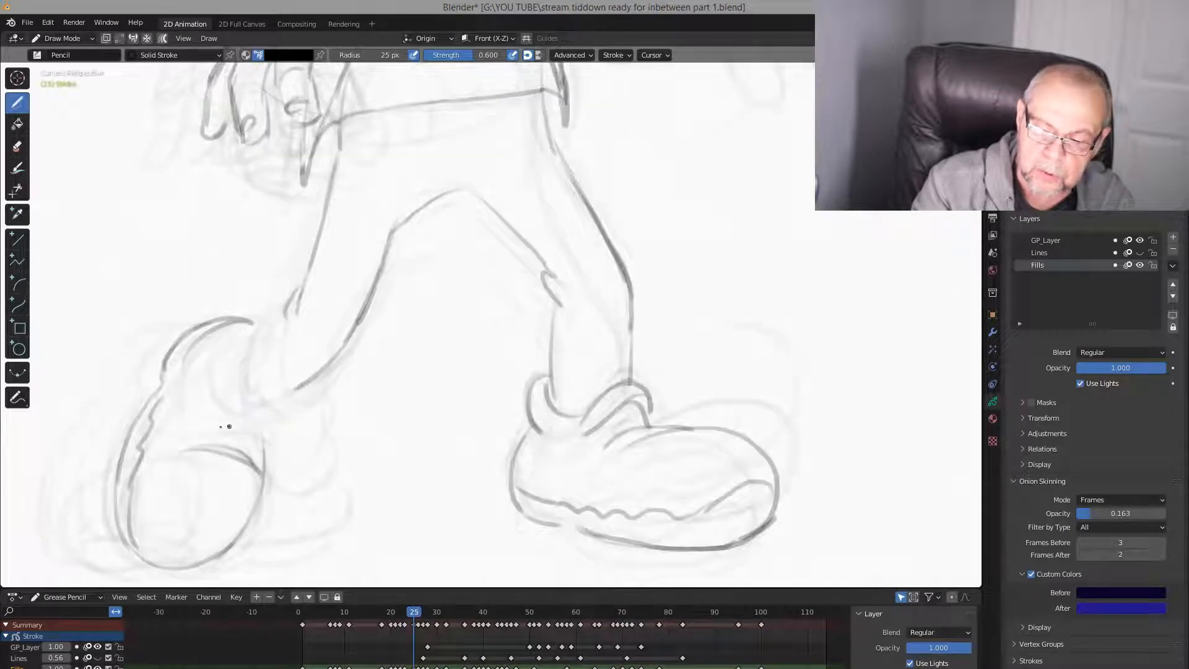
Draw the crease above the toe and the two curved ankle collar lines on the left-hand shoe
drag(229, 426, 255, 440)
key(Down)
key(Up)
drag(250, 322, 255, 414)
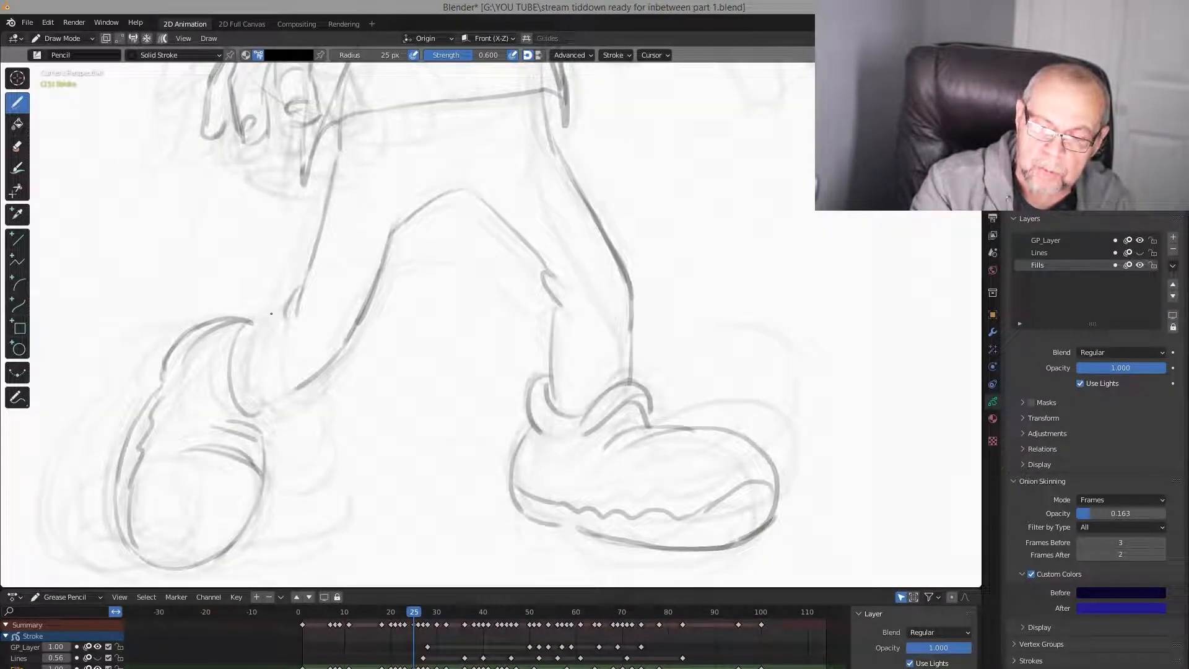
drag(271, 314, 288, 409)
key(Down)
key(Up)
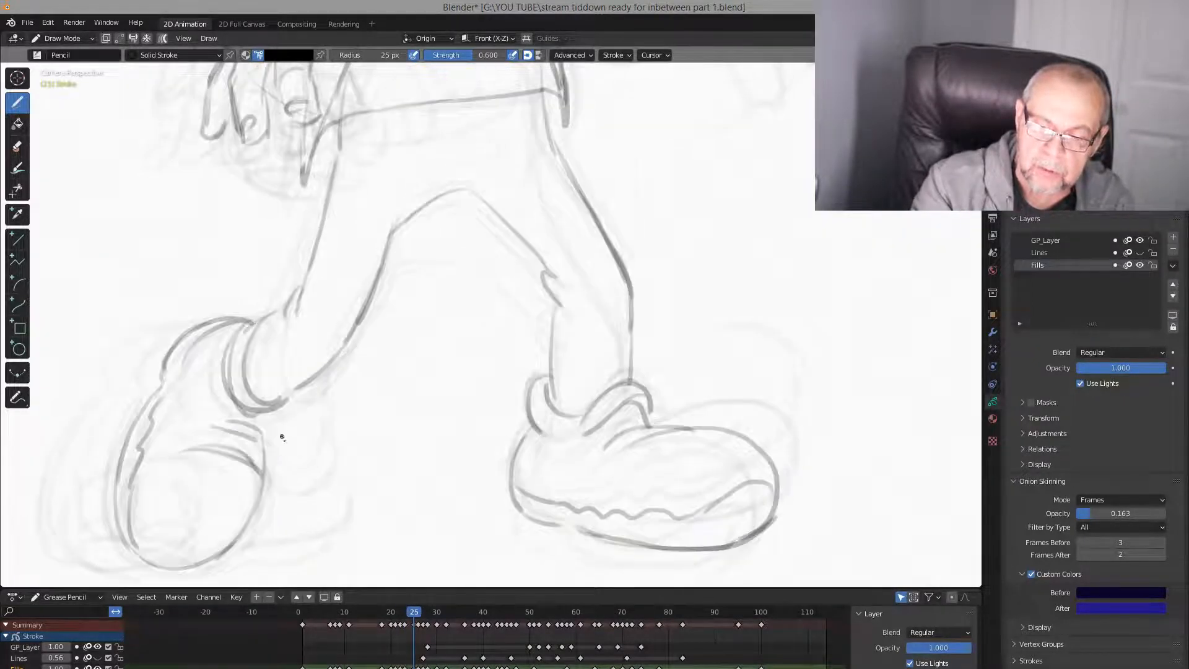
Join the left-hand trouser leg to the ankle collar with upper and lower contour strokes at frame 25
key(Down)
key(Up)
mouse_move(270, 313)
mouse_down()
mouse_move(228, 374)
mouse_move(300, 298)
mouse_up()
key(Down)
key(Up)
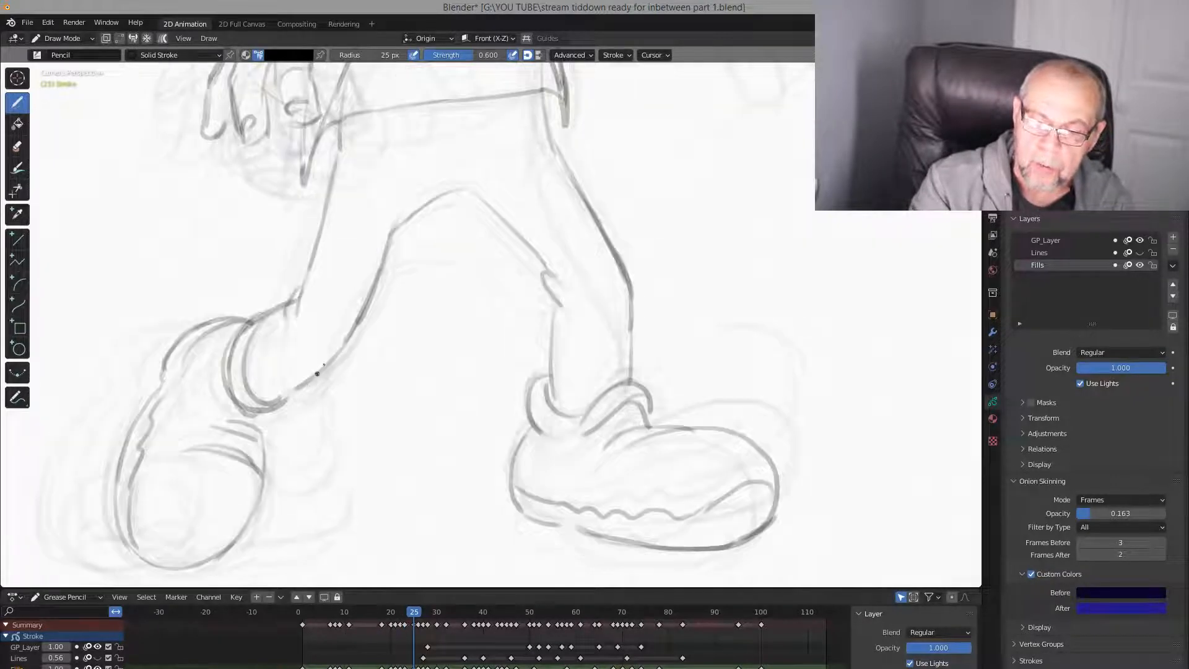
drag(331, 360, 260, 406)
mouse_move(248, 328)
mouse_down()
mouse_move(279, 404)
mouse_move(265, 411)
mouse_up()
Flip back and forth between frames 23 and 27 to examine the motion of the legs and shoes
key(Down)
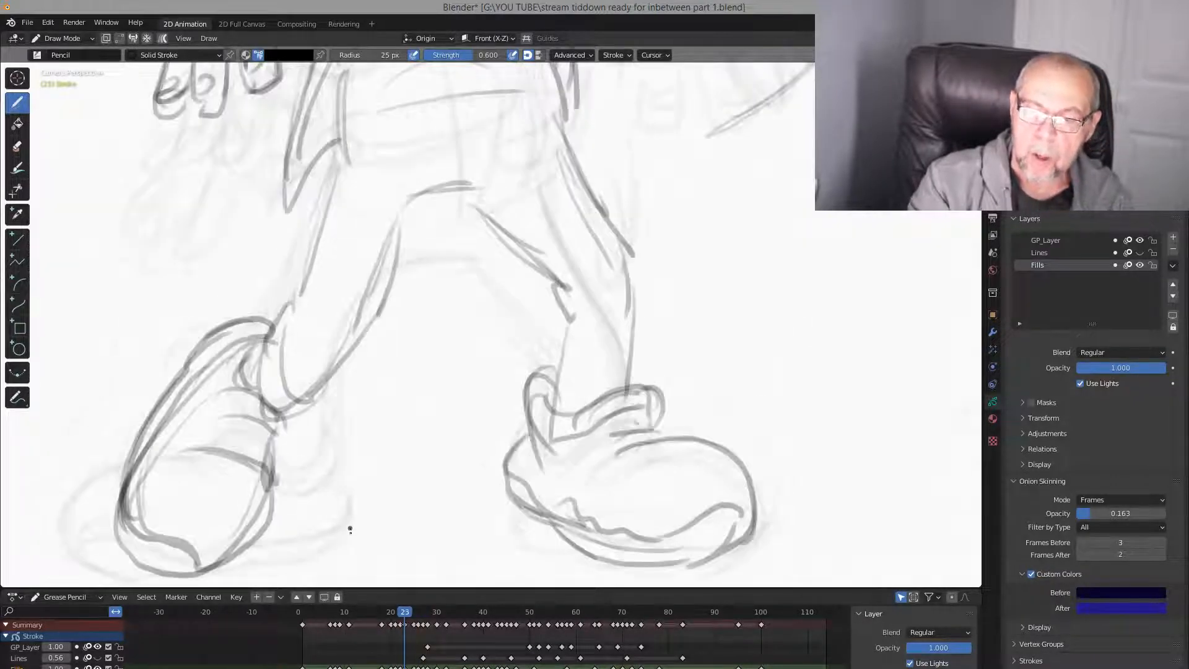
key(Up)
key(Up)
key(Up)
key(Down)
key(Down)
key(Down)
key(Up)
key(Up)
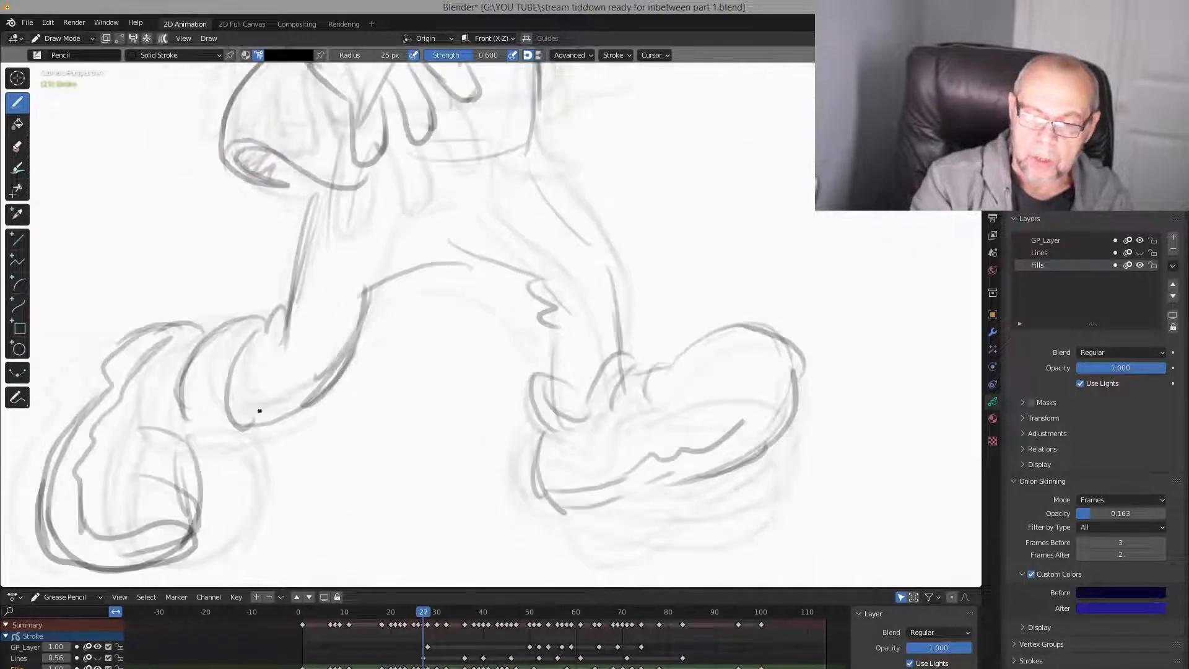
key(Down)
key(Down)
key(Down)
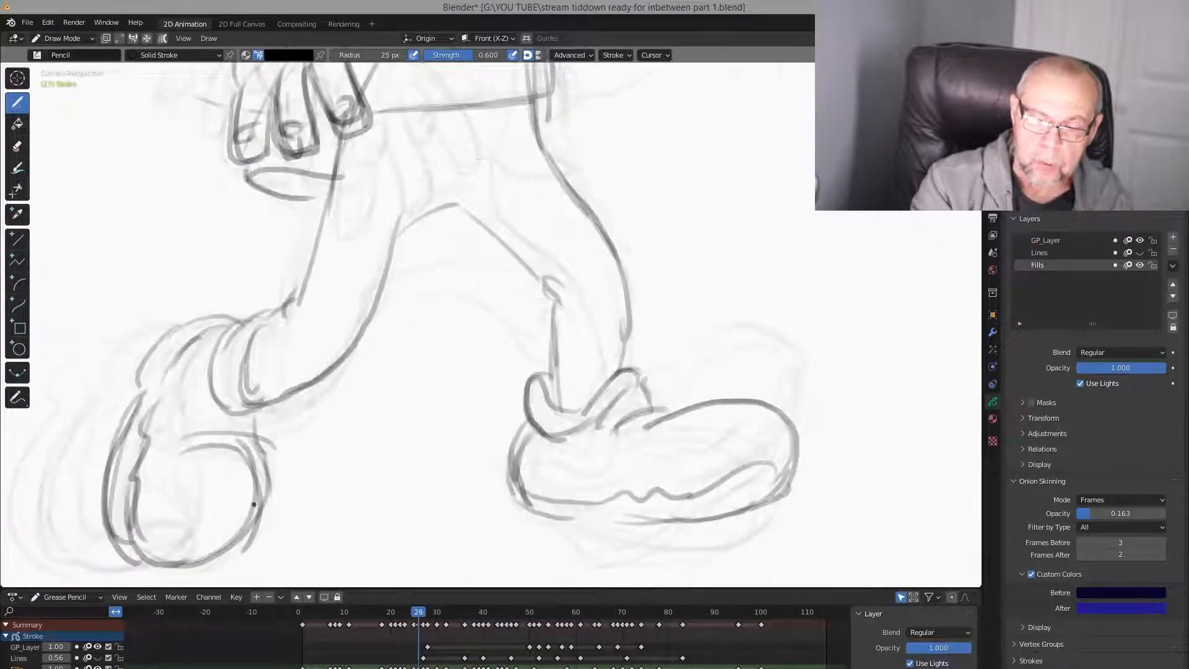
key(Up)
key(Up)
key(Up)
key(Up)
key(Down)
key(Down)
key(Down)
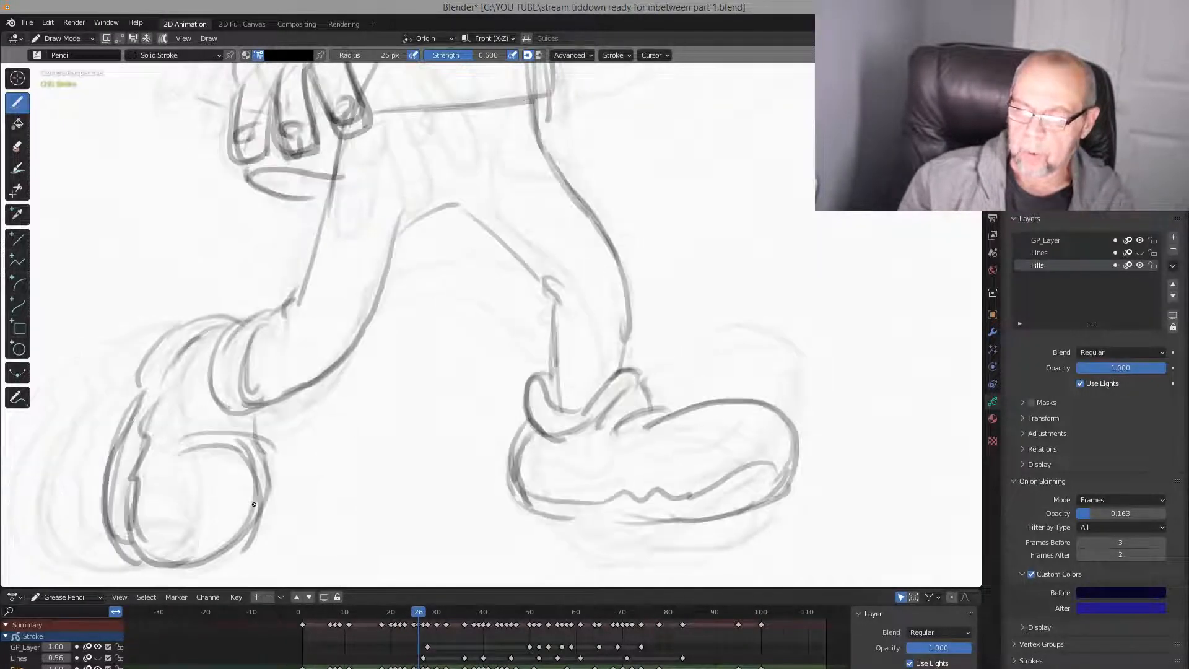
Draw the outer contour of the right-hand leg from the hip to the ankle at frame 27
key(Up)
key(Up)
key(Up)
key(Down)
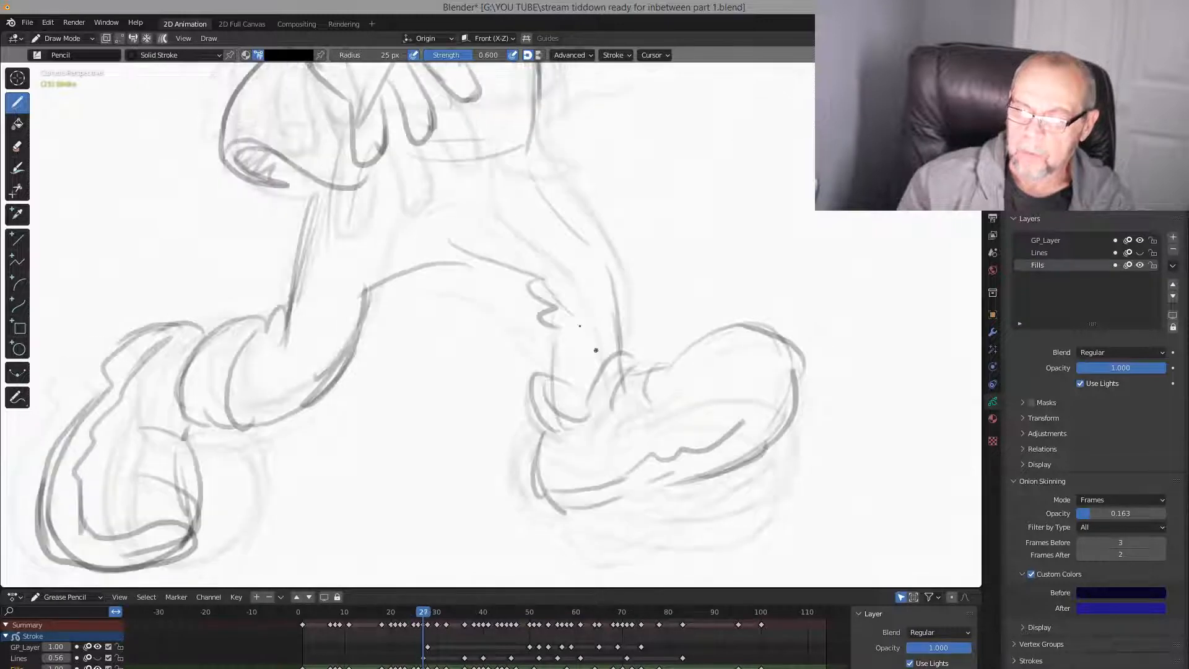
drag(525, 172, 561, 215)
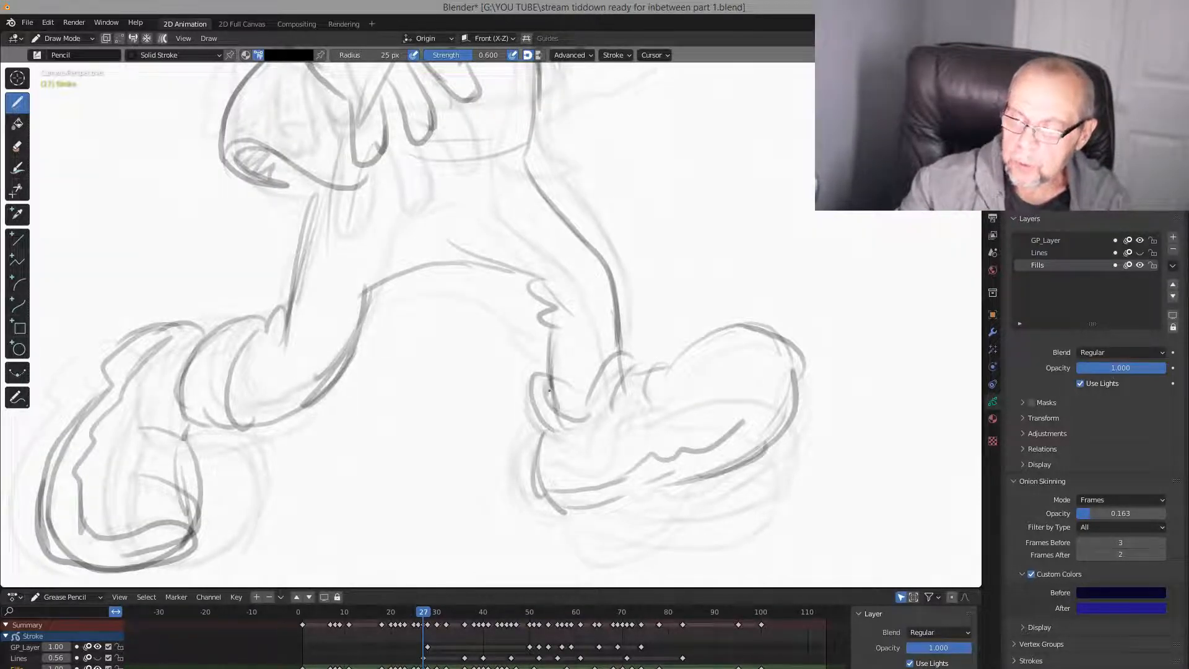
Compare frame 27 with its neighbours and scrub back to frame 21 to review the start of the movement
key(Down)
key(Up)
key(Up)
key(Down)
key(Down)
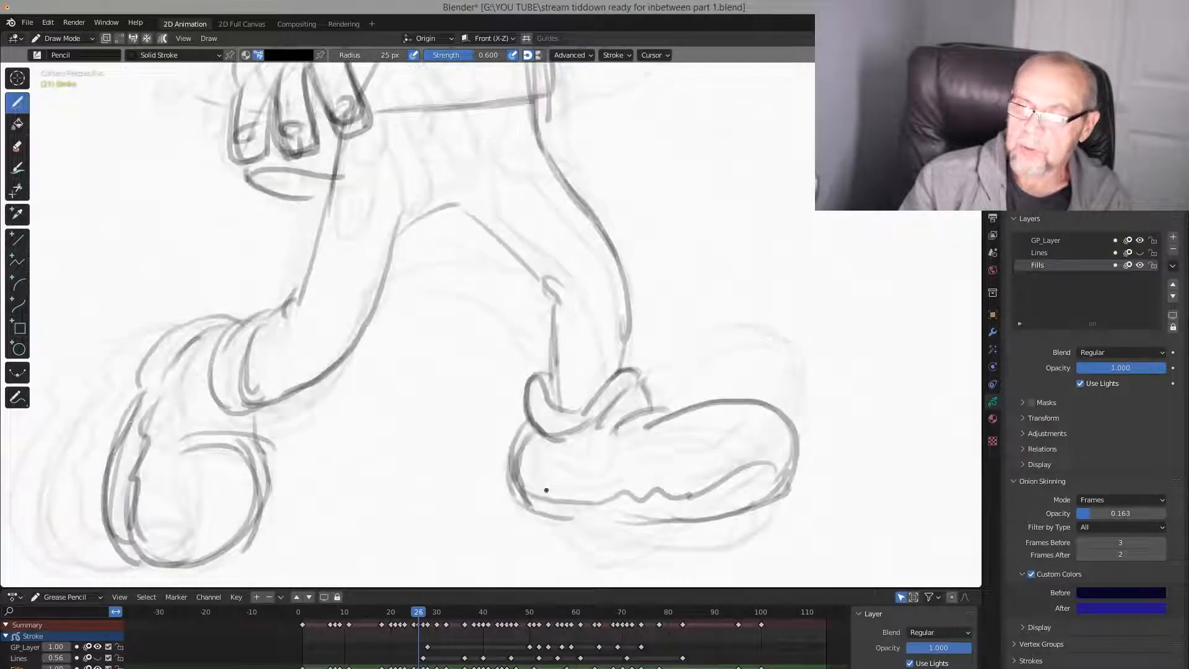
key(Up)
drag(429, 613, 381, 633)
key(Down)
key(Up)
key(Up)
key(Up)
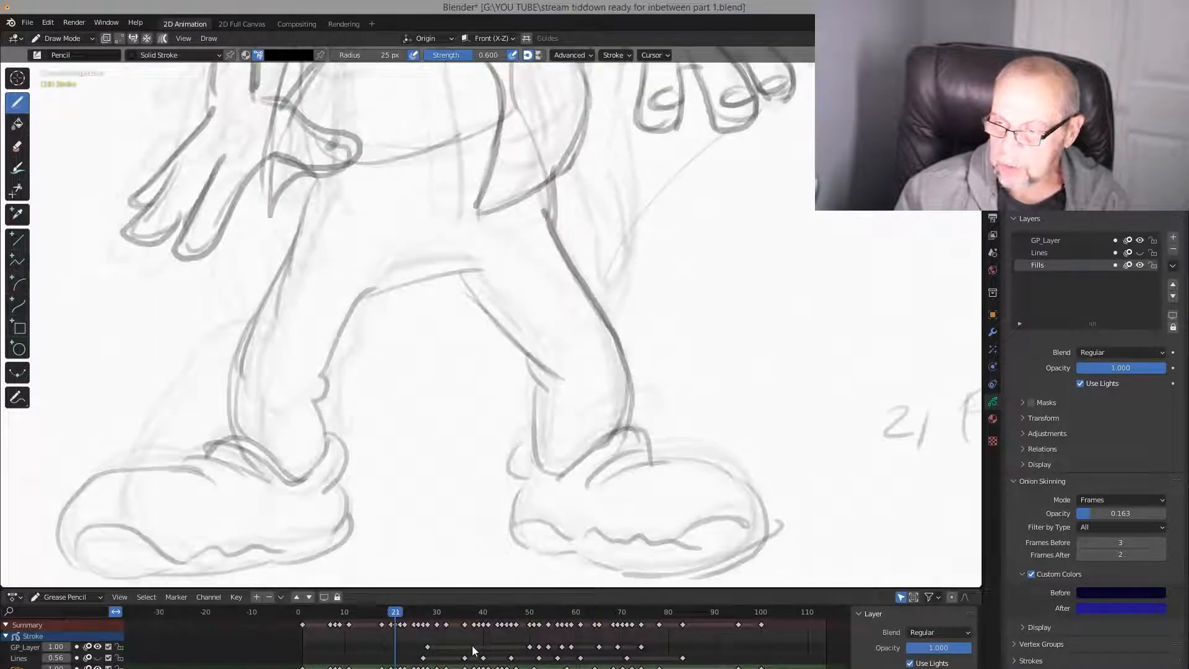
Step through the drawings from frame 21 to frame 30 to examine how the legs and feet move
key(Down)
key(Up)
key(Up)
key(Up)
key(Up)
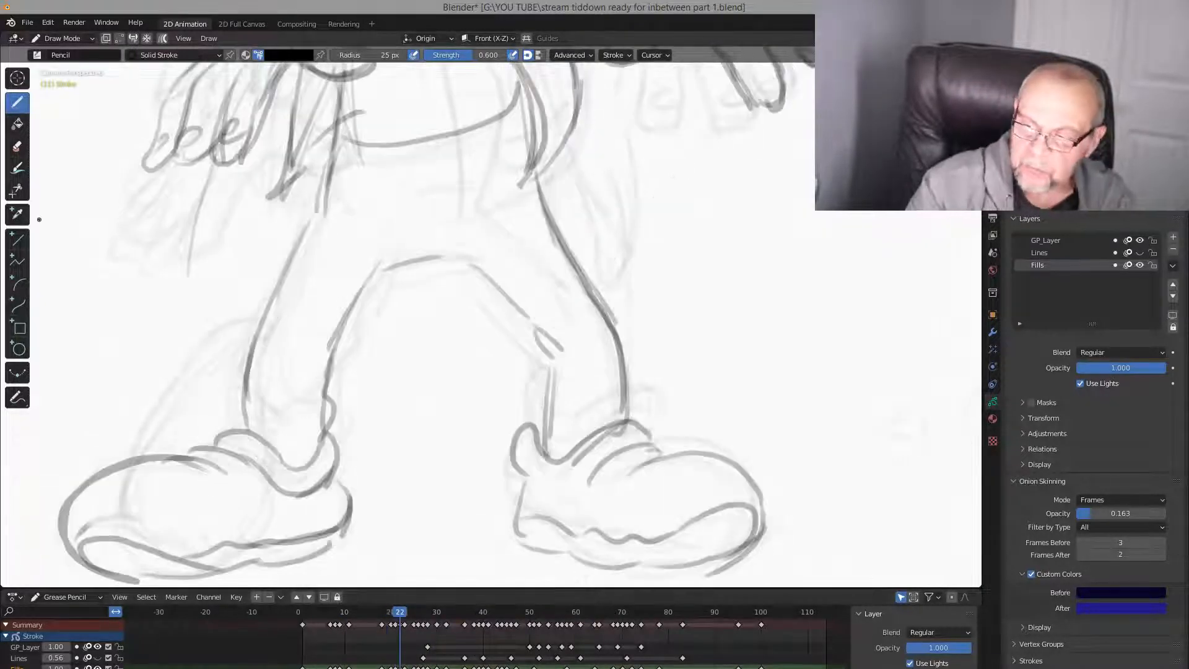
key(Down)
key(Down)
key(Up)
key(Up)
key(Up)
key(Up)
key(Up)
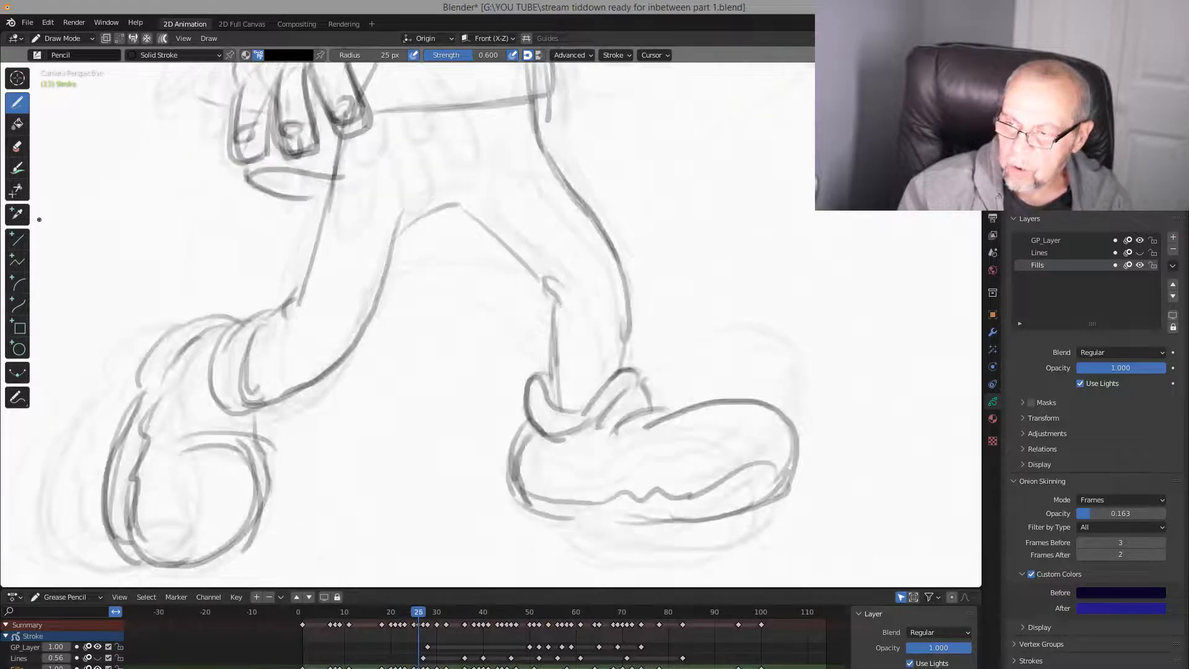
key(Up)
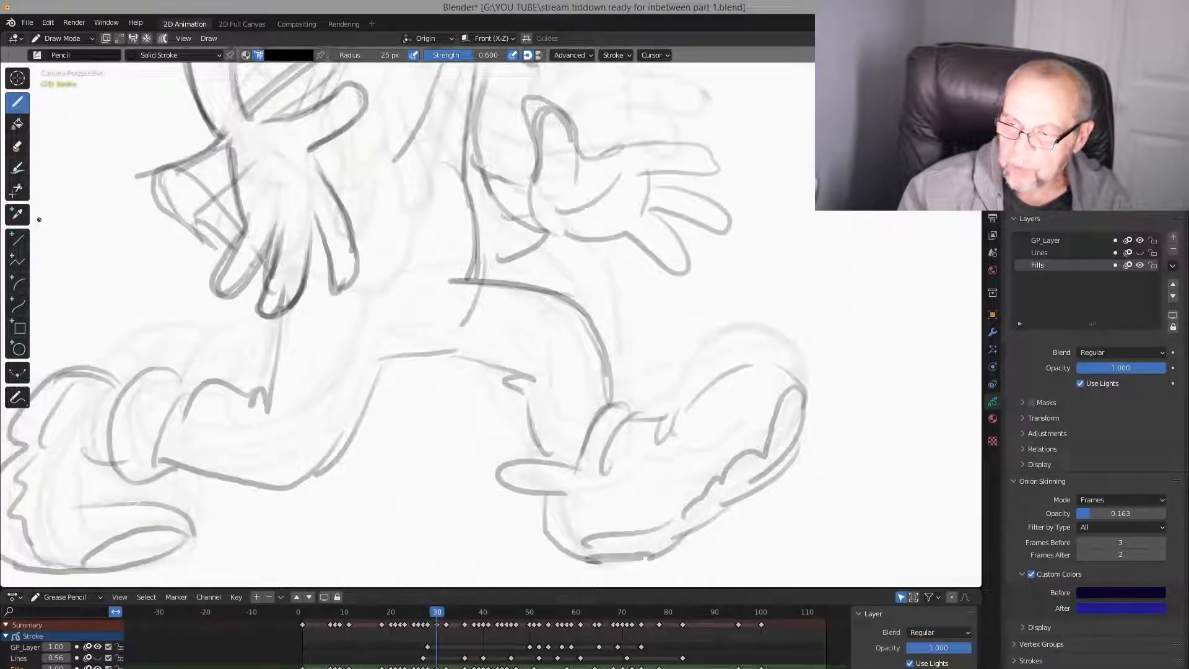
Erase the stray line below the shirt at frame 30 and extend the open jacket edge down to the hand with the pencil
click(17, 147)
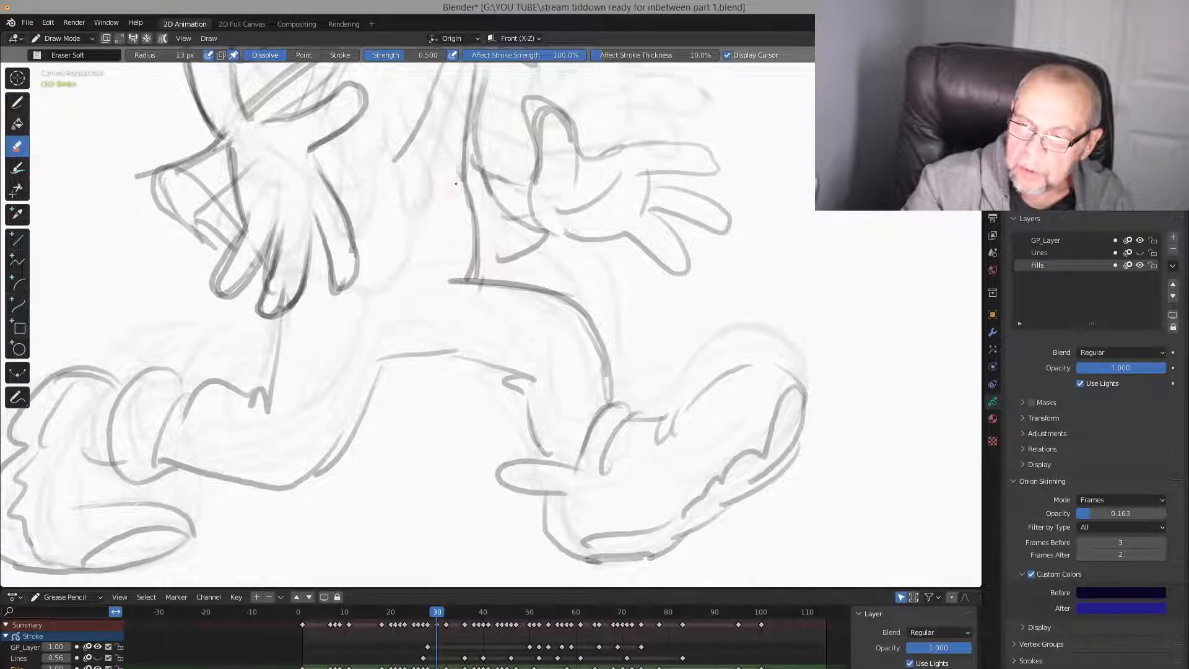
click(18, 102)
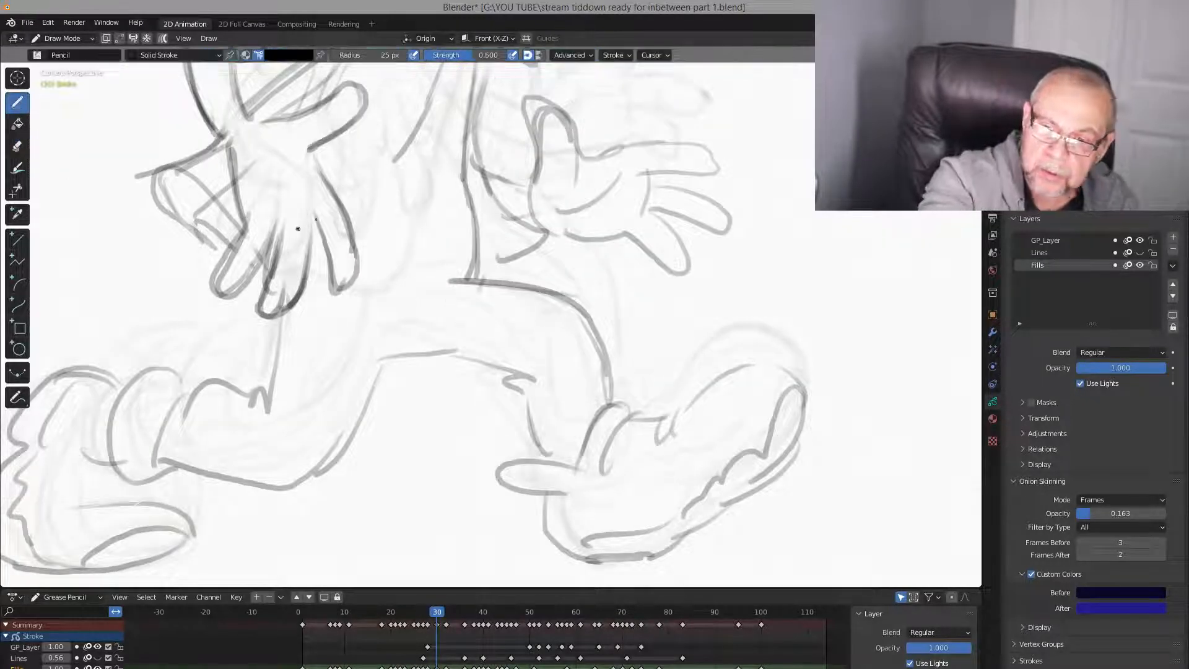
drag(365, 201, 347, 216)
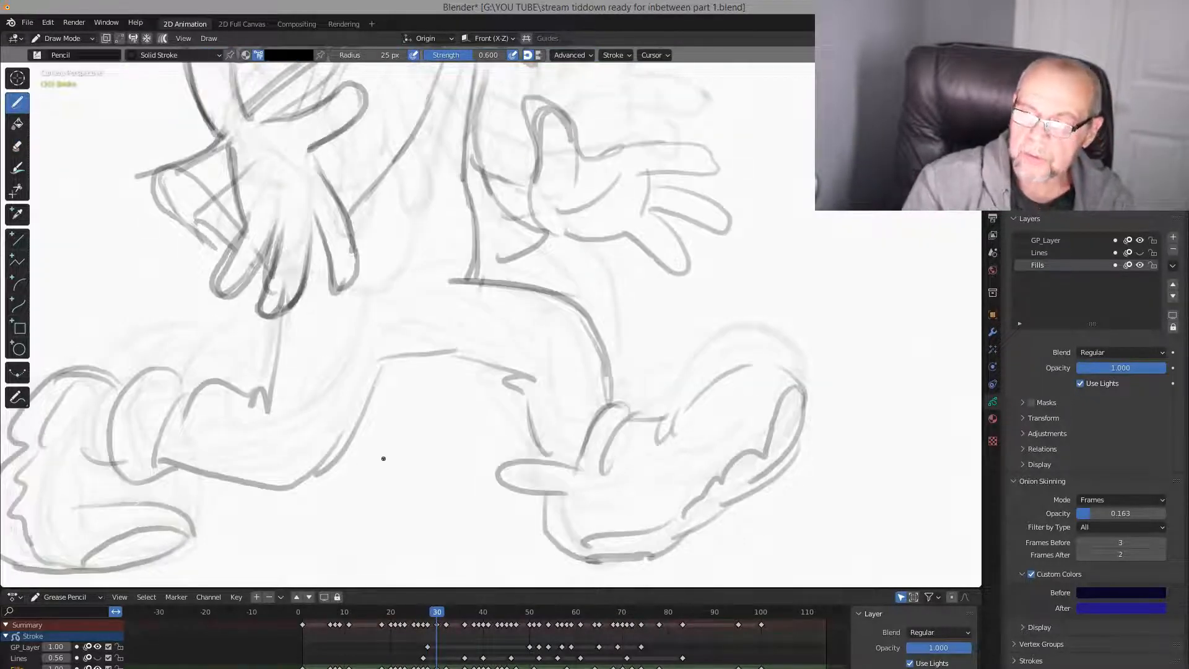
Add strokes at frame 28 joining the top of the right-hand shoe to its ankle collar
key(Left)
key(Left)
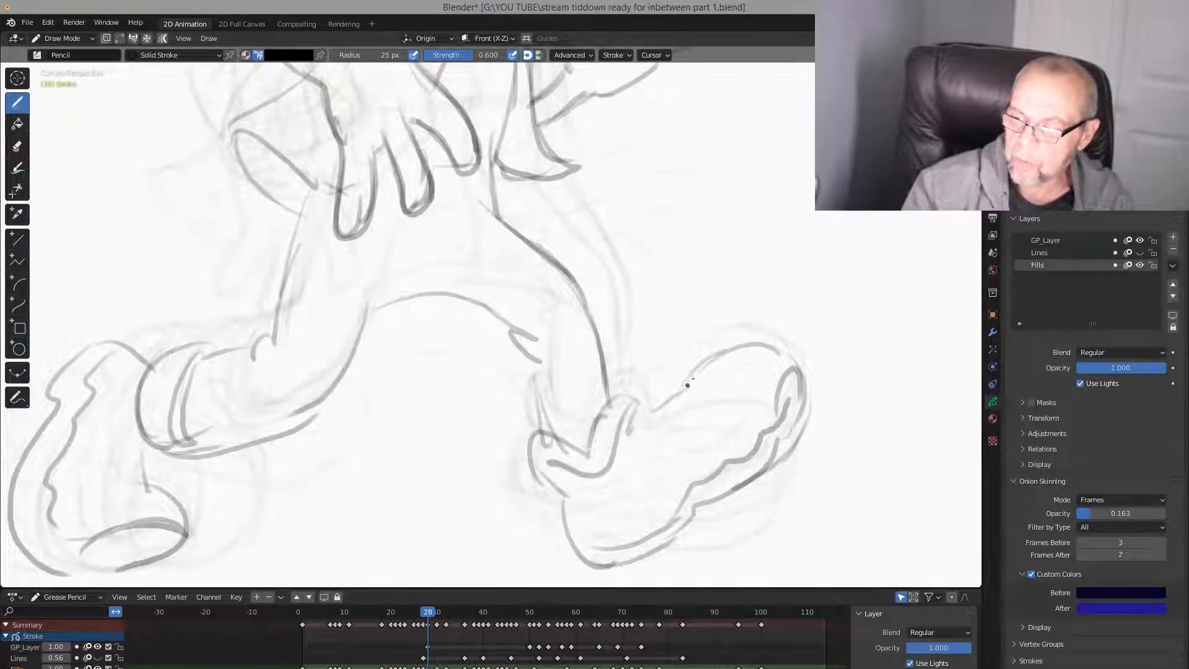
mouse_move(675, 407)
mouse_down()
mouse_move(645, 431)
mouse_move(646, 412)
mouse_up()
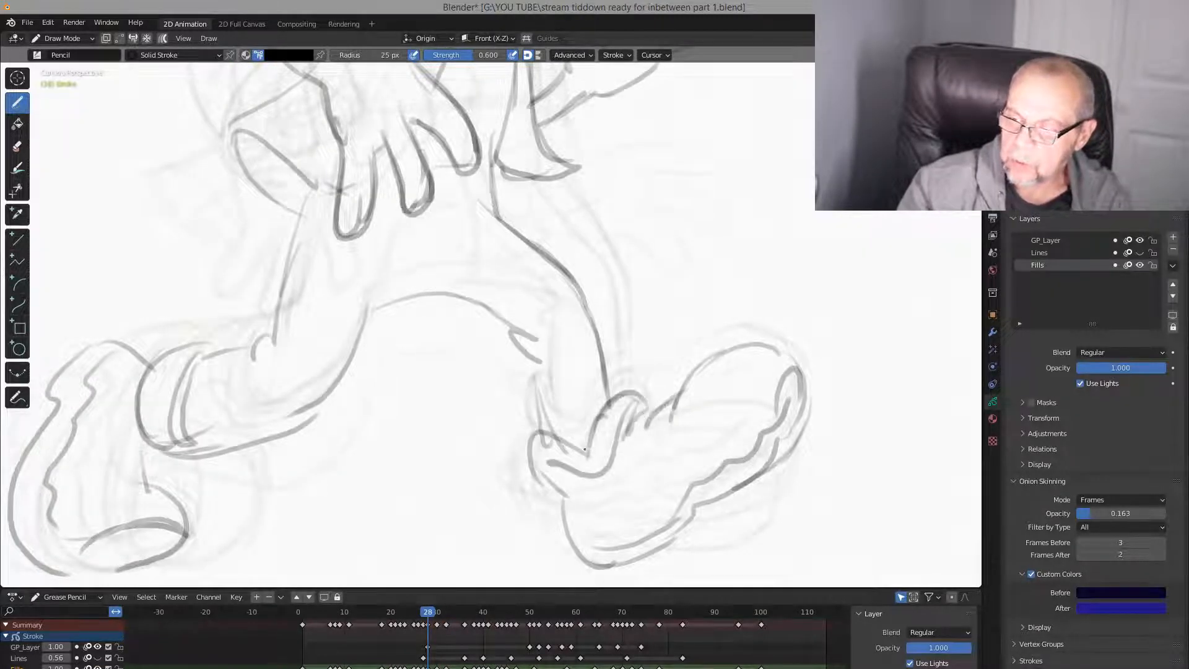
Close the gap between the ankle collar and the top of the right-hand shoe at frame 27, checking against frame 28
key(Left)
key(Right)
key(Left)
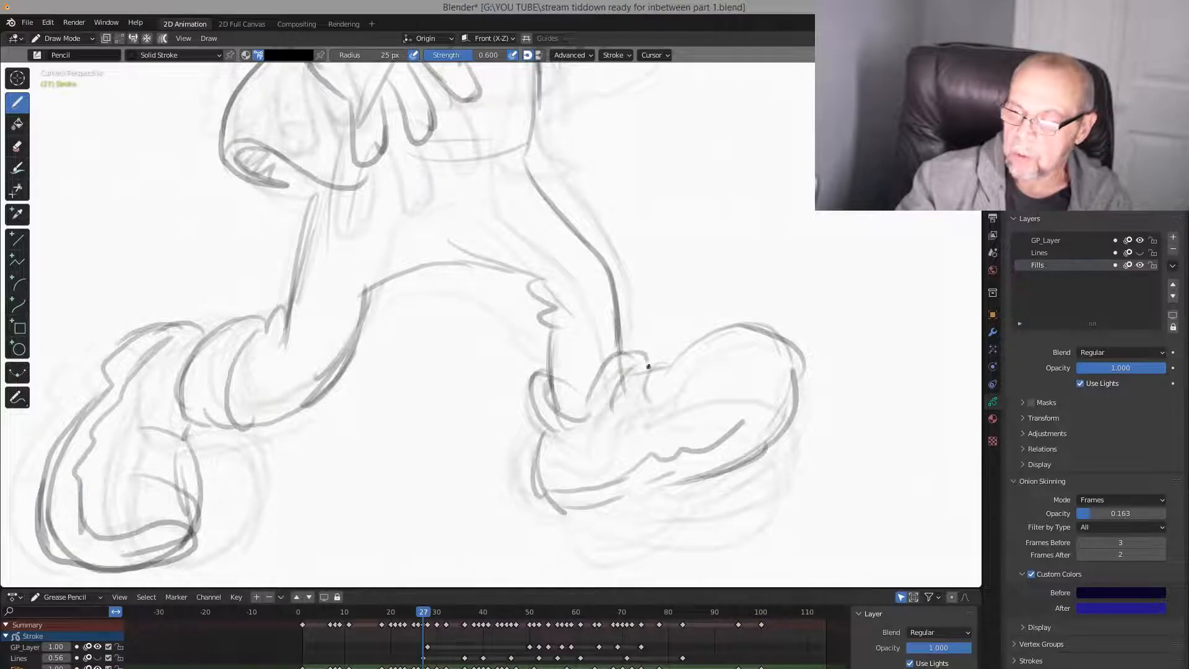
drag(647, 359, 670, 359)
key(Right)
key(Left)
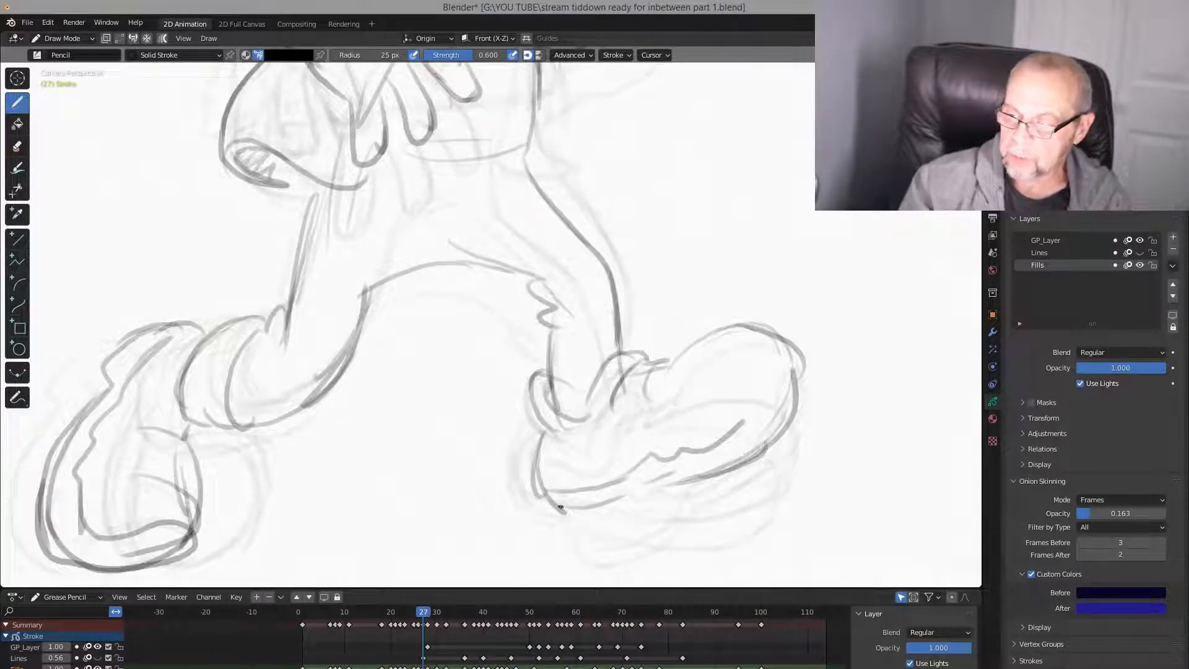
Reinforce the bottom sole contour of the right-hand shoe at frame 27 and extend the inner sole line up to the toe
mouse_move(561, 507)
mouse_down()
mouse_move(636, 496)
mouse_move(794, 412)
mouse_move(804, 359)
mouse_up()
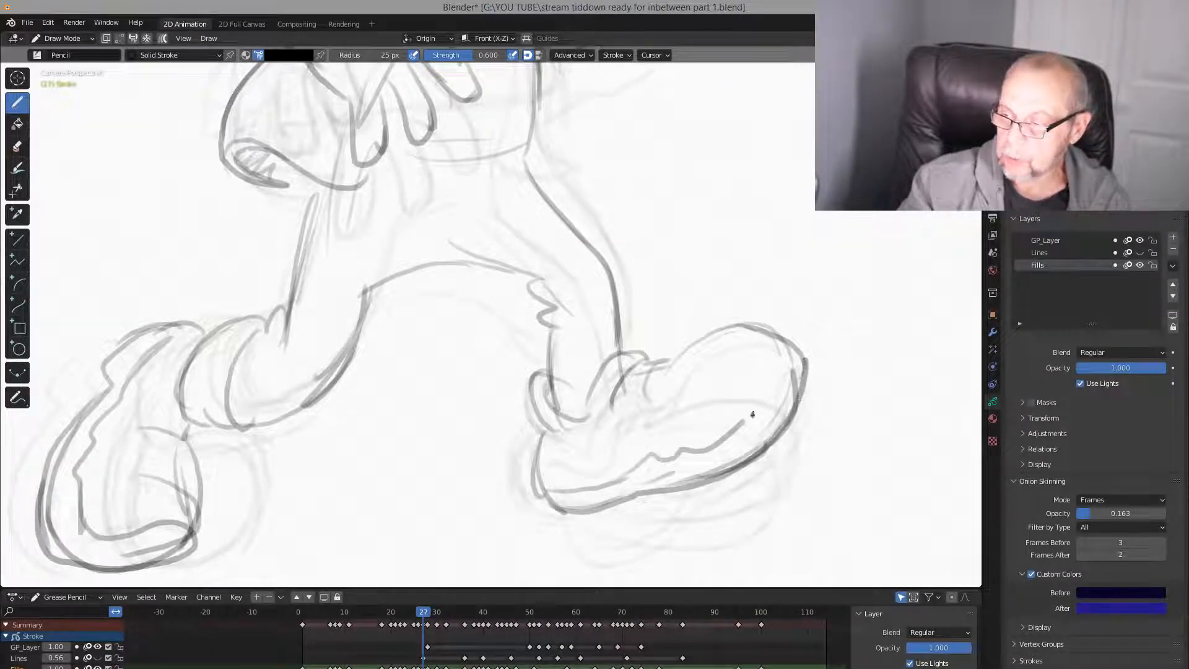
drag(748, 421, 804, 362)
key(Left)
key(Right)
key(Right)
key(Left)
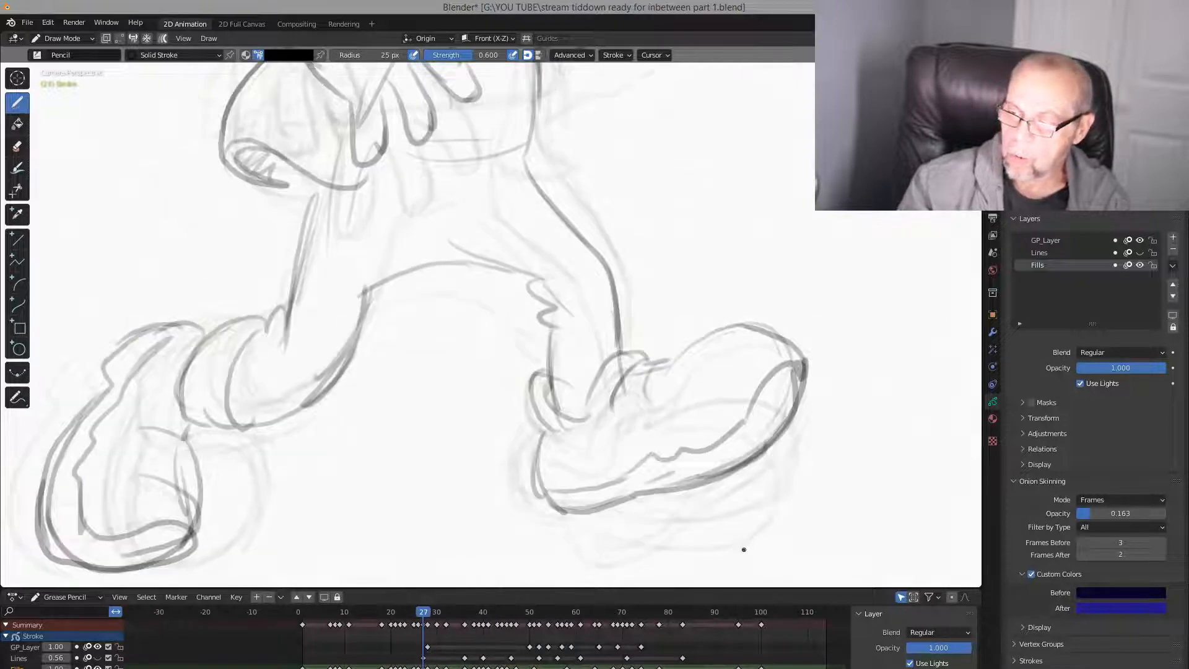
Go back to frame 23 and examine the character's whole figure
key(Right)
key(Left)
key(Left)
key(Left)
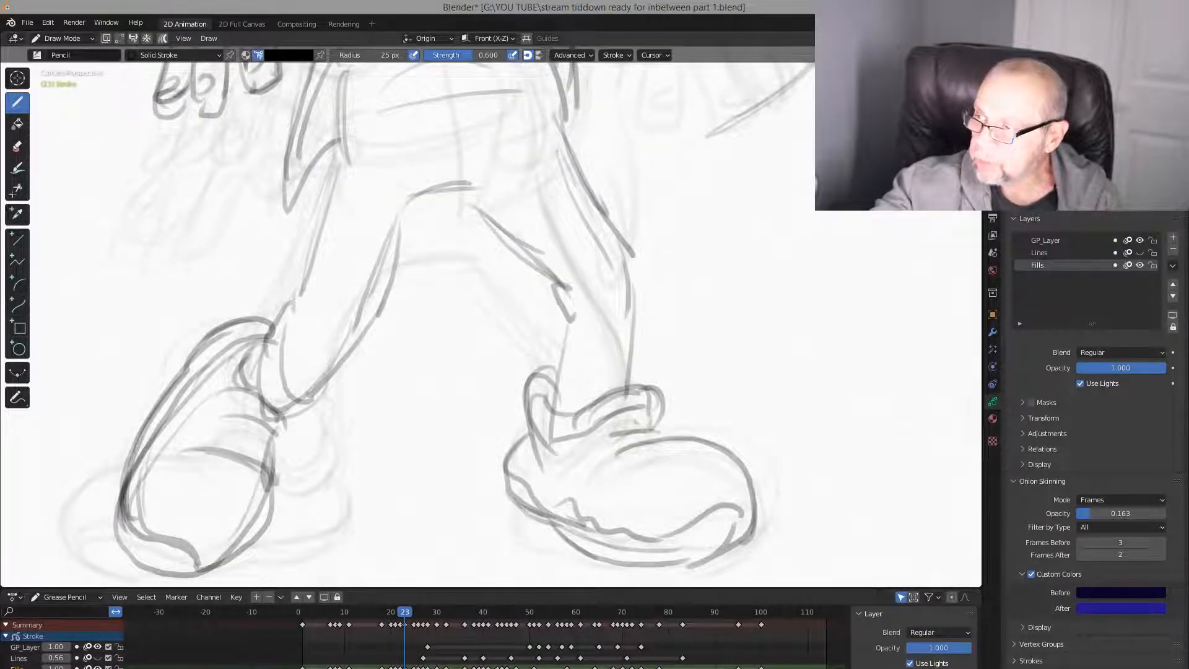
scroll(963, 216, down, 4)
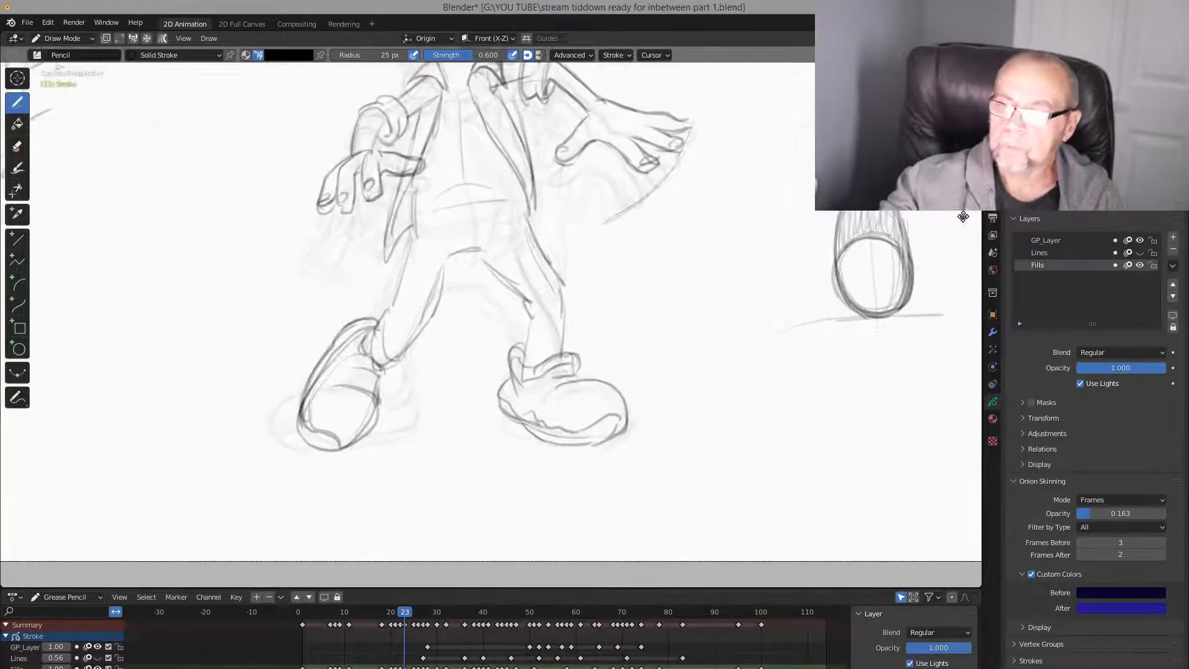
drag(966, 155, 947, 287)
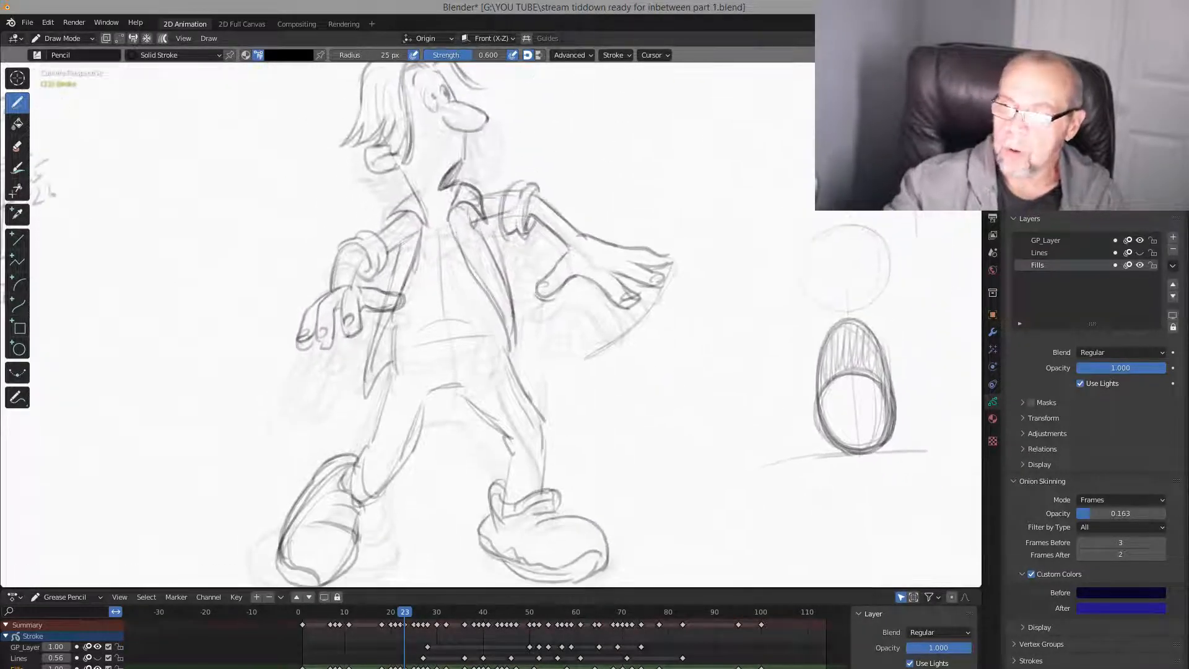
Play the animation several times from its opening frames to review the character's overall motion and timing
drag(966, 134, 966, 199)
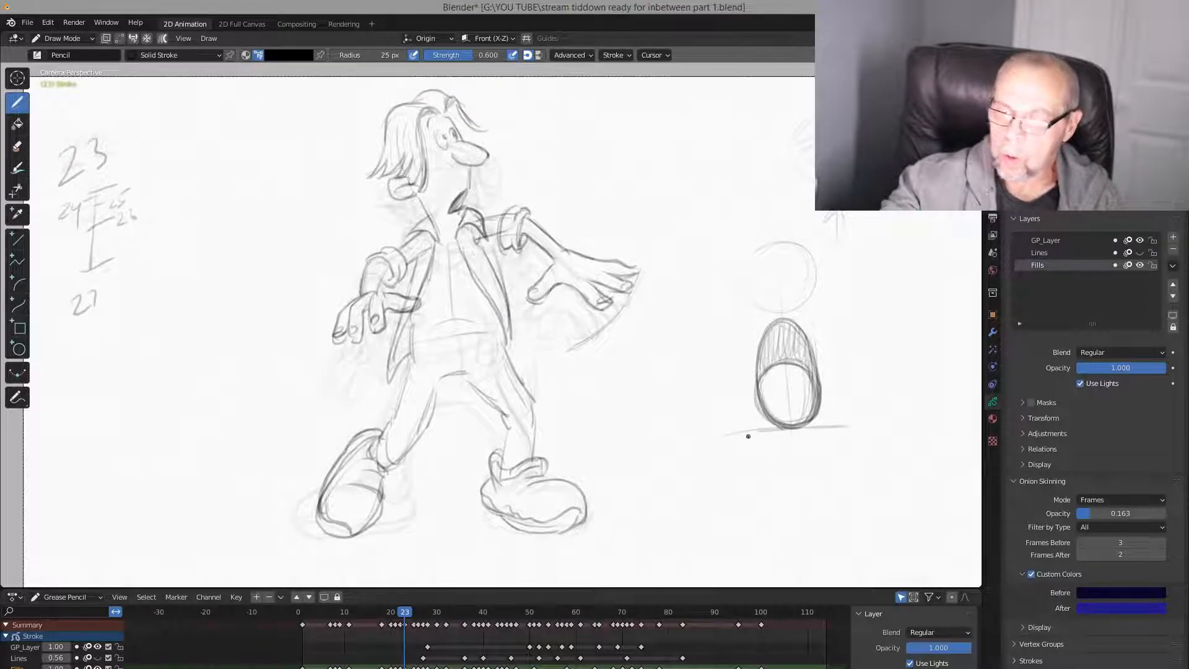
mouse_move(405, 625)
mouse_down()
mouse_move(353, 625)
mouse_move(456, 625)
mouse_move(354, 626)
mouse_up()
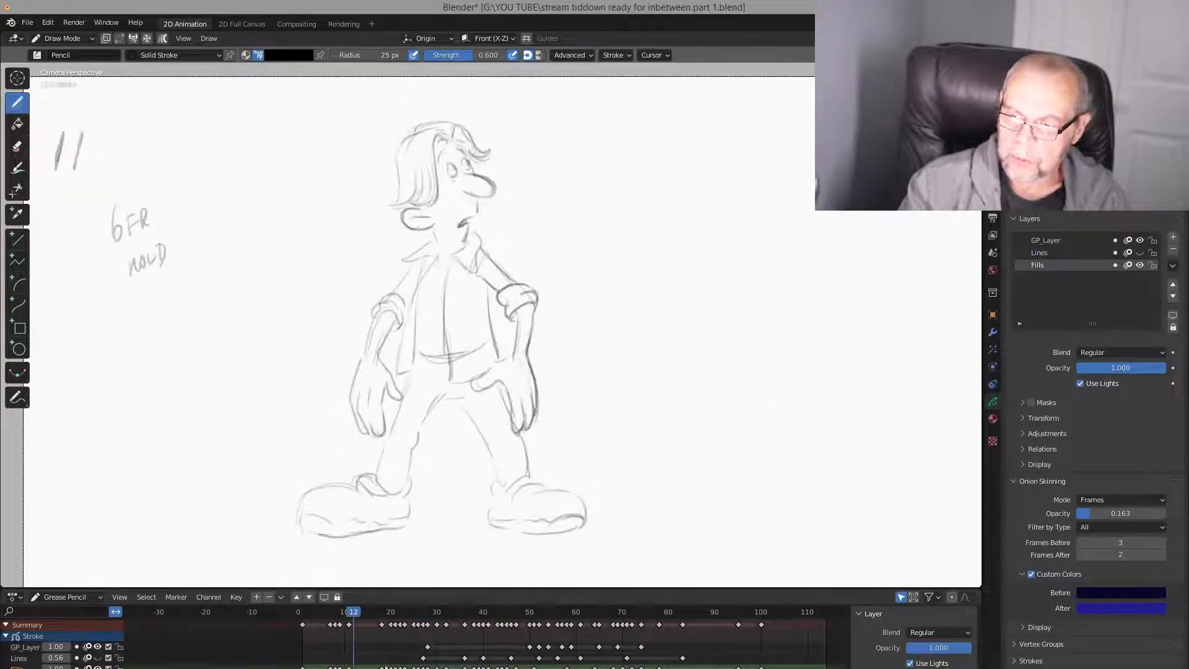
key(space)
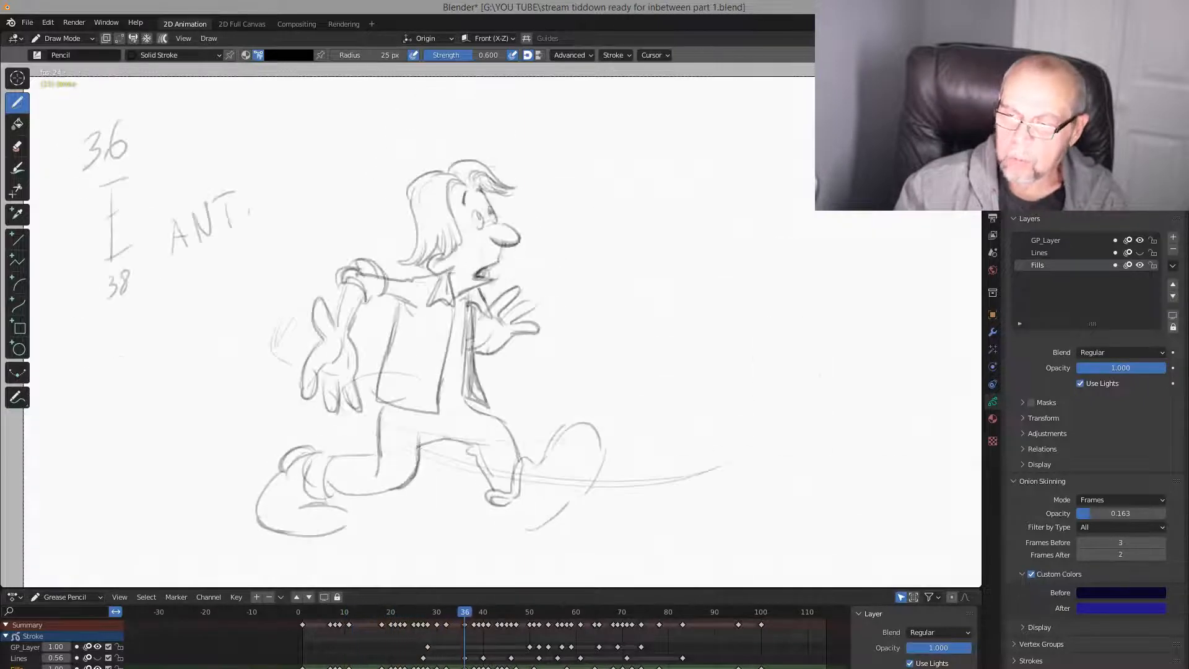
drag(513, 611, 331, 615)
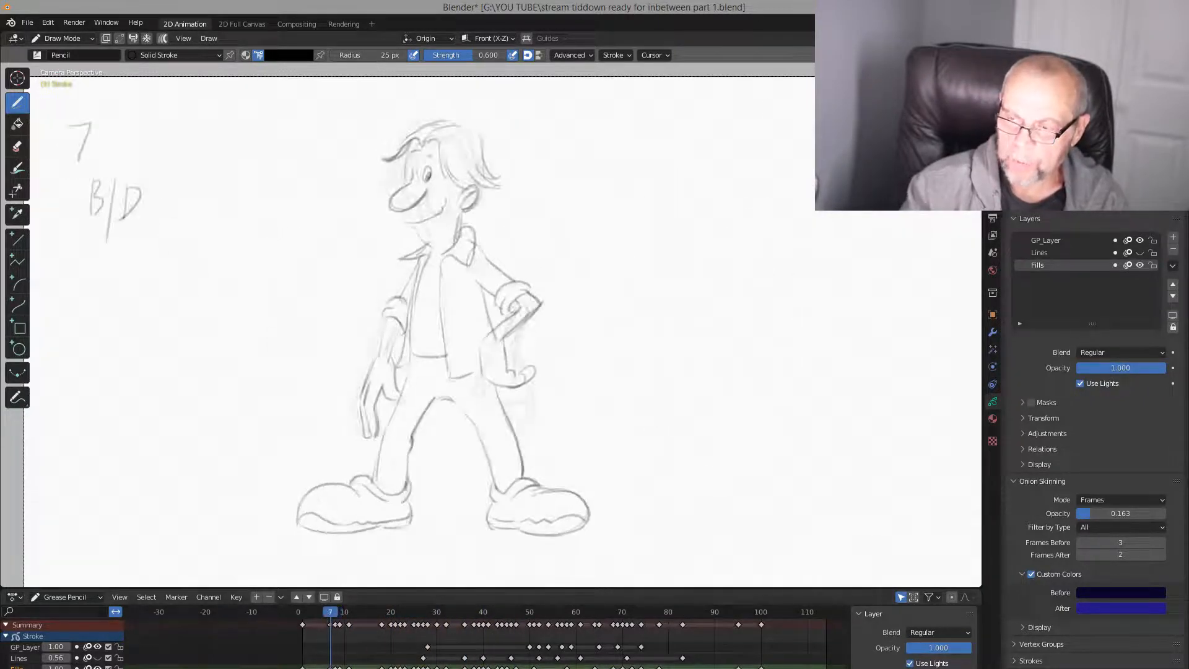
key(space)
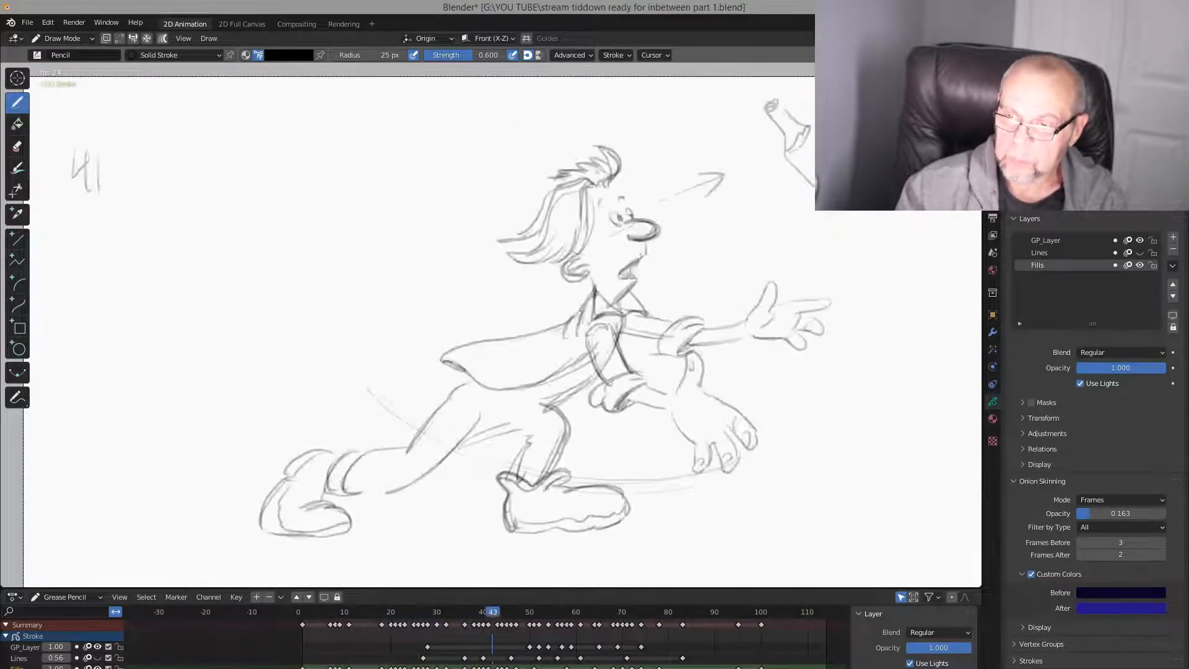
drag(524, 617, 307, 617)
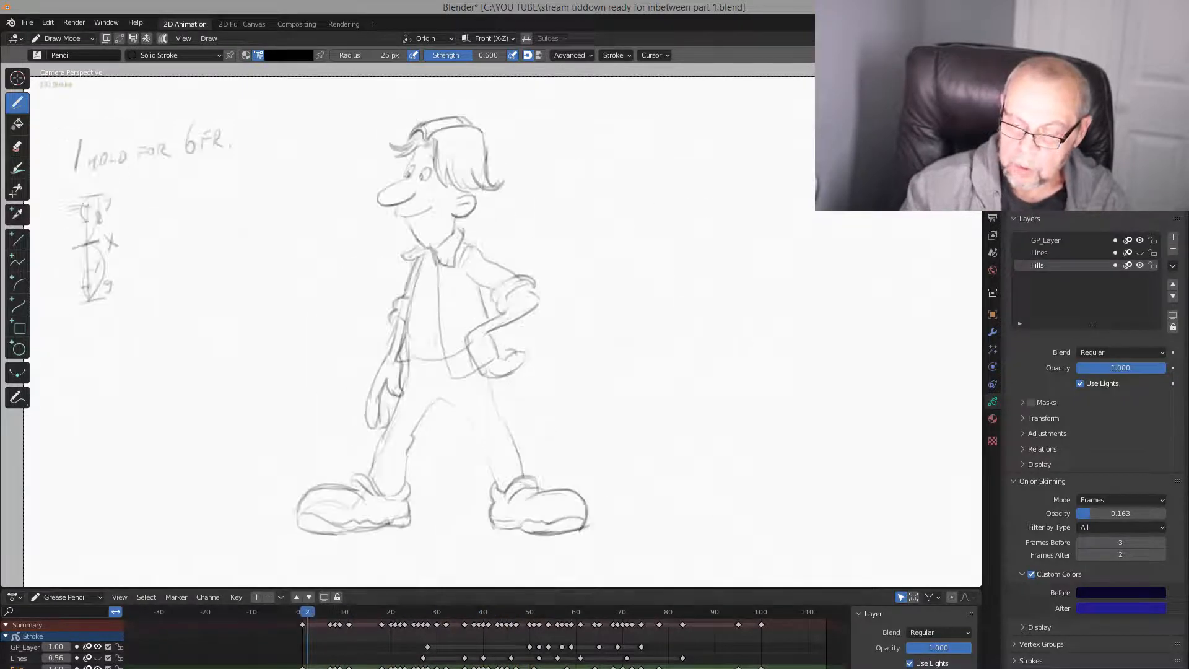
key(ctrl+shift+space)
key(space)
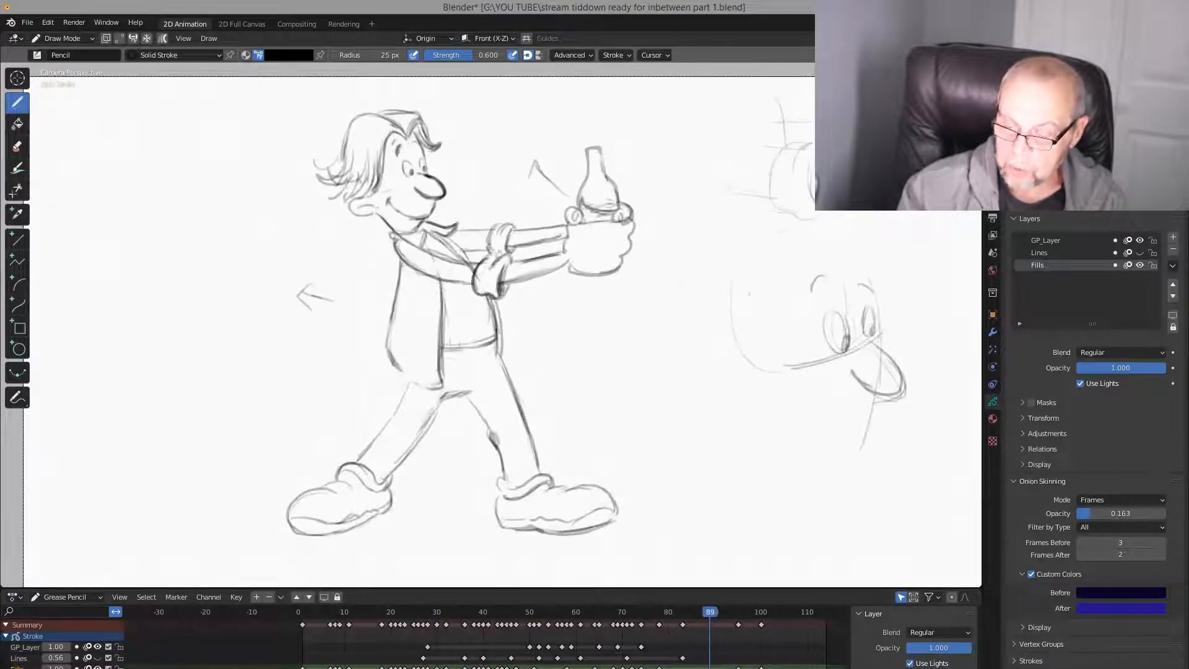
key(space)
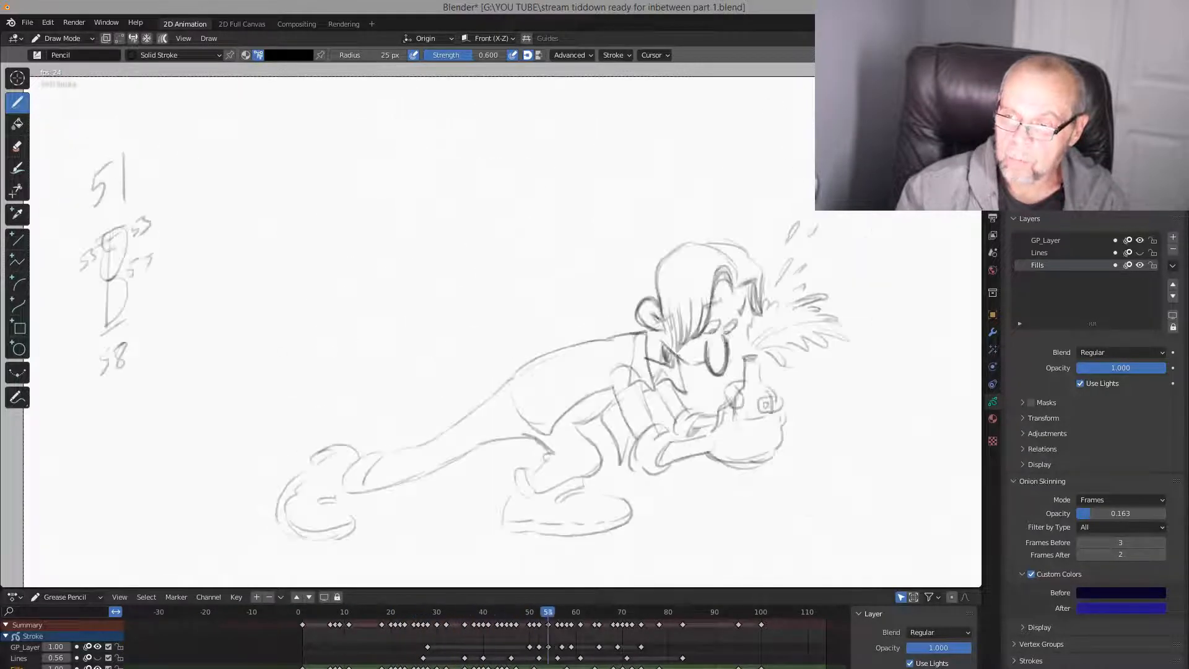
key(space)
Step backward through the keyed drawings, past frames 70 and 39 to frame 25 and earlier, examining each pose
key(Down)
key(Down)
key(Down)
key(Down)
key(Down)
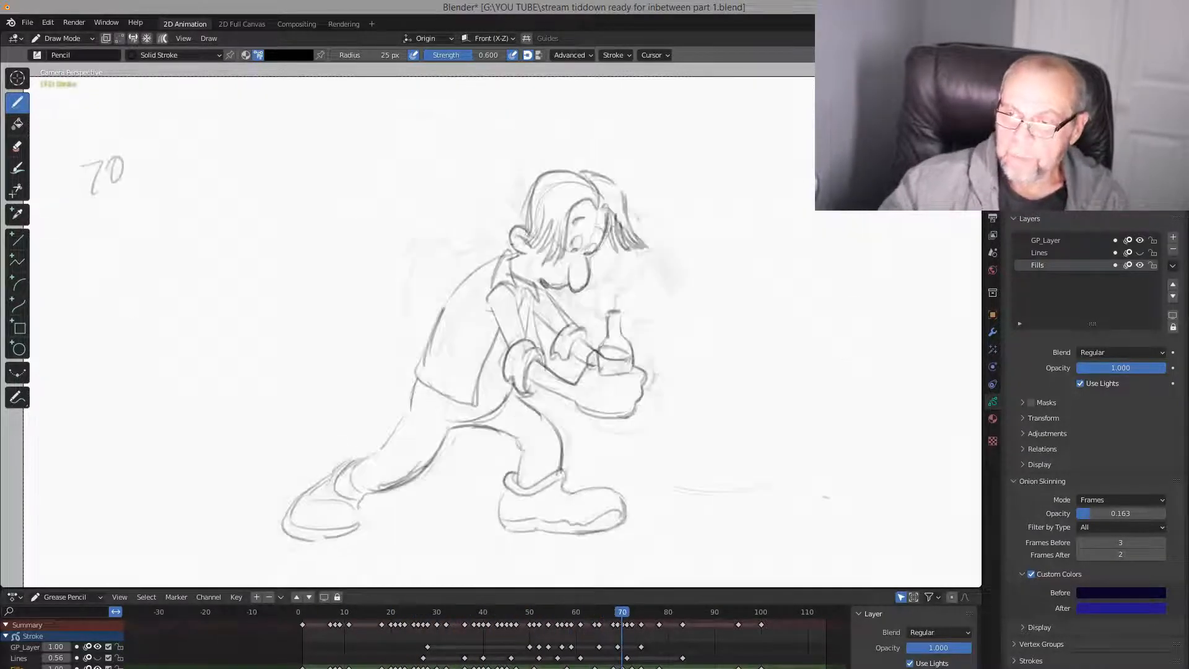
key(Down)
key(Down)
key(Down)
key(Down)
key(Down)
key(Down)
key(Down)
key(Down)
key(Down)
key(Down)
key(Down)
key(Down)
key(Down)
key(Down)
key(Down)
key(Down)
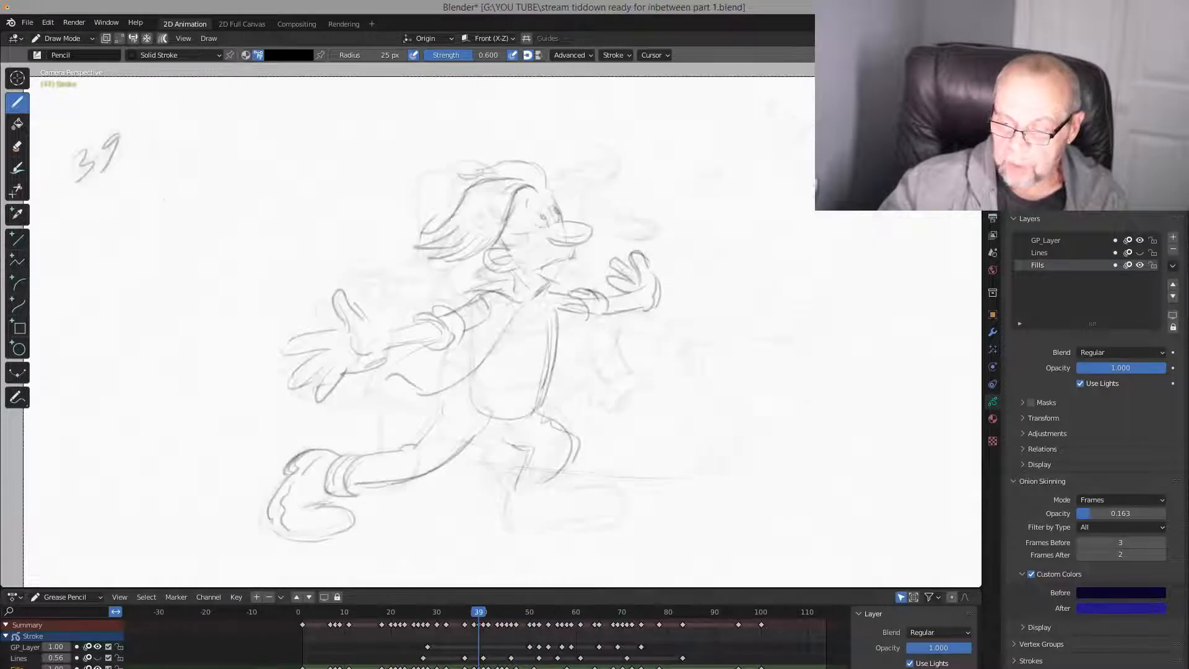
key(Down)
key(Down)
key(Down)
key(Down)
key(Down)
key(Down)
key(Down)
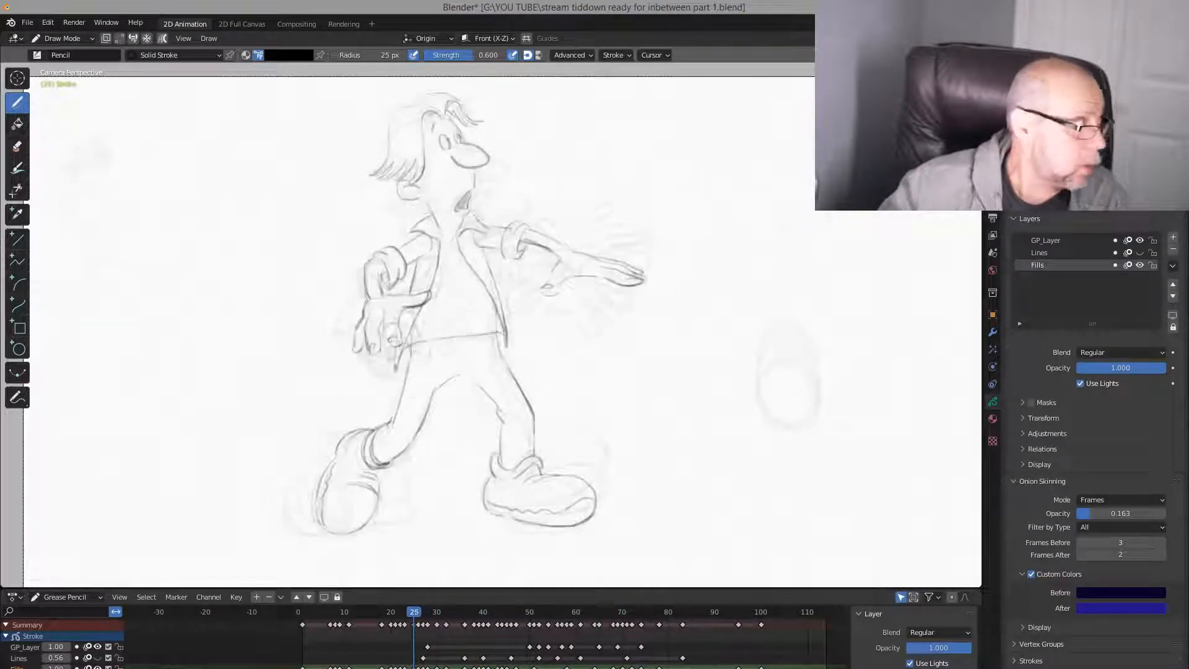
key(Down)
Flip back and forth through the drawings from frame 22 to 28, comparing the legs and shoes between poses
key(Up)
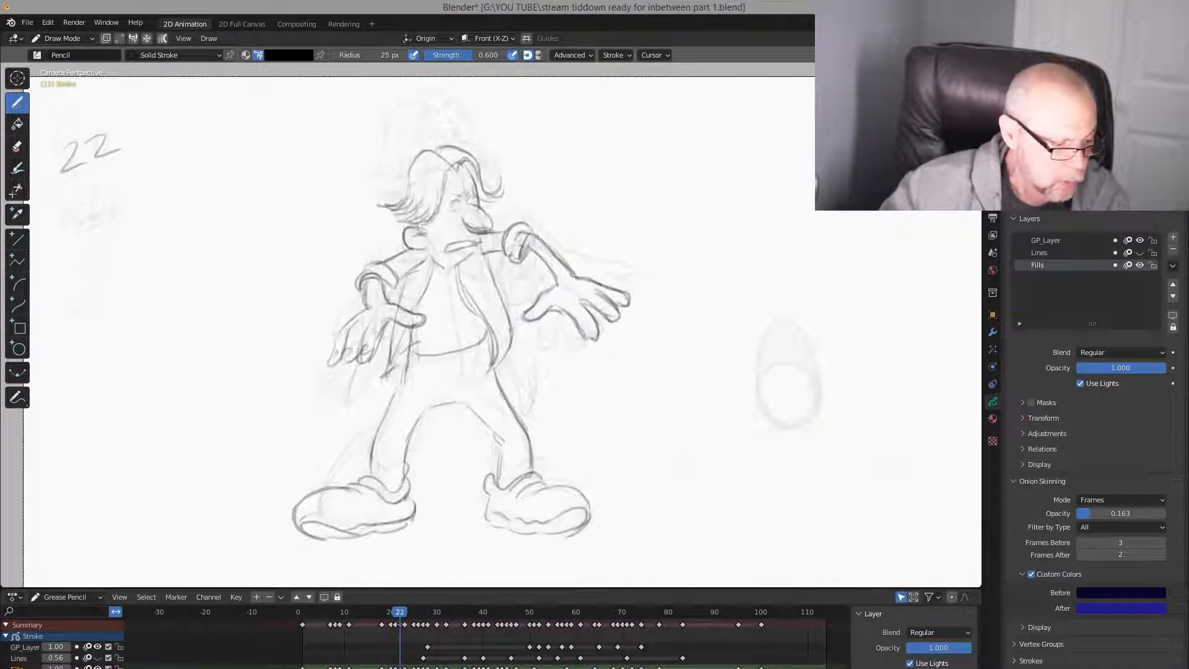
key(Down)
key(Down)
key(Up)
key(Up)
key(Up)
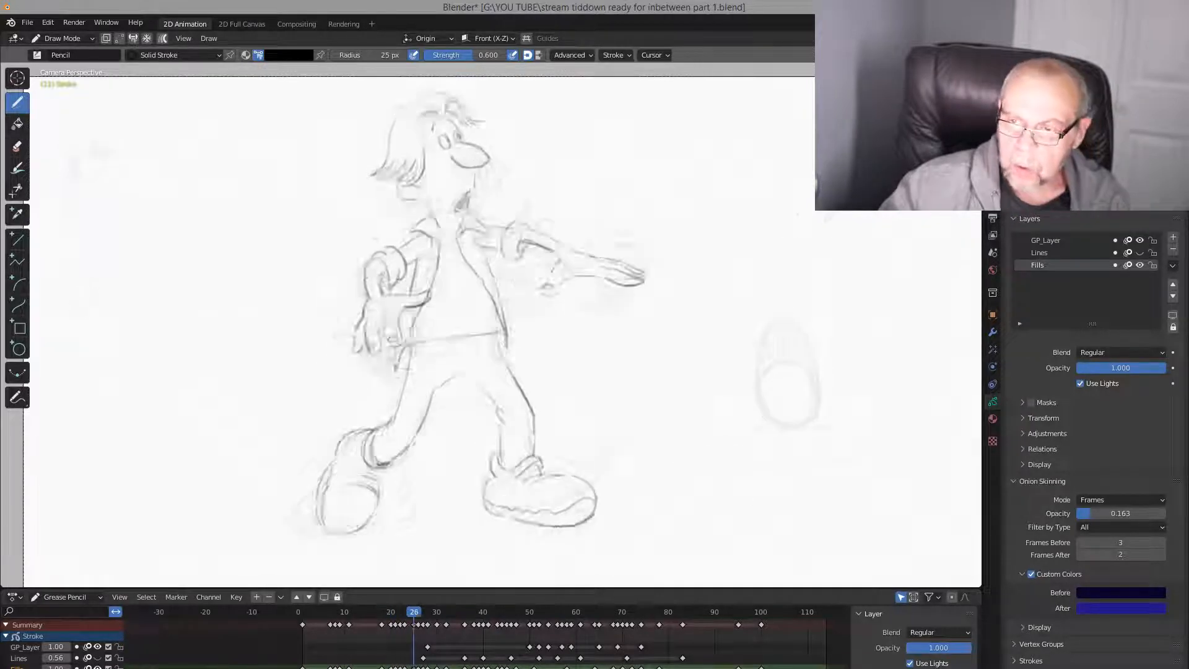
key(Up)
key(Up)
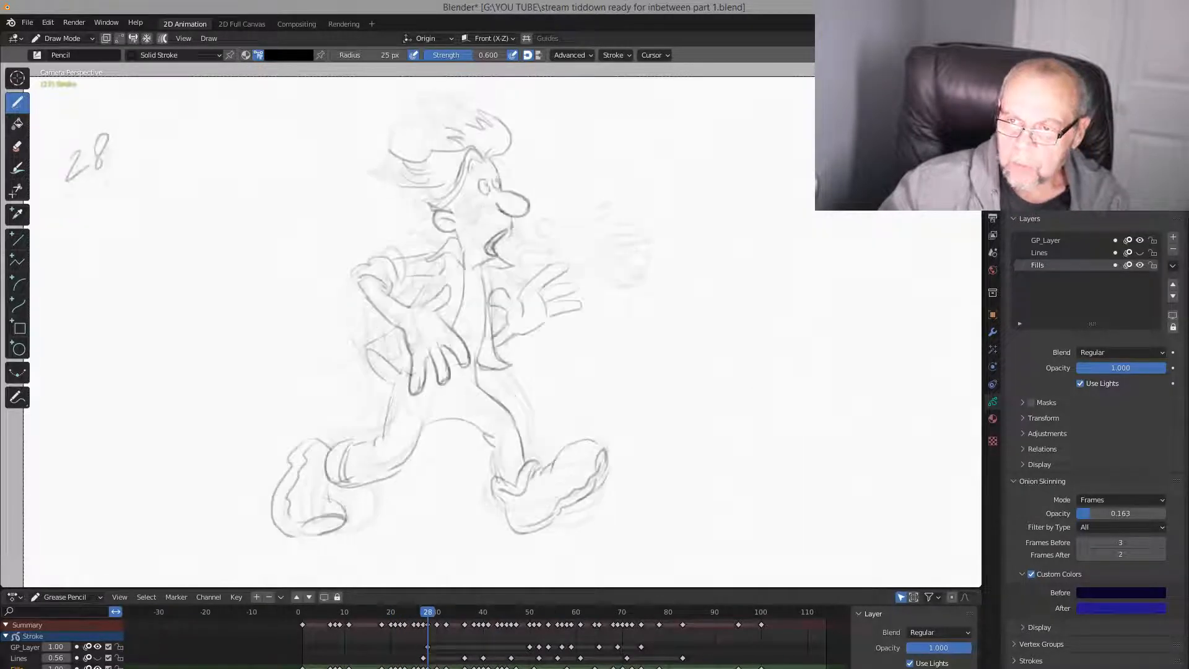
key(Down)
key(Down)
key(Down)
key(Up)
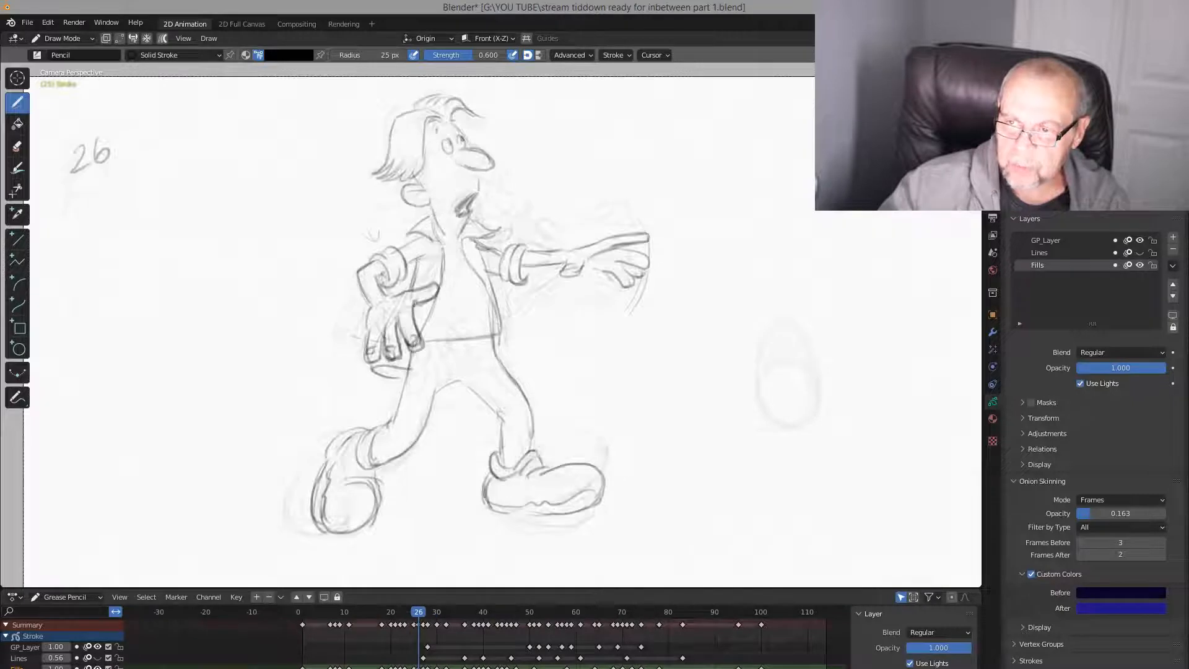
key(Down)
key(Down)
key(Up)
key(Down)
key(Up)
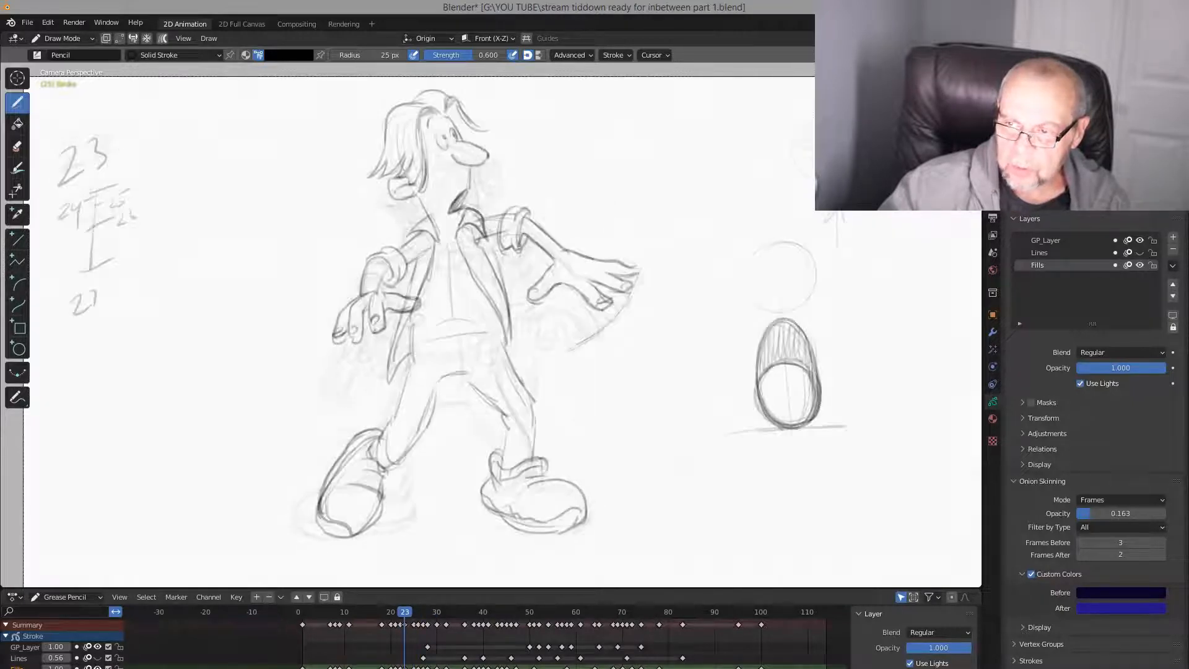
key(Down)
key(Up)
key(Up)
key(Up)
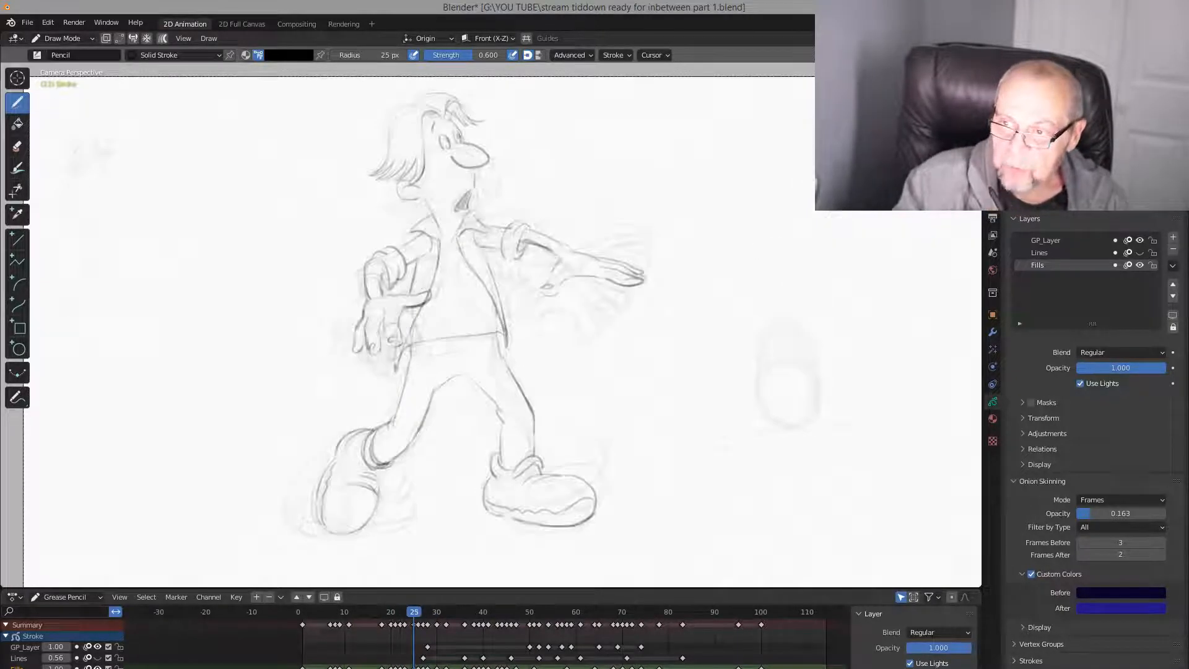
key(Up)
key(Up)
key(Up)
key(Down)
key(Down)
key(Up)
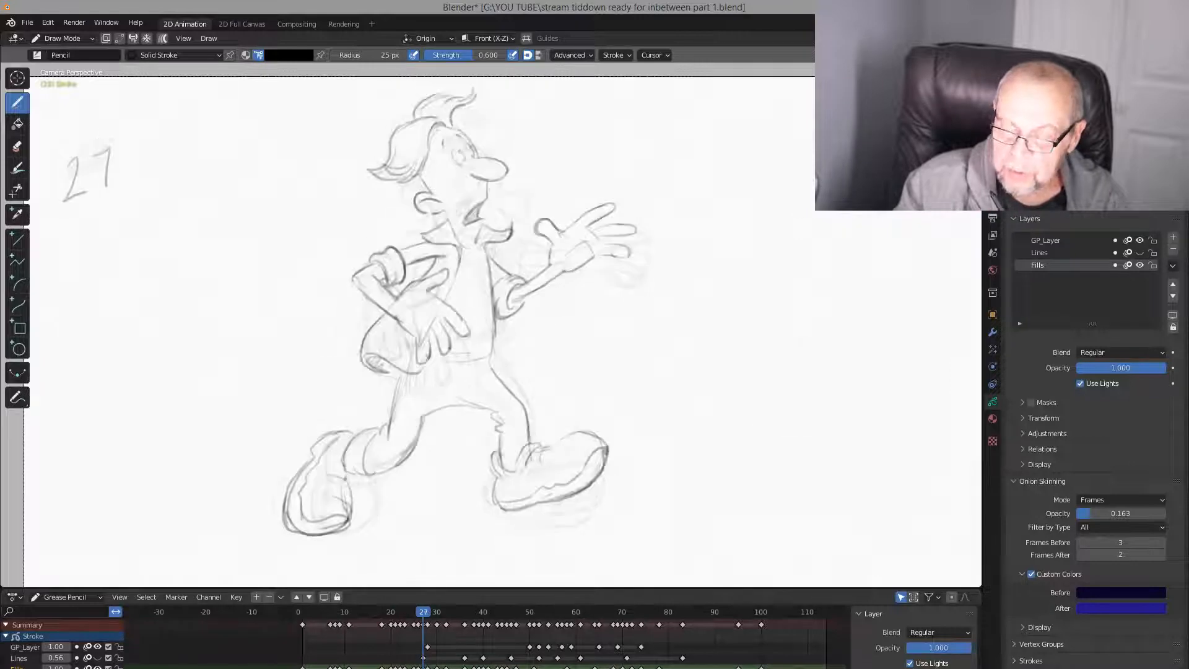
Compare the drawings at frames 27, 28 and 30 repeatedly to examine how the leading shoe moves
key(Up)
key(Down)
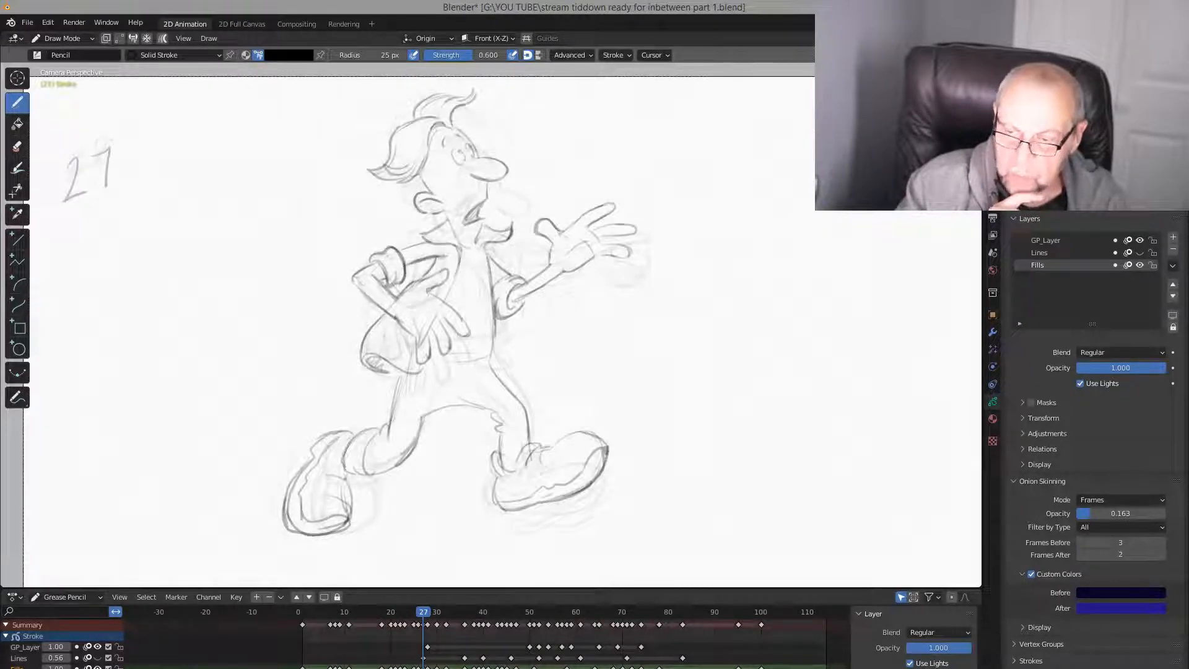
key(Down)
key(Up)
key(Down)
key(Up)
key(Up)
key(Up)
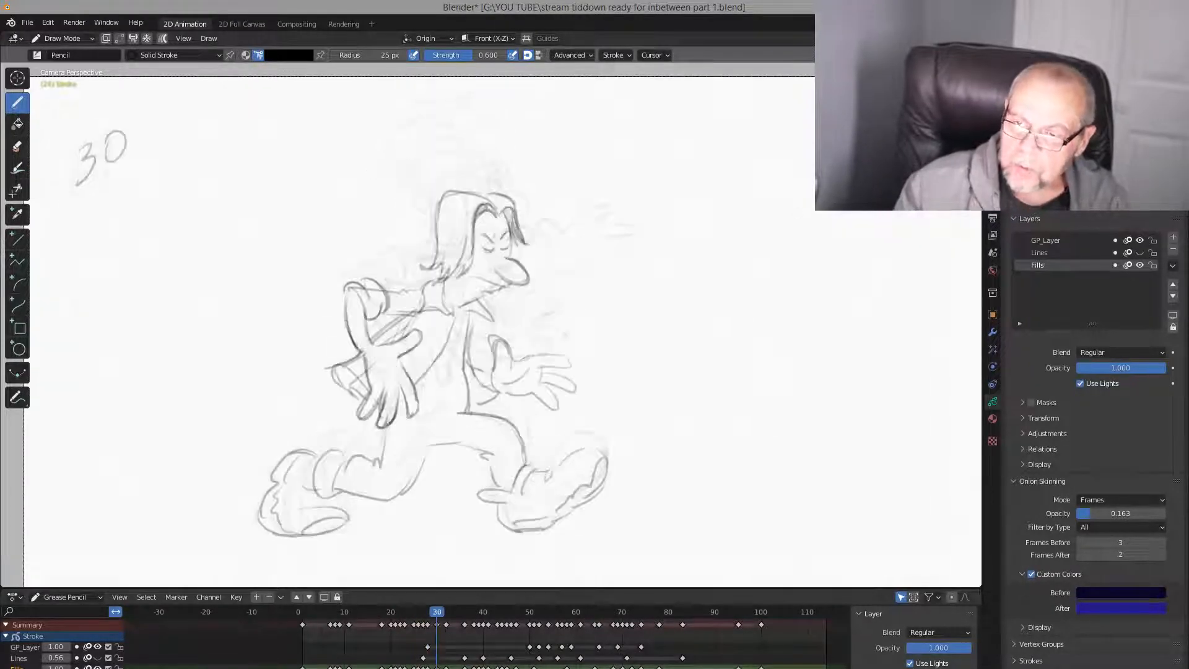
key(Down)
key(Down)
key(Up)
key(Down)
key(Up)
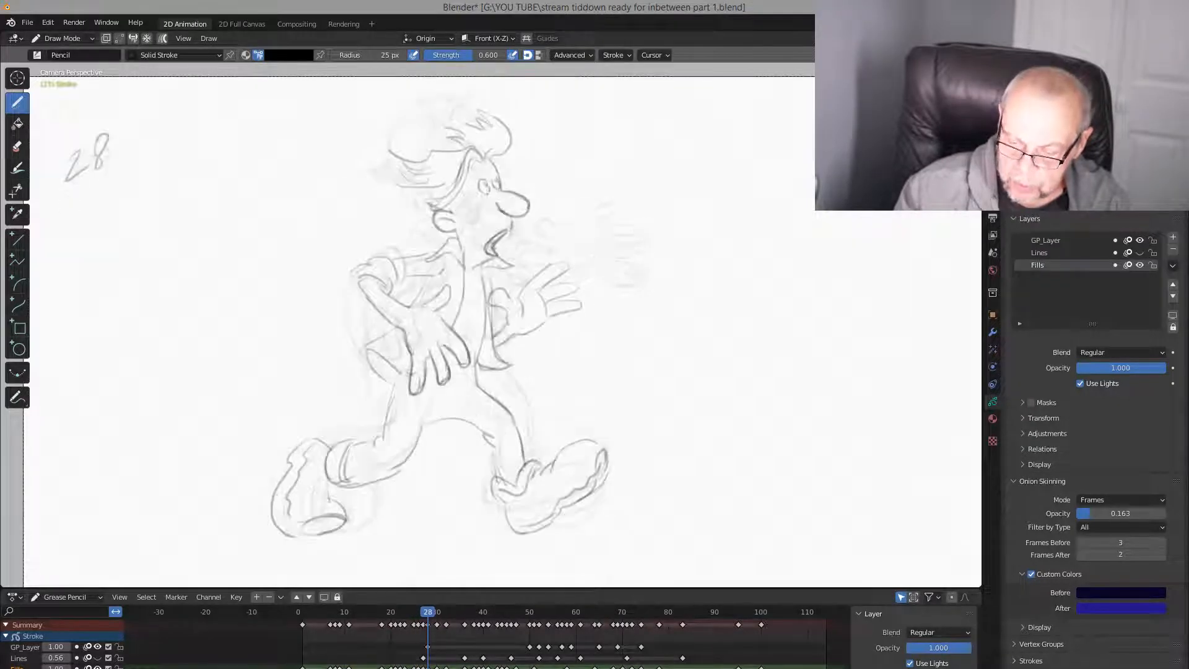
key(Down)
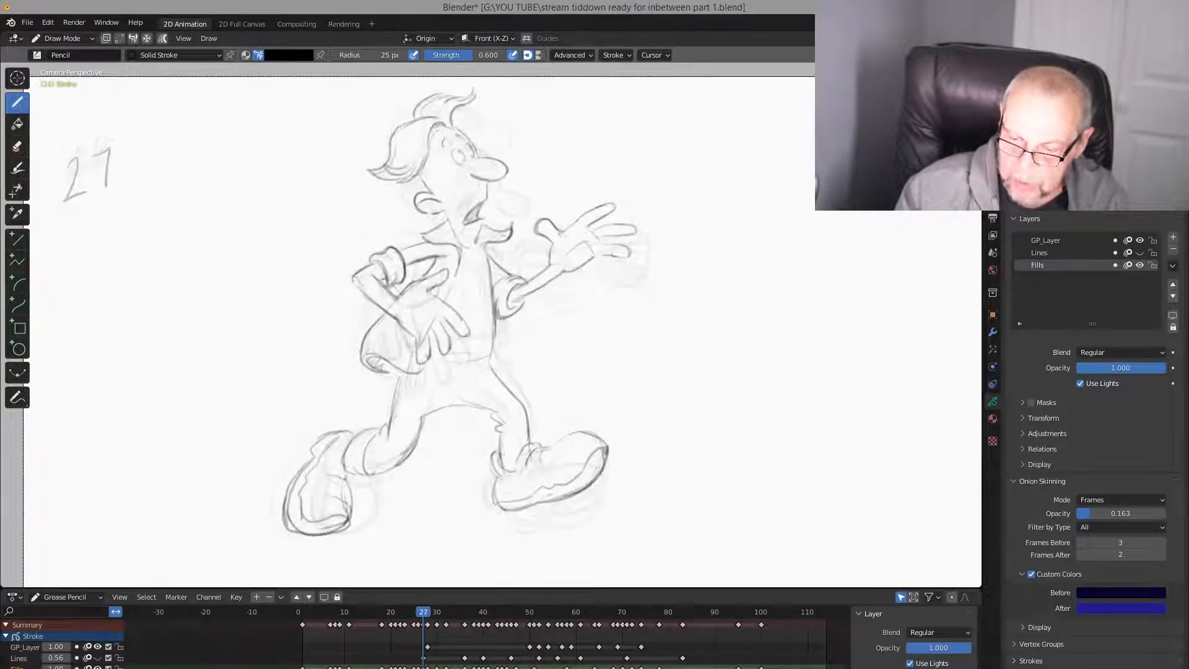
key(Down)
key(Down)
key(Up)
key(Up)
key(Up)
key(Up)
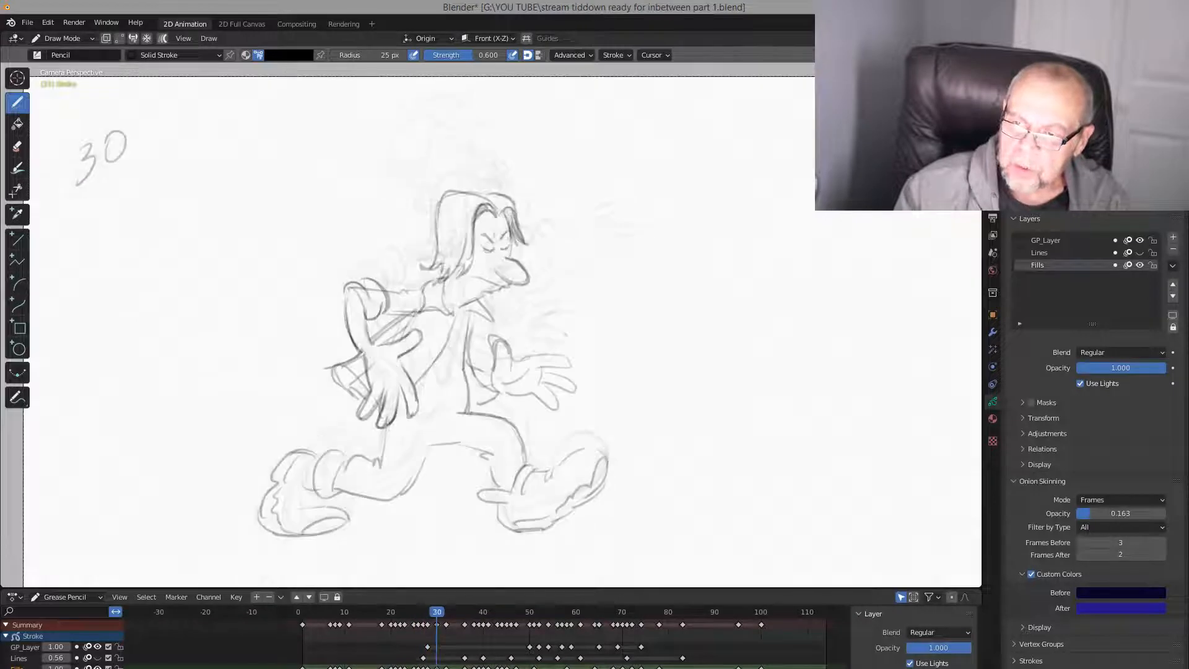
key(Down)
key(Up)
key(Down)
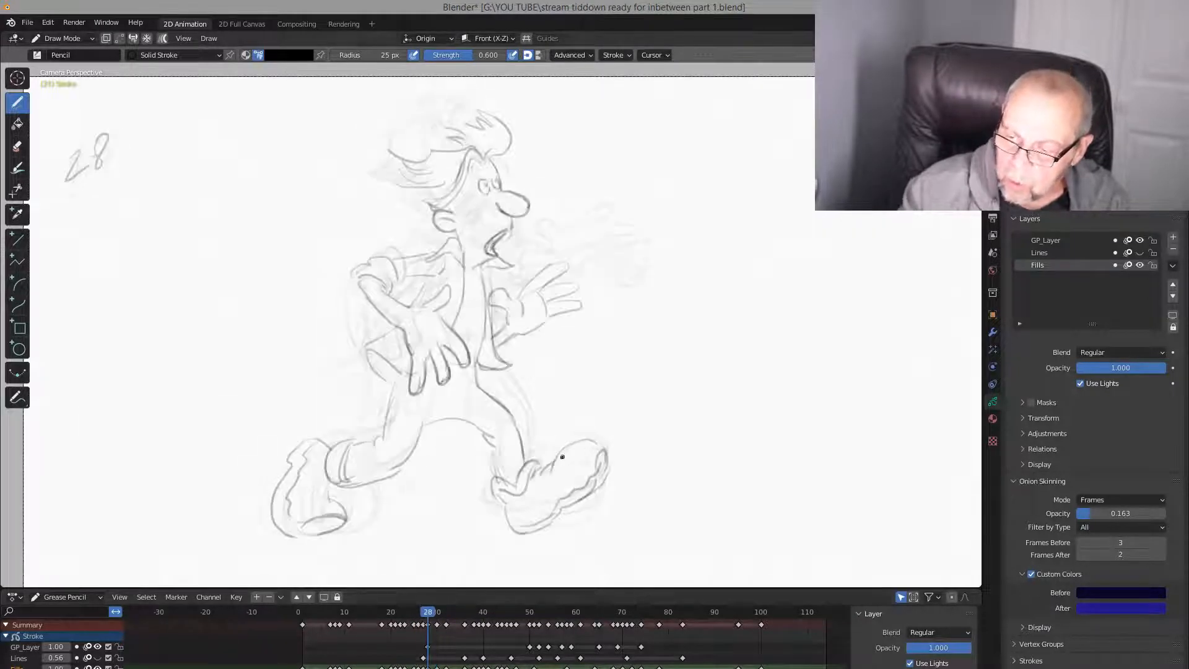
key(Up)
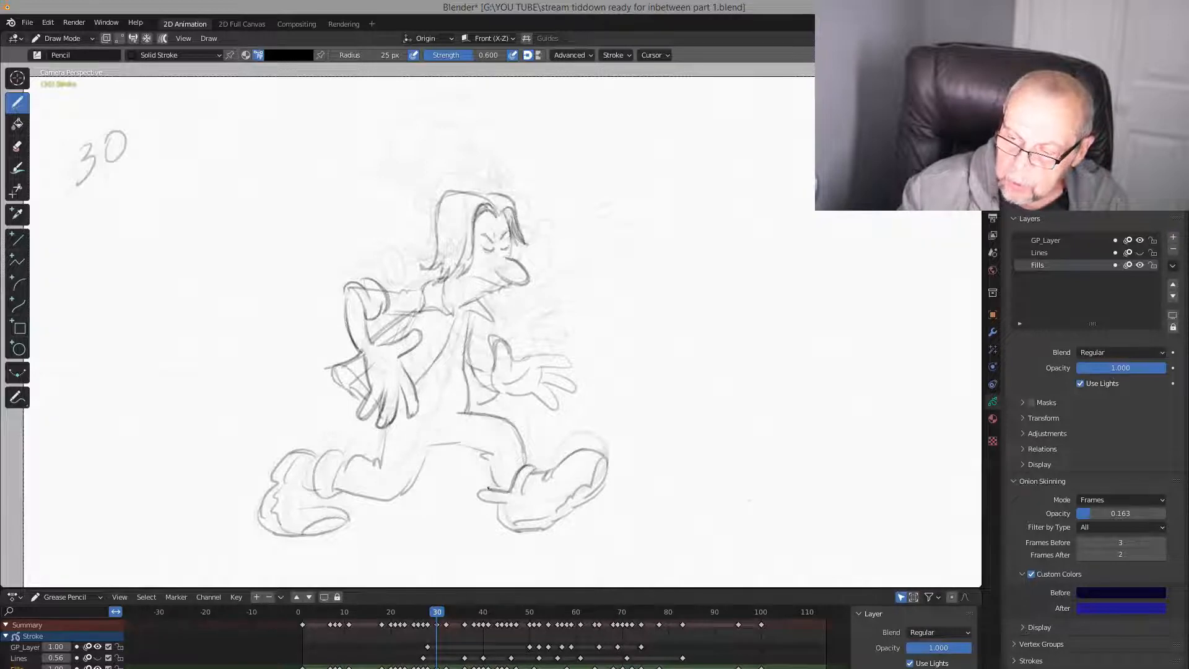
key(Down)
key(Up)
key(Down)
key(Down)
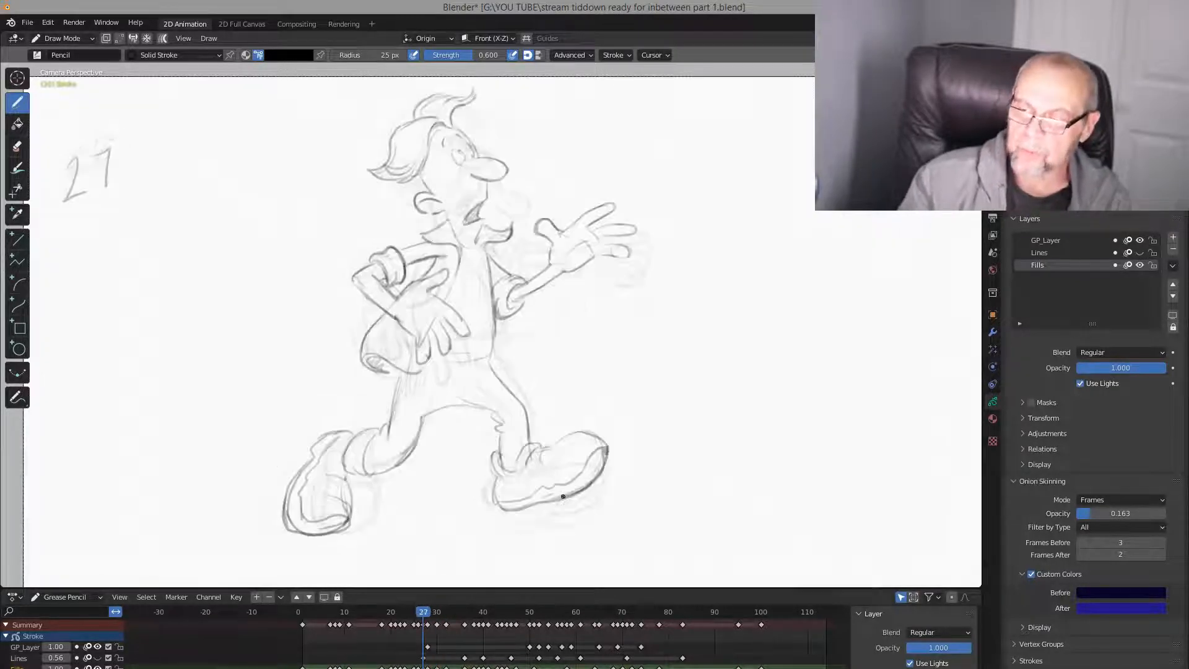
Flip through the drawings around frames 25 and 27 and back to the frame 11 hold to study the lead-in
key(Up)
key(Up)
key(Up)
key(Down)
key(Down)
key(Down)
key(Down)
key(Down)
key(Down)
key(Up)
key(Up)
key(Up)
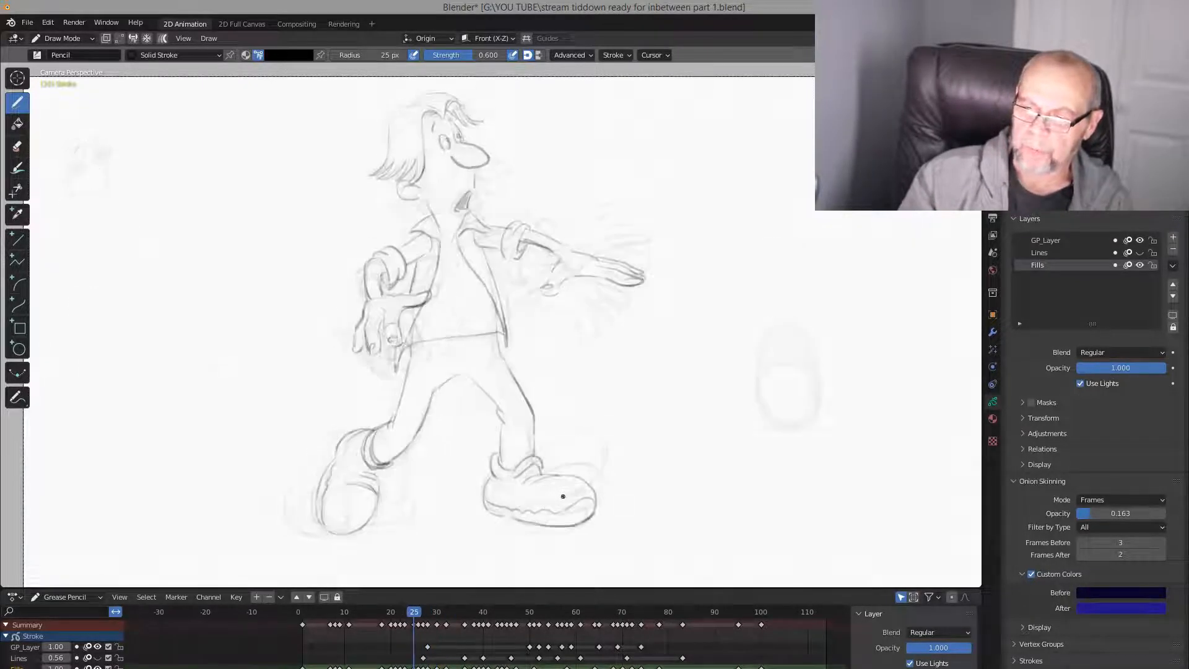
key(Down)
key(Down)
key(Down)
key(Down)
key(Down)
key(Down)
key(Down)
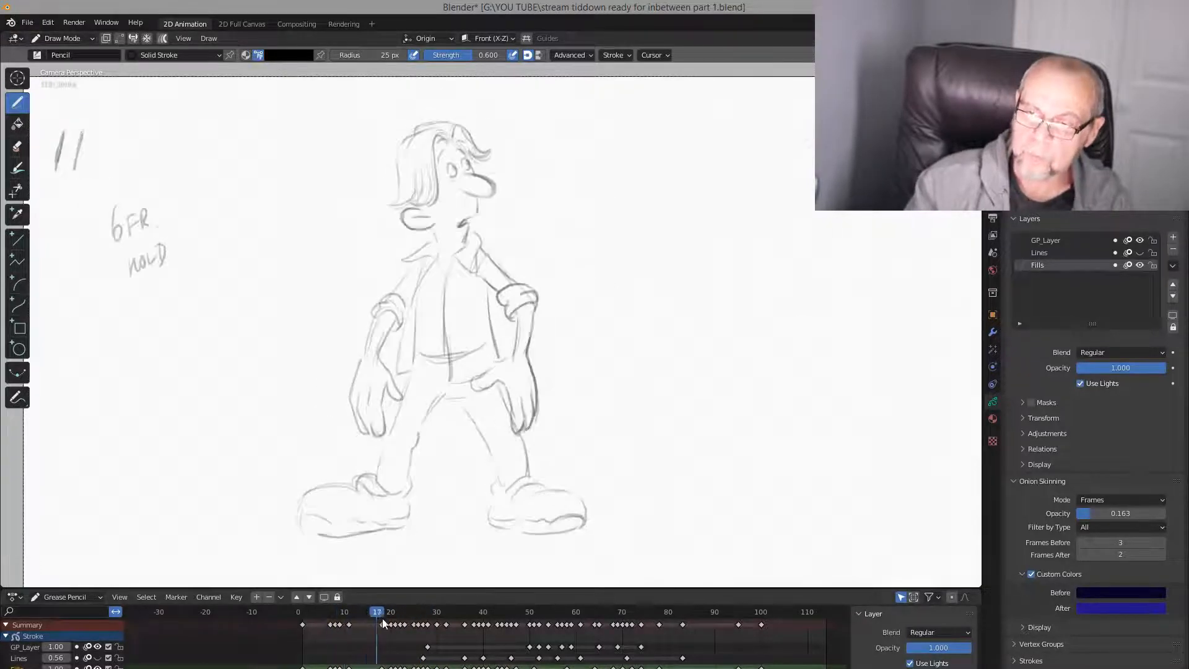
Review the start of the character's step around frames 17 to 24, replay it and return to frame 25
key(Up)
key(Up)
key(Up)
key(Up)
key(Up)
key(Up)
key(Up)
key(Up)
key(Up)
key(Down)
key(Down)
key(Down)
key(Down)
key(Down)
key(Down)
key(Down)
key(Down)
key(Down)
key(Up)
key(Up)
key(Up)
key(Up)
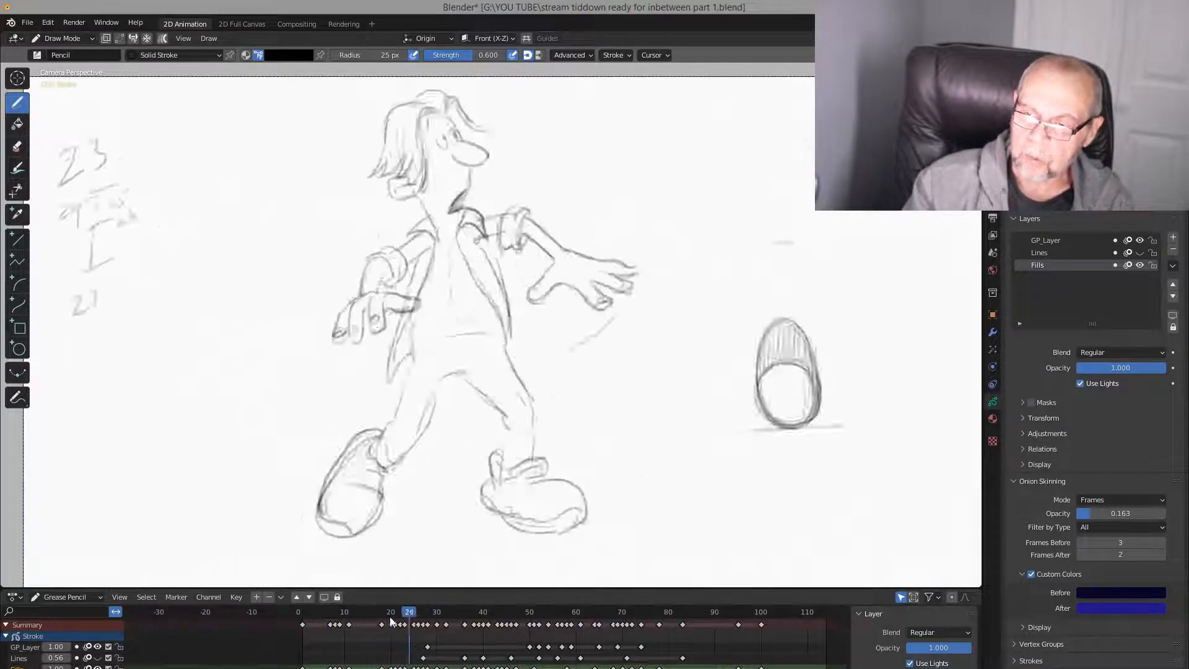
key(Down)
key(Down)
key(Down)
key(Down)
key(Down)
key(Down)
key(Down)
key(space)
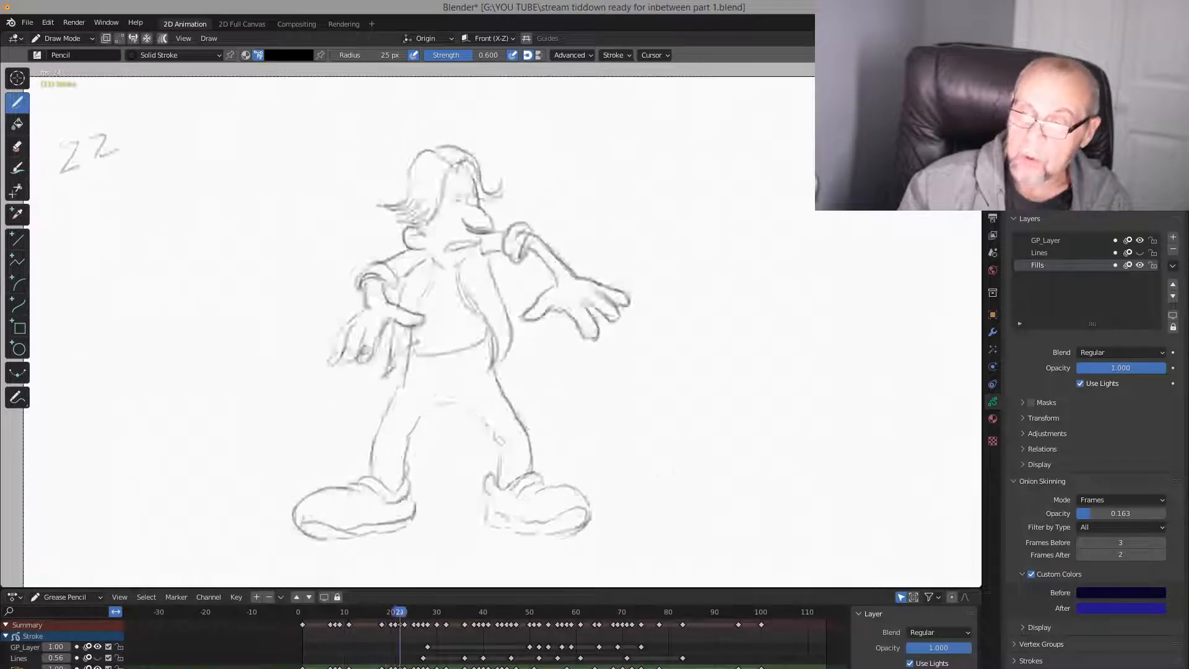
drag(506, 613, 414, 621)
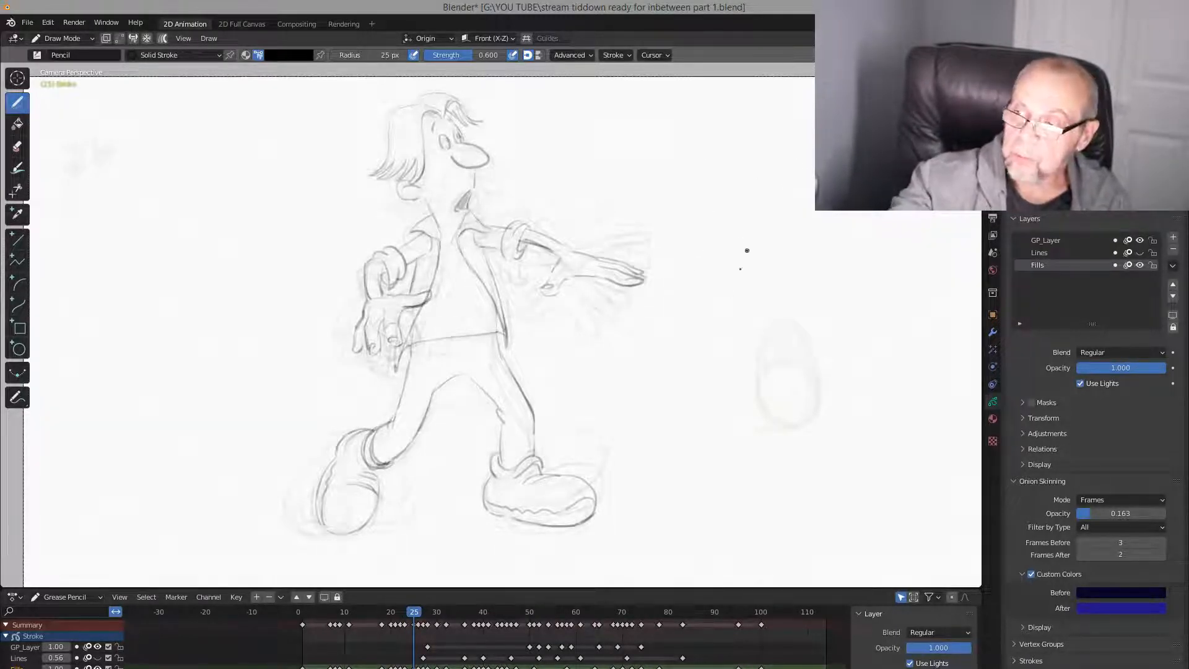
Check the drawings one by one from frame 25 onward, comparing neighbouring poses, and return to frame 27
key(Right)
key(Left)
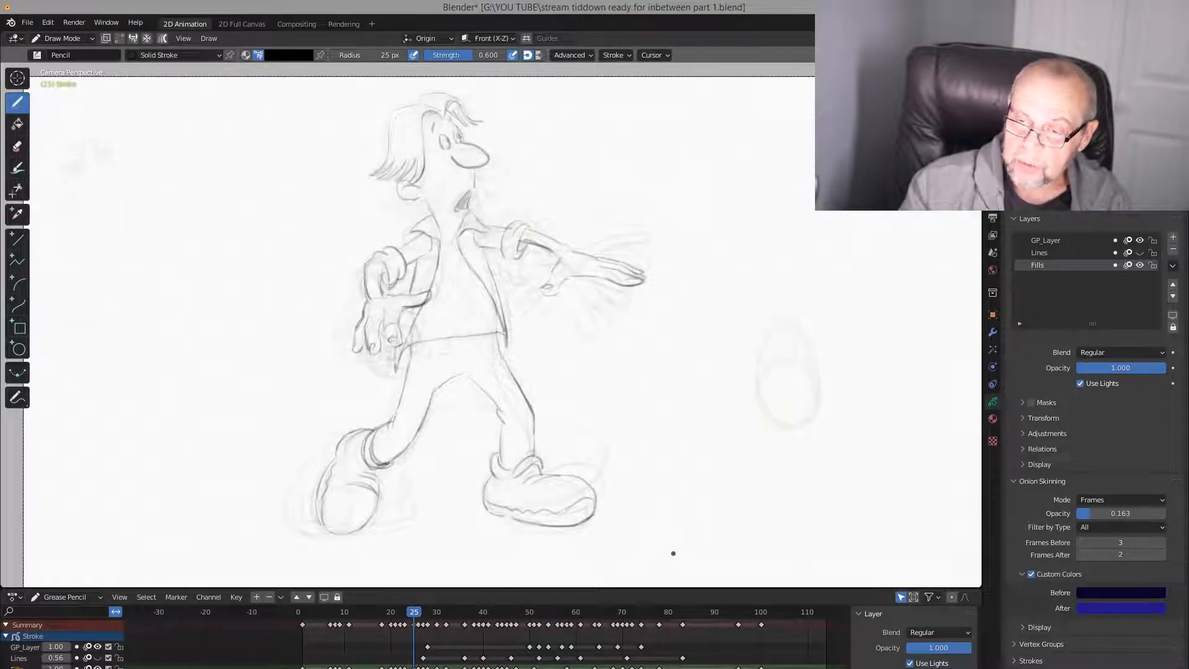
key(Right)
key(Left)
key(Right)
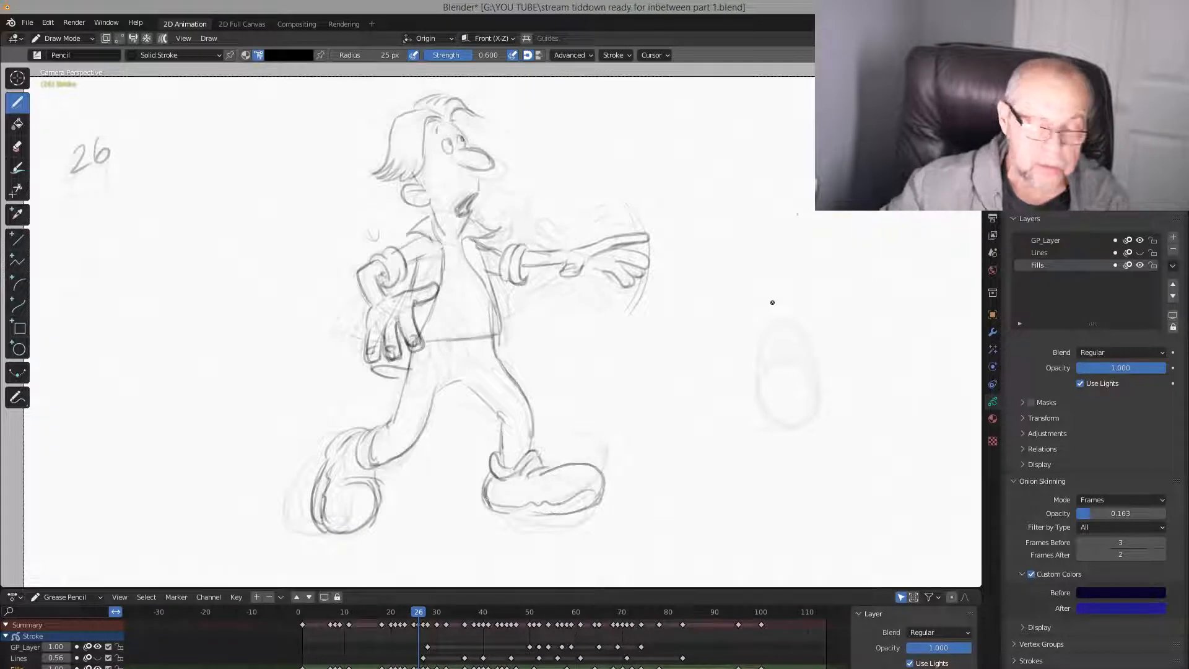
key(Right)
key(Left)
key(Right)
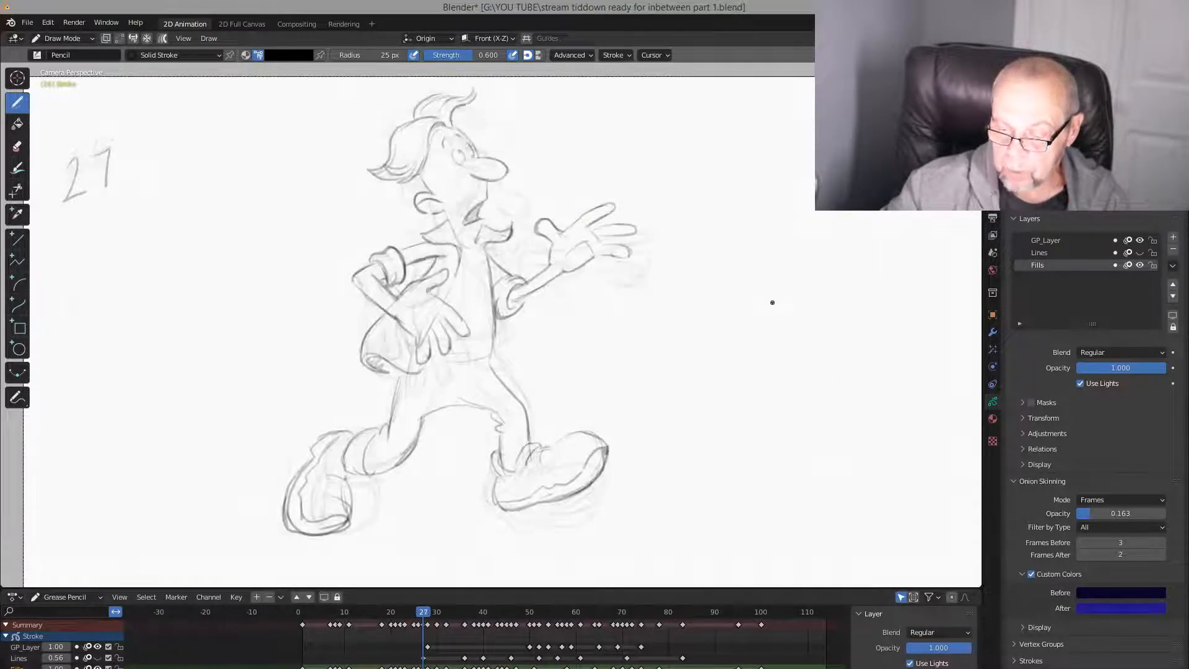
key(Right)
key(Right)
key(Right)
key(Left)
key(Left)
key(Left)
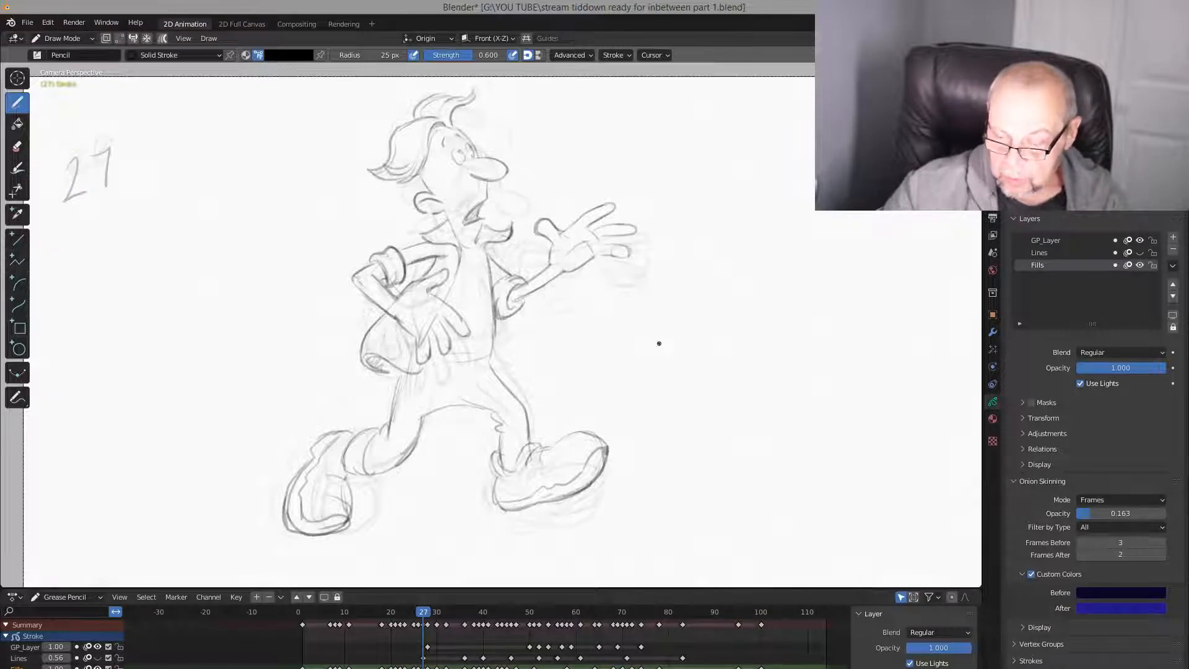
Flip backward through the drawings from frame 27 to frame 23, comparing neighbouring poses along the way
key(Left)
key(Left)
key(Right)
key(Left)
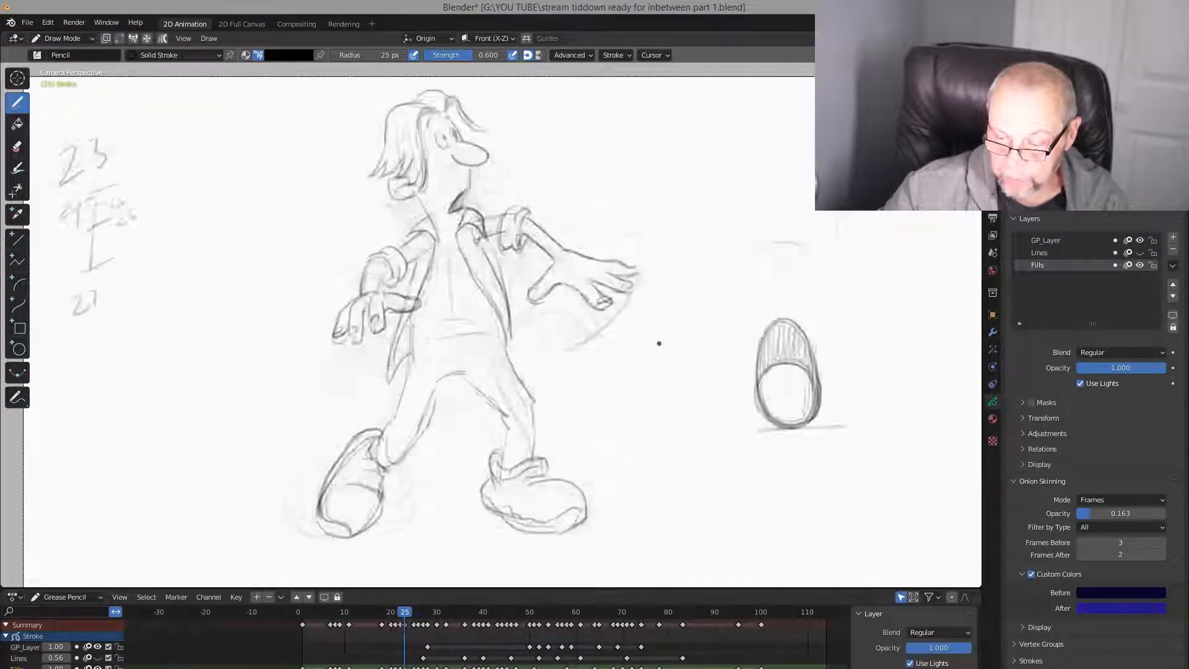
key(Left)
key(Left)
key(Right)
key(Left)
key(Right)
key(Left)
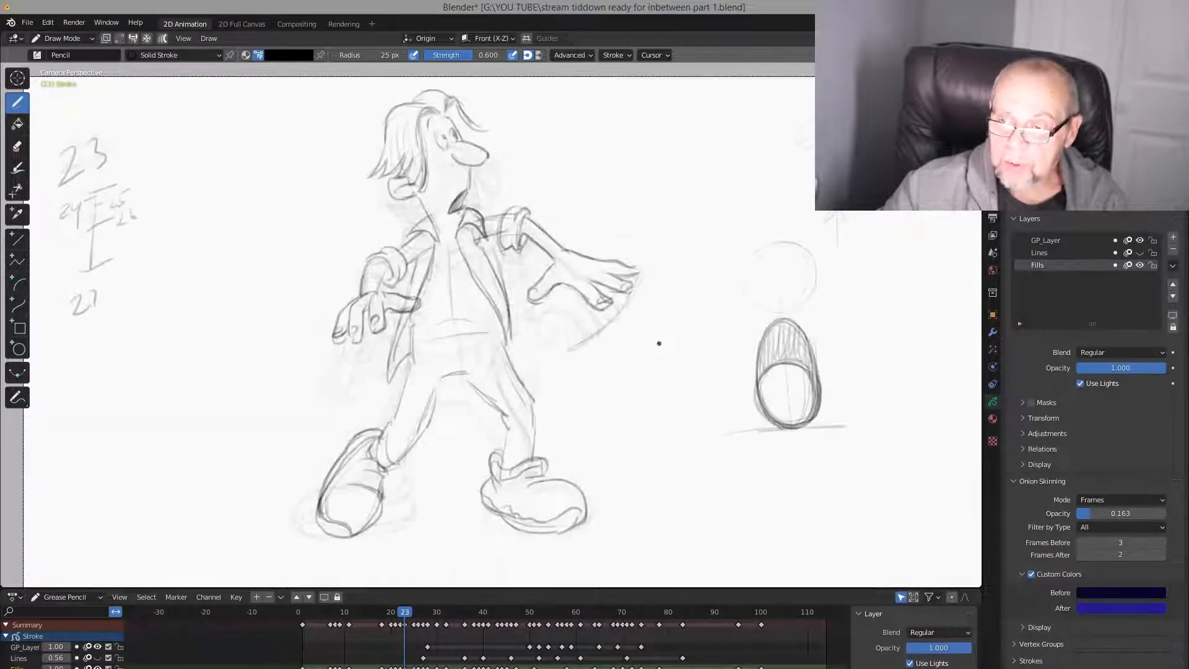
Compare the frame 22 and 23 drawings repeatedly, check them against frames 24 and 25, and return to frame 23
key(Right)
key(Left)
key(Left)
key(Right)
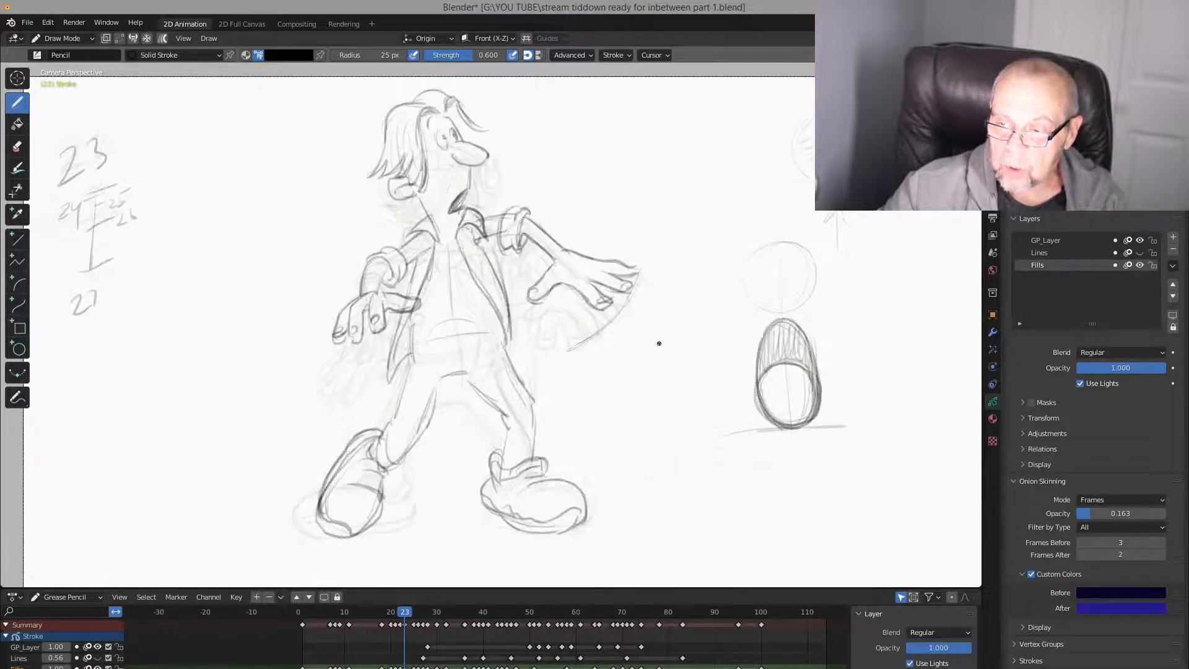
key(Left)
key(Right)
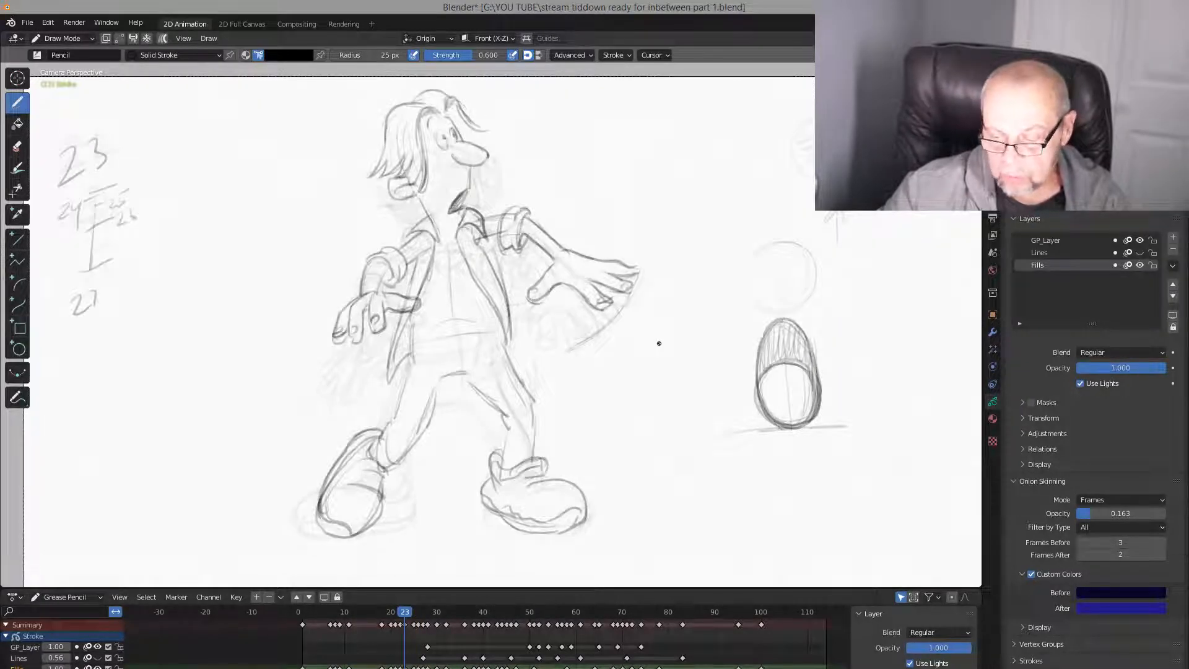
key(Left)
key(Right)
key(Left)
key(Left)
key(Right)
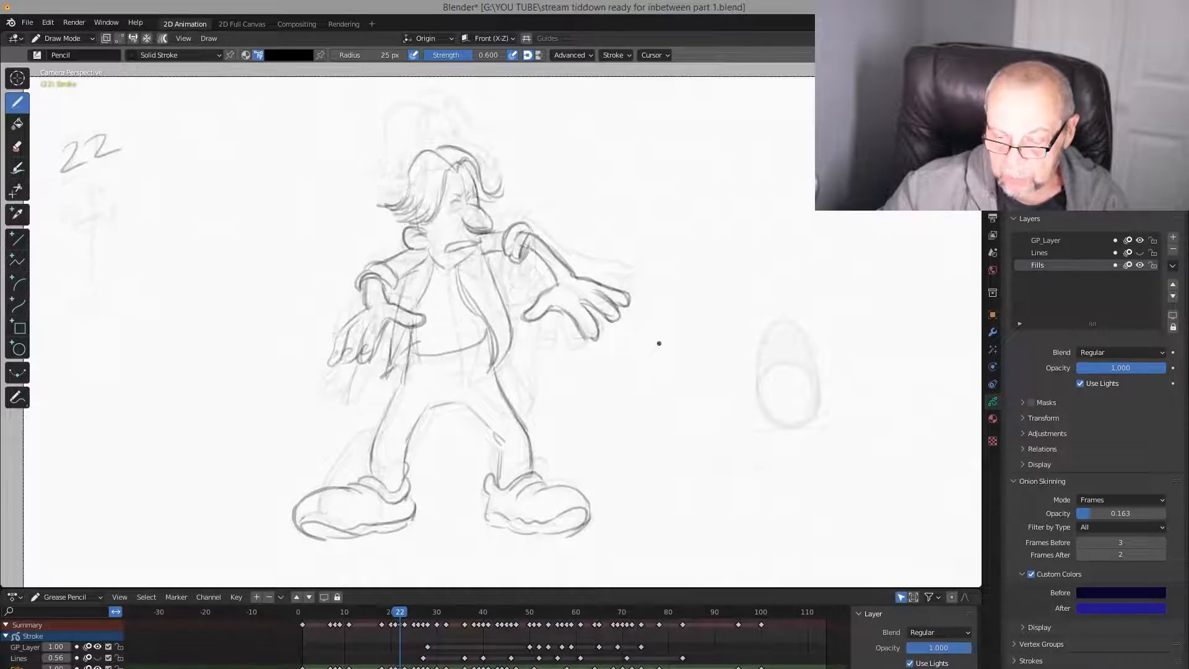
key(Right)
key(Right)
key(Right)
key(Left)
key(Right)
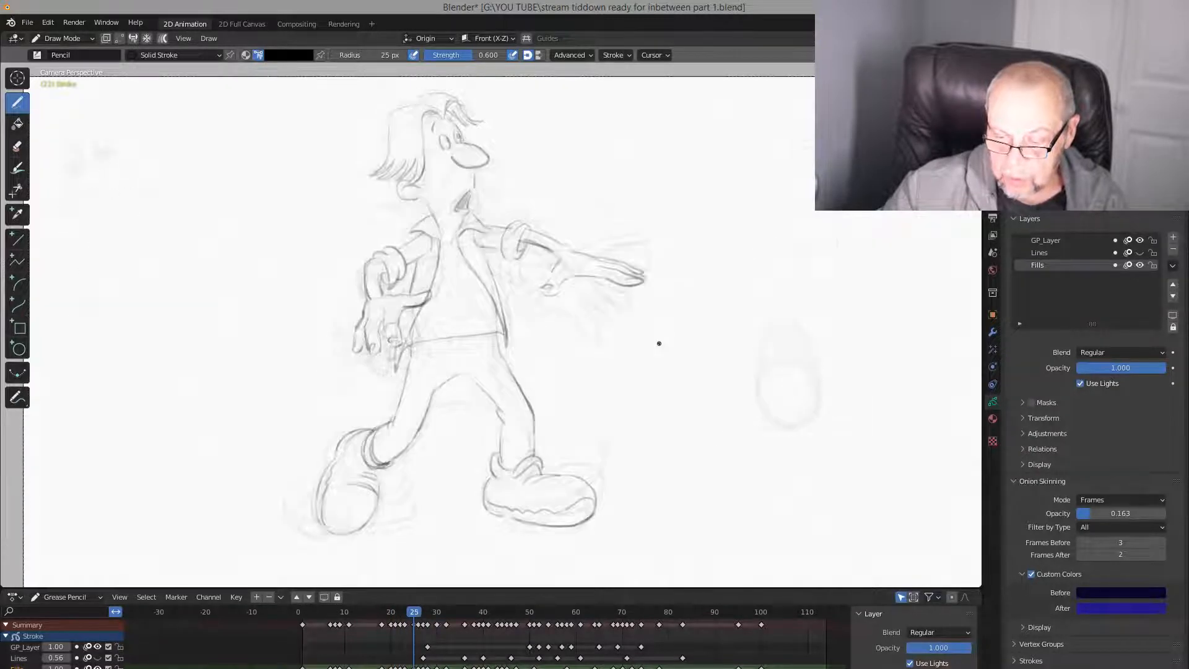
key(Left)
key(Left)
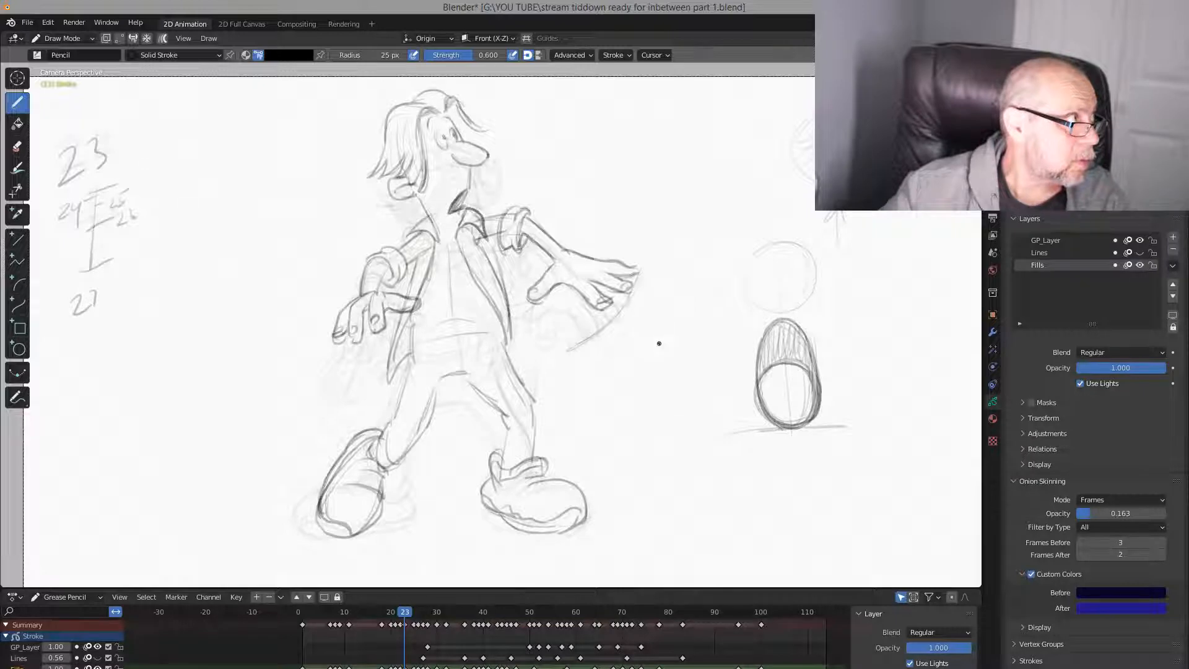
Follow the drawings forward from frame 23 to 27 and compare the frame 27 and 28 poses
key(Right)
key(Right)
key(Right)
key(Right)
key(Right)
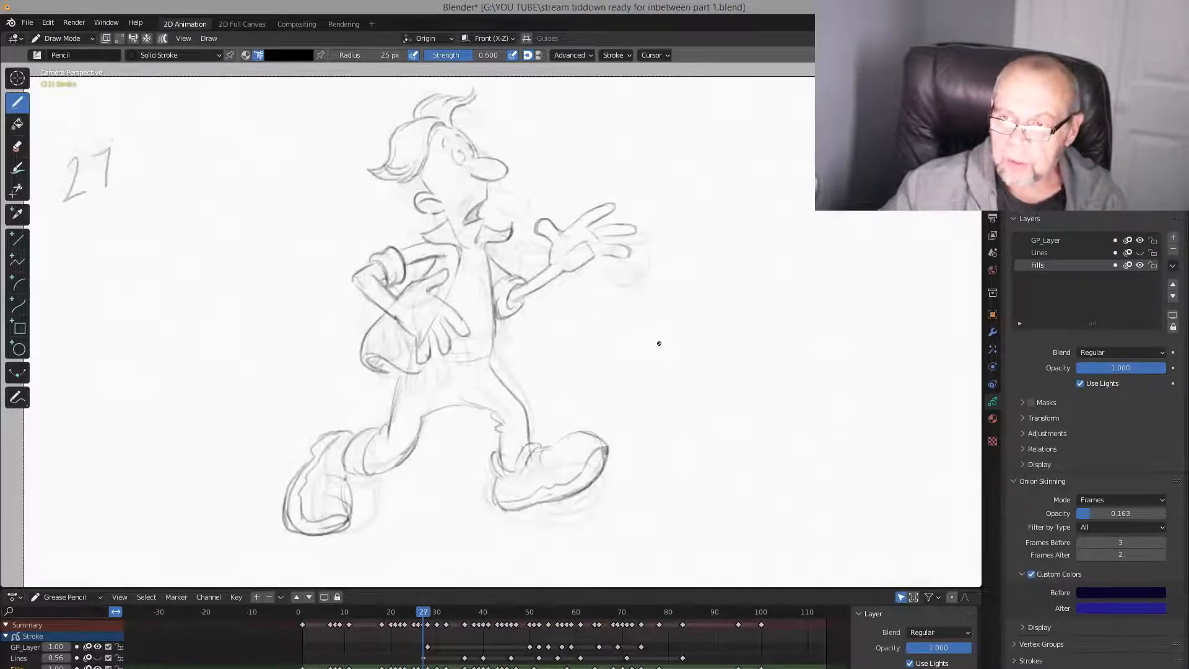
key(Left)
key(Right)
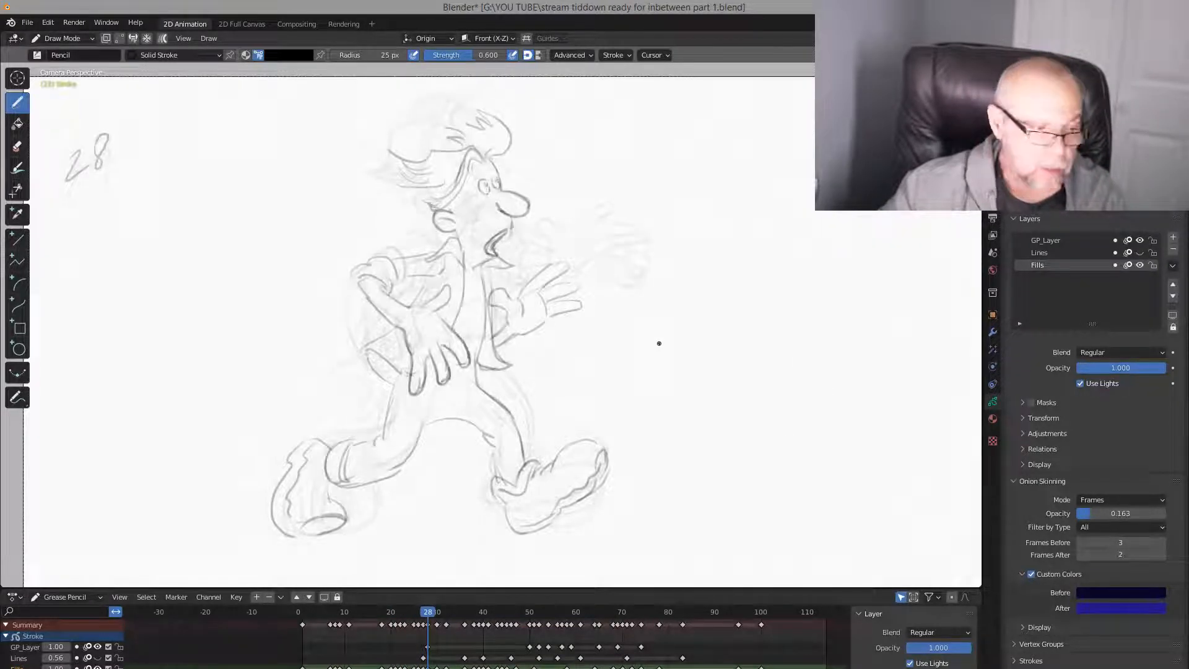
key(Left)
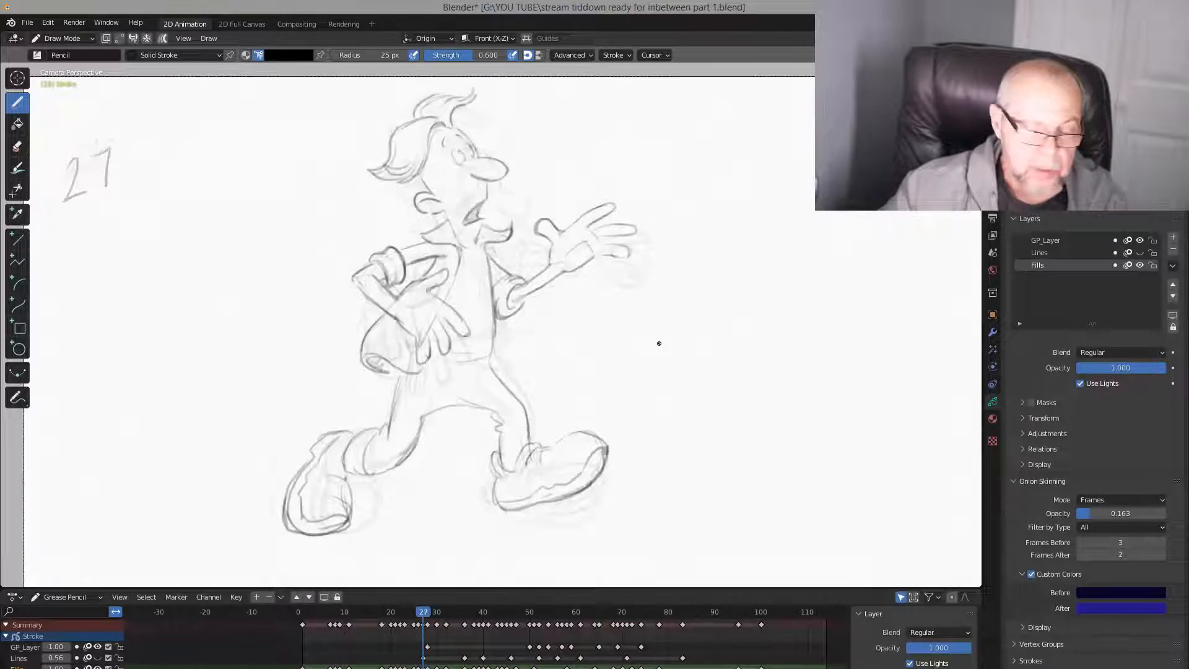
key(Right)
key(Left)
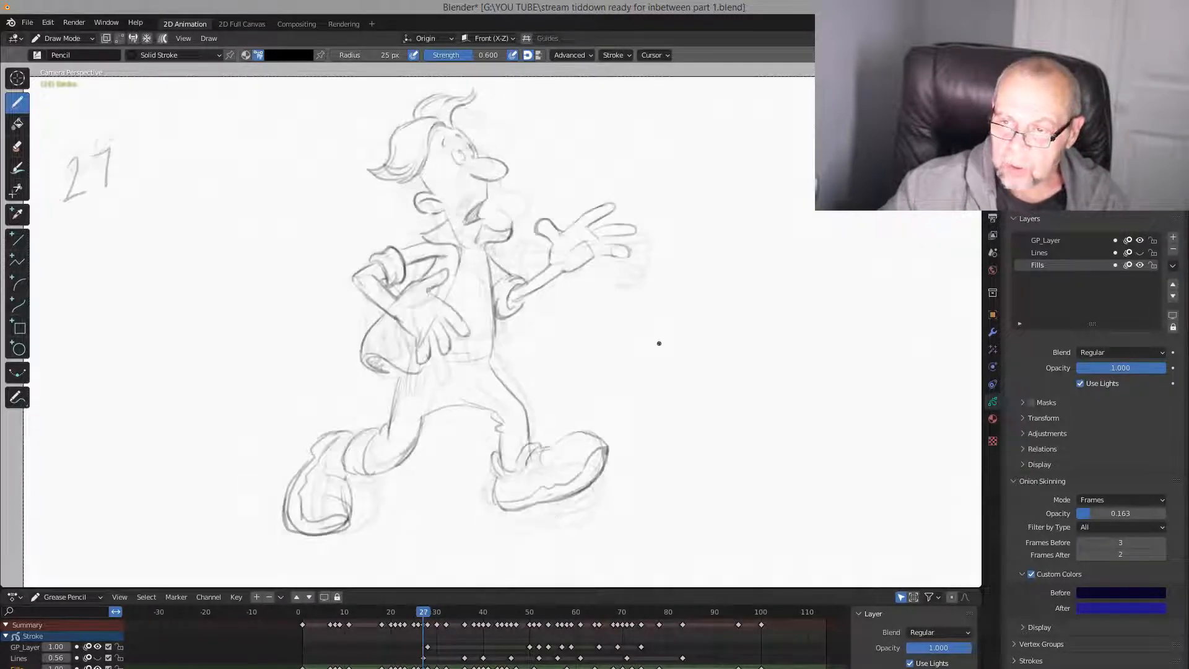
key(Right)
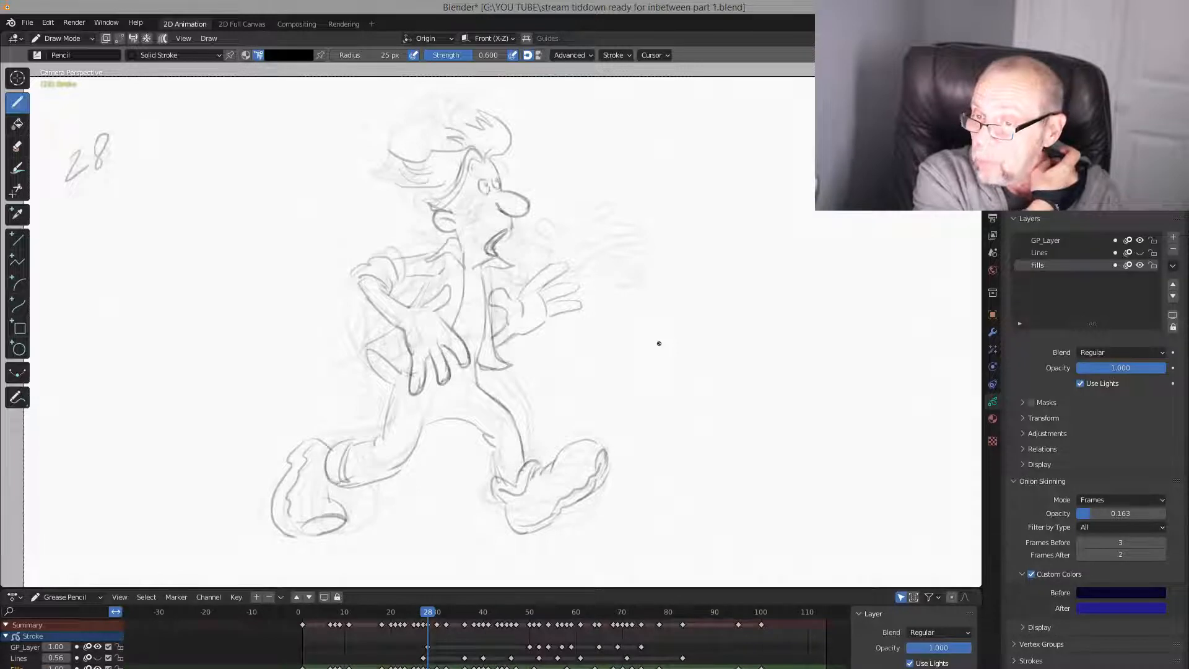
Review the step through the frame 32 drawing and back to frame 27 to examine how the pose settles
key(Down)
key(Up)
key(Up)
key(Up)
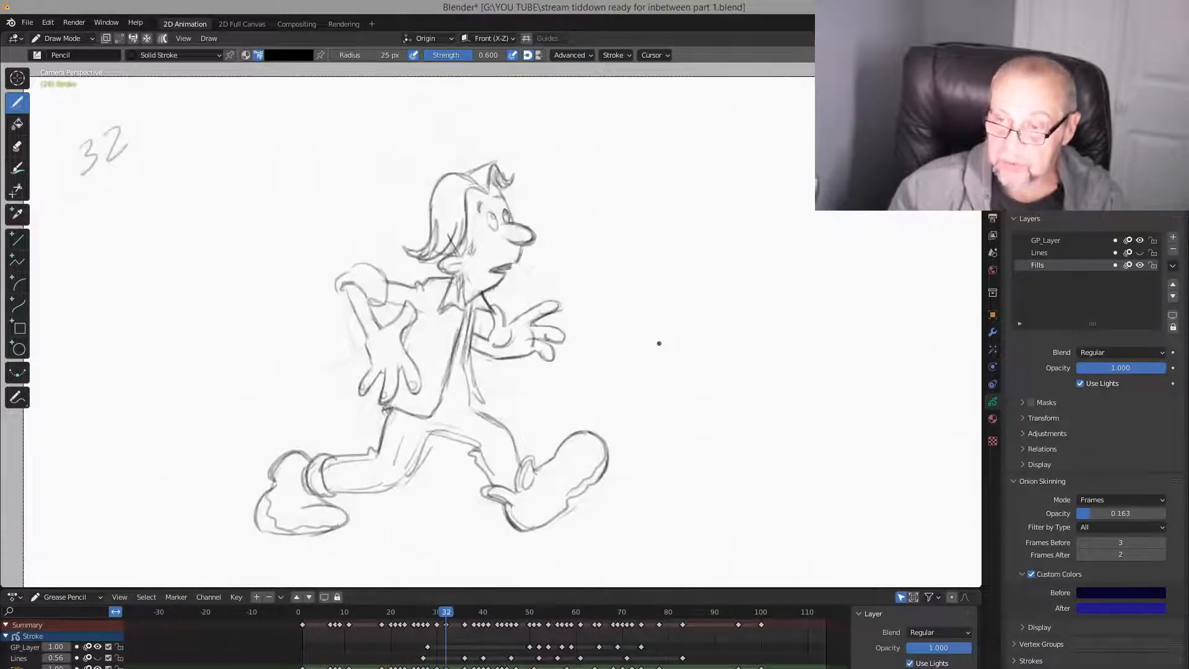
key(Down)
key(Down)
key(Down)
key(Down)
key(Up)
key(Up)
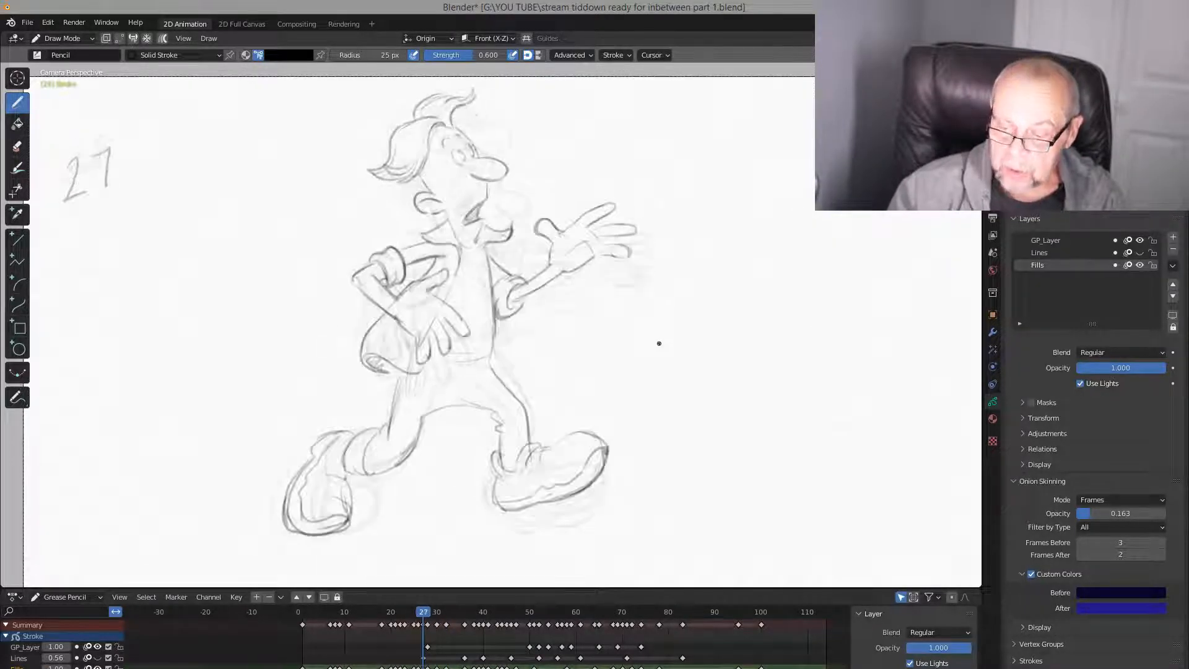
Flip repeatedly between the drawings at frames 27, 28 and 30 to examine the drop of the head and body
key(Up)
key(Down)
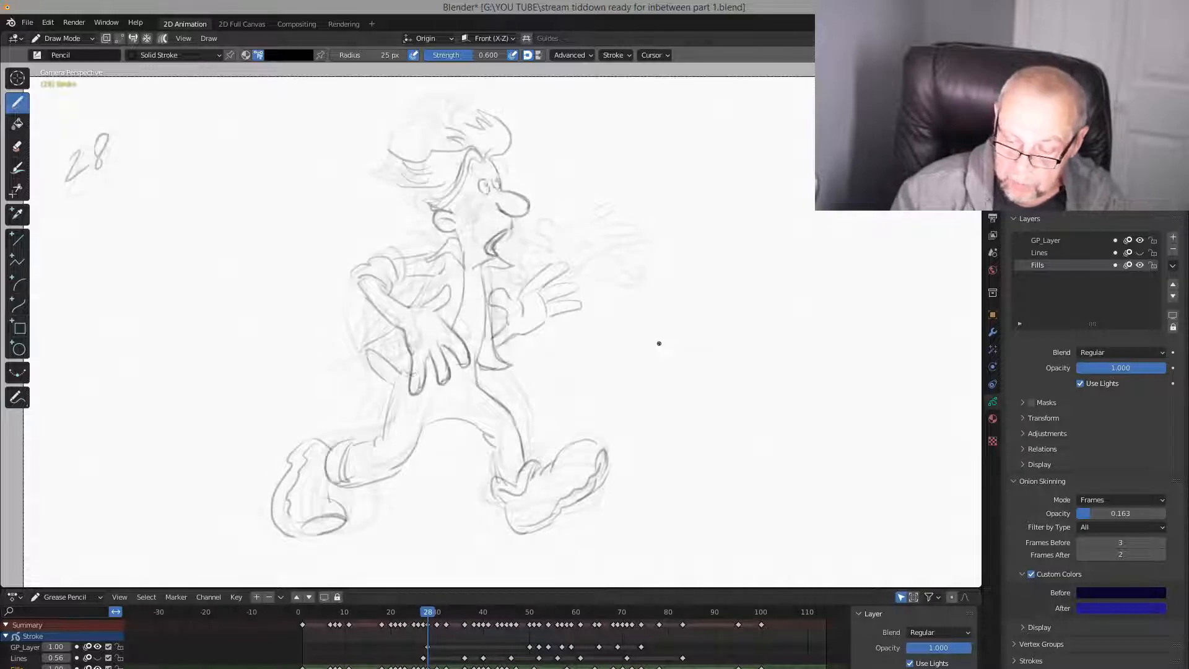
key(Up)
key(Down)
key(Down)
key(Up)
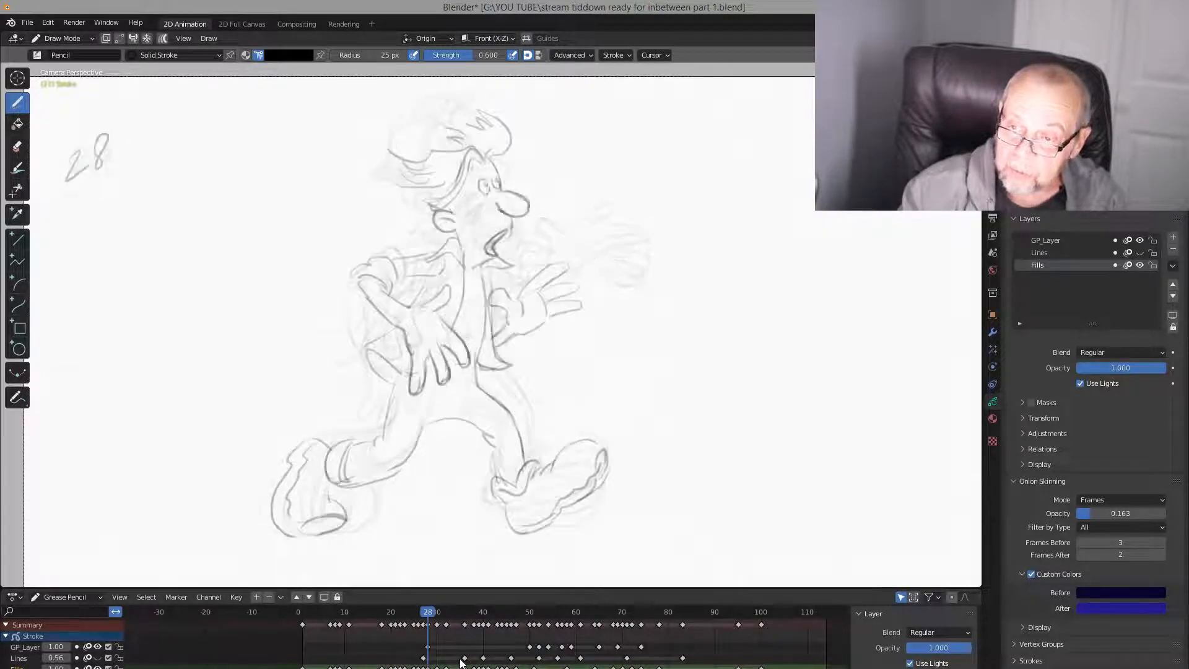
key(Down)
key(Up)
key(Up)
key(Down)
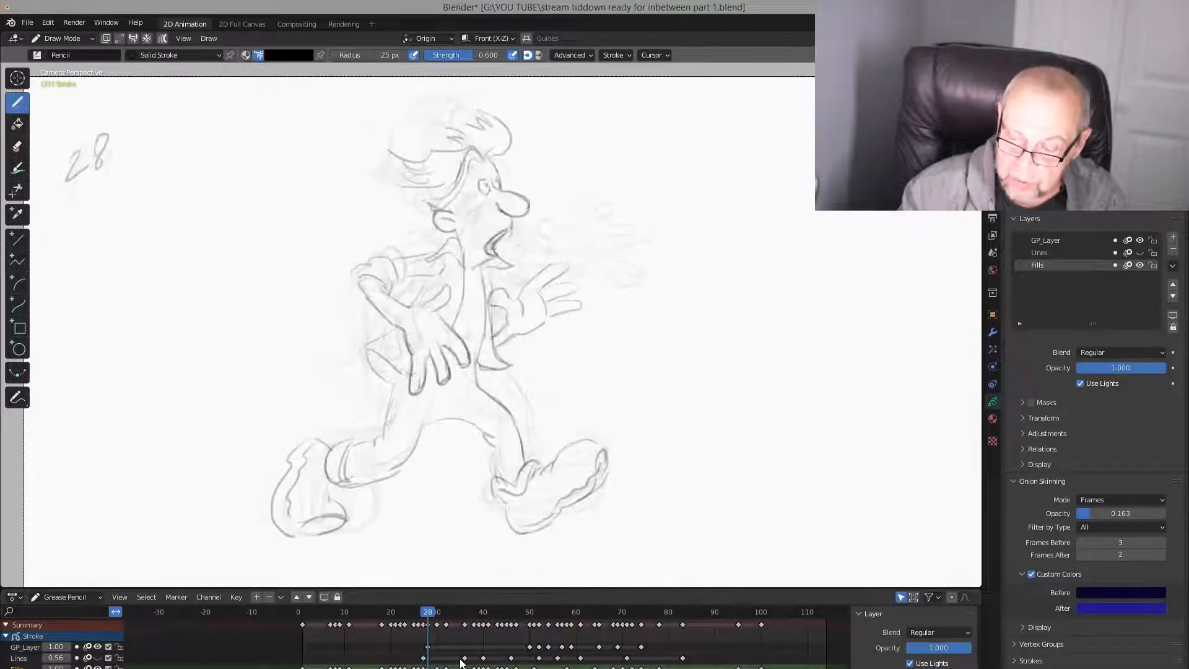
key(Down)
key(Up)
key(Up)
key(Down)
key(Up)
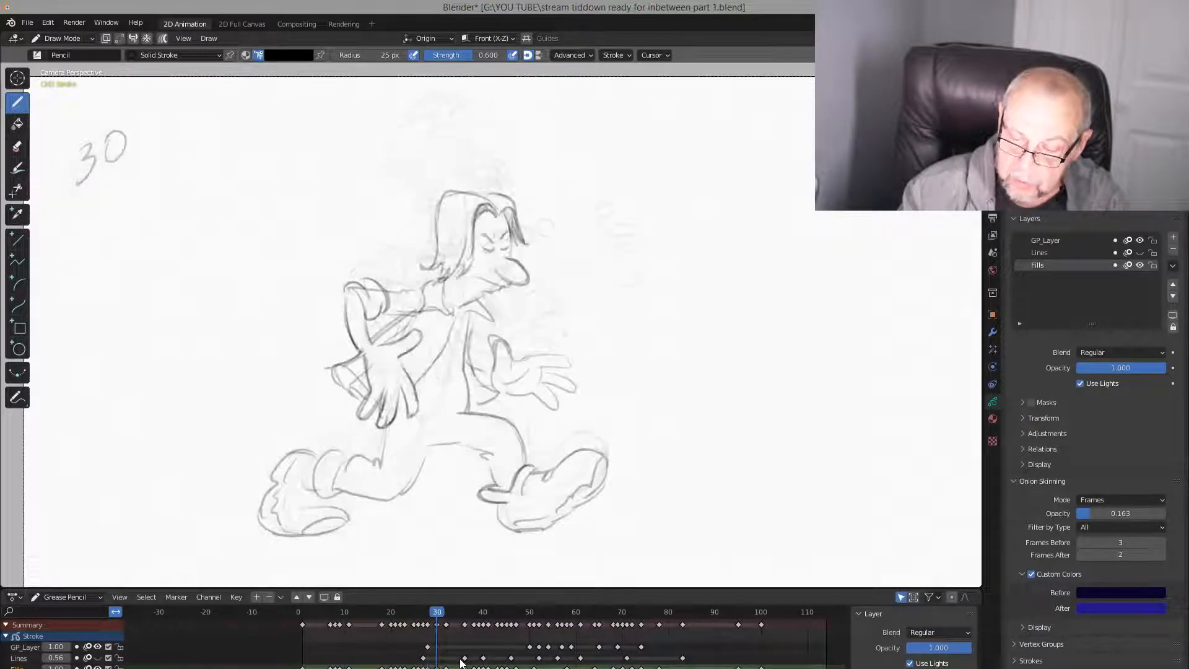
key(Down)
key(Down)
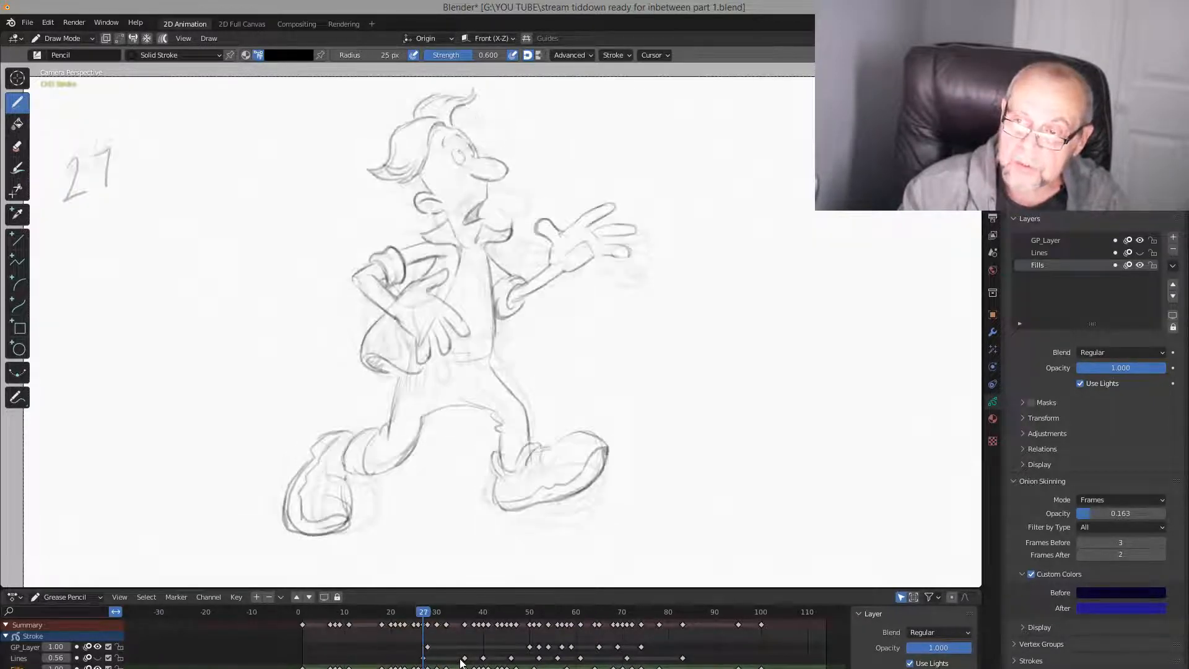
Compare the drawings at frames 26, 27 and 28, check the following pose and return to frame 28
key(Down)
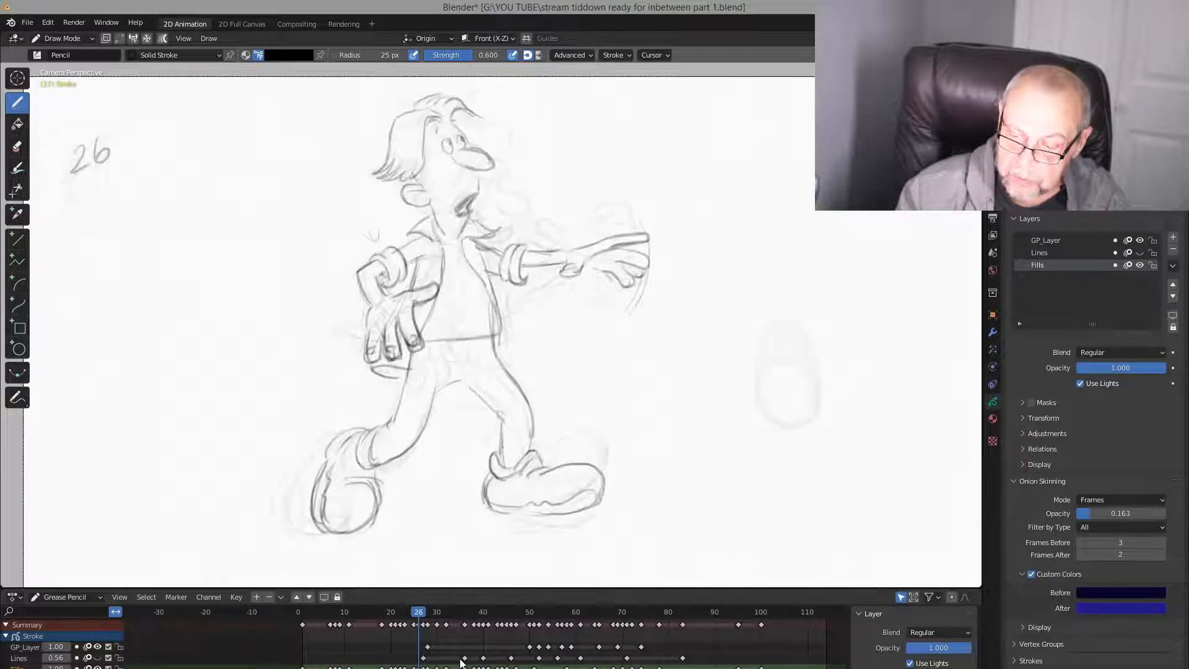
key(Up)
key(Up)
key(Down)
key(Down)
key(Up)
key(Up)
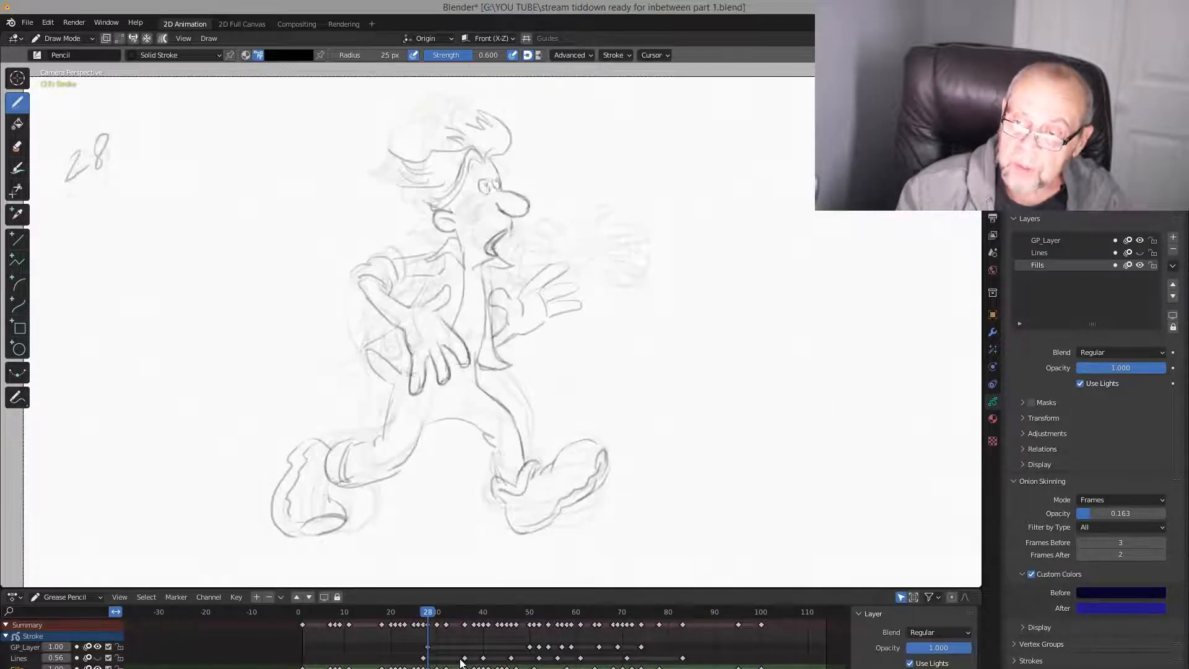
key(Up)
key(Down)
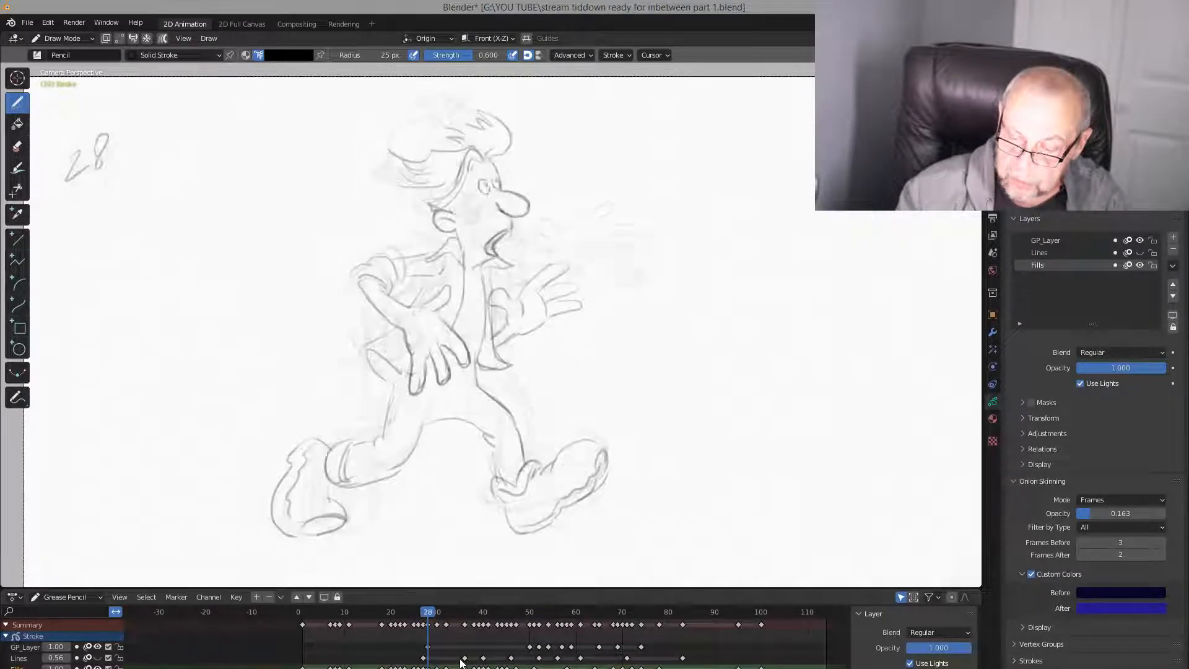
Insert a blank Grease Pencil keyframe at frame 29 for a new drawing between the frame 28 and 30 poses
click(435, 615)
key(shift+i)
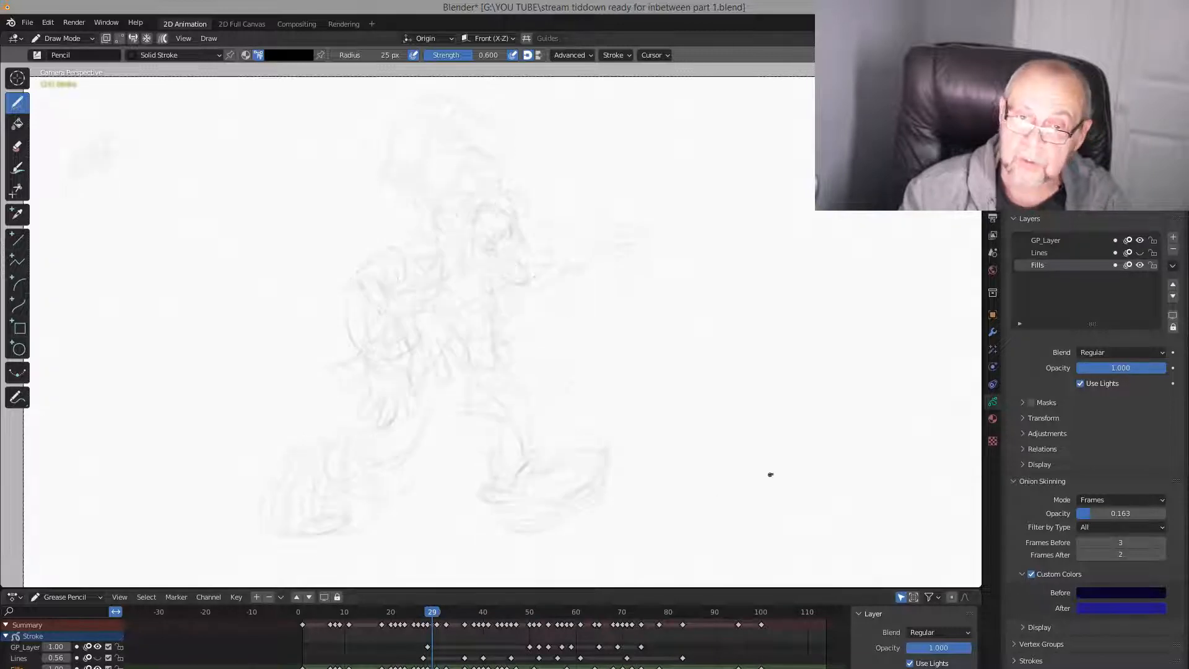
key(Down)
key(Up)
On the frame 27 drawing, sketch a timing chart below the frame number, running down to 29 with a halfway tick and linking arcs
key(Down)
key(Down)
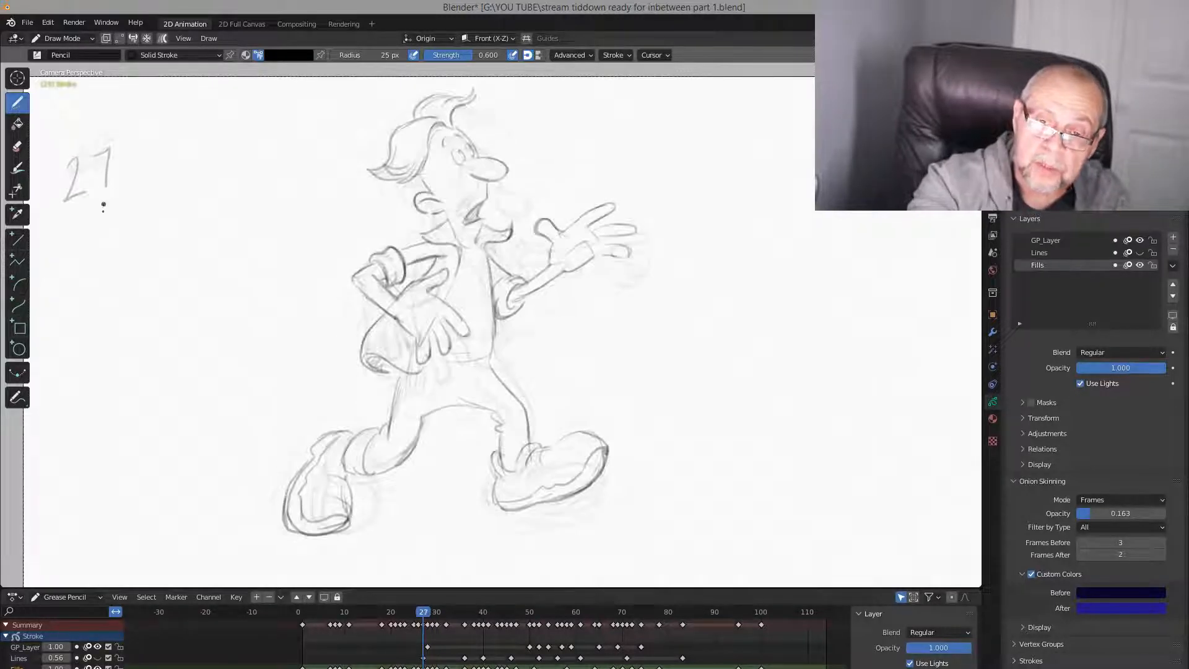
drag(94, 209, 98, 294)
drag(82, 217, 115, 205)
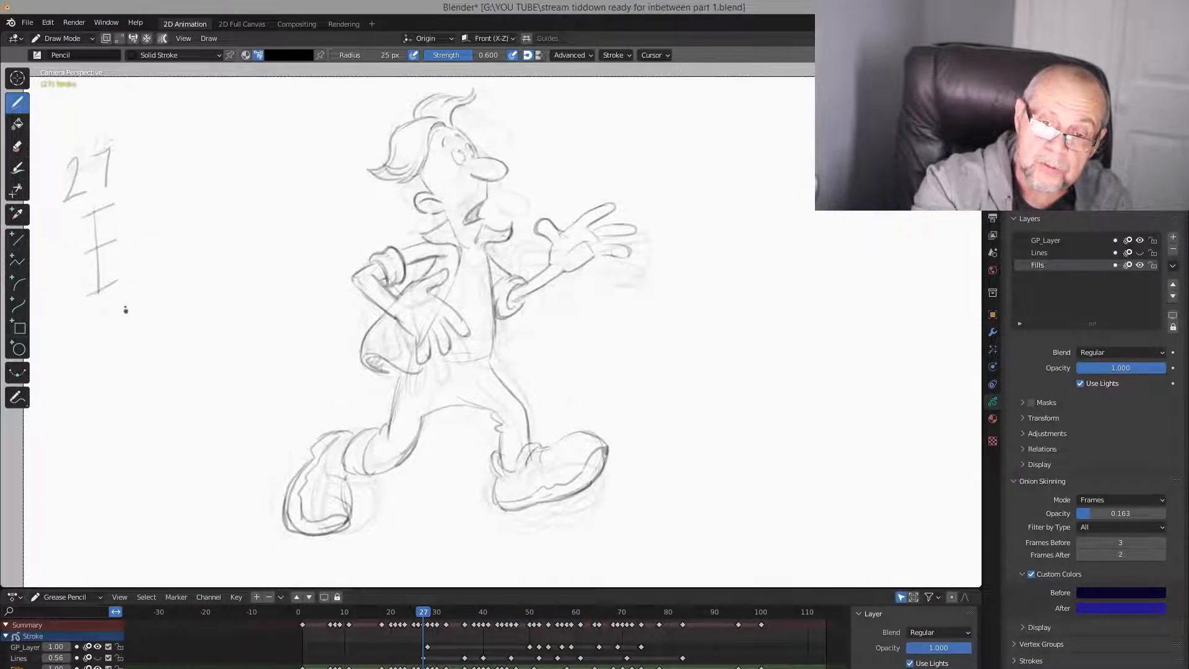
drag(118, 303, 109, 328)
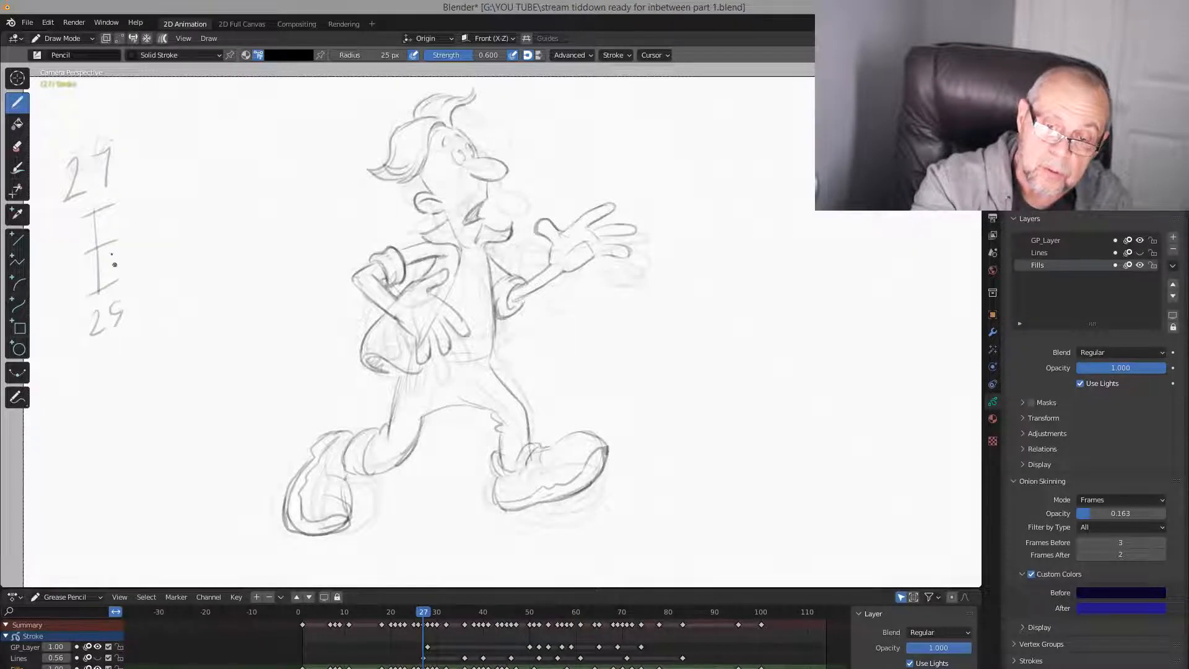
drag(101, 249, 107, 286)
drag(105, 248, 97, 209)
Flip between the frame 27 and 28 drawings and the new frame 29 to study the inbetween position
key(Up)
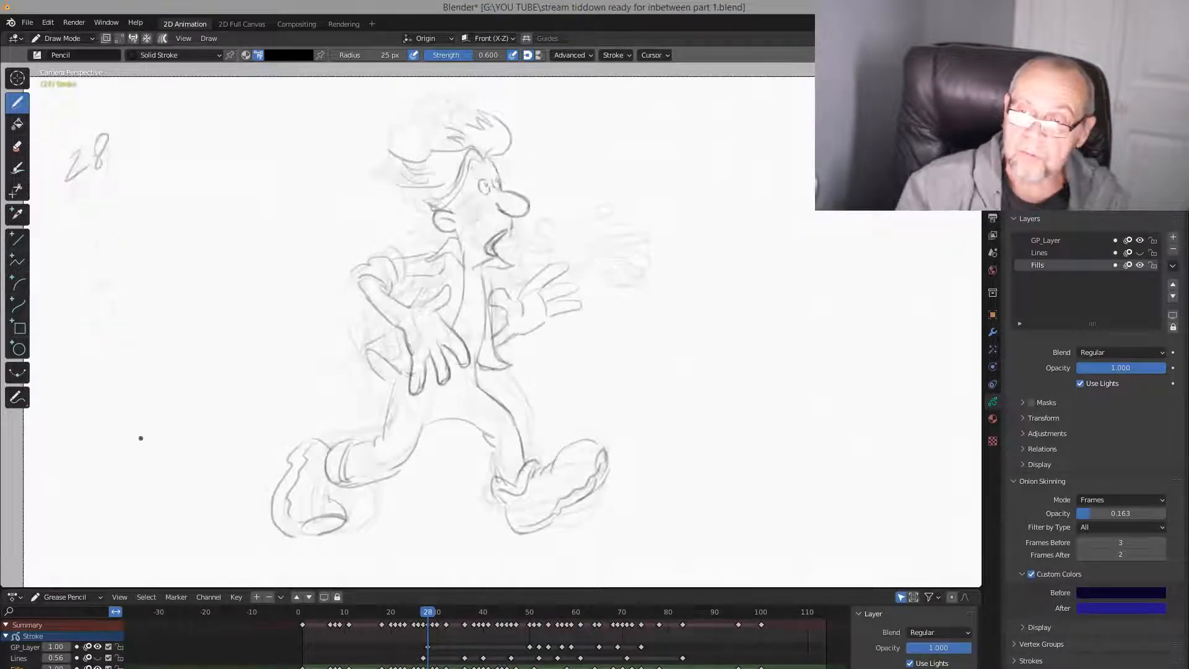
key(Down)
key(Up)
key(Up)
key(Down)
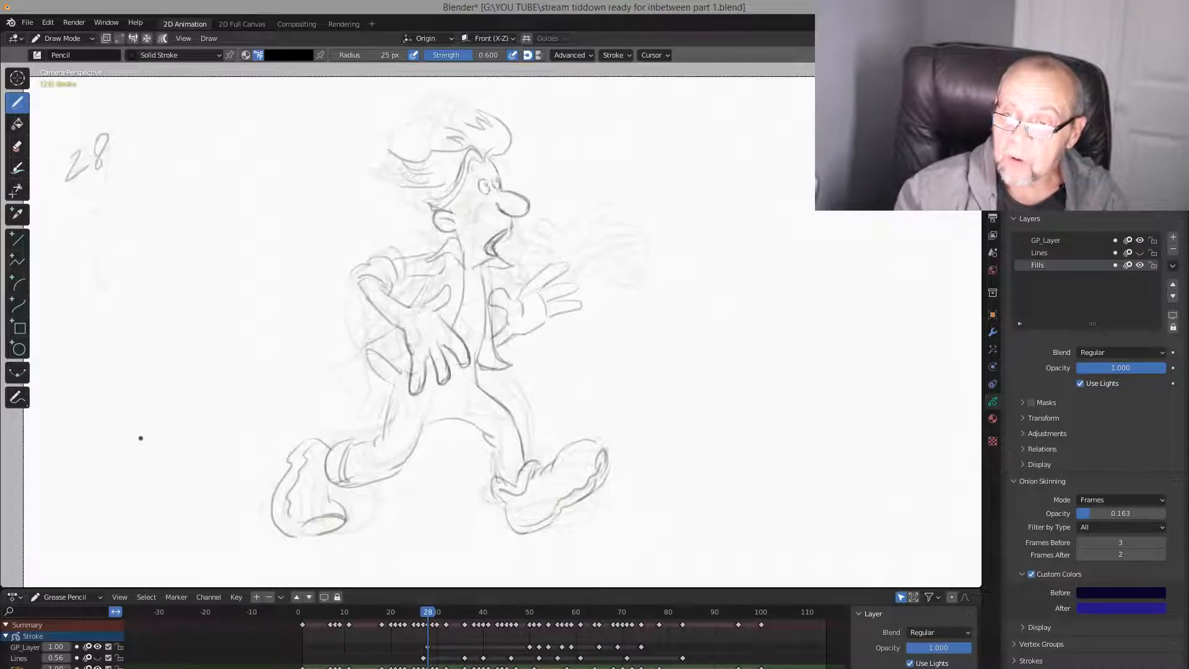
key(Up)
key(Down)
key(Up)
key(Down)
key(Down)
key(Down)
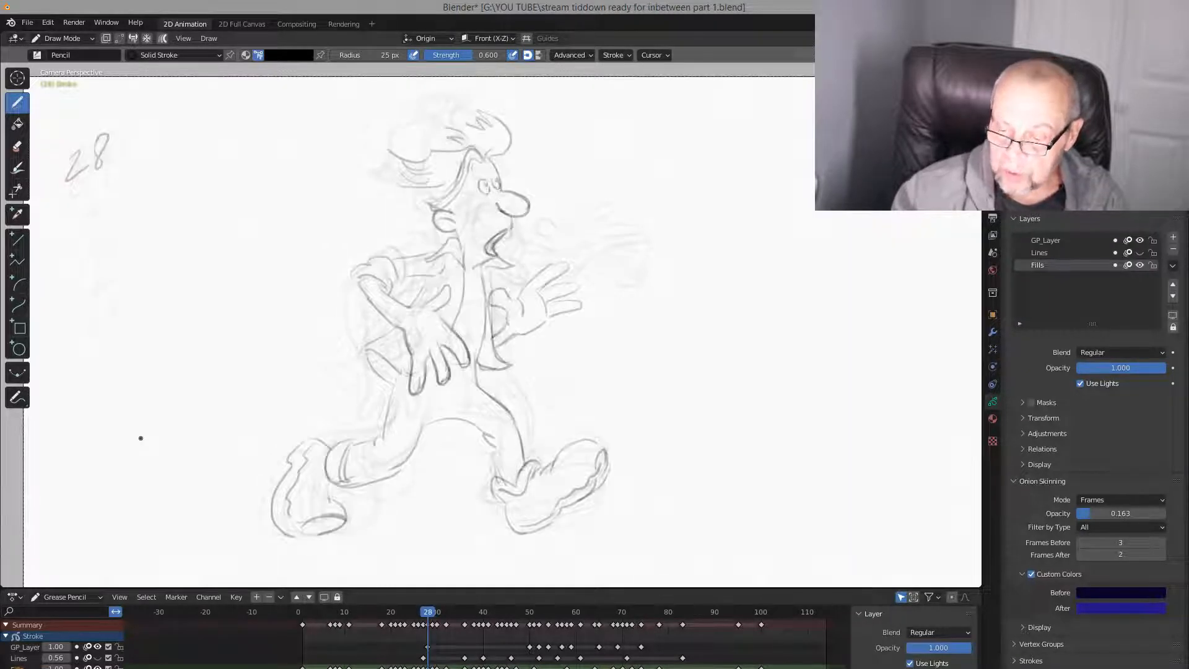
key(Up)
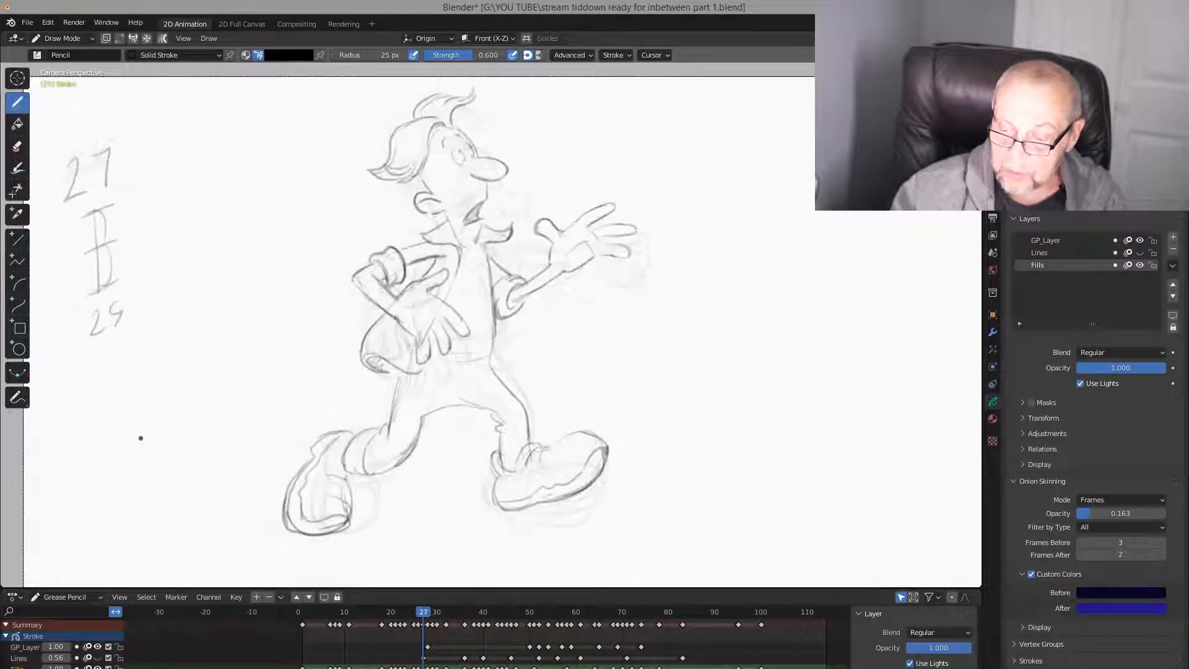
key(Up)
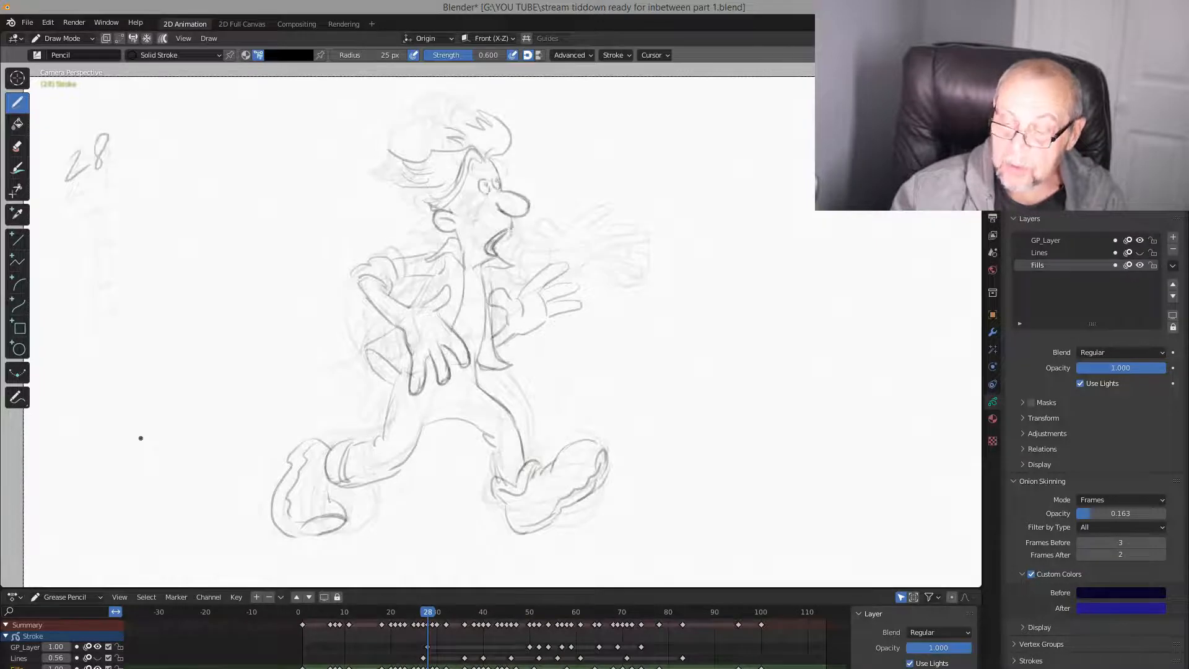
key(Up)
key(Down)
On frame 29, sketch the nose at the inbetween position, checking it against the frame 28 and 30 poses
key(Up)
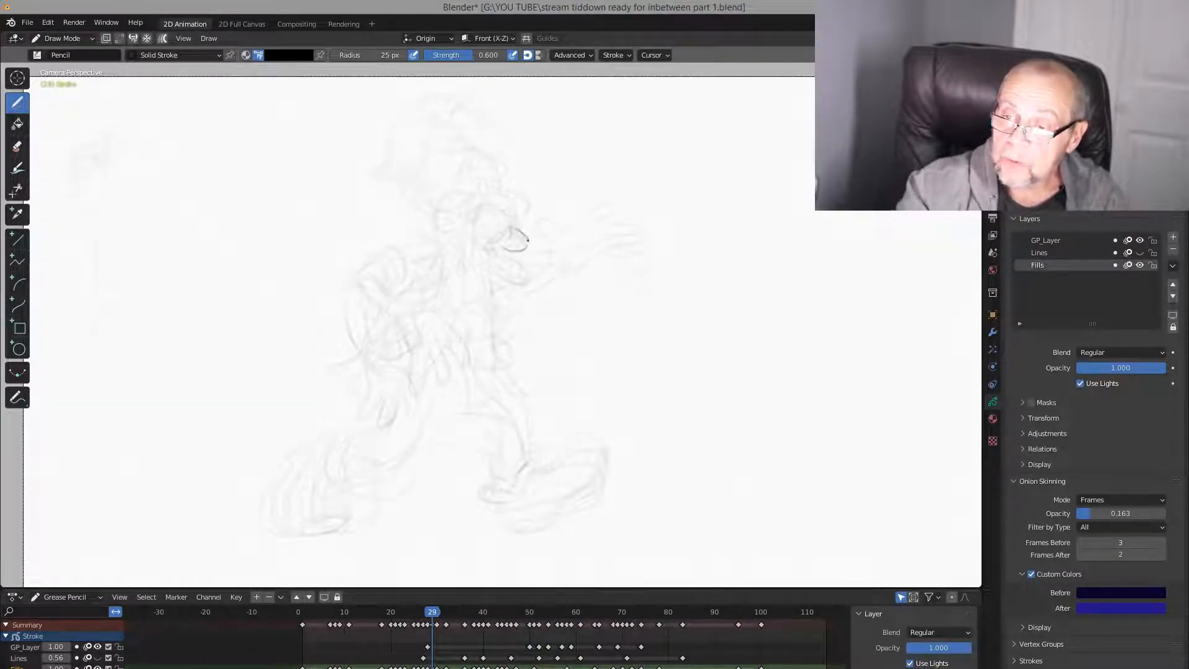
key(Down)
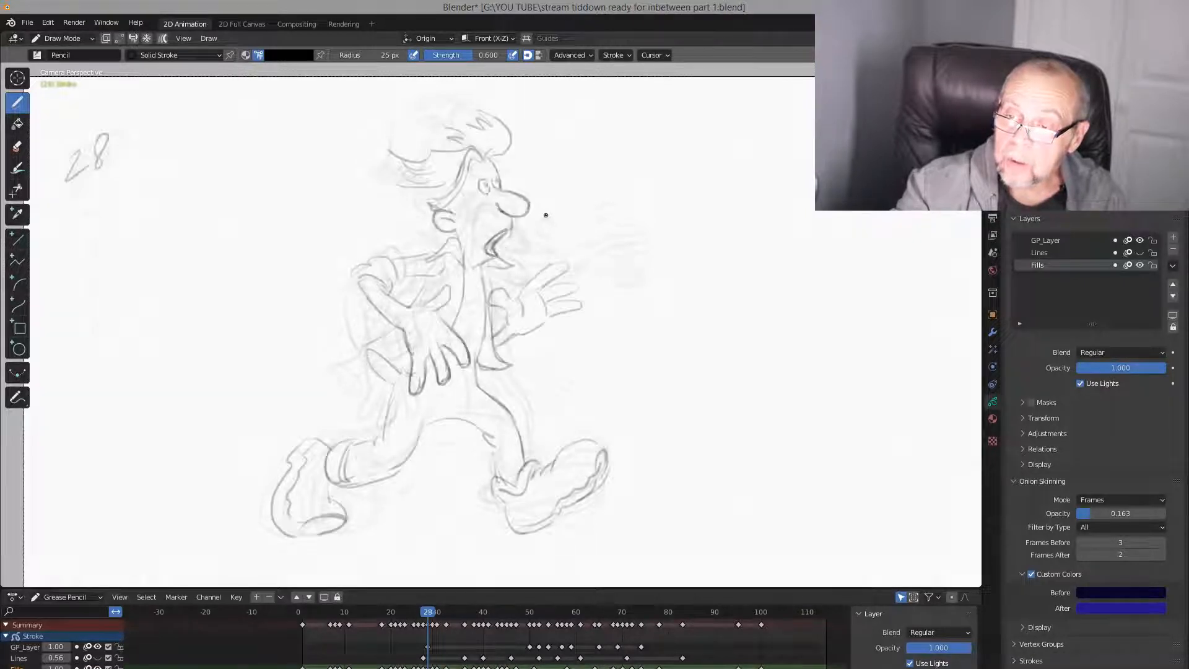
key(Up)
key(Up)
key(Down)
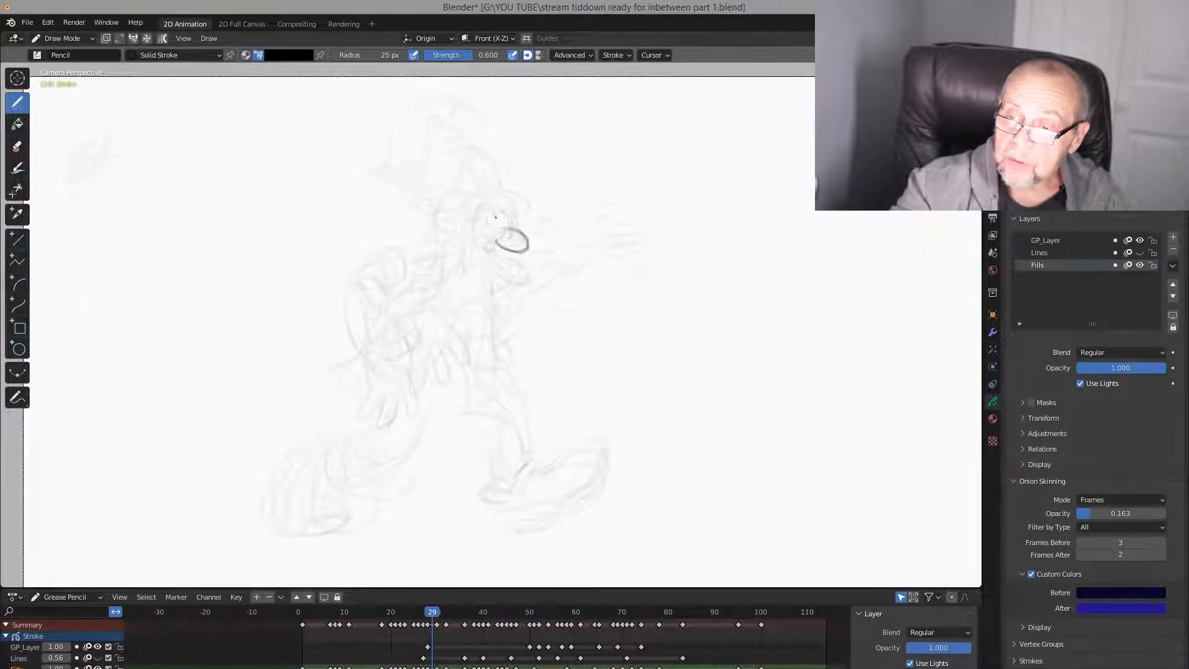
Draw the two eye outlines above the nose on frame 29, placed between the frame 28 and 30 eyes
drag(496, 218, 501, 222)
key(Down)
key(Up)
key(Up)
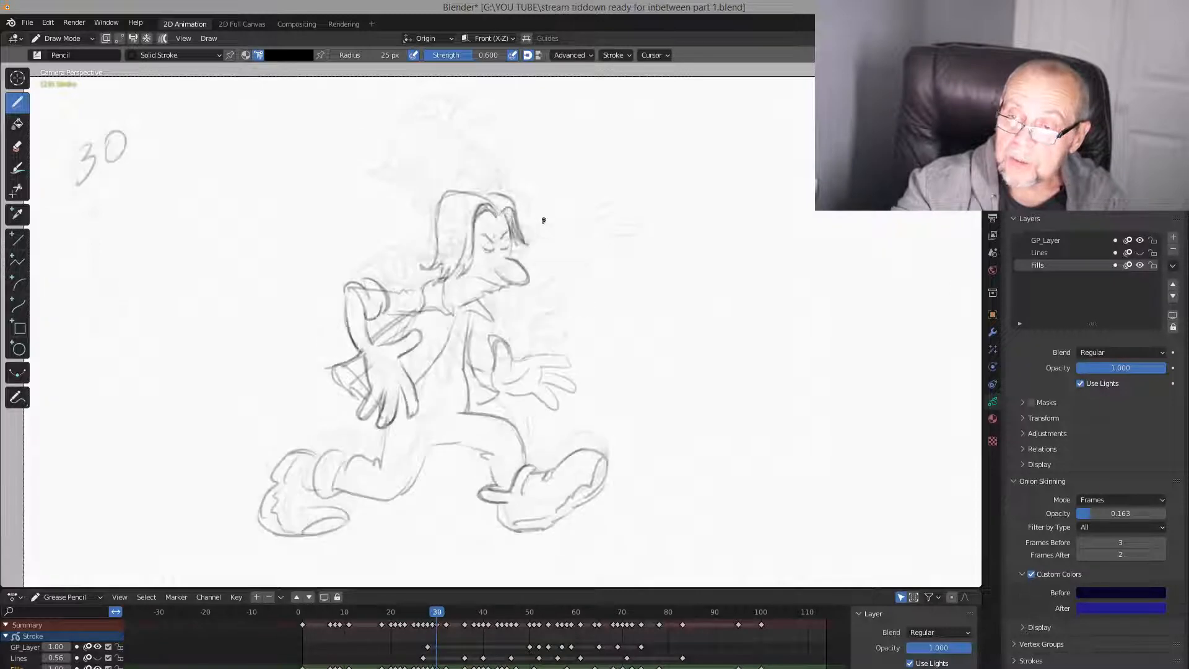
key(Down)
key(Up)
key(Down)
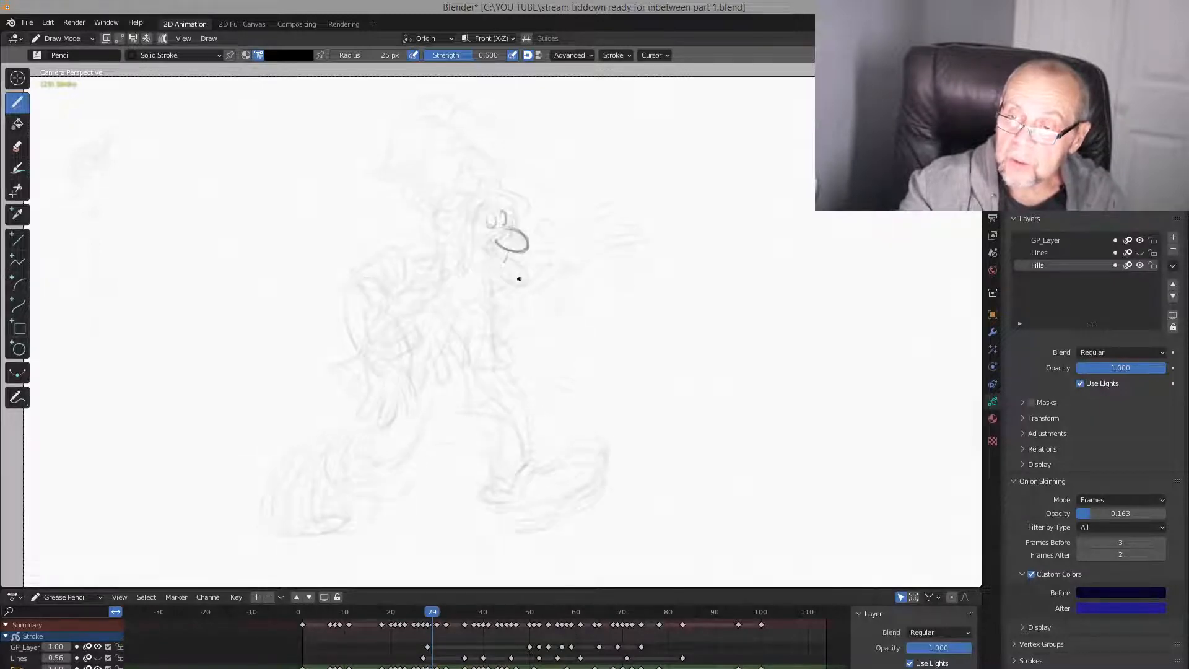
Draw the slightly open, shaded mouth on frame 29 and join it to the nose with an upper lip line
key(Down)
key(Up)
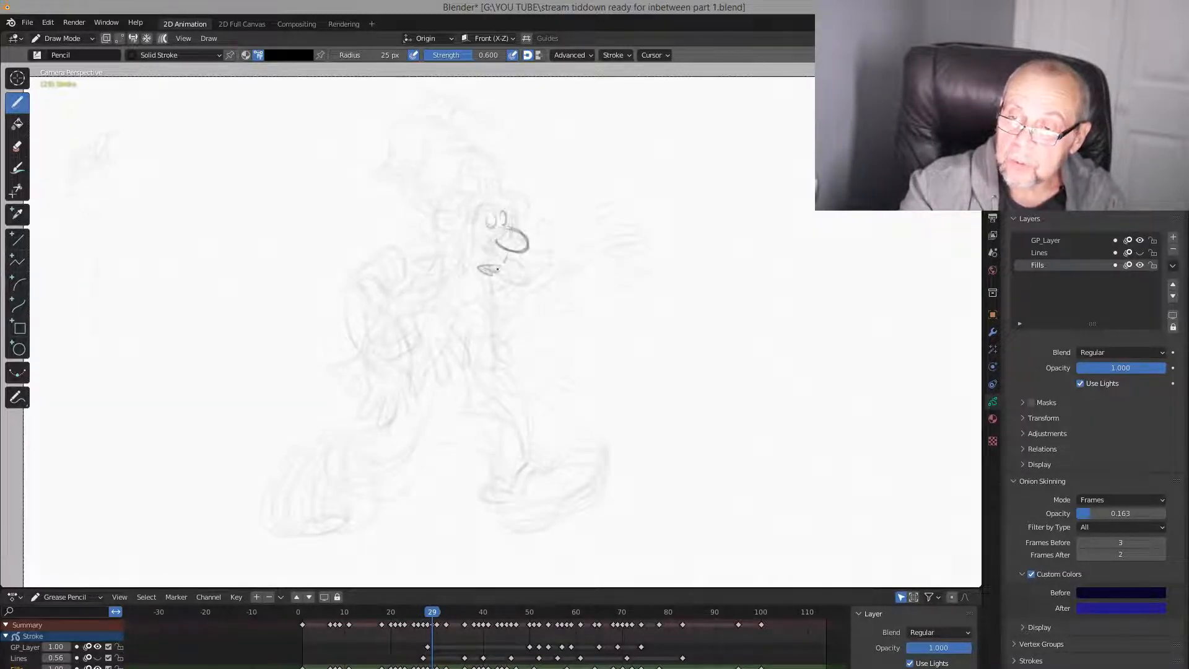
key(Up)
key(Down)
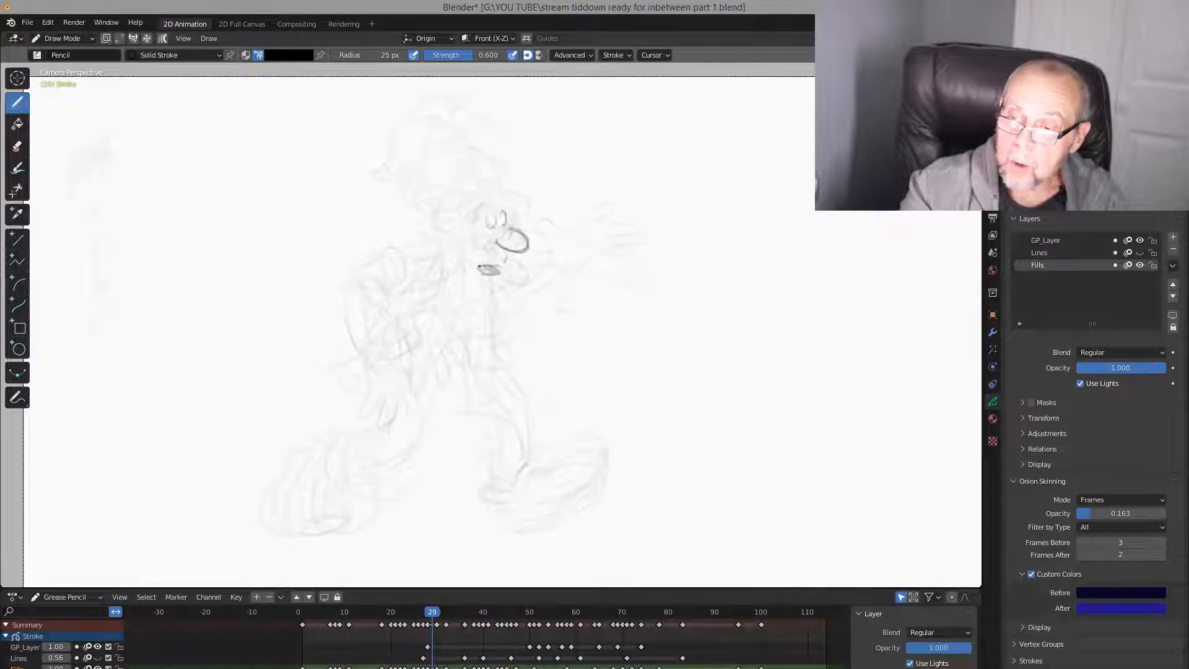
drag(479, 266, 503, 267)
key(Down)
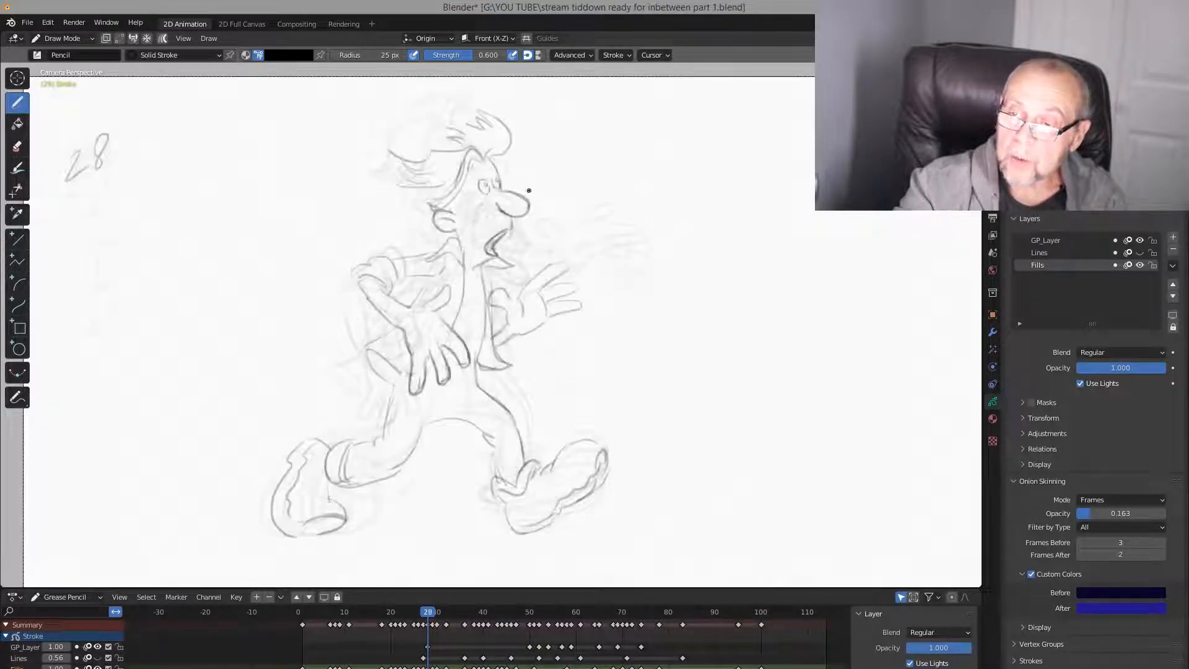
key(Up)
key(Up)
key(Down)
key(Down)
key(Up)
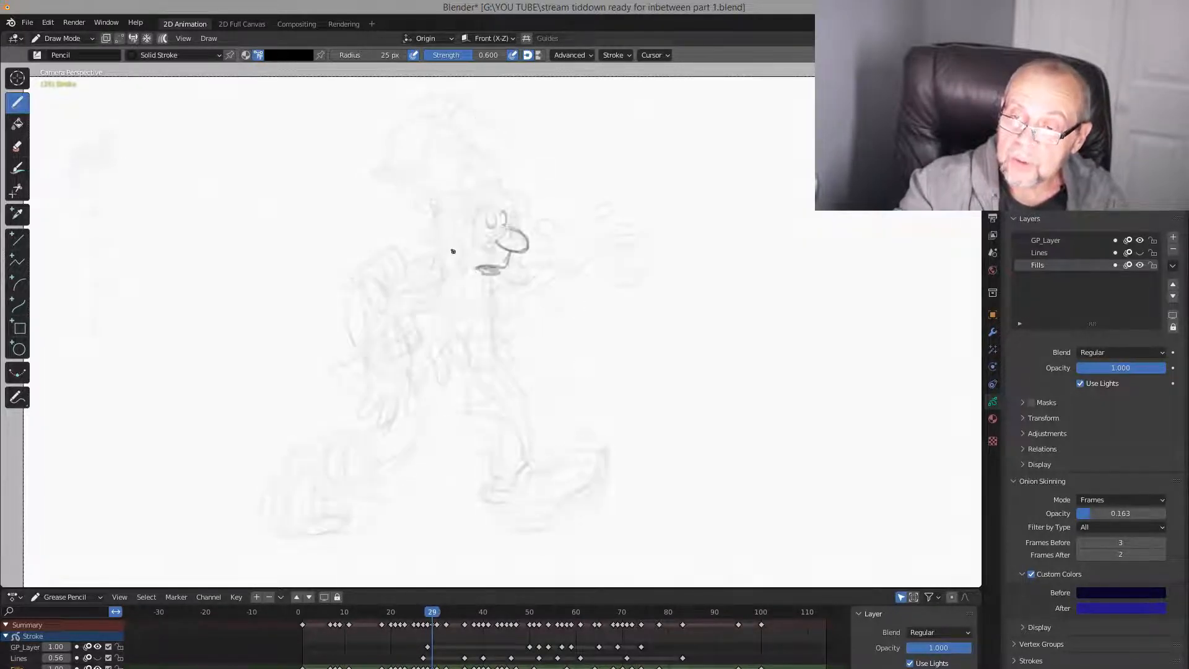
Draw the ear on the frame 29 head, midway between its positions on frames 28 and 30
drag(440, 252, 455, 255)
key(Down)
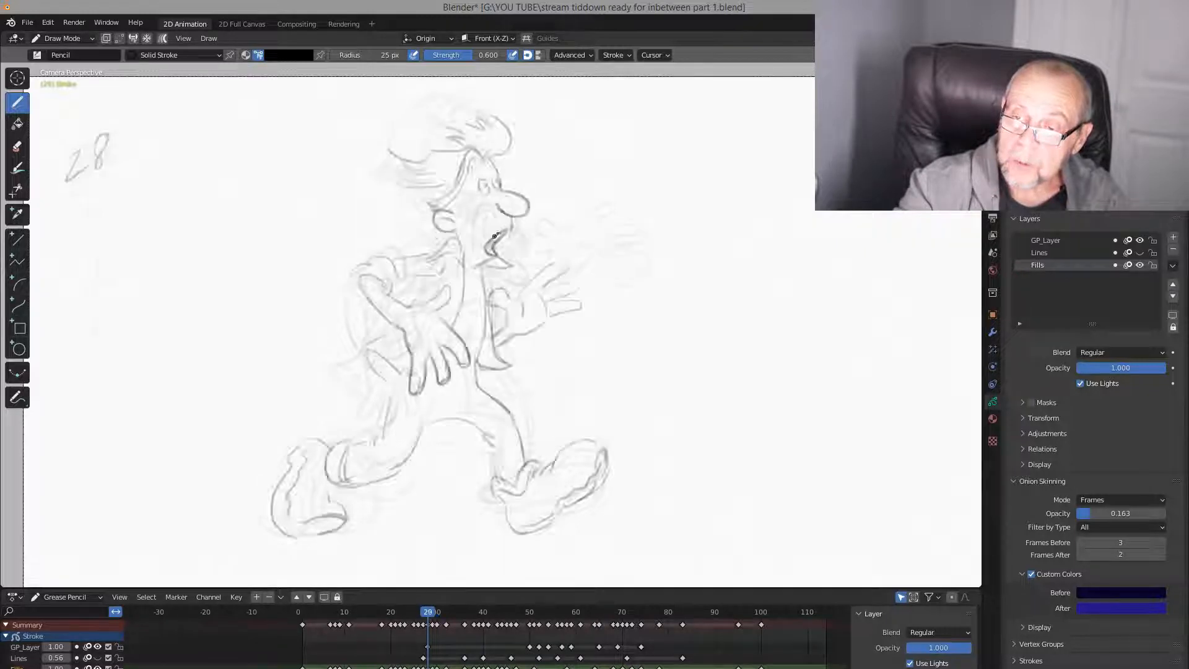
key(Up)
key(Up)
key(Down)
key(Down)
key(Up)
key(Up)
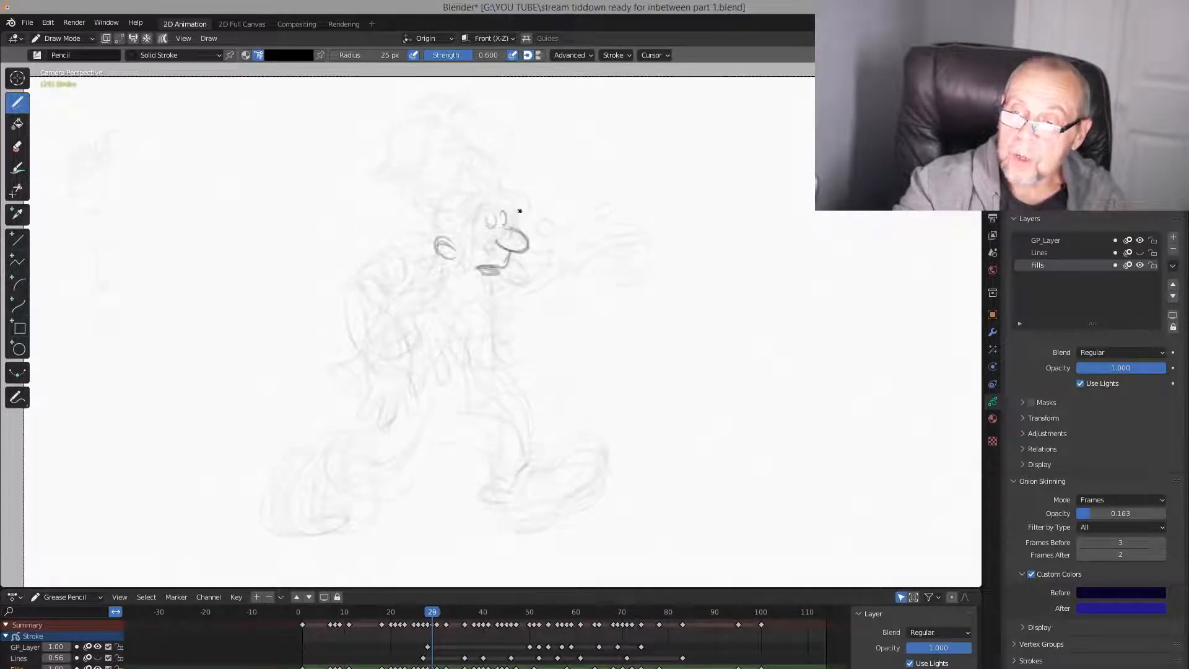
Add the eyebrows and pupils to the frame 29 face, comparing the expression with frames 28 and 30
key(Down)
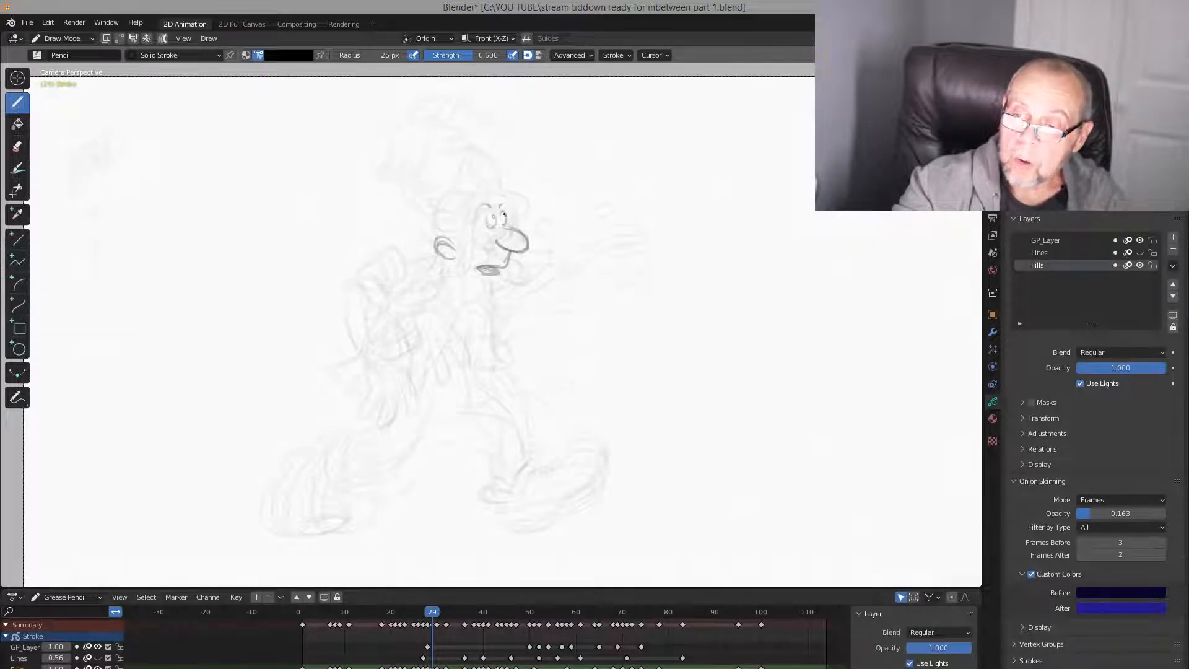
key(Left)
key(Right)
key(Right)
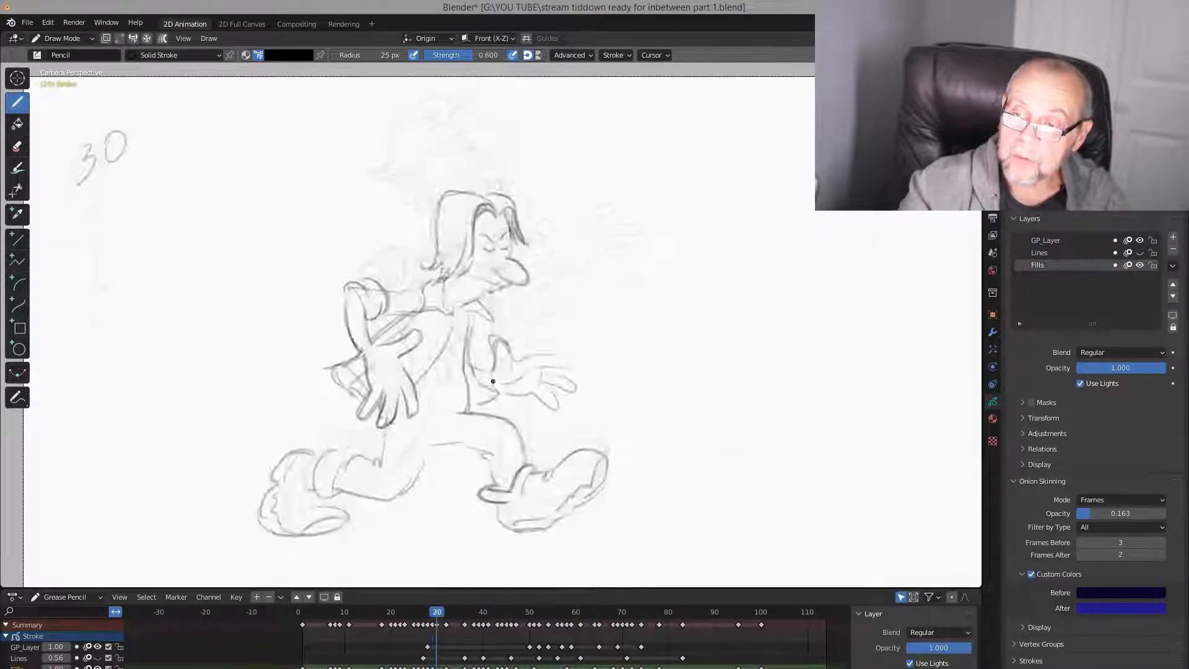
key(Left)
key(Left)
key(Right)
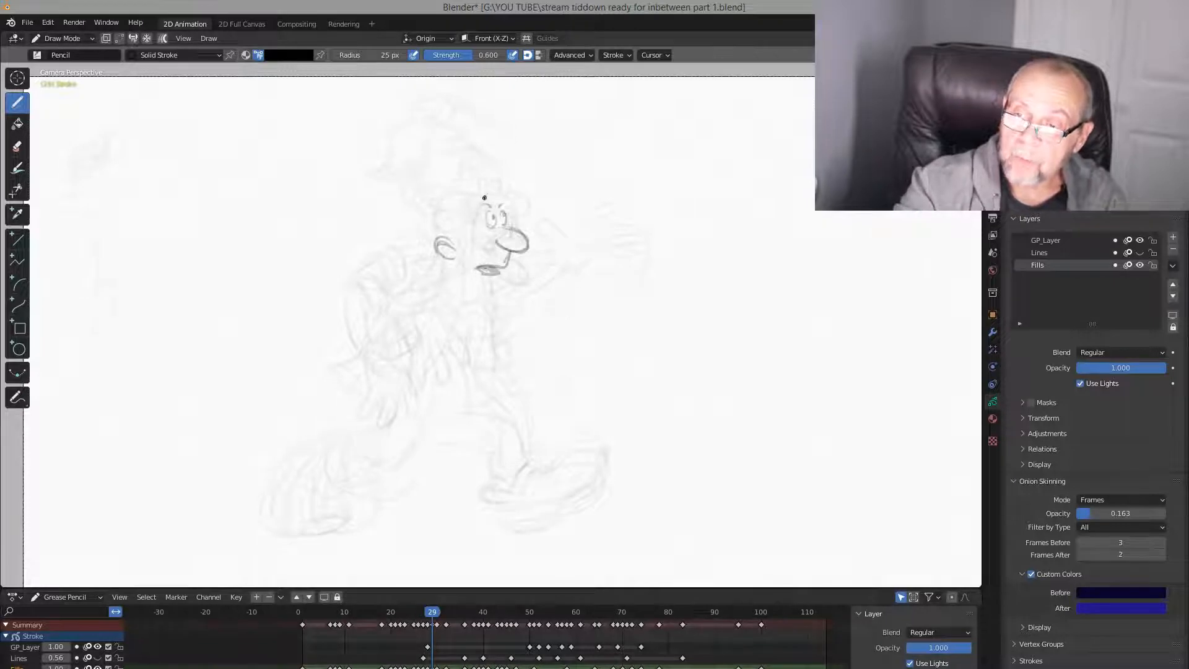
Sketch the hairline, the swept-back hair tufts and the crown of the head on frame 29
mouse_move(484, 197)
mouse_down()
mouse_move(451, 209)
mouse_move(424, 180)
mouse_move(422, 218)
mouse_move(459, 210)
mouse_up()
key(Left)
key(Right)
key(Right)
key(Left)
key(Left)
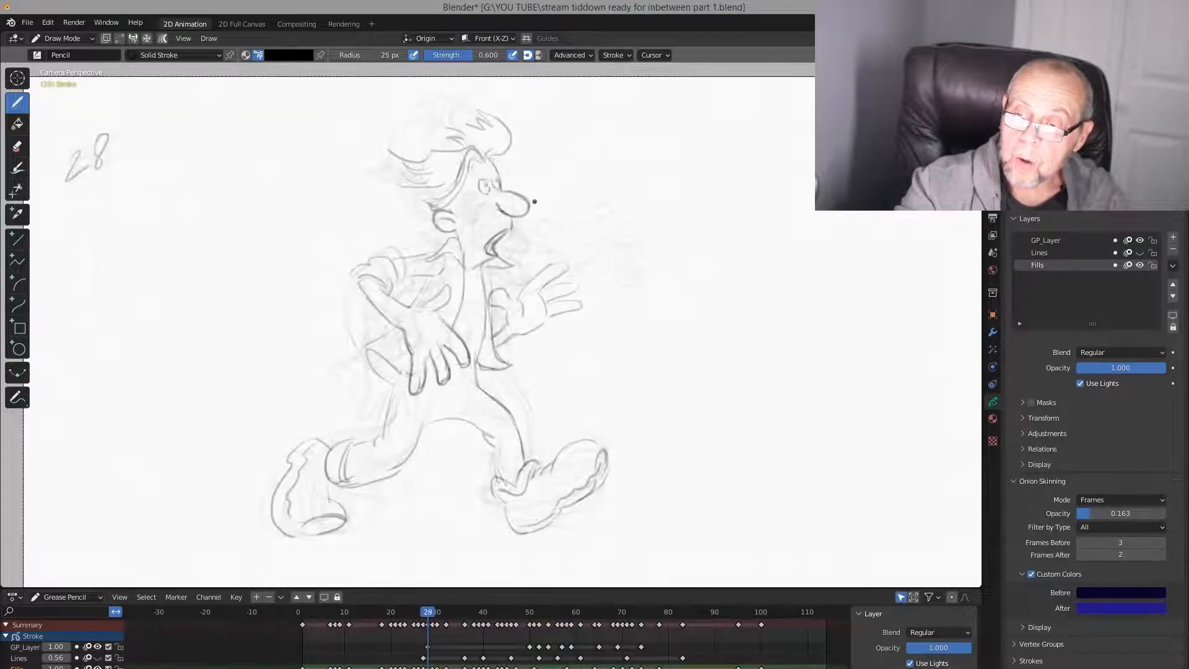
key(Right)
key(Right)
key(Left)
mouse_move(444, 179)
mouse_down()
mouse_move(482, 175)
mouse_move(427, 219)
mouse_move(435, 186)
mouse_move(424, 181)
mouse_up()
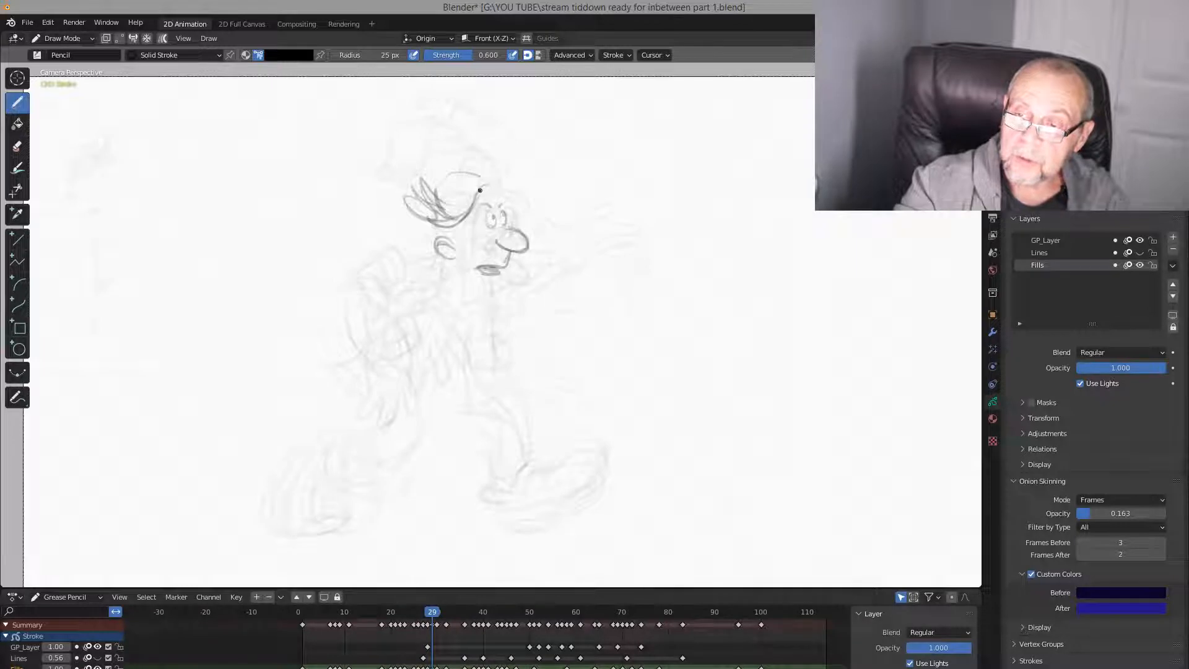
drag(447, 172, 436, 179)
Draw the spiky front hair tuft rising above the forehead on frame 29, using frame 28's hair as reference
key(Left)
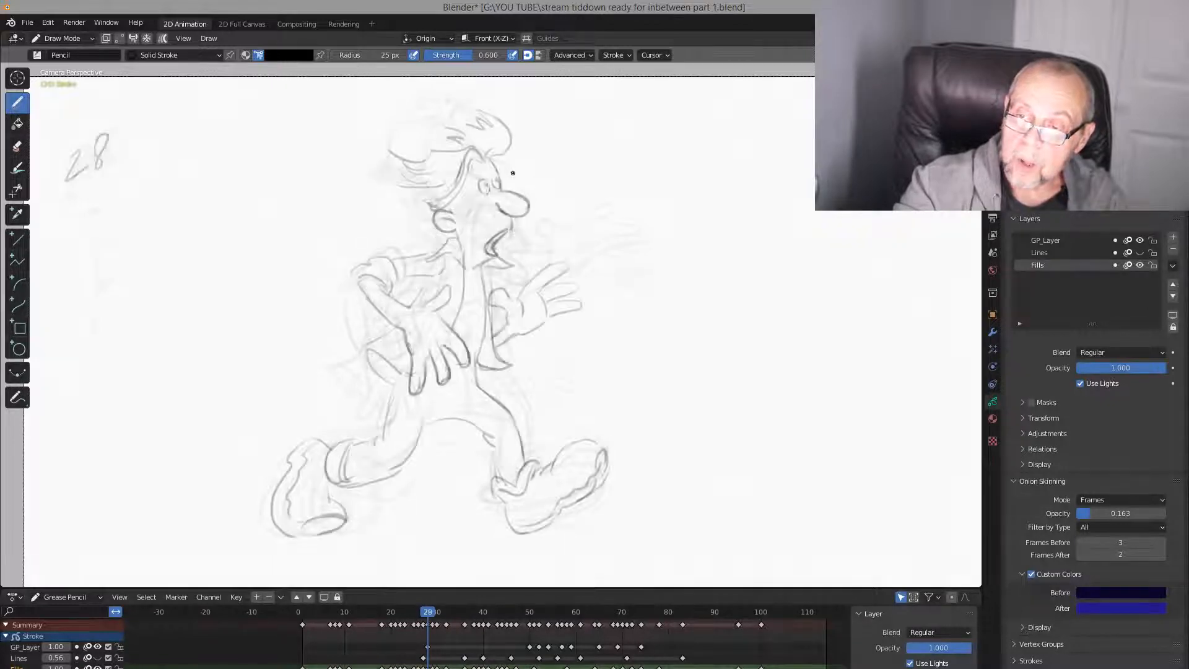
key(Right)
key(Right)
key(Left)
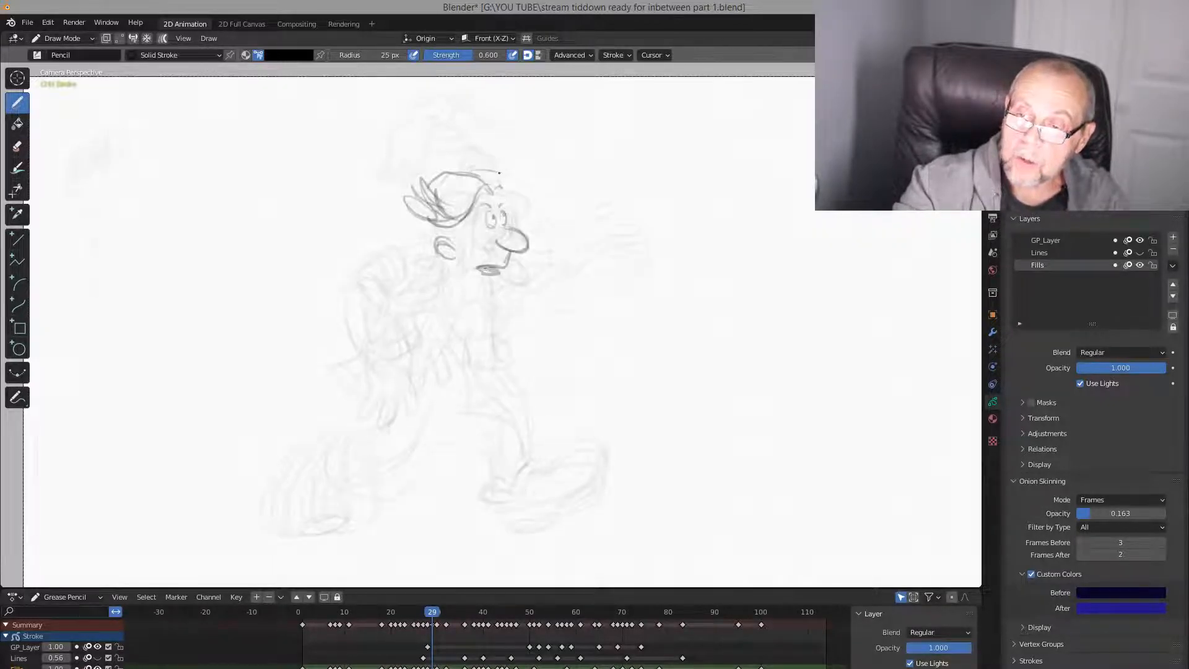
key(Left)
key(Right)
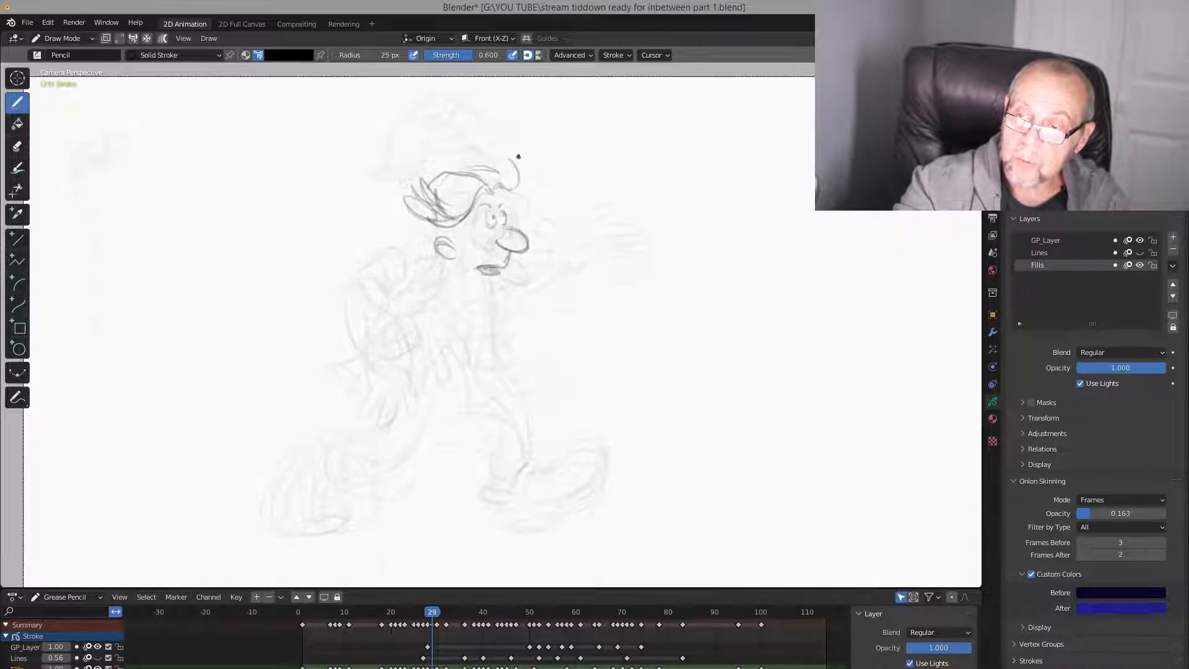
key(Left)
key(Right)
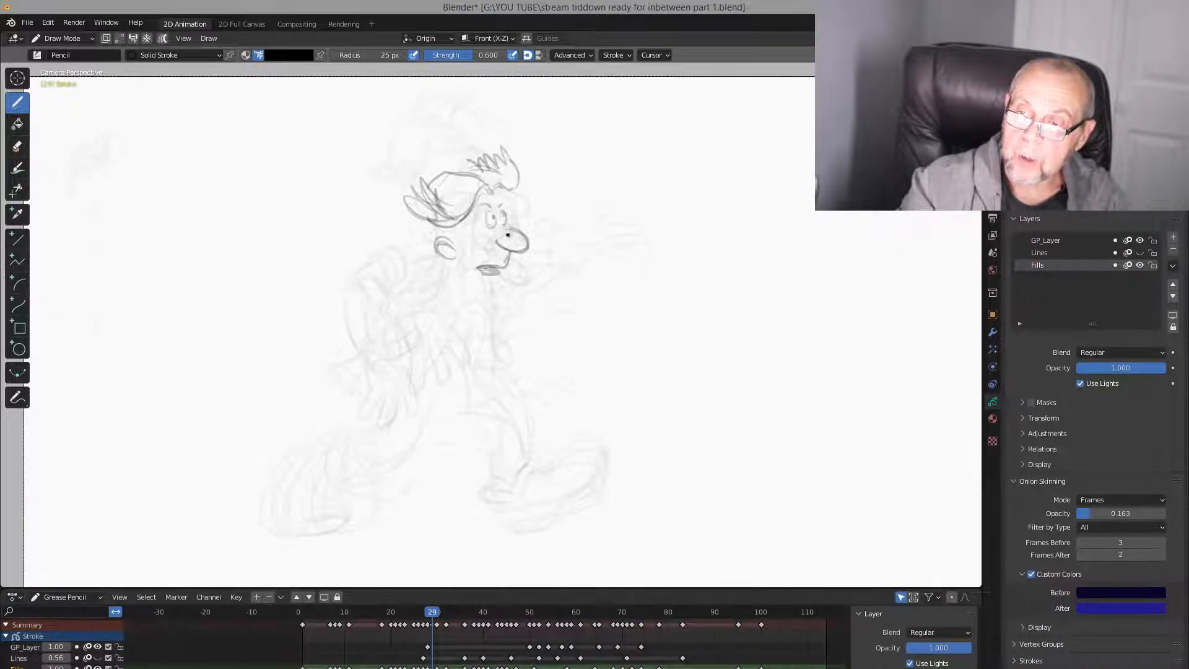
key(Right)
key(Left)
key(Left)
key(Right)
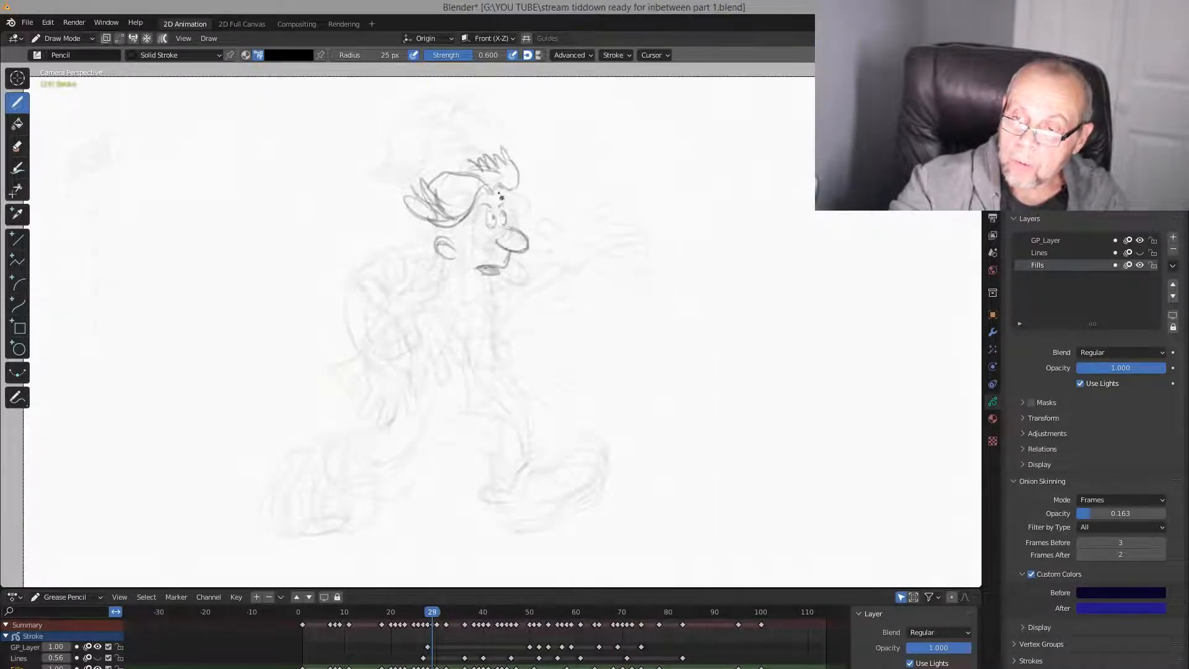
Connect the ear to the hair and draw the back of the neck on frame 29, guided by the neighbouring drawings
key(Right)
key(Left)
key(Left)
key(Right)
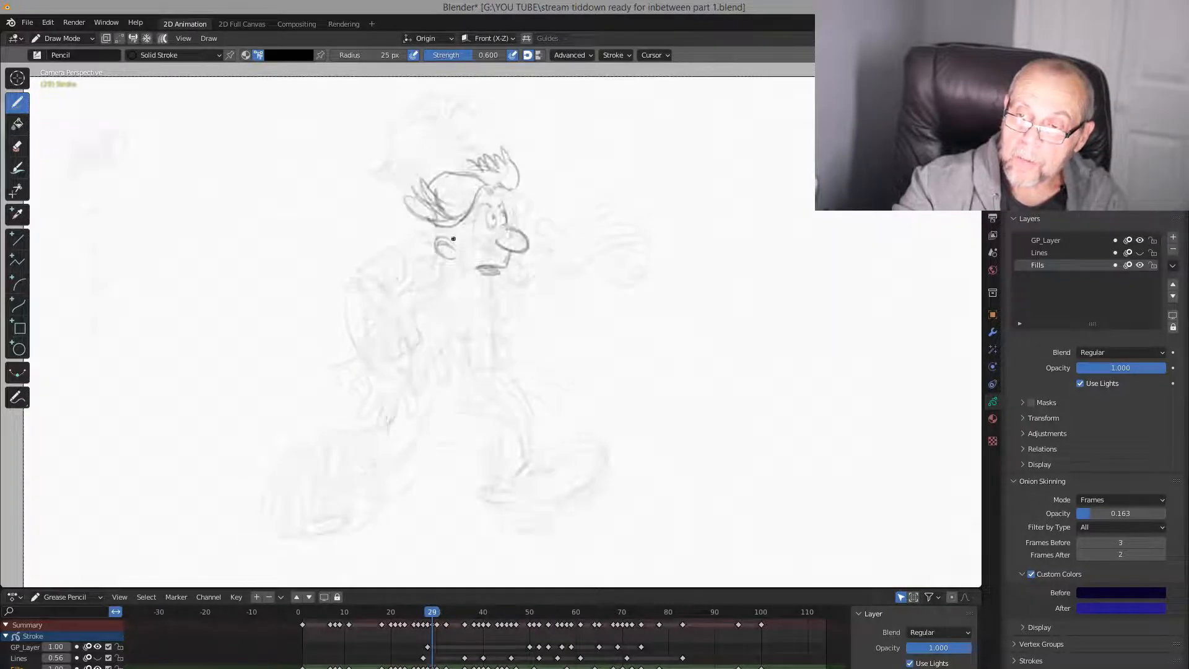
key(Left)
key(Right)
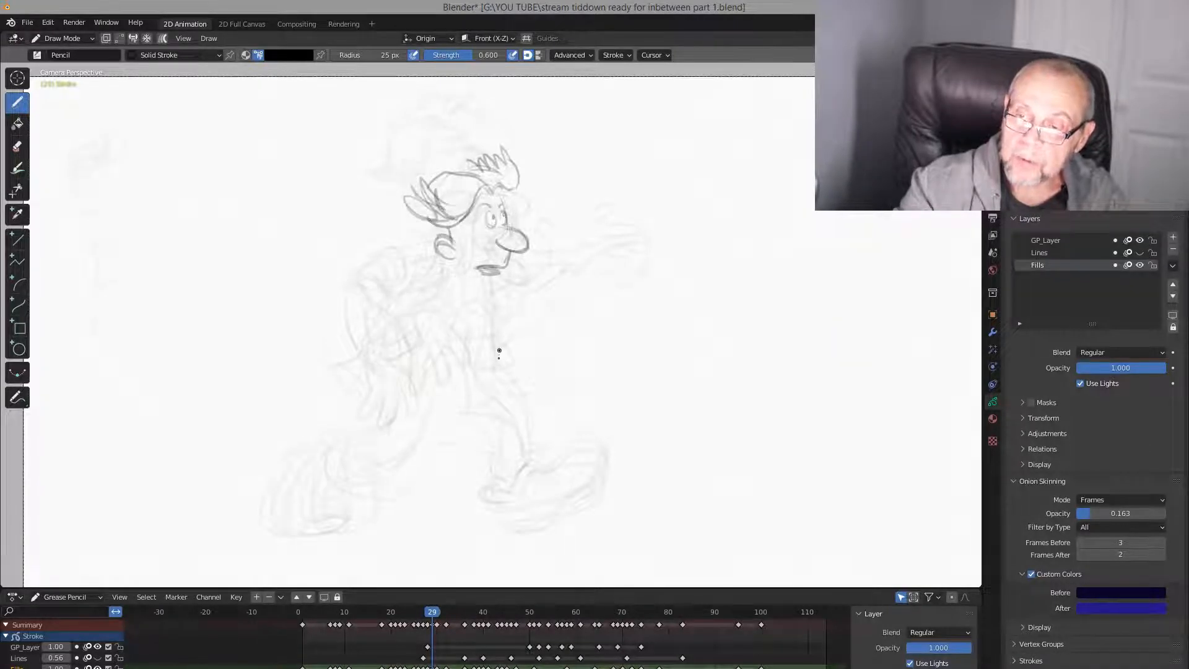
key(Right)
key(Left)
key(Left)
key(Right)
key(Right)
key(Left)
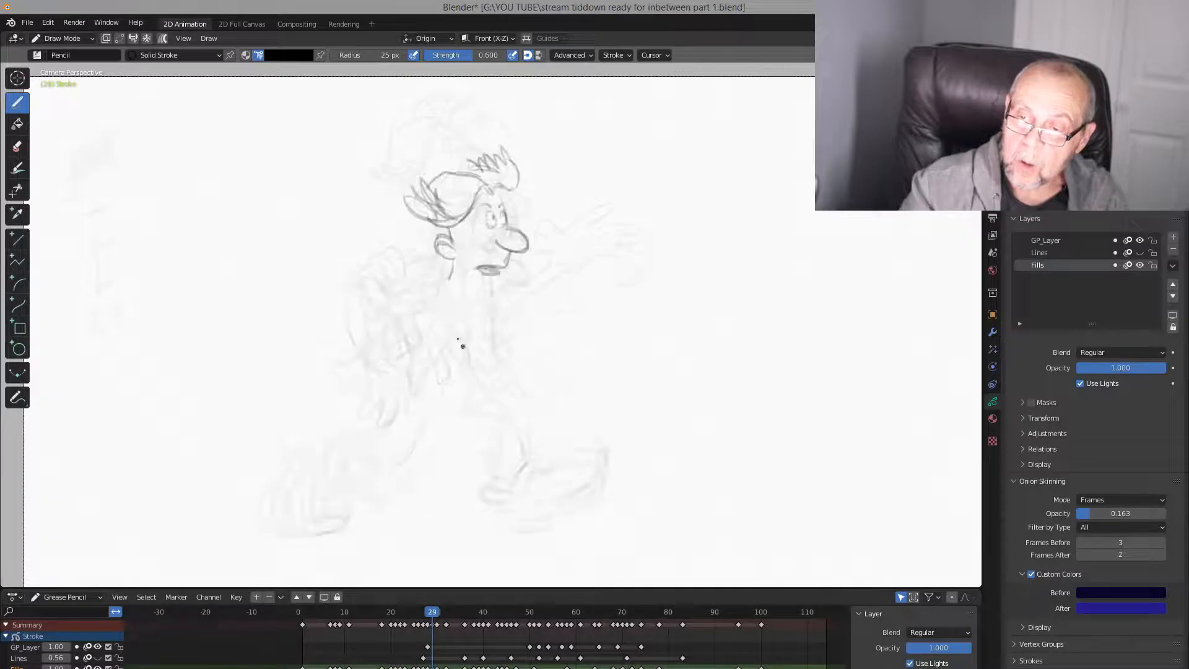
Mark a light guide line for the near hand's fingertips on frame 29, between the frame 28 and 30 hands
key(Left)
key(Right)
key(Right)
key(Left)
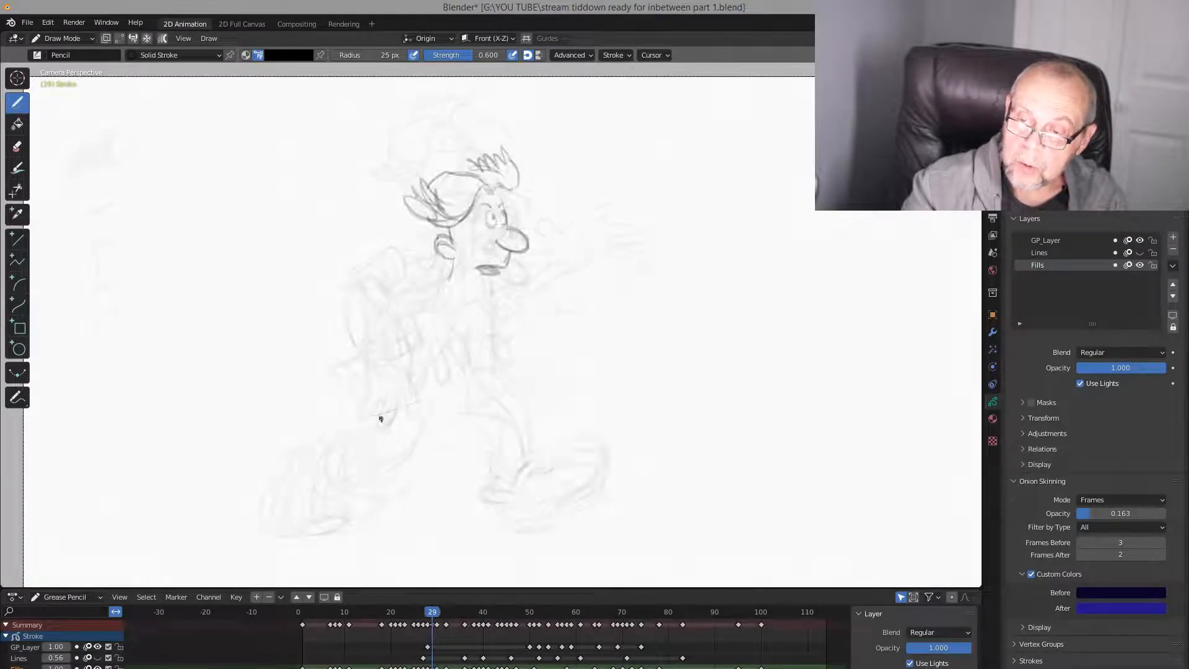
key(Left)
key(Right)
key(Right)
key(Left)
Draw the near hand on frame 29, with the thumb pointing forward, the fingers hanging down and the palm edge
drag(401, 330, 432, 308)
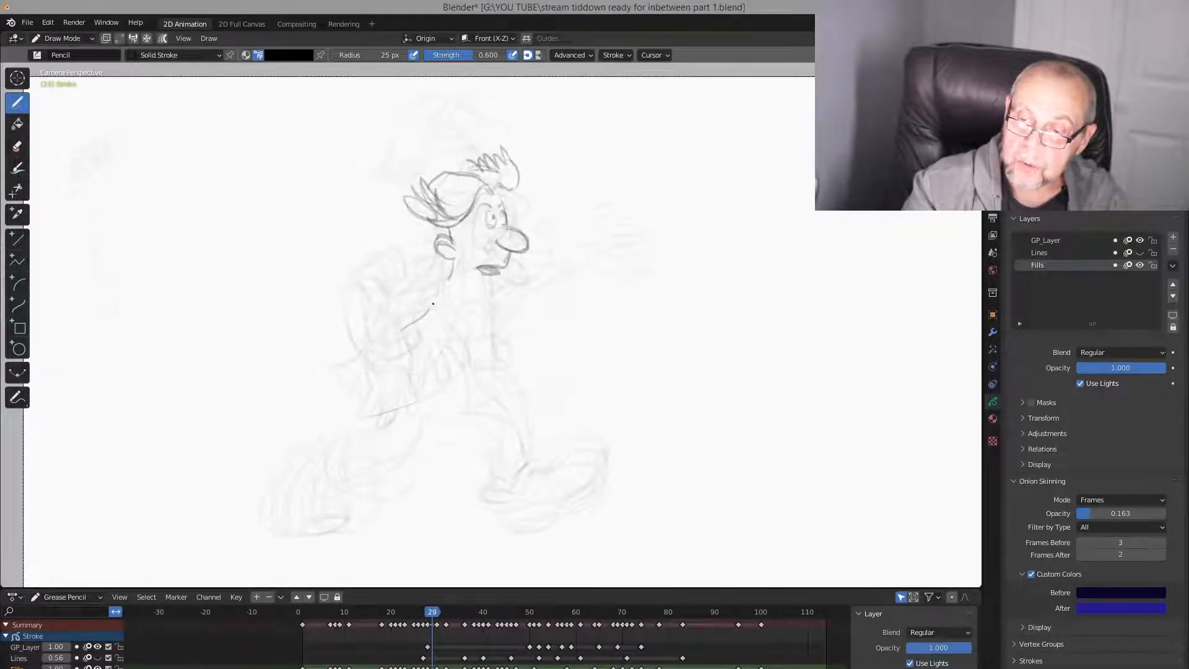
key(Right)
key(Left)
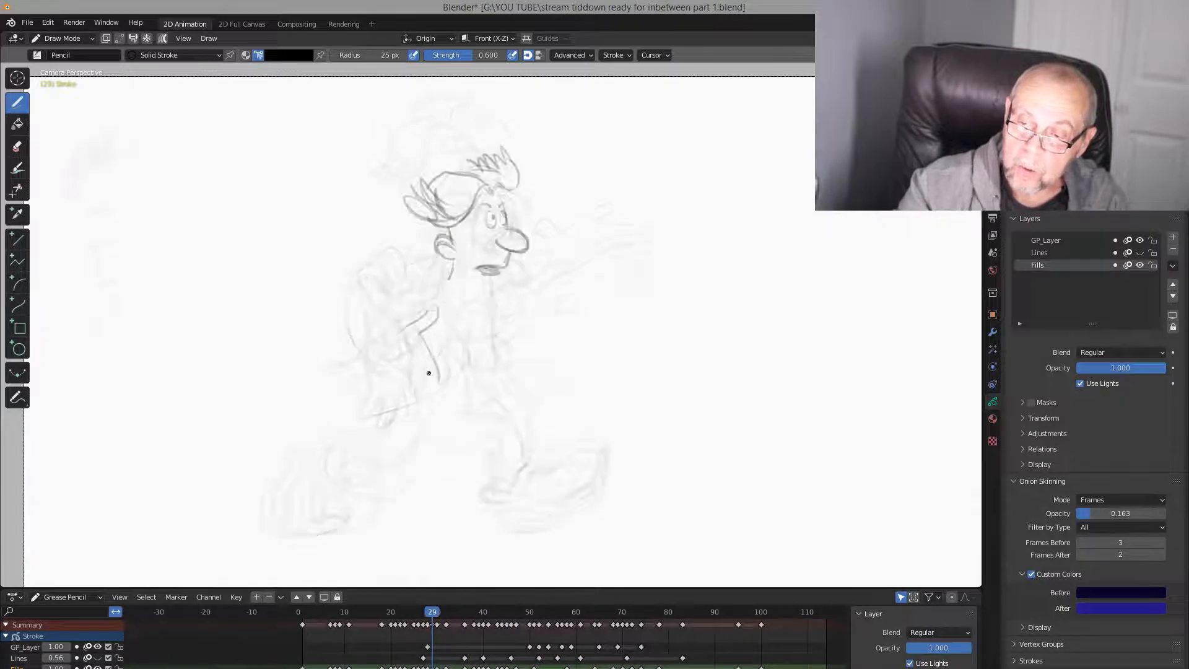
drag(429, 373, 435, 390)
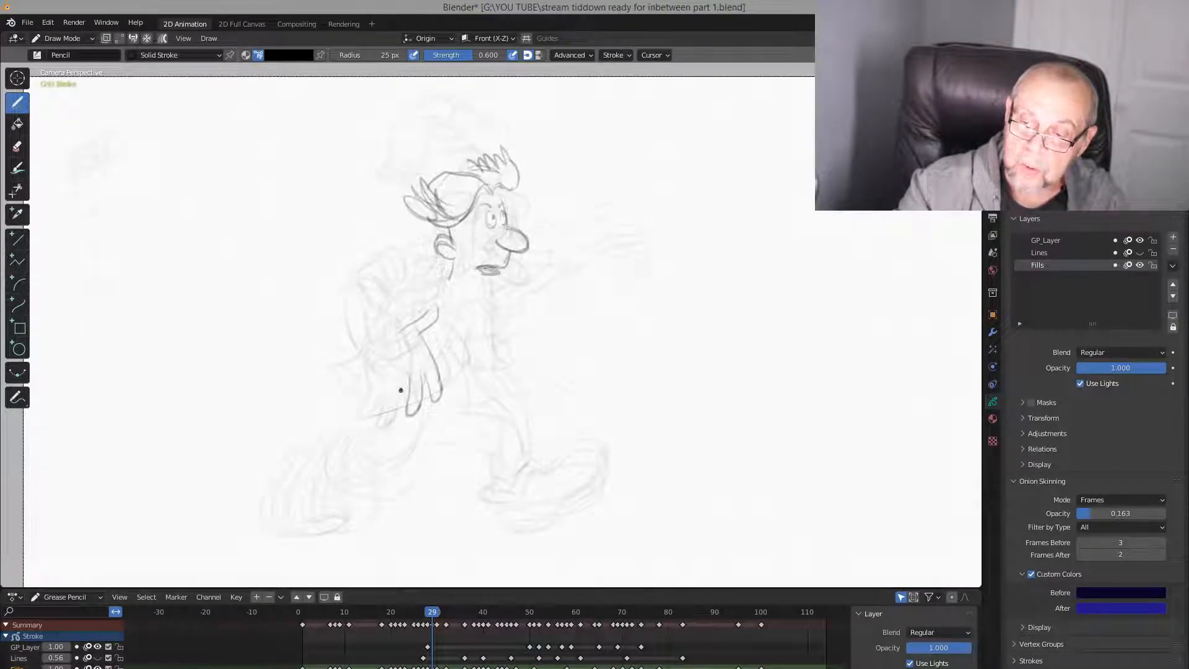
key(Right)
key(Left)
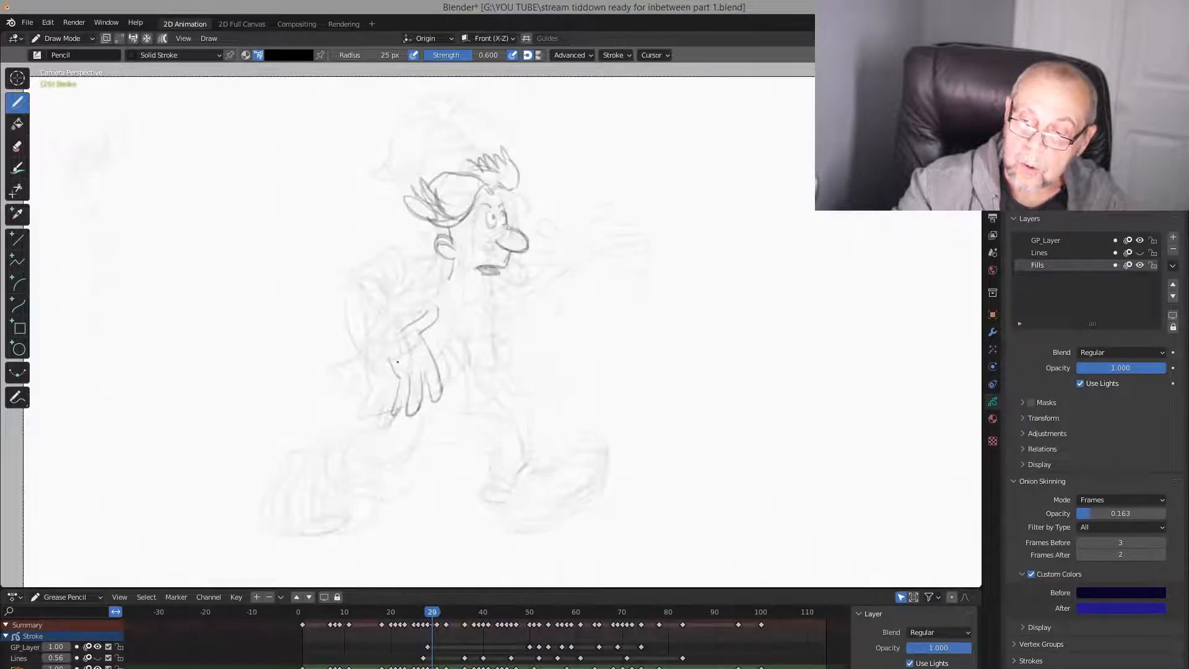
key(Right)
key(Left)
key(Right)
key(Left)
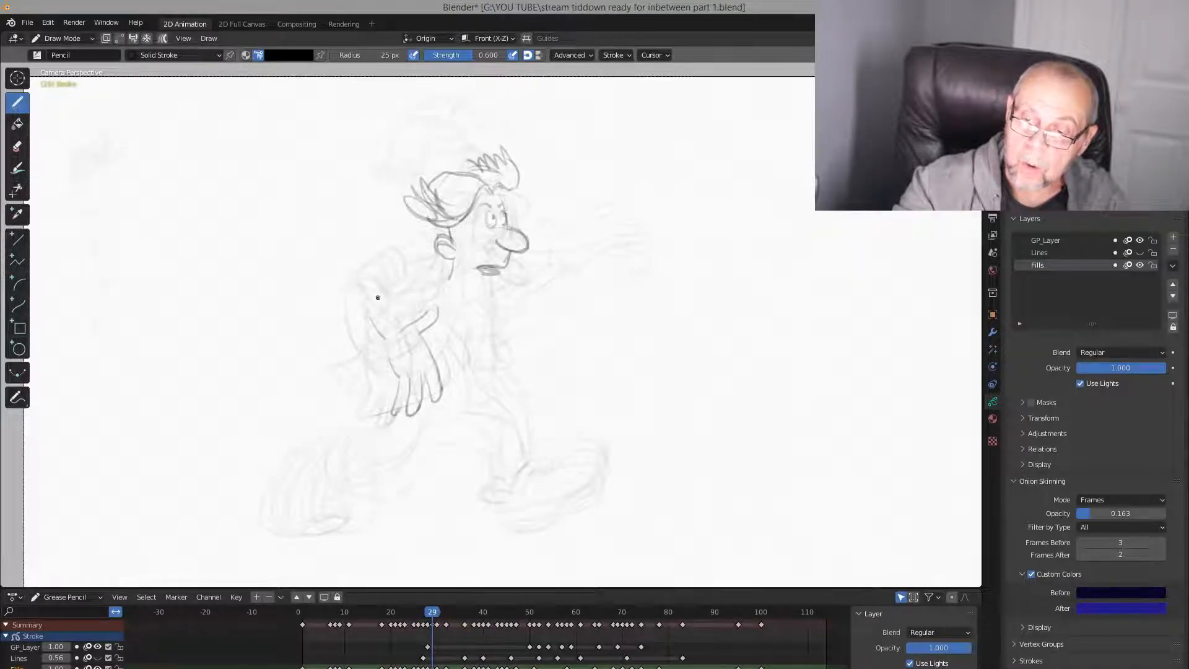
Draw the near forearm from the hand up to the elbow and add the sleeve cuff around it on frame 29
key(Right)
key(Left)
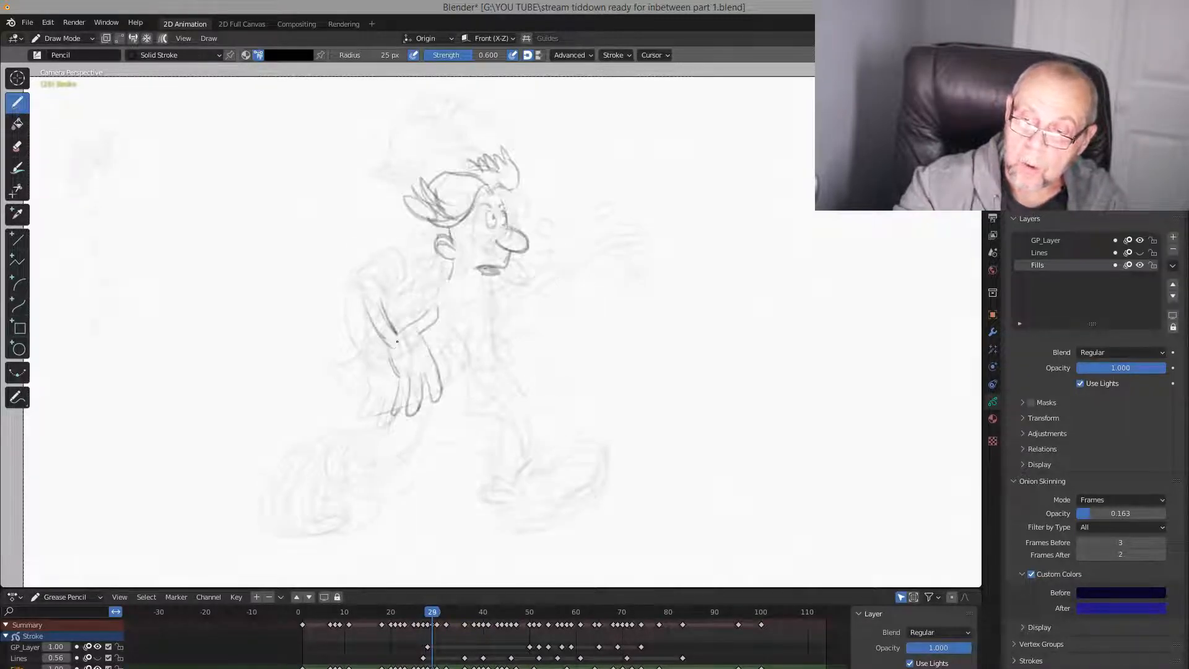
key(Right)
key(Left)
drag(365, 286, 372, 276)
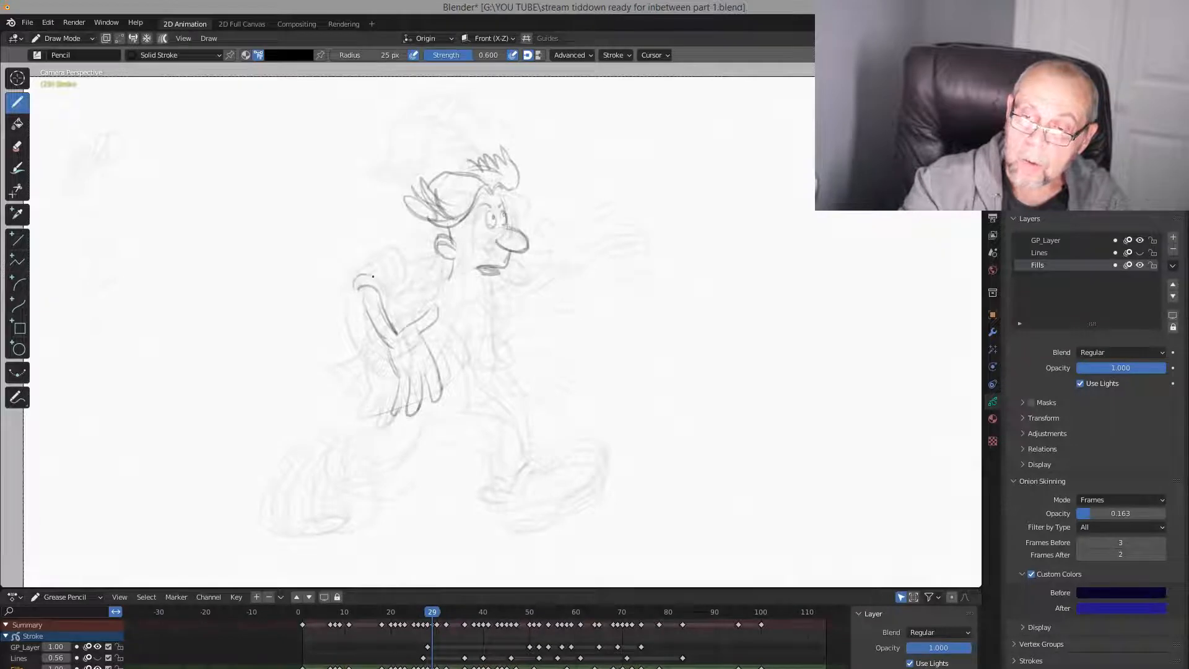
key(Left)
key(Right)
key(Right)
key(Left)
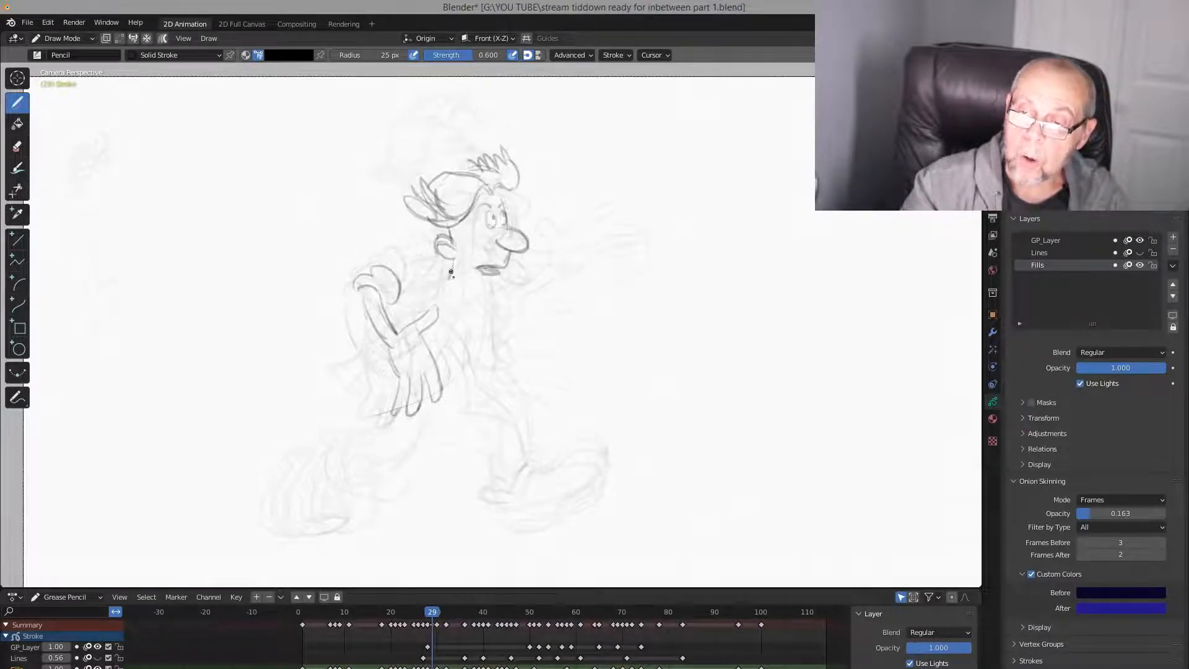
Draw the jaw line below the mouth on the frame 29 head
key(Right)
key(Left)
drag(480, 281, 465, 287)
Flip between the frame 28, 29 and 30 drawings to study the inbetween position of the remaining body
key(Left)
key(Right)
key(Right)
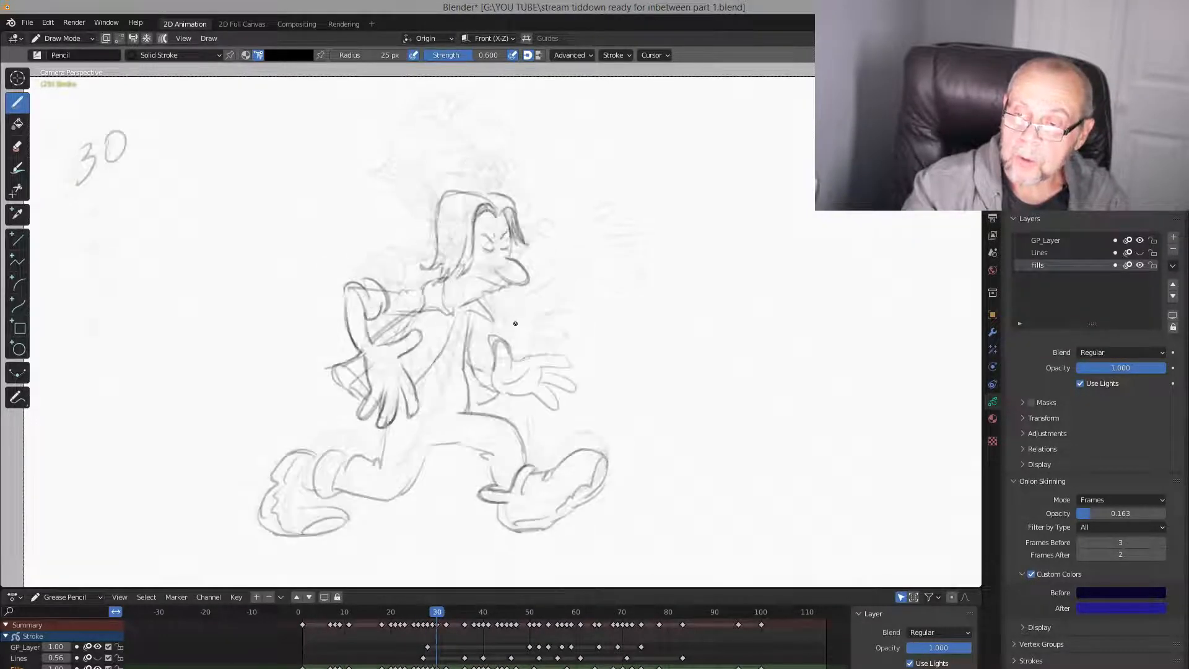
key(Left)
key(Left)
key(Right)
key(Left)
key(Right)
key(Right)
key(Left)
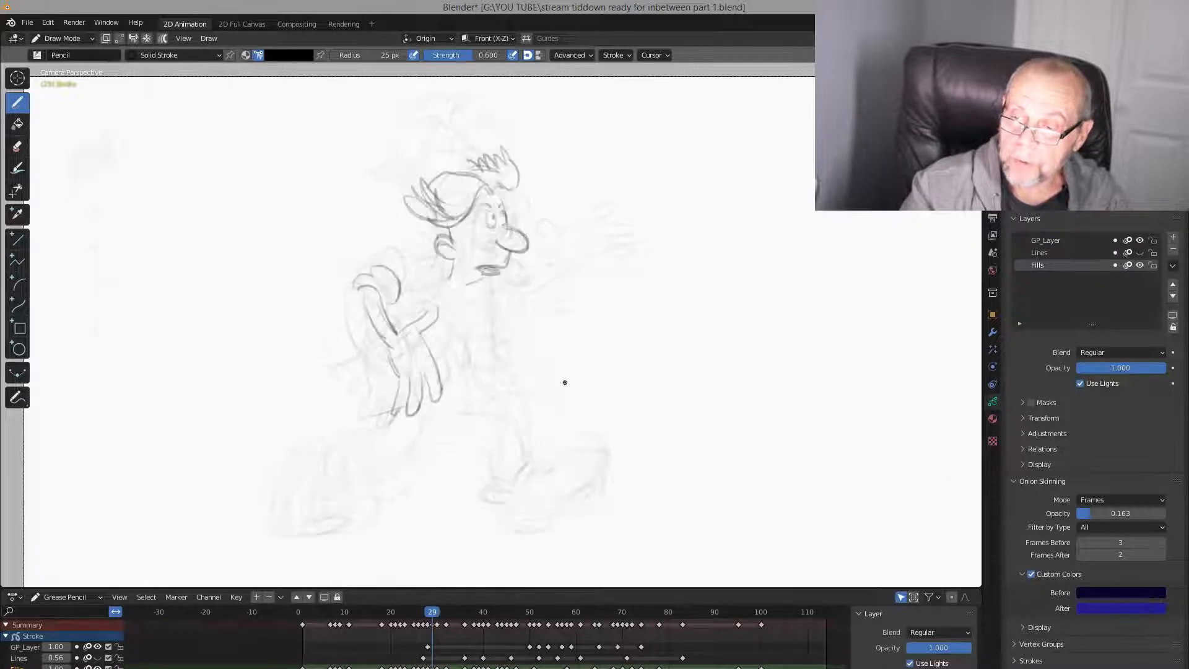
key(Left)
key(Right)
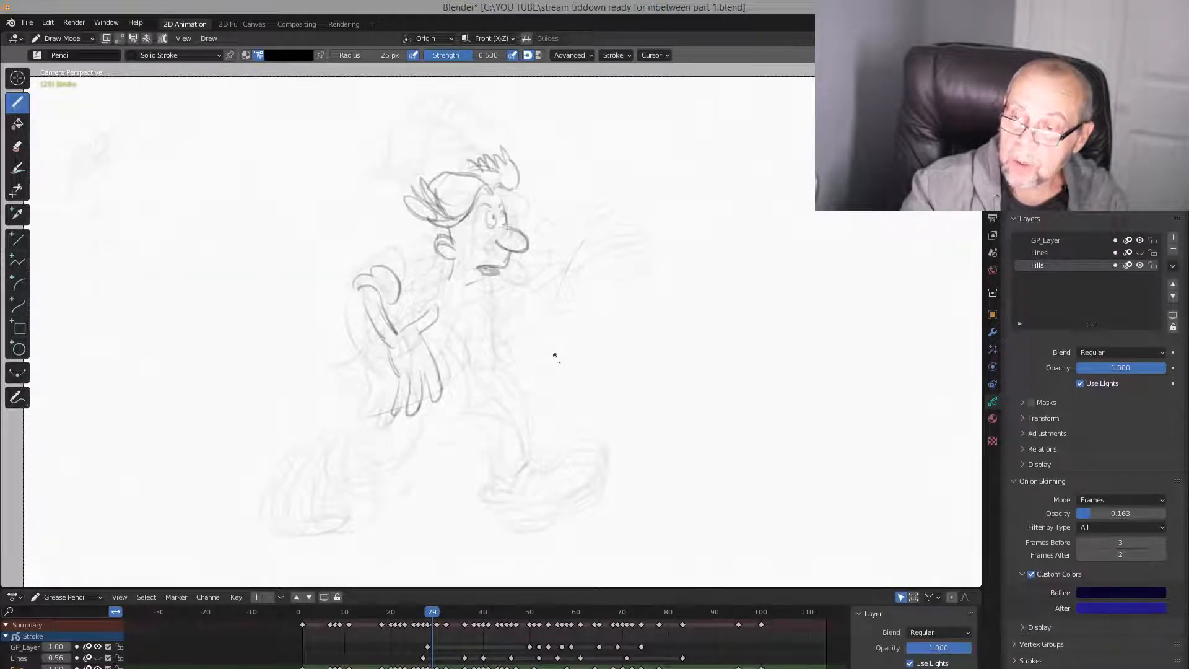
key(Right)
key(Left)
key(Right)
key(Left)
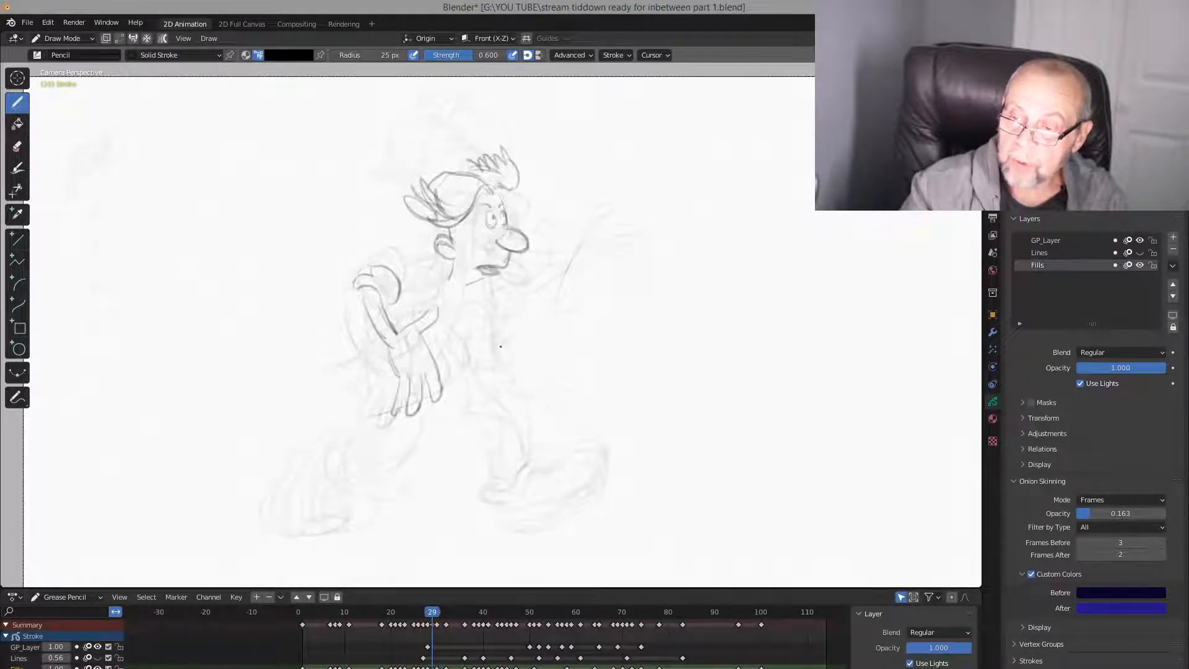
drag(505, 308, 516, 338)
key(Left)
key(Right)
key(Right)
key(Left)
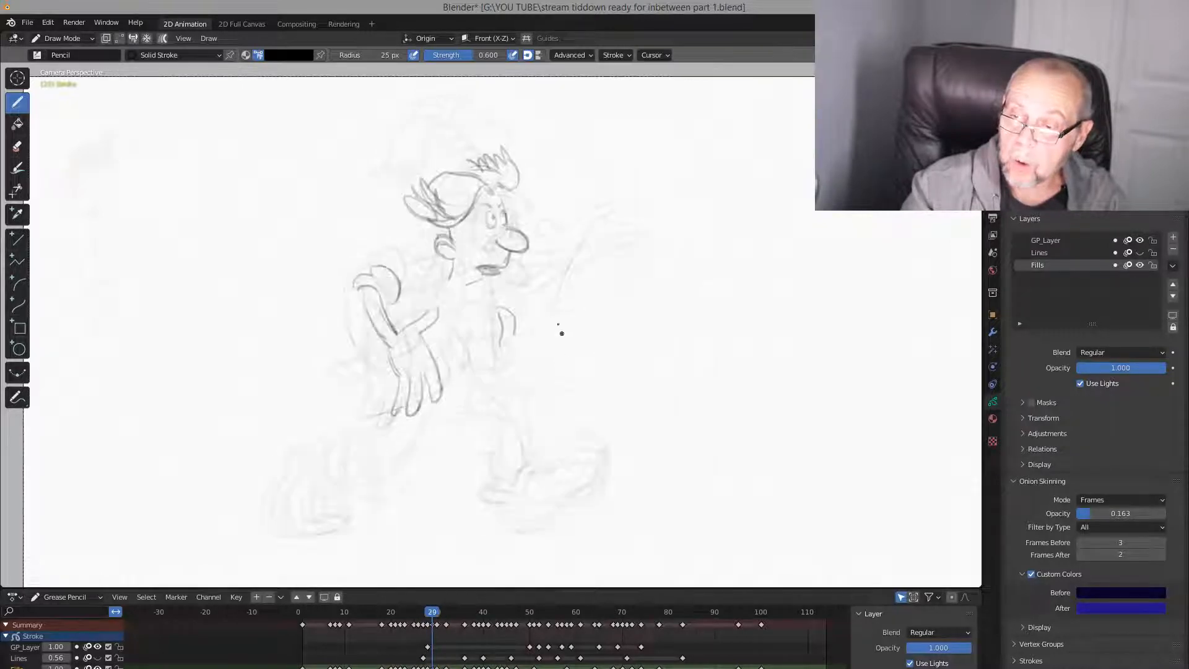
key(Right)
key(Left)
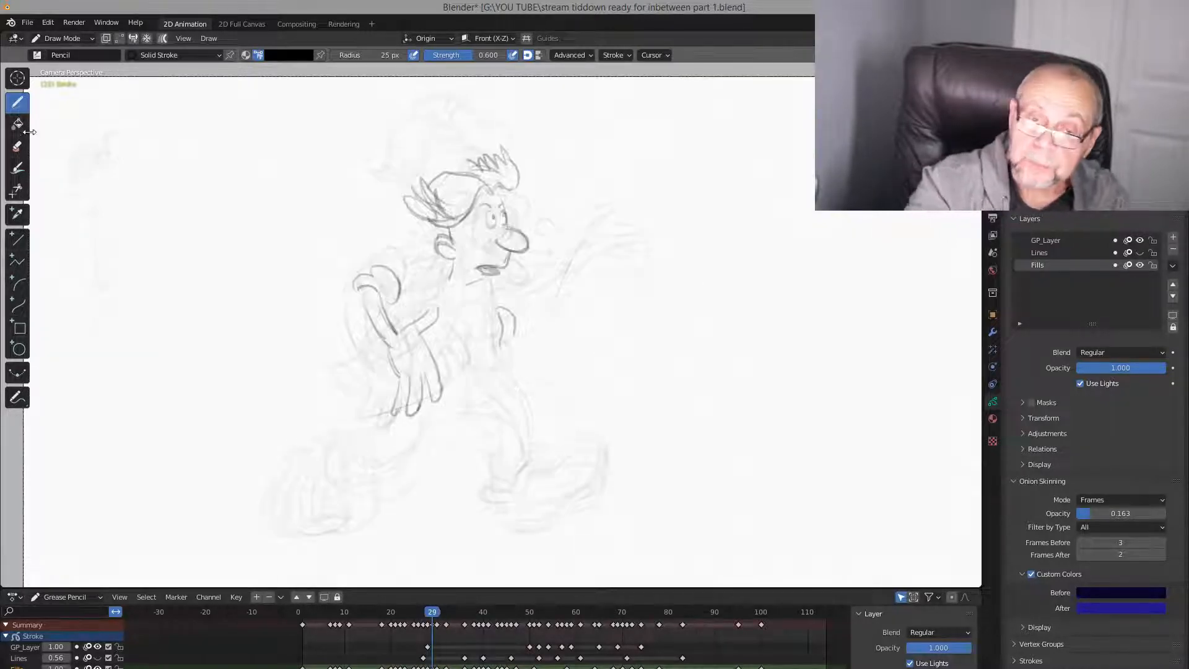
click(17, 146)
drag(499, 344, 512, 307)
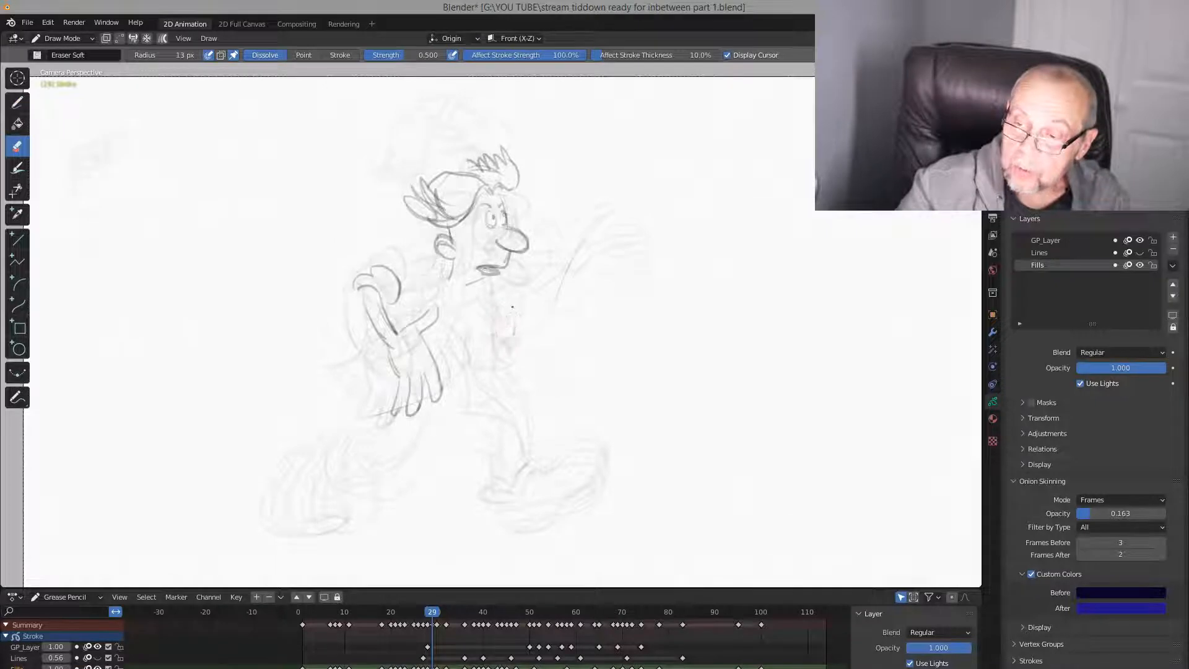
Draw the far hand's thumb in front of the chest on frame 29, positioned between the frame 28 and 30 poses
click(17, 102)
key(Left)
key(Right)
key(Right)
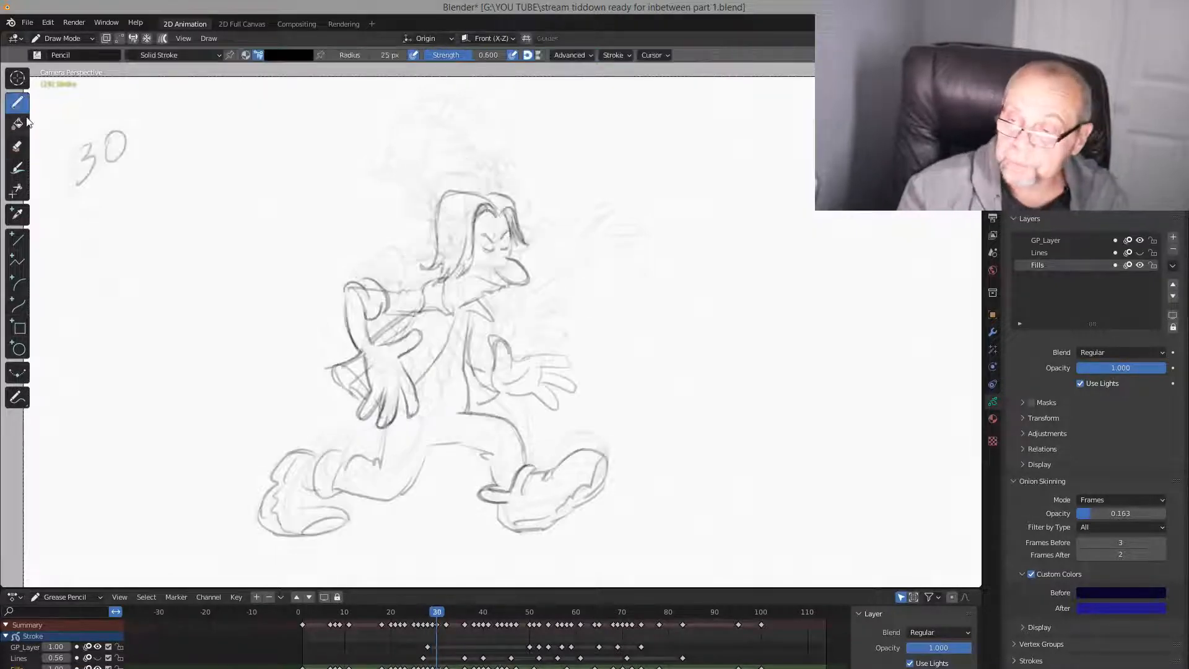
key(Left)
key(Left)
key(Left)
key(Right)
key(Right)
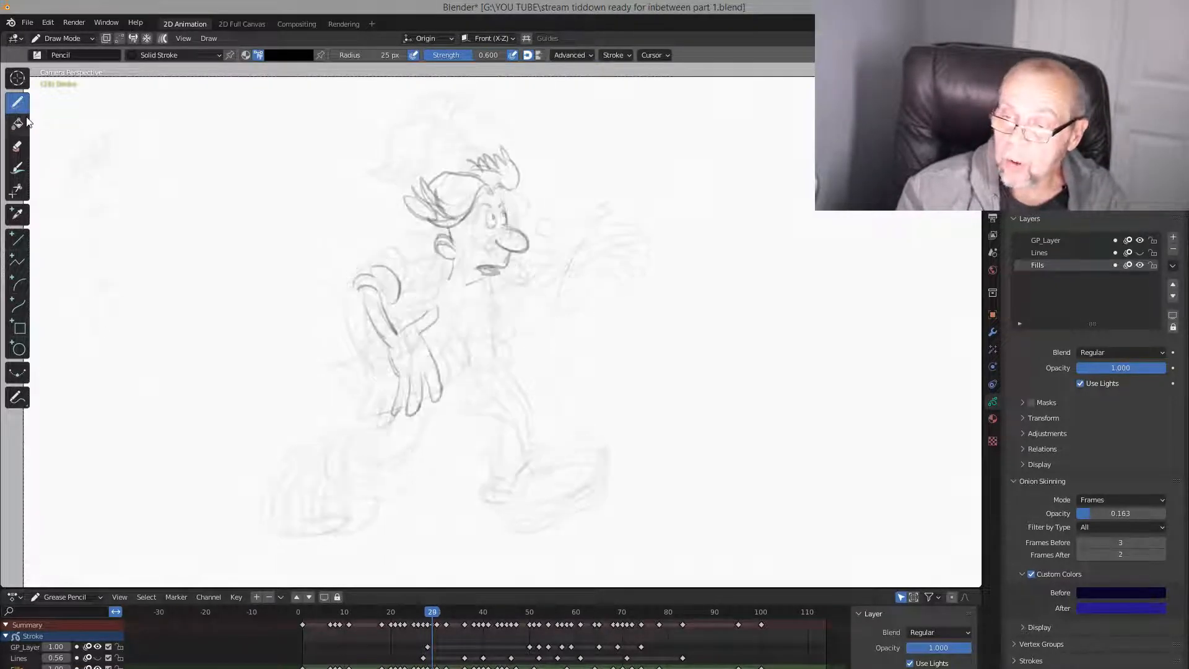
key(Right)
key(Left)
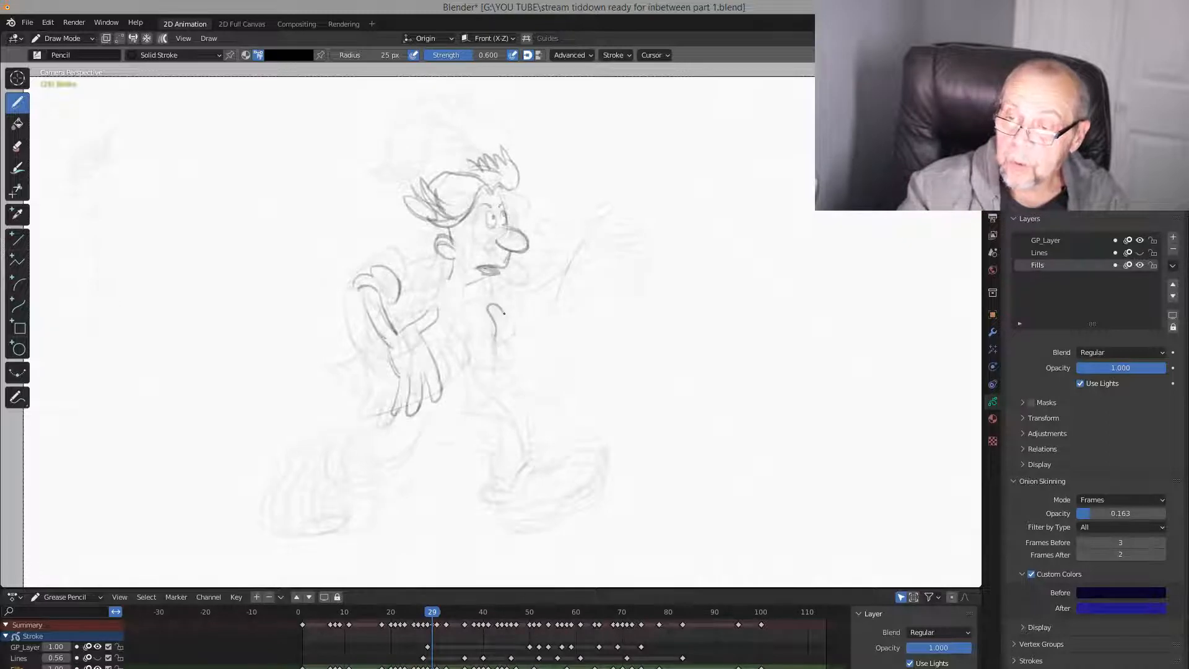
drag(500, 353, 497, 355)
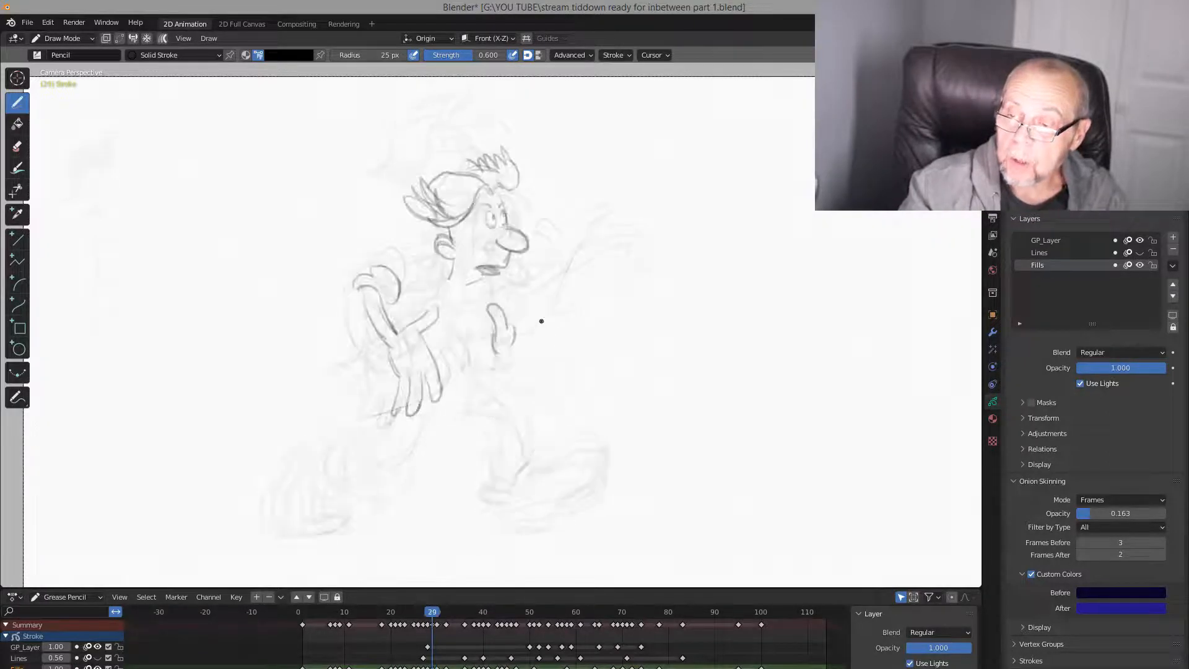
Draw the far hand's fingers pointing forward on frame 29, checking them against frames 28 and 30
drag(559, 298, 556, 327)
key(Left)
key(Right)
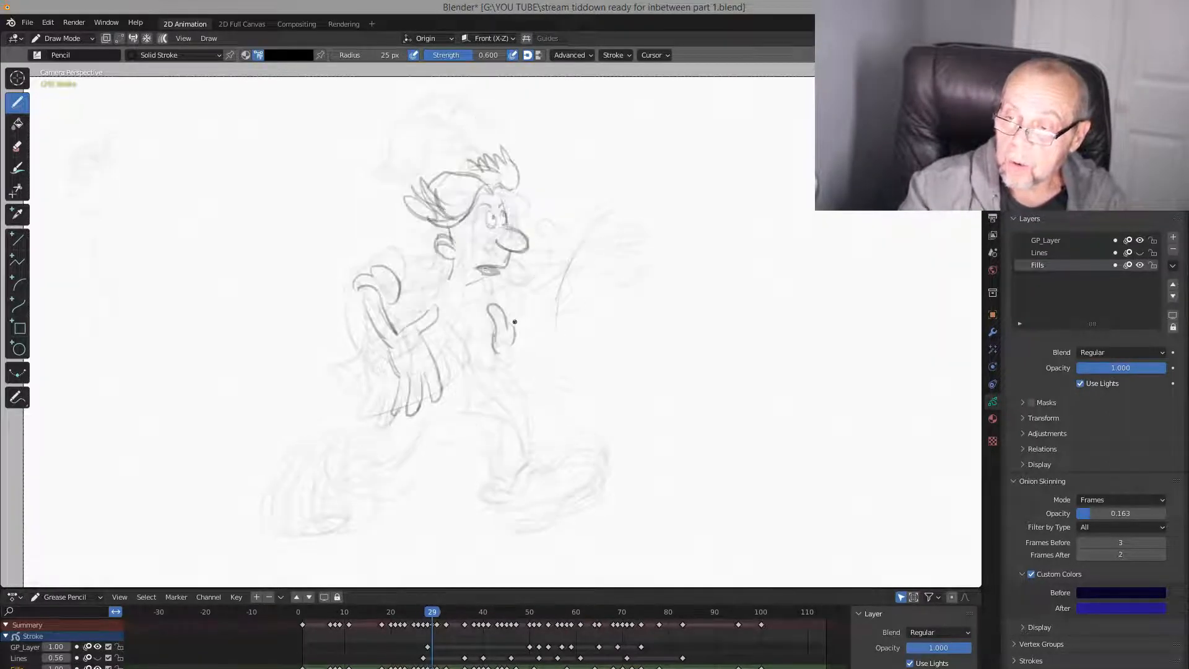
key(Left)
key(Right)
key(Right)
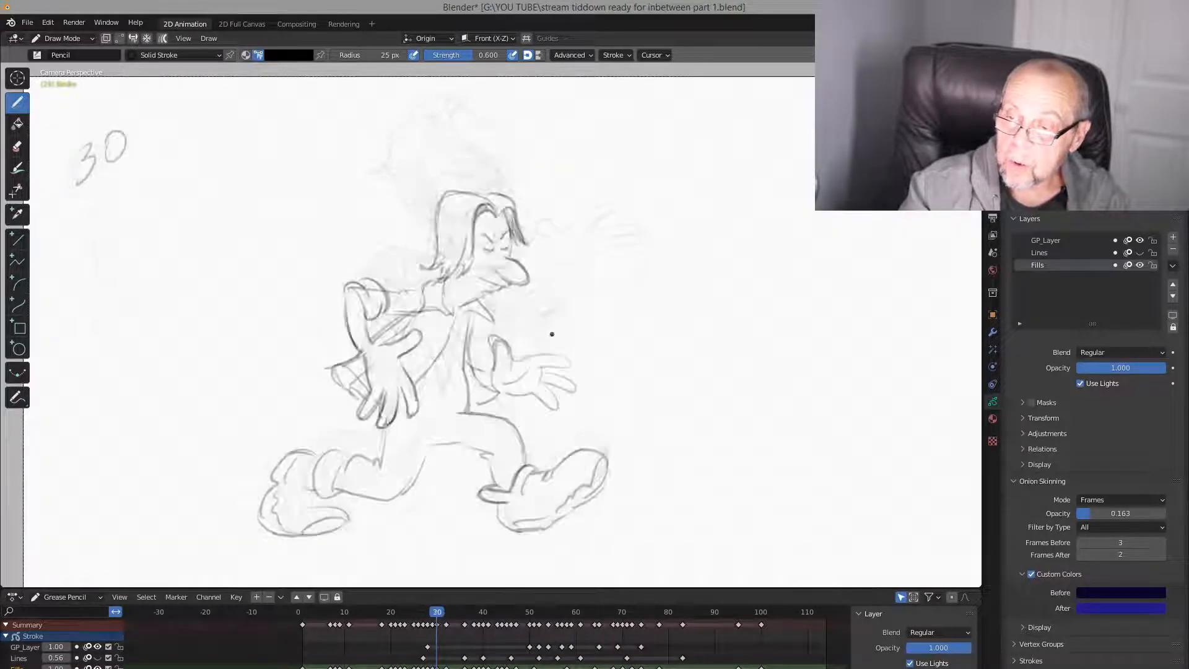
key(Left)
drag(561, 328, 514, 362)
key(Left)
key(Right)
key(Right)
key(Left)
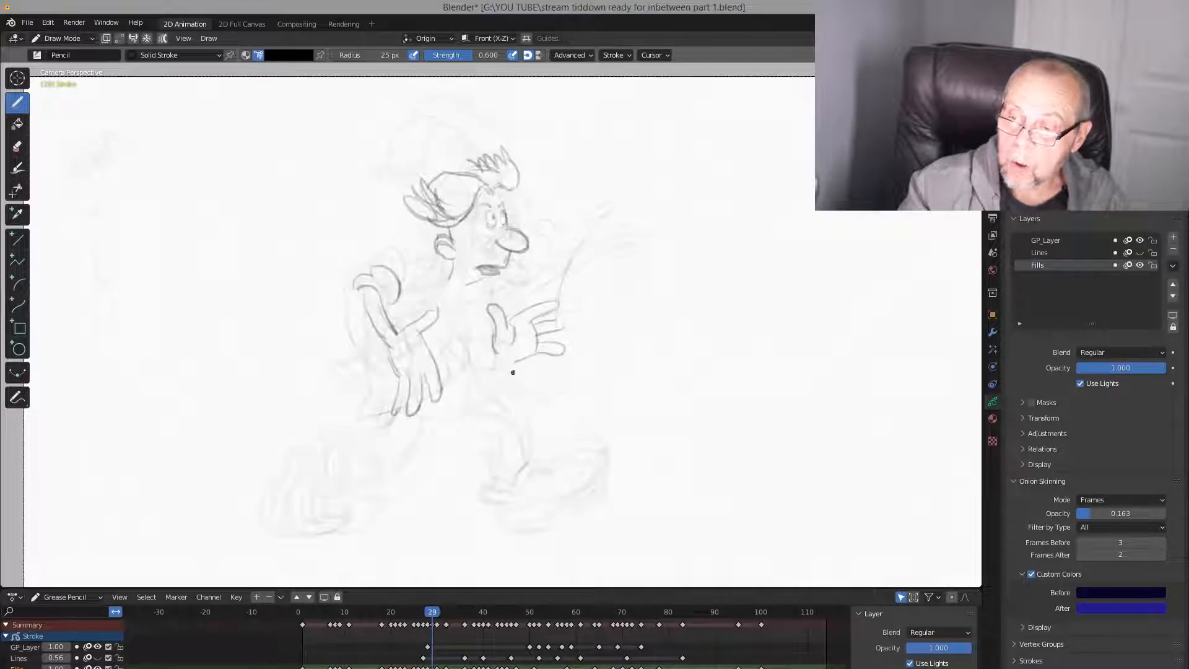
Close the far hand's palm on frame 29 by joining its lower edge to the wrist below the thumb
key(Left)
key(Right)
key(Right)
key(Left)
key(Left)
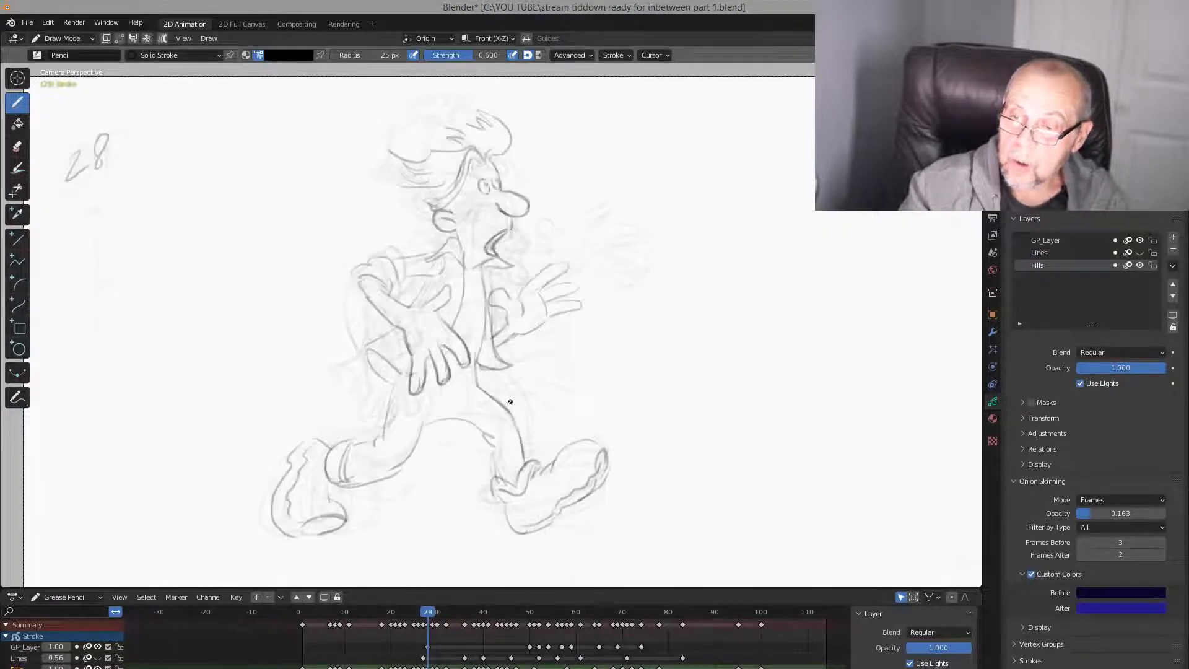
Draw the crotch curve and the underside of the back leg down to the trouser cuff on frame 29
key(Right)
key(Right)
key(Left)
key(Left)
key(Right)
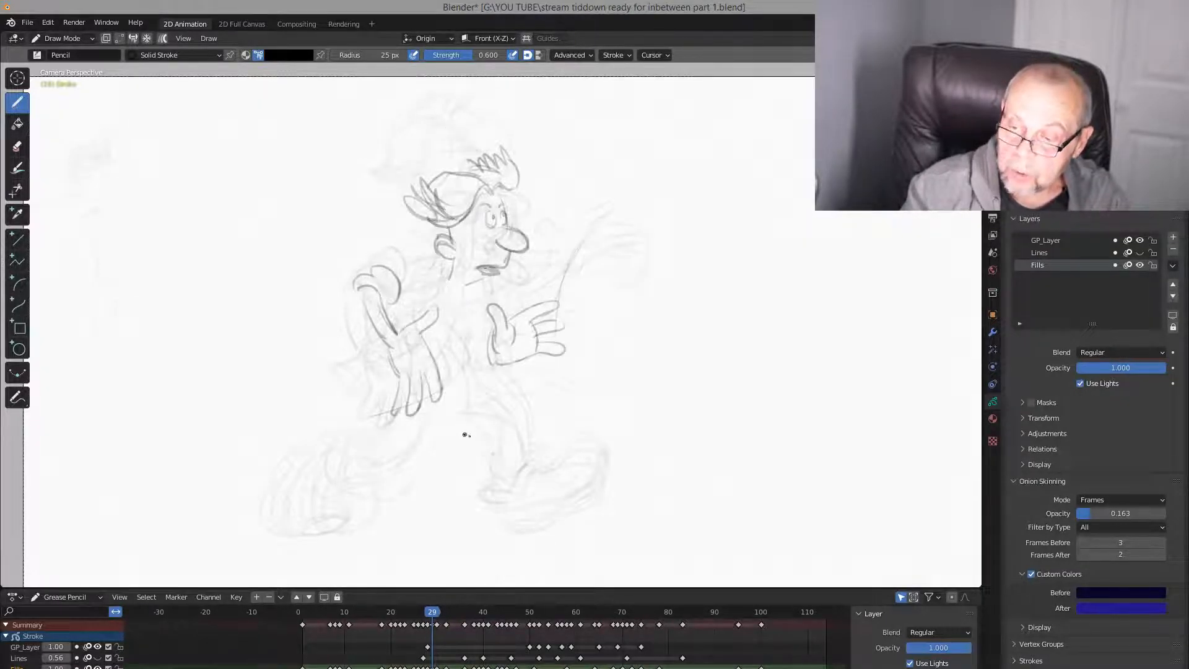
key(Left)
key(Right)
key(Right)
key(Left)
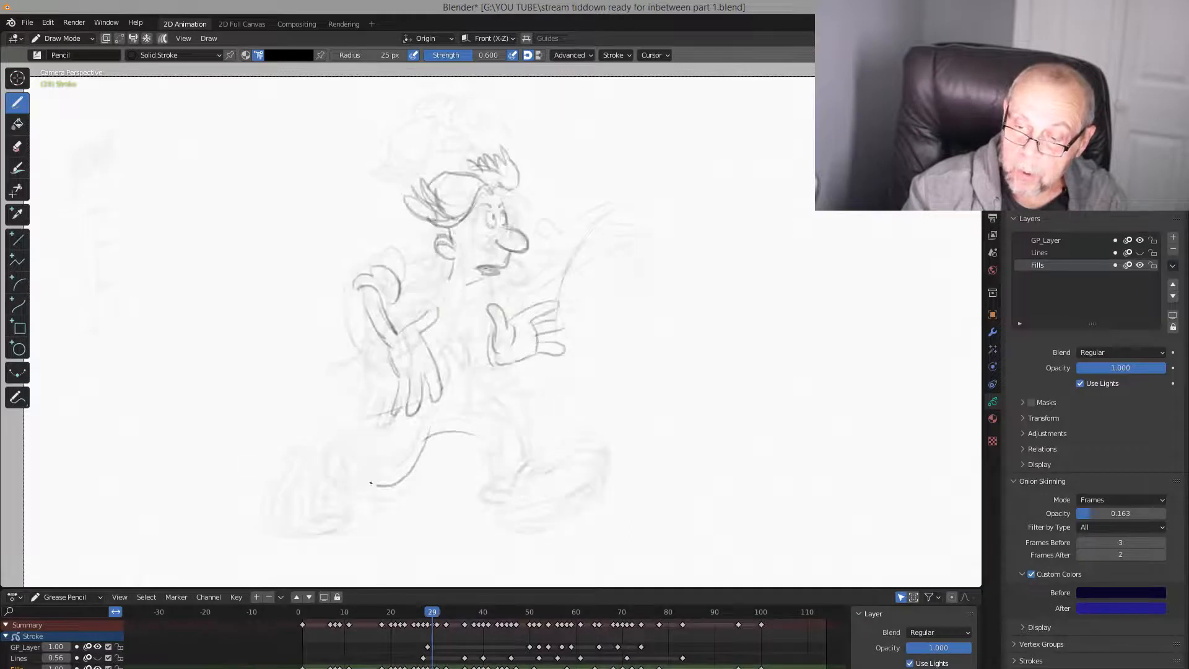
key(Left)
key(Right)
key(Right)
key(Left)
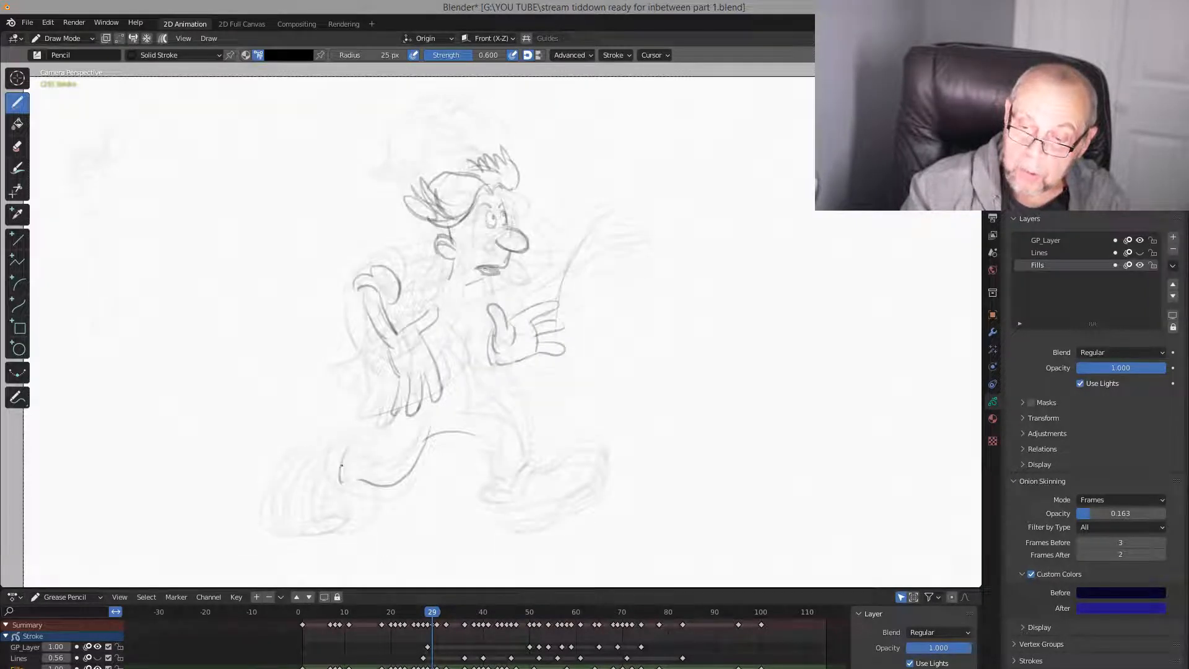
Complete the back leg on frame 29 with the trouser cuff and the leg's upper edge up to the hip
key(Left)
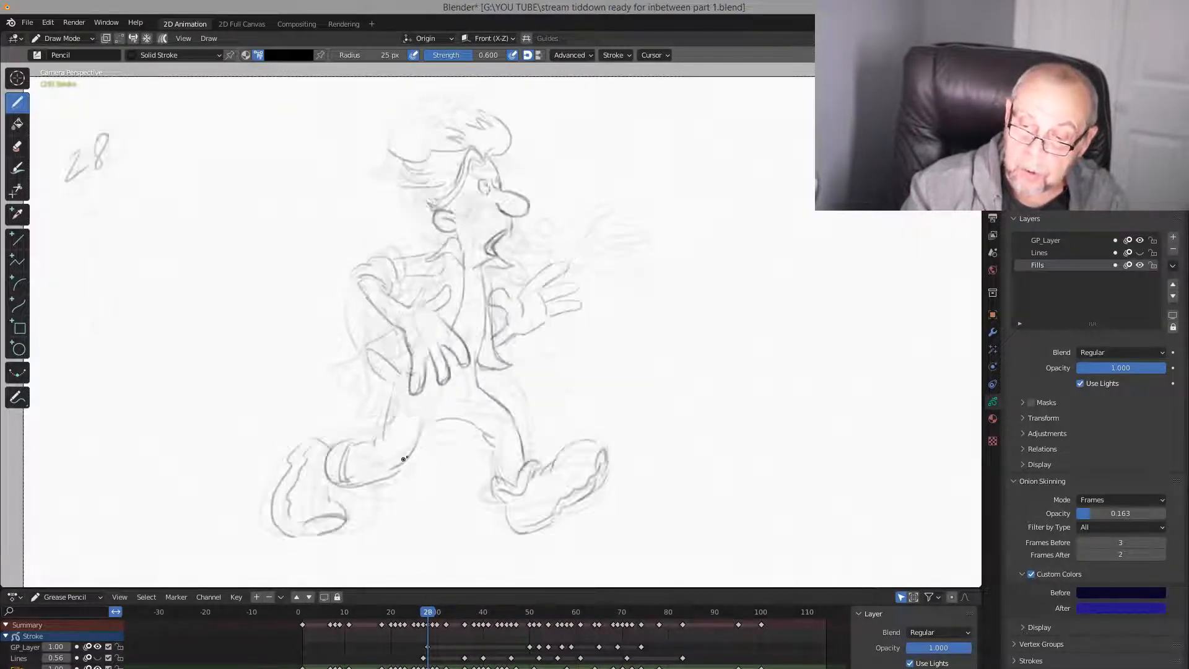
key(Right)
key(Right)
key(Left)
key(Left)
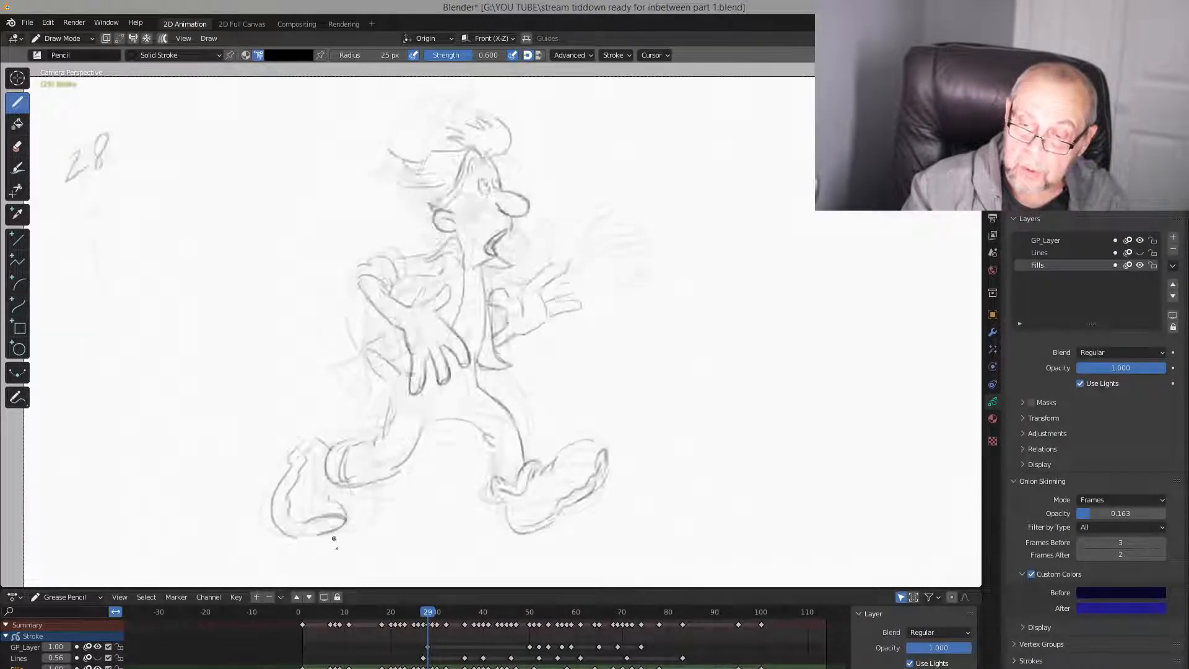
Flip and scrub between the frame 28, 29 and 30 drawings to compare the leg and shoe positions
key(Left)
key(Right)
key(Right)
key(Right)
key(Left)
key(Left)
mouse_move(394, 608)
mouse_down()
mouse_move(413, 611)
mouse_move(352, 621)
mouse_move(446, 630)
mouse_move(374, 630)
mouse_move(428, 635)
mouse_up()
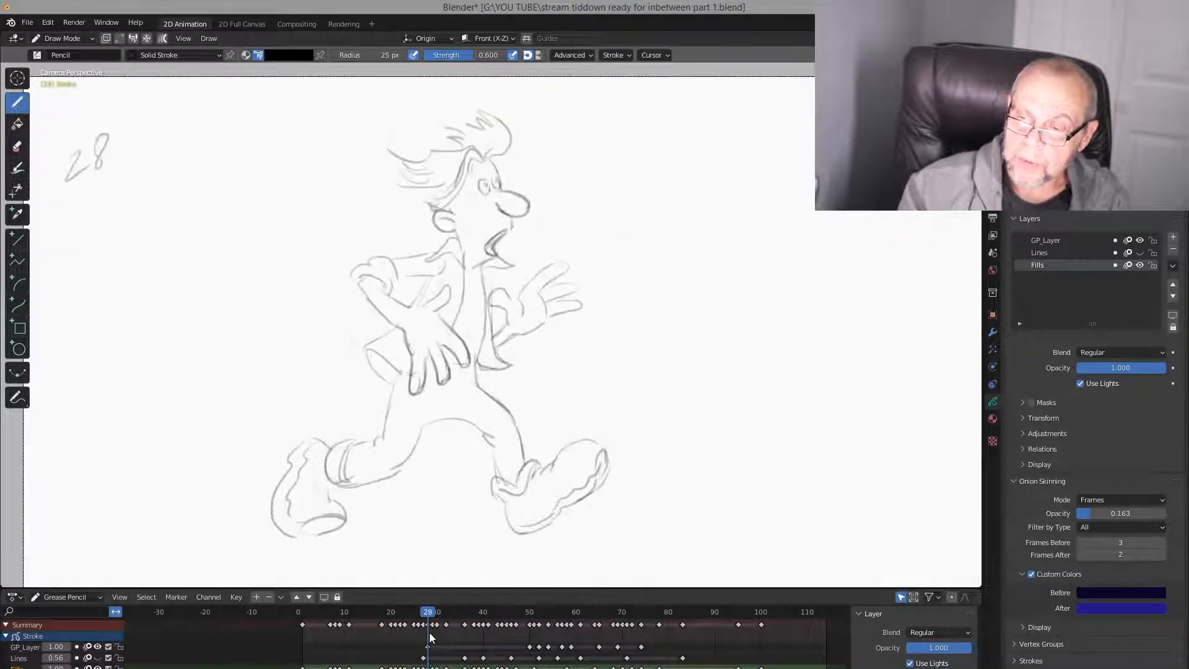
key(Left)
key(Right)
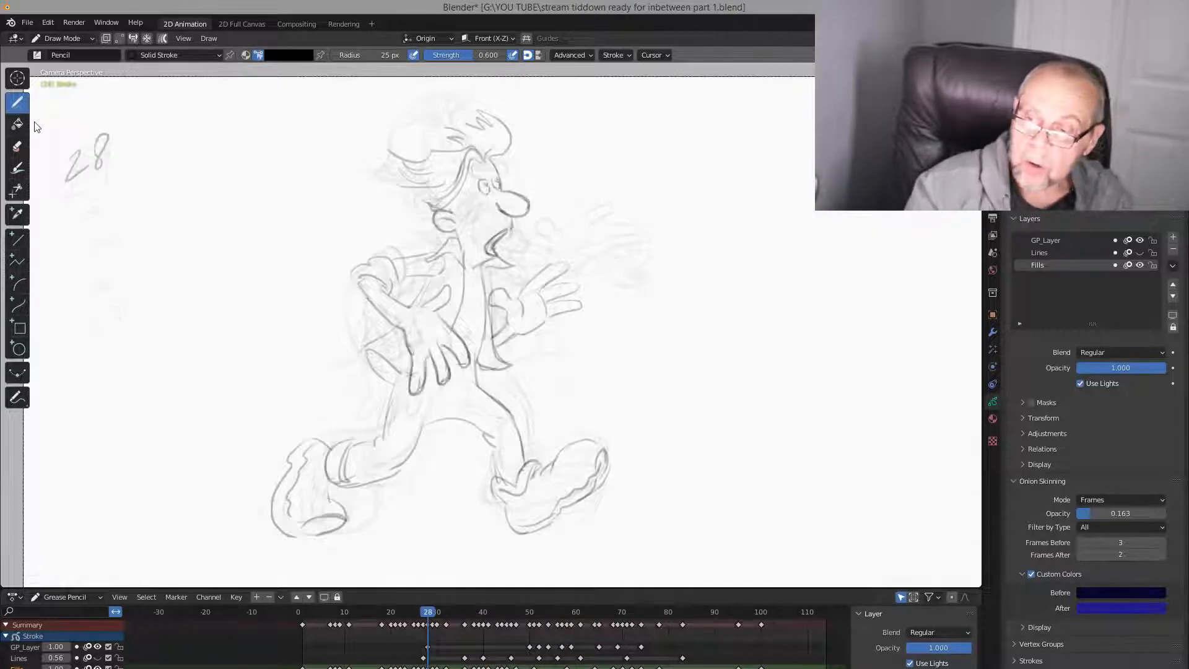
key(Left)
key(Right)
key(Right)
key(Left)
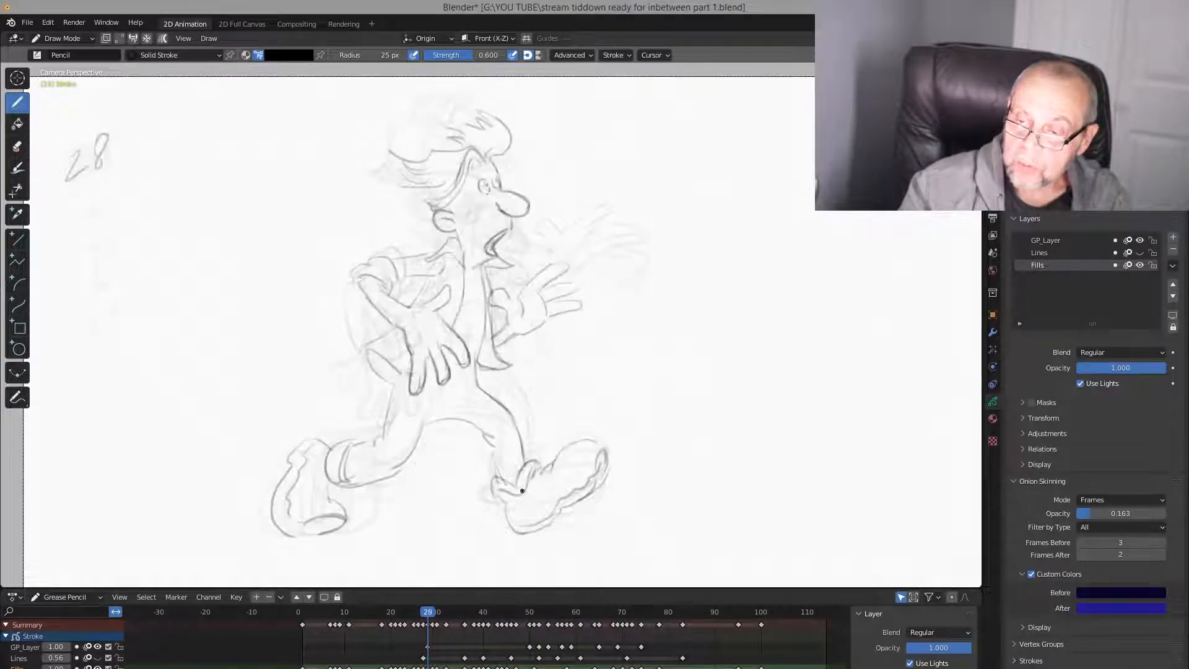
key(Right)
key(Left)
key(Right)
key(Right)
key(Left)
key(Left)
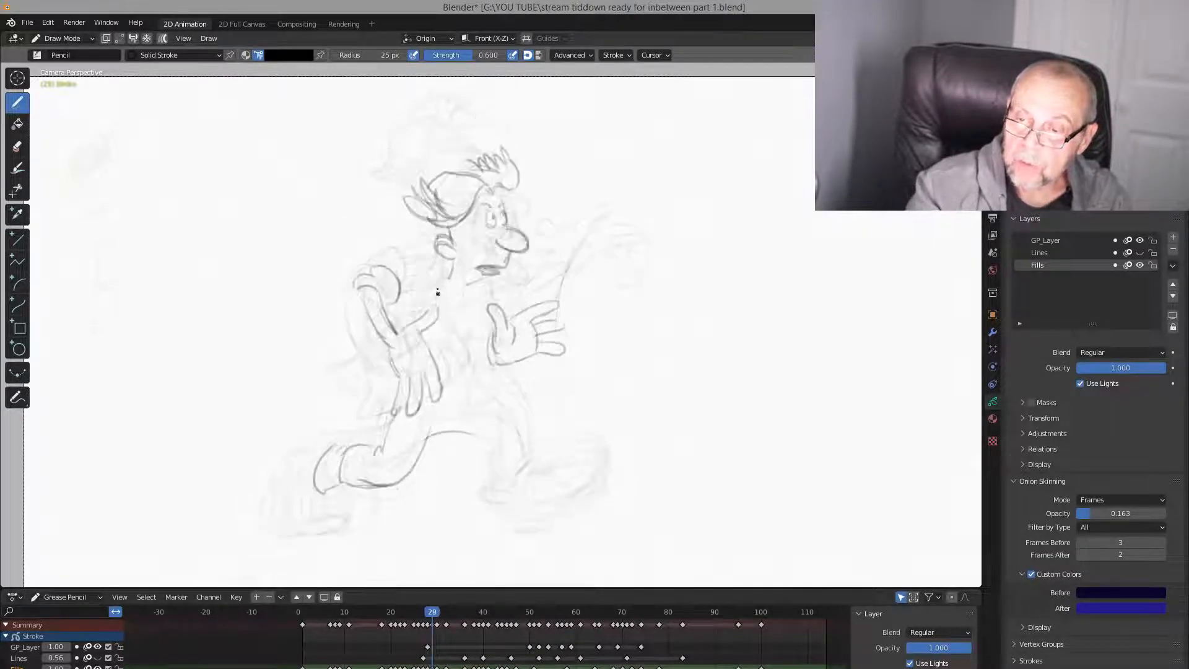
Draw the upper edge of the near sleeve from the cuff to the shoulder on frame 29
key(Right)
key(Right)
key(Left)
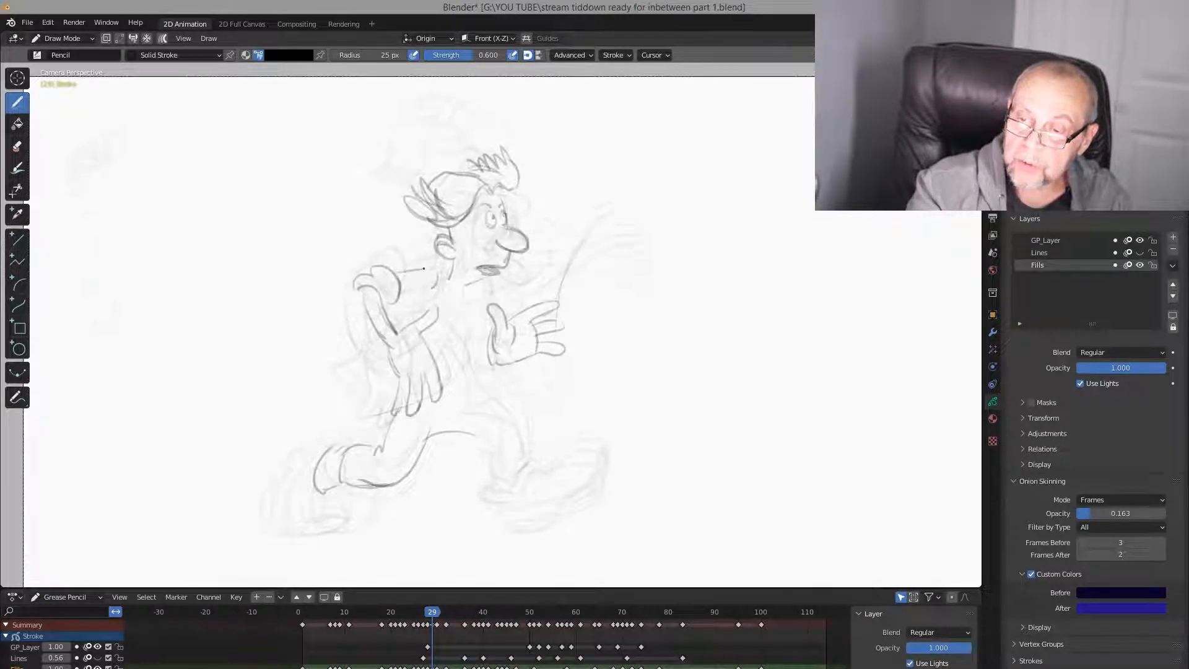
key(Left)
key(Right)
key(Right)
key(Left)
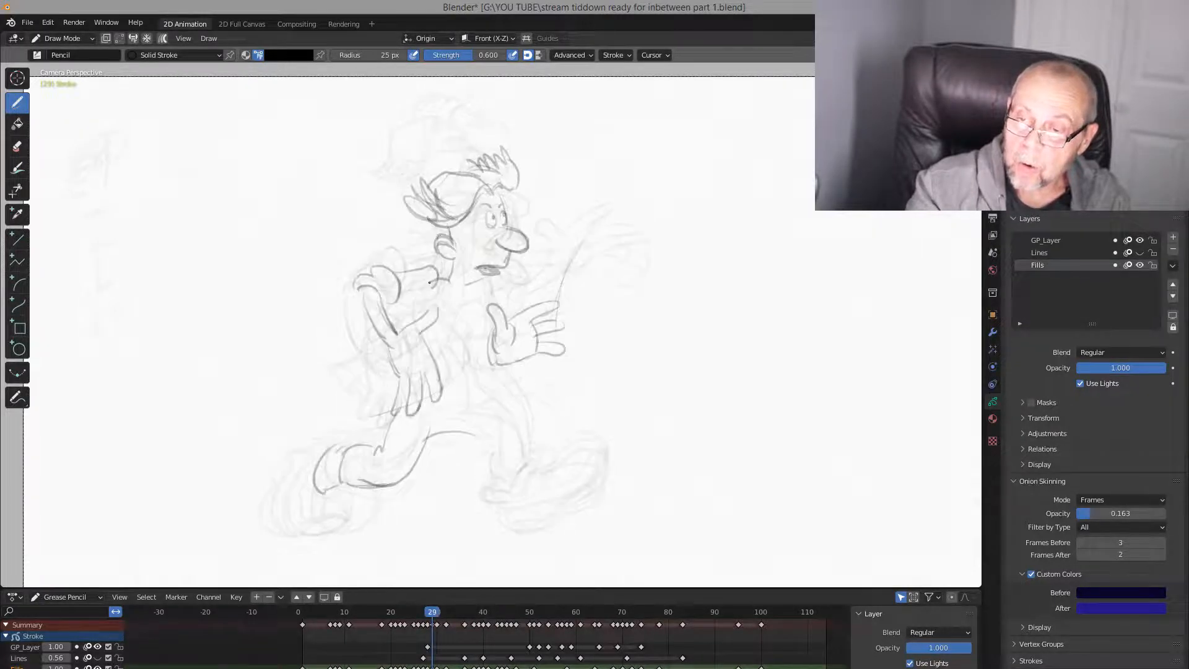
Draw the jacket collar at the back of the neck and the neck line beside it on frame 29
drag(430, 283, 446, 262)
key(Left)
key(Right)
key(Right)
key(Left)
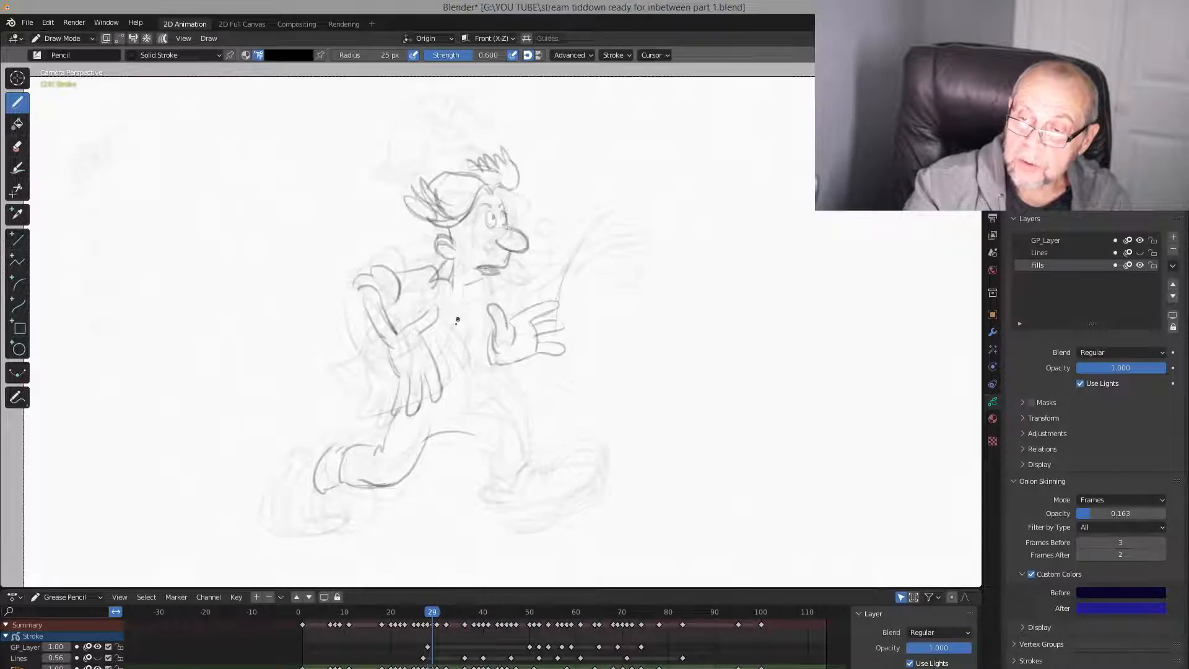
Refine the near elbow and sleeve outline on frame 29, checking it against frame 28
key(Left)
key(Right)
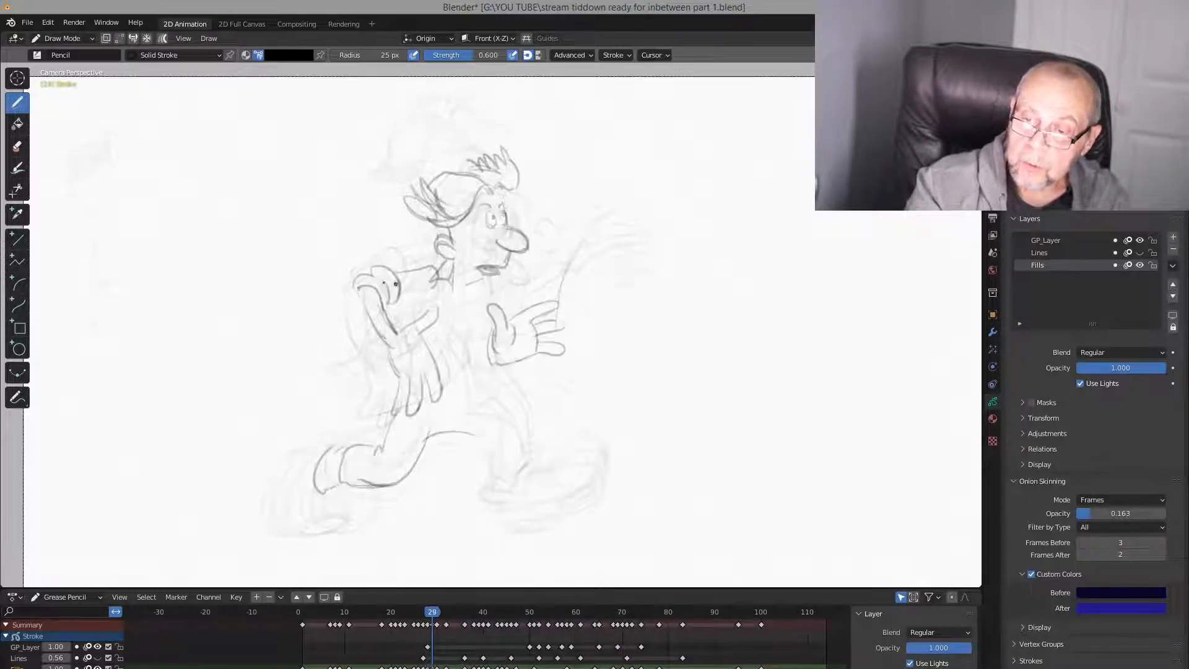
key(Left)
key(Right)
key(Left)
key(Right)
key(Left)
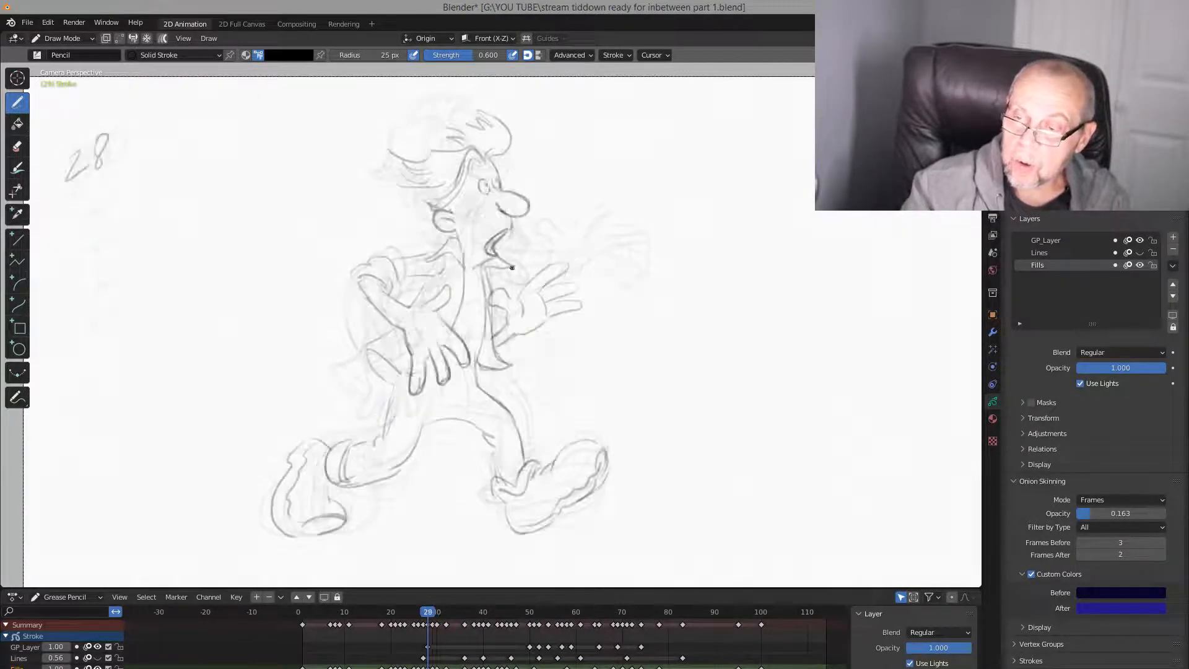
key(Right)
key(Left)
key(Right)
key(Left)
key(Right)
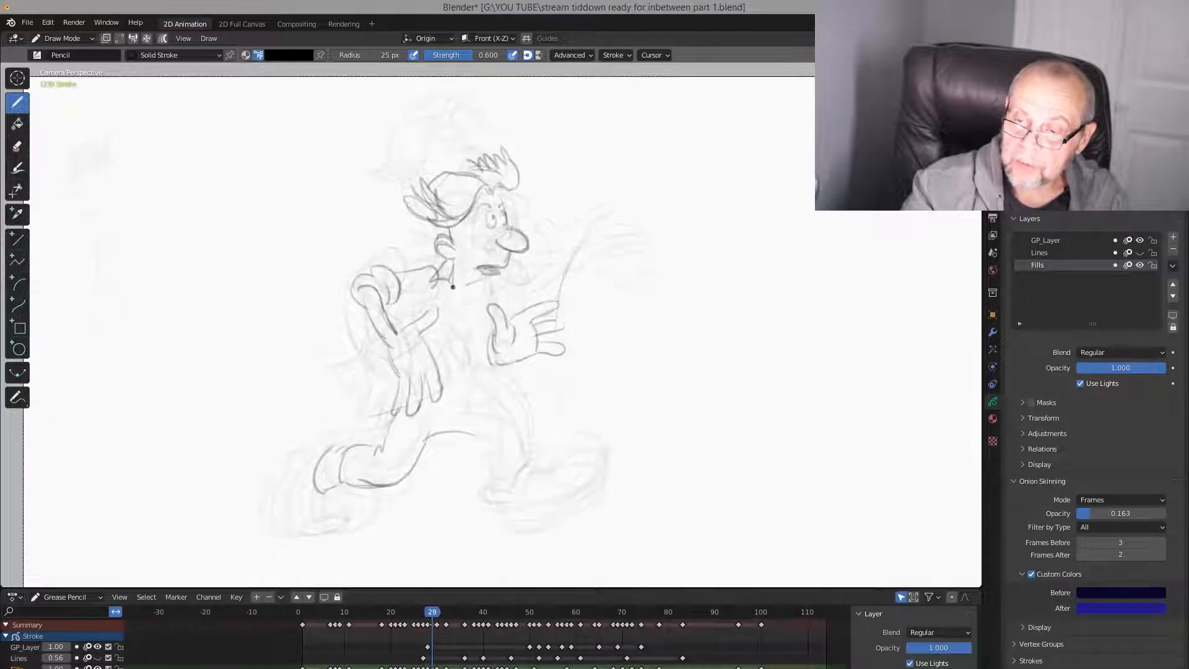
Draw the jacket's front edge from the collar to the near hand and its tail behind the forearm on frame 29
key(Left)
key(Right)
key(Left)
key(Right)
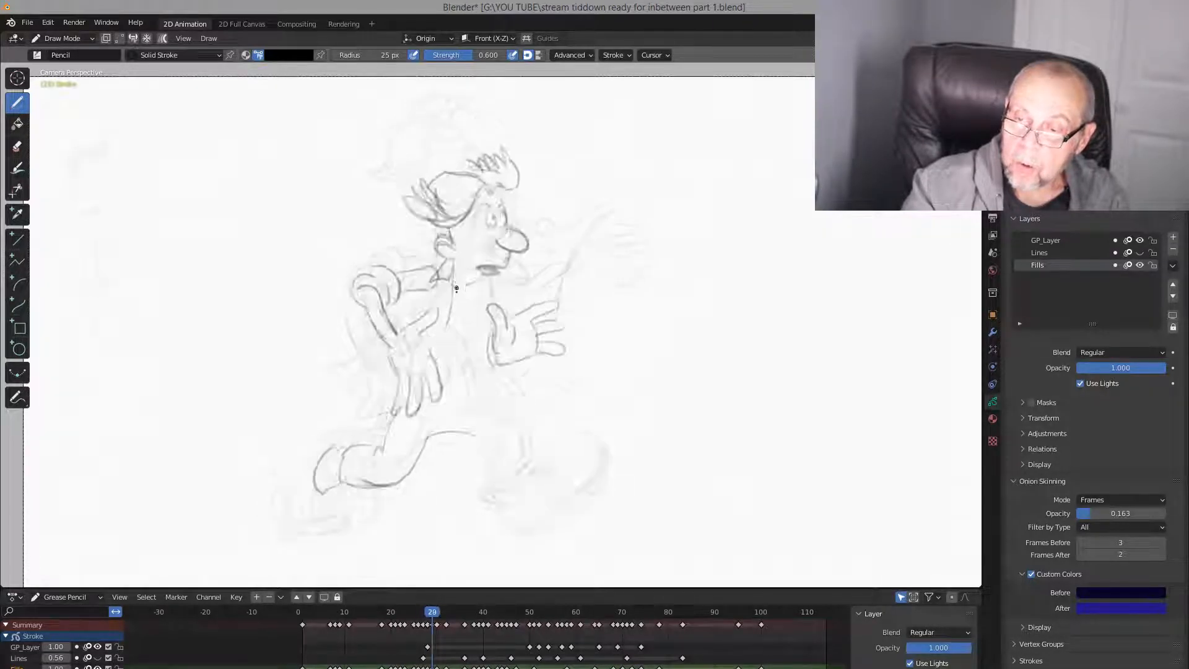
key(Left)
key(Right)
key(Left)
key(Right)
key(Right)
key(Left)
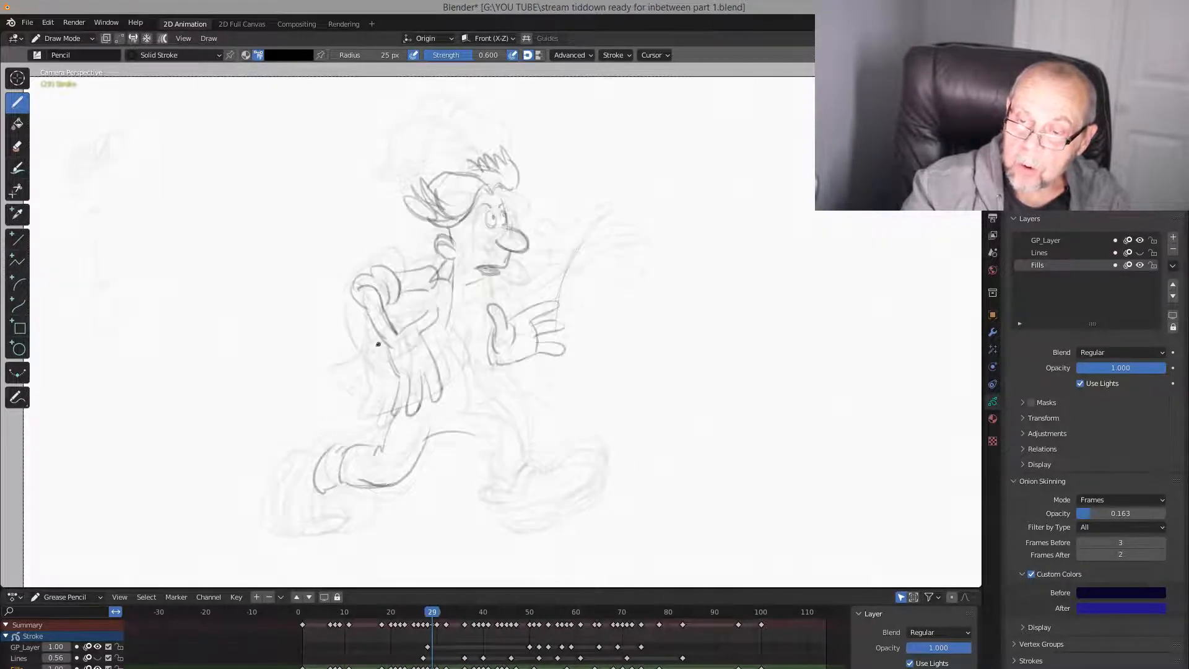
drag(377, 340, 349, 361)
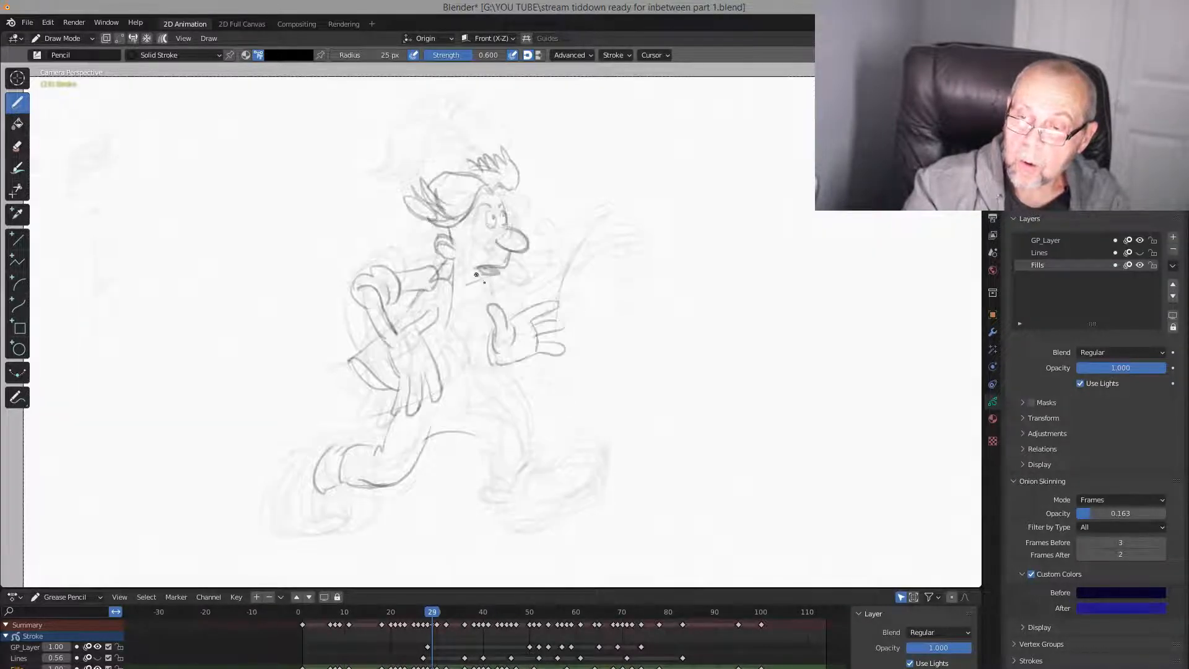
Draw the front line of the torso and the front leg down to its trouser cuff on frame 29
key(Left)
key(Right)
key(Left)
key(Right)
key(Right)
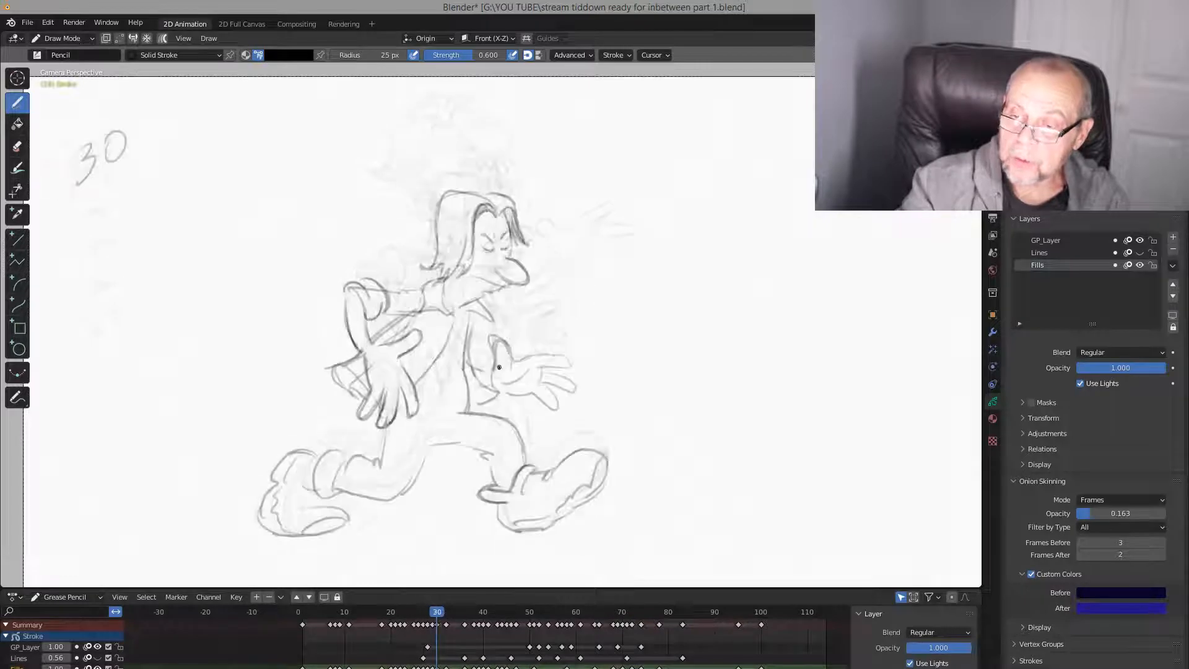
key(Left)
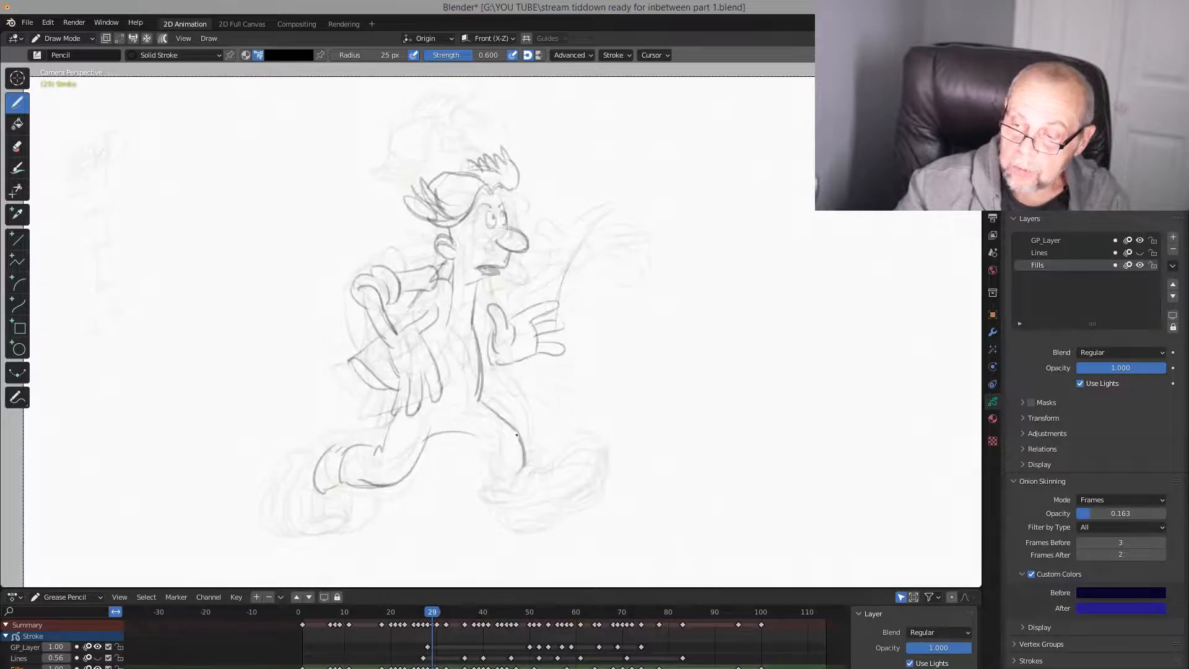
key(Left)
key(Right)
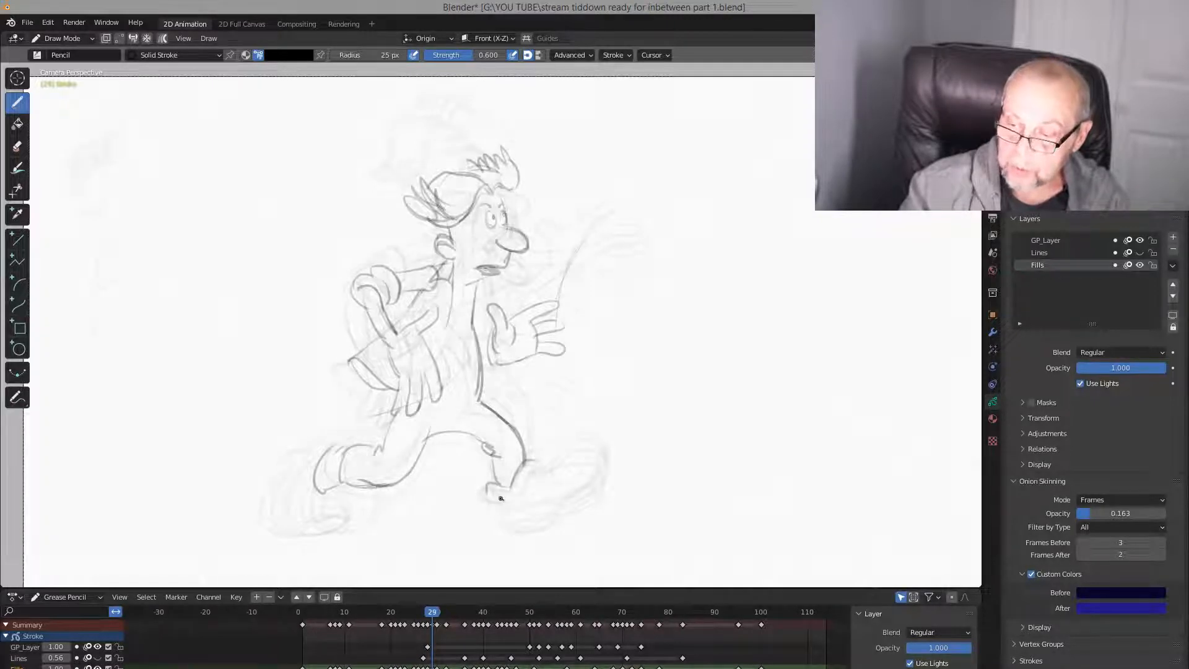
Draw the top outline of the front shoe from the trouser cuff to the toe on frame 29, checking frames 28 and 30
key(Left)
key(Right)
key(Left)
key(Right)
key(Right)
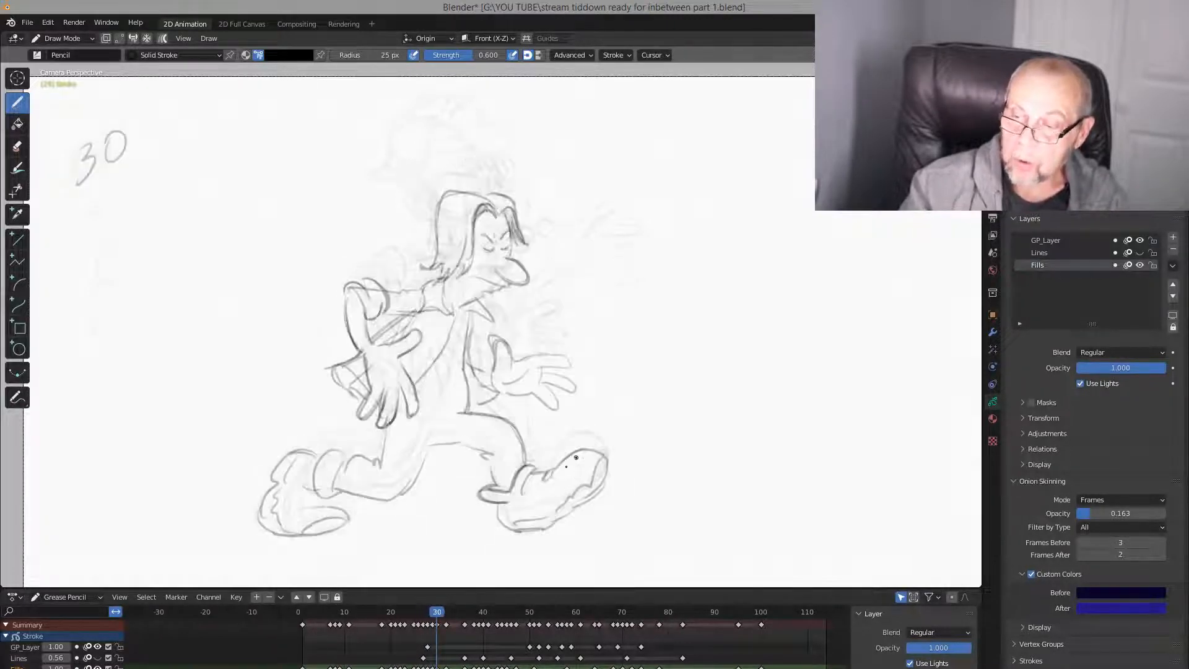
key(Left)
key(Right)
key(Left)
drag(563, 456, 604, 465)
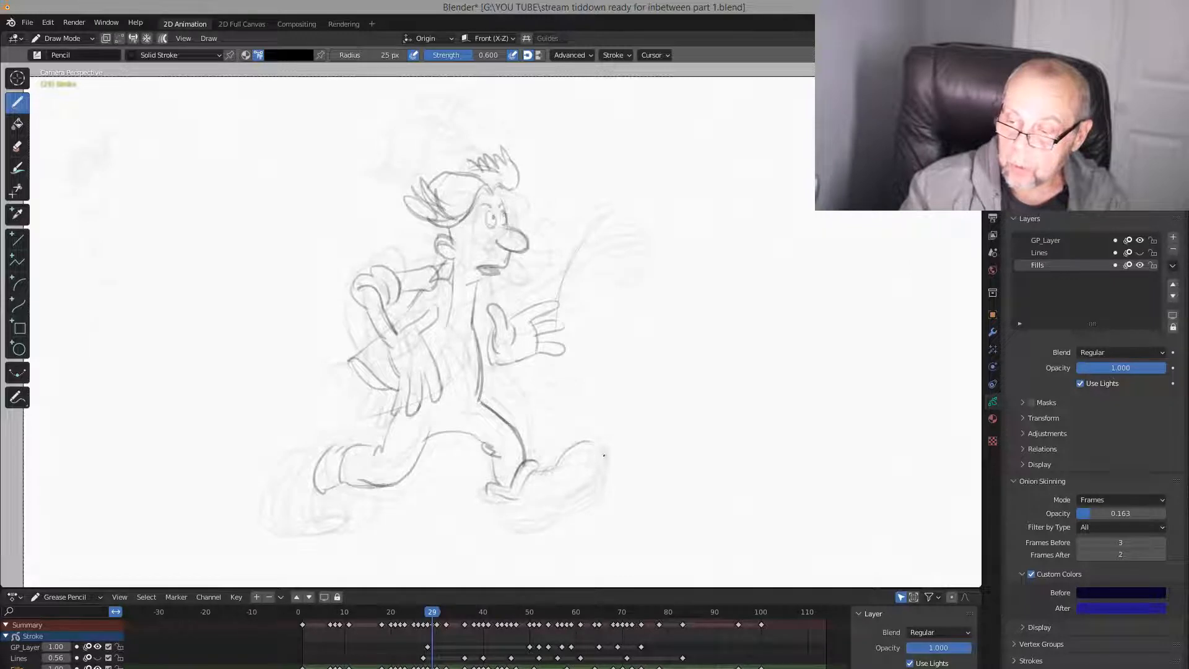
Draw the heel and sole of the front shoe on frame 29, checking them against frame 28
mouse_move(495, 494)
mouse_down()
mouse_move(517, 529)
mouse_move(553, 524)
mouse_up()
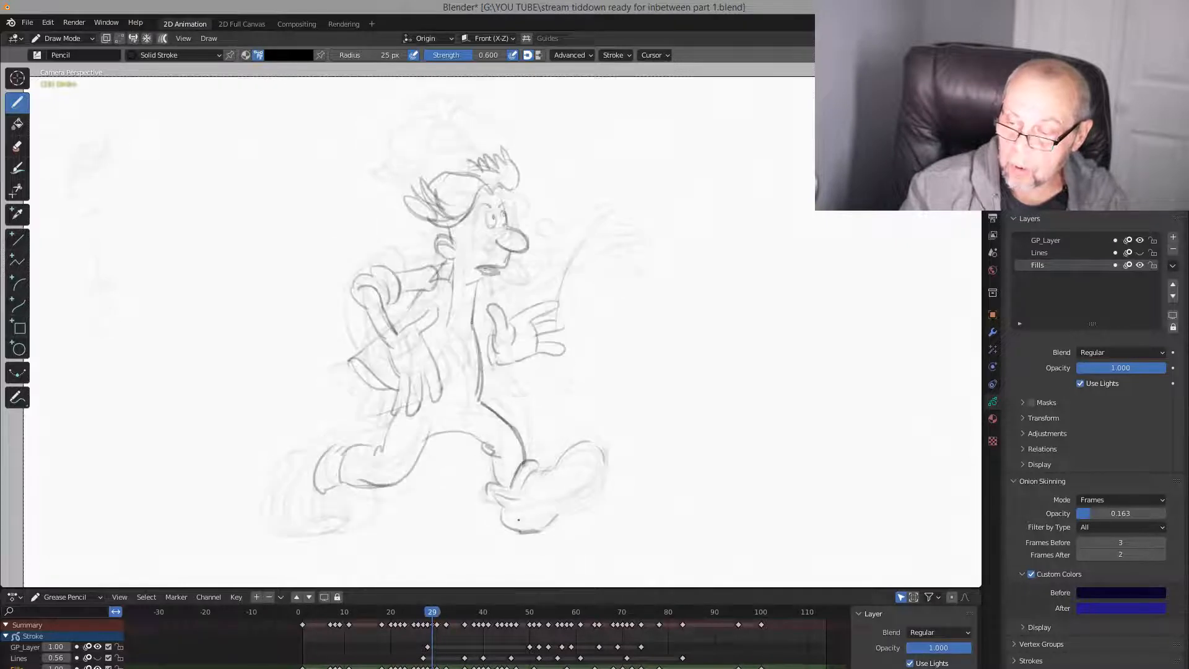
key(Left)
key(Right)
key(Left)
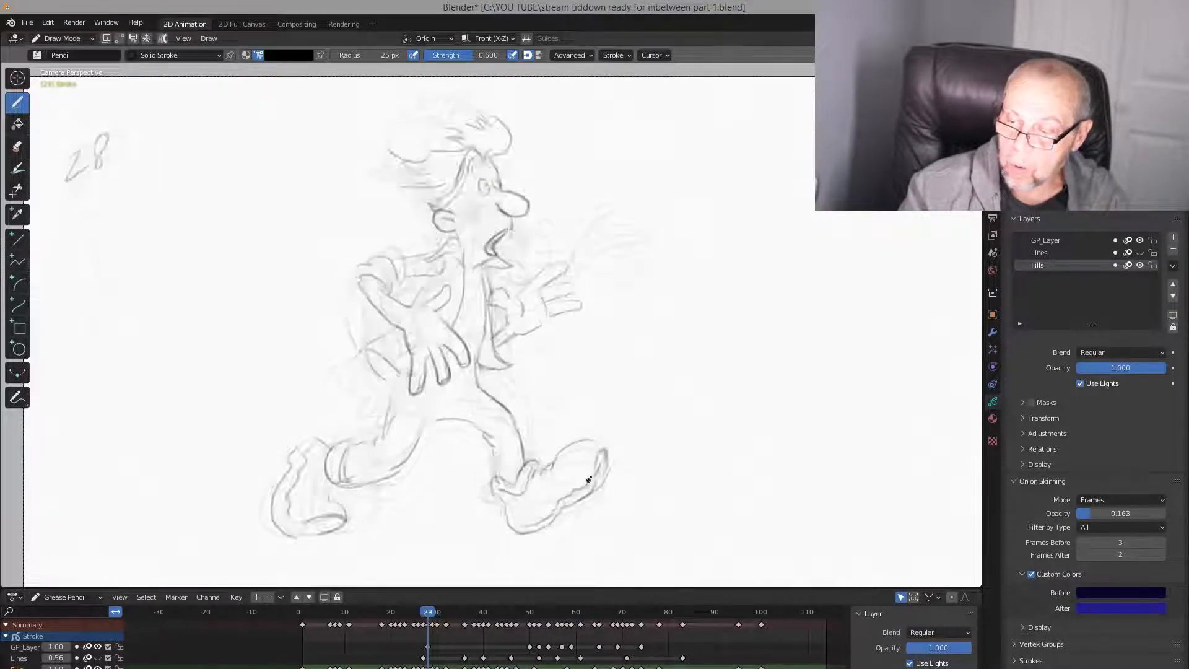
key(Right)
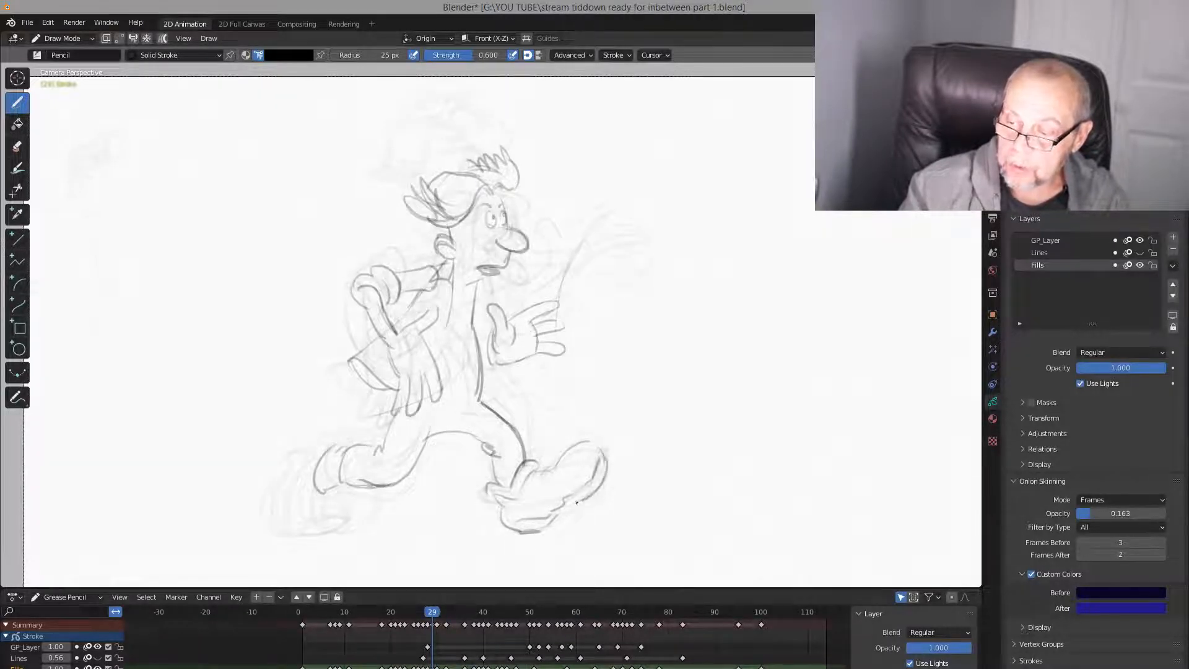
drag(562, 507, 607, 471)
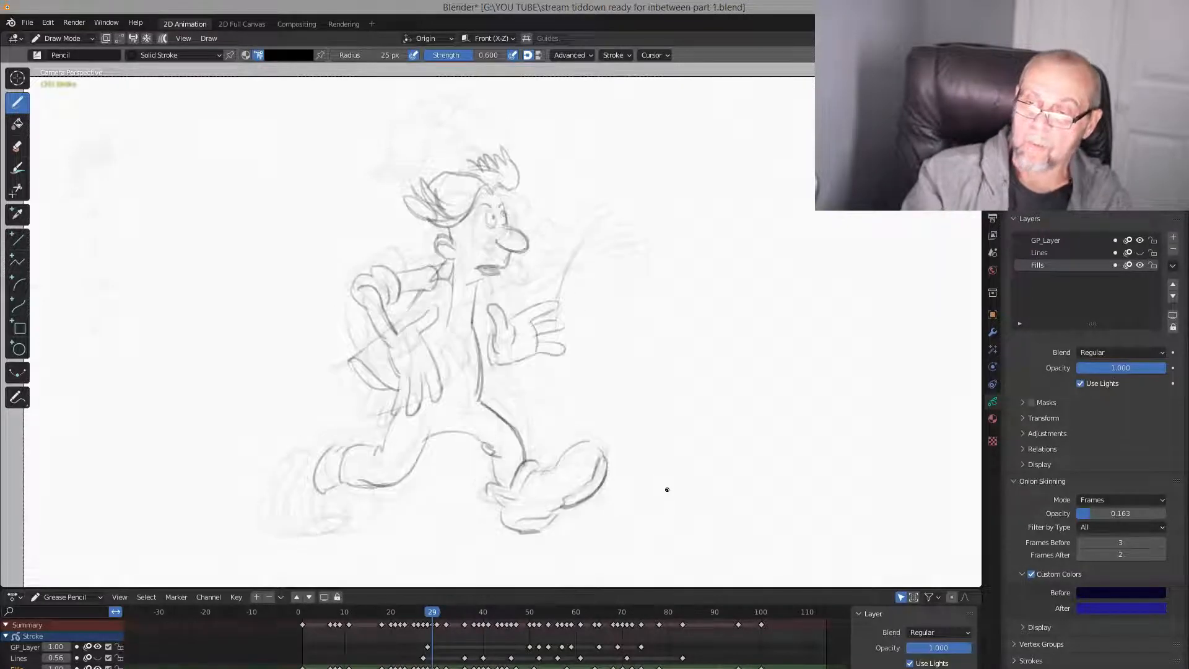
Flip between frames 28 and 29 to examine how the front shoe moves
key(Left)
key(Right)
key(Left)
key(Right)
key(Left)
key(Right)
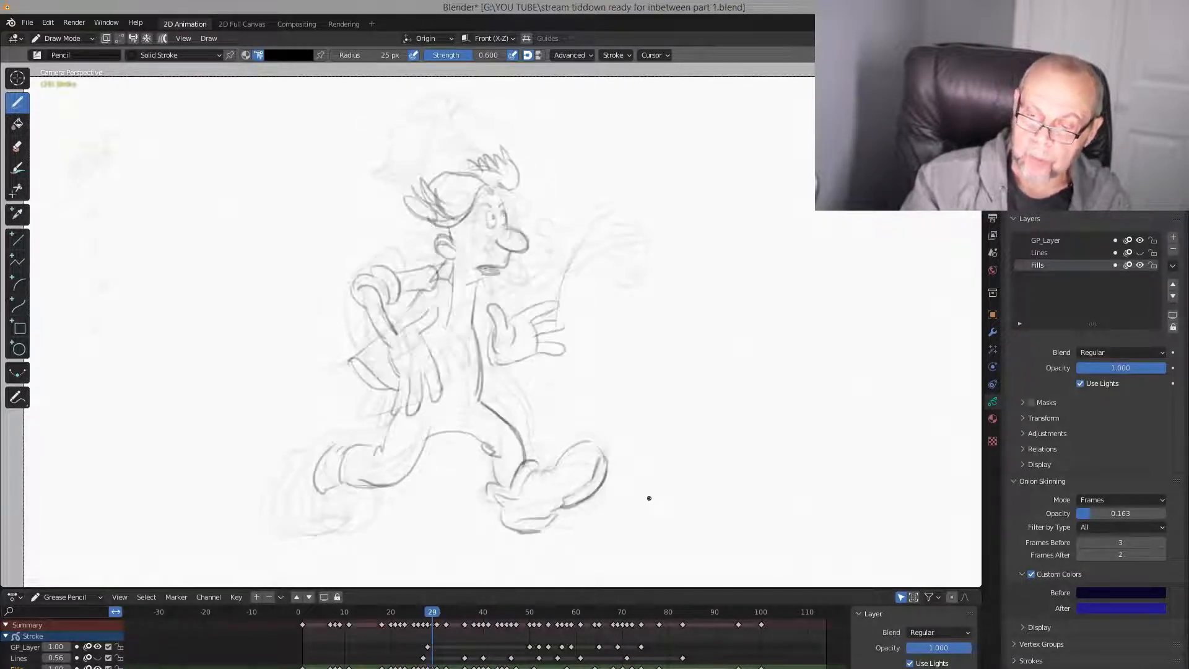
key(Left)
key(Right)
key(Left)
key(Right)
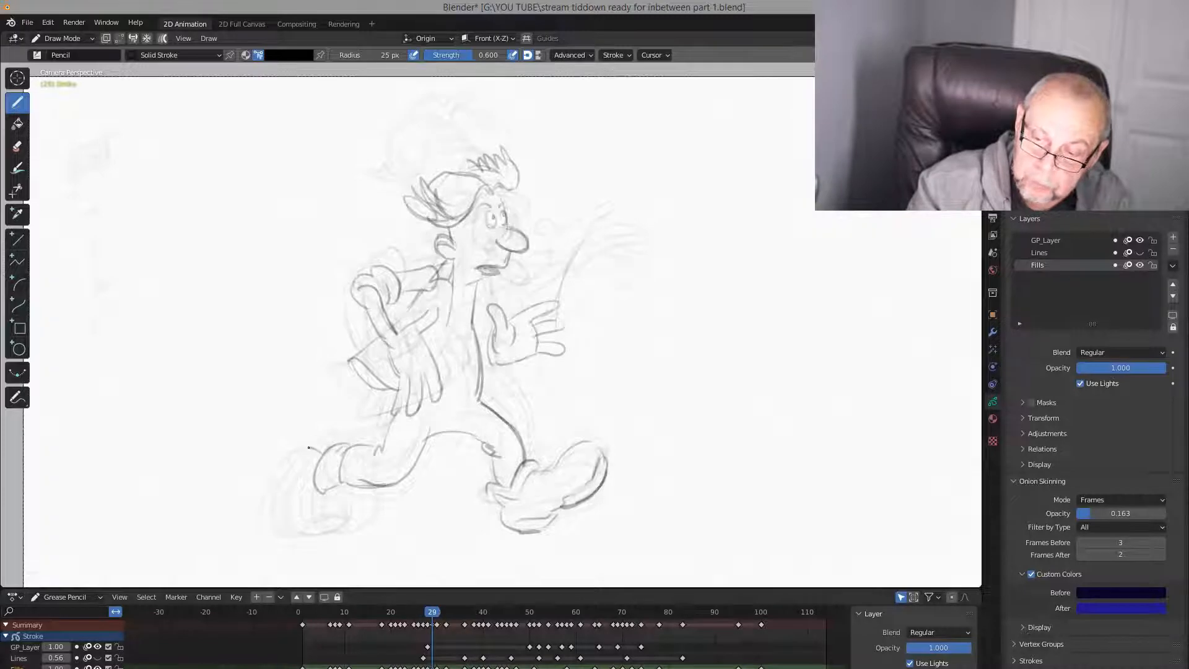
Draw the heel and outer outline of the rear shoe with its wavy sole edge on frame 29
key(Left)
key(Right)
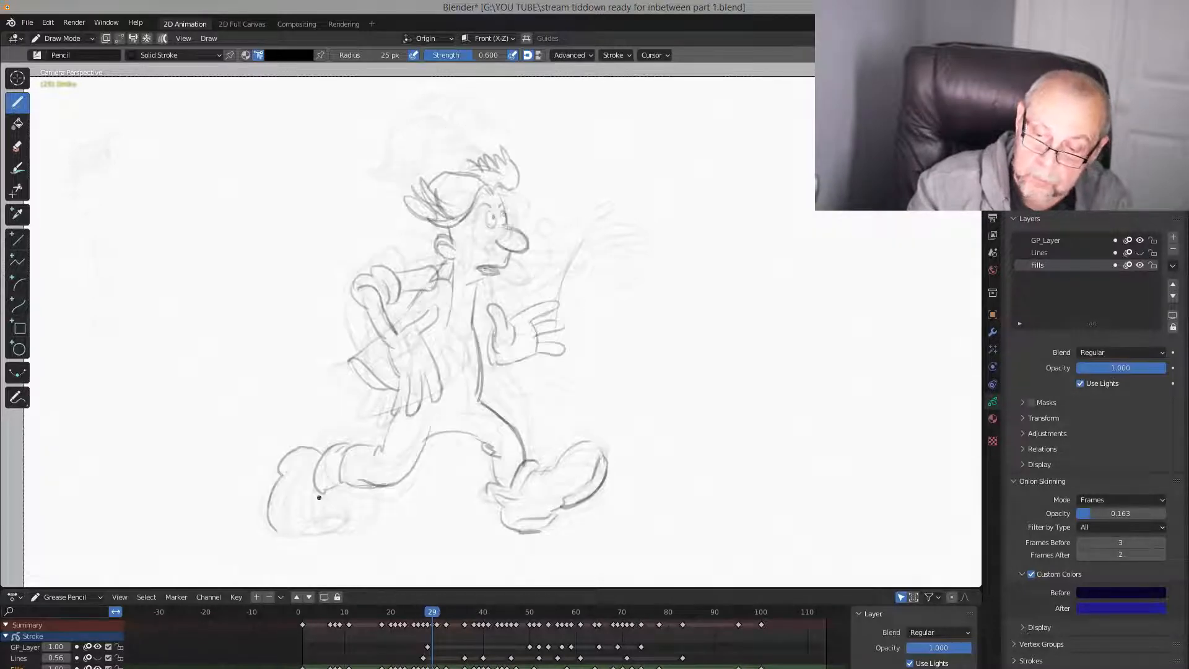
key(Left)
key(Right)
key(Left)
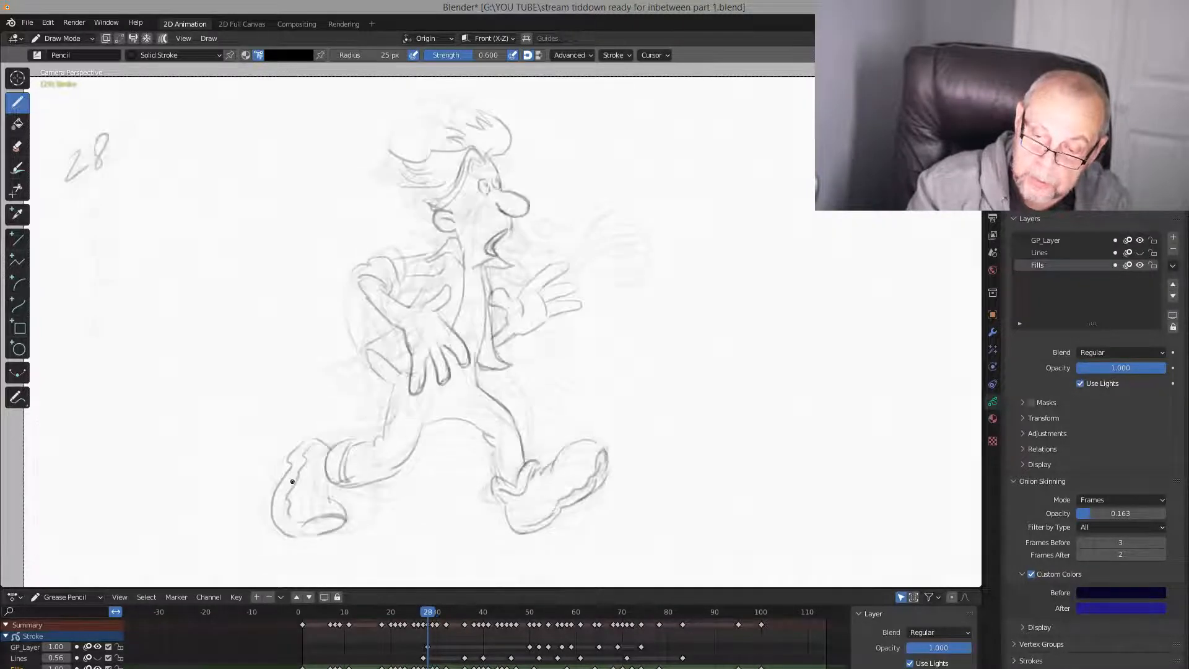
key(Right)
key(Right)
key(Left)
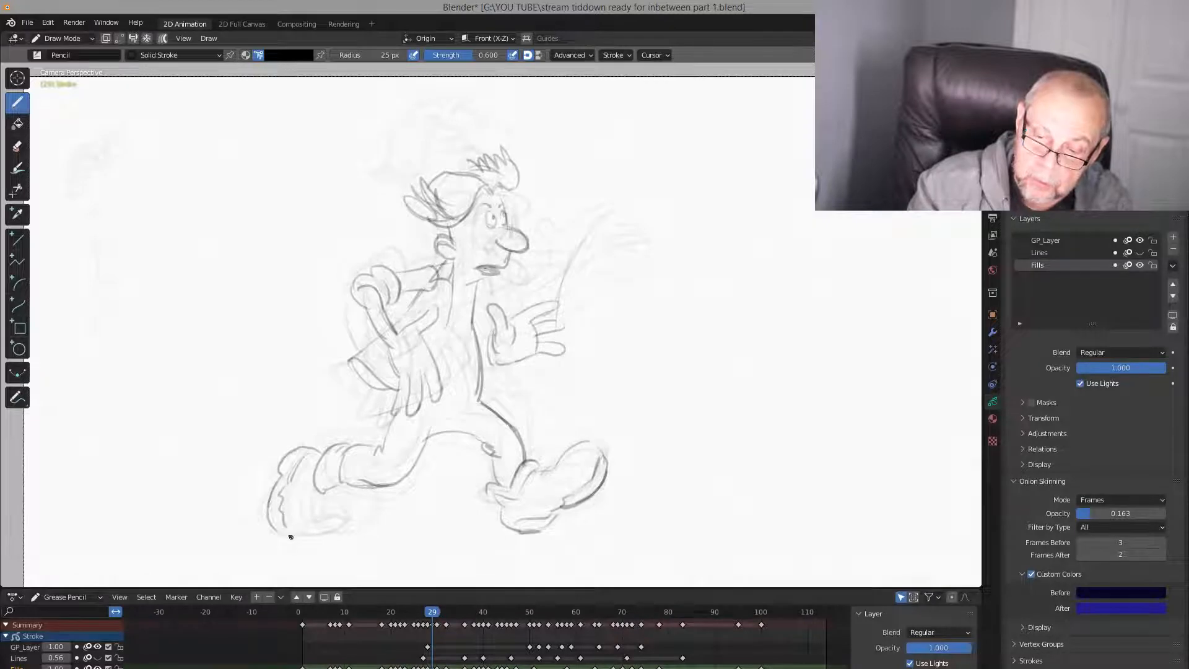
Draw the instep, toe and bottom edge of the rear shoe on frame 29, checking the neighbouring frames
key(Left)
key(Right)
key(Left)
key(Right)
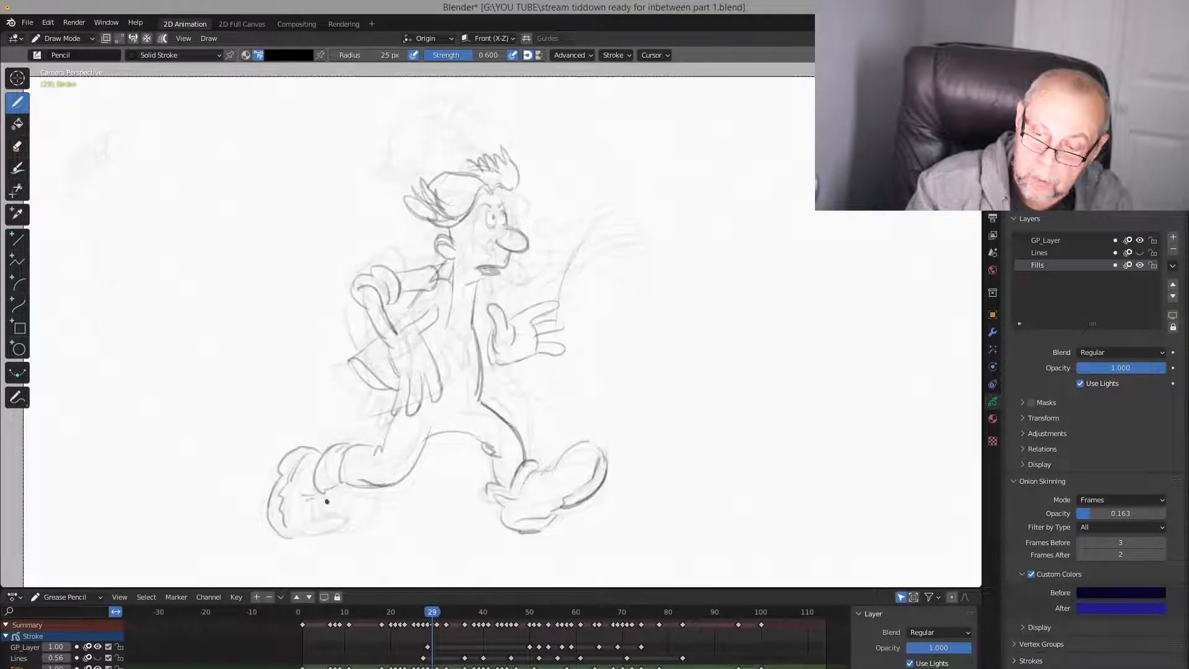
key(Left)
key(Right)
key(Right)
key(Left)
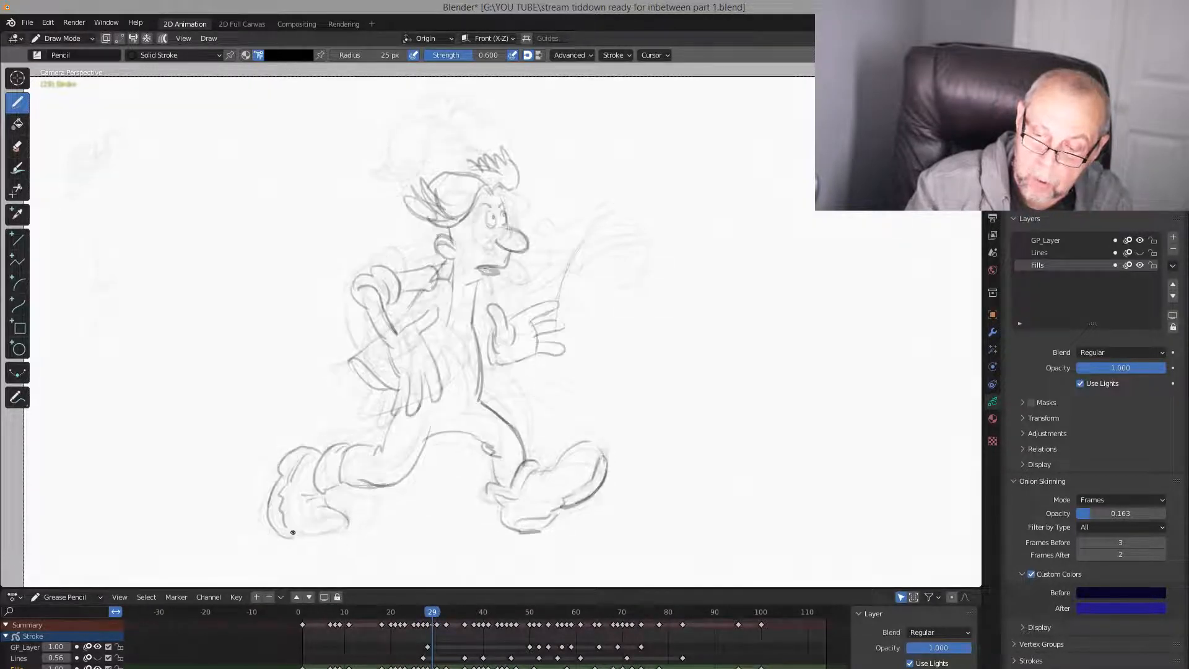
key(Left)
key(Right)
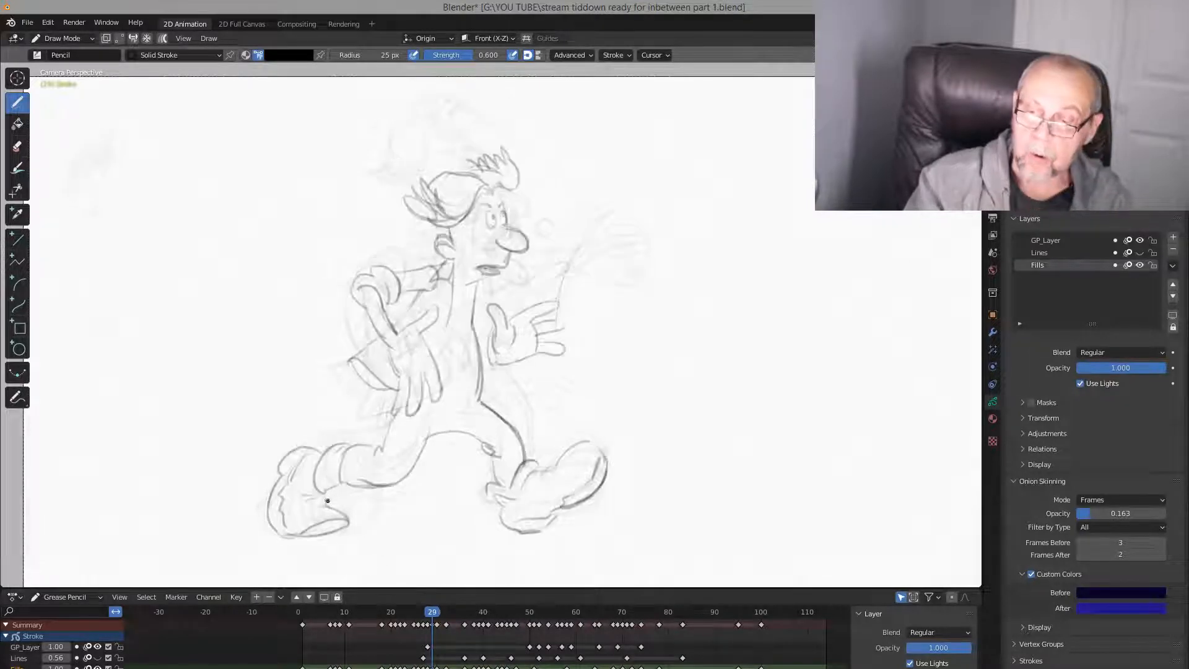
key(Left)
key(Right)
key(Right)
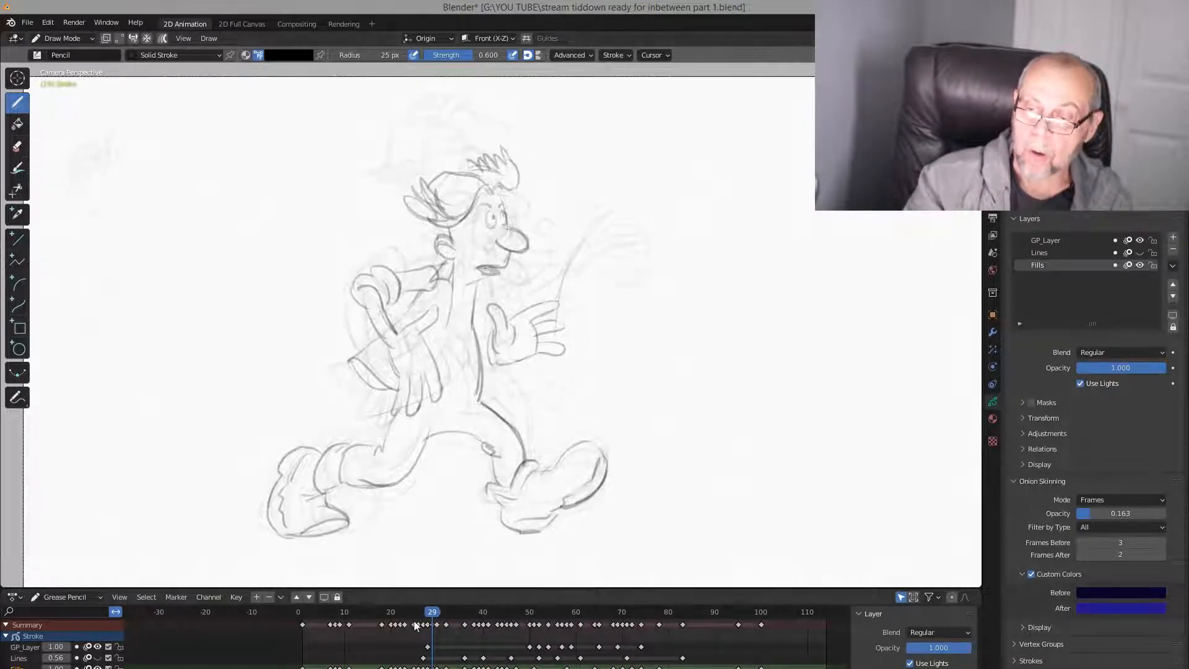
Go back through the earlier drawings to frame 1 and play the animation up to frame 36
key(Left)
key(Left)
key(Left)
key(Left)
key(Left)
key(Left)
key(Left)
key(Left)
key(Left)
key(Left)
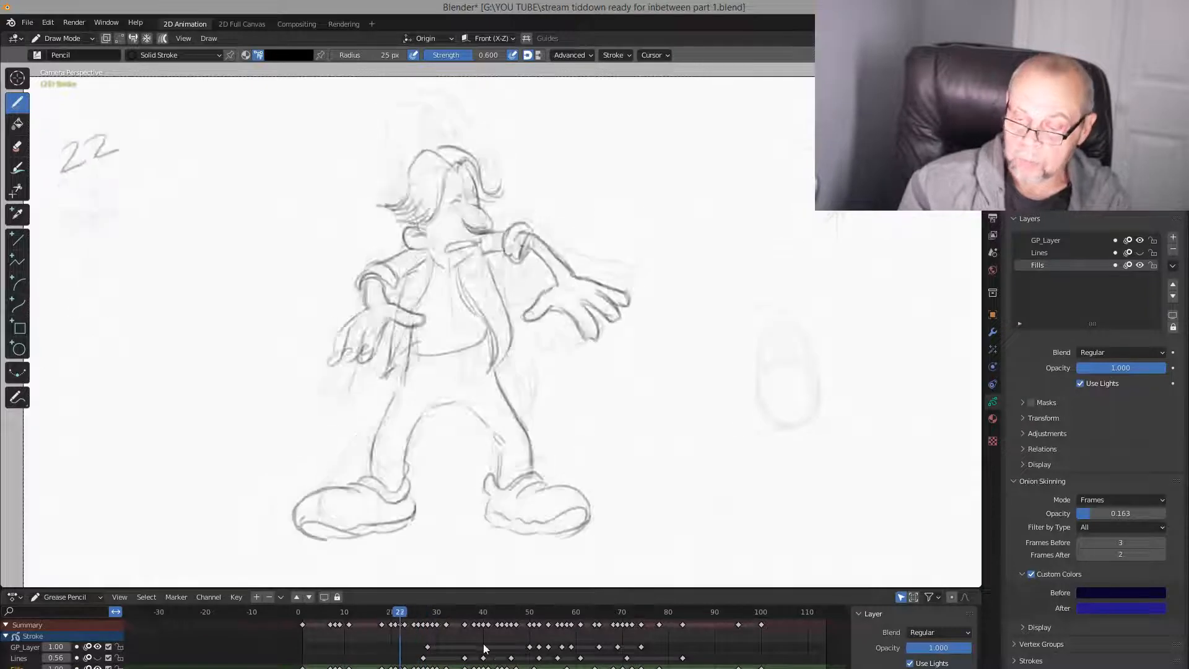
key(shift+Left)
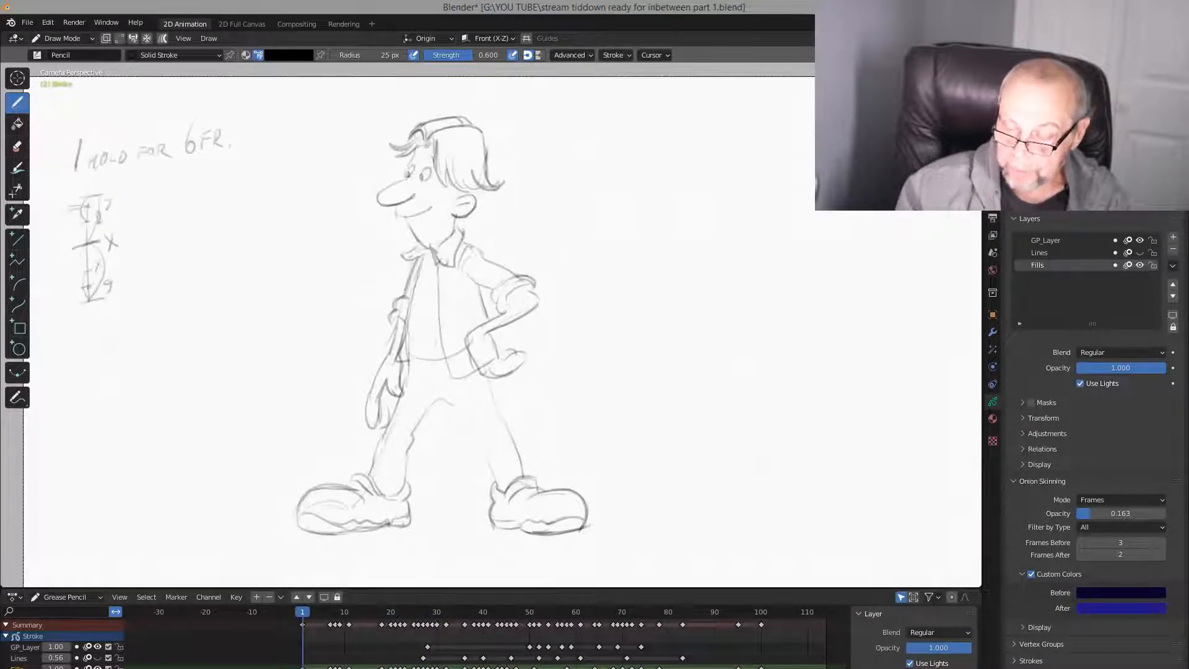
key(space)
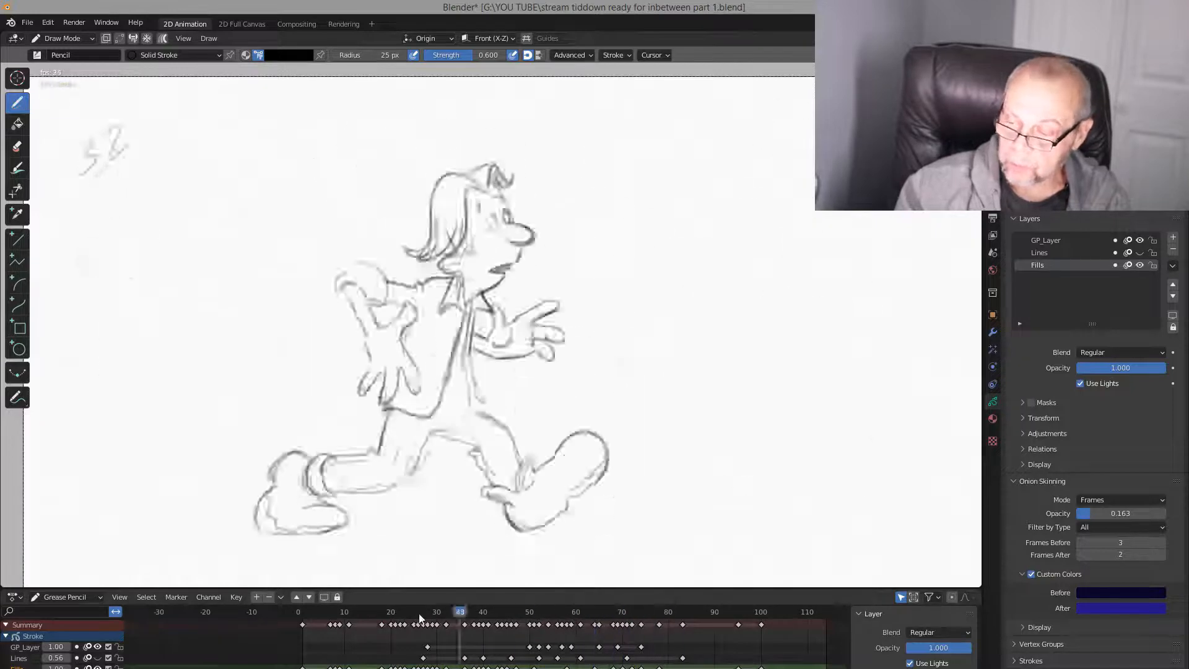
key(space)
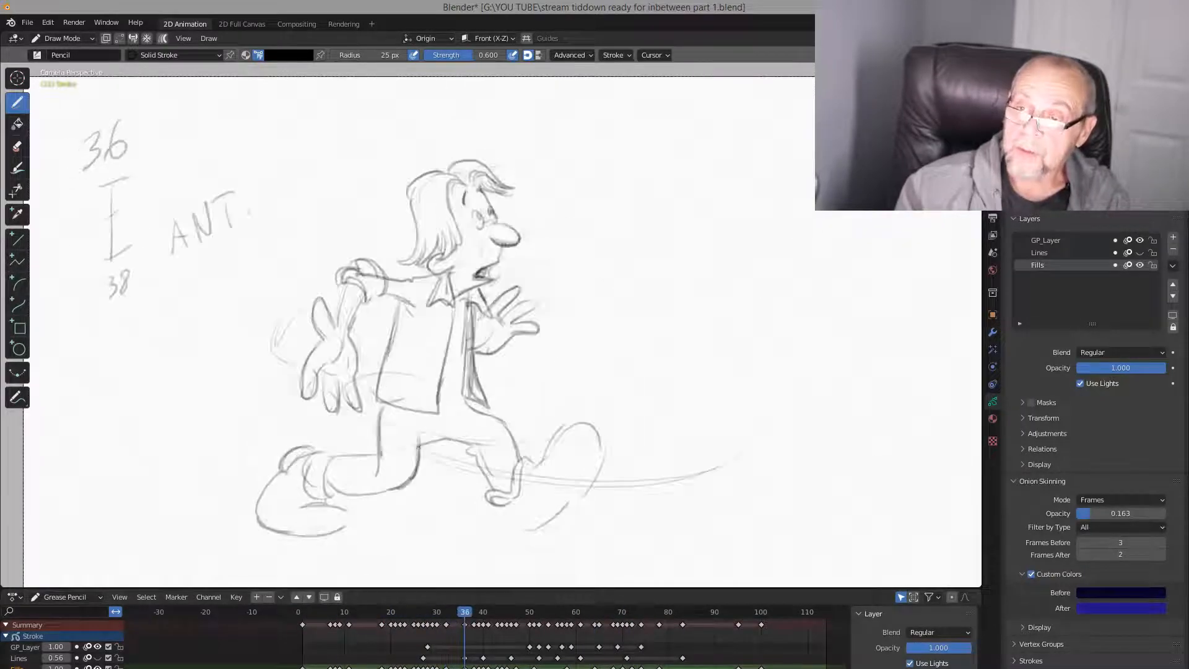
Flip between the drawings on frames 32, 36 and 38 to examine the anticipation pose
mouse_move(465, 614)
mouse_down()
mouse_move(374, 622)
mouse_move(463, 630)
mouse_move(341, 638)
mouse_move(408, 633)
mouse_move(473, 650)
mouse_move(445, 641)
mouse_up()
key(Up)
key(Up)
key(Down)
key(Down)
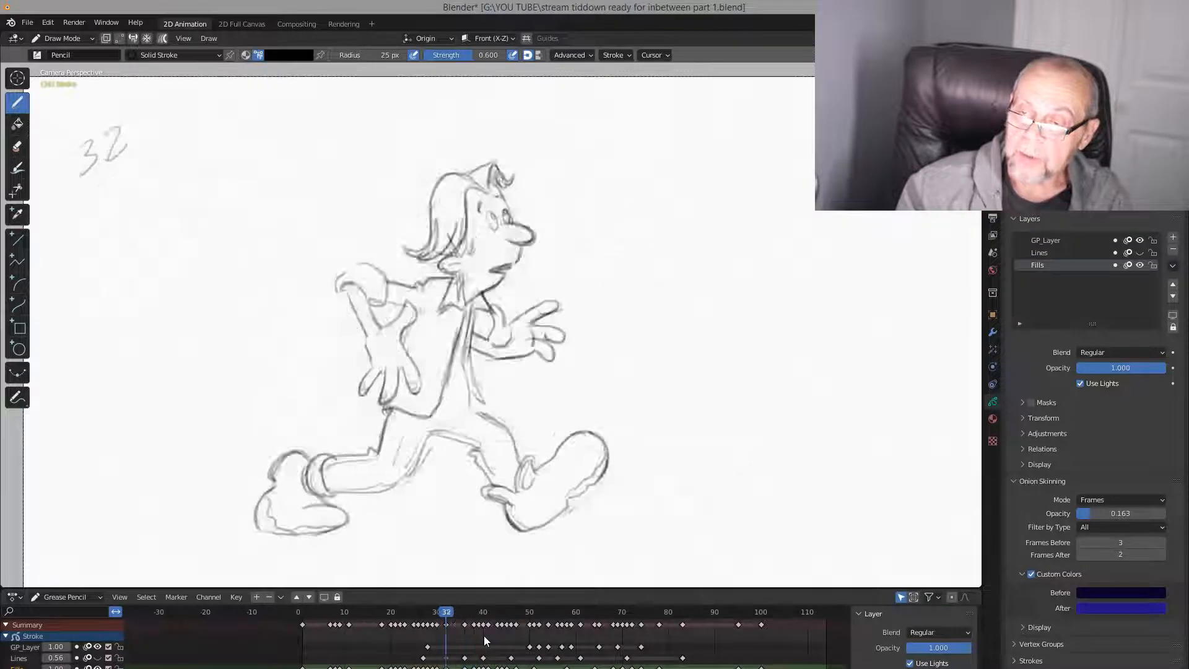
key(Up)
key(Up)
key(Down)
key(Up)
key(Down)
key(Up)
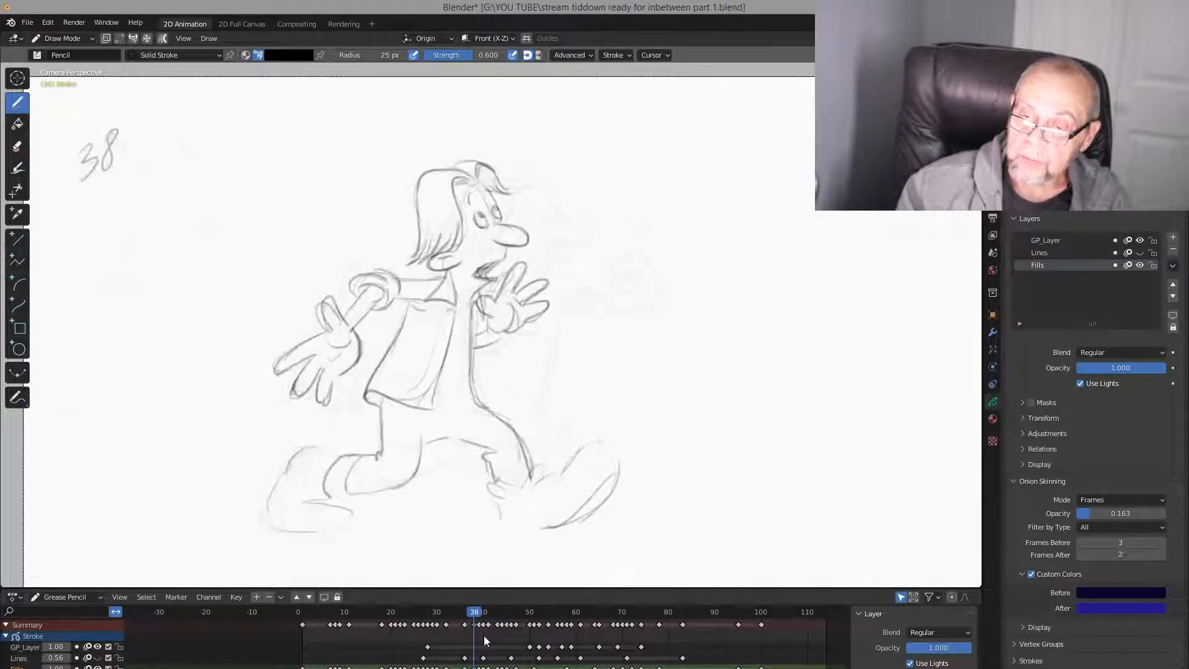
key(Down)
key(Up)
key(Down)
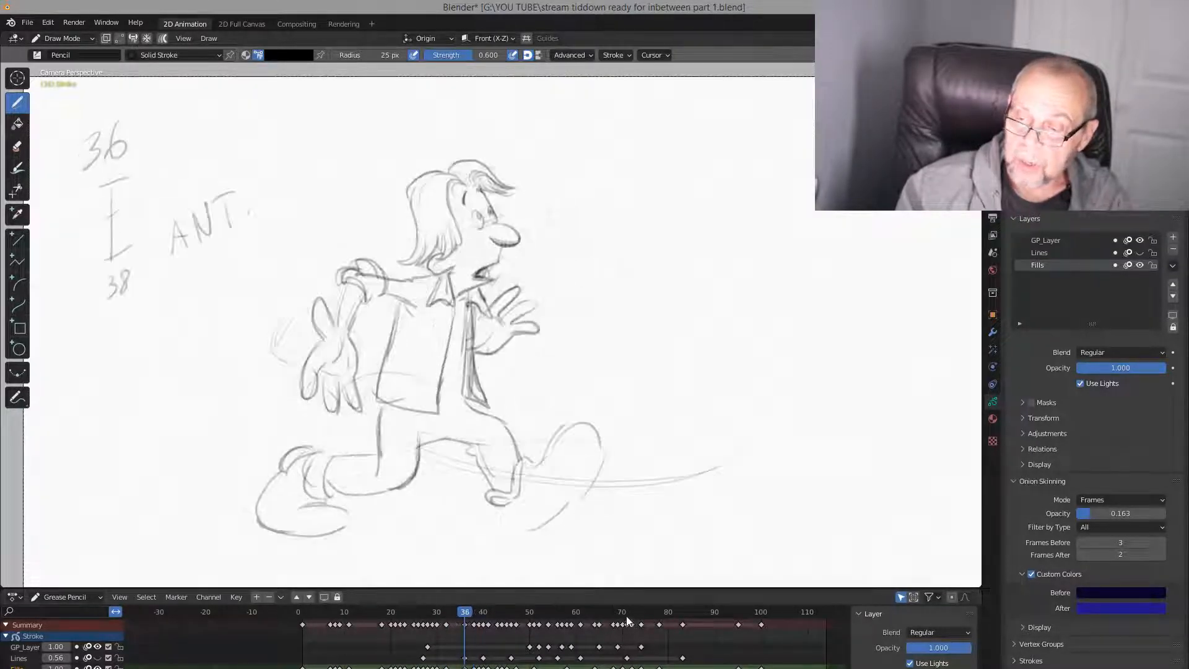
key(Up)
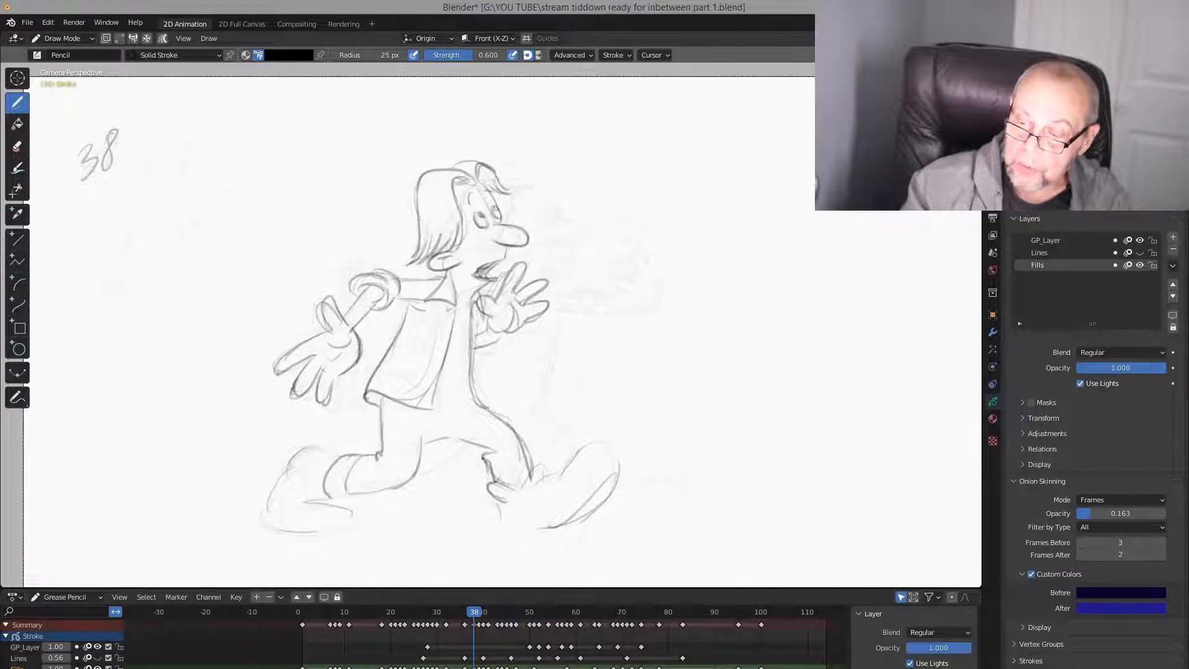
Draw the front shoe's cuff, heel and sole outline on frame 38, using frame 36 as reference
key(Down)
key(Up)
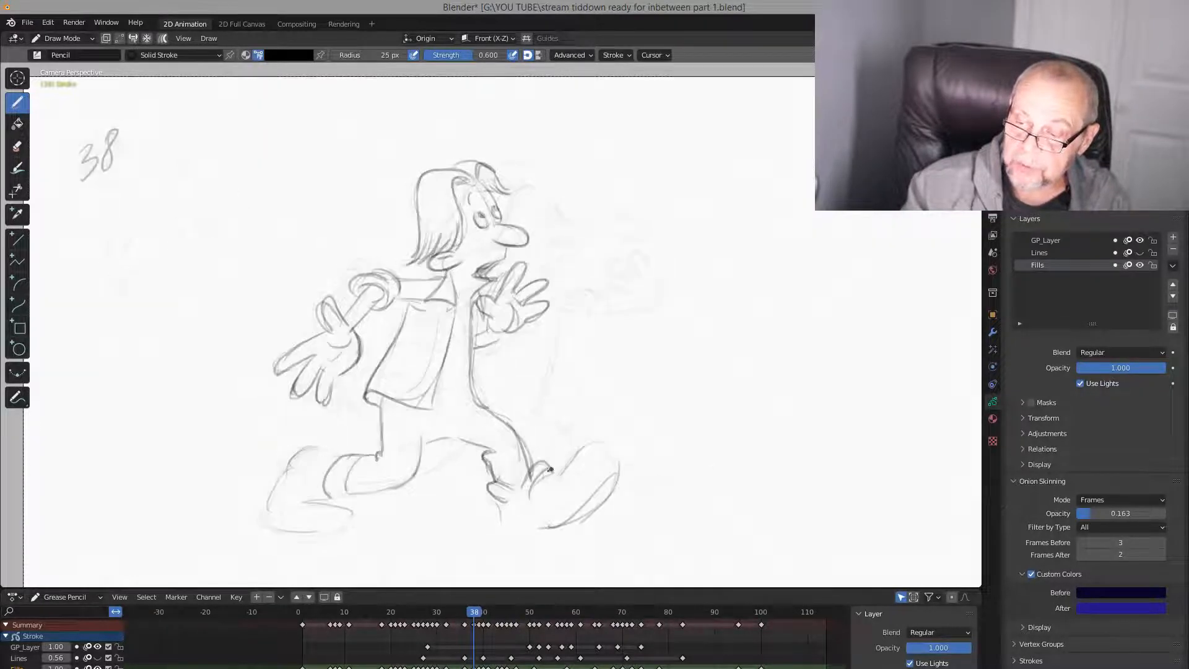
mouse_move(546, 474)
mouse_down()
mouse_move(596, 436)
mouse_move(619, 495)
mouse_move(508, 533)
mouse_up()
drag(500, 505, 523, 532)
Step through the drawings on frames 36, 38, 39 and 40 to examine the move out of the anticipation
key(Down)
key(Up)
key(Up)
key(Down)
key(Up)
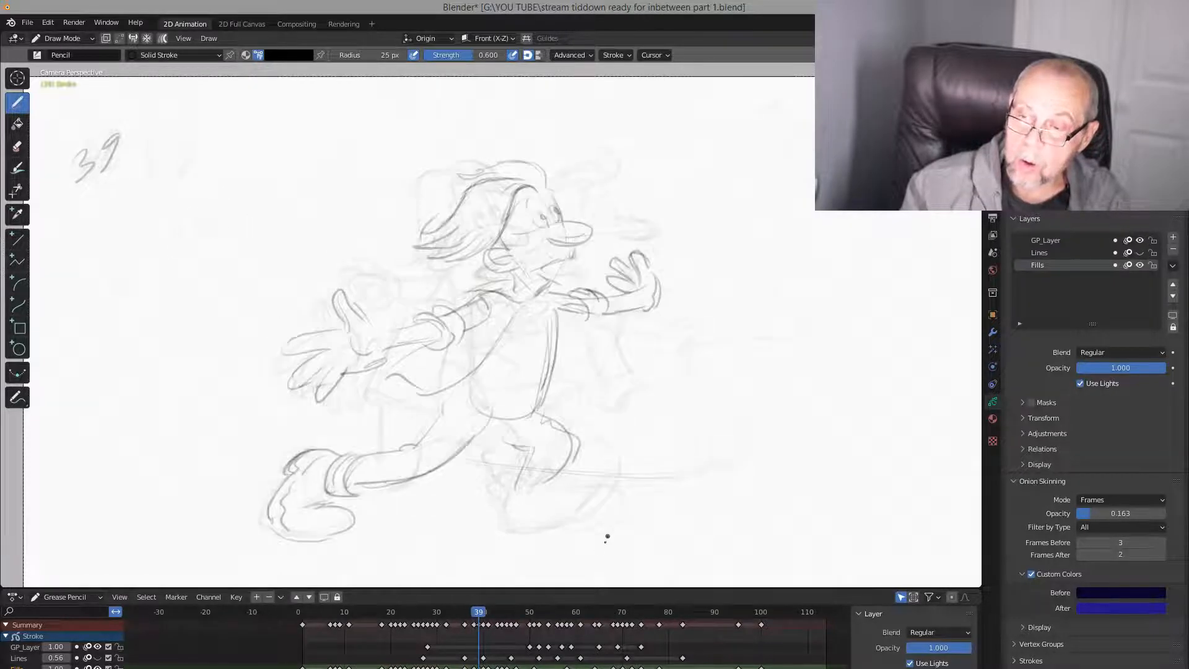
key(Down)
key(Up)
key(Up)
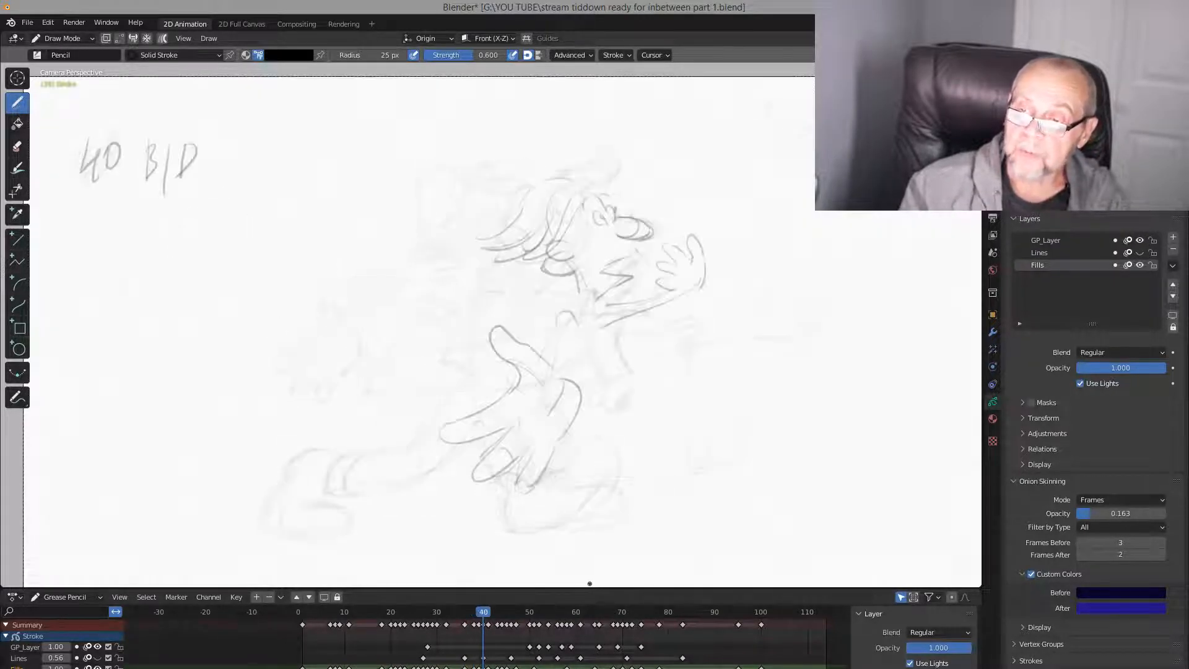
key(Down)
key(Up)
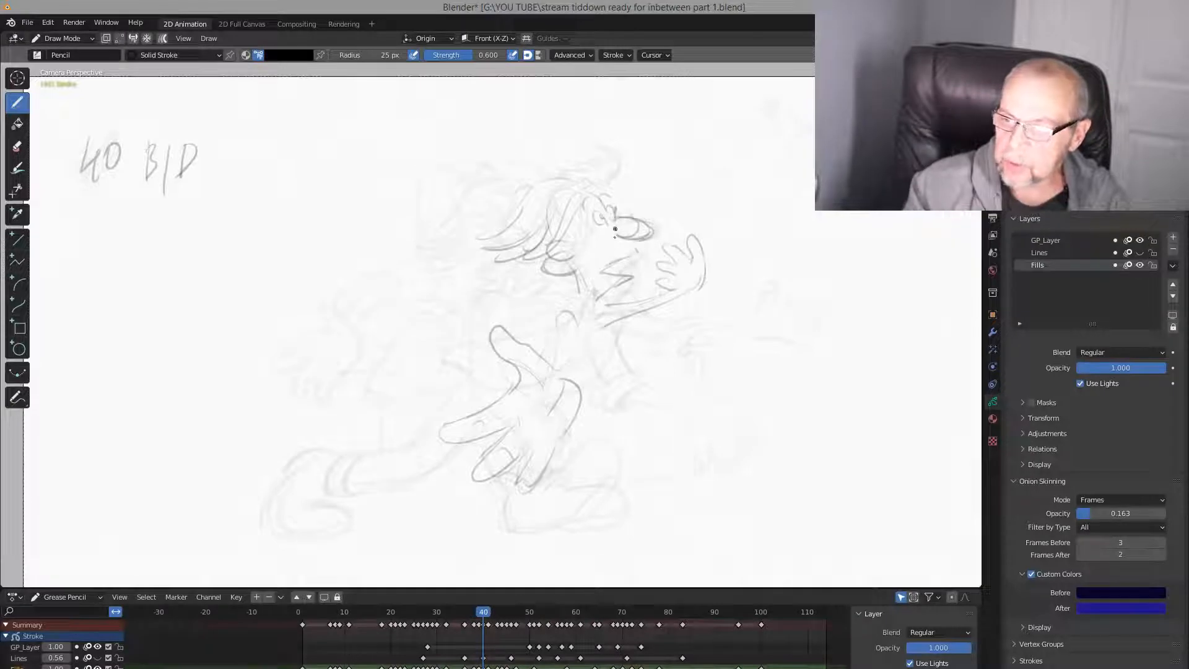
key(Down)
key(Down)
key(Down)
key(Down)
key(Down)
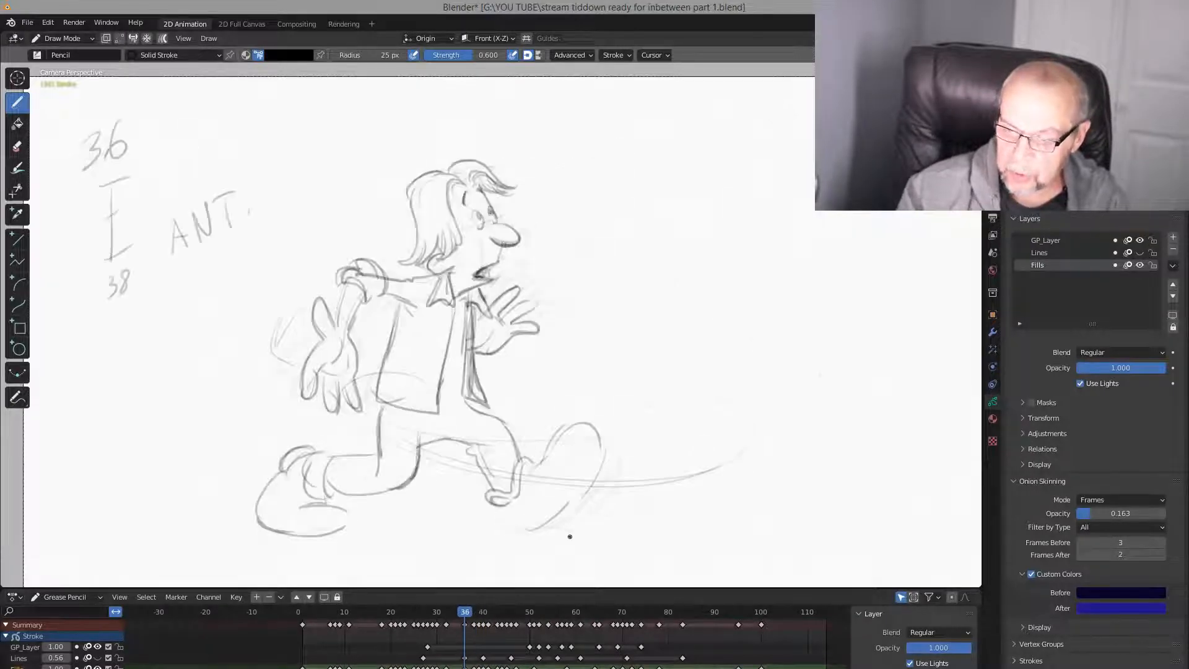
key(Up)
key(Up)
key(Up)
key(Up)
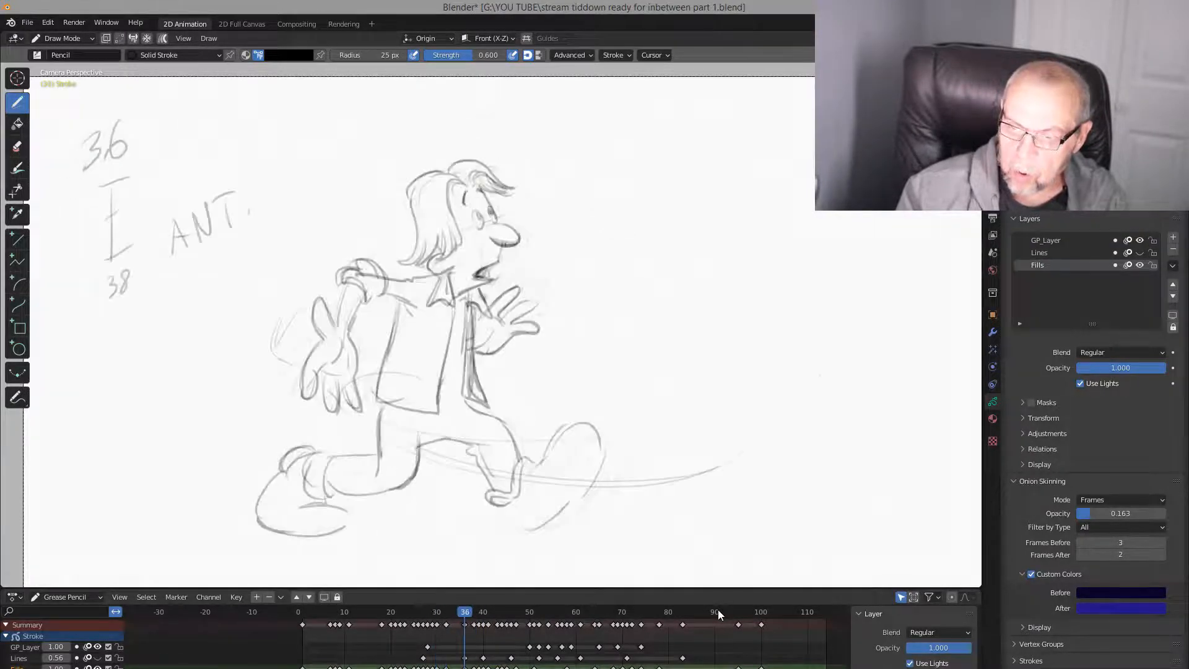
Draw the rear shoe and firm up the rear leg and crotch line on frame 38, checking them against frame 36
key(Down)
key(Up)
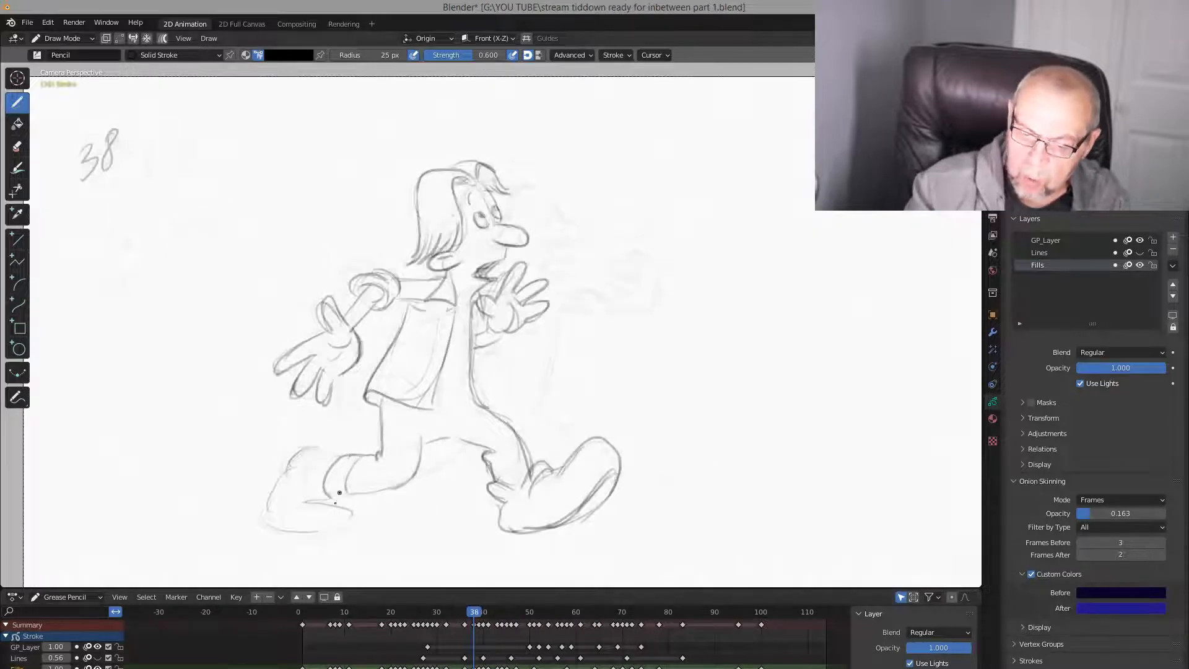
mouse_move(336, 505)
mouse_down()
mouse_move(323, 538)
mouse_move(267, 530)
mouse_move(258, 487)
mouse_move(291, 469)
mouse_up()
key(Down)
key(Up)
mouse_move(343, 526)
mouse_down()
mouse_move(283, 525)
mouse_move(277, 489)
mouse_move(298, 473)
mouse_move(288, 471)
mouse_move(341, 455)
mouse_move(328, 496)
mouse_move(415, 476)
mouse_move(424, 439)
mouse_up()
key(Down)
key(Up)
key(Down)
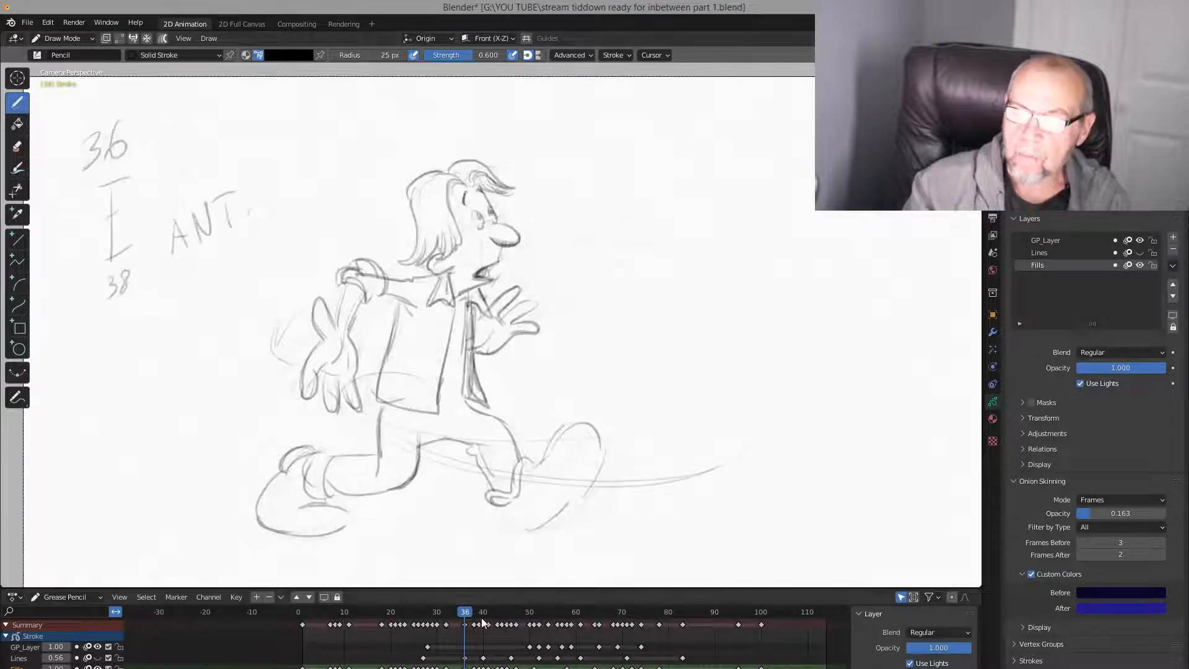
Flip between the drawings on frames 36, 38 and 39 to examine the change of pose
key(Up)
key(Up)
key(Down)
key(Down)
key(Down)
key(Up)
key(Up)
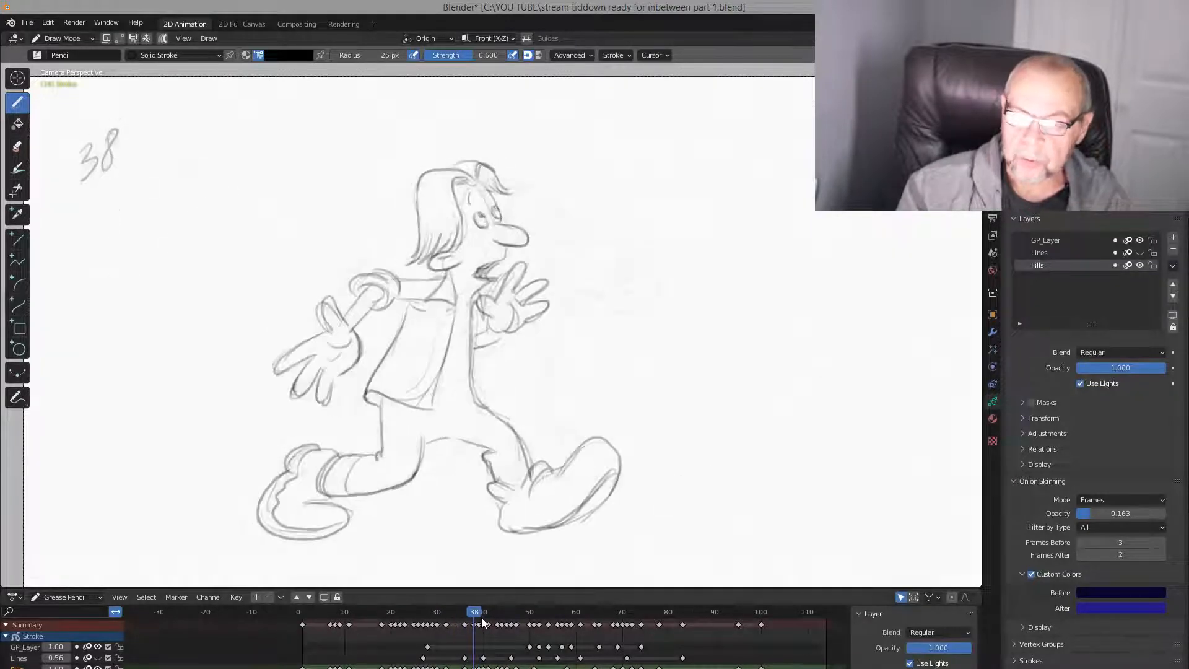
key(Up)
key(Down)
key(Up)
key(Down)
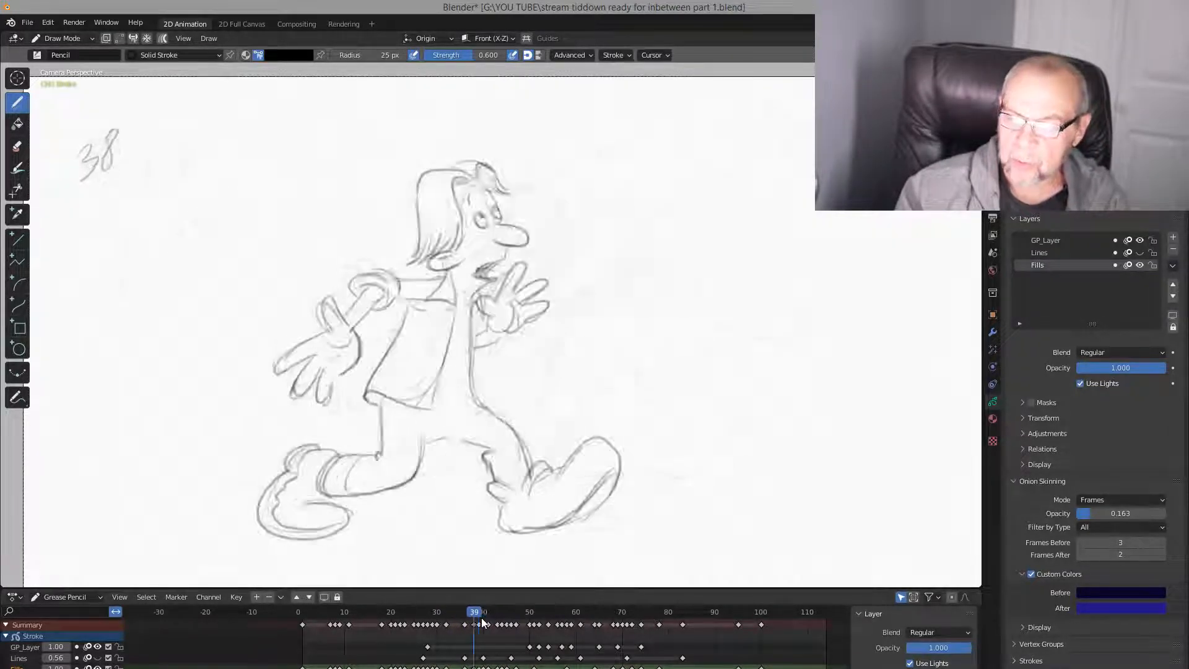
key(Up)
key(Down)
Draw over the swept-back hair on frame 39 and check it against frame 38
key(Up)
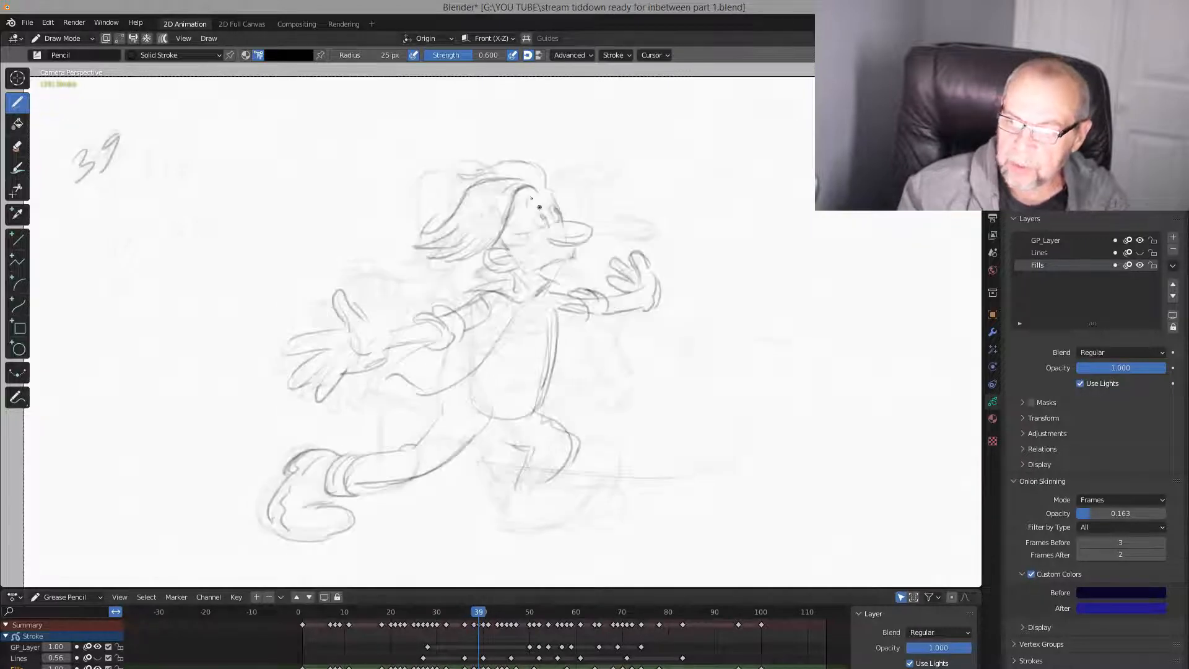
mouse_move(531, 184)
mouse_down()
mouse_move(485, 247)
mouse_move(426, 256)
mouse_up()
mouse_move(468, 233)
mouse_down()
mouse_move(449, 248)
mouse_move(414, 238)
mouse_up()
mouse_move(414, 236)
mouse_down()
mouse_move(457, 202)
mouse_move(539, 176)
mouse_move(459, 176)
mouse_move(490, 179)
mouse_up()
key(Down)
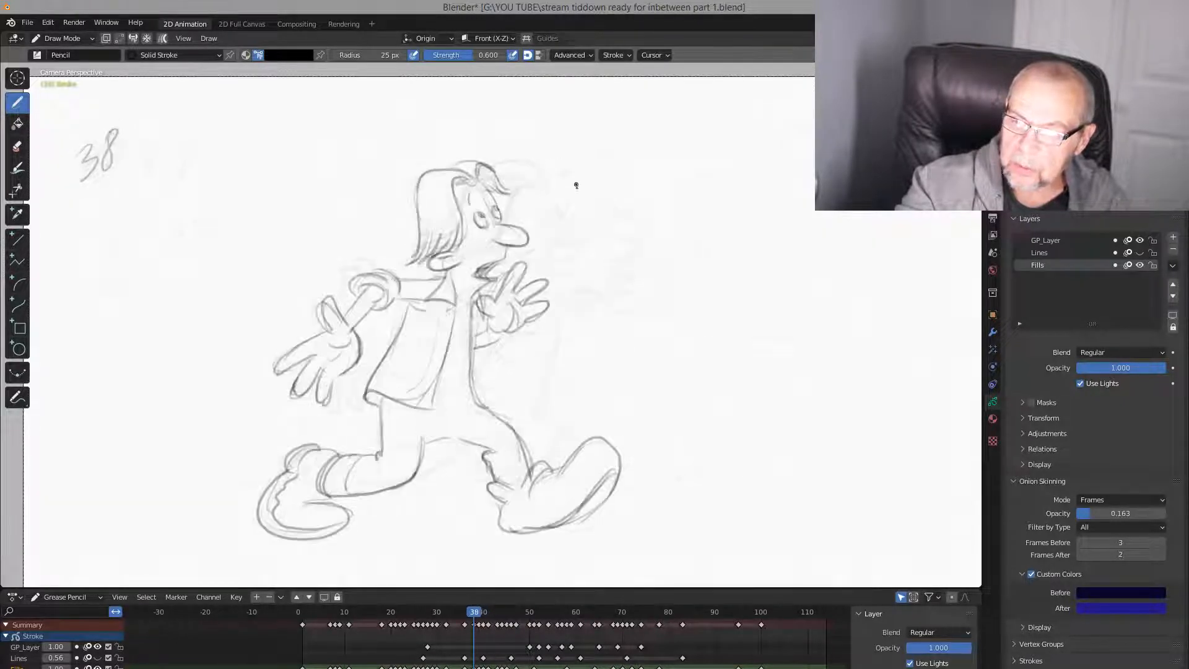
Draw over the nose, open mouth and chin on frame 39, checking the face against frames 38 and 40
key(Up)
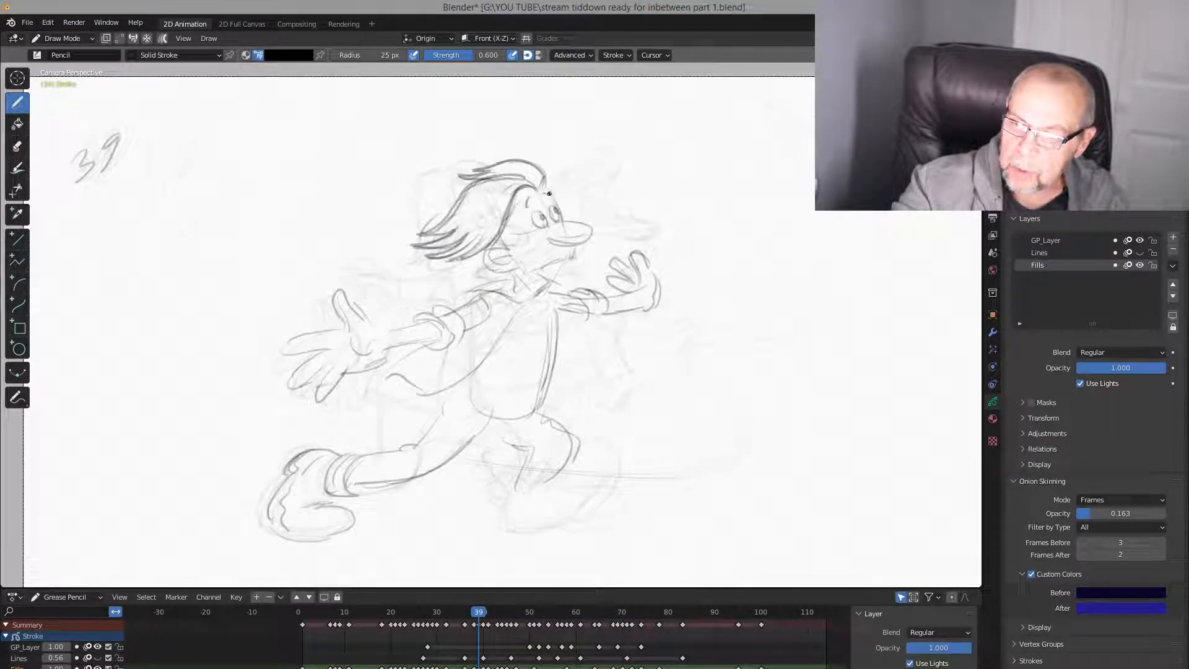
key(Left)
key(Right)
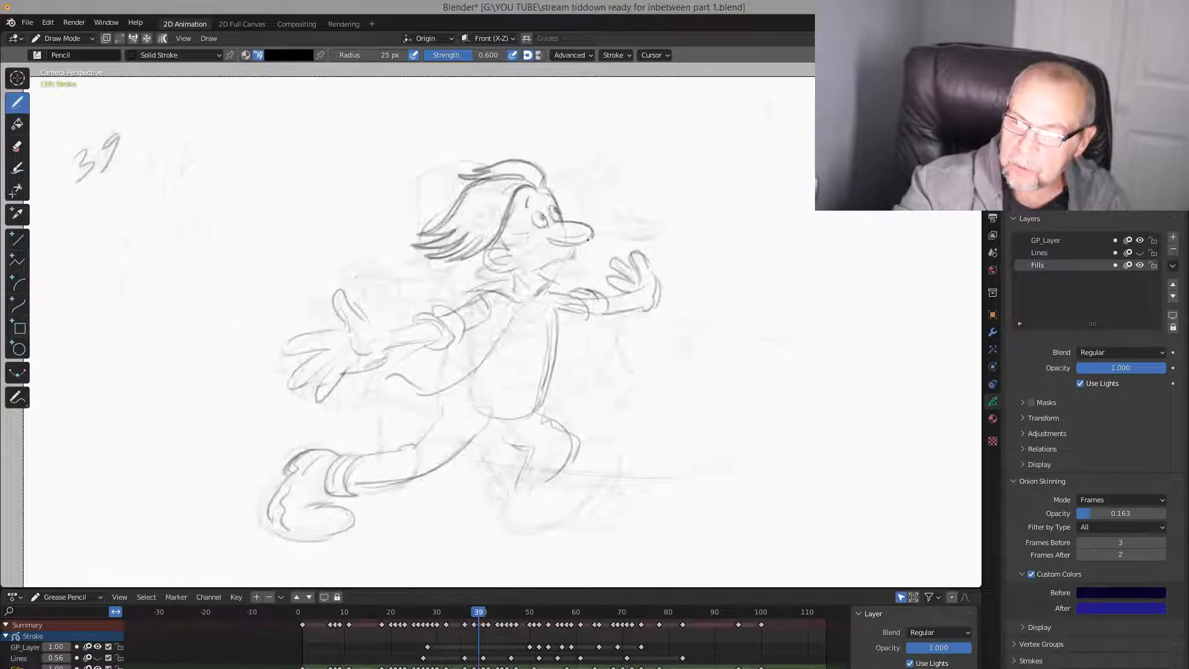
mouse_move(589, 240)
mouse_down()
mouse_move(547, 237)
mouse_move(552, 274)
mouse_move(530, 303)
mouse_up()
key(Left)
key(Right)
key(Right)
key(Left)
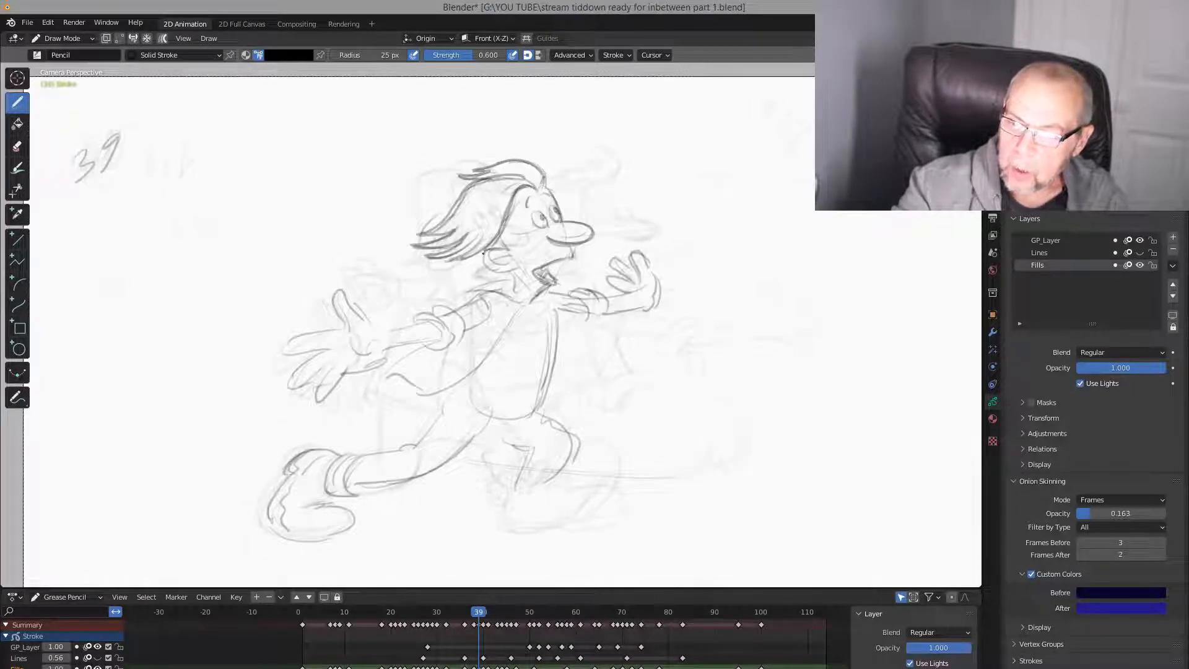
Draw over the ear, rear collar and swinging back flap of the vest on frame 39, comparing them with frame 38
drag(483, 252, 506, 257)
key(Left)
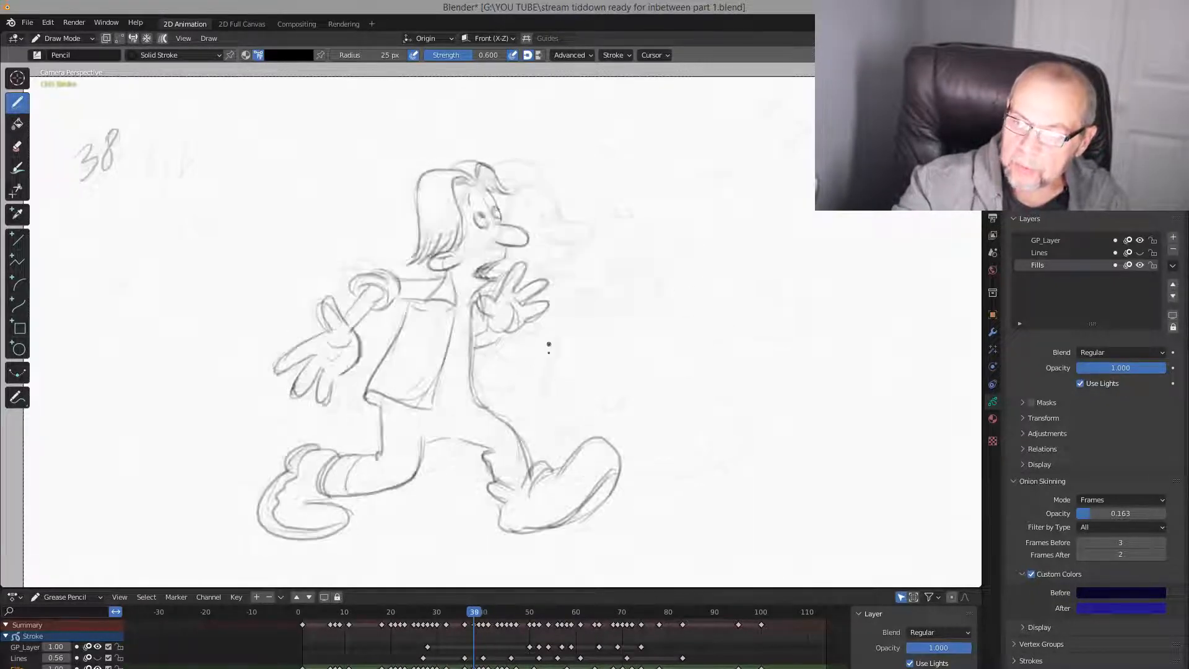
key(Right)
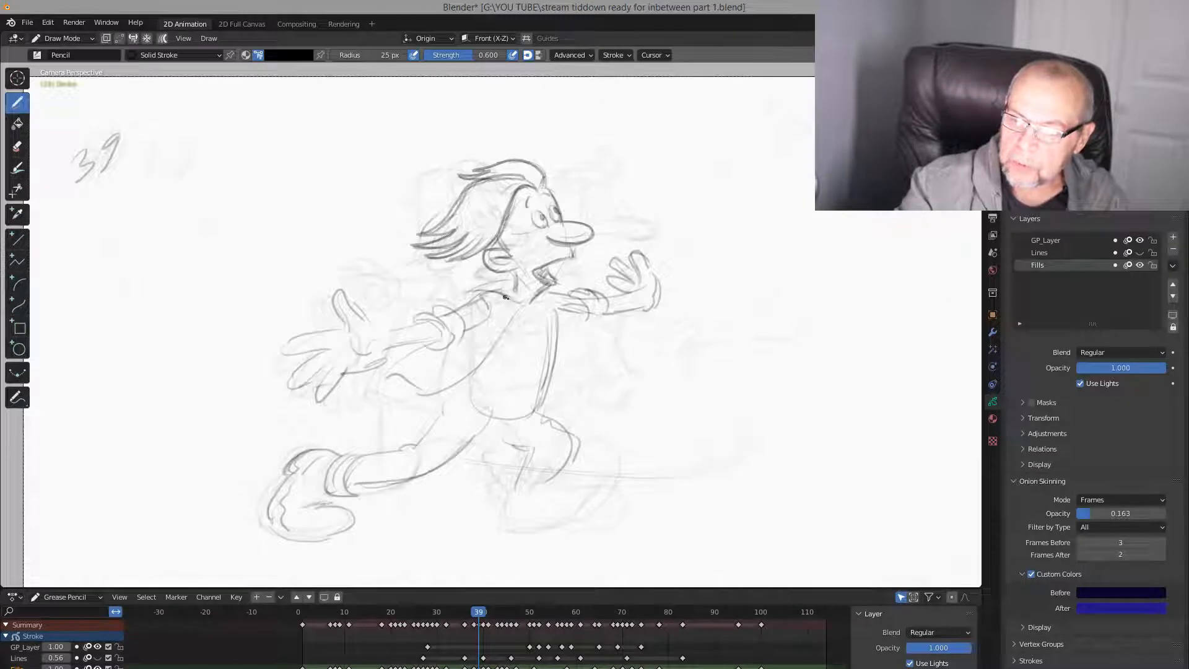
mouse_move(504, 297)
mouse_down()
mouse_move(462, 292)
mouse_move(527, 282)
mouse_move(461, 379)
mouse_move(394, 374)
mouse_move(431, 339)
mouse_up()
key(Left)
key(Right)
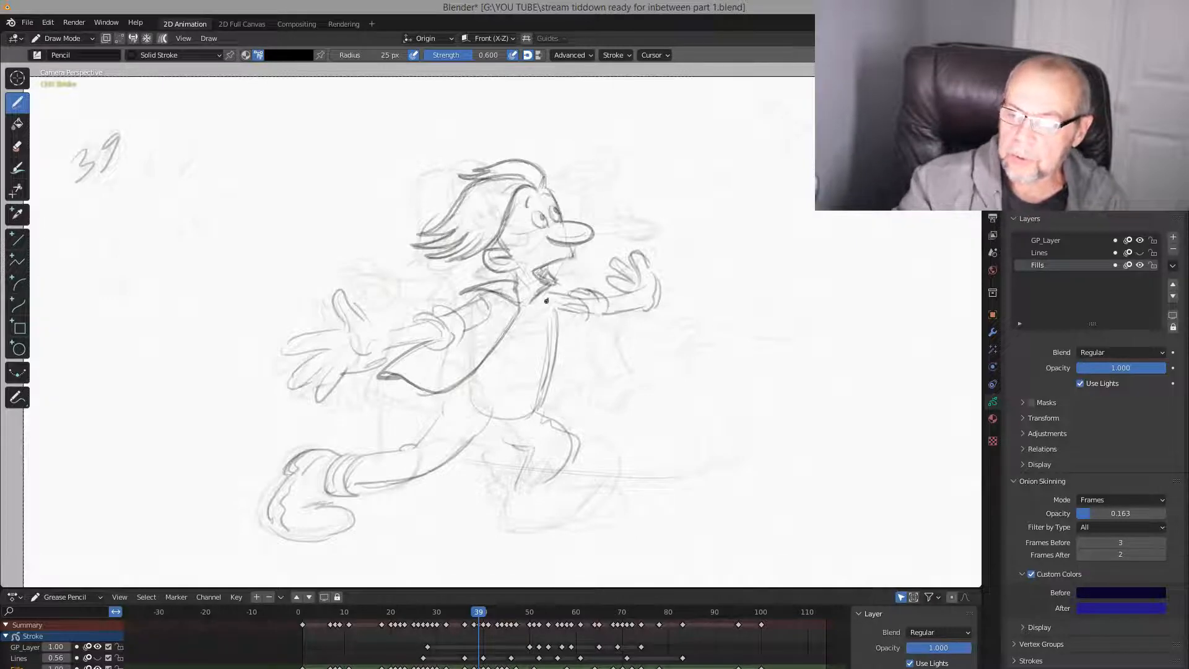
Draw the vest's front edge and front collar on frame 39, erasing and redrawing the messy upper lines
mouse_move(564, 311)
mouse_down()
mouse_move(562, 285)
mouse_move(547, 379)
mouse_up()
drag(546, 304, 544, 418)
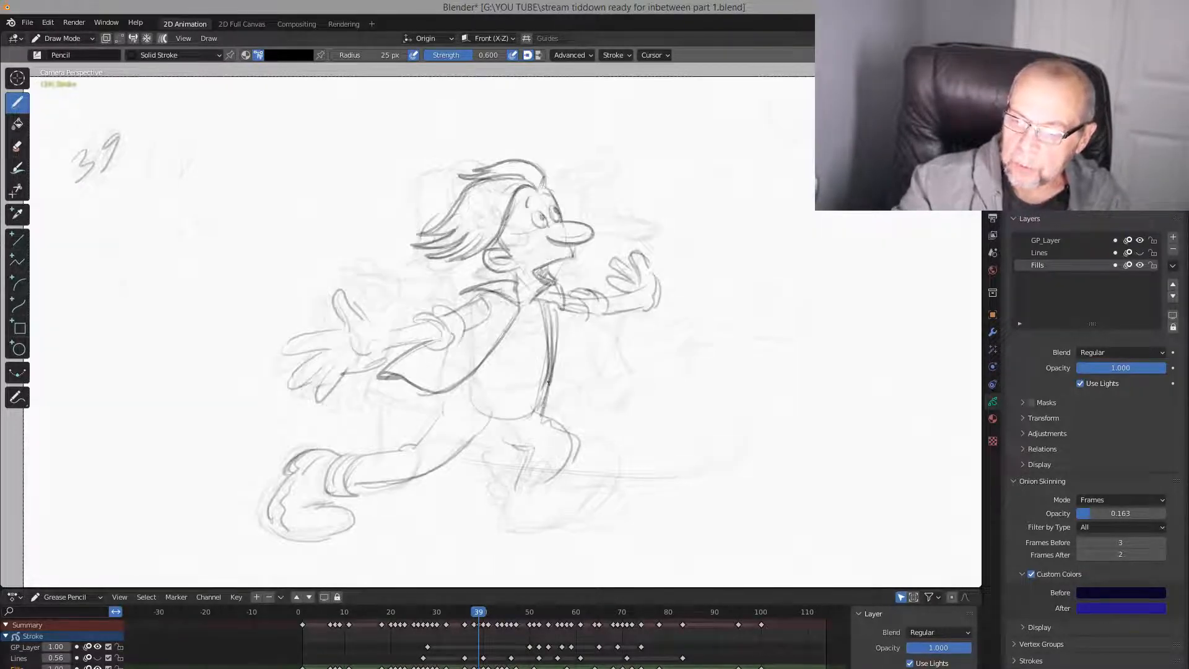
drag(548, 366, 547, 399)
key(e)
mouse_move(551, 307)
mouse_down()
mouse_move(542, 341)
mouse_move(540, 309)
mouse_up()
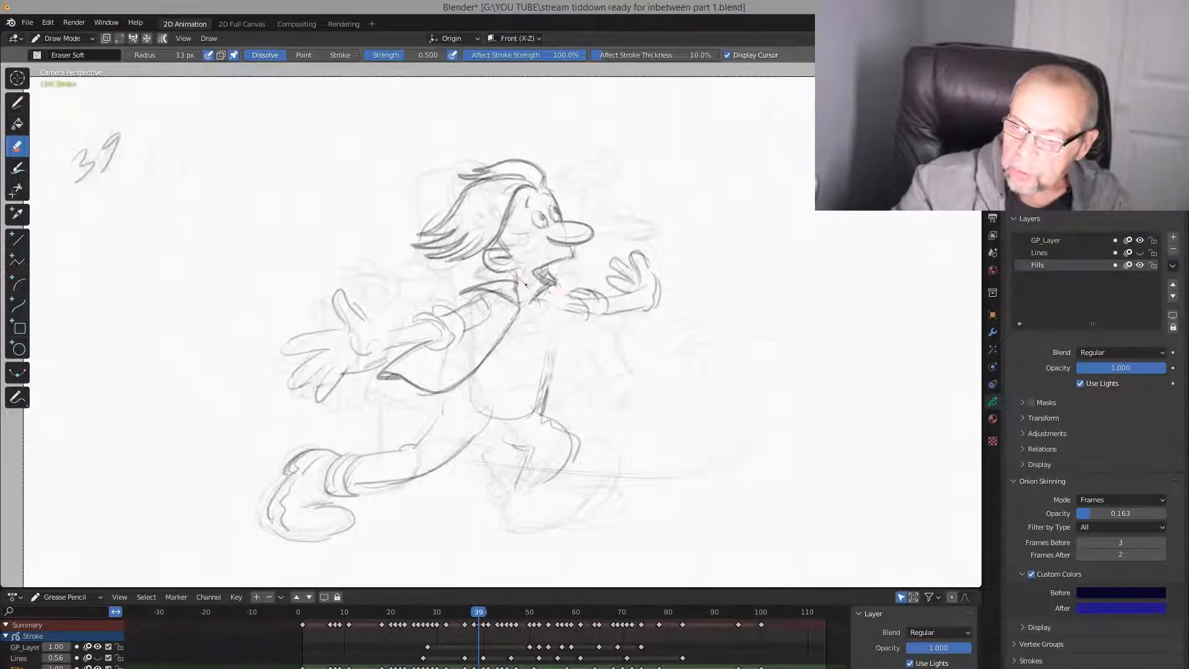
key(d)
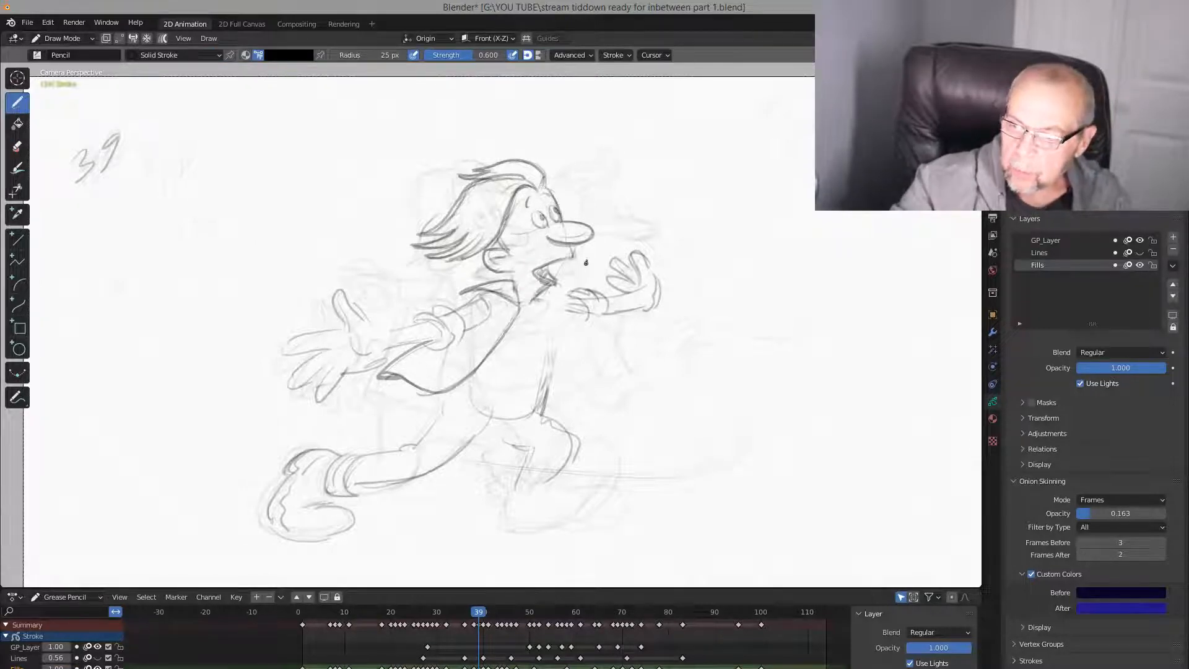
mouse_move(549, 298)
mouse_down()
mouse_move(557, 286)
mouse_move(548, 400)
mouse_up()
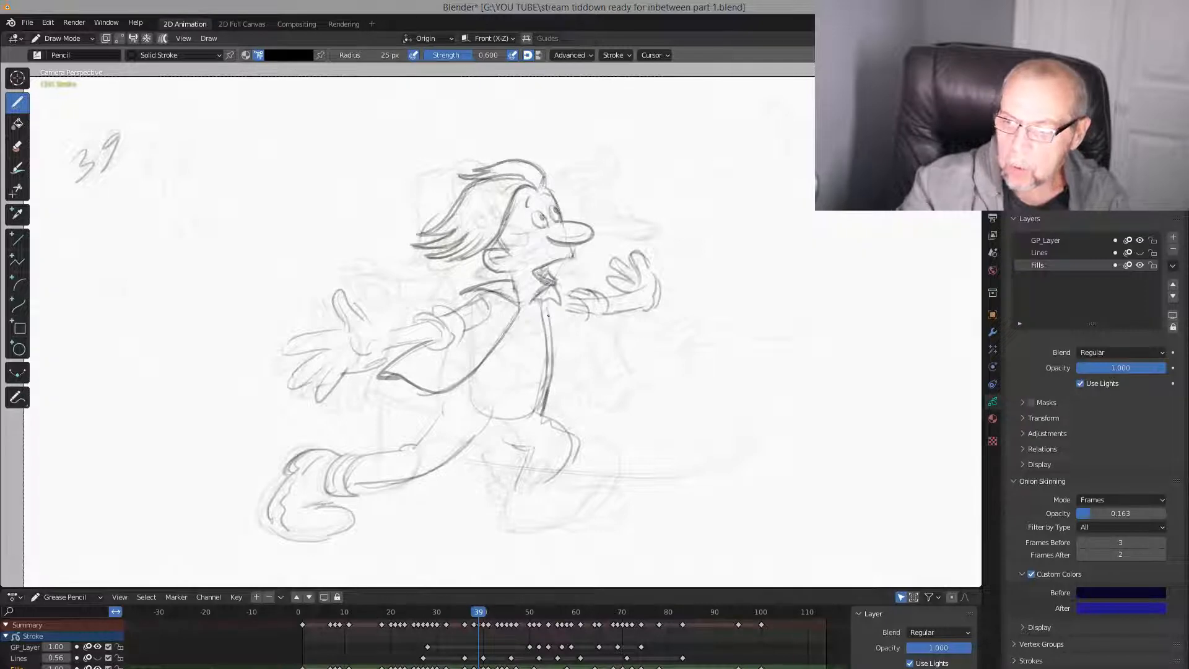
Firm up the front arm's sleeve and rolled cuff on frame 39, checking them against frame 38
mouse_move(550, 317)
mouse_down()
mouse_move(606, 308)
mouse_move(588, 323)
mouse_move(549, 318)
mouse_up()
key(Left)
key(Right)
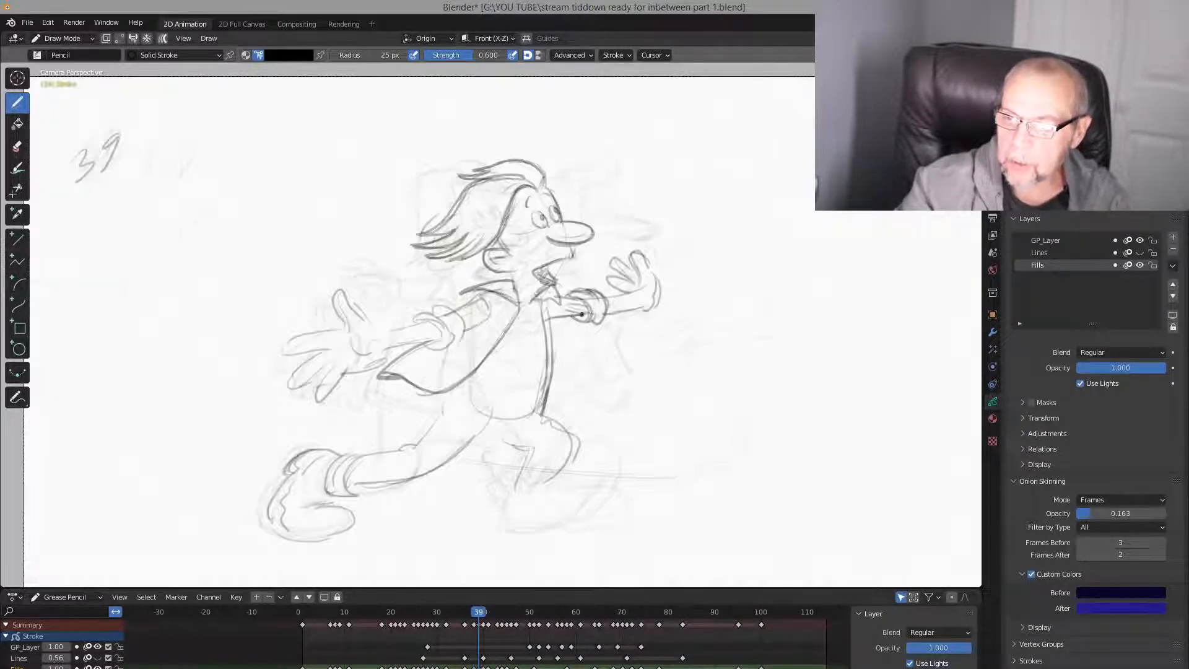
key(Left)
key(Right)
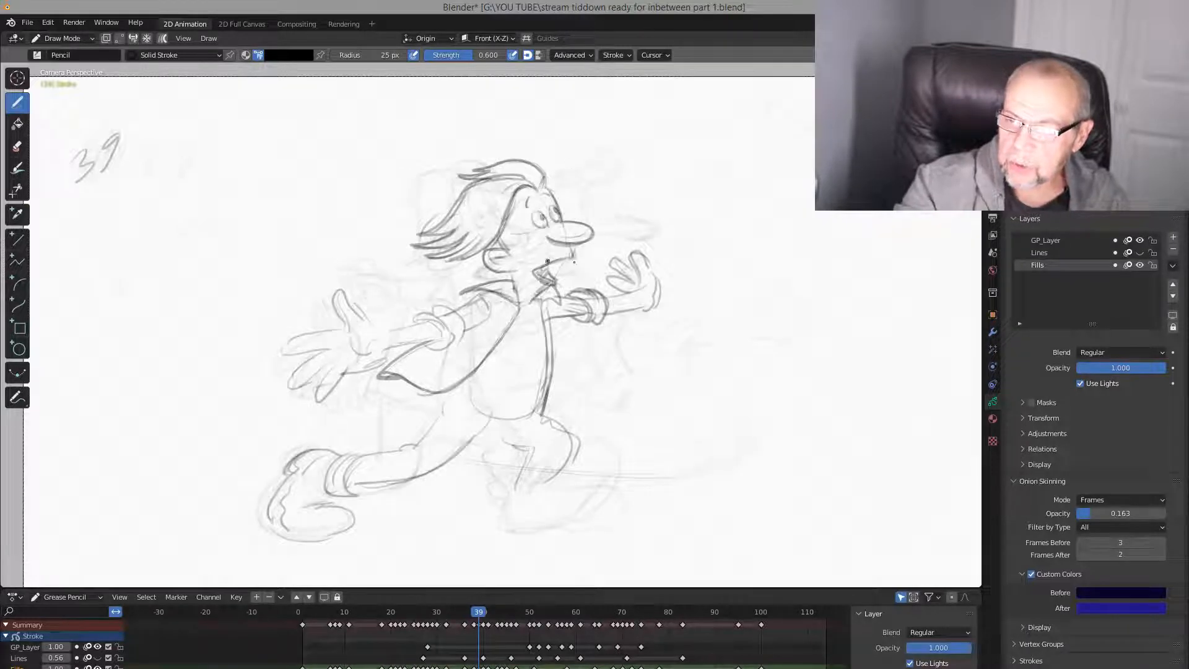
key(Left)
key(Right)
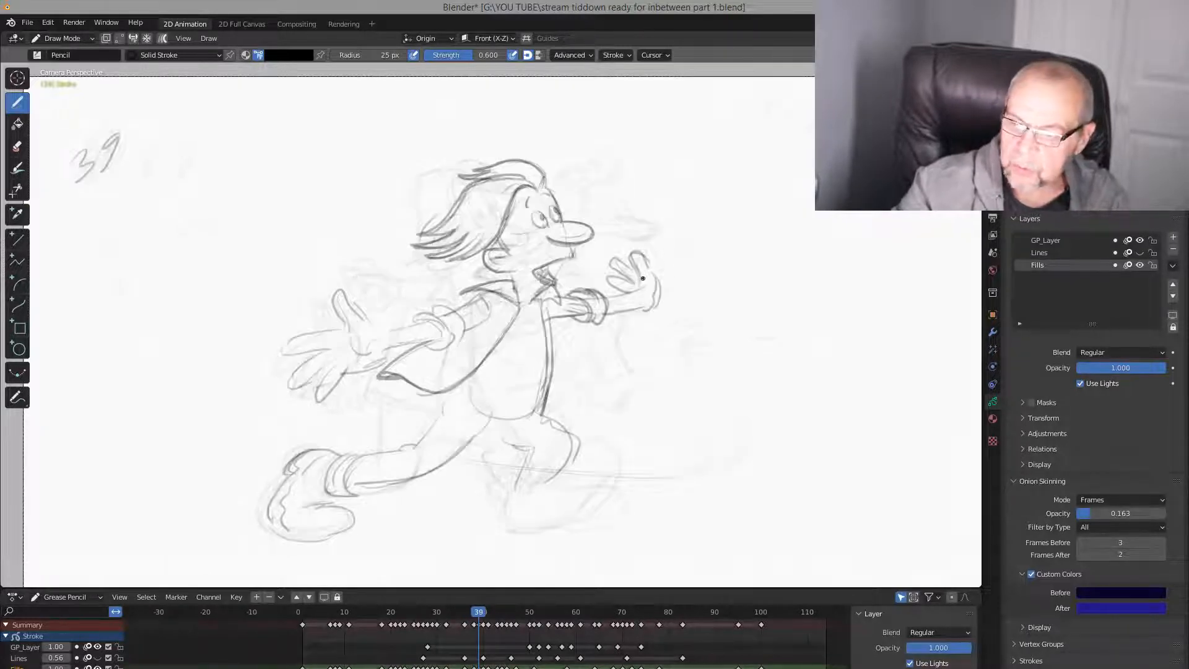
Draw over the front forearm and raised hand on frame 39 and compare their position with frames 38 and 40
mouse_move(640, 282)
mouse_down()
mouse_move(629, 250)
mouse_move(652, 298)
mouse_move(613, 278)
mouse_move(609, 315)
mouse_move(592, 320)
mouse_up()
key(Left)
key(Right)
key(Right)
key(Left)
key(Right)
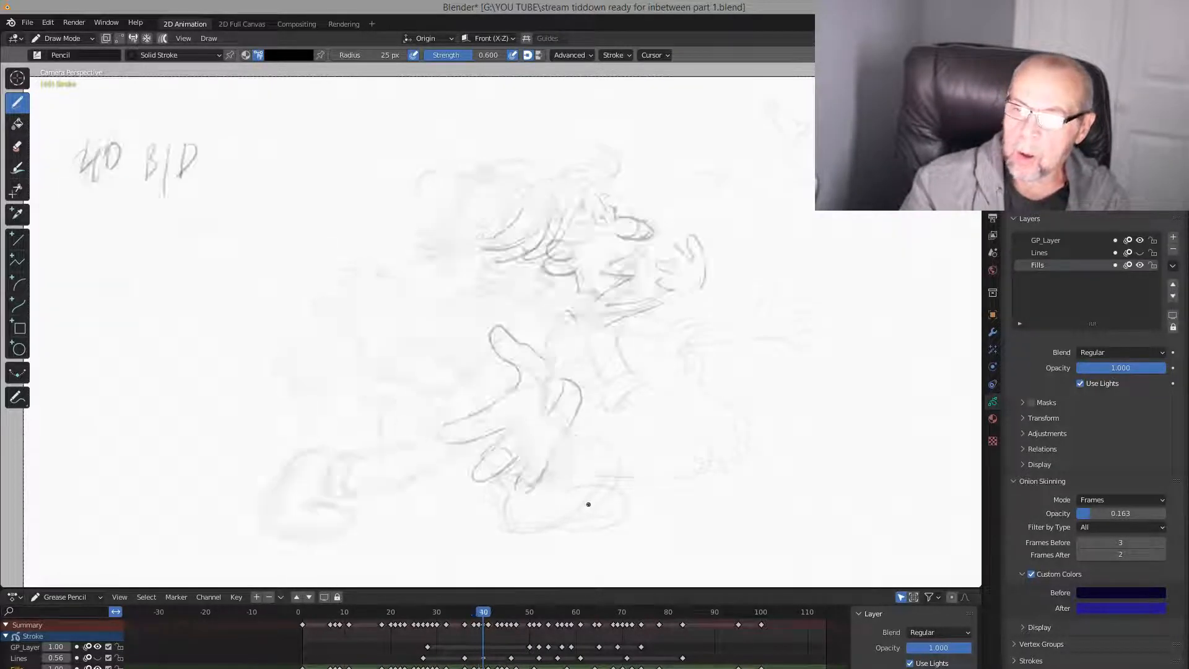
key(Left)
key(Left)
key(Right)
key(Left)
key(Right)
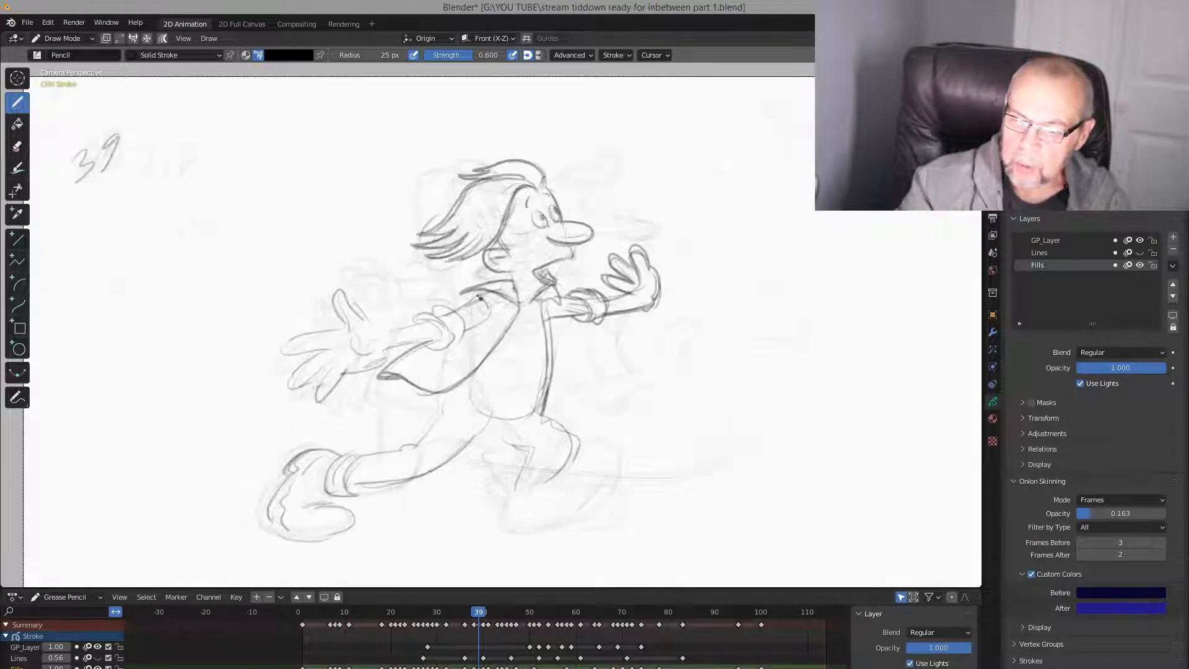
Draw over the rear arm's rolled cuff and the upper line of its forearm on frame 39, checking against frame 38
mouse_move(429, 323)
mouse_down()
mouse_move(441, 328)
mouse_move(445, 314)
mouse_move(464, 325)
mouse_move(437, 343)
mouse_move(370, 333)
mouse_up()
key(Left)
key(Right)
key(Left)
key(Right)
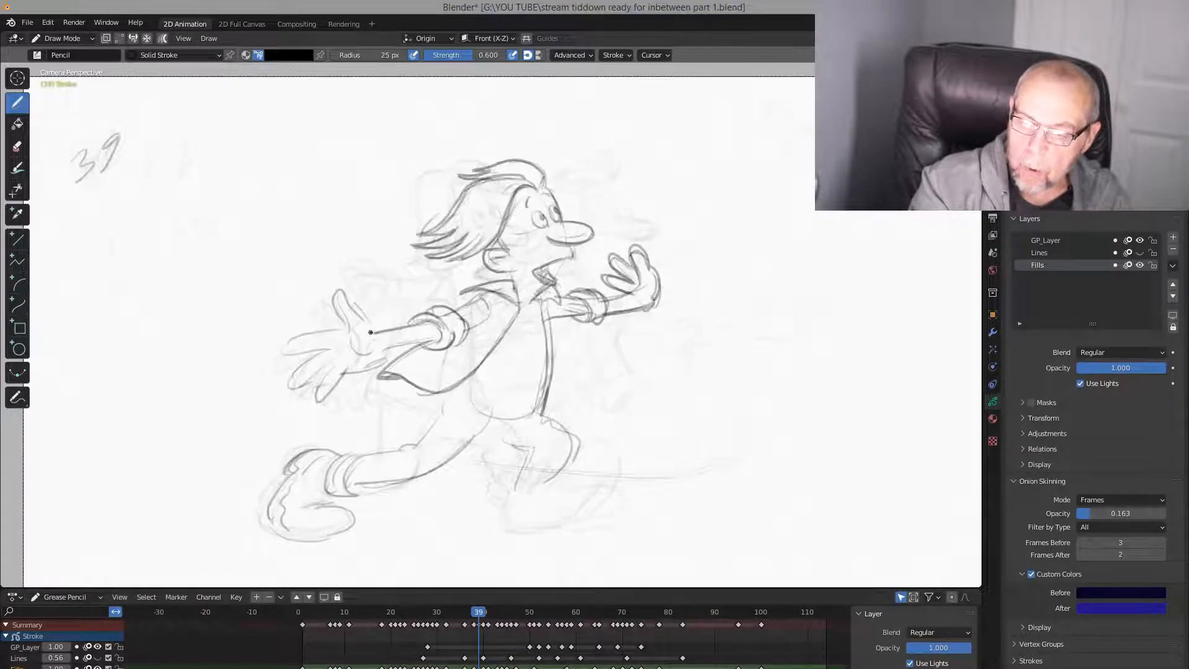
Draw over the spread fingers of the rear hand and the underside of its forearm on frame 39
mouse_move(339, 287)
mouse_down()
mouse_move(339, 326)
mouse_move(283, 350)
mouse_move(338, 353)
mouse_move(291, 393)
mouse_move(341, 351)
mouse_move(313, 407)
mouse_move(388, 352)
mouse_up()
key(Left)
key(Right)
drag(387, 352, 445, 337)
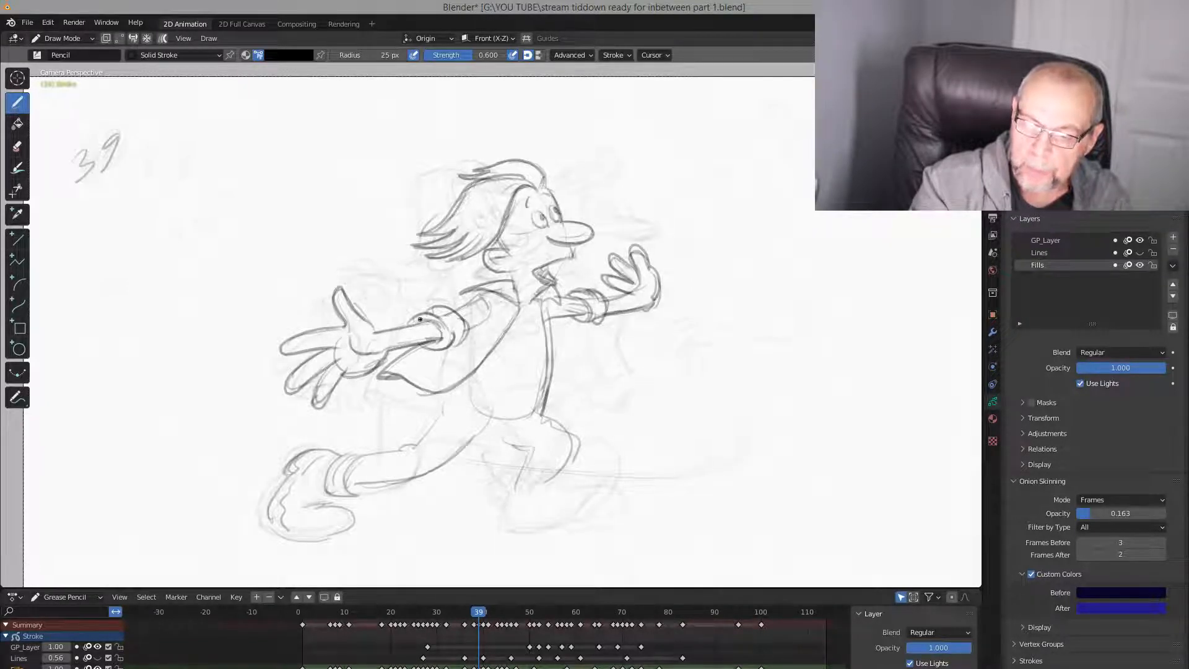
Step back and forth through frames 36, 38, 39 and 40 to examine how the arms and body move
key(Down)
key(Up)
key(Up)
key(Down)
key(Down)
key(Down)
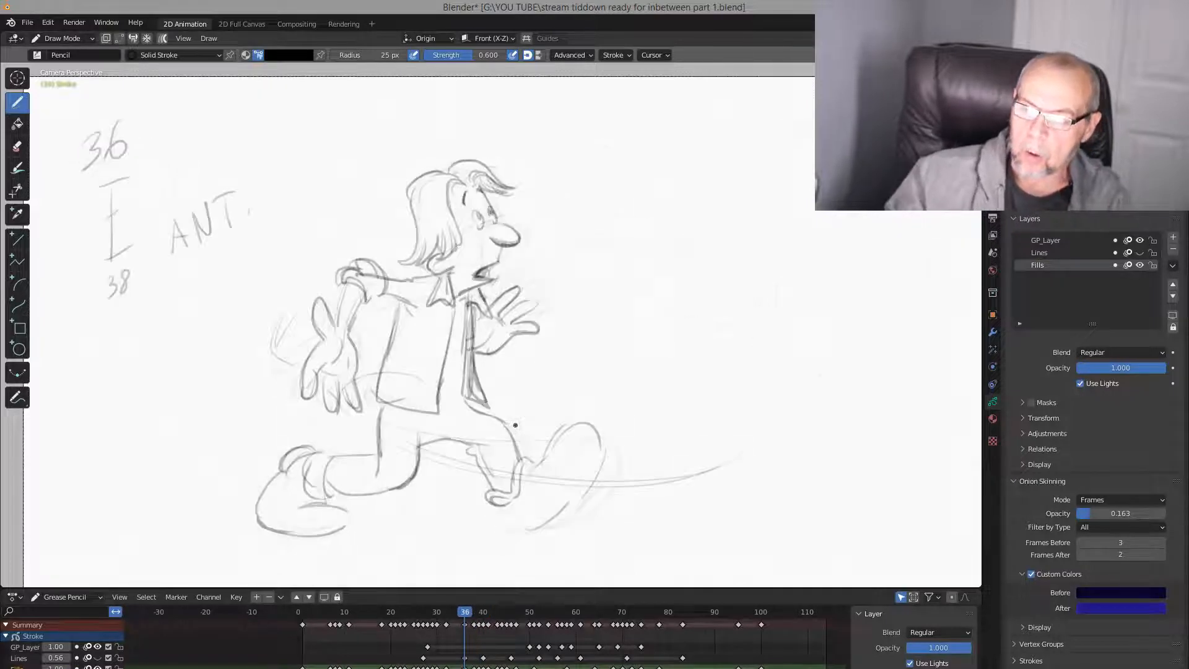
key(Up)
key(Up)
key(Down)
key(Up)
key(Down)
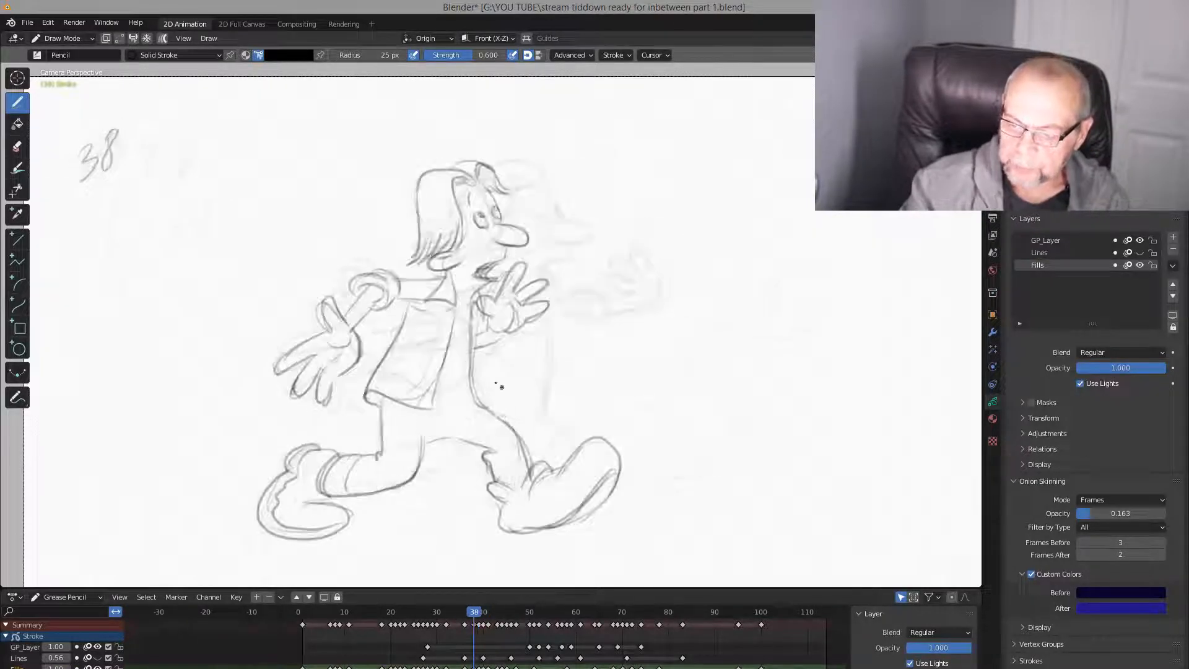
key(Down)
key(Up)
key(Up)
key(Up)
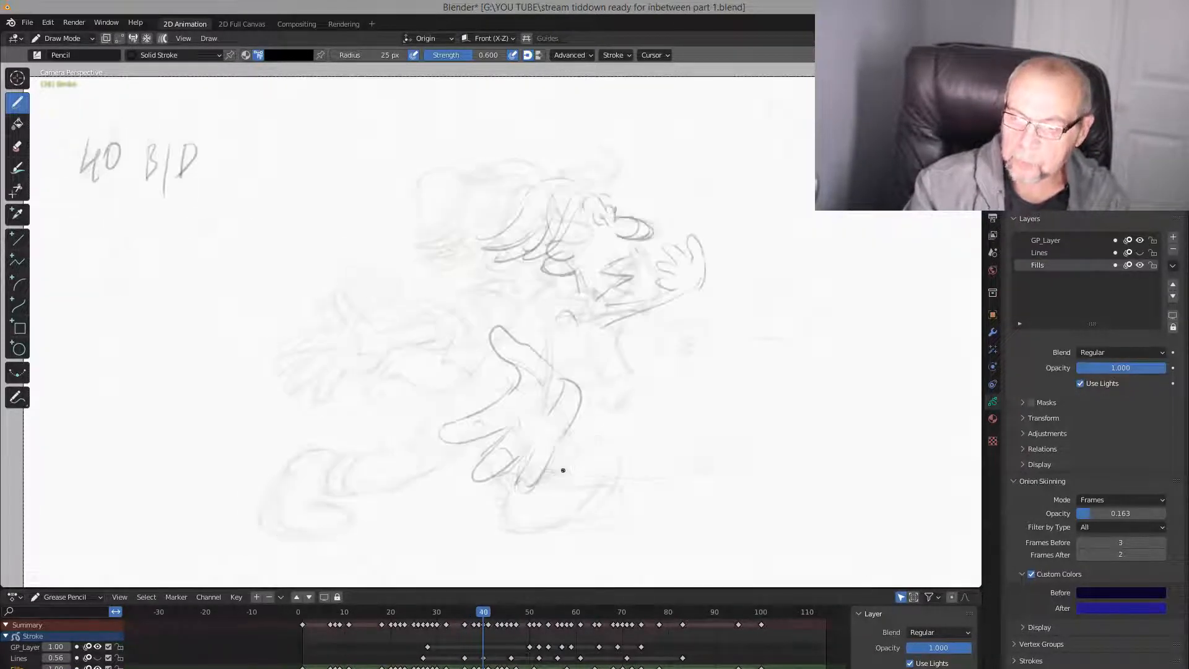
key(Down)
Draw the shirt hem, rear leg and trouser cuff on frame 39, checking them against frame 38
drag(475, 384, 541, 402)
drag(444, 397, 409, 449)
mouse_move(489, 426)
mouse_down()
mouse_move(450, 456)
mouse_move(345, 488)
mouse_move(349, 497)
mouse_up()
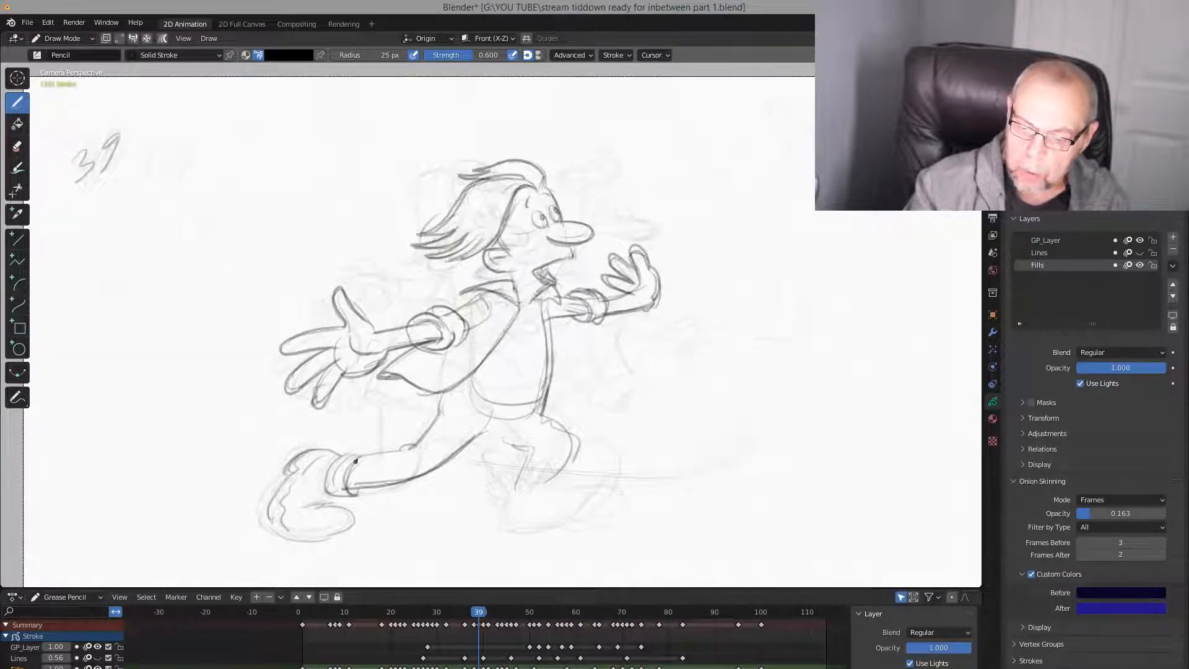
mouse_move(359, 456)
mouse_down()
mouse_move(321, 486)
mouse_move(361, 496)
mouse_up()
key(Down)
key(Up)
key(Down)
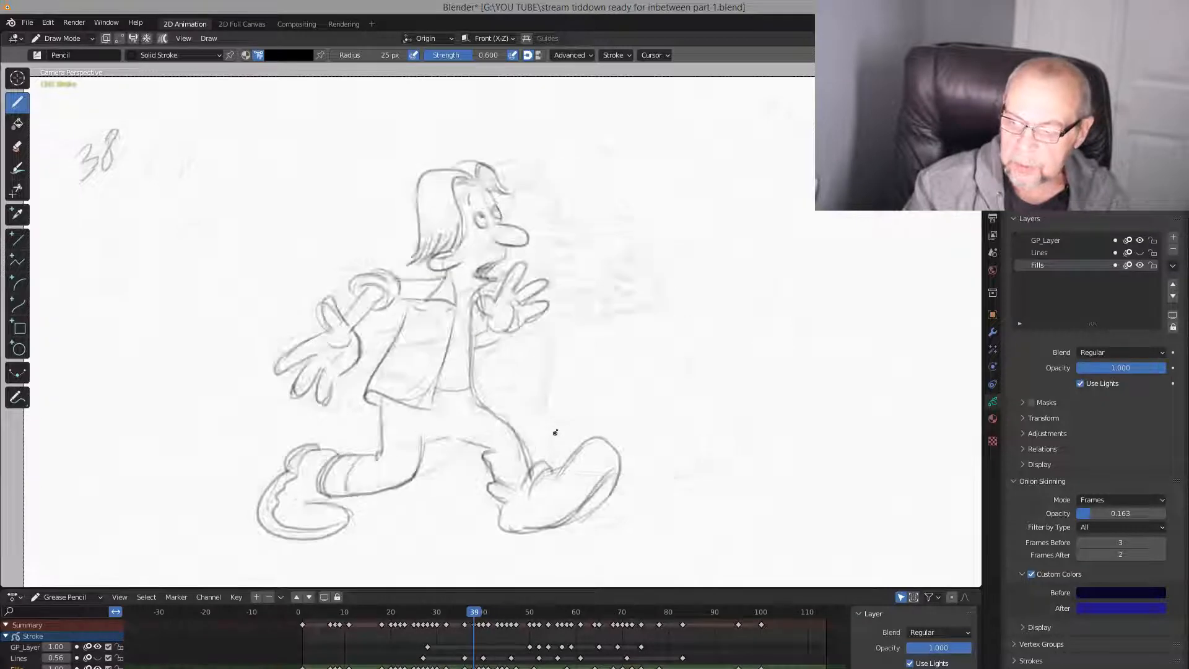
key(Up)
Draw over the bent front leg and crotch line on frame 39, with a small rough mark ahead of the knee, checking the neighbouring frames
mouse_move(539, 415)
mouse_down()
mouse_move(571, 430)
mouse_move(578, 474)
mouse_move(514, 490)
mouse_up()
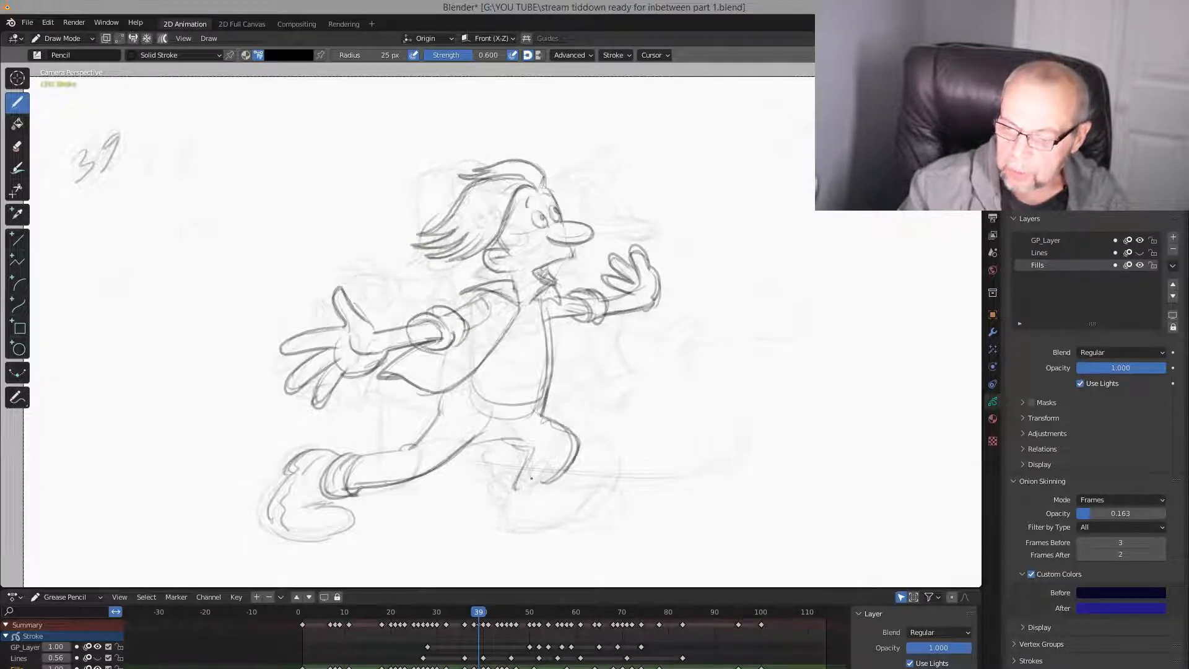
key(Down)
key(Up)
drag(608, 432, 645, 444)
key(Up)
key(Down)
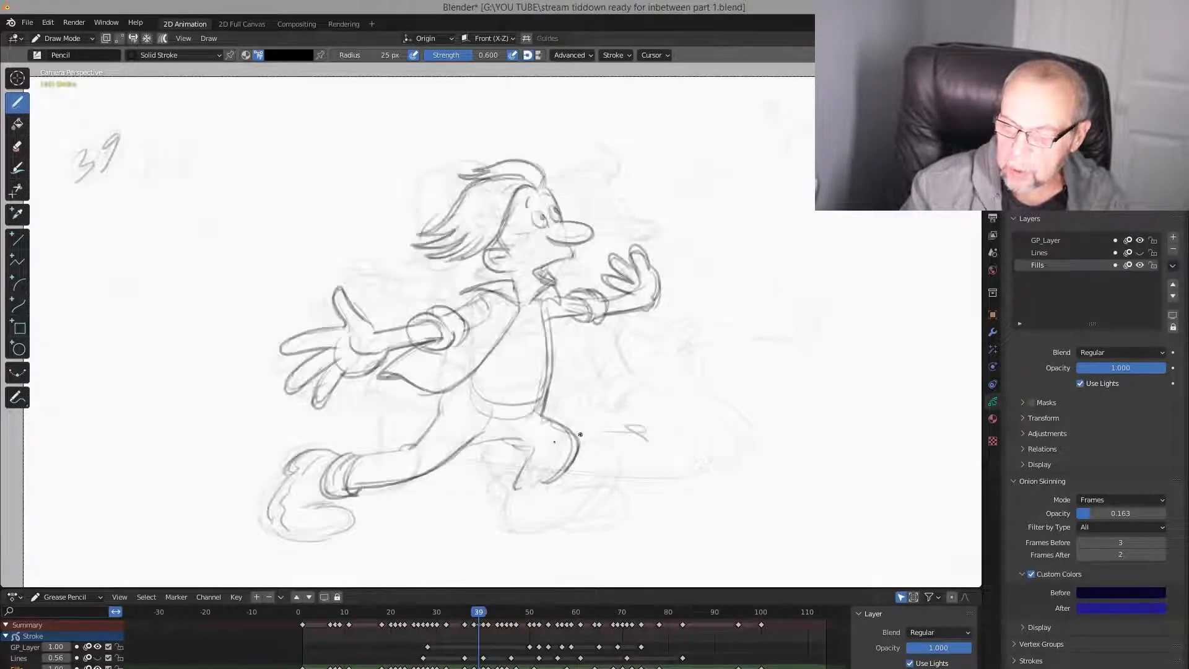
drag(516, 485, 527, 448)
key(Up)
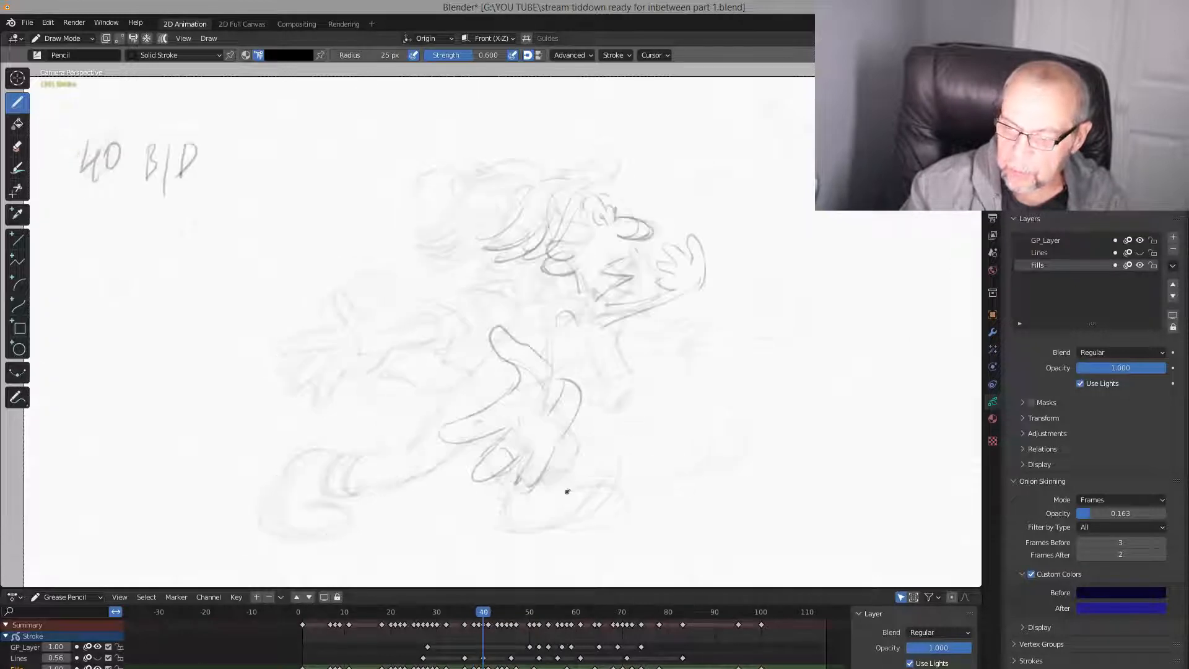
key(Down)
Draw the front leg's trouser end and the flattened front shoe with its toe cap and sole on frame 39, checking against frame 40
mouse_move(513, 471)
mouse_down()
mouse_move(504, 497)
mouse_move(566, 472)
mouse_up()
key(Up)
key(Down)
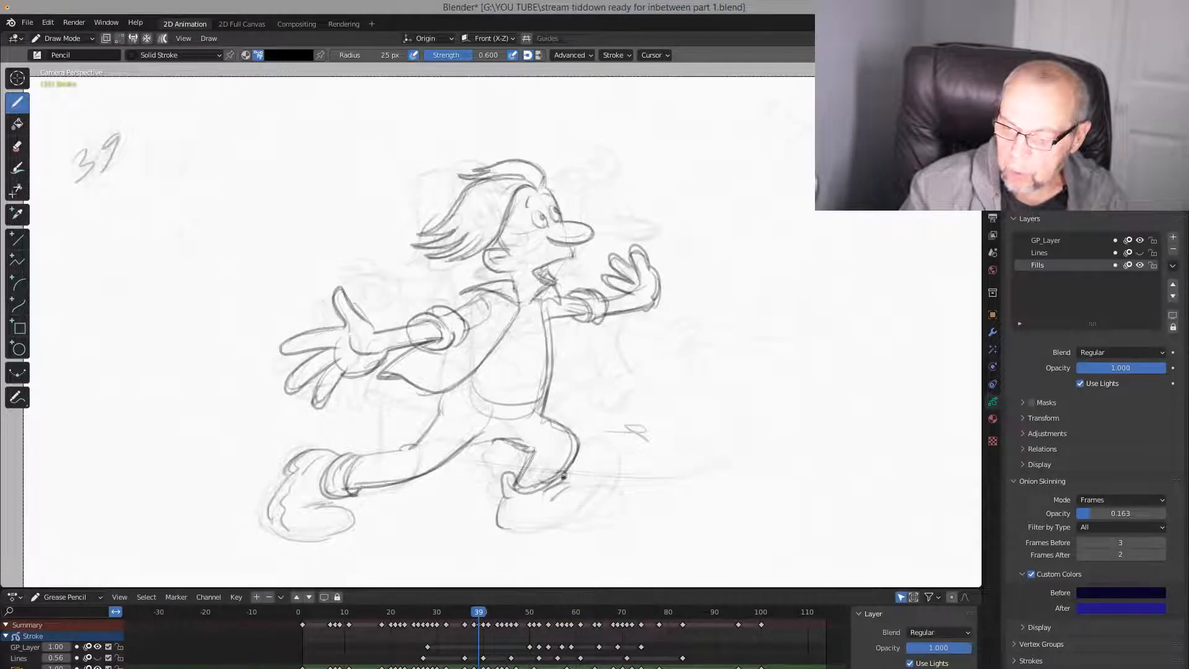
drag(565, 490, 632, 505)
key(Up)
key(Down)
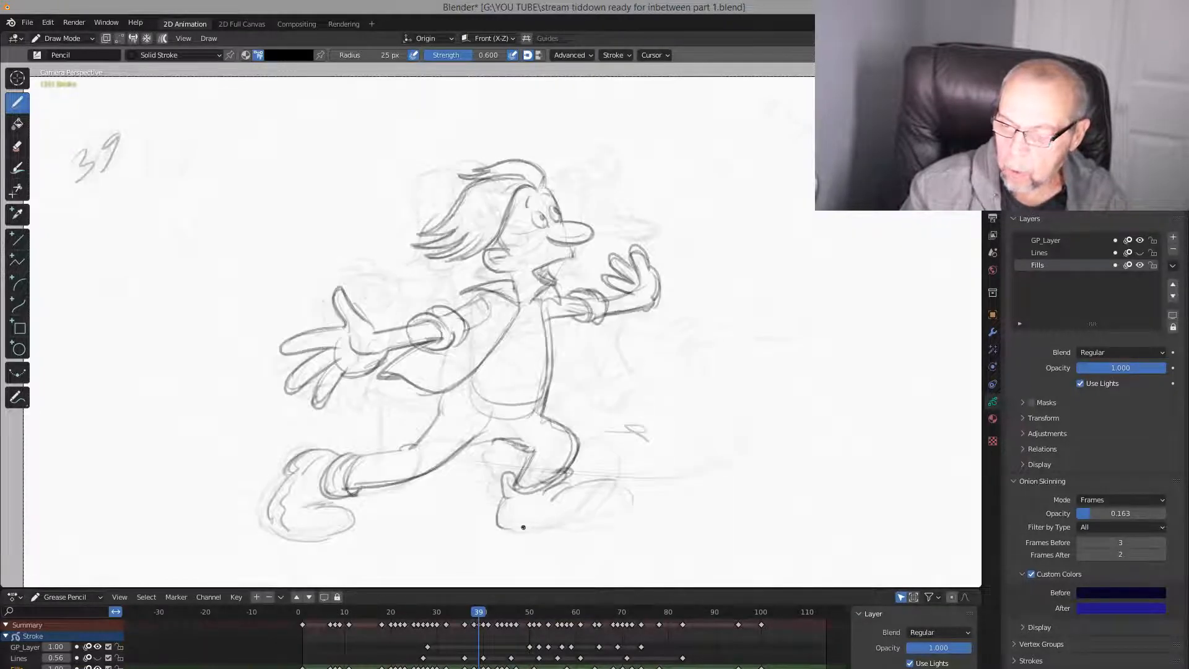
mouse_move(498, 516)
mouse_down()
mouse_move(564, 522)
mouse_move(638, 503)
mouse_move(565, 531)
mouse_move(515, 531)
mouse_move(619, 522)
mouse_move(638, 501)
mouse_up()
mouse_move(585, 483)
mouse_down()
mouse_move(633, 495)
mouse_move(636, 513)
mouse_up()
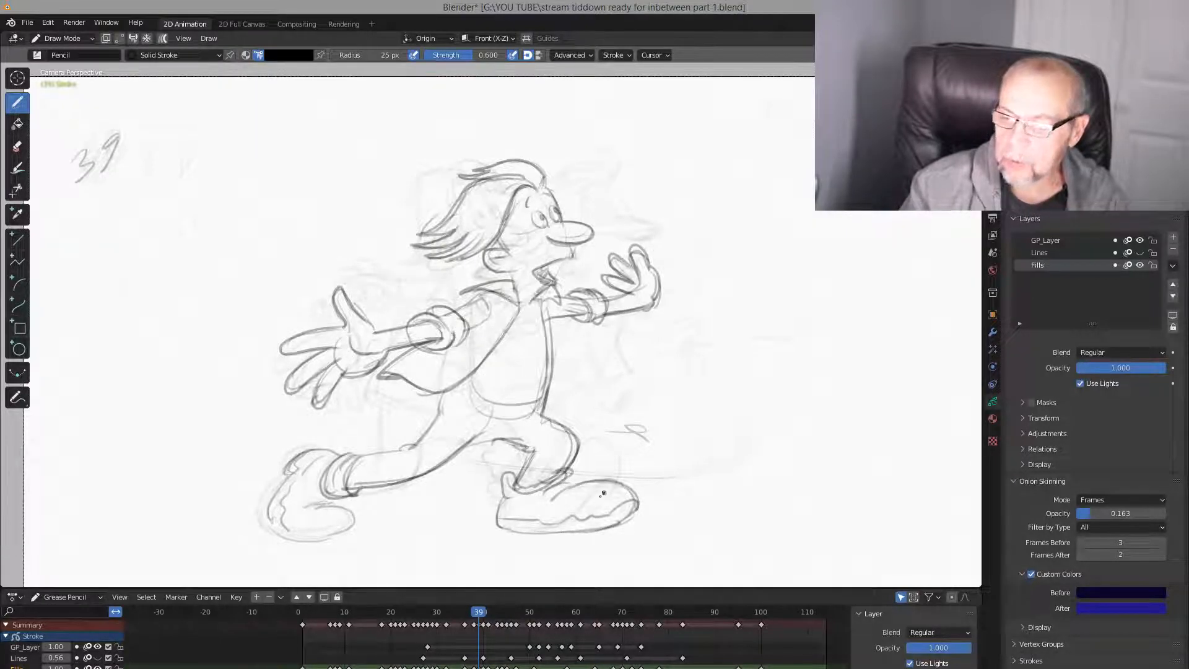
mouse_move(554, 497)
mouse_down()
mouse_move(620, 484)
mouse_move(588, 532)
mouse_up()
Flip between the drawings on frames 38, 39 and 40 to examine the front foot's landing and the rear shoe
key(Left)
key(Right)
key(Right)
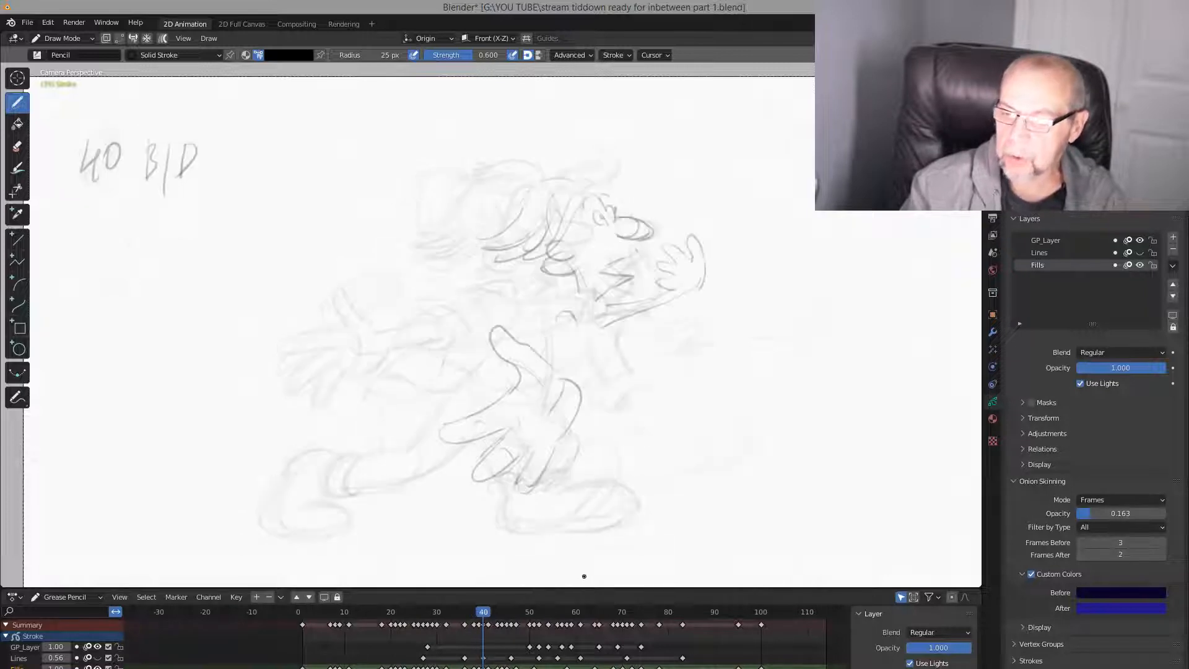
key(Left)
key(Left)
key(Right)
key(Left)
key(Right)
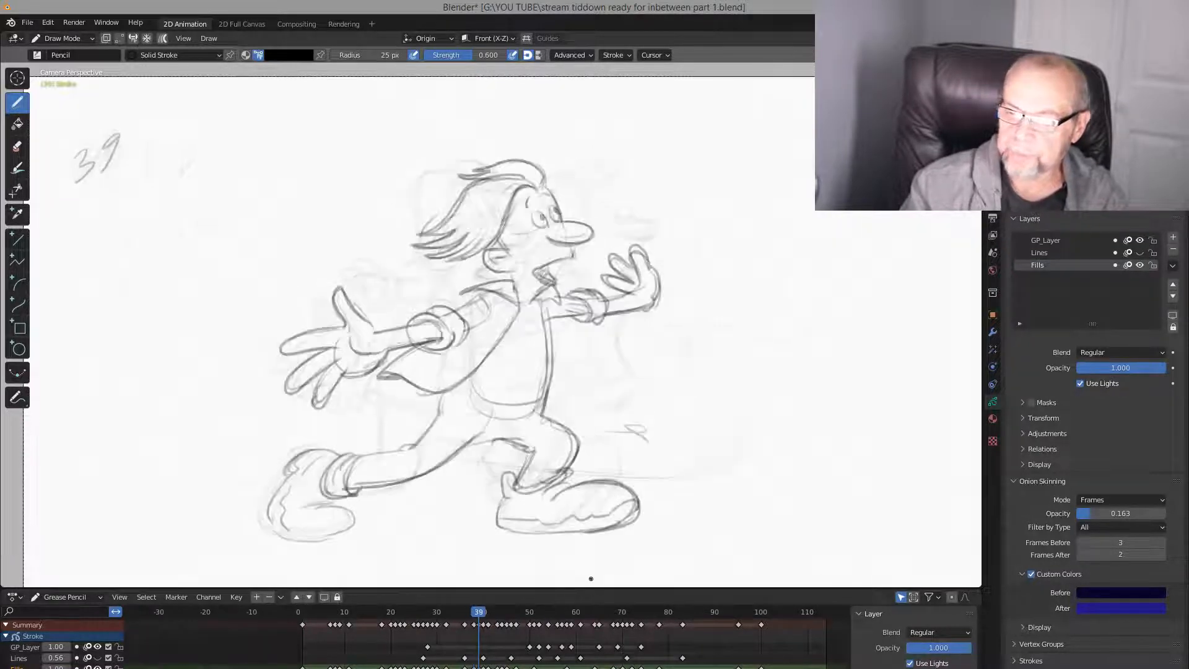
key(Left)
key(Right)
key(Left)
key(Right)
key(Left)
key(Right)
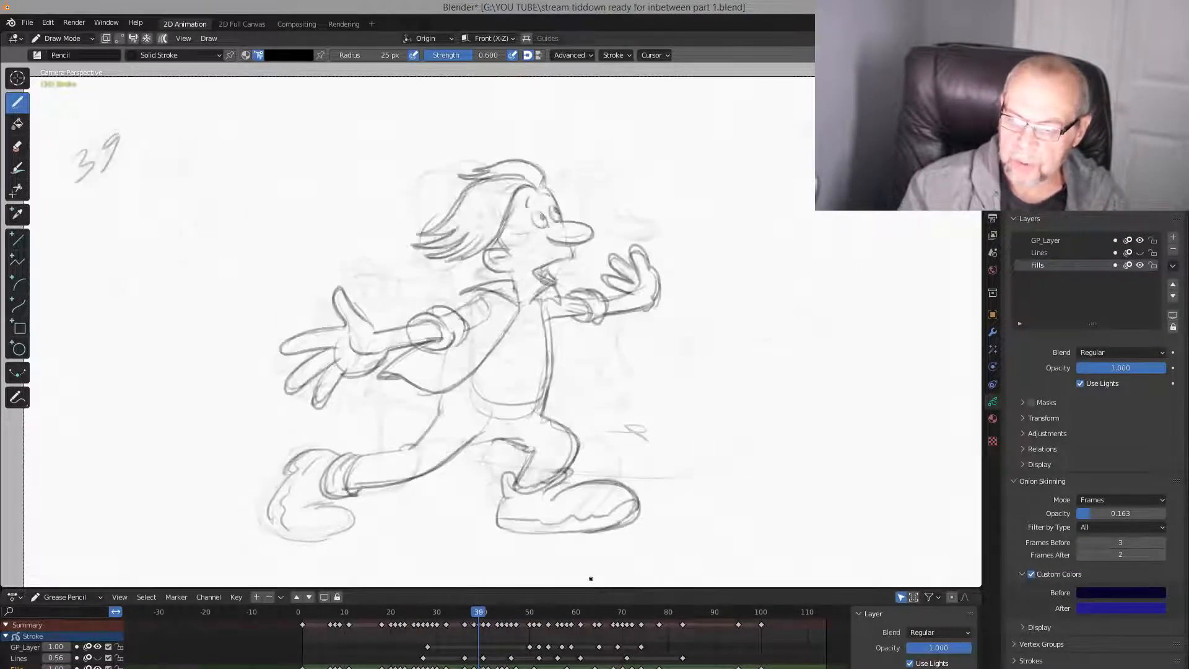
key(Left)
key(Right)
Fade the rear shoe's rough lines on frame 39 with the soft eraser and return to the Pencil brush
click(16, 147)
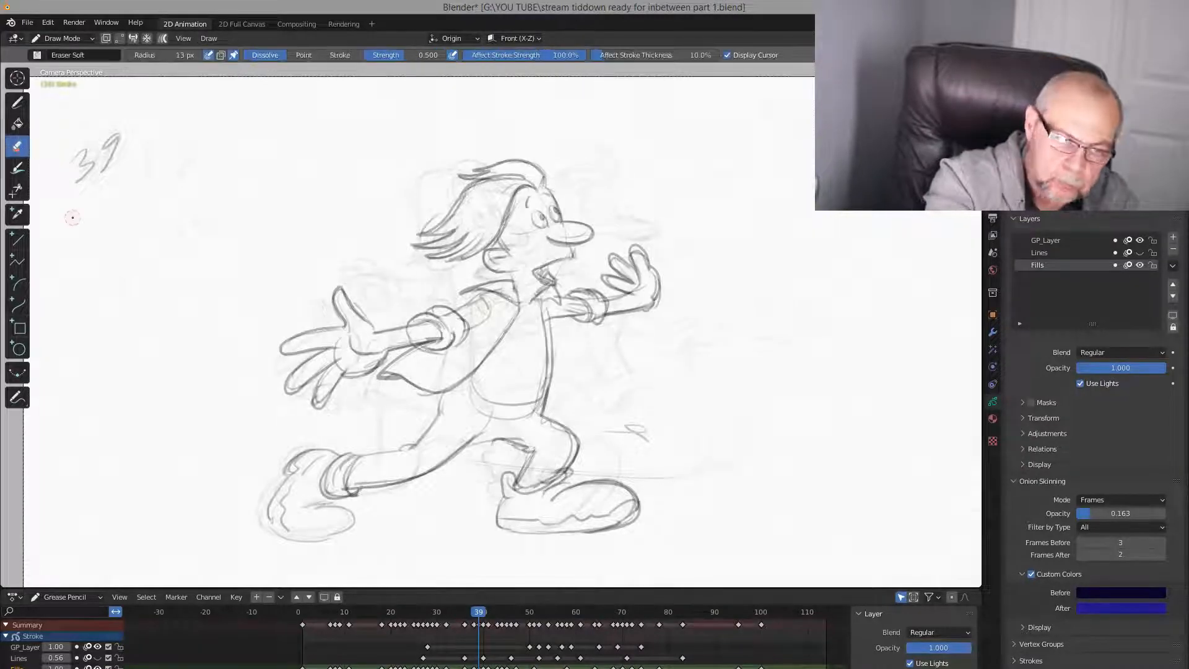
key(Left)
key(Right)
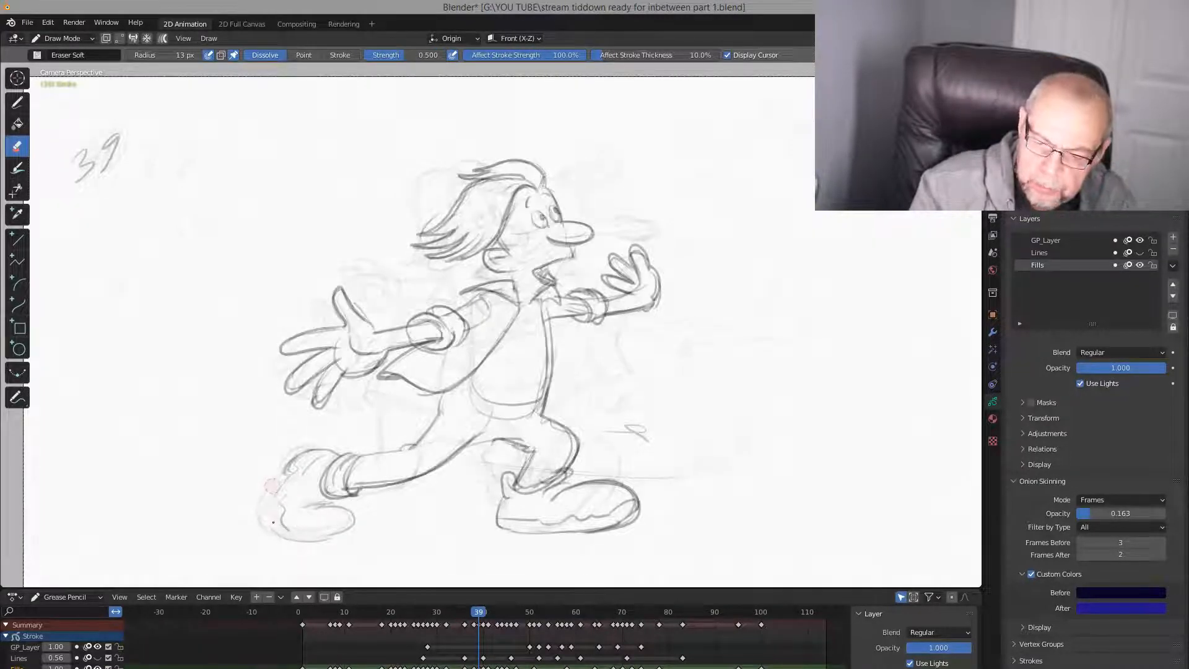
mouse_move(303, 534)
mouse_down()
mouse_move(306, 545)
mouse_move(375, 511)
mouse_move(326, 528)
mouse_up()
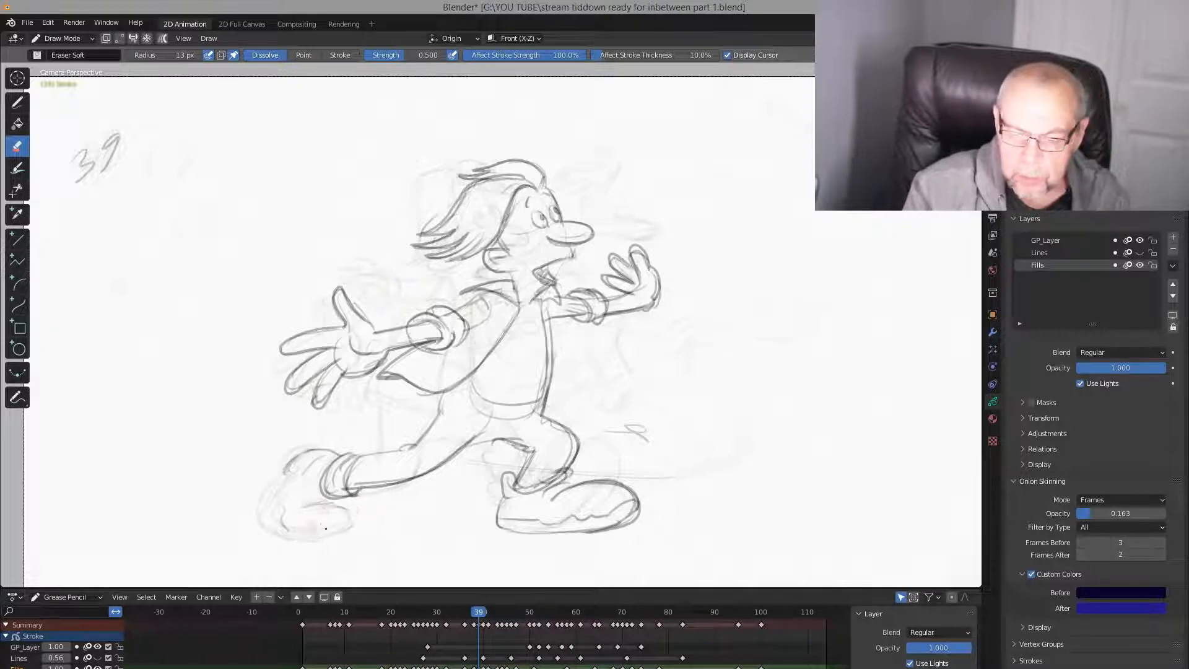
click(18, 104)
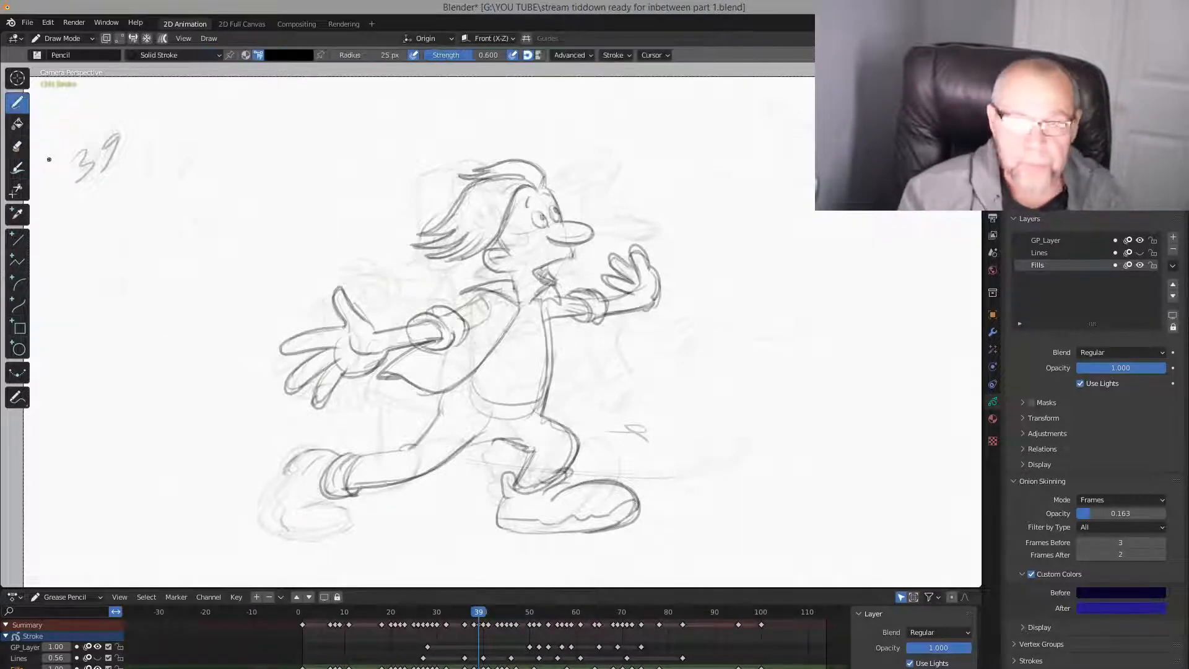
Draw over the rear shoe on frame 39 with its toe cap, sole and heel, checking the neighbouring frame
key(Left)
key(Right)
key(Left)
key(Right)
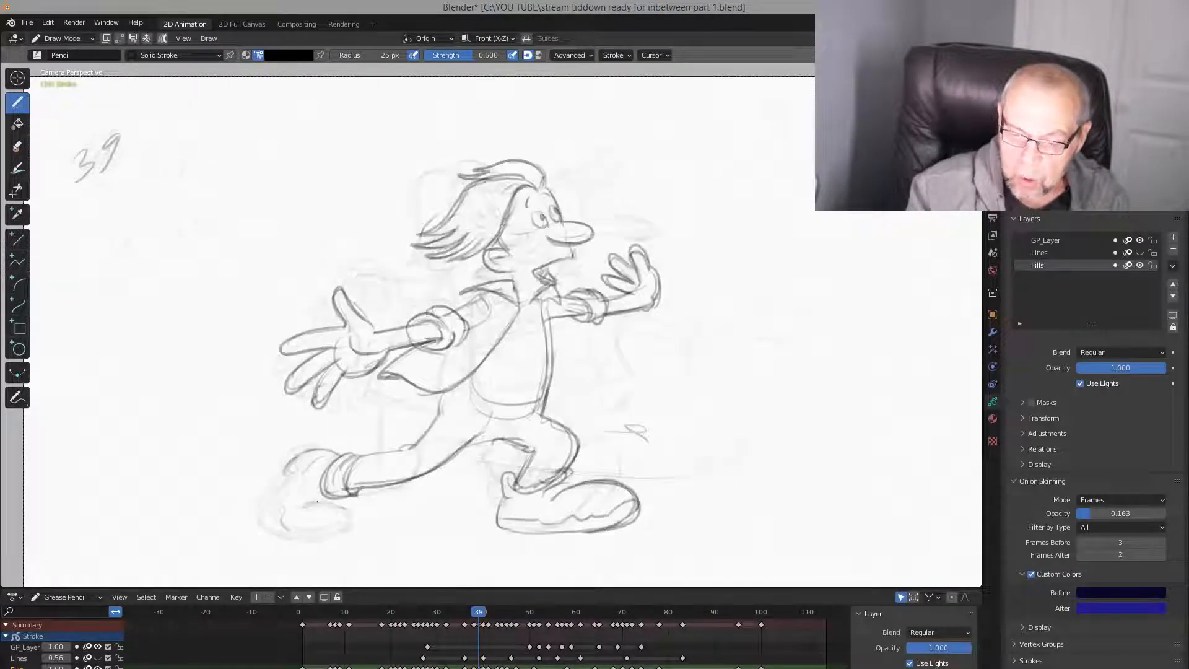
mouse_move(342, 526)
mouse_down()
mouse_move(275, 538)
mouse_move(255, 497)
mouse_move(320, 446)
mouse_move(288, 477)
mouse_move(294, 530)
mouse_move(344, 518)
mouse_up()
drag(334, 452, 290, 450)
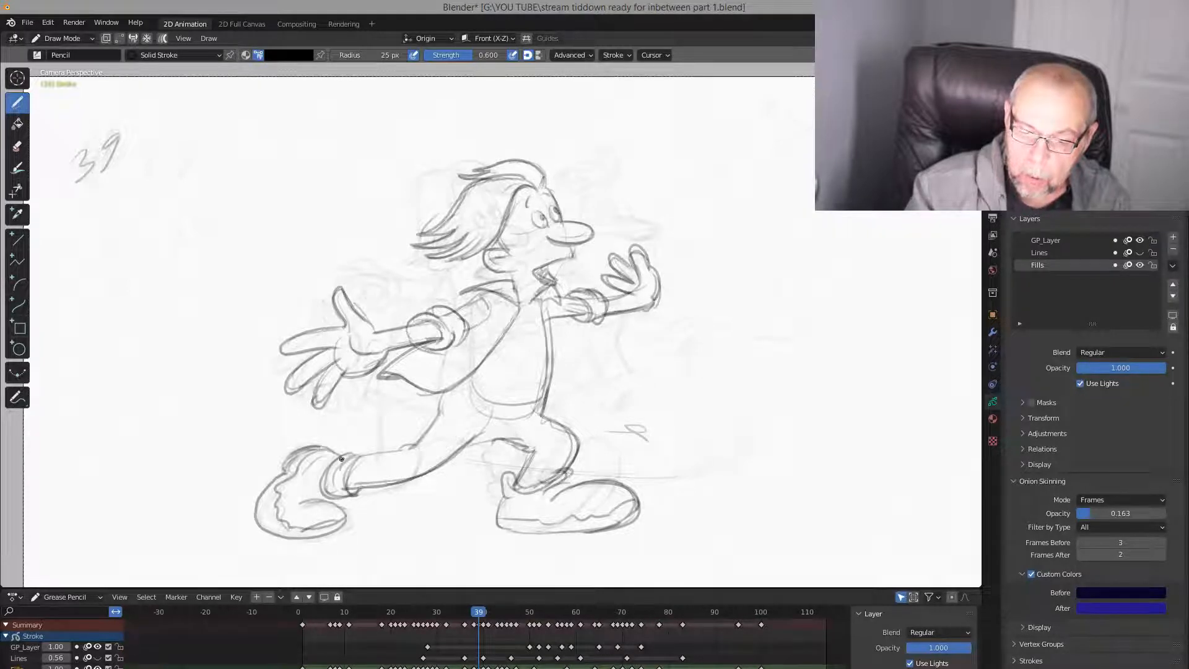
Flip between the drawings on frames 39, 40 and 41 to examine the forward lunge and the swinging arms
key(Right)
key(Left)
key(Right)
key(Left)
key(Right)
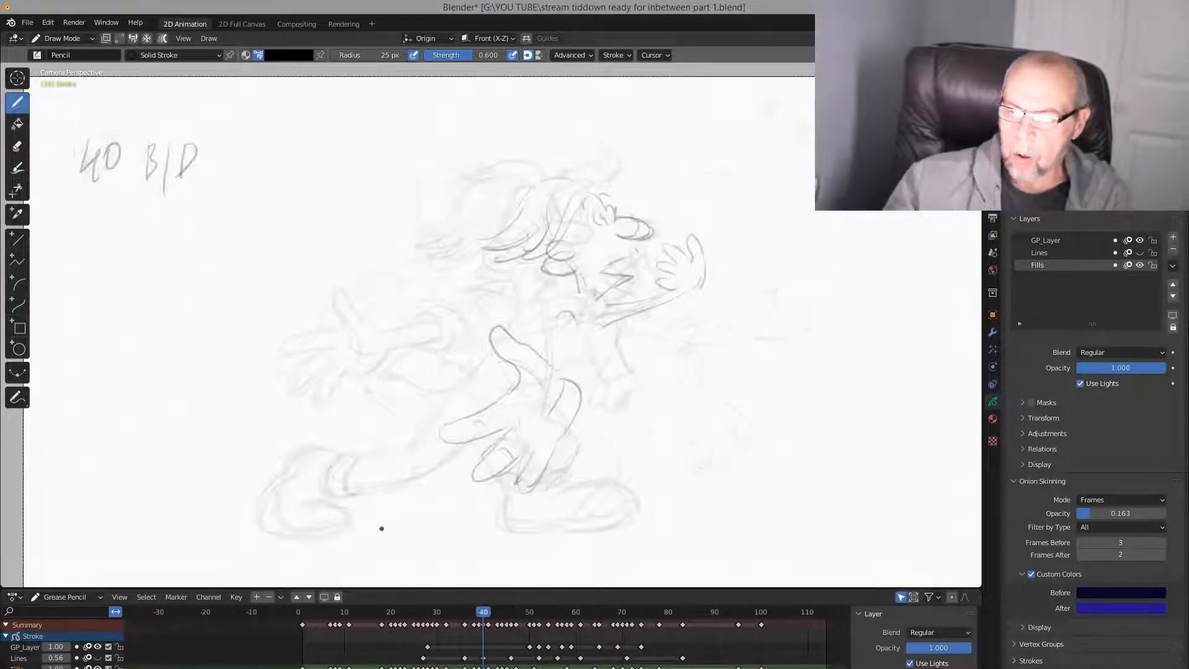
key(Right)
key(Left)
key(Right)
key(Left)
key(Right)
key(Left)
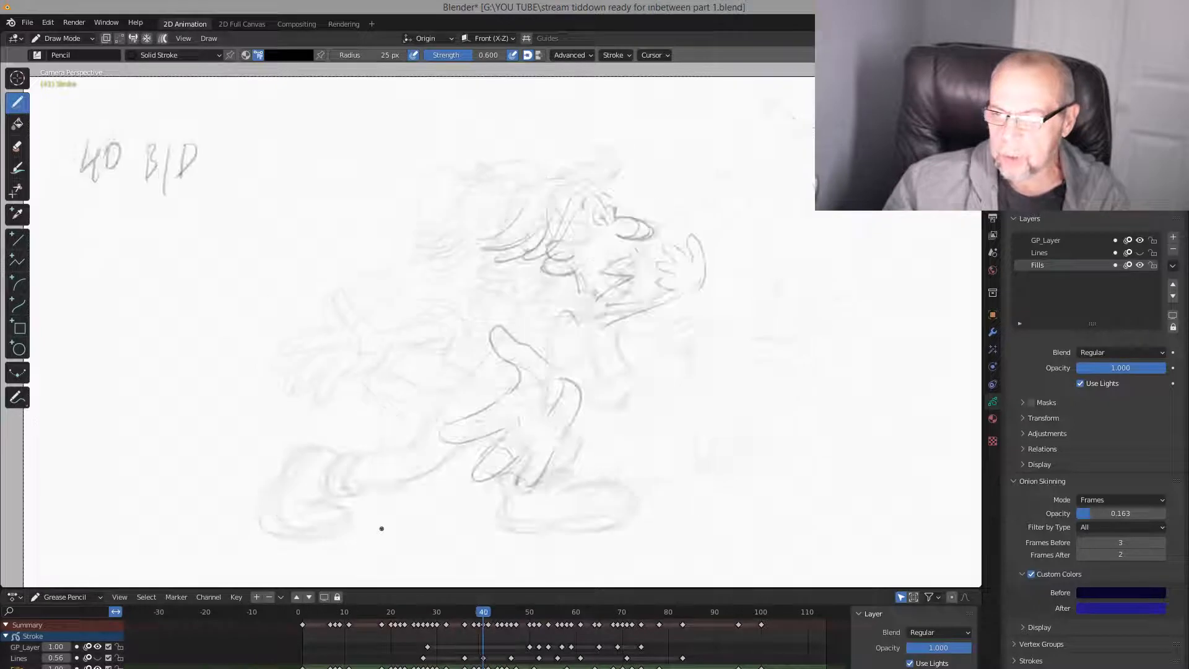
key(Right)
key(Left)
key(Left)
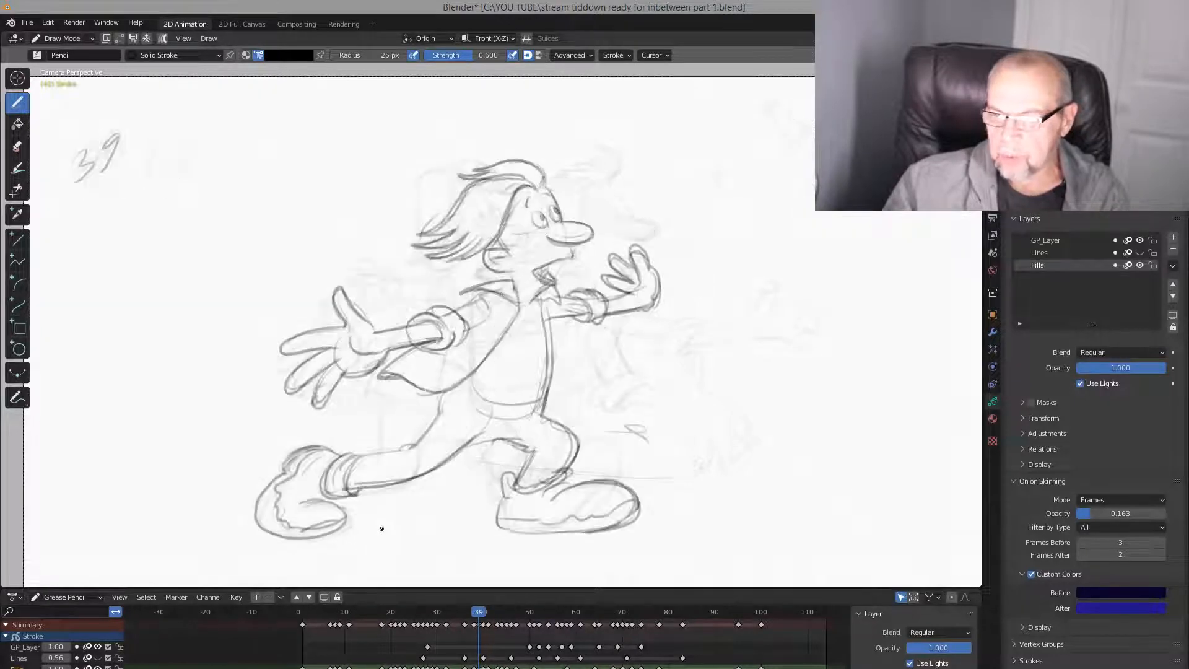
key(Right)
Fade the rough head lines on frame 40 with the soft eraser and return to the Pencil brush, comparing with frame 39
key(e)
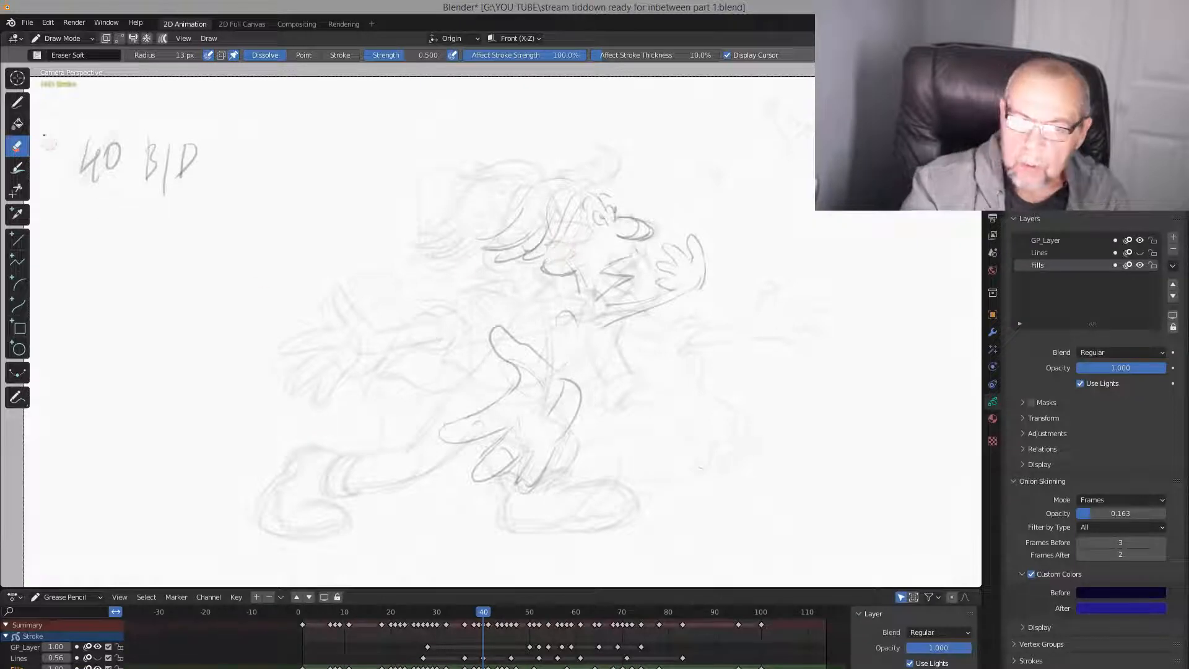
key(d)
key(Left)
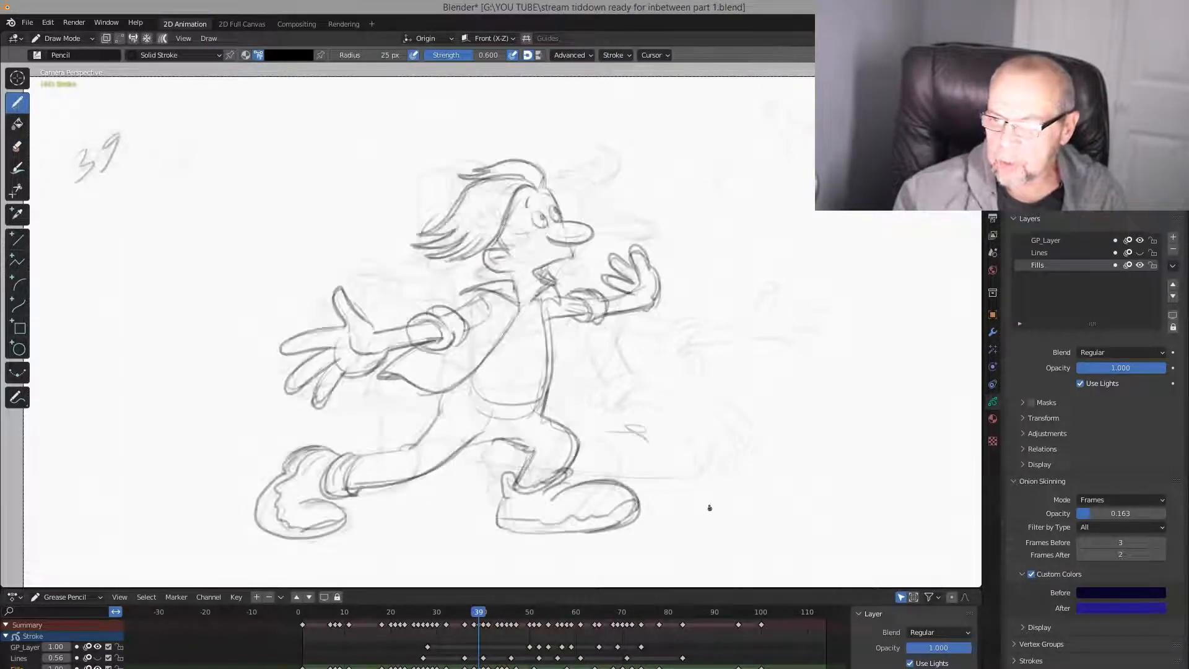
key(Right)
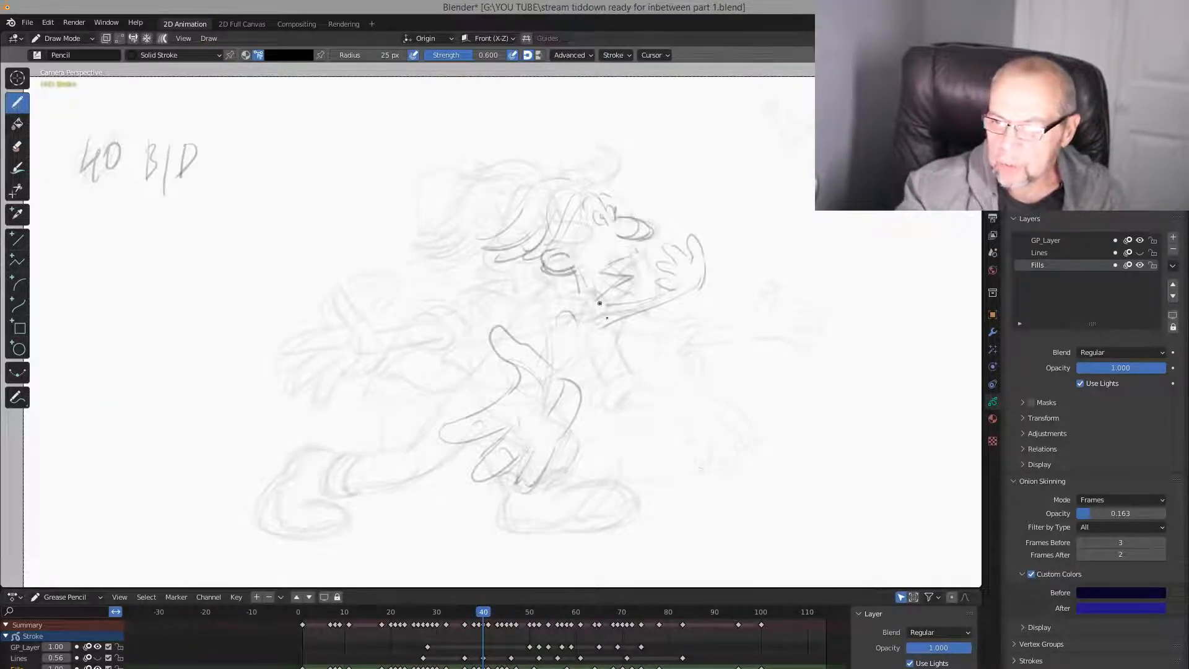
key(Left)
key(Right)
key(Left)
key(Right)
key(Left)
key(Right)
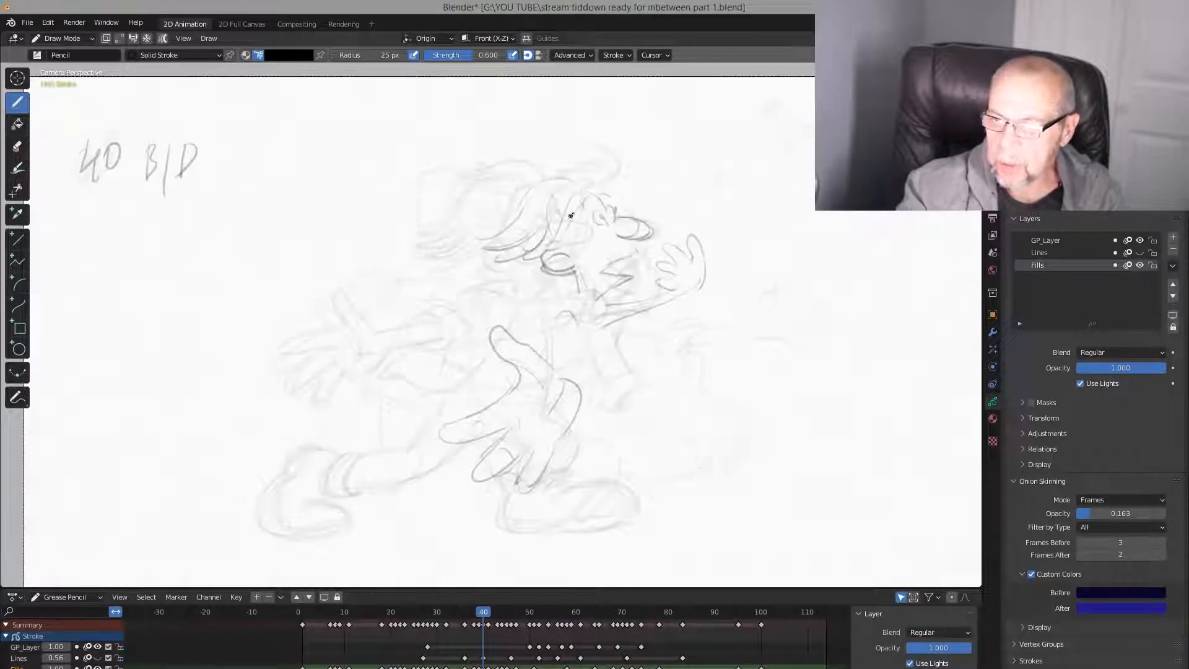
Draw the swept-back hair strands and the tuft on top of the head on frame 40, checking frames 39 and 41
drag(571, 214, 527, 251)
mouse_move(573, 181)
mouse_down()
mouse_move(549, 181)
mouse_move(471, 232)
mouse_move(542, 224)
mouse_up()
mouse_move(485, 255)
mouse_down()
mouse_move(574, 197)
mouse_move(538, 180)
mouse_move(605, 184)
mouse_move(535, 169)
mouse_move(566, 163)
mouse_up()
key(Left)
key(Right)
key(Left)
key(Right)
key(Left)
key(Right)
key(Right)
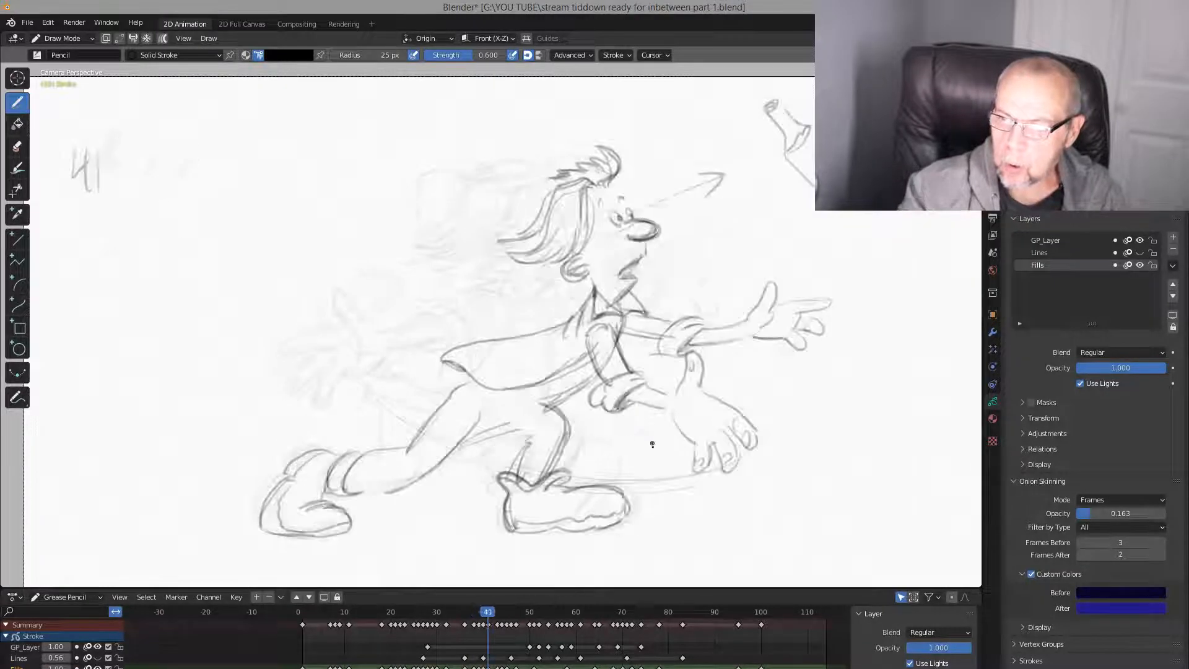
key(Left)
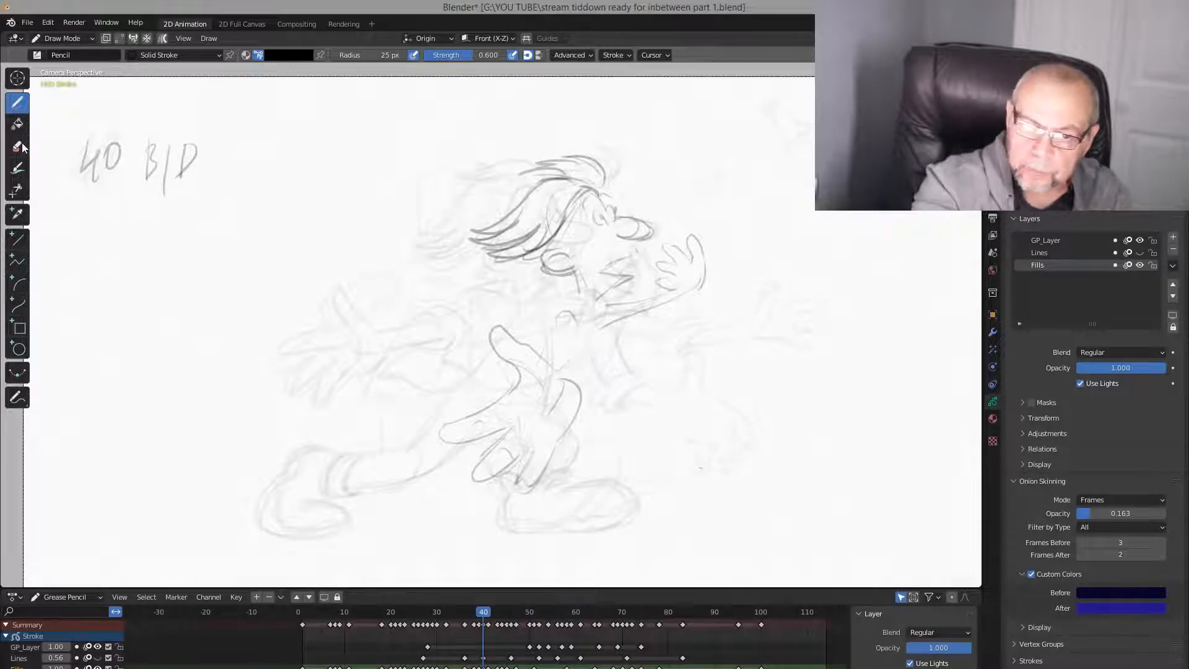
Fade the rough facial lines on frame 40 with the soft eraser and draw the eyes, nose and forelock
key(e)
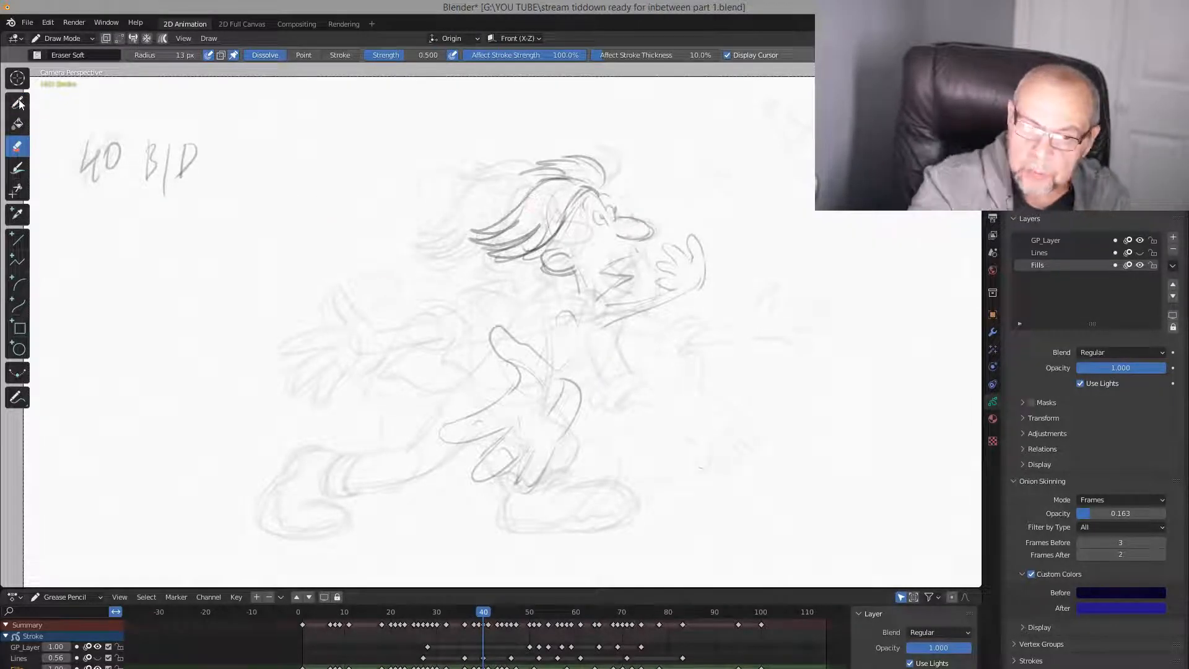
key(d)
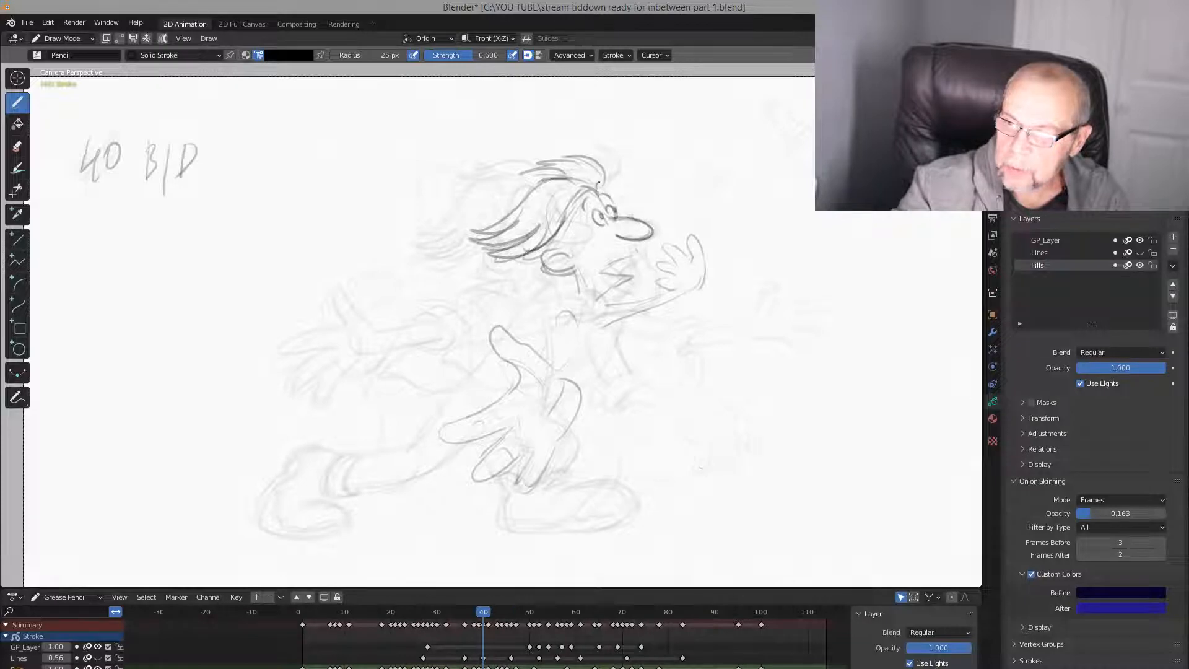
drag(582, 157, 607, 170)
key(Left)
key(Right)
key(Right)
key(Left)
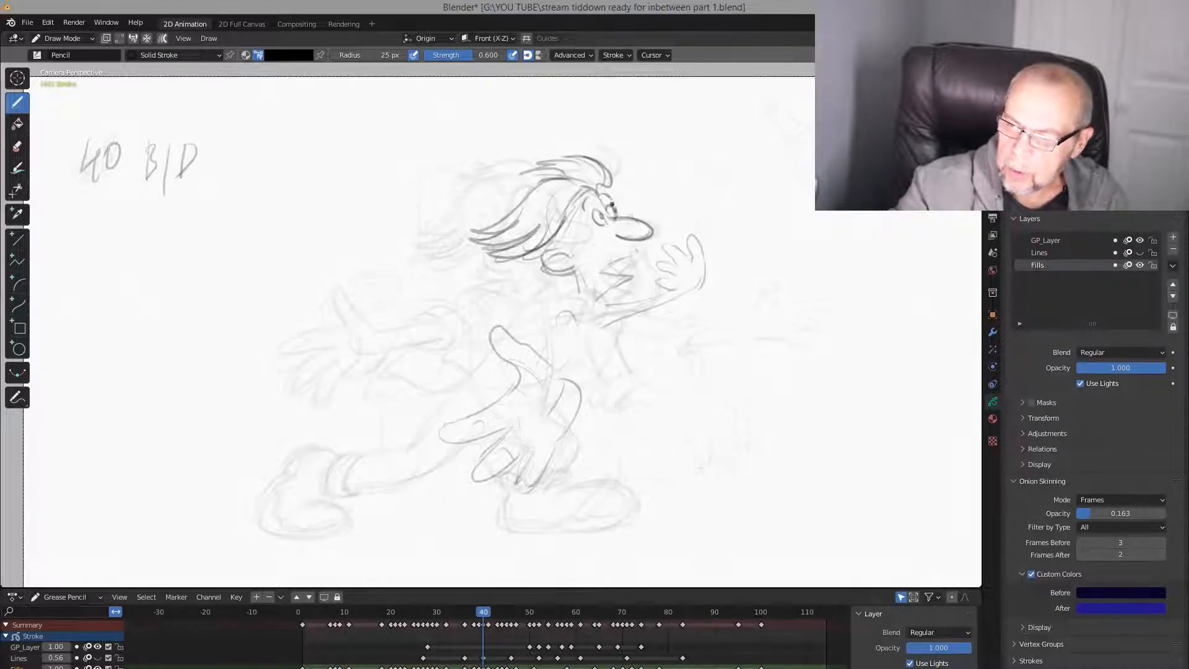
key(Left)
key(Right)
Draw over the ear and the open mouth with its jaw on frame 40, checking against frames 39 and 41
drag(562, 247, 544, 268)
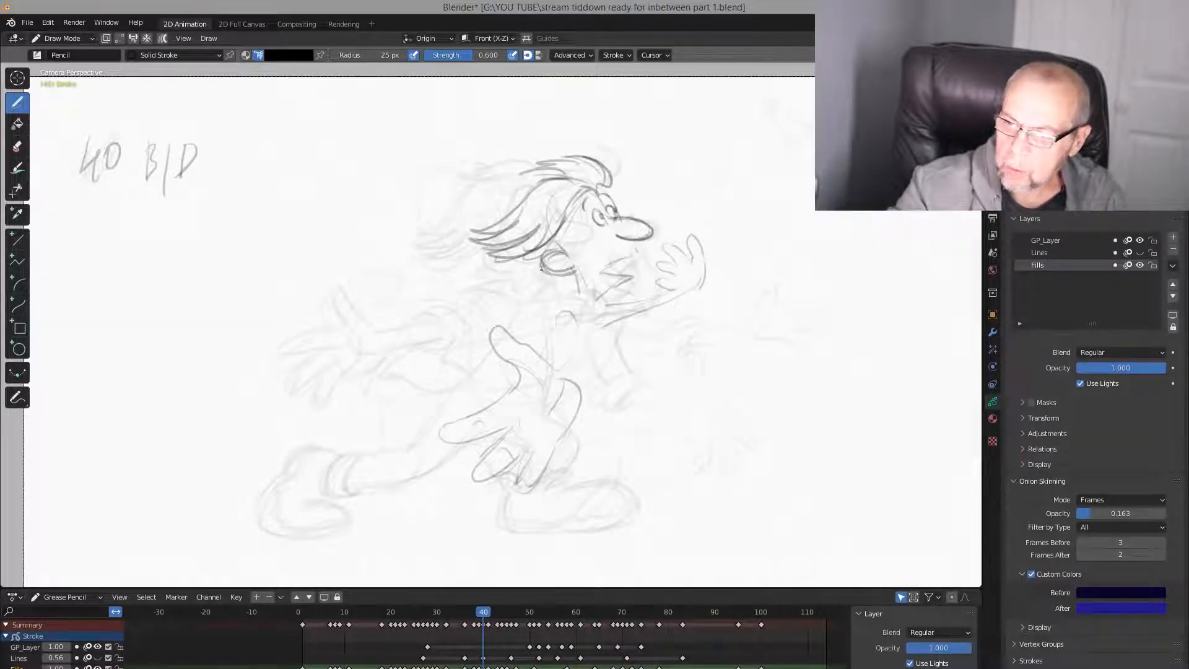
key(Left)
key(Right)
mouse_move(630, 254)
mouse_down()
mouse_move(602, 277)
mouse_move(612, 288)
mouse_move(638, 254)
mouse_up()
drag(631, 276, 619, 283)
key(Left)
key(Right)
key(Right)
key(Left)
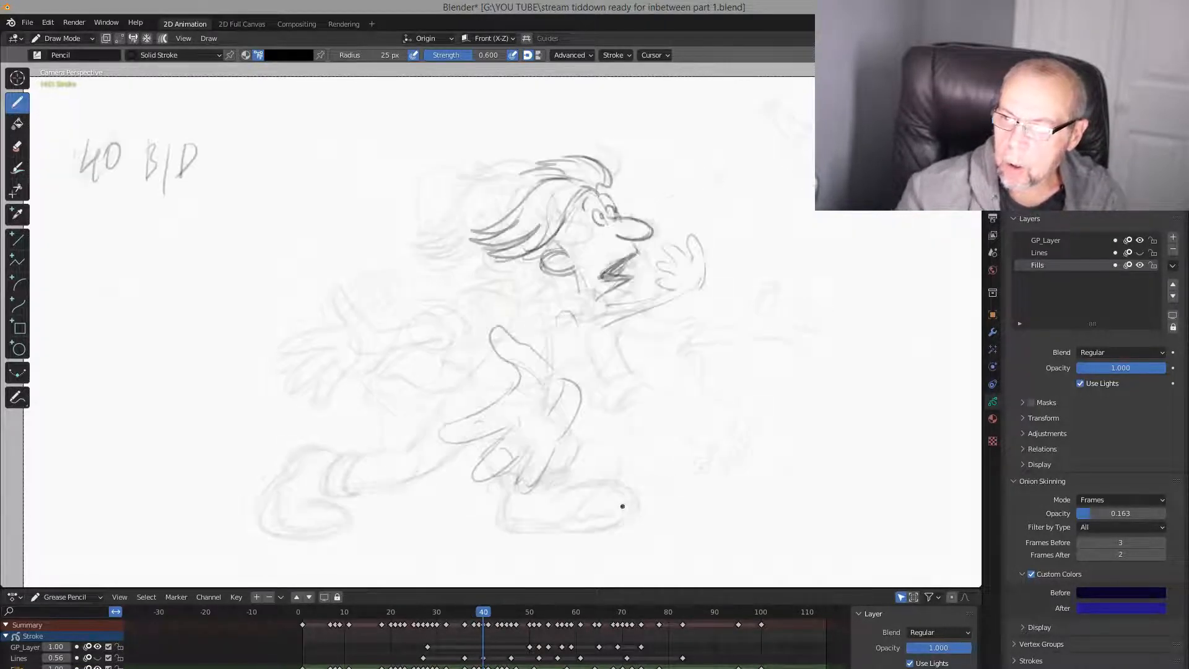
key(Right)
key(Left)
key(Left)
key(Right)
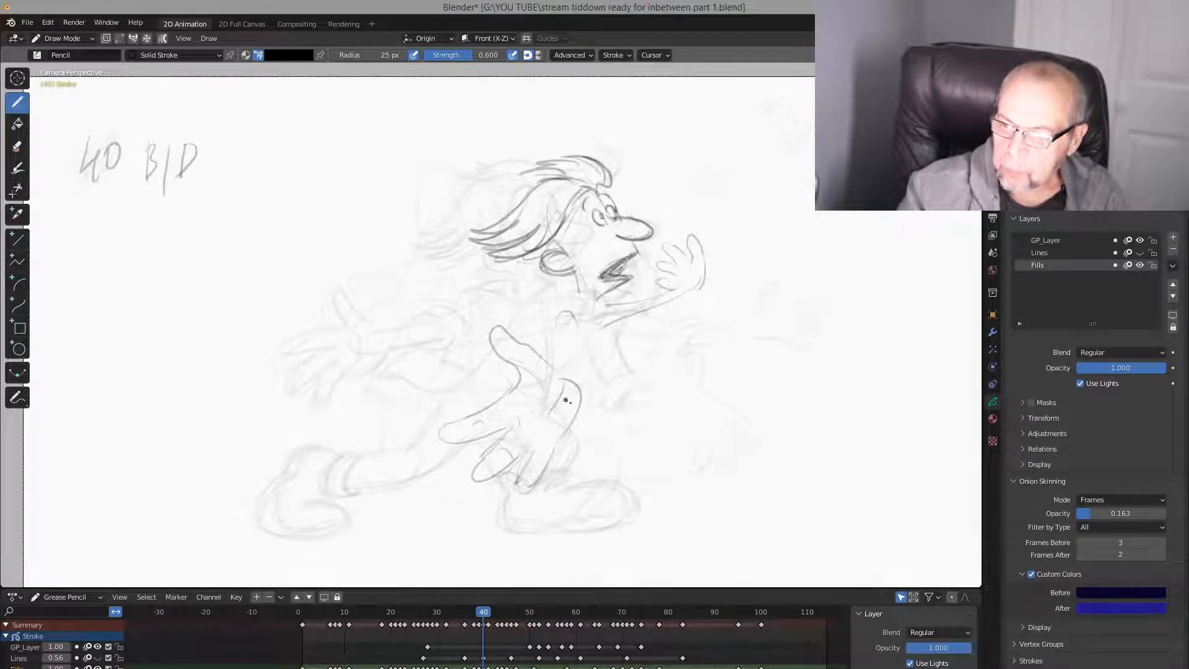
Draw over the large near hand on frame 40 and fade its rough inner lines with the soft eraser
mouse_move(518, 381)
mouse_down()
mouse_move(437, 439)
mouse_move(519, 419)
mouse_move(463, 463)
mouse_move(537, 430)
mouse_move(521, 475)
mouse_move(553, 460)
mouse_move(581, 397)
mouse_move(551, 414)
mouse_up()
mouse_move(507, 364)
mouse_down()
mouse_move(496, 326)
mouse_move(545, 352)
mouse_move(554, 379)
mouse_up()
click(17, 146)
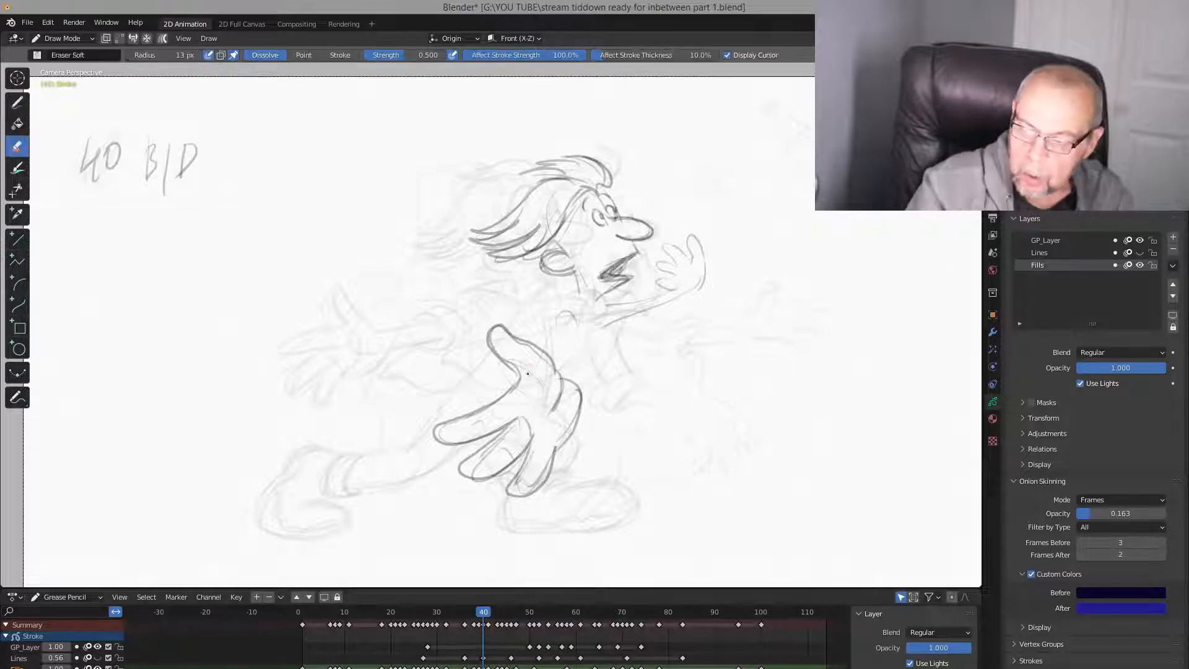
drag(521, 351, 517, 399)
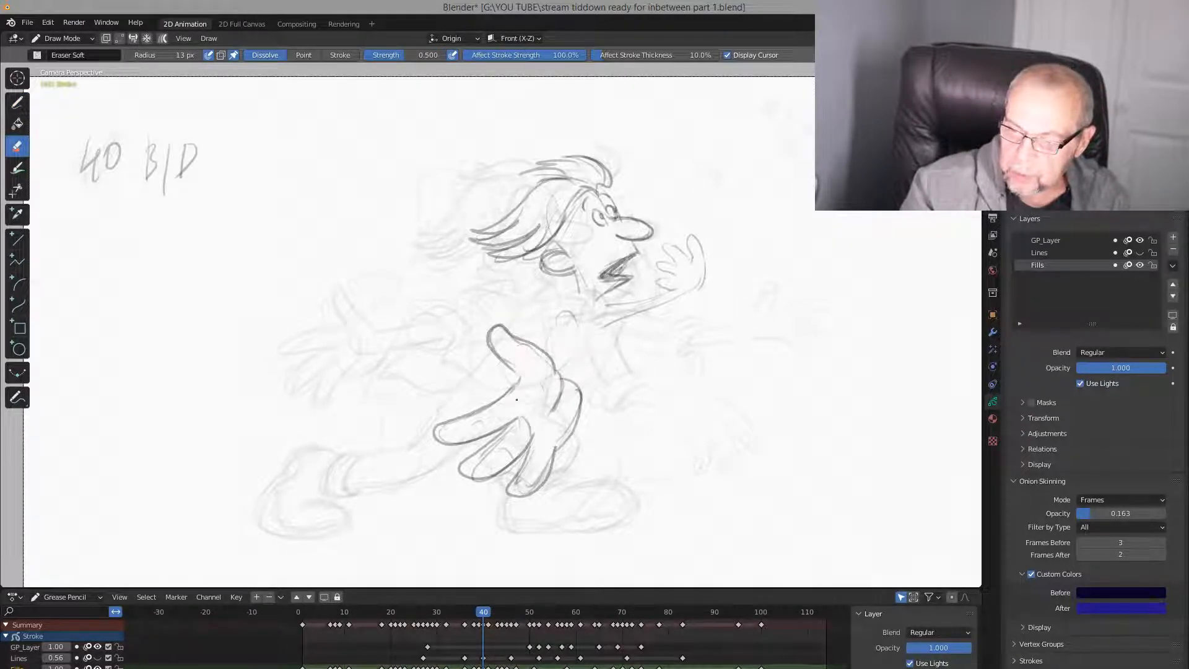
drag(518, 441, 480, 465)
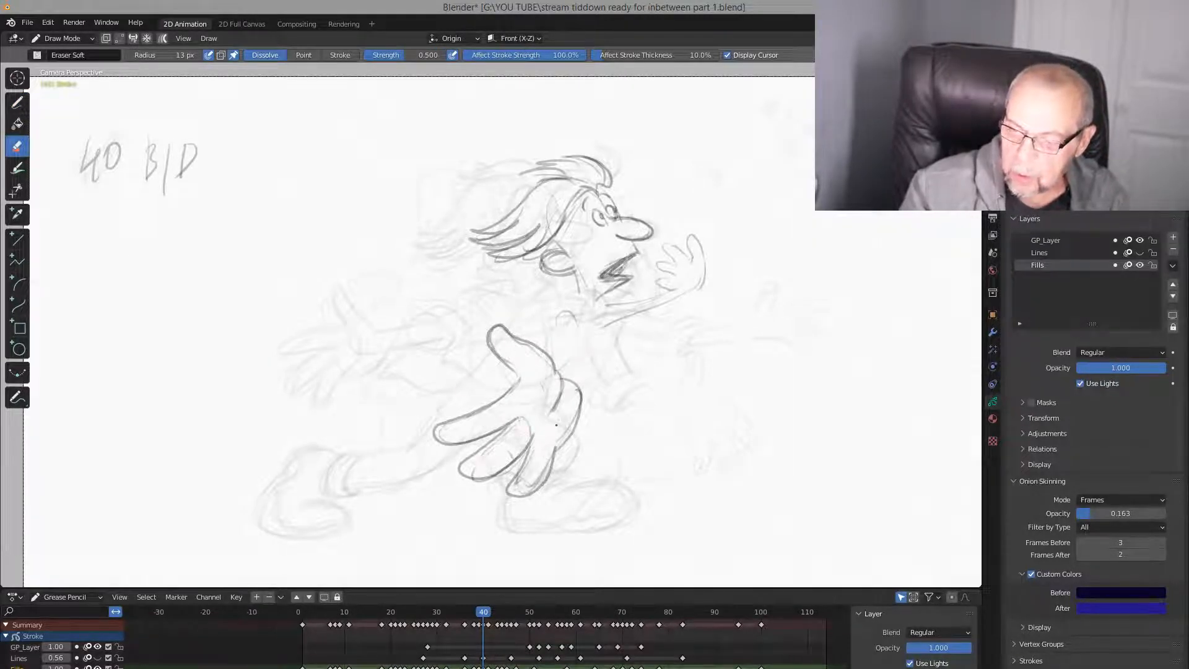
key(Left)
key(Right)
key(Left)
key(Right)
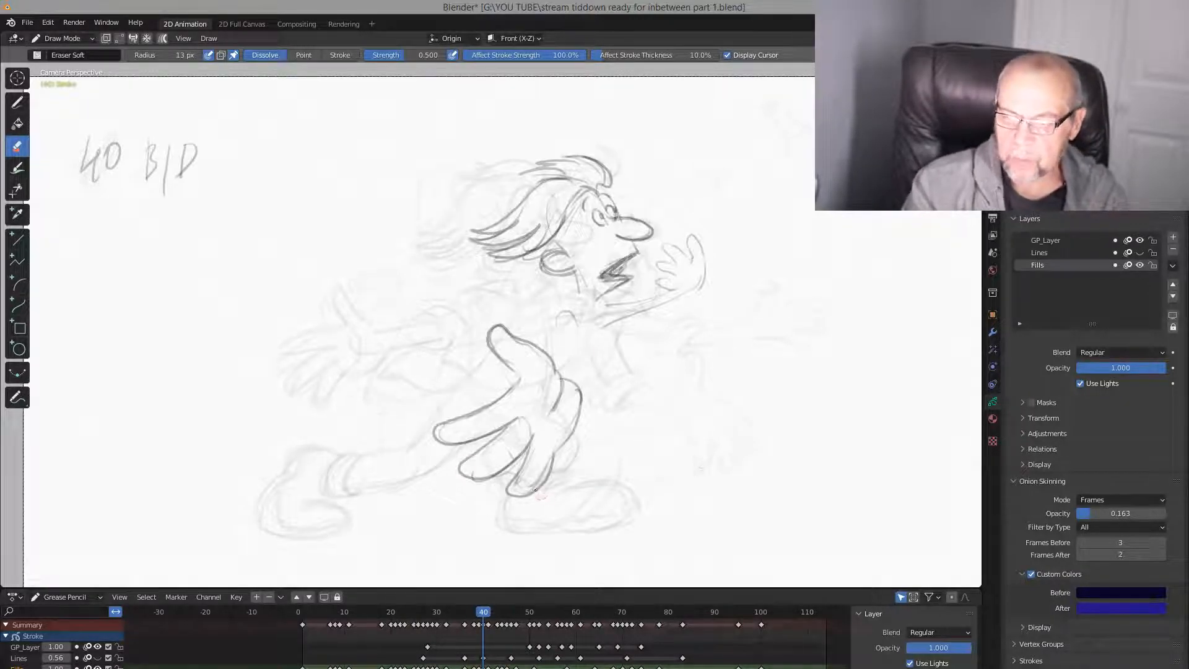
click(17, 102)
Draw the jacket collar, the near sleeve and its rolled cuff on frame 40, checking against frame 39
key(Left)
key(Right)
key(Left)
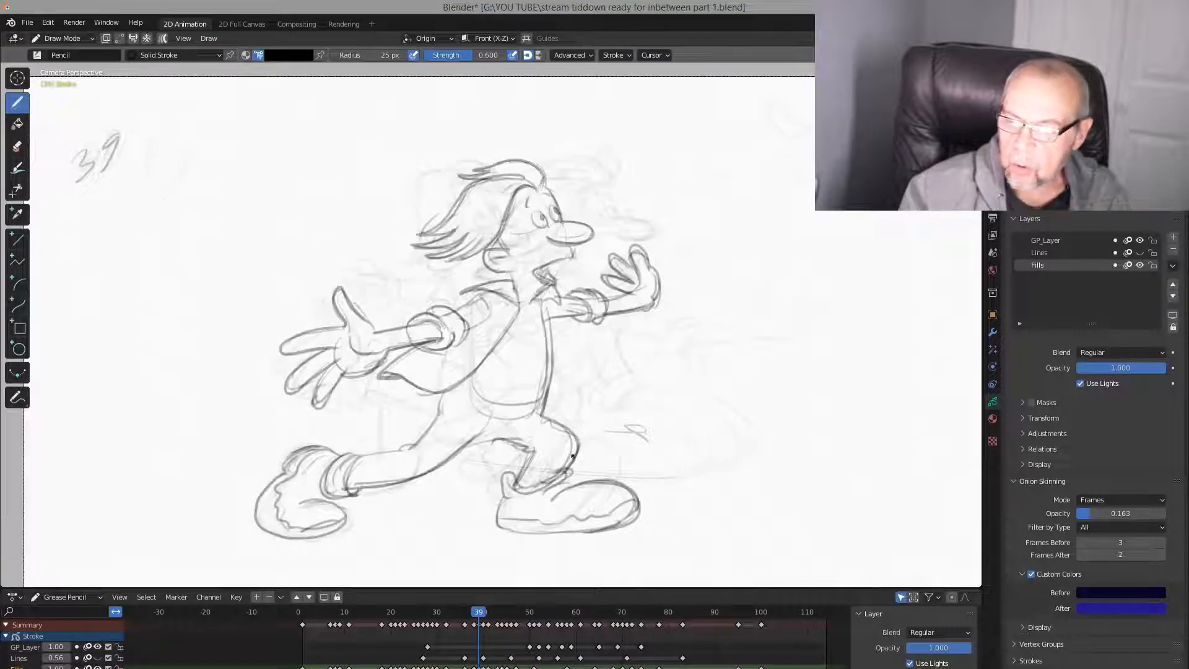
key(Right)
key(Left)
key(Right)
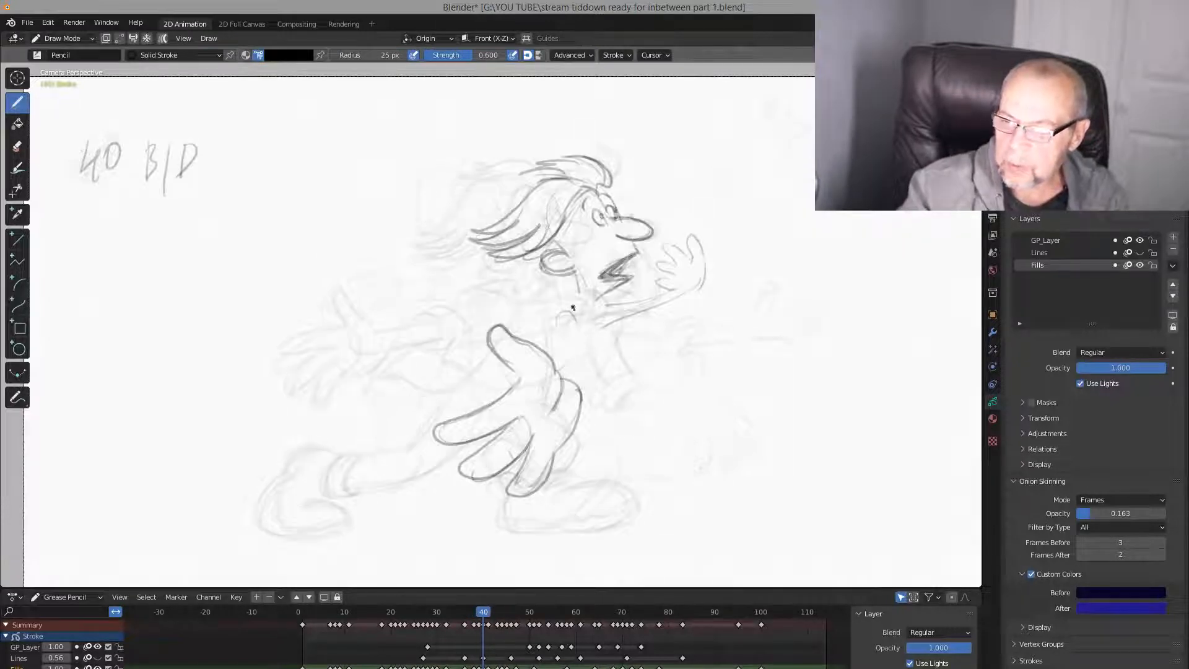
mouse_move(573, 308)
mouse_down()
mouse_move(536, 301)
mouse_move(564, 288)
mouse_move(596, 307)
mouse_move(525, 301)
mouse_move(561, 311)
mouse_move(543, 349)
mouse_up()
key(Left)
key(Right)
key(Left)
key(Right)
mouse_move(545, 348)
mouse_down()
mouse_move(569, 354)
mouse_move(575, 378)
mouse_up()
drag(577, 329, 570, 360)
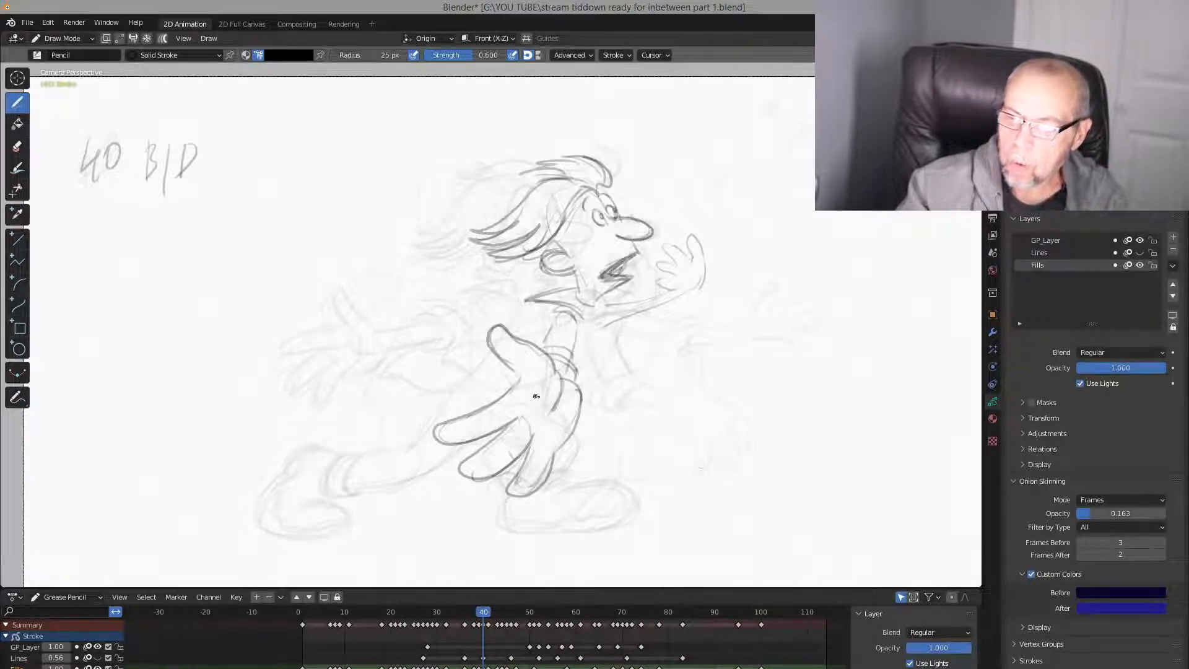
Draw the curved front of the torso from the neck down to the near hand on frame 40
key(Left)
key(Right)
key(Left)
key(Right)
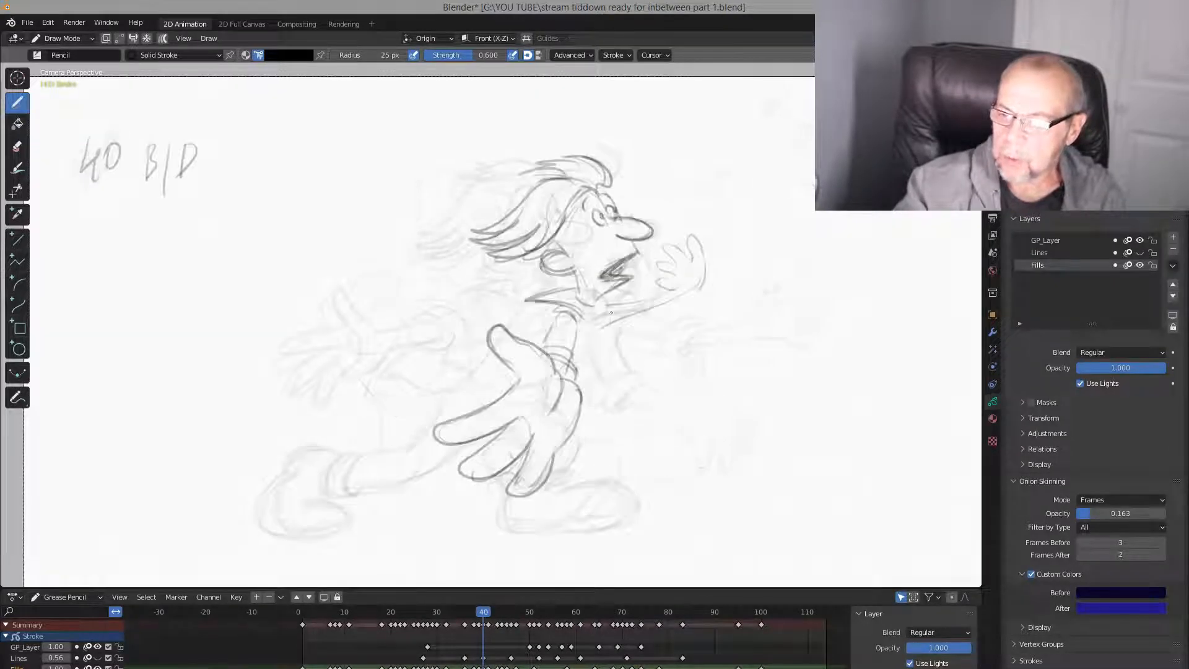
mouse_move(611, 313)
mouse_down()
mouse_move(602, 357)
mouse_move(557, 403)
mouse_up()
key(Left)
key(Right)
Draw the jacket's flying tail behind the near hand and its front edge on frame 40, checking against frame 39
drag(499, 330, 534, 350)
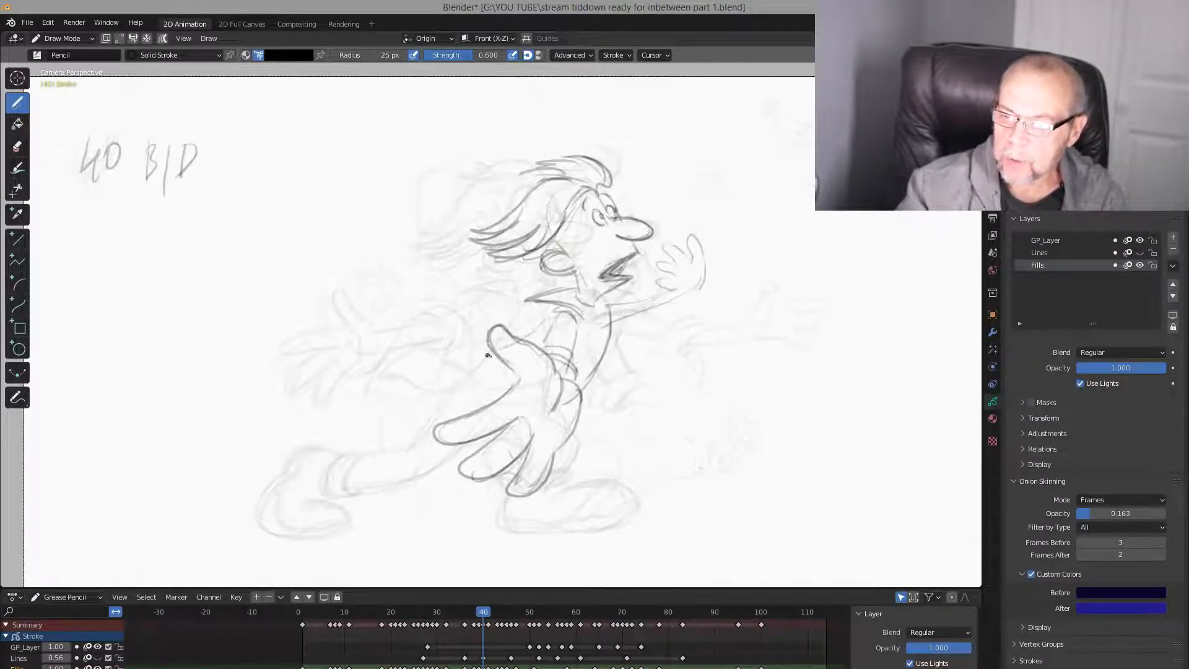
key(Left)
key(Right)
mouse_move(481, 380)
mouse_down()
mouse_move(461, 363)
mouse_move(480, 381)
mouse_move(467, 371)
mouse_up()
drag(457, 354, 492, 365)
key(Left)
key(Right)
key(Left)
key(Right)
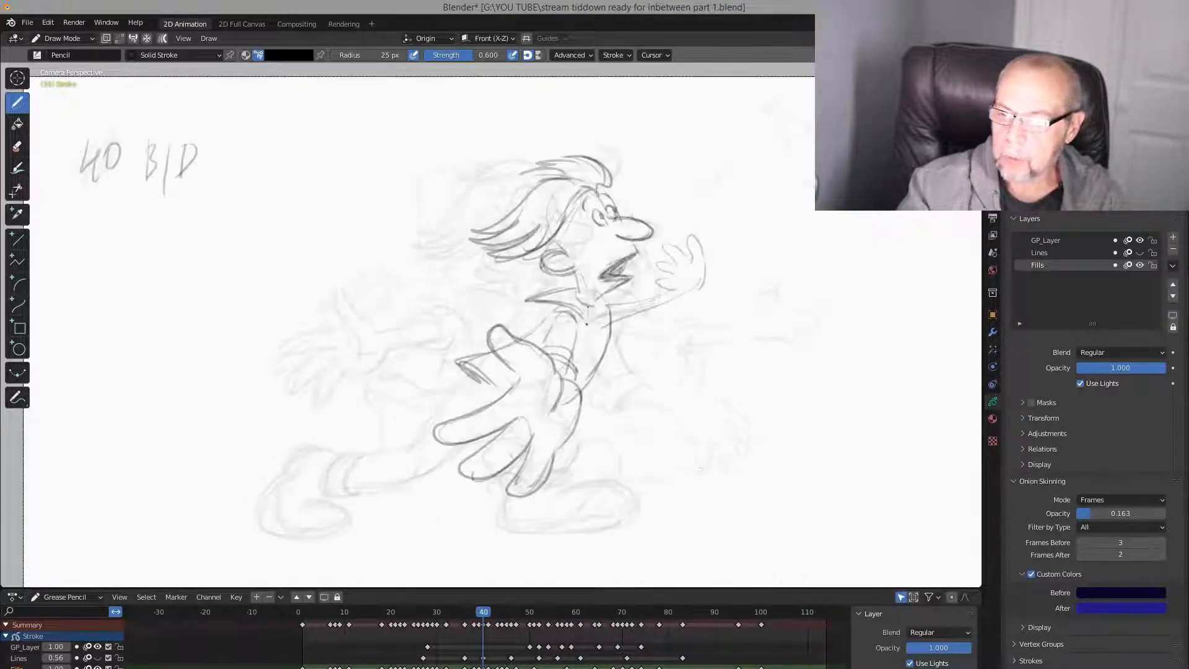
drag(588, 306, 569, 370)
Draw the raised far hand, its sleeve cuff and forearm on frame 40, checking against frame 39
key(Left)
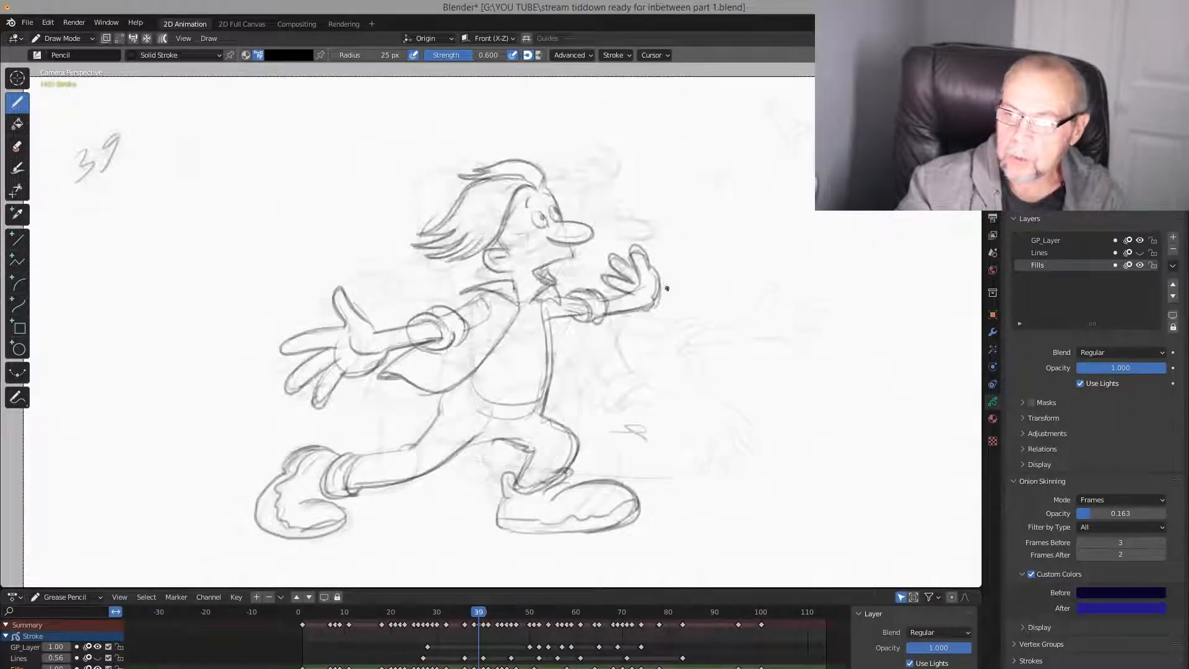
key(Right)
key(Left)
key(Right)
mouse_move(701, 282)
mouse_down()
mouse_move(695, 232)
mouse_move(685, 259)
mouse_move(660, 244)
mouse_move(660, 269)
mouse_move(683, 287)
mouse_move(629, 304)
mouse_move(657, 301)
mouse_up()
key(Left)
key(Right)
key(Left)
key(Right)
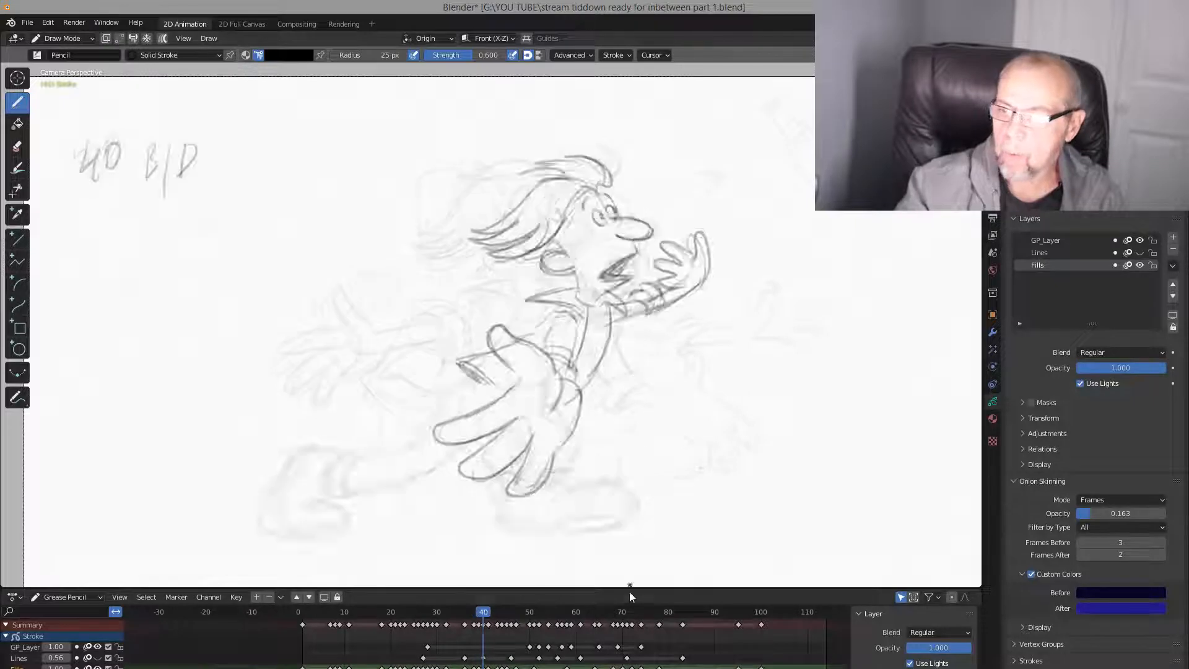
Draw the stretched rear leg from the jacket tail down to its trouser end on frame 40, using frame 39 as reference
key(Left)
key(Right)
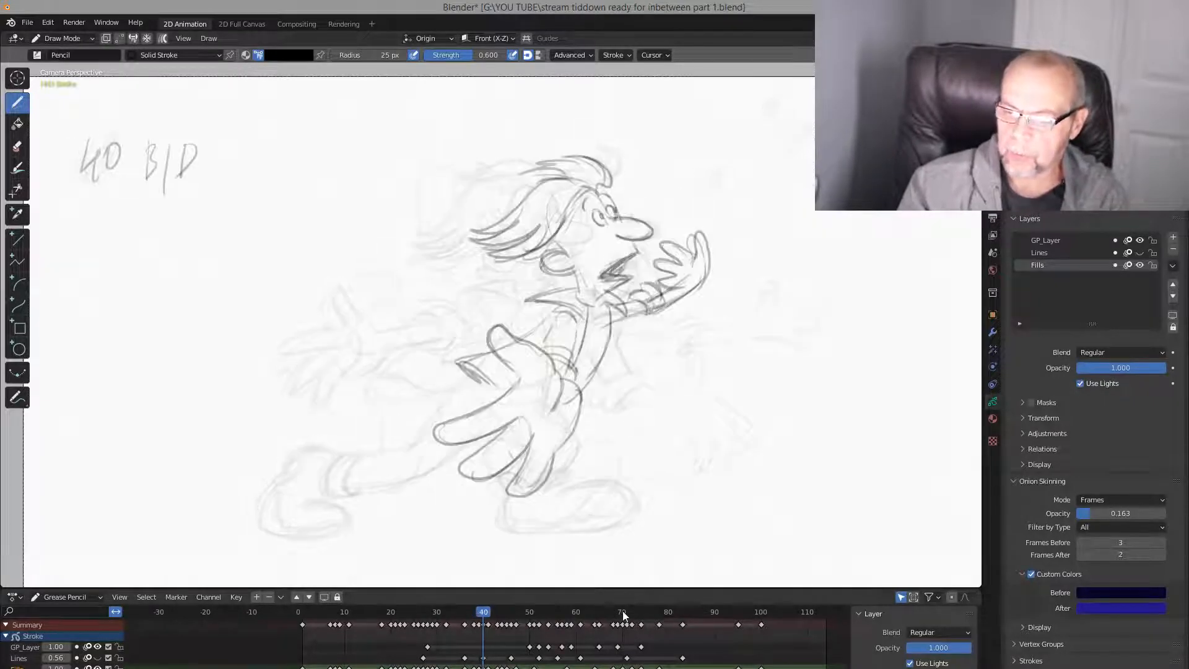
key(Left)
key(Right)
key(Left)
key(Right)
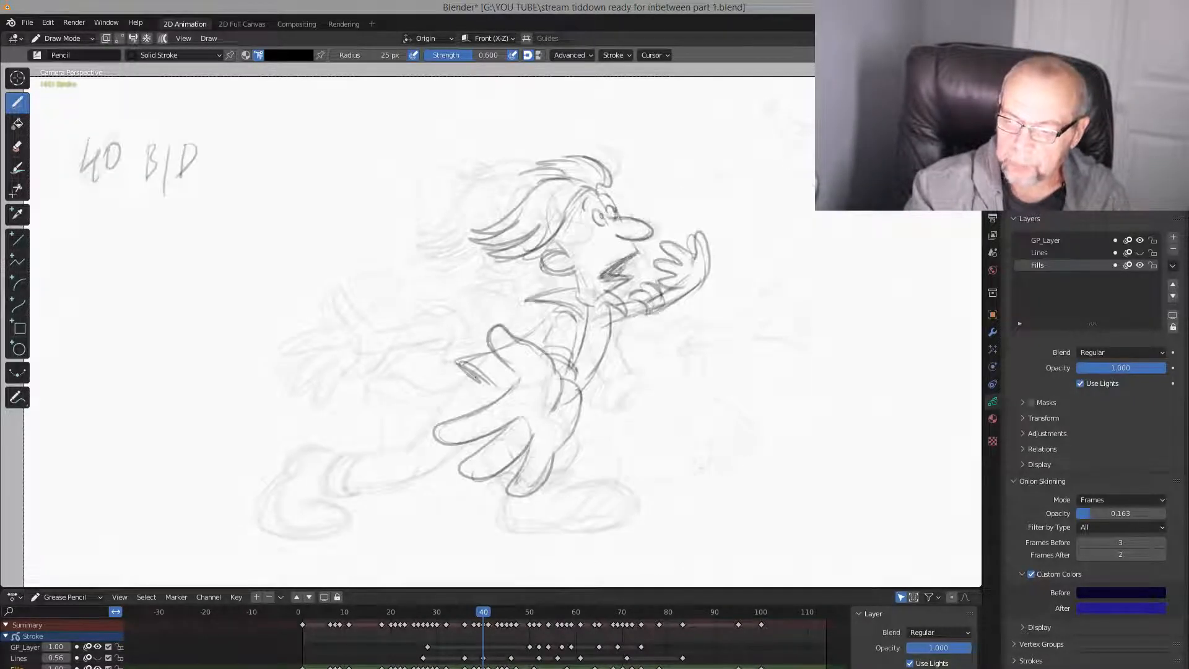
key(Left)
mouse_move(475, 378)
mouse_down()
mouse_move(410, 449)
mouse_move(361, 458)
mouse_move(347, 490)
mouse_move(338, 459)
mouse_move(342, 496)
mouse_move(425, 474)
mouse_up()
Flip between the drawings on frames 39, 40 and 41 to examine the motion of the legs and arms
key(Right)
key(Right)
key(Left)
key(Left)
key(Right)
key(Left)
key(Right)
key(Left)
key(Right)
key(Left)
key(Right)
key(Right)
key(Left)
key(Left)
key(Right)
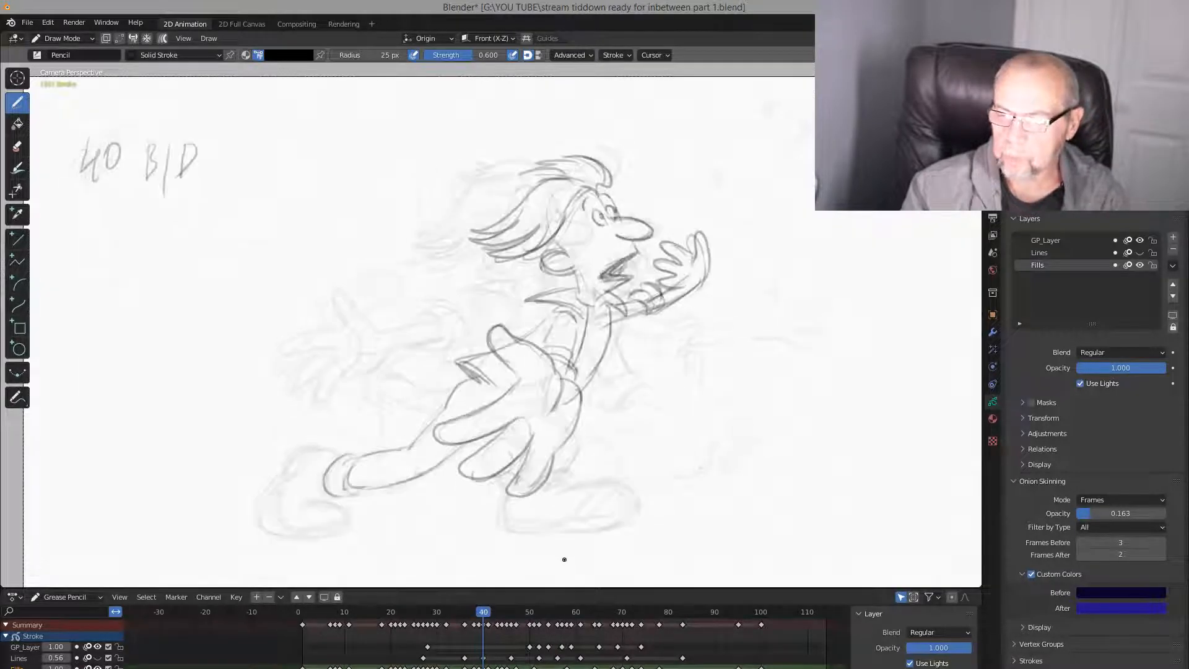
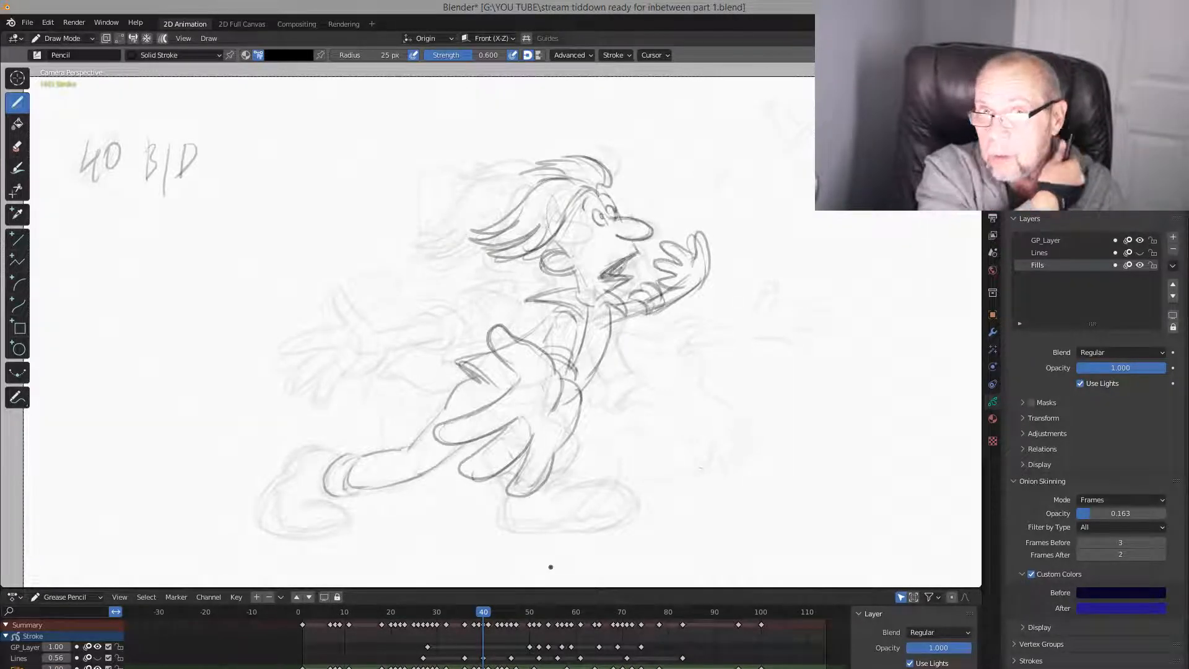
key(Left)
key(Right)
key(Left)
key(Right)
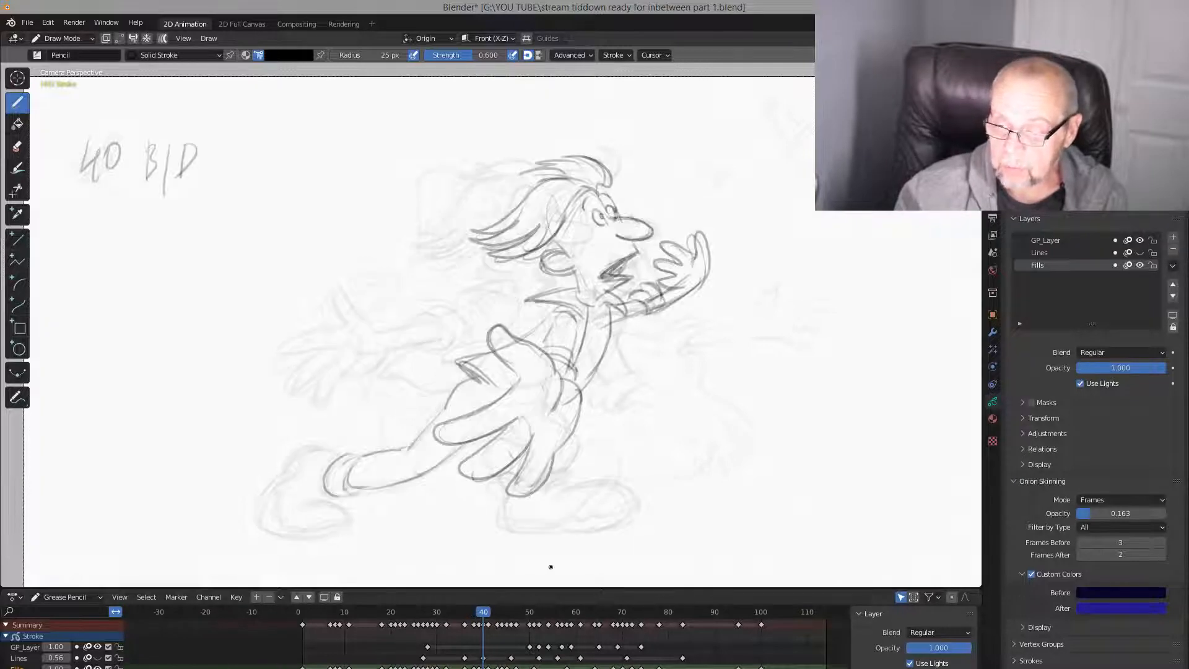
key(Left)
key(Right)
key(Left)
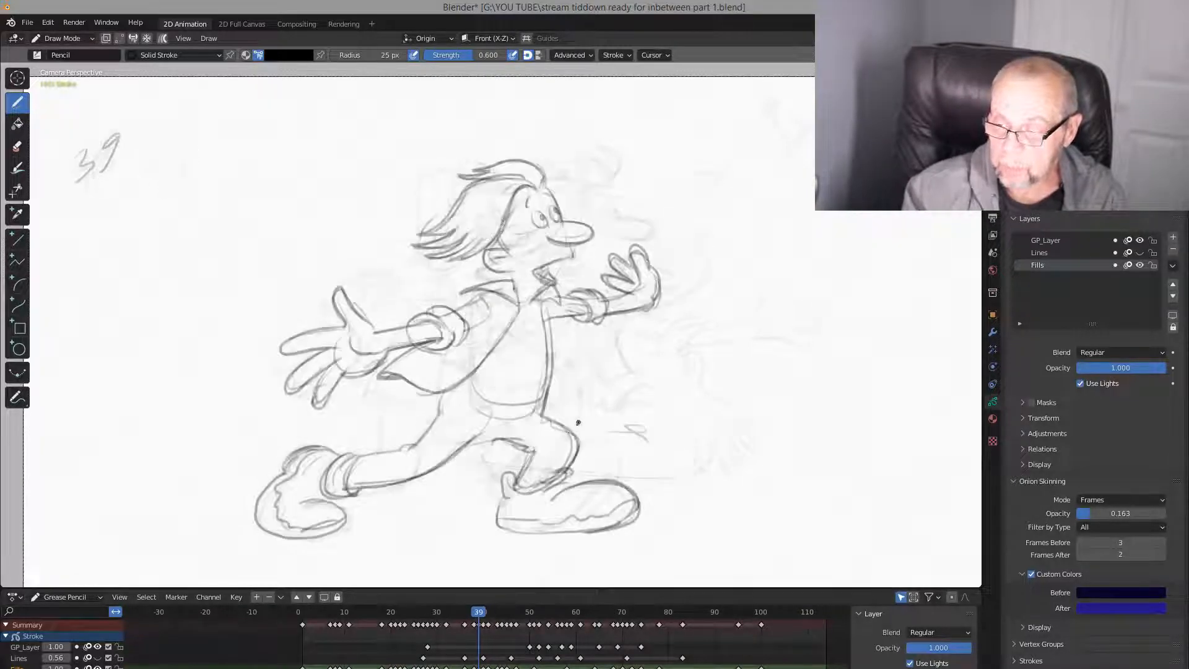
Draw the front leg's trouser end and the heel of its shoe on frame 40, comparing with frame 39
key(Right)
key(Left)
key(Right)
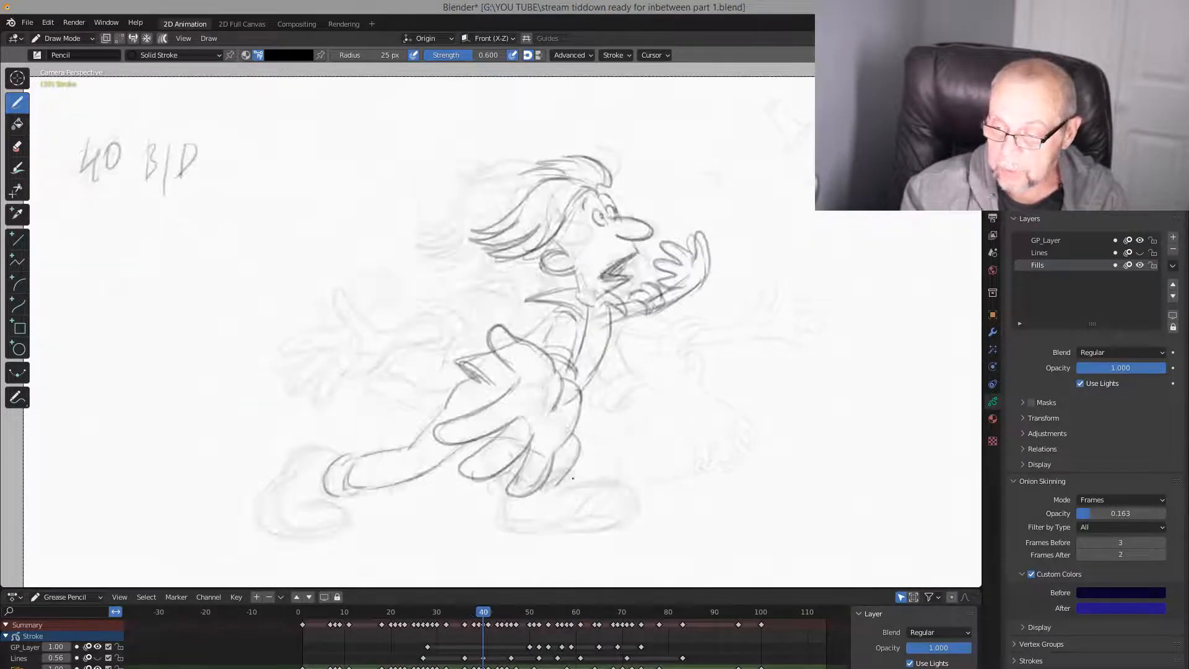
mouse_move(573, 476)
mouse_down()
mouse_move(540, 500)
mouse_move(508, 491)
mouse_move(500, 526)
mouse_up()
key(Left)
key(Right)
key(Left)
key(Right)
Draw the front shoe's upper, toe and wavy sole line on frame 40, checking against frame 39
mouse_move(573, 485)
mouse_down()
mouse_move(551, 500)
mouse_move(535, 492)
mouse_move(631, 495)
mouse_move(638, 512)
mouse_up()
key(Left)
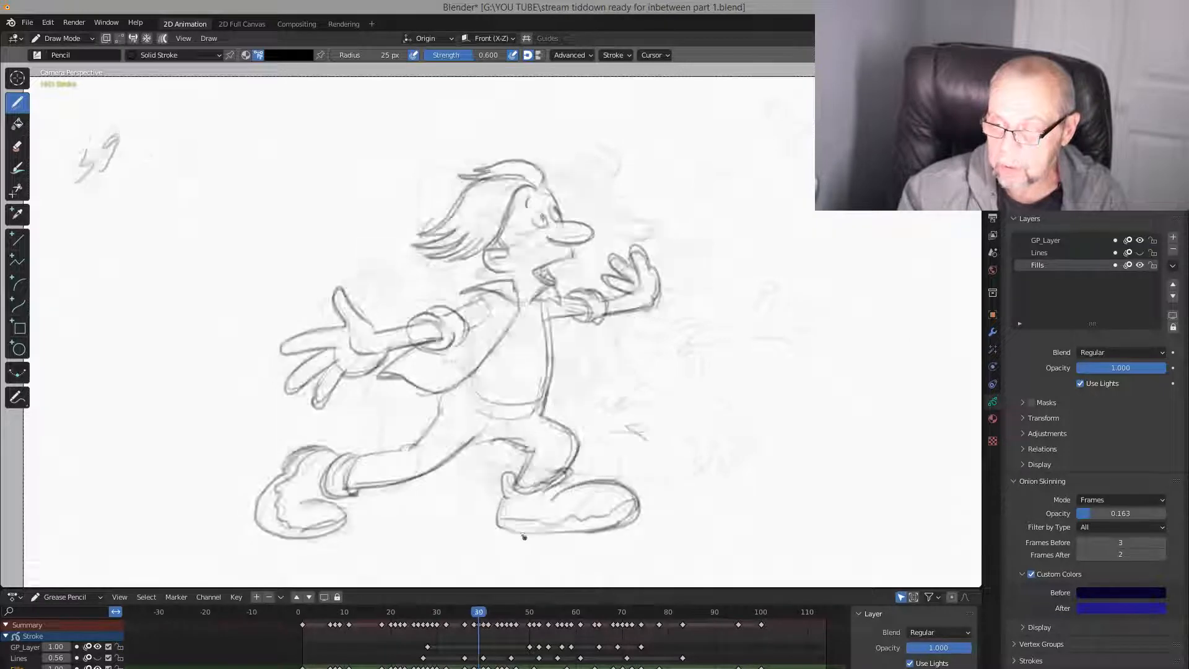
key(Right)
drag(500, 518, 631, 500)
mouse_move(540, 532)
mouse_down()
mouse_move(641, 513)
mouse_move(560, 487)
mouse_move(631, 491)
mouse_up()
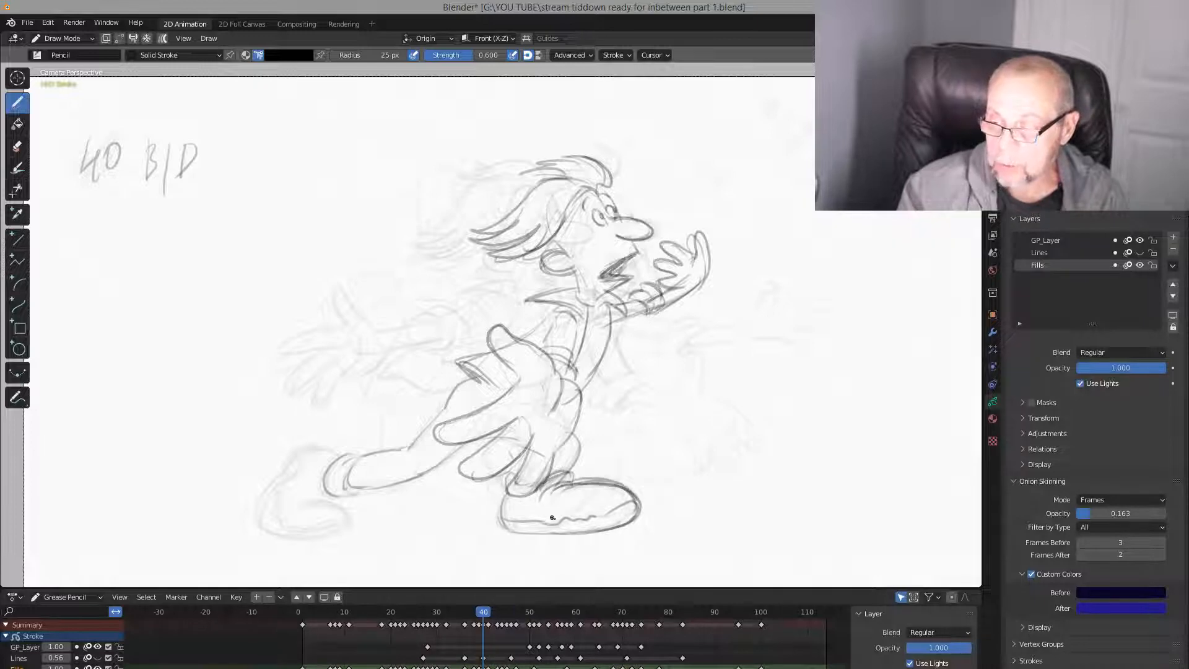
key(Left)
key(Right)
Draw the jacket's front edge and firm up the near hand and sleeve lines on frame 40
mouse_move(606, 309)
mouse_down()
mouse_move(616, 341)
mouse_move(596, 377)
mouse_up()
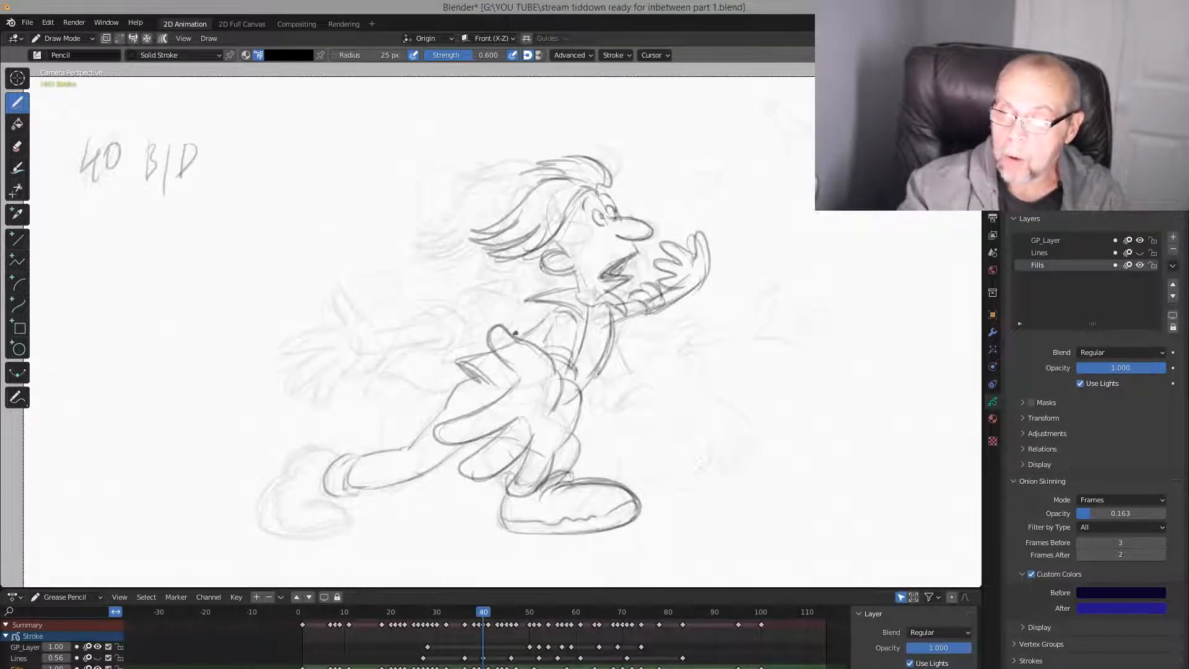
key(Left)
key(Right)
key(Left)
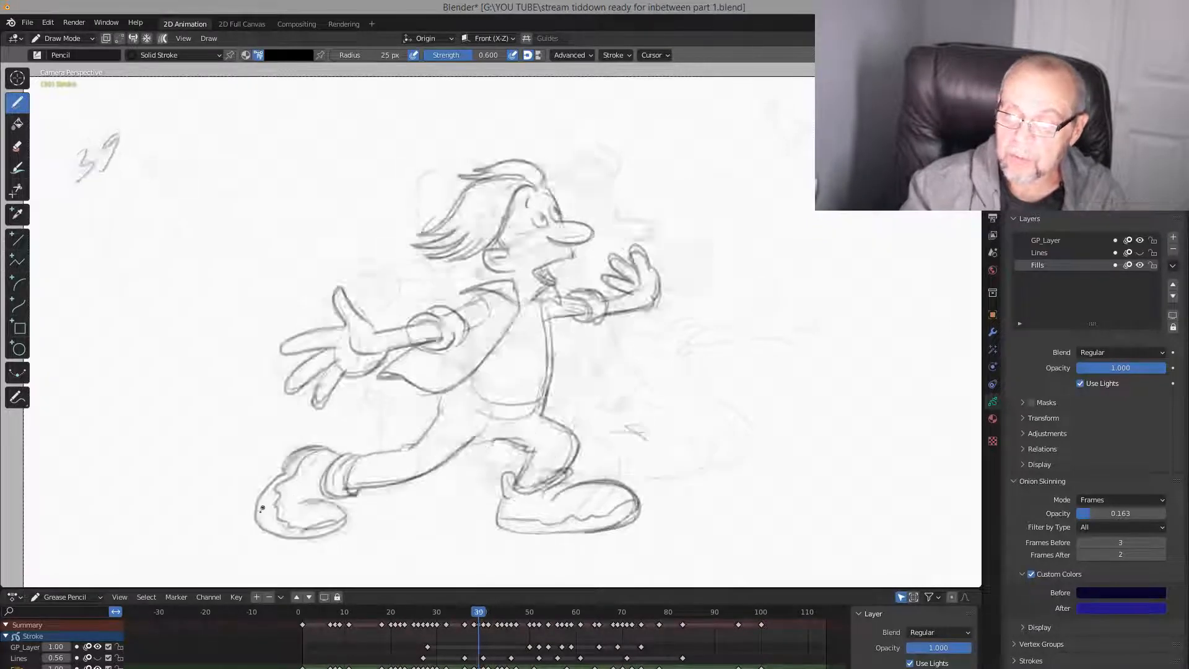
key(Right)
key(Right)
key(Left)
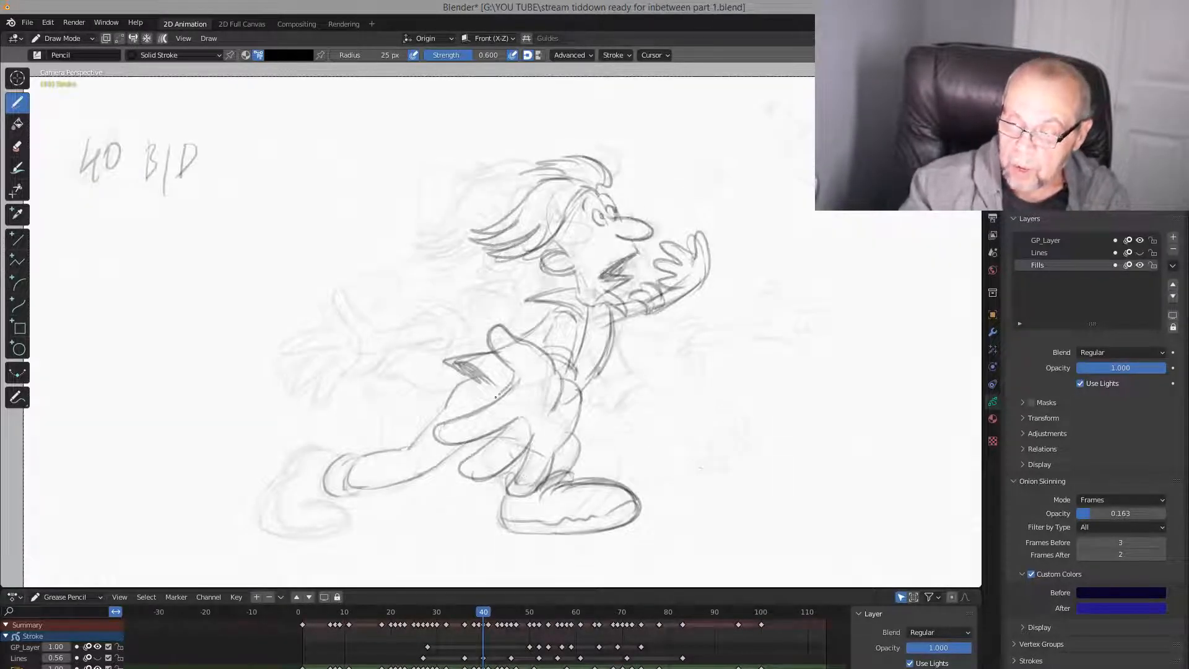
mouse_move(495, 397)
mouse_down()
mouse_move(441, 431)
mouse_move(531, 421)
mouse_move(534, 496)
mouse_move(585, 353)
mouse_move(582, 379)
mouse_up()
drag(581, 321, 576, 347)
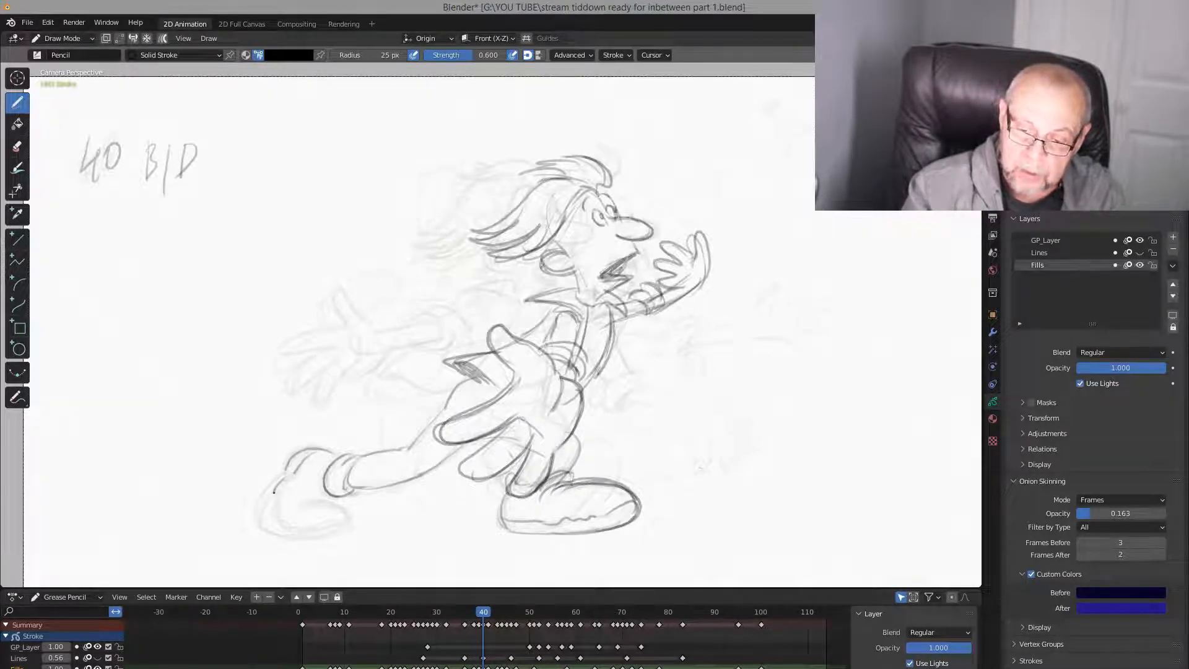
Draw the rear shoe's outline and sole on frame 40, checking against frame 39
mouse_move(284, 475)
mouse_down()
mouse_move(256, 517)
mouse_move(340, 520)
mouse_up()
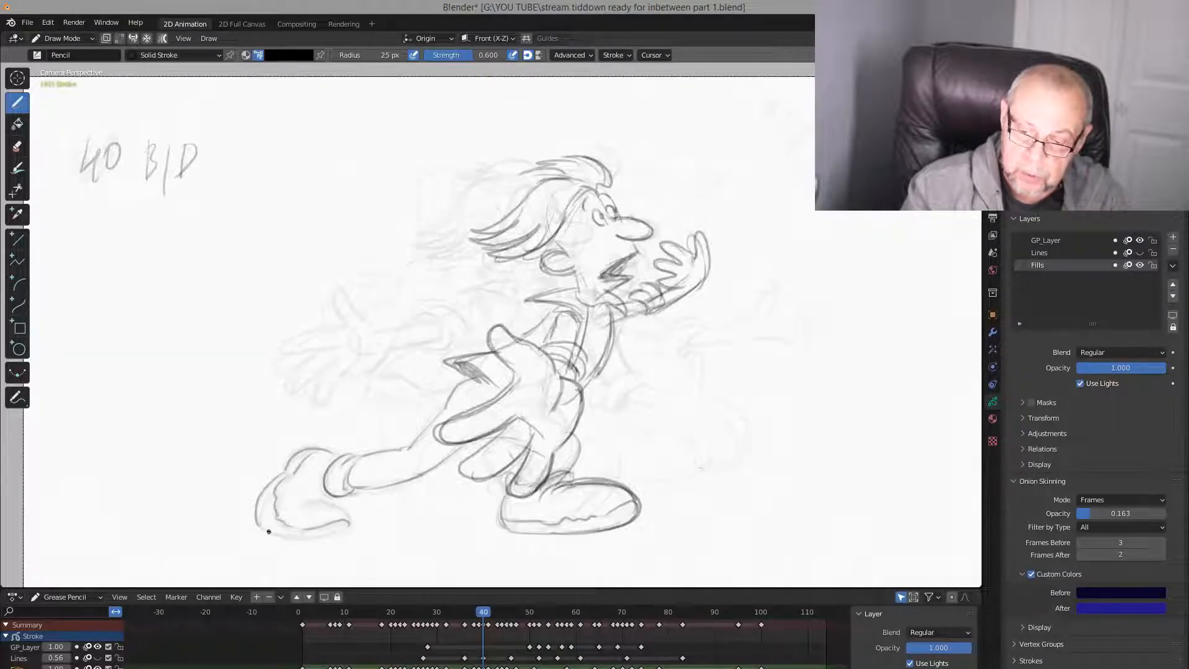
mouse_move(269, 531)
mouse_down()
mouse_move(349, 524)
mouse_move(309, 500)
mouse_up()
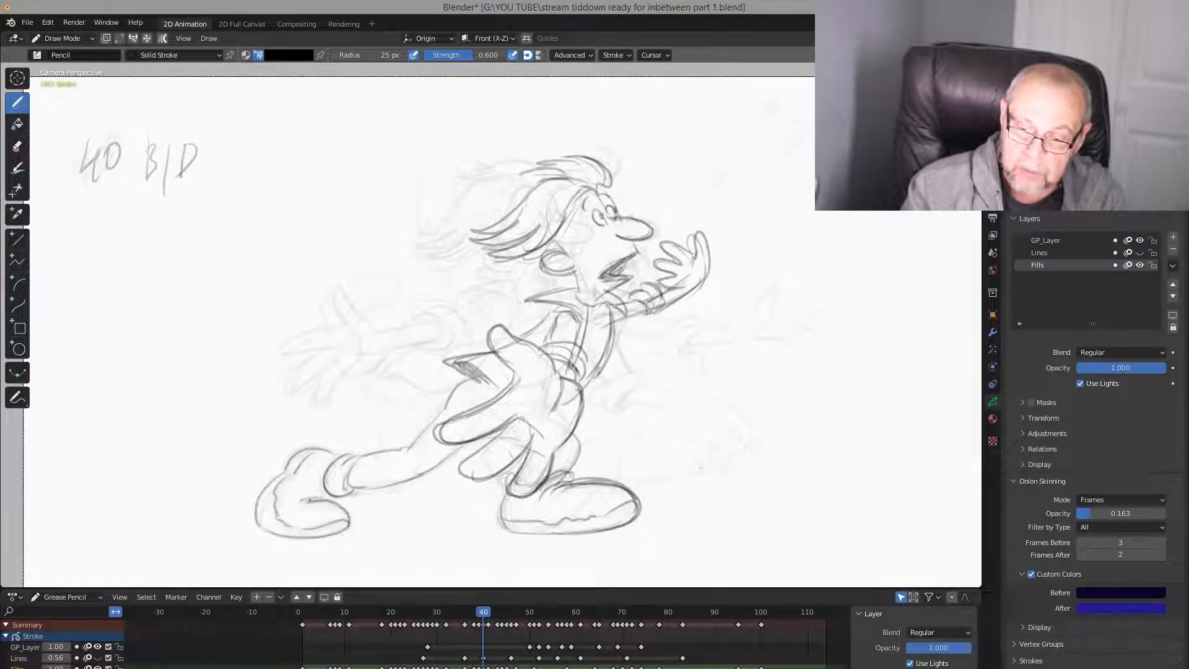
key(Left)
key(Right)
Flip through the drawings on frames 39, 40 and 41 to check that the cleaned-up inbetween moves smoothly
key(Right)
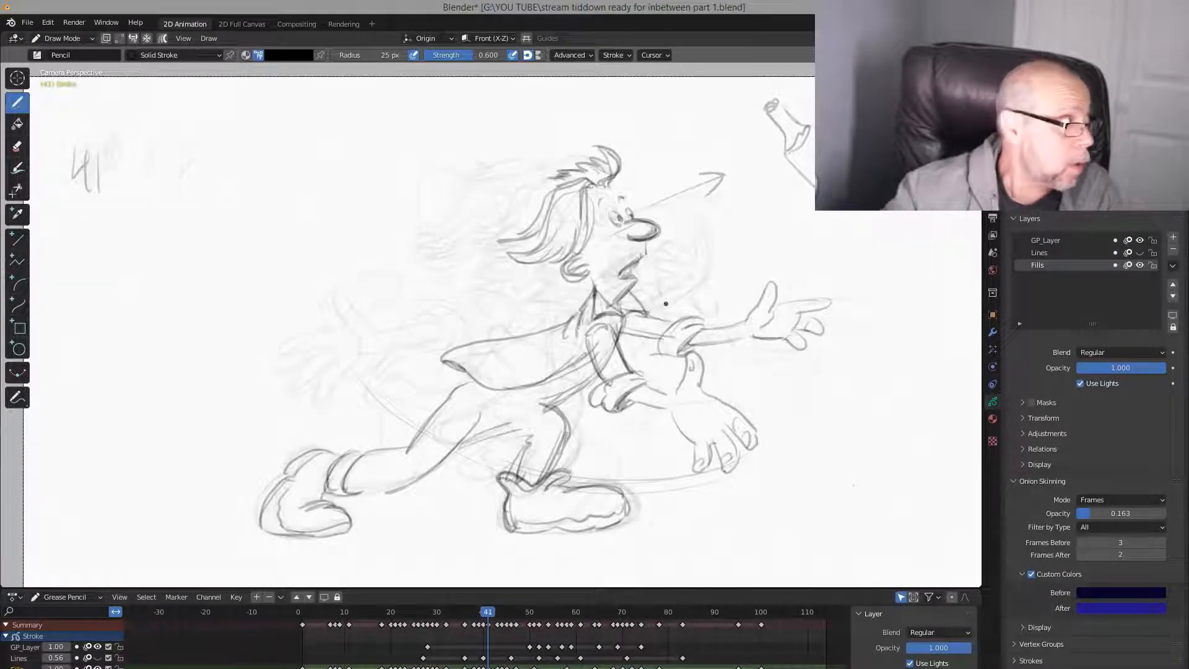
key(Left)
key(Right)
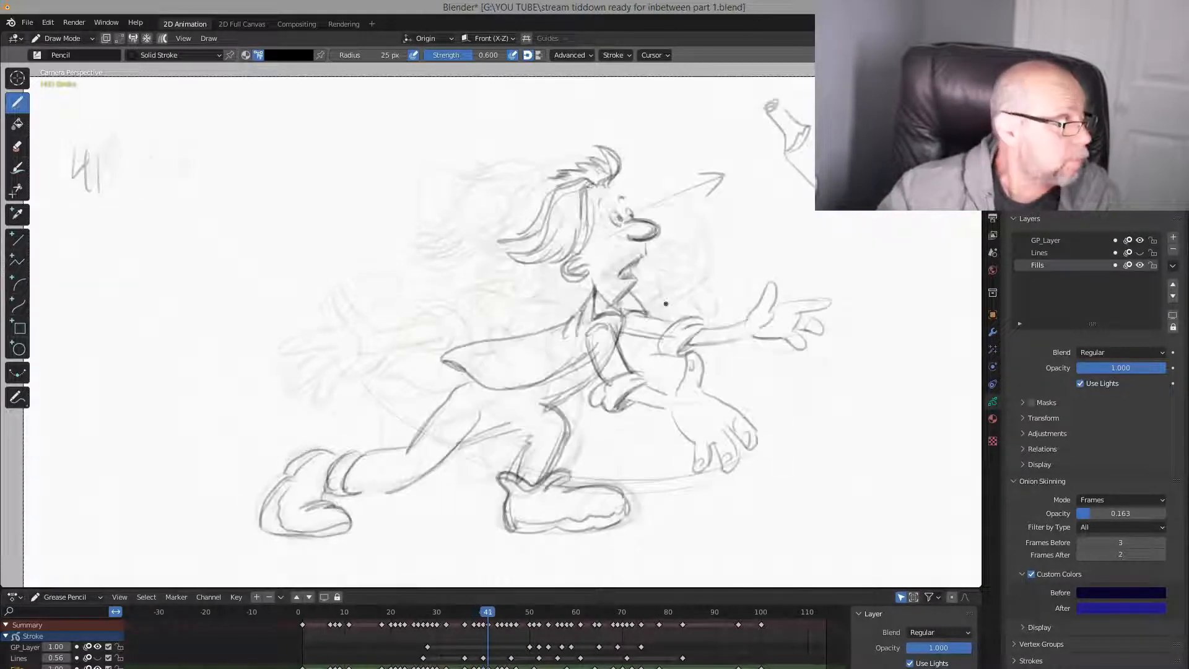
key(Left)
key(Right)
key(Left)
key(Right)
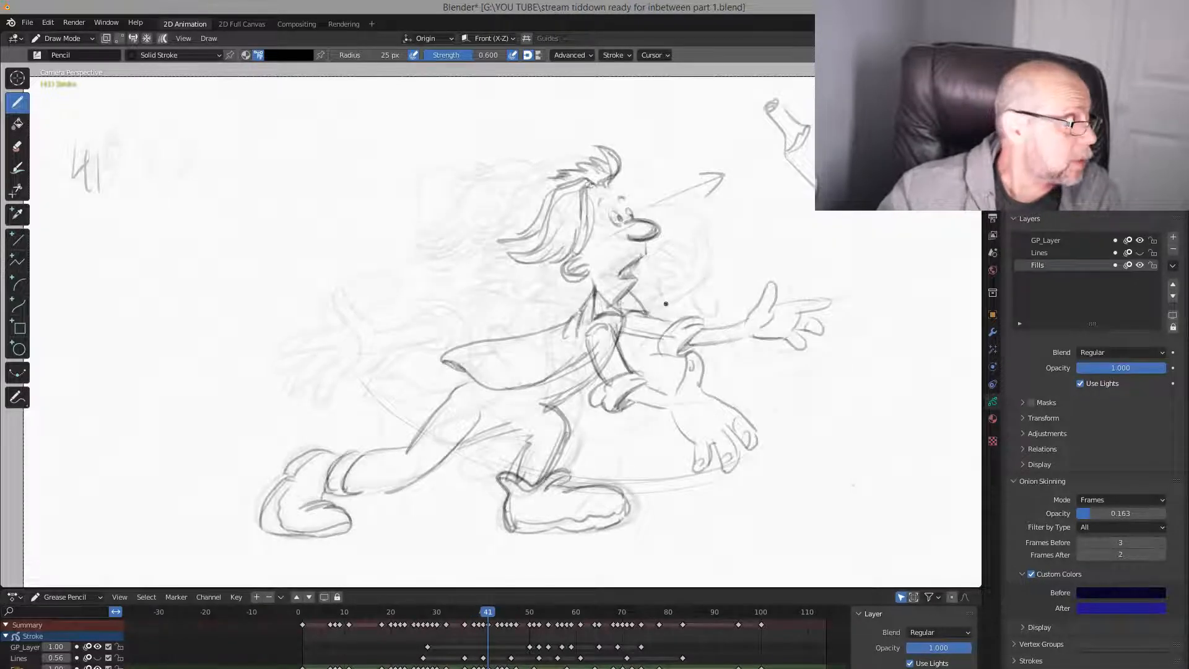
key(Left)
key(Left)
key(Right)
key(Right)
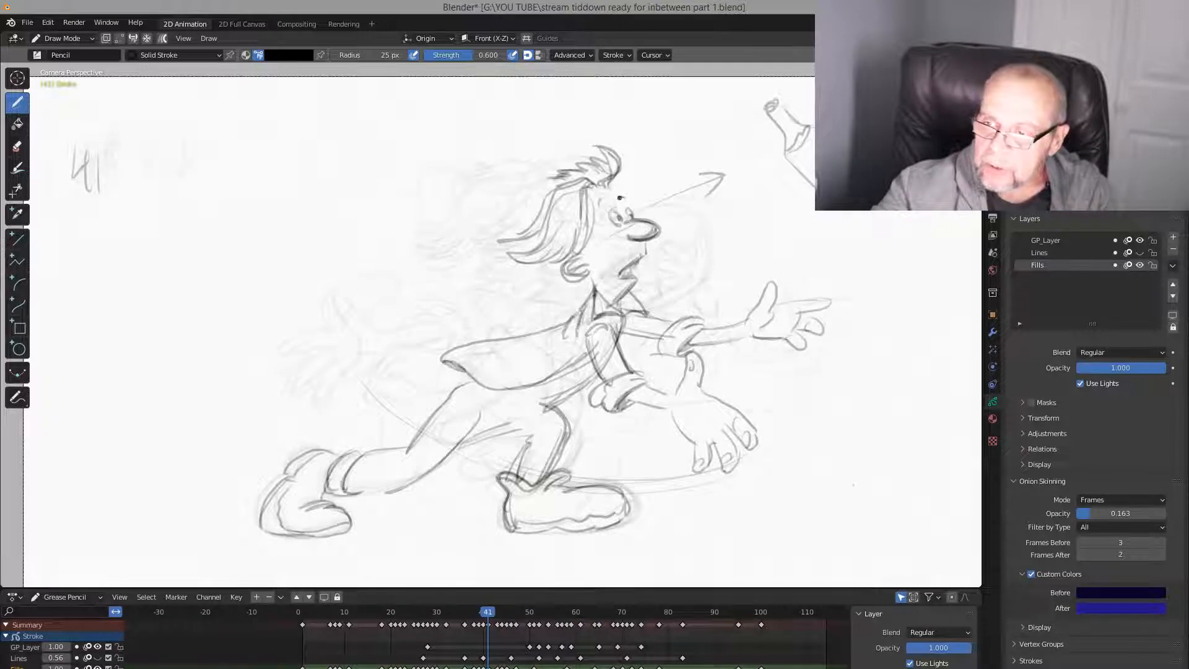
Flip between the key drawings 41 and 43 to examine the forward lunge that needs an inbetween
key(Down)
key(Up)
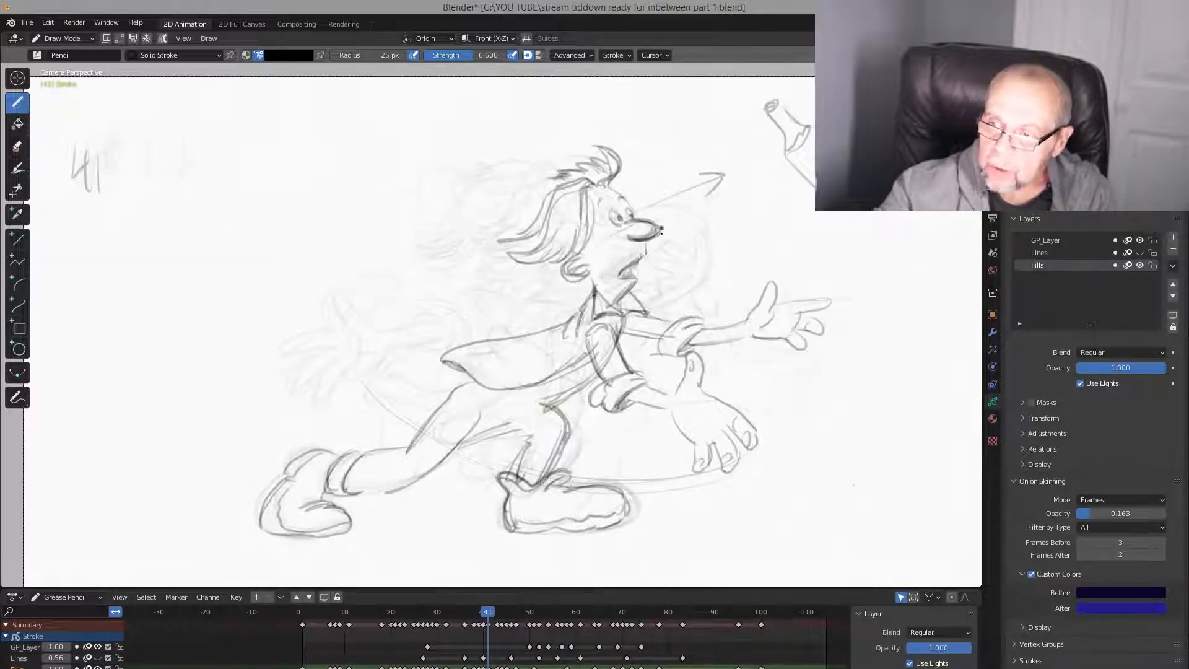
key(Up)
key(Down)
key(Up)
key(Down)
key(Up)
key(Down)
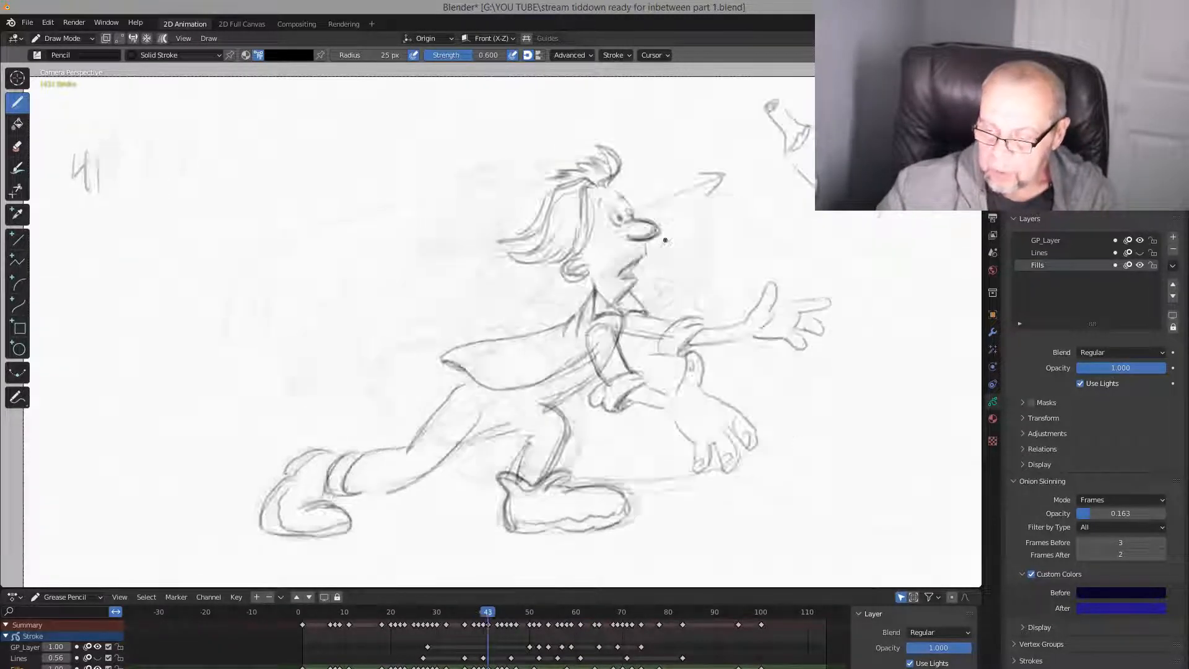
key(Up)
key(Down)
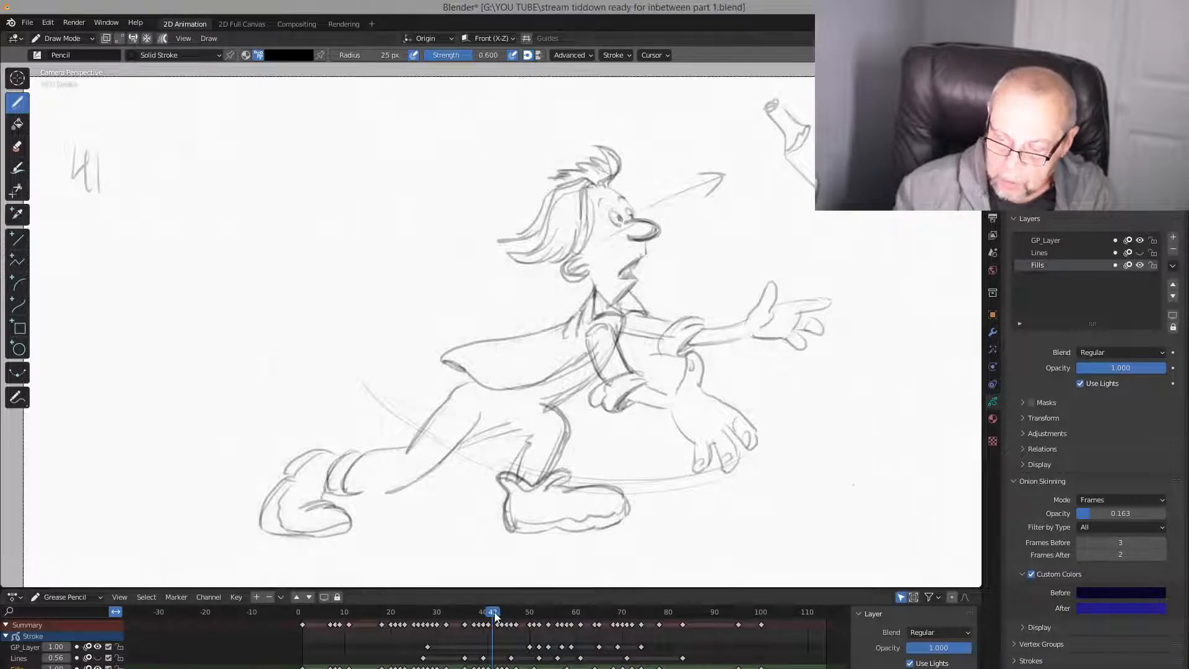
key(Up)
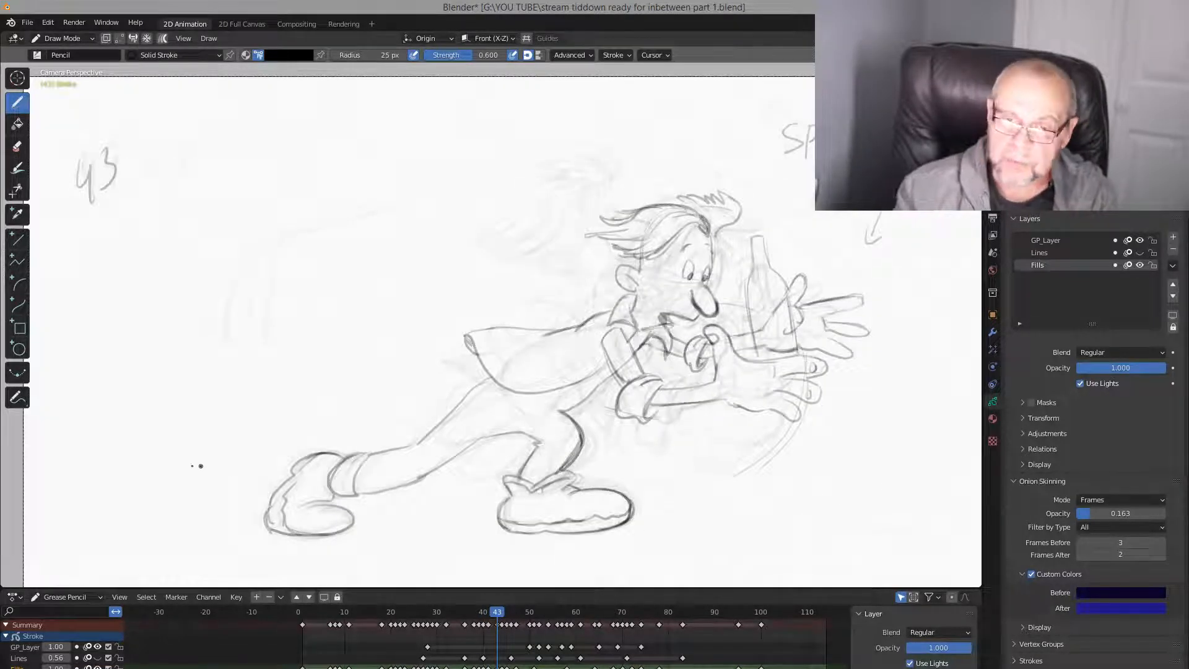
key(Down)
key(Up)
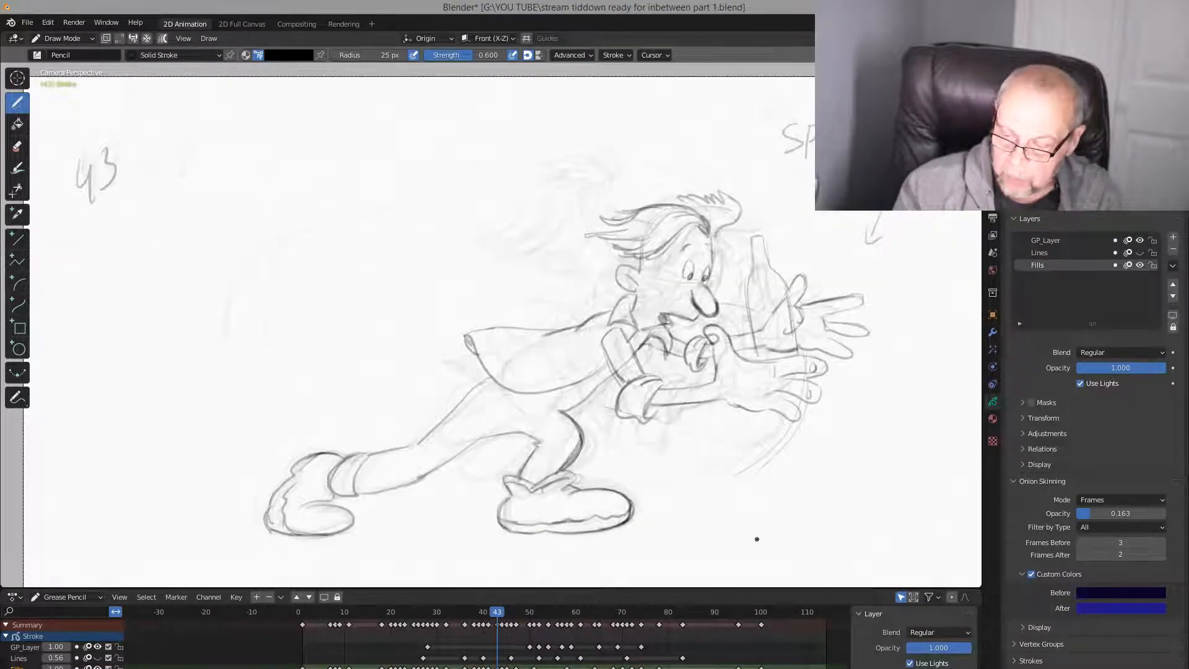
key(Down)
Insert a blank Grease Pencil keyframe at frame 42 and compare it with the neighbouring drawings
drag(490, 612, 492, 612)
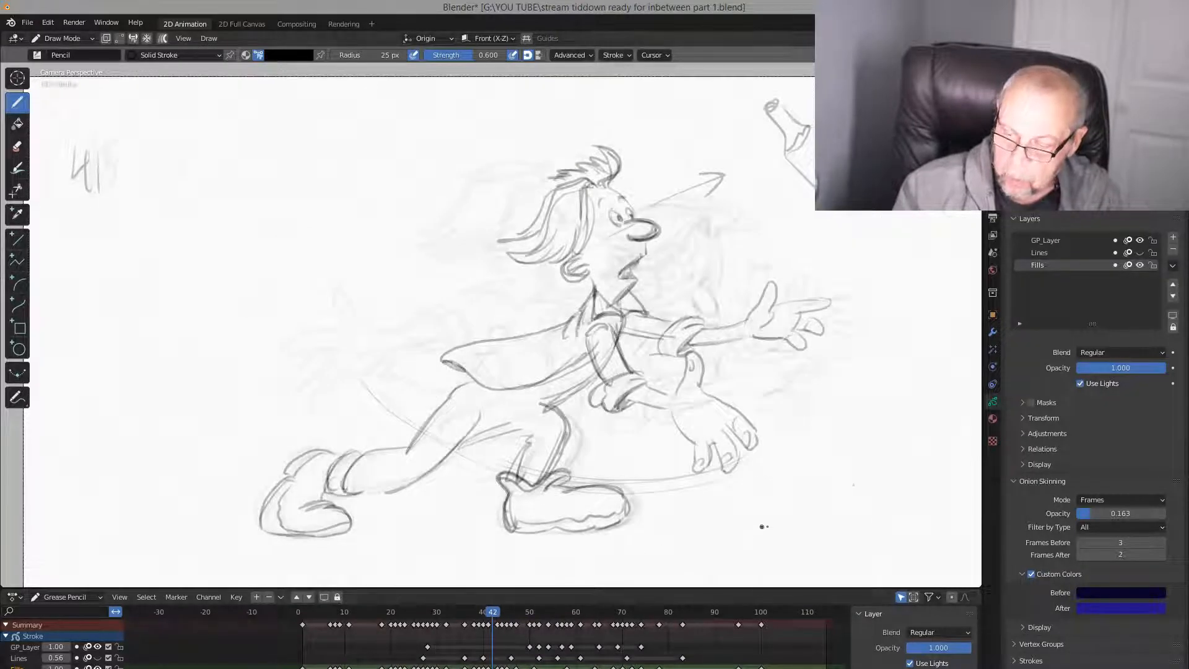
key(shift+i)
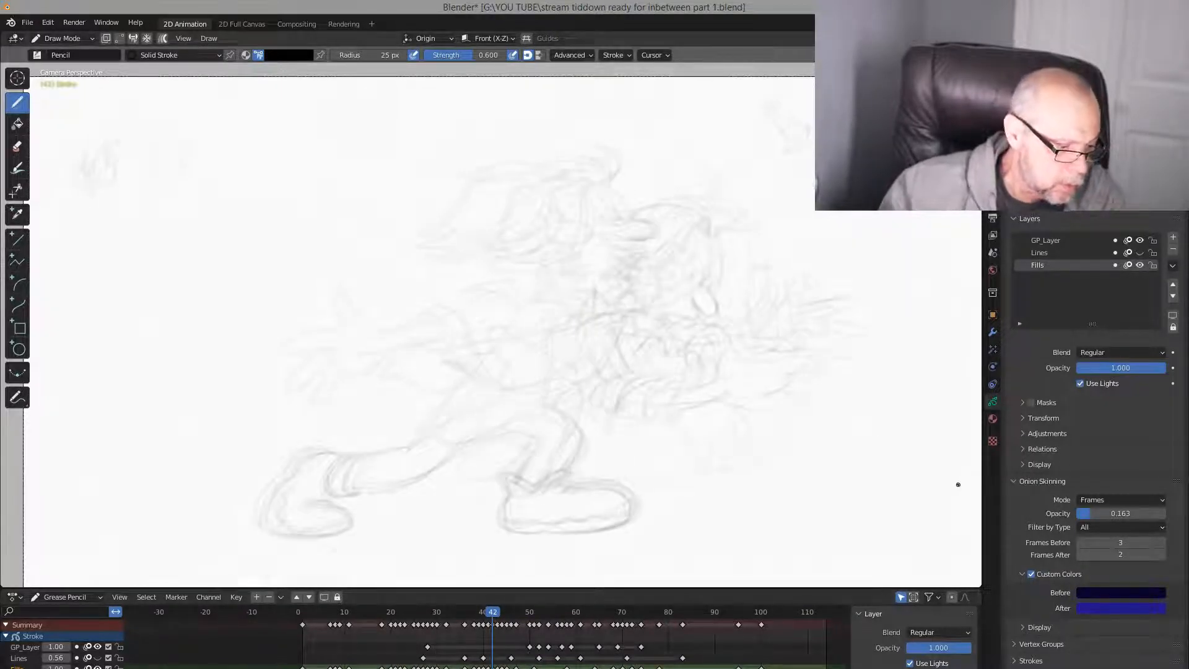
key(Down)
key(Up)
key(Up)
key(Down)
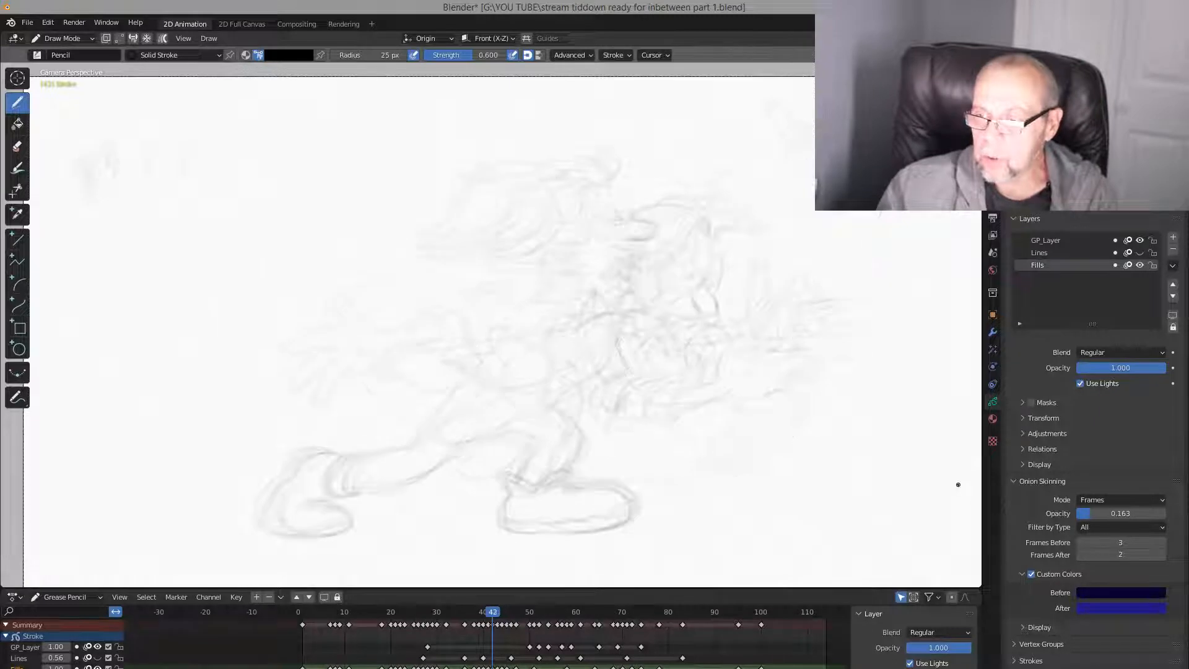
Draw the character's ear on frame 42, placed between its positions in drawings 41 and 43
key(Down)
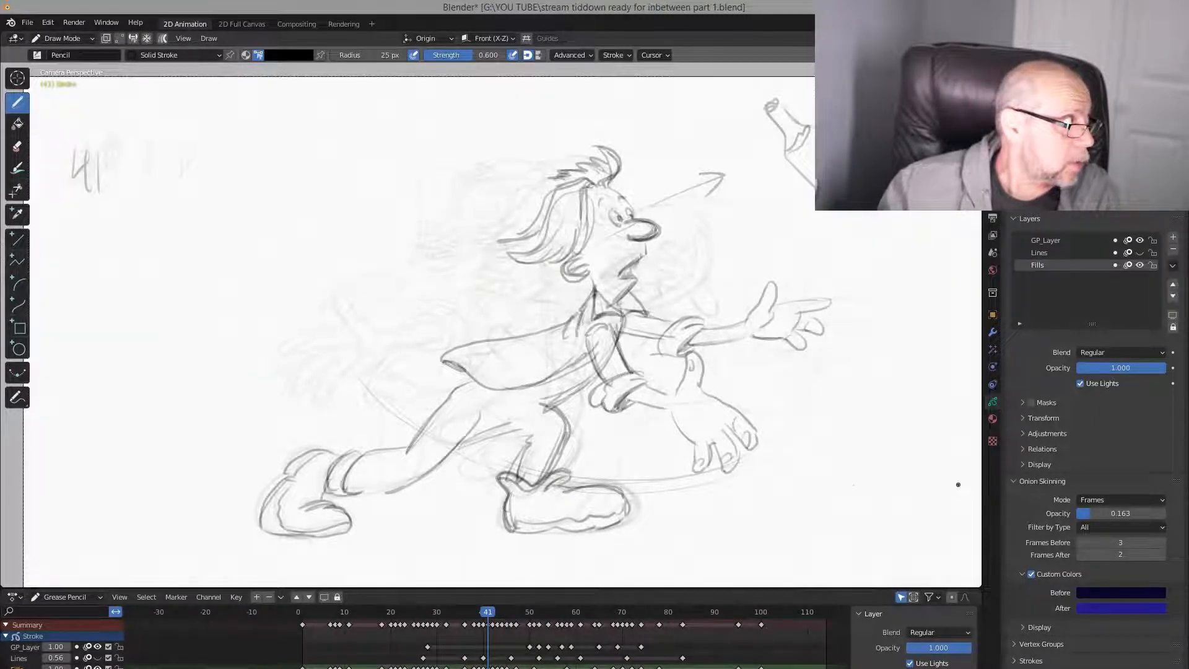
key(Left)
key(Right)
key(Right)
key(Left)
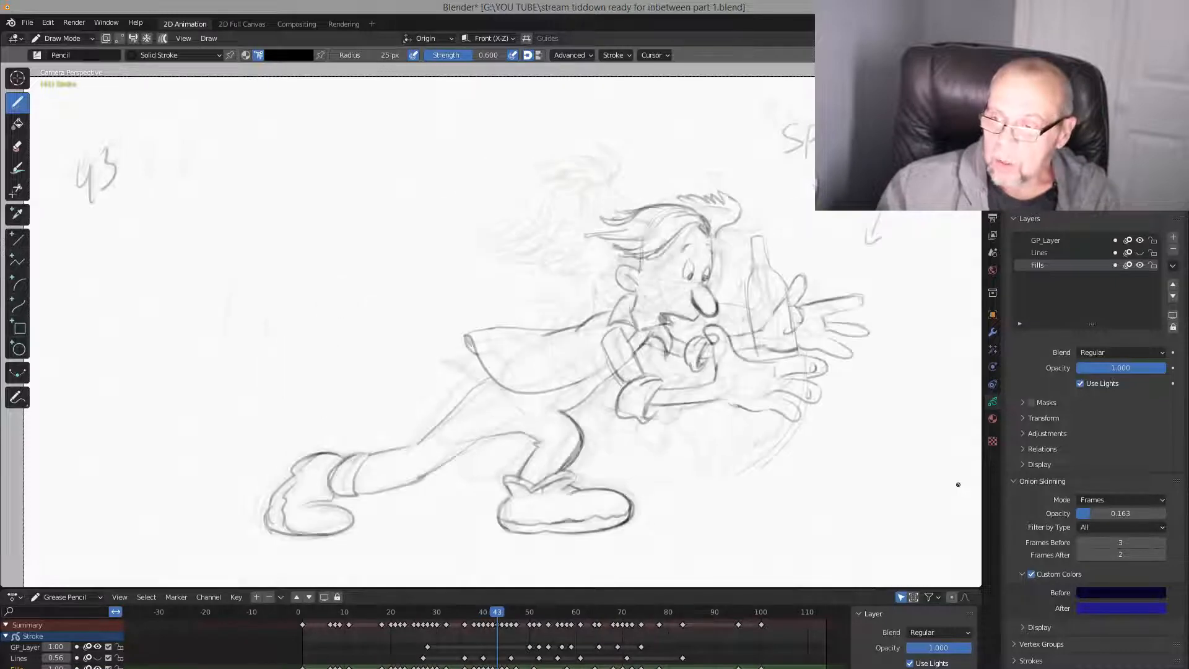
key(Right)
drag(603, 261, 614, 281)
key(Left)
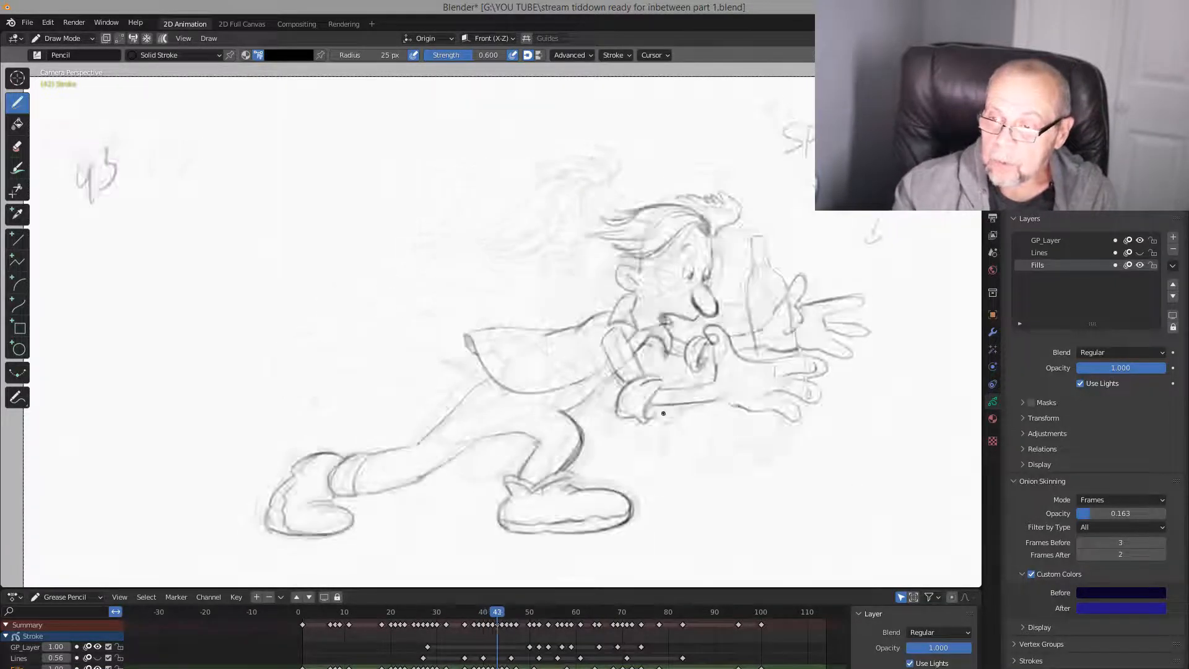
key(Right)
key(Left)
key(Right)
Draw the shoulder and back line and the pointed jacket tail on frame 42, checking against frames 41 and 43
key(Right)
key(Left)
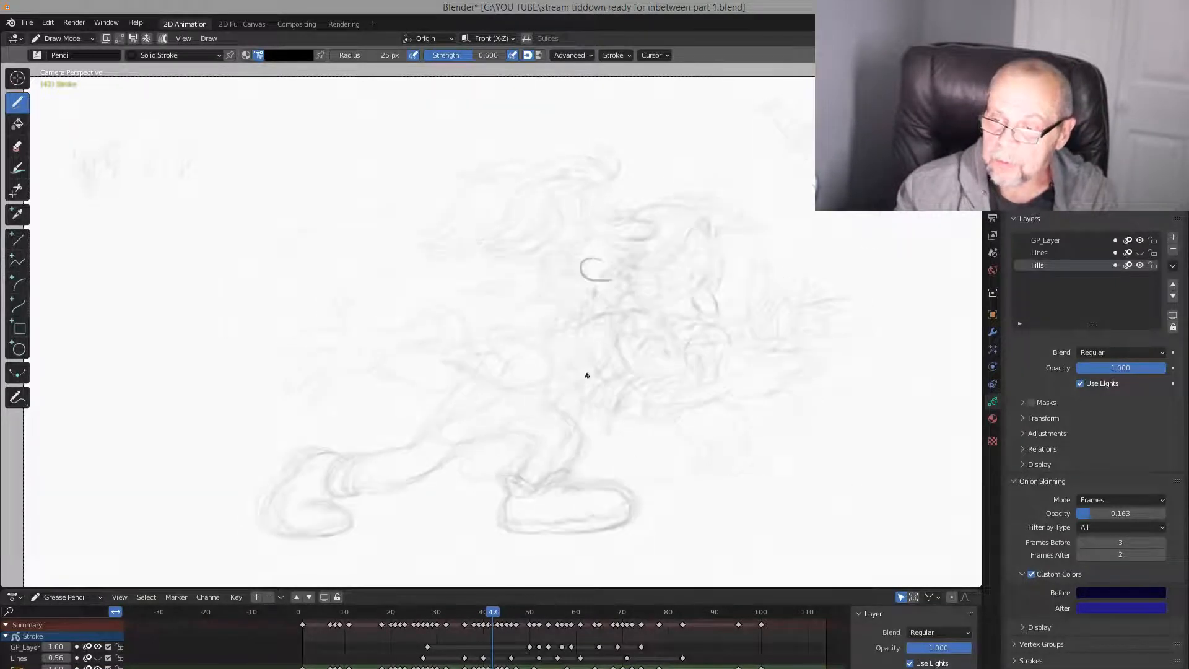
key(Left)
key(Right)
key(Right)
key(Left)
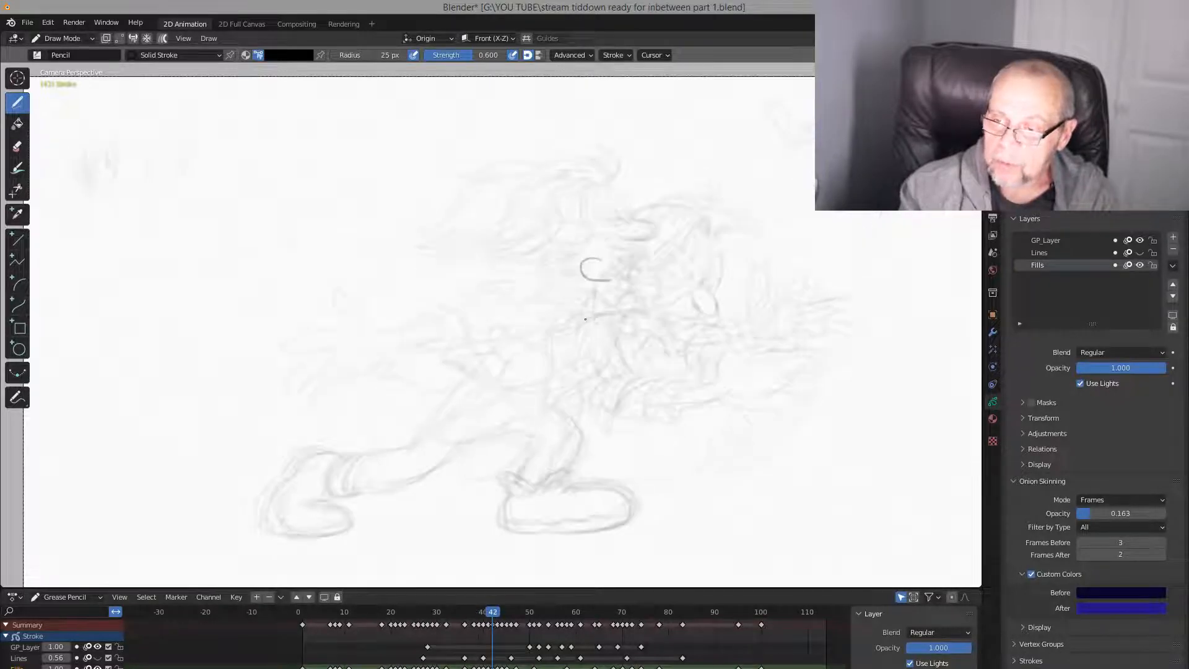
key(Right)
key(Left)
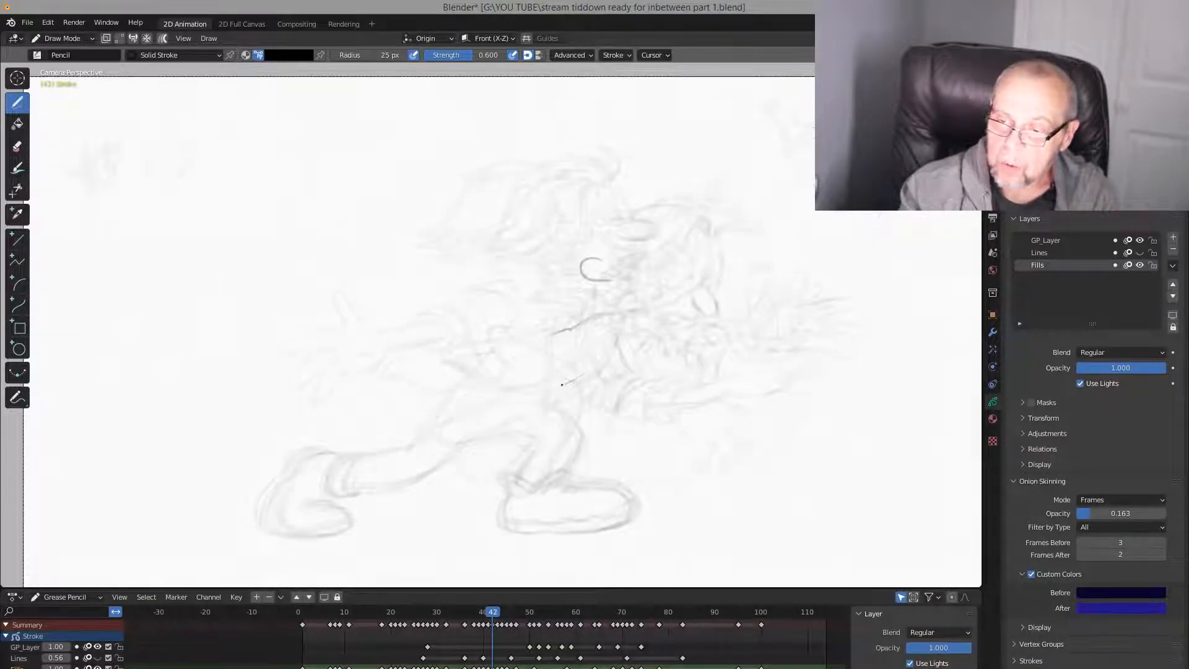
mouse_move(562, 385)
mouse_down()
mouse_move(454, 347)
mouse_move(549, 334)
mouse_up()
key(Right)
key(Left)
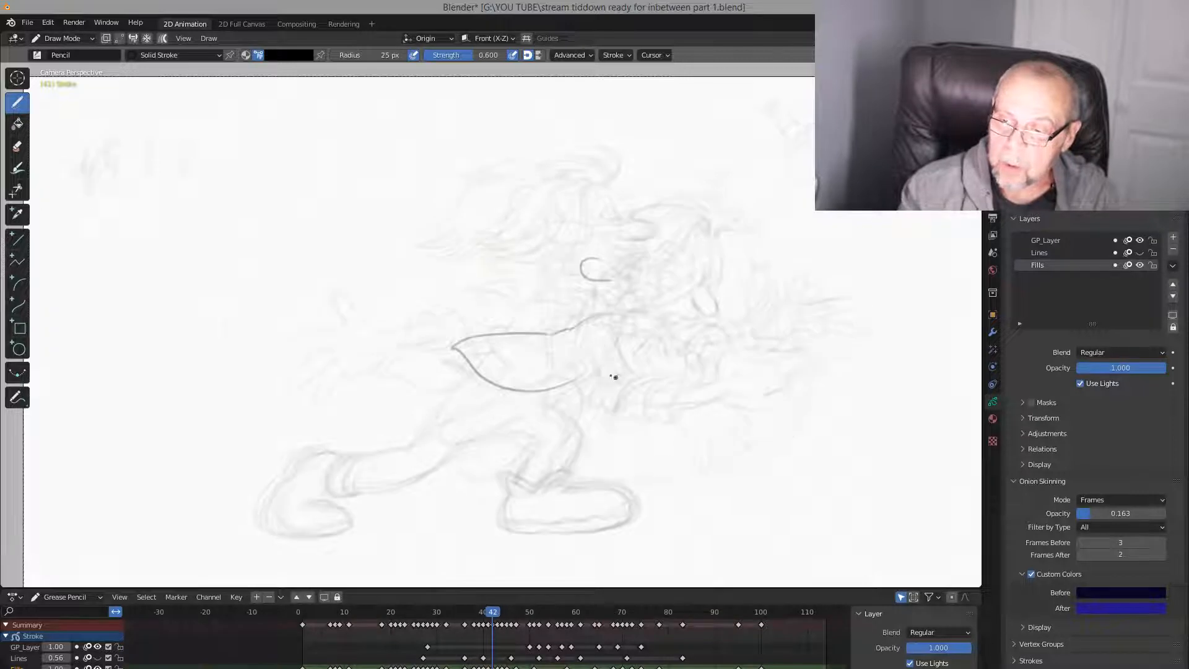
Draw the bent front leg from the jacket hem to the trouser end on frame 42, using frame 43 as reference
mouse_move(584, 392)
mouse_down()
mouse_move(561, 410)
mouse_move(570, 452)
mouse_move(554, 468)
mouse_up()
key(Right)
key(Left)
key(Right)
key(Left)
key(Right)
key(Left)
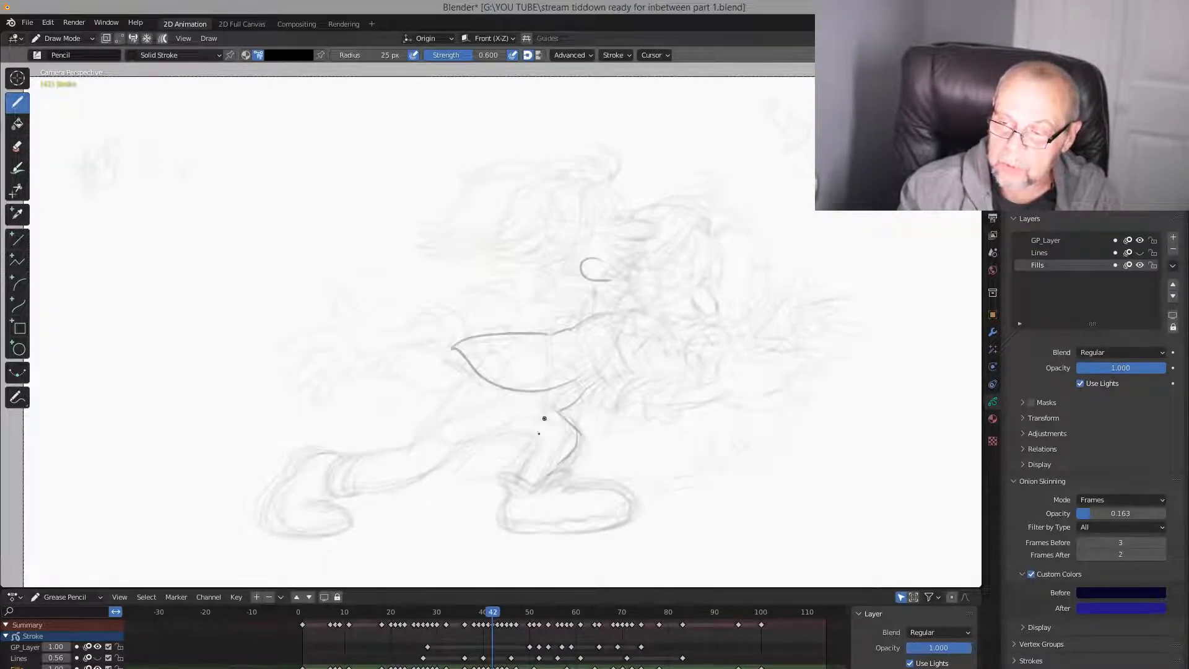
key(Right)
key(Left)
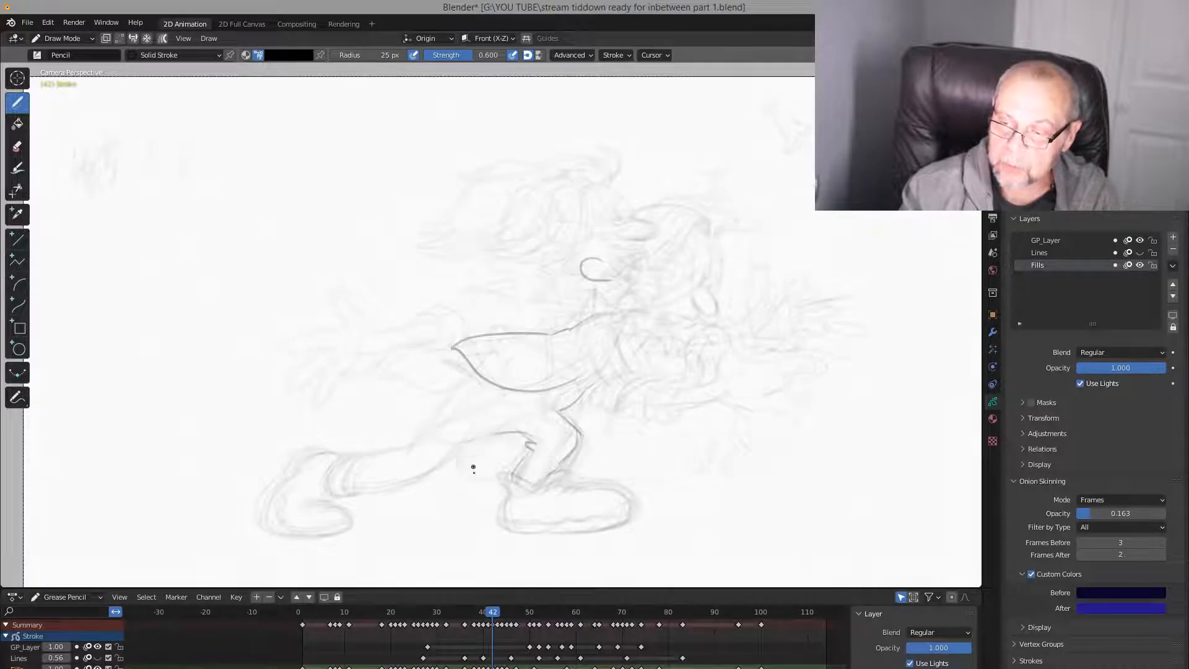
Draw the upper and lower outlines of the stretched rear leg on frame 42, checking against the neighbouring drawings
key(Right)
key(Left)
key(Right)
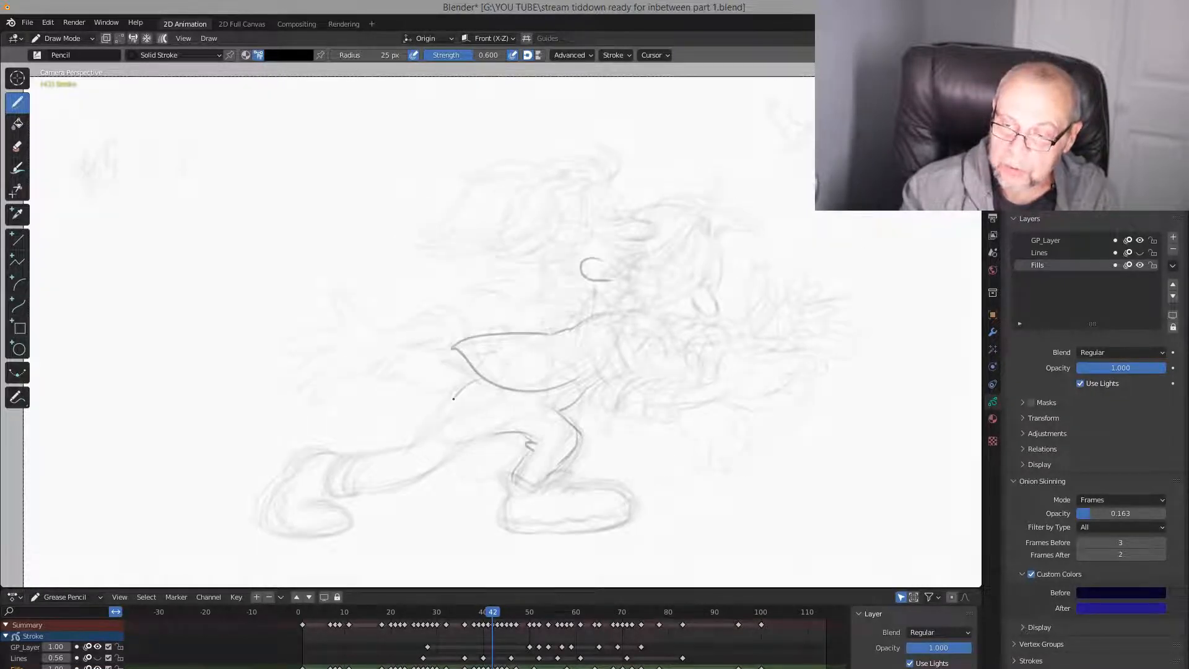
key(Left)
mouse_move(453, 399)
mouse_down()
mouse_move(412, 448)
mouse_move(413, 476)
mouse_up()
key(Right)
key(Left)
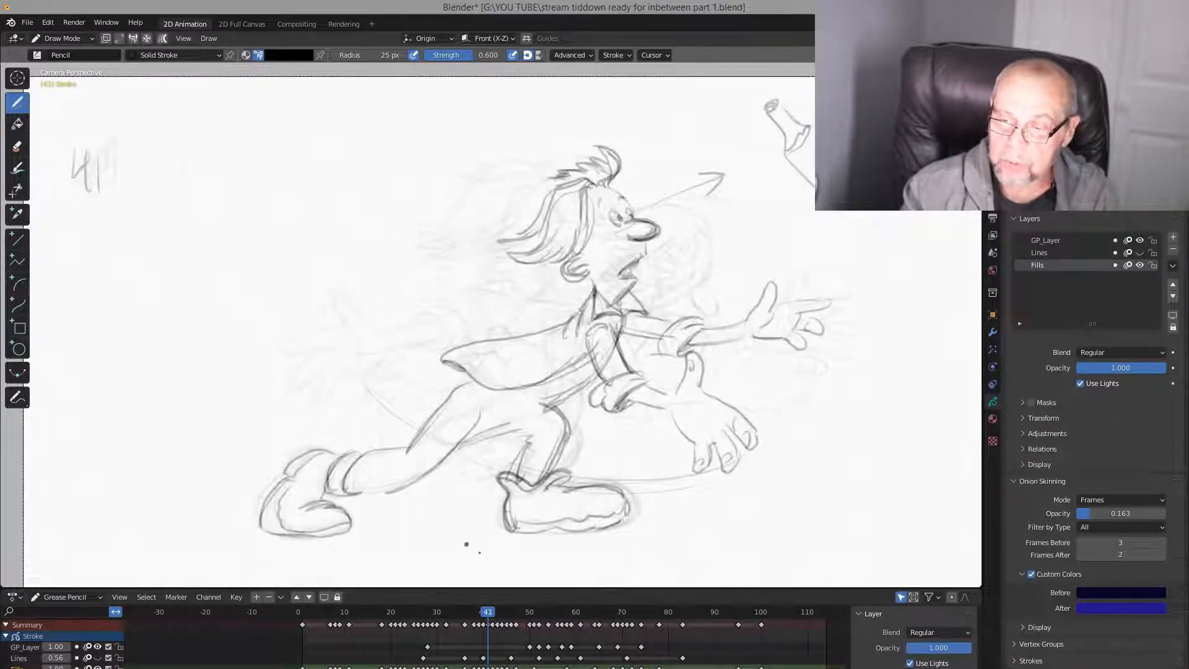
Try a first outline of the near hand's thumb on frame 42, using drawings 41 and 43 as reference
key(Right)
key(Right)
key(Left)
key(Left)
key(Right)
key(Right)
key(Left)
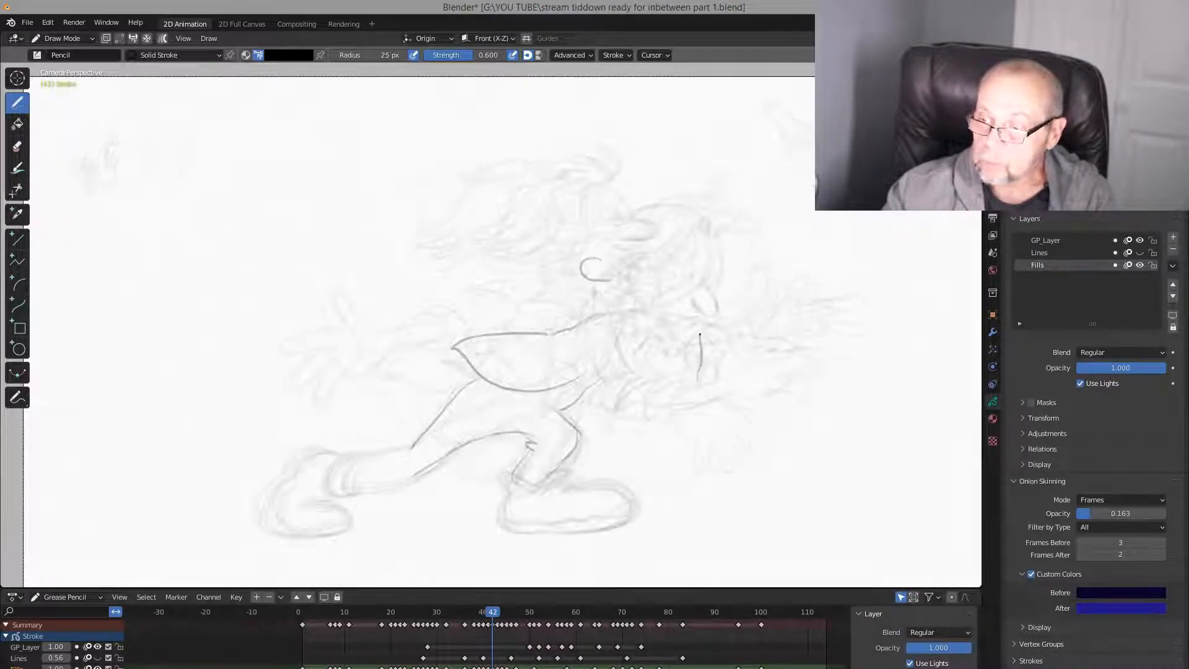
drag(700, 335, 706, 348)
key(Left)
key(Right)
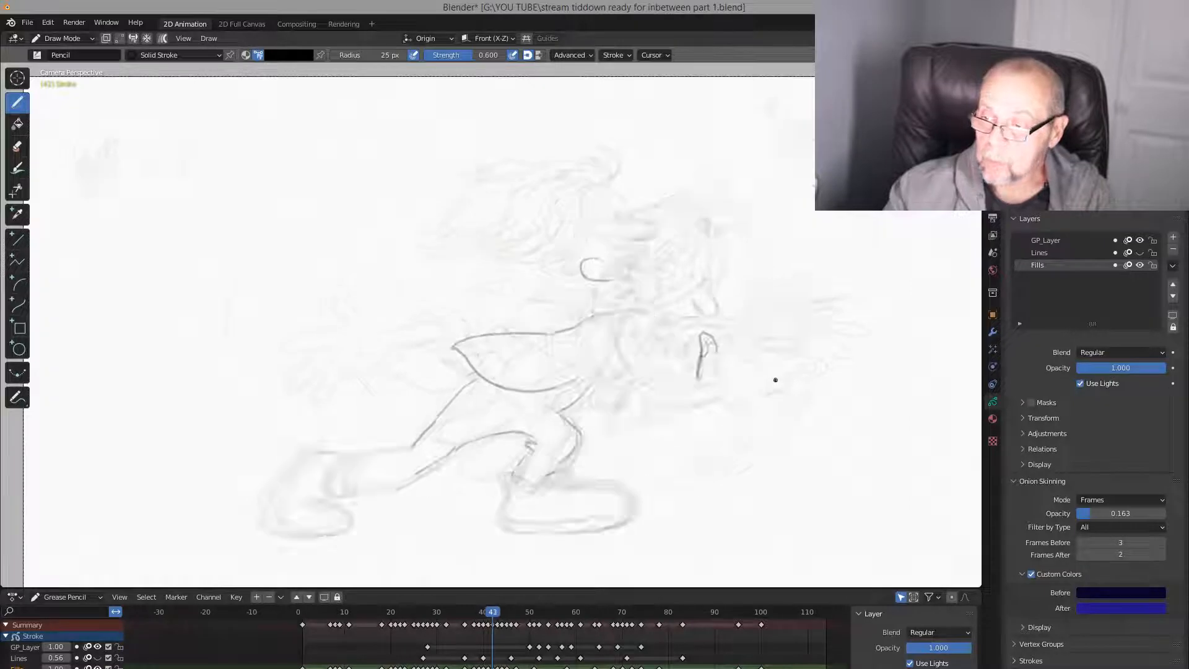
Draw the upper edge of the near hand and its first outstretched finger on frame 42, checking against drawings 41 and 43
key(Right)
key(Left)
key(Left)
key(Right)
key(Right)
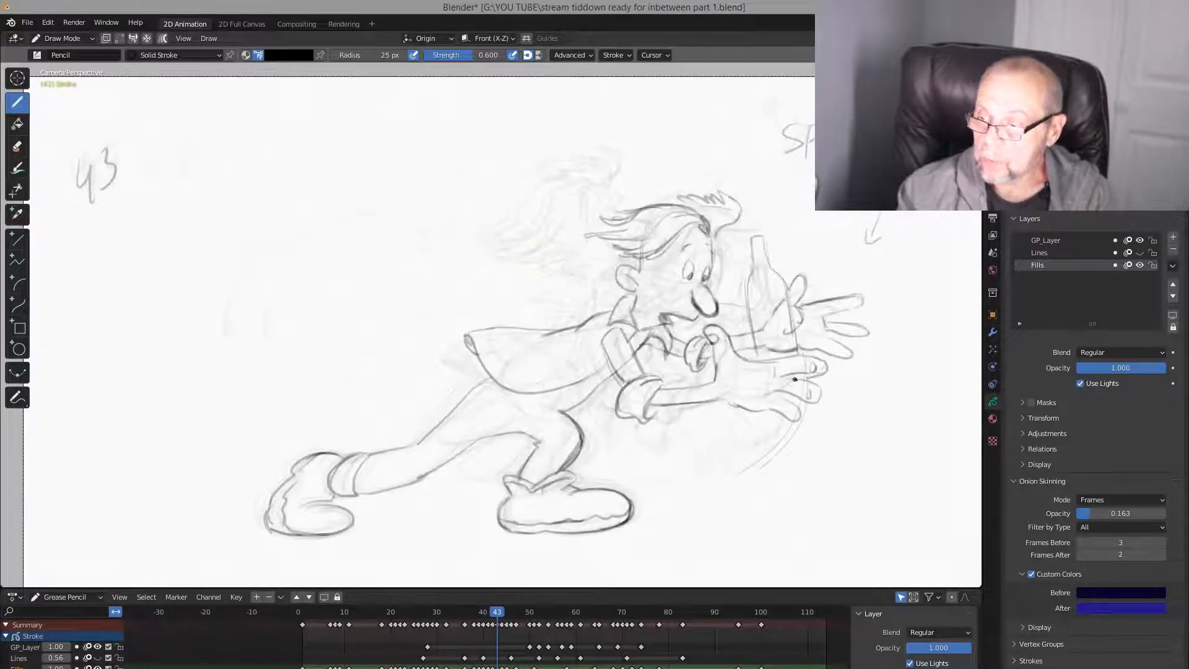
key(Left)
mouse_move(728, 367)
mouse_down()
mouse_move(796, 401)
mouse_move(781, 396)
mouse_up()
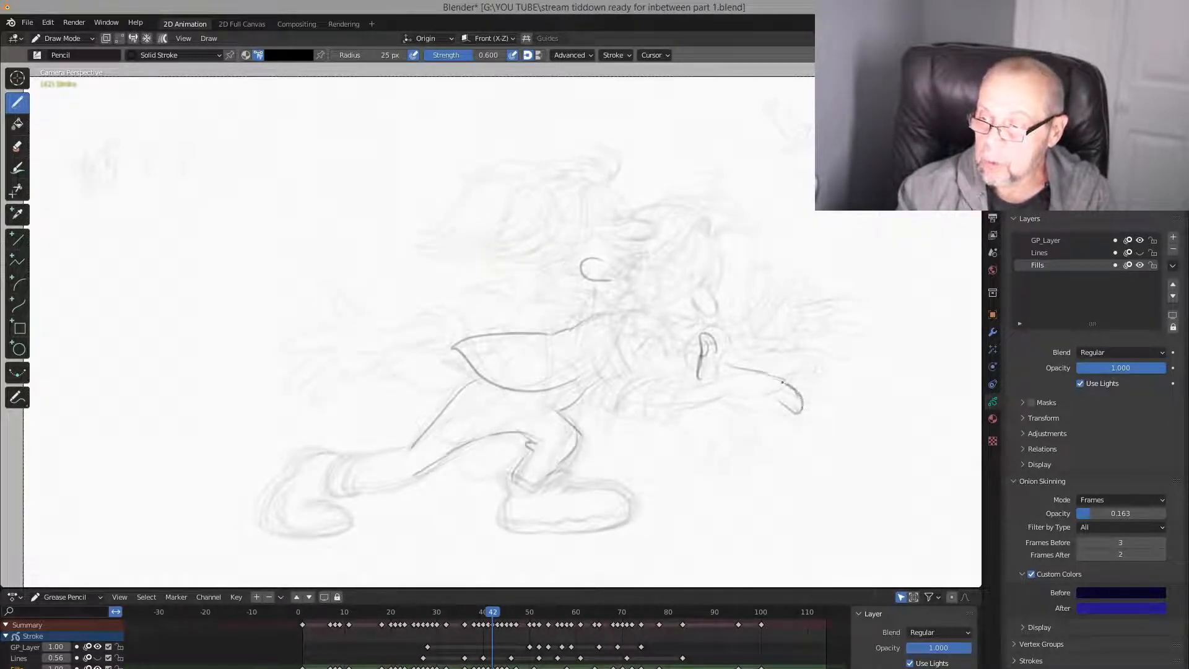
key(Left)
key(Right)
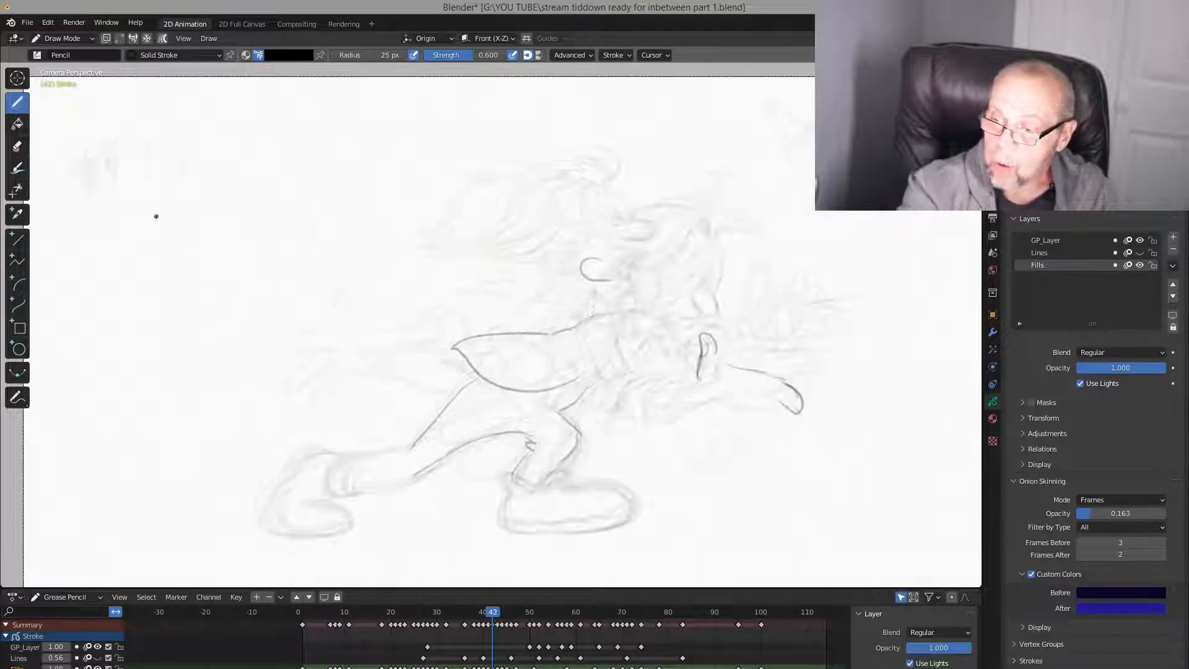
Erase the near hand's rough thumb strokes on frame 42 and redraw the thumb's inner edge and tip
click(17, 146)
key(Left)
key(Right)
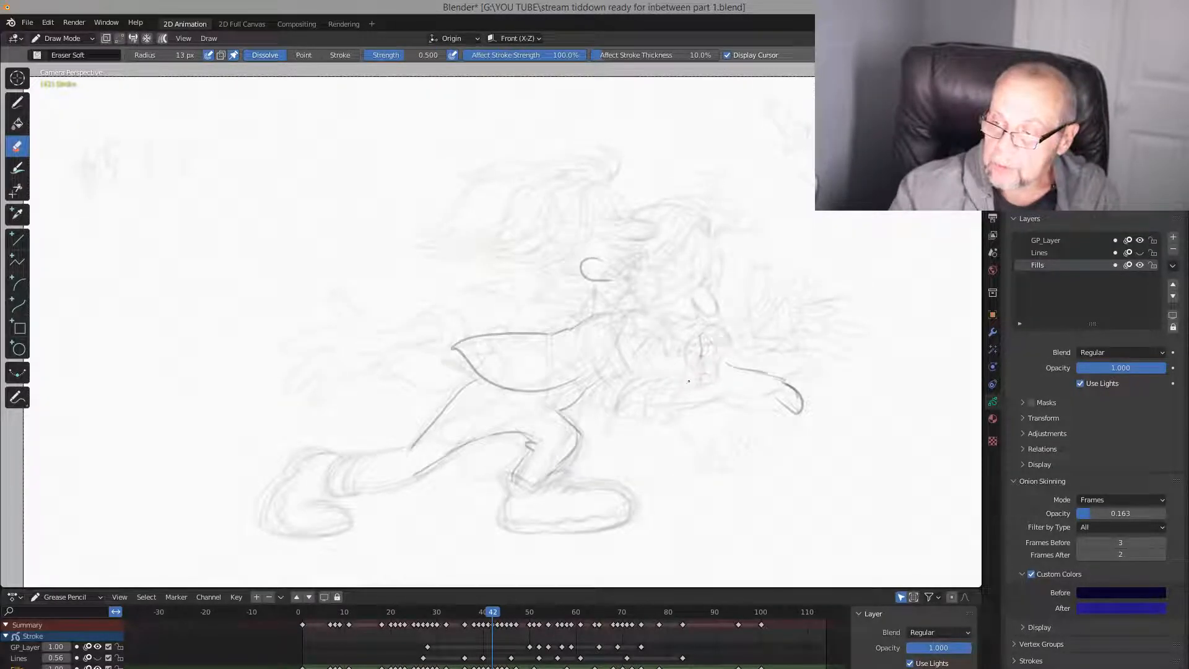
click(21, 106)
key(Left)
key(Right)
key(Right)
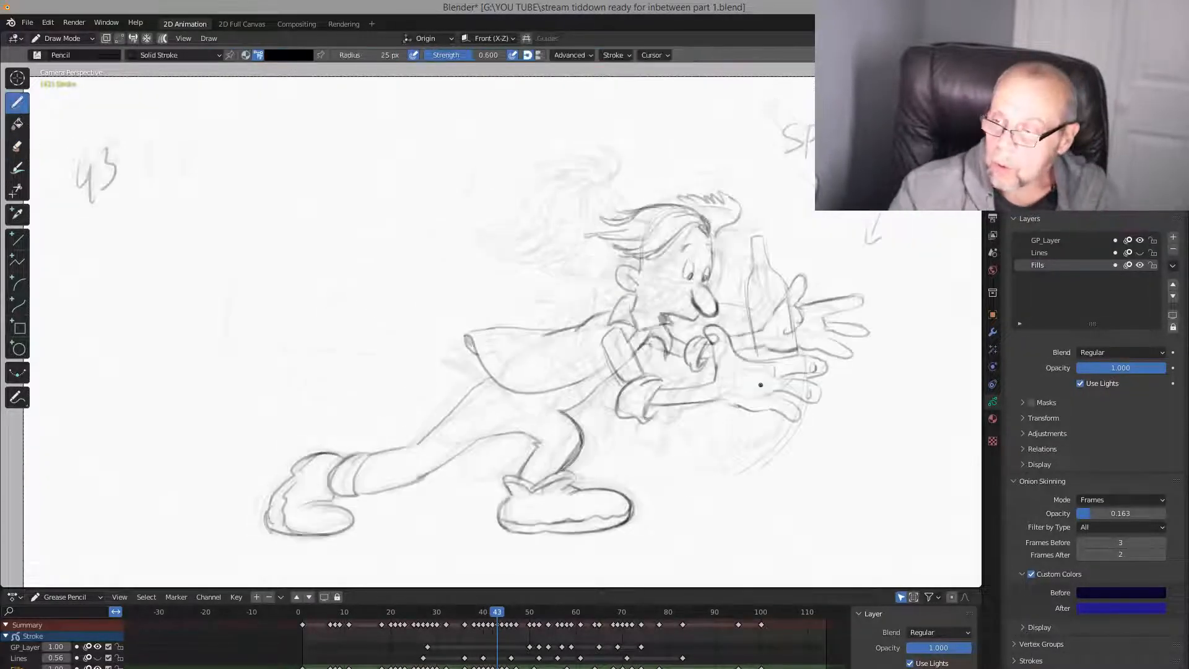
key(Left)
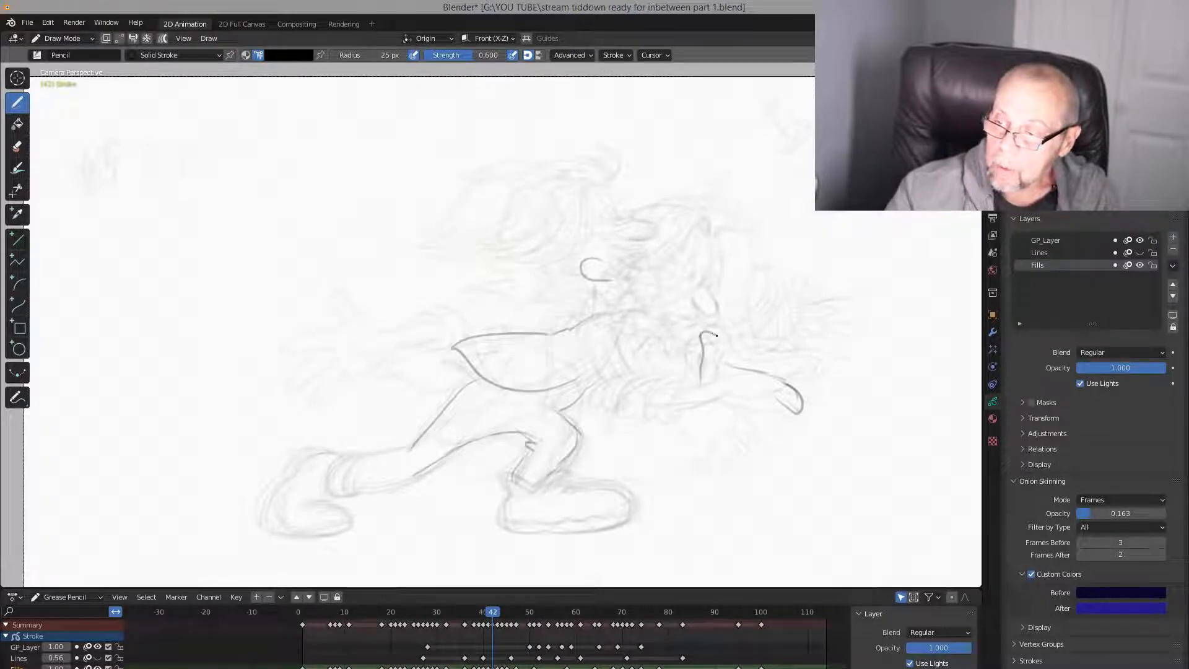
Complete the thumb's outer edge down to the back of the hand on frame 42, comparing with drawings 41 and 43
key(Left)
key(Right)
key(Right)
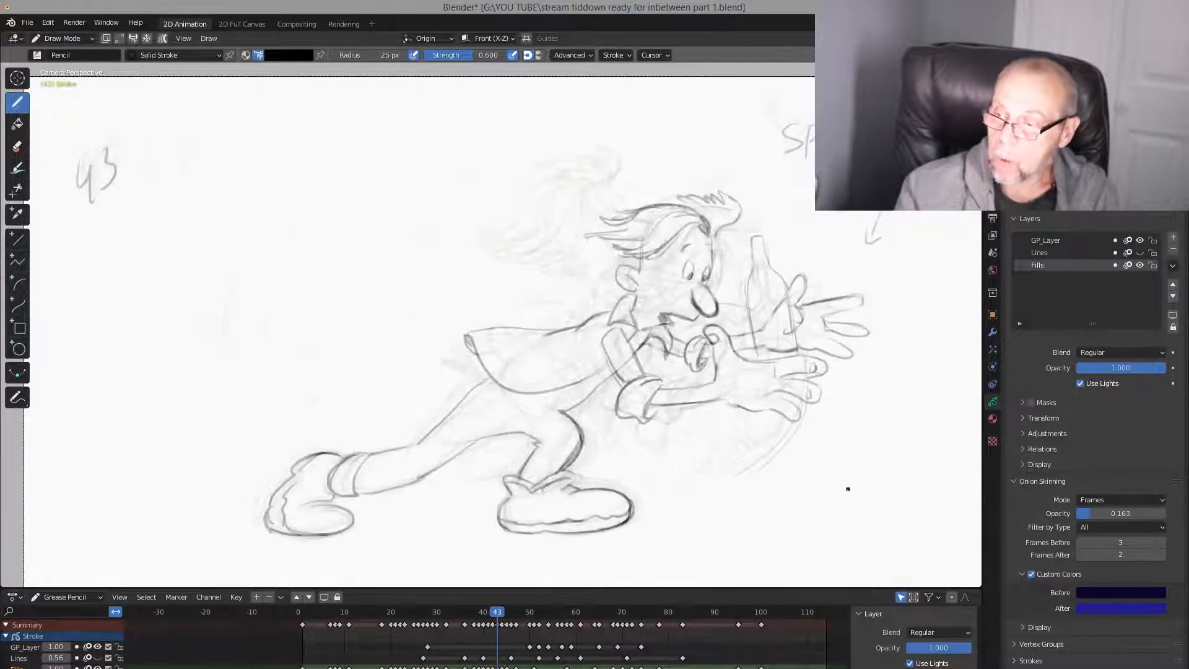
key(Left)
key(Left)
key(Right)
key(Right)
key(Left)
key(Left)
key(Right)
key(Left)
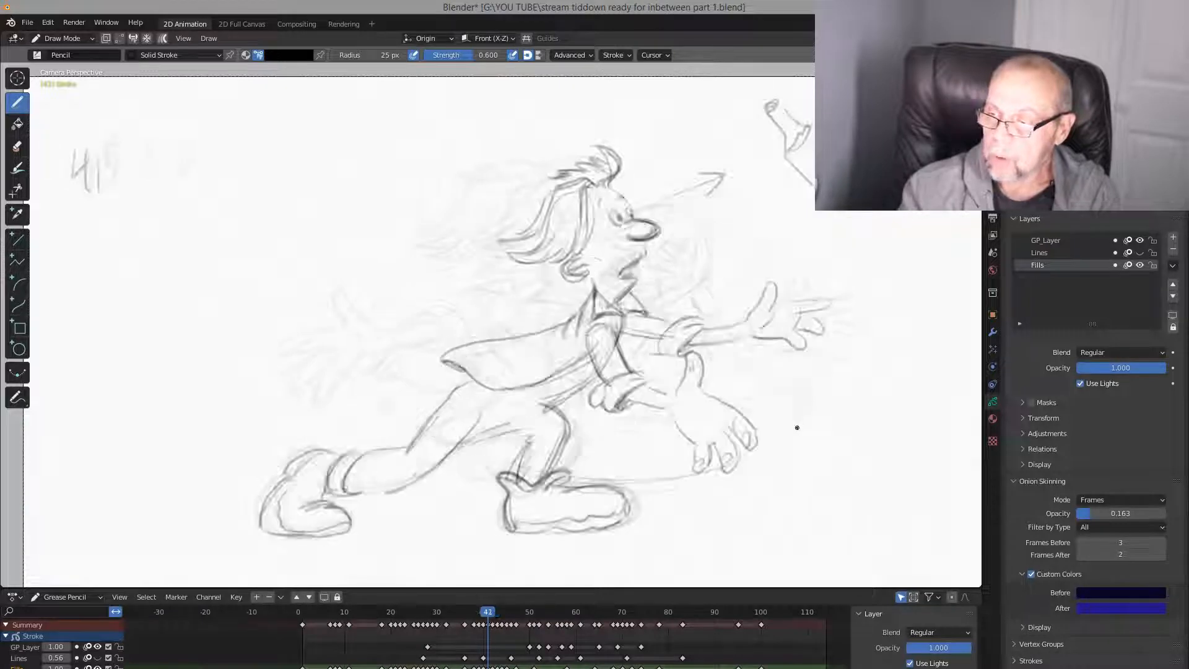
key(Right)
key(Left)
key(Right)
key(Left)
key(Right)
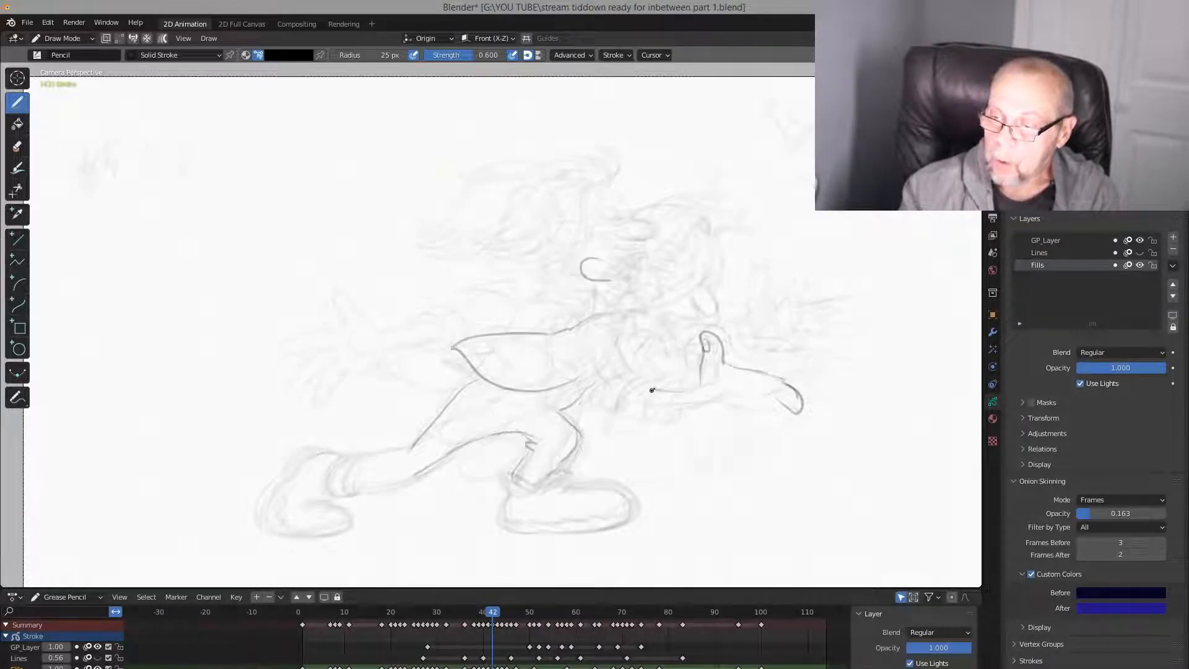
Draw the rolled sleeve cuff and the forearm leading to the near hand on frame 42
mouse_move(631, 412)
mouse_down()
mouse_move(653, 384)
mouse_move(610, 406)
mouse_move(630, 416)
mouse_move(650, 381)
mouse_move(642, 407)
mouse_up()
key(Right)
key(Left)
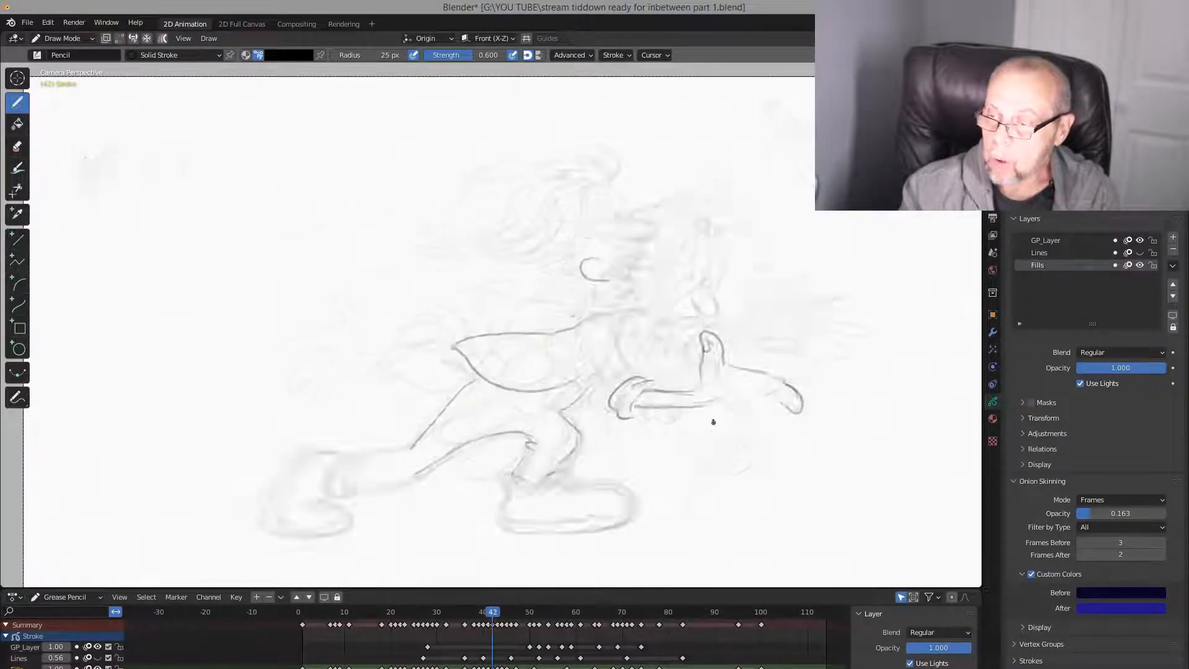
key(Right)
key(Left)
key(Right)
key(Left)
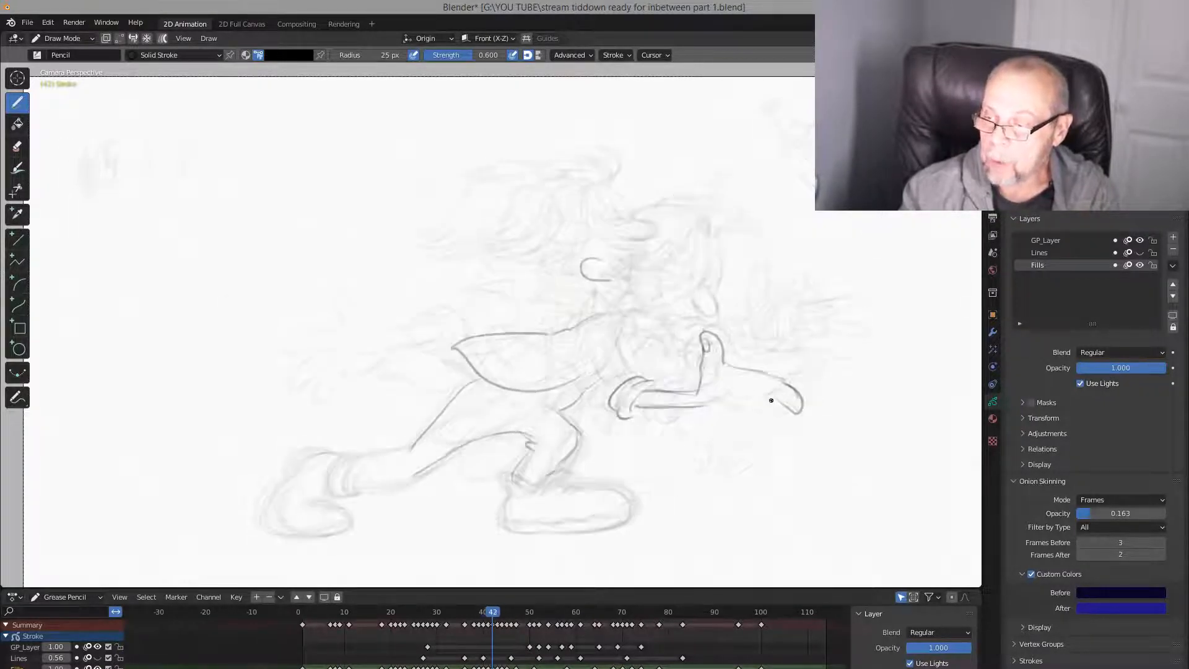
Draw the second finger below the first on the near hand and join the finger lines to the palm on frame 42
drag(773, 403, 793, 432)
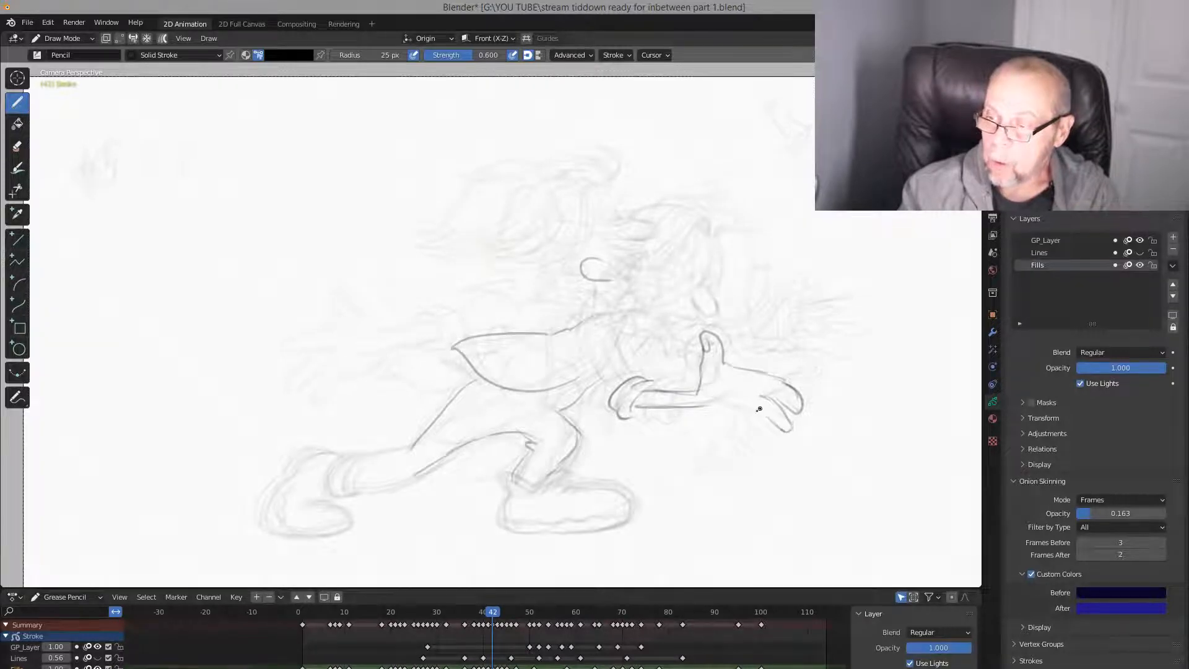
key(Right)
key(Left)
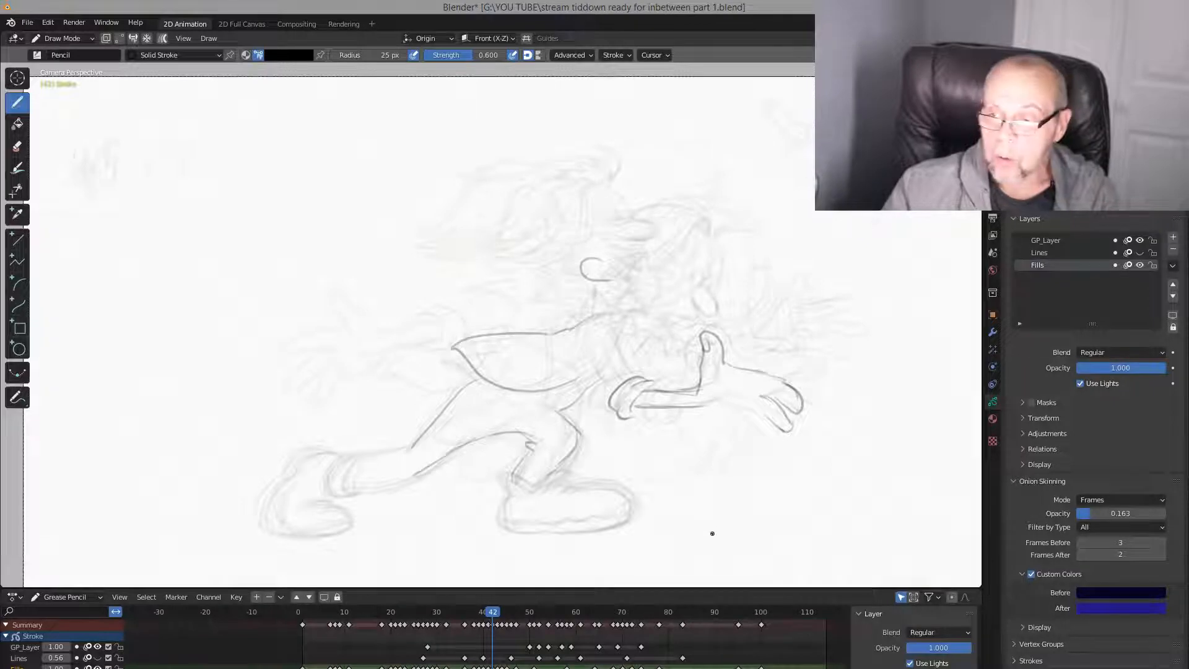
key(Right)
key(Left)
key(Right)
key(Left)
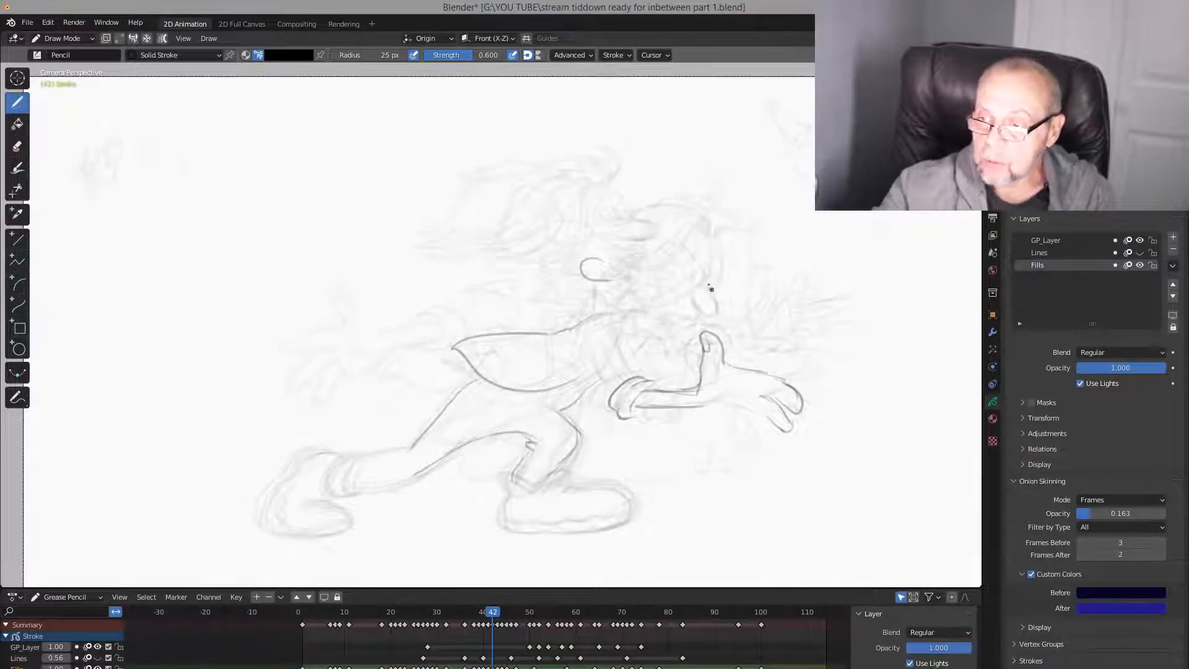
Draw the character's large nose on frame 42, placed between its positions in drawings 41 and 43
key(Right)
key(Left)
mouse_move(667, 258)
mouse_down()
mouse_move(694, 265)
mouse_move(673, 272)
mouse_move(675, 247)
mouse_up()
key(Right)
key(Left)
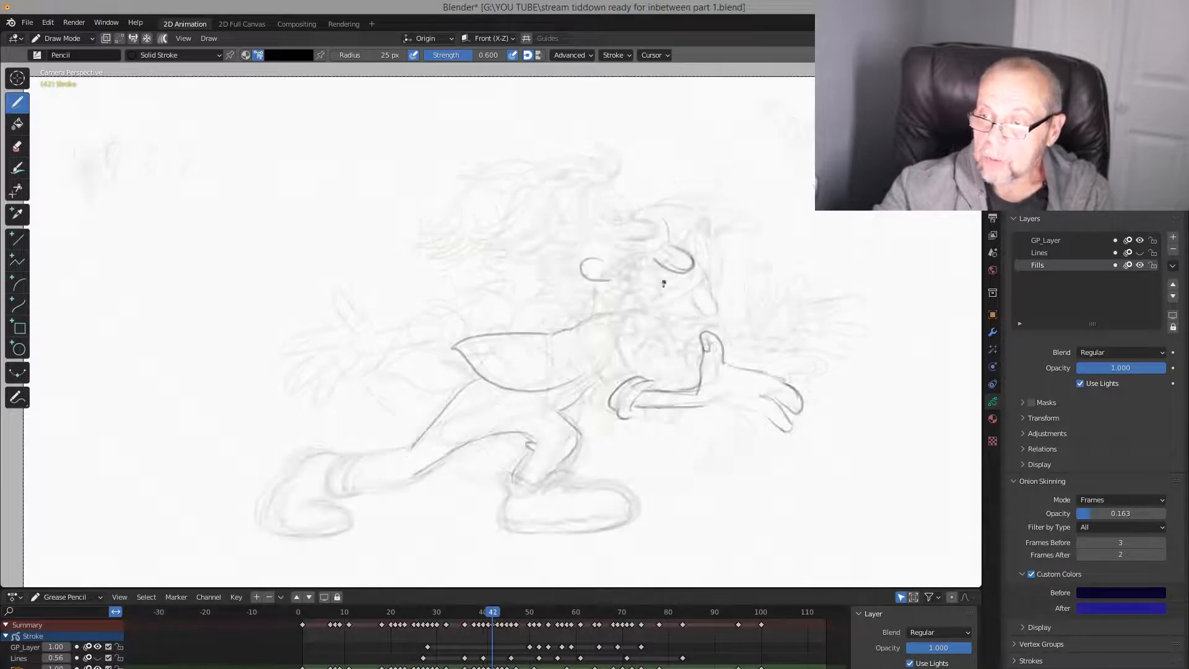
Draw the open mouth below the nose on frame 42, undoing a stray stroke and checking against the neighbouring drawings
key(Right)
key(Left)
key(Right)
key(Left)
drag(665, 283, 633, 293)
key(ctrl+z)
key(Right)
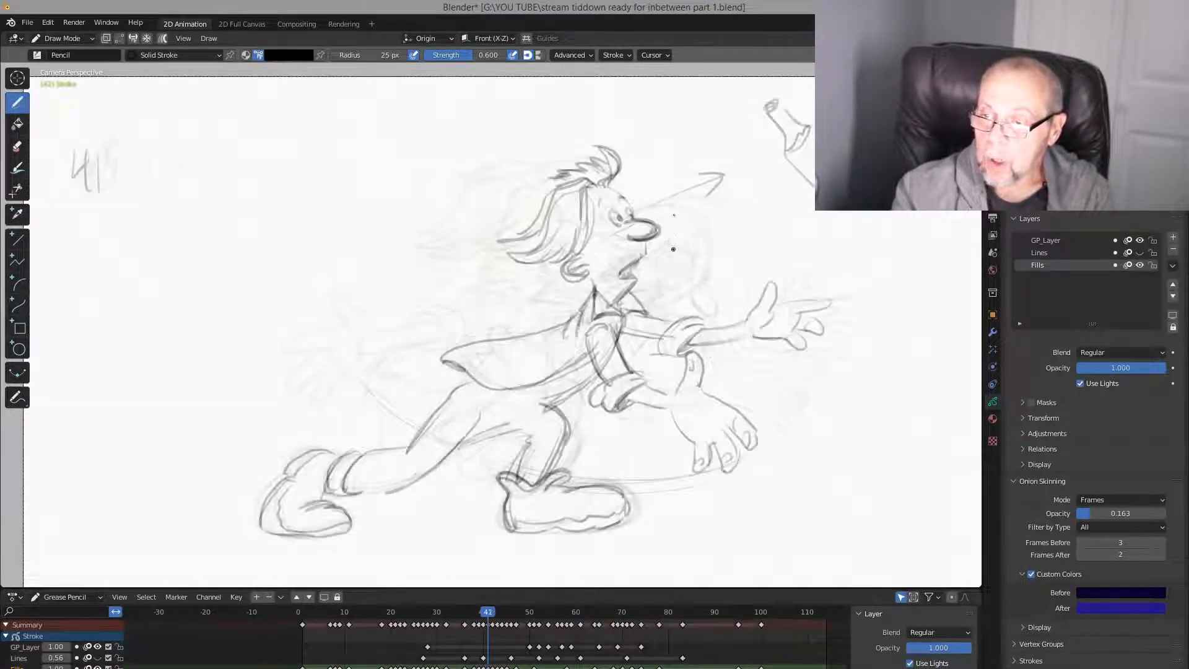
key(Left)
key(Right)
key(Left)
key(Right)
key(Left)
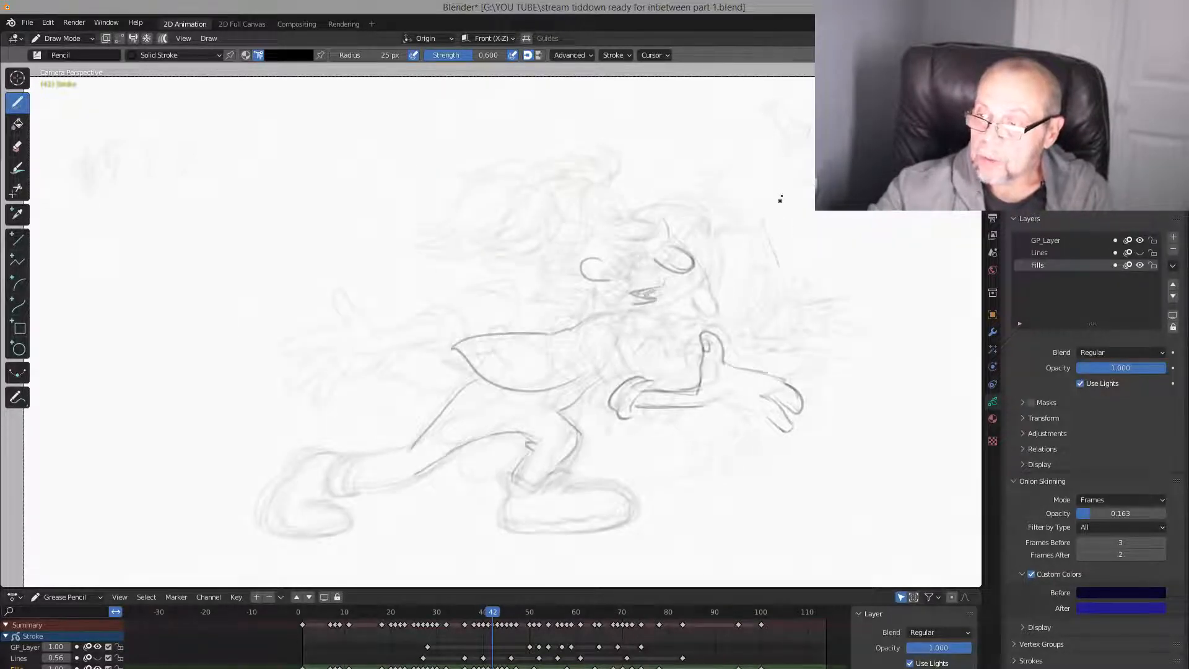
Draw the two sides and the rounded base of the tilted flying bottle above the hand on frame 42
drag(797, 193, 813, 246)
drag(758, 212, 782, 267)
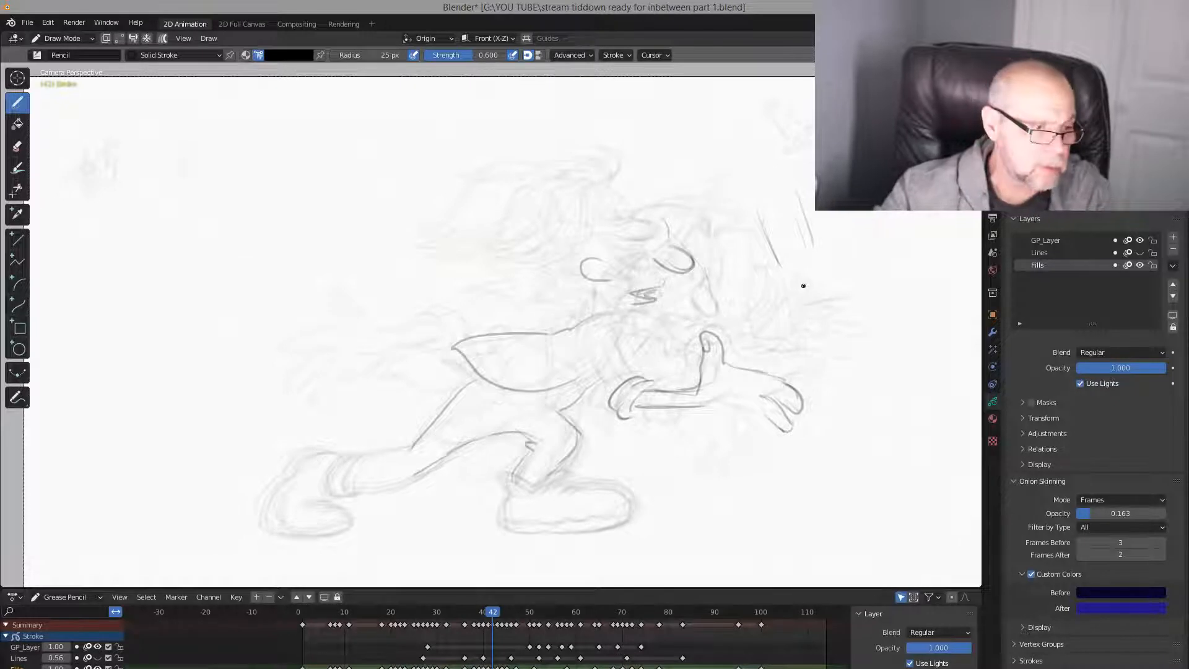
key(Right)
key(Left)
key(Right)
key(Left)
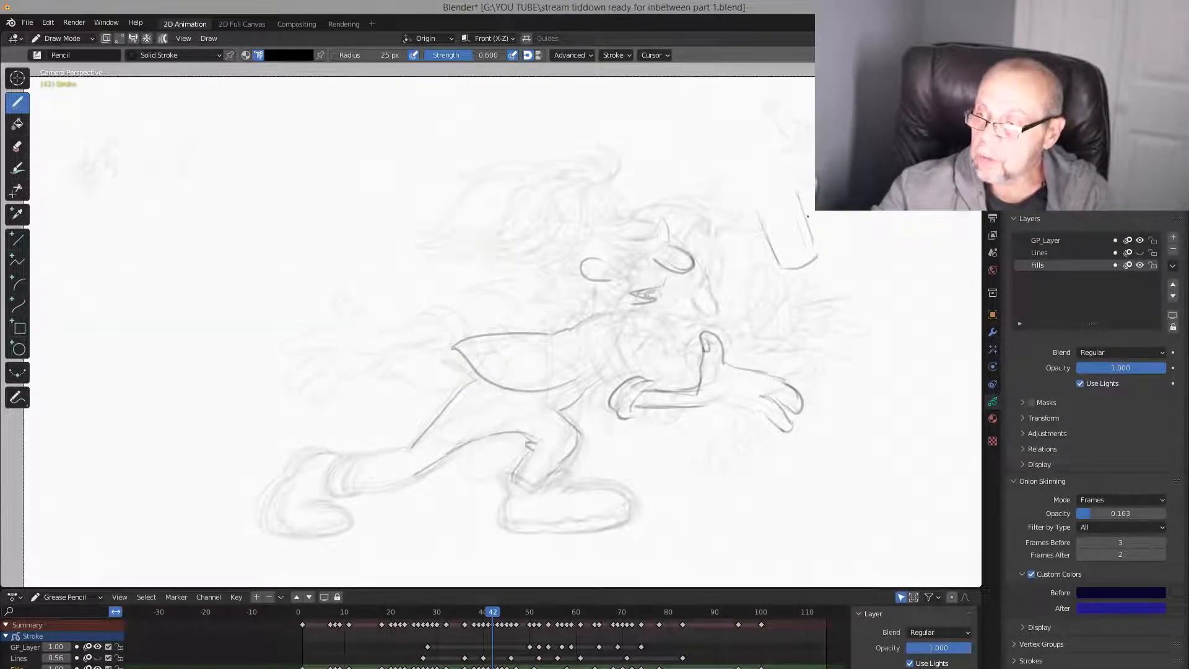
Add the bottle's neck, shoulders and inner contour on frame 42 and darken its outer side
drag(796, 191, 816, 243)
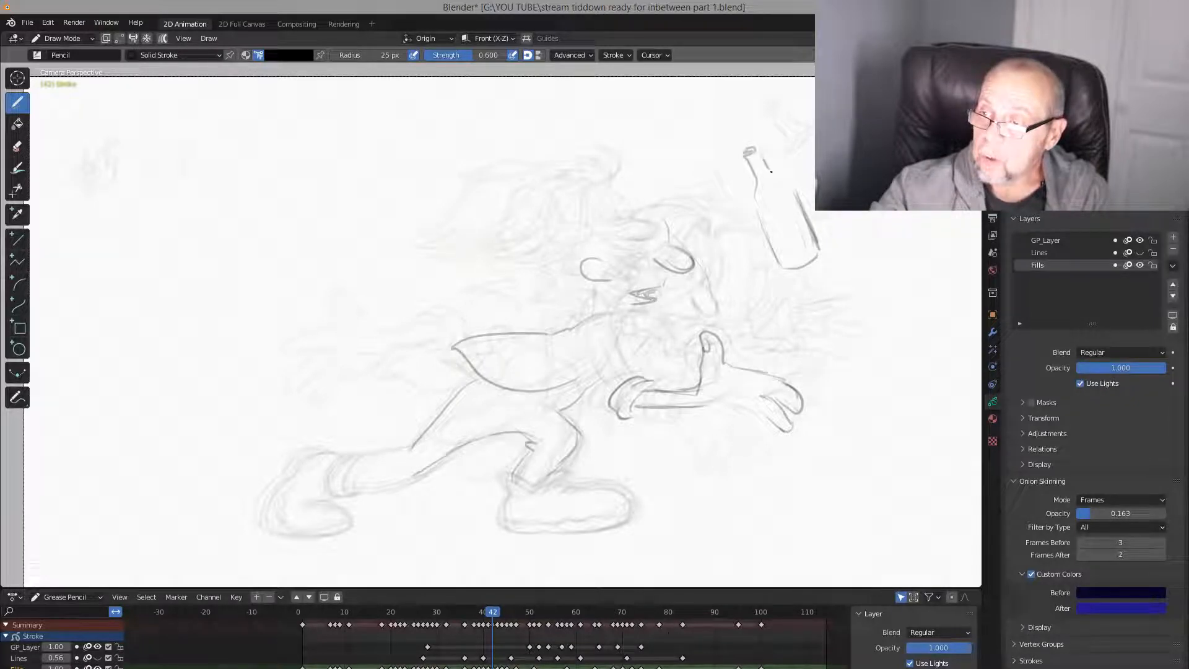
mouse_move(781, 180)
mouse_down()
mouse_move(807, 221)
mouse_move(770, 222)
mouse_up()
key(Right)
key(Left)
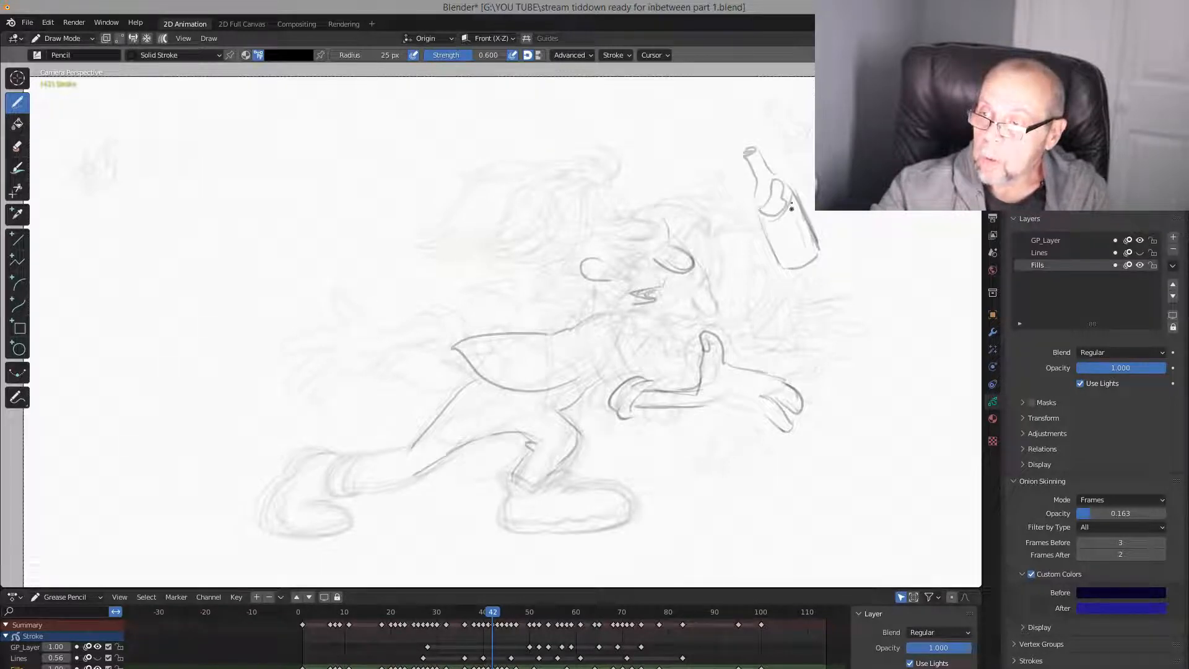
key(Right)
key(Left)
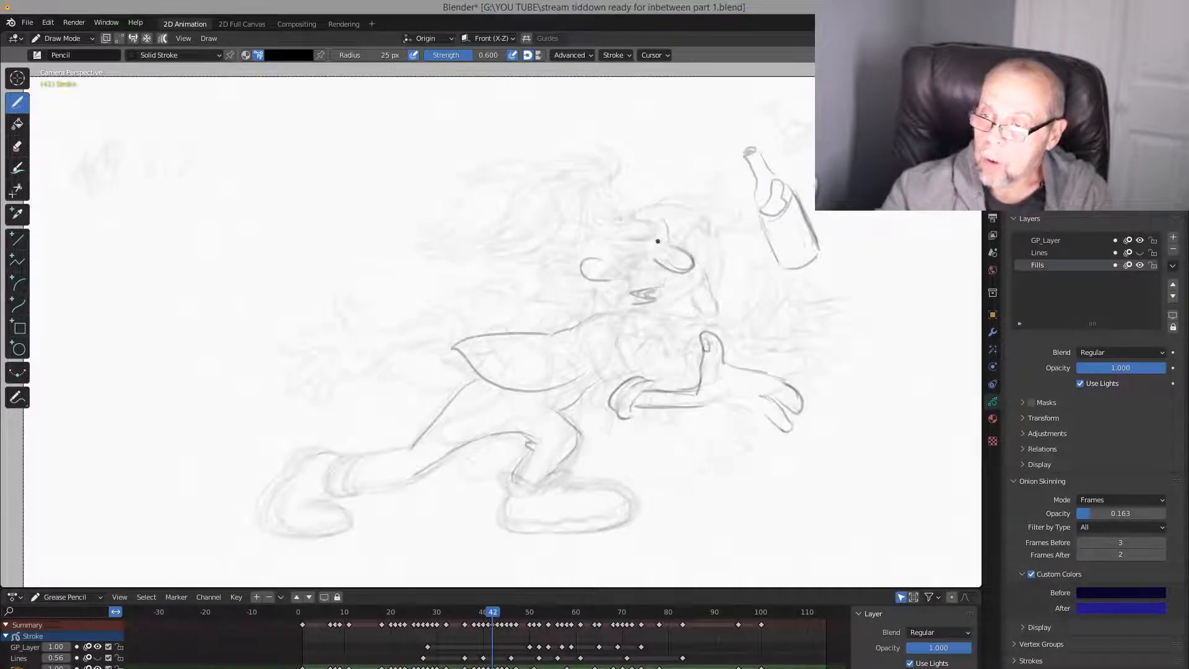
Draw the eyes and brow above the nose on frame 42 and reinforce the nose outline
drag(666, 239, 663, 241)
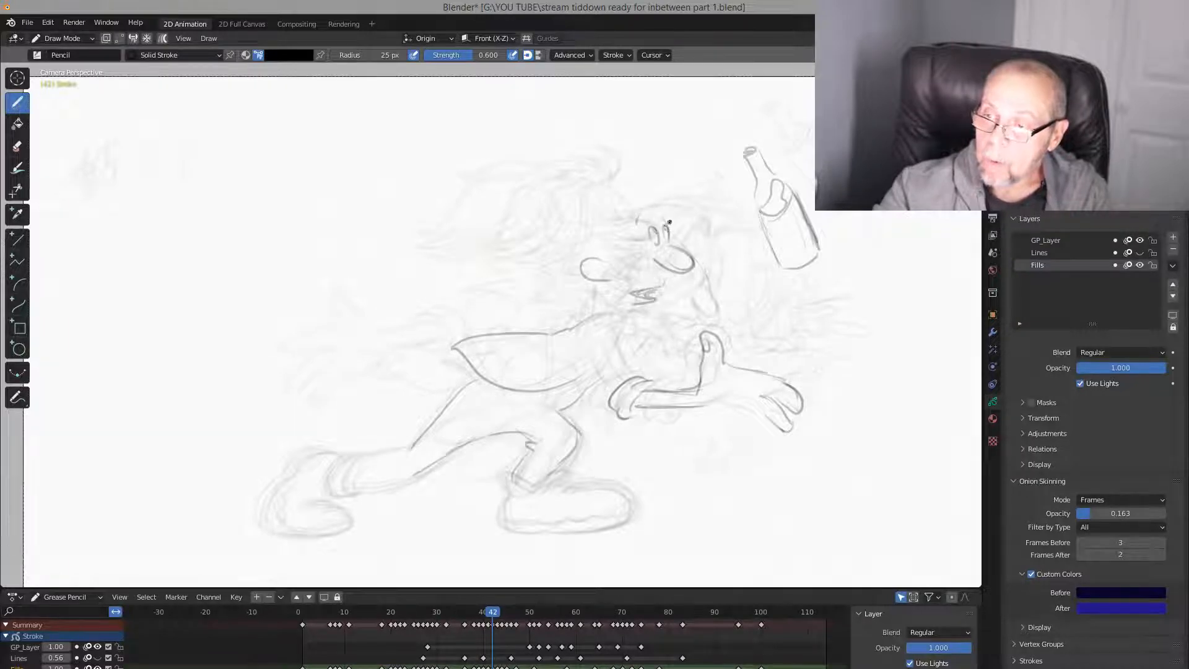
drag(683, 253, 692, 261)
key(Right)
key(Left)
key(Left)
key(Right)
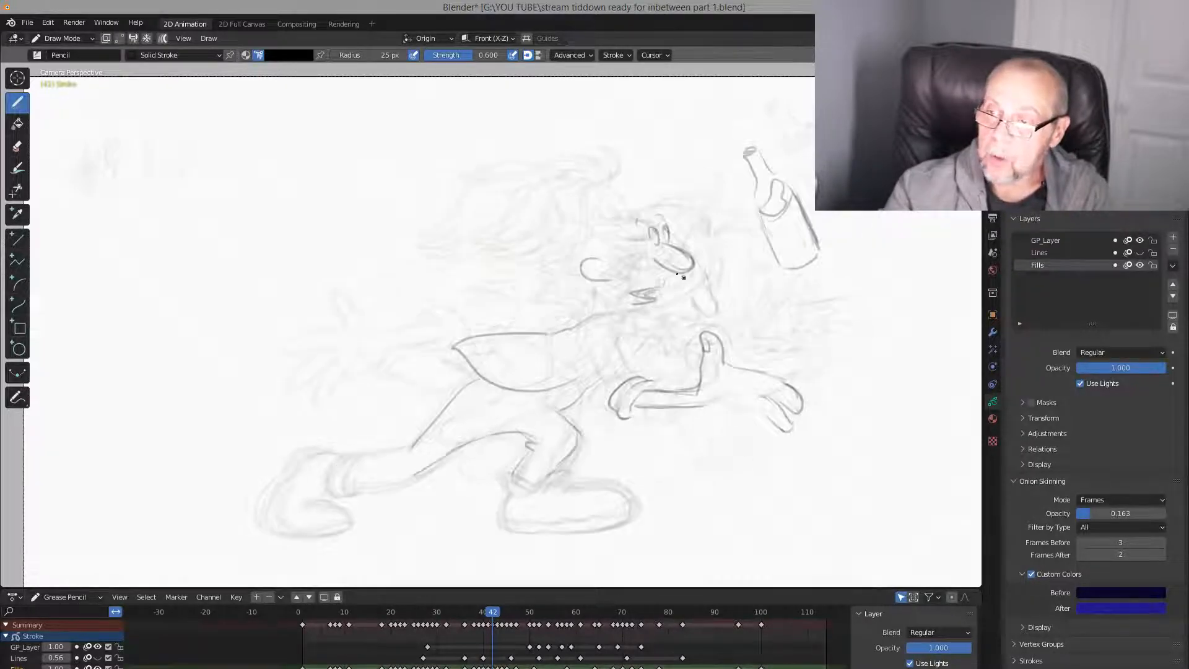
Refine the ear on frame 42 and draw the hairline from the forehead to the ear
key(Right)
key(Left)
drag(593, 270, 608, 269)
key(Right)
key(Left)
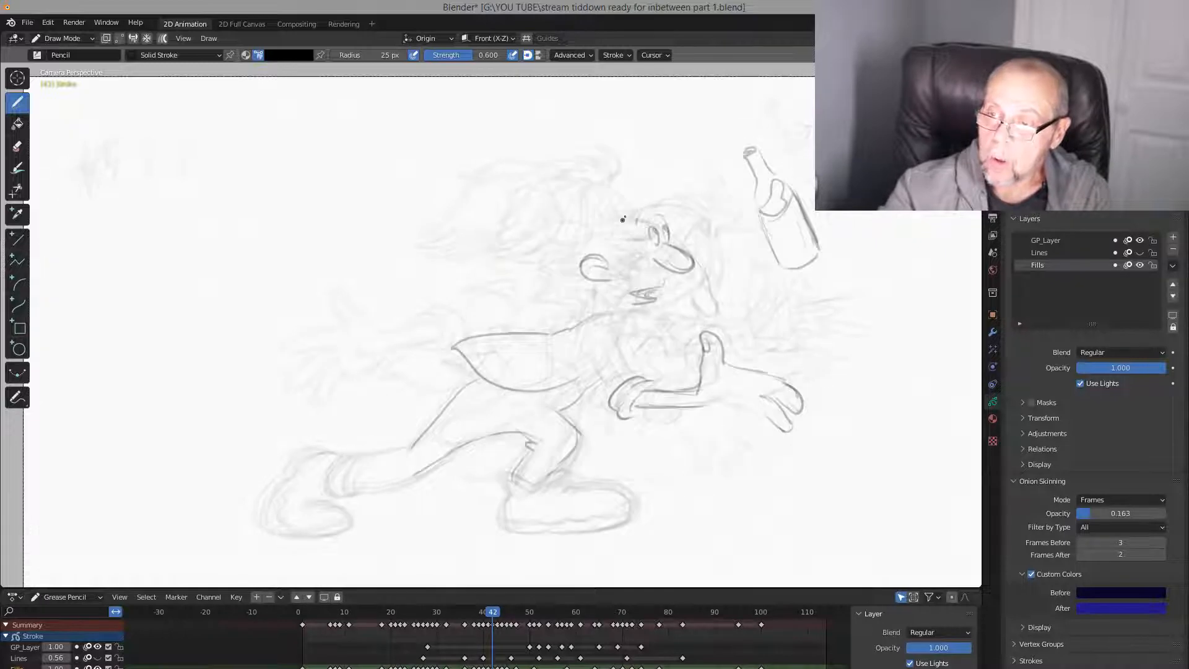
drag(620, 220, 603, 254)
key(Right)
key(Left)
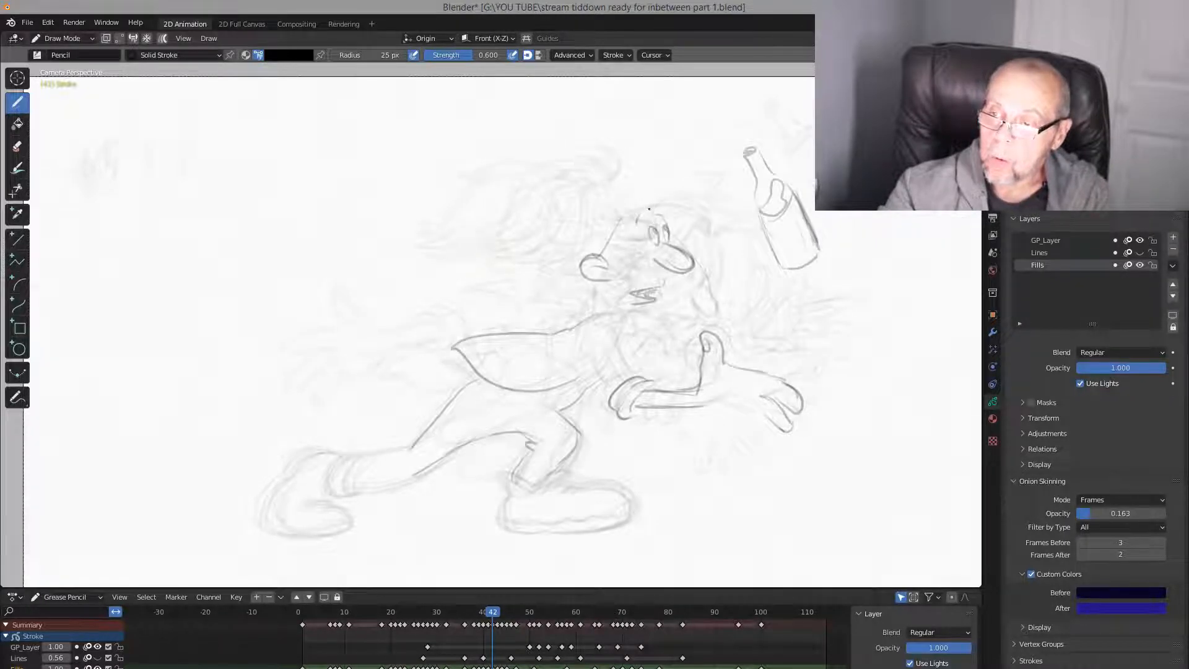
Draw the swept-back hair strands and crown on frame 42, and erase the misplaced front hairline strokes
mouse_move(648, 203)
mouse_down()
mouse_move(610, 239)
mouse_move(609, 192)
mouse_move(600, 254)
mouse_move(557, 246)
mouse_move(563, 227)
mouse_move(532, 231)
mouse_move(576, 225)
mouse_up()
mouse_move(555, 232)
mouse_down()
mouse_move(591, 234)
mouse_move(566, 247)
mouse_move(647, 197)
mouse_up()
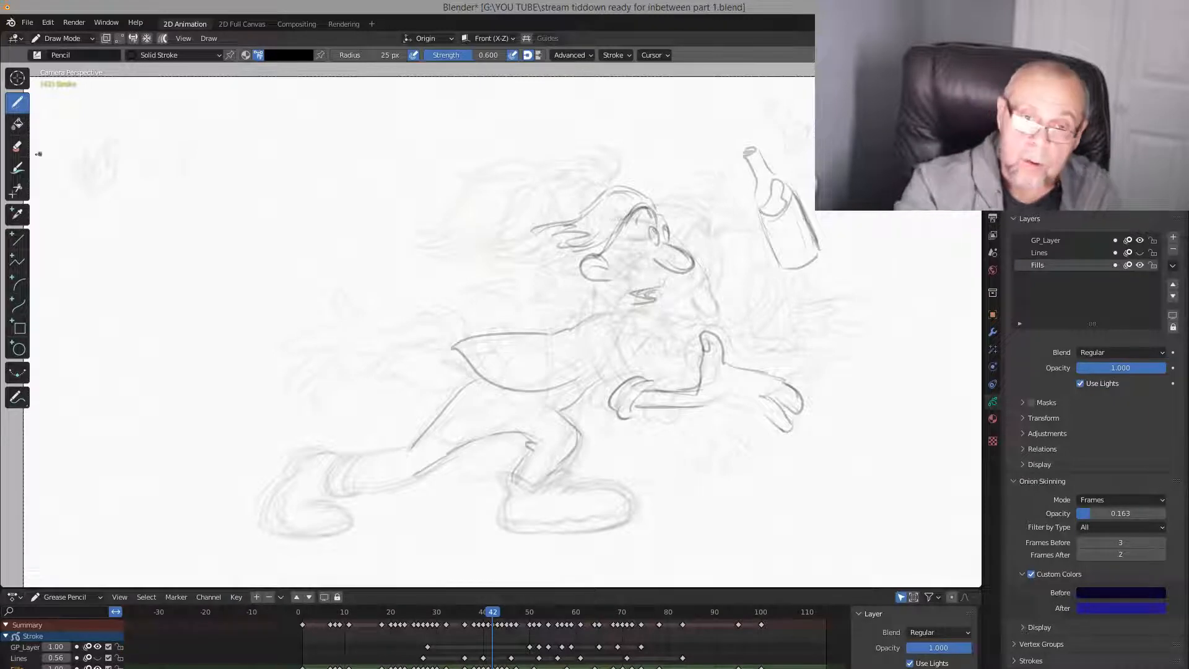
click(16, 146)
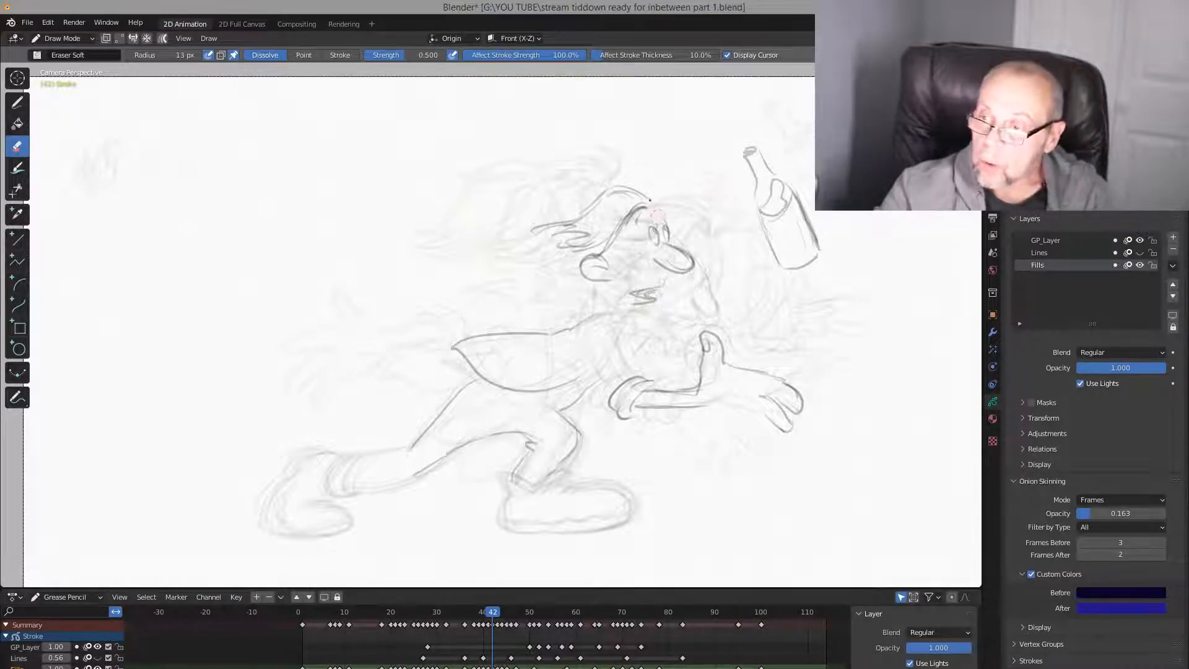
drag(631, 211, 613, 239)
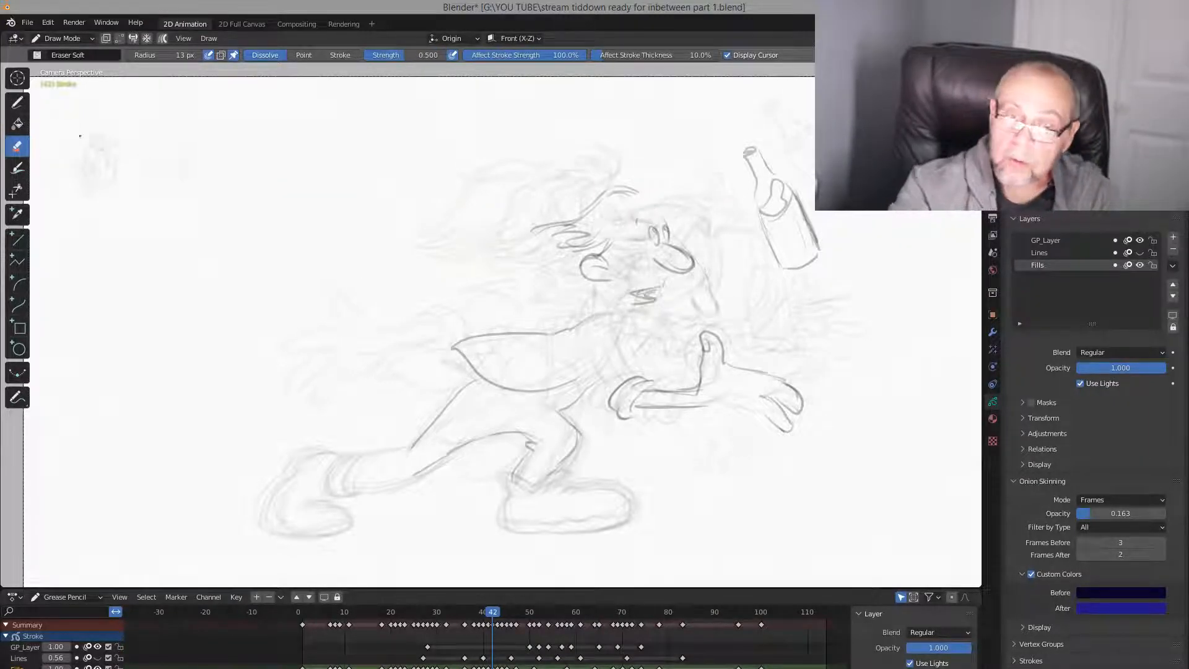
Redraw the front hairline and add the hair tuft above the forehead on frame 42, comparing with the neighbouring drawings
click(17, 102)
key(Right)
key(Left)
key(Right)
key(Left)
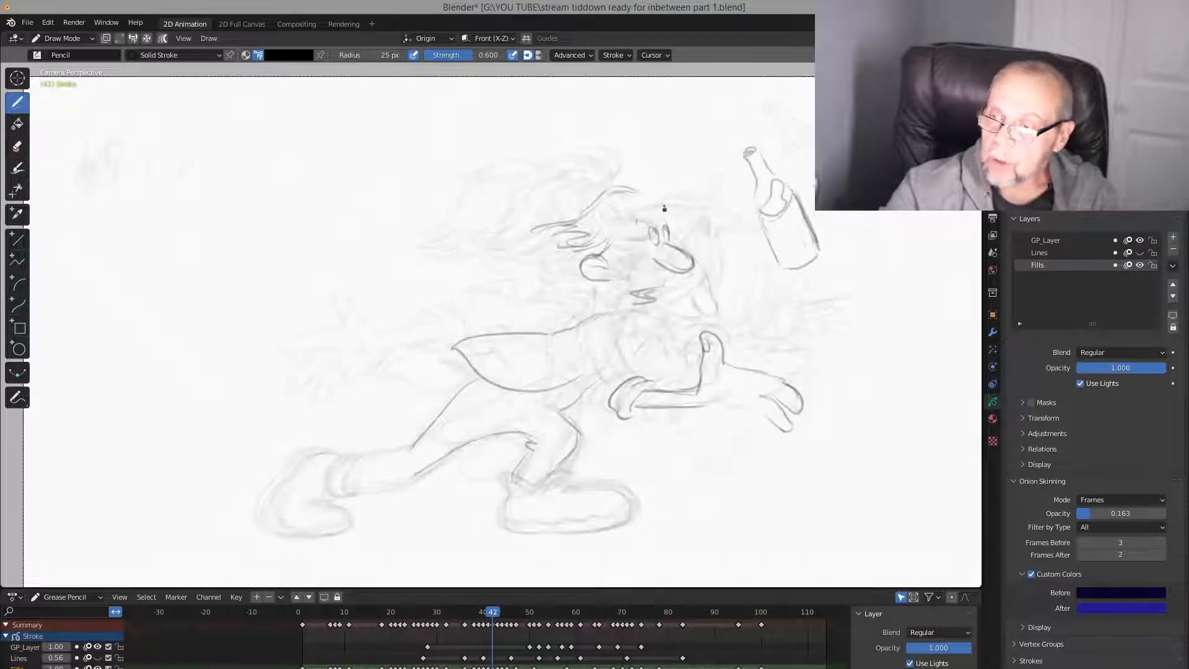
mouse_move(610, 239)
mouse_down()
mouse_move(644, 204)
mouse_move(668, 202)
mouse_move(610, 189)
mouse_move(680, 178)
mouse_move(605, 179)
mouse_up()
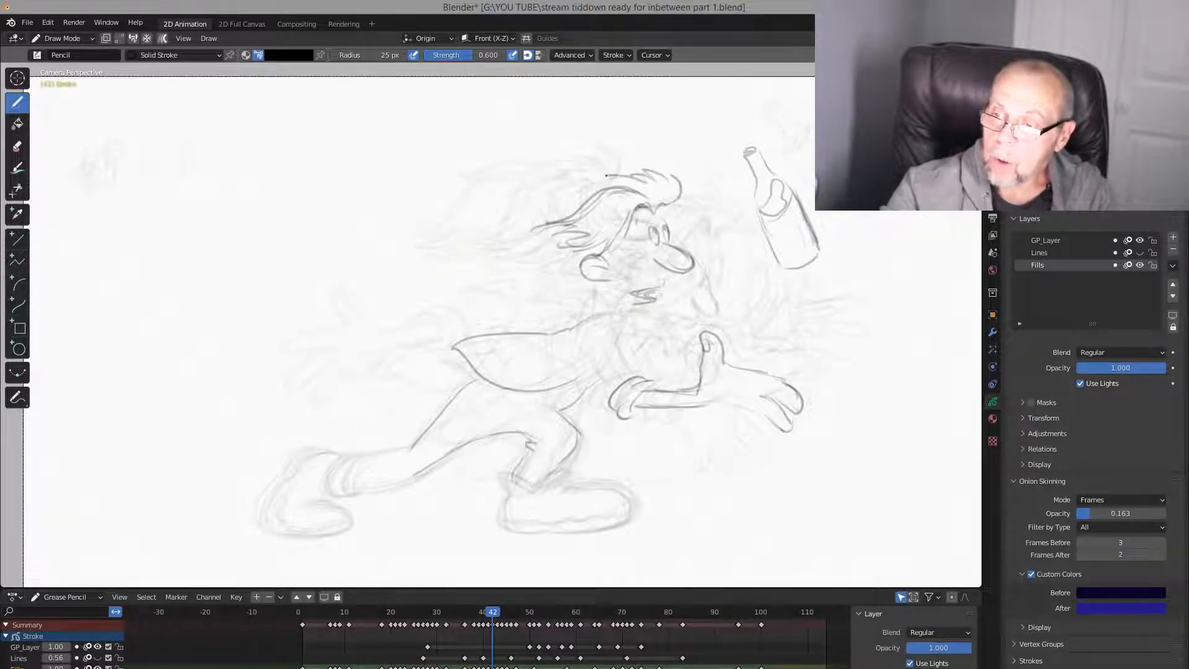
key(Right)
key(Left)
key(Right)
key(Left)
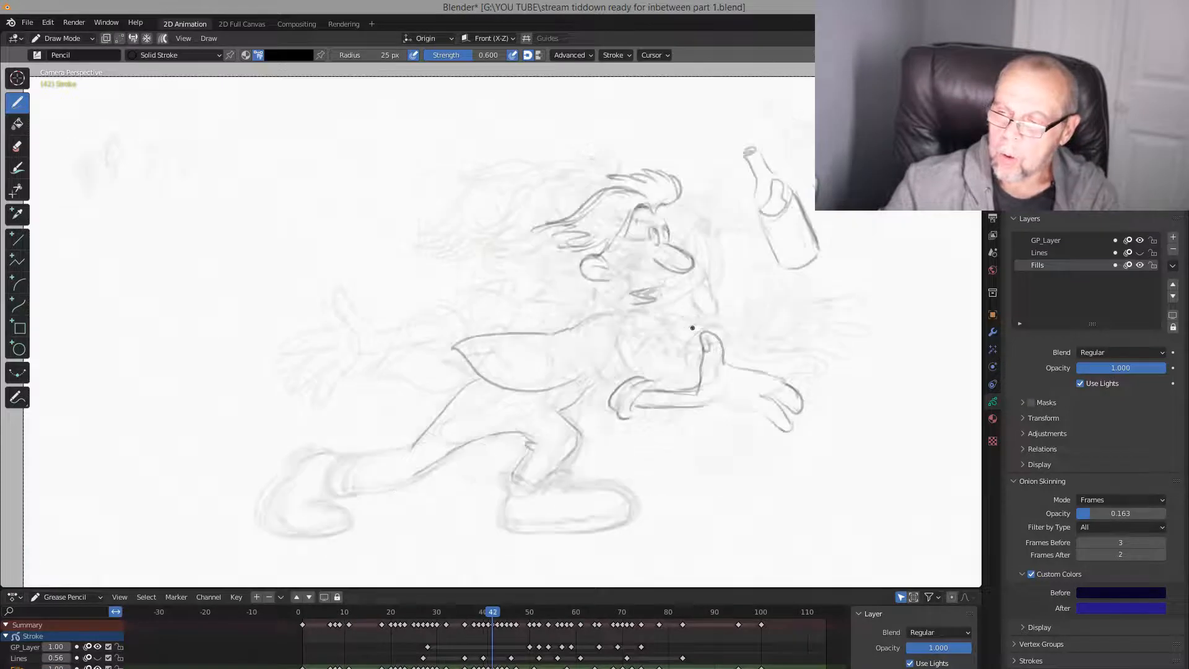
key(Left)
key(Right)
key(Right)
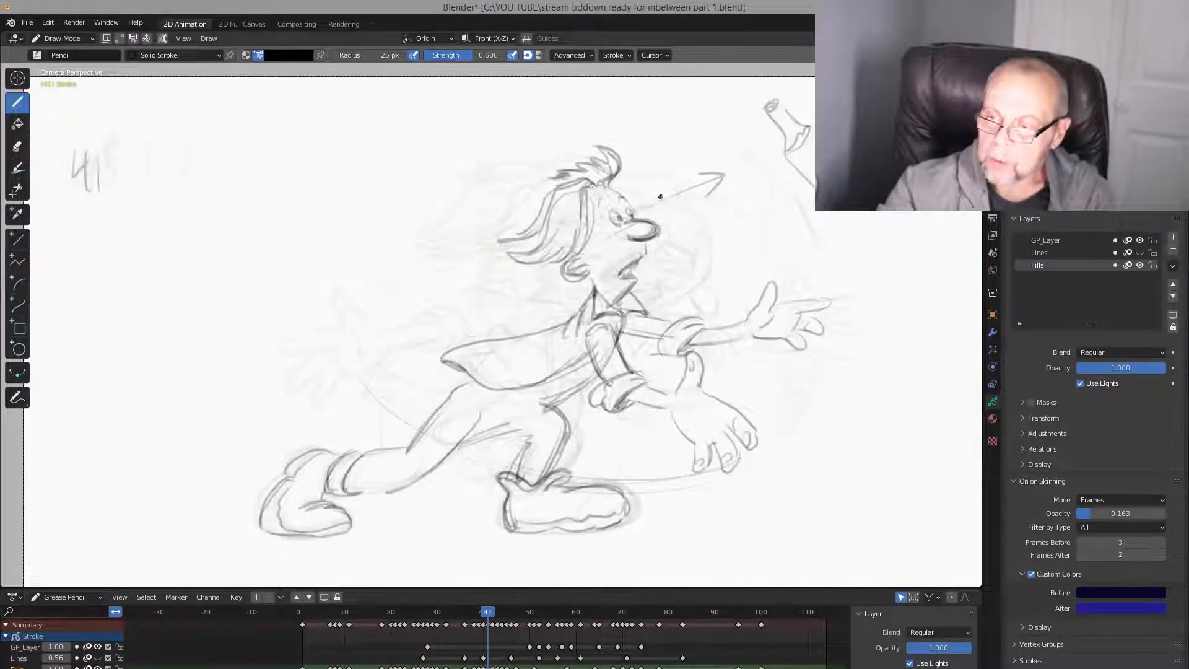
Refine the eye detail above the nose on frame 42, checking it against the drawing on frame 41
key(Left)
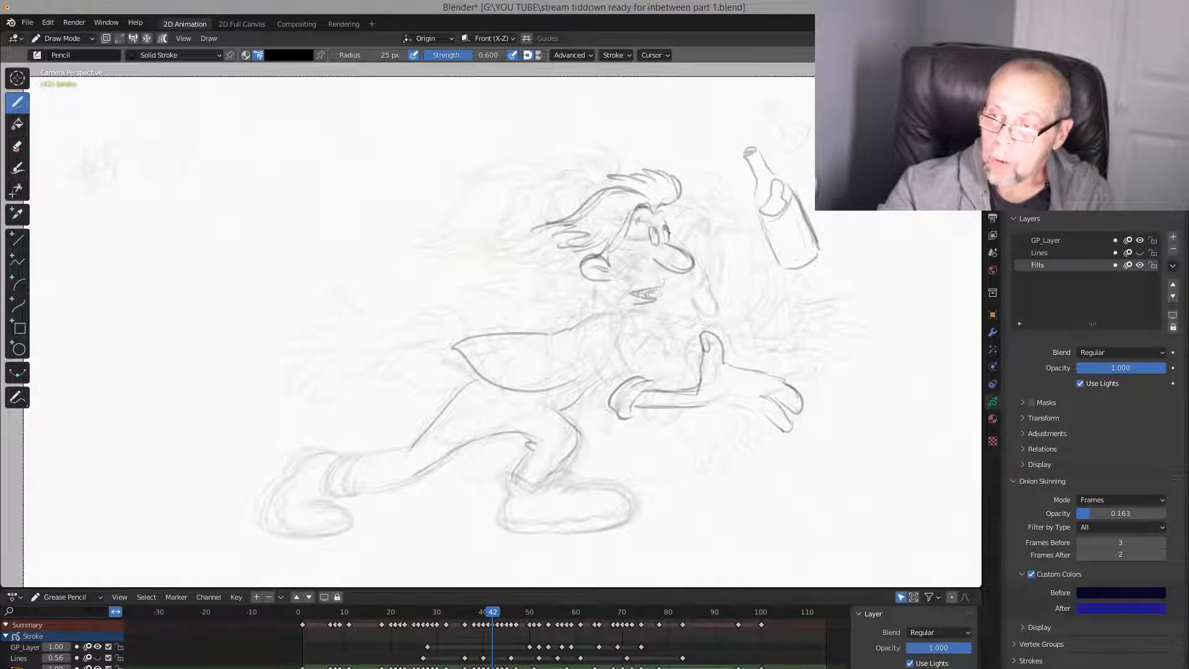
drag(663, 215, 670, 239)
key(Left)
key(Right)
Draw the neck and shirt collar below the head on frame 42, flipping between frames 41 and 43 to check the spacing
mouse_move(613, 284)
mouse_down()
mouse_move(597, 324)
mouse_move(648, 309)
mouse_move(633, 327)
mouse_up()
key(Left)
key(Right)
key(Right)
key(Left)
key(Left)
key(Right)
key(Right)
key(Left)
key(Left)
key(Right)
key(Right)
key(Left)
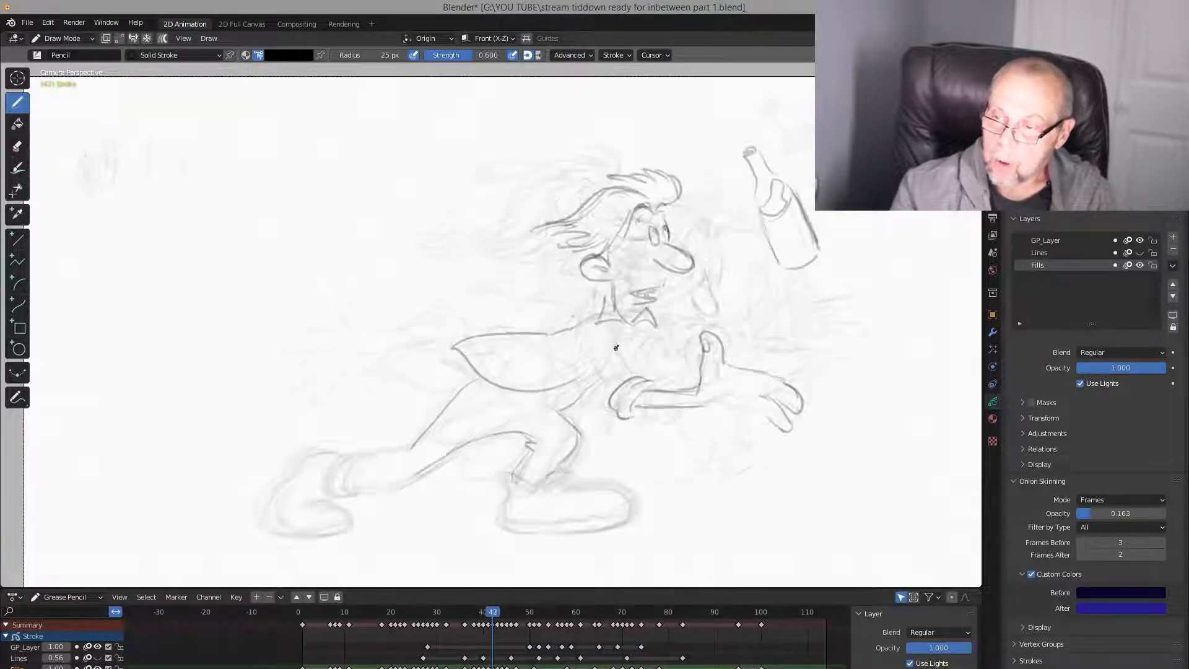
Draw the near shoulder and upper sleeve down to the rolled cuff on frame 42
mouse_move(613, 330)
mouse_down()
mouse_move(594, 357)
mouse_move(621, 353)
mouse_move(617, 368)
mouse_up()
key(Left)
key(Right)
key(Right)
key(Left)
Draw the far outstretched hand with its thumb and spread fingers on frame 42, positioned between the frame 41 and 43 poses
key(Left)
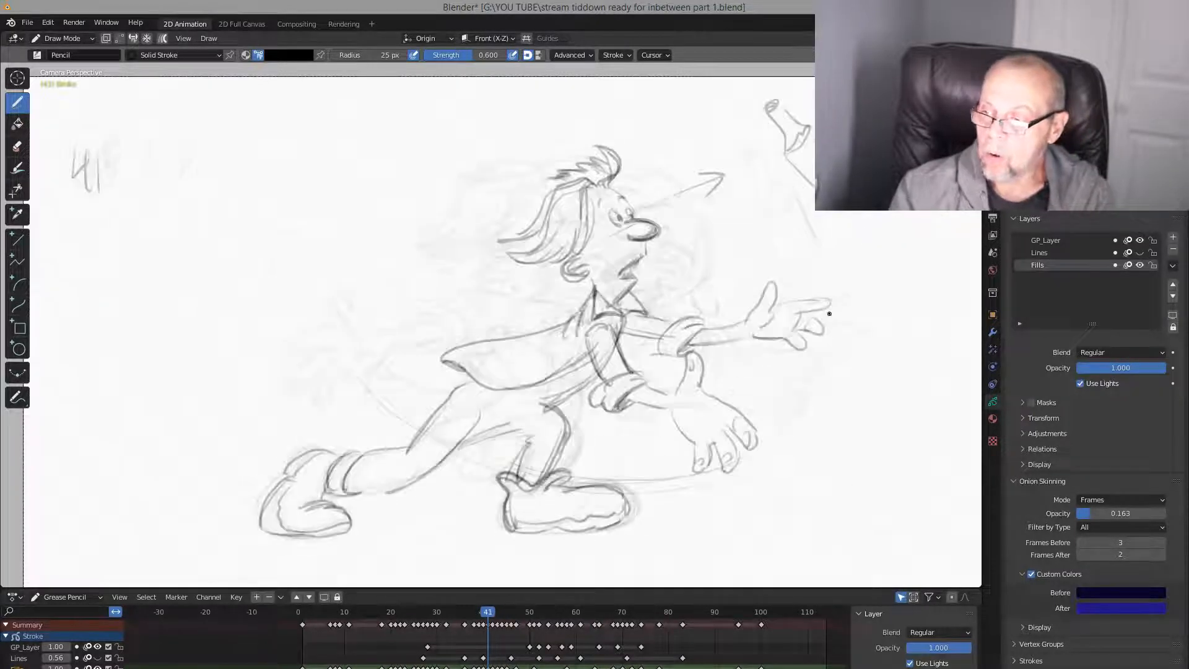
key(Right)
key(Left)
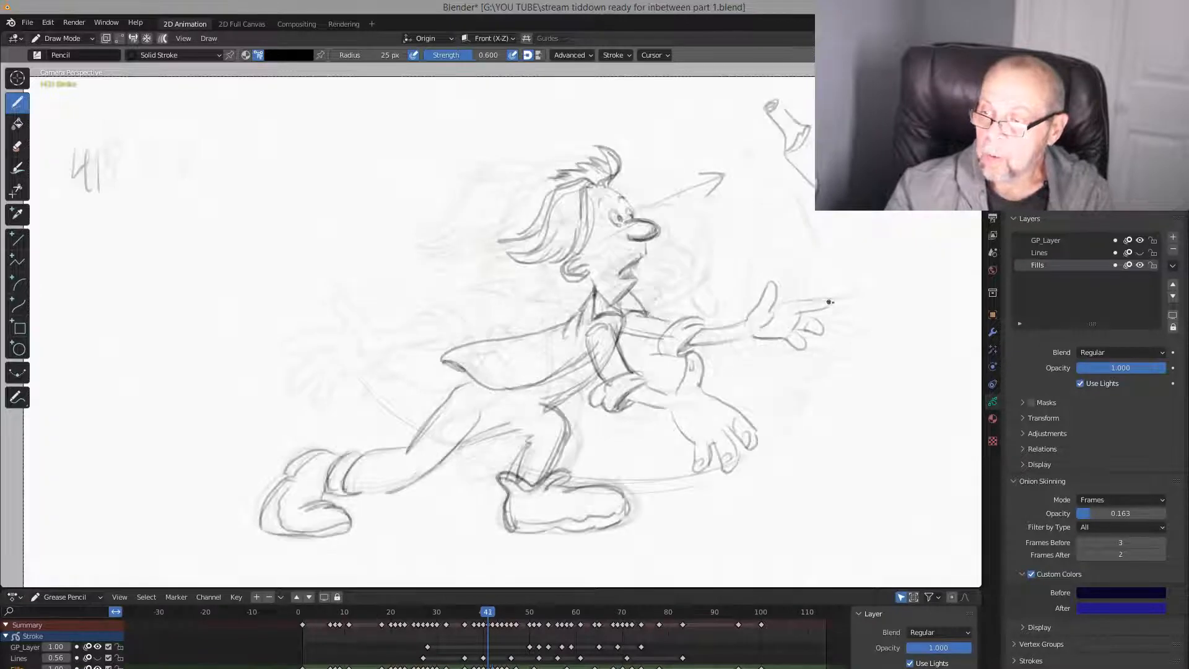
key(Right)
key(Right)
key(Left)
mouse_move(768, 305)
mouse_down()
mouse_move(817, 309)
mouse_move(814, 344)
mouse_up()
key(Right)
key(Left)
key(Left)
key(Right)
key(Right)
key(Left)
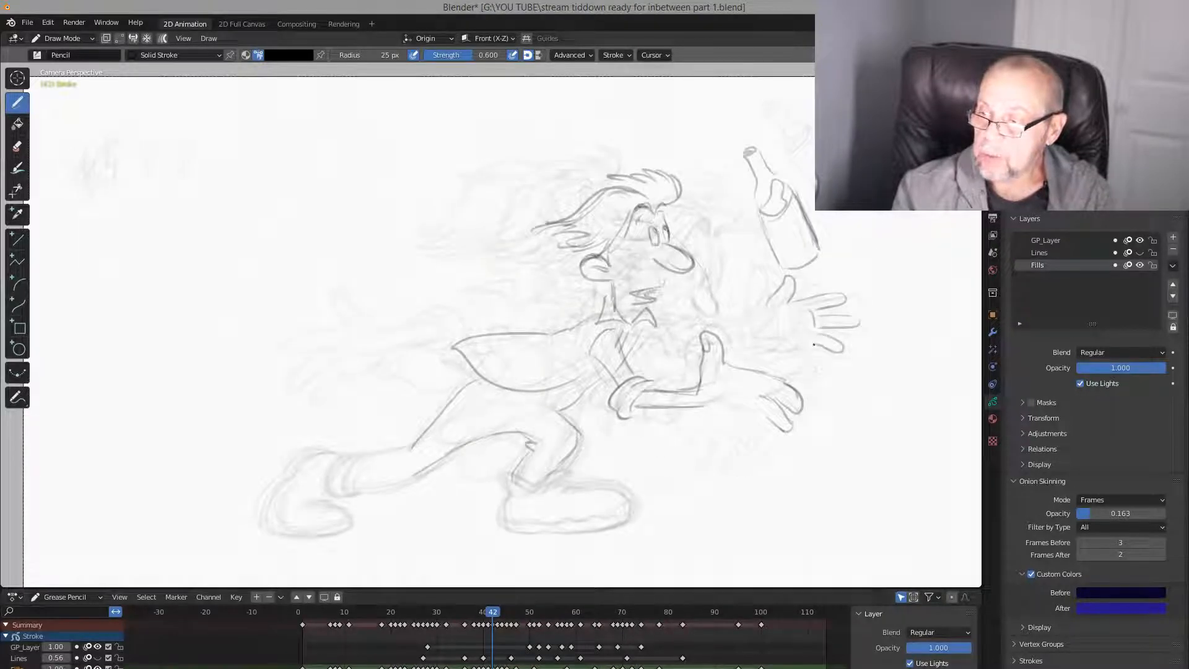
key(Left)
key(Right)
key(Right)
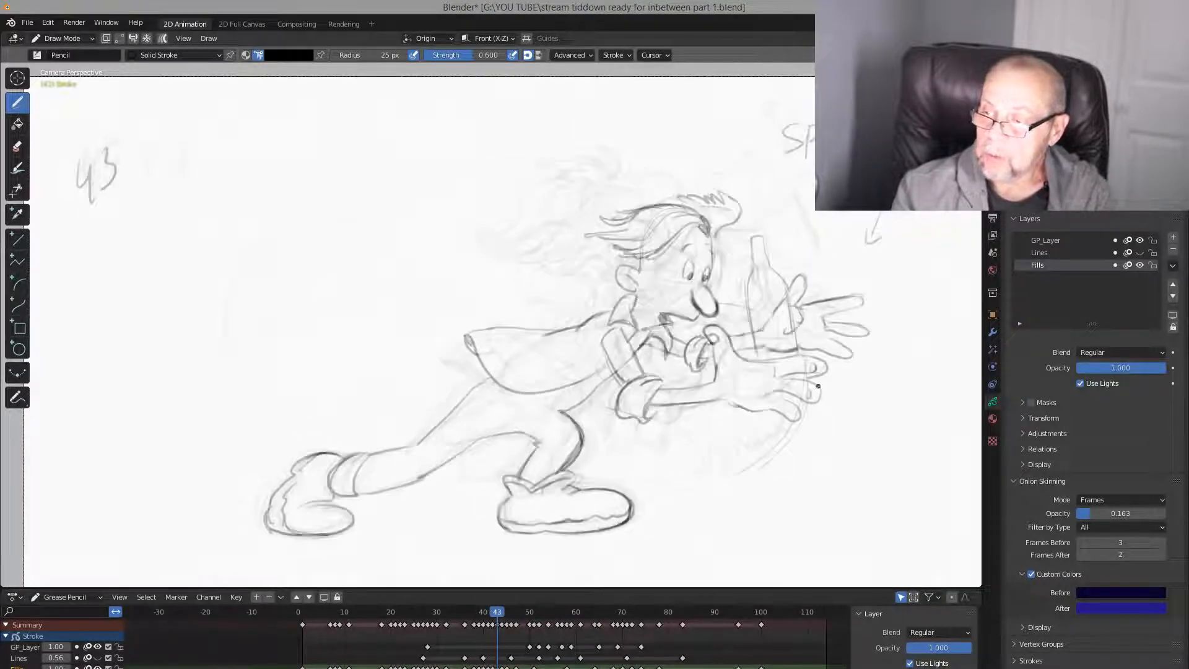
key(Left)
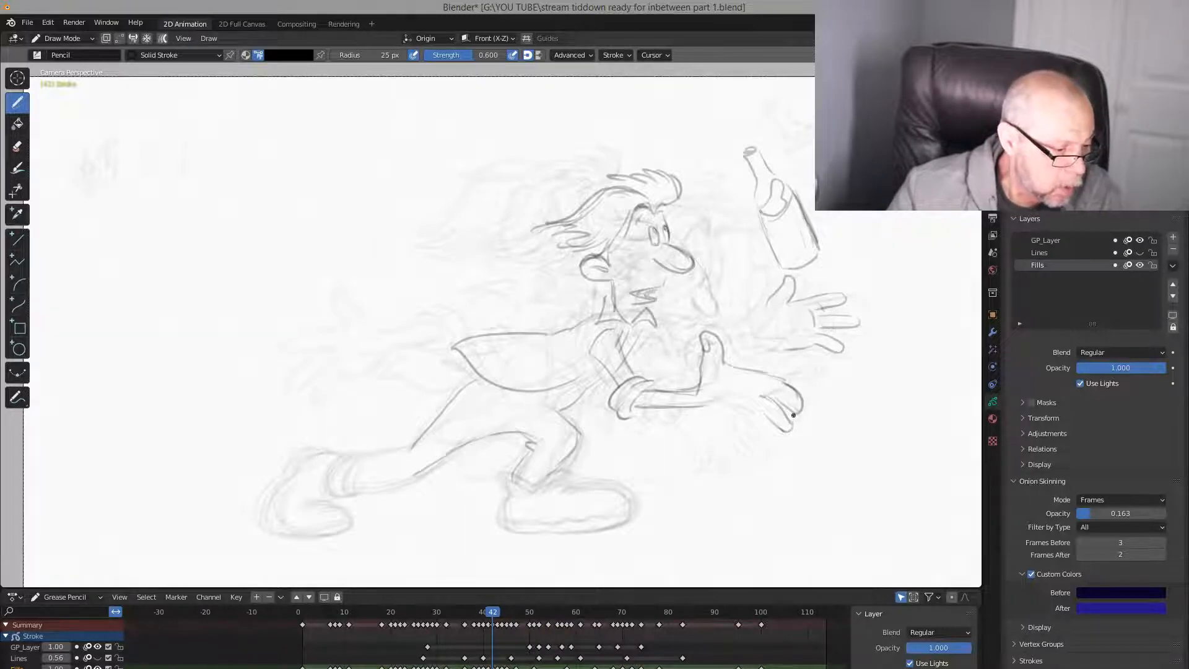
Refine the palm, thumb and upper finger lines of the far hand on frame 42 against the neighbouring drawings
key(Left)
key(Right)
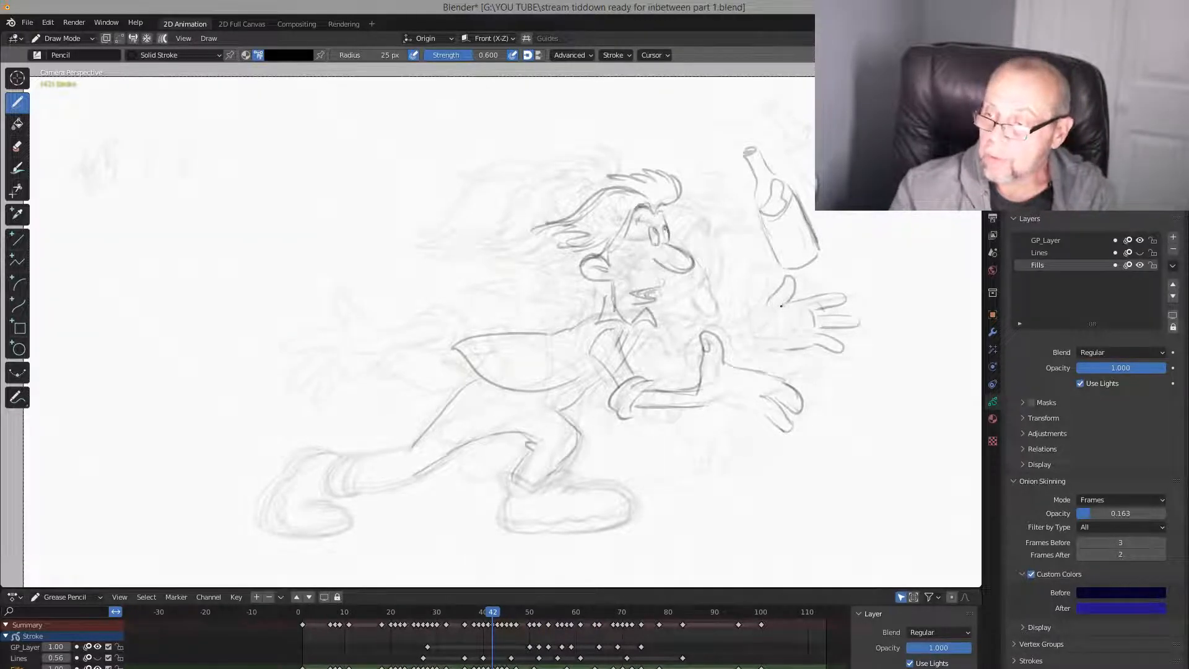
key(Left)
key(Right)
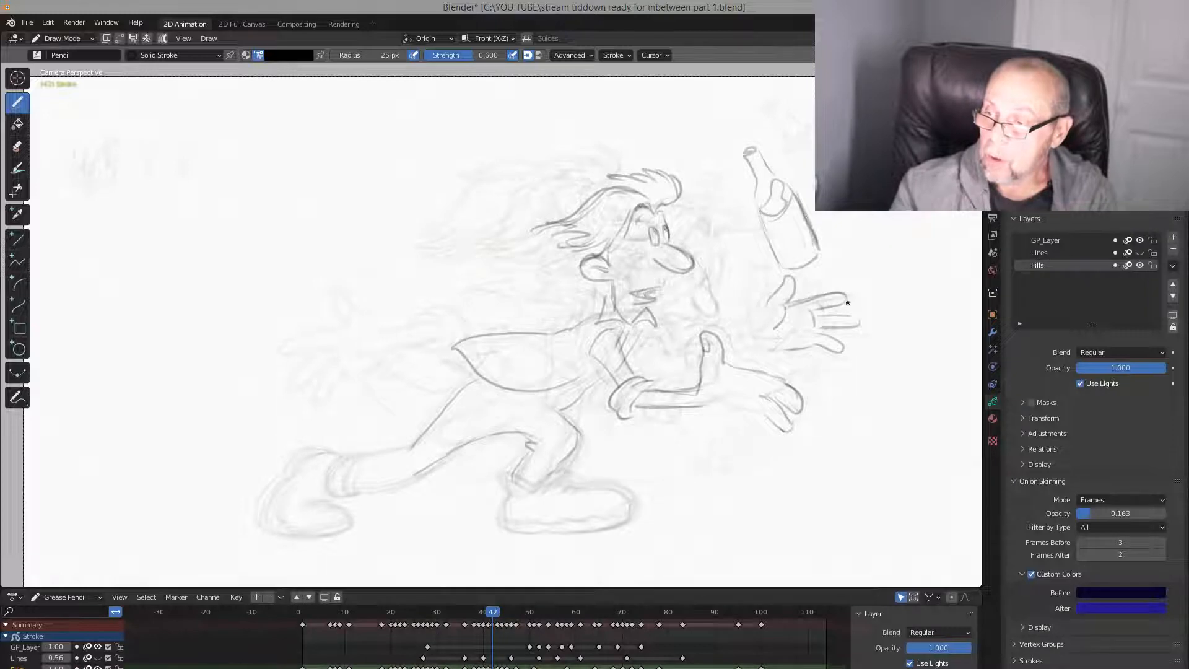
key(Right)
key(Left)
key(Left)
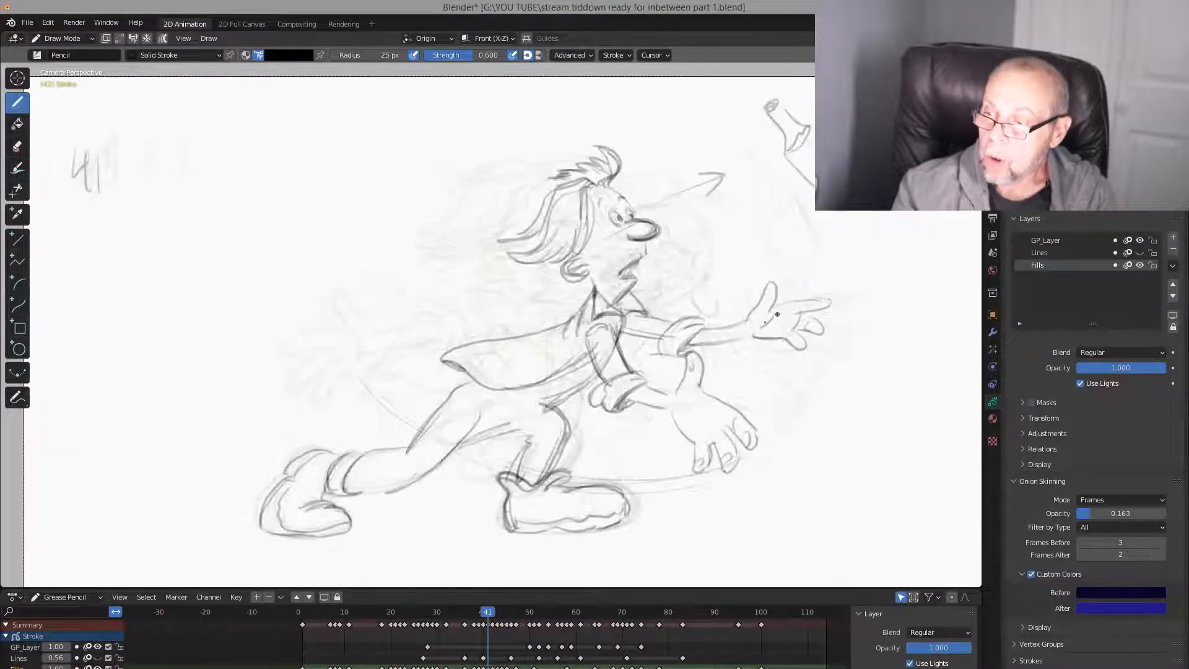
Draw the upper line of the far forearm to the wrist on frame 42 and reinforce the collar edges
key(Right)
key(Right)
key(Left)
drag(711, 326, 752, 324)
key(Left)
key(Right)
key(Left)
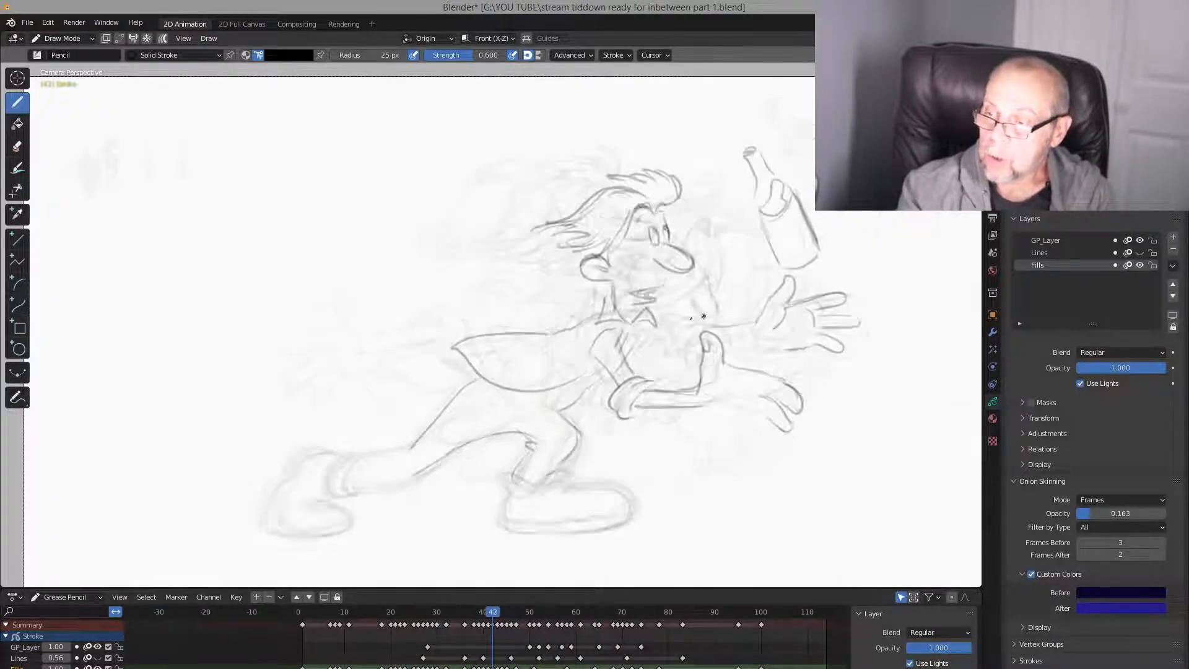
mouse_move(640, 323)
mouse_down()
mouse_move(651, 308)
mouse_move(589, 325)
mouse_up()
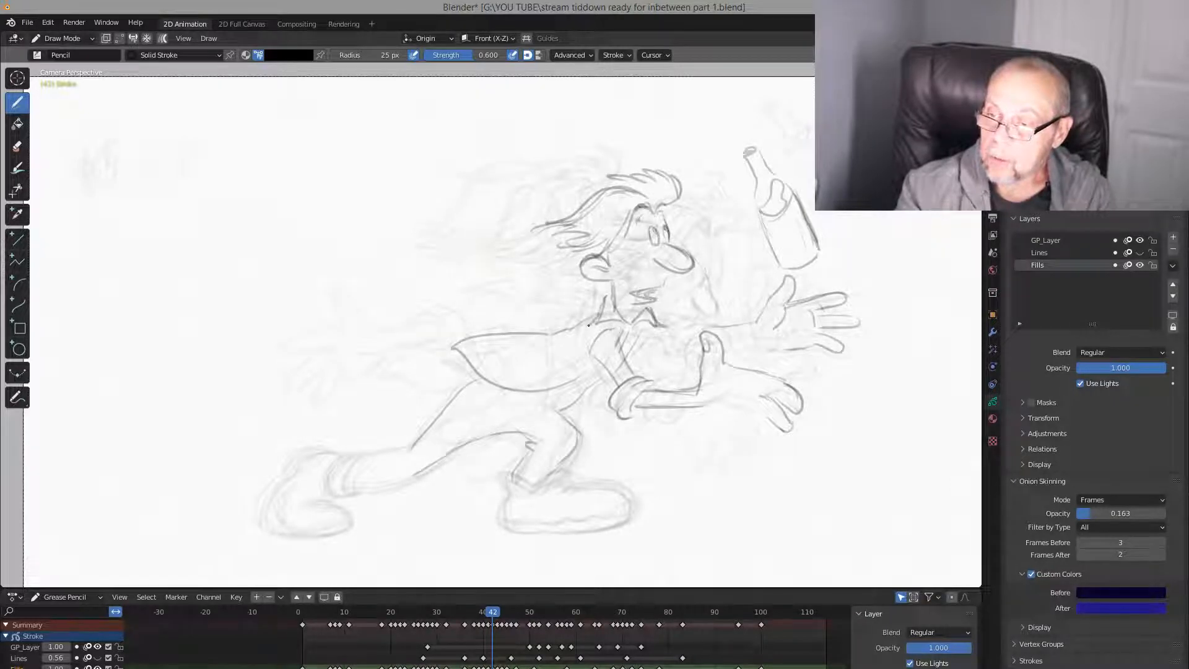
key(Right)
key(Left)
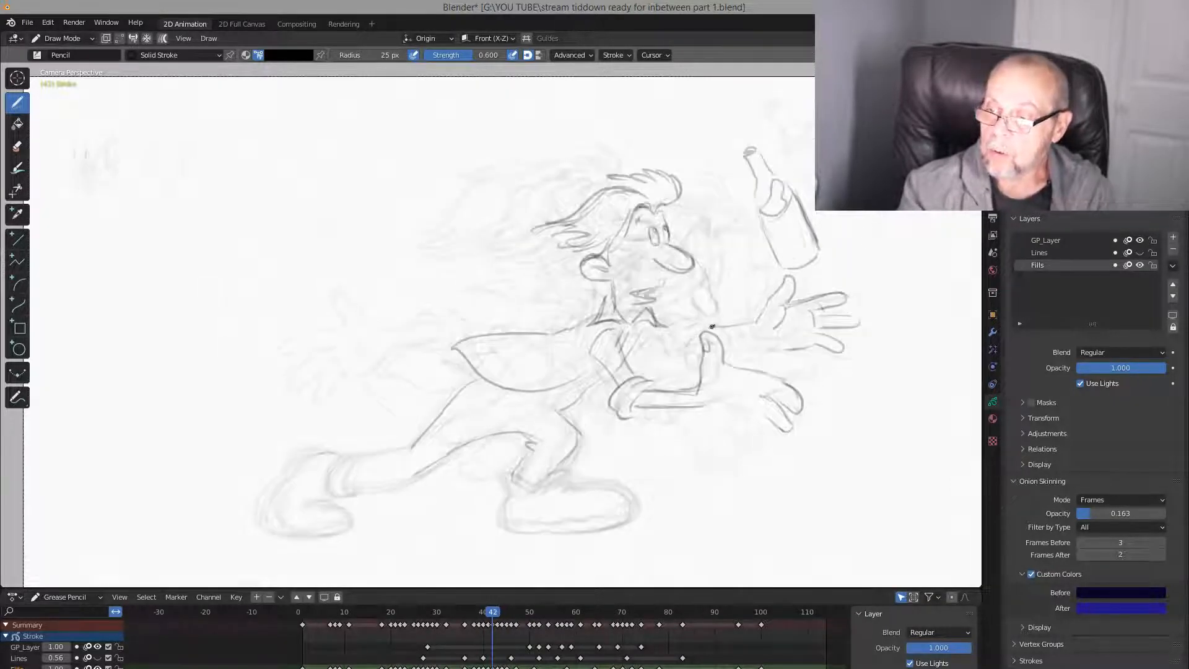
Draw the far arm's rolled cuff and the sleeve joining it to the collar on frame 42
key(Right)
key(Left)
key(Right)
key(Left)
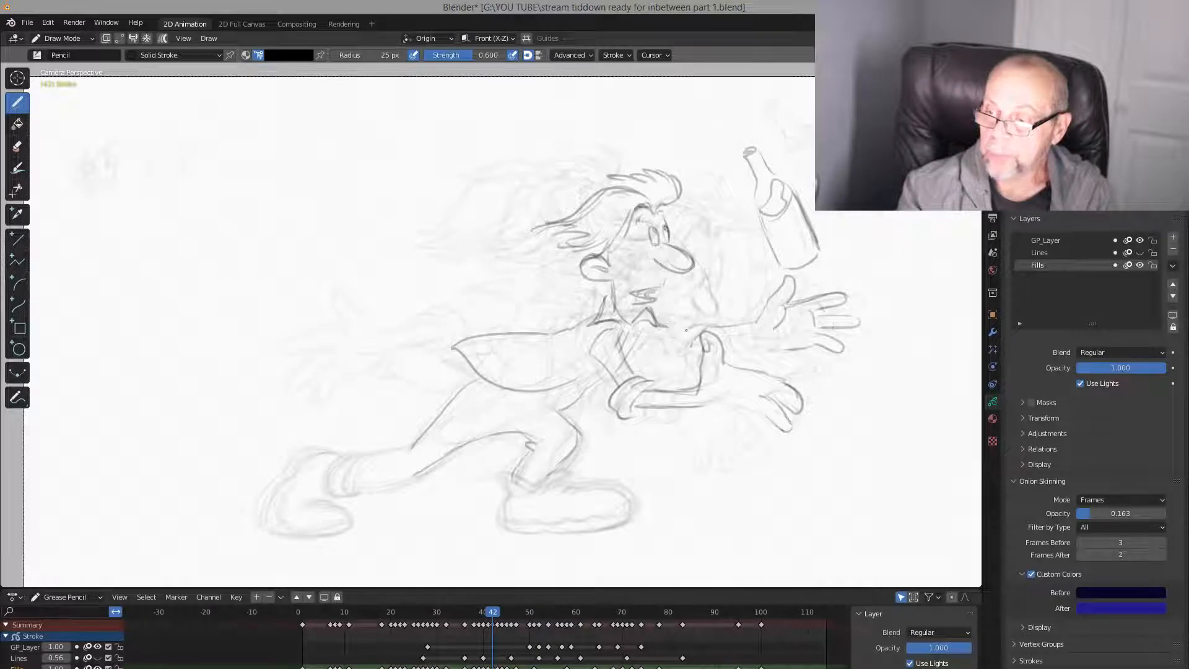
drag(696, 337, 673, 343)
key(Right)
key(Left)
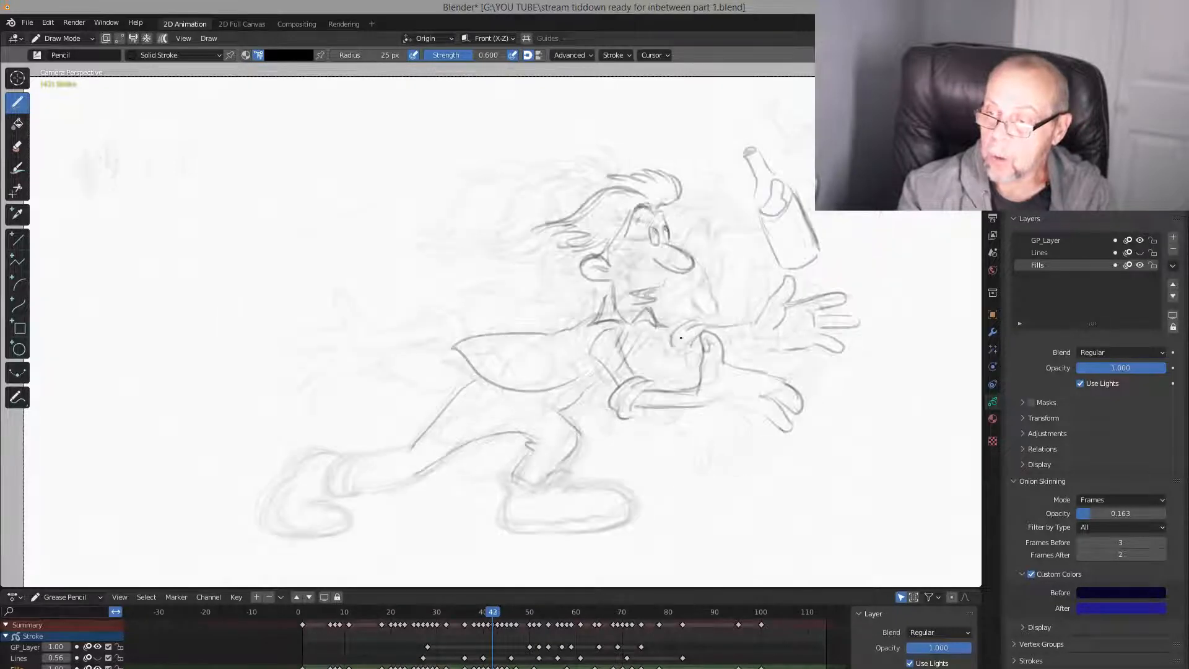
mouse_move(672, 342)
mouse_down()
mouse_move(630, 339)
mouse_move(676, 327)
mouse_up()
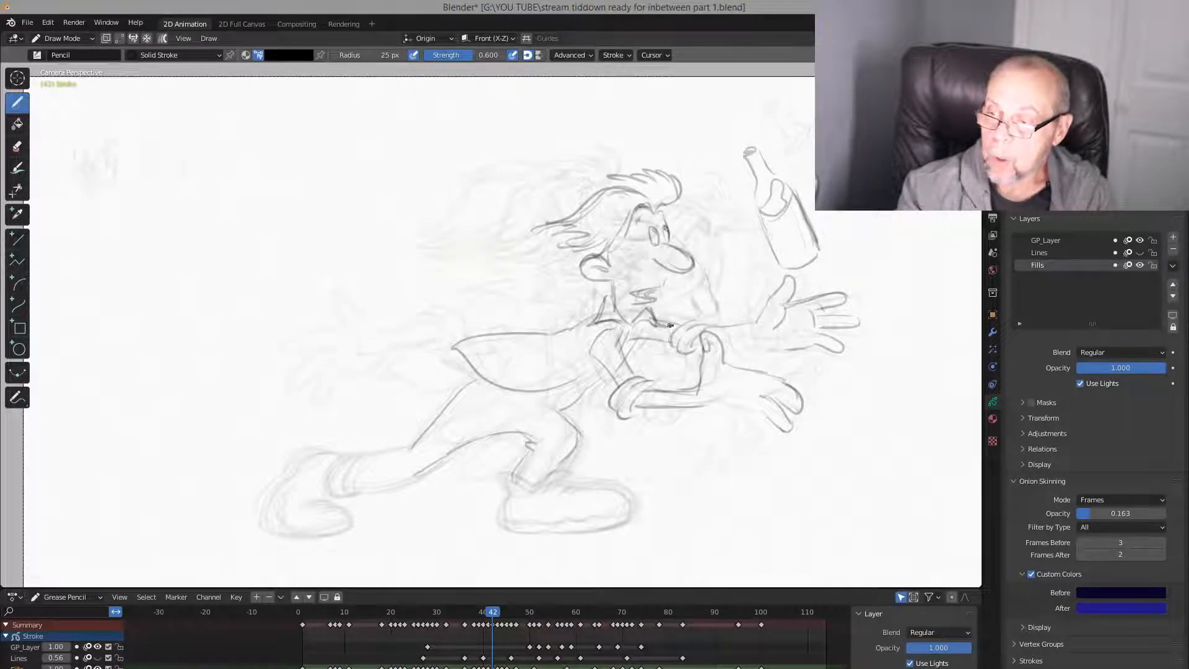
key(Right)
key(Left)
key(Right)
key(Left)
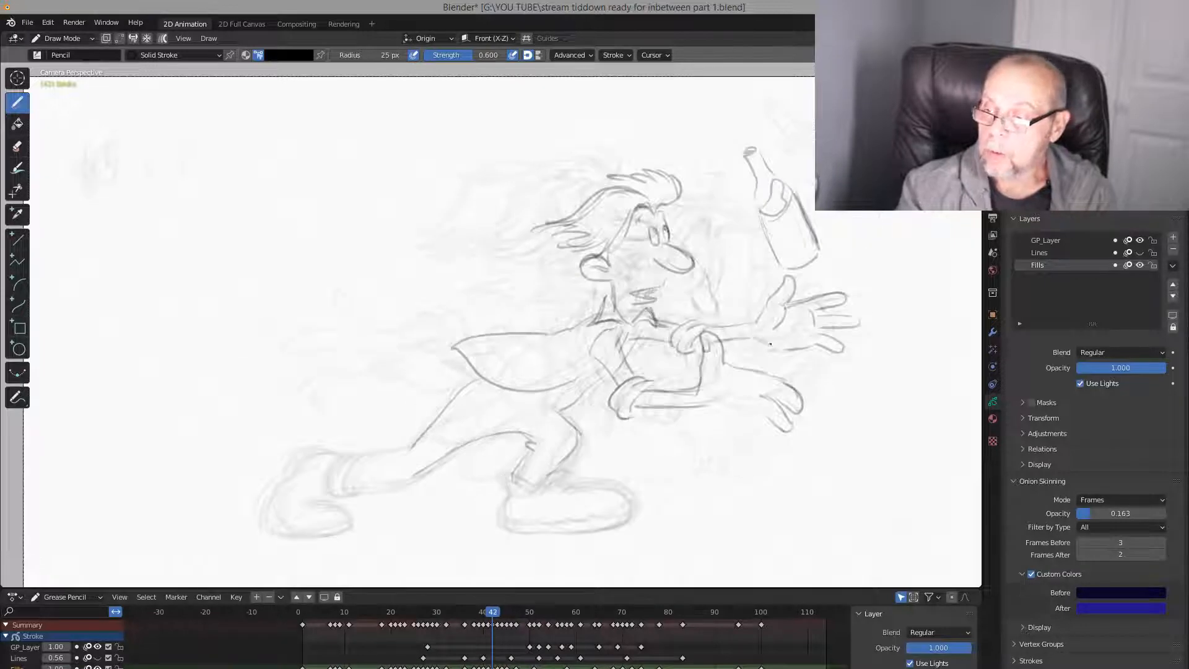
Strengthen the underside of the far forearm and palm on frame 42, comparing it with the surrounding frames
key(Left)
key(Right)
key(Right)
key(Left)
key(Left)
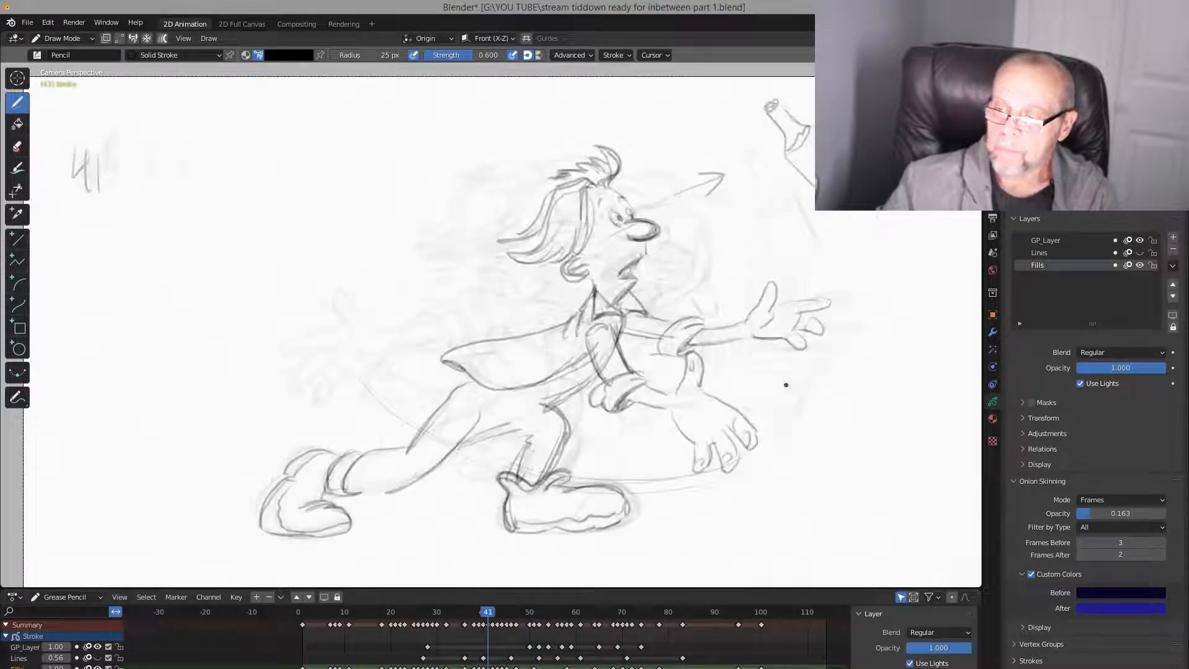
key(Right)
key(Right)
key(Right)
key(Left)
key(Left)
key(Left)
key(Right)
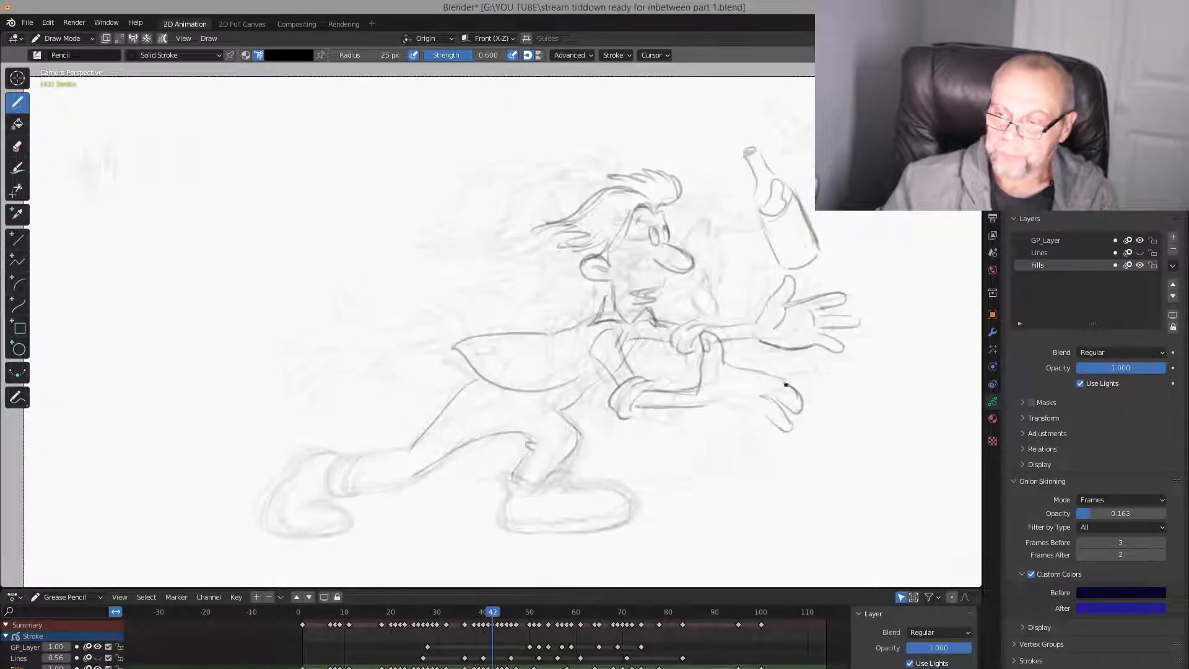
Draw the vest's lower front edge up to the near sleeve on frame 42 and firm up the front trouser leg
drag(568, 379, 604, 365)
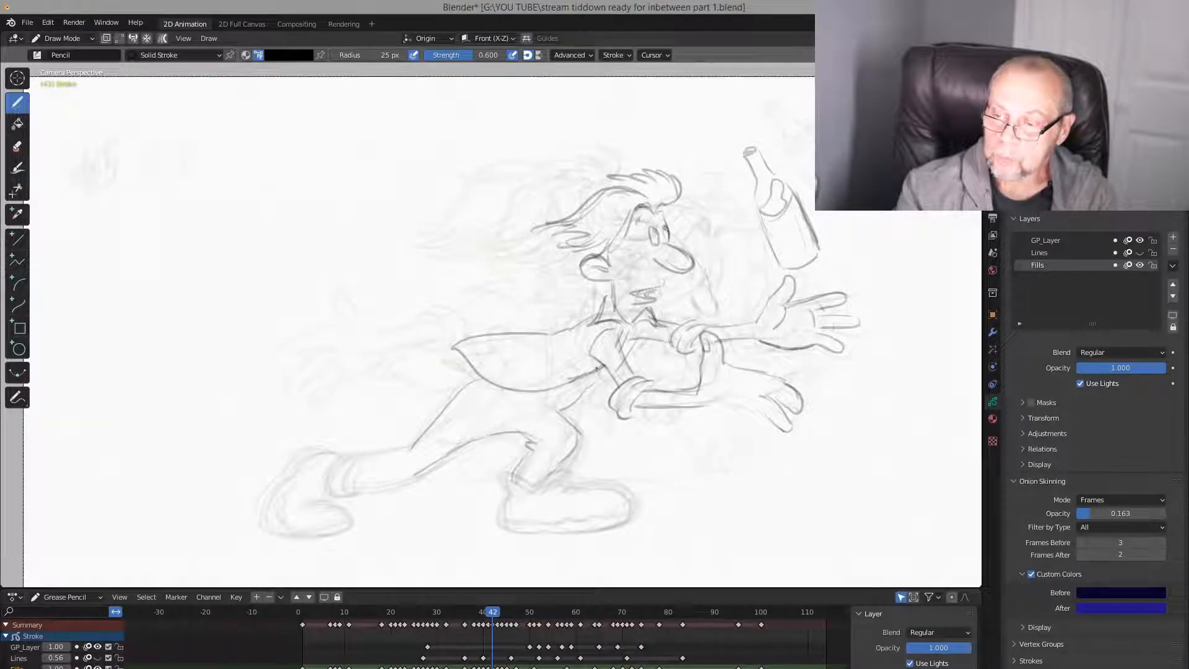
key(Right)
key(Left)
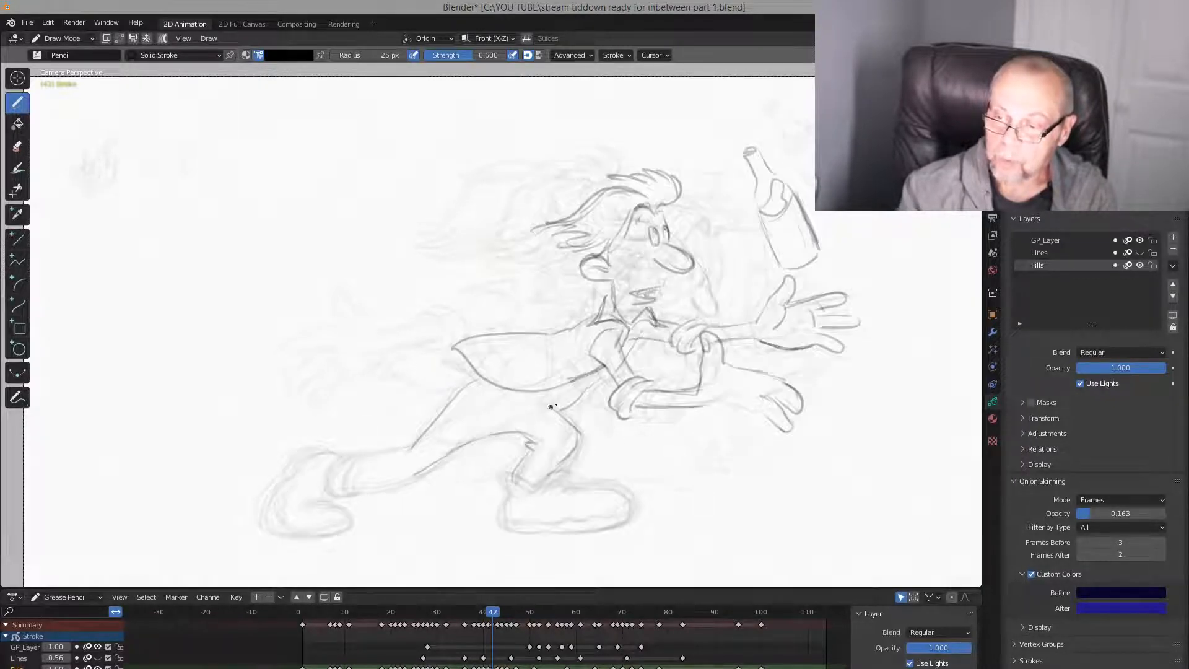
key(Right)
key(Left)
key(Right)
key(Left)
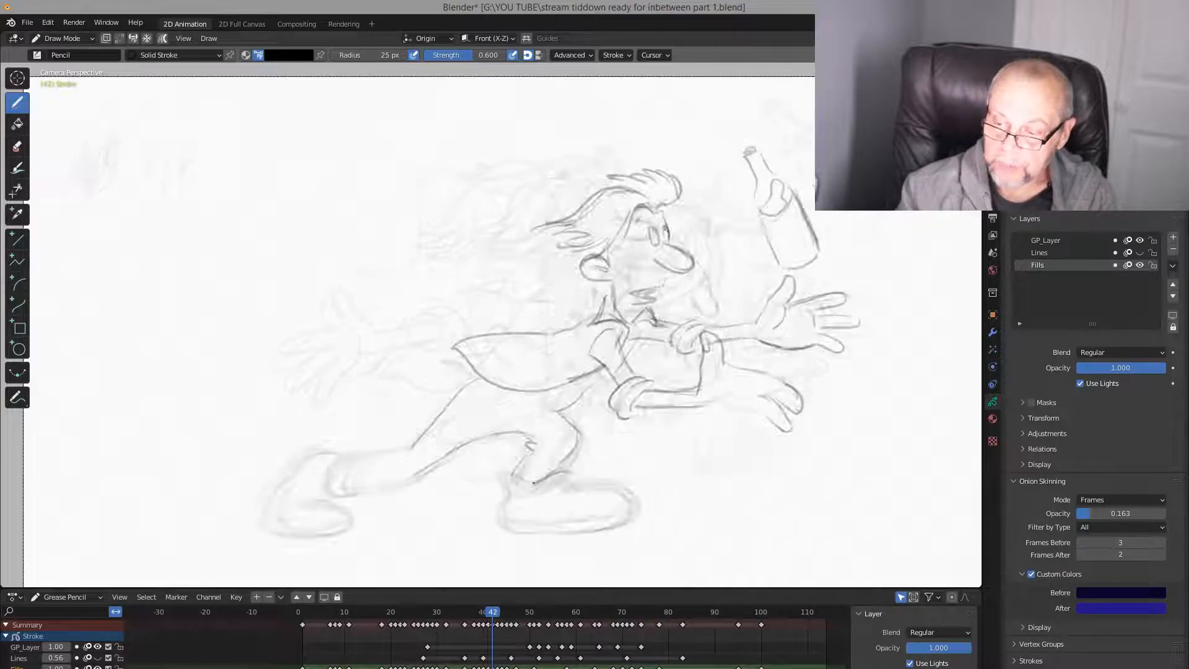
Draw the front shoe on frame 42 with its ankle opening, toe, wavy sole line and bottom edge
mouse_move(503, 474)
mouse_down()
mouse_move(499, 525)
mouse_move(562, 479)
mouse_move(560, 496)
mouse_move(633, 518)
mouse_up()
key(Right)
key(Left)
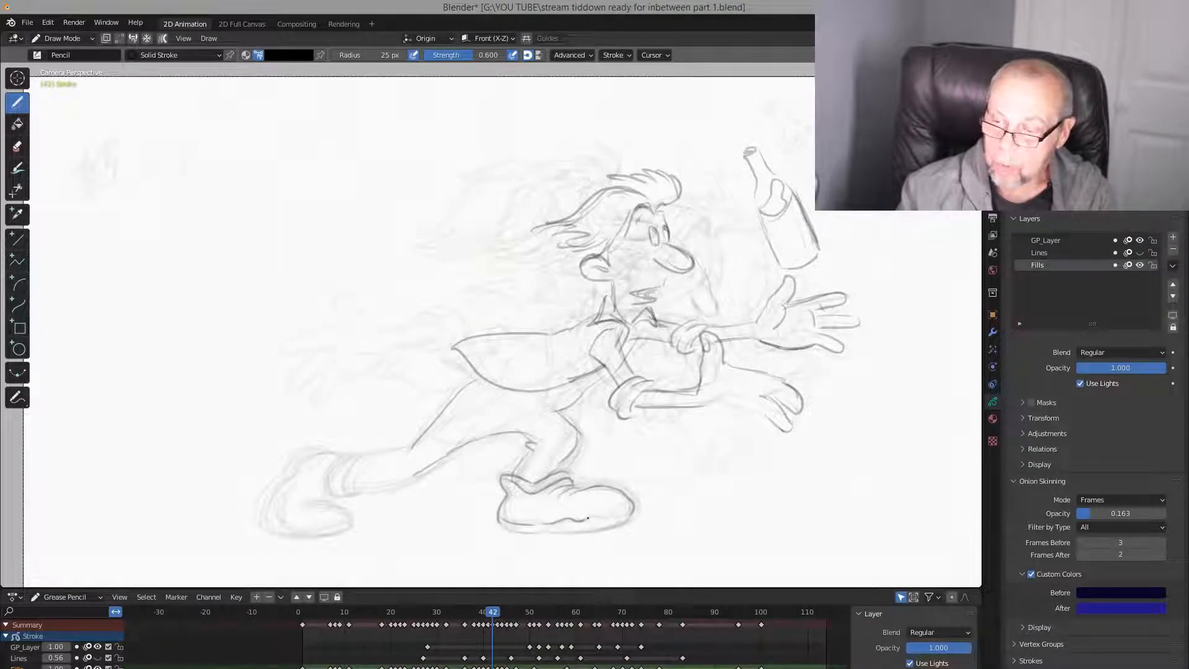
drag(606, 516, 633, 511)
mouse_move(517, 530)
mouse_down()
mouse_move(632, 524)
mouse_move(635, 510)
mouse_move(551, 532)
mouse_up()
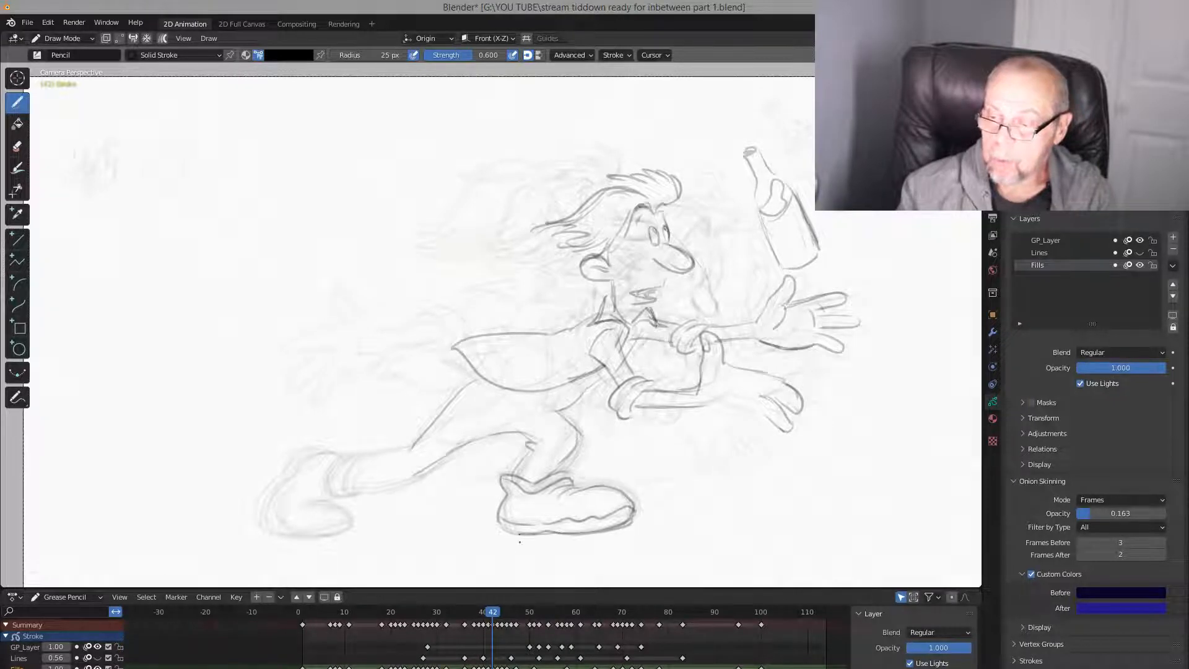
key(Right)
key(Left)
key(Right)
key(Left)
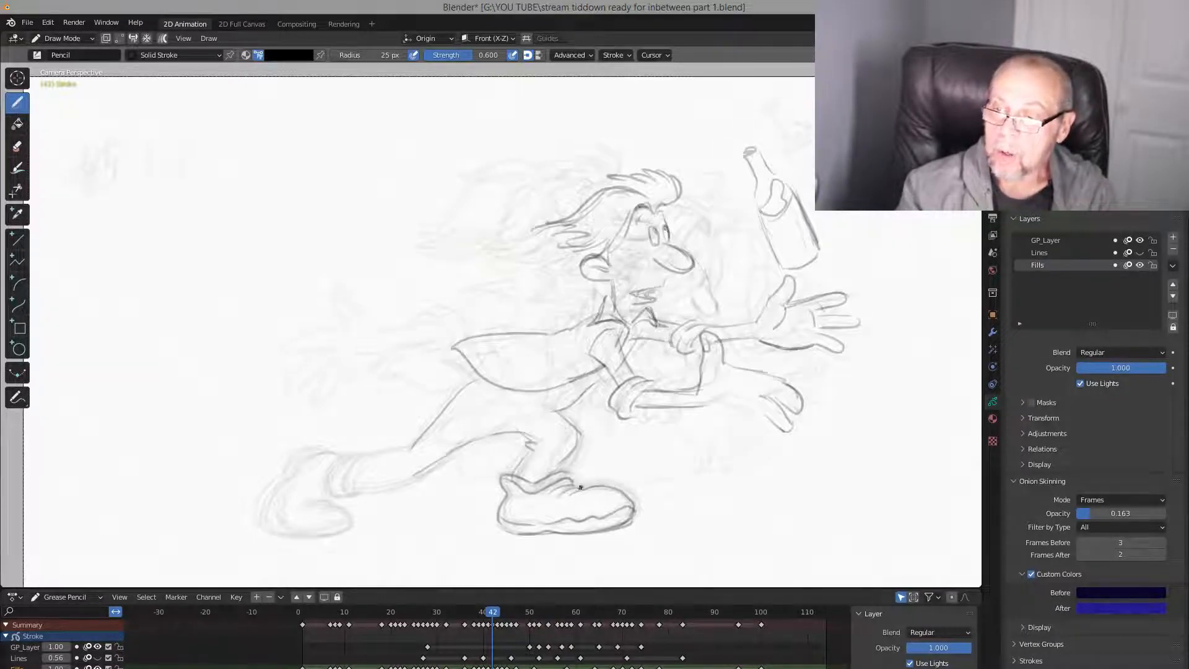
Draw the rear lower leg and its trouser cuff on frame 42
key(Right)
key(Left)
mouse_move(359, 460)
mouse_down()
mouse_move(349, 493)
mouse_move(327, 486)
mouse_move(362, 460)
mouse_move(413, 453)
mouse_up()
drag(354, 489, 419, 477)
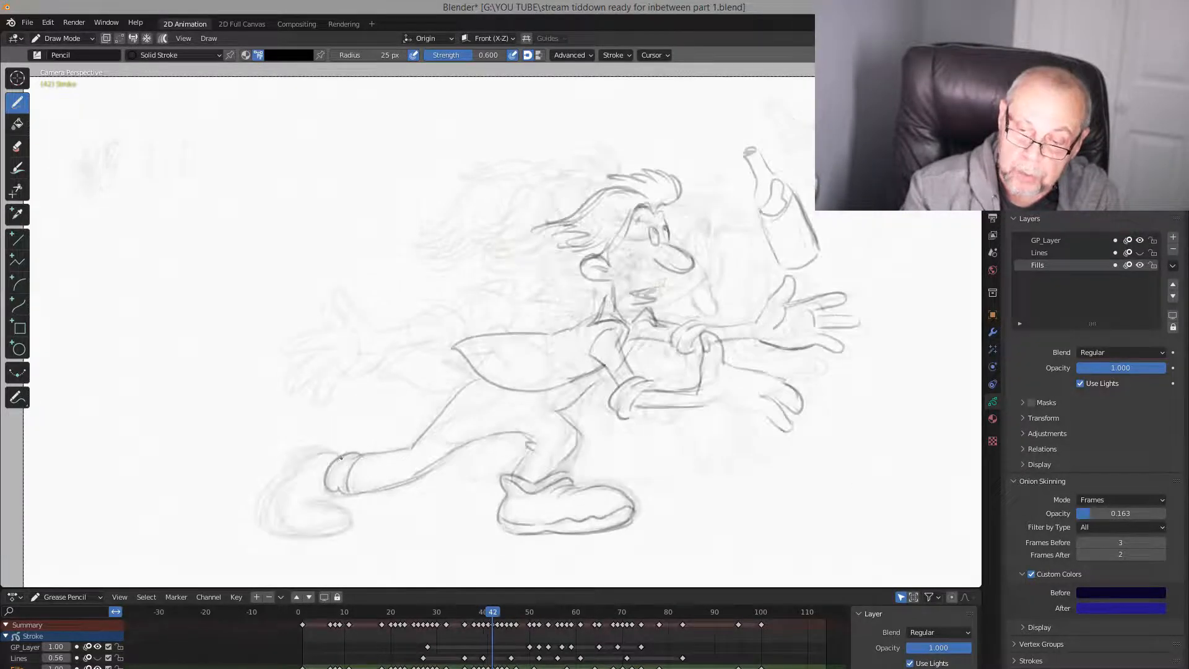
Draw the rear shoe on frame 42 with its heel, inner sole line and toe
key(Left)
drag(302, 452, 259, 524)
key(Right)
key(Right)
key(Left)
drag(308, 456, 294, 477)
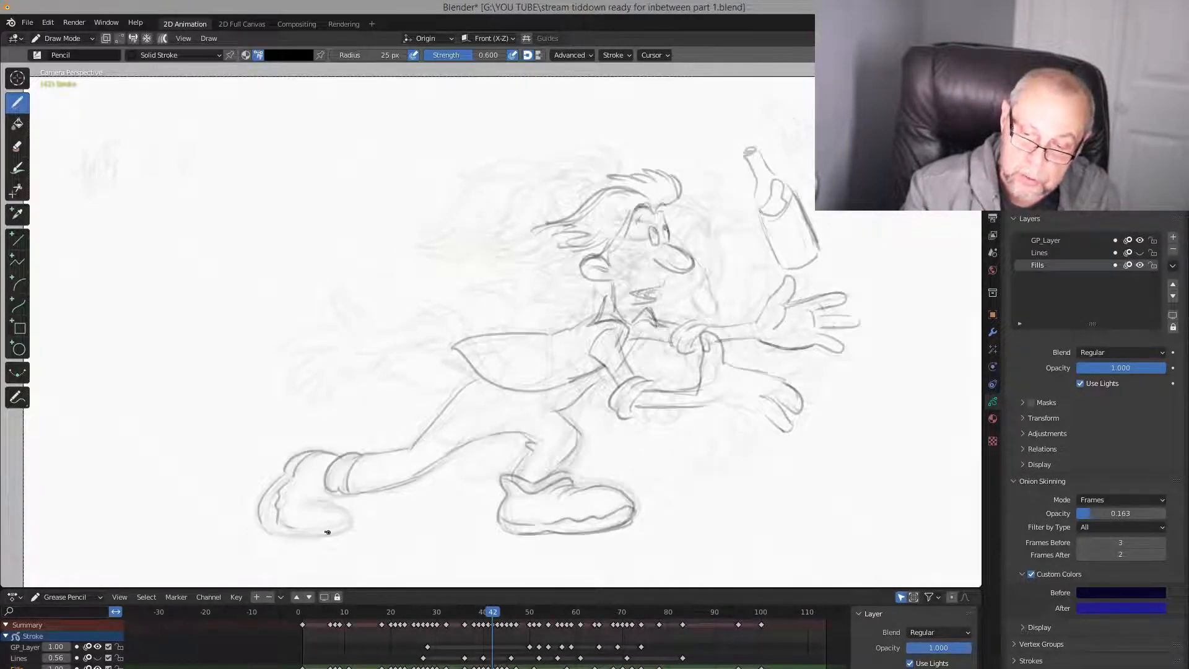
mouse_move(308, 530)
mouse_down()
mouse_move(349, 522)
mouse_move(309, 536)
mouse_move(345, 509)
mouse_up()
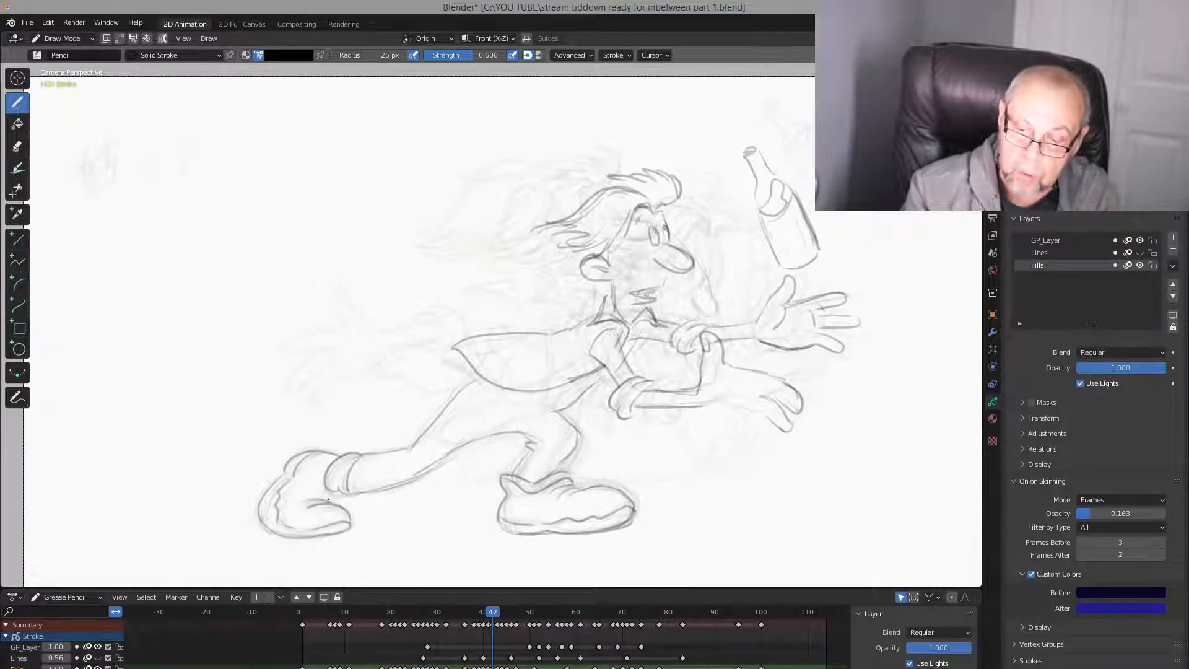
key(Left)
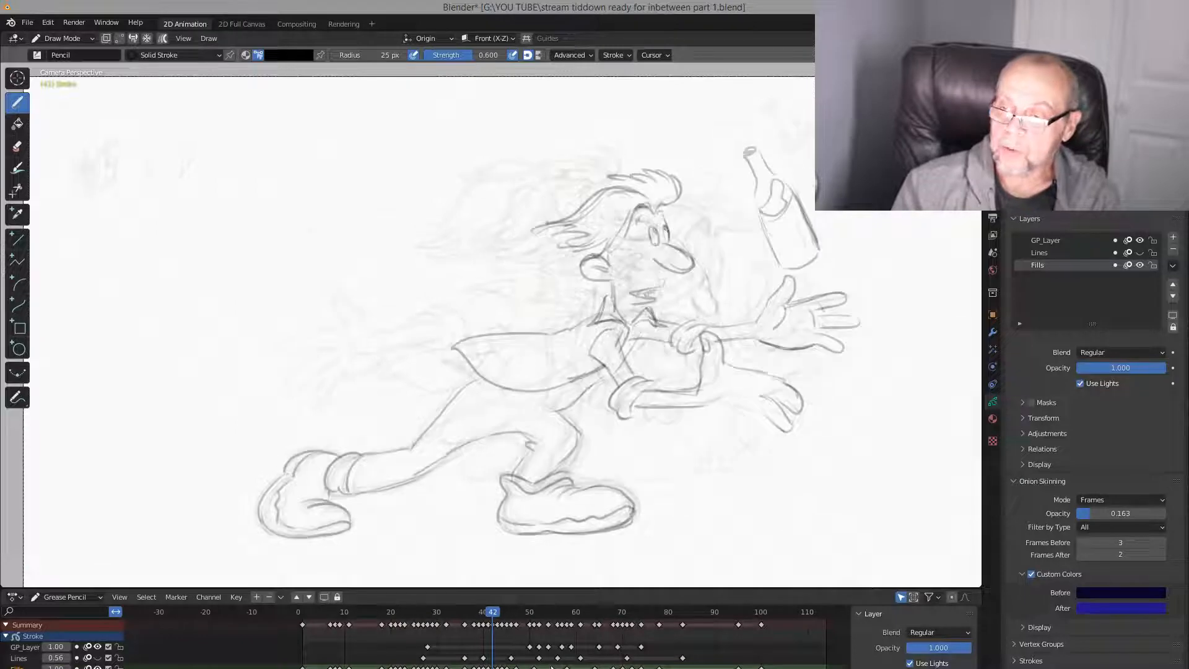
Step back through the earlier keyframes, return to frame 1 and play the animation to review the inbetweens
key(Up)
key(Down)
key(Down)
key(Down)
key(Down)
key(Down)
key(Down)
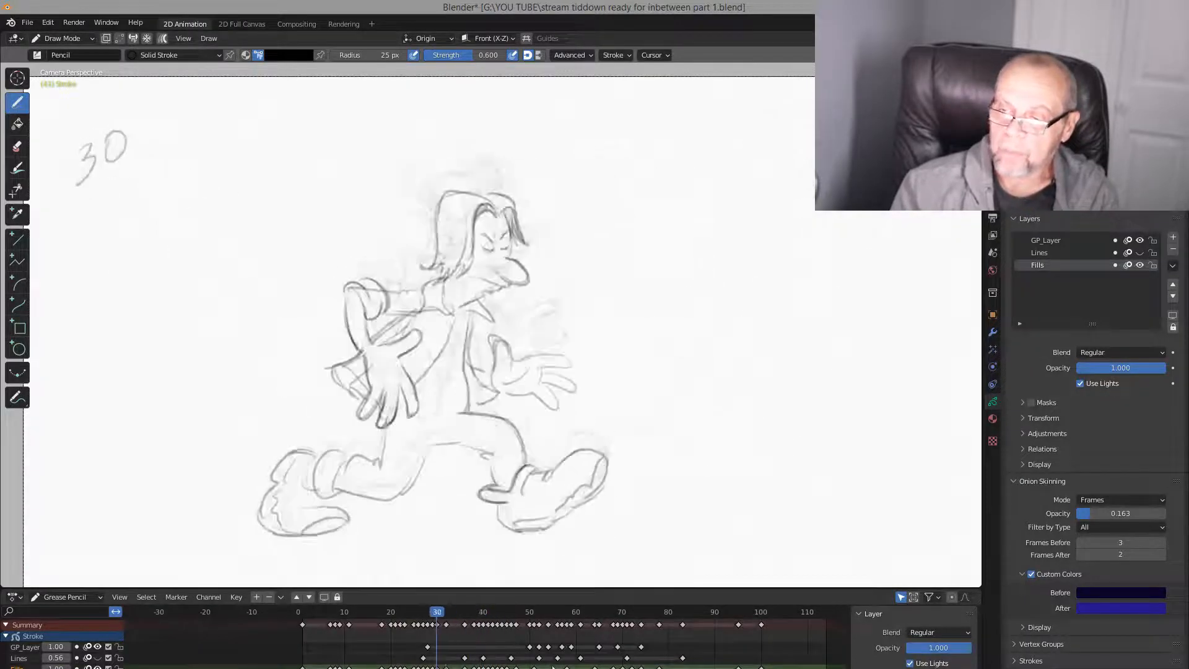
key(shift+Left)
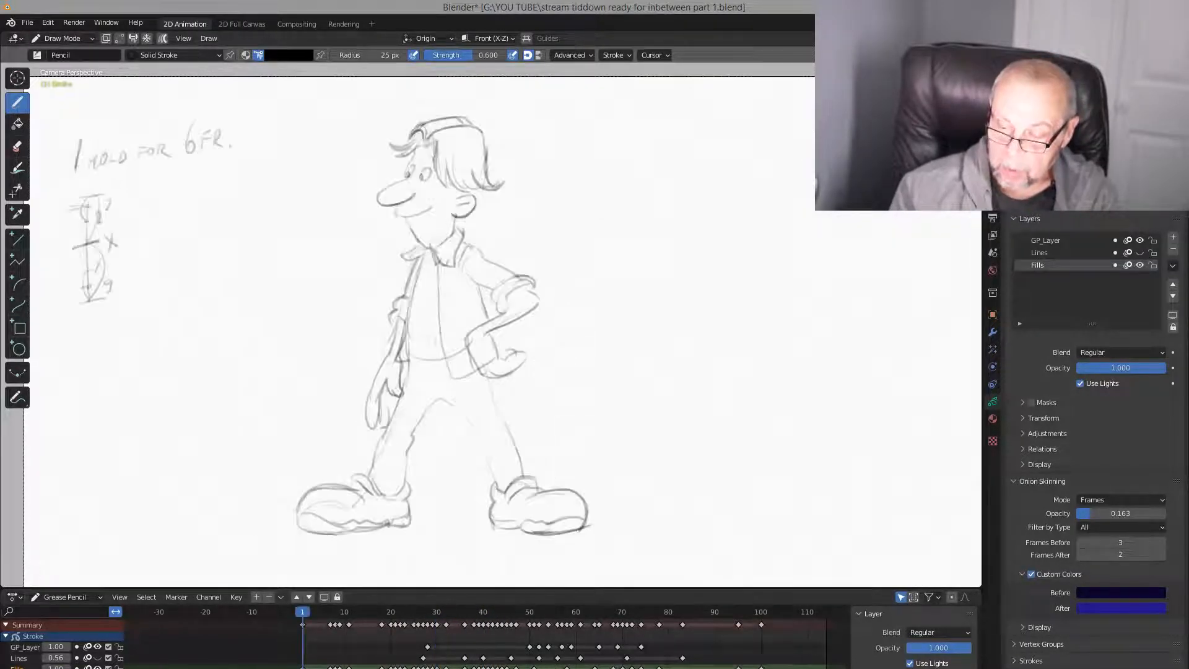
key(space)
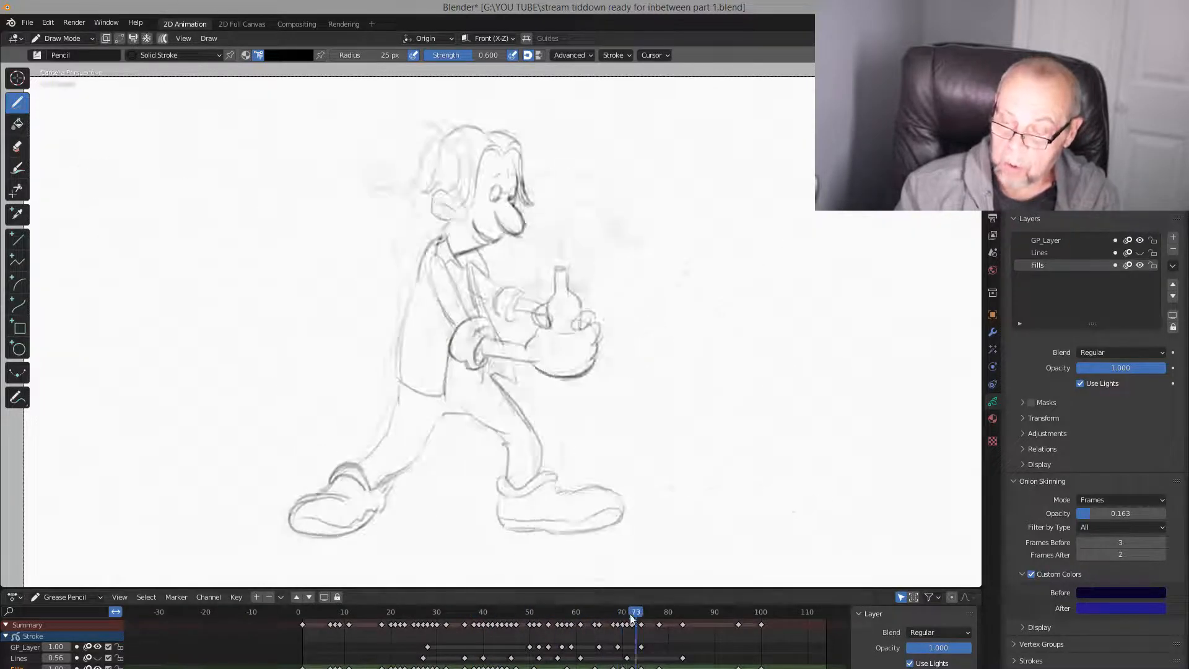
key(space)
Scrub back through the timeline to frame 24, return to frame 1 and replay the whole animation
drag(542, 615, 406, 622)
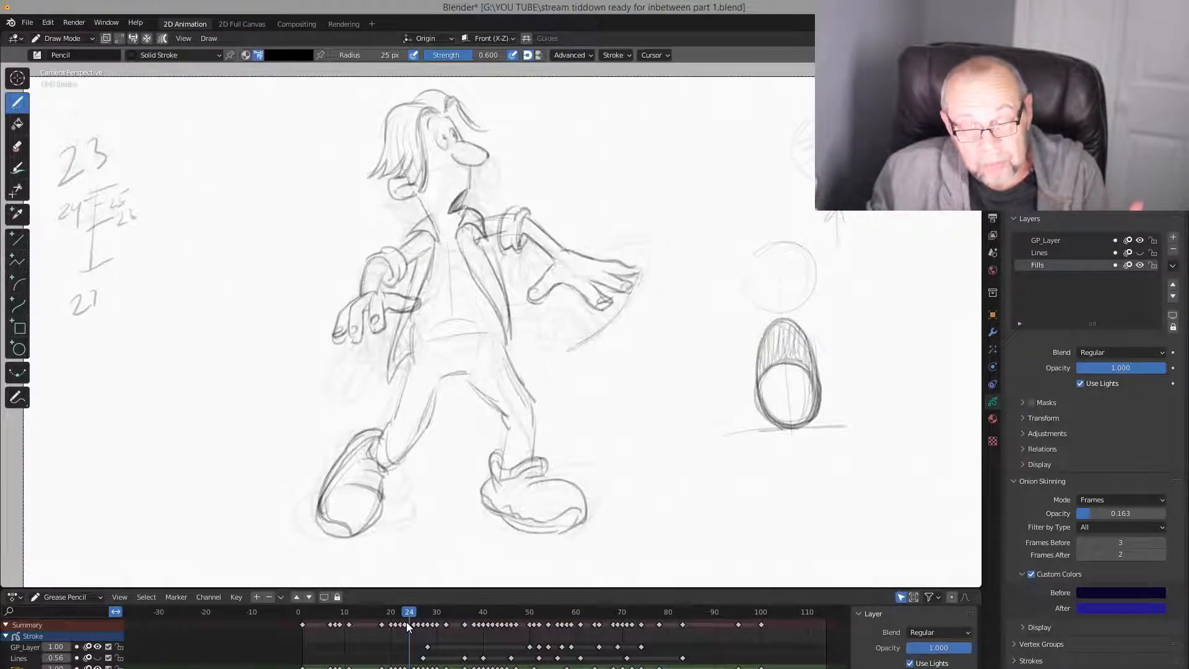
drag(407, 609, 302, 619)
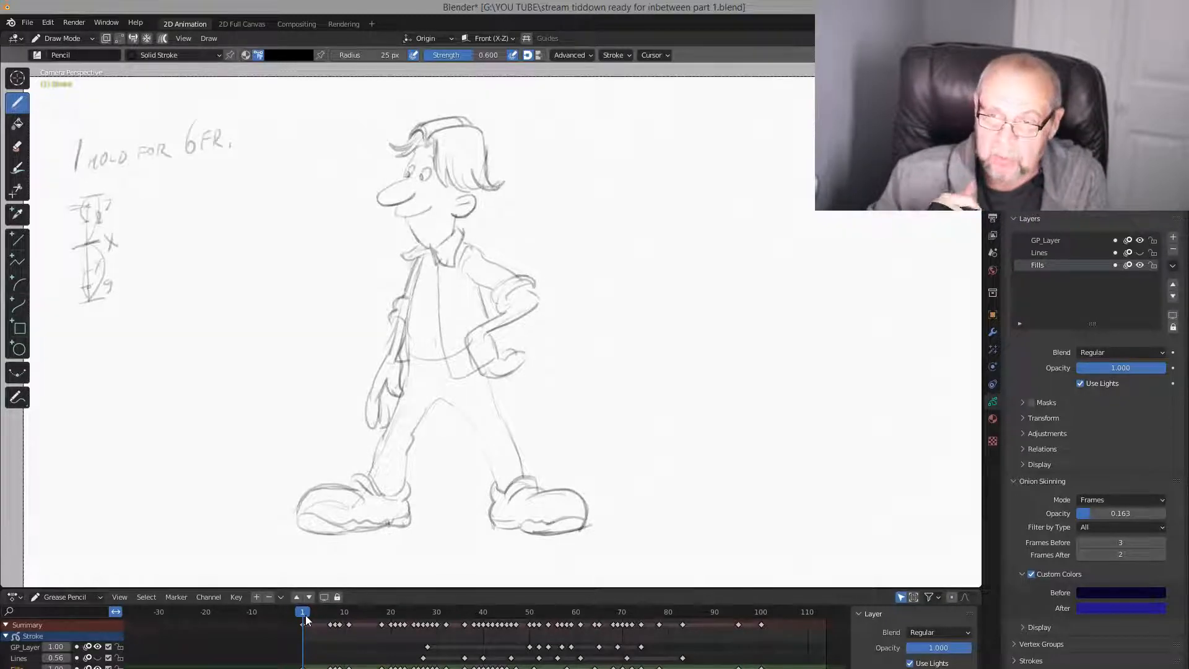
key(space)
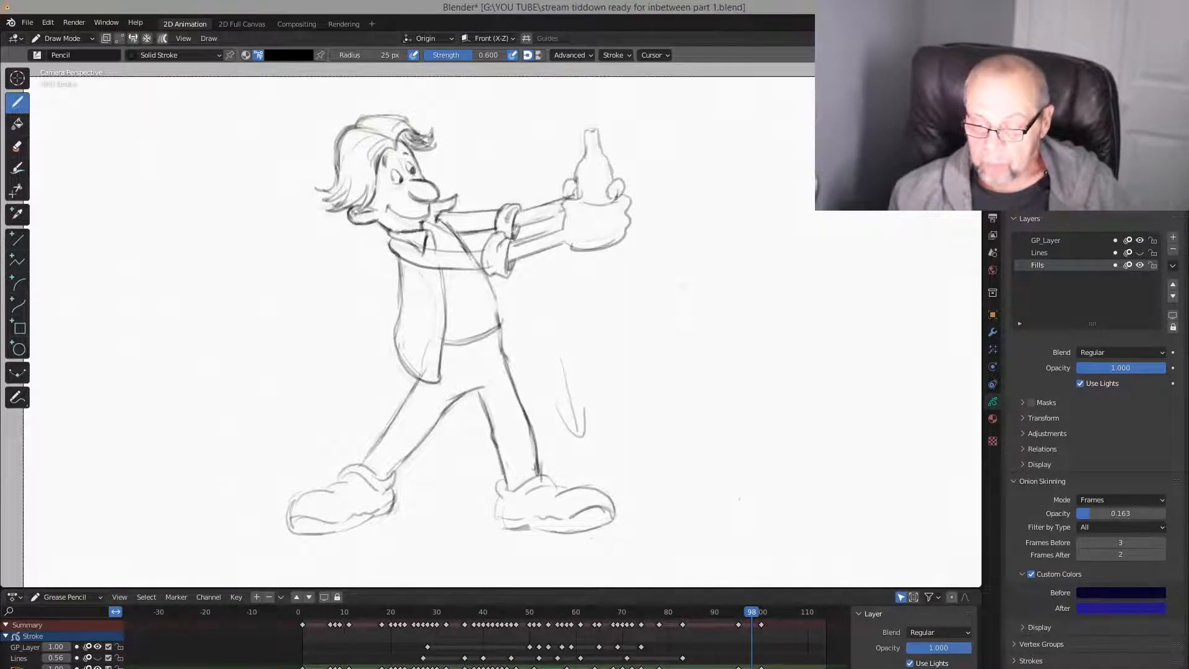
Play the character animation through again to review the inbetweens and stop the playback at frame 5
key(space)
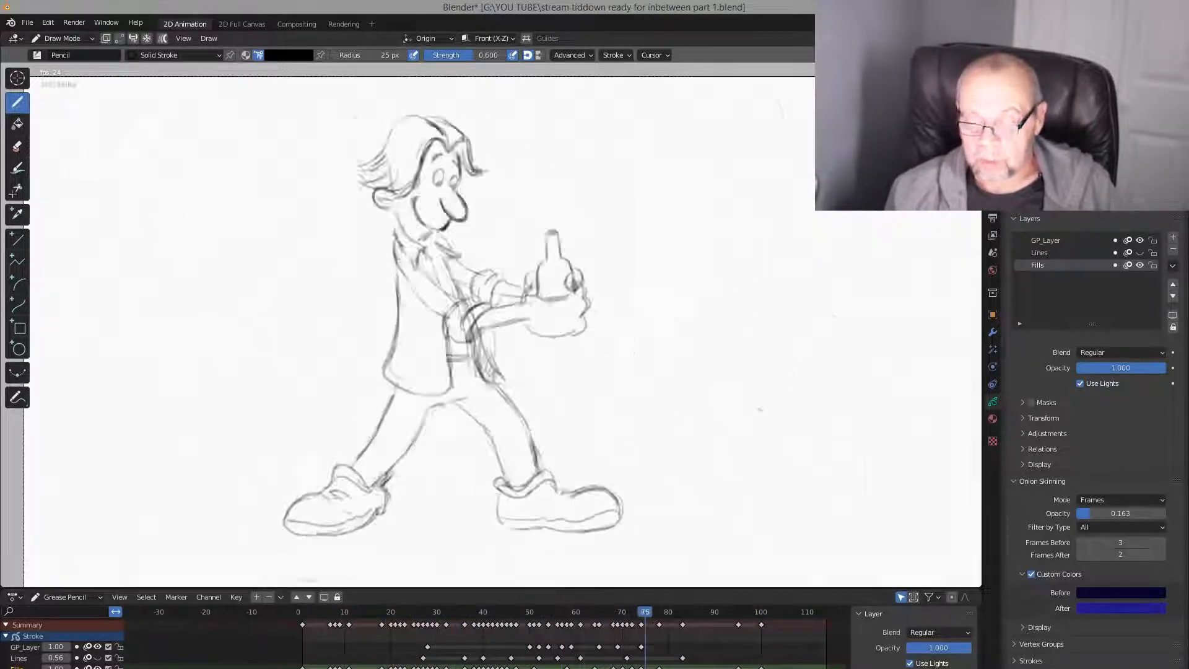
key(space)
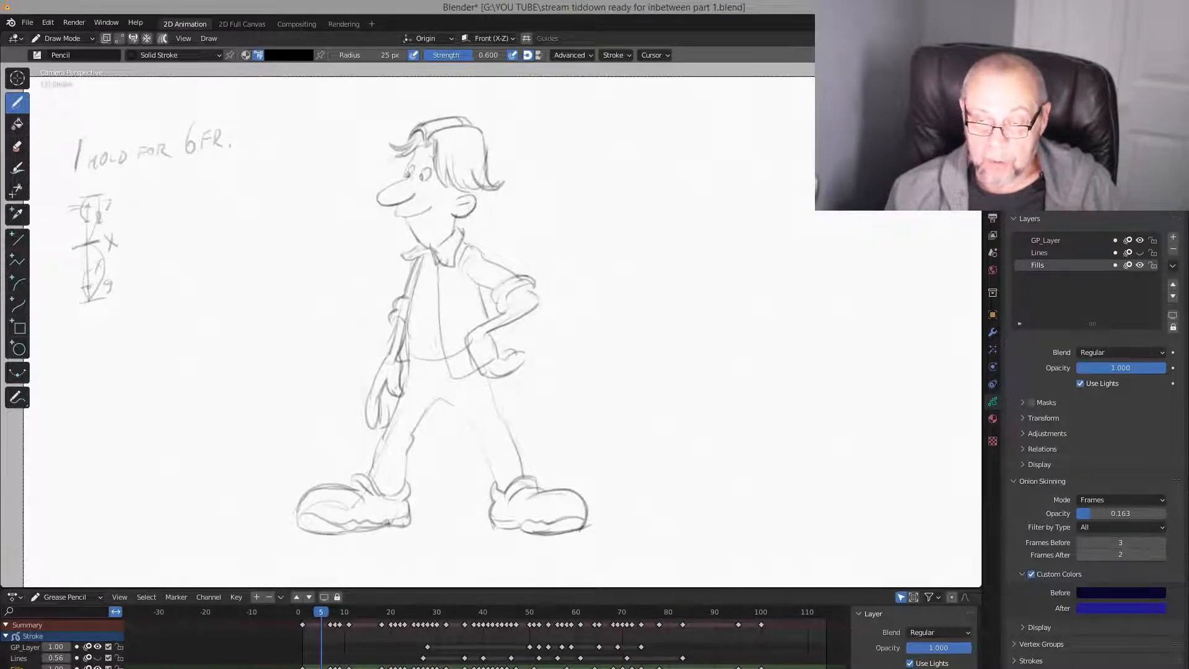
Switch to OBS and move its window aside so that the drawing canvas is clear
mouse_move(367, 668)
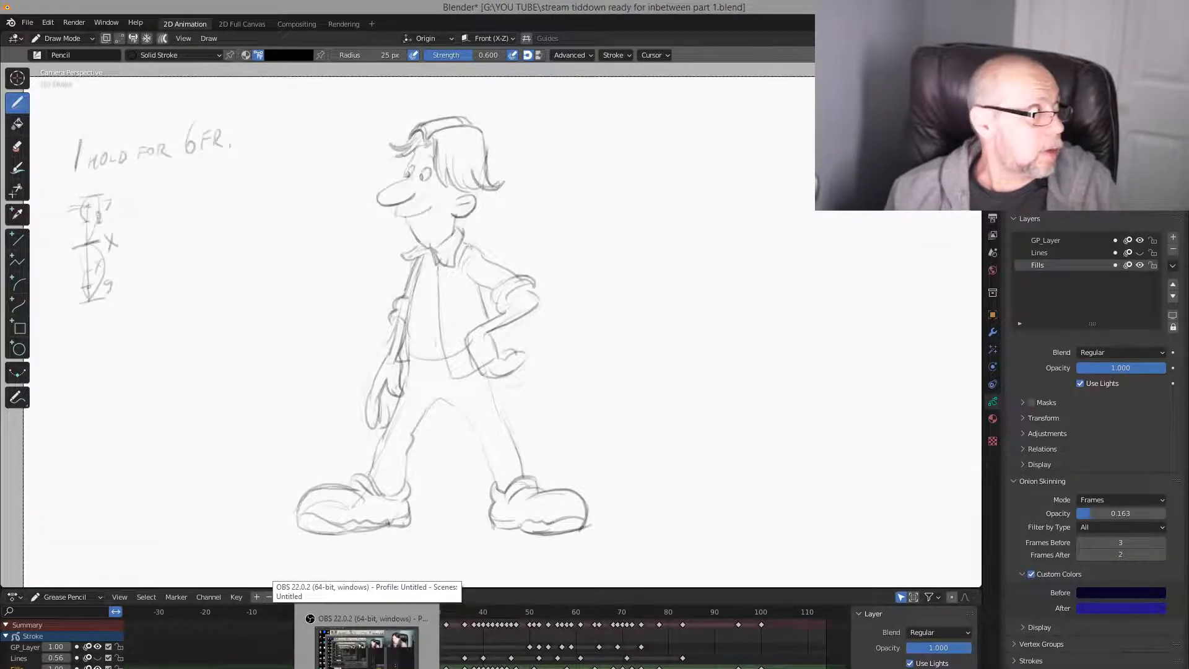
click(367, 647)
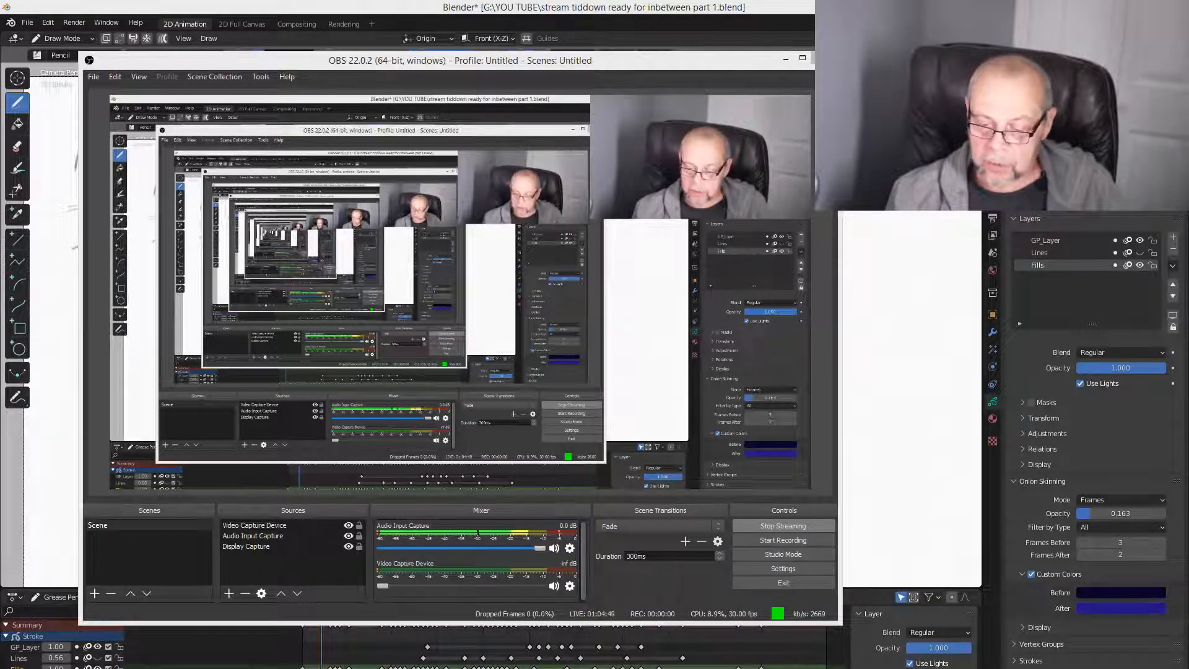
mouse_move(599, 60)
mouse_down()
mouse_move(744, 364)
mouse_move(1107, 522)
mouse_move(1092, 555)
mouse_up()
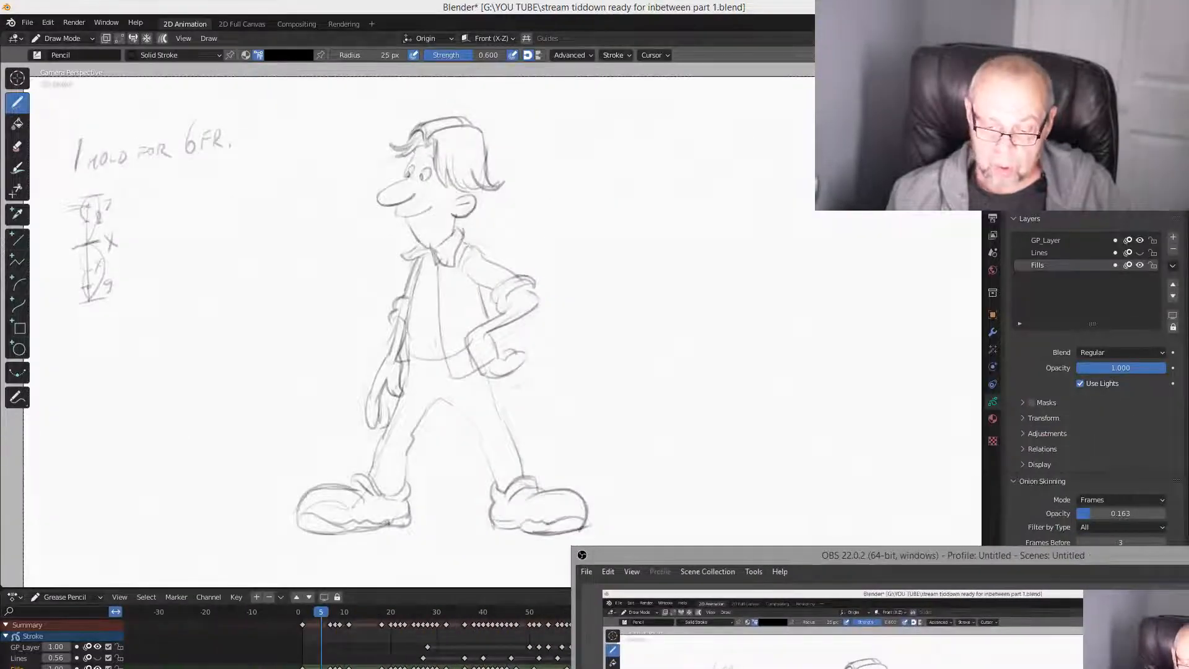
Switch to the live stream page in YouTube Studio and end the stream, confirming that it should stop immediately
drag(371, 668, 335, 62)
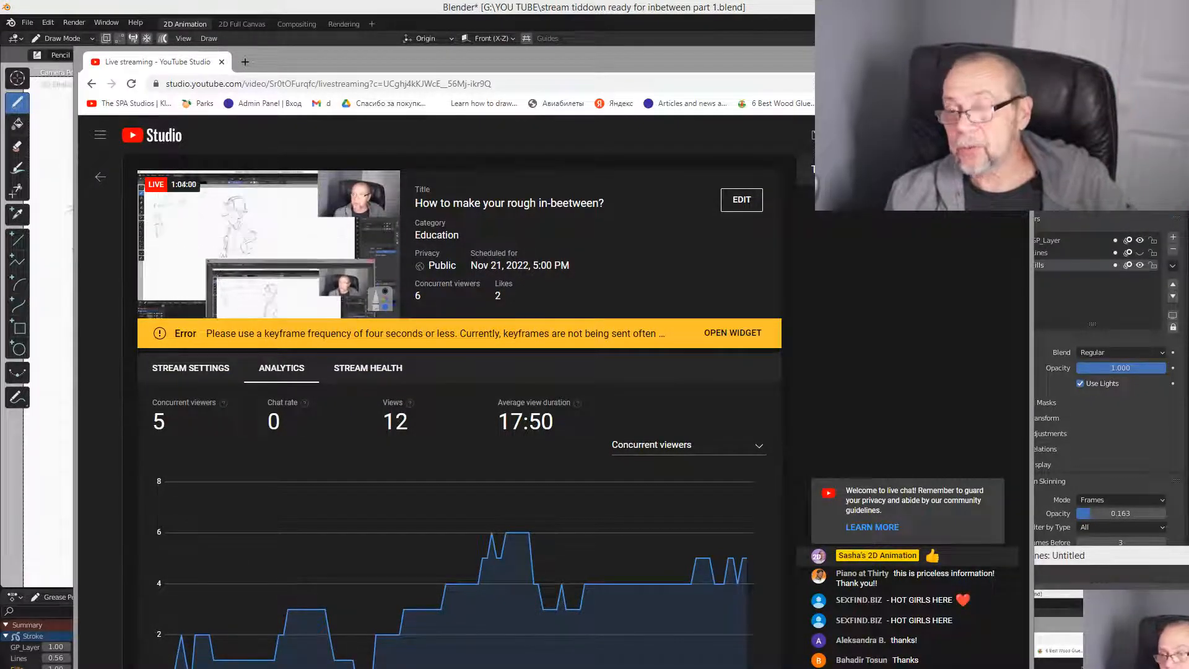
click(942, 135)
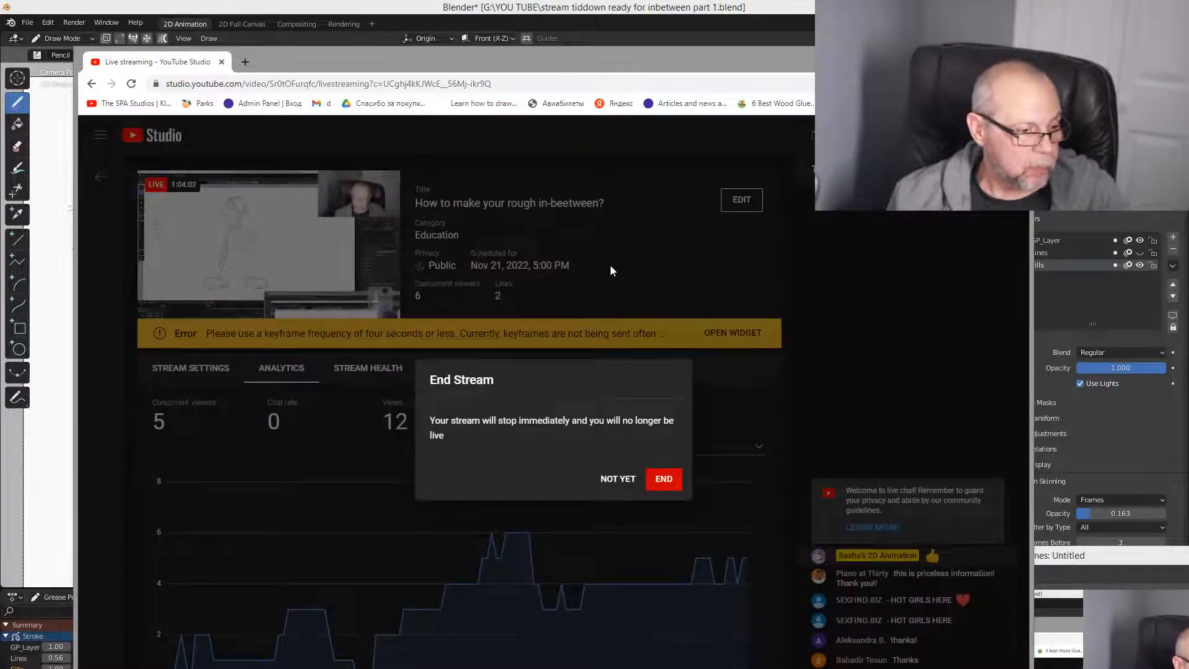
click(664, 480)
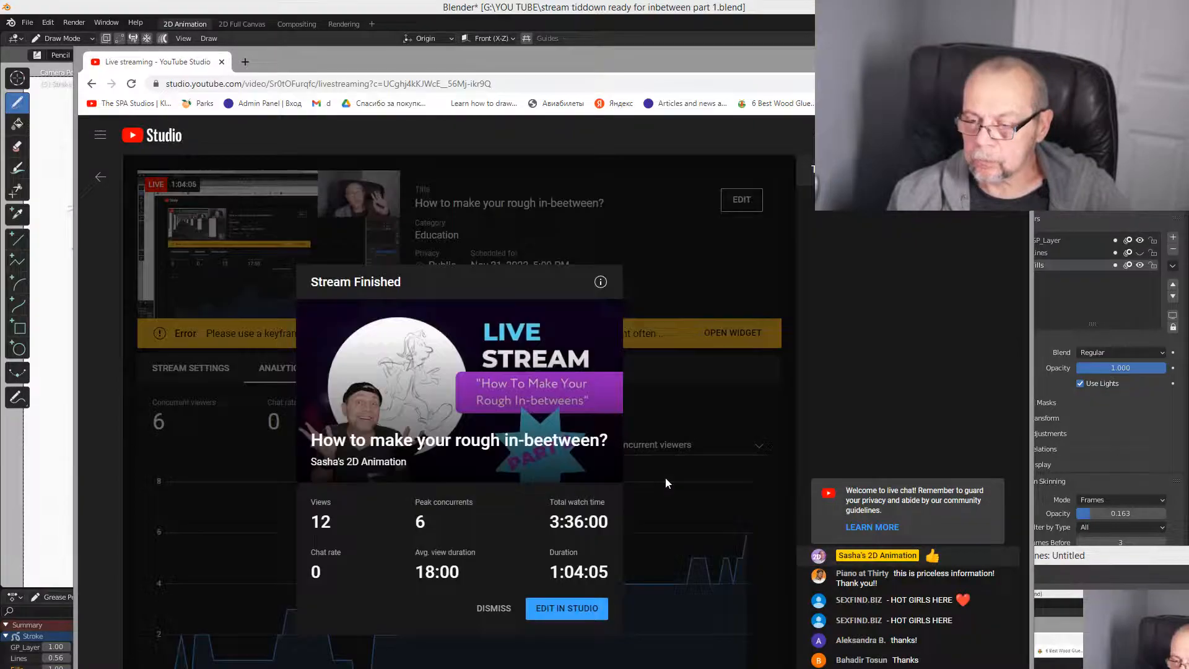